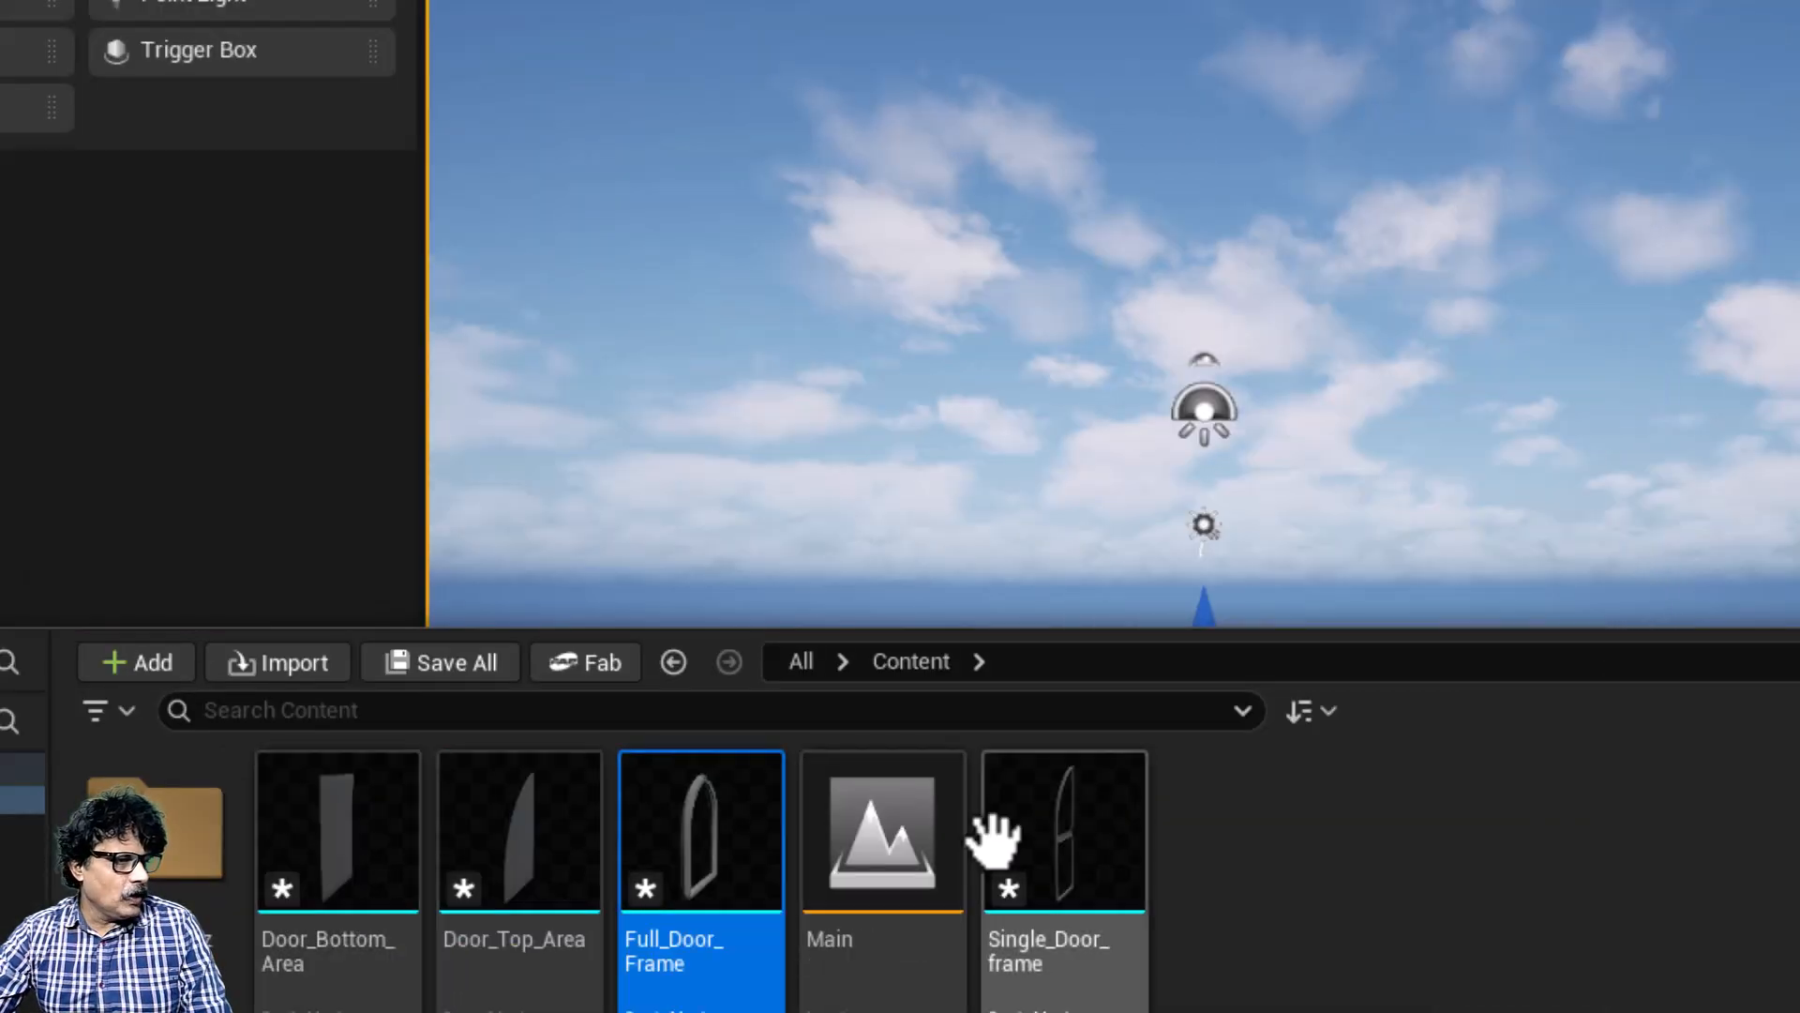
Step: Open the Single_Door_frame mesh for inspection and examine the shading of its crossbar from both sides
click(1092, 830)
double_click(1106, 879)
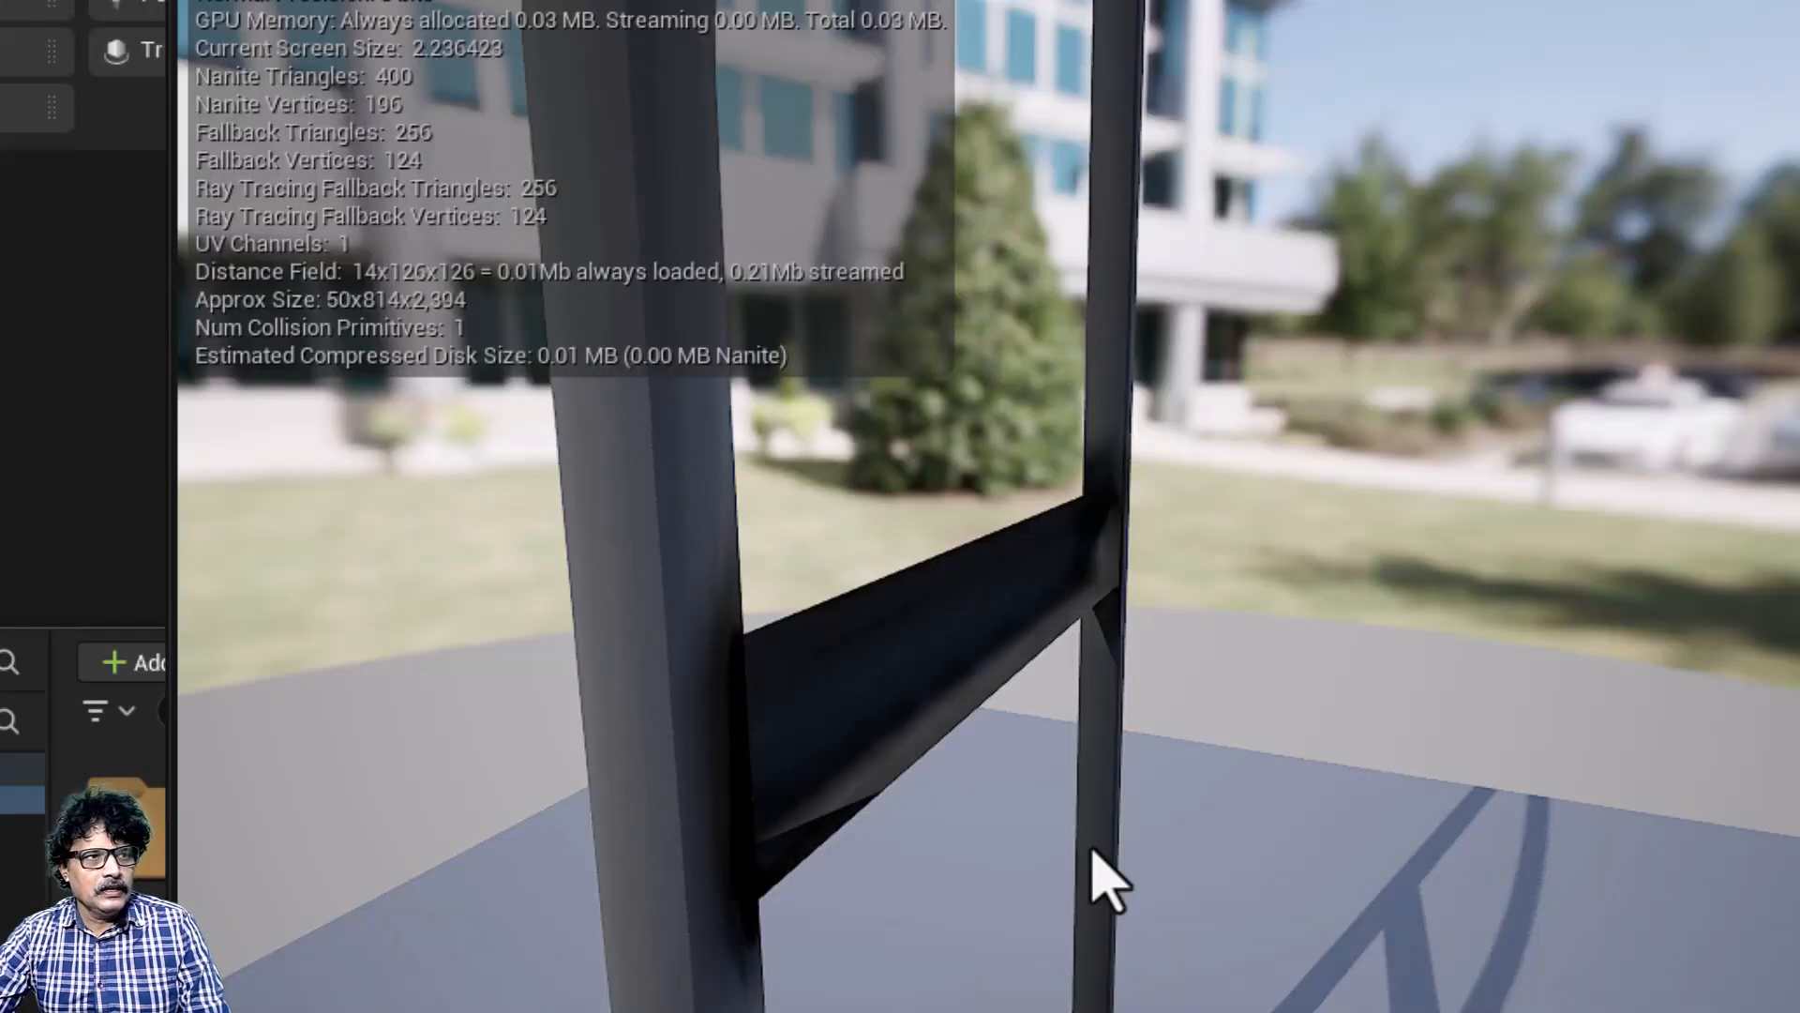
alt+drag(683, 912, 616, 827)
scroll(617, 780, up, 8)
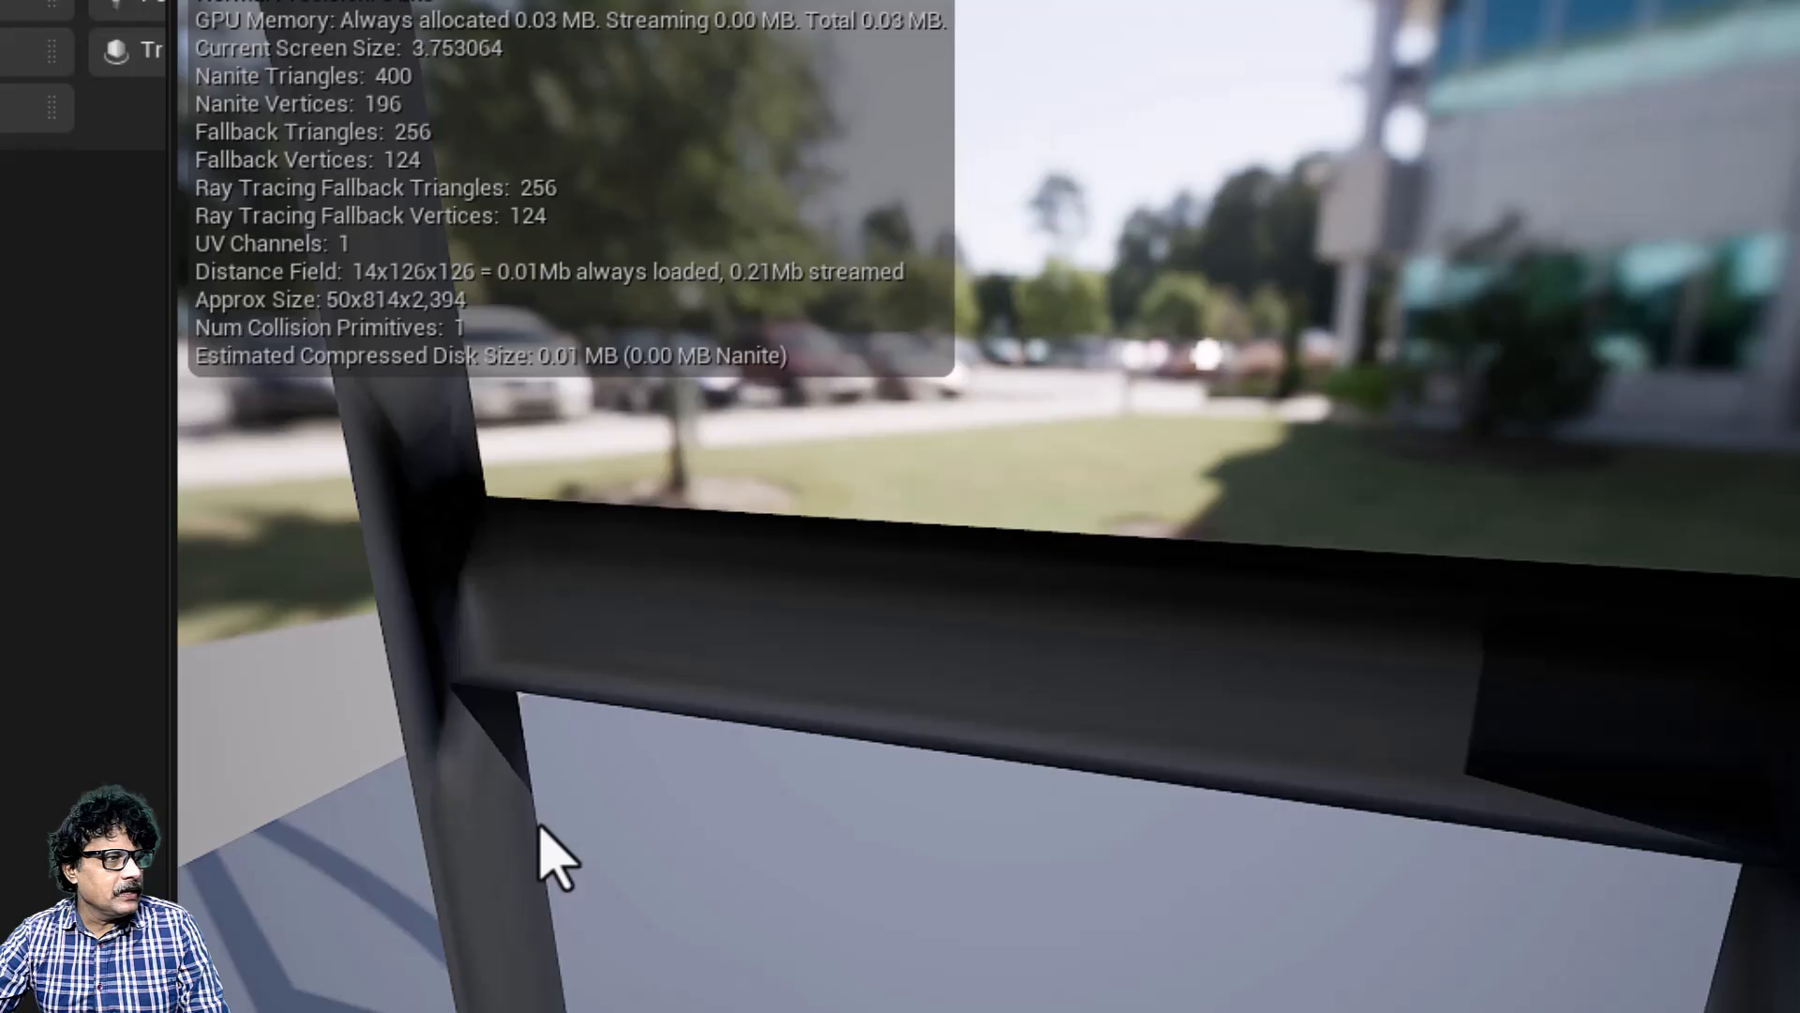
alt+drag(541, 829, 912, 530)
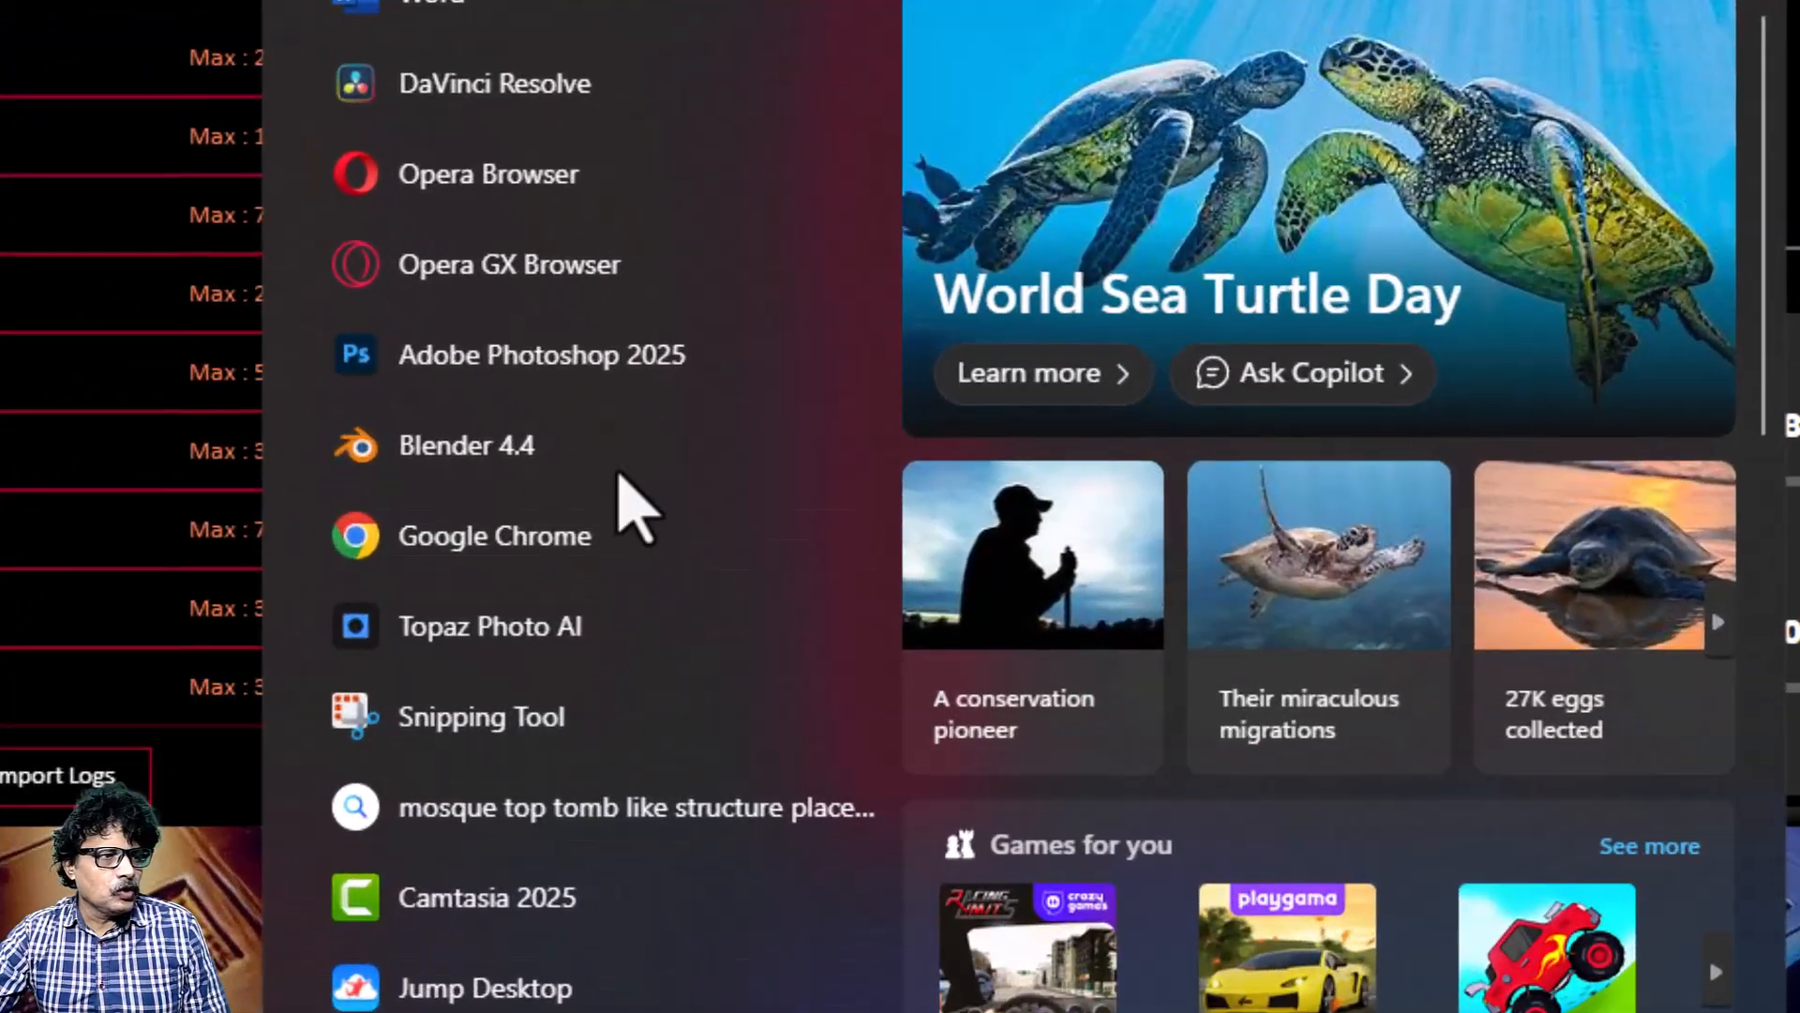
Step: Switch to Blender and open the recent file door.blend
key(Escape)
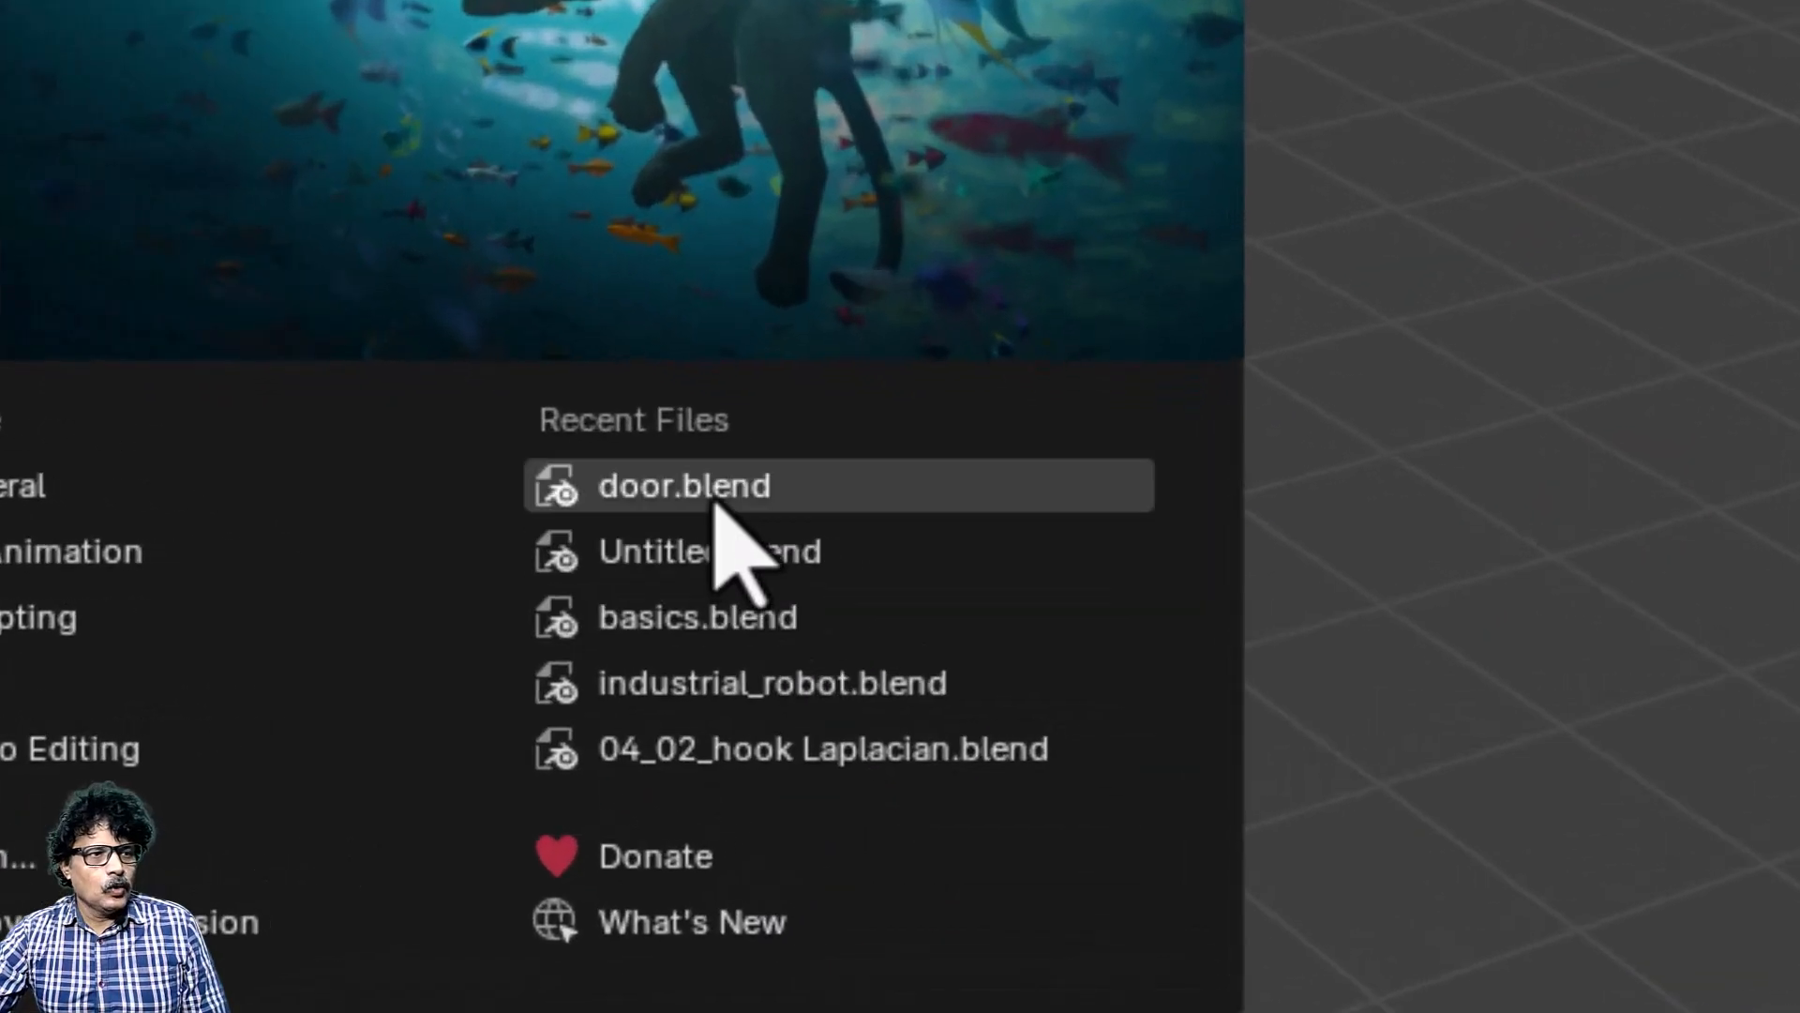
click(715, 500)
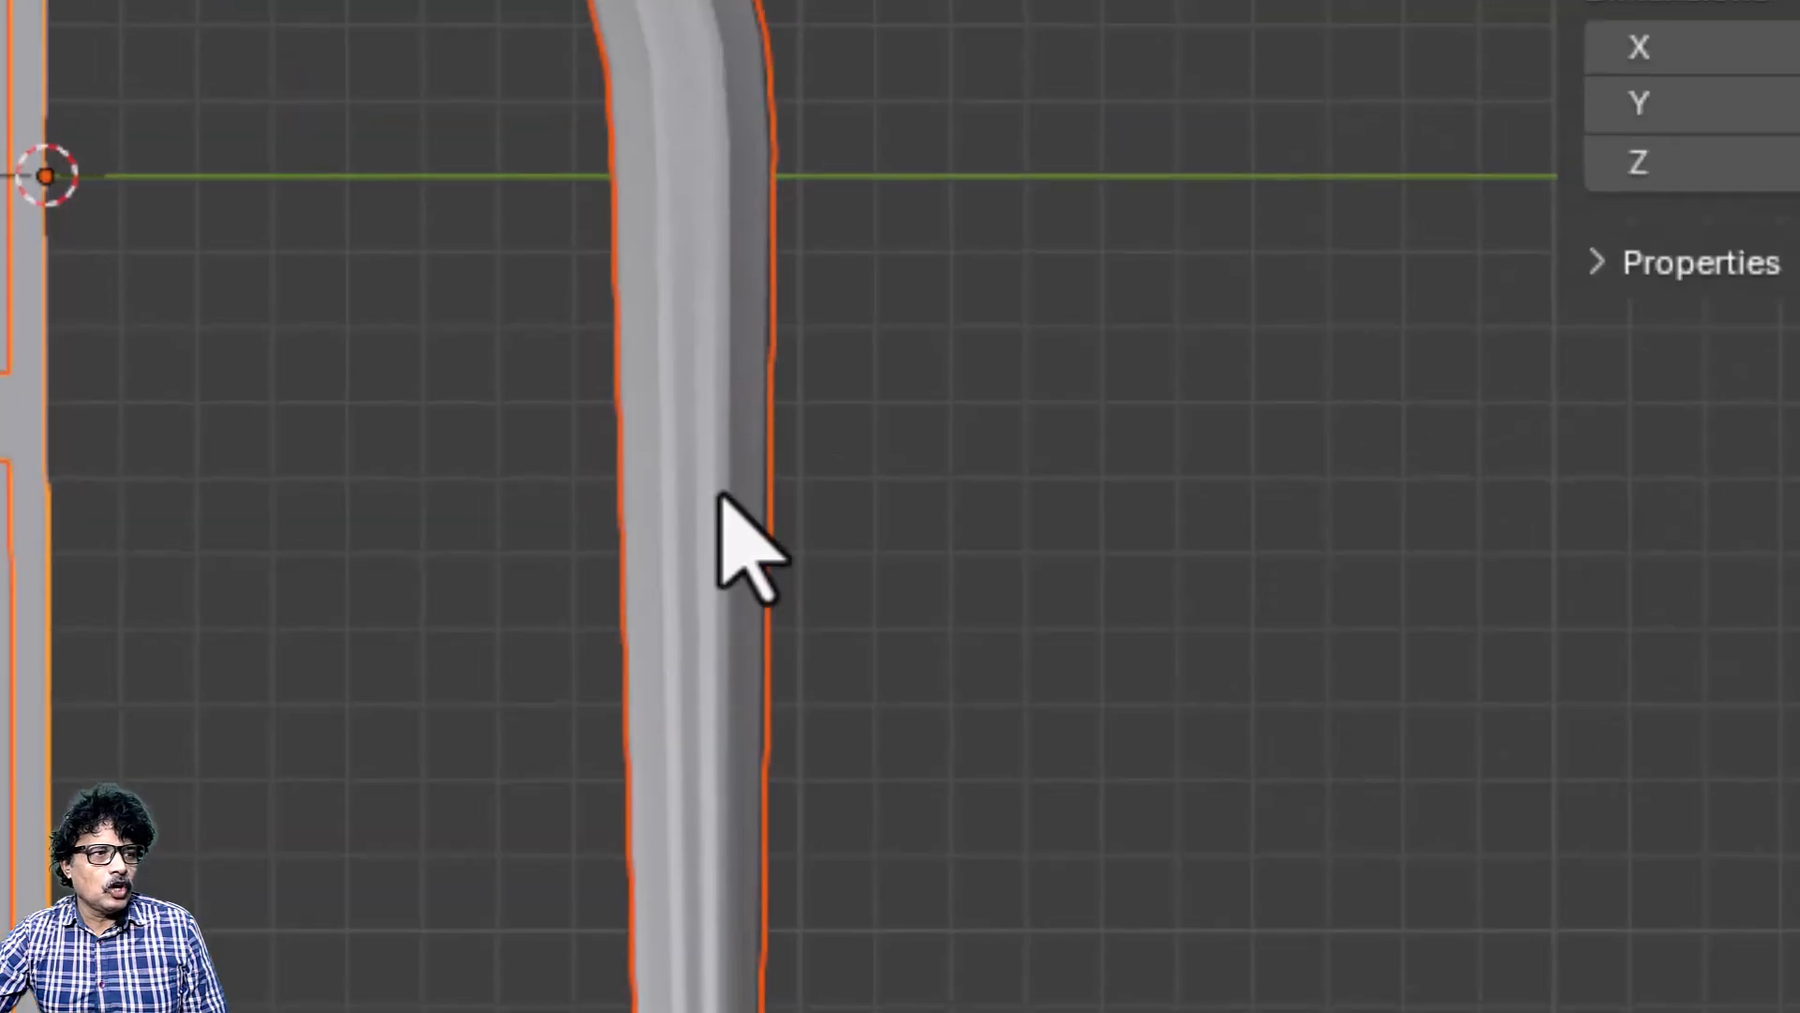
right_click(1129, 584)
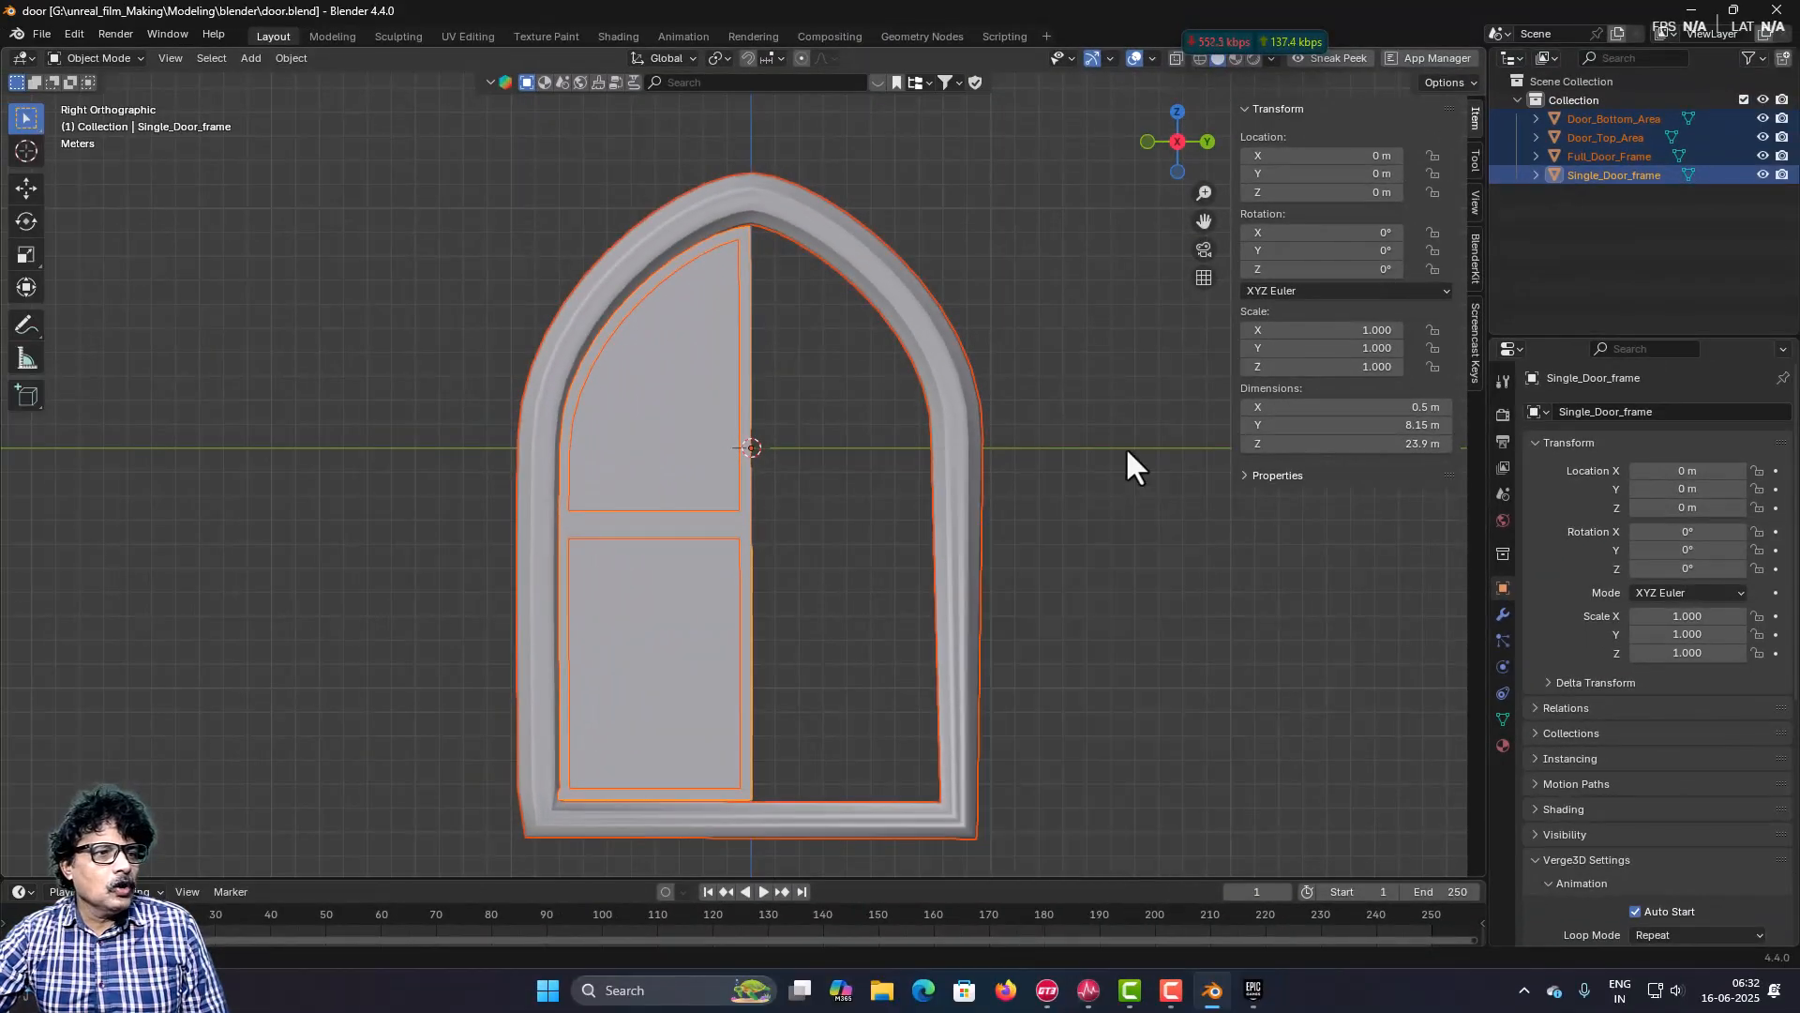
Step: Enable the Face Orientation overlay and check the door's crossbar for reversed faces
middle_drag(1127, 450, 1060, 522)
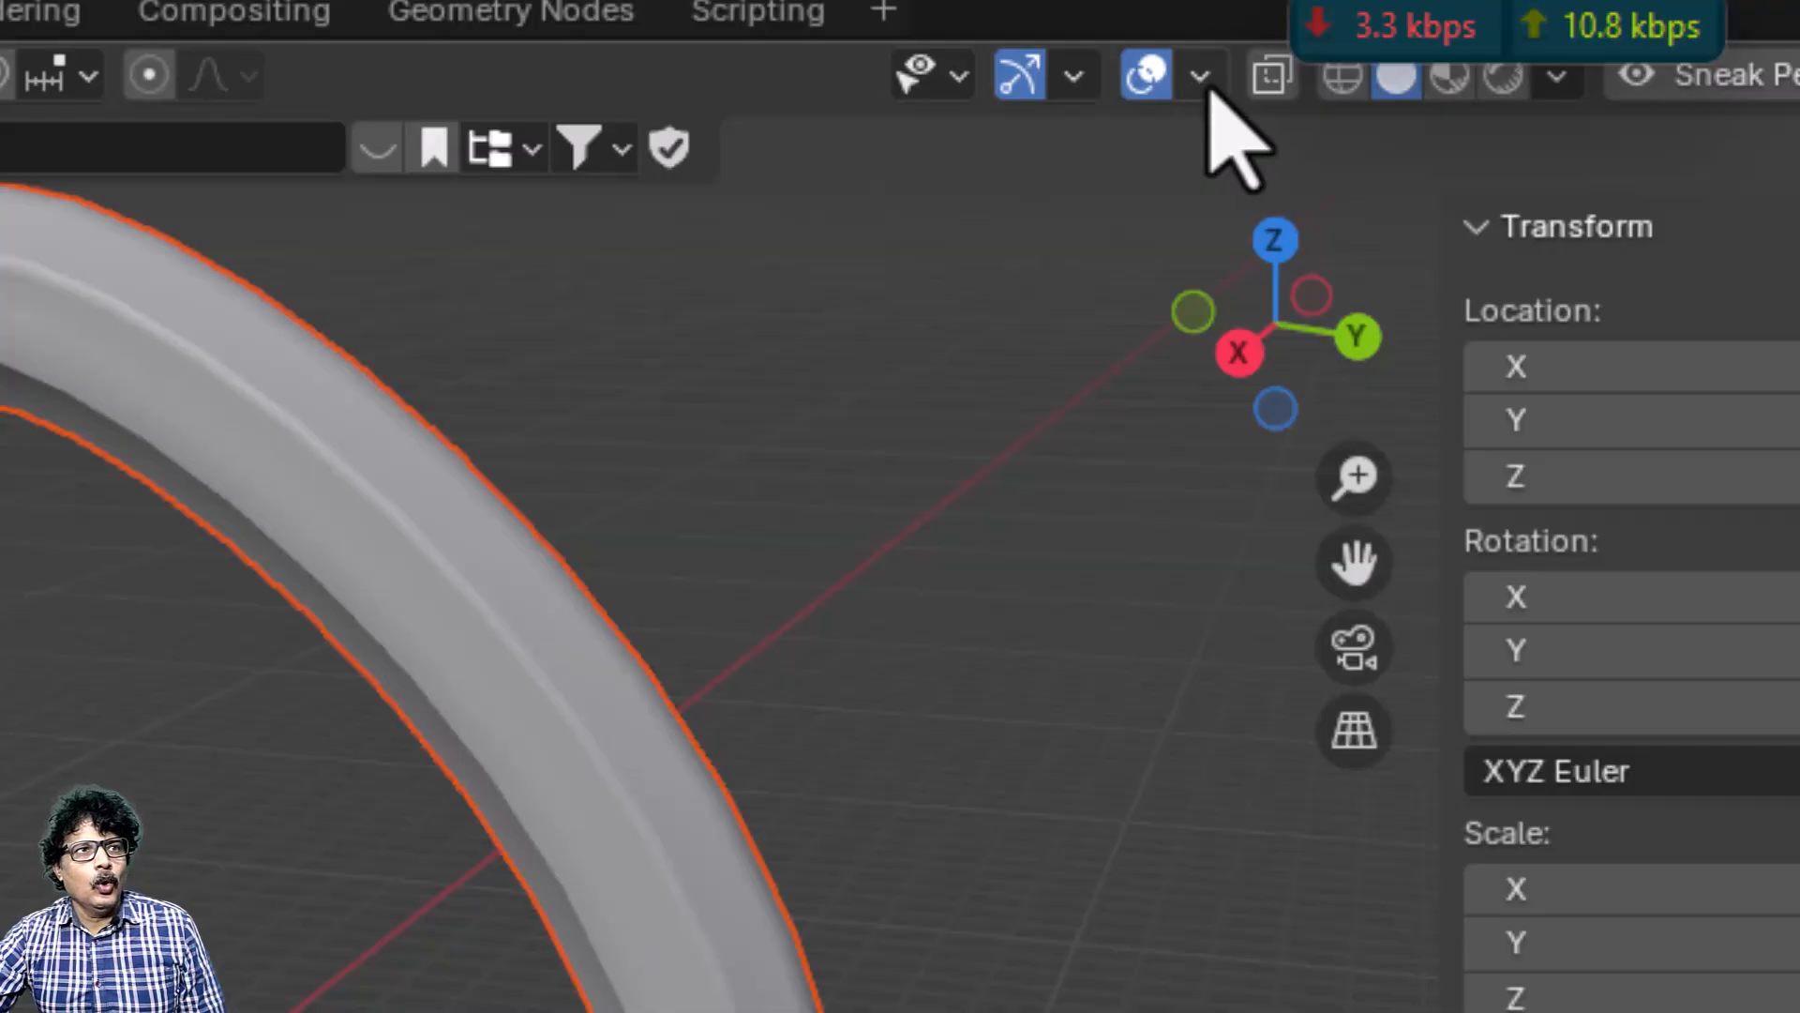
click(1200, 79)
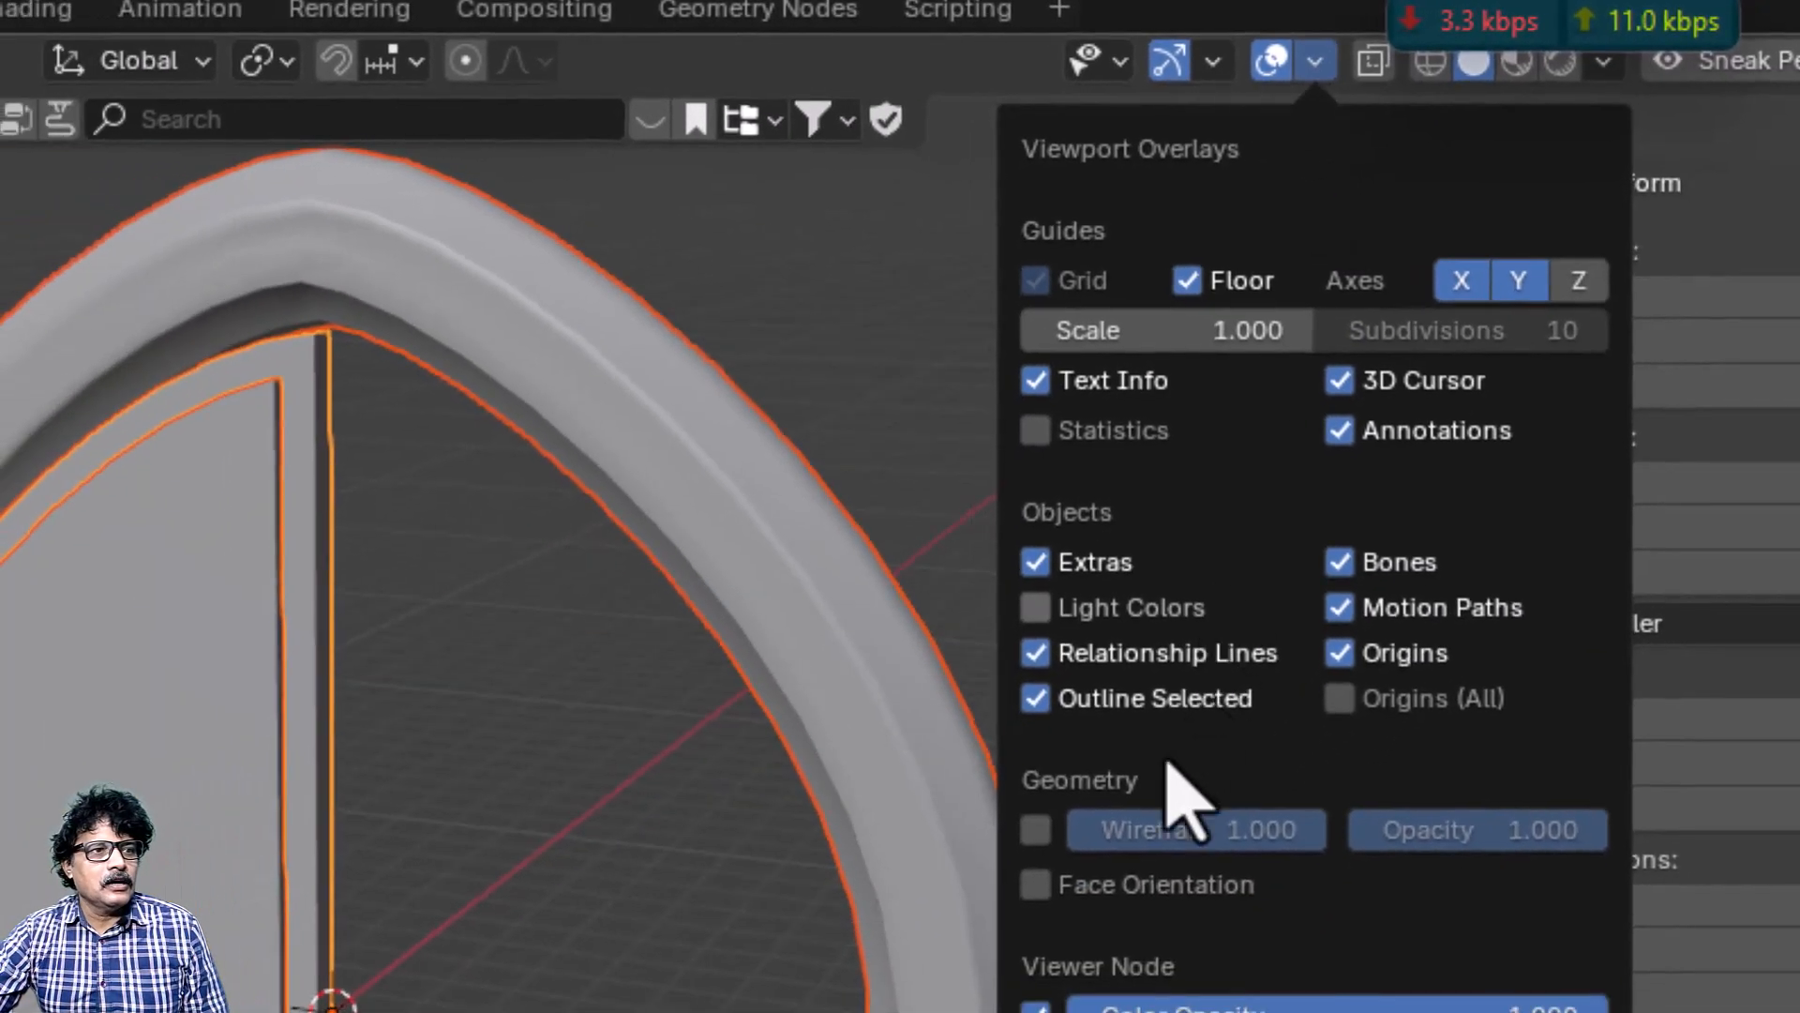
click(1036, 885)
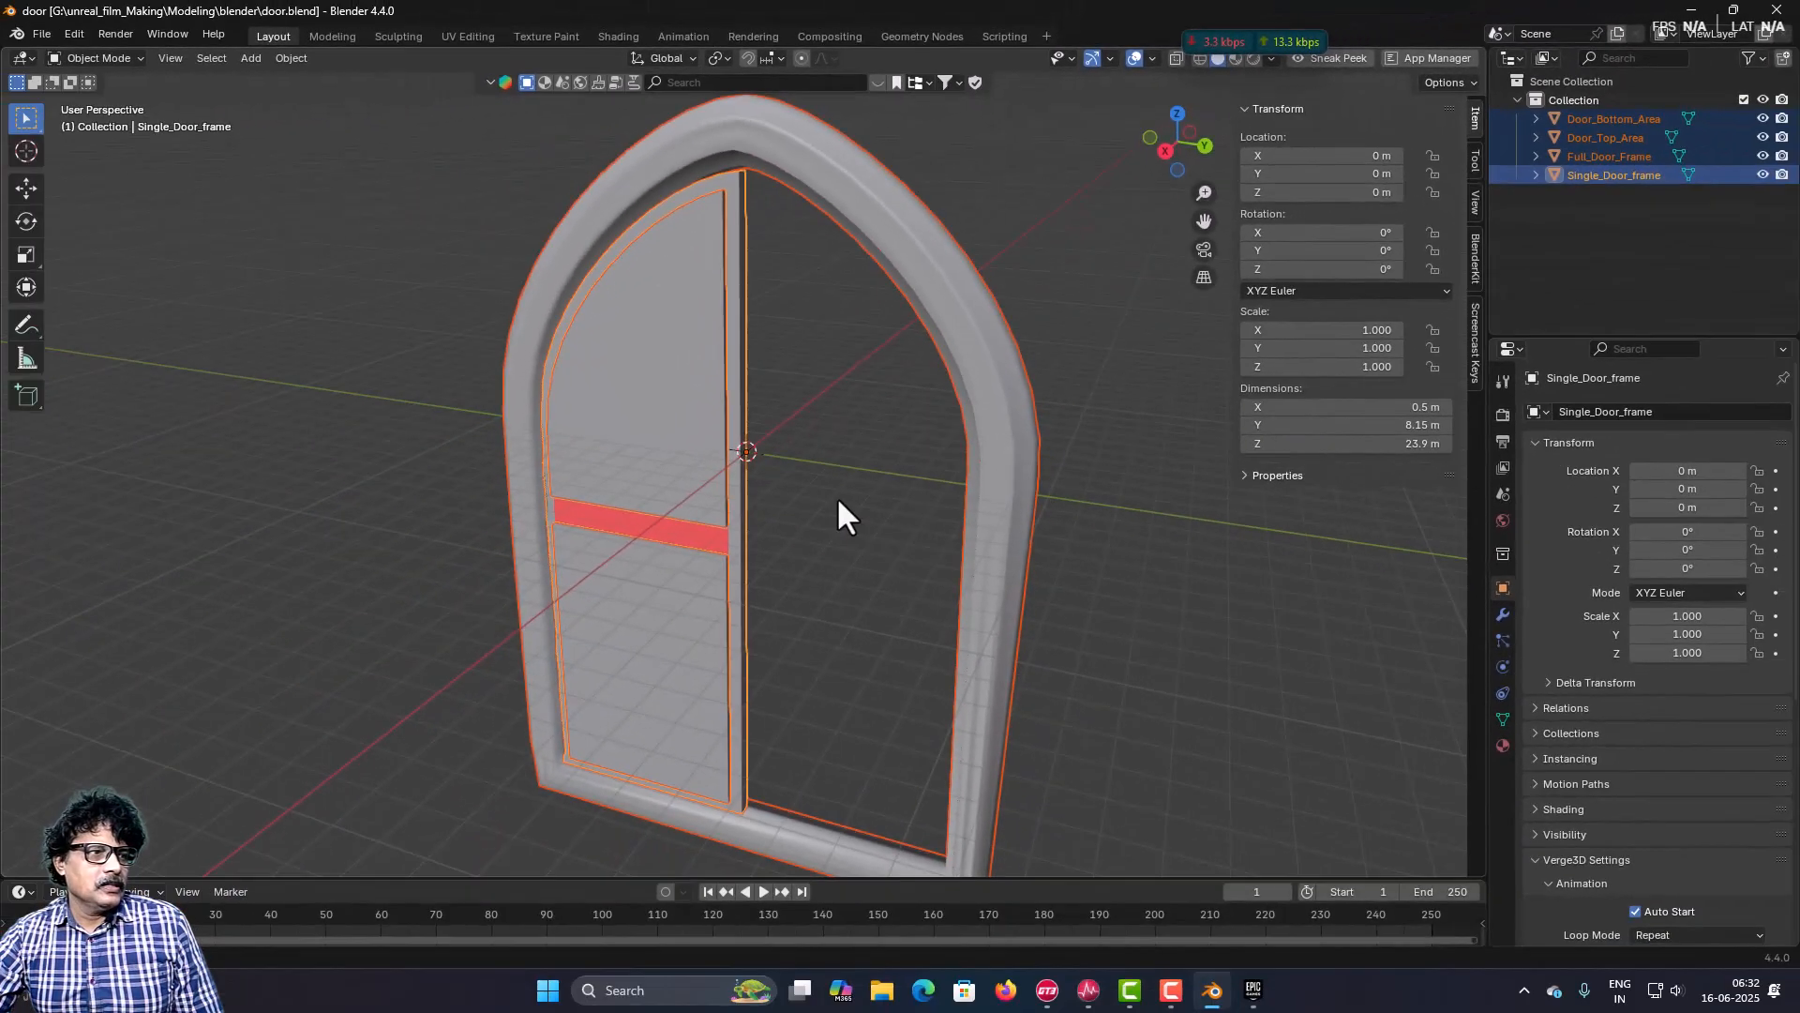
right_click(816, 511)
key(Escape)
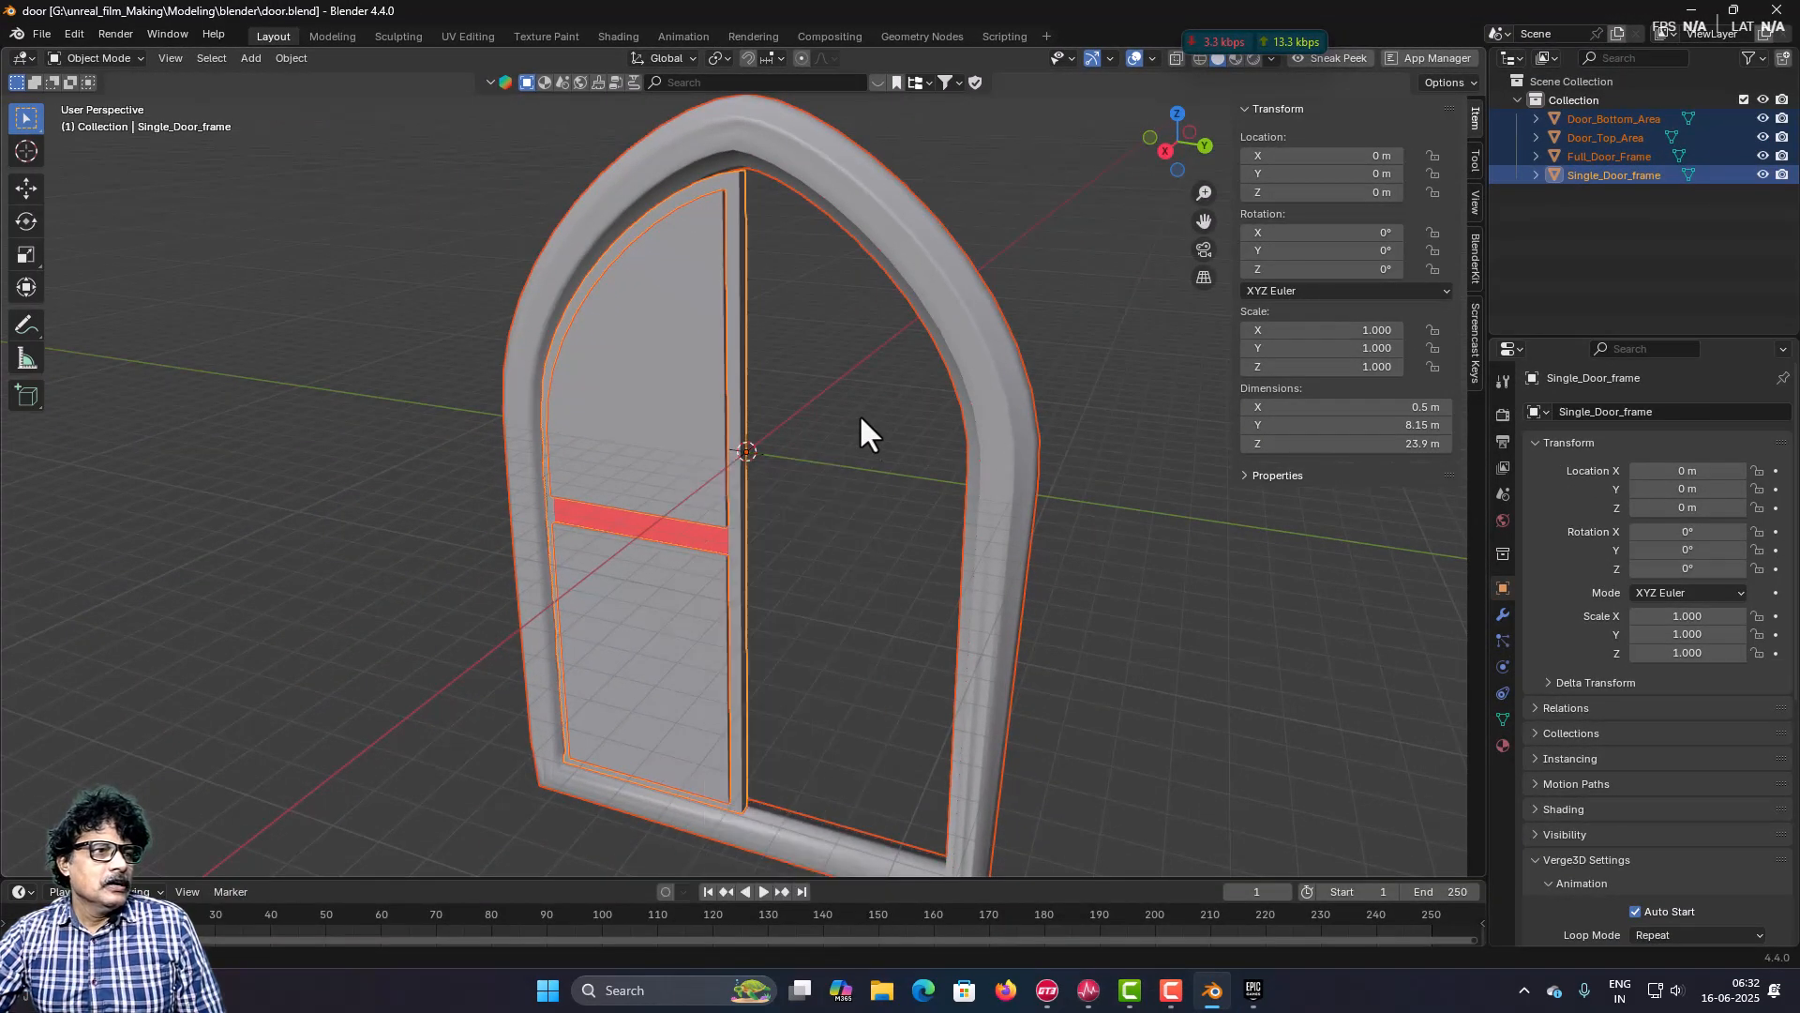
middle_drag(859, 414, 611, 470)
scroll(857, 534, up, 3)
scroll(857, 535, up, 3)
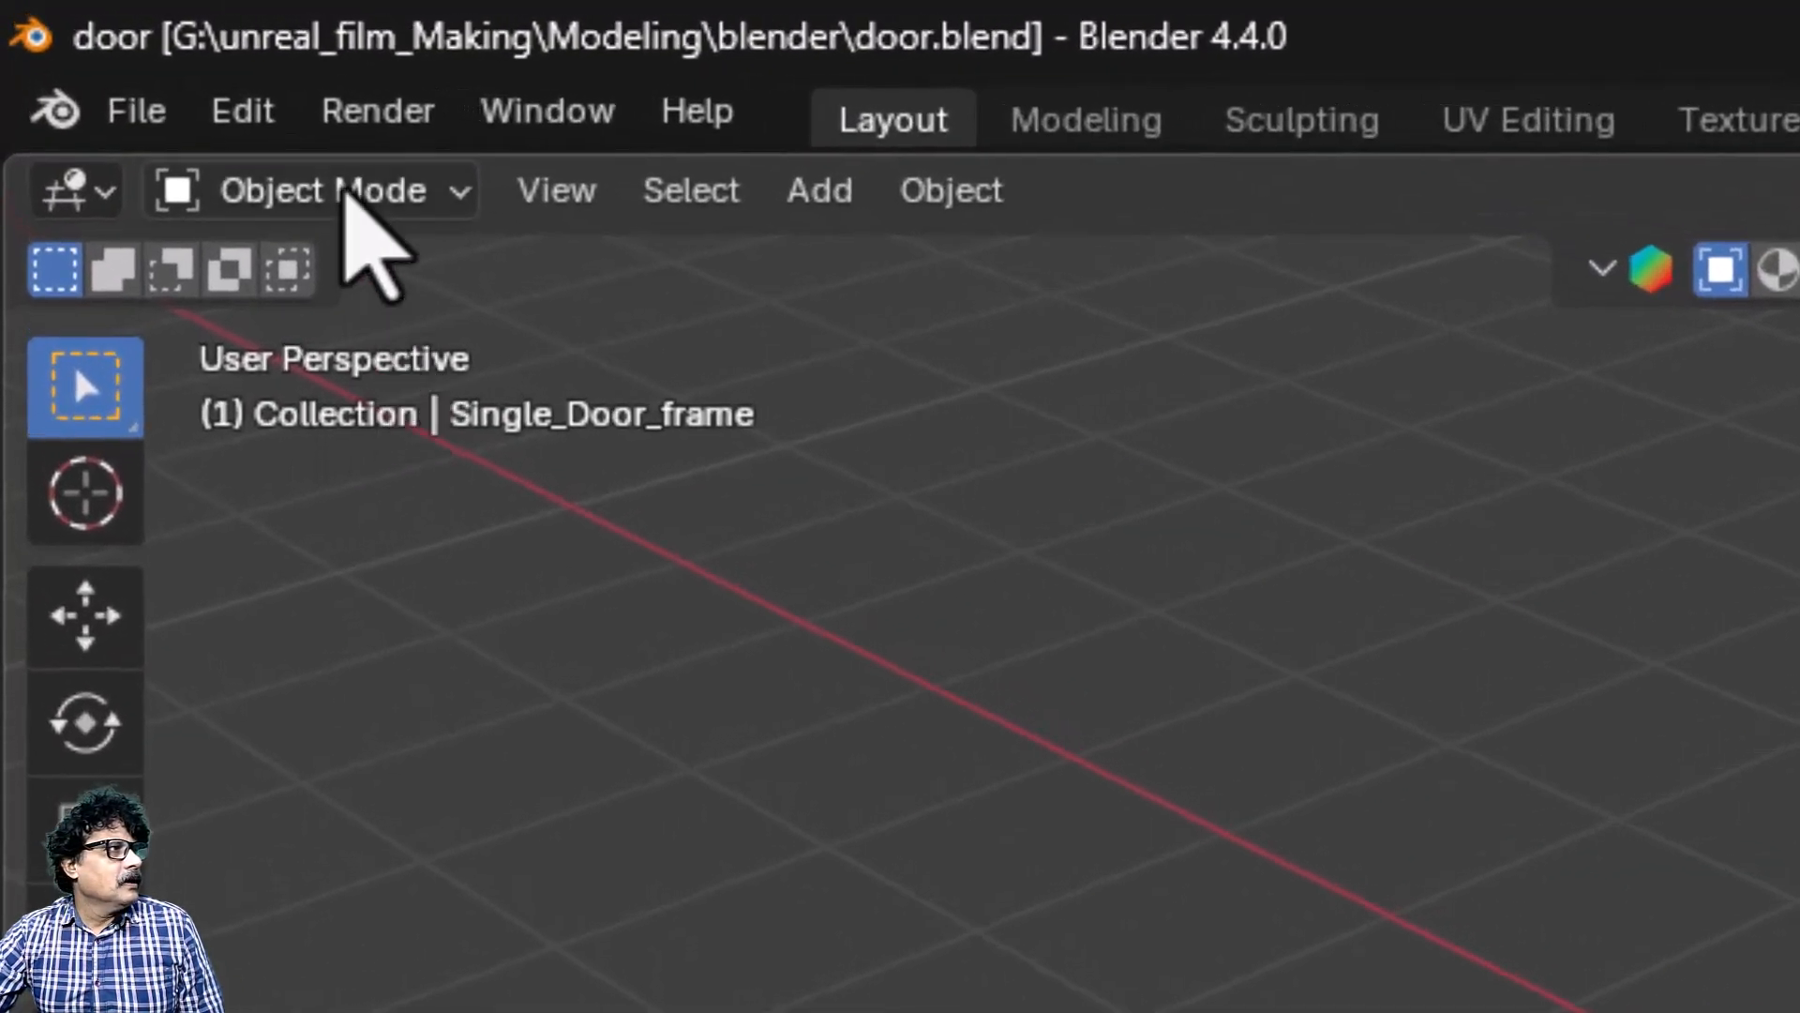
Step: Enter Edit Mode with face selection and select the reversed faces of the Single_Door_frame crossbar
click(104, 60)
click(335, 331)
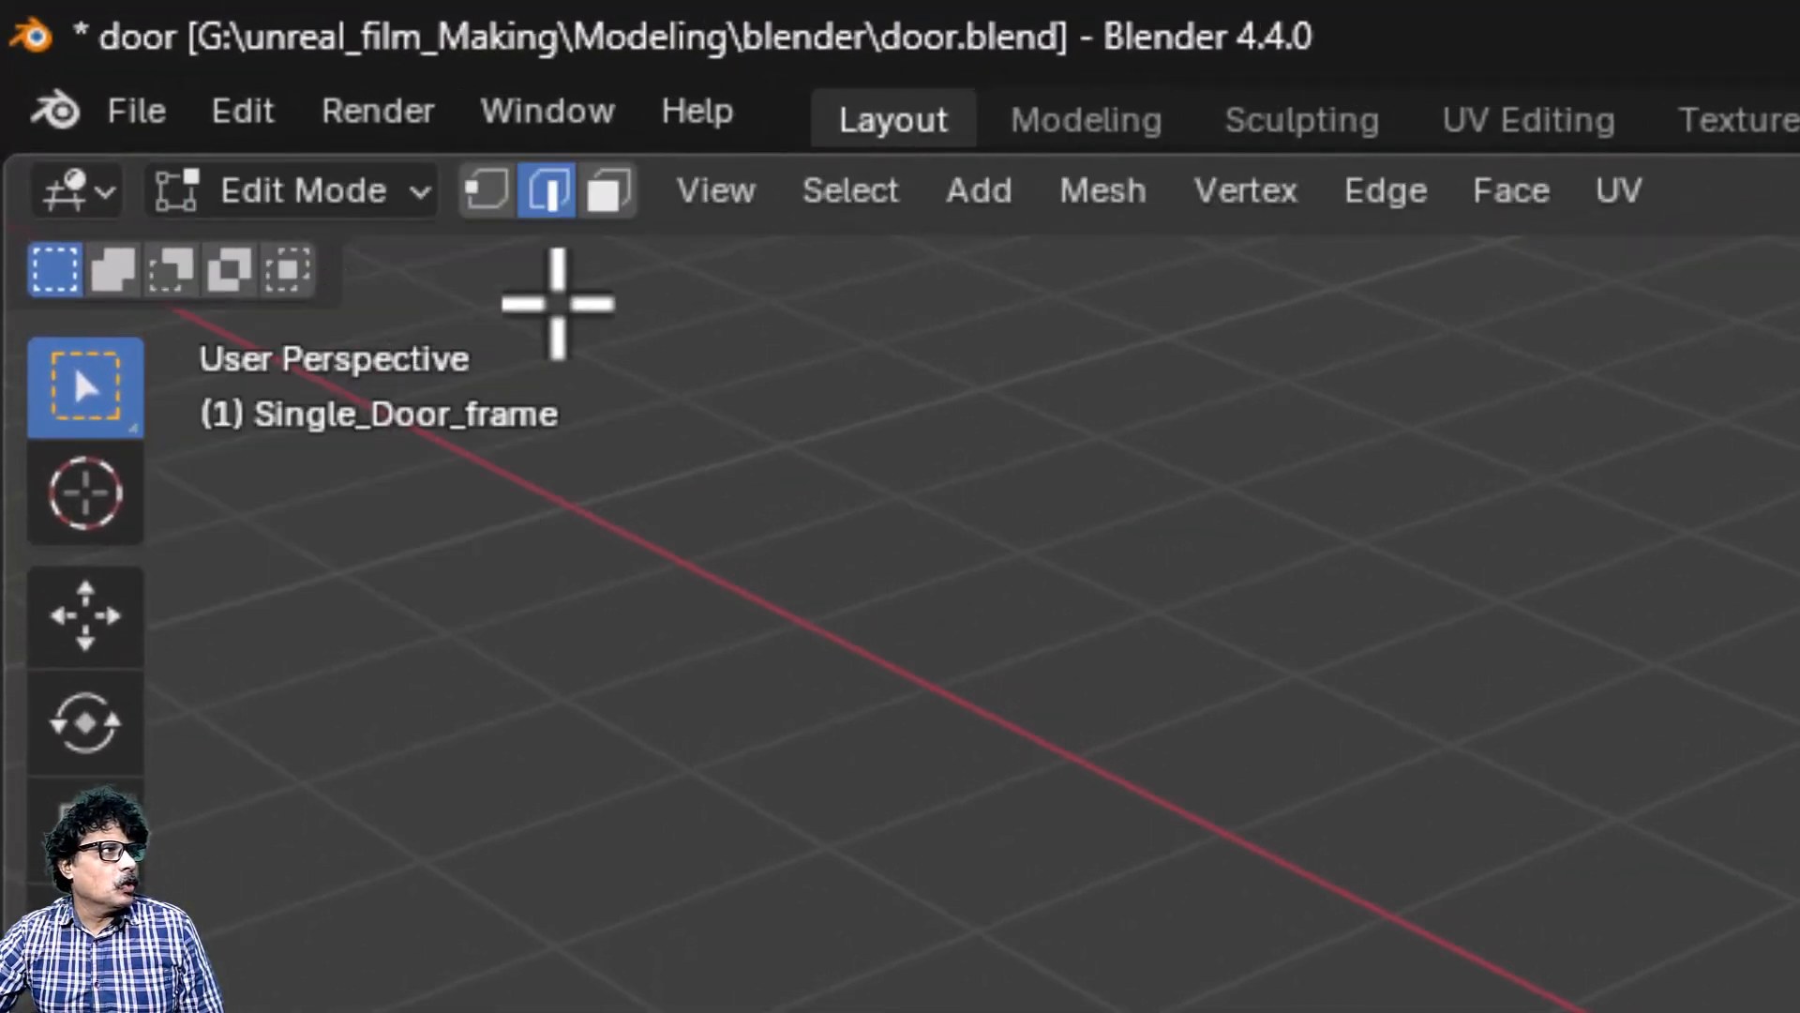
click(605, 191)
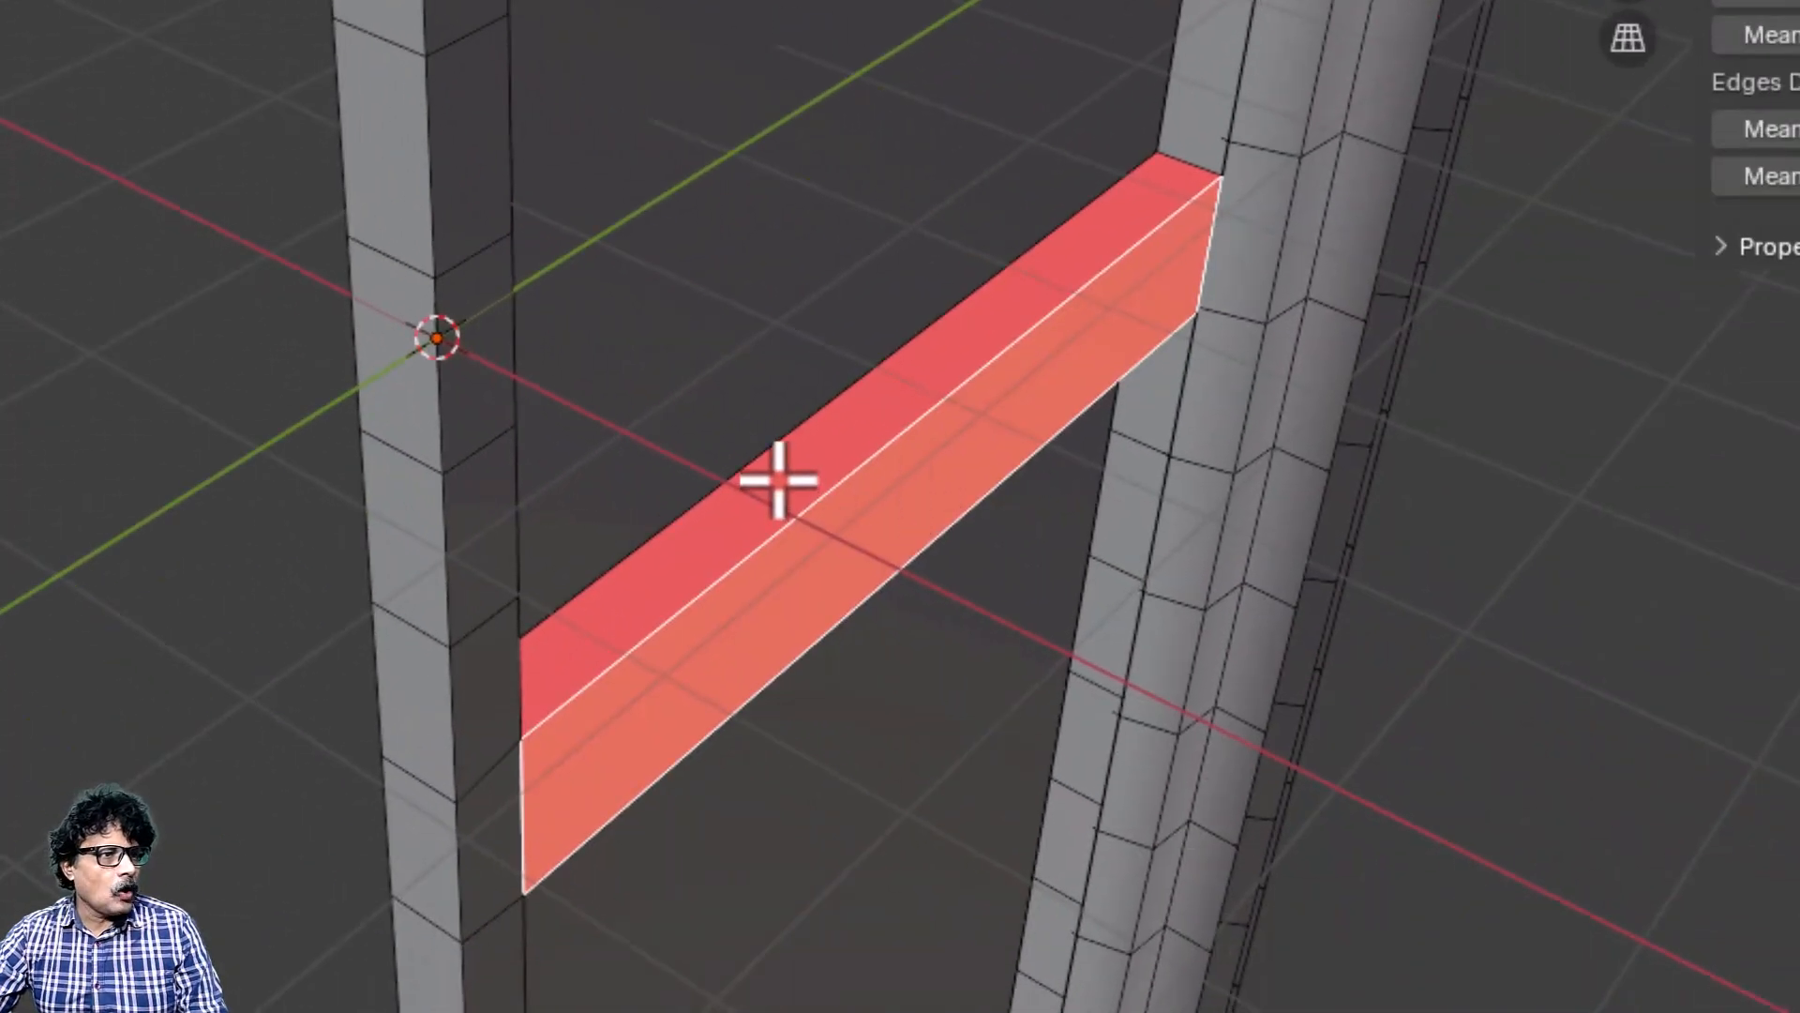
middle_drag(715, 562, 1362, 390)
shift+click(1244, 656)
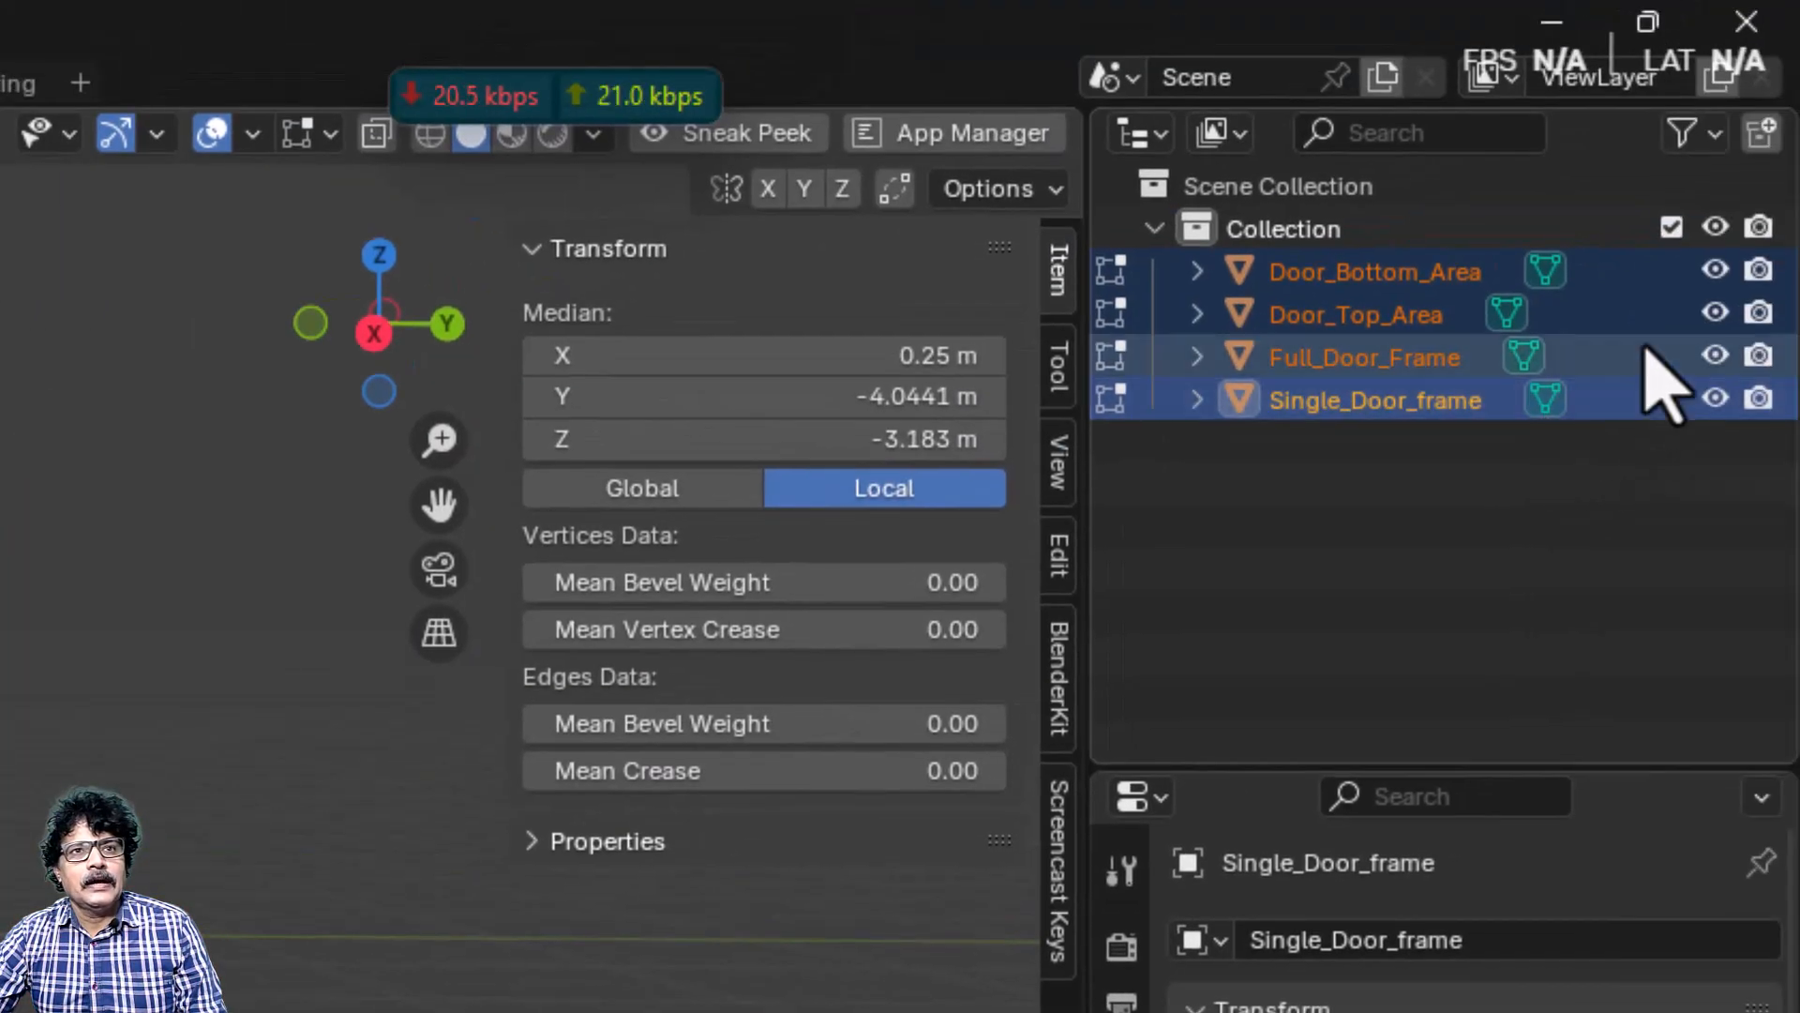
Step: Hide the Door_Bottom_Area and Door_Top_Area objects to expose the crossbar's covered faces
click(1714, 313)
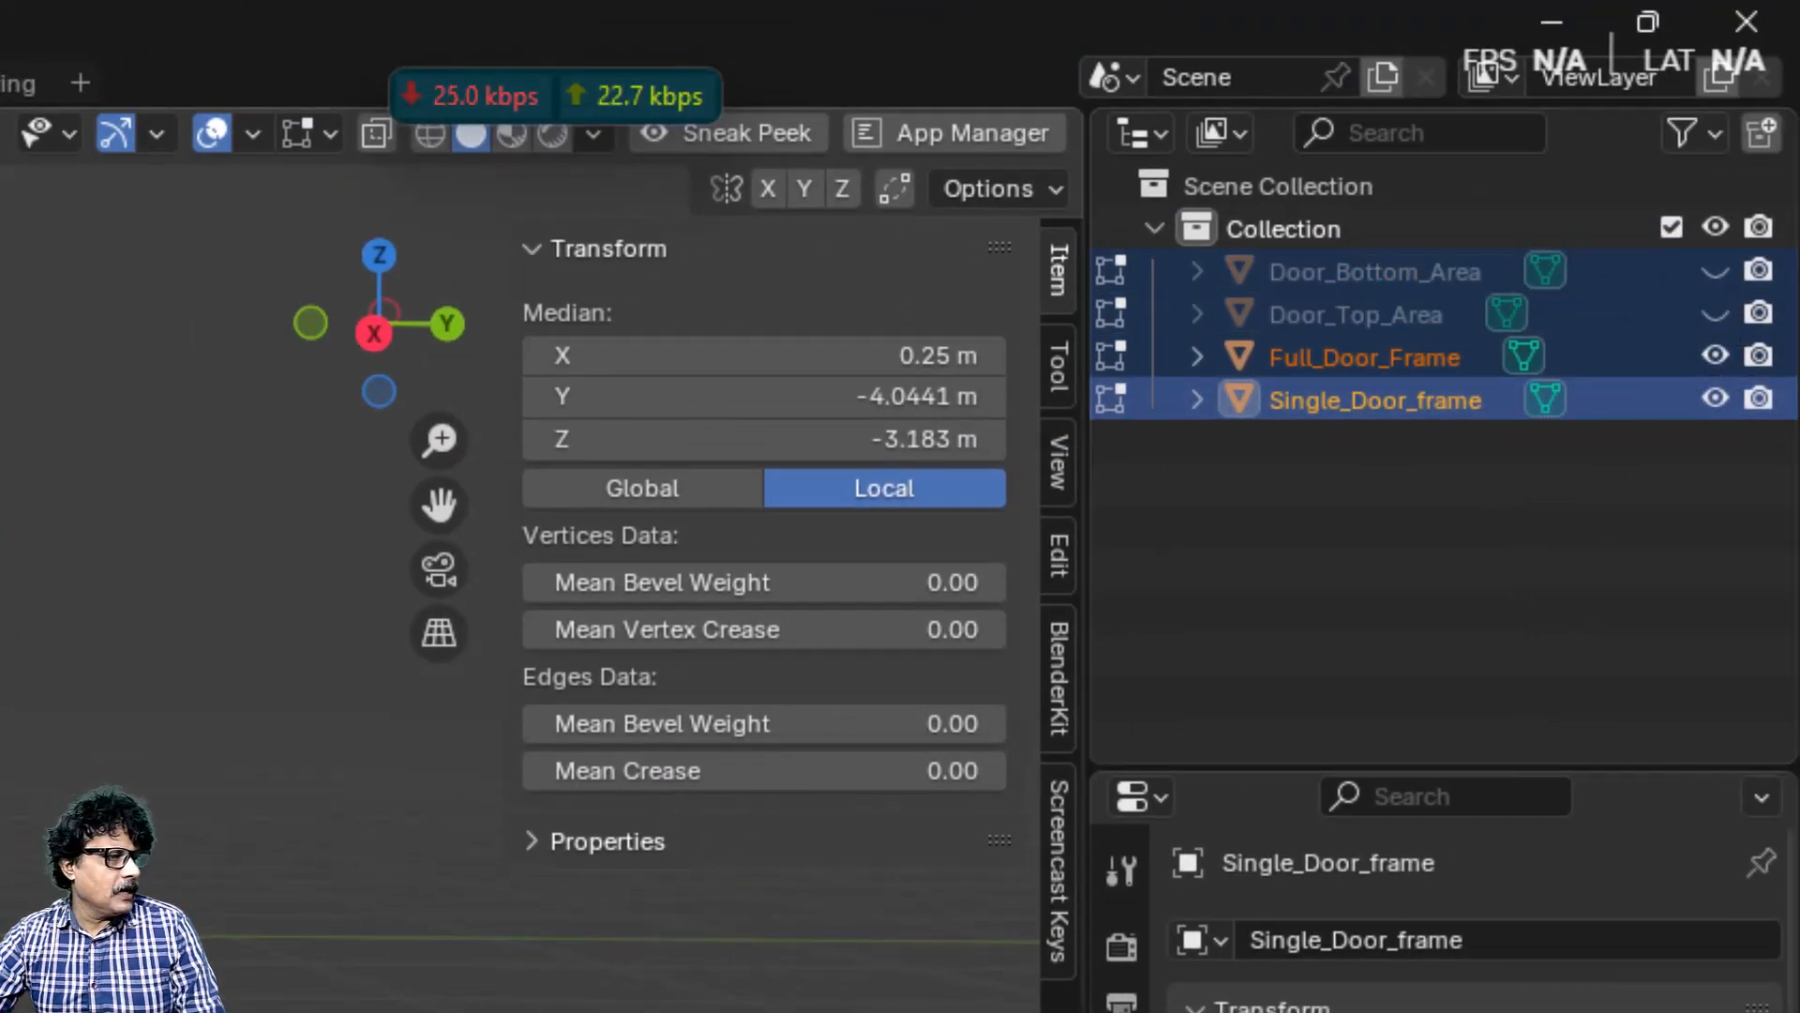
middle_drag(1125, 478, 1220, 1)
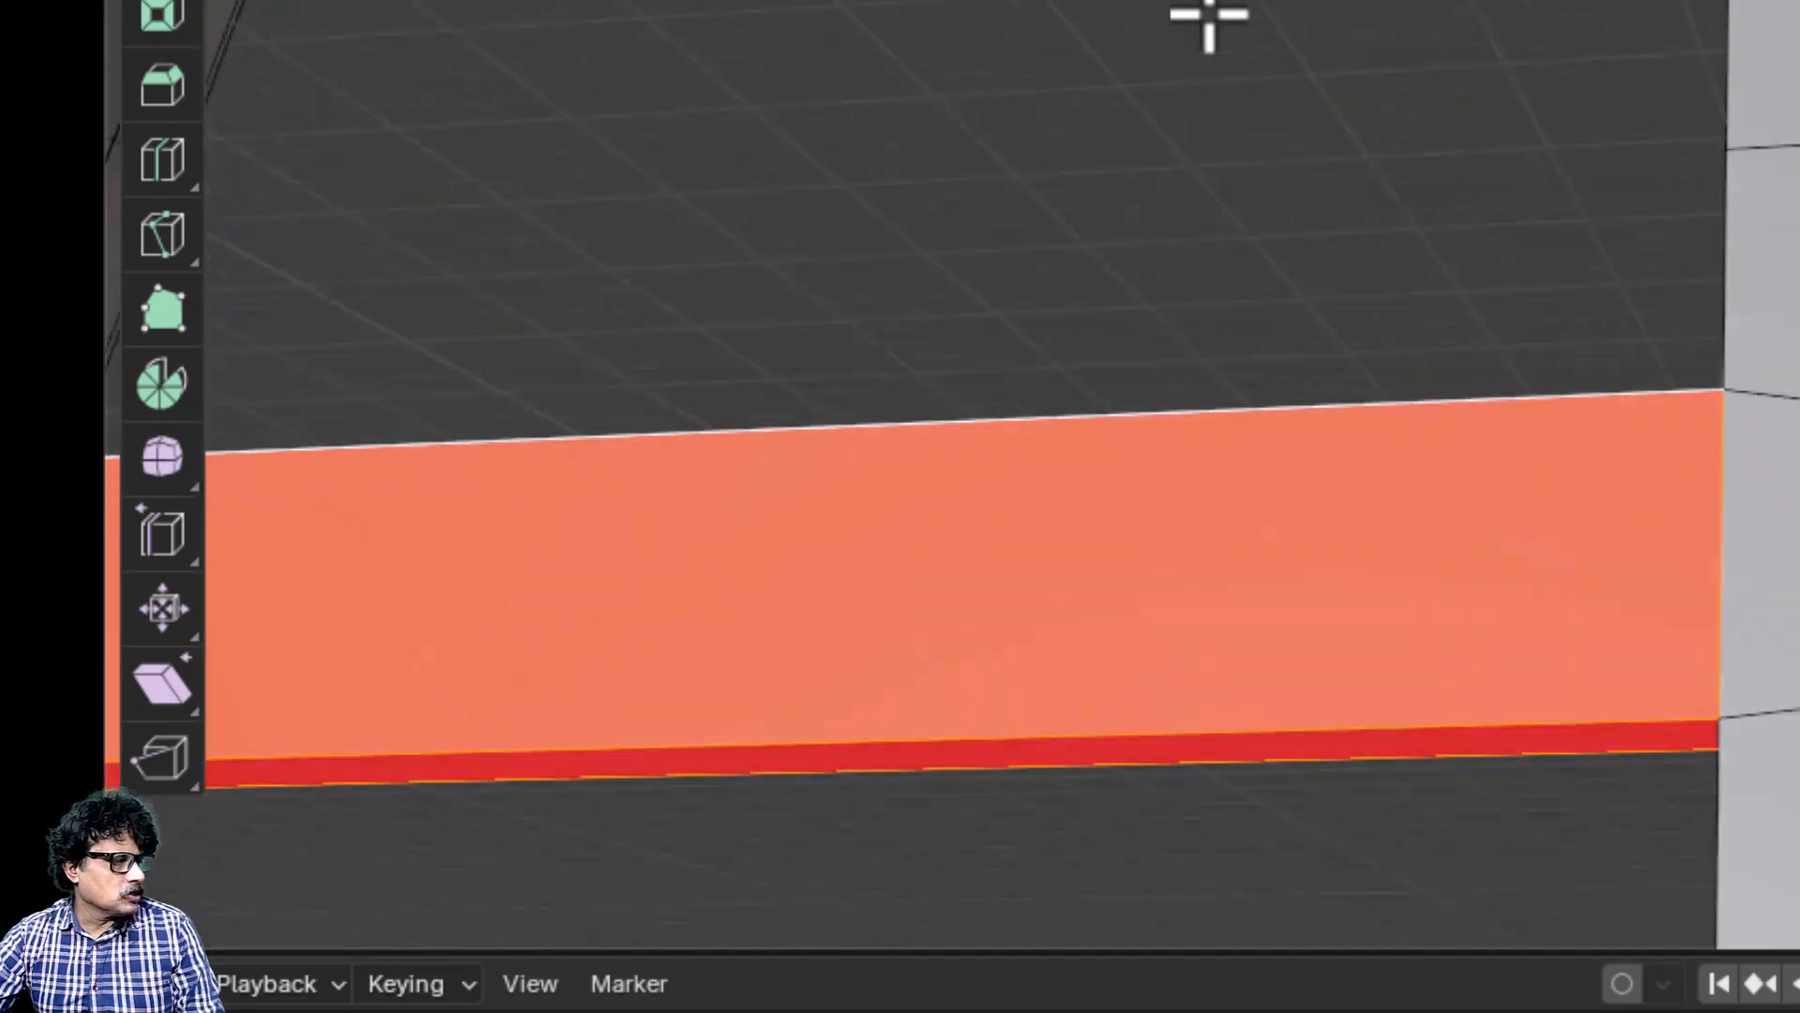
scroll(1166, 656, down, 5)
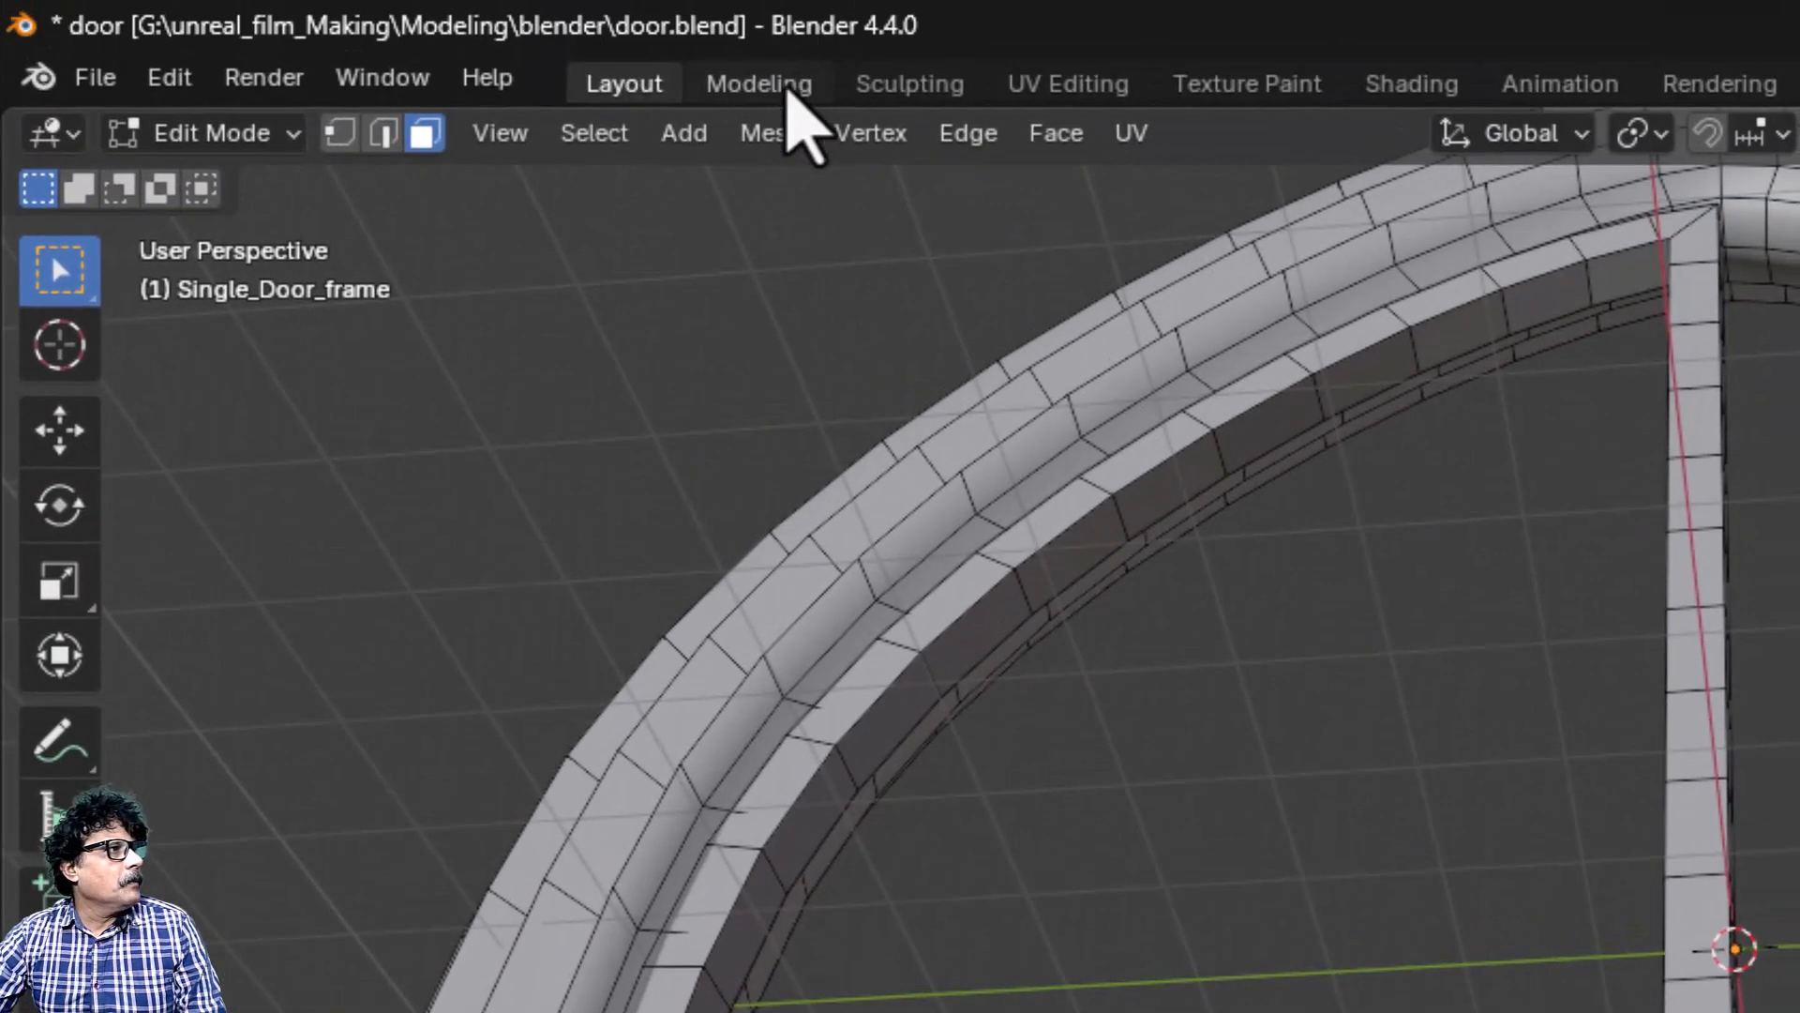
Step: Flip the normals of the selected crossbar faces, check them from several angles and clear the selection
click(754, 133)
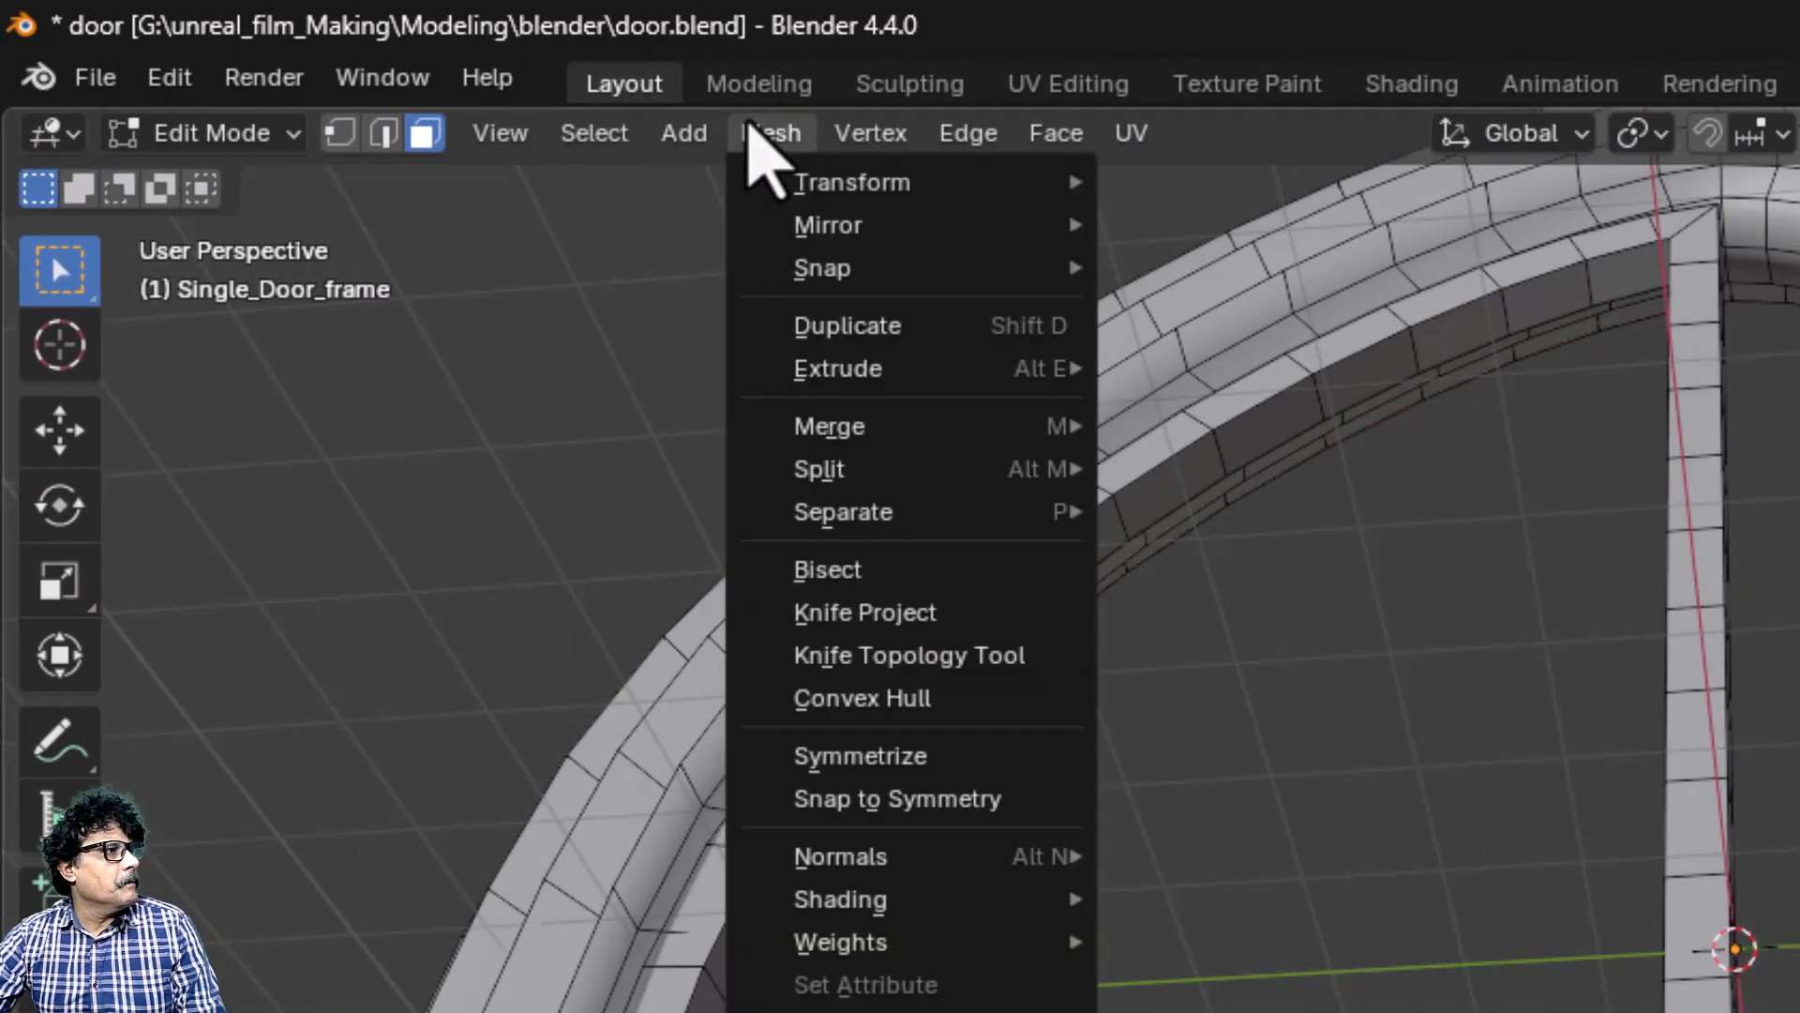
mouse_move(937, 856)
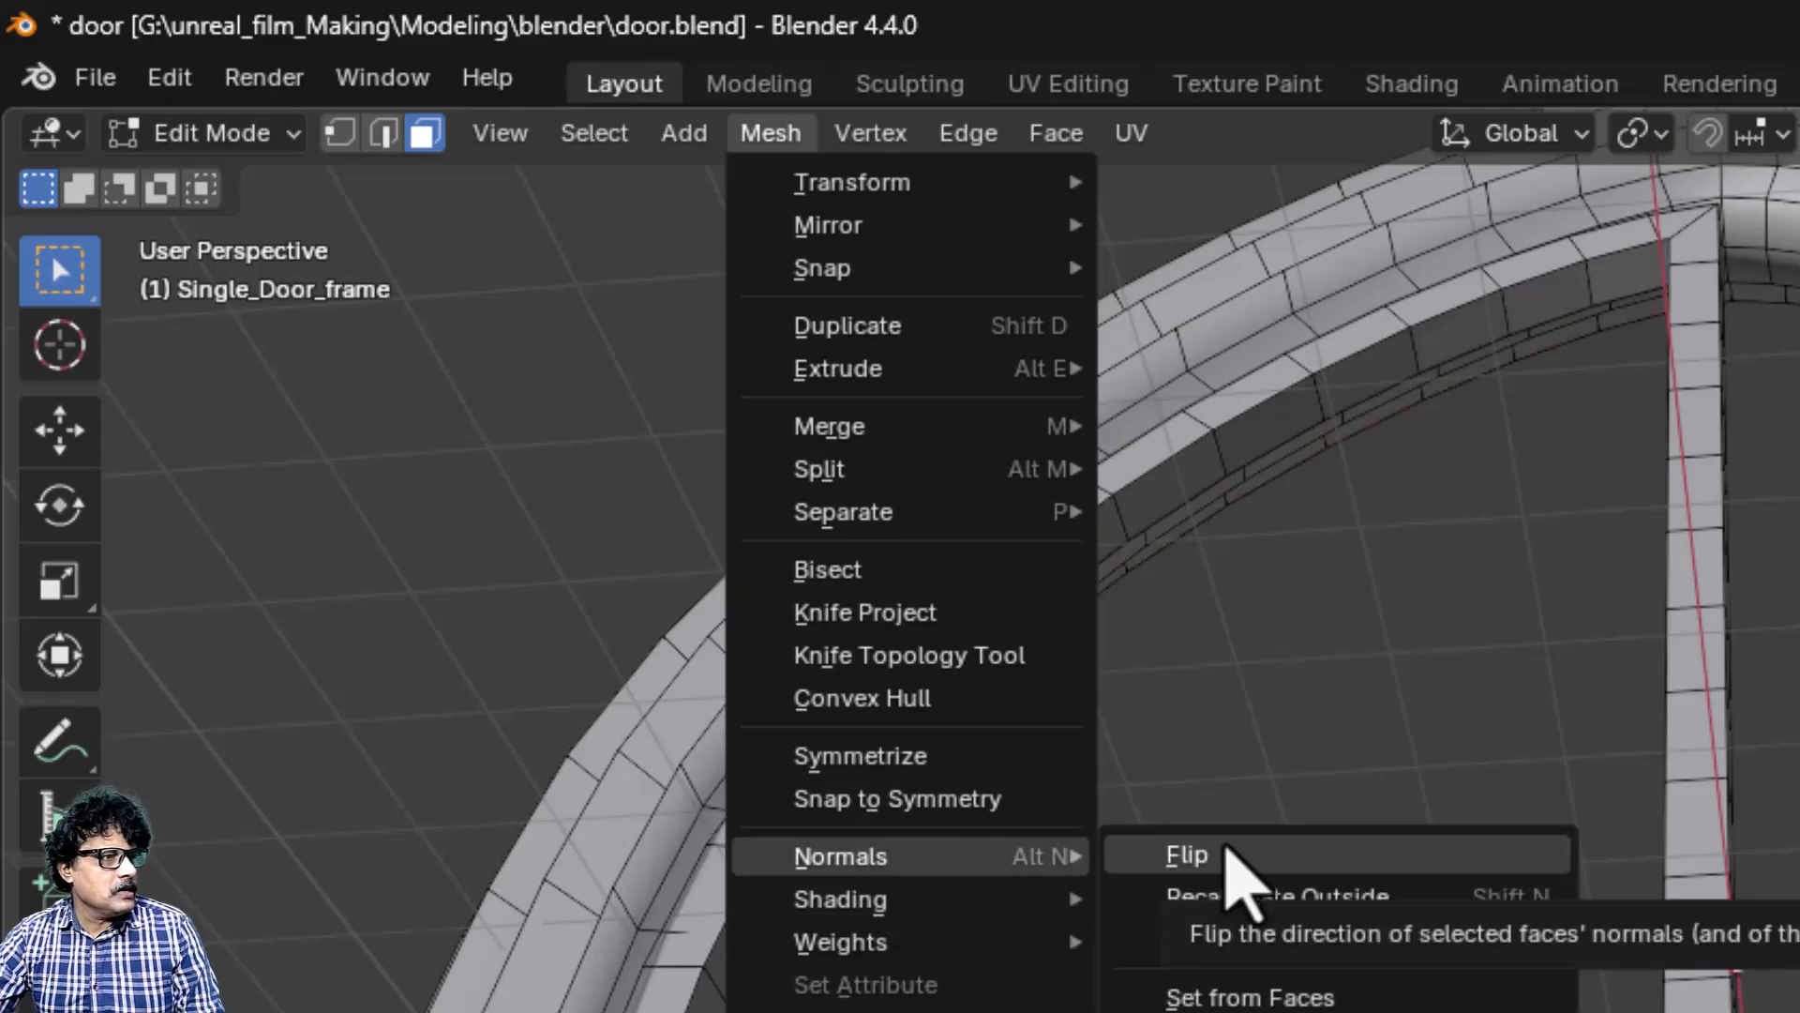
click(1229, 855)
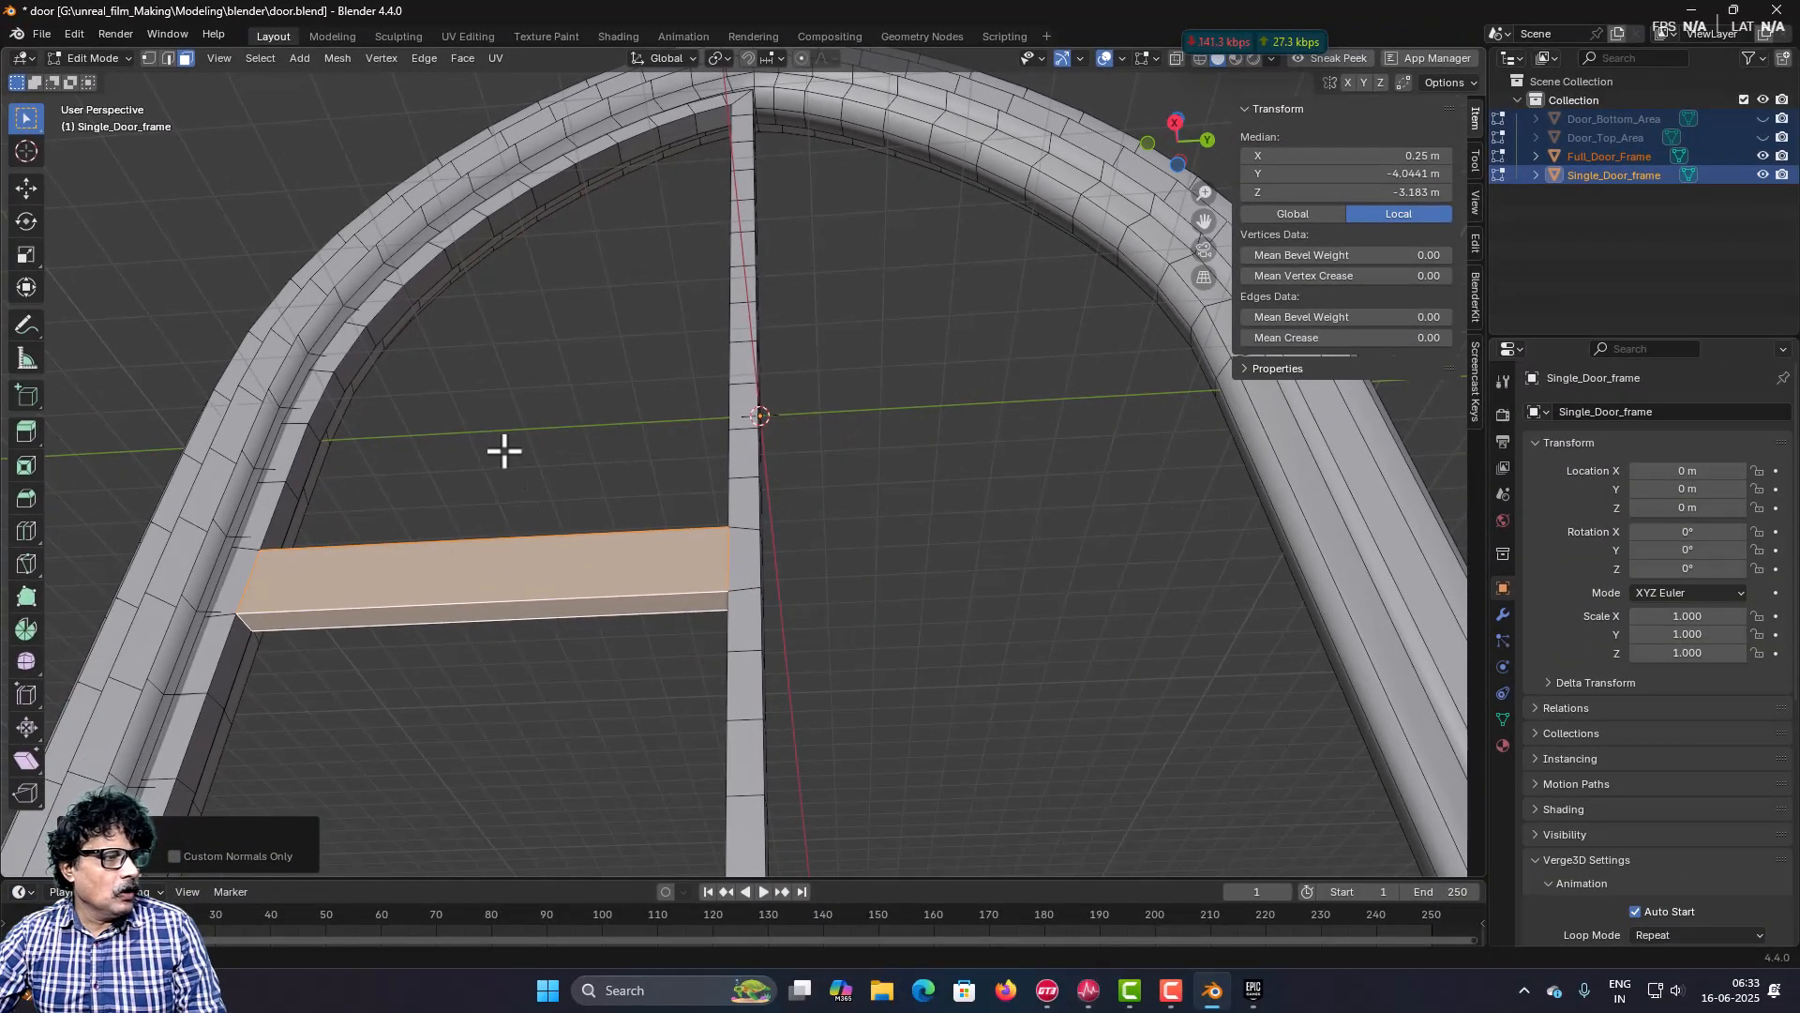
right_click(504, 450)
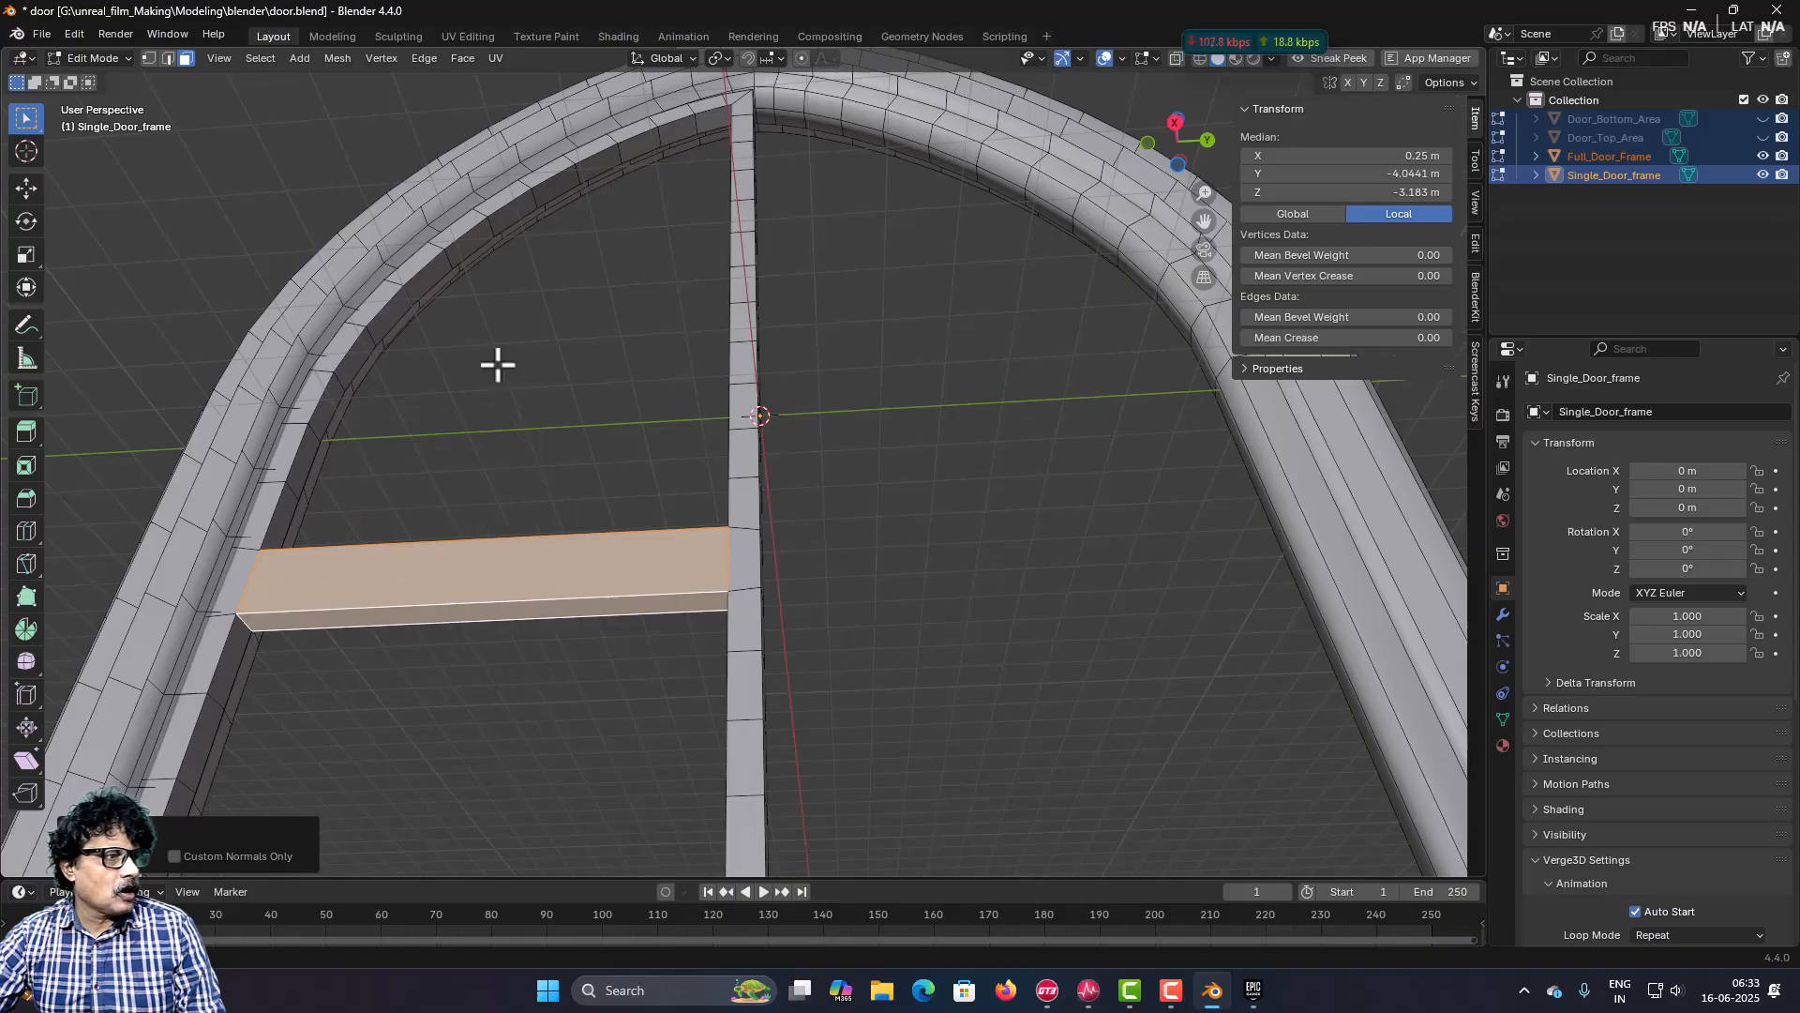
middle_drag(498, 364, 548, 537)
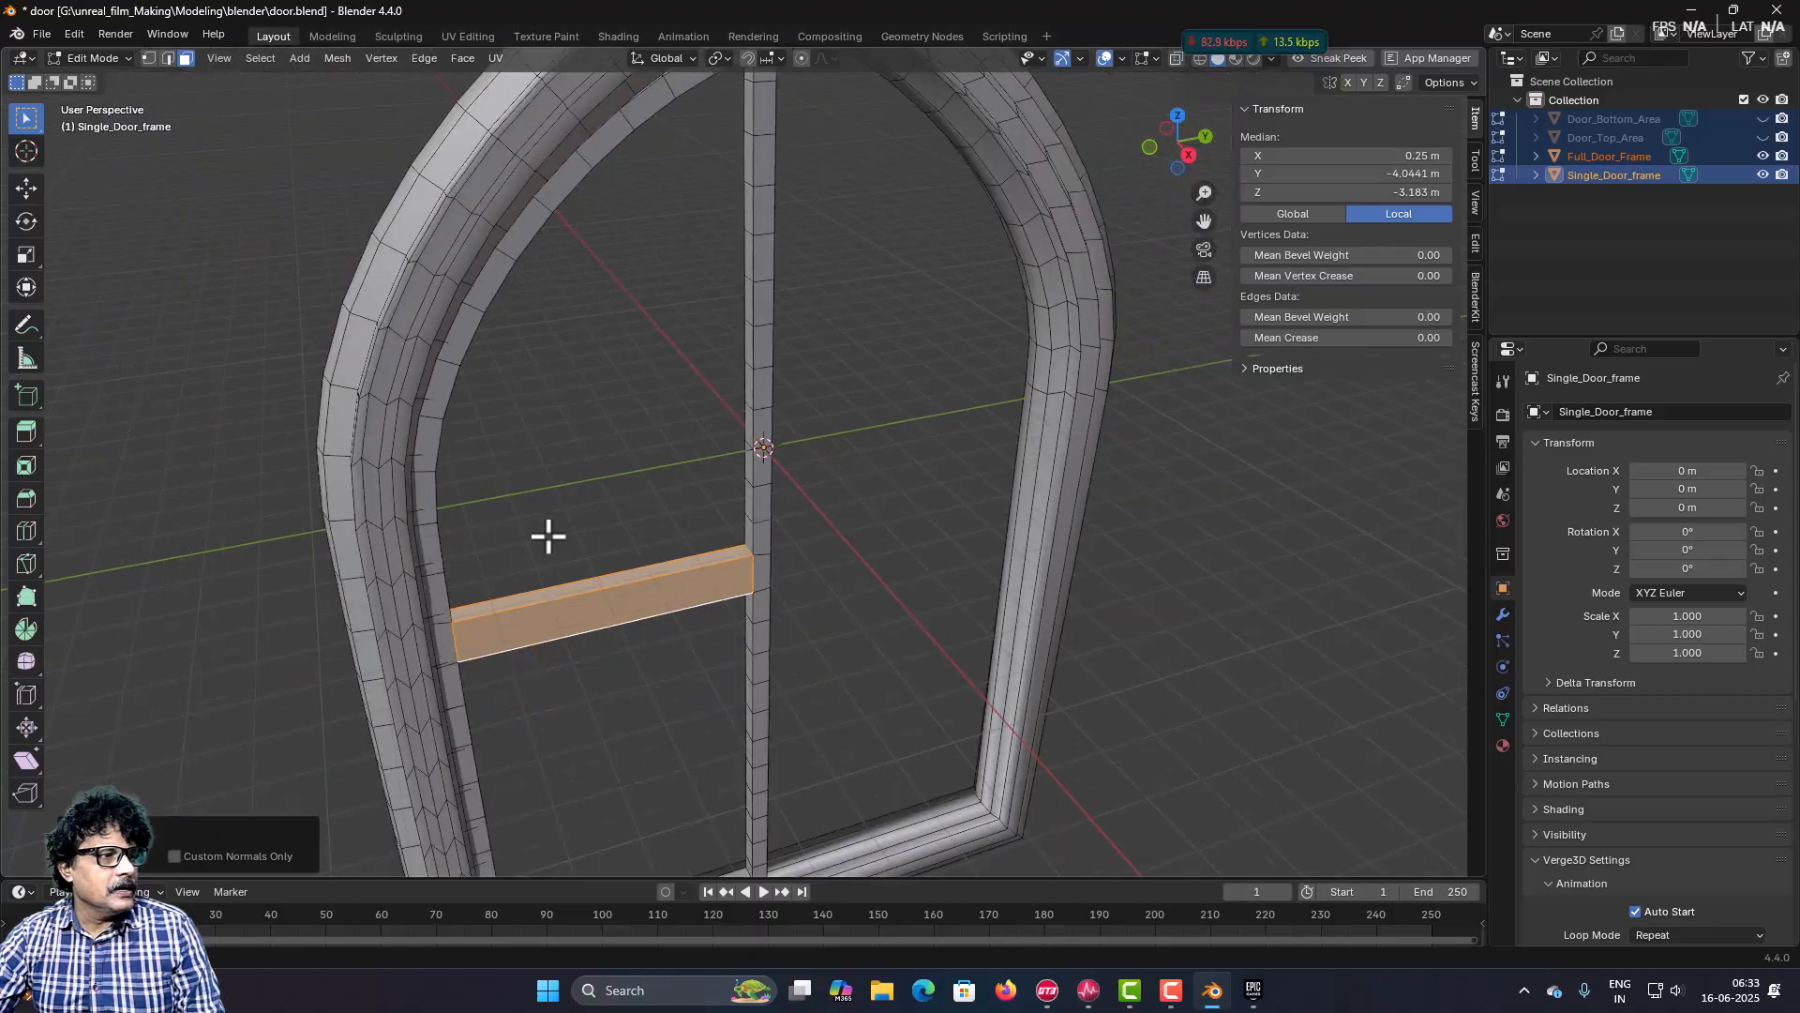
scroll(549, 537, down, 4)
click(263, 493)
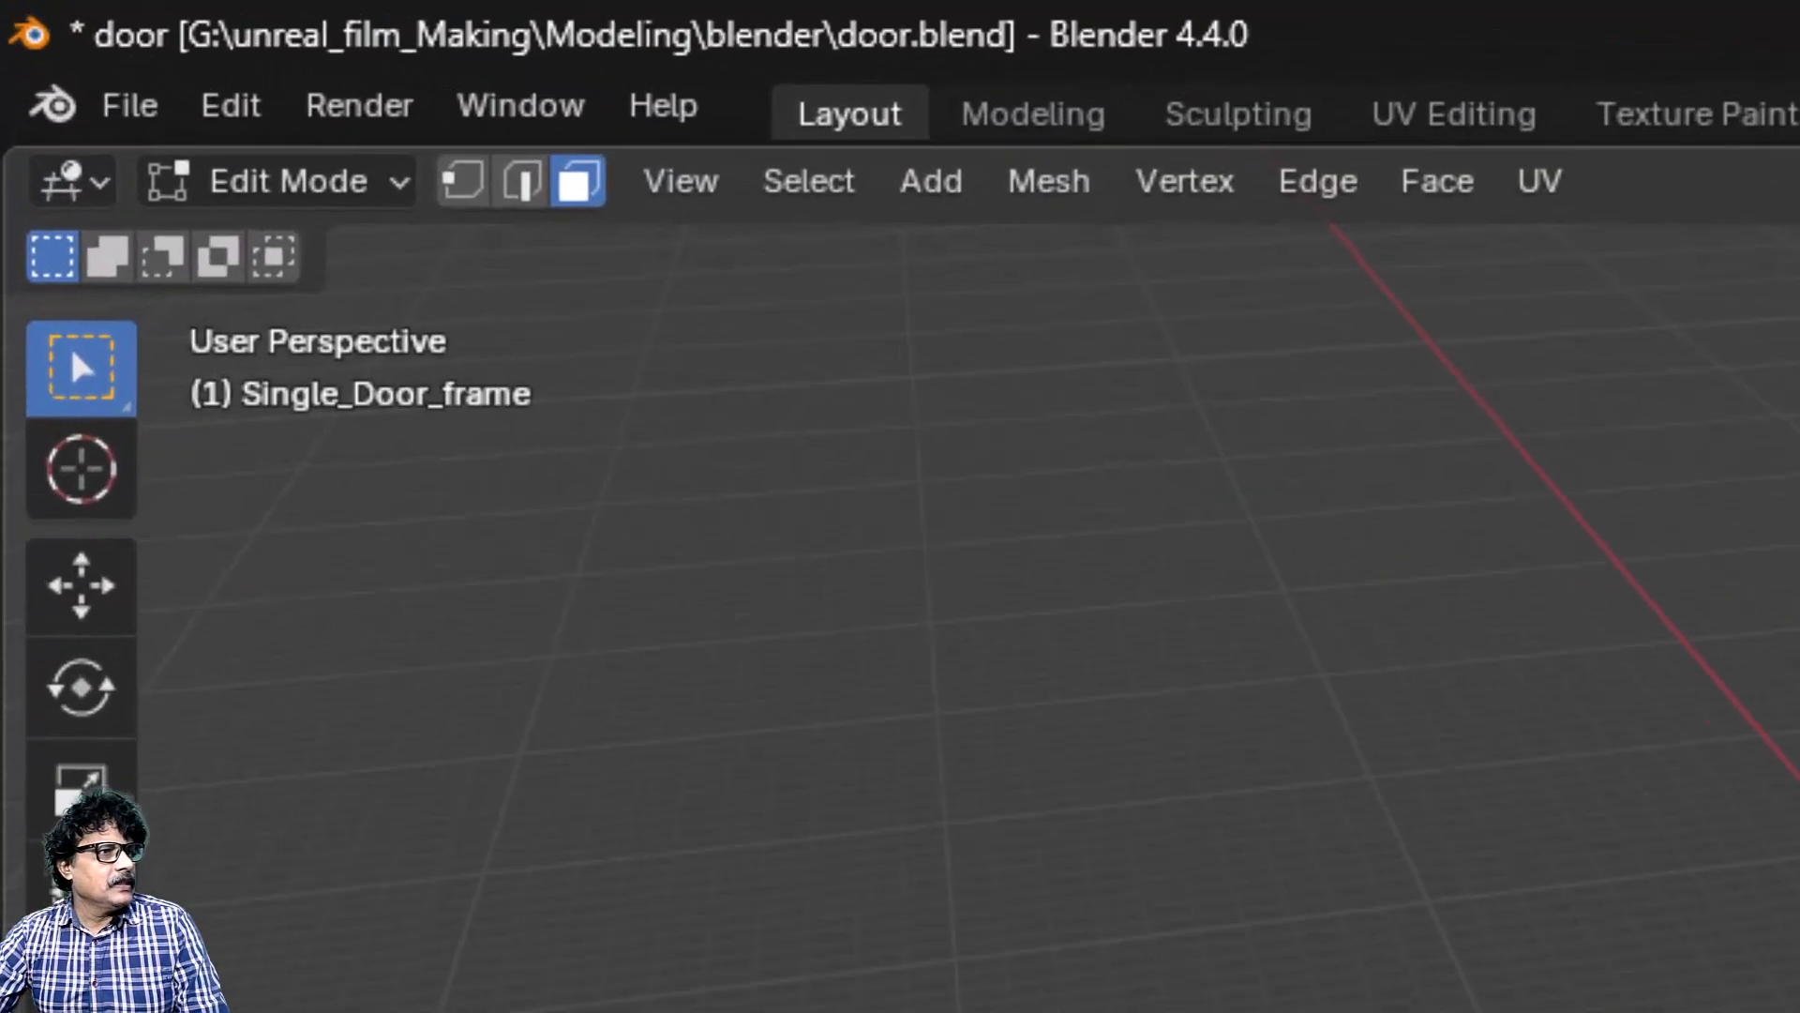
Step: Return to Object Mode and unhide Door_Bottom_Area and Door_Top_Area
key(Tab)
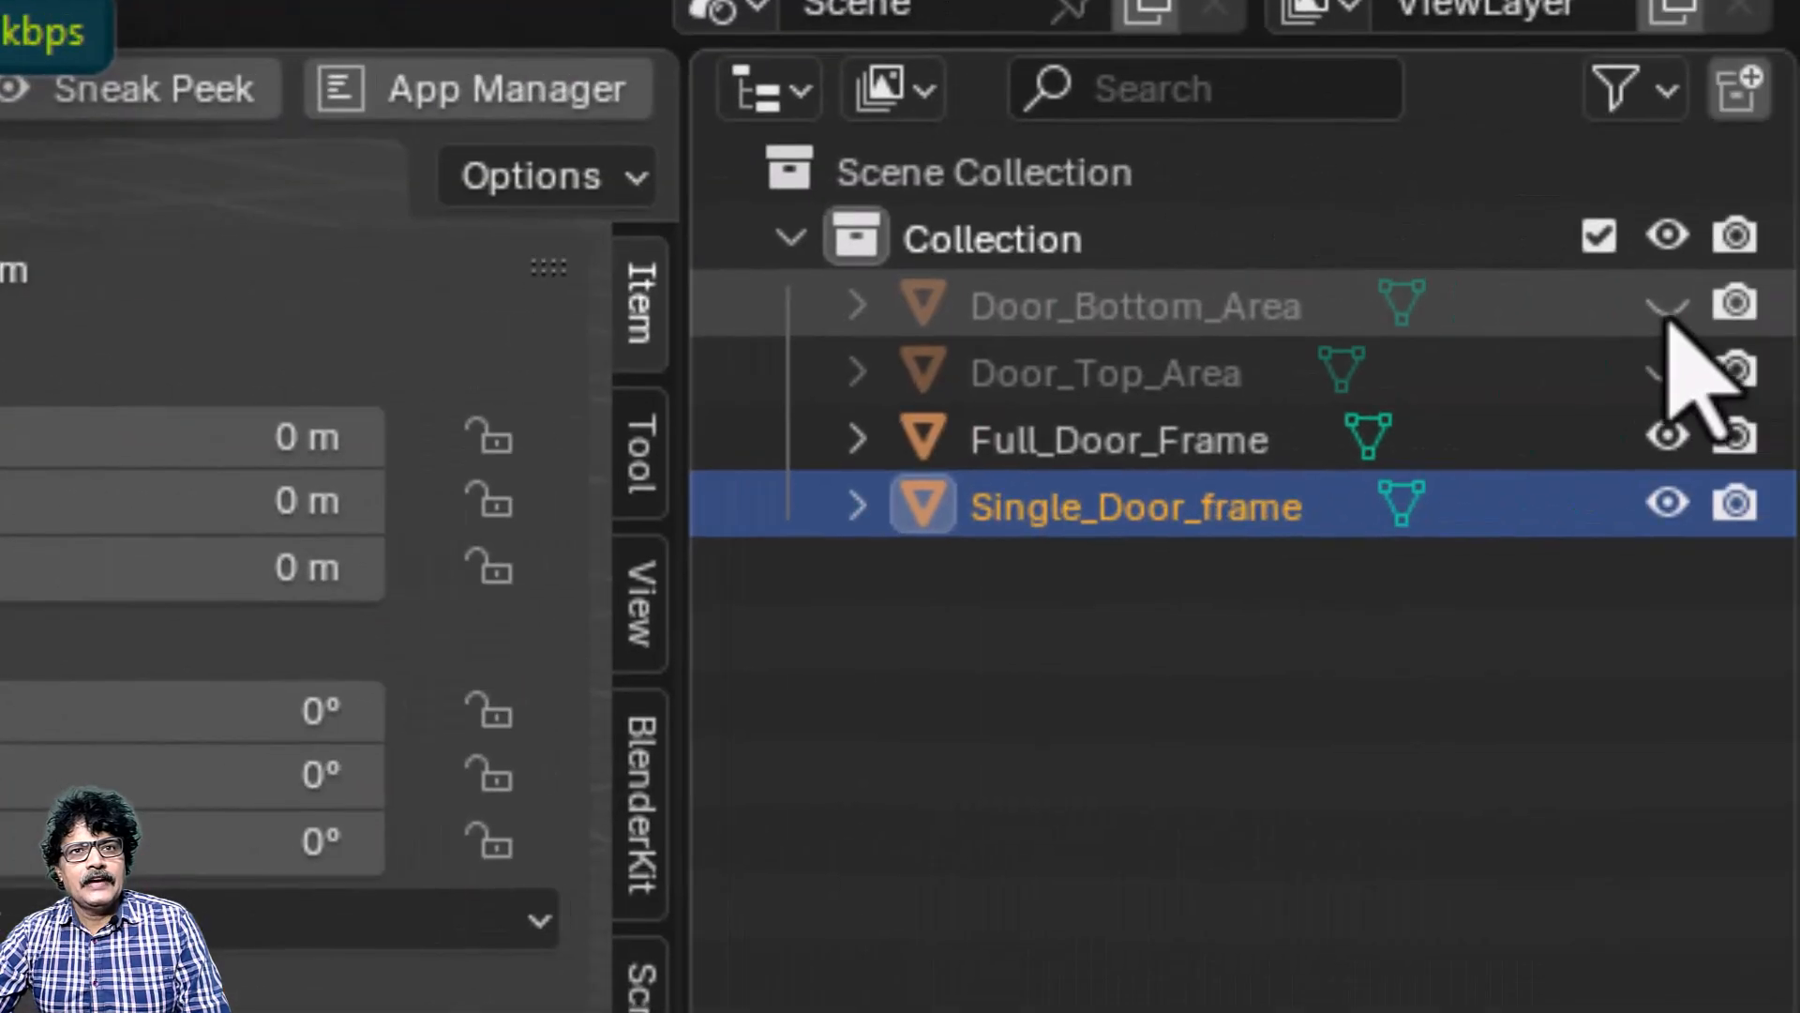
click(1668, 302)
click(1668, 368)
Step: Select all four door objects and export the door as FBX to the Ext_Models folder, overwriting Door_edited.fbx
click(1041, 314)
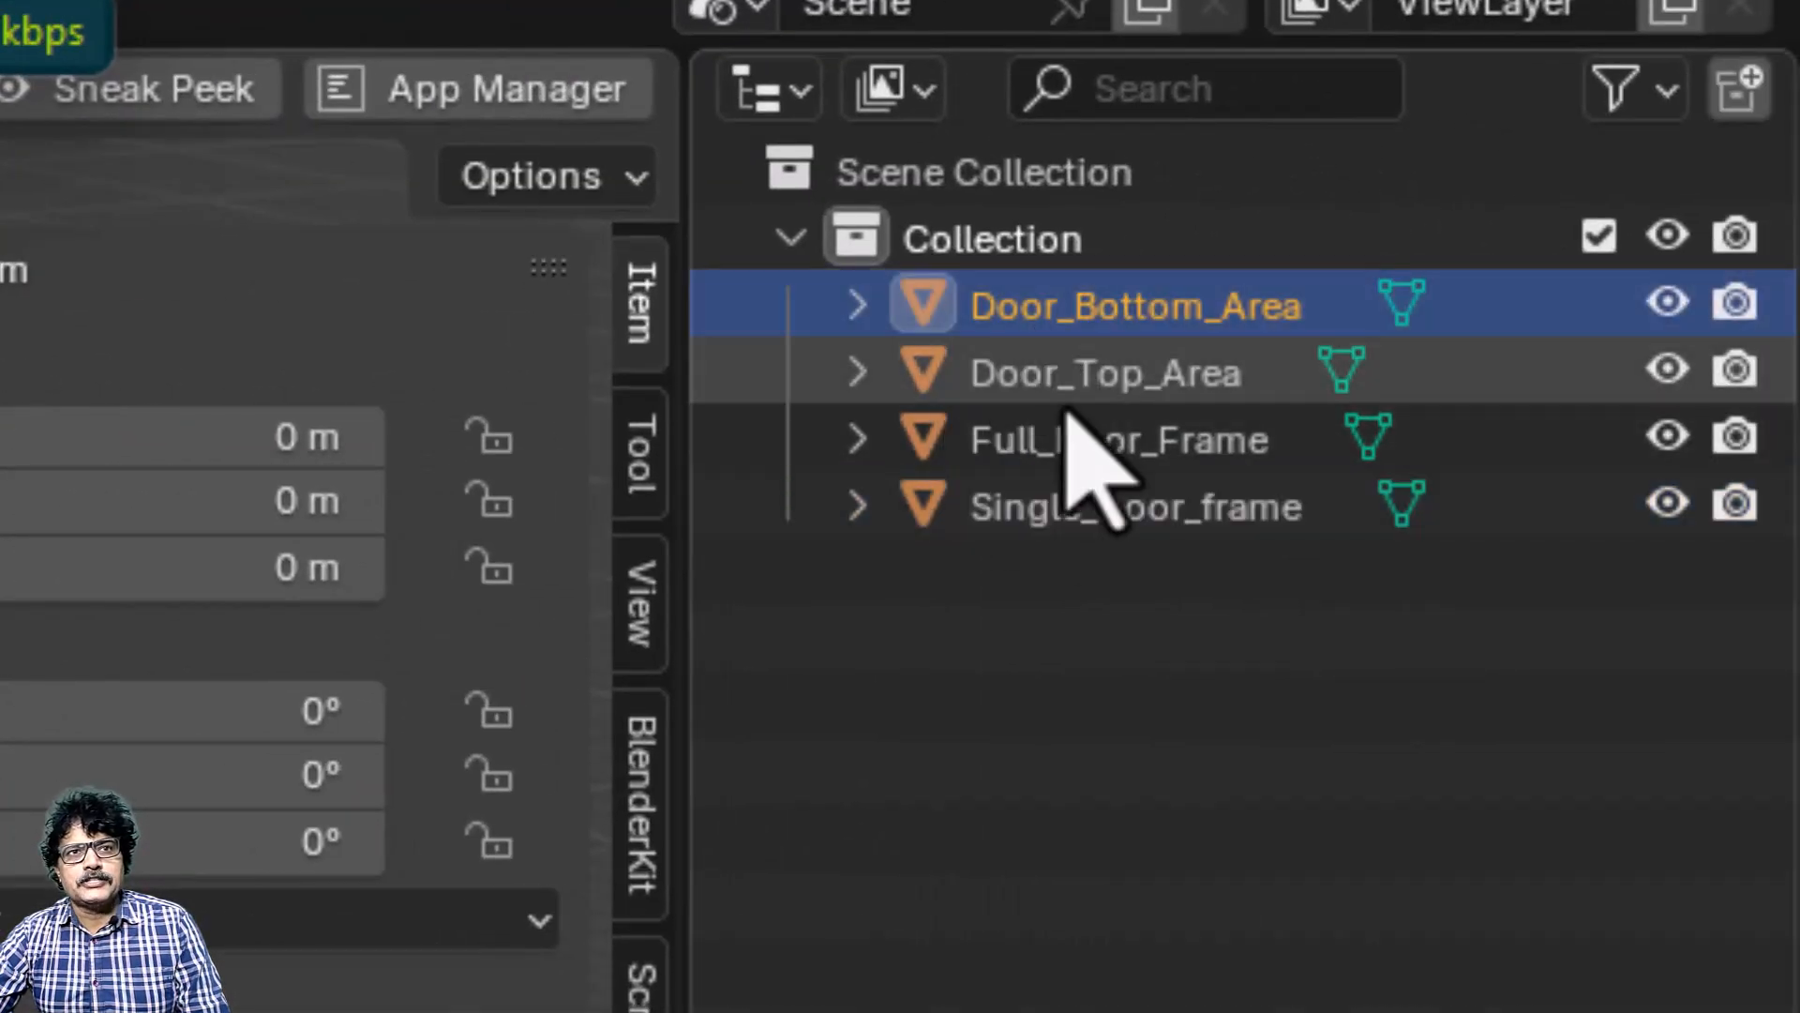
shift+click(1067, 398)
shift+click(1071, 460)
shift+click(1066, 525)
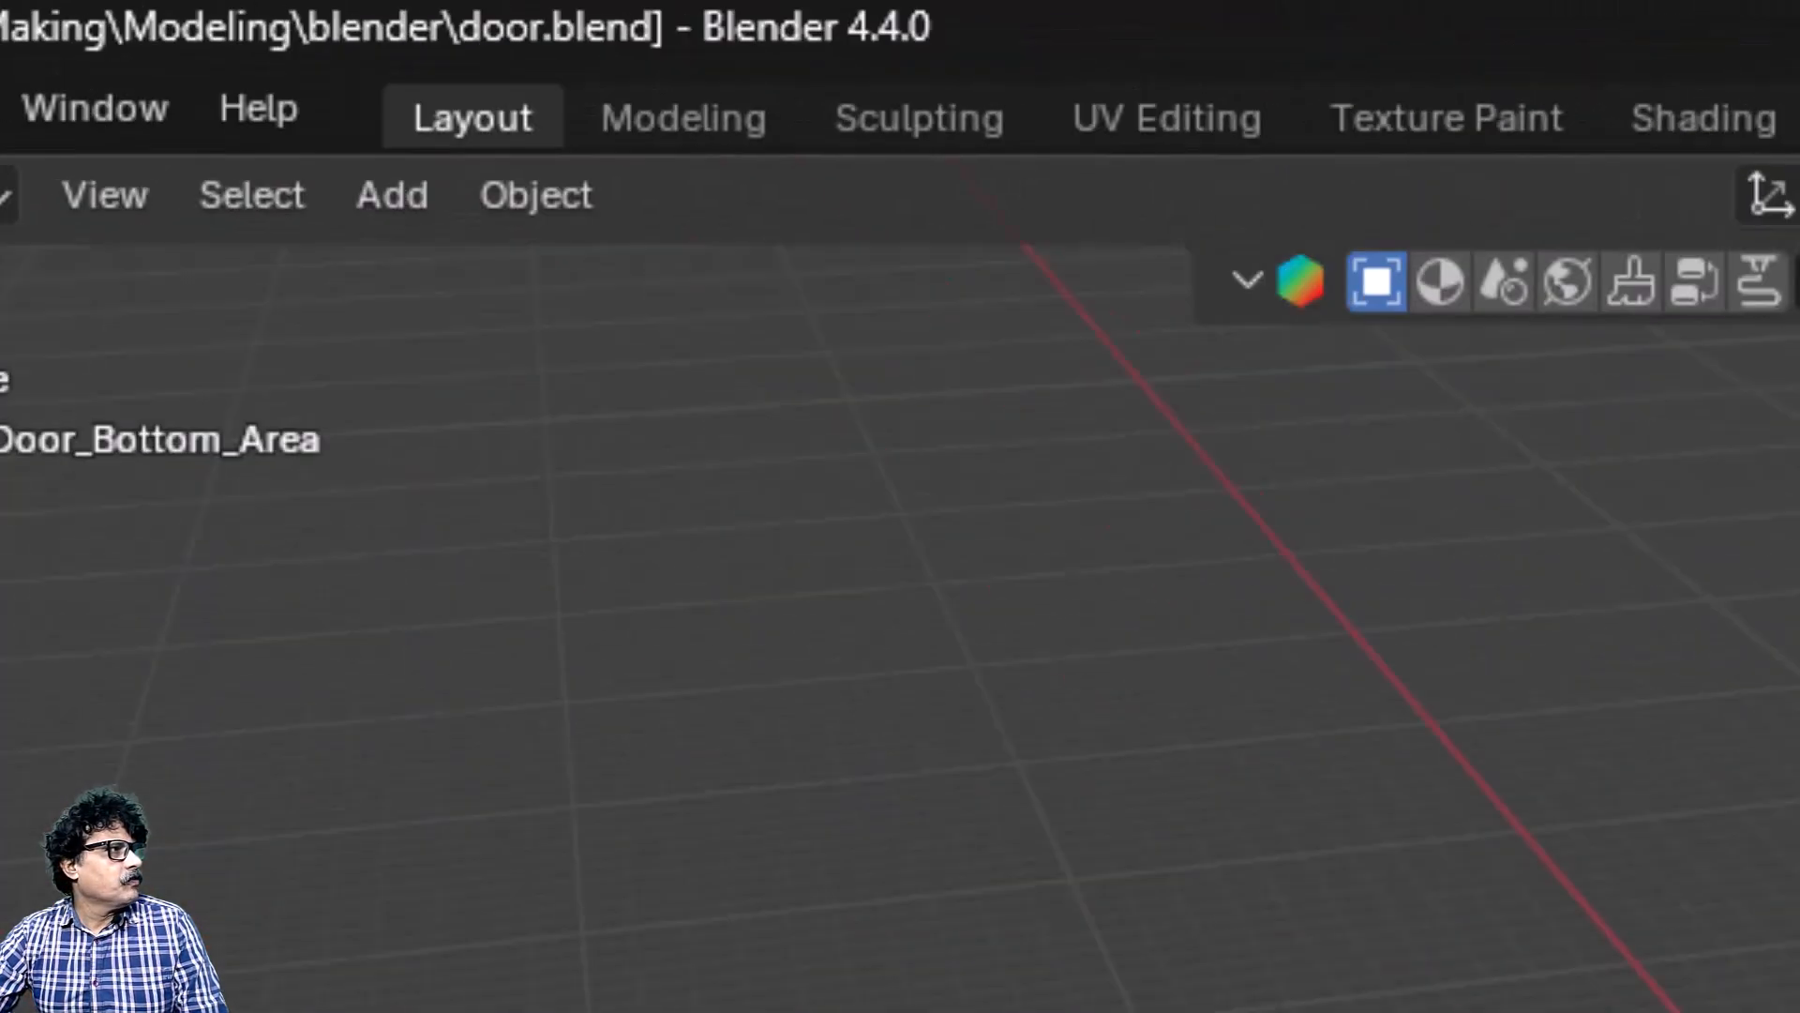
click(145, 122)
mouse_move(410, 563)
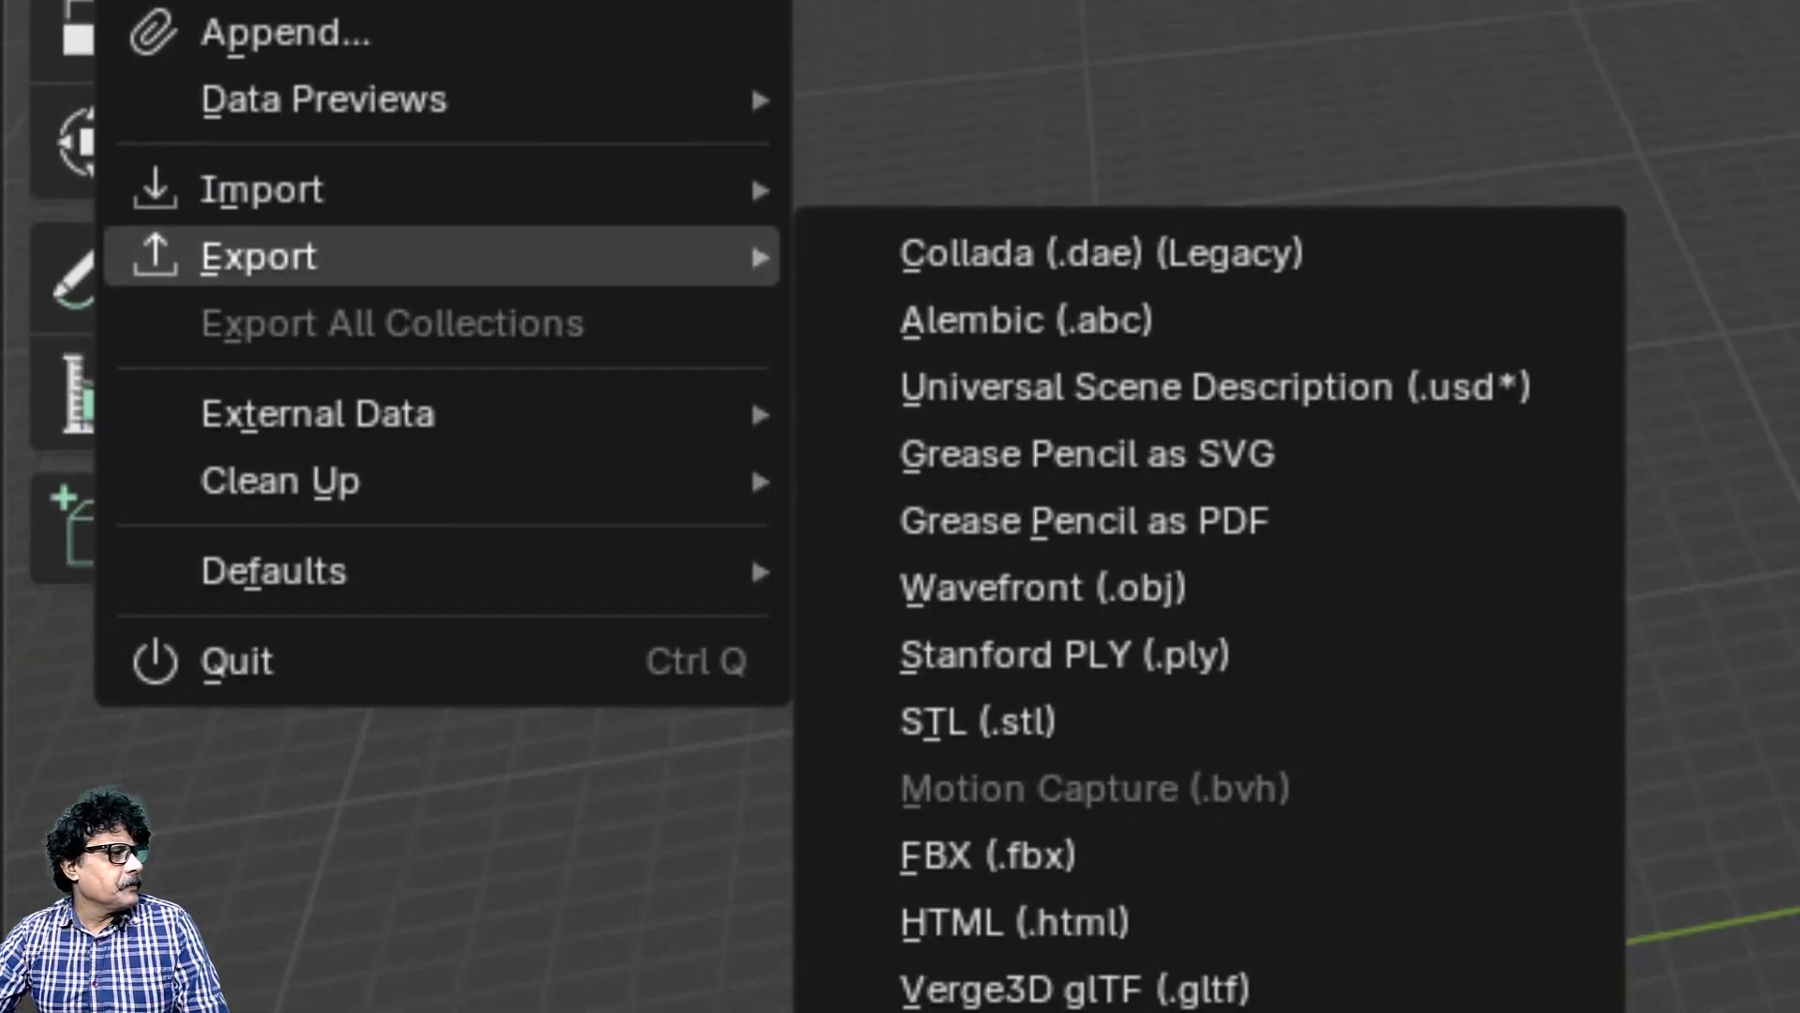
click(1158, 844)
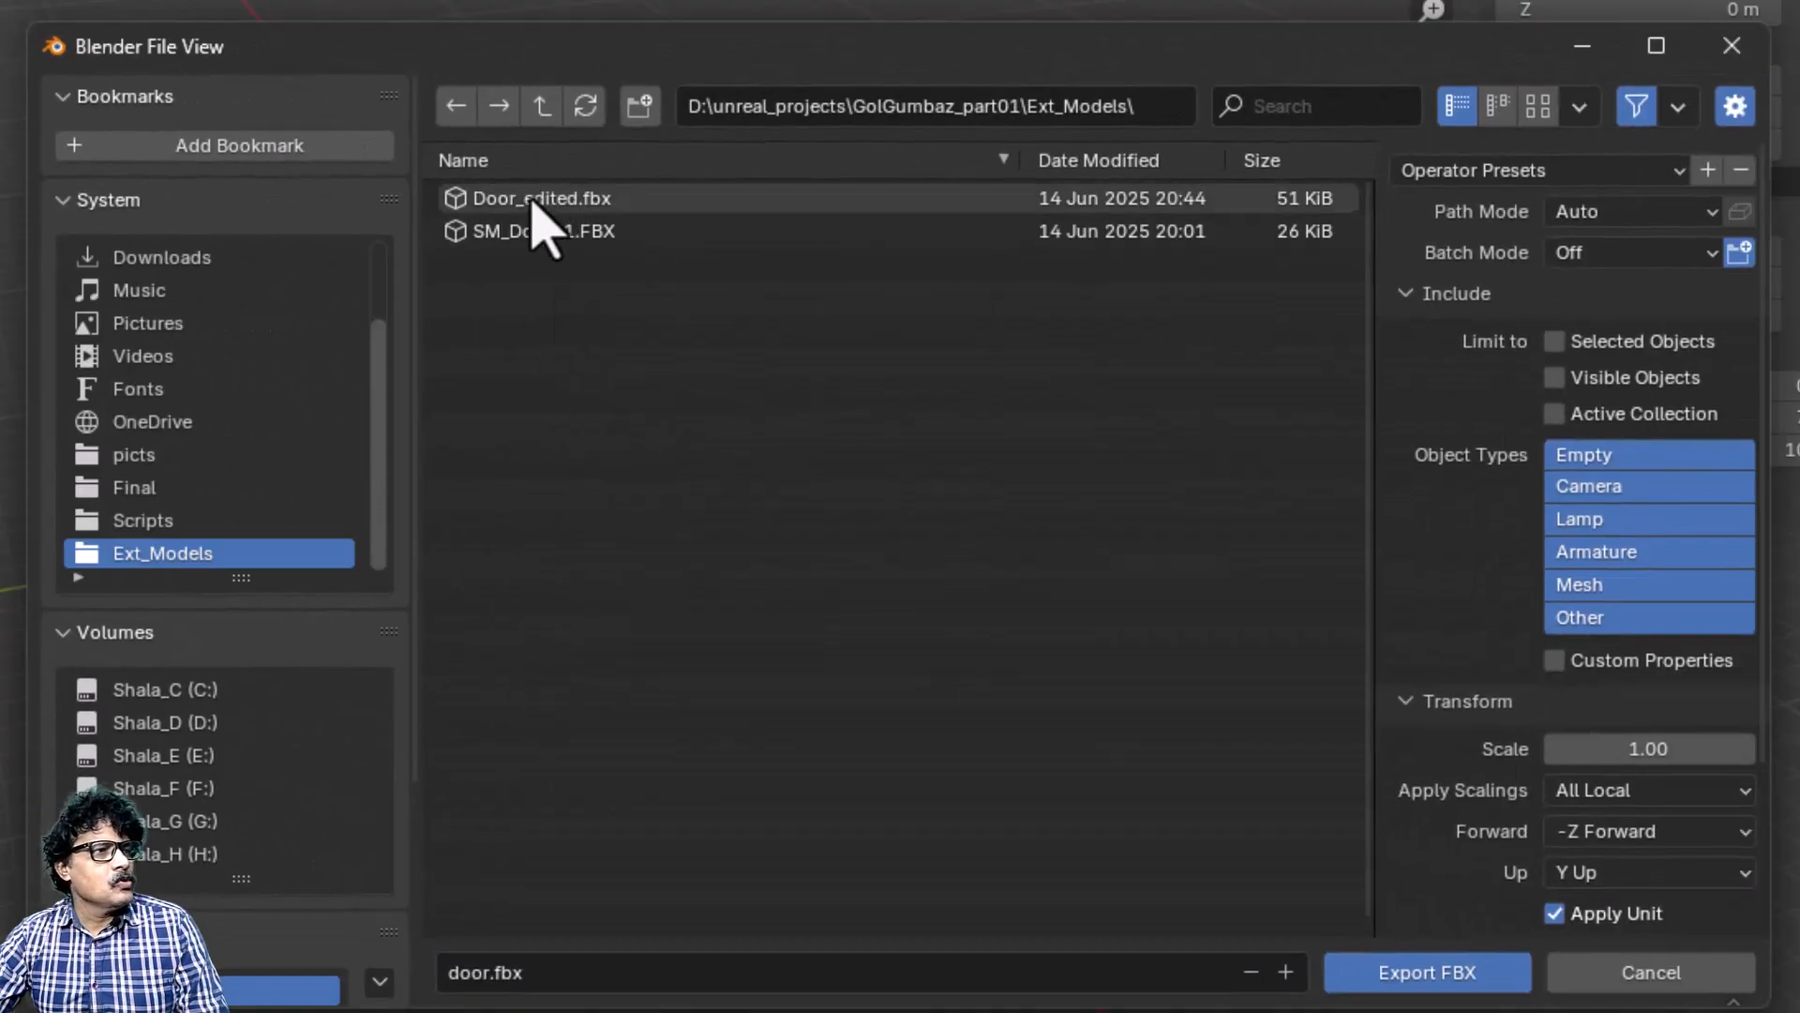
click(884, 203)
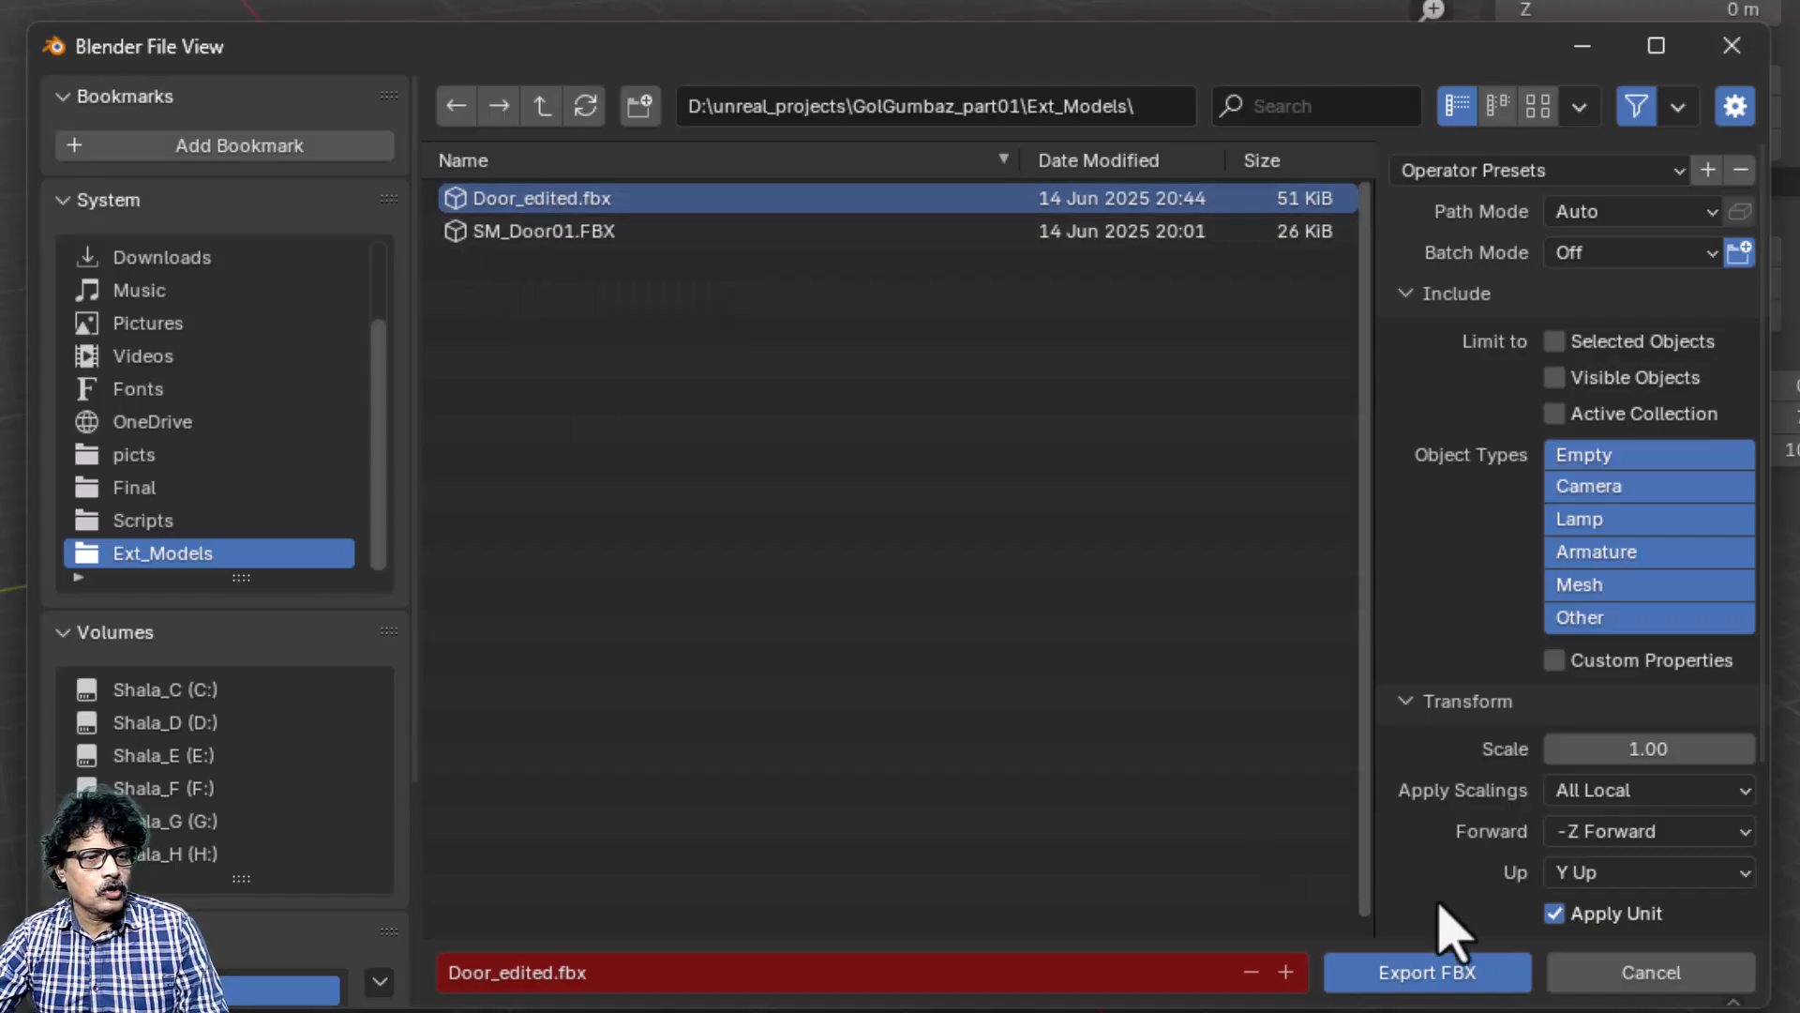
click(1435, 975)
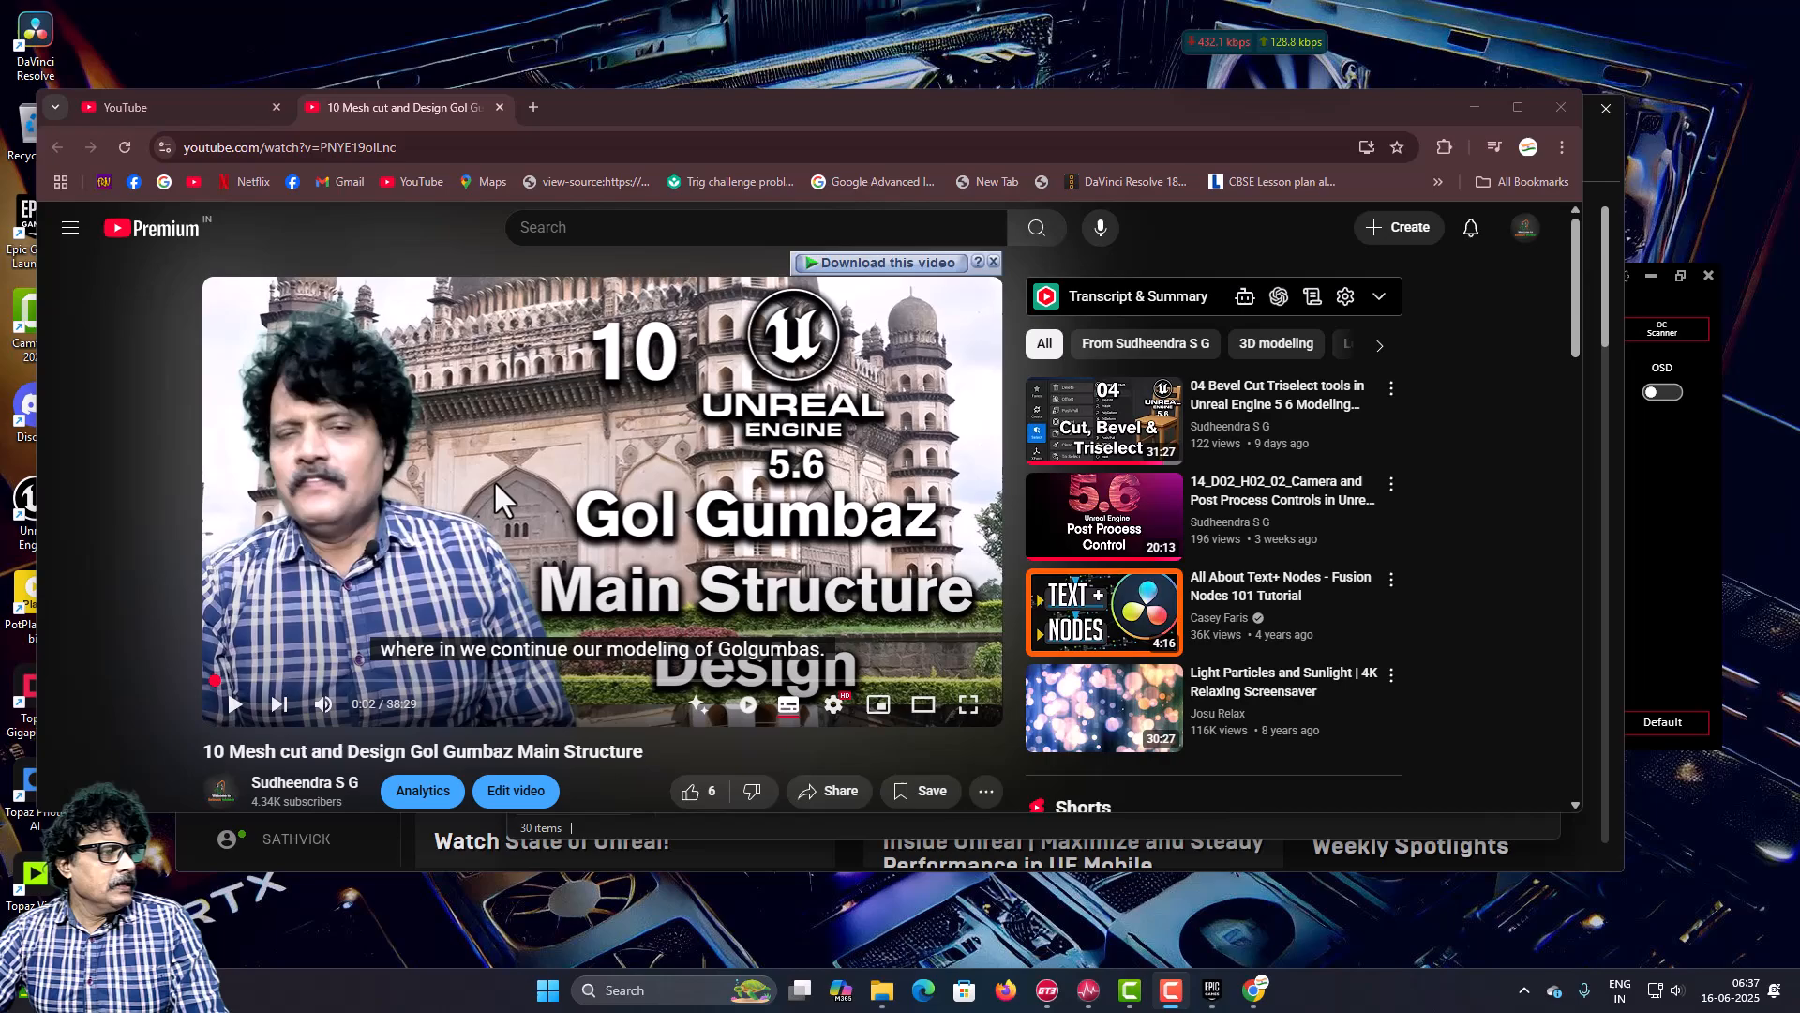
Step: Expand the description of the Gol Gumbaz Main Structure video and open its Patreon link for downloading resources
scroll(493, 480, down, 3)
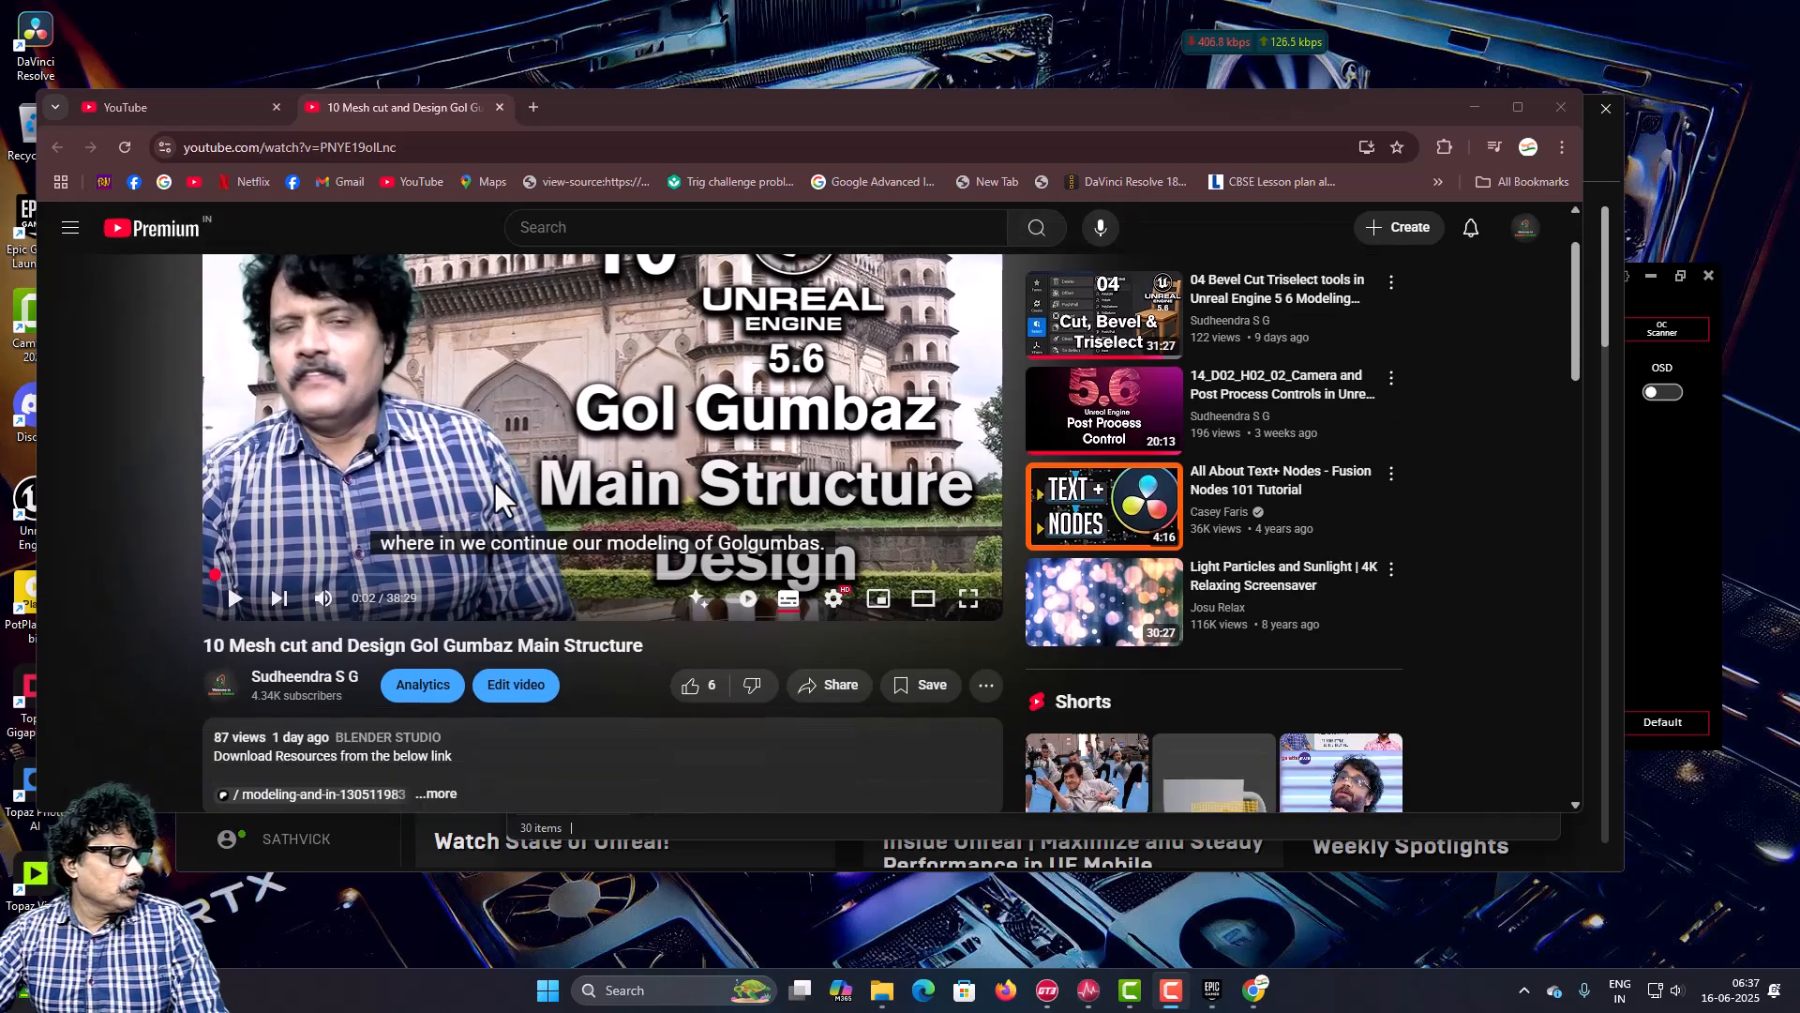
scroll(493, 480, up, 3)
scroll(494, 481, down, 2)
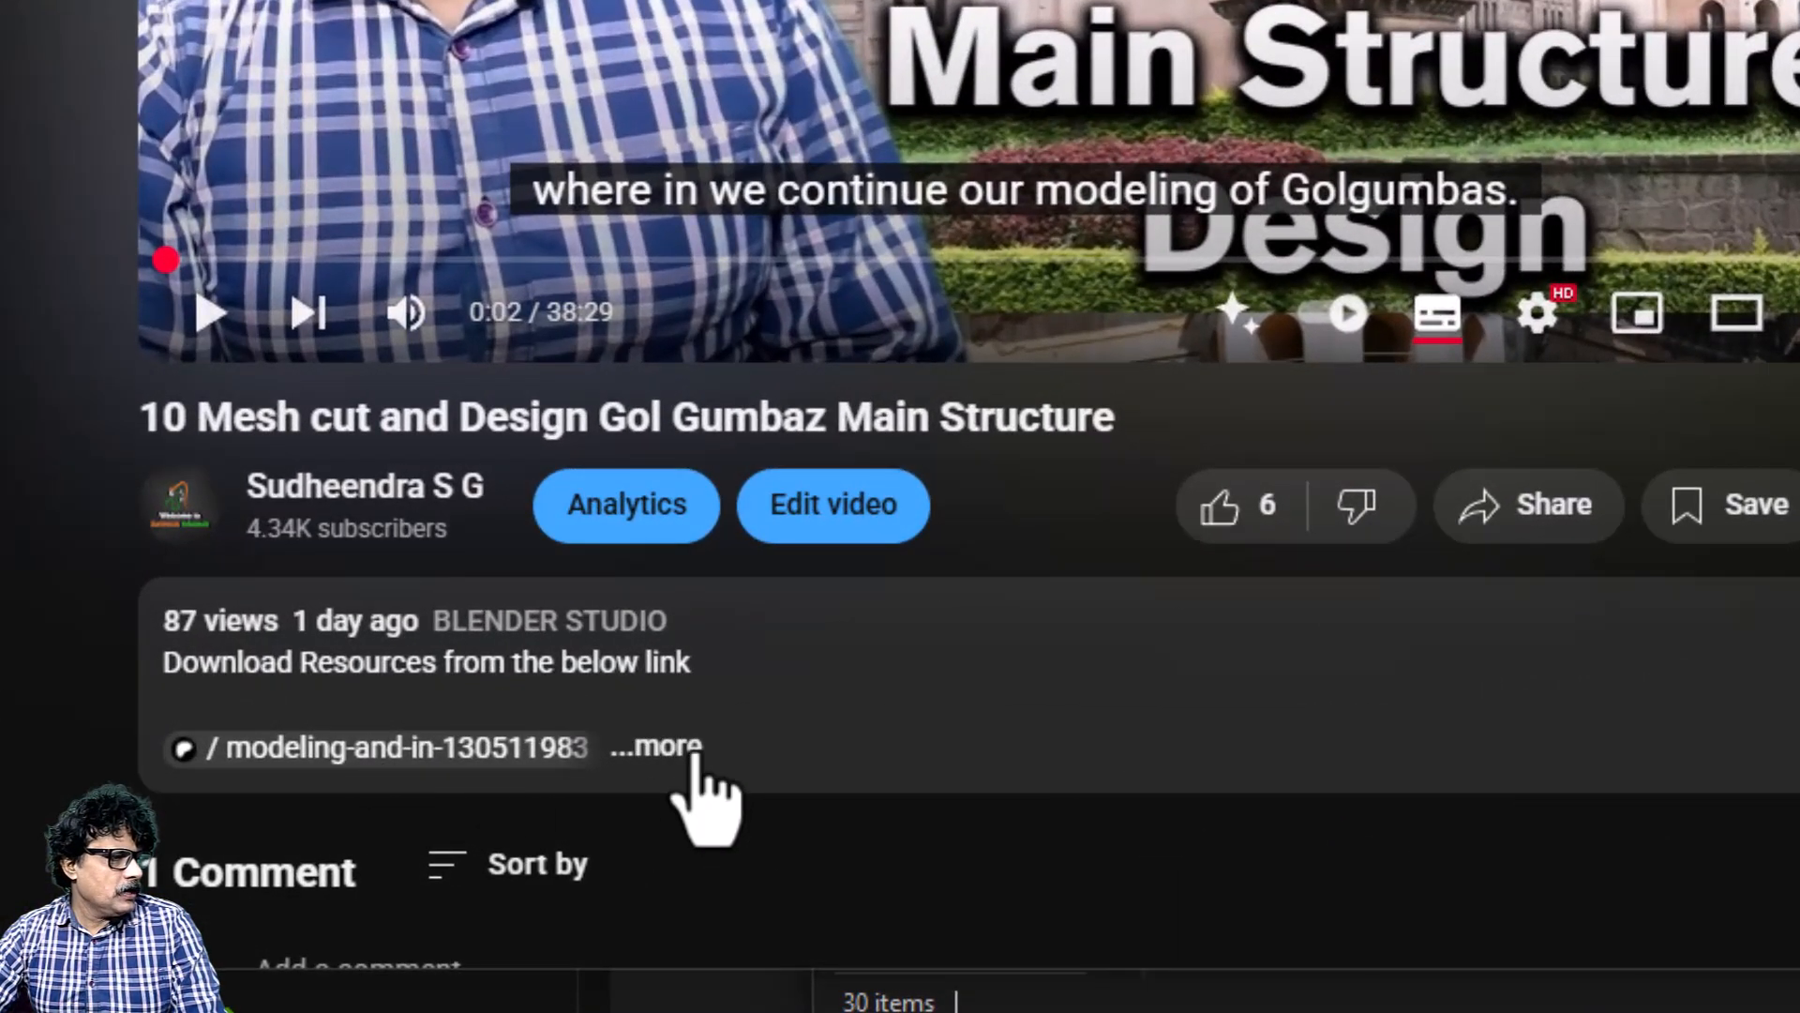
click(694, 750)
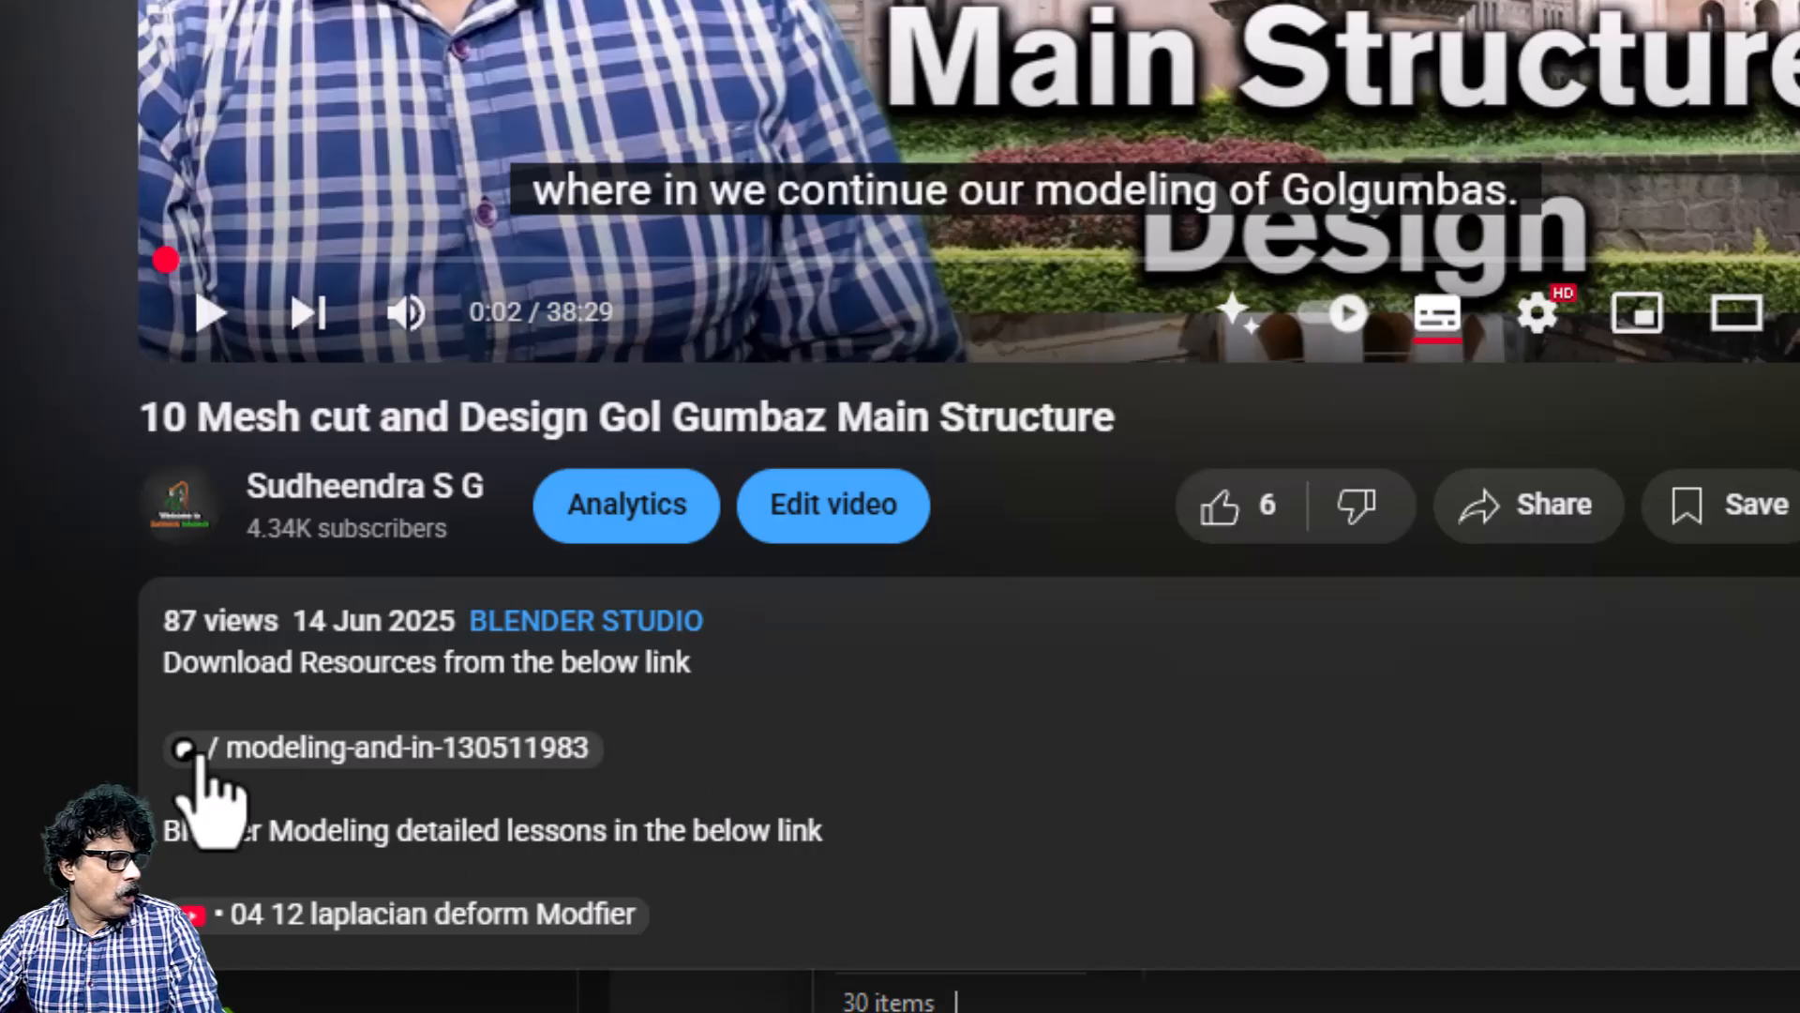
click(354, 758)
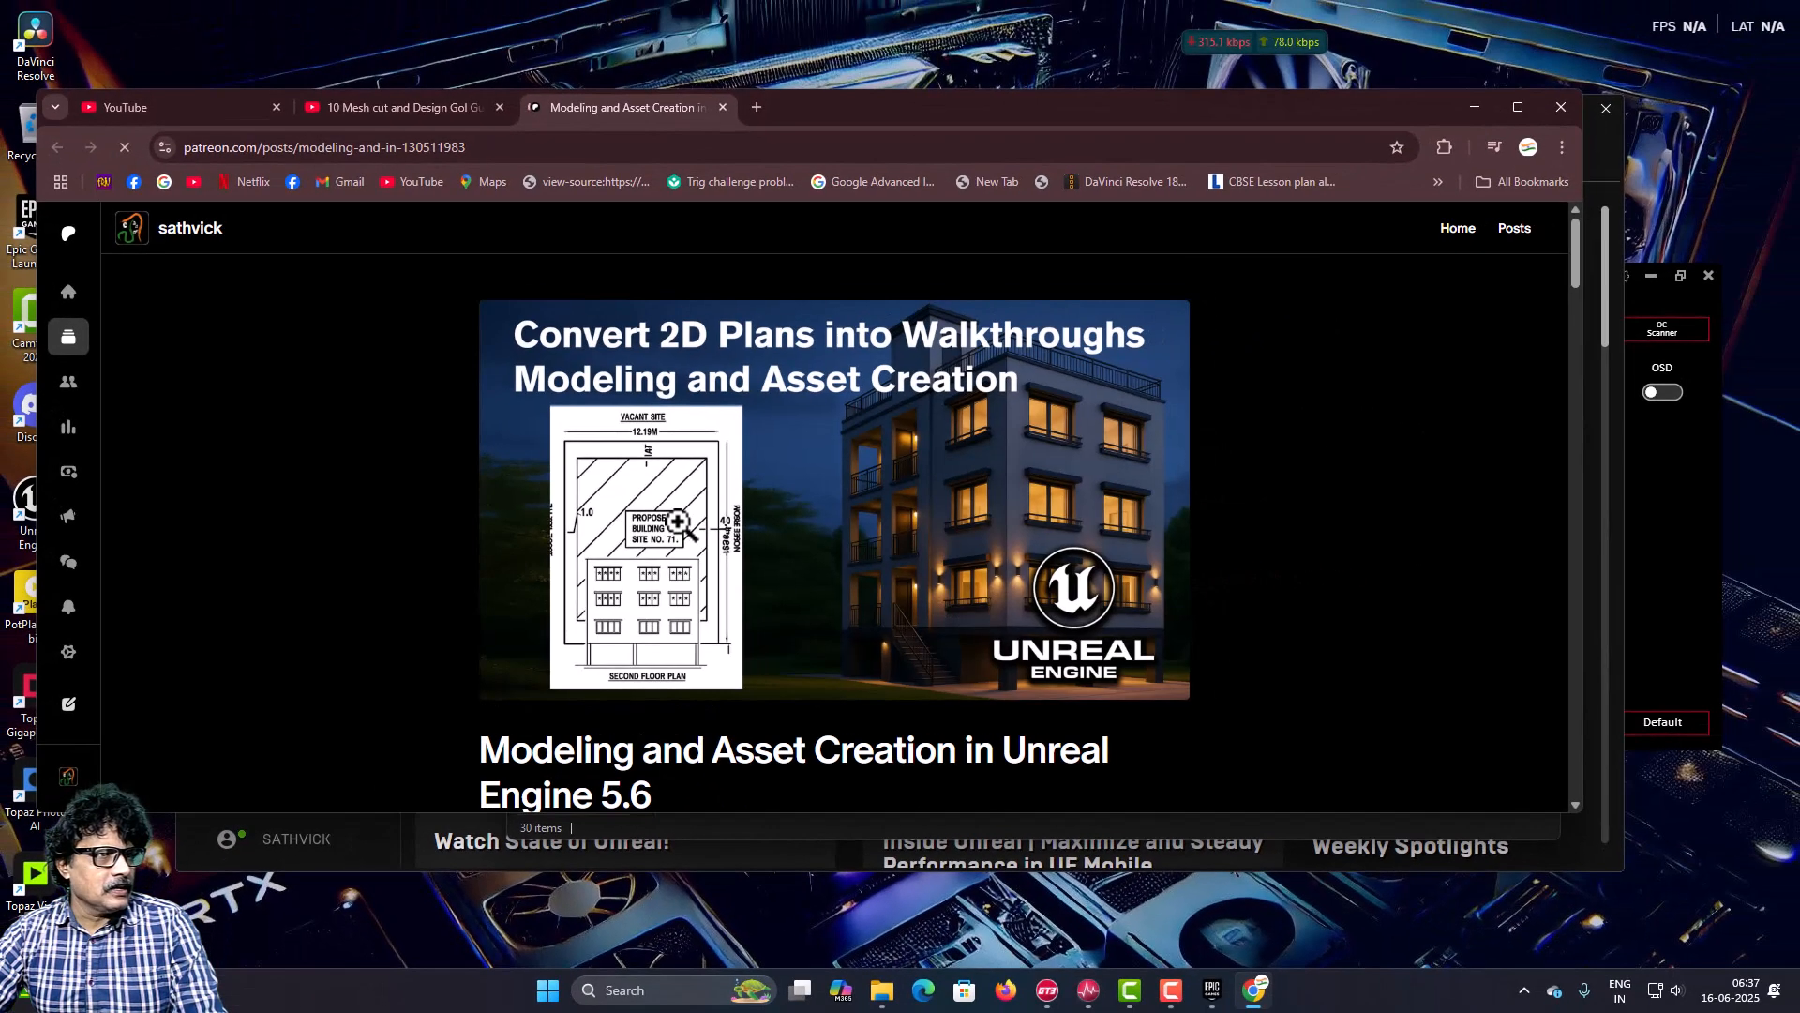
Step: Download GolGumbaz_part02.zip from the Patreon post's attachments into the Downloads\Compressed folder
scroll(677, 525, down, 8)
scroll(677, 525, down, 15)
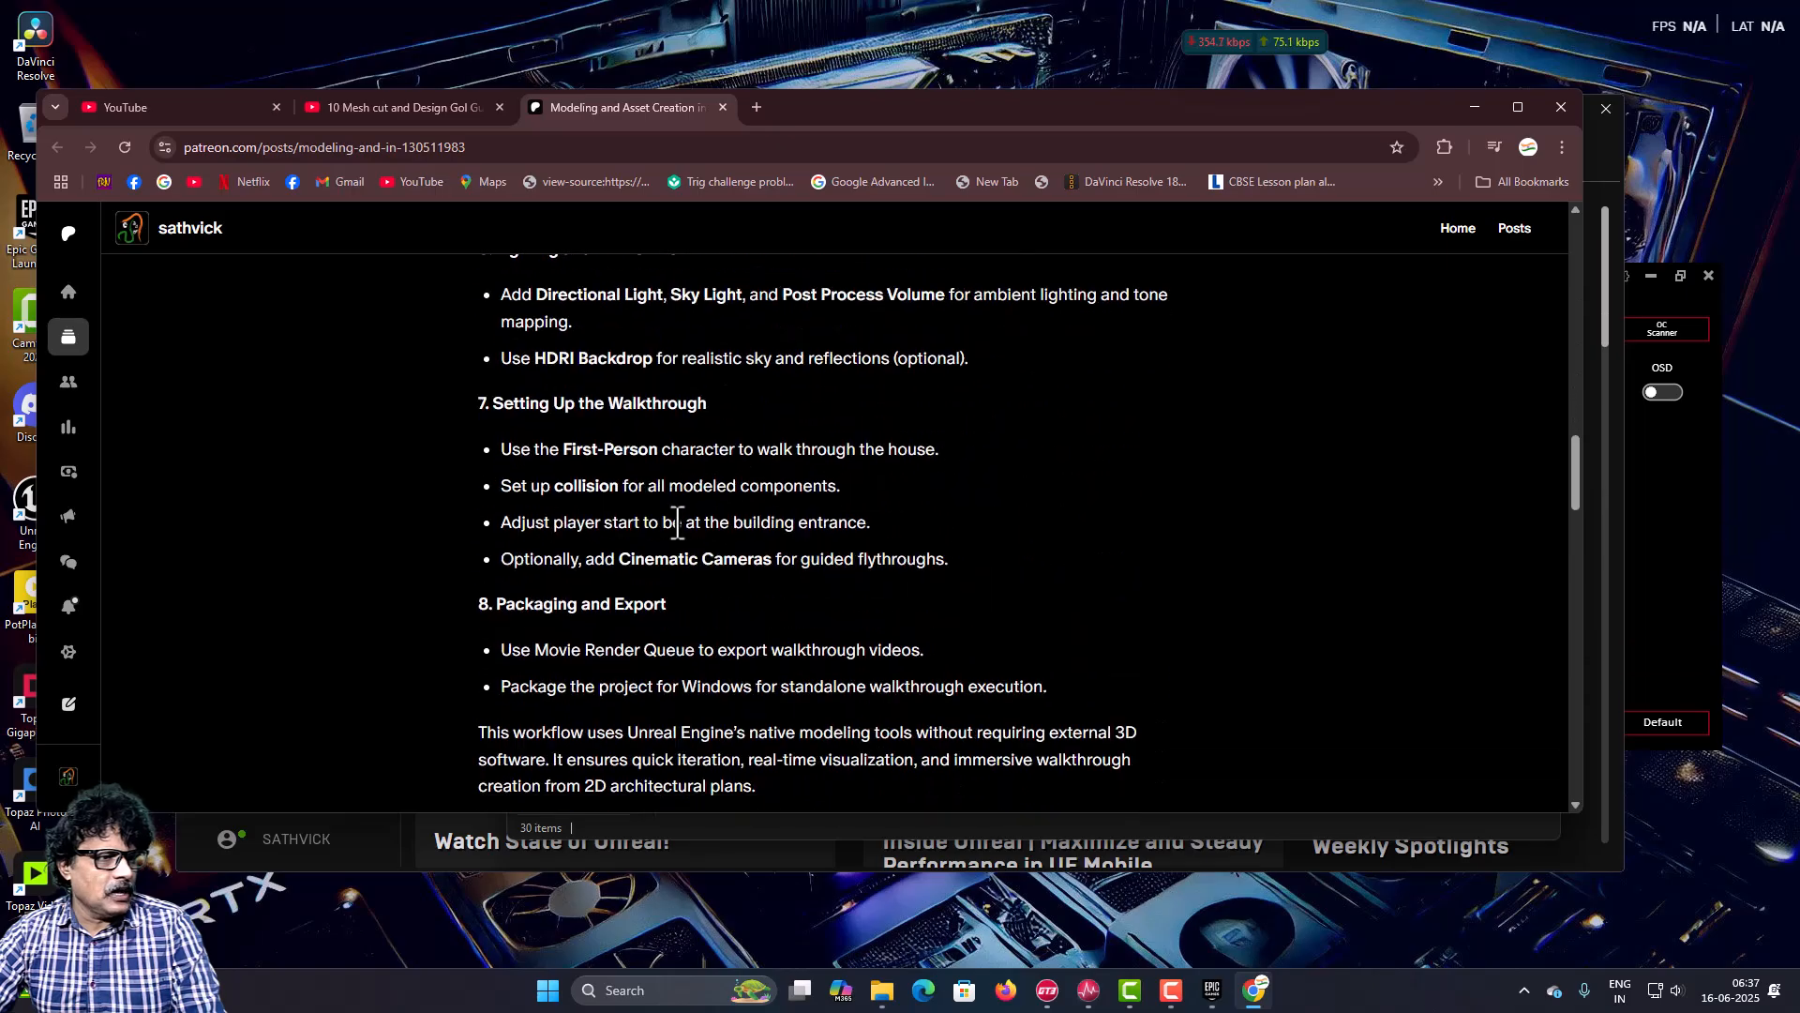
scroll(677, 519, down, 5)
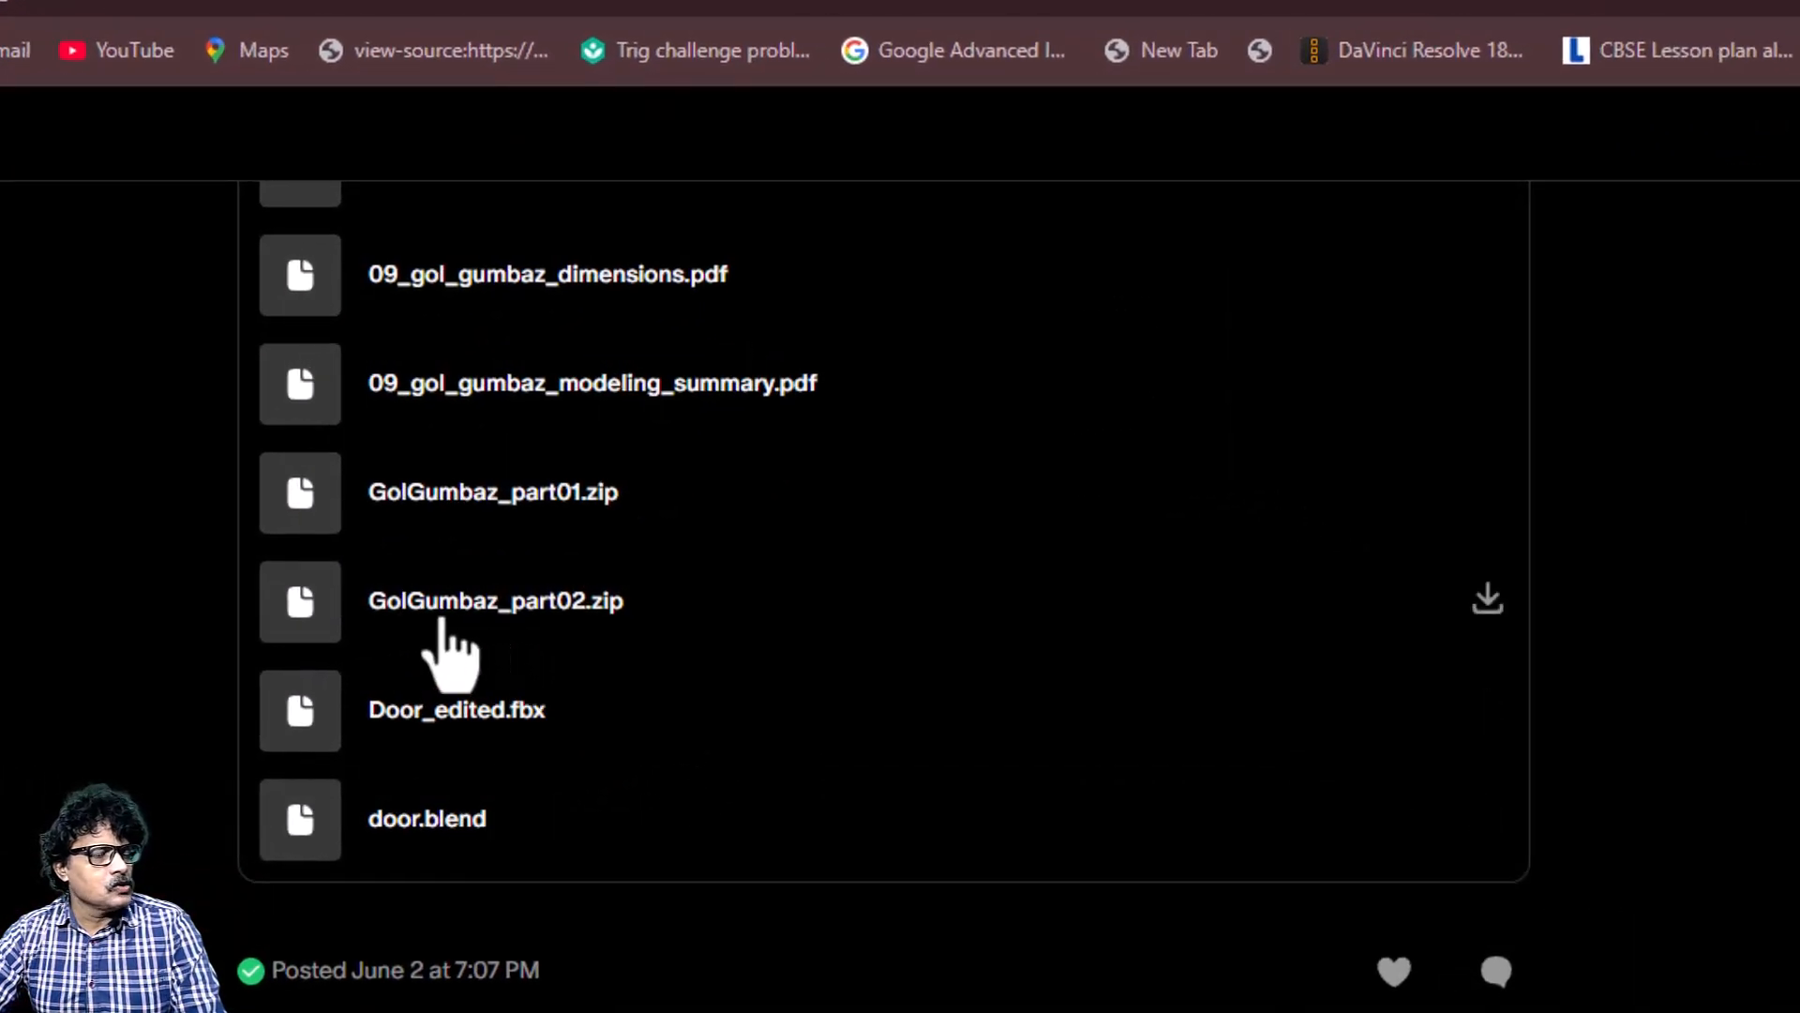
click(488, 614)
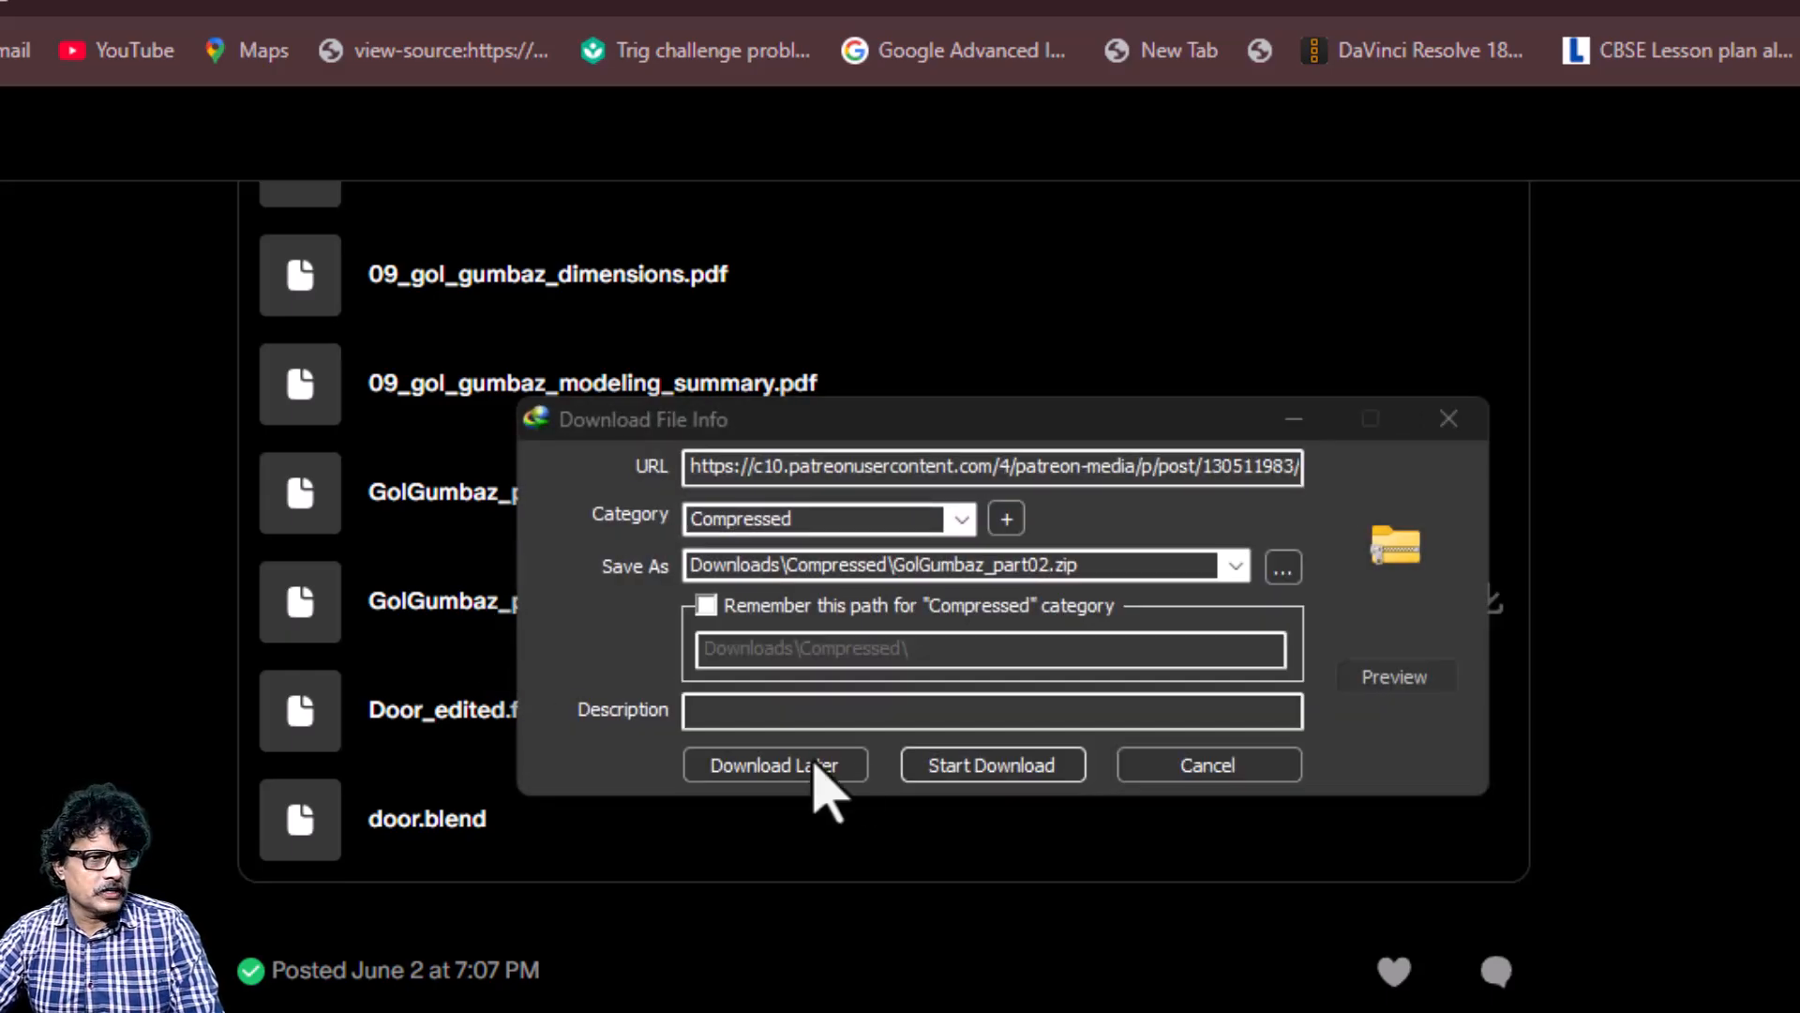
click(992, 765)
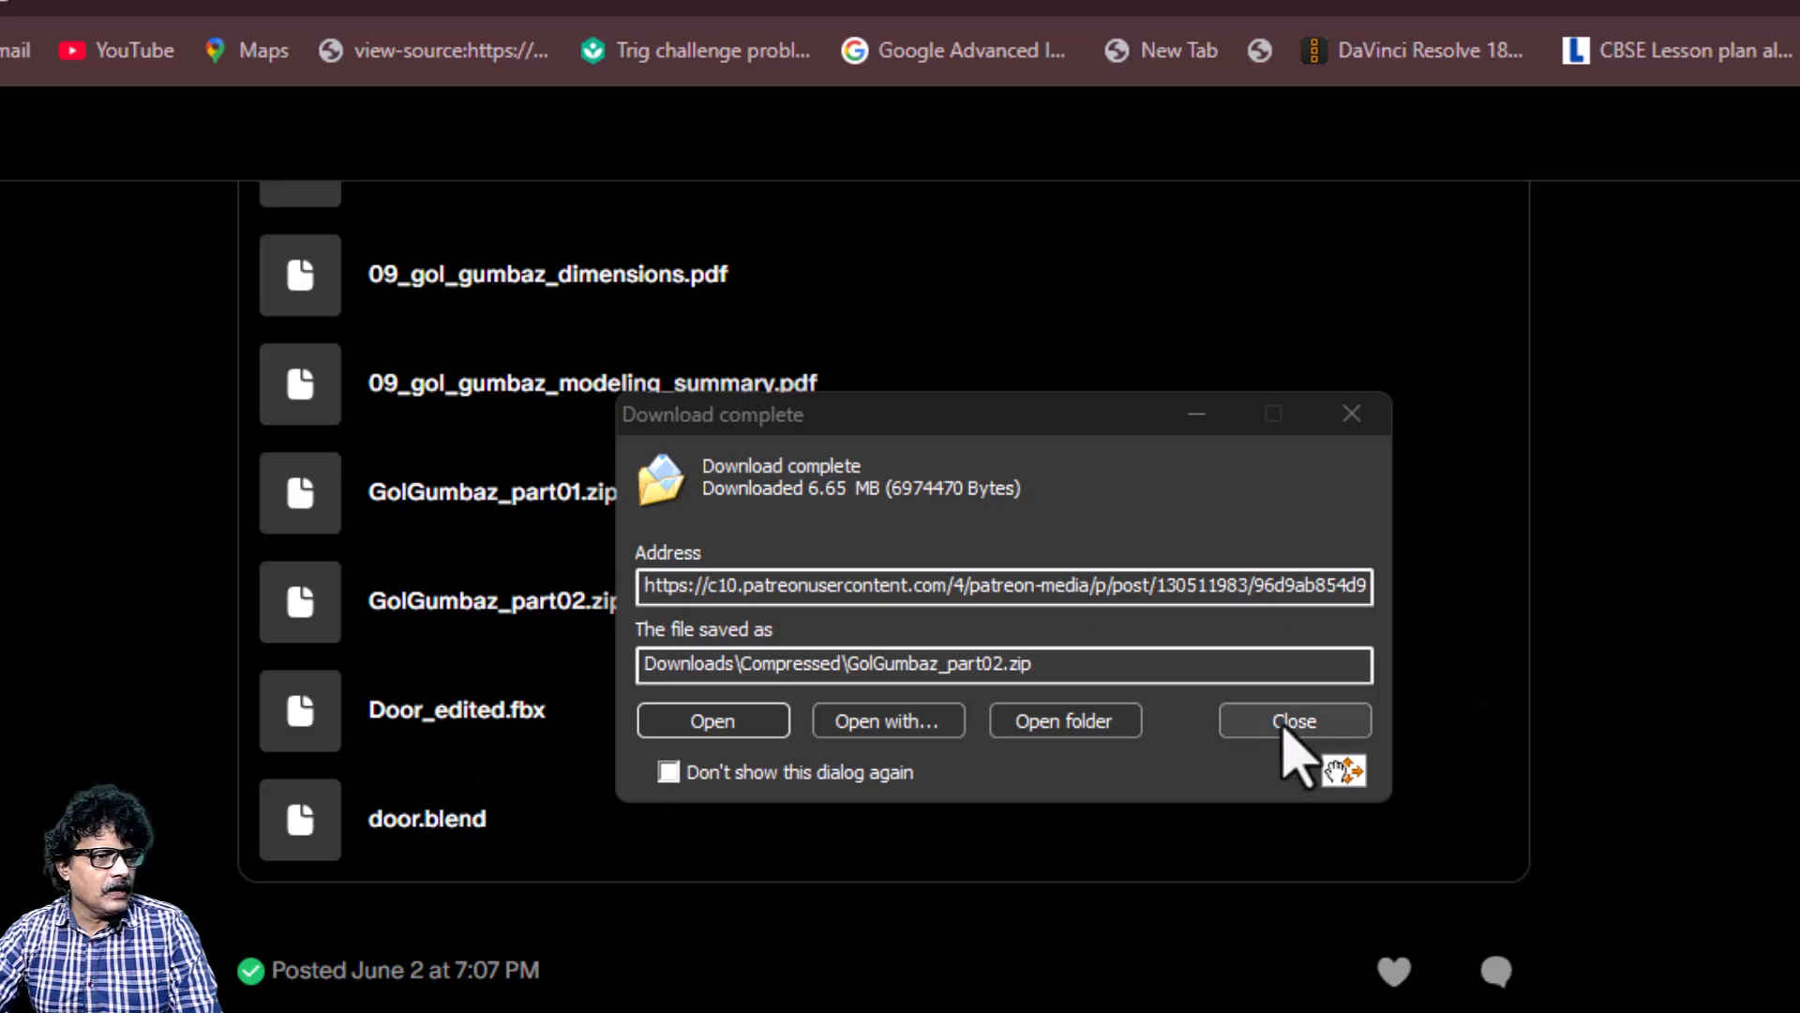
click(1294, 720)
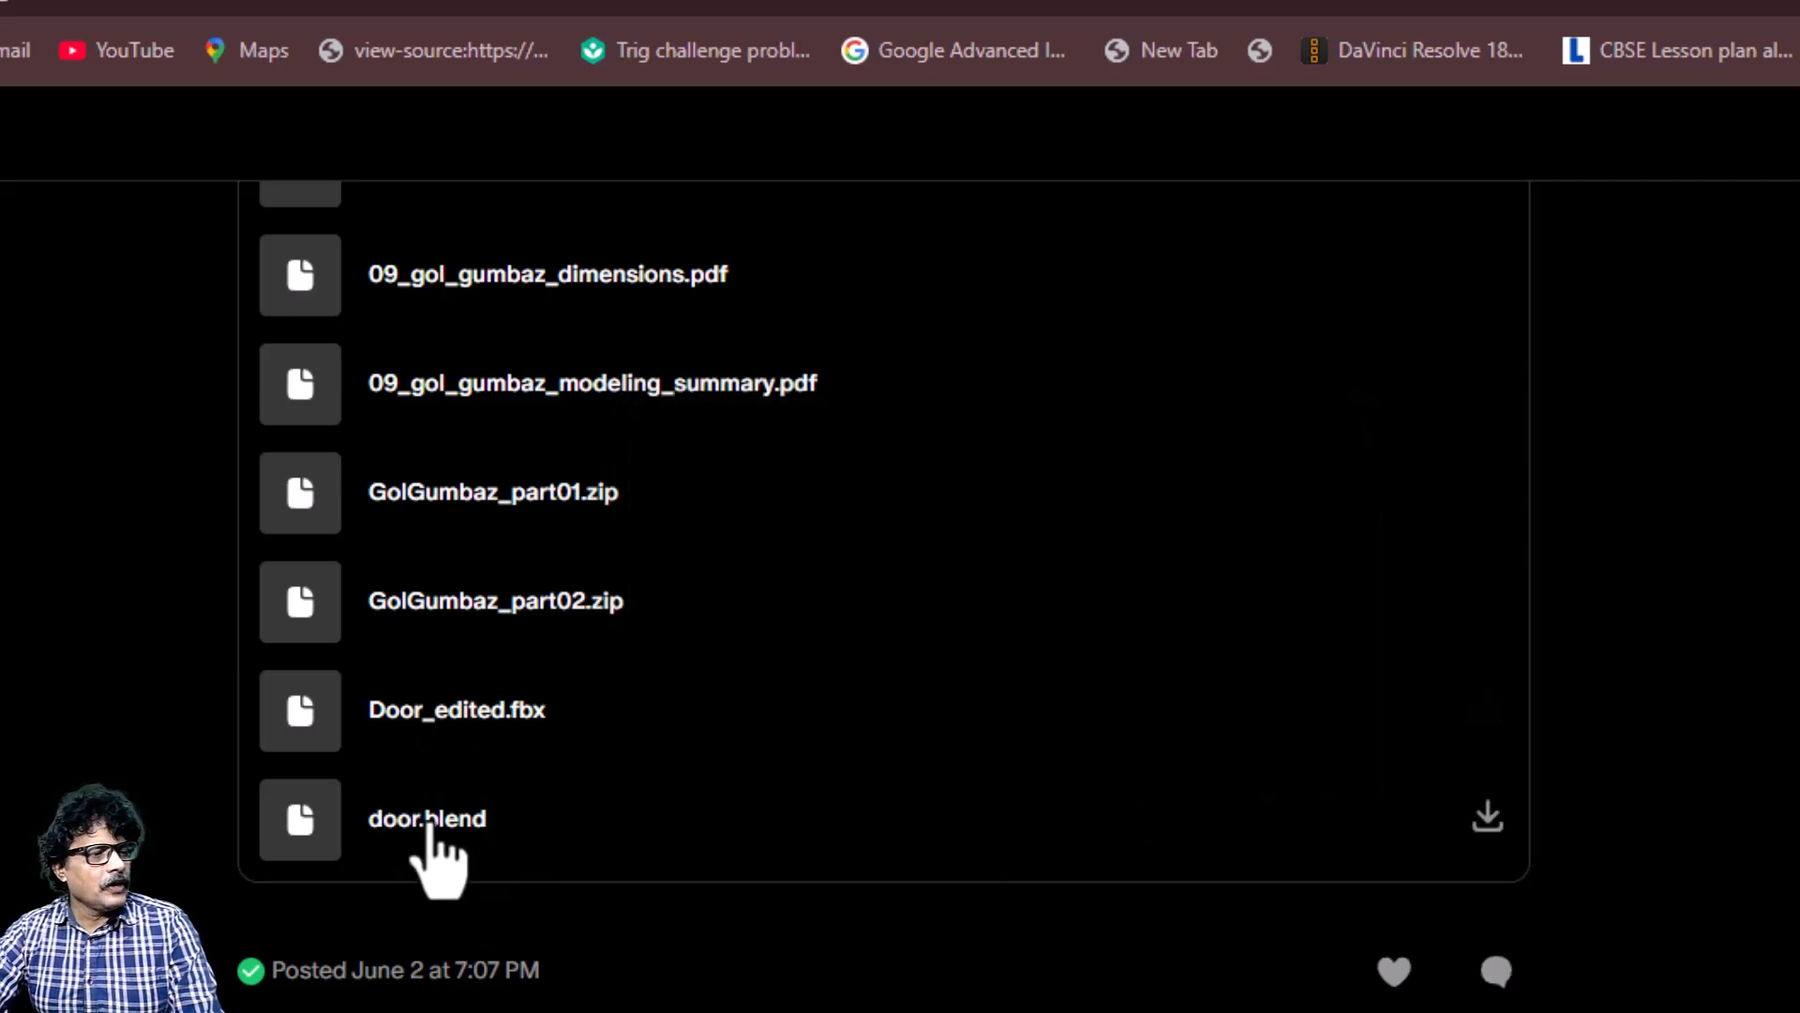
Step: Download Door_edited.fbx from the post and open the Compressed folder inside Downloads
click(466, 714)
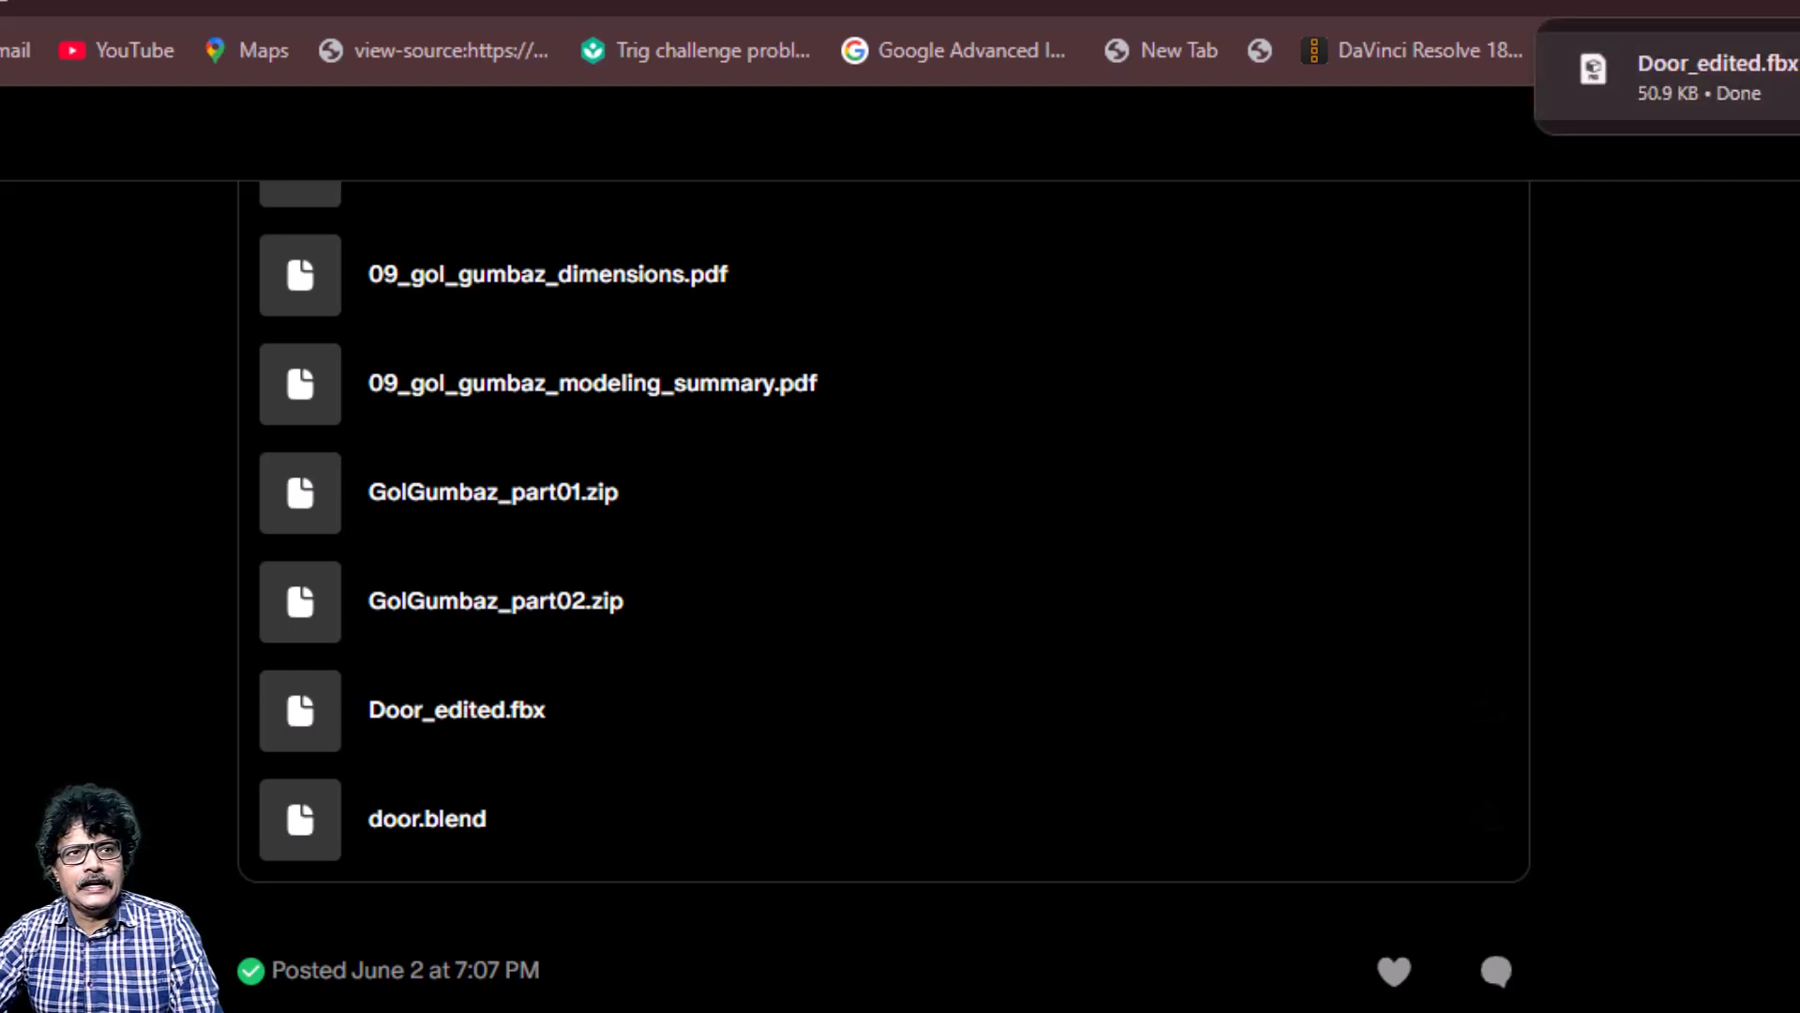
click(1716, 80)
double_click(723, 610)
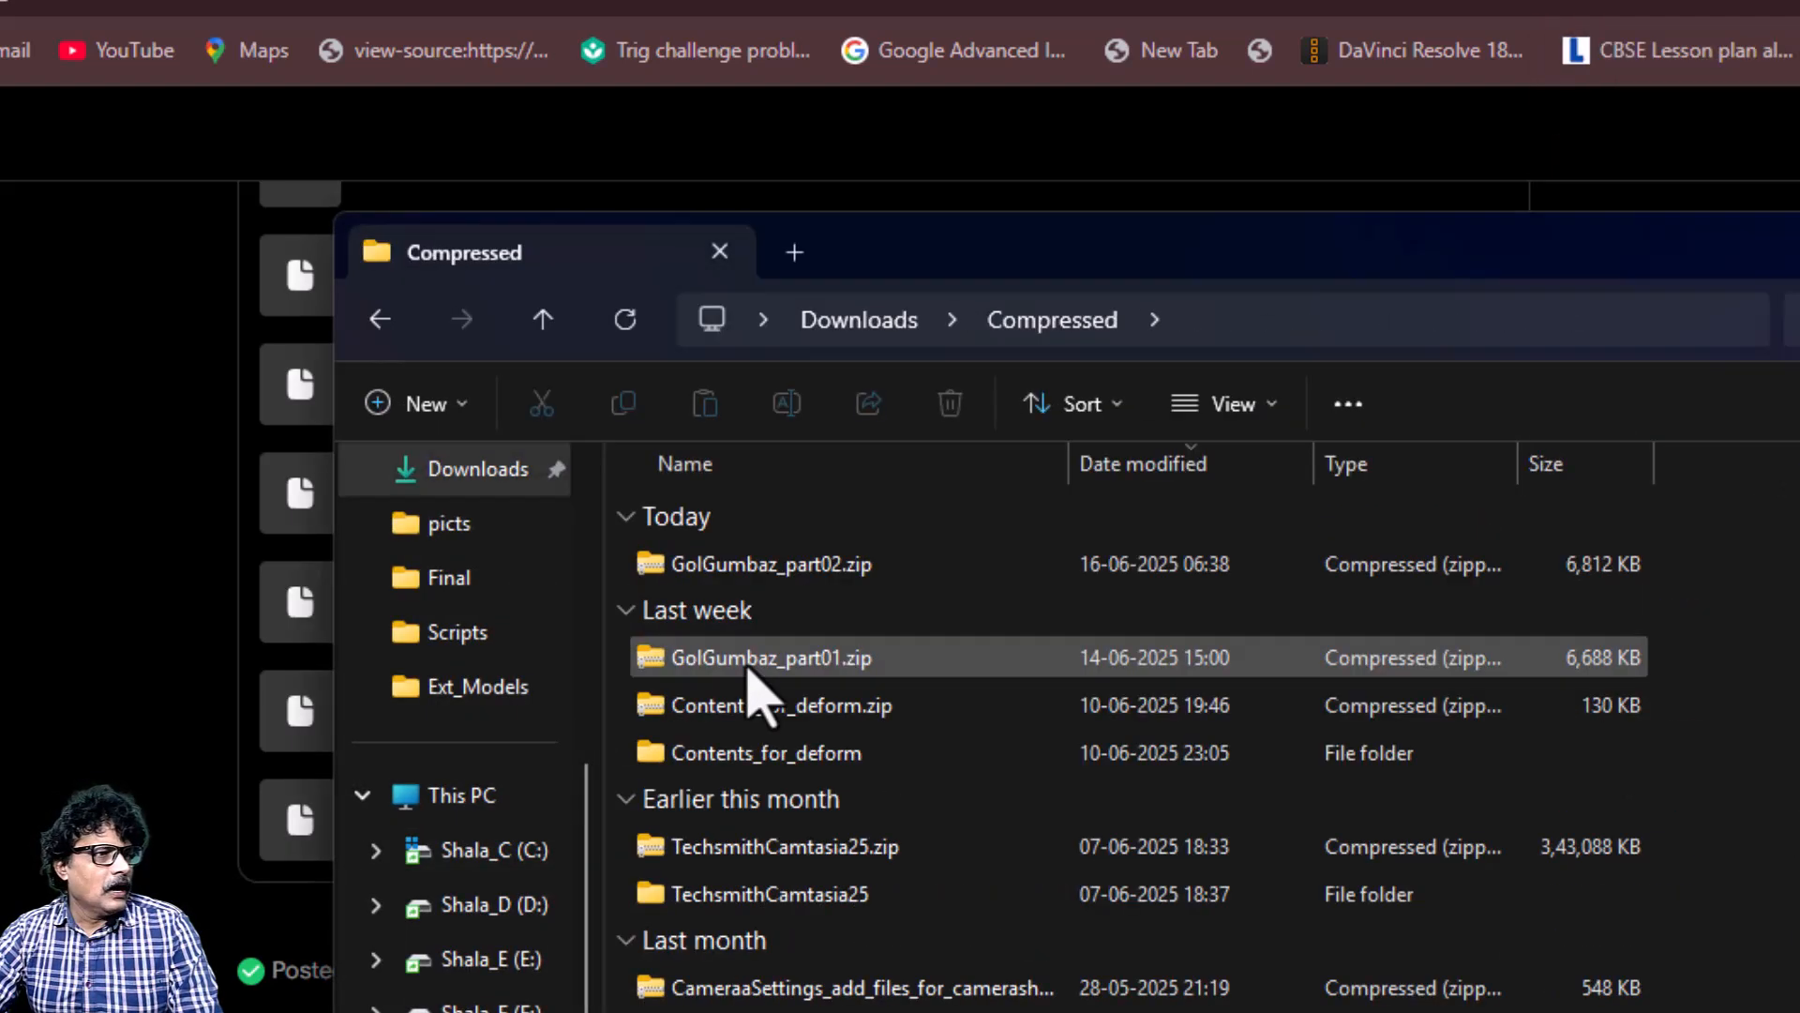
Step: Extract GolGumbaz_part02.zip into a GolGumbaz_part02 folder within the Compressed folder
click(754, 573)
mouse_move(750, 574)
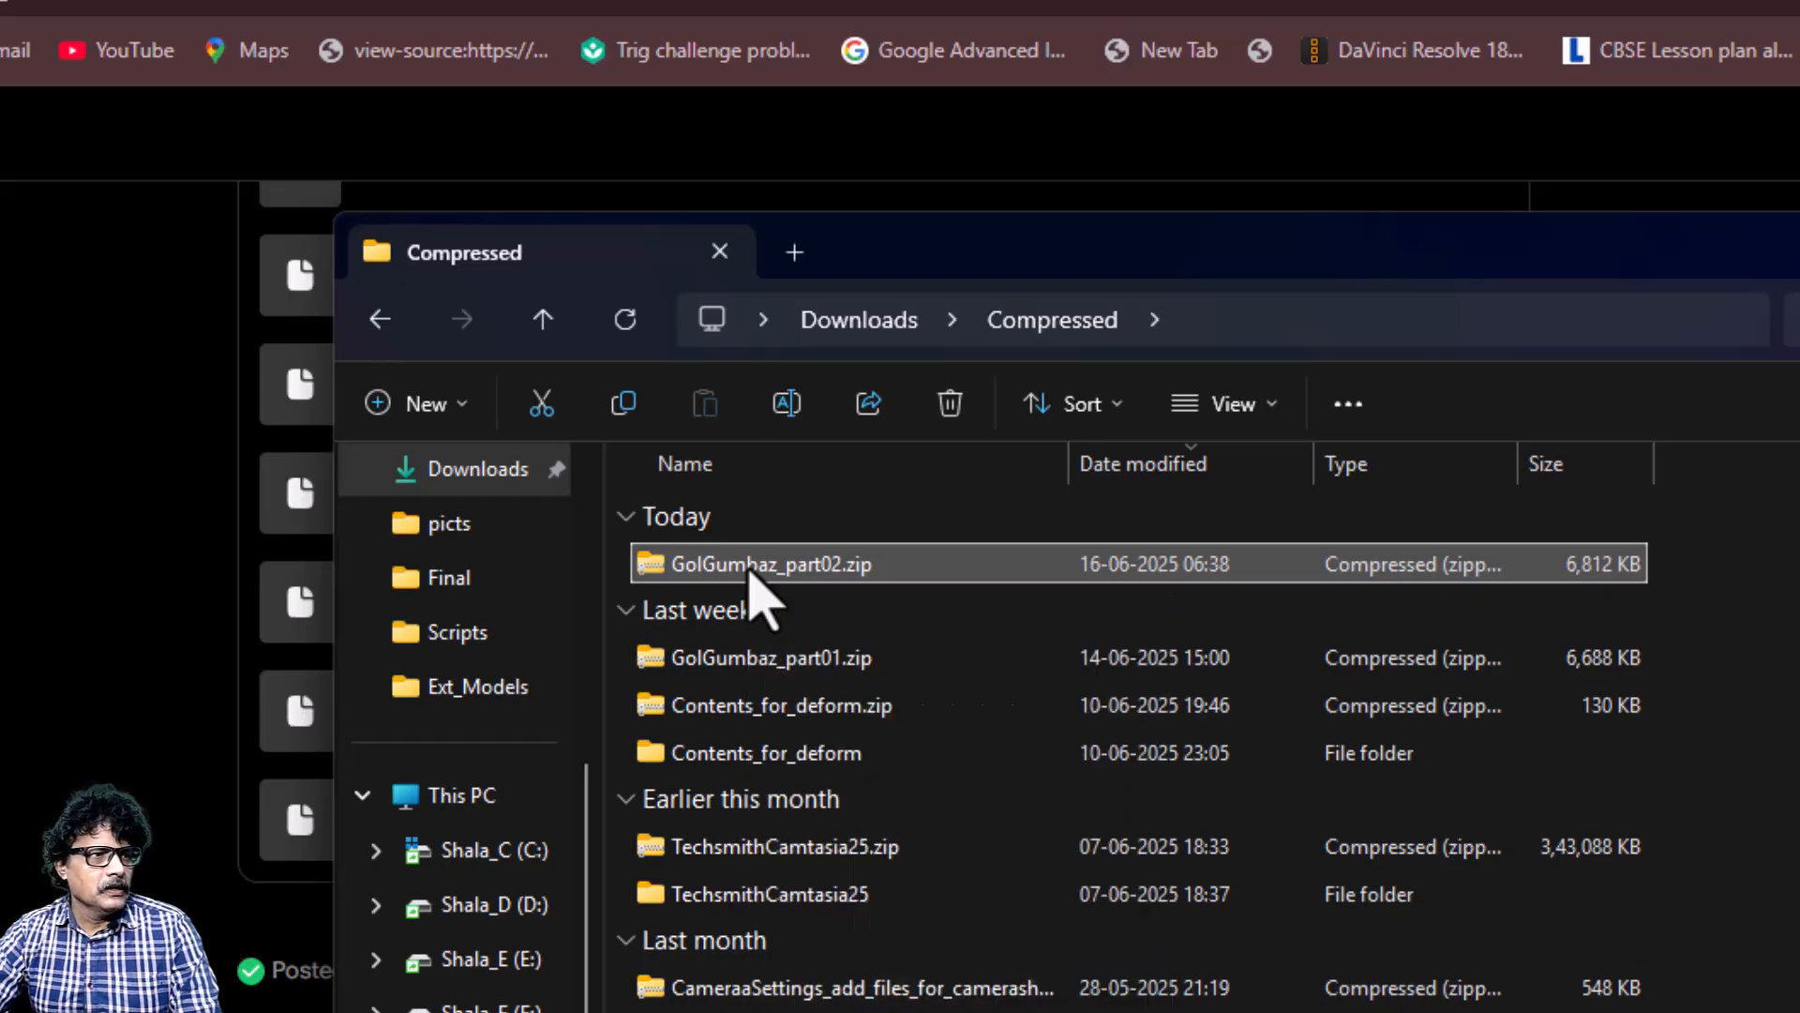
right_click(751, 572)
click(856, 797)
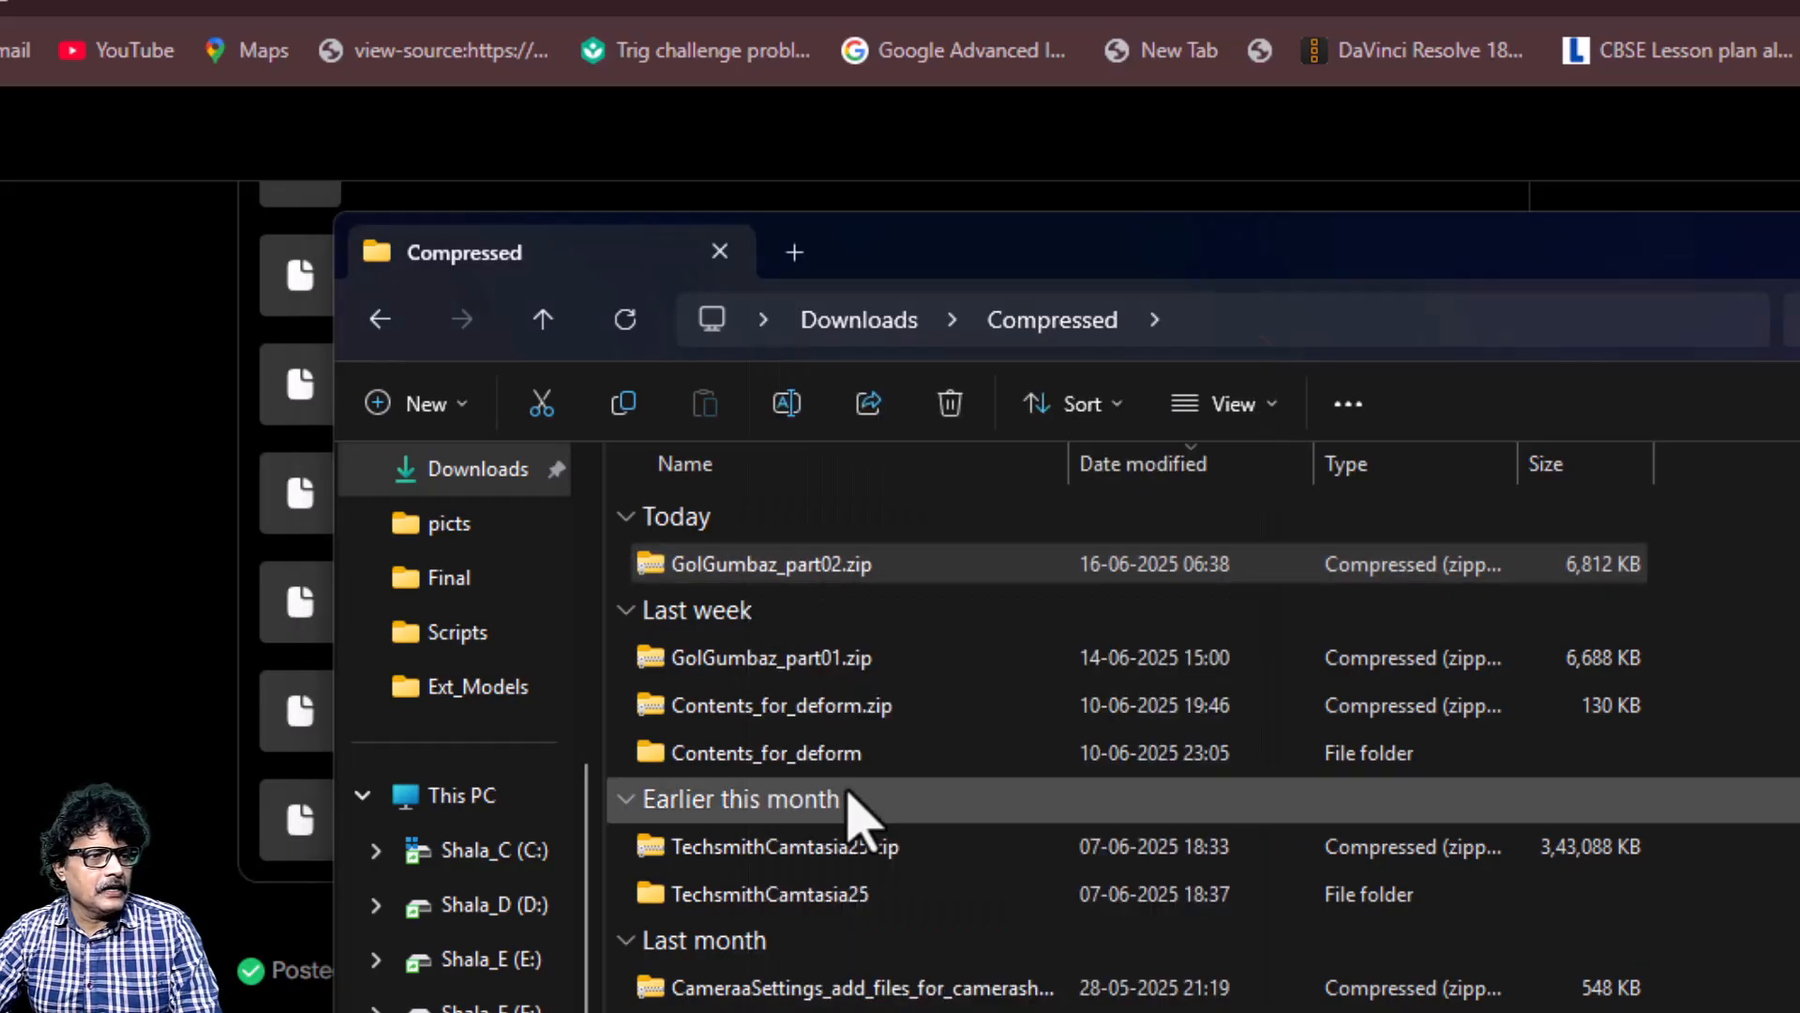
click(1313, 944)
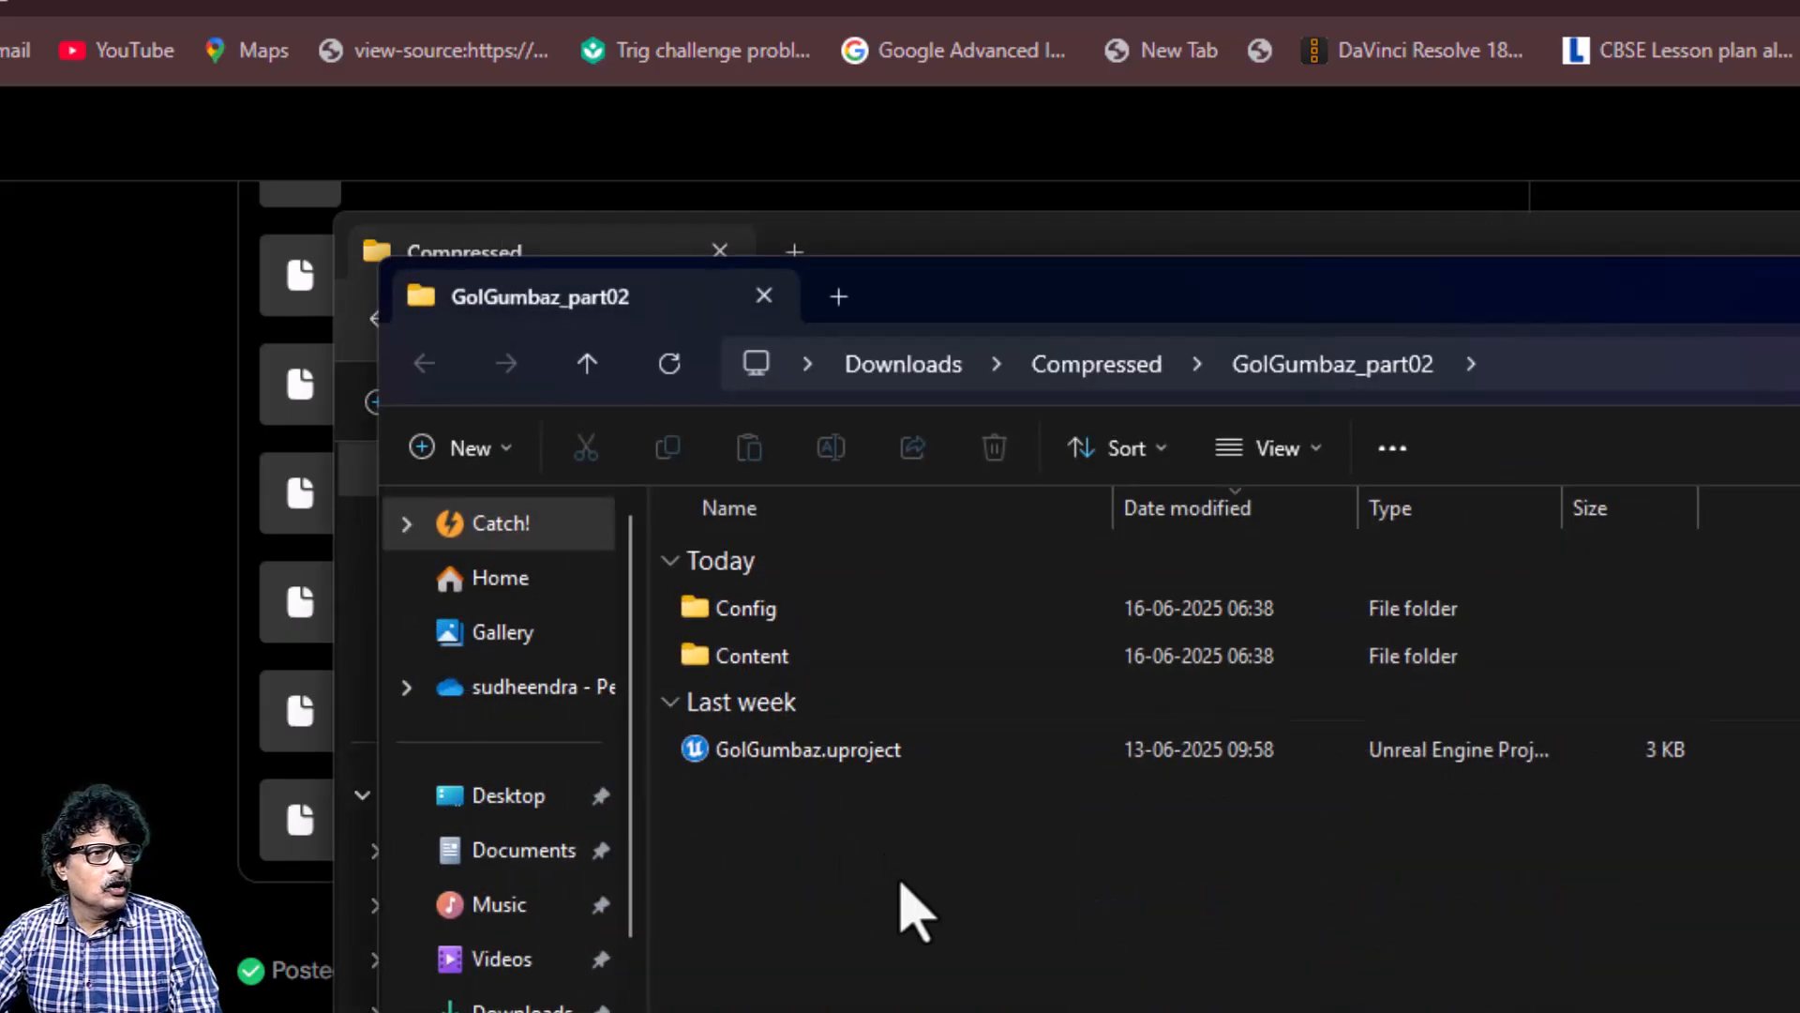
Step: Move the extracted GolGumbaz_part02 folder from Compressed to the unreal_projects folder on drive D
click(1106, 371)
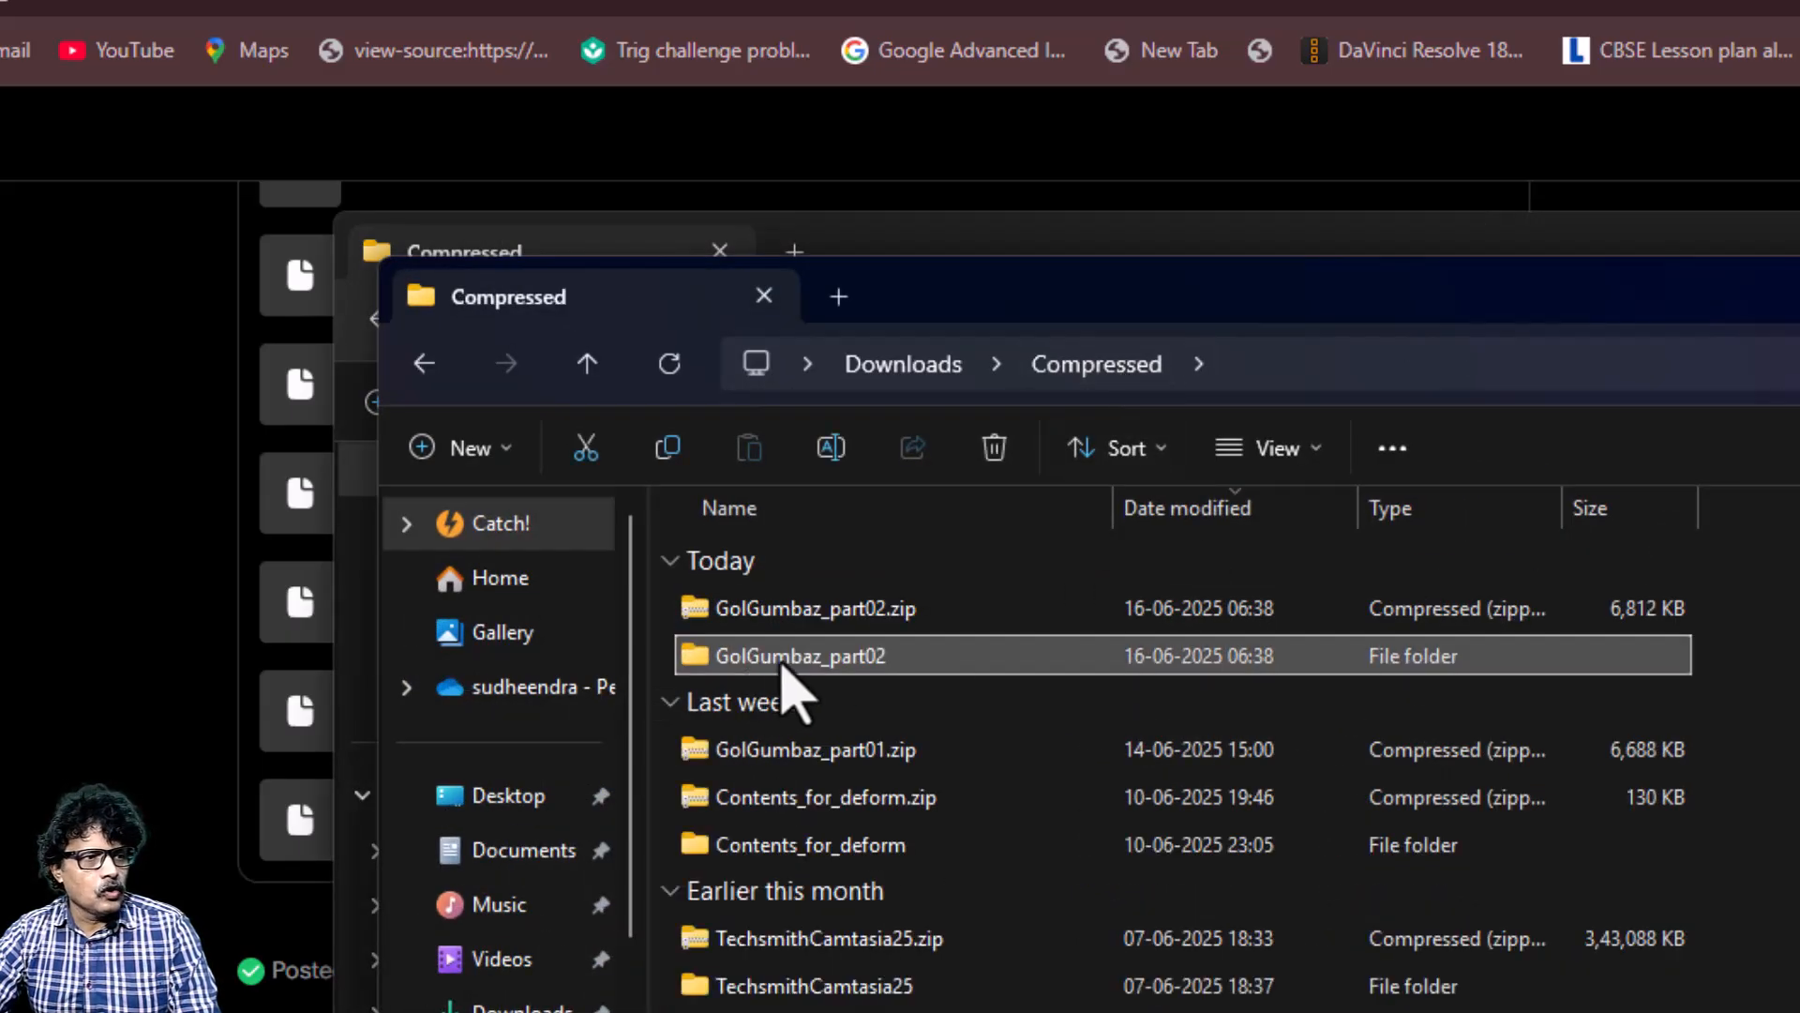
right_click(853, 668)
click(896, 715)
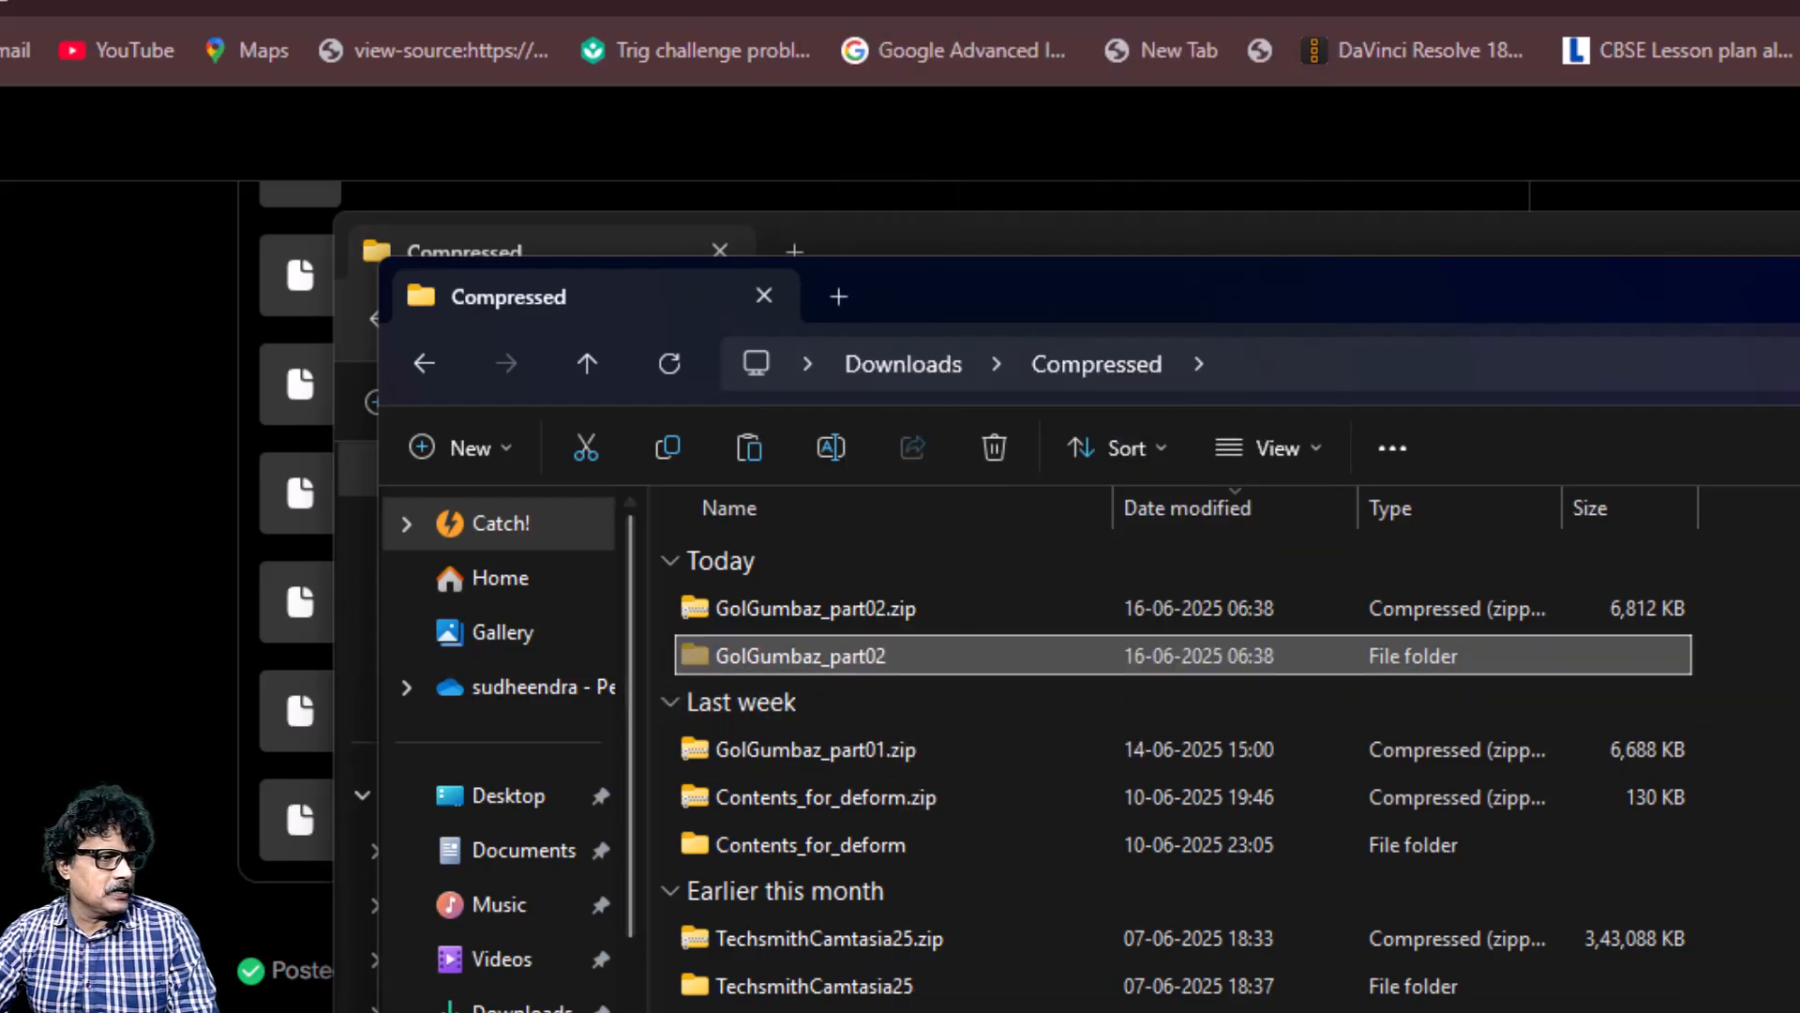
scroll(507, 797, down, 3)
click(506, 1003)
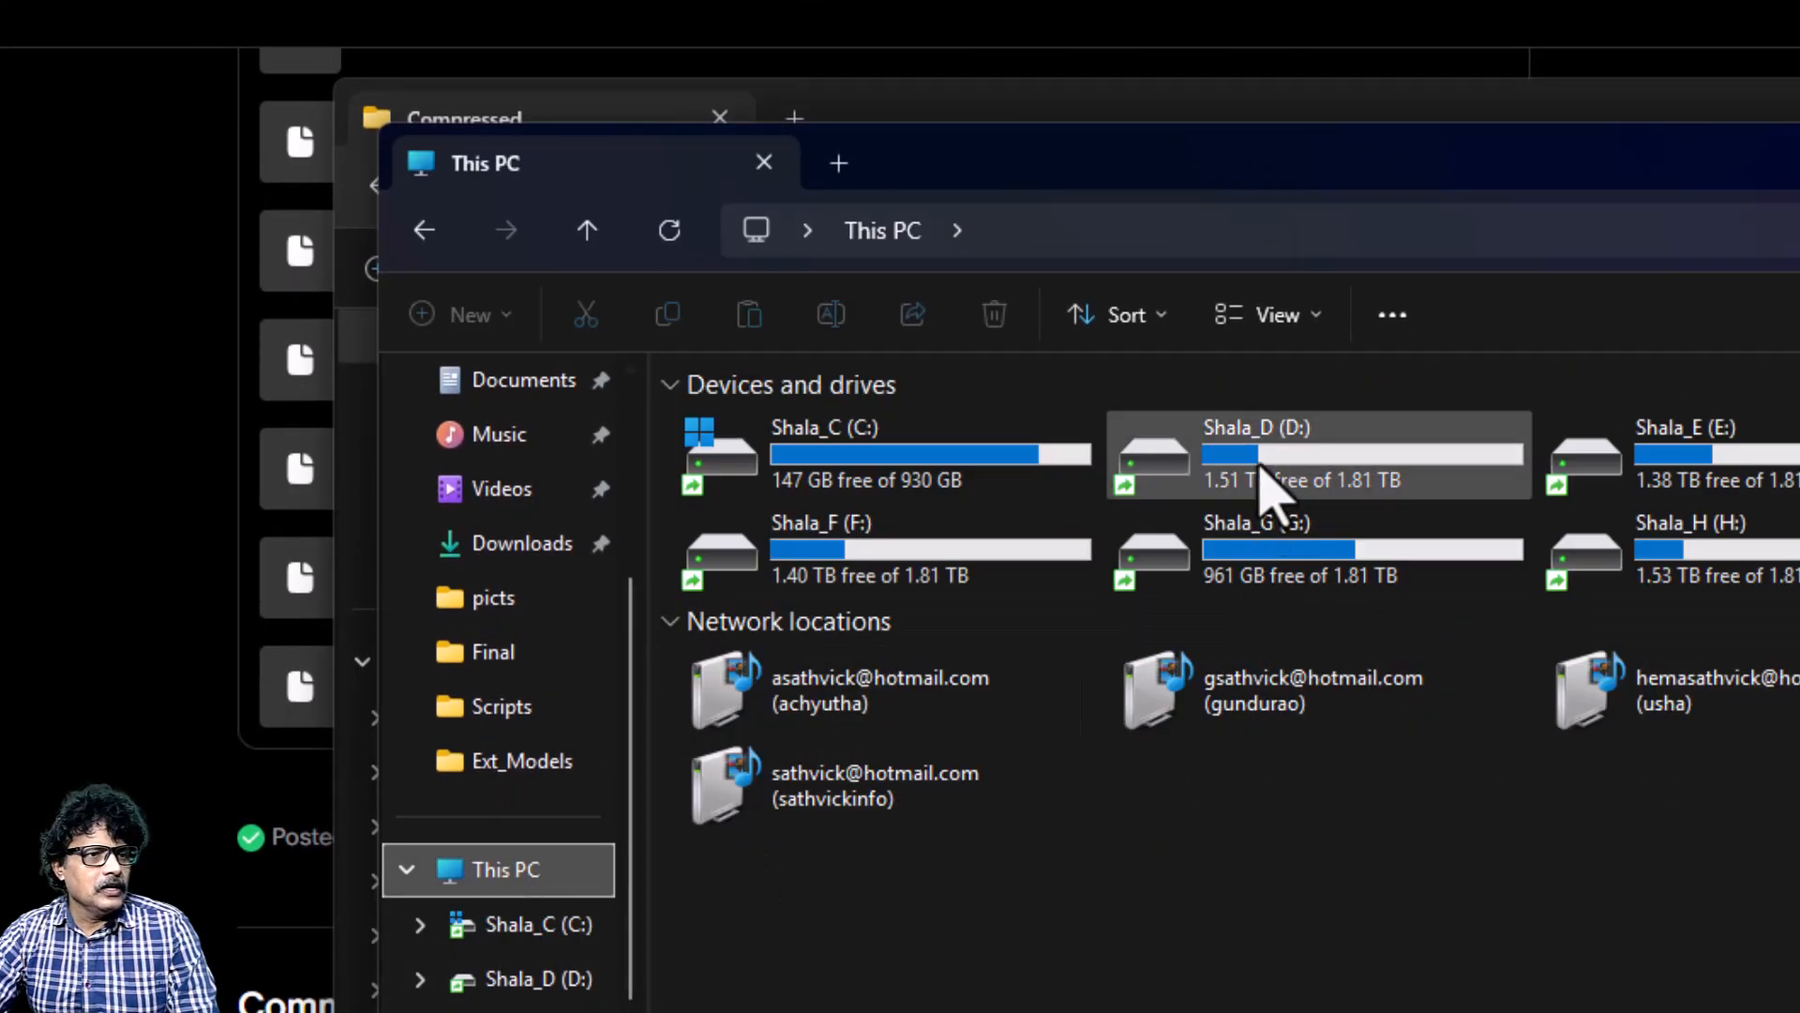
double_click(1266, 468)
scroll(1066, 735, down, 3)
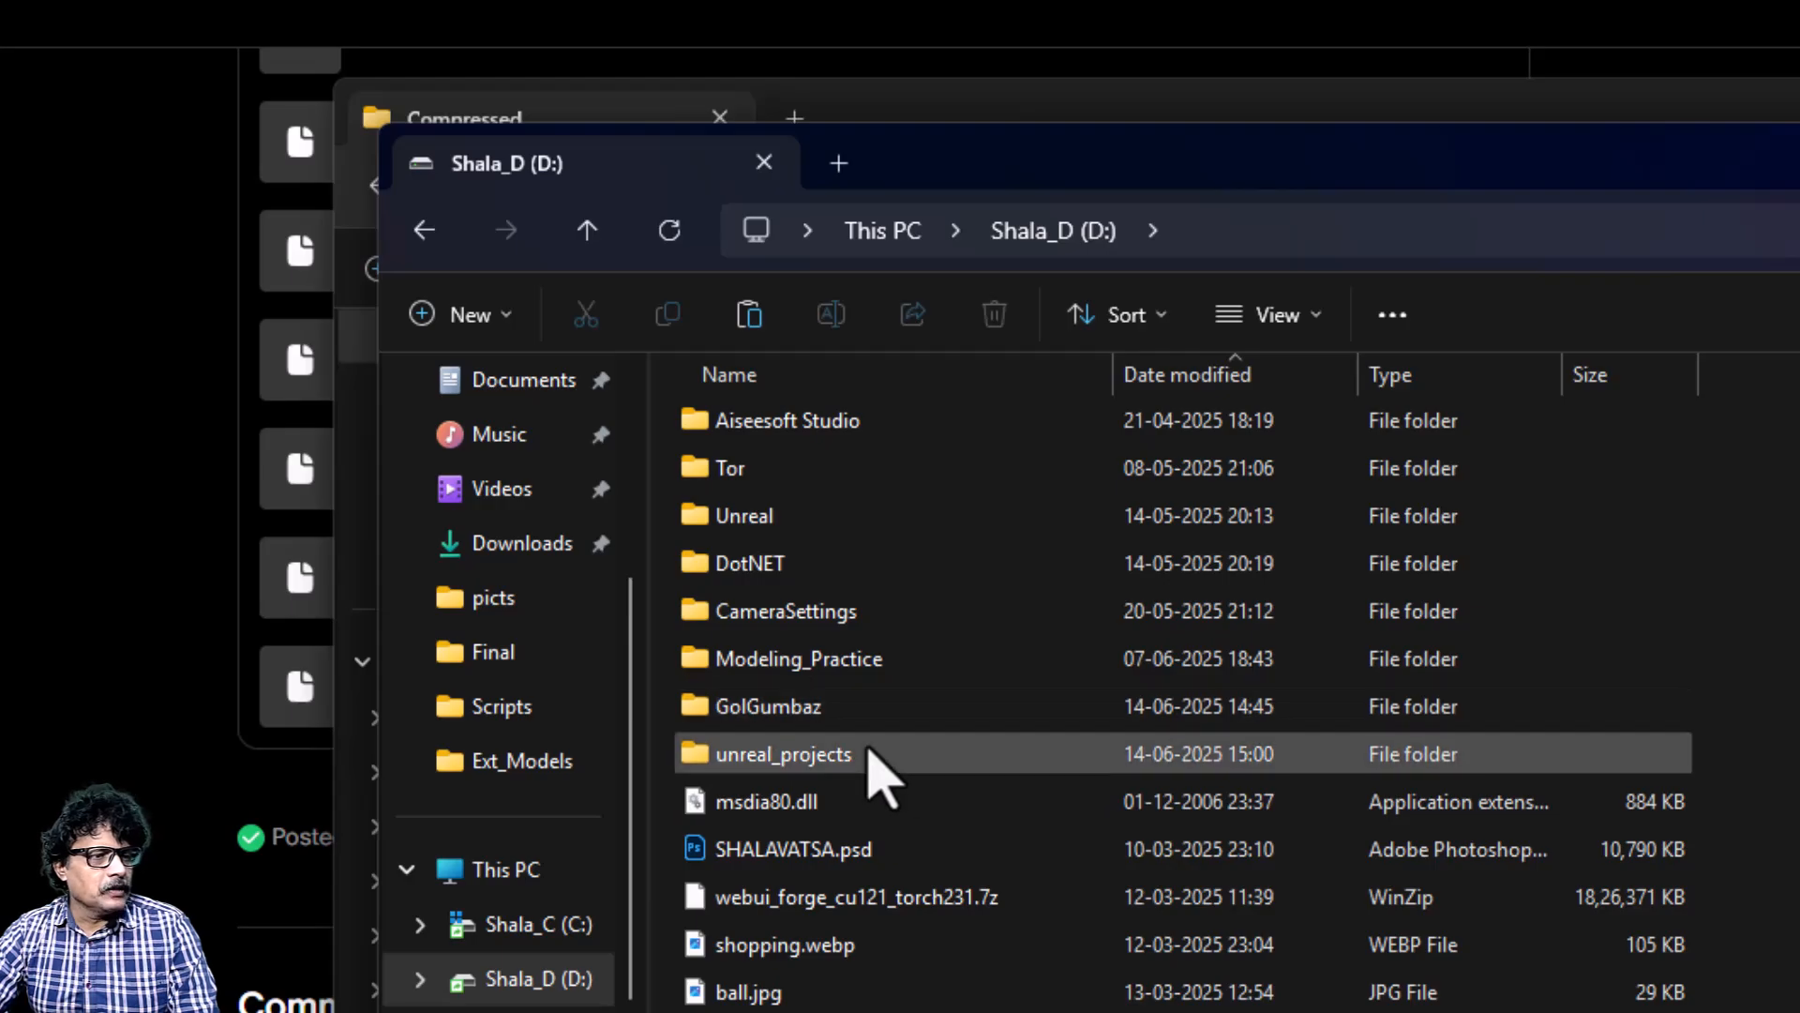
double_click(872, 755)
right_click(1796, 684)
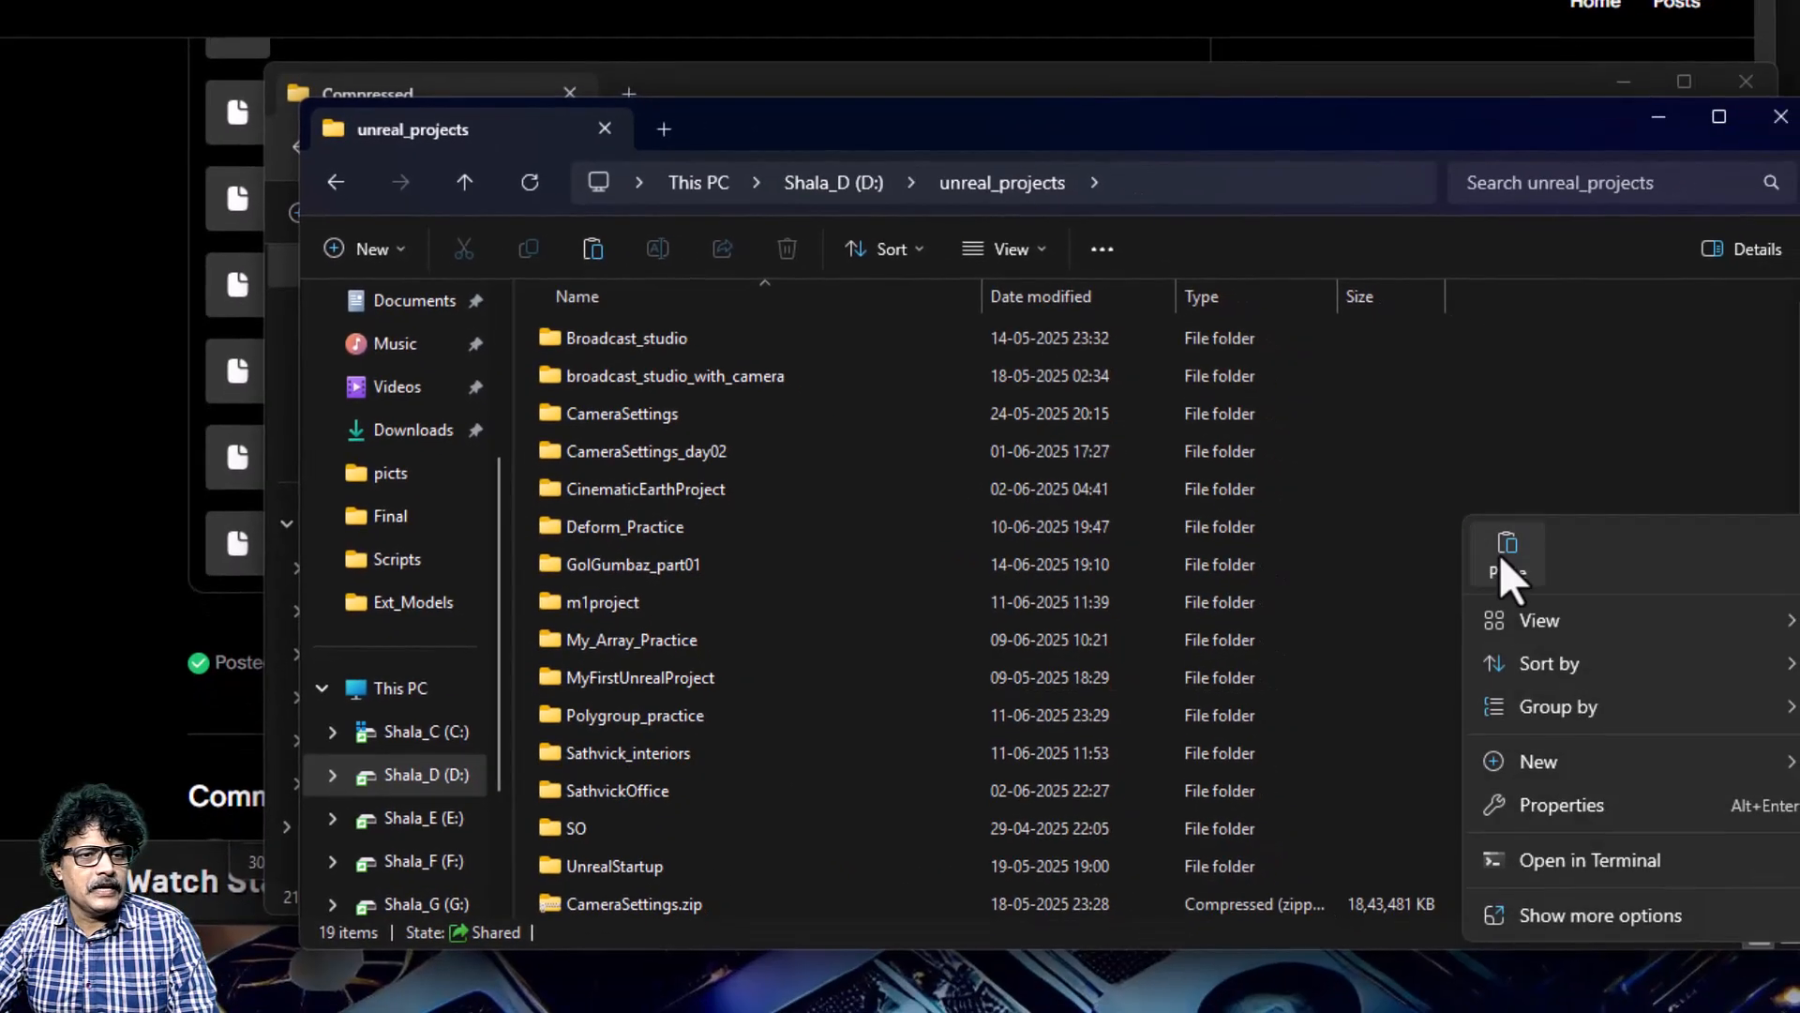
click(1579, 577)
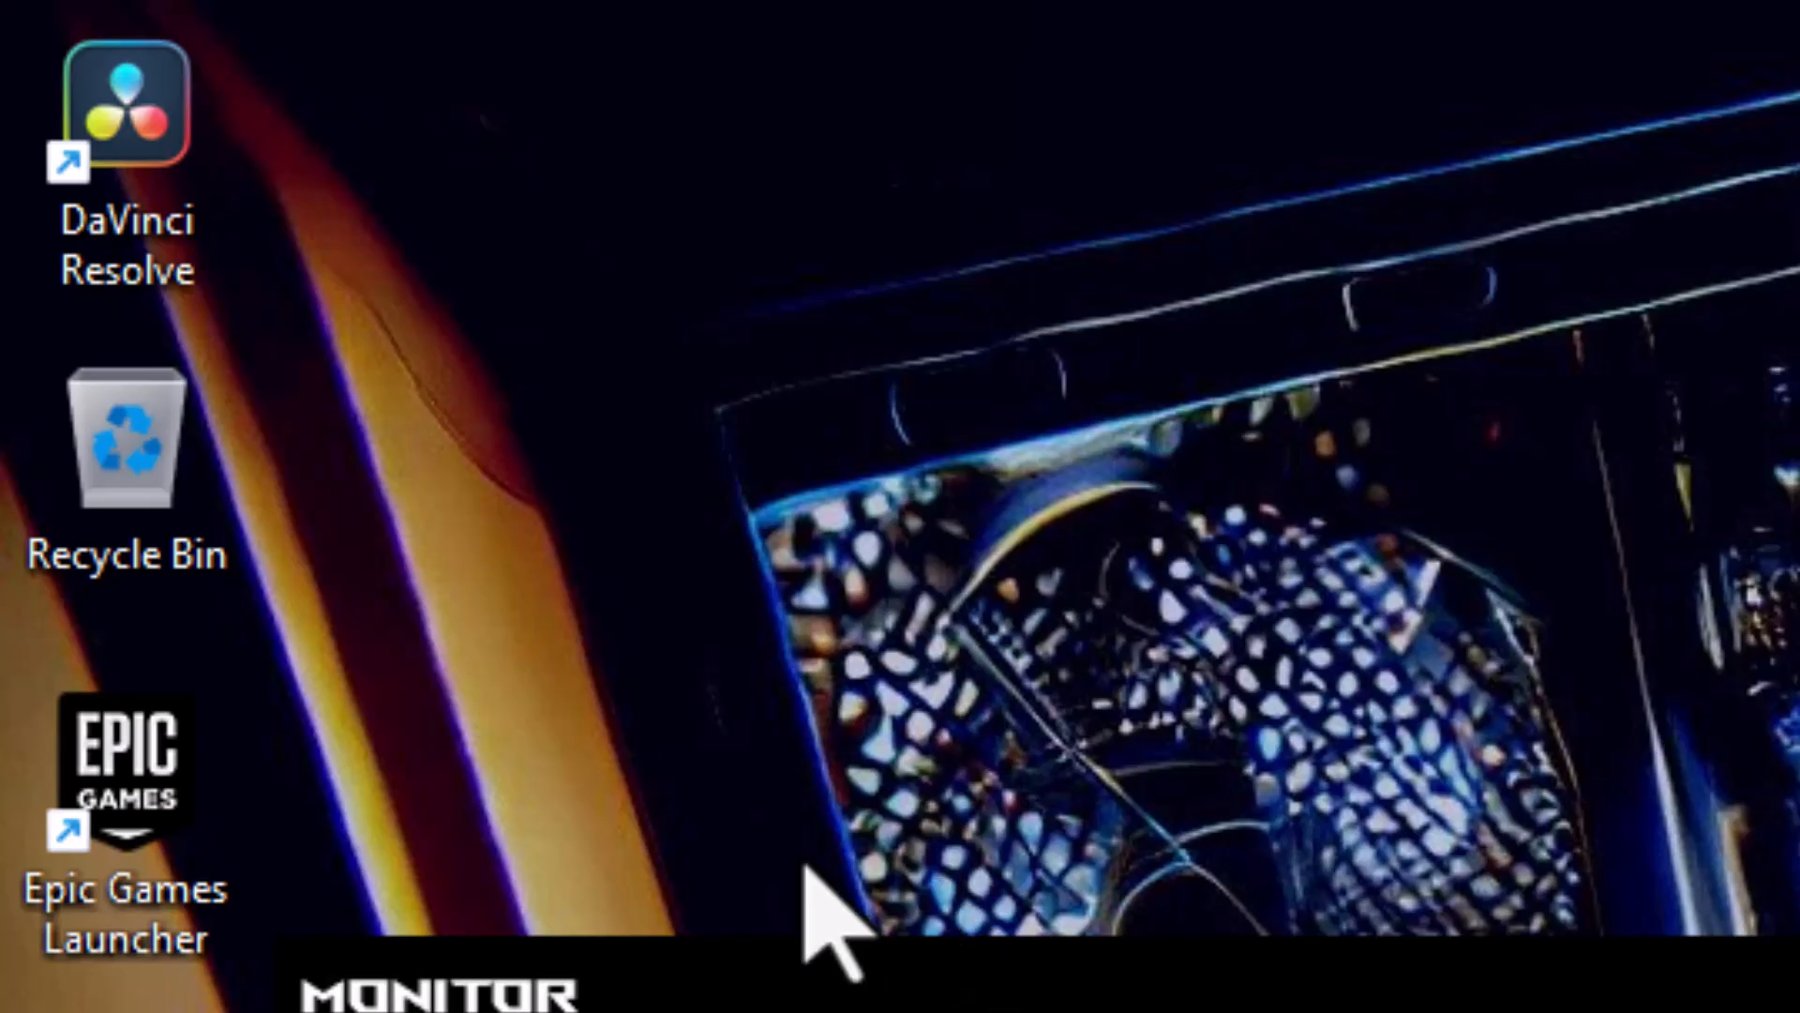
Step: Switch to the Epic Games Launcher and open the GolGumbaz project stored in D:/unreal_projects/GolGumbaz_part02 from the library
double_click(116, 762)
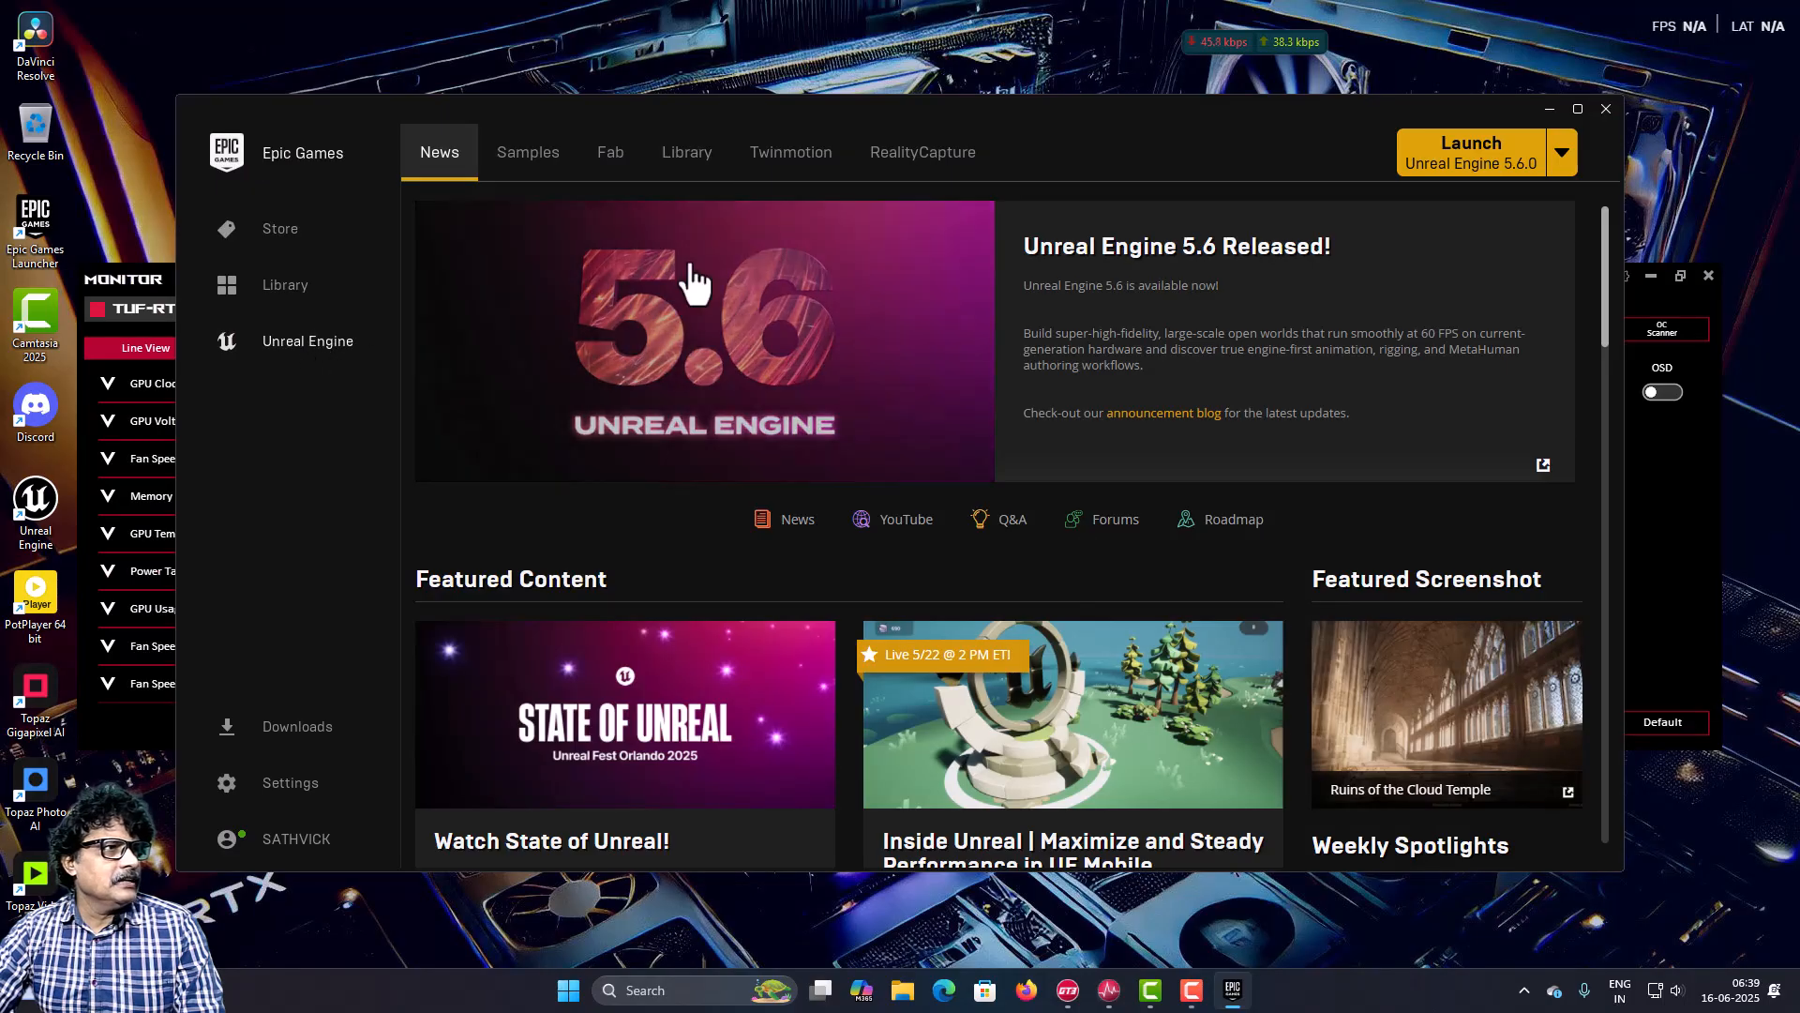
click(687, 154)
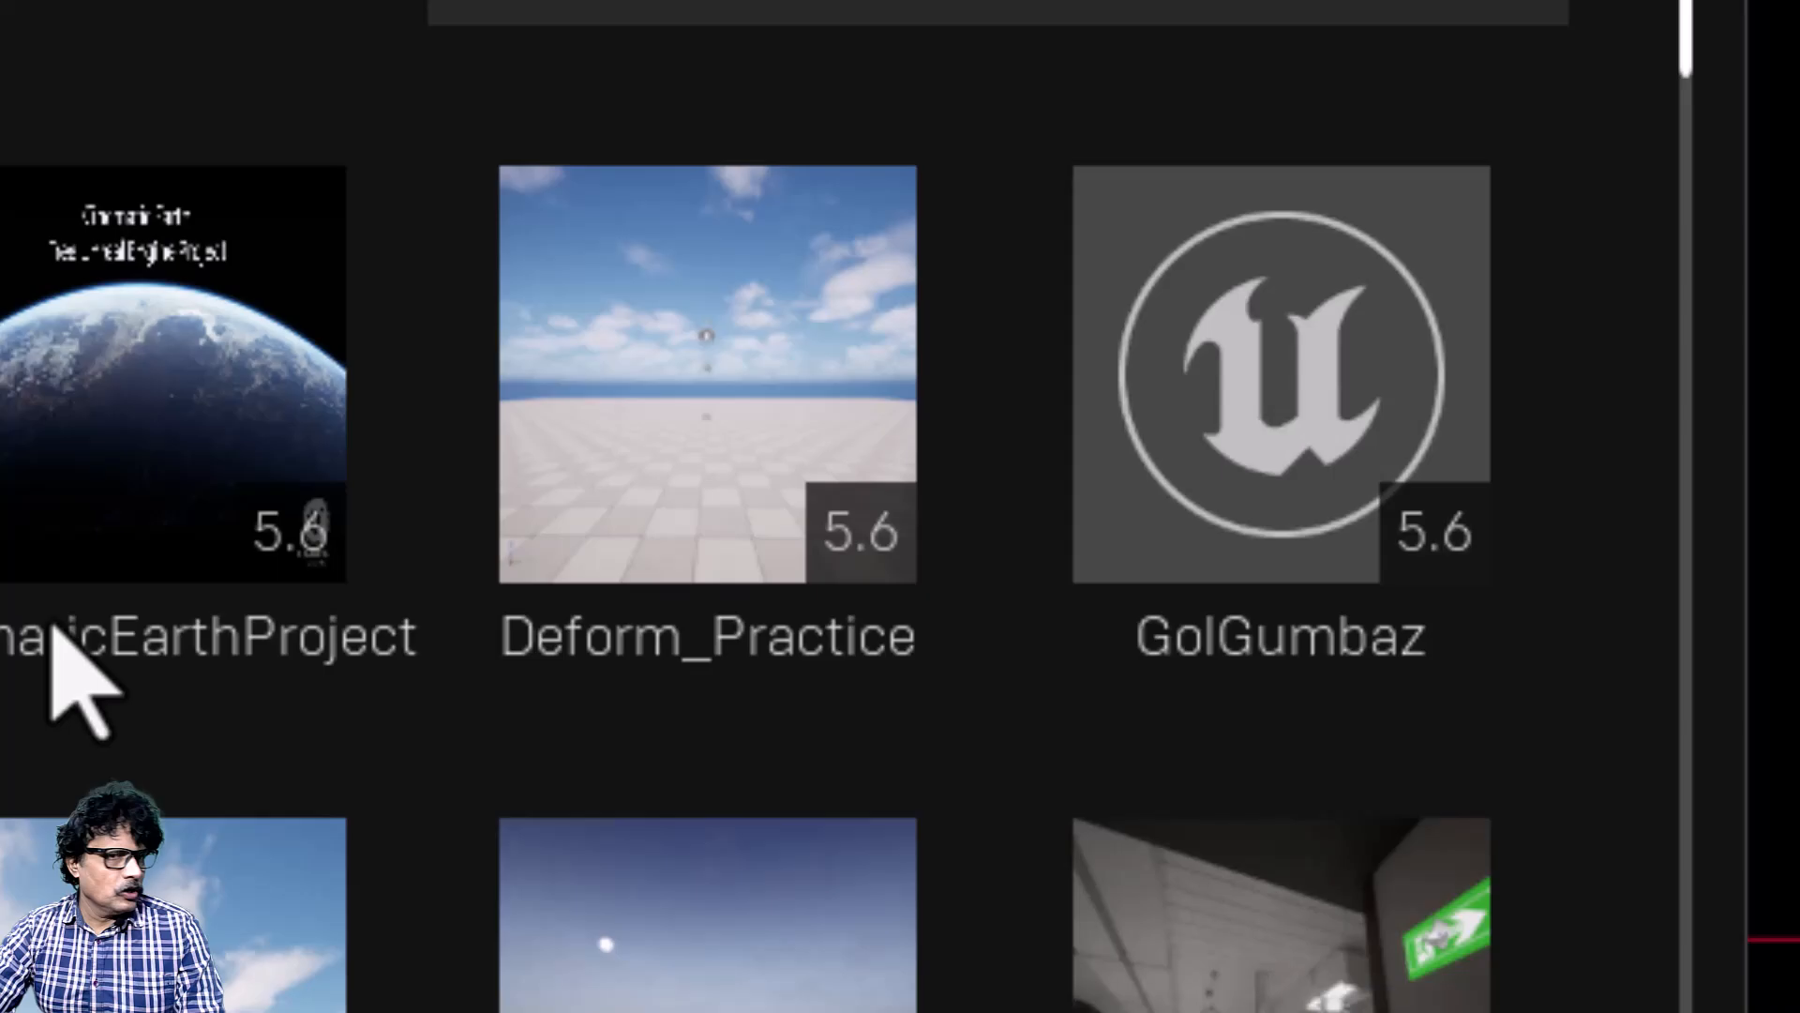
mouse_move(1323, 335)
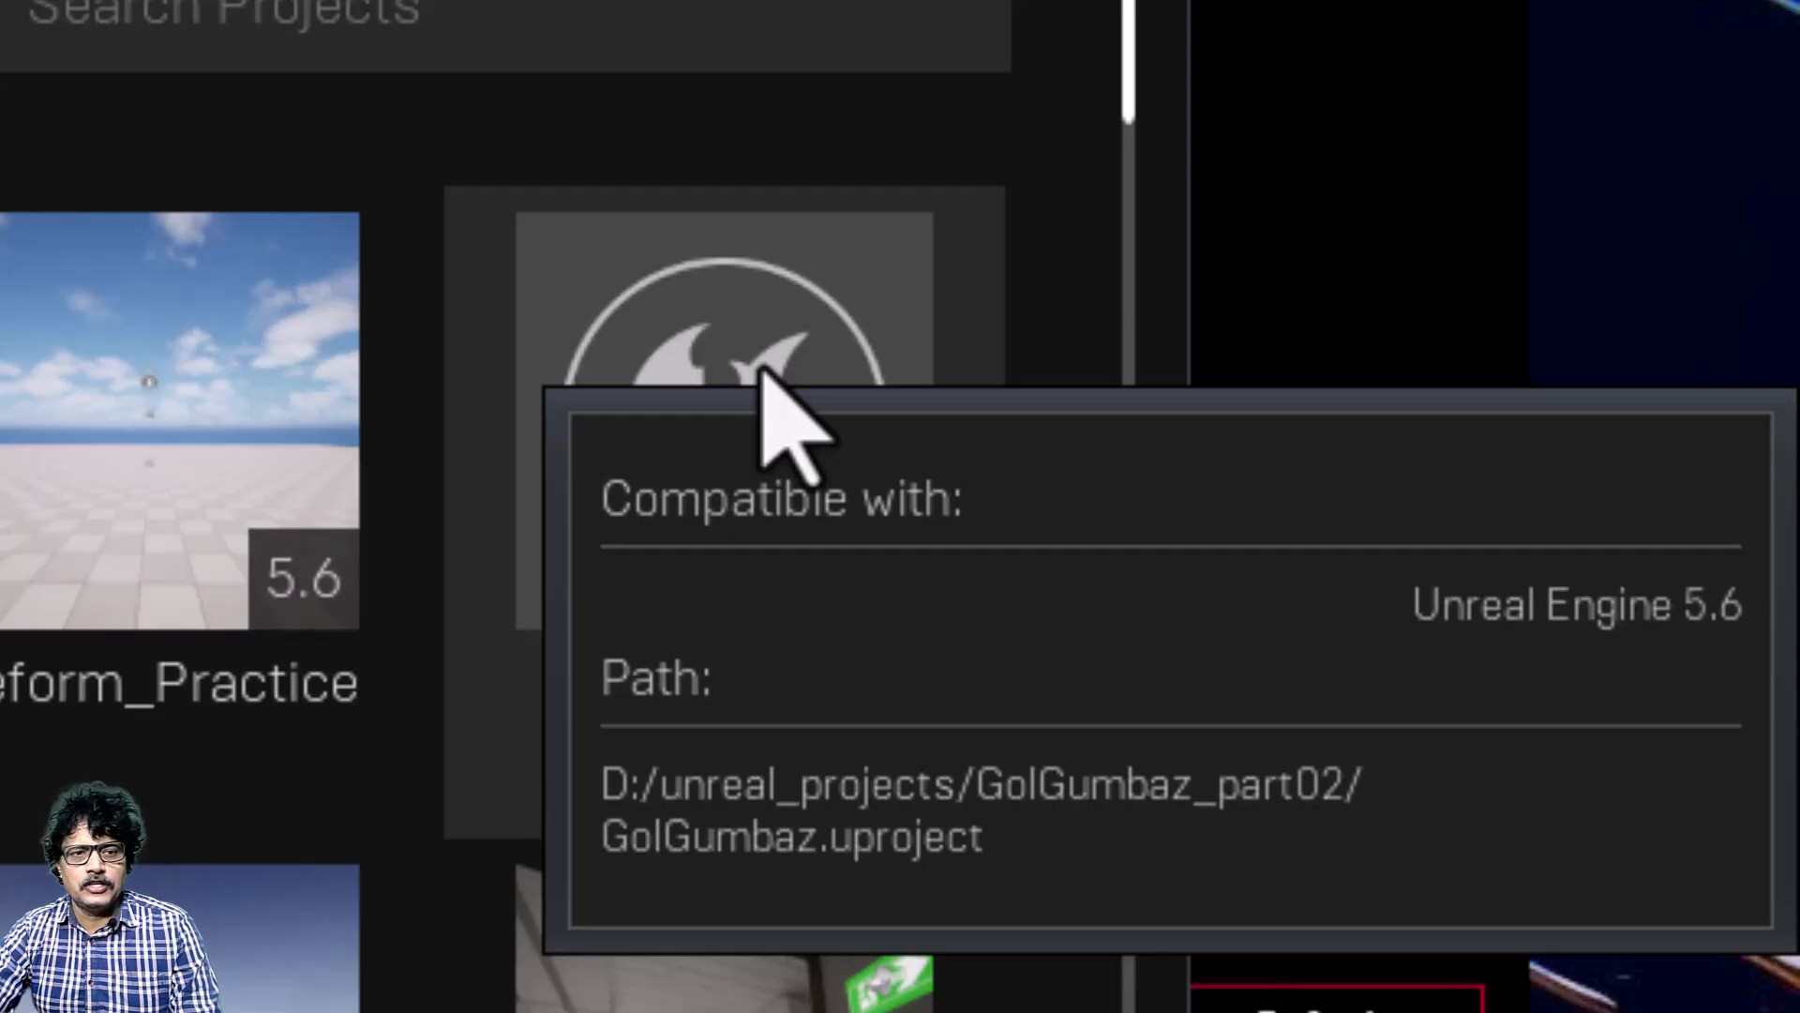
double_click(762, 368)
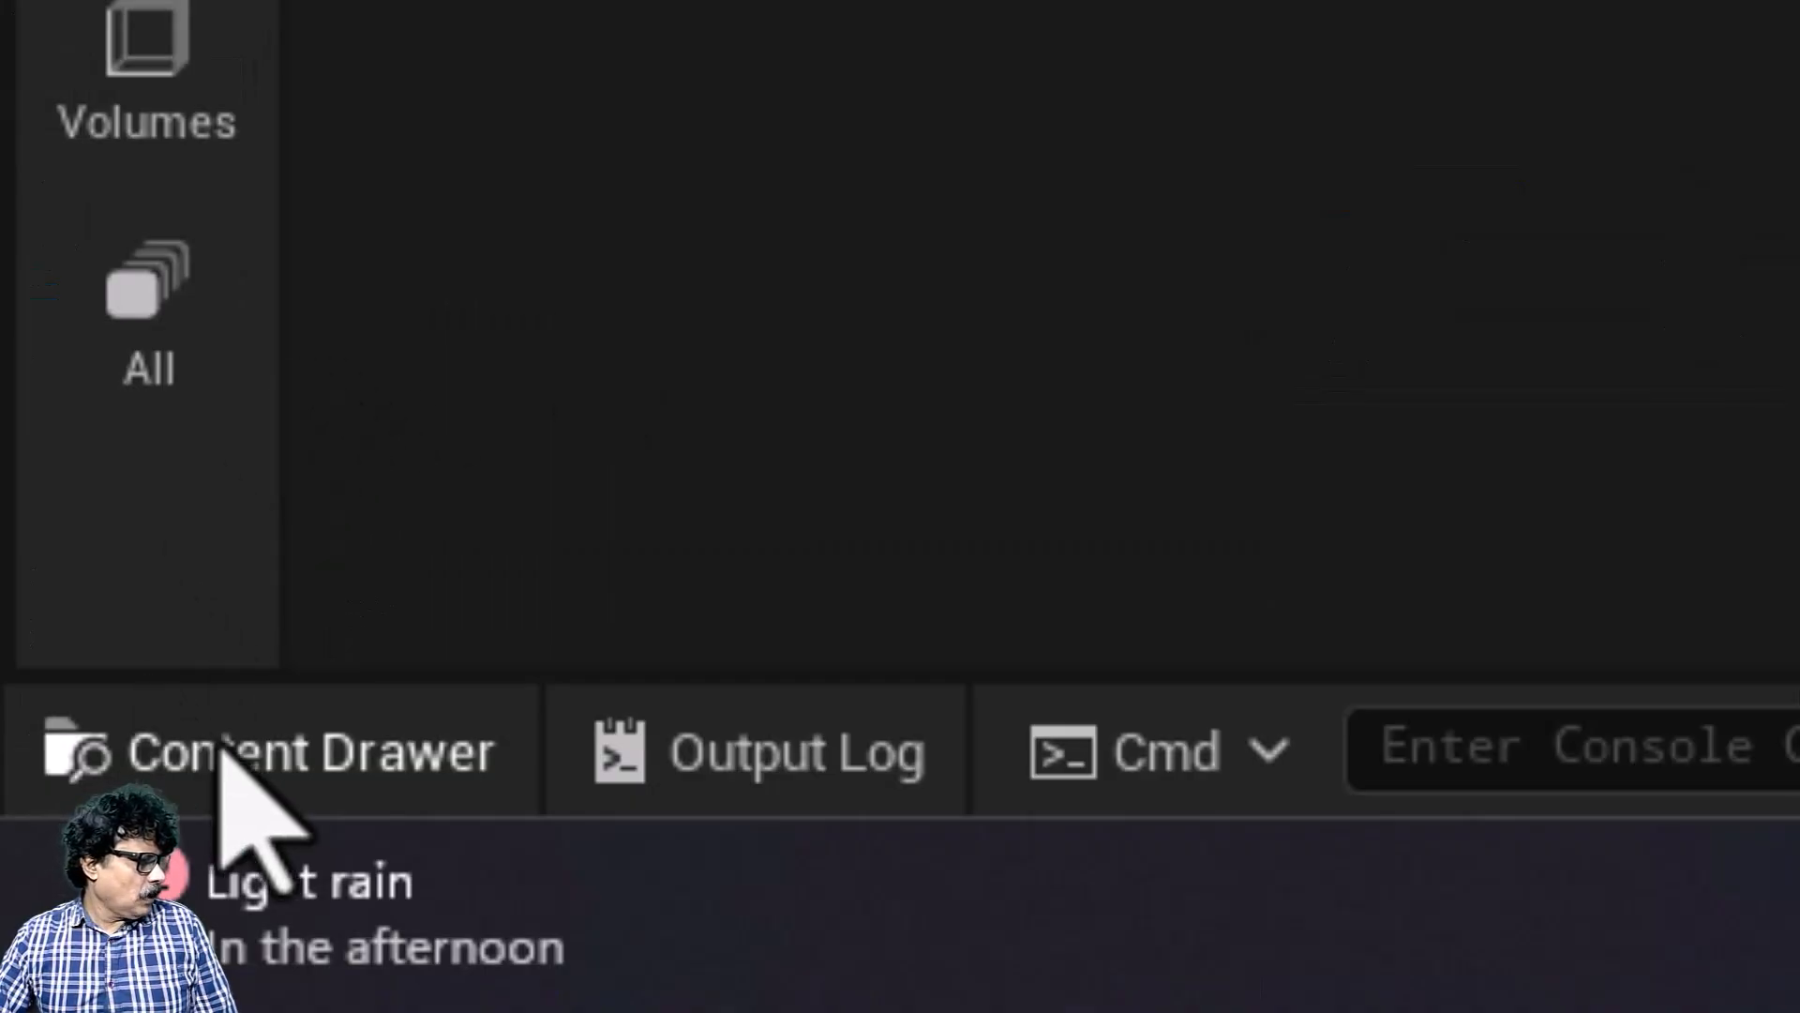
Step: Browse to the GolGumbaz folder under Content, select the GolGumbaz level and return to the viewport
click(48, 950)
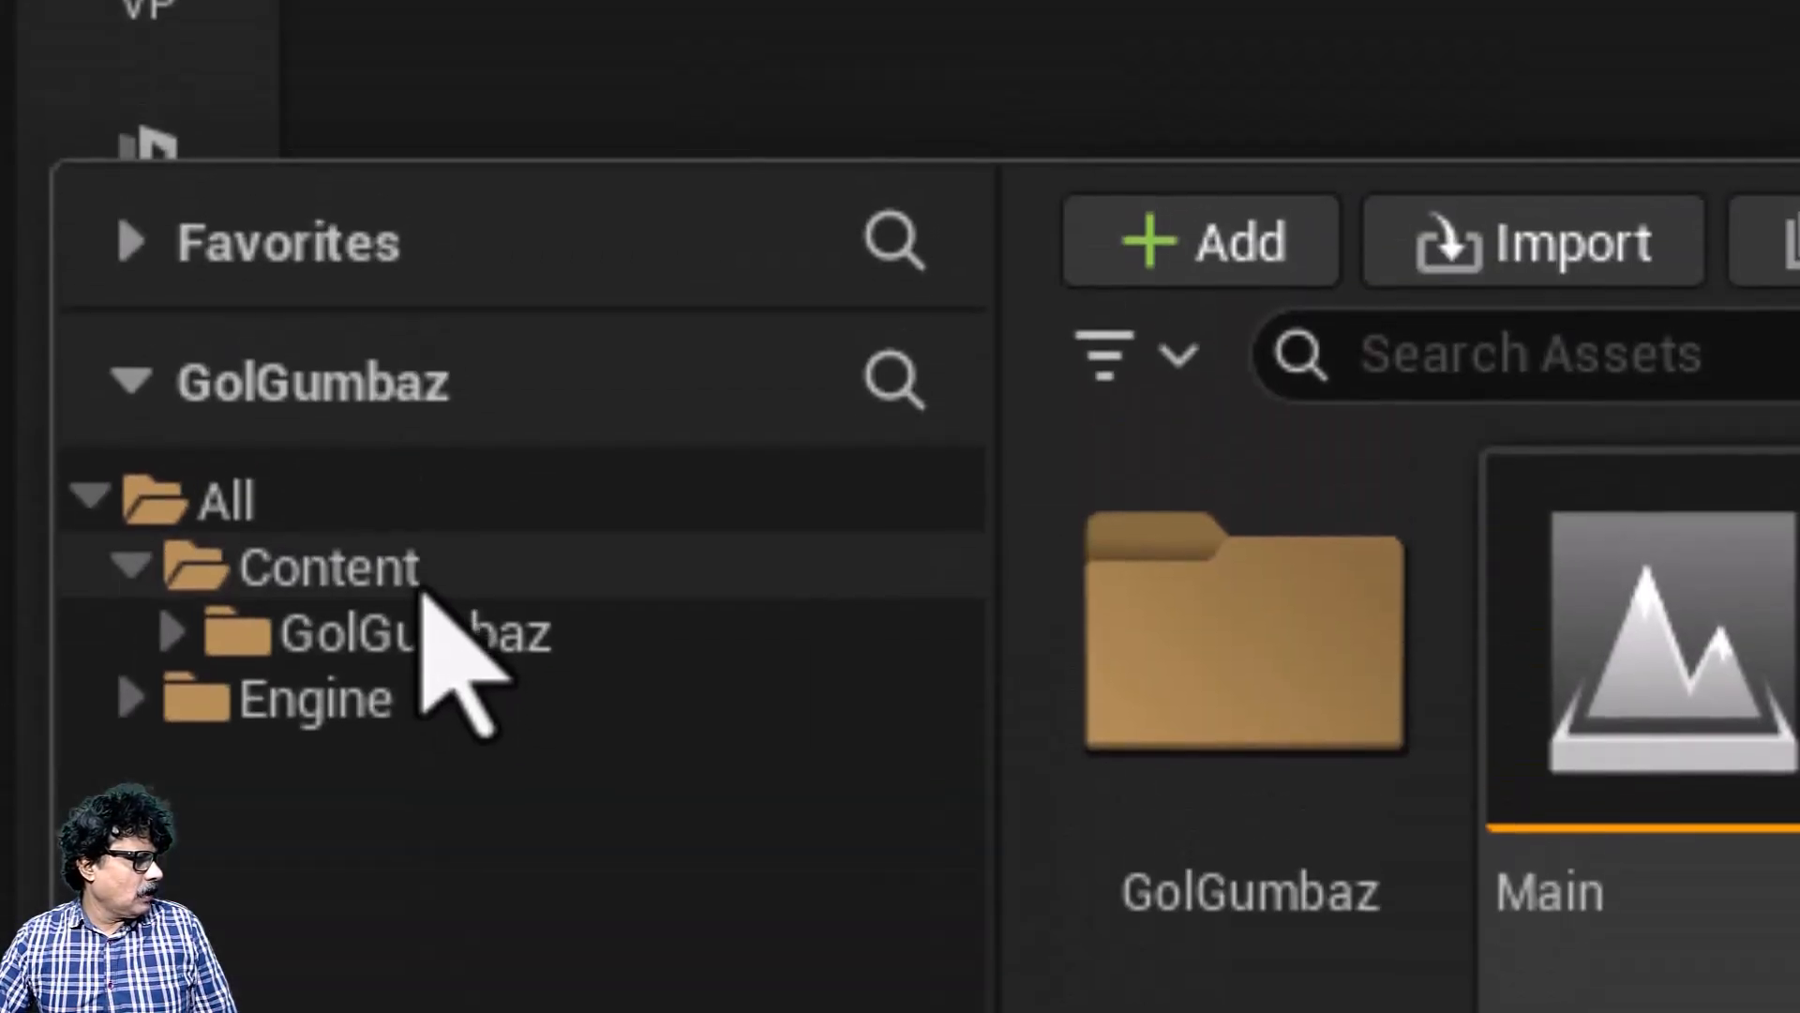
click(424, 581)
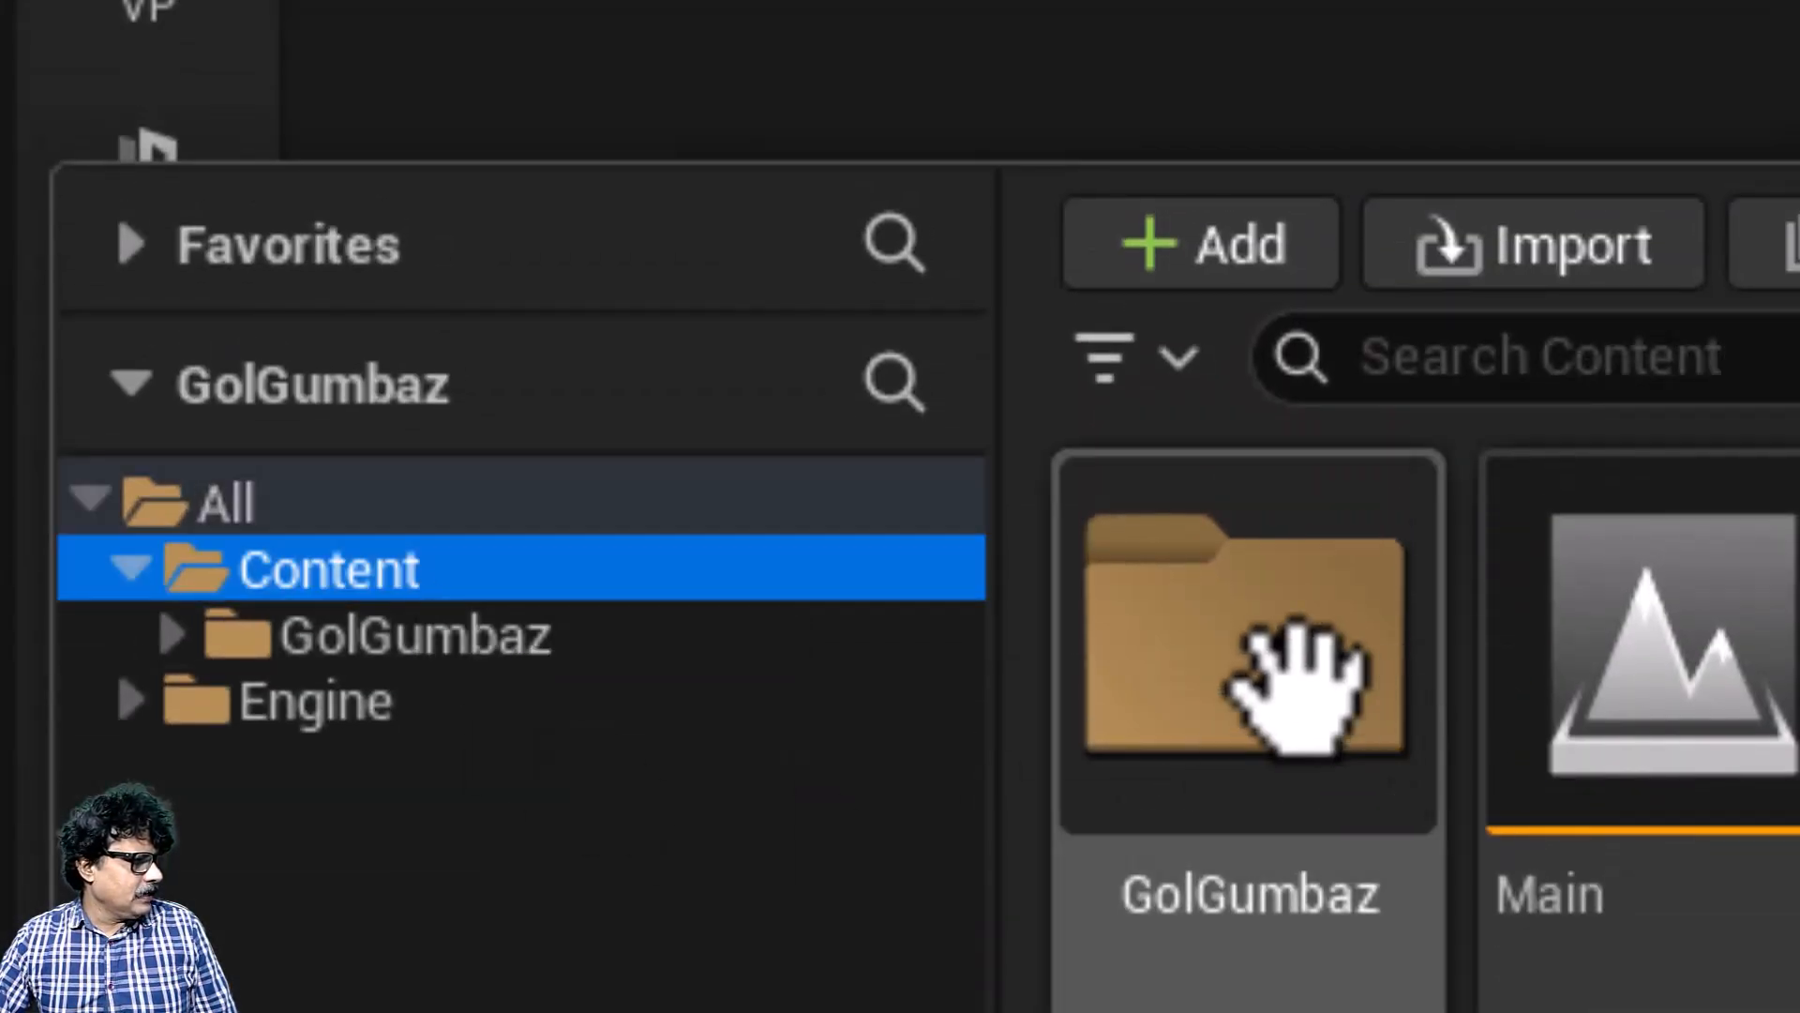
double_click(1294, 656)
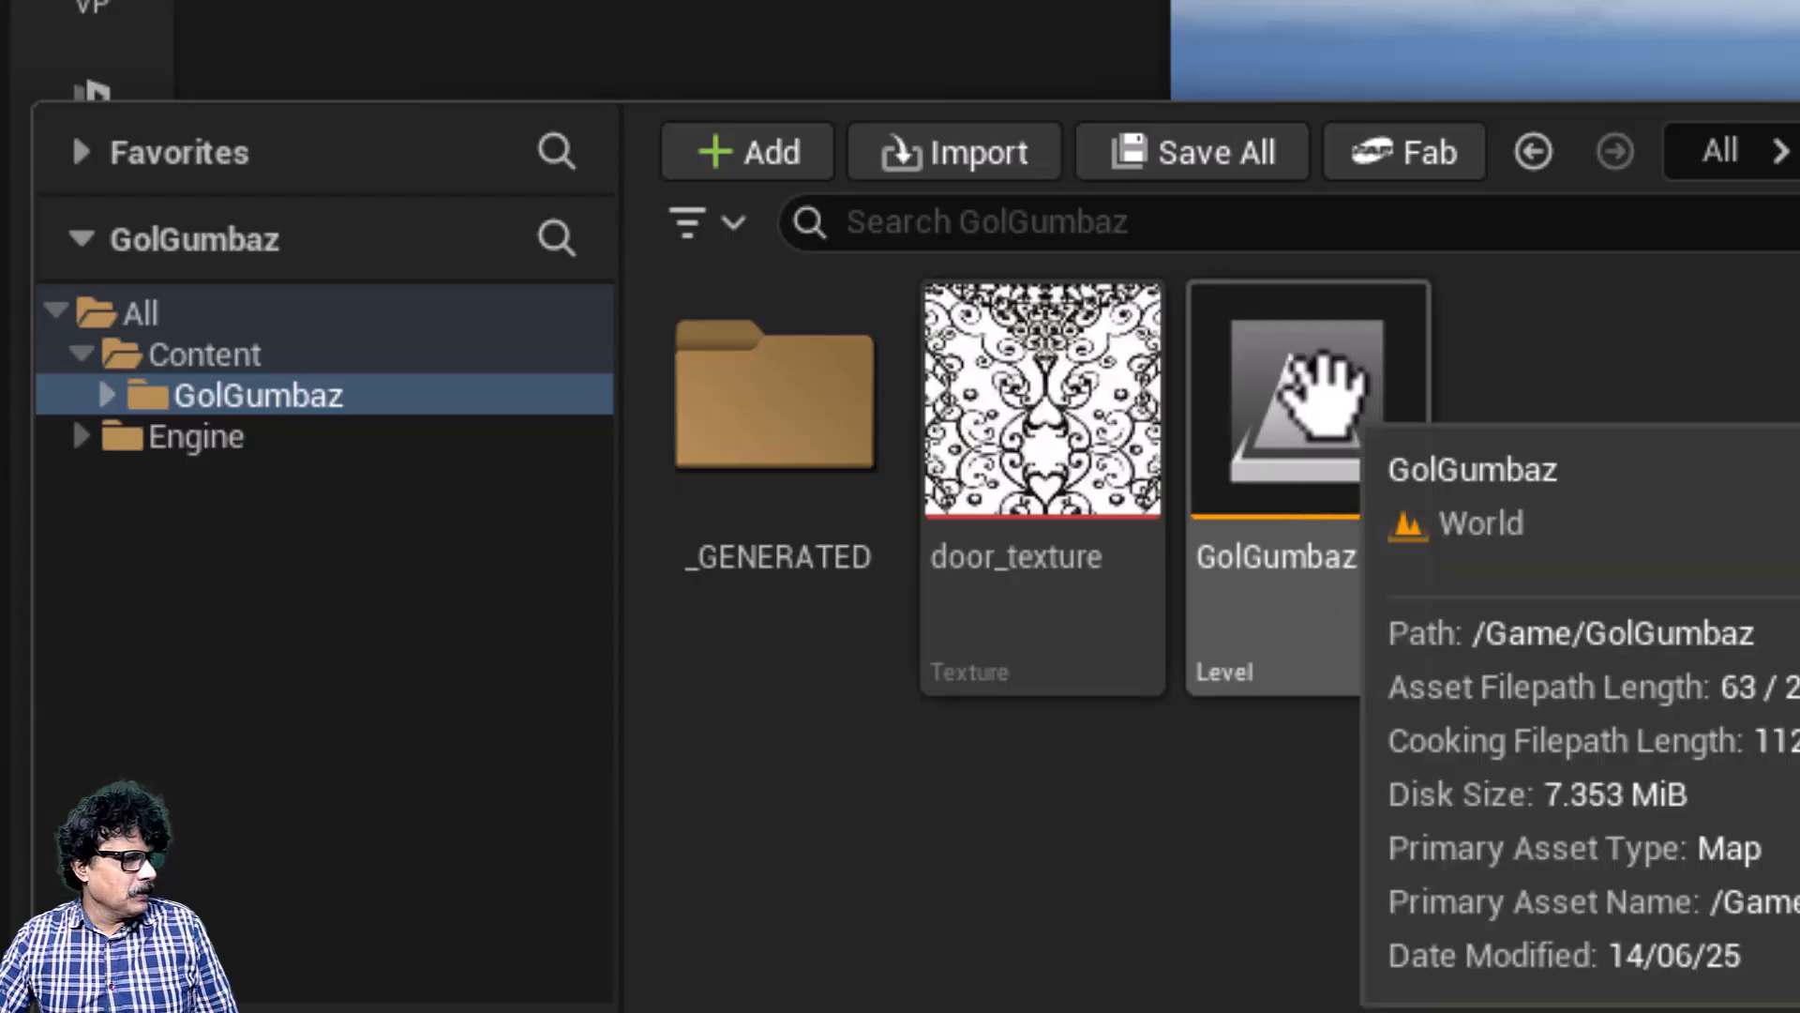
click(1322, 394)
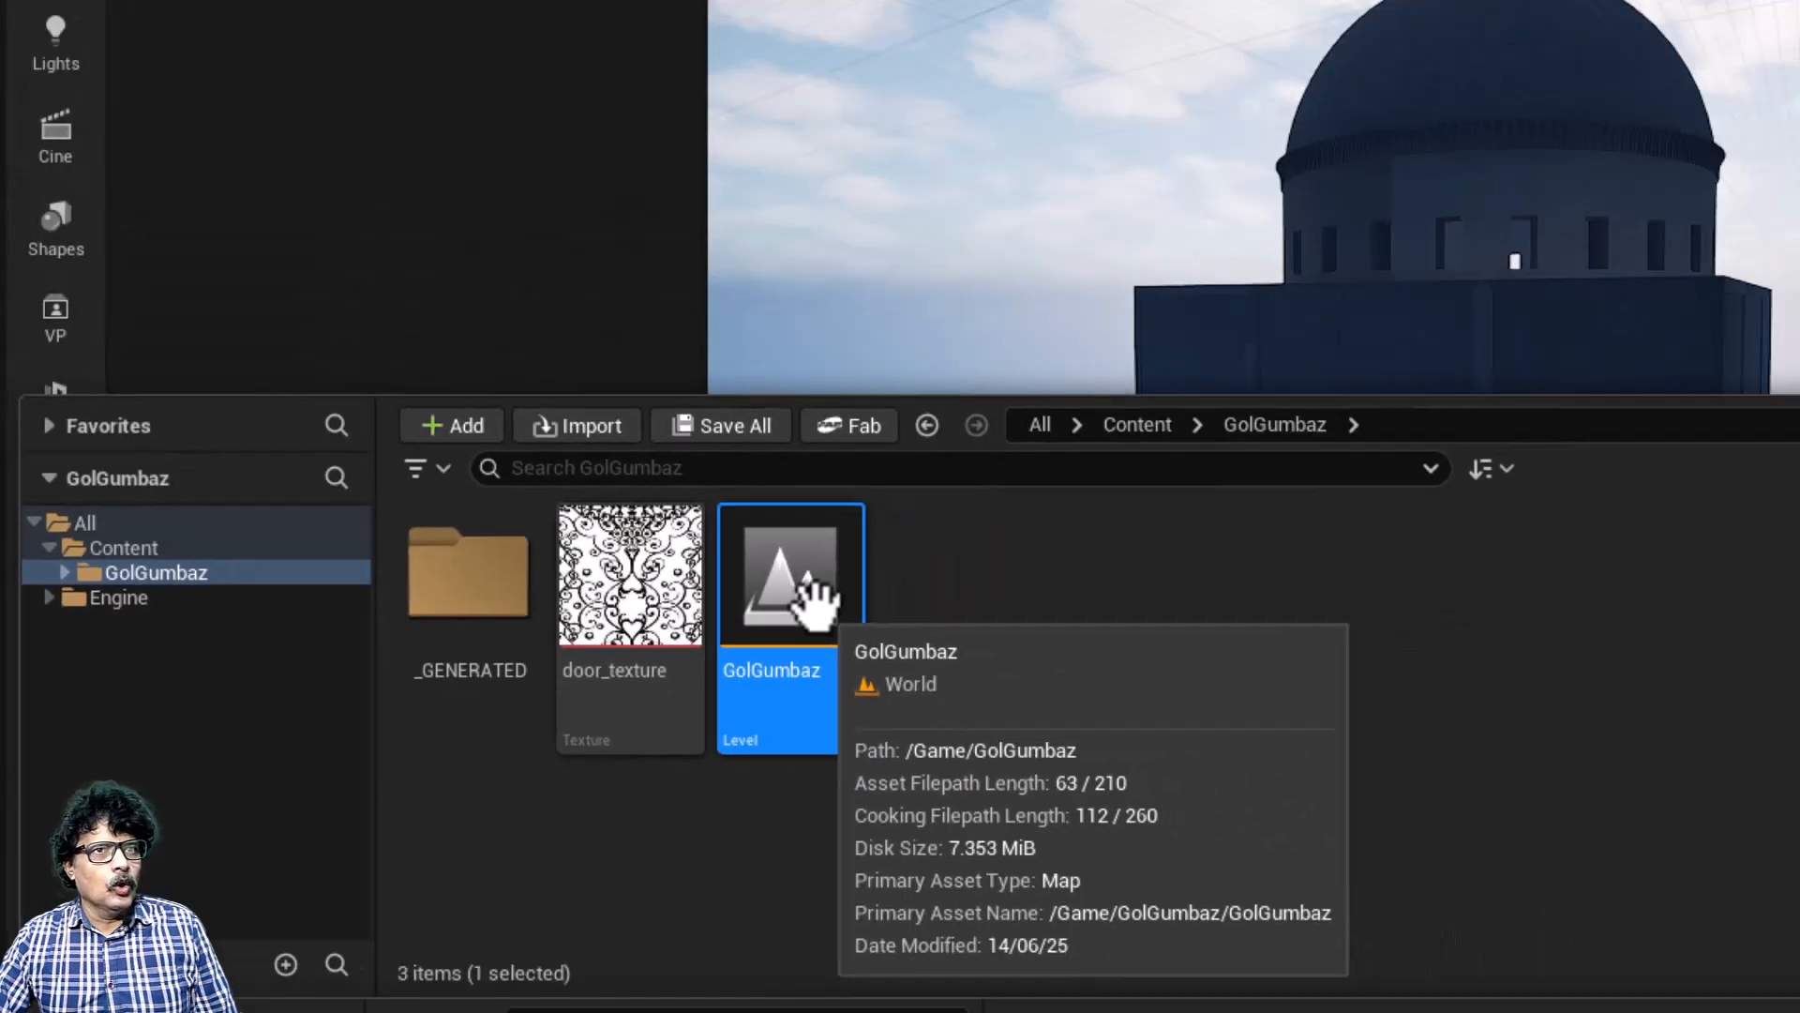
click(1318, 188)
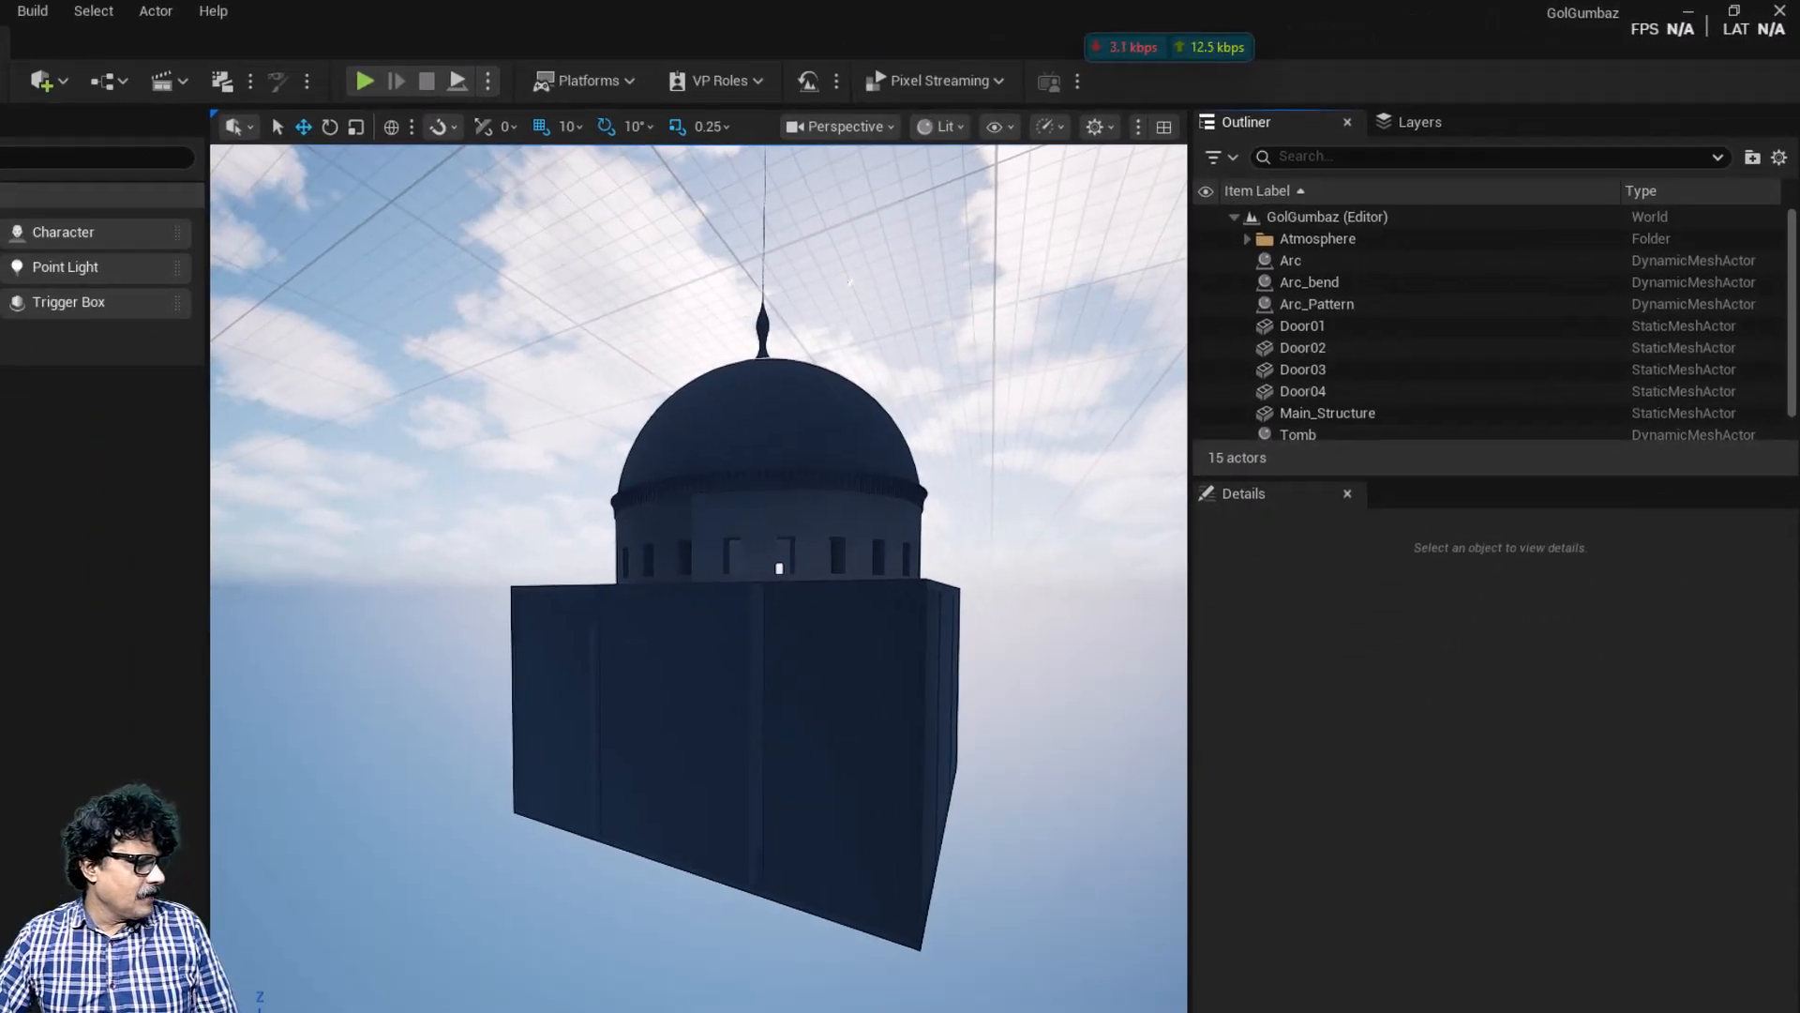
Step: Create a new folder named Imported_Assets directly under the project's Content folder
click(5, 1008)
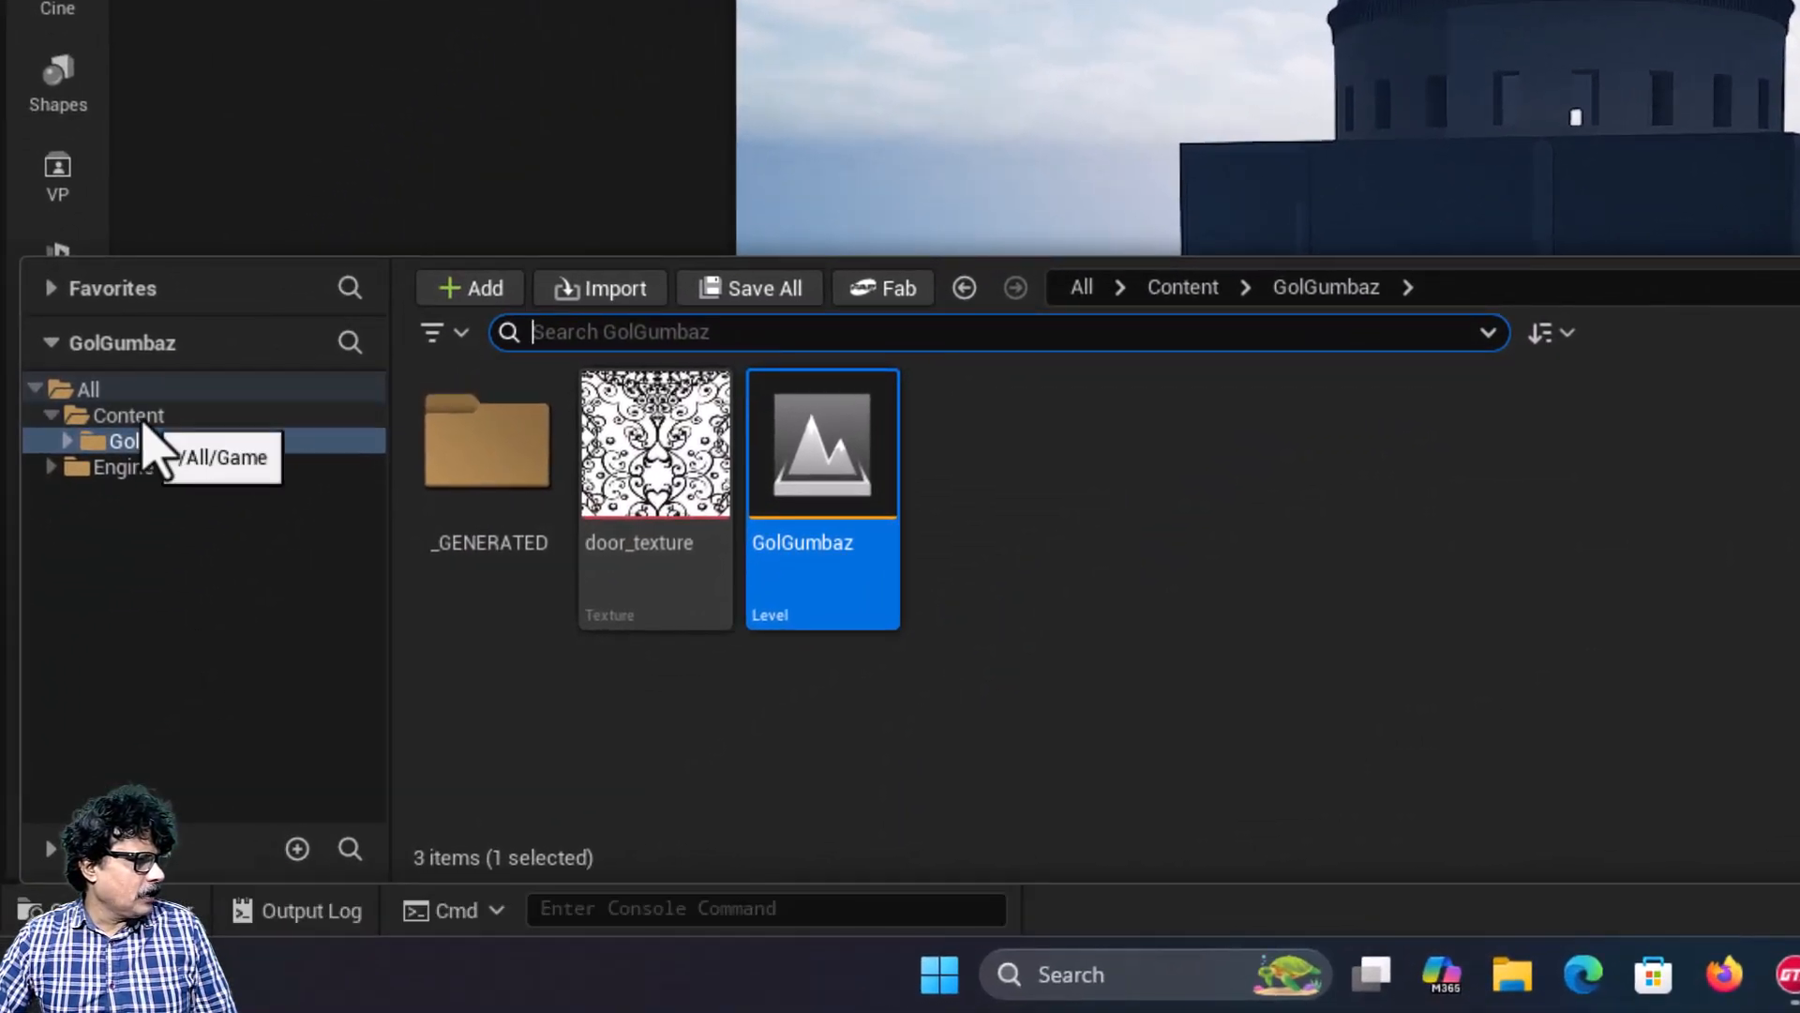
click(136, 418)
right_click(919, 677)
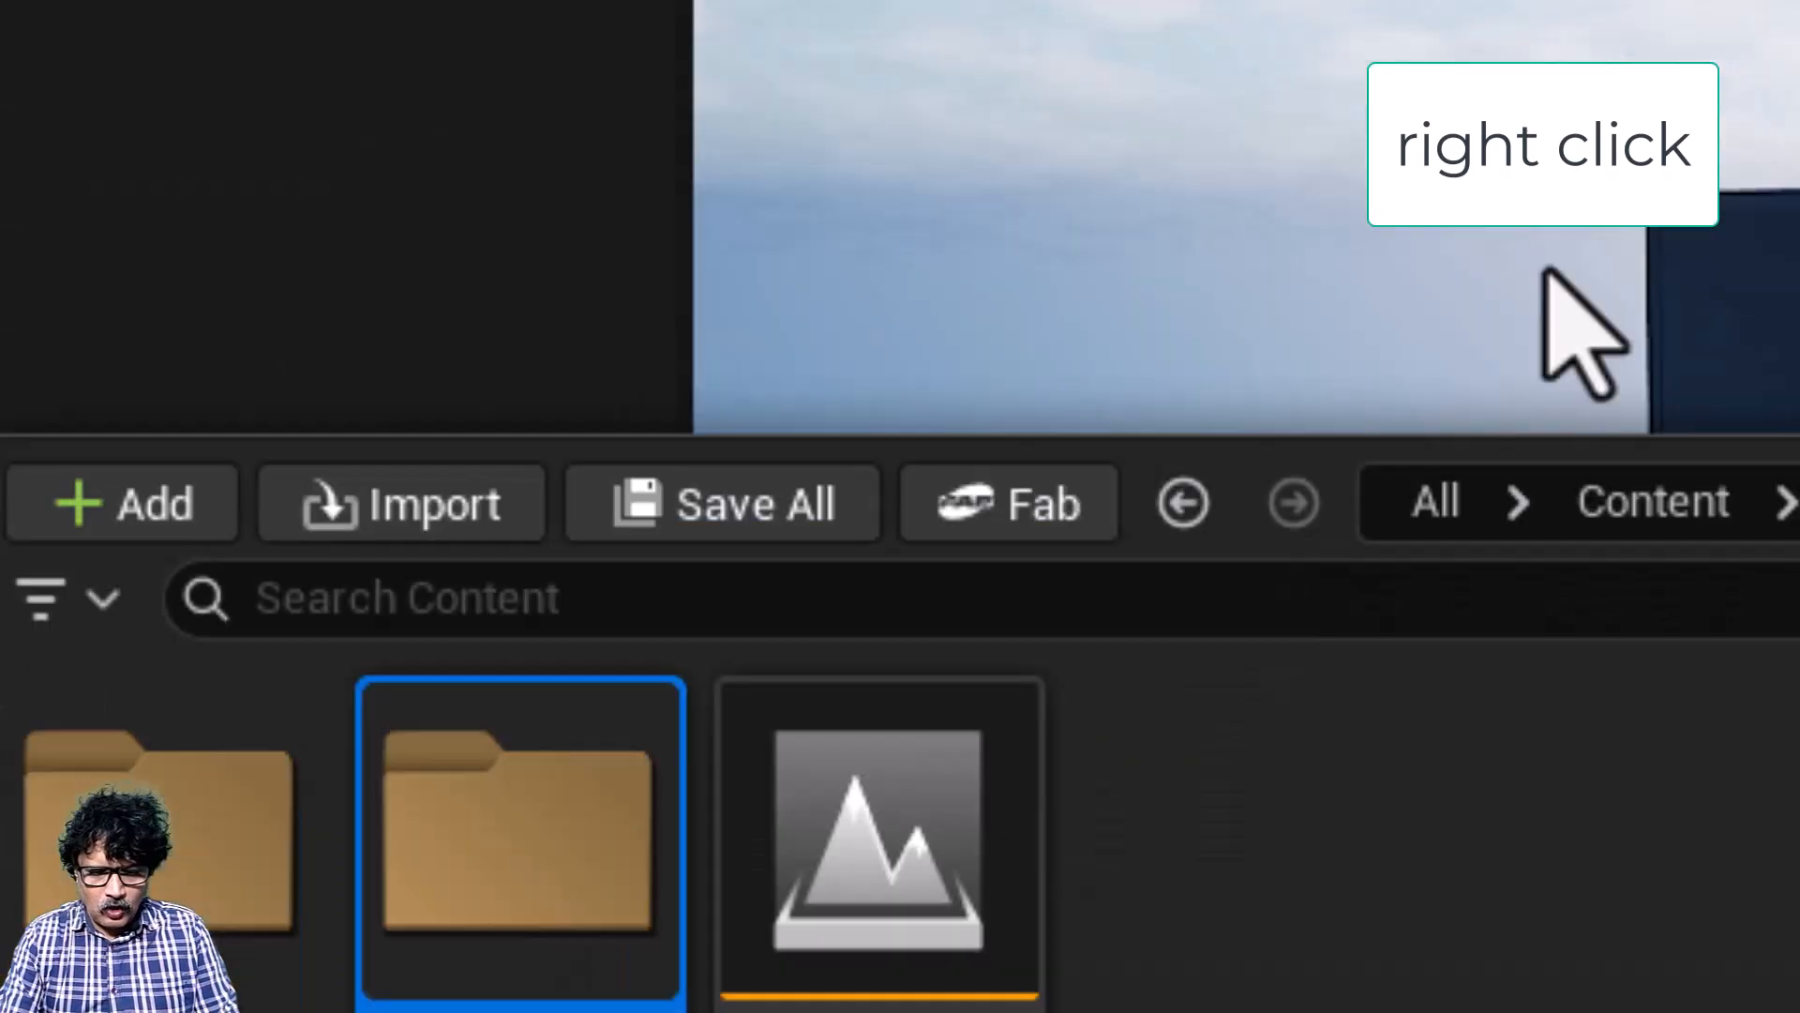
text(Imported+)
key(BackSpace)
text(_)
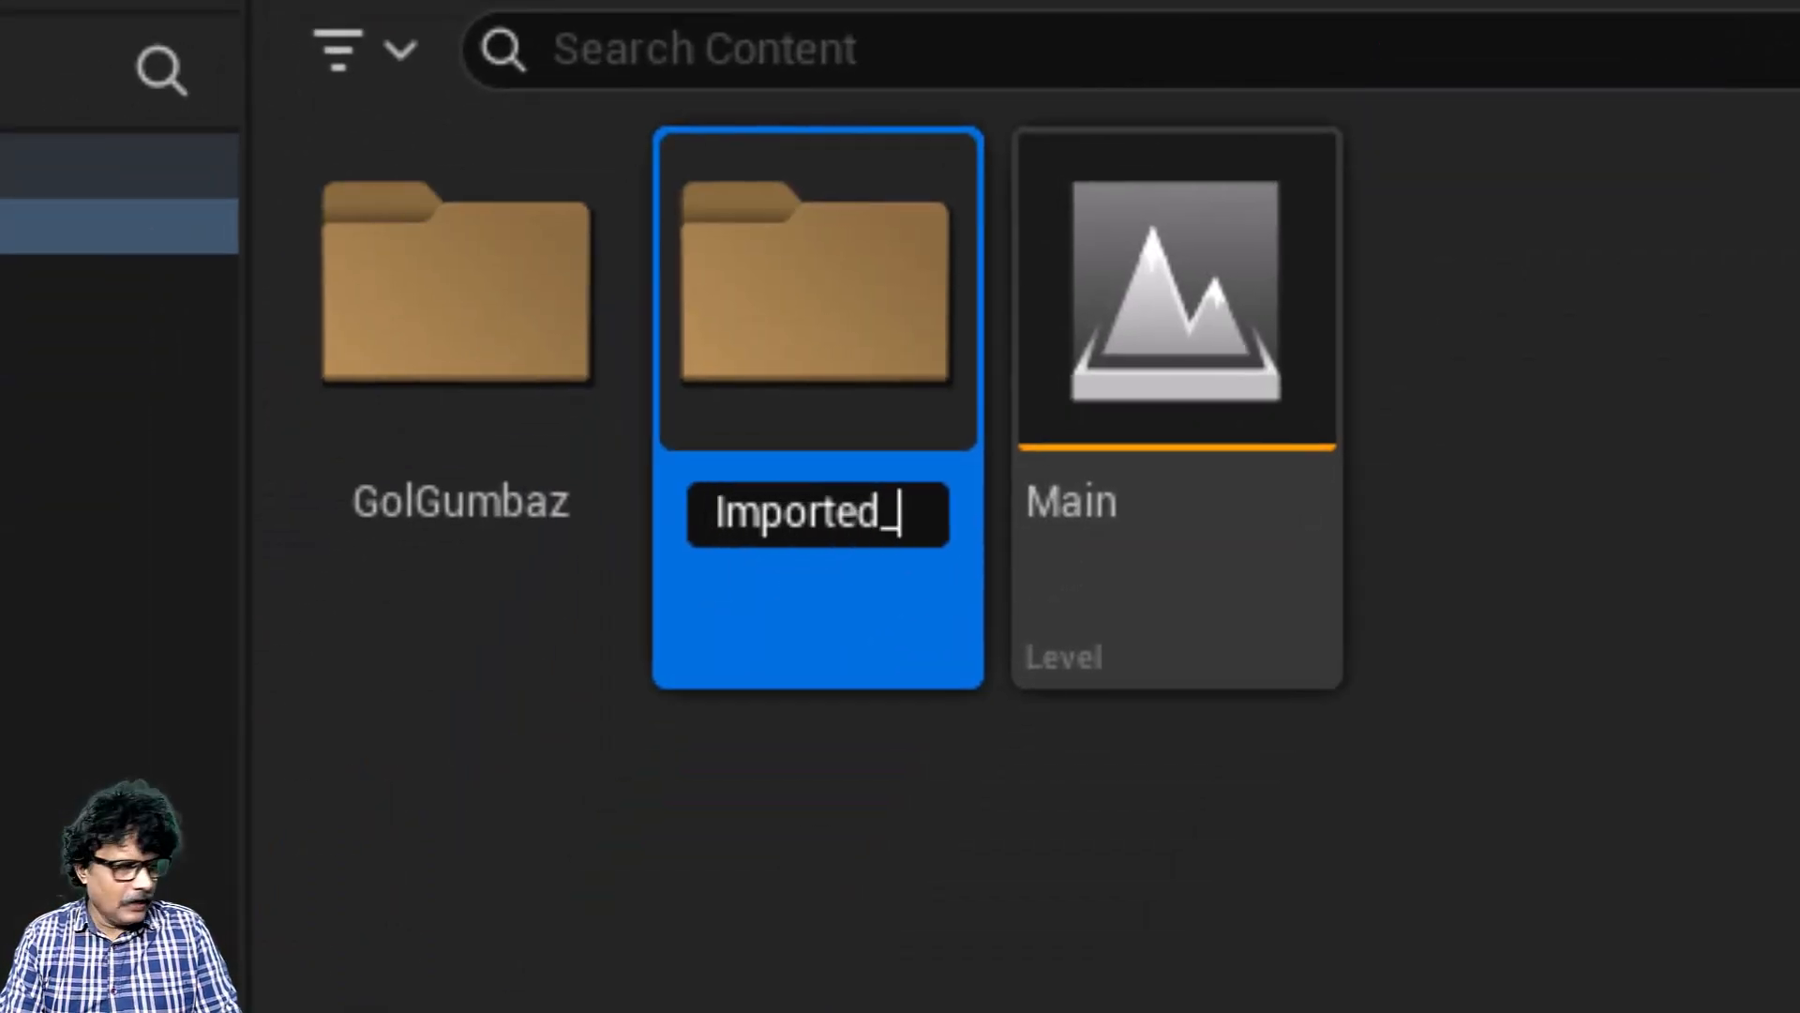
text(Assets)
key(Return)
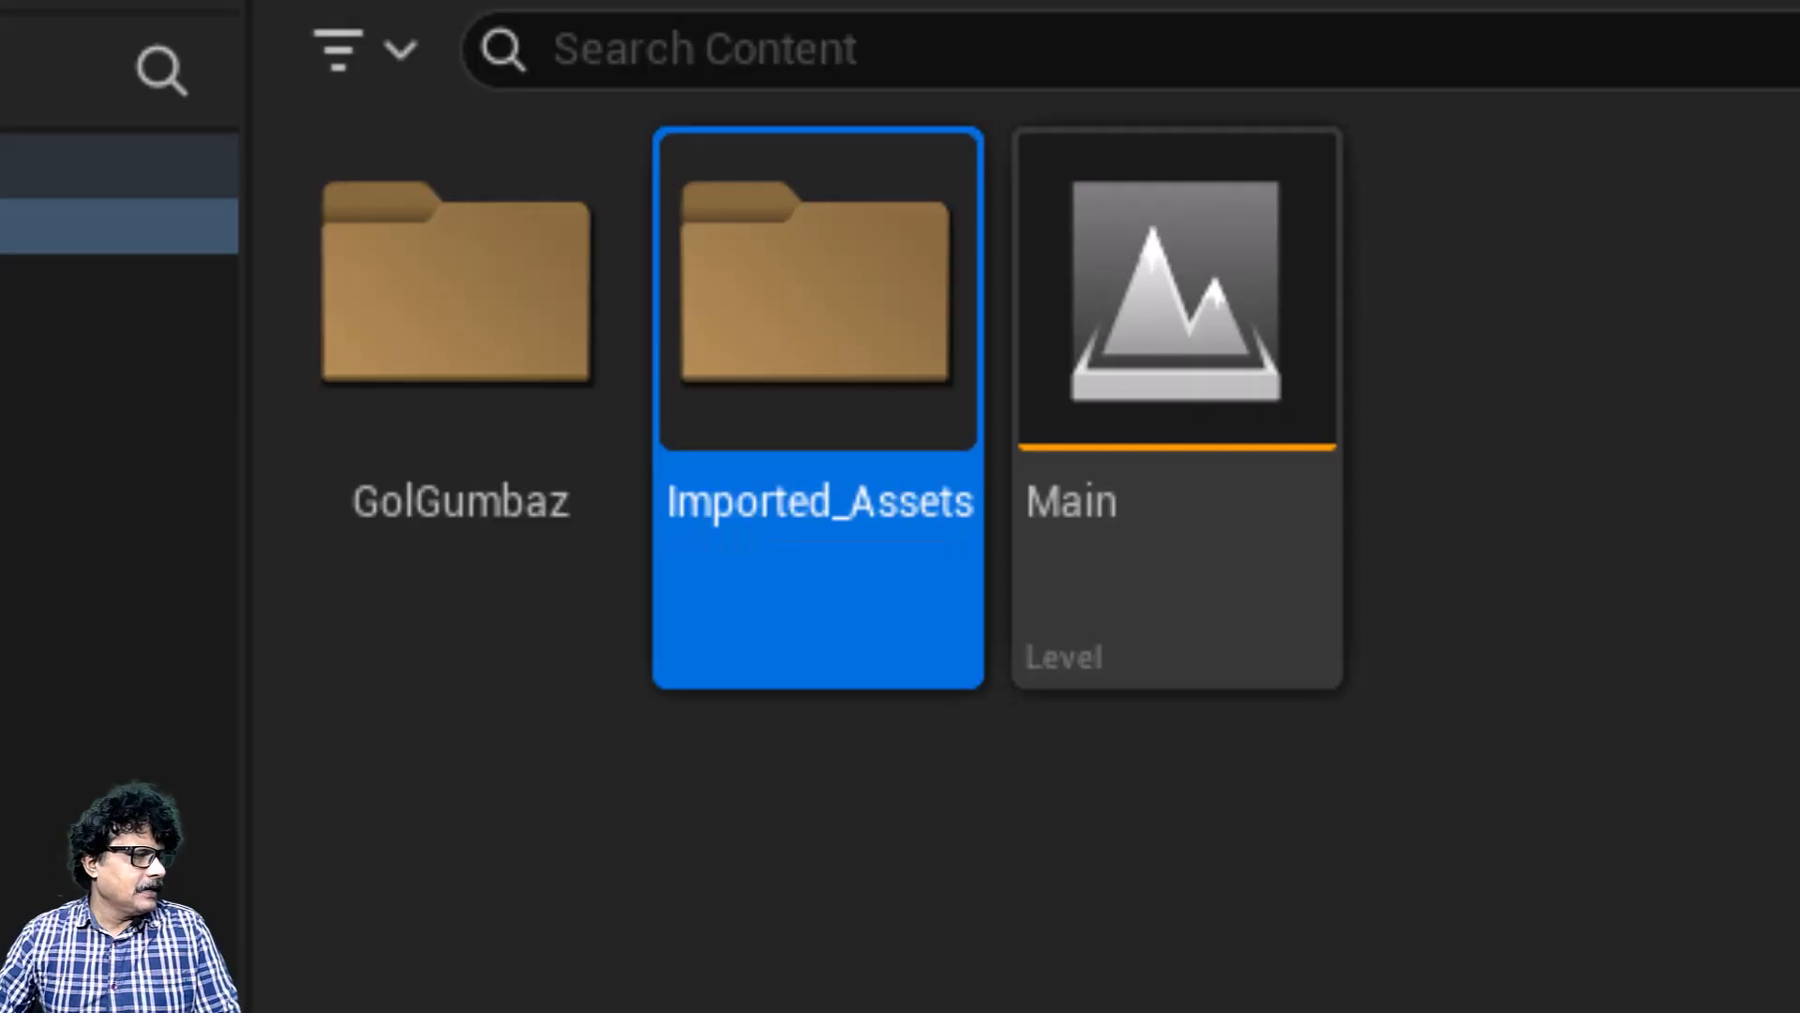
Step: Import Door_edited.fbx from Downloads into the Imported_Assets folder using the default import settings
double_click(732, 292)
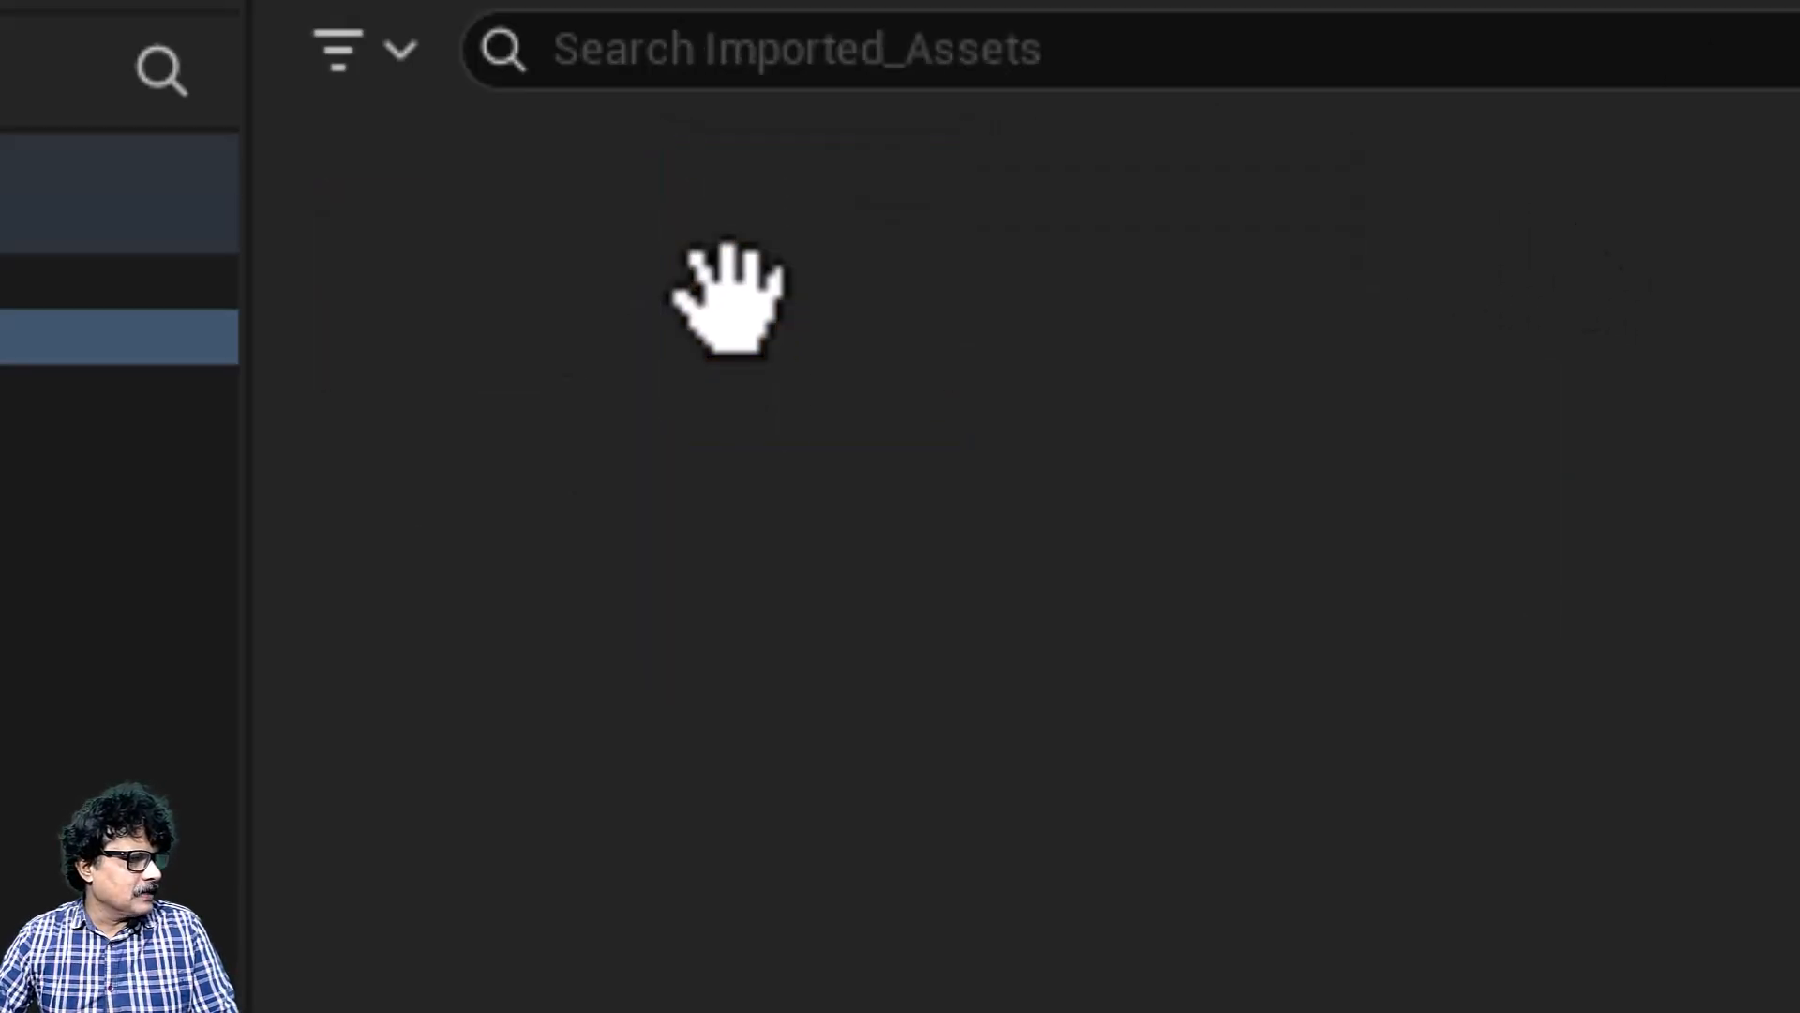
right_click(732, 293)
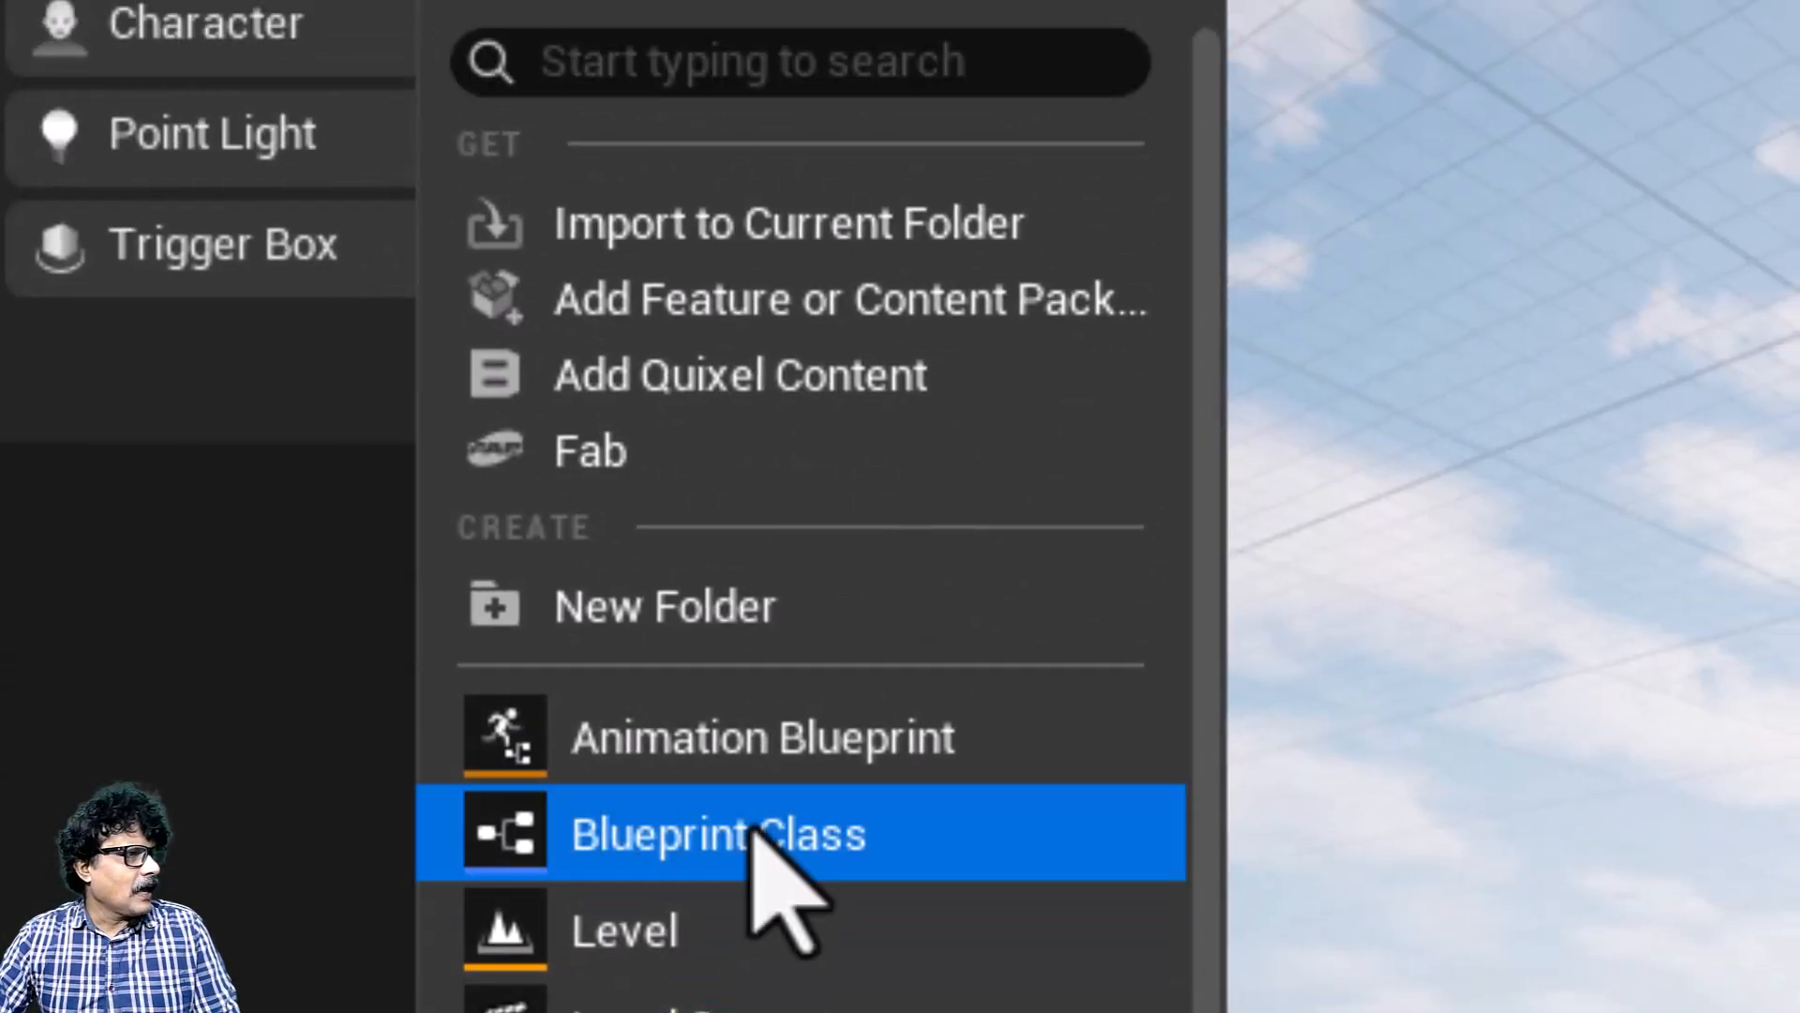
click(832, 230)
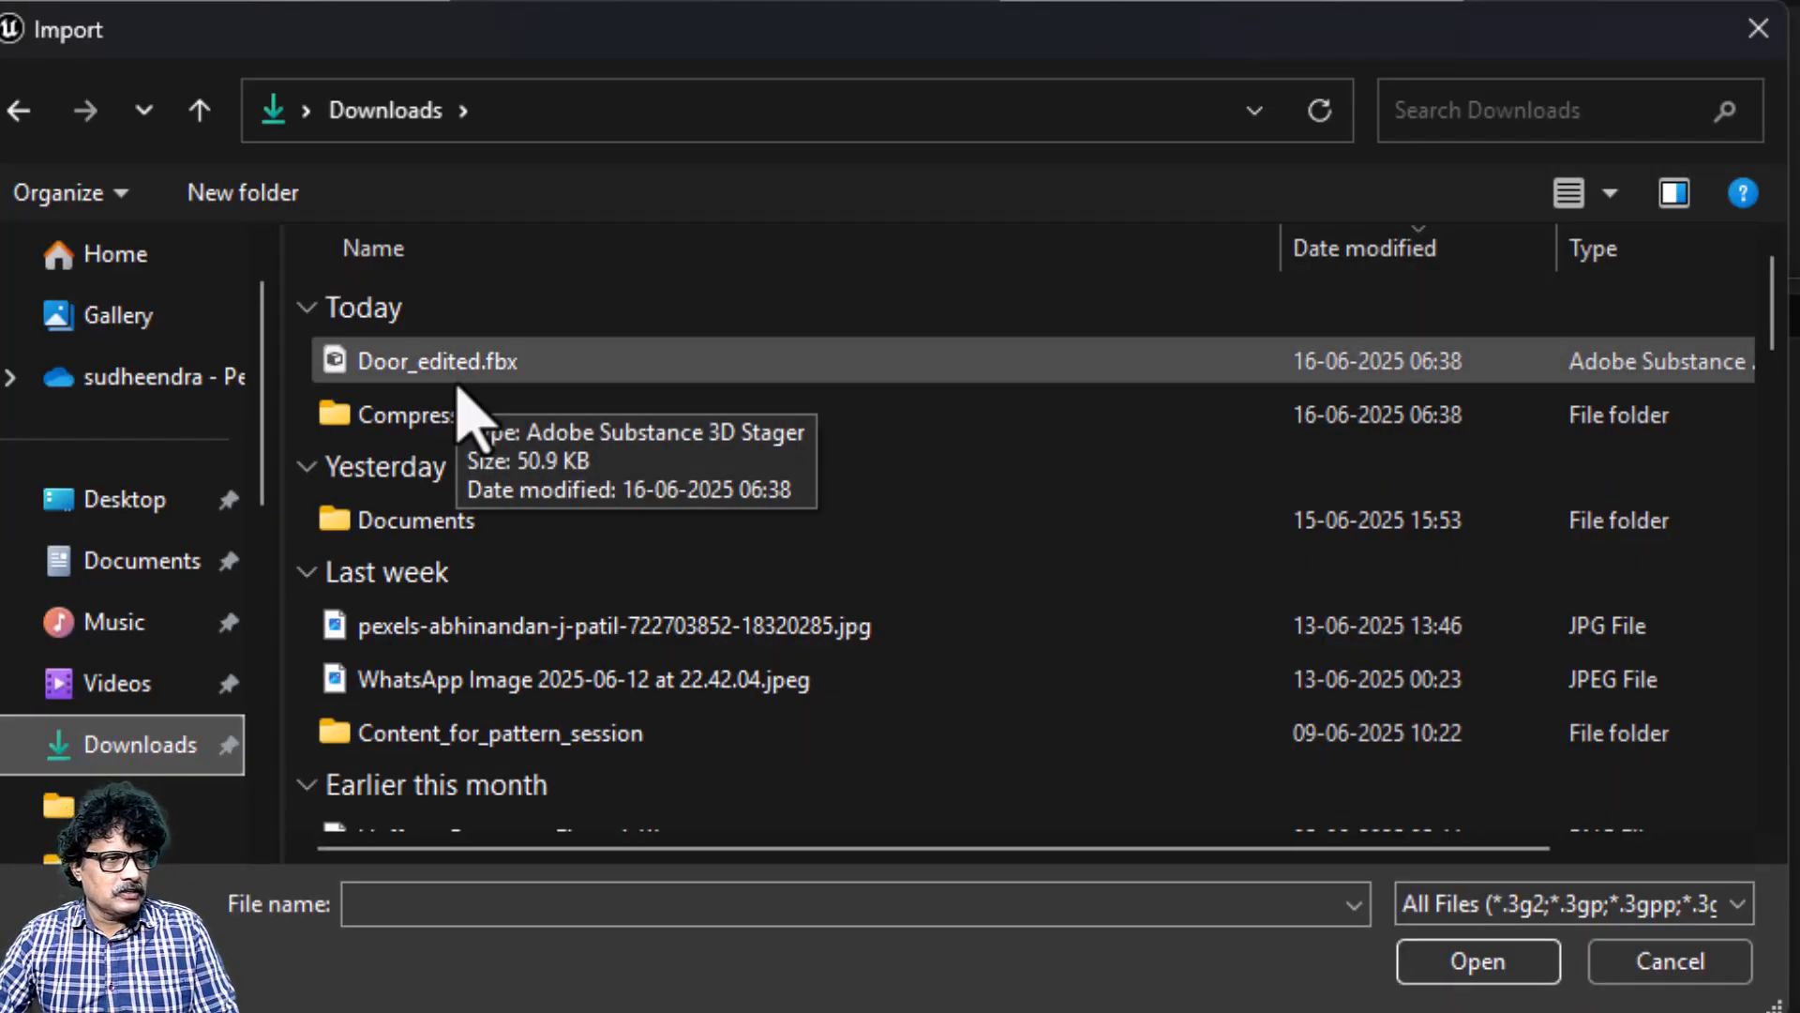
double_click(458, 380)
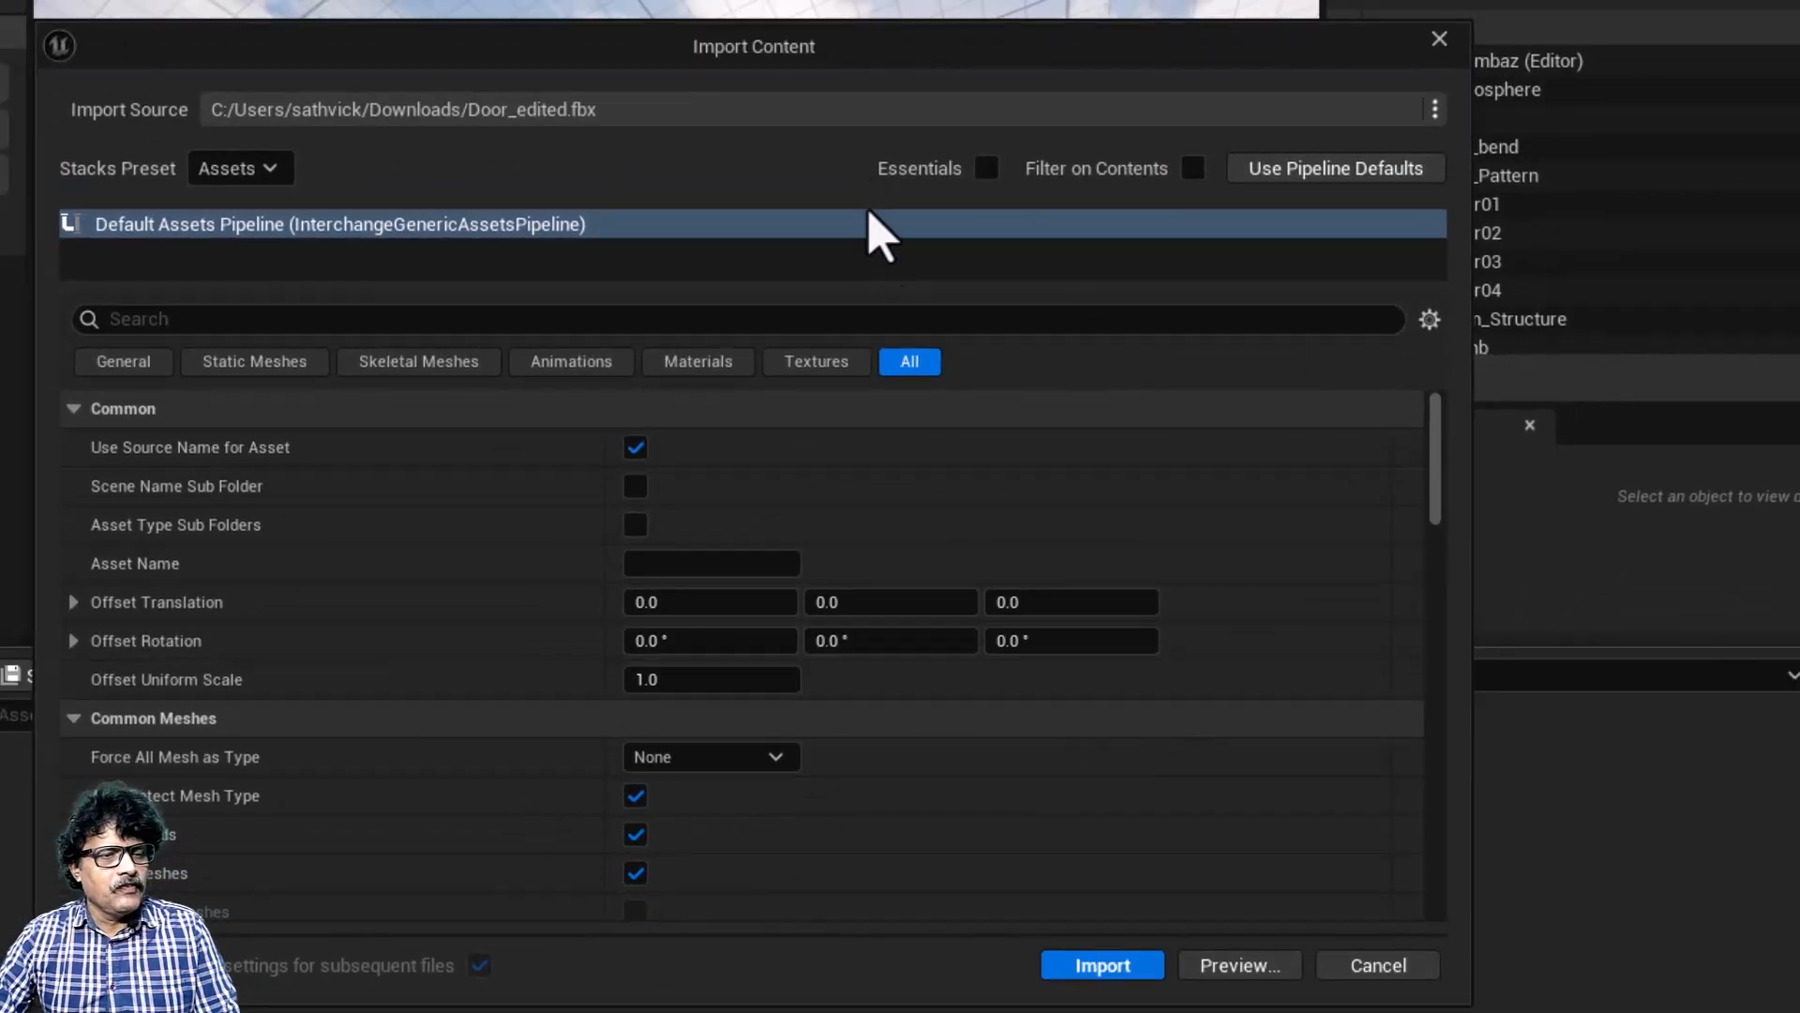
click(1106, 968)
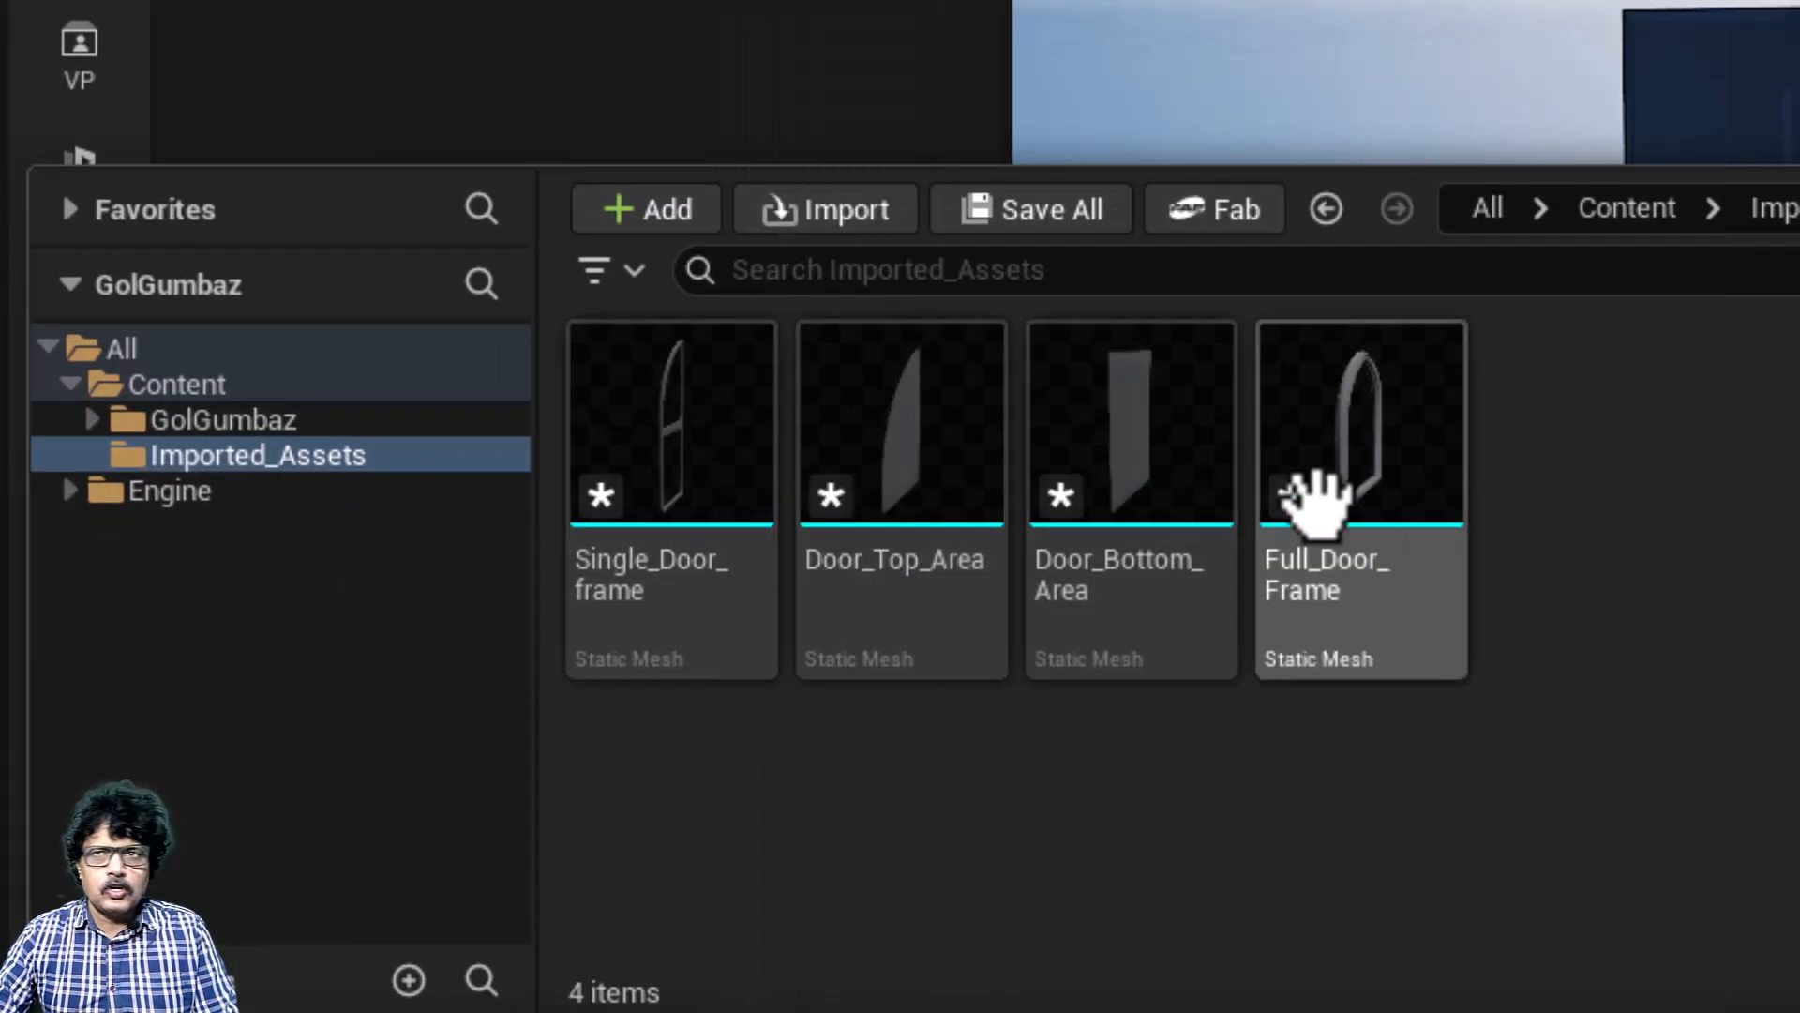
mouse_move(1323, 525)
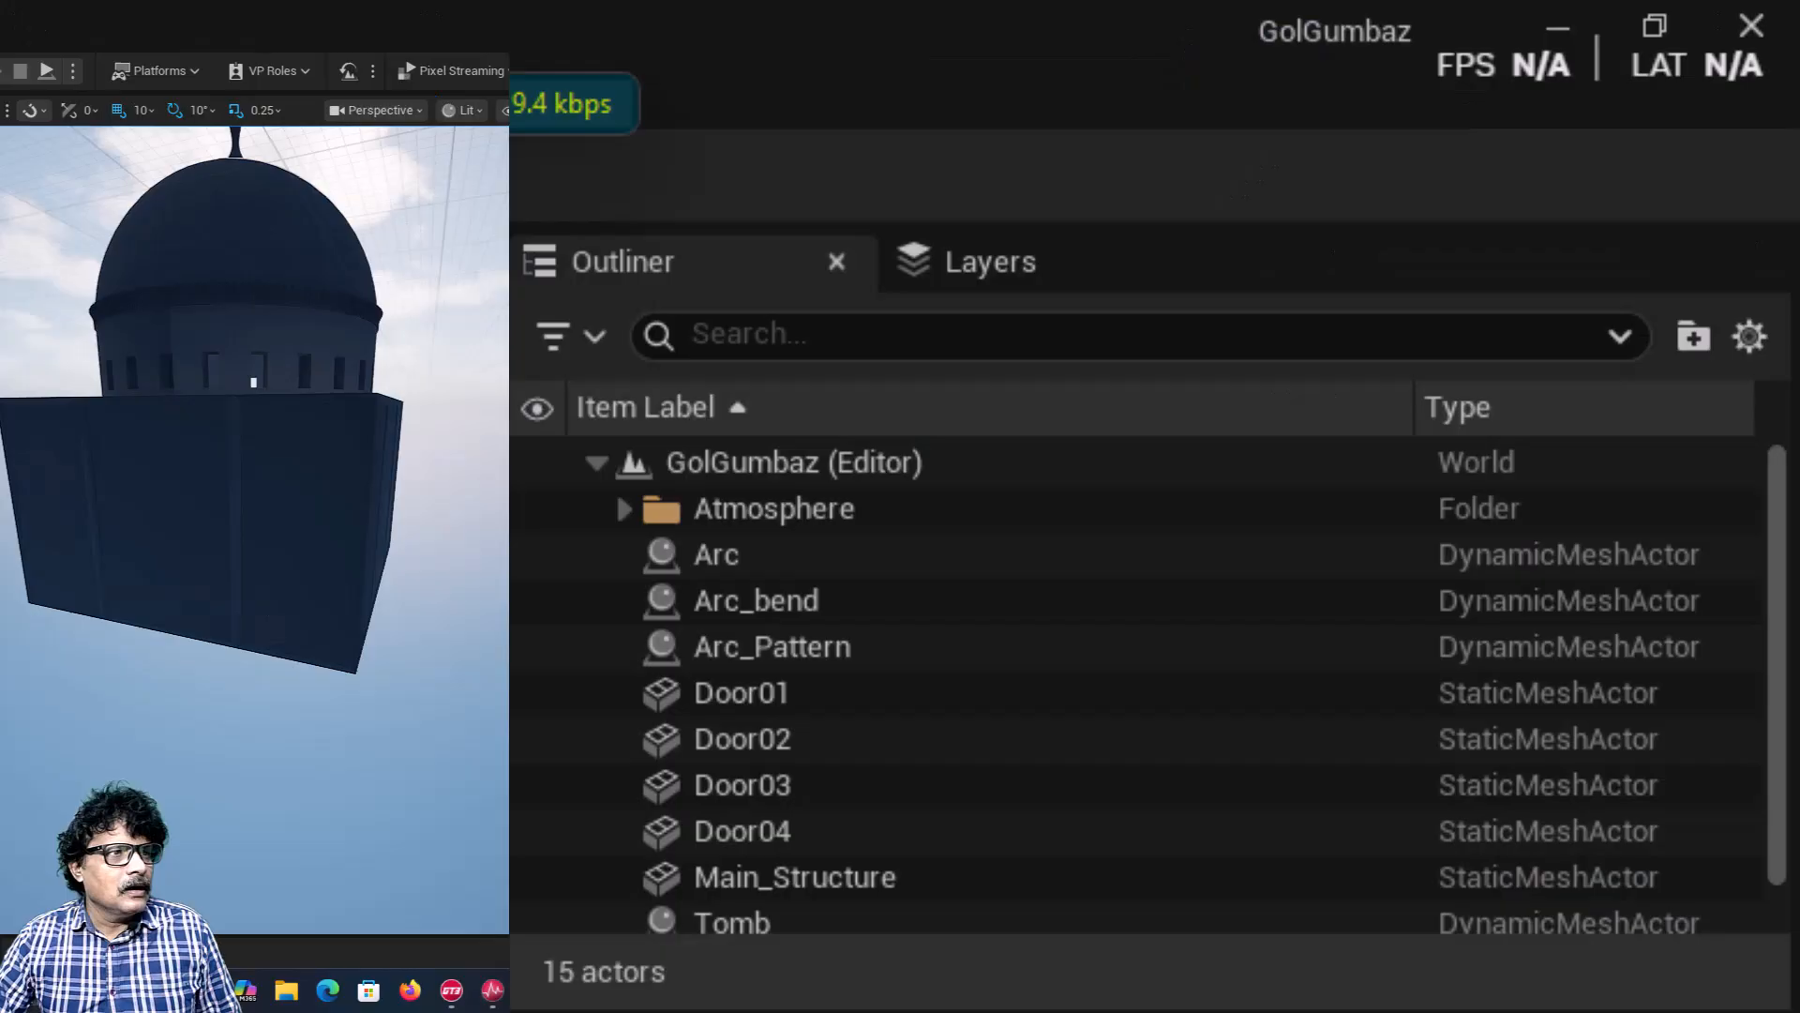
Step: Hide the Main_Structure actor and the four door actors, Door01 to Door04, in the level
click(350, 492)
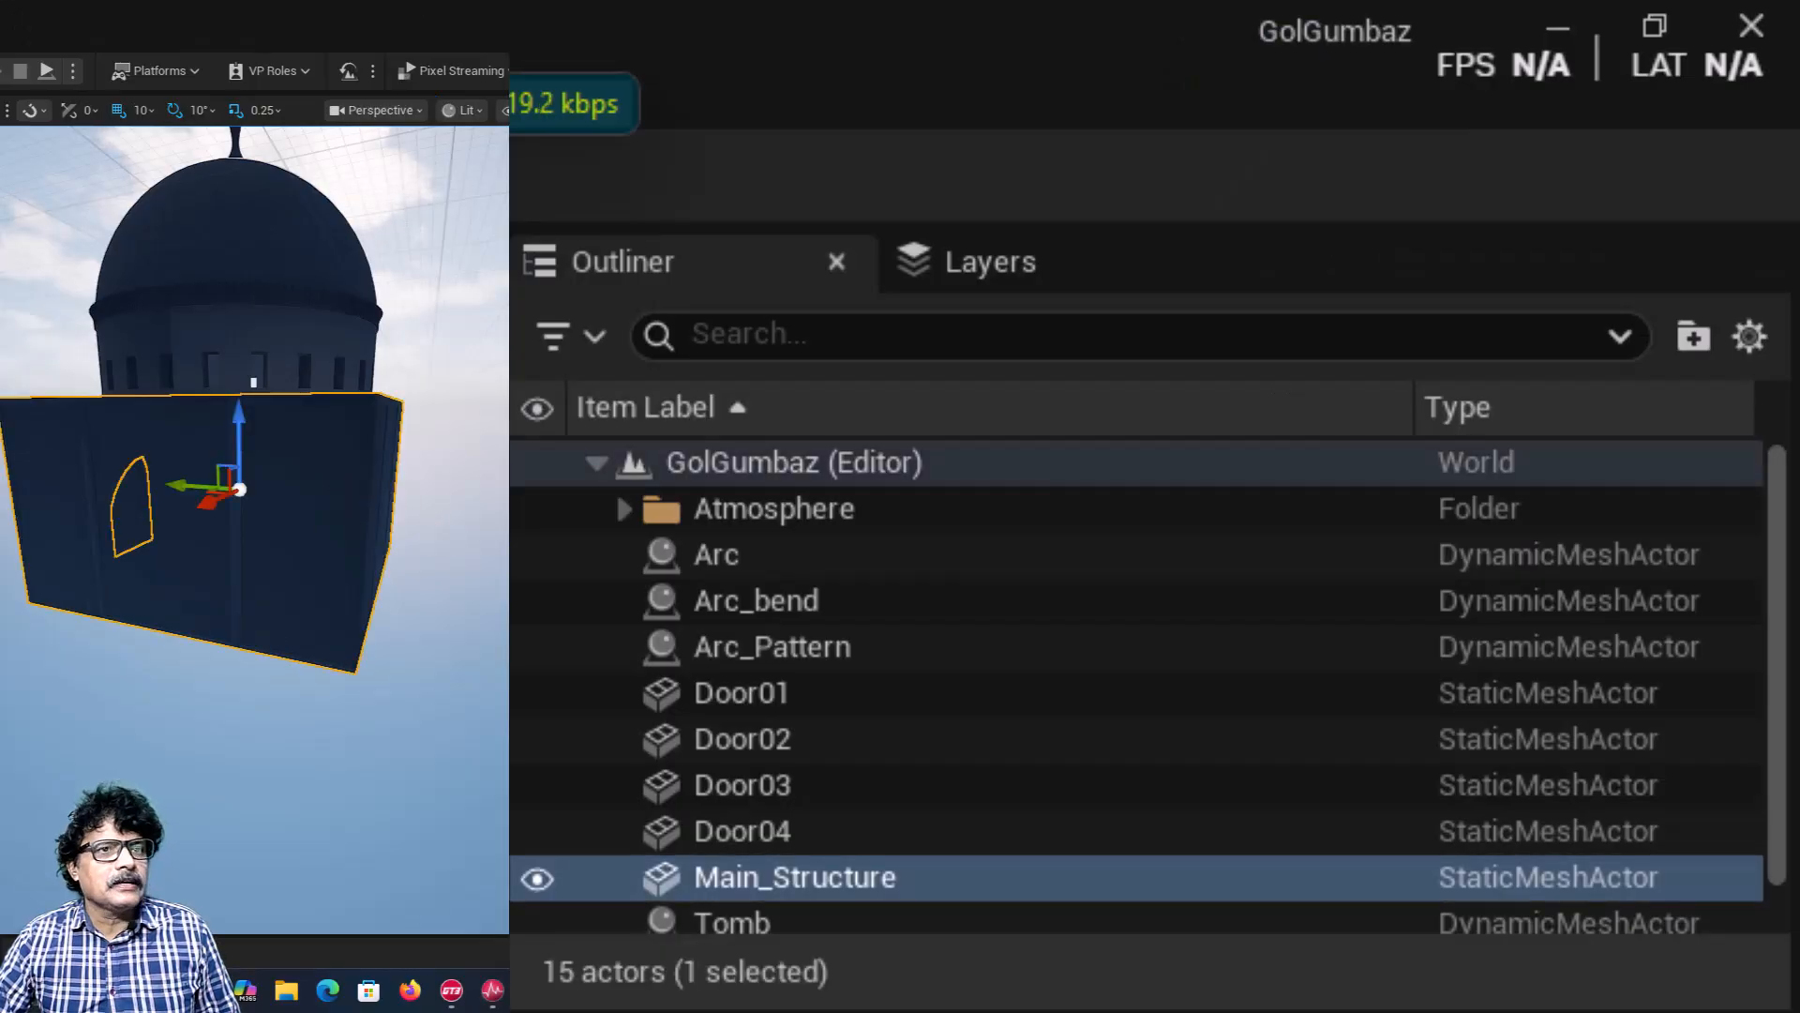
click(534, 882)
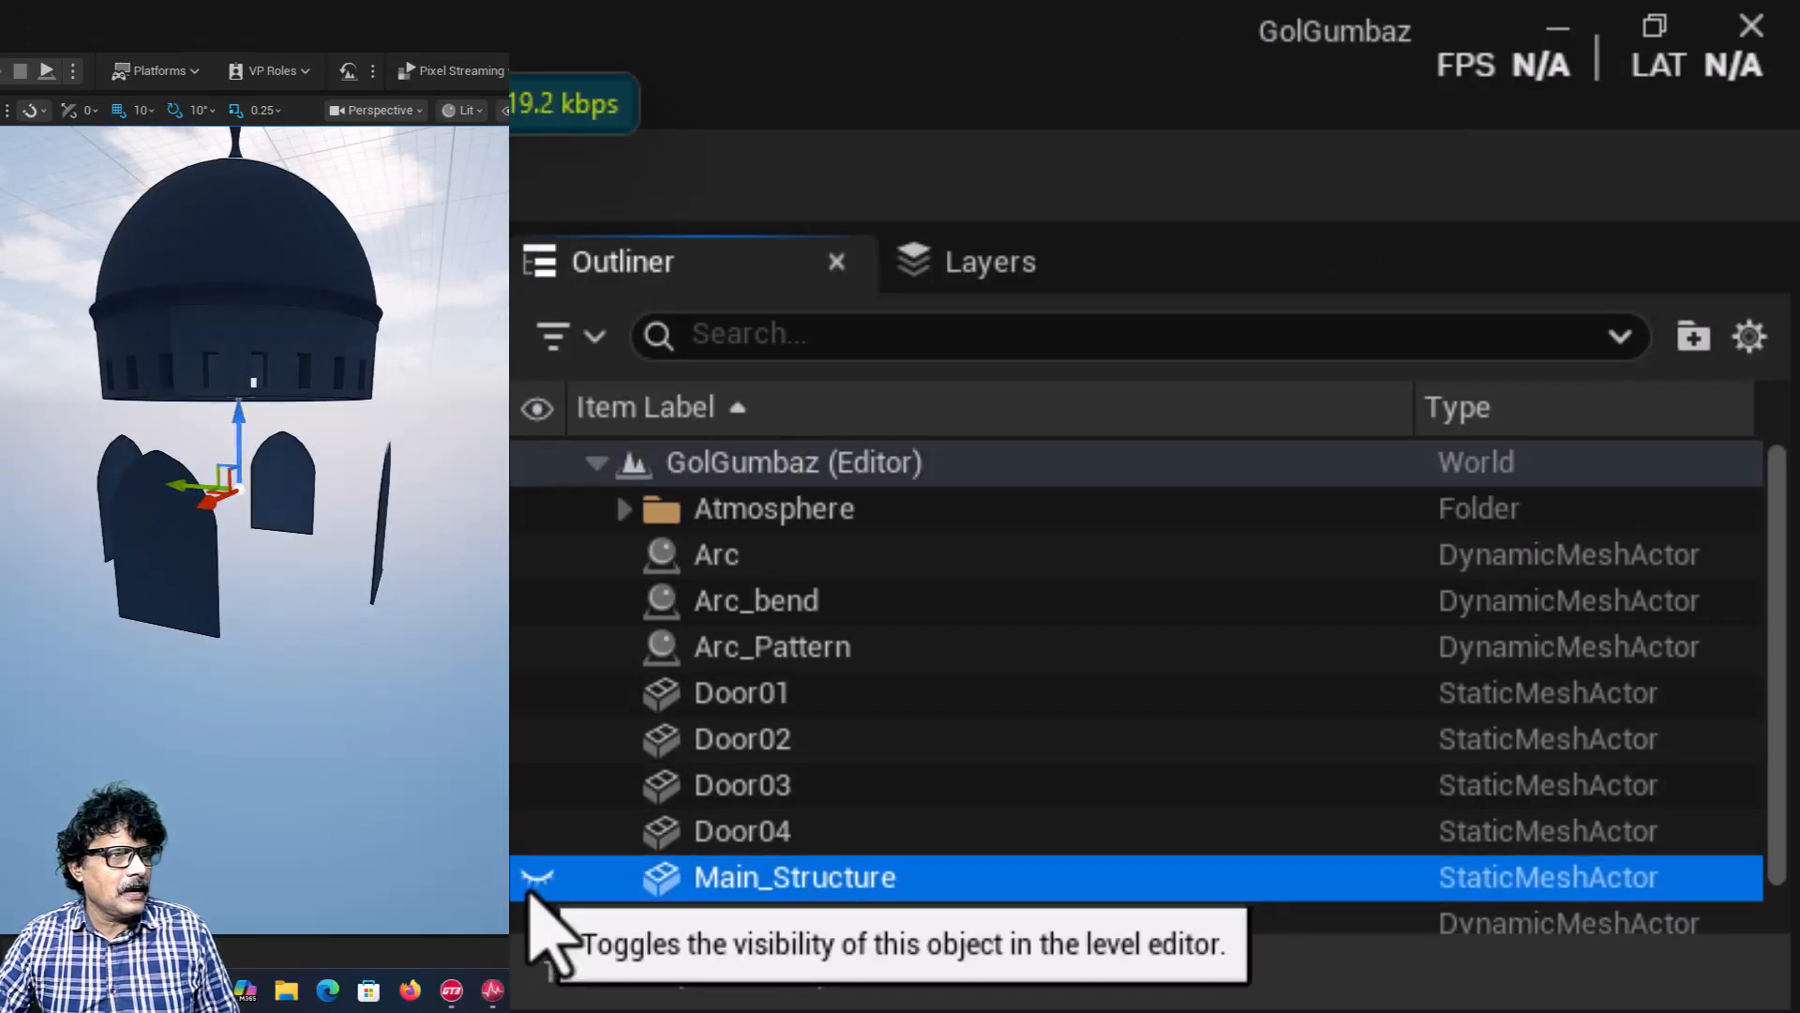
click(779, 692)
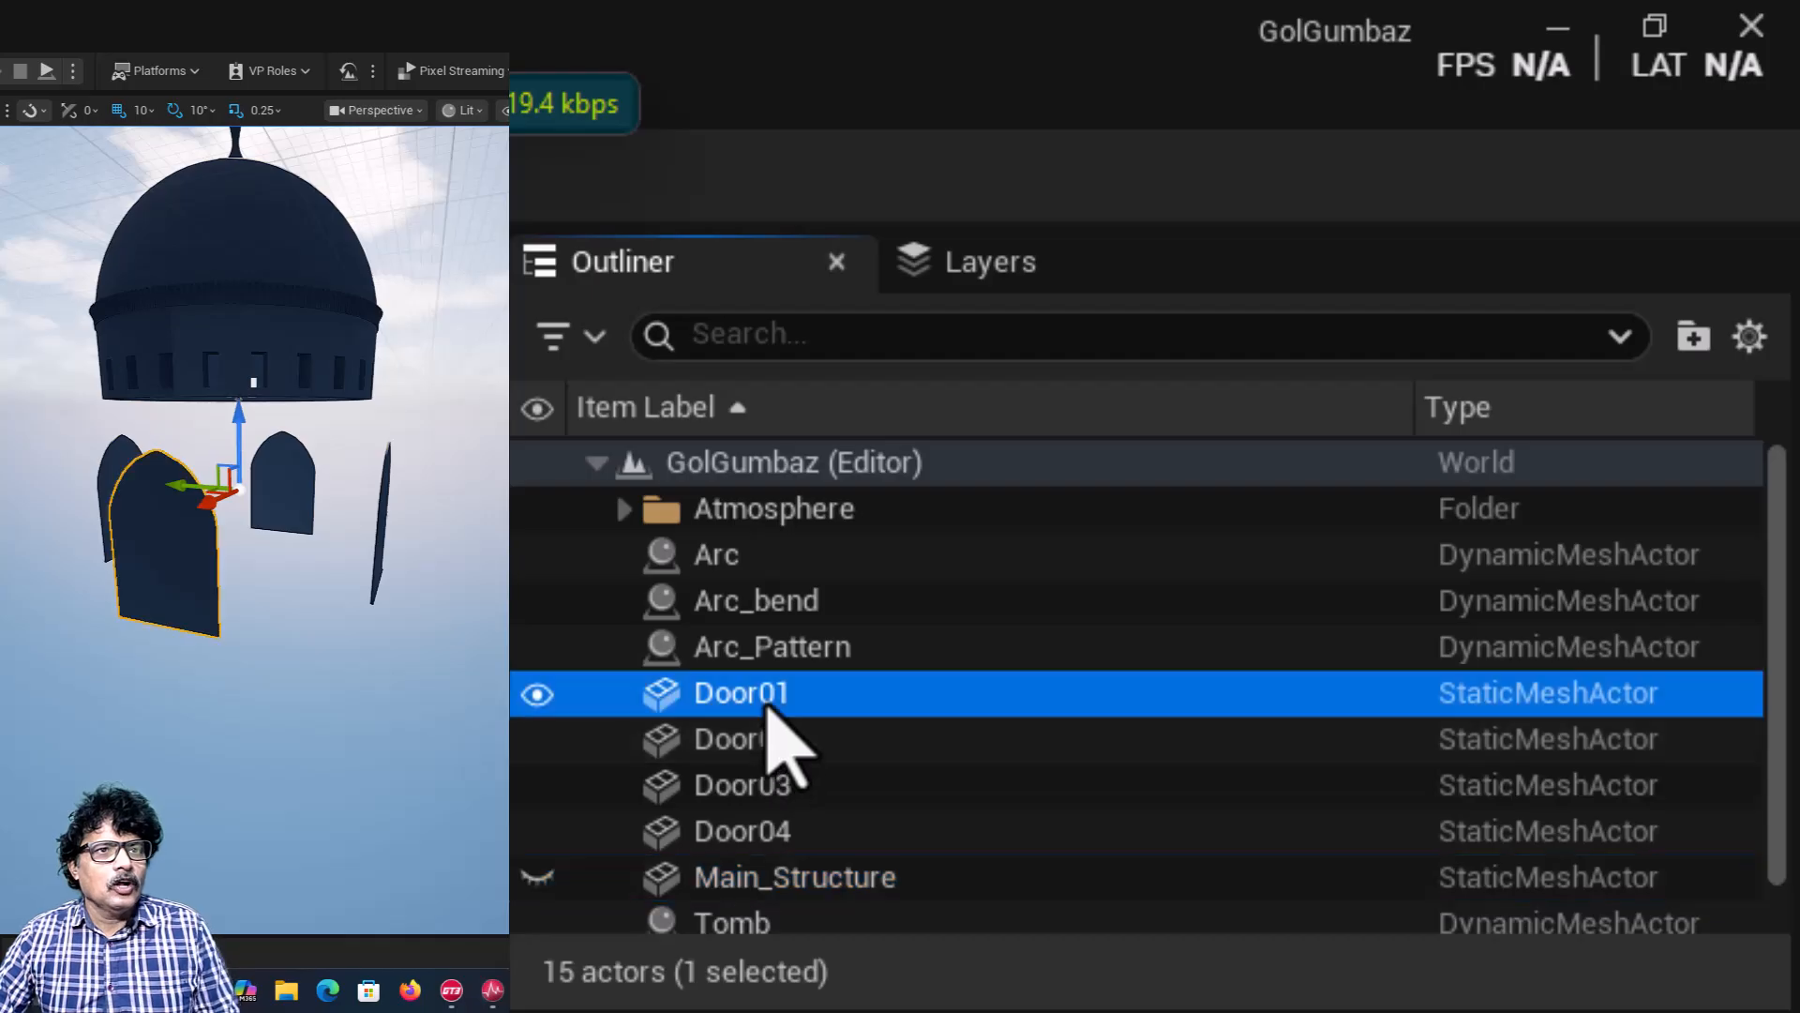
shift+click(765, 838)
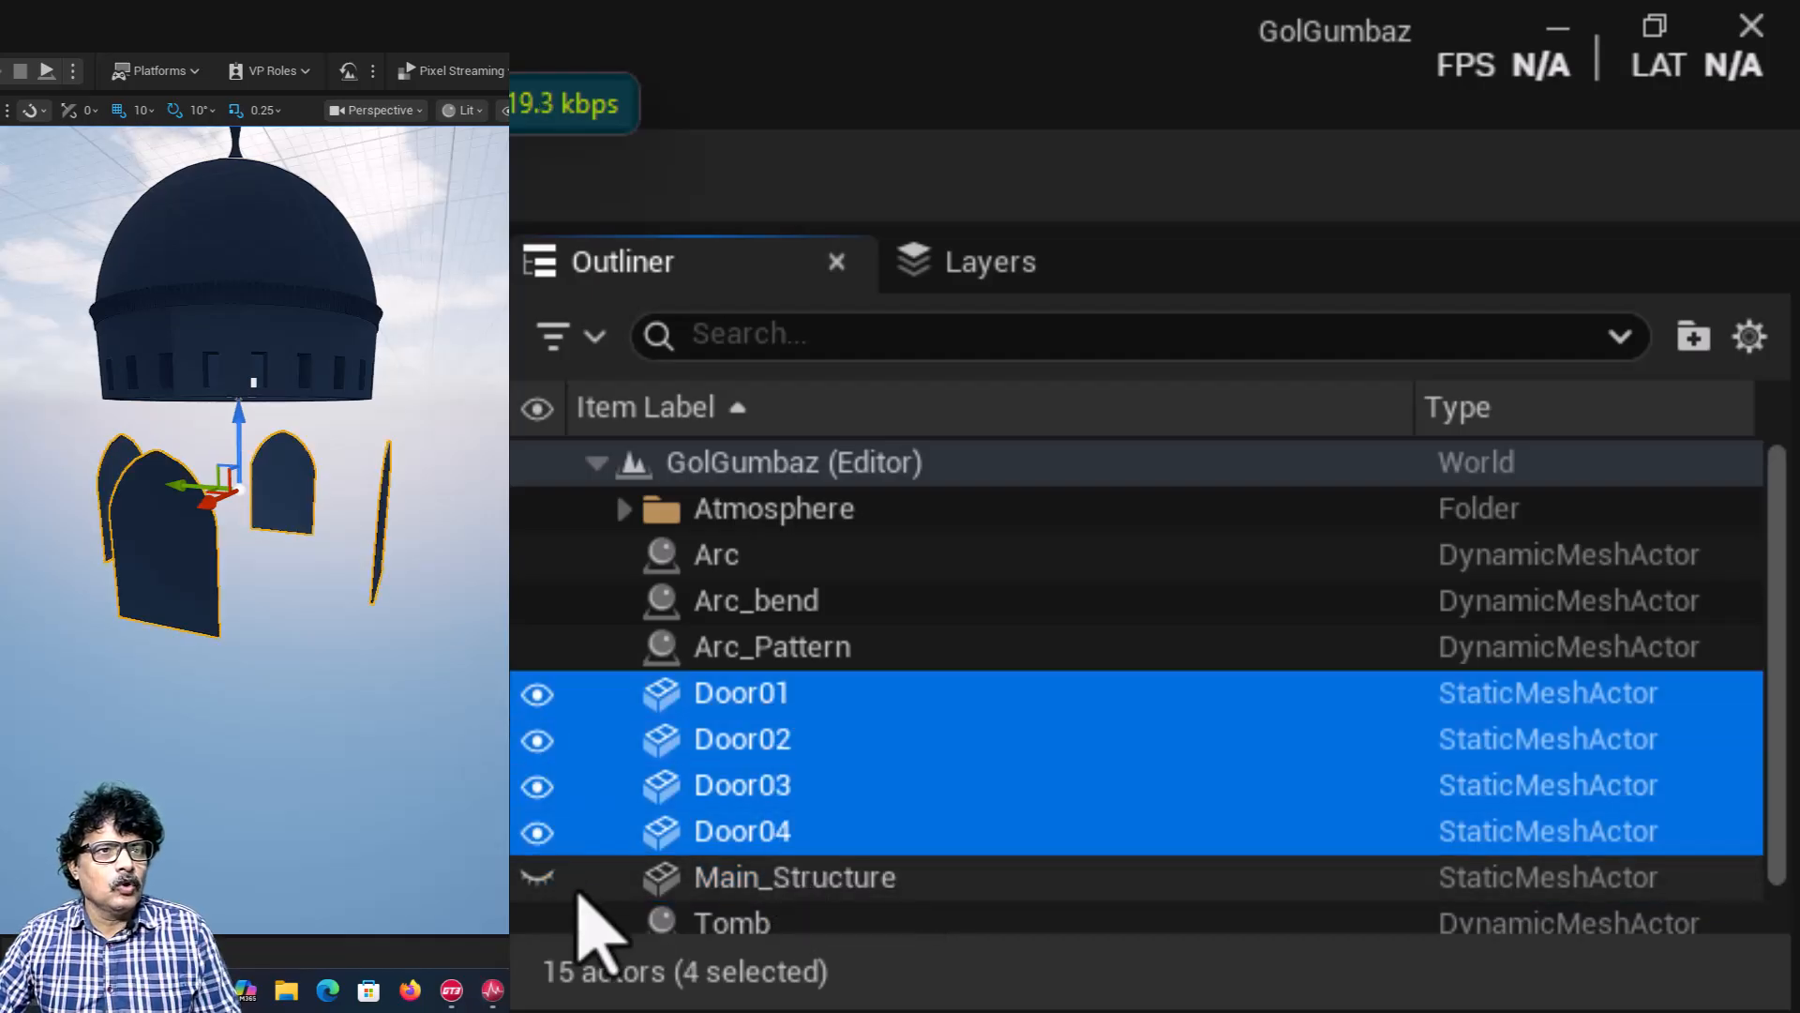
click(539, 835)
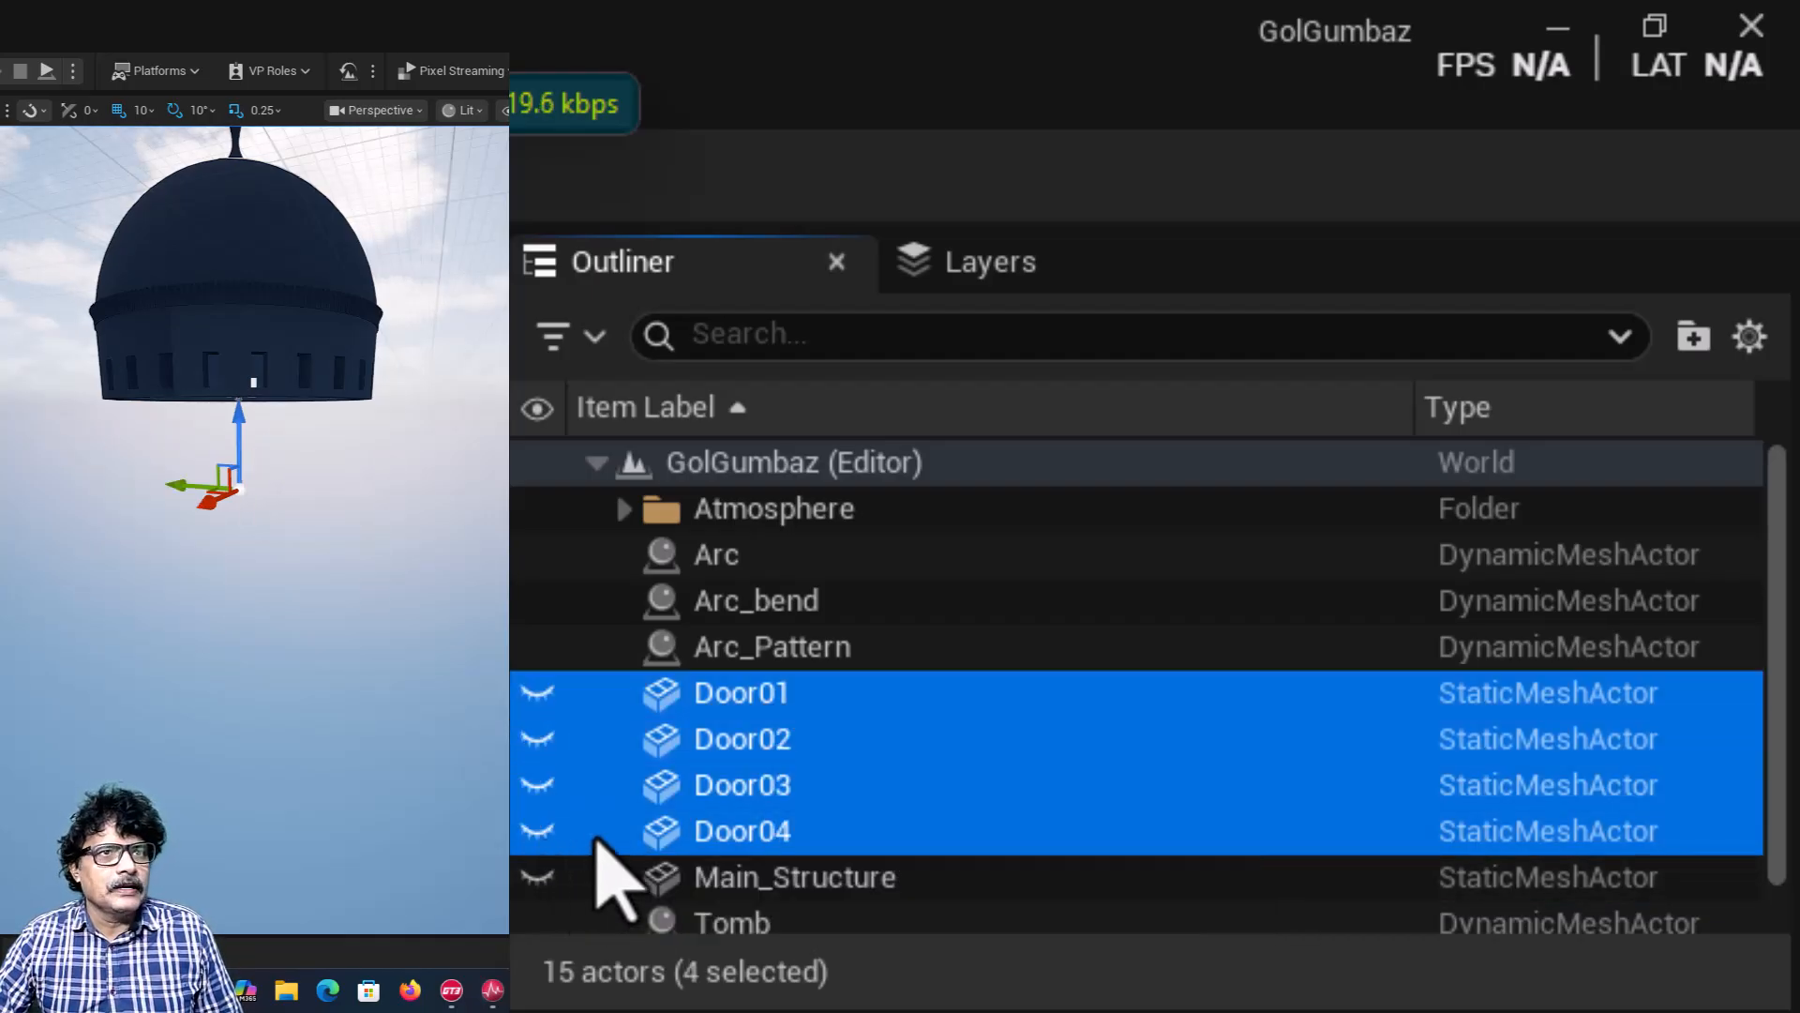
Step: Hide the Tomb, Top_Tomb, Arc, Arc_bend and Arc_Pattern actors
scroll(767, 745, down, 1)
click(807, 867)
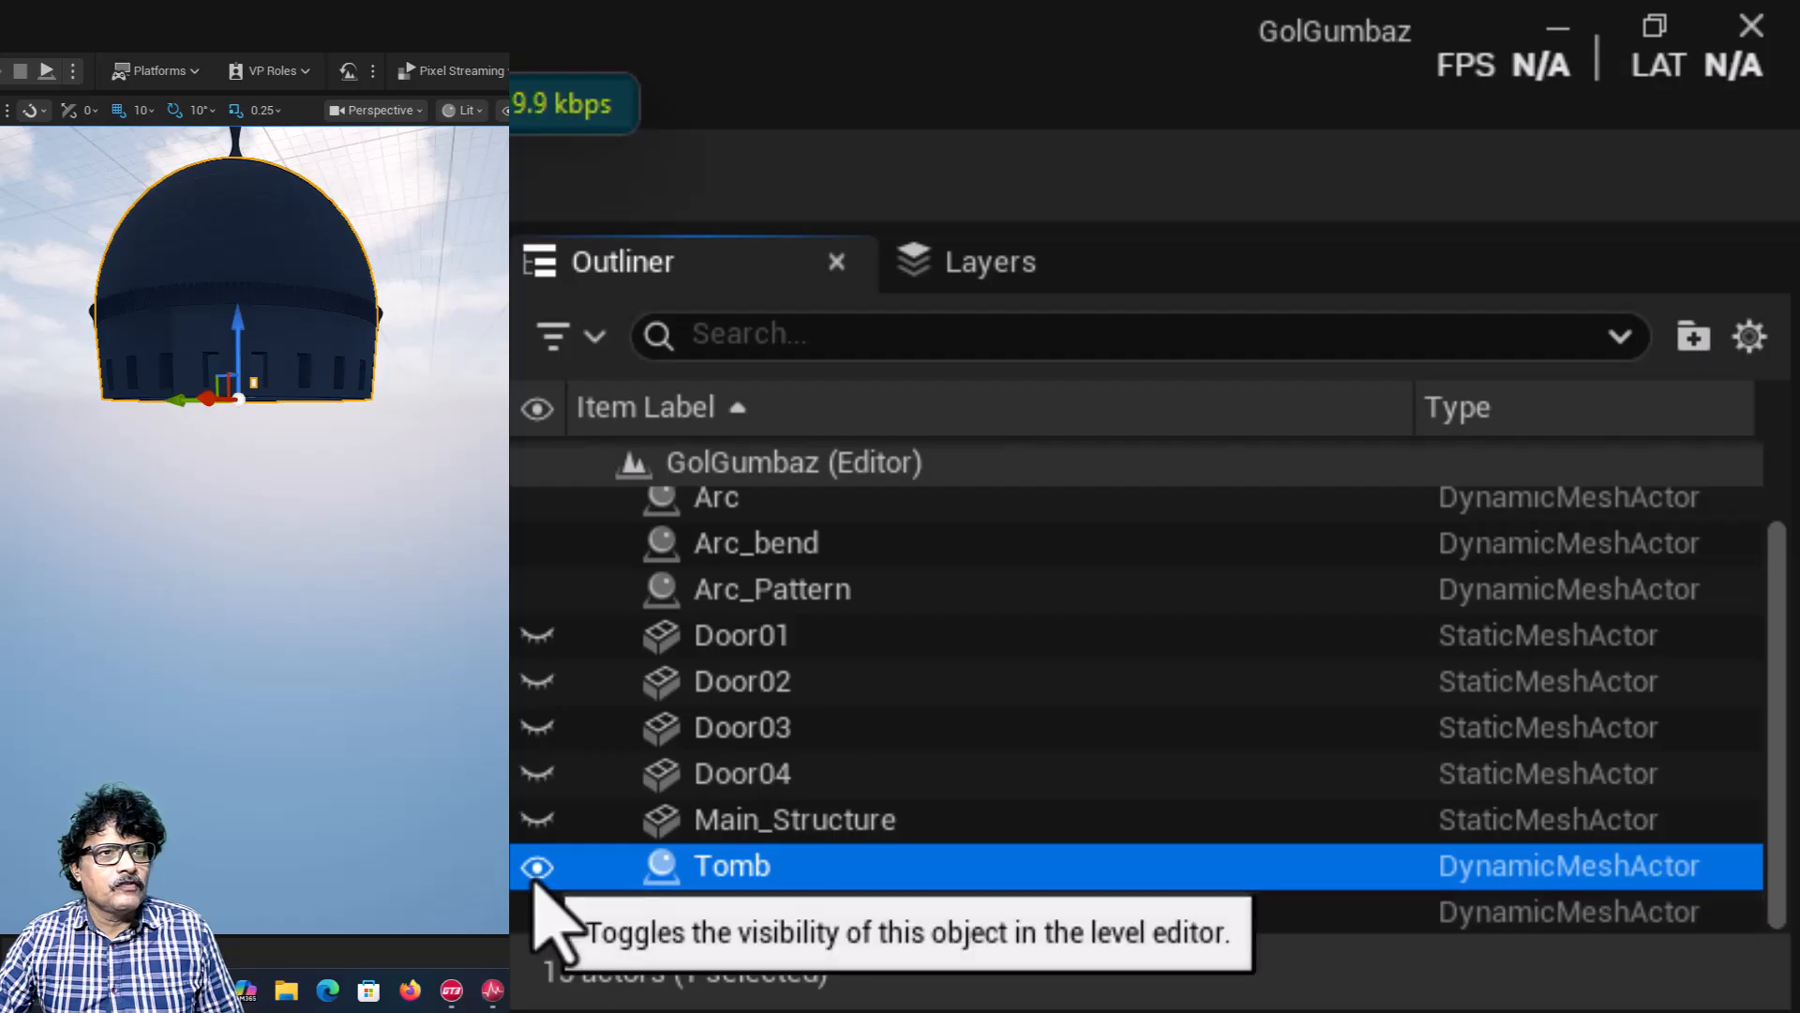
click(537, 864)
click(537, 911)
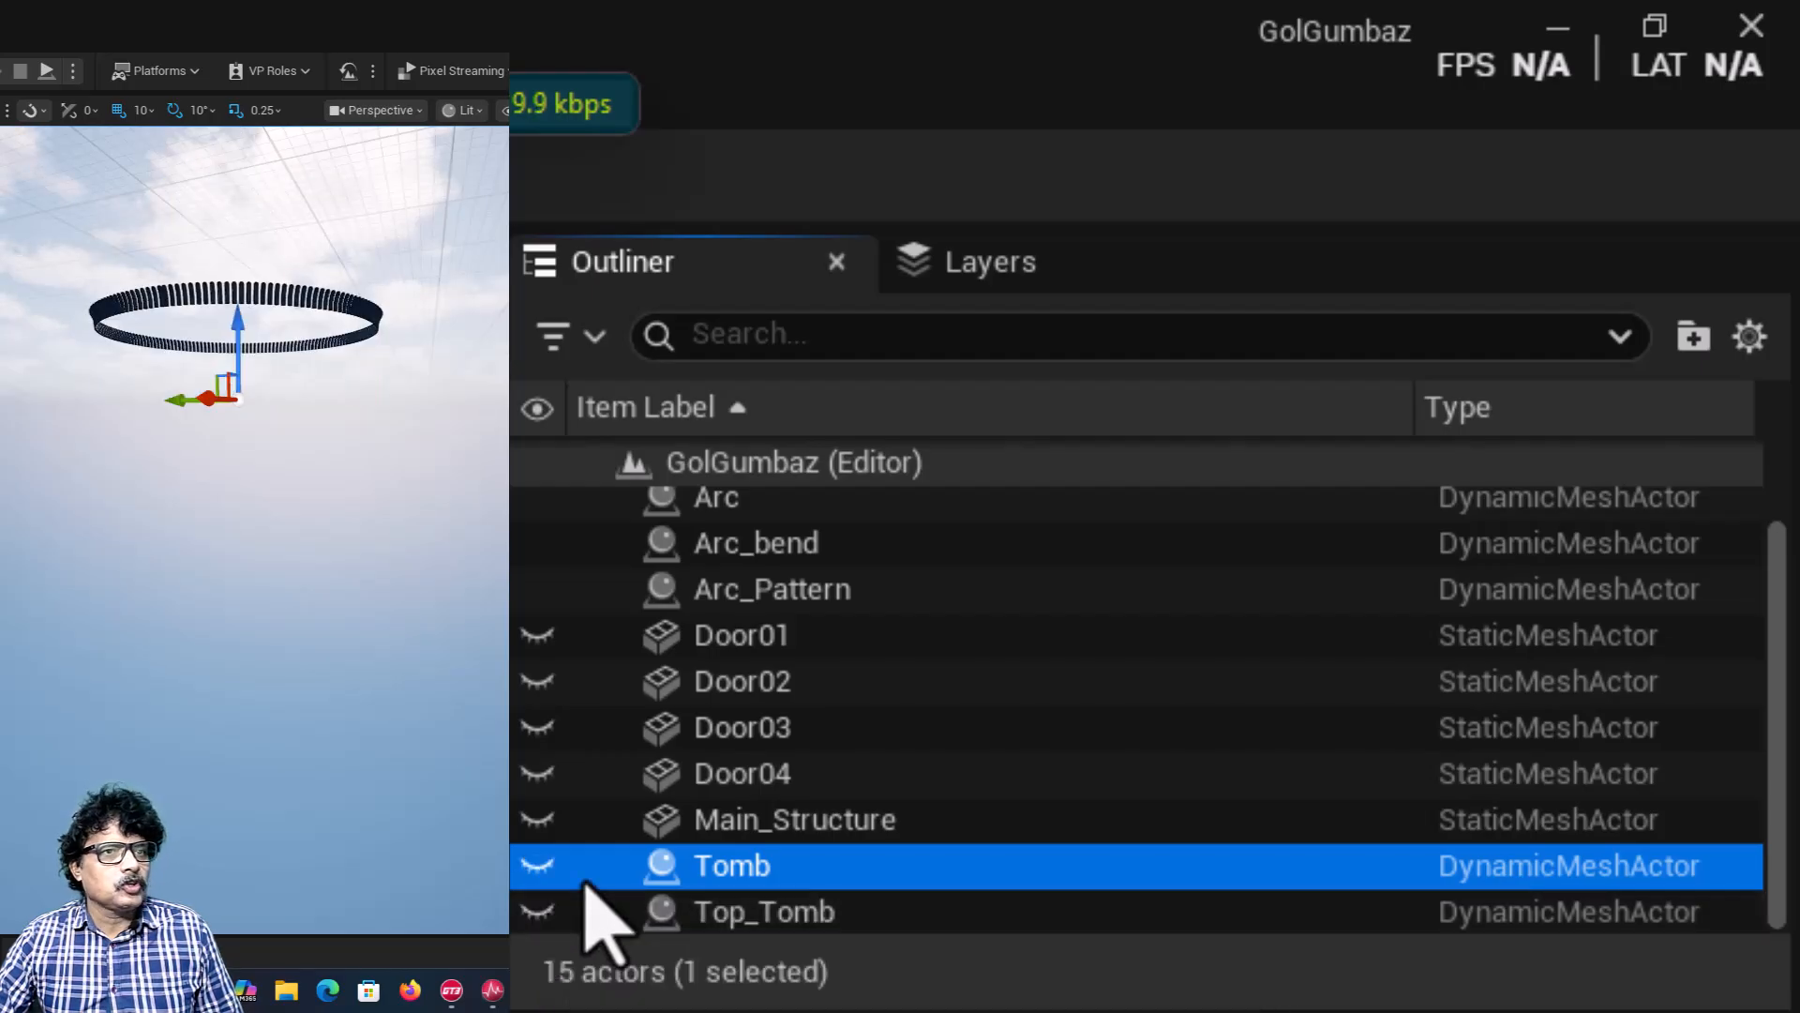
scroll(605, 778, up, 1)
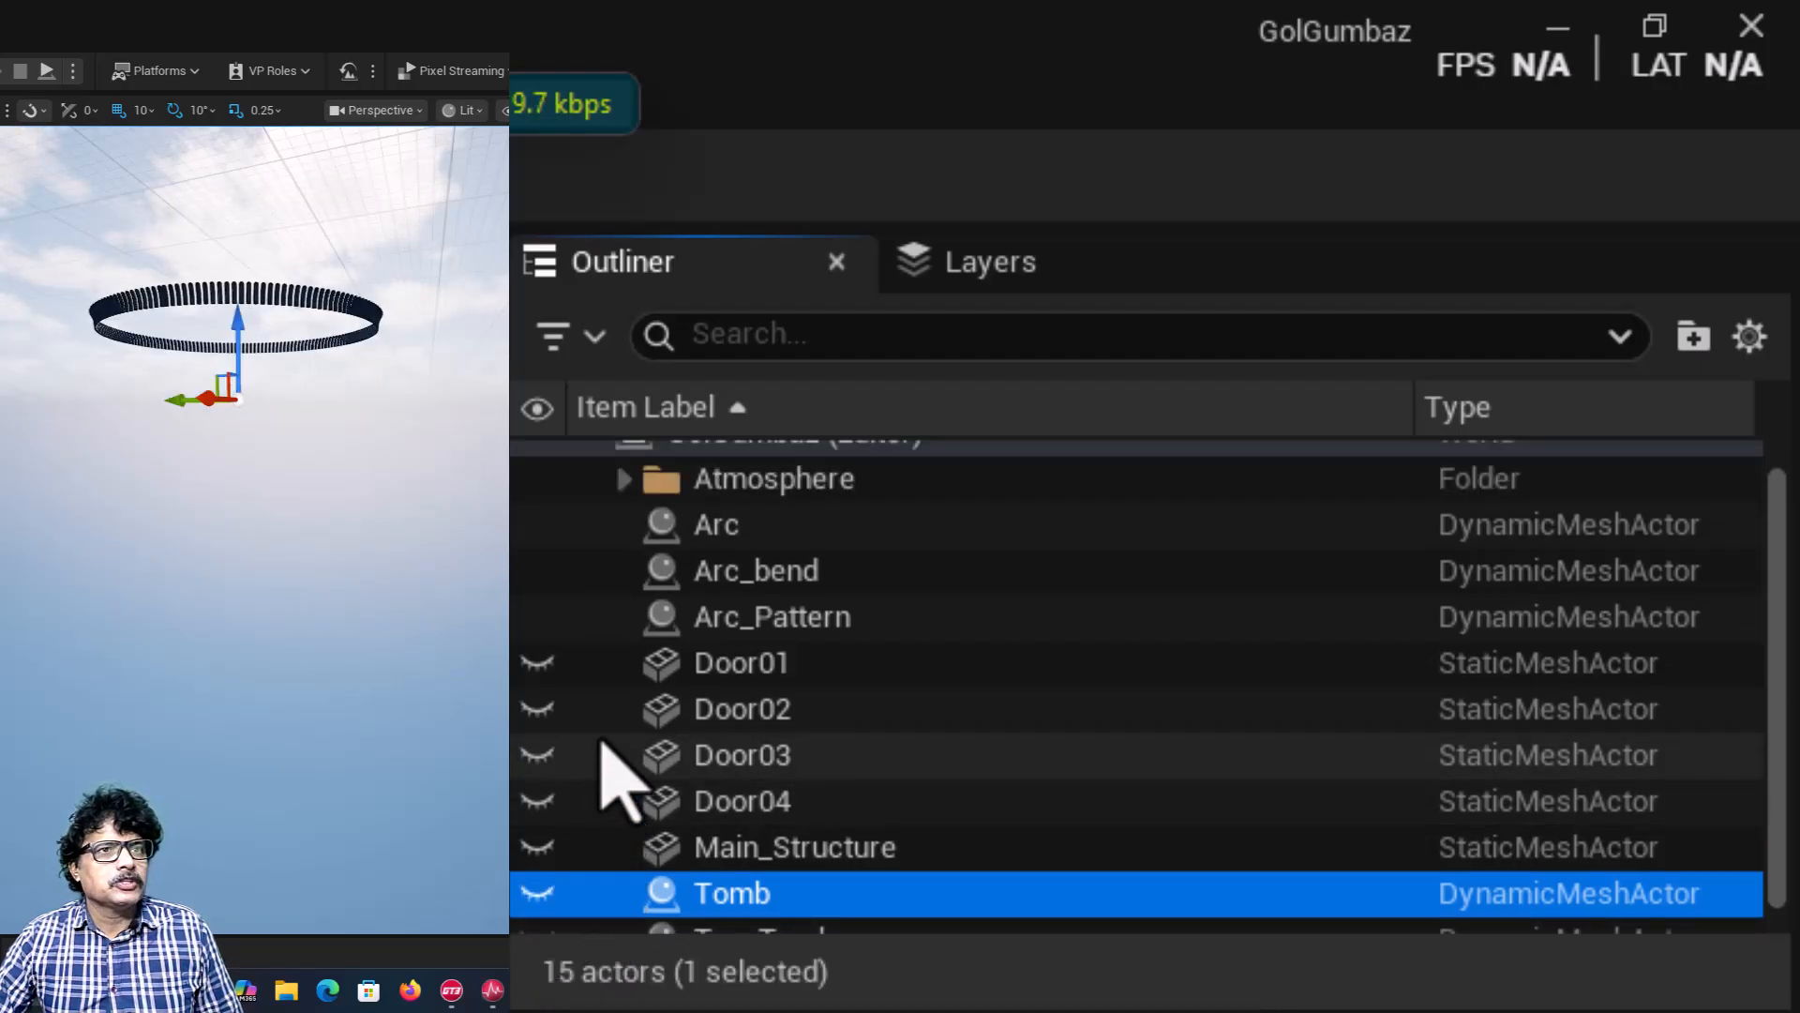
click(533, 534)
click(538, 570)
click(538, 616)
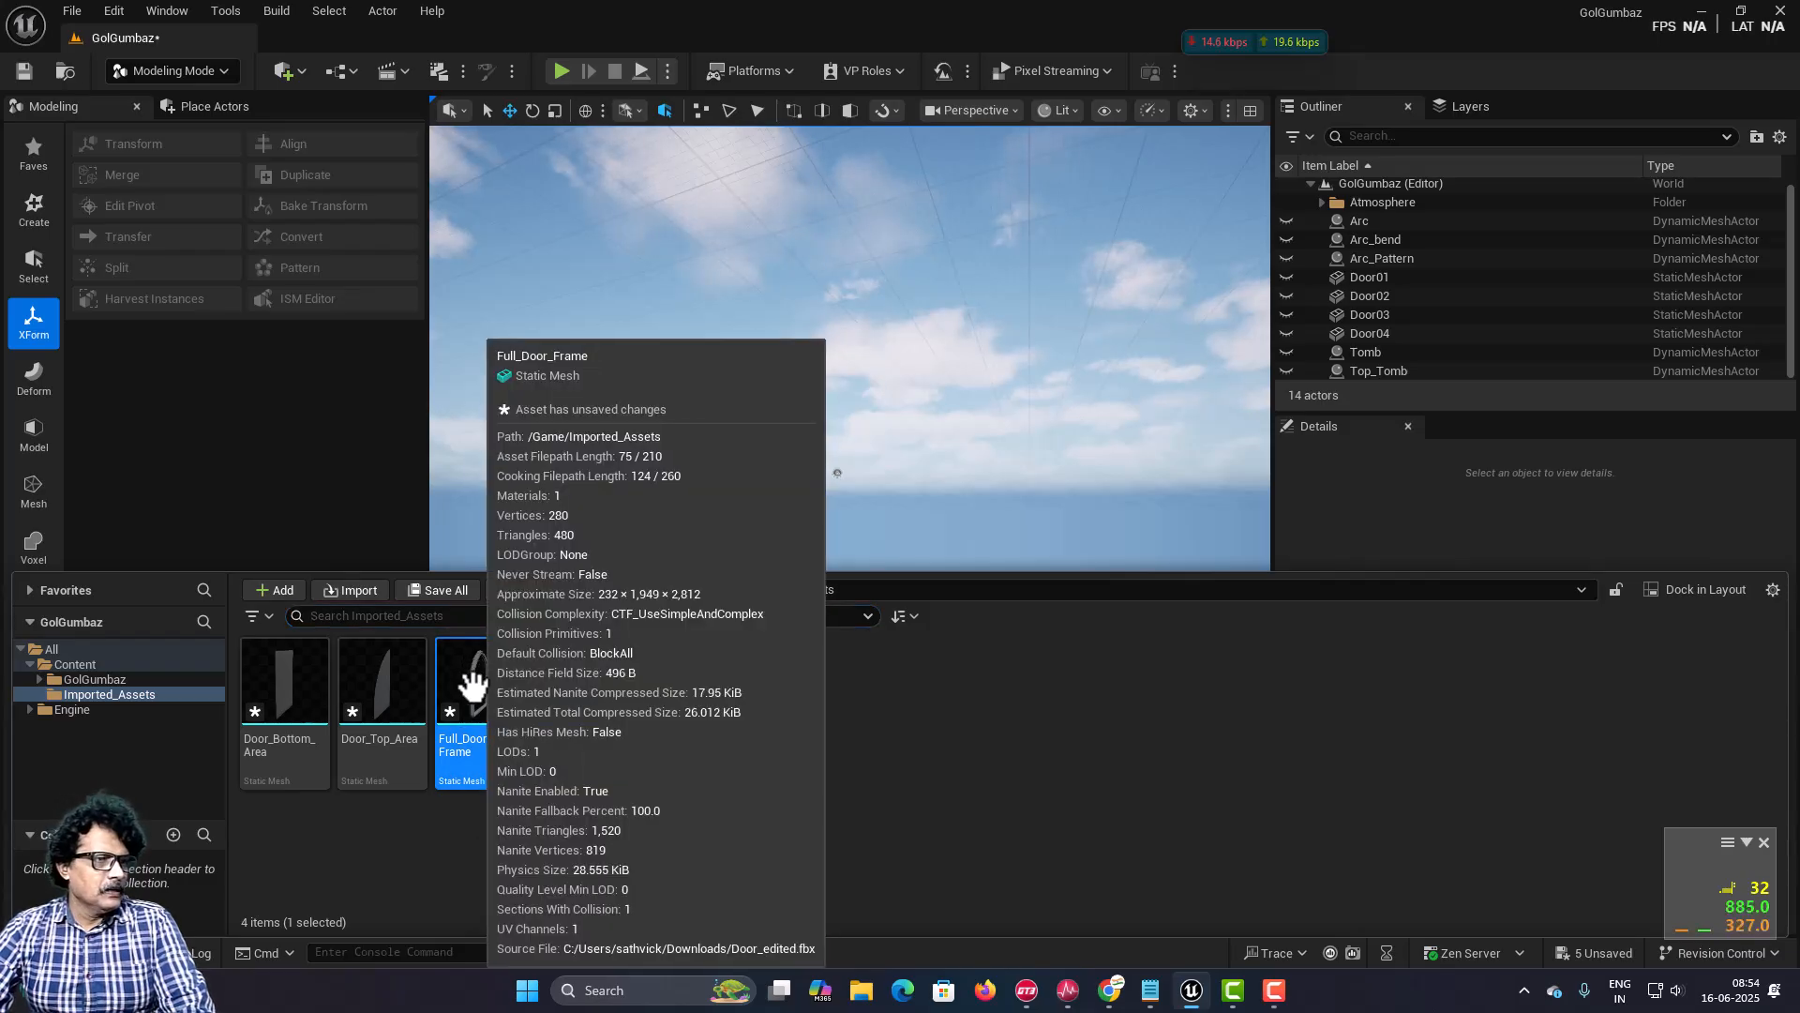
Step: Place the Full_Door_Frame mesh in the level and bring up the XForm tools of Modeling Mode
drag(472, 687, 814, 414)
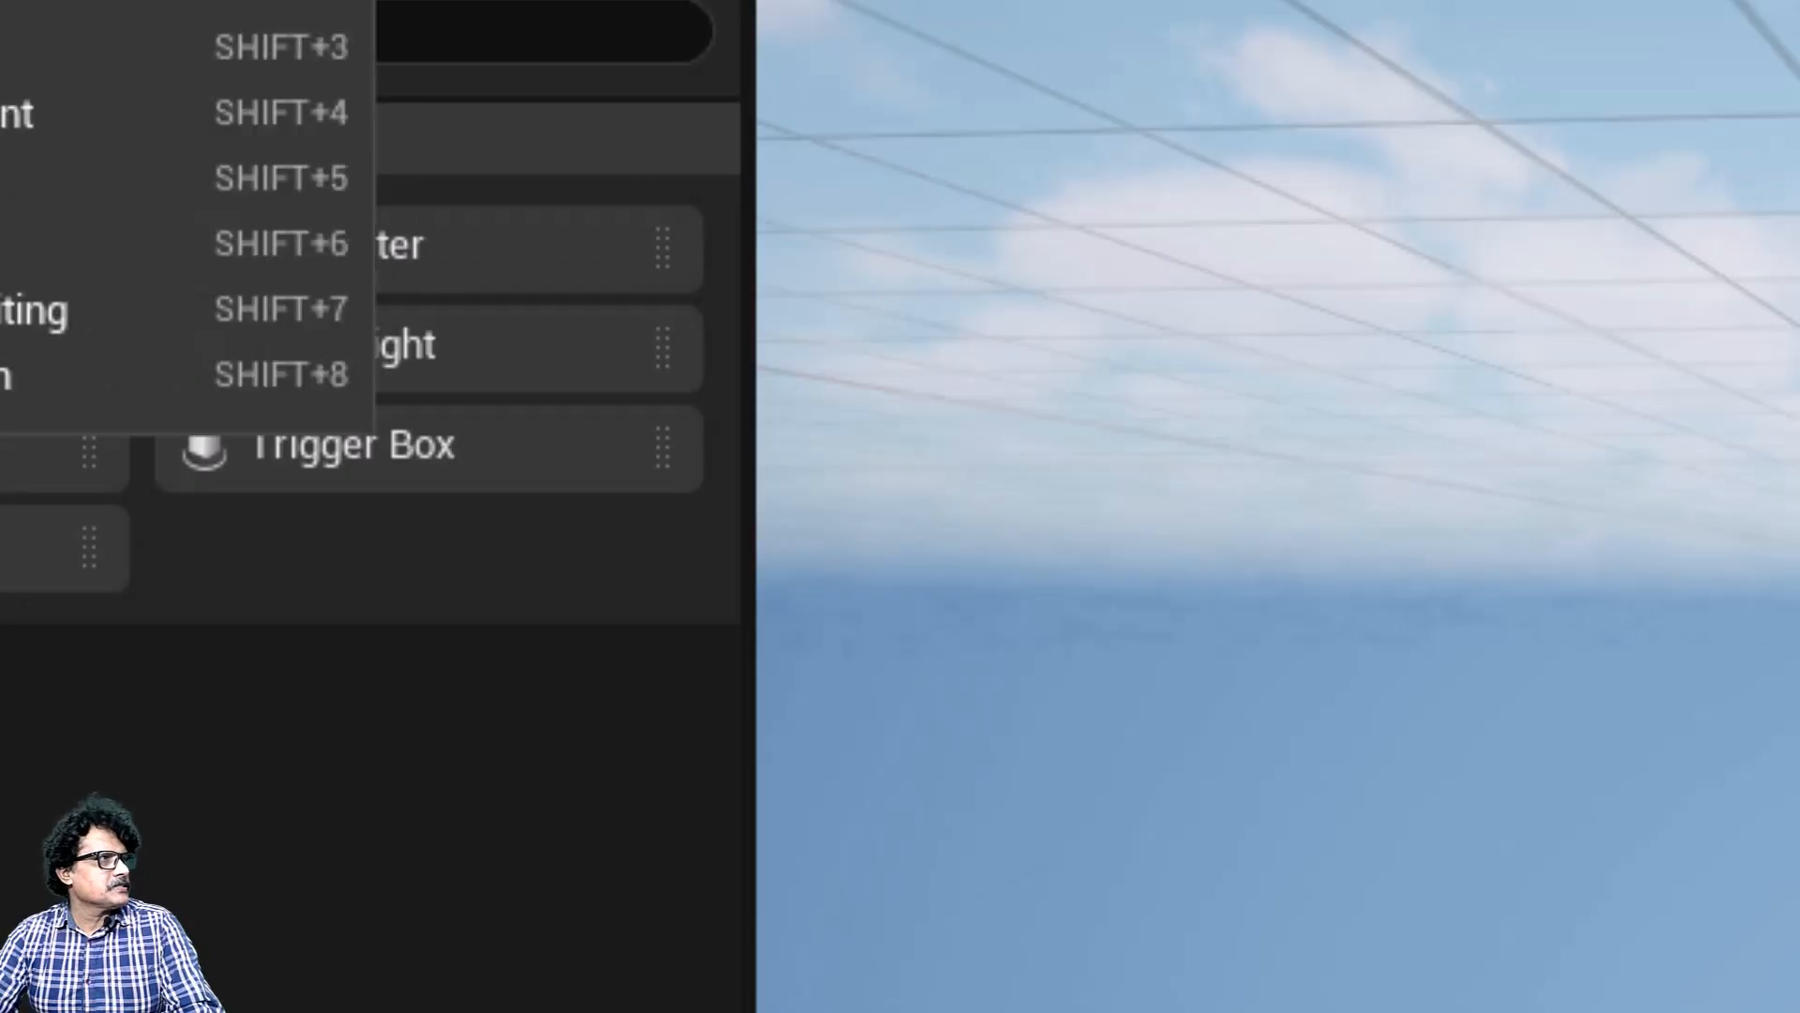
click(56, 178)
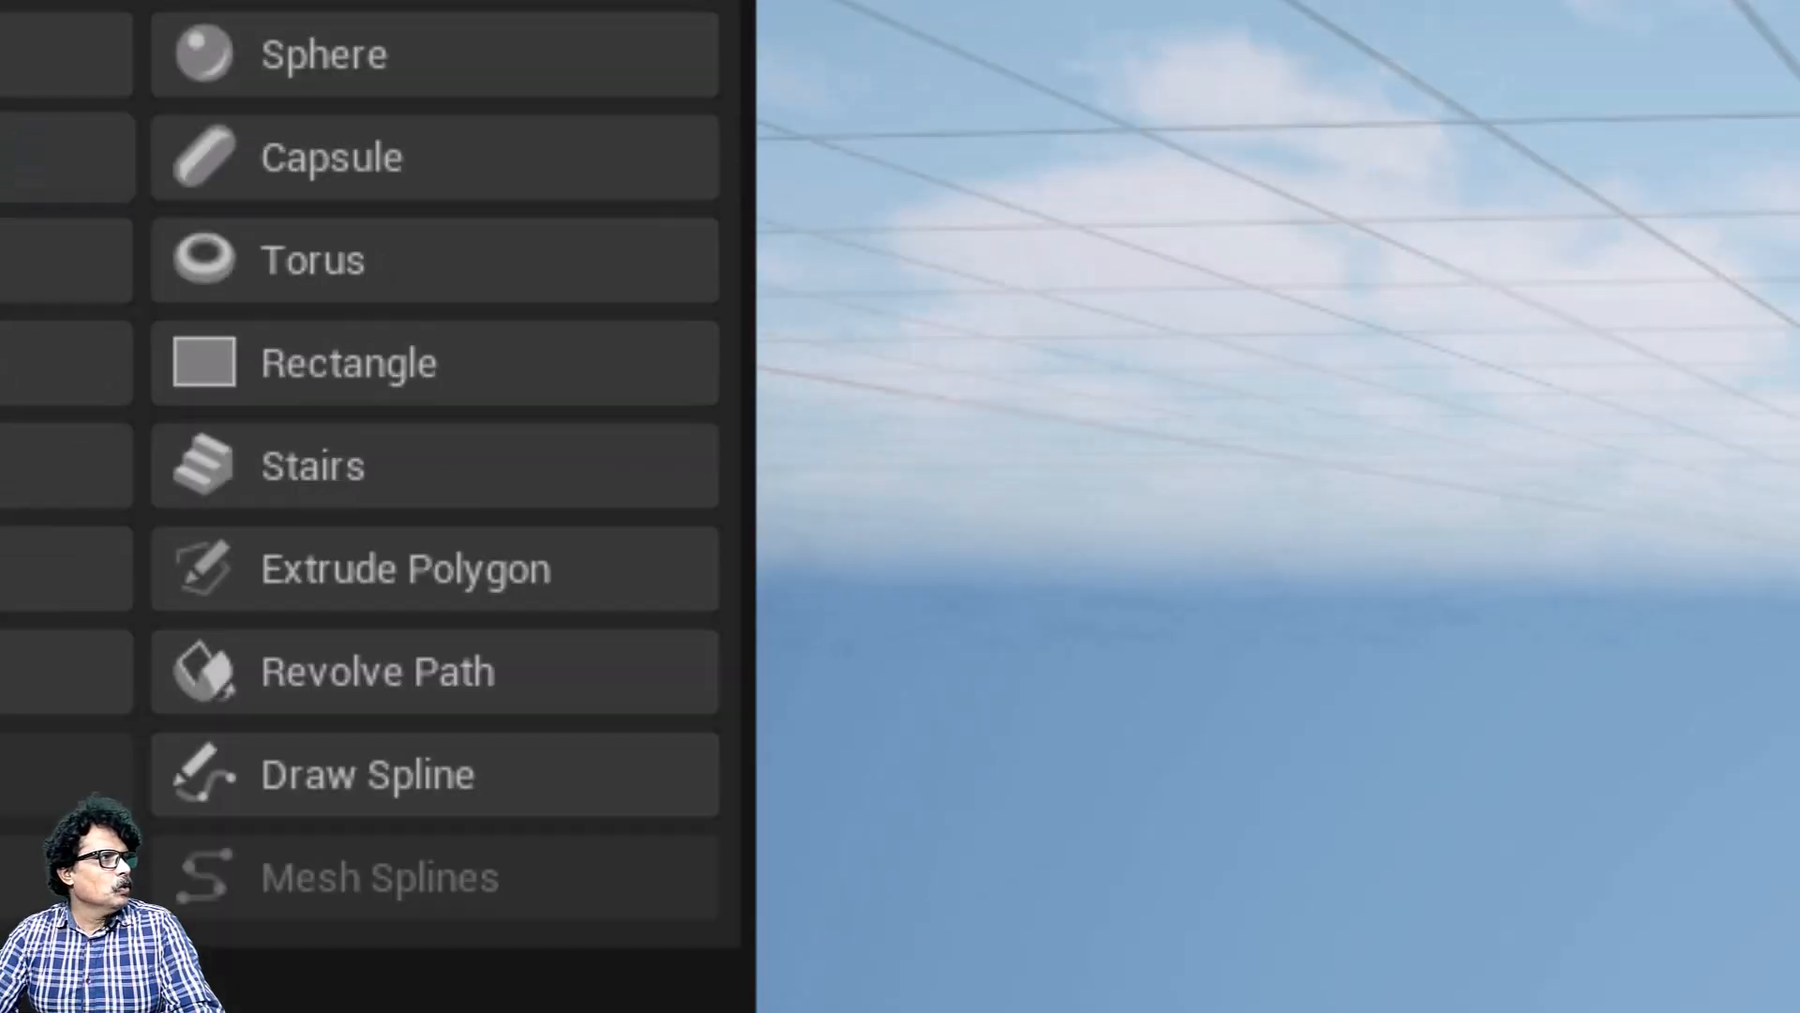
click(74, 722)
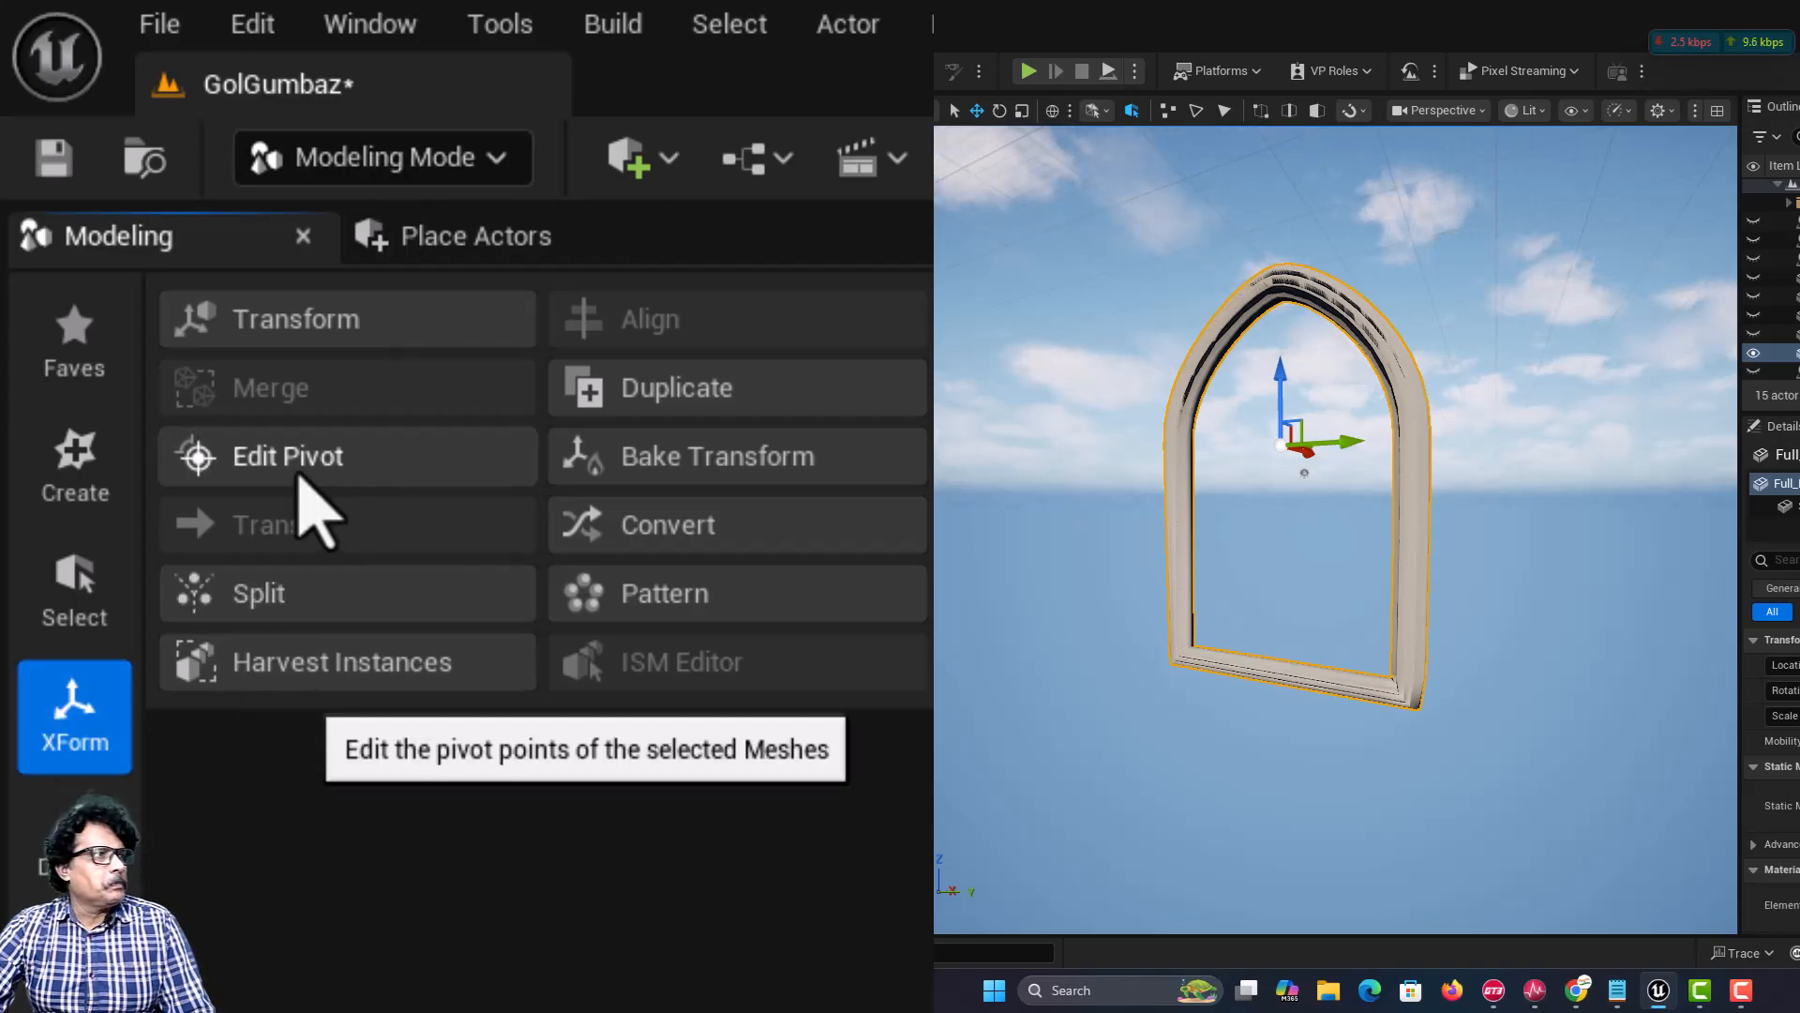
Step: Move the Full_Door_Frame pivot to the Top box position with Edit Pivot, and reset the actor's location to the origin
click(314, 506)
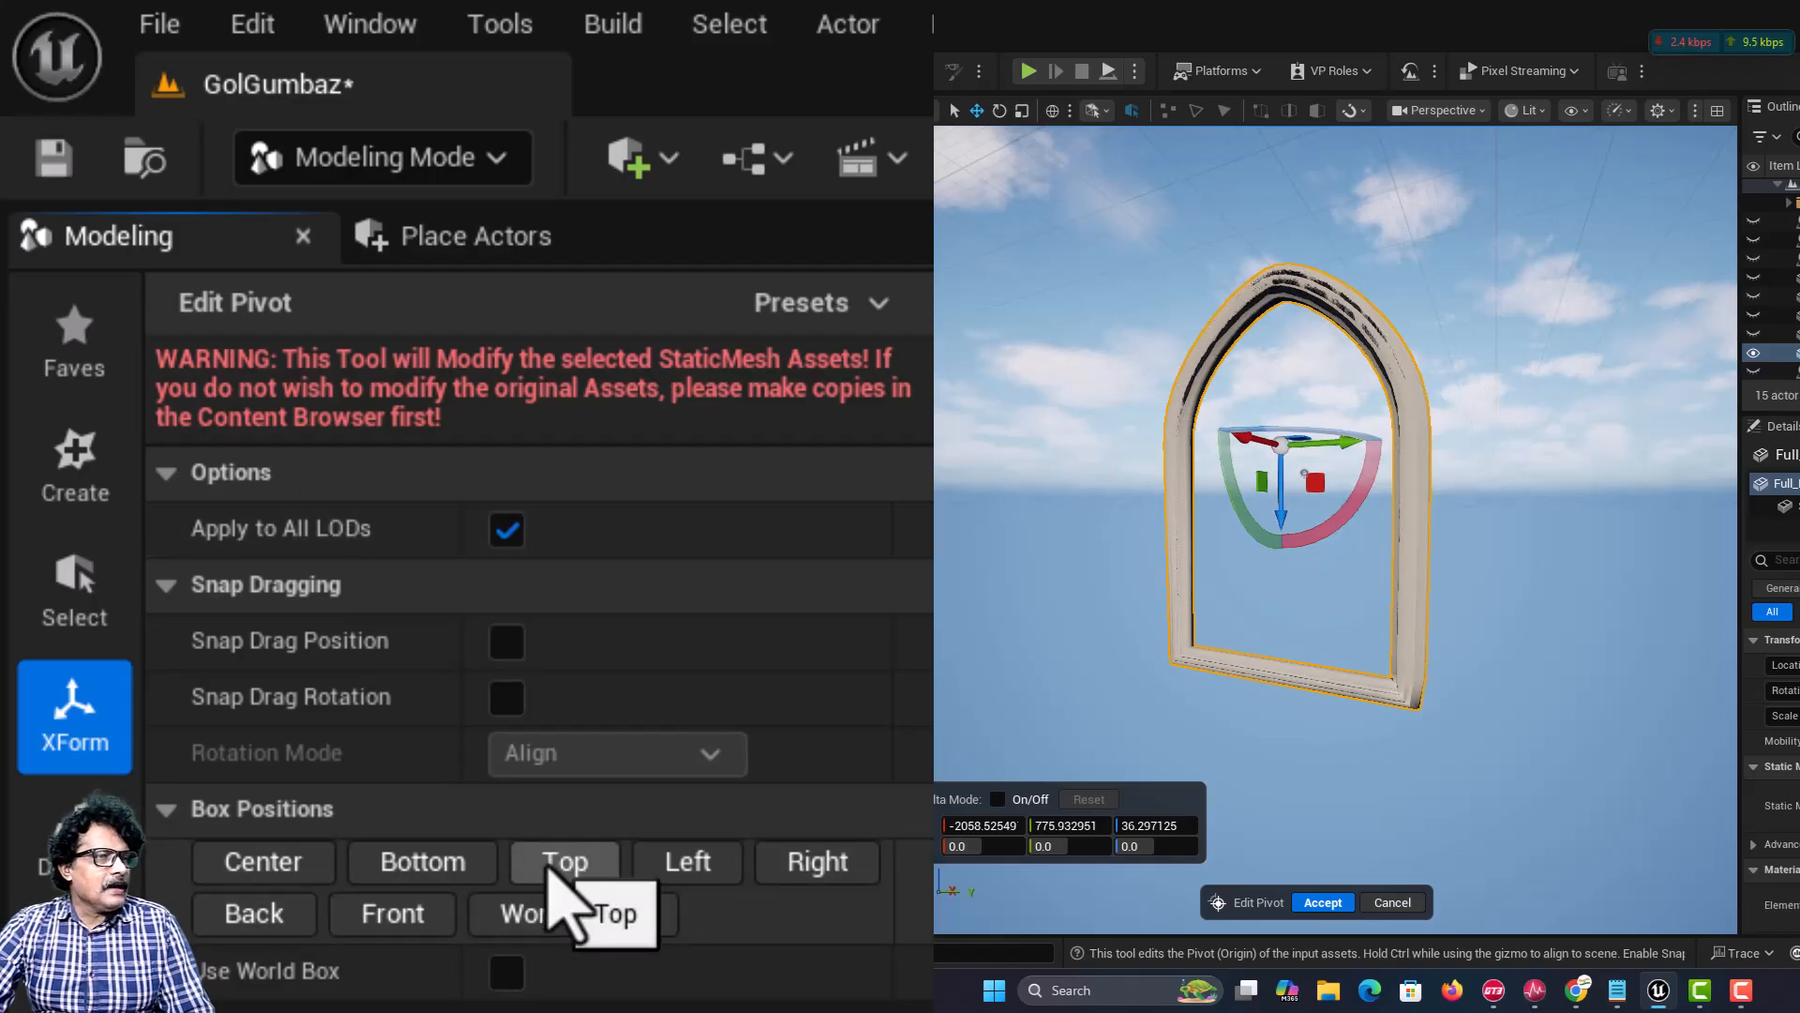
click(551, 864)
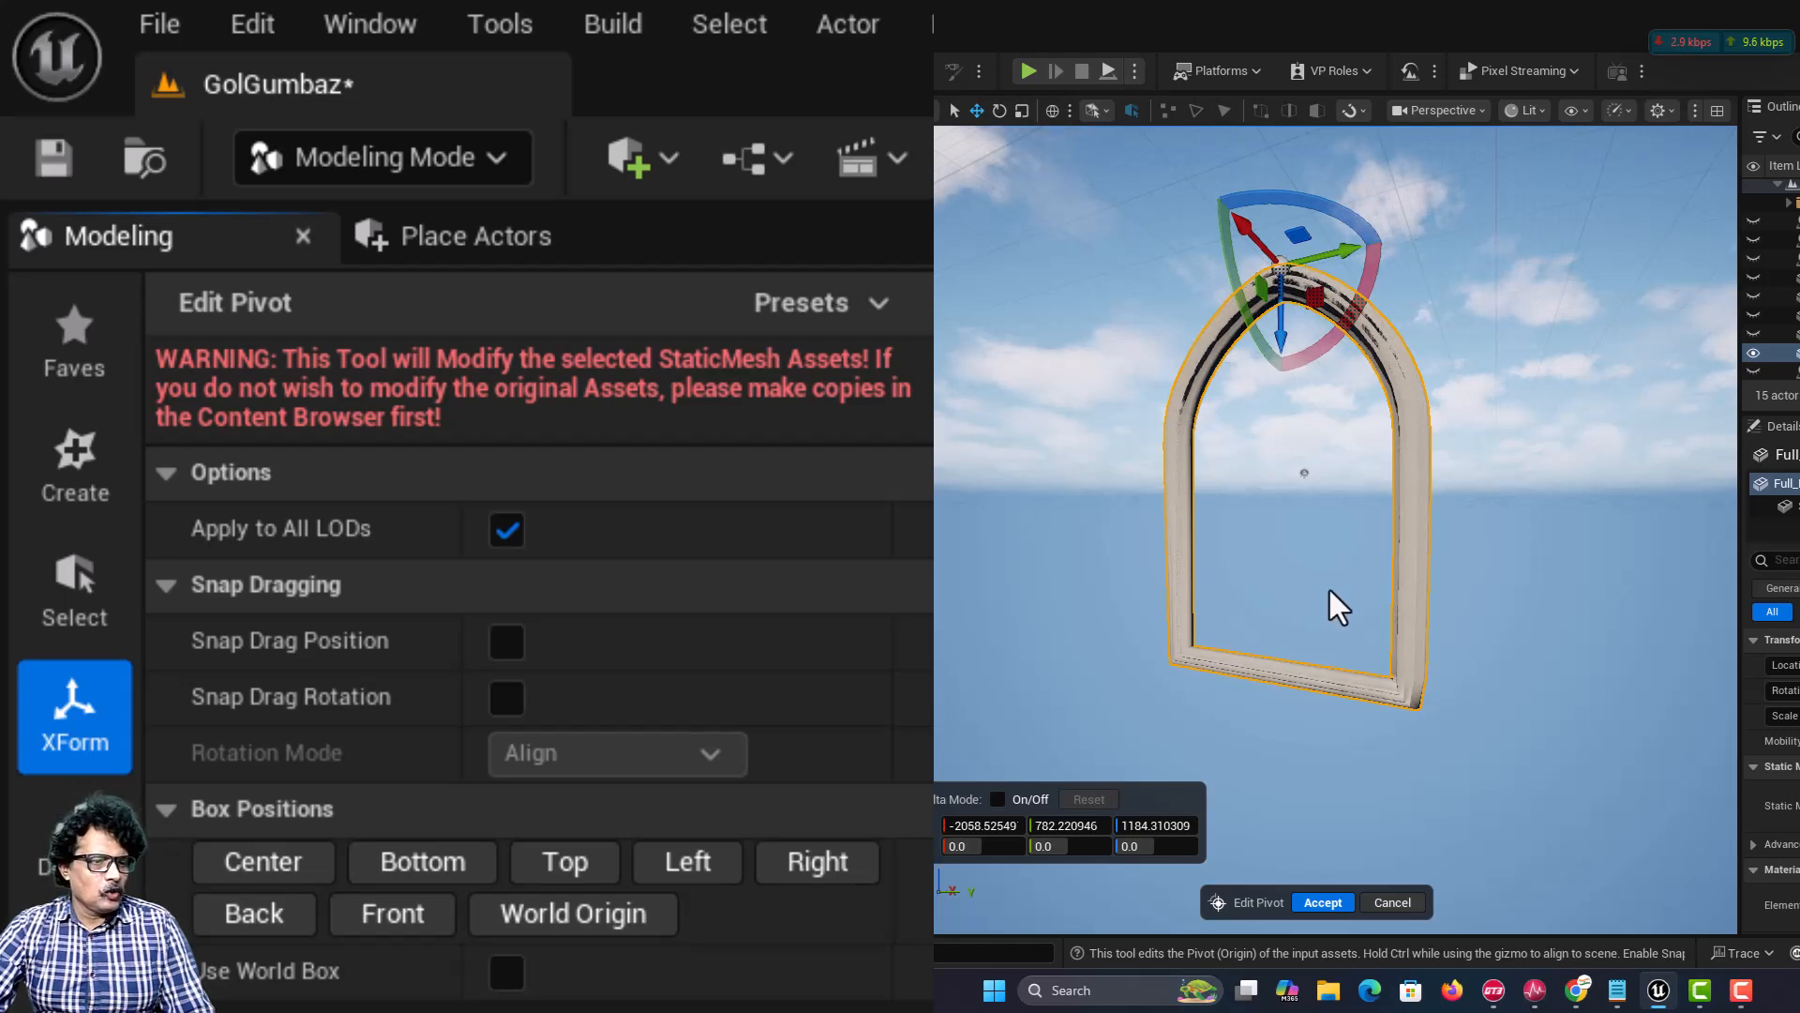
click(1299, 902)
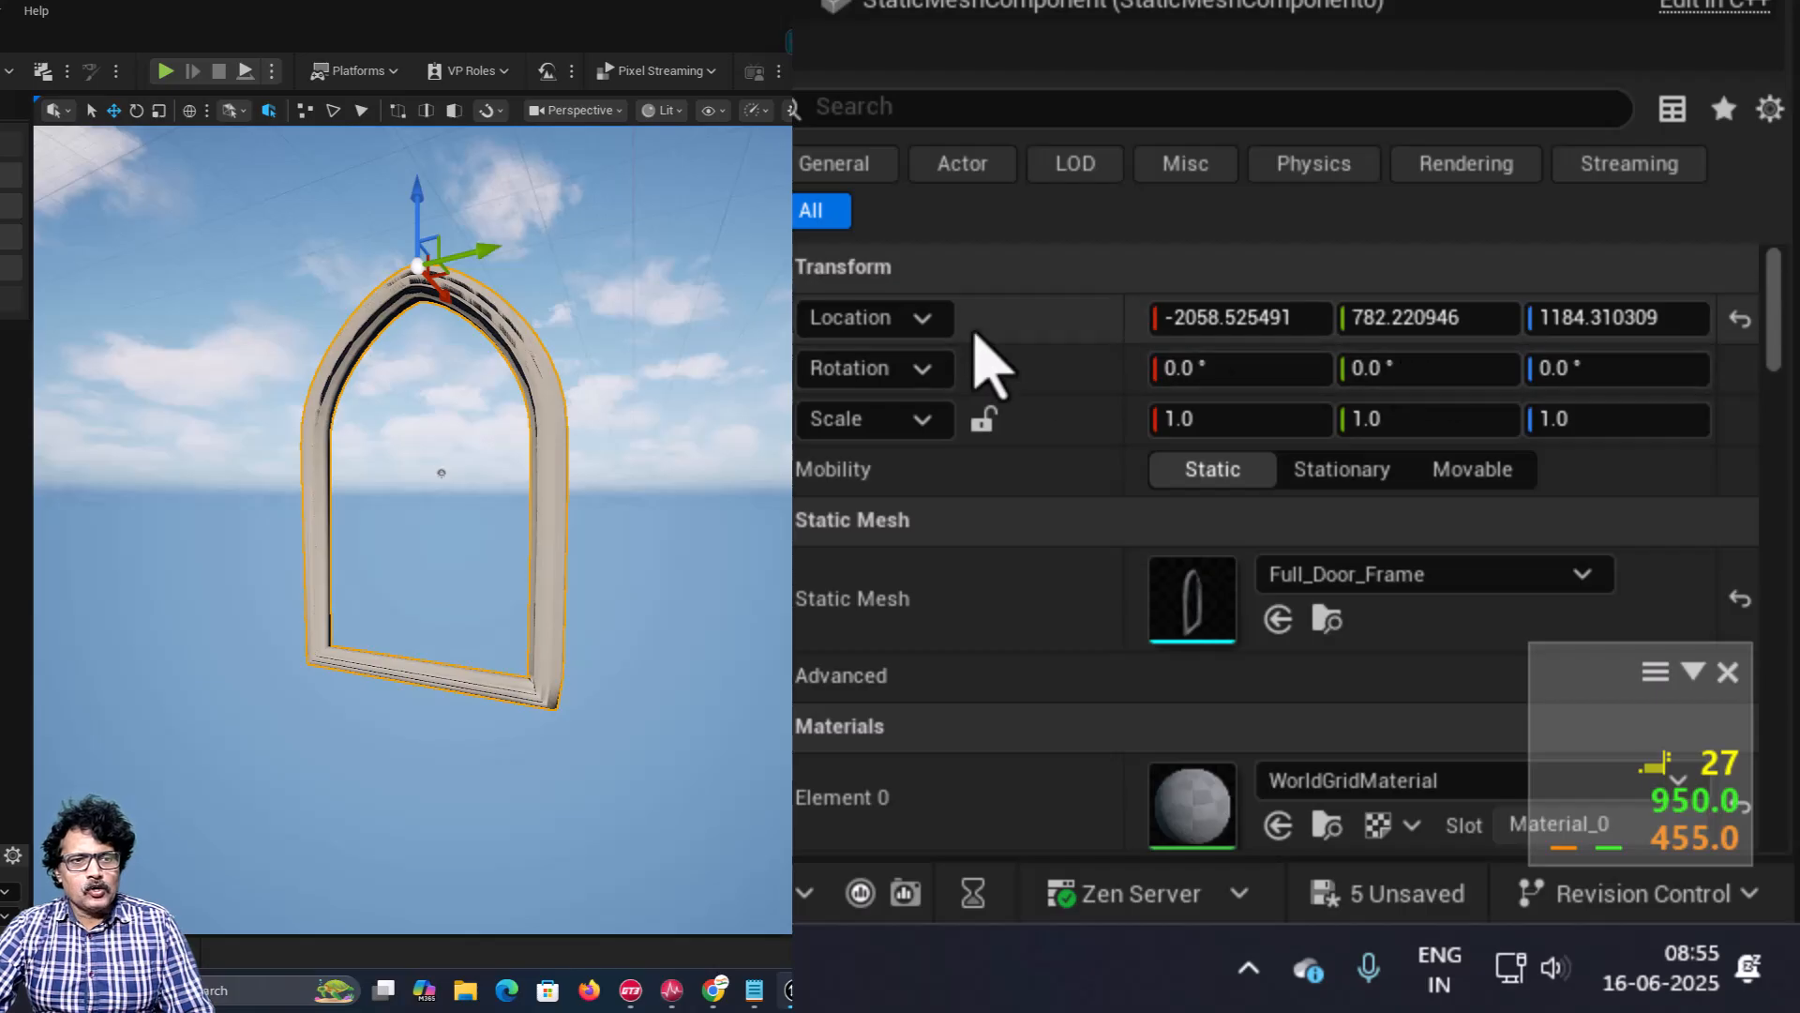
click(1741, 319)
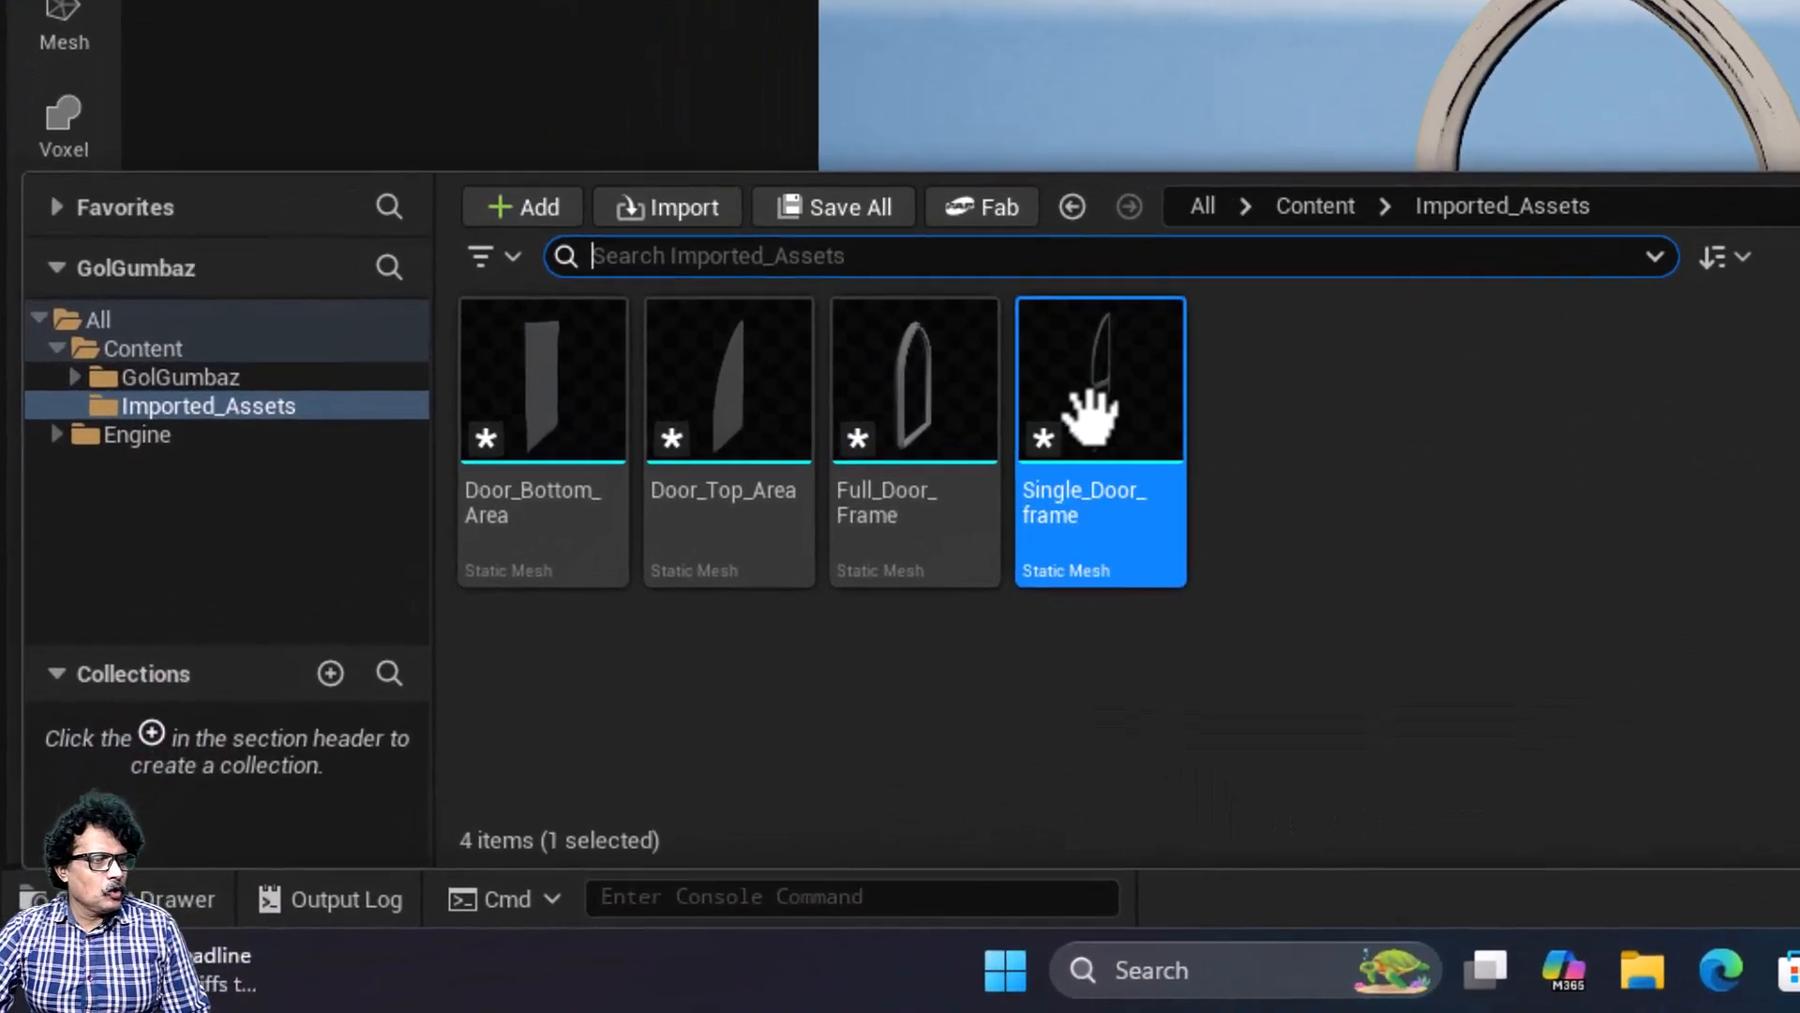
Step: Place the Single_Door_frame mesh in the level beside the full frame and try rotating it about its vertical axis
drag(1090, 418, 1163, 42)
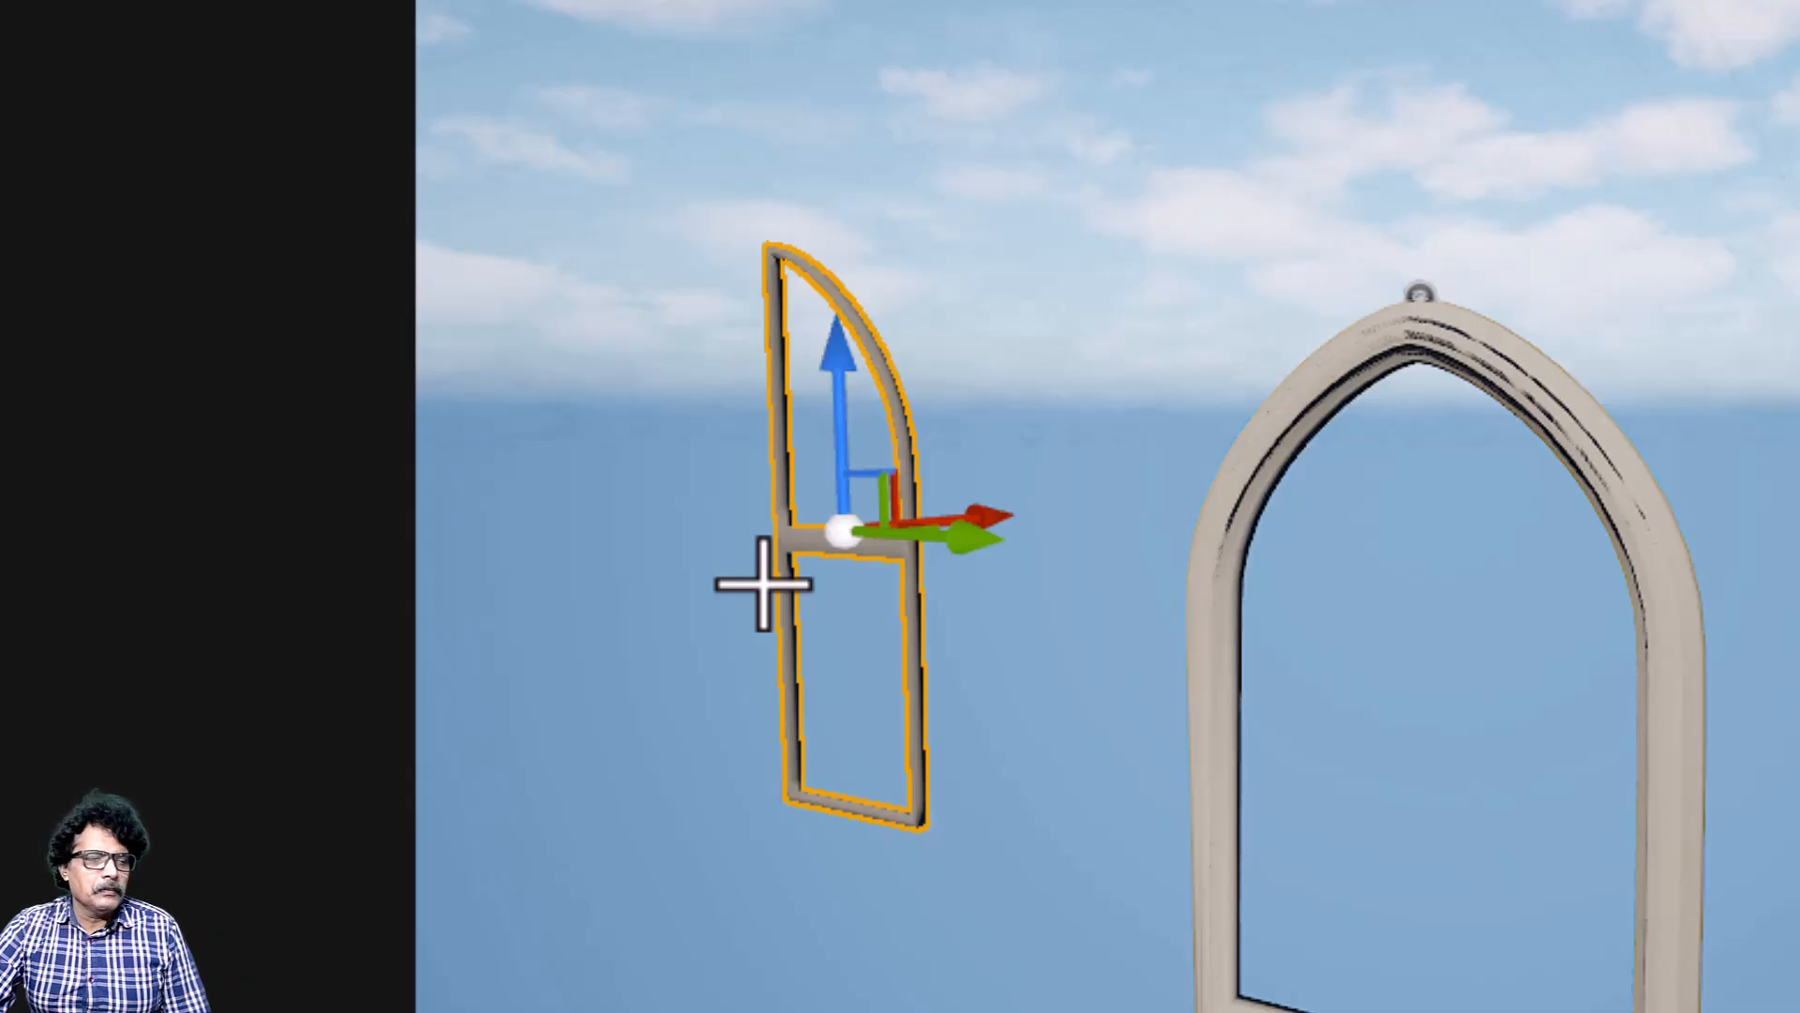
key(e)
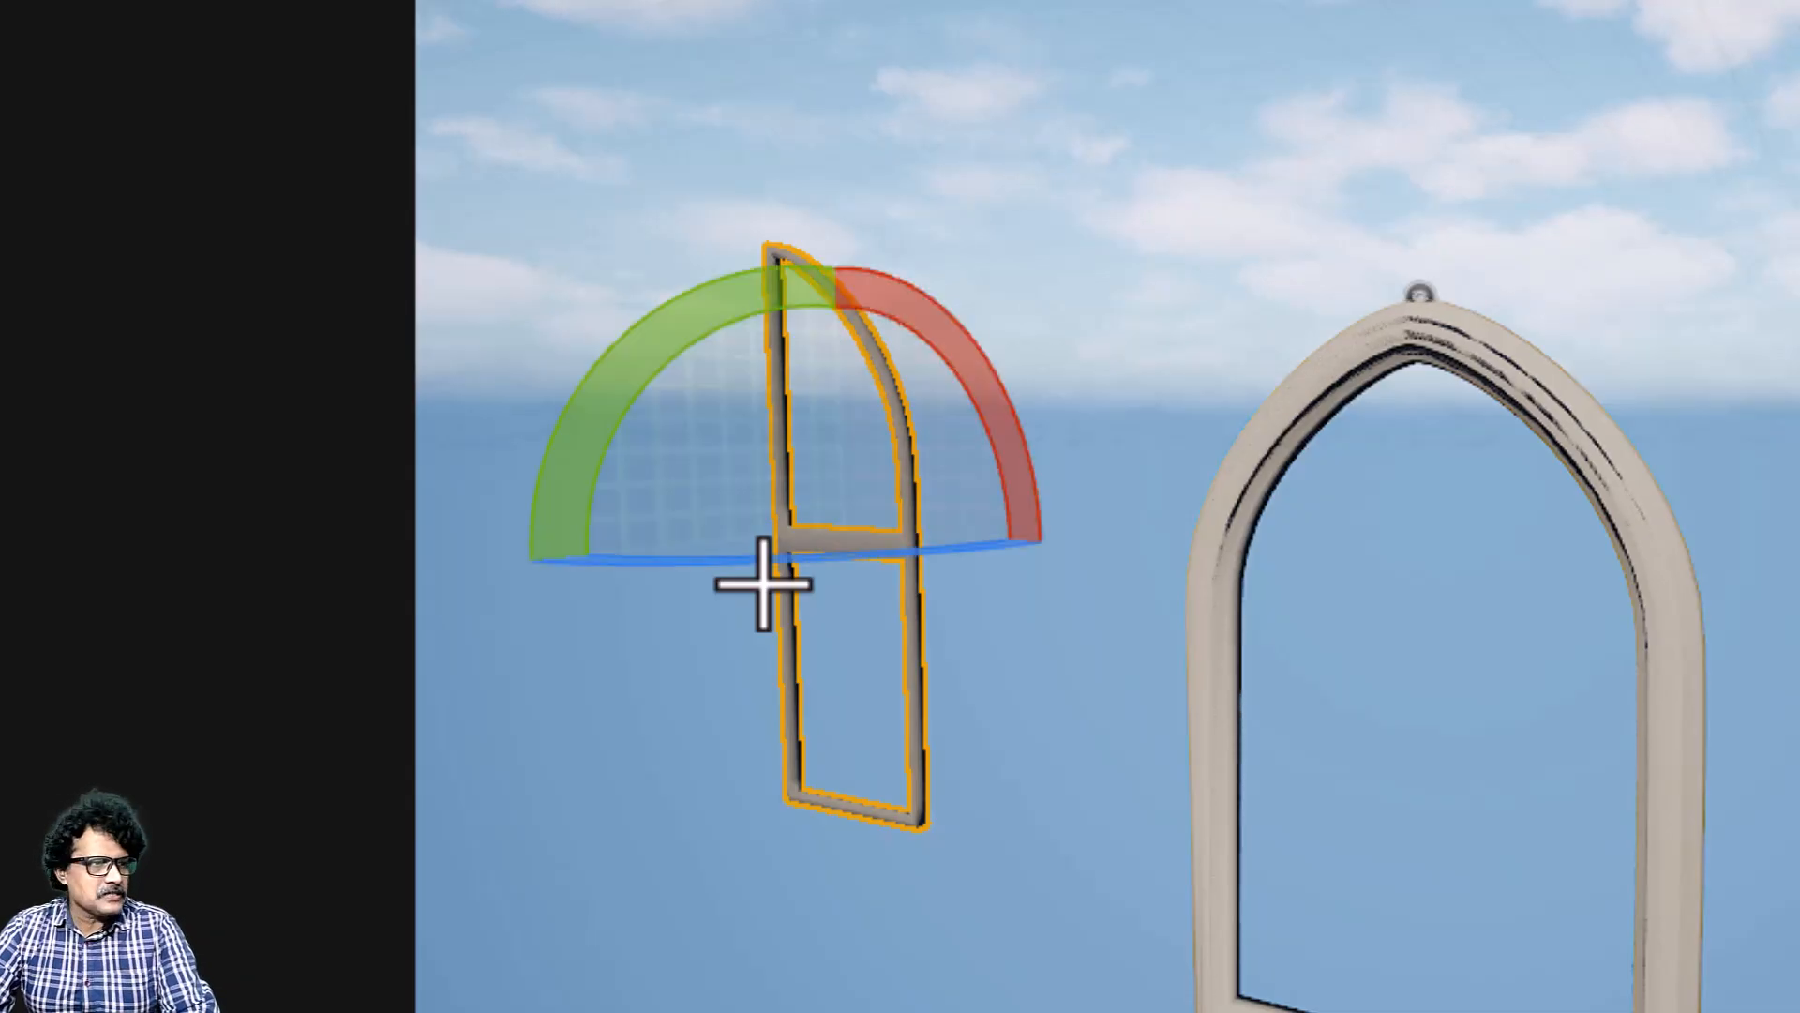
mouse_move(715, 559)
mouse_down()
mouse_move(659, 559)
mouse_move(753, 558)
mouse_move(660, 559)
mouse_move(734, 559)
mouse_up()
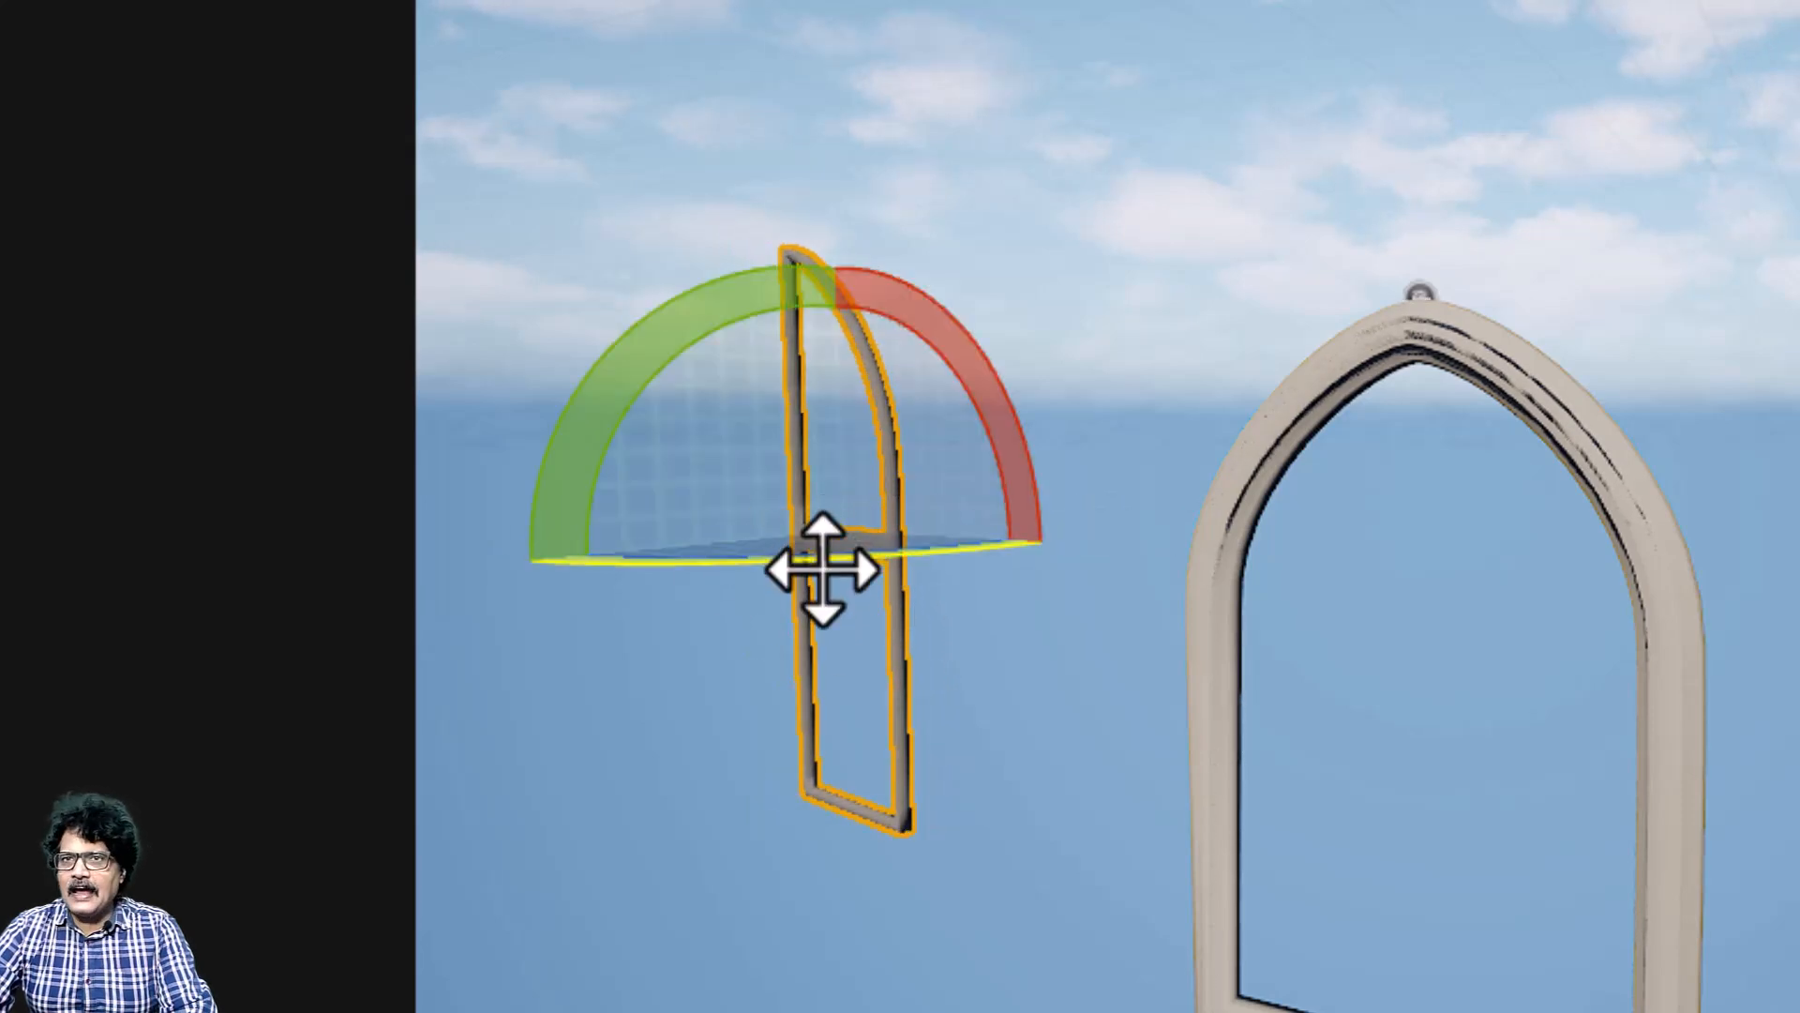
key(w)
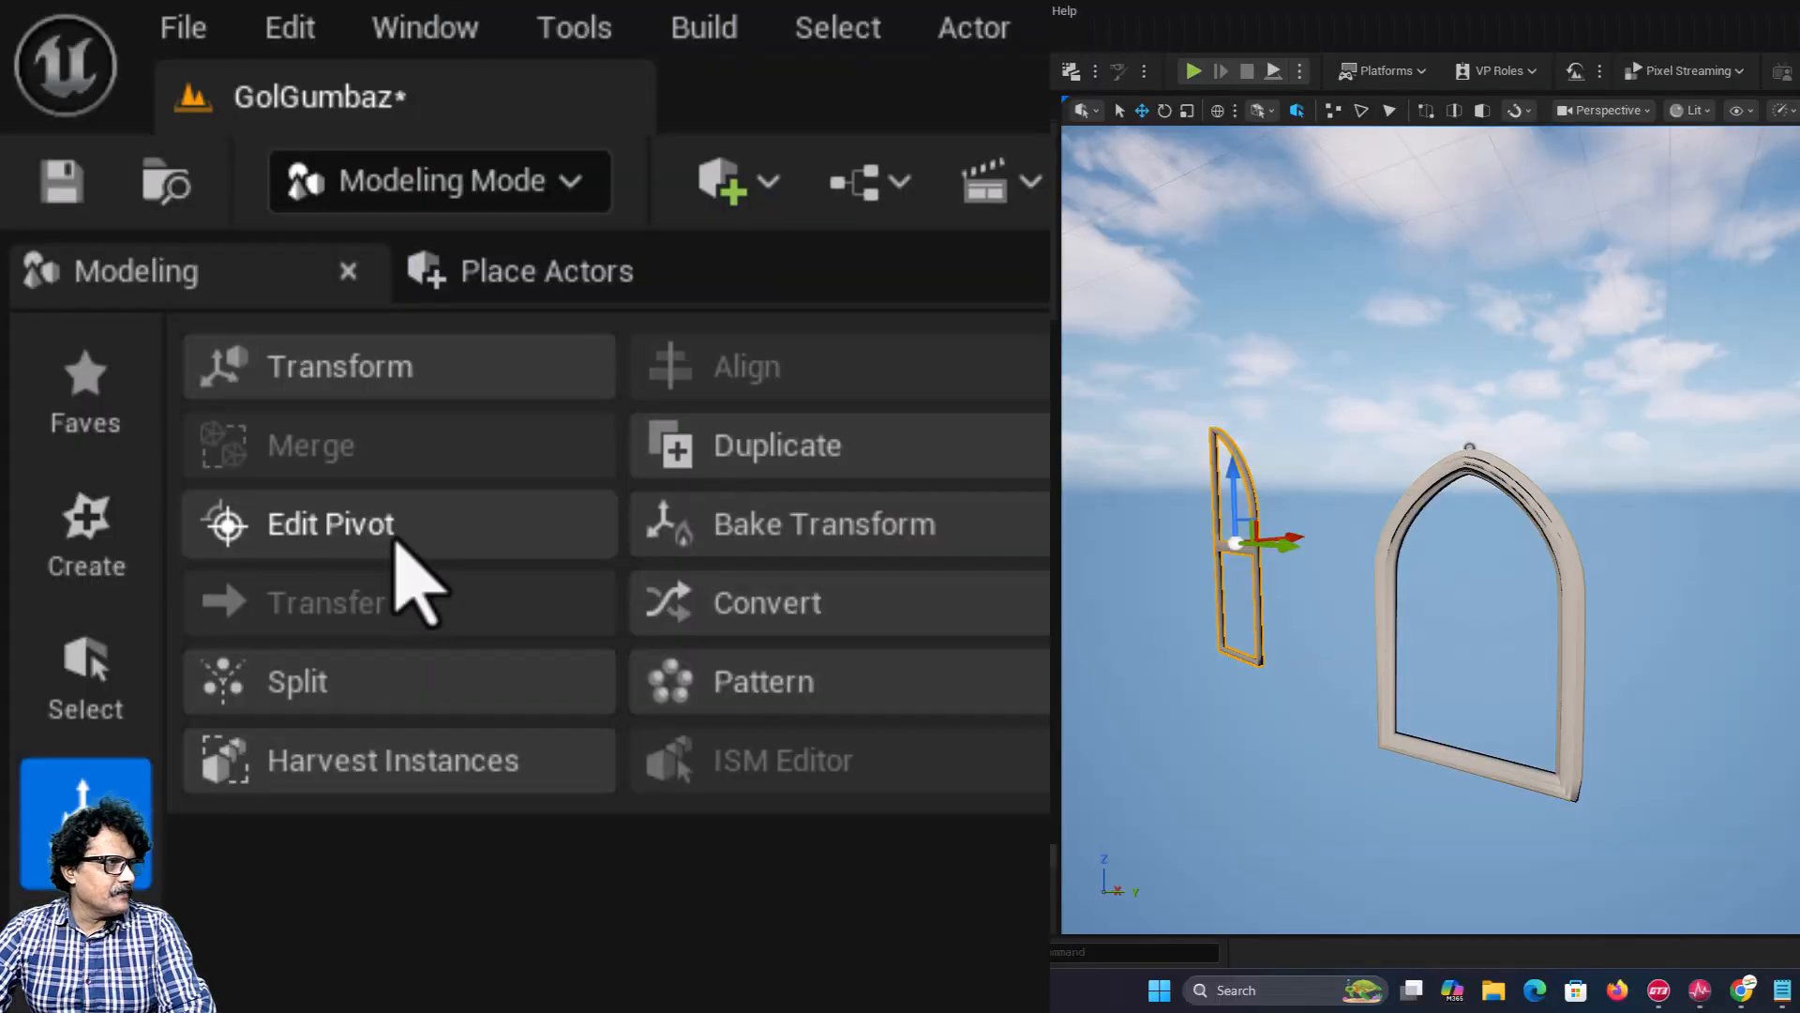
Step: Move the Single_Door_frame pivot to the Right box position with Edit Pivot and accept it
click(399, 525)
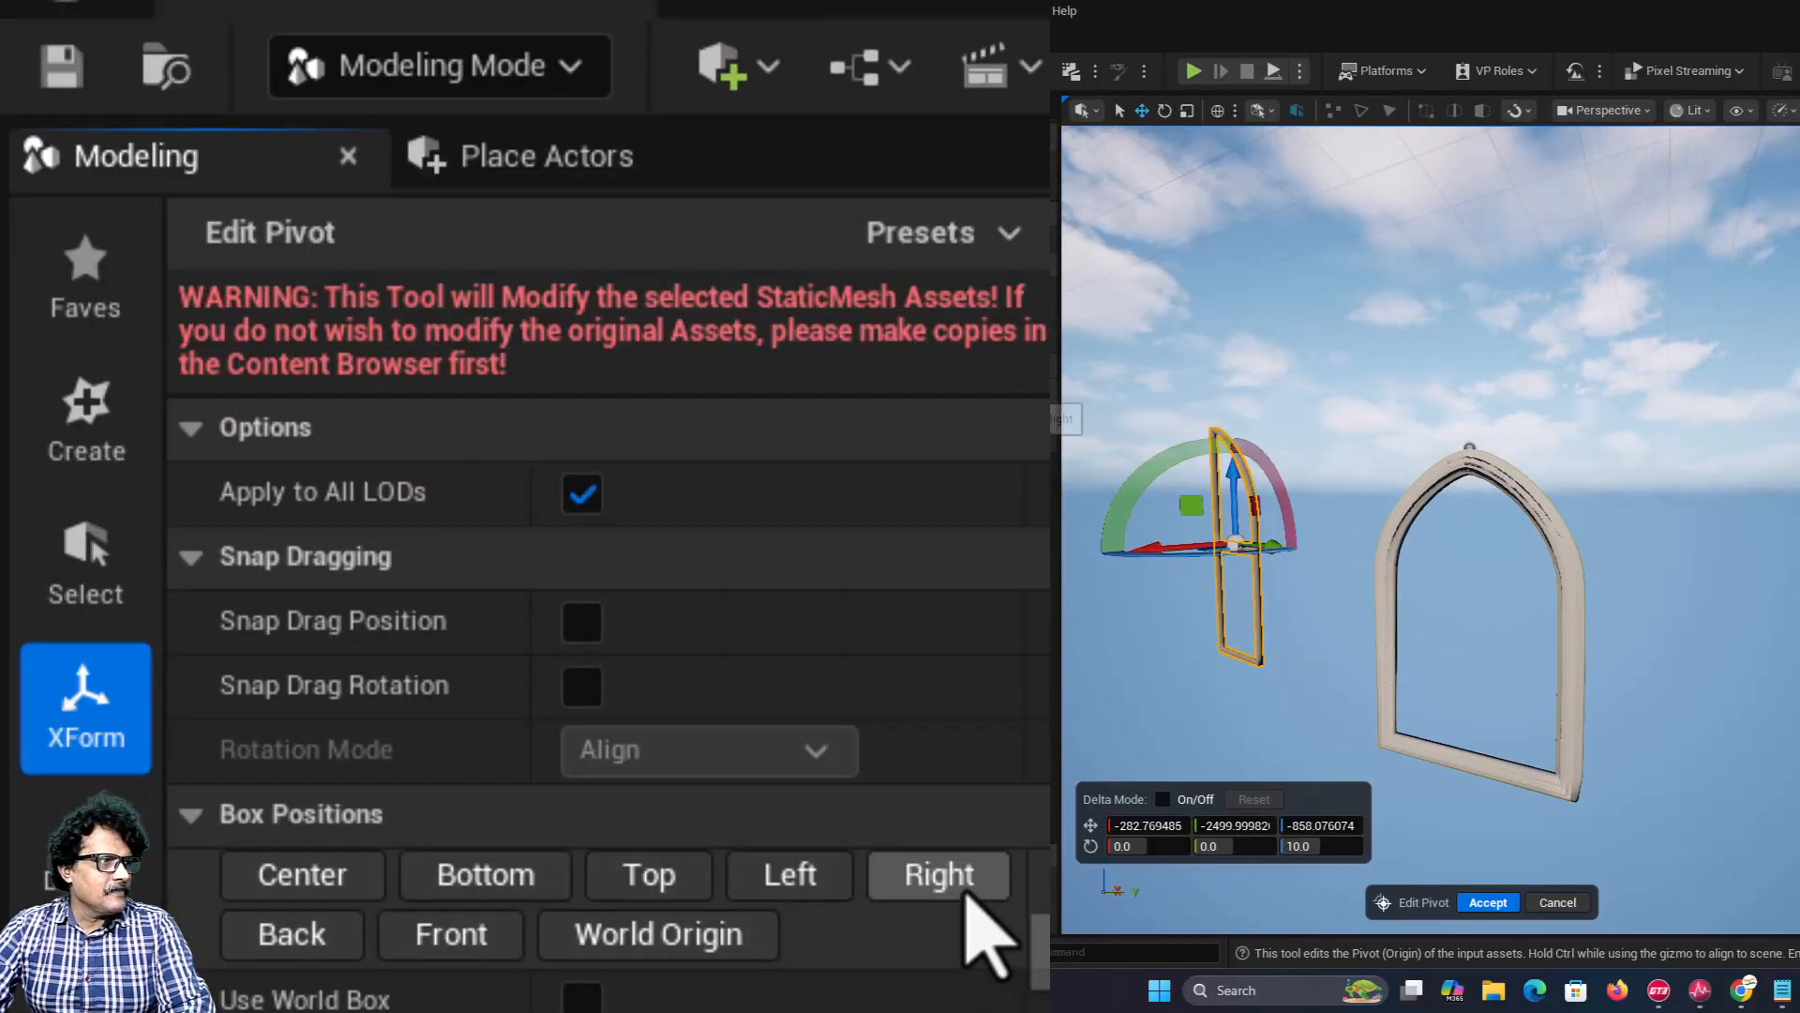
click(966, 894)
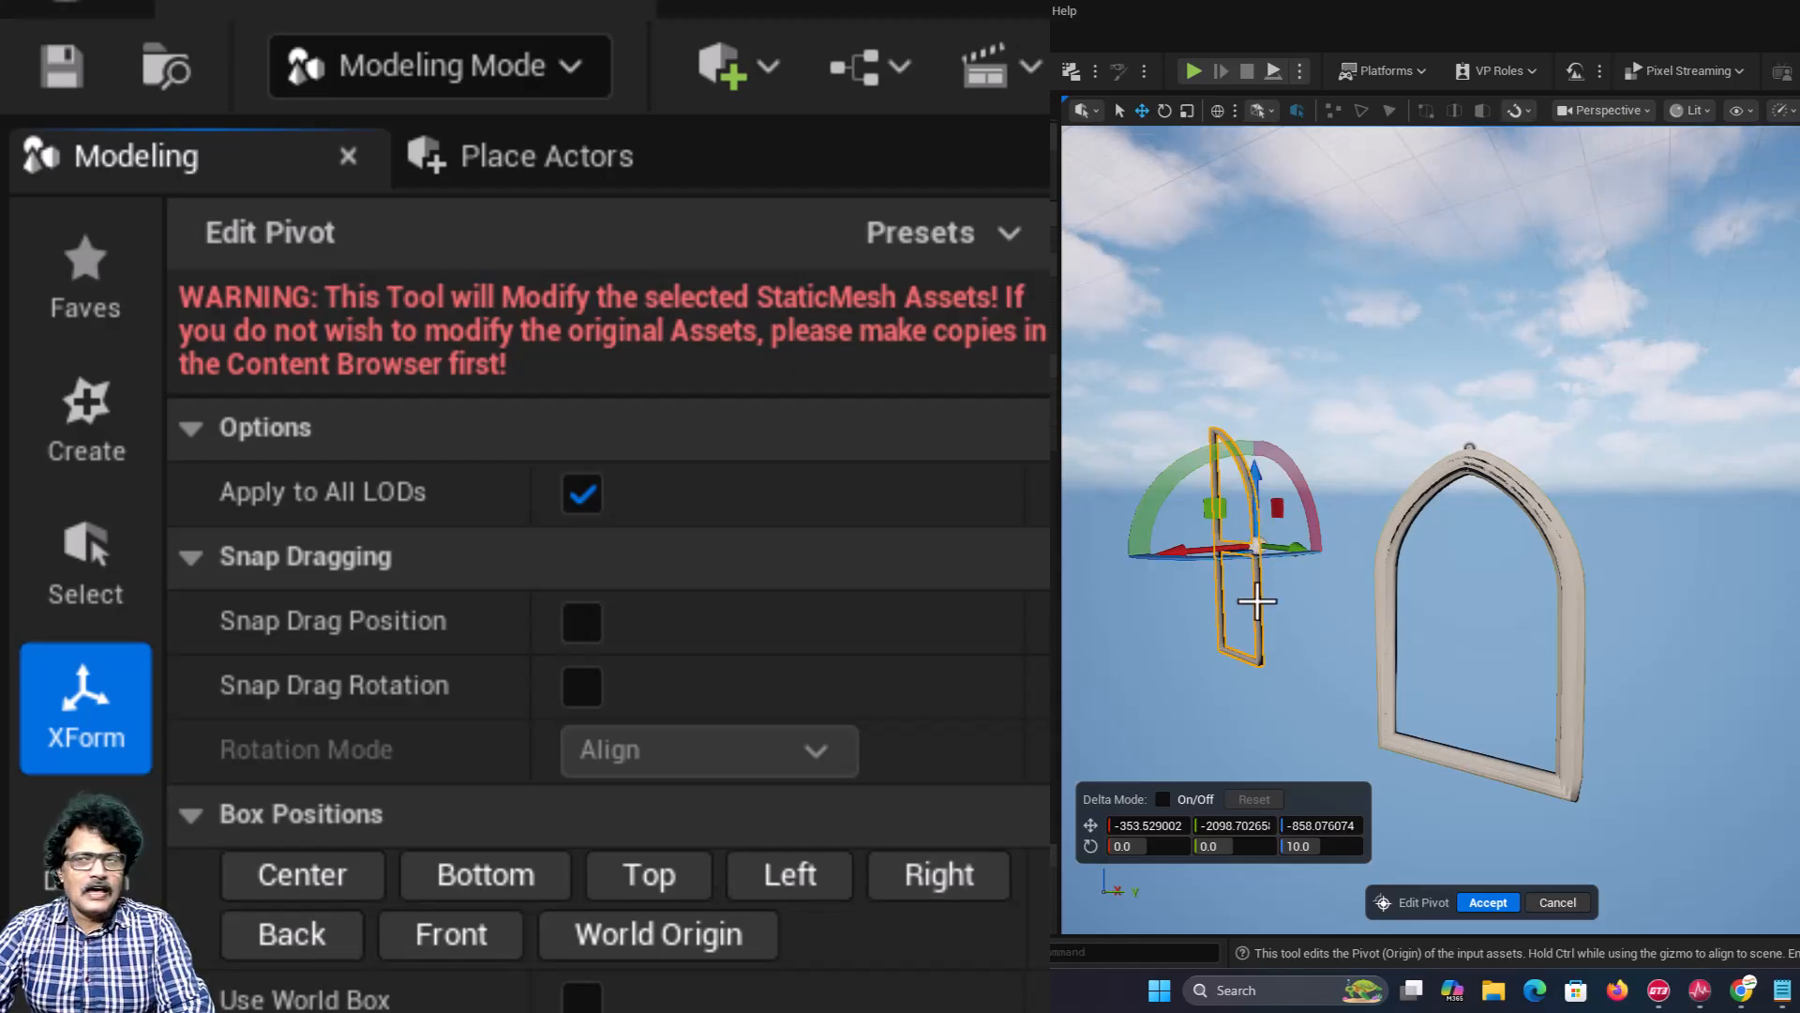
click(1505, 905)
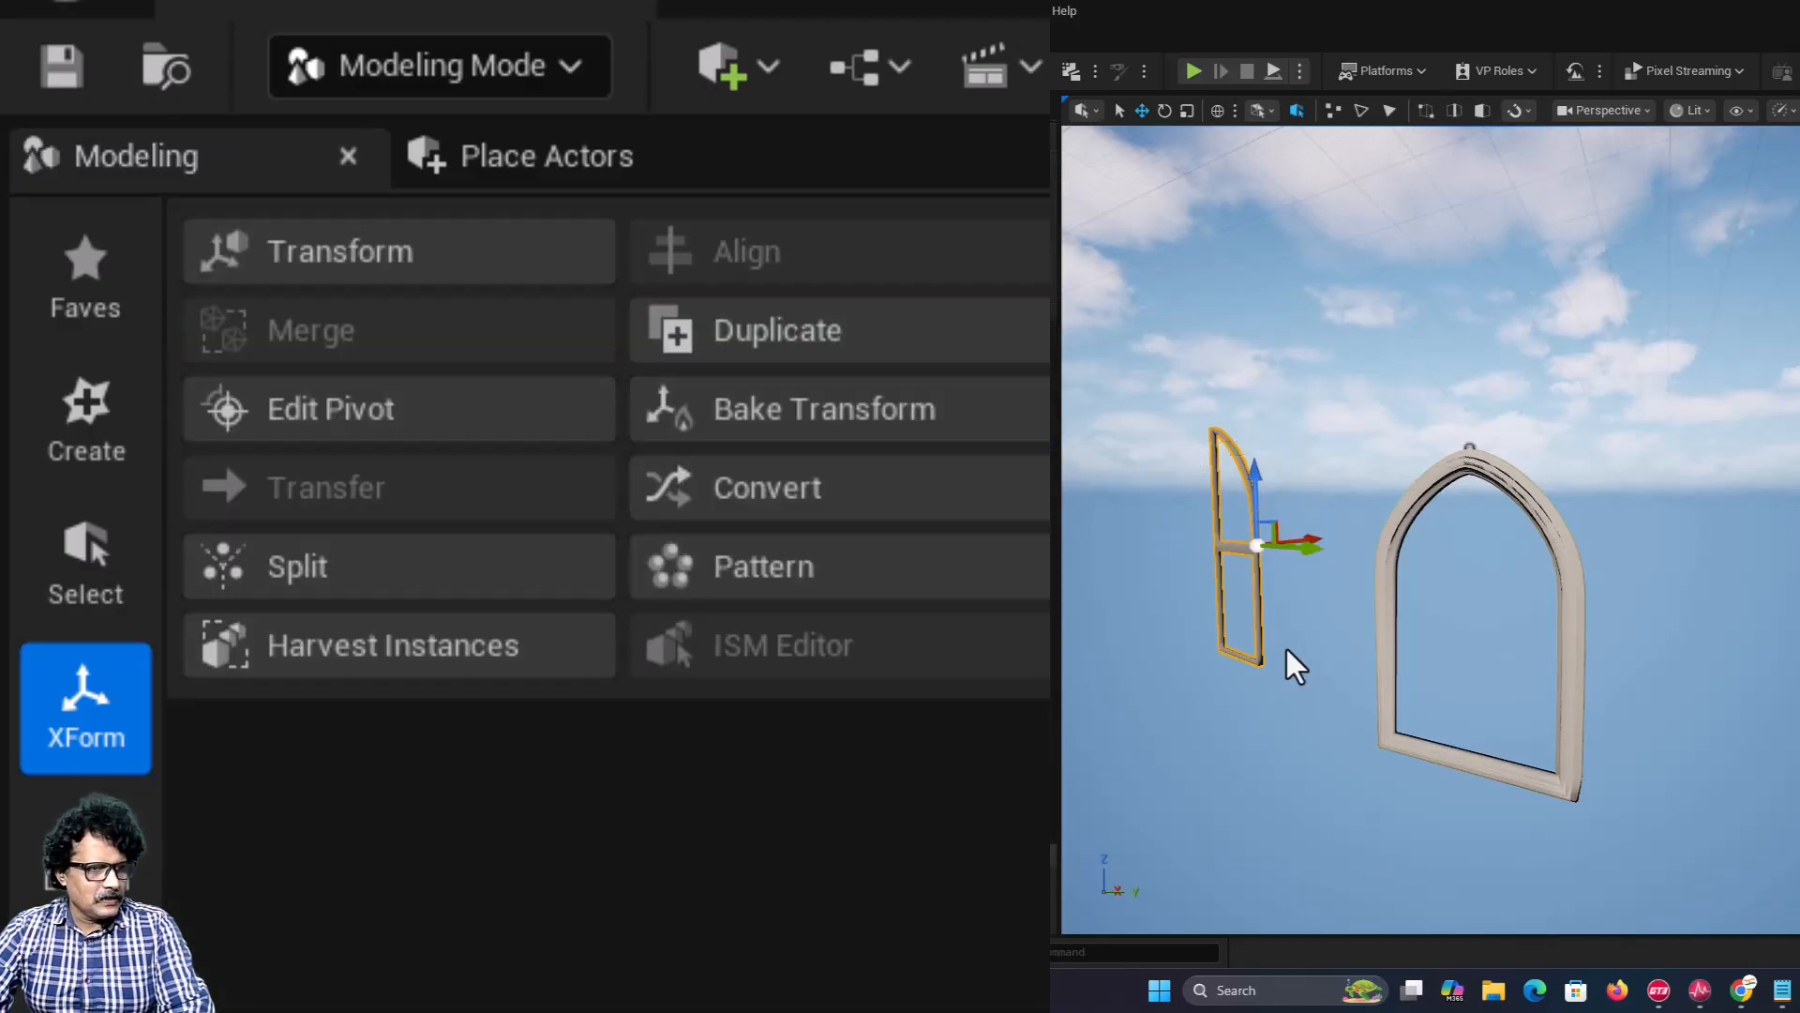
Step: Test swinging Single_Door_frame about its side pivot, and reset its rotation and location to zero
key(e)
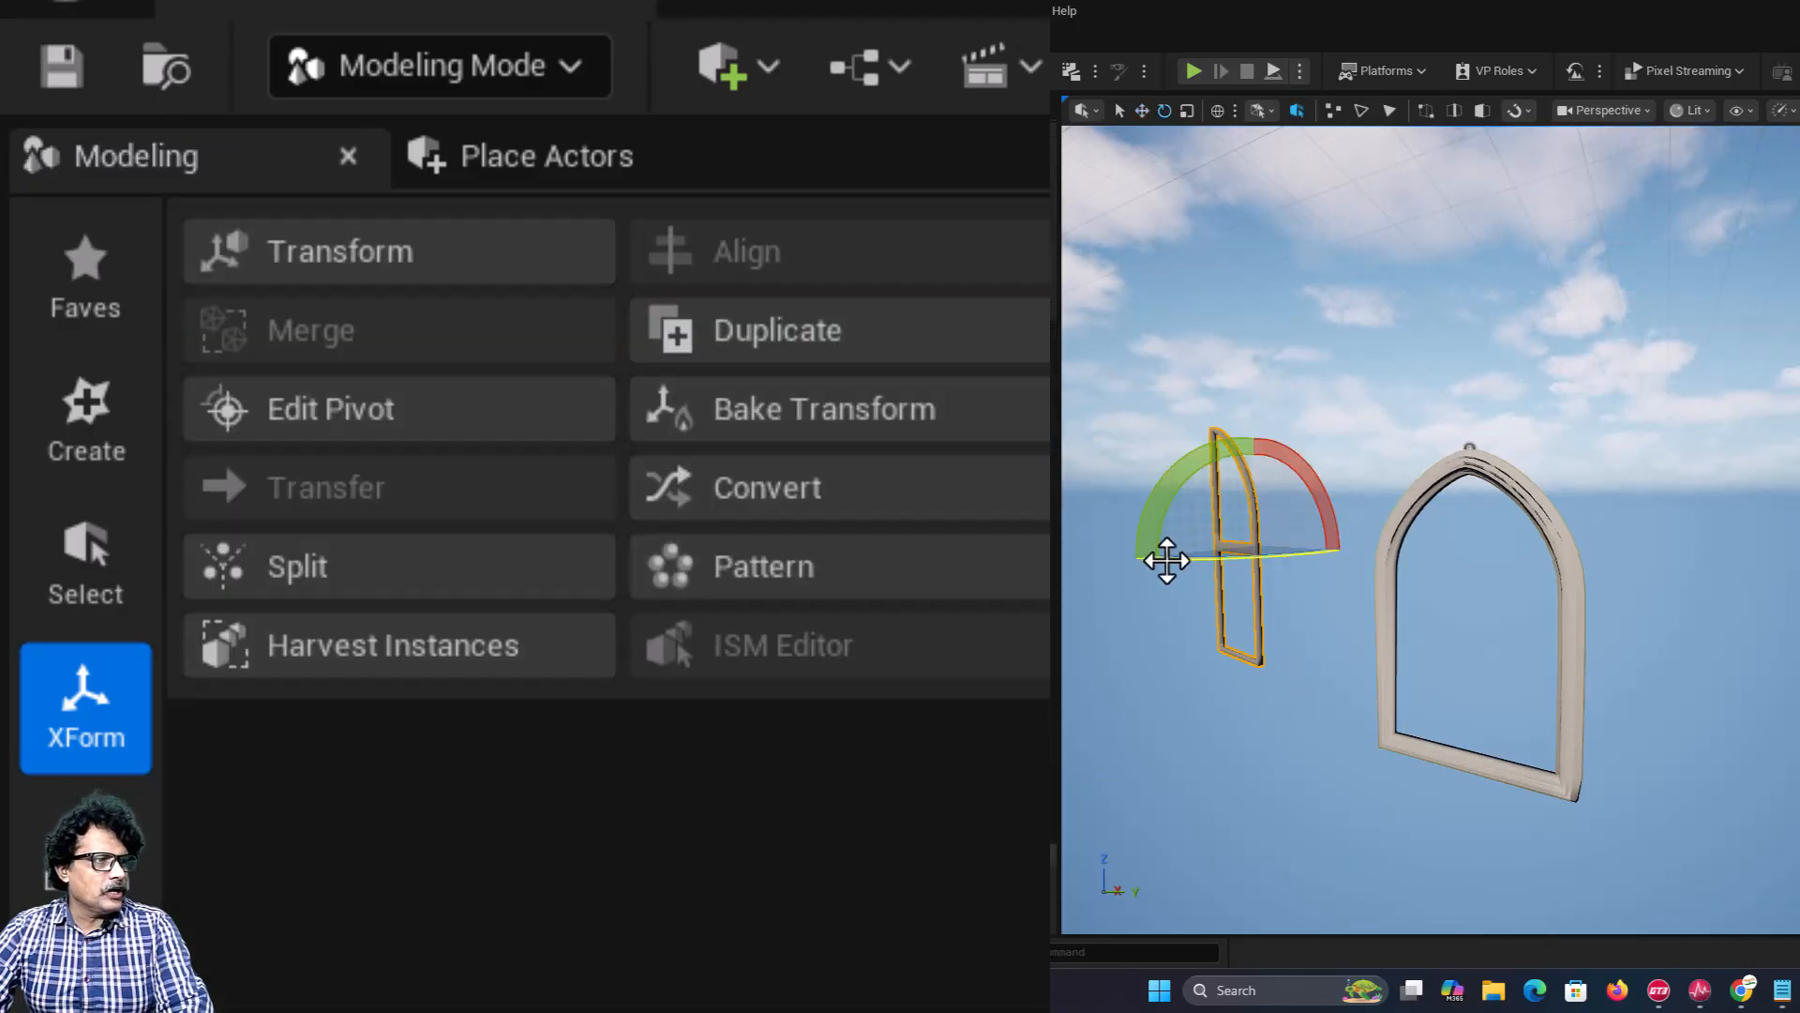
drag(1160, 554, 1330, 549)
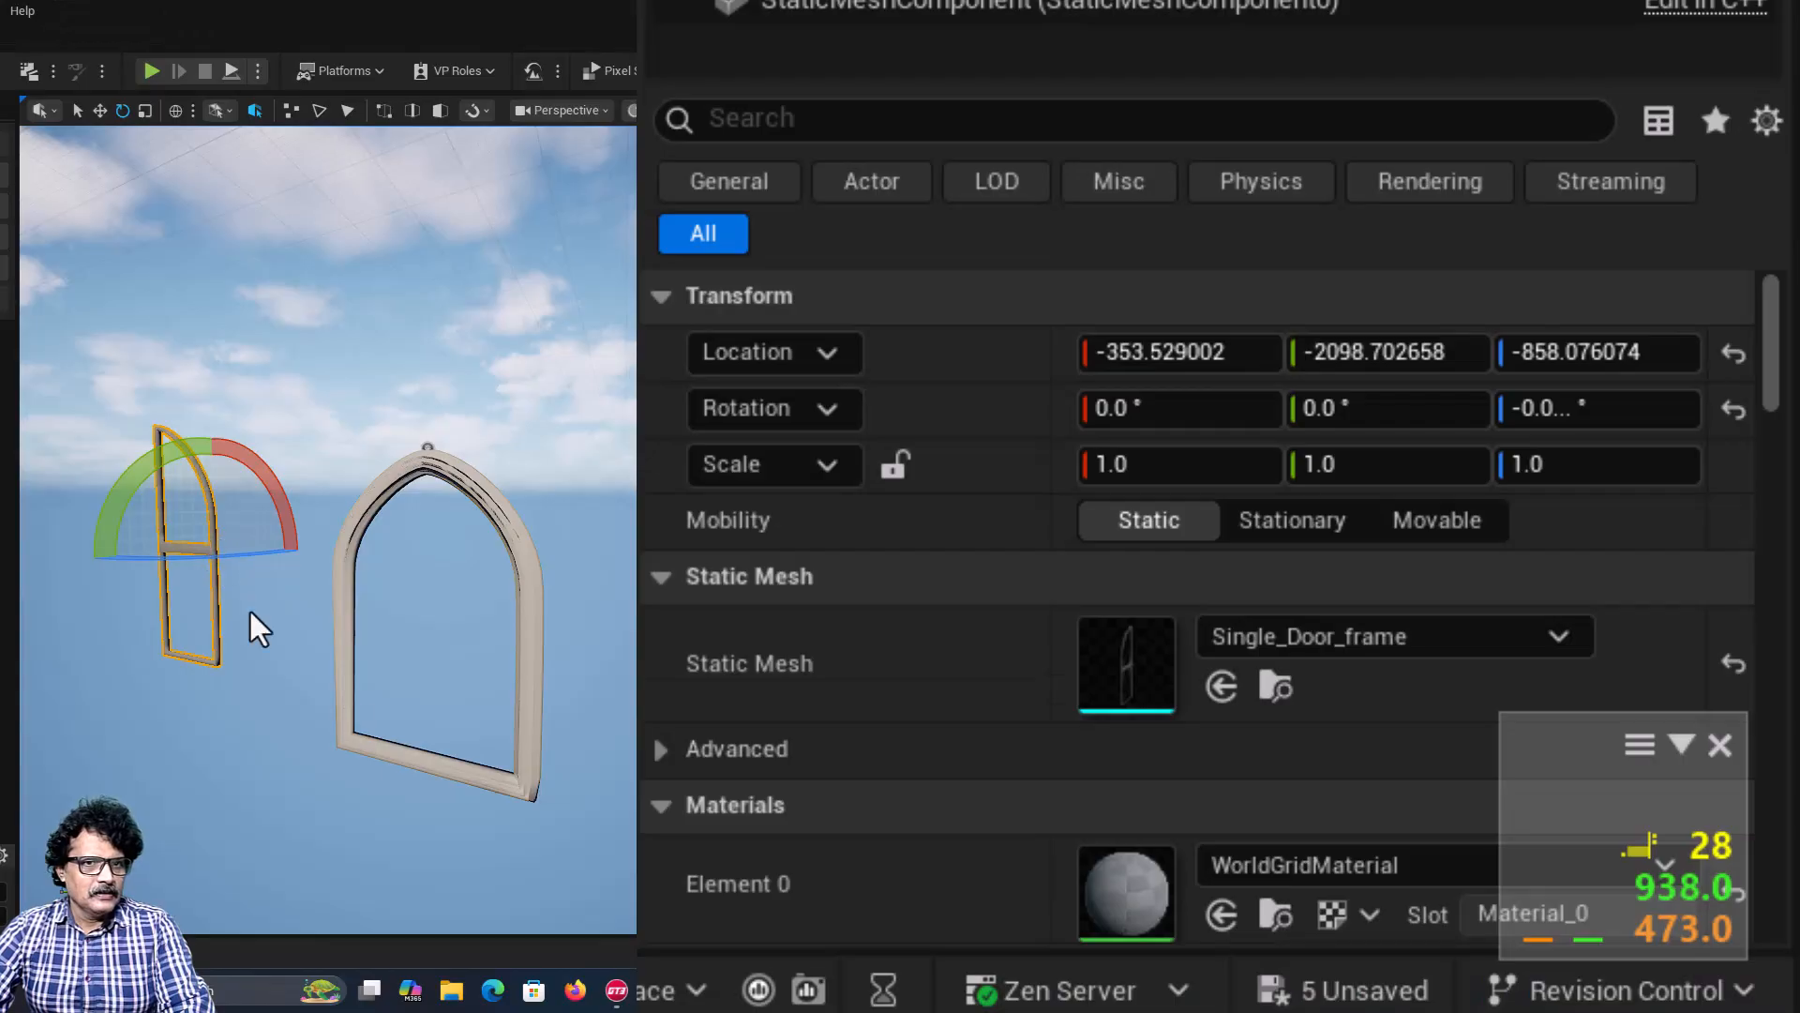
click(1734, 410)
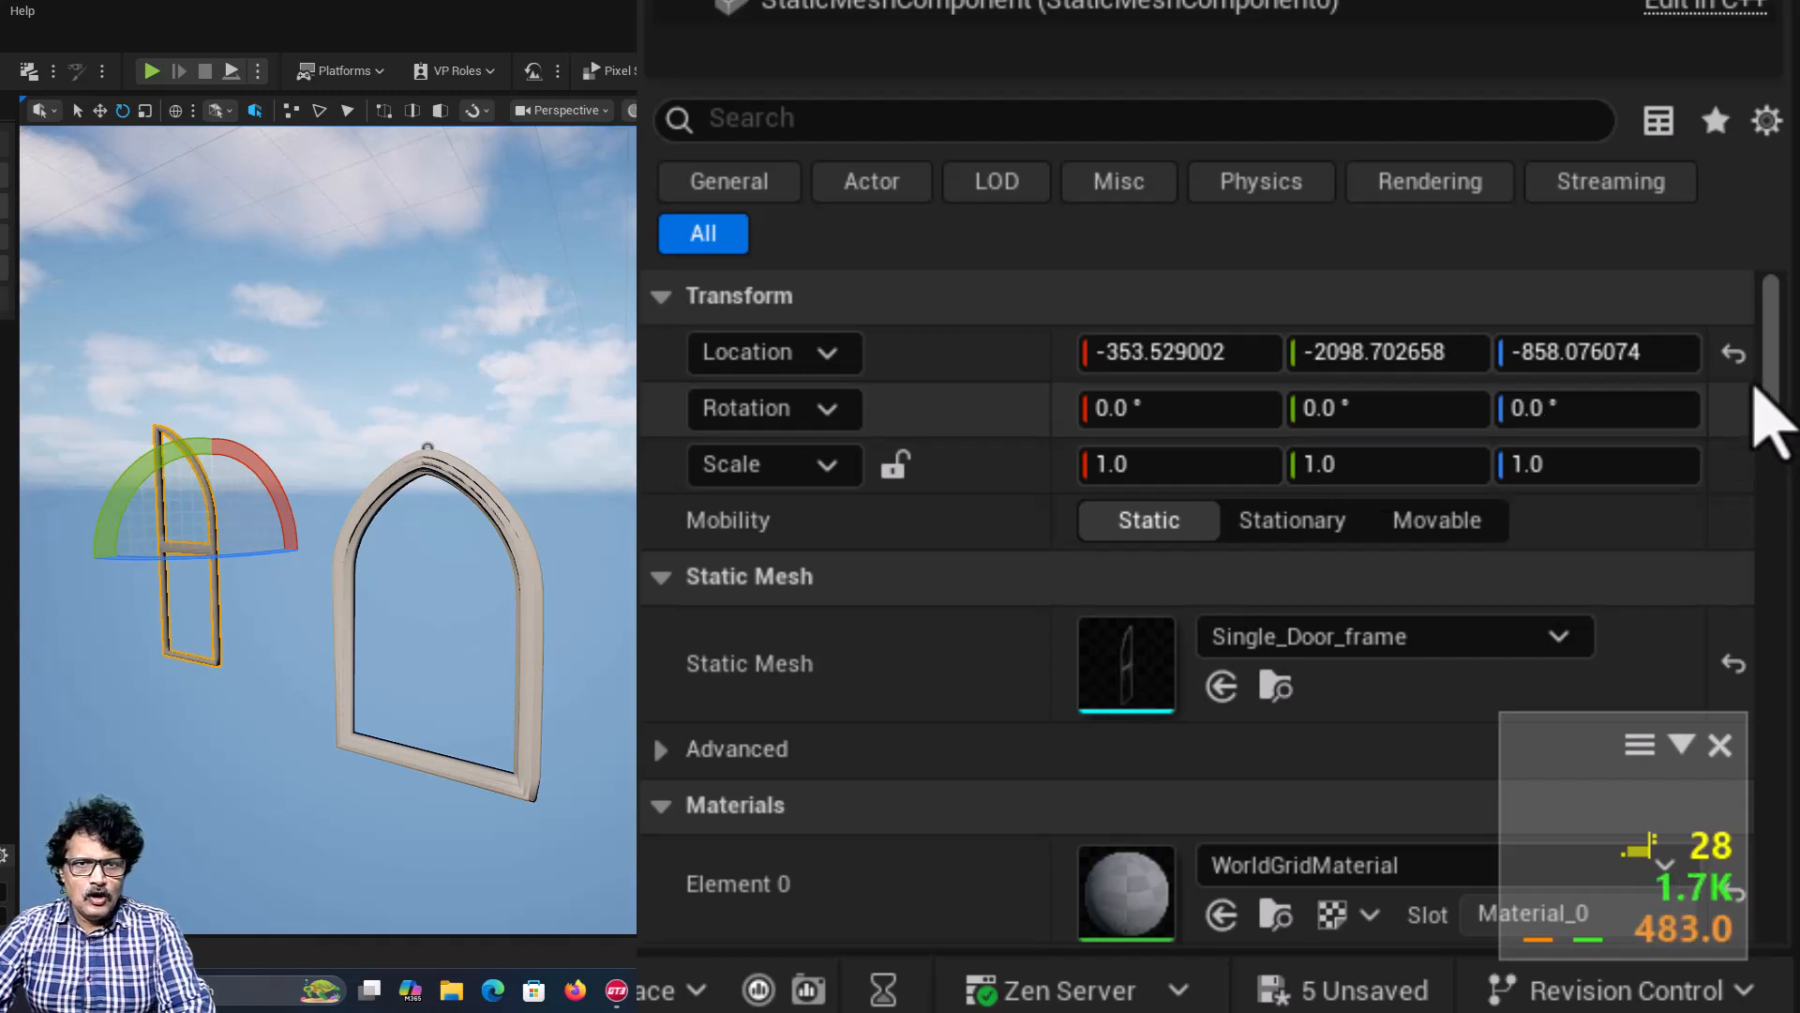
click(1734, 354)
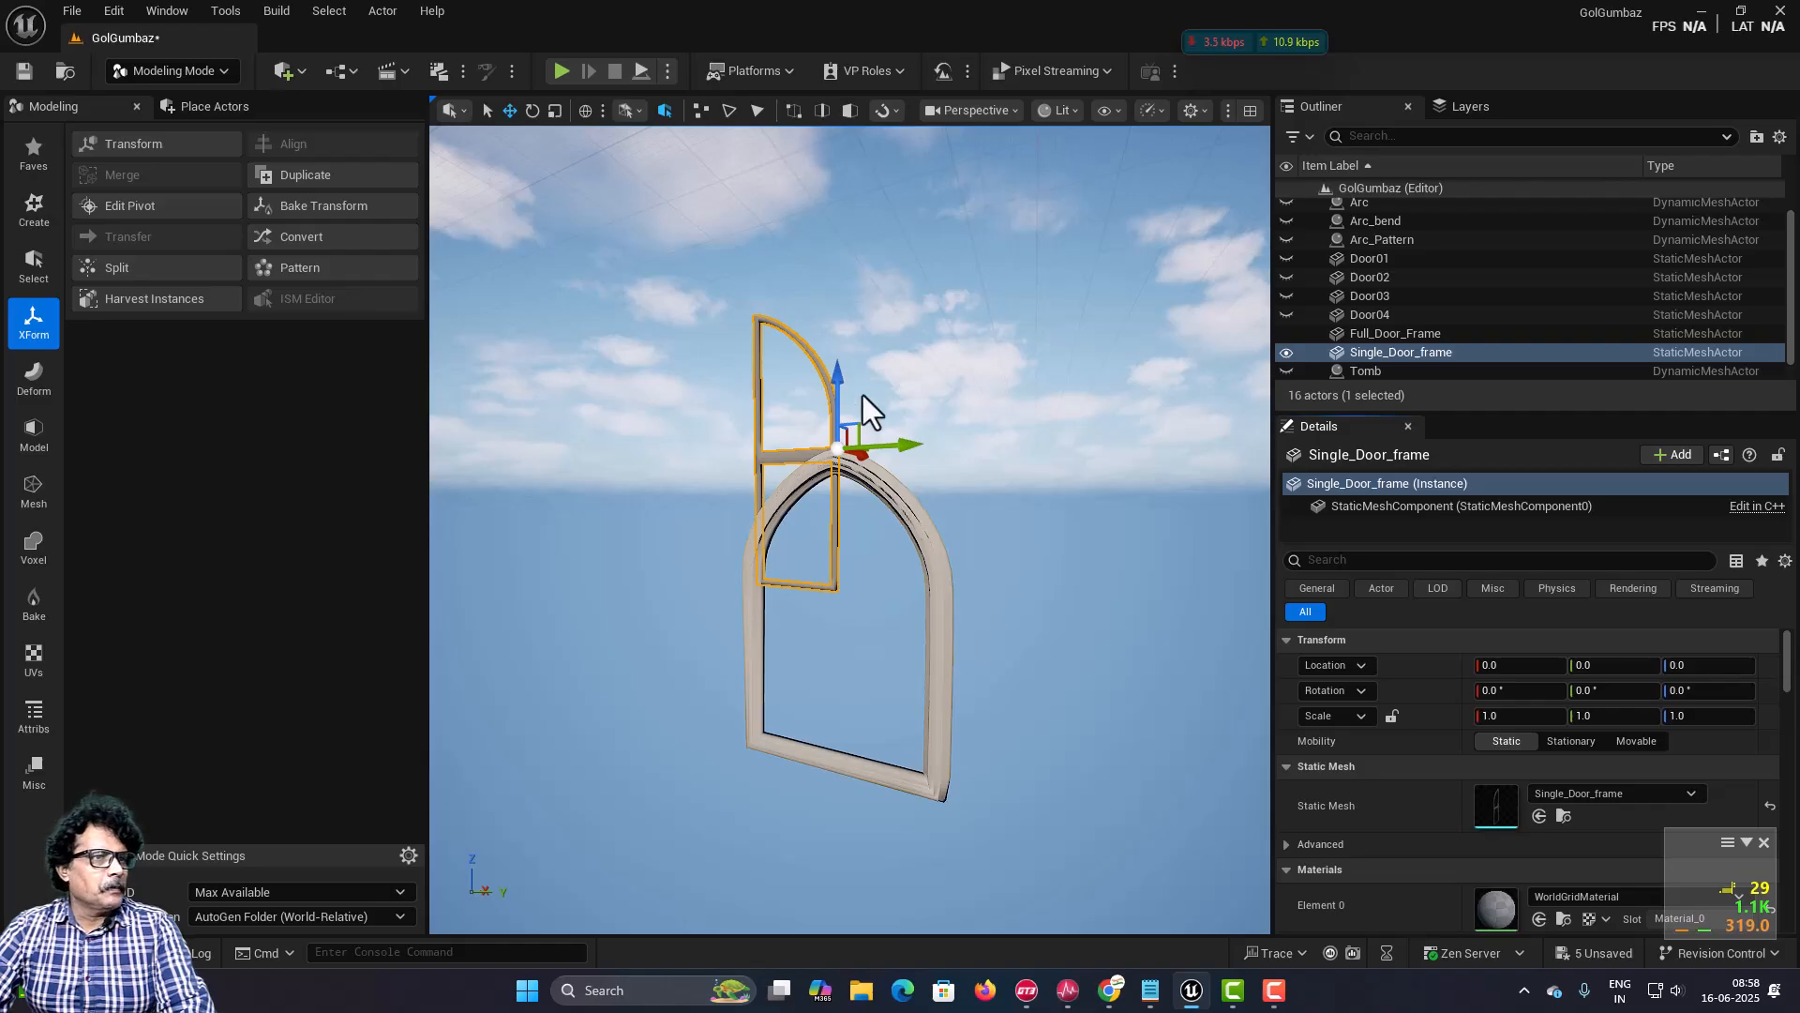
Step: Lower Single_Door_frame and, in the Front view, shift it sideways until its curved outer edge meets the inner edge of the full frame
drag(842, 376, 859, 553)
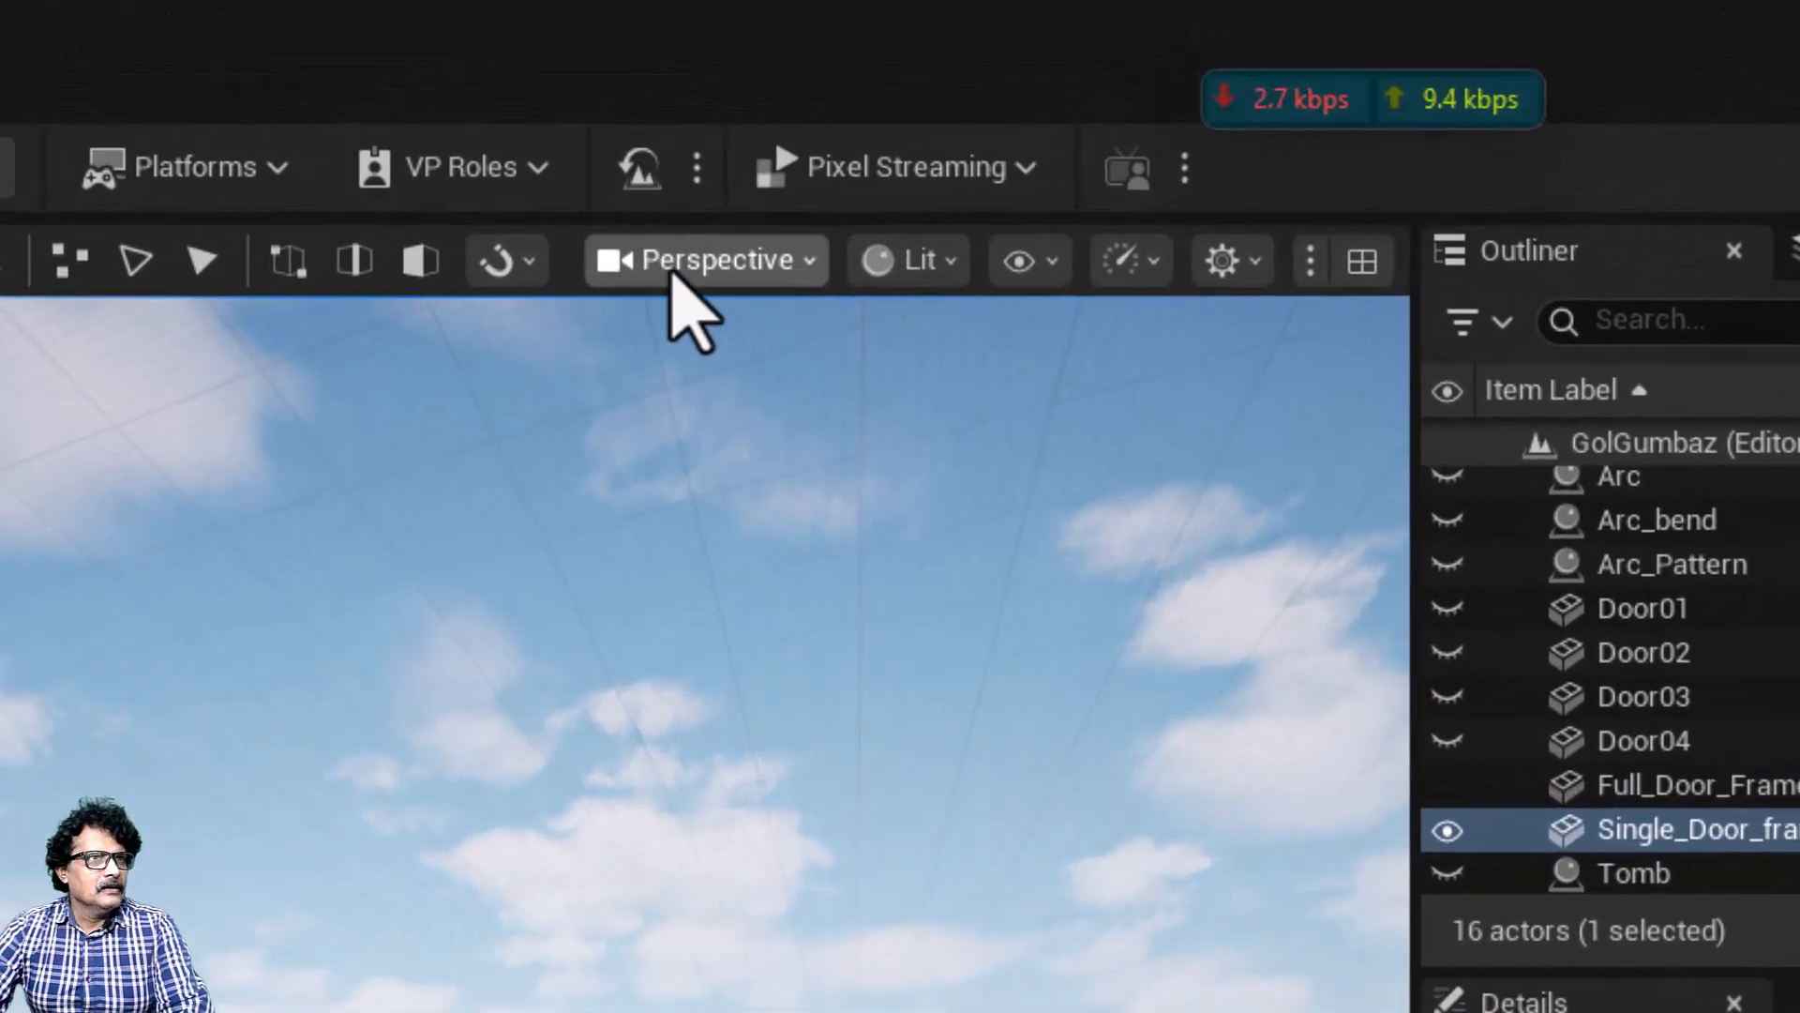
click(971, 110)
click(707, 816)
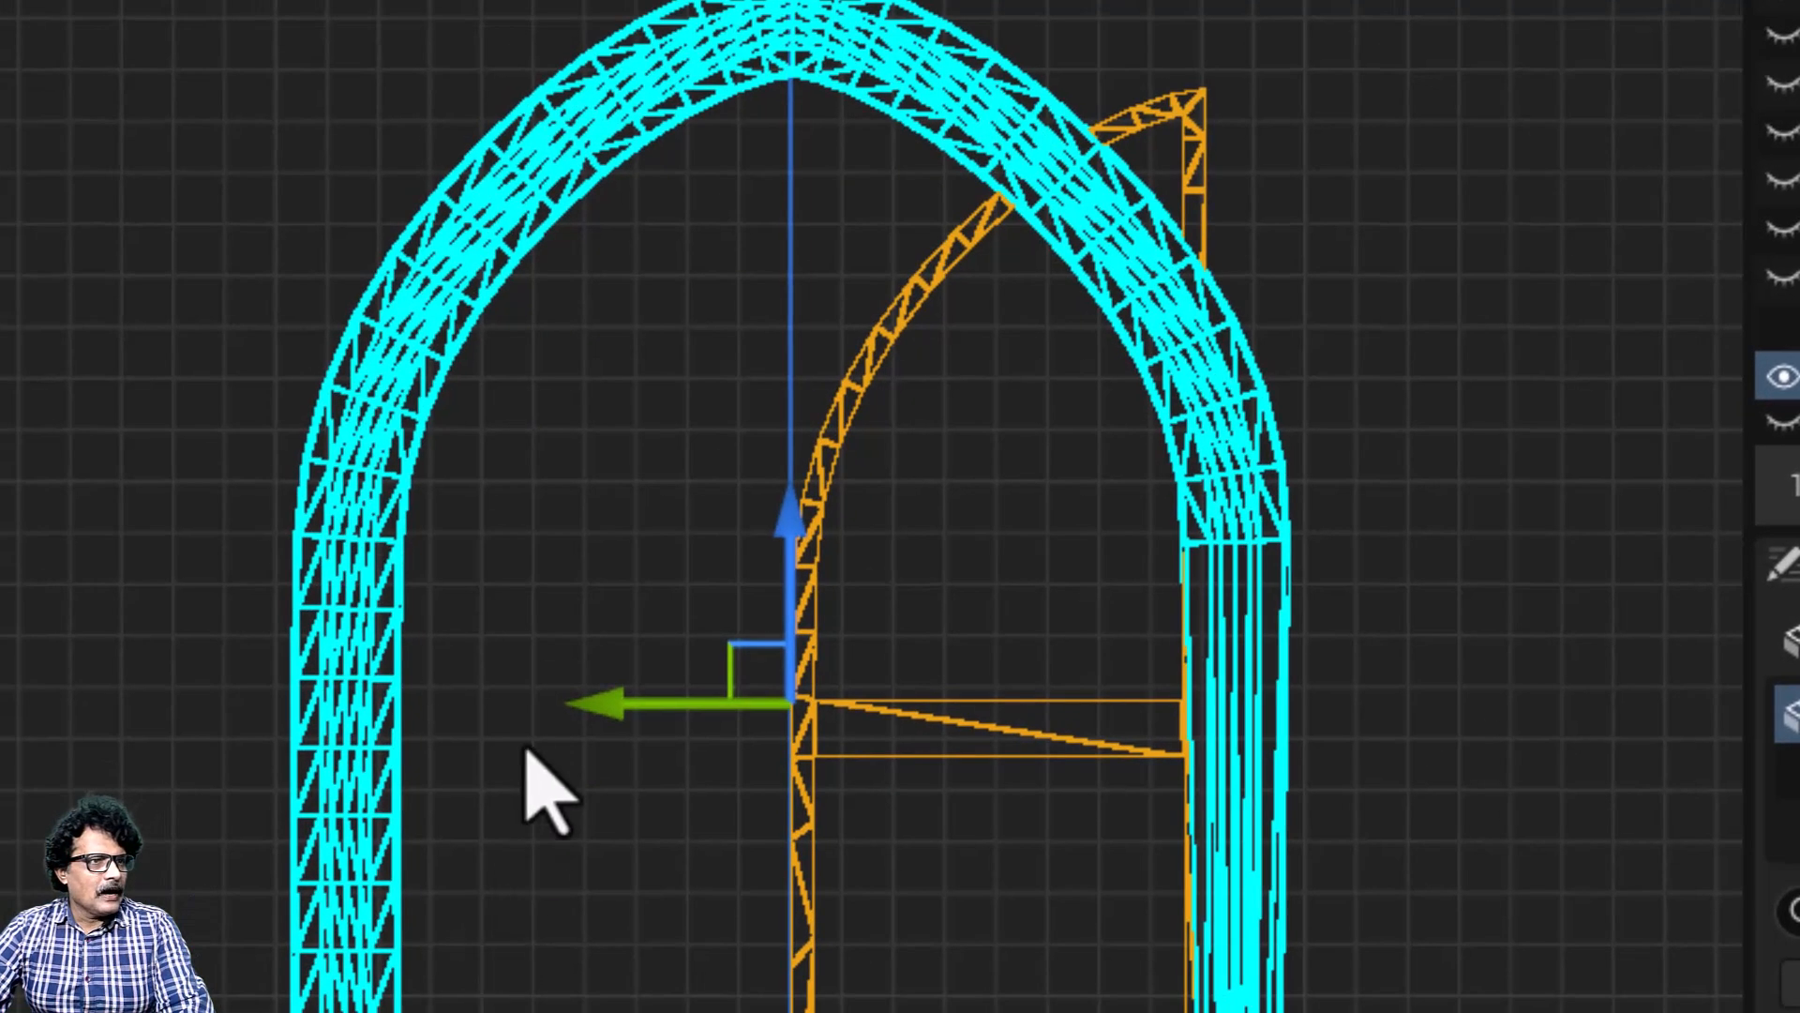
drag(580, 737, 188, 729)
scroll(382, 763, up, 6)
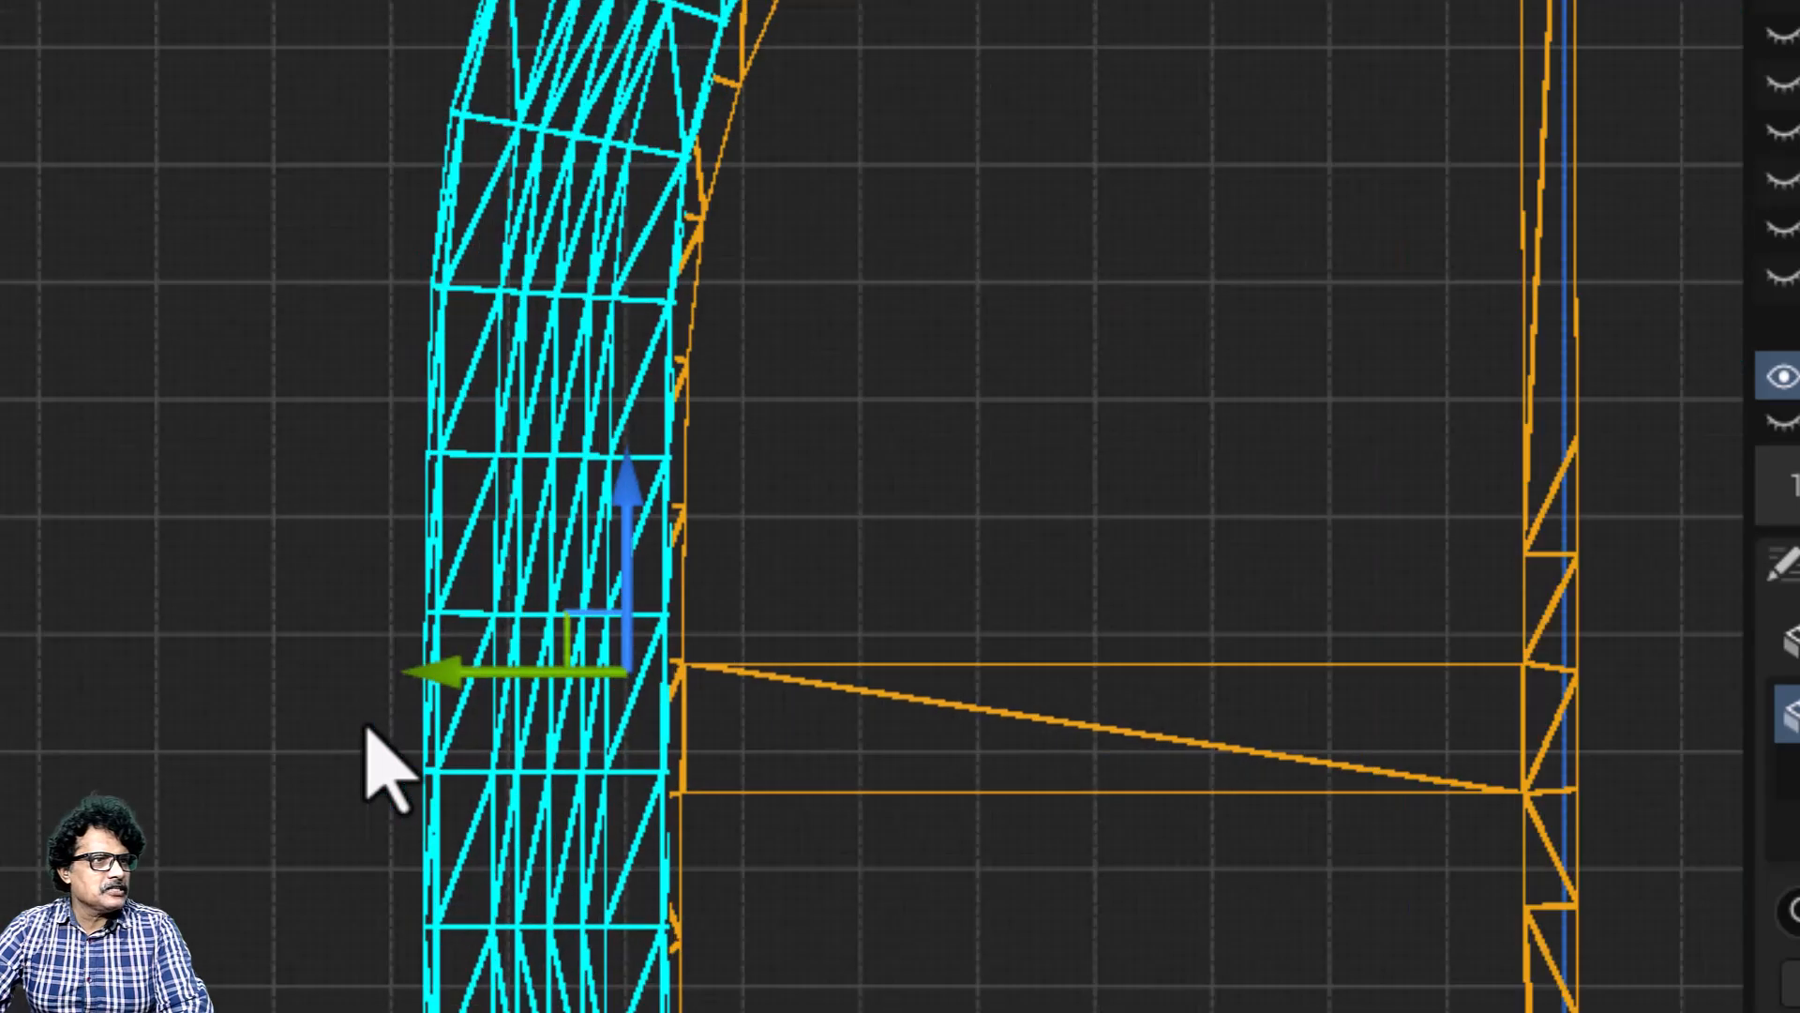
shift+middle_drag(844, 469, 642, 806)
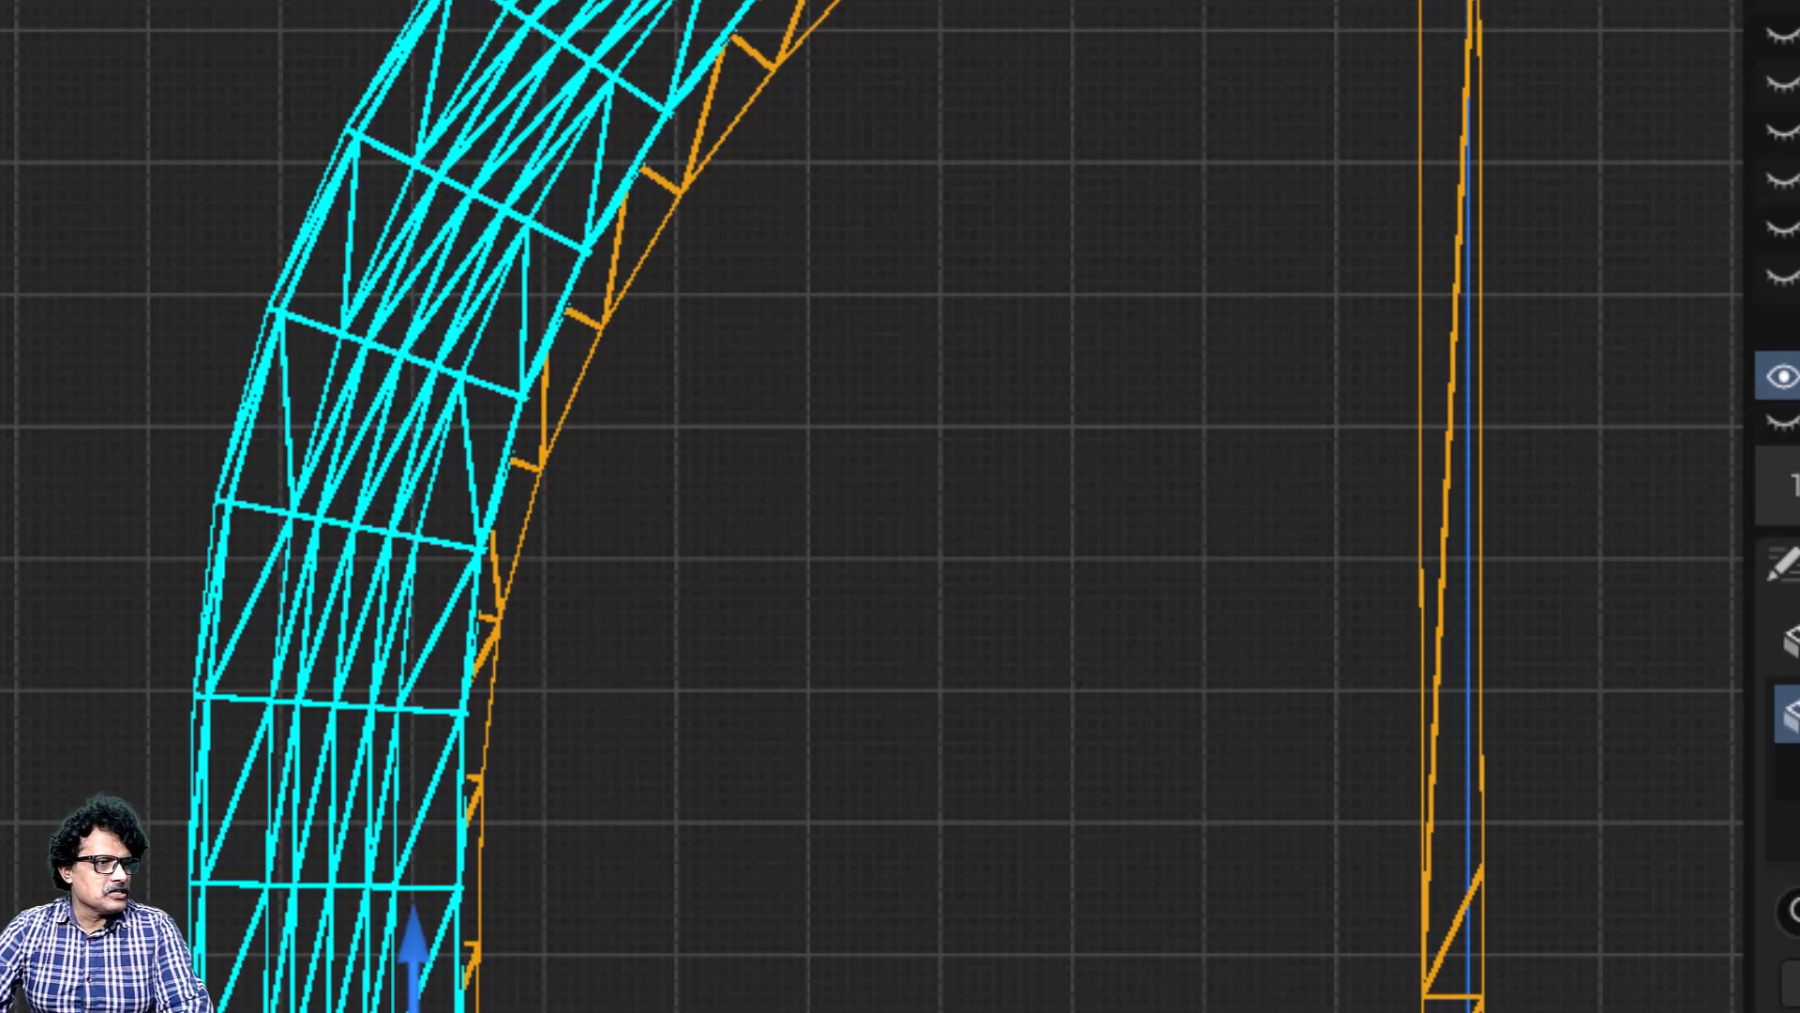
drag(441, 1008, 494, 1008)
drag(488, 985, 469, 985)
scroll(988, 646, up, 2)
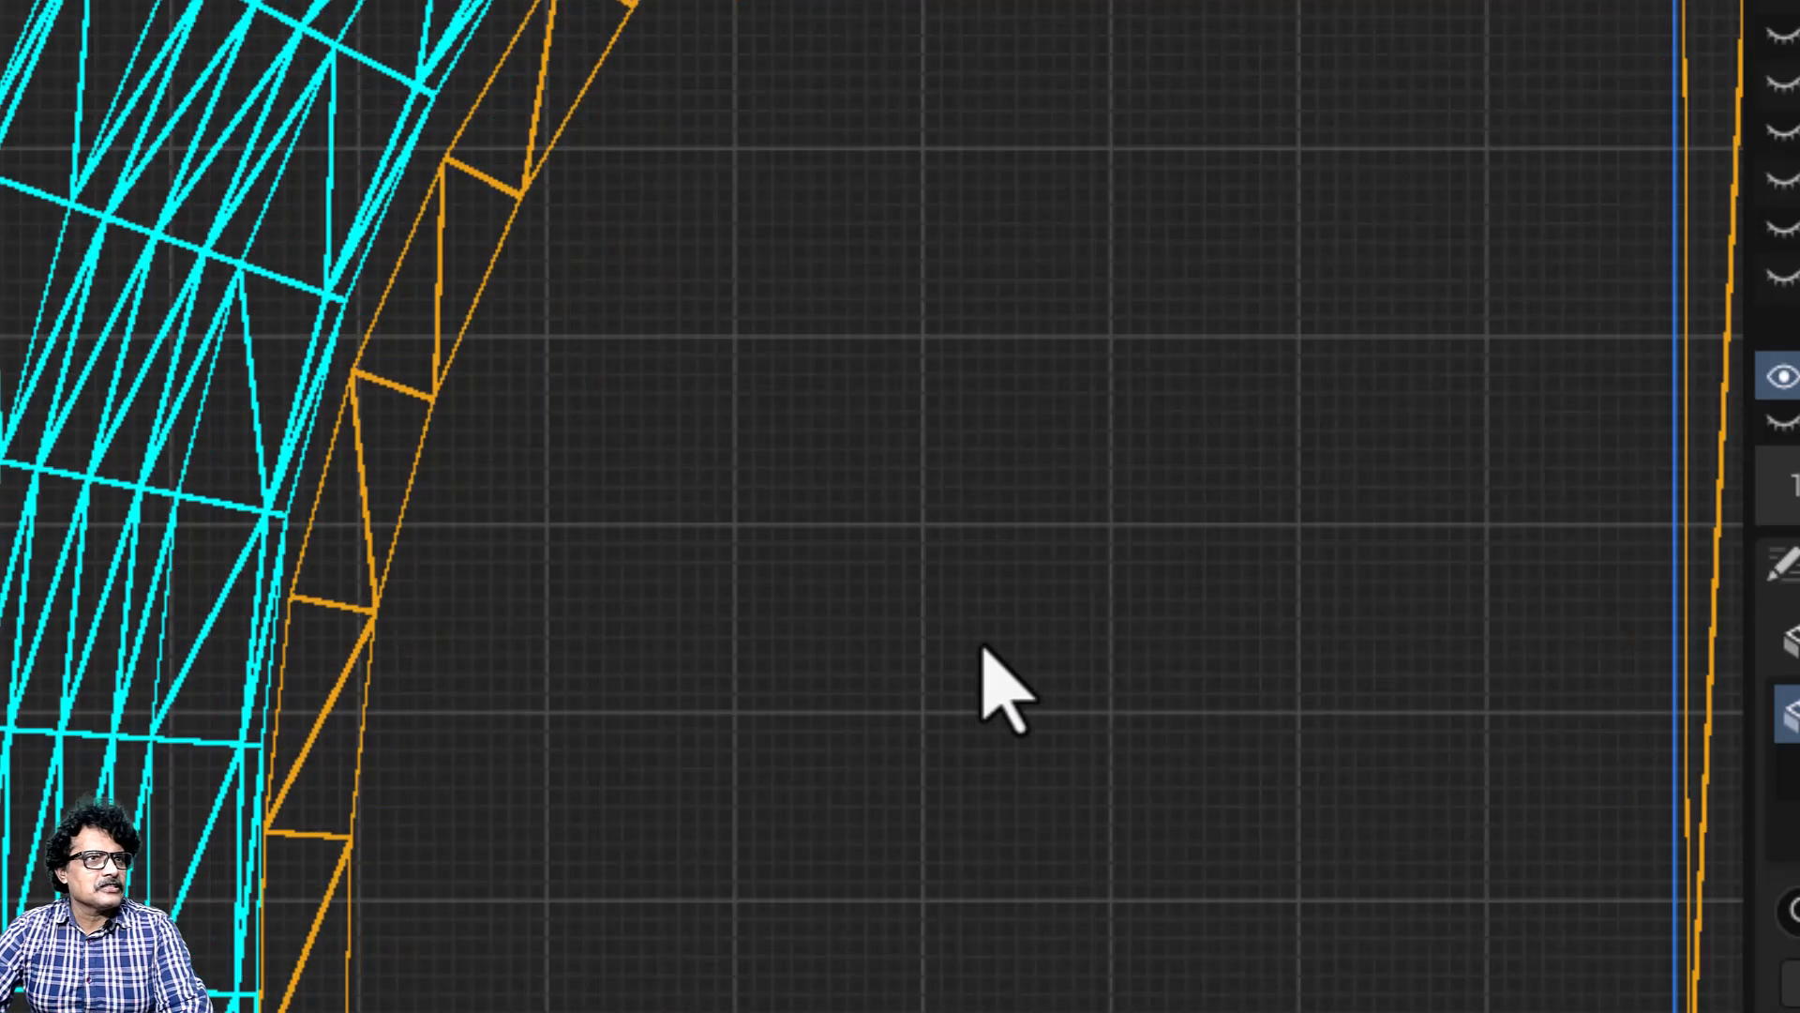
Step: Fine-tune the height of Single_Door_frame to about Z -1413.6 so it rests on the full frame's bottom rail
scroll(989, 645, down, 3)
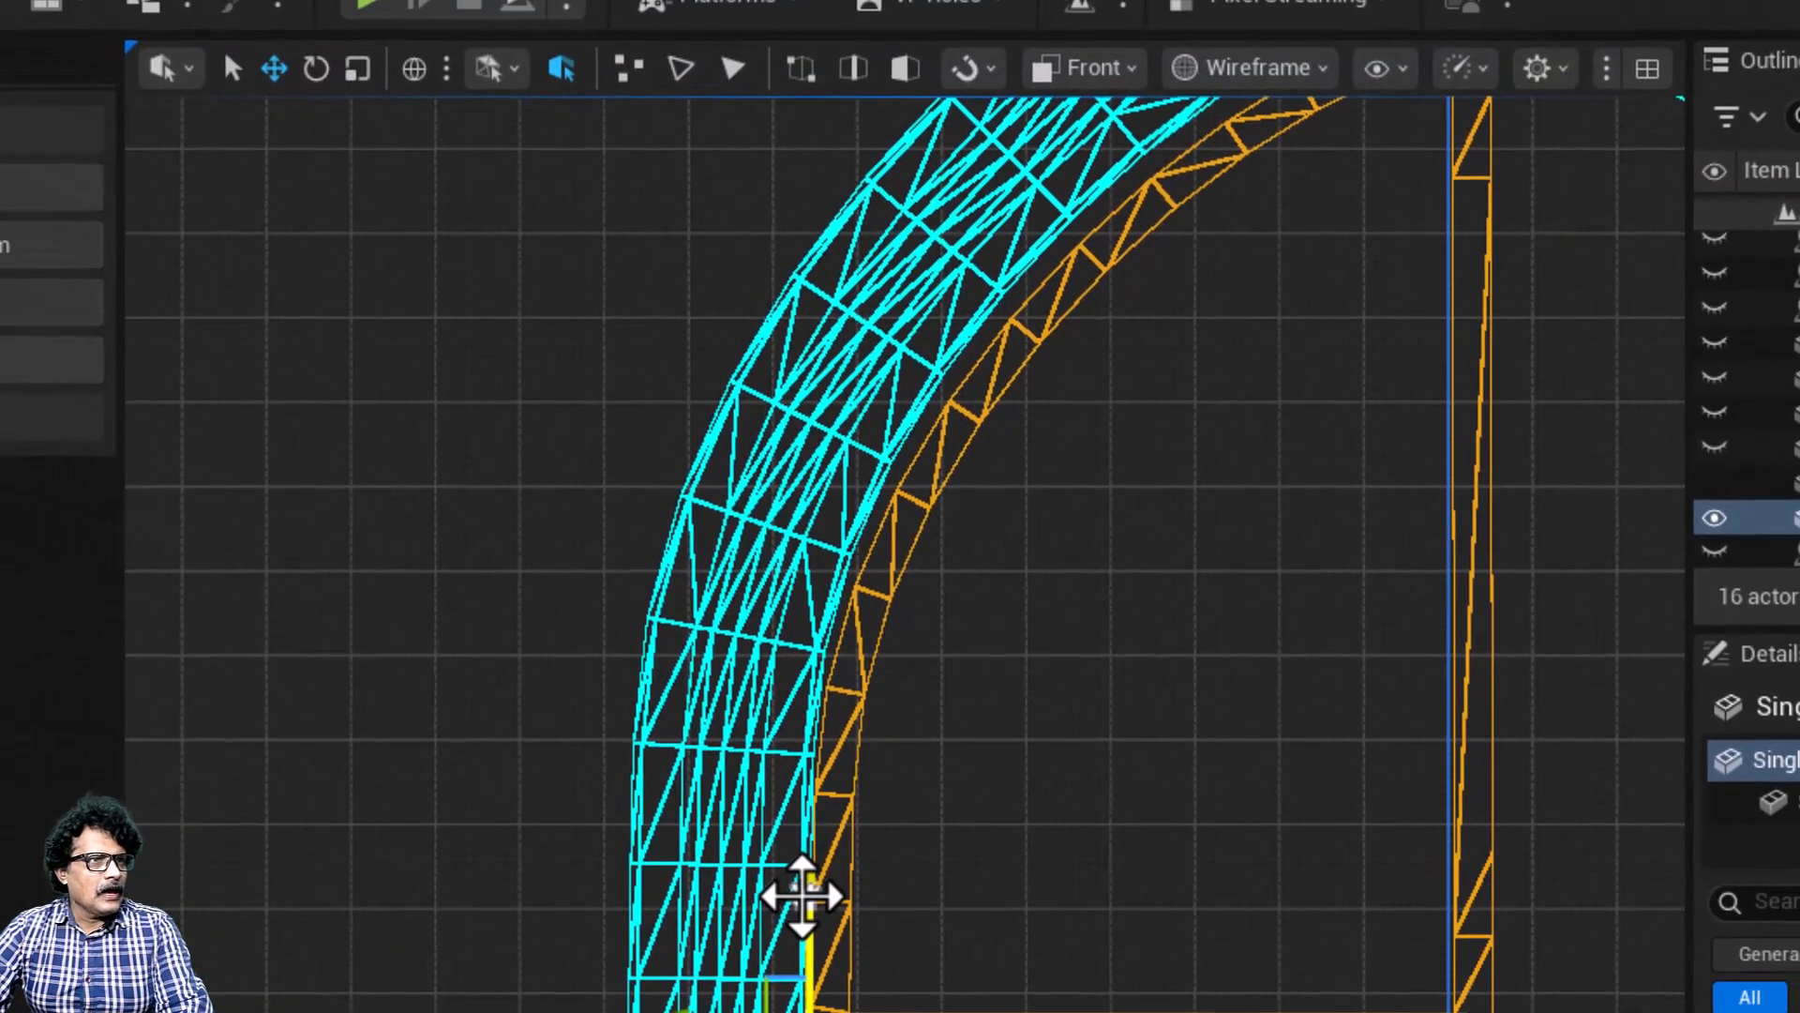
drag(641, 903, 643, 872)
drag(805, 873, 806, 871)
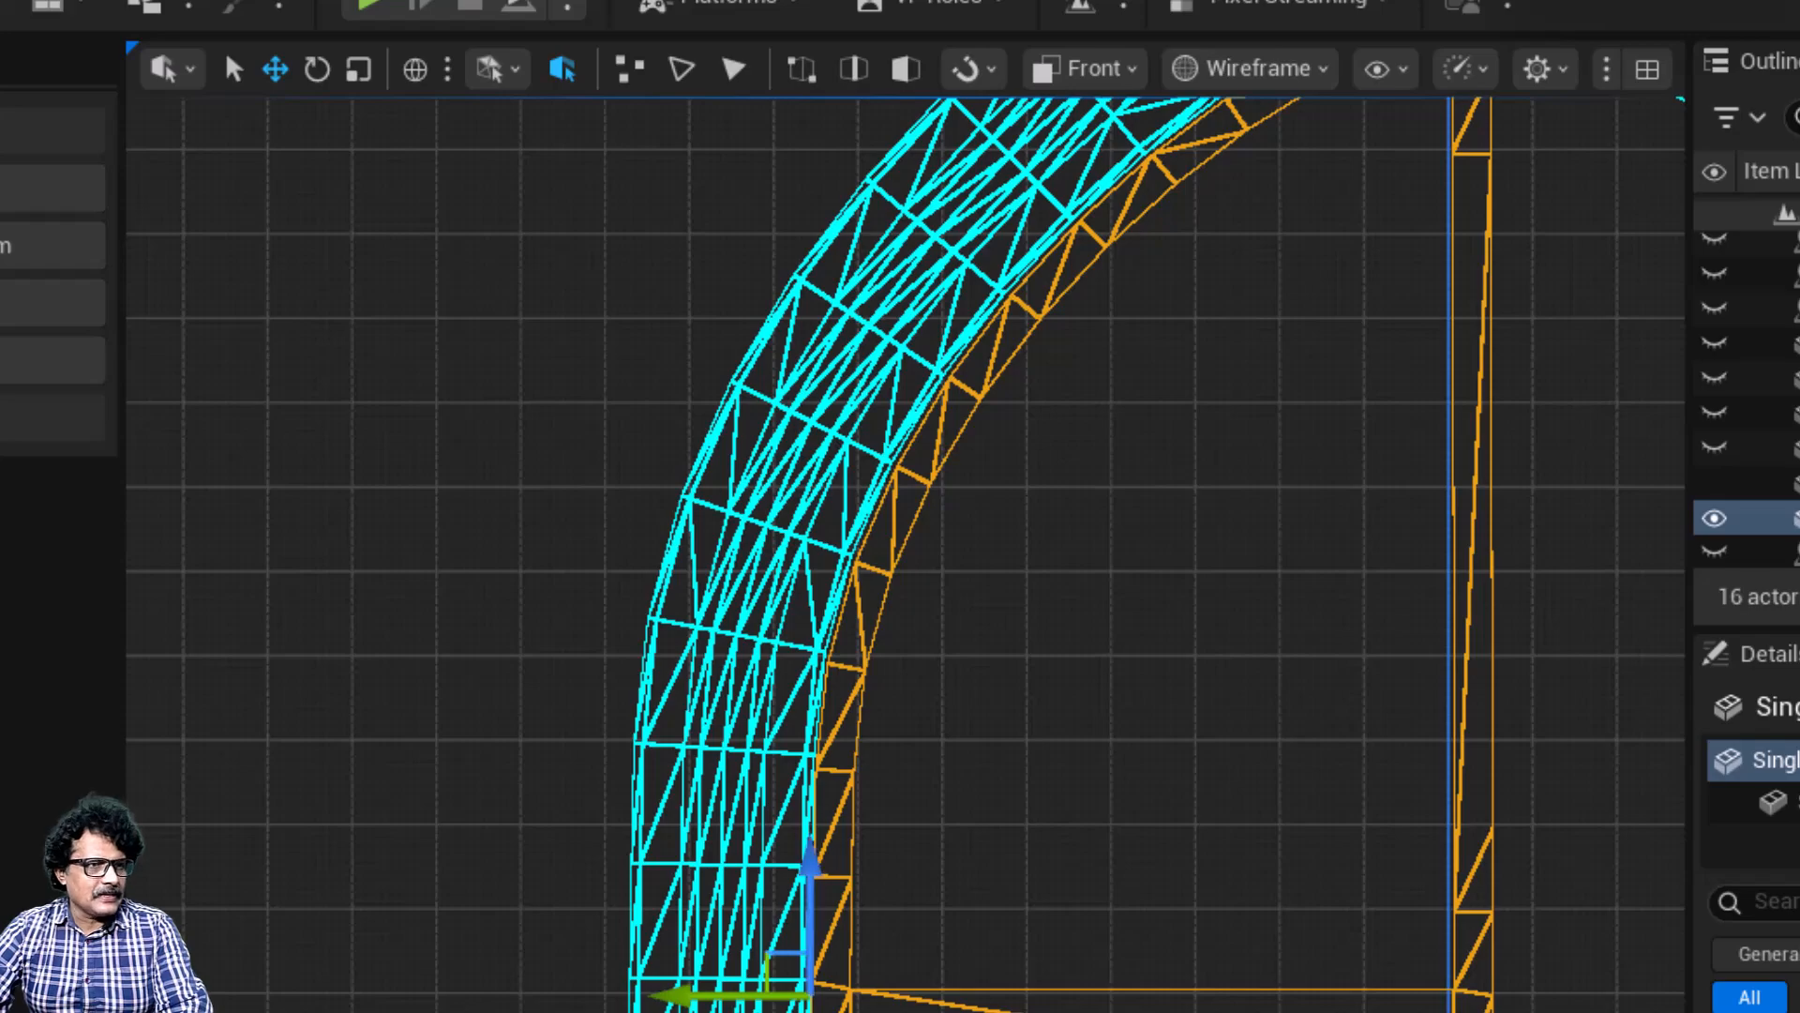
right_drag(1030, 1012, 946, 385)
right_drag(896, 314, 923, 458)
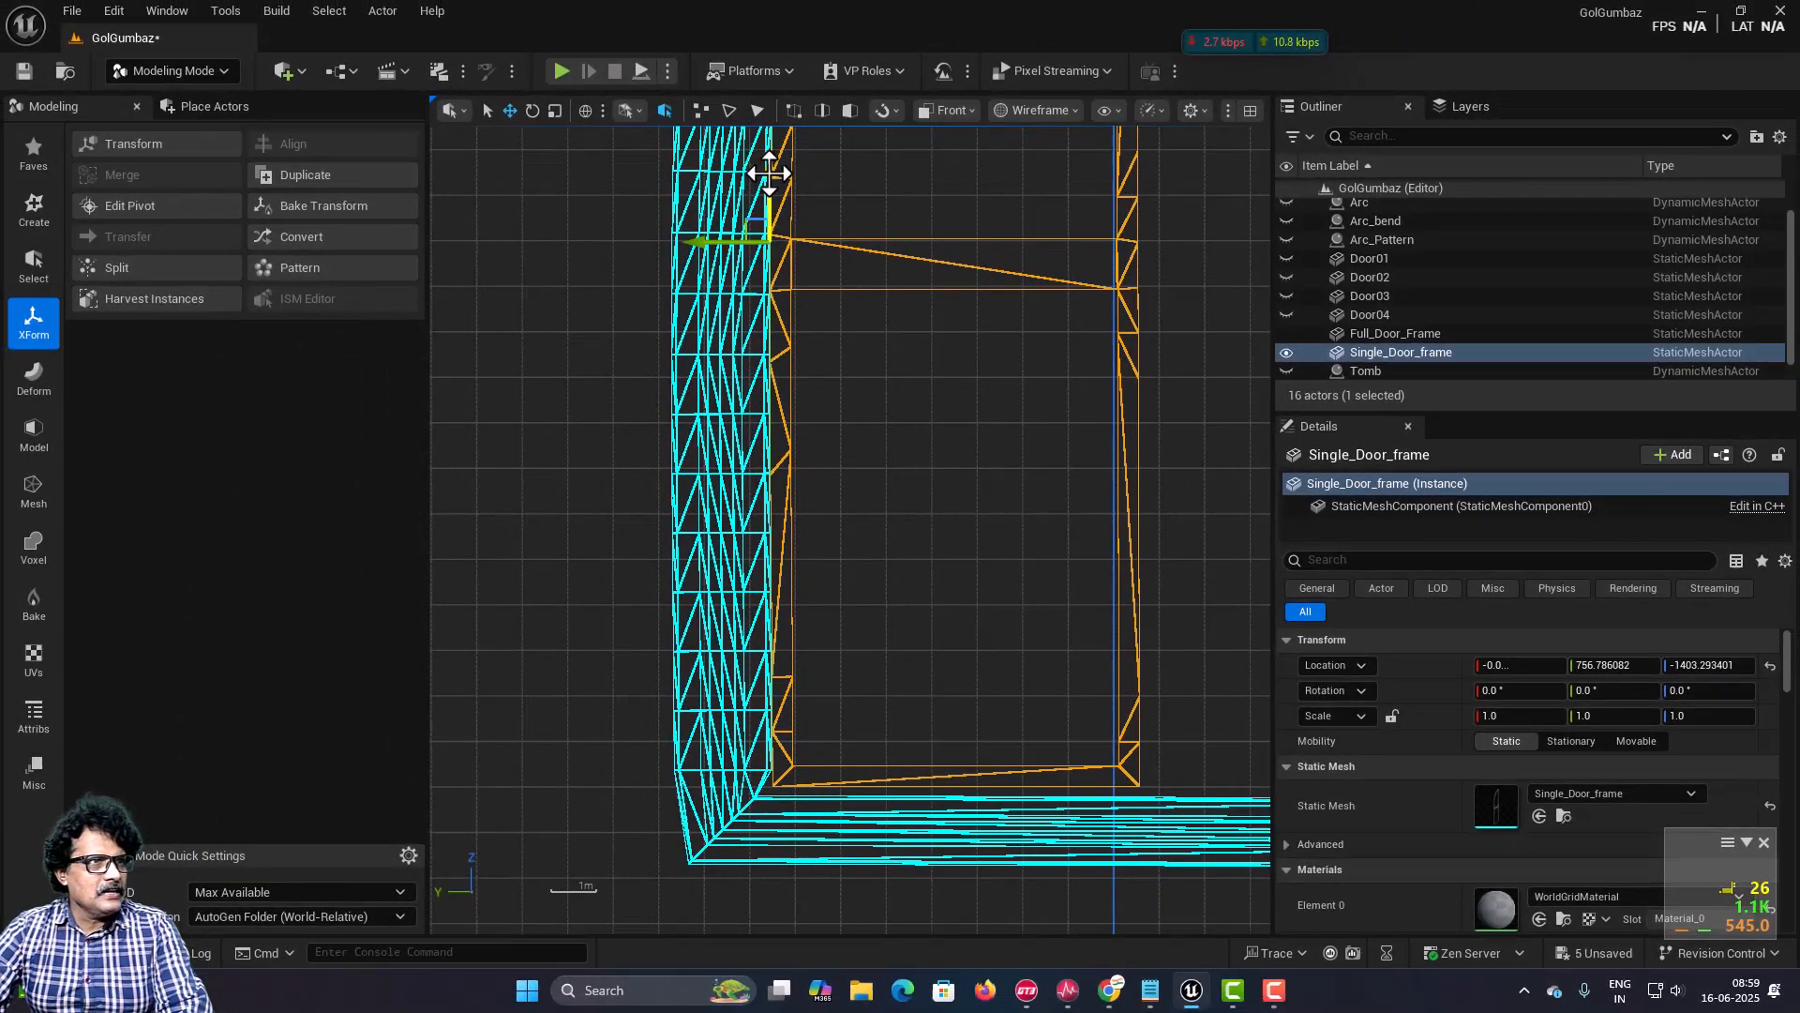
drag(769, 174, 725, 242)
scroll(724, 242, down, 10)
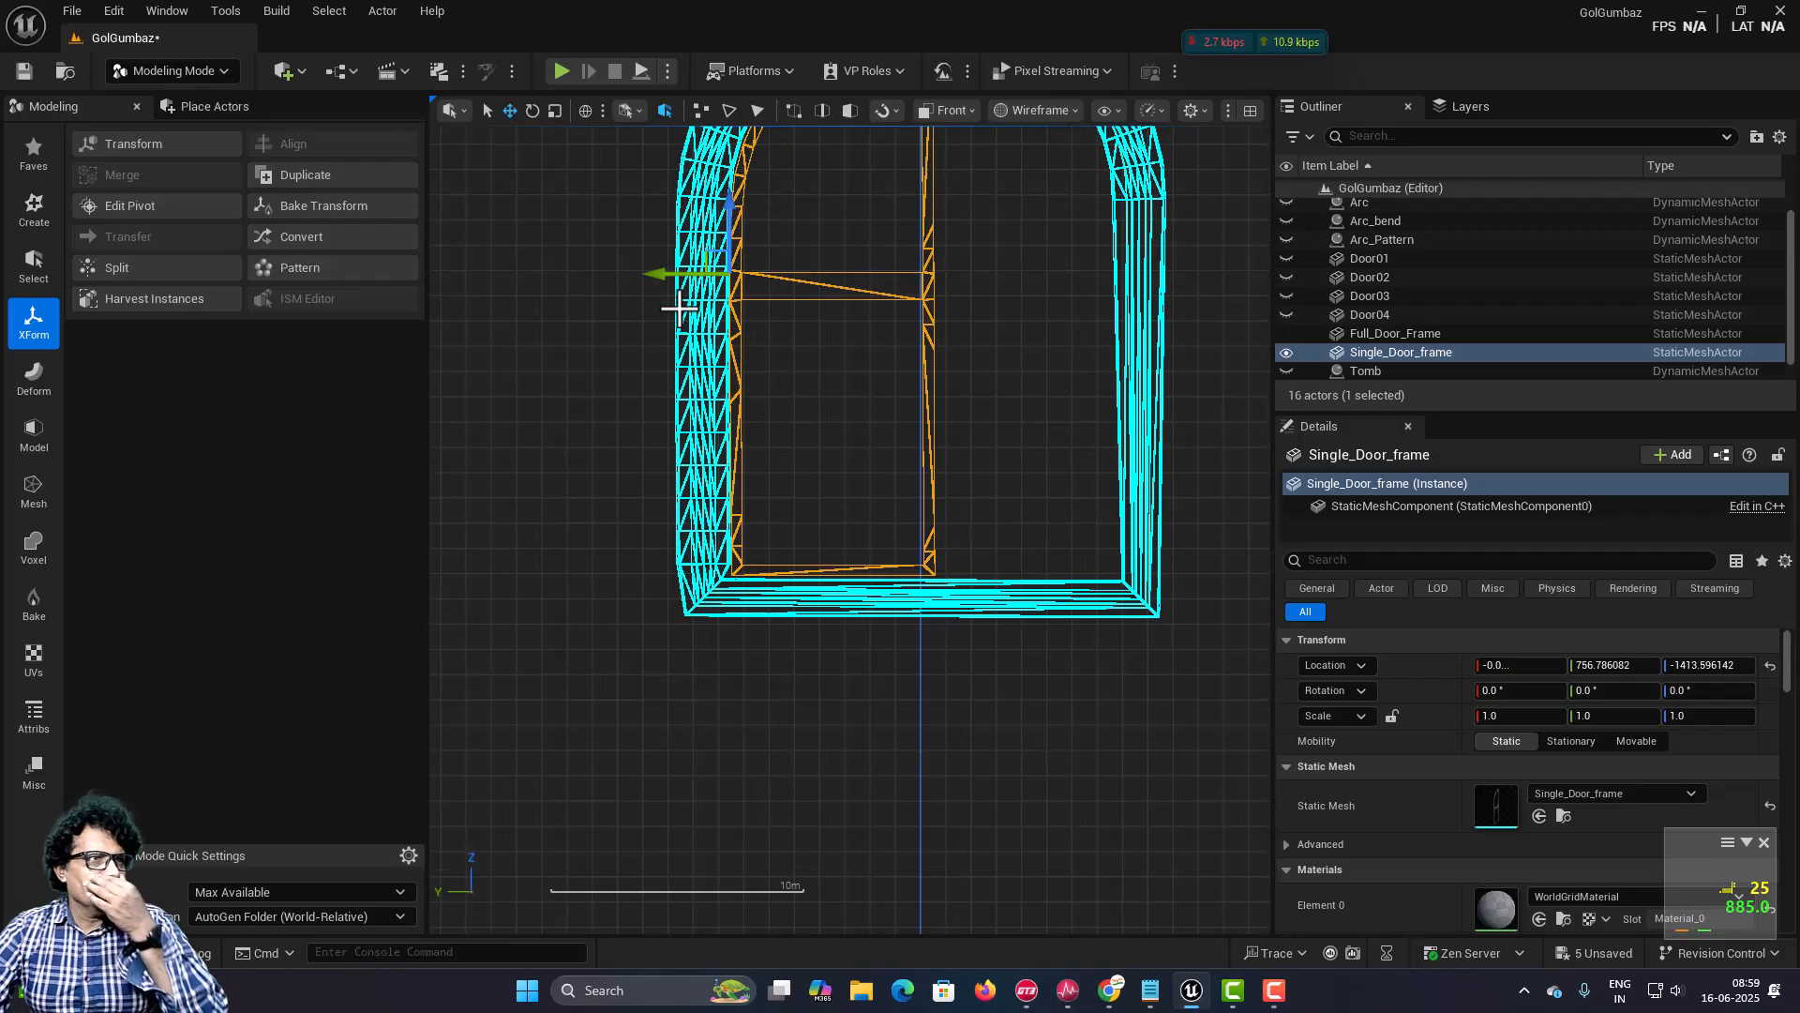
scroll(677, 306, up, 3)
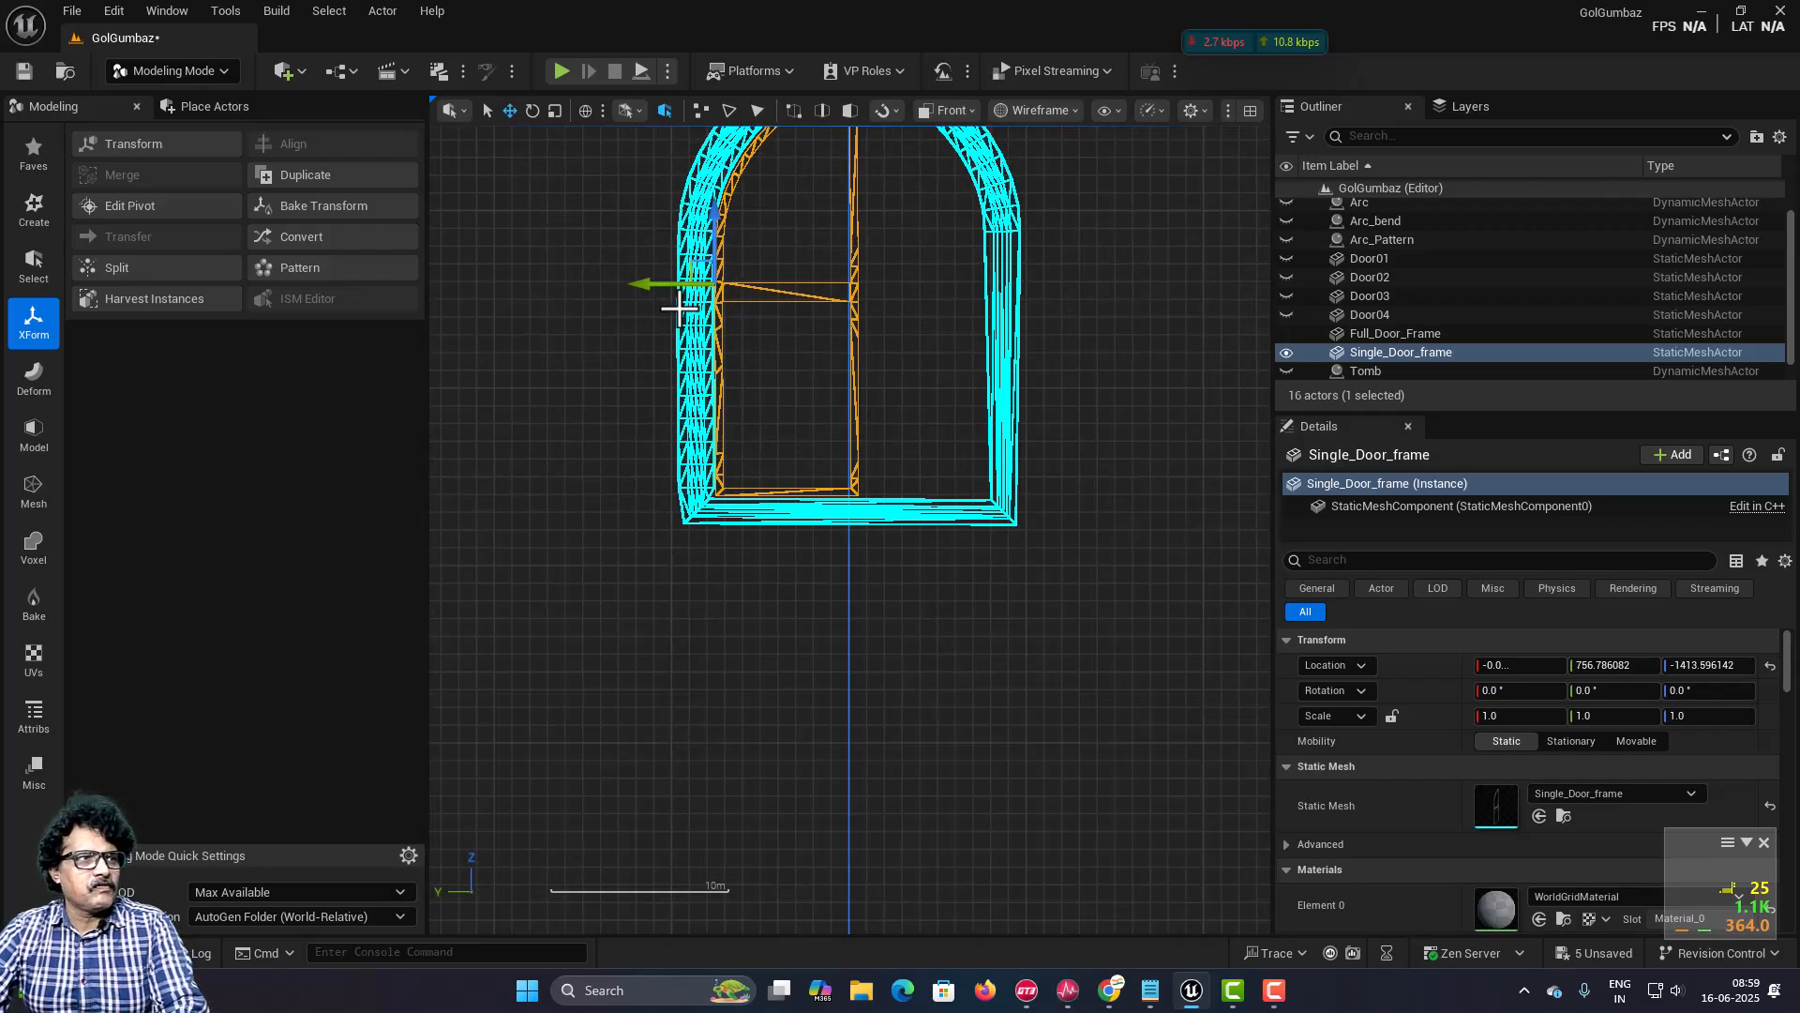
scroll(677, 306, down, 1)
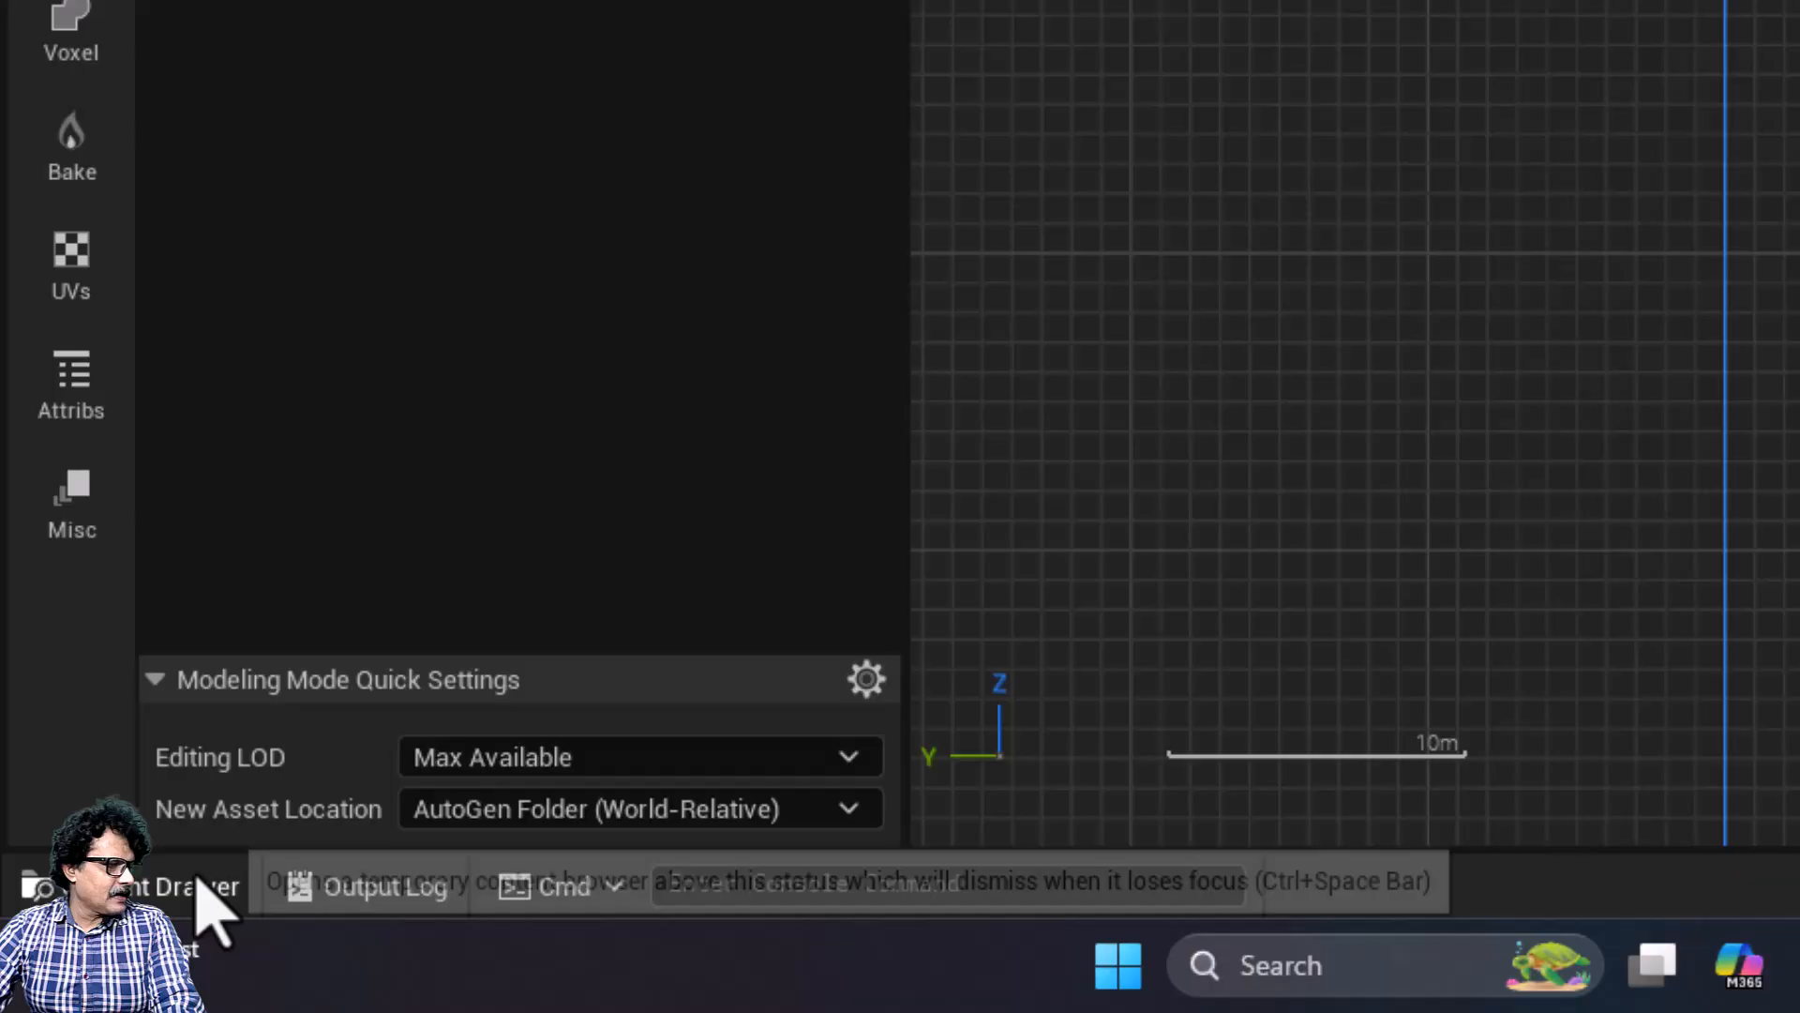
Step: Place Door_Top_Area in the level with its pivot at the Top box position, and reset its location to the origin
click(96, 952)
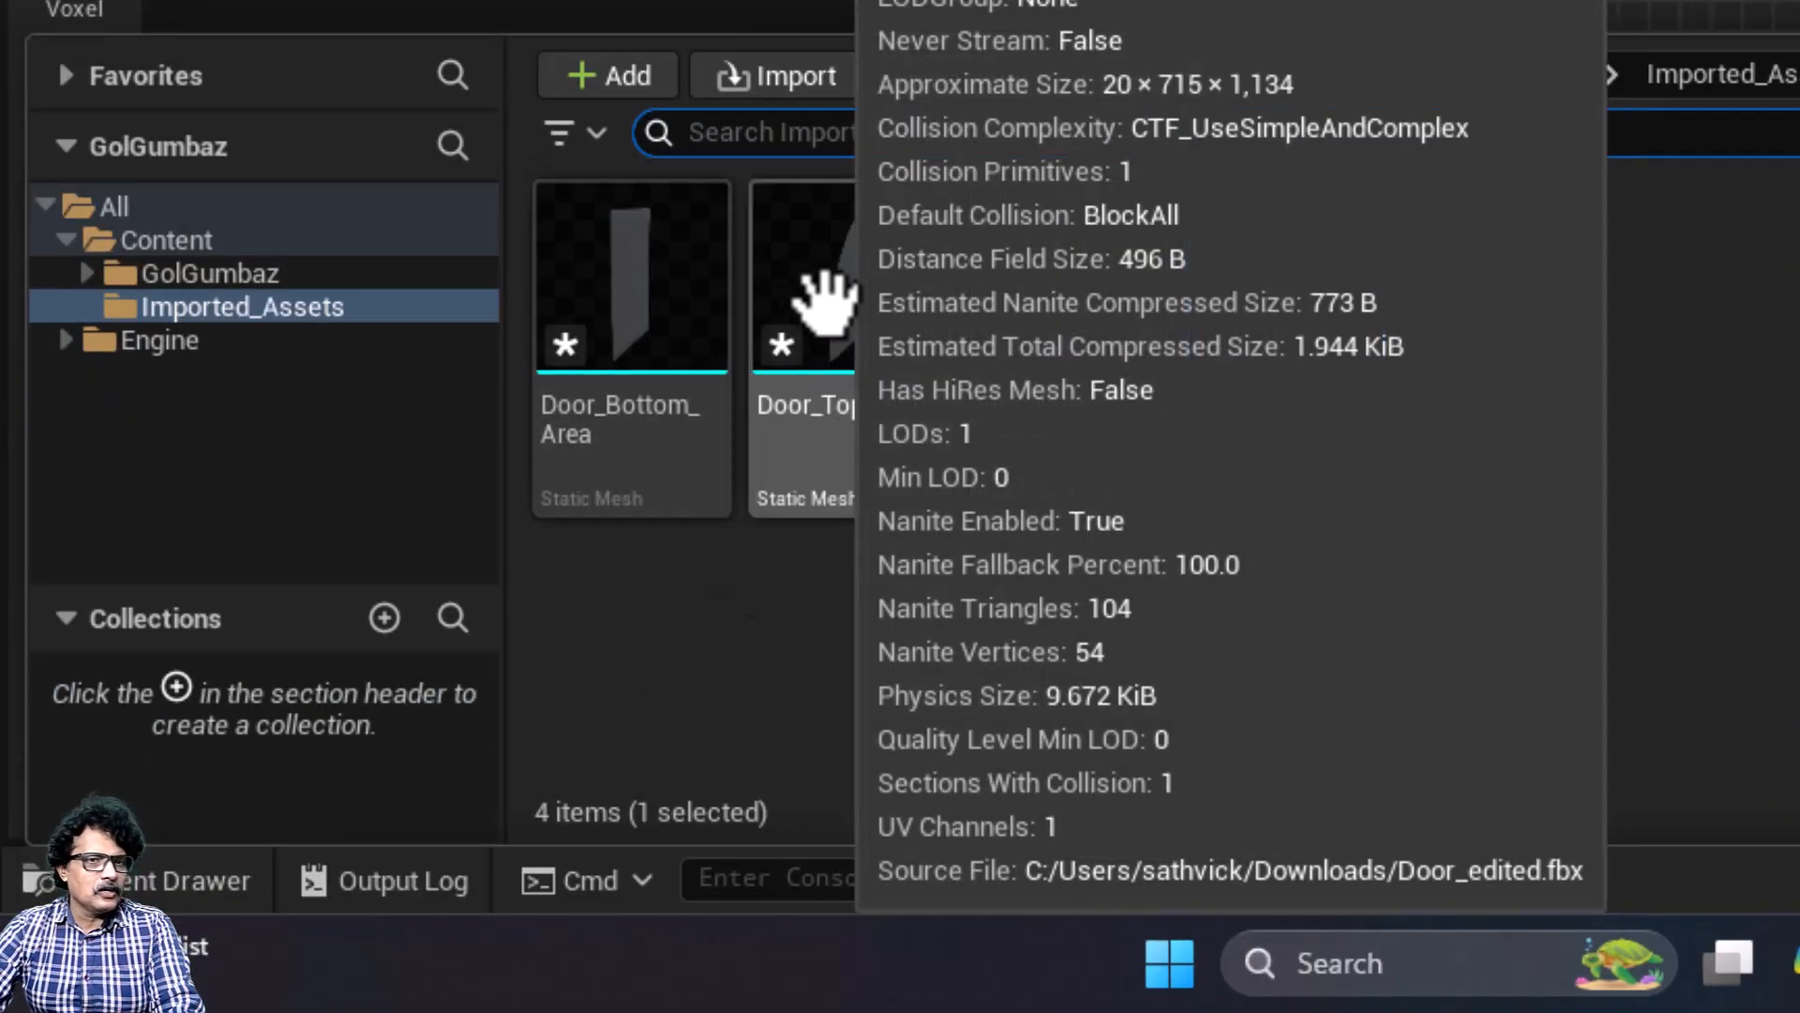
drag(819, 293, 992, 234)
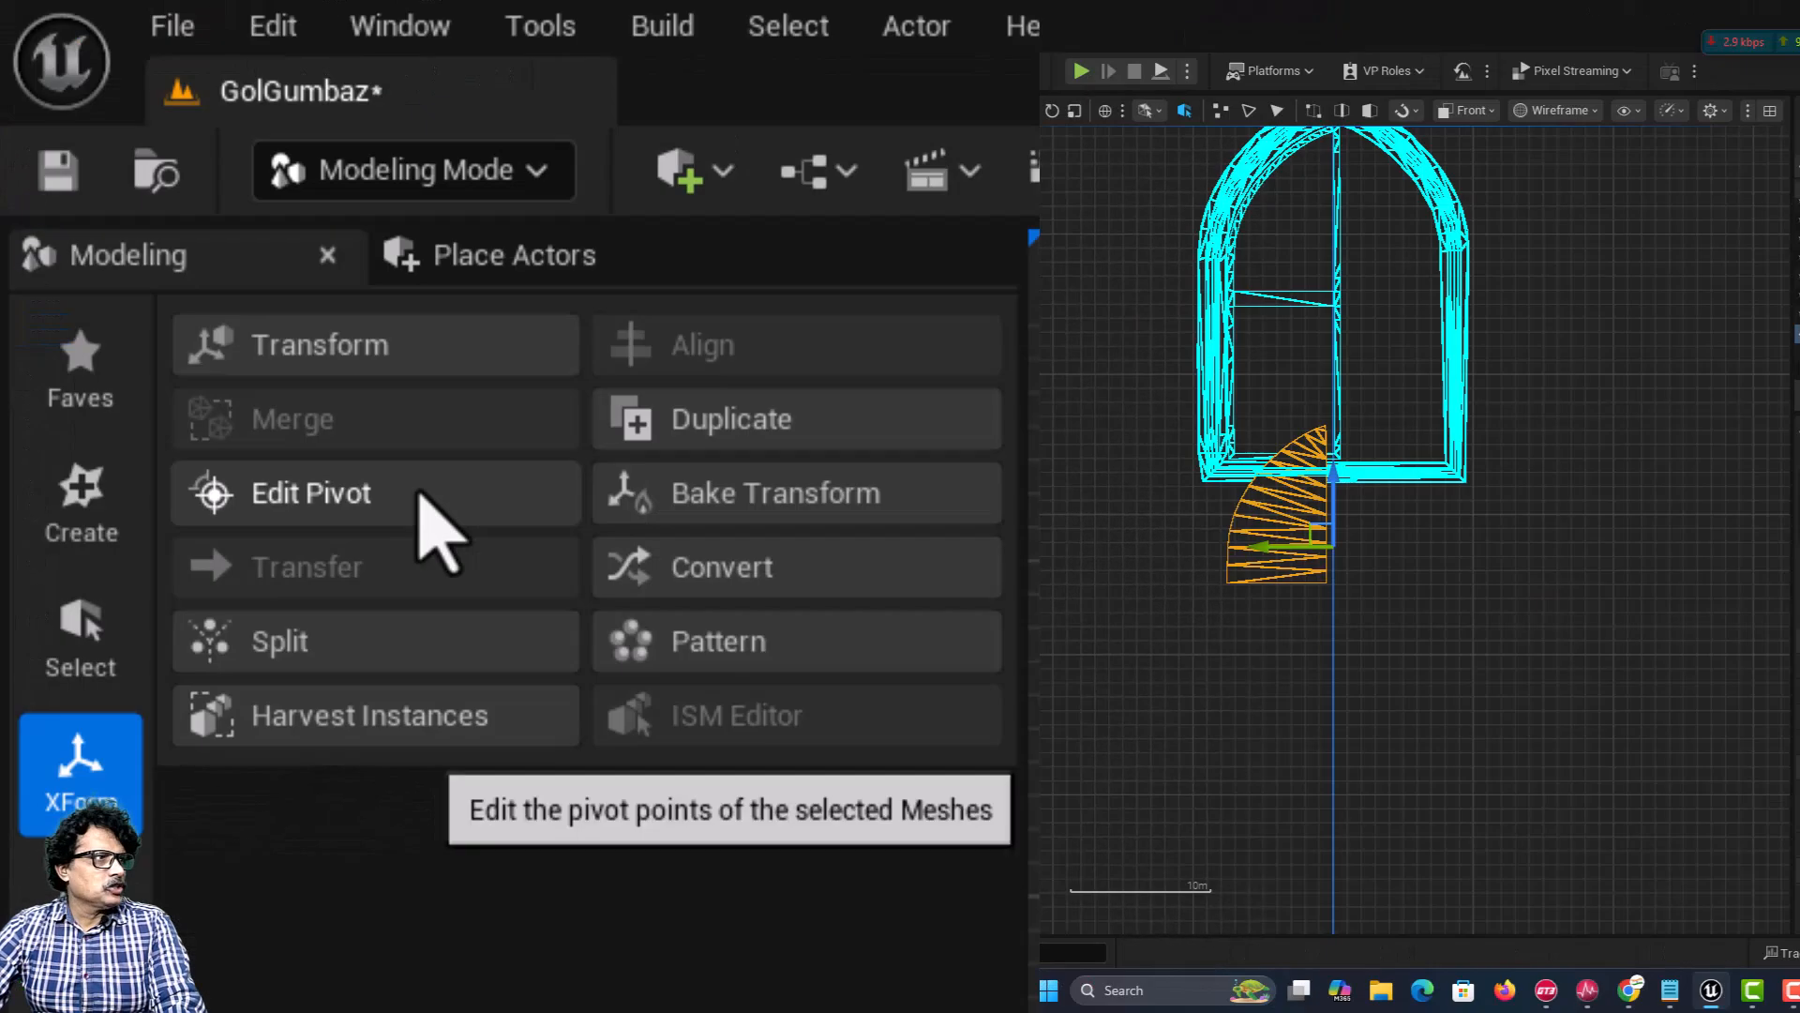
click(419, 490)
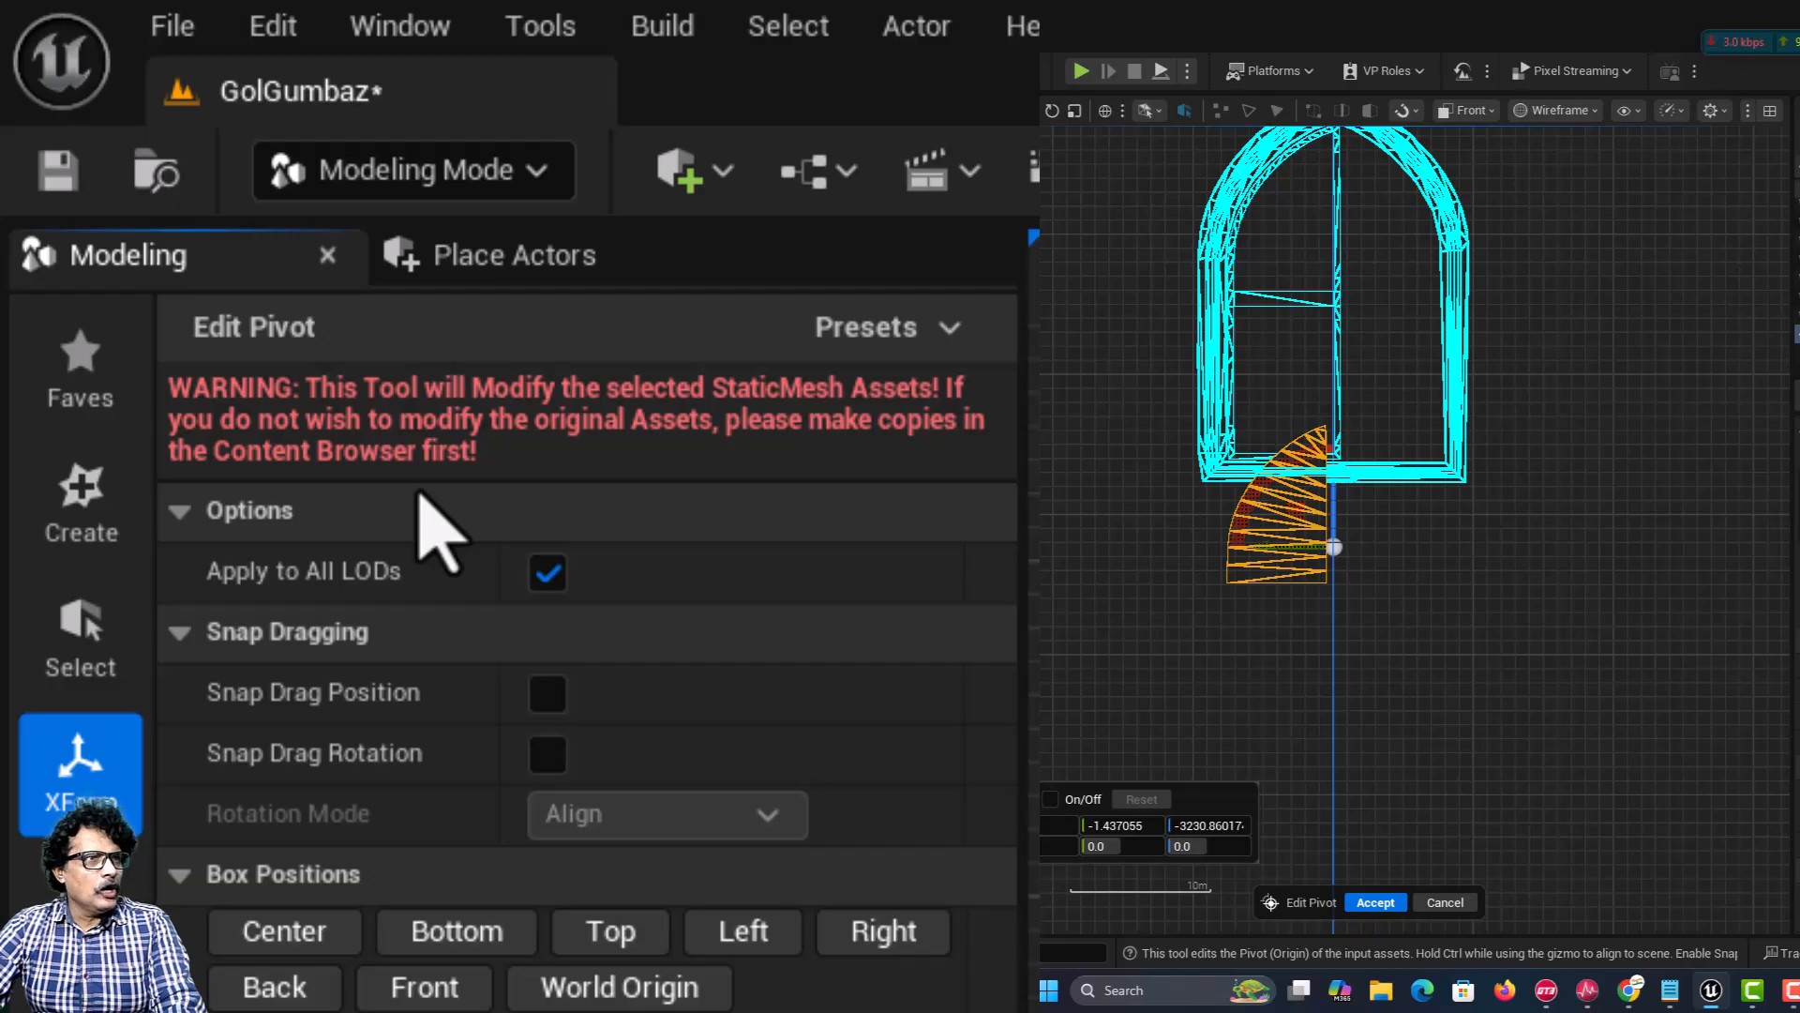
click(619, 949)
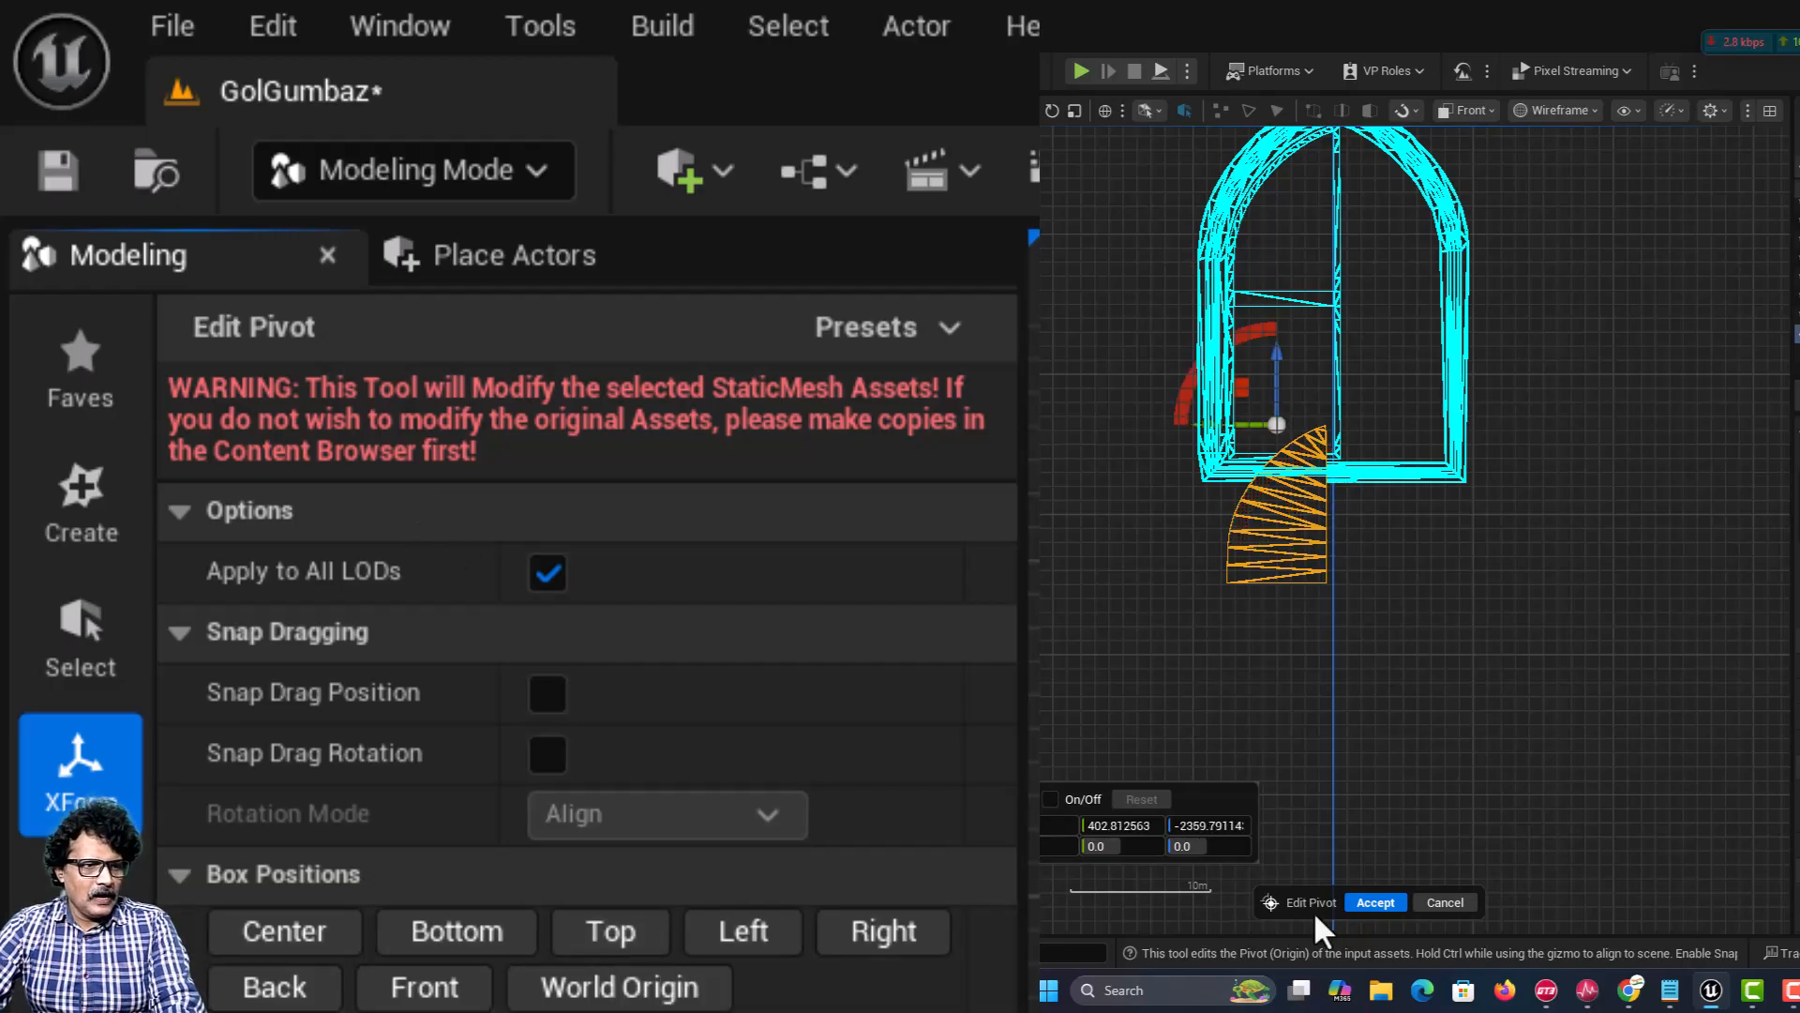
click(1376, 902)
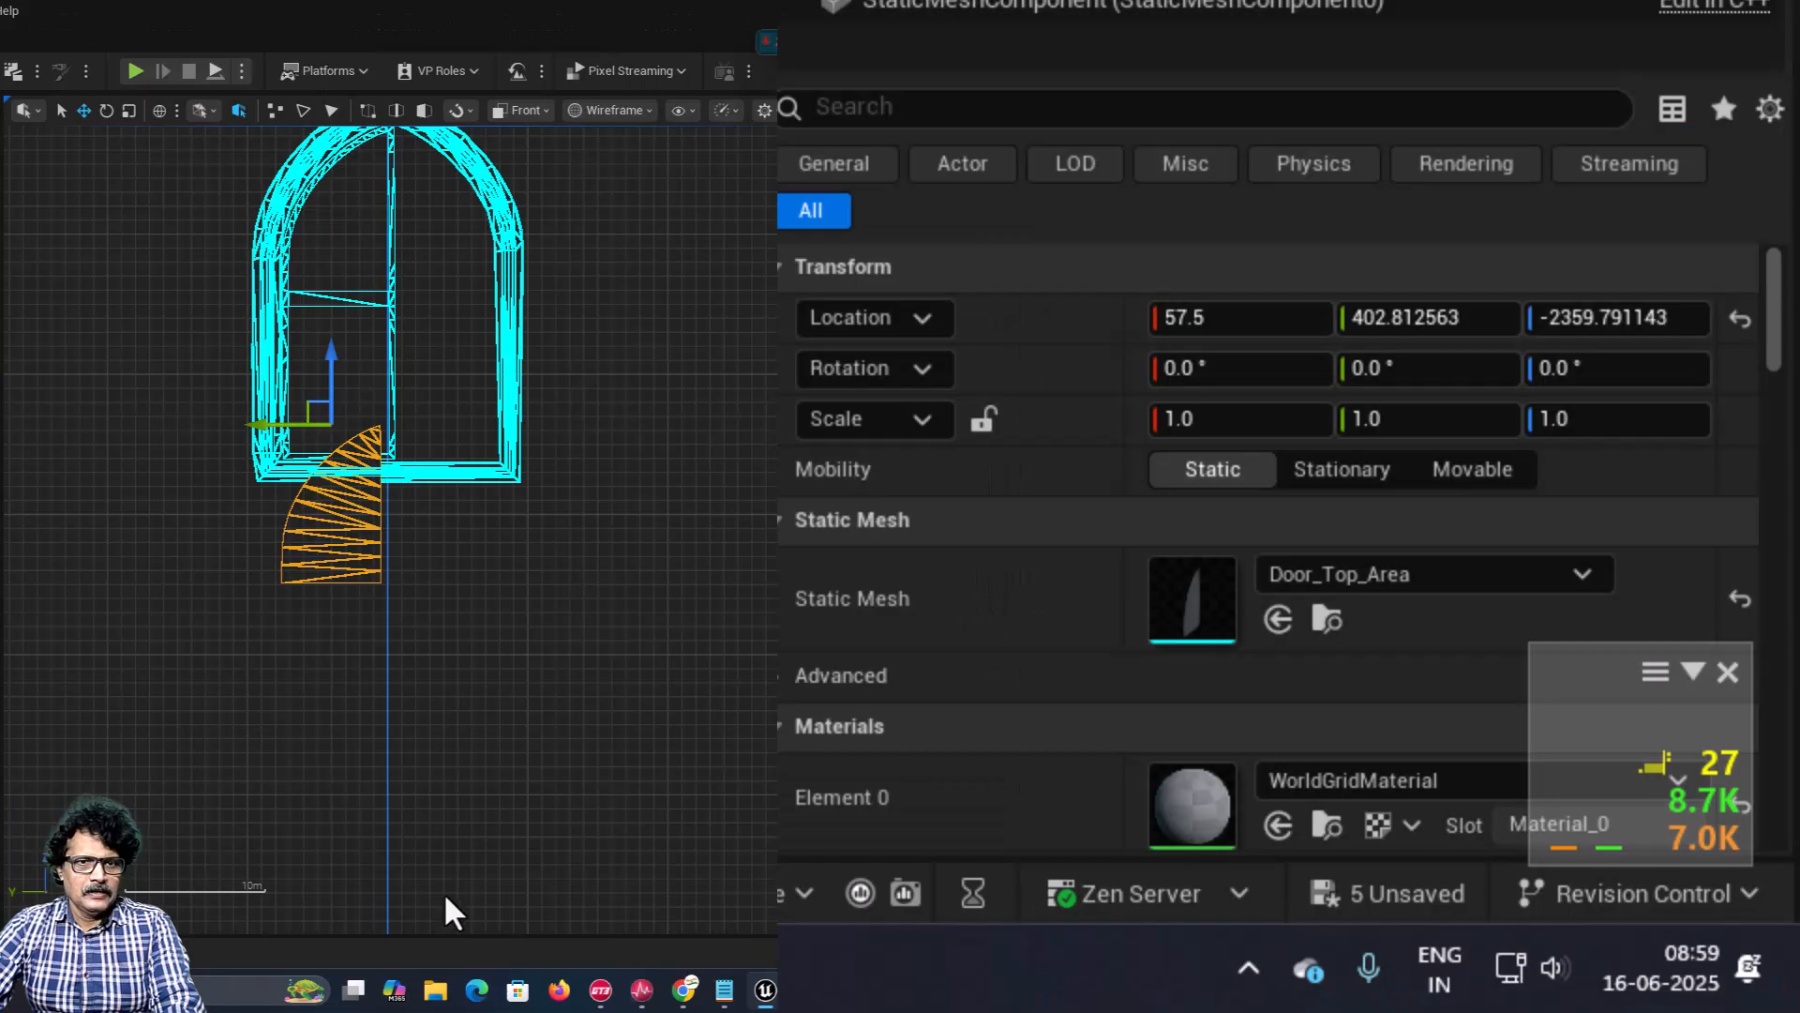
click(1740, 319)
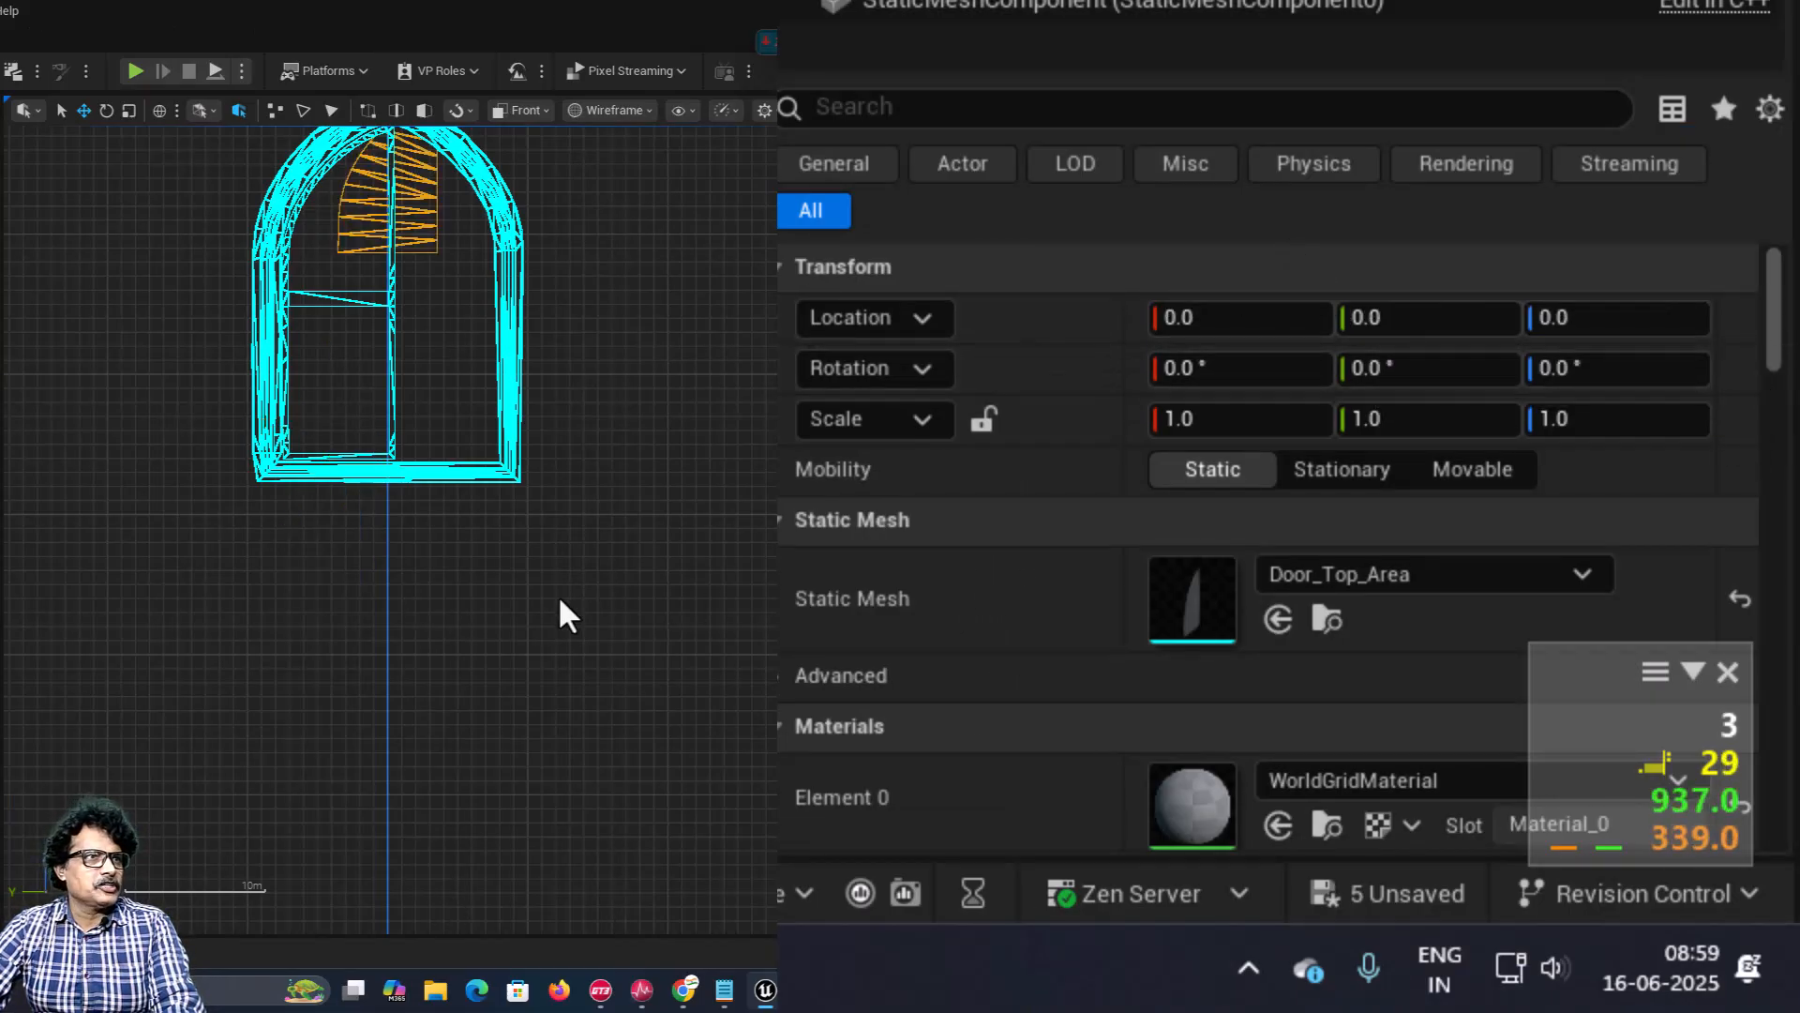
Step: Fit Door_Top_Area into the upper opening of Single_Door_frame, at about Y 350 and Z -271
right_drag(567, 614, 579, 822)
drag(825, 260, 822, 280)
scroll(810, 331, up, 3)
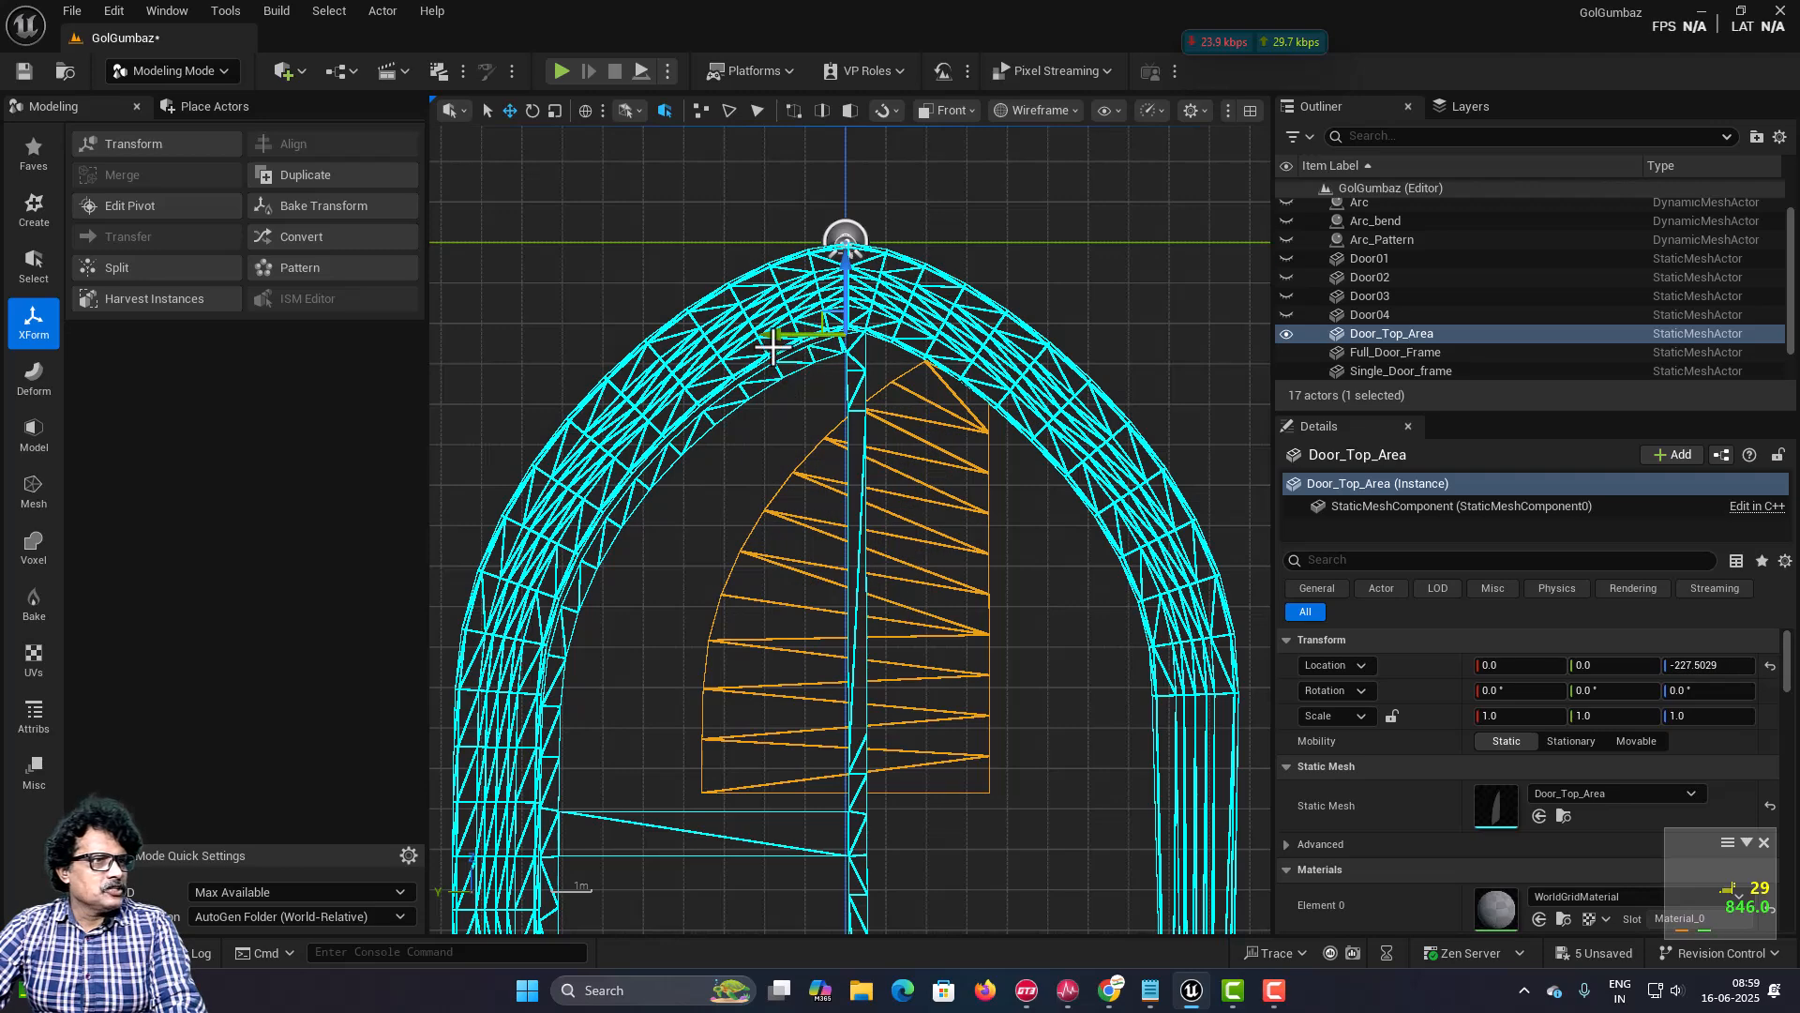
drag(773, 347, 635, 361)
drag(708, 274, 708, 244)
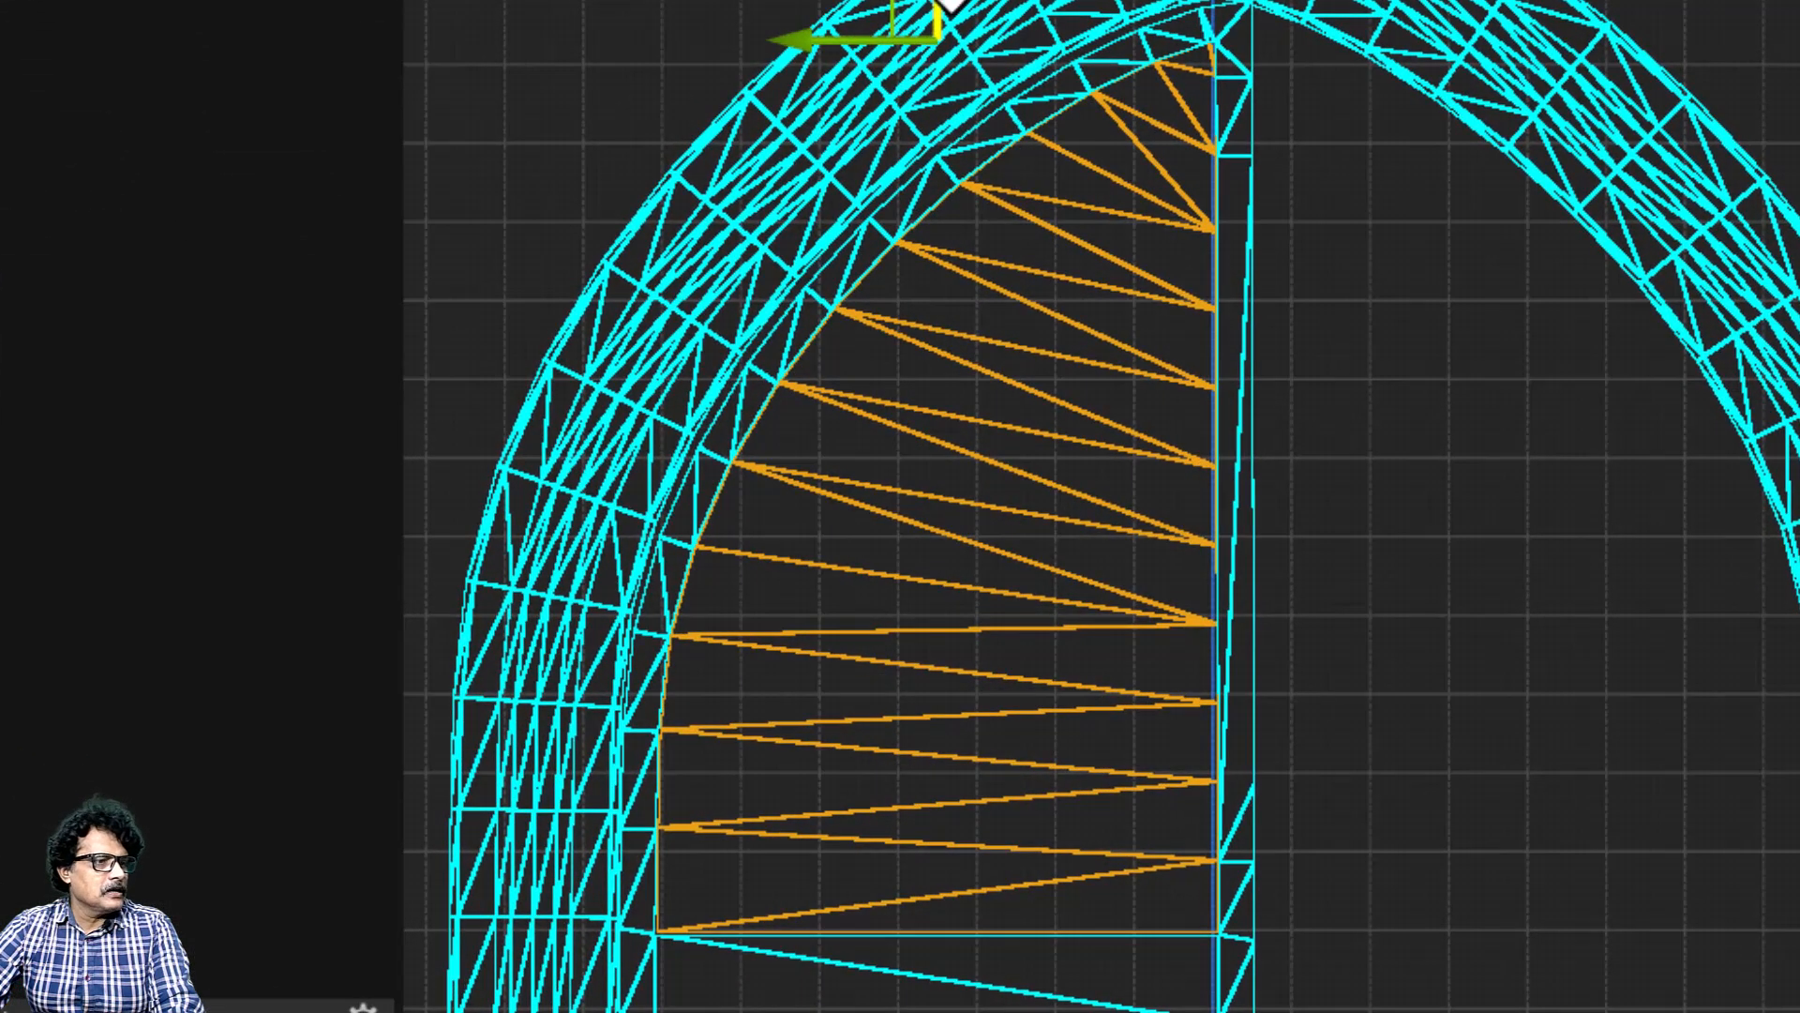
click(755, 42)
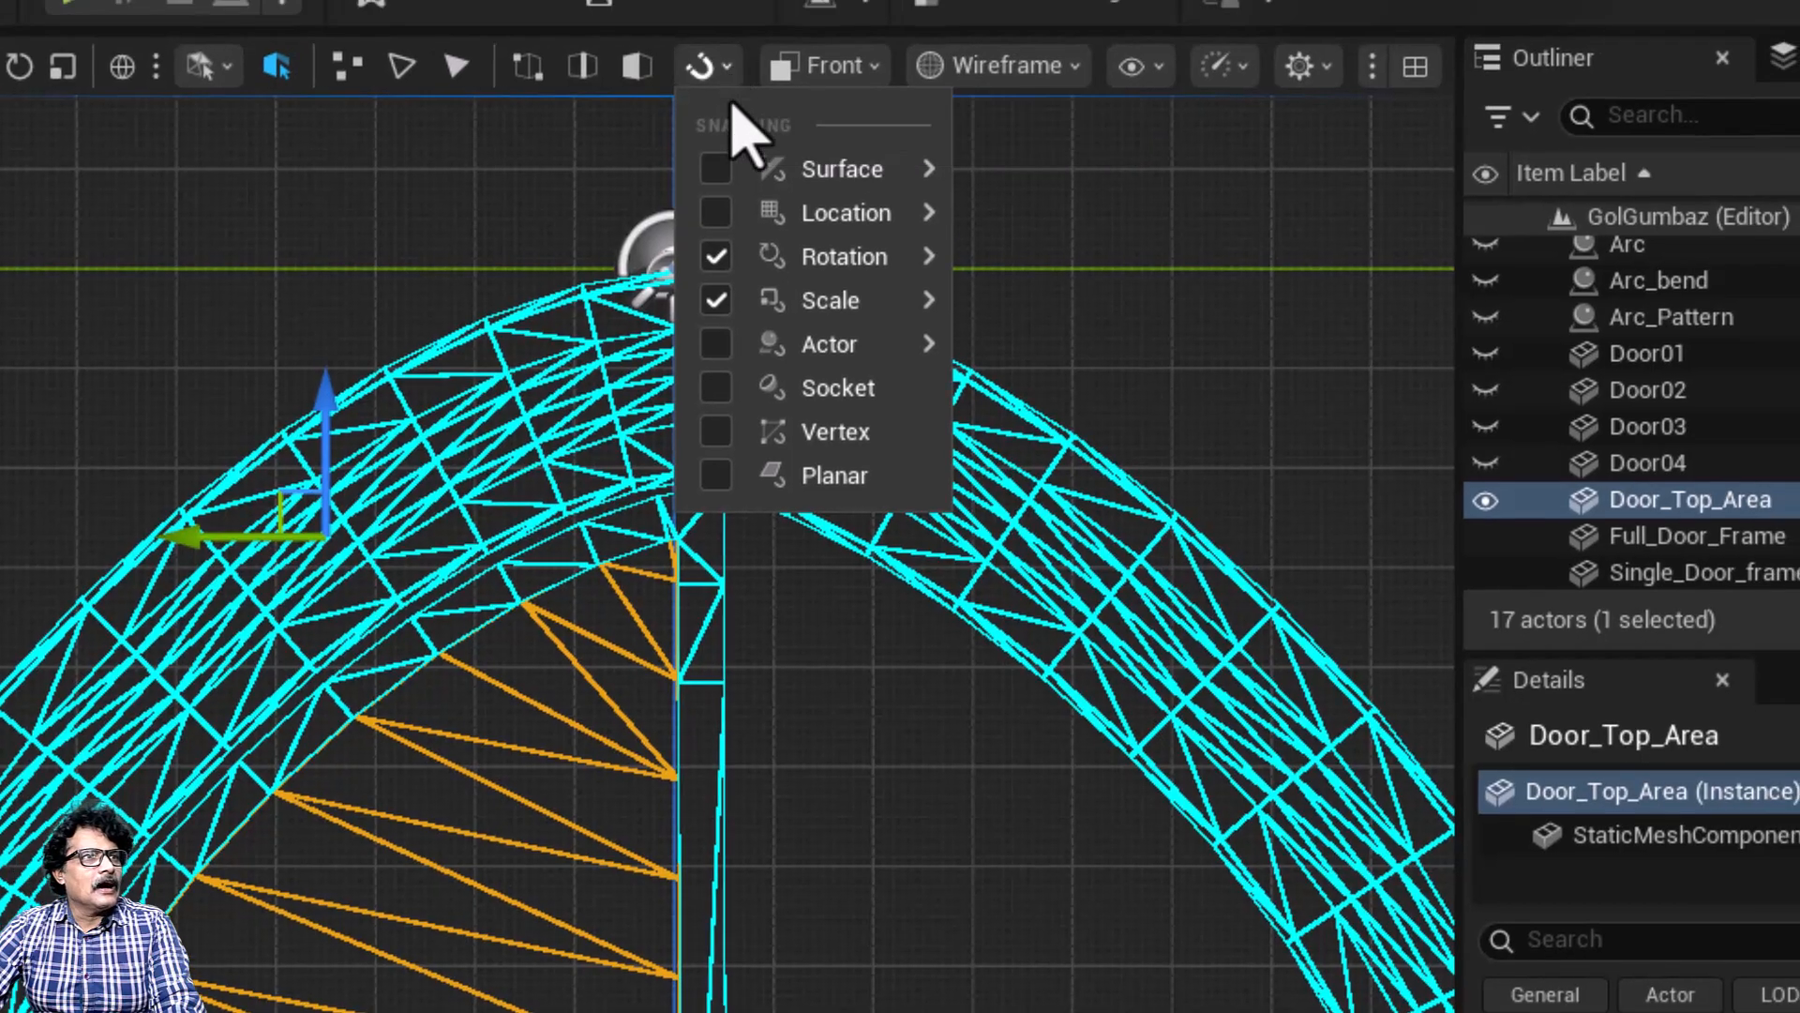
click(328, 398)
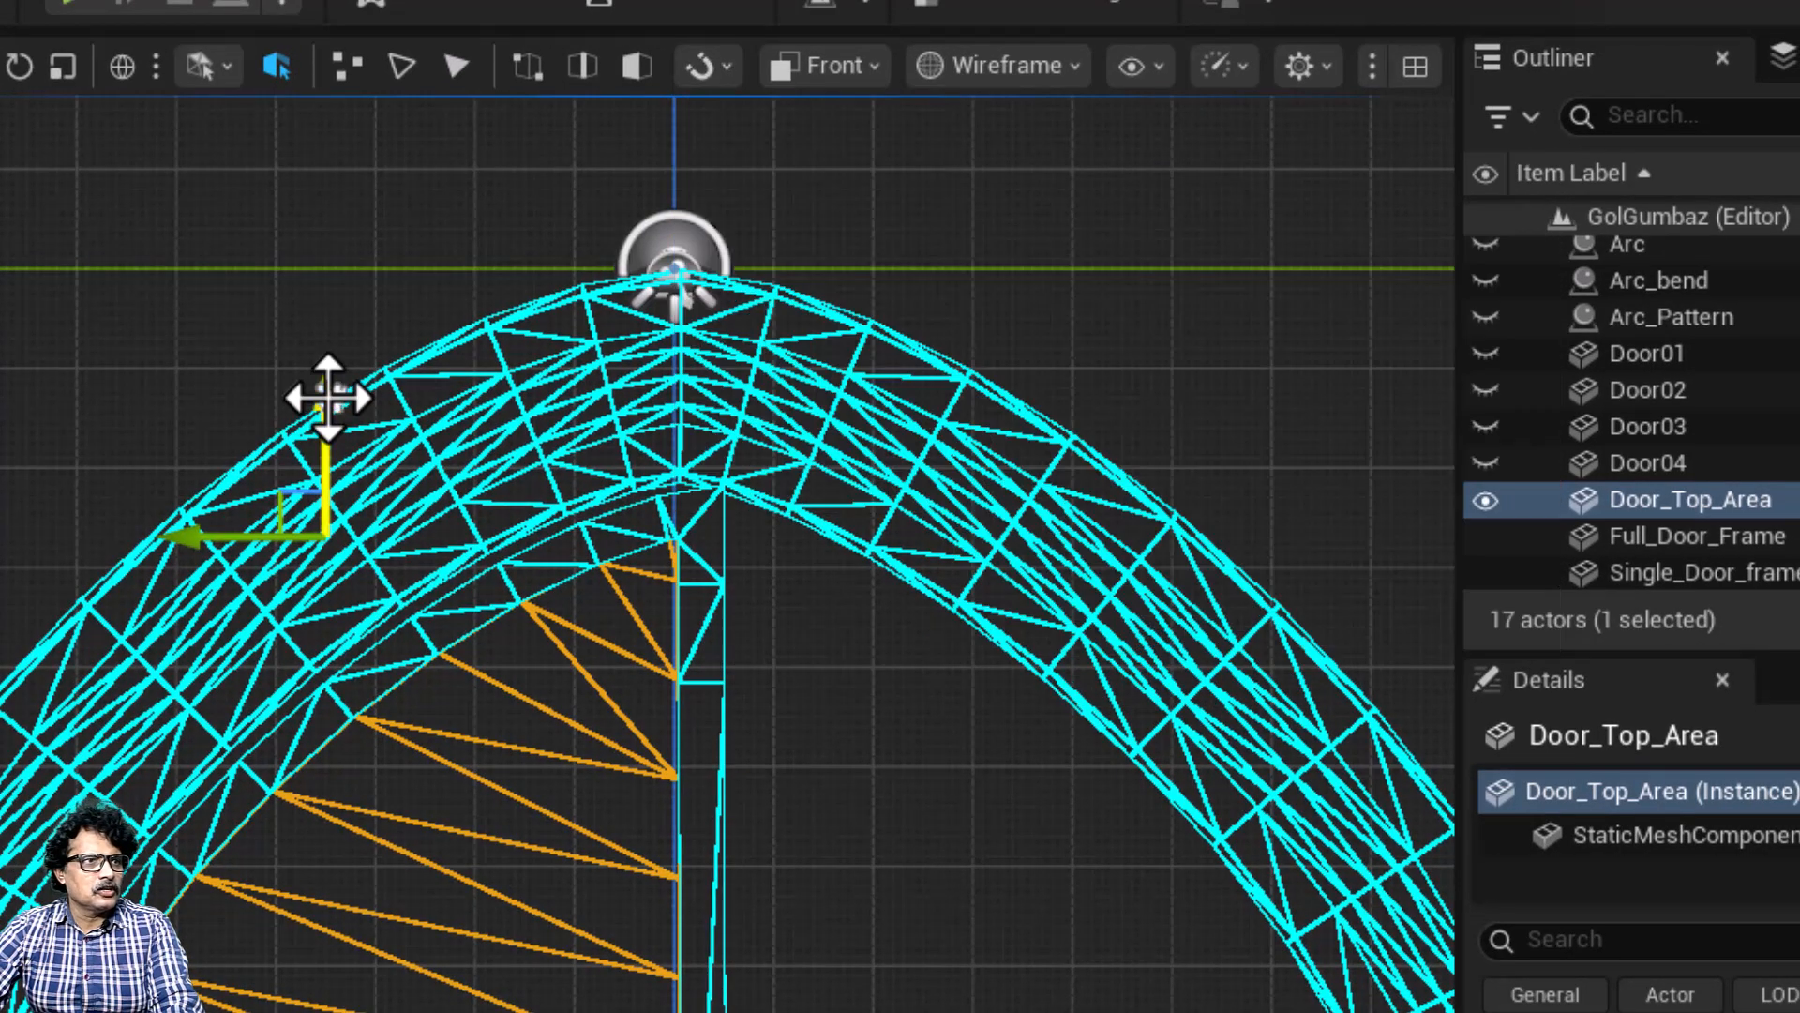
drag(329, 398, 322, 390)
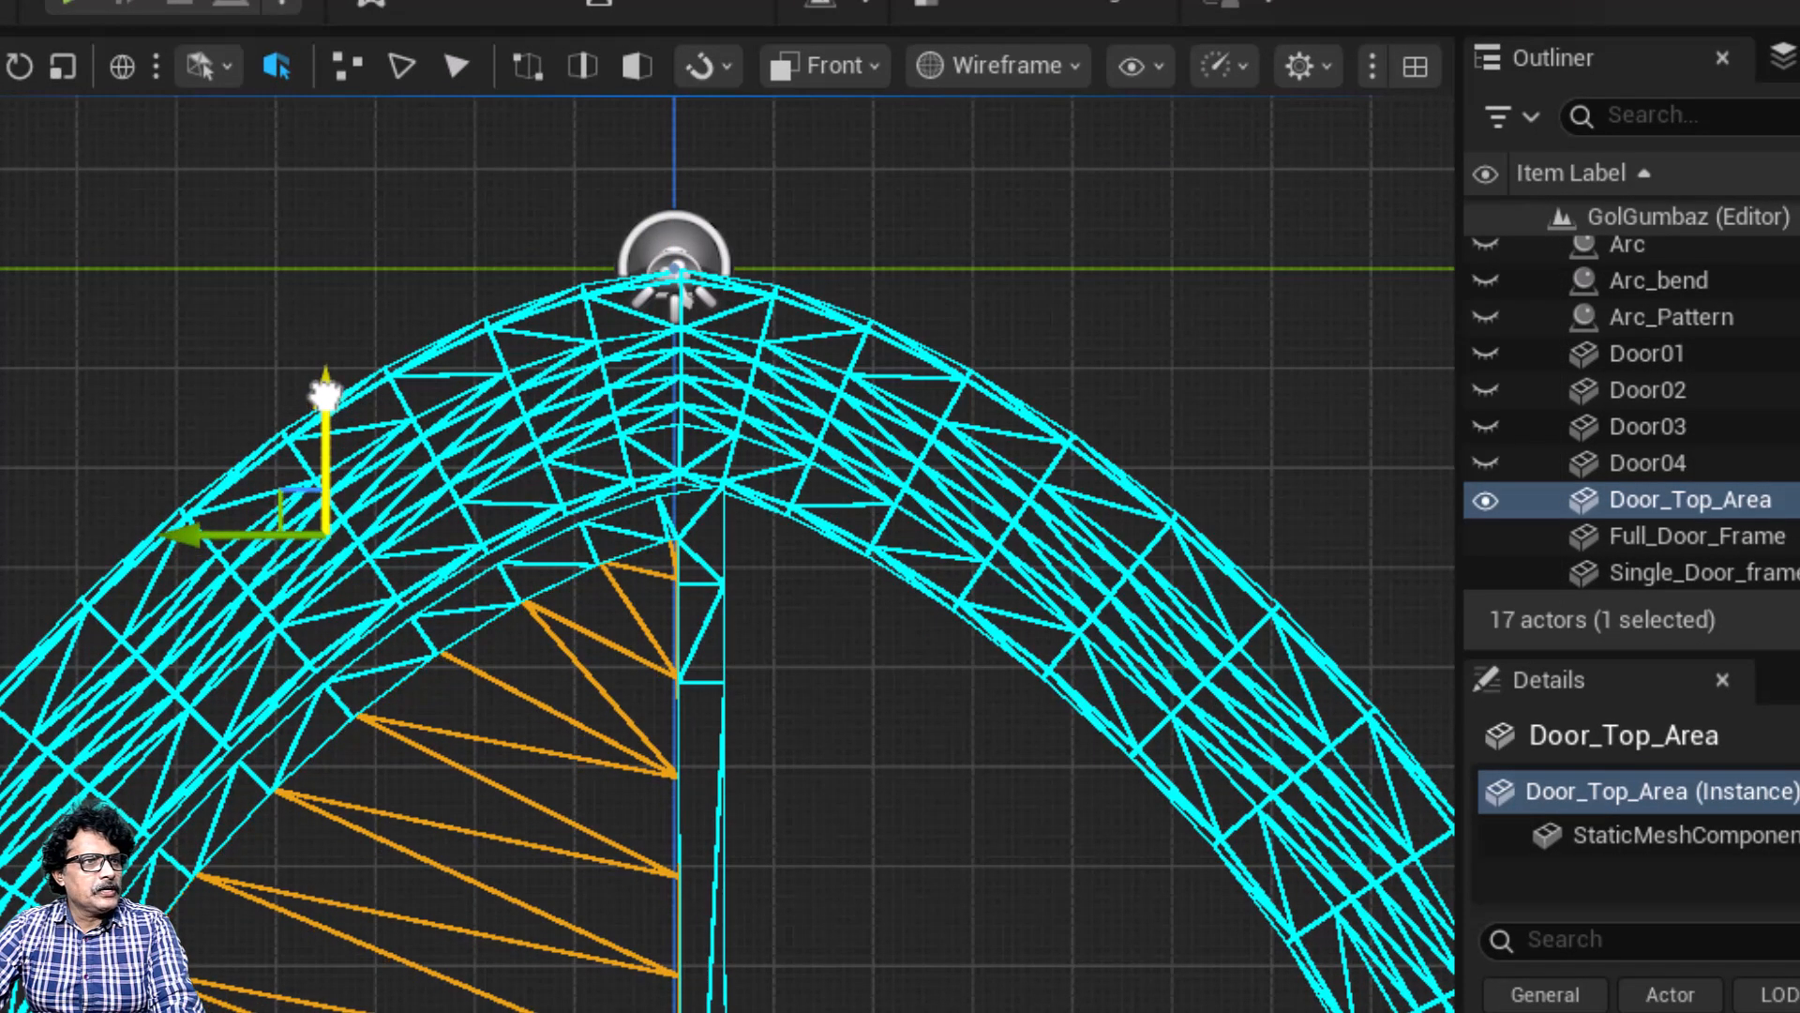
Step: Examine the depth alignment of Door_Top_Area and Single_Door_frame from the Right view, and return to the Perspective view
right_drag(969, 176, 919, 272)
click(848, 65)
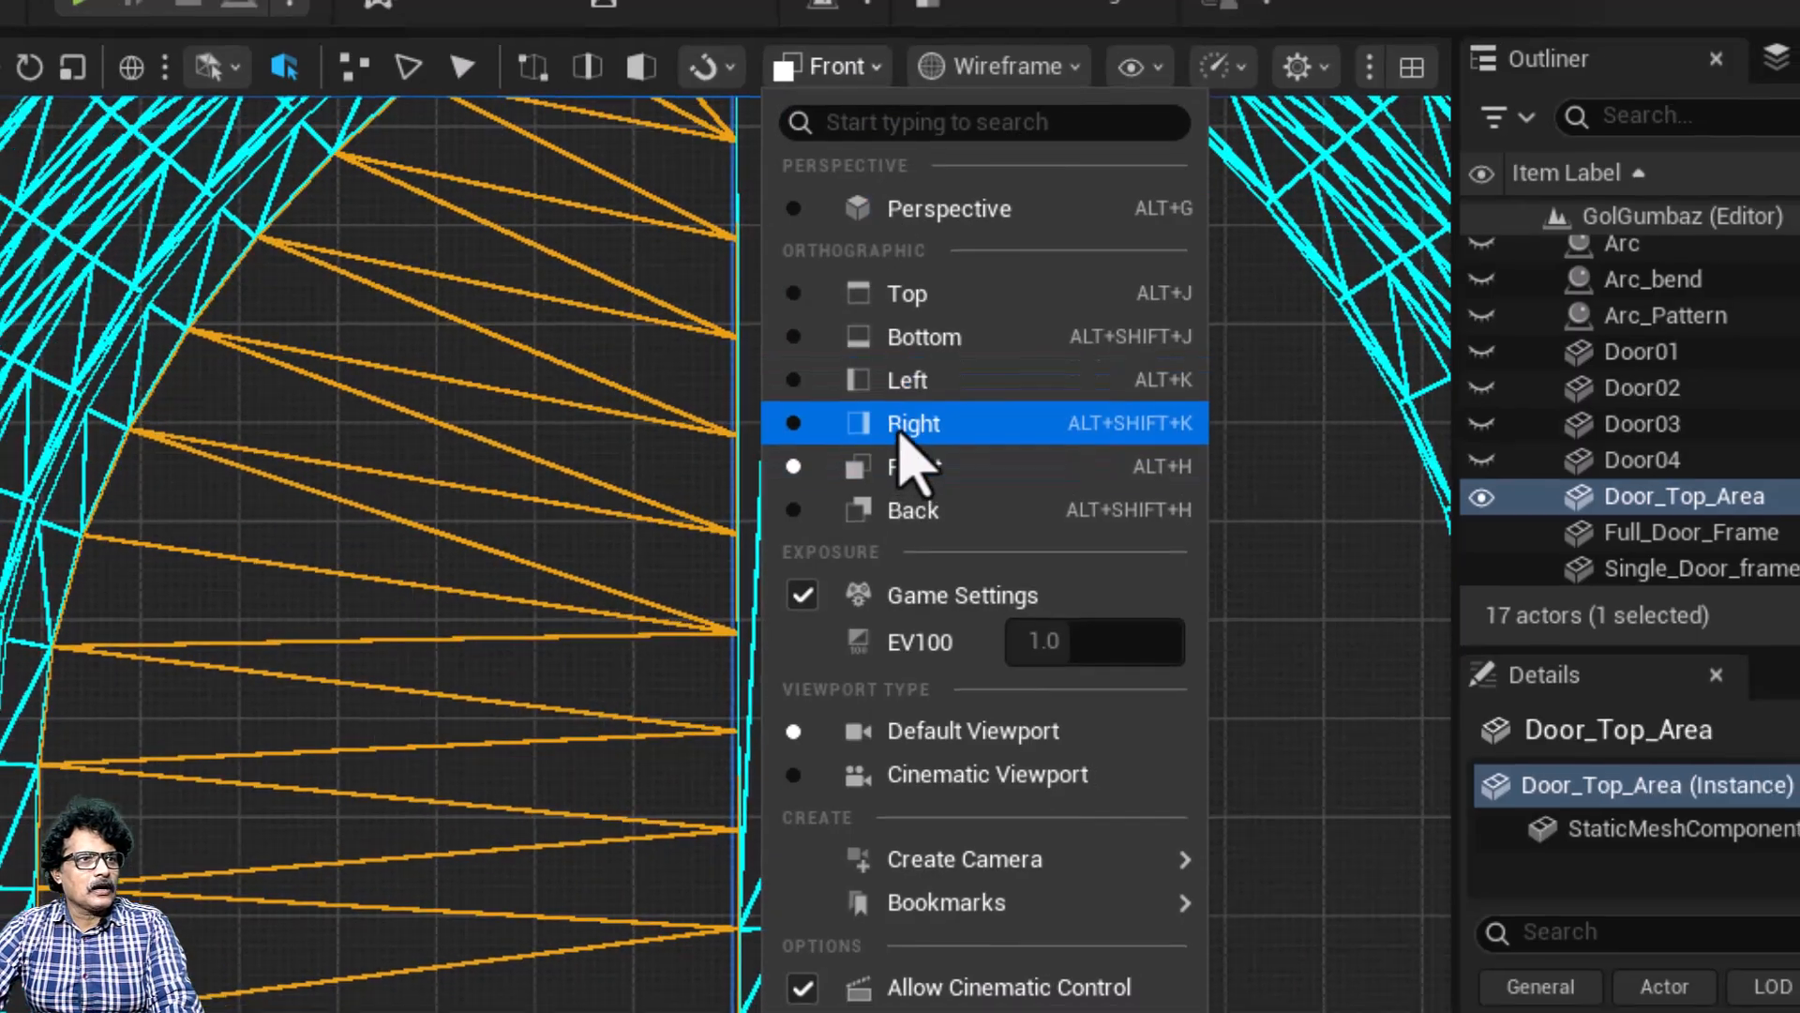
click(906, 428)
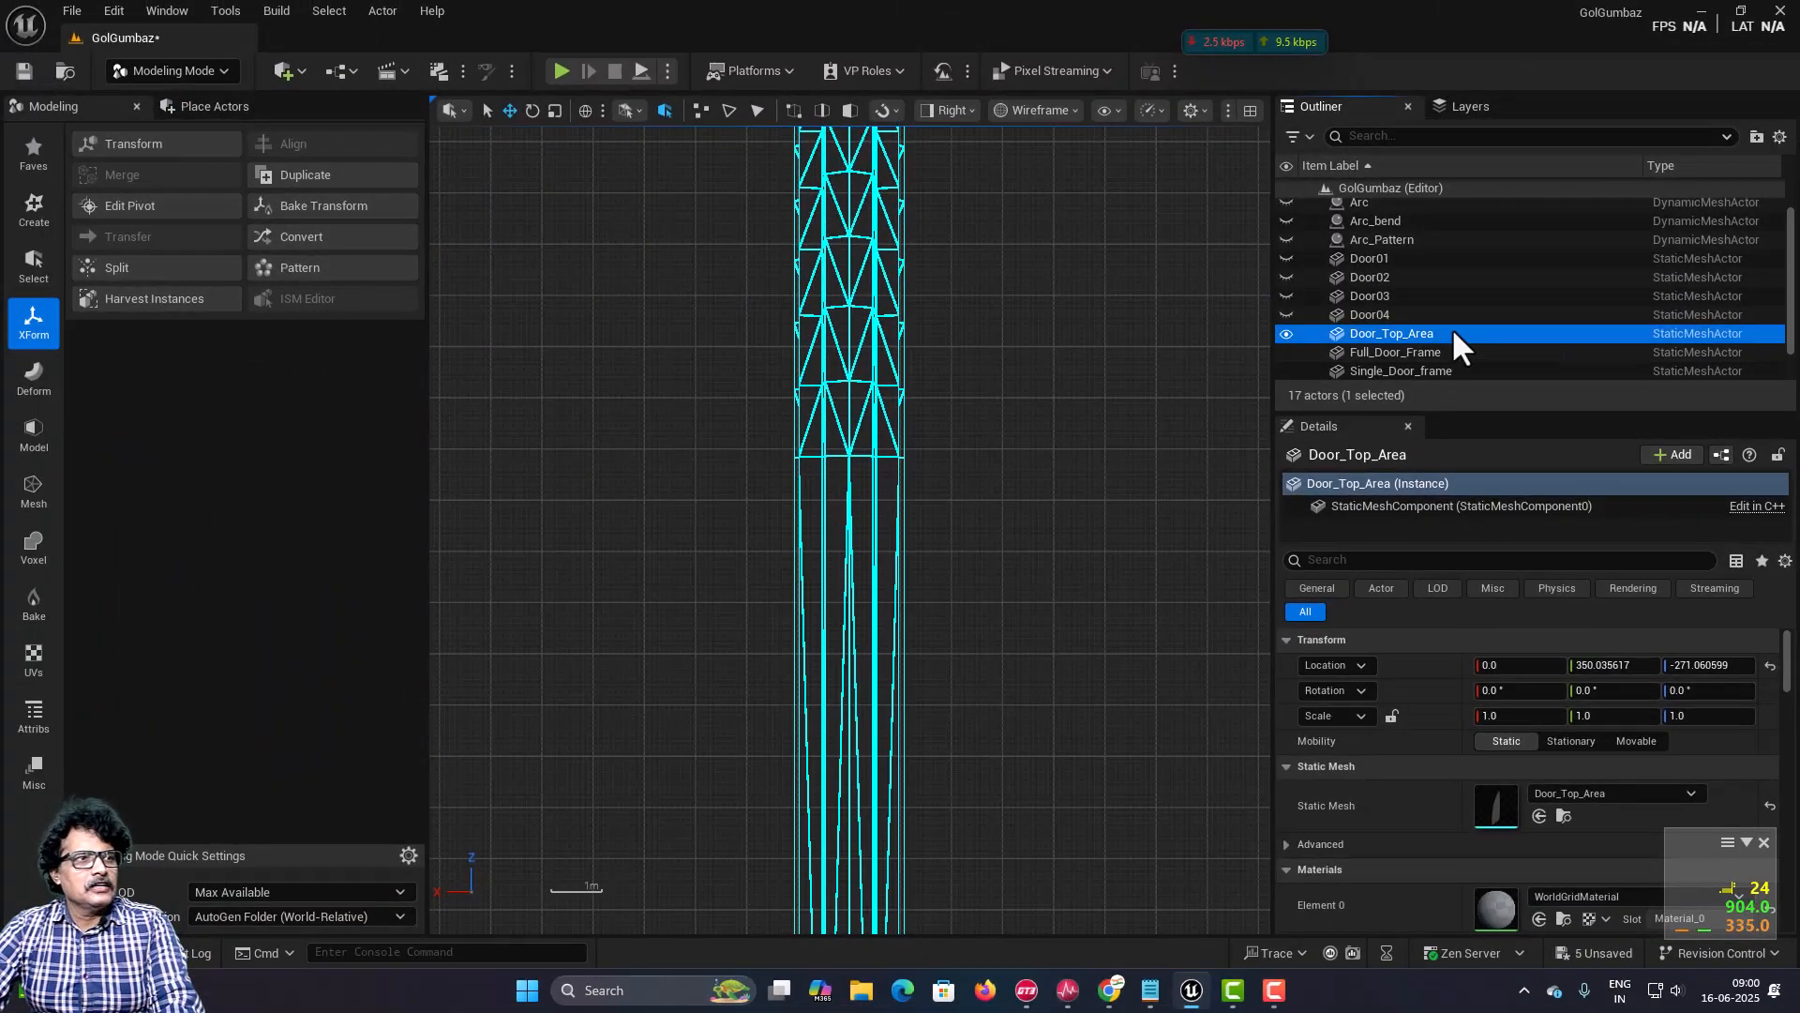
key(f)
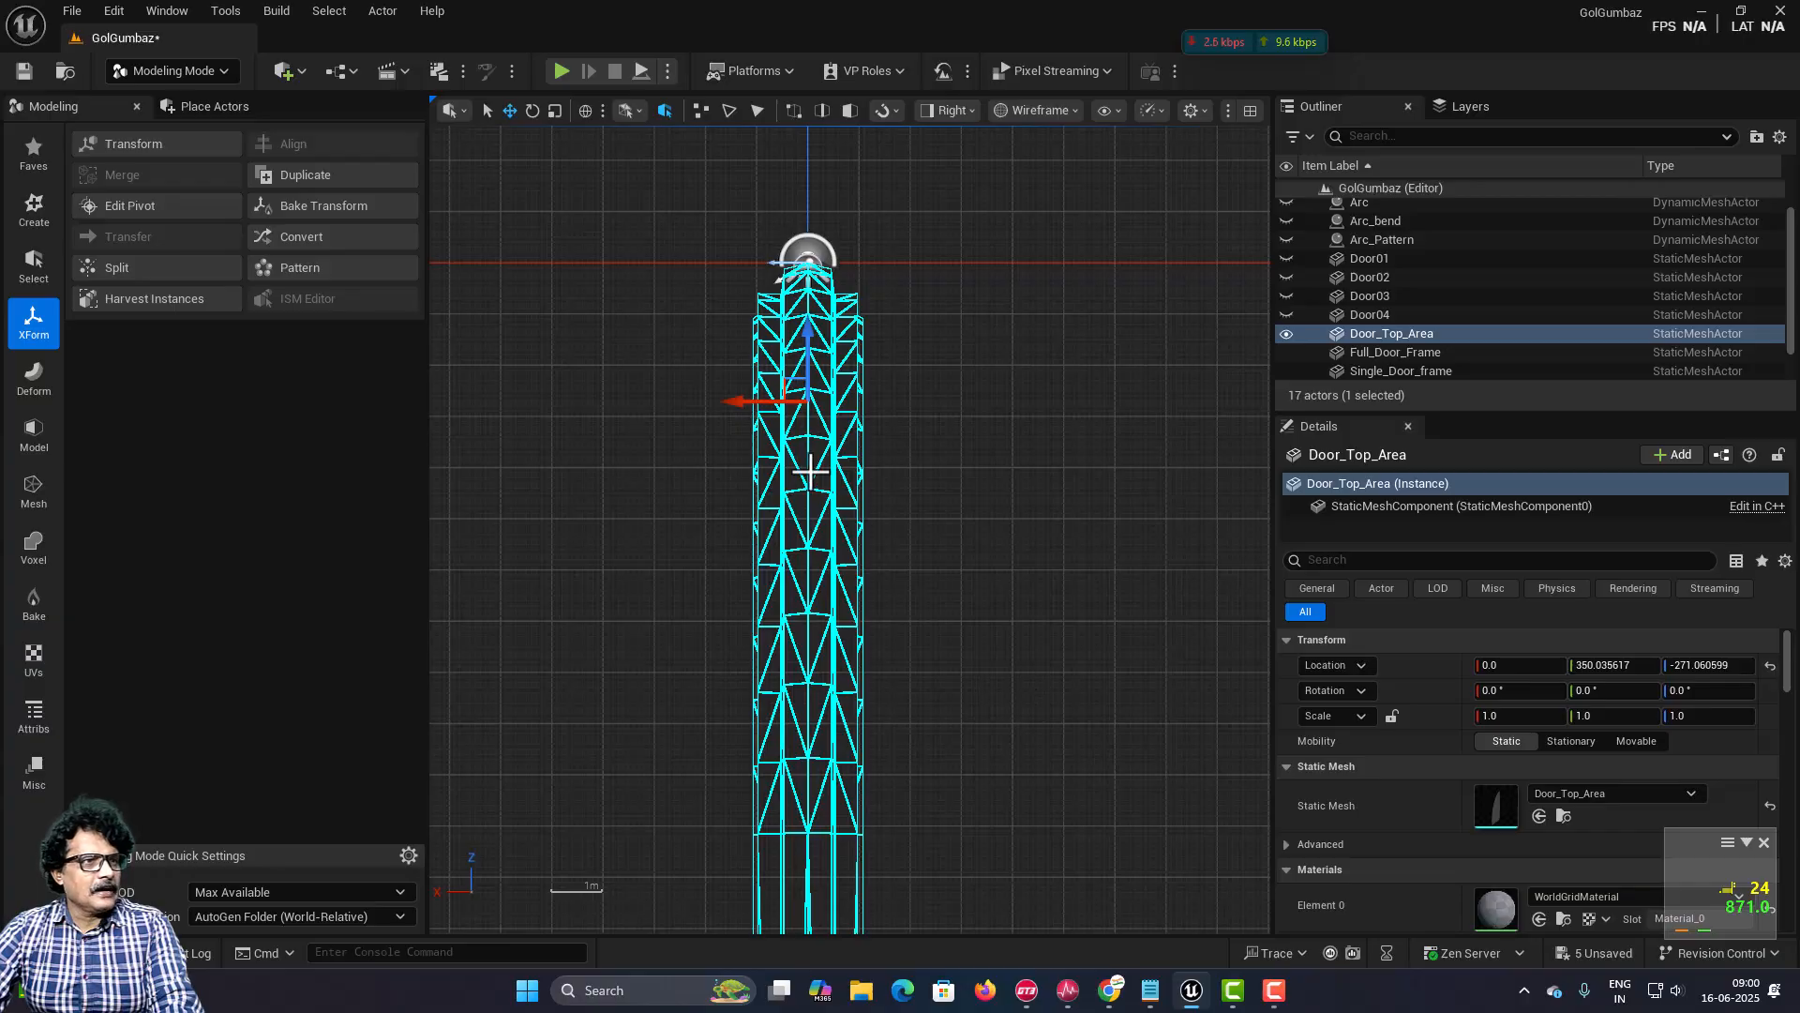
double_click(1453, 371)
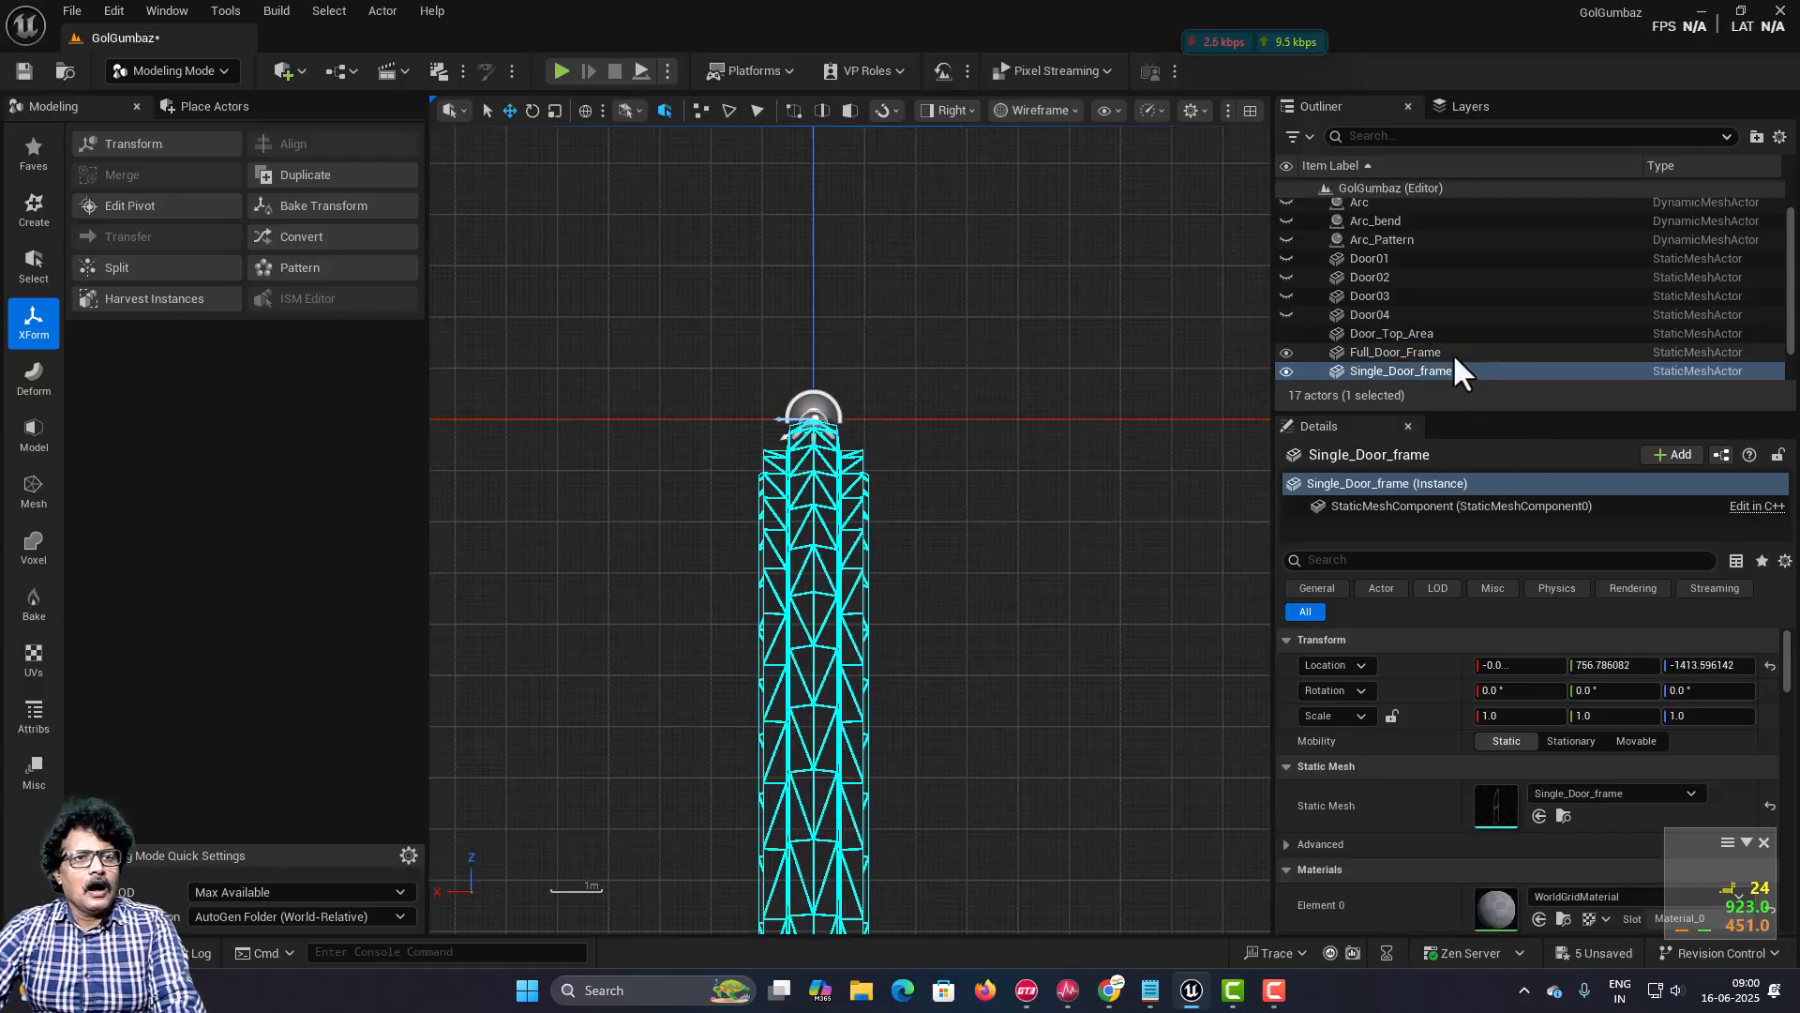
click(1446, 334)
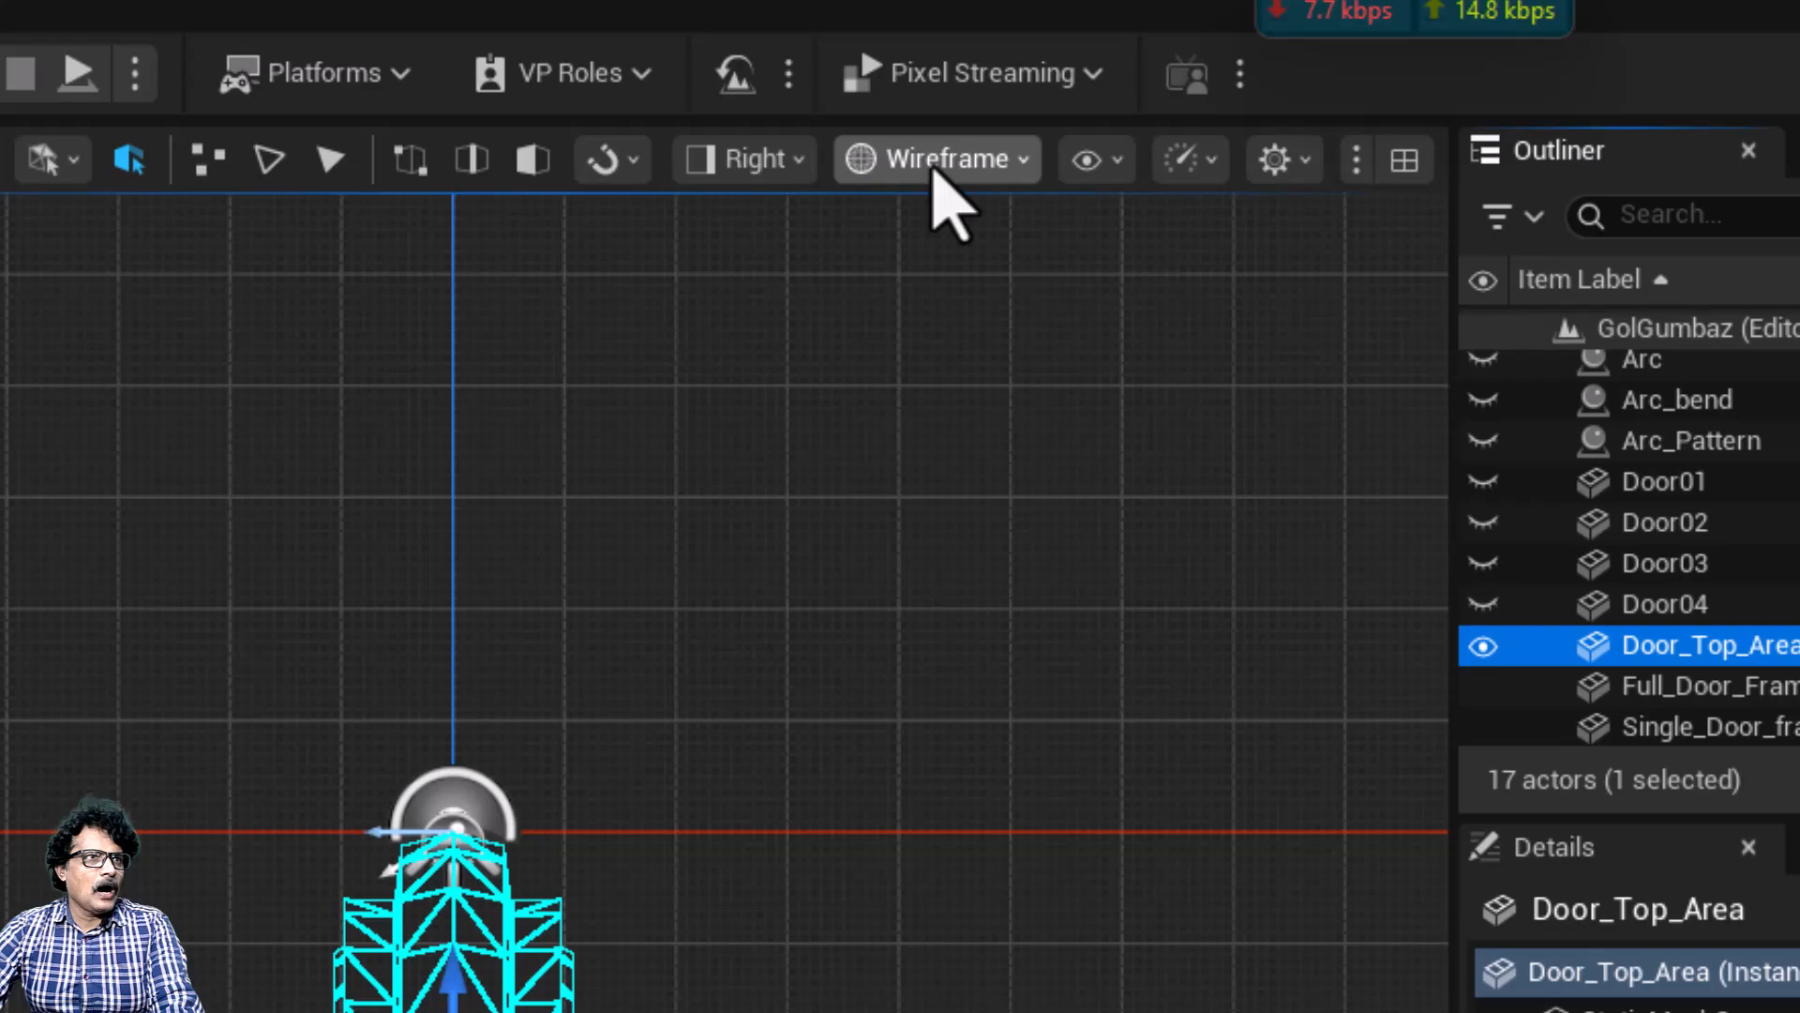
click(949, 110)
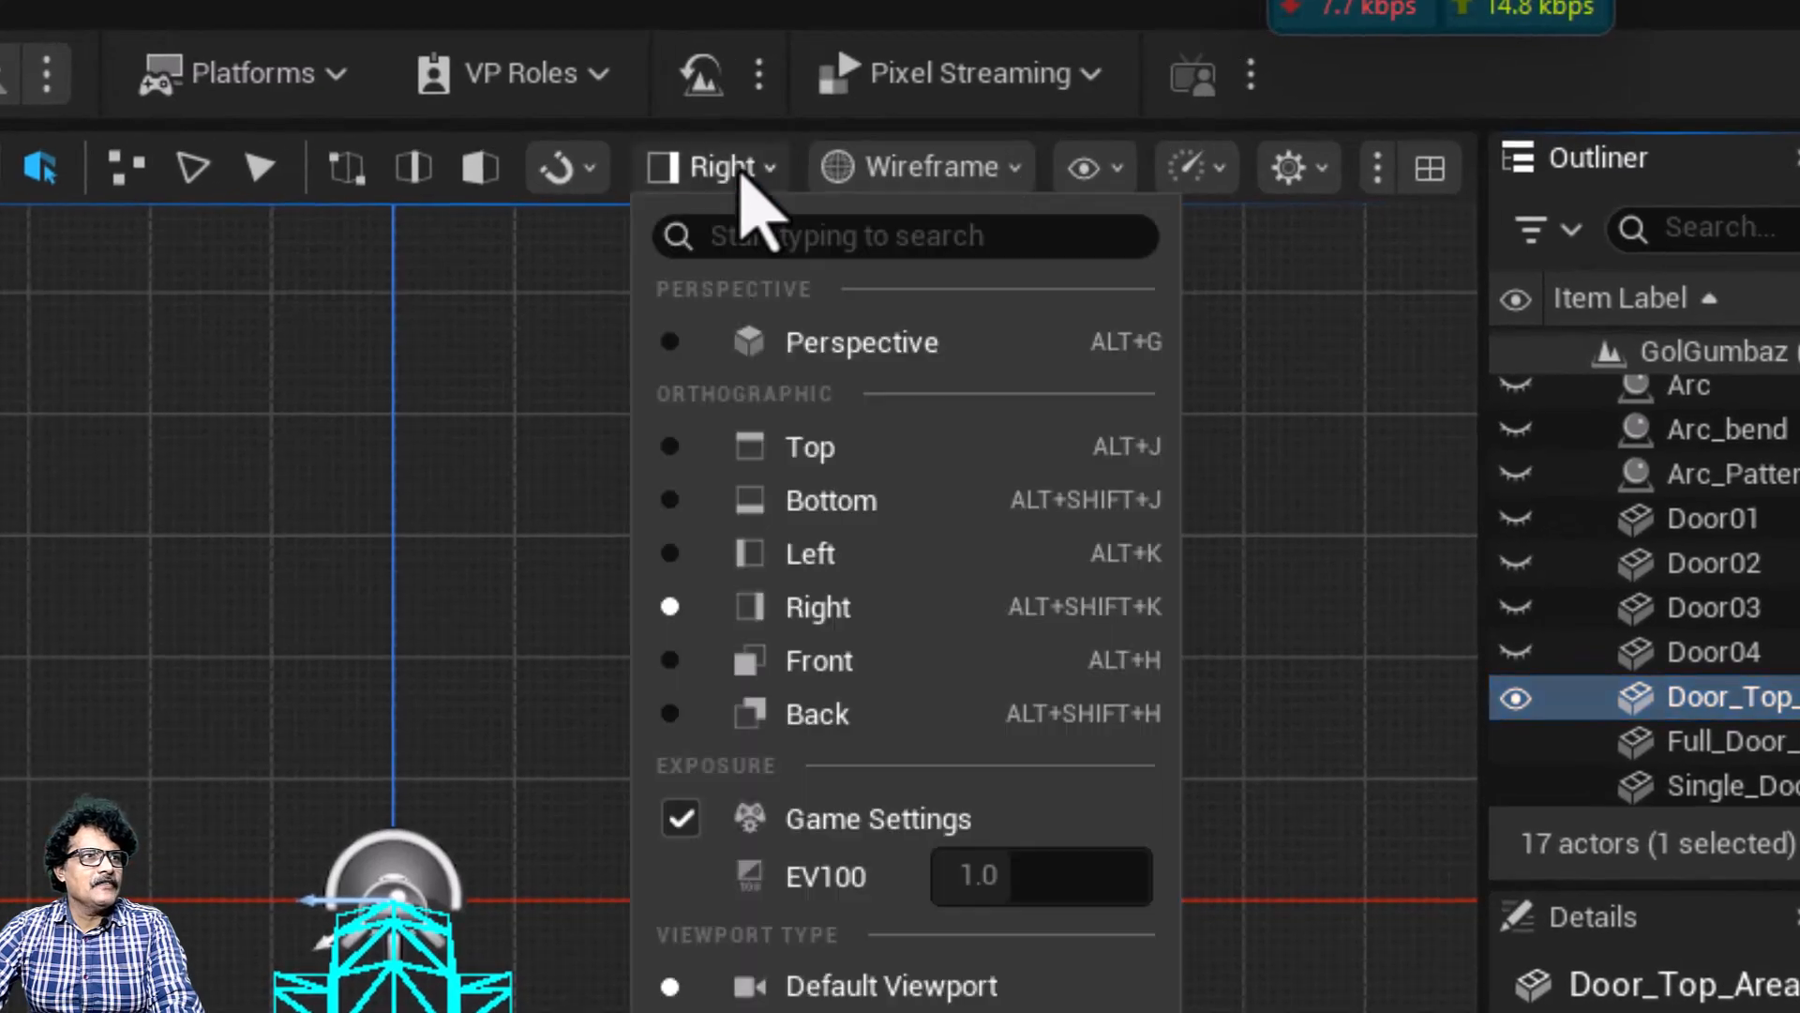
click(792, 330)
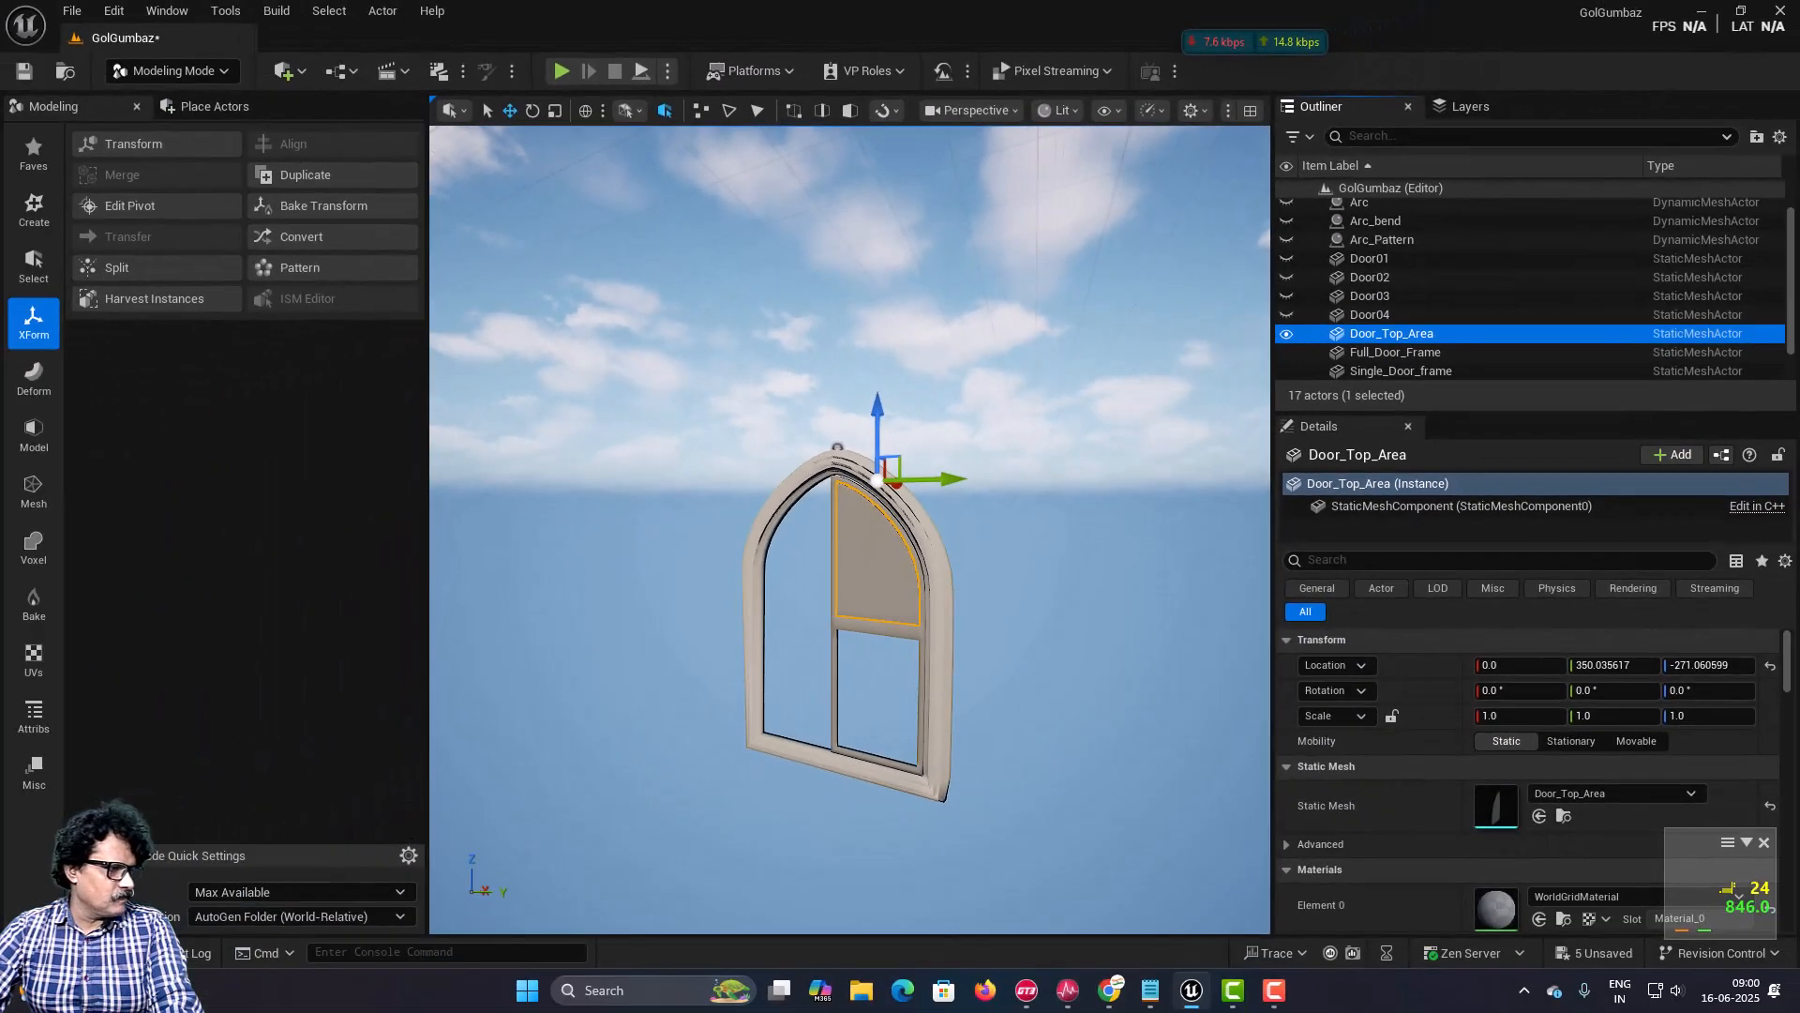
Step: Place Door_Bottom_Area in the level with its pivot at the Top box position, and reset its location to the origin
key(ctrl+b)
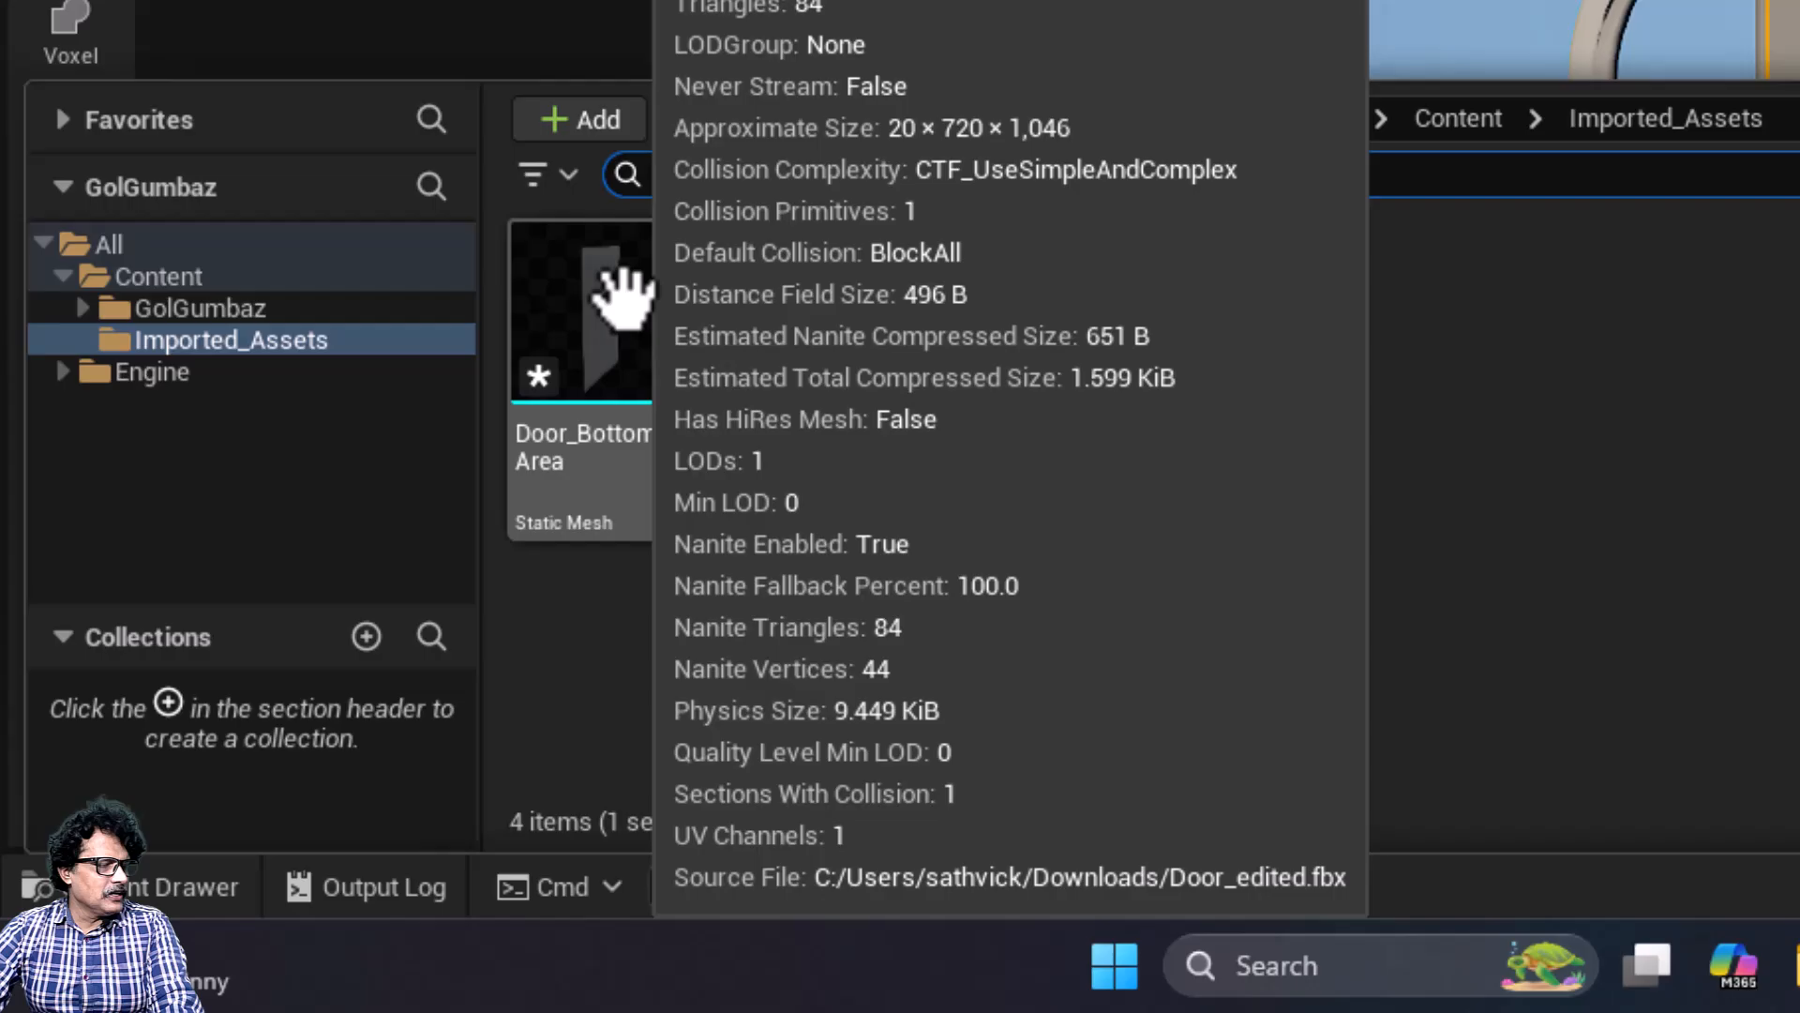
drag(631, 293, 1451, 187)
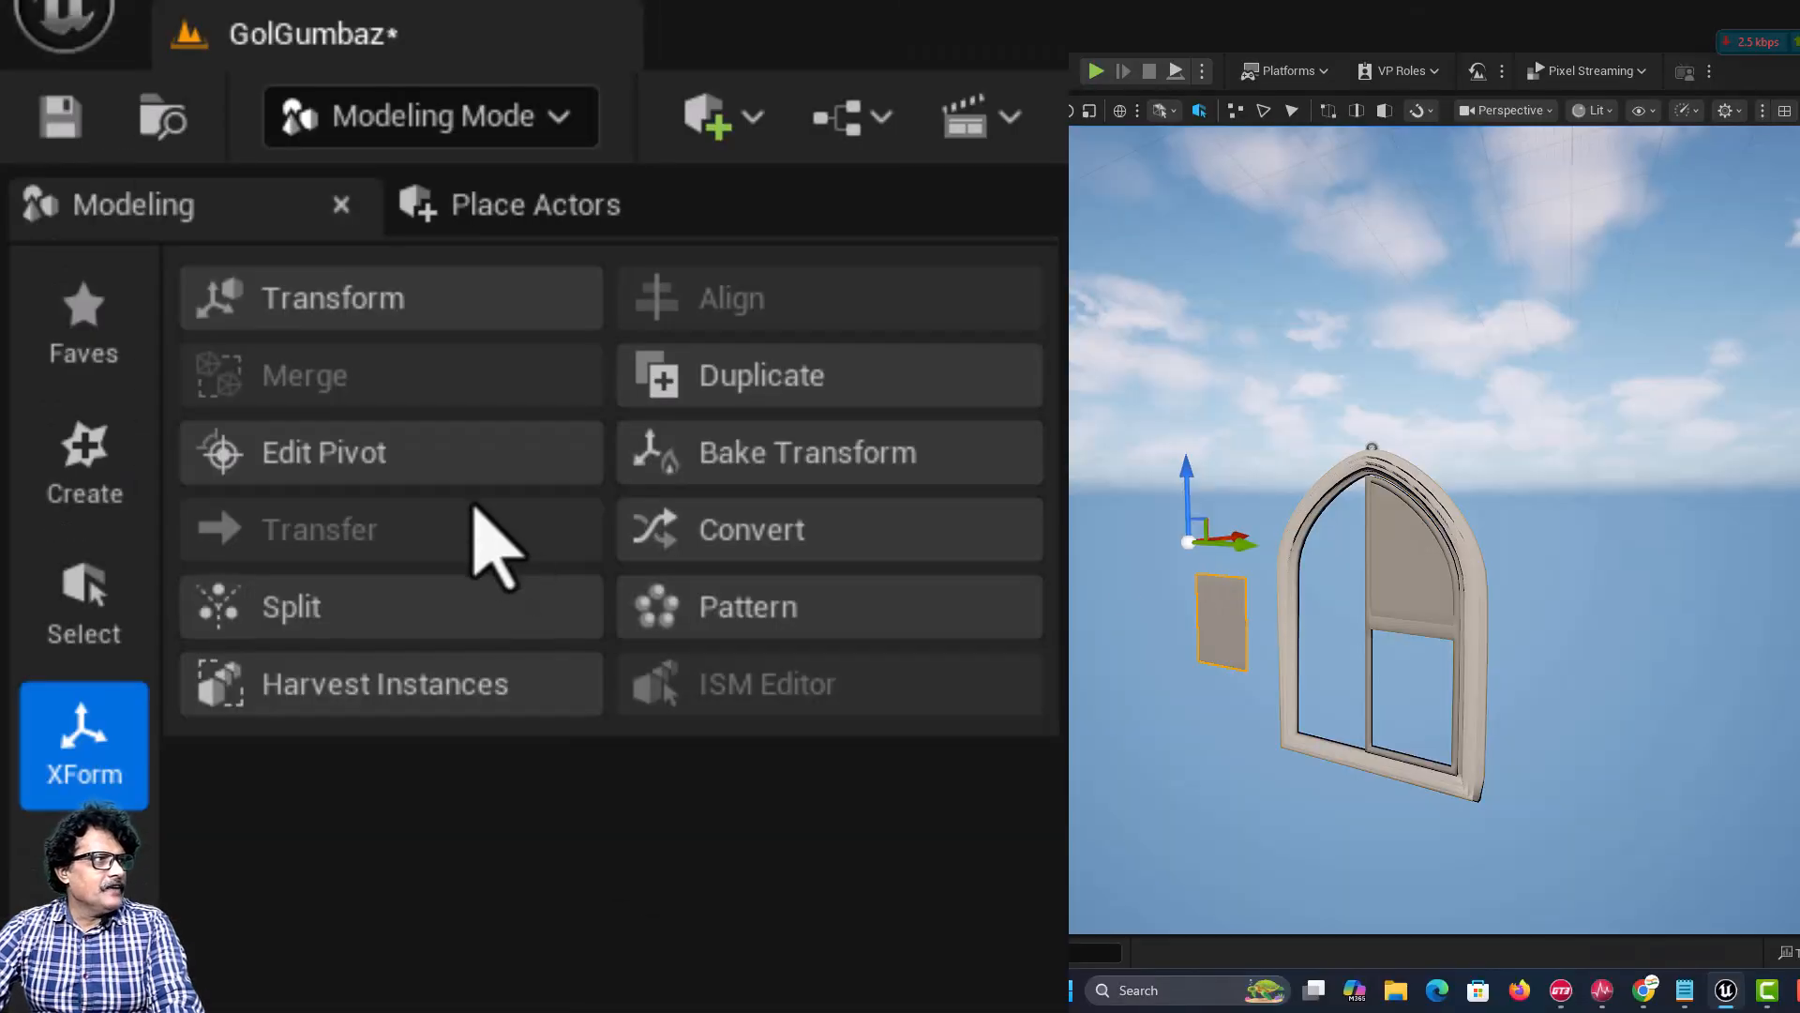
click(474, 463)
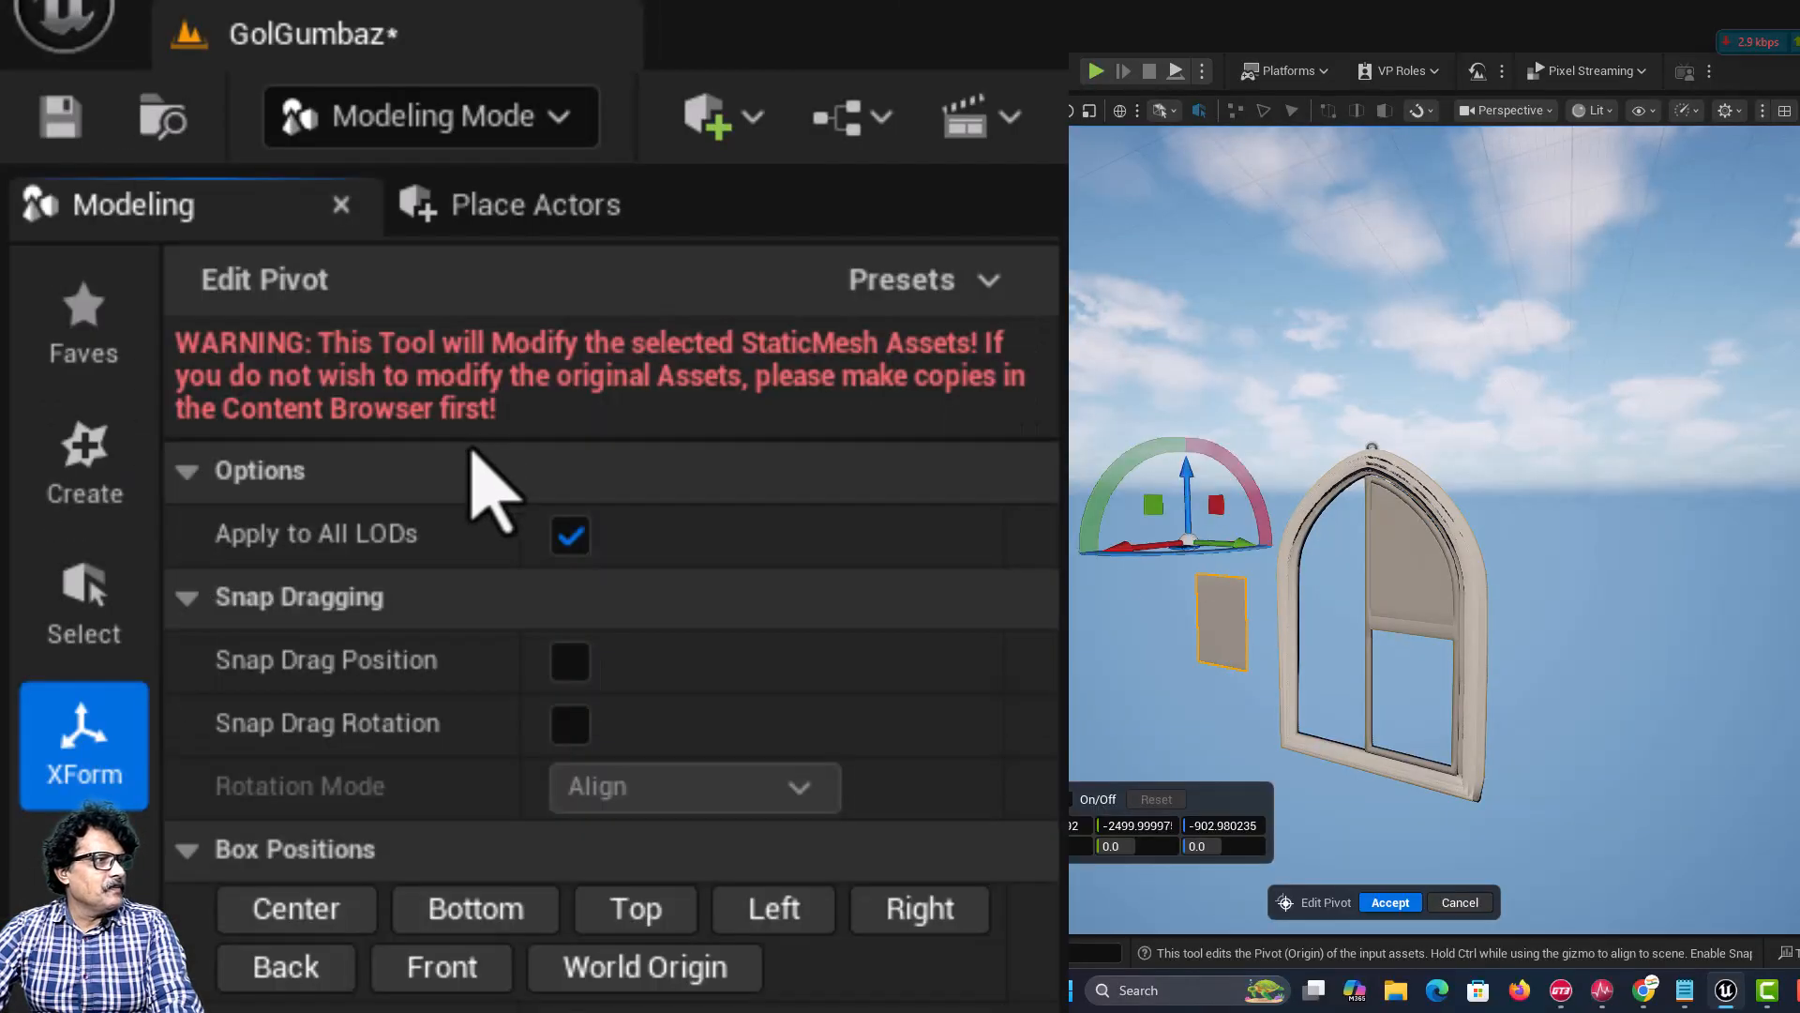
click(639, 912)
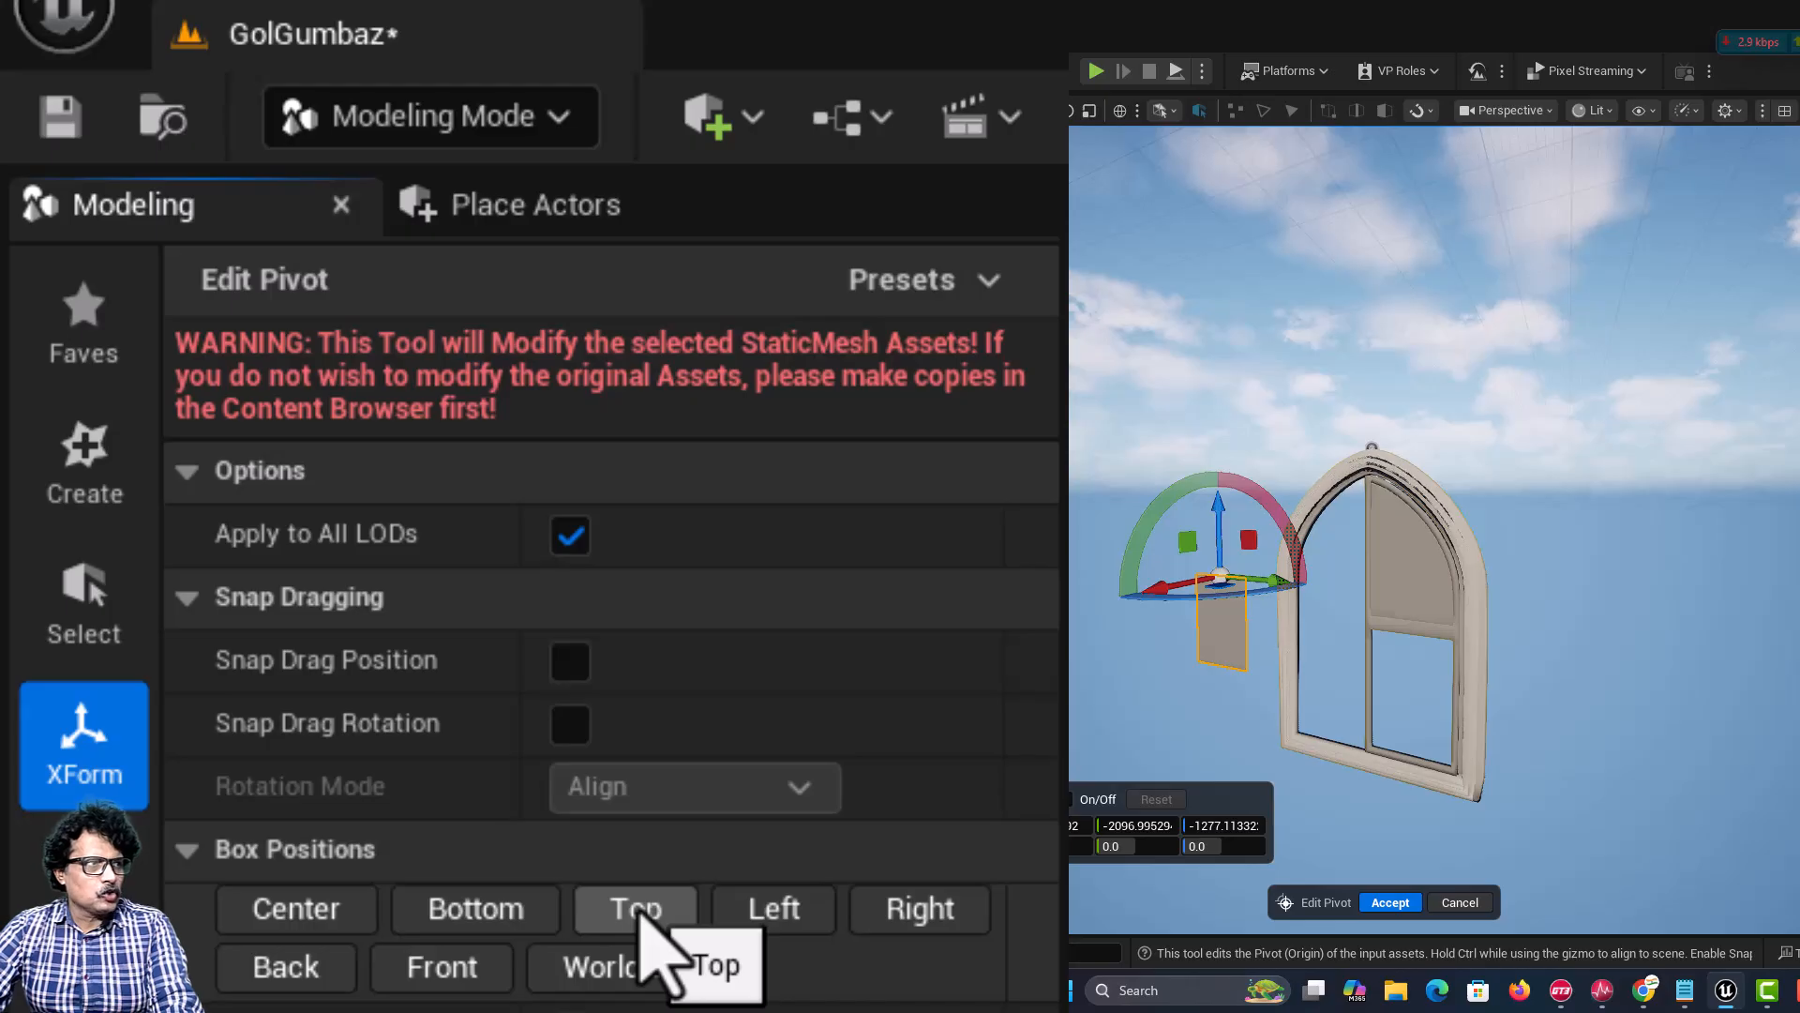
click(1388, 902)
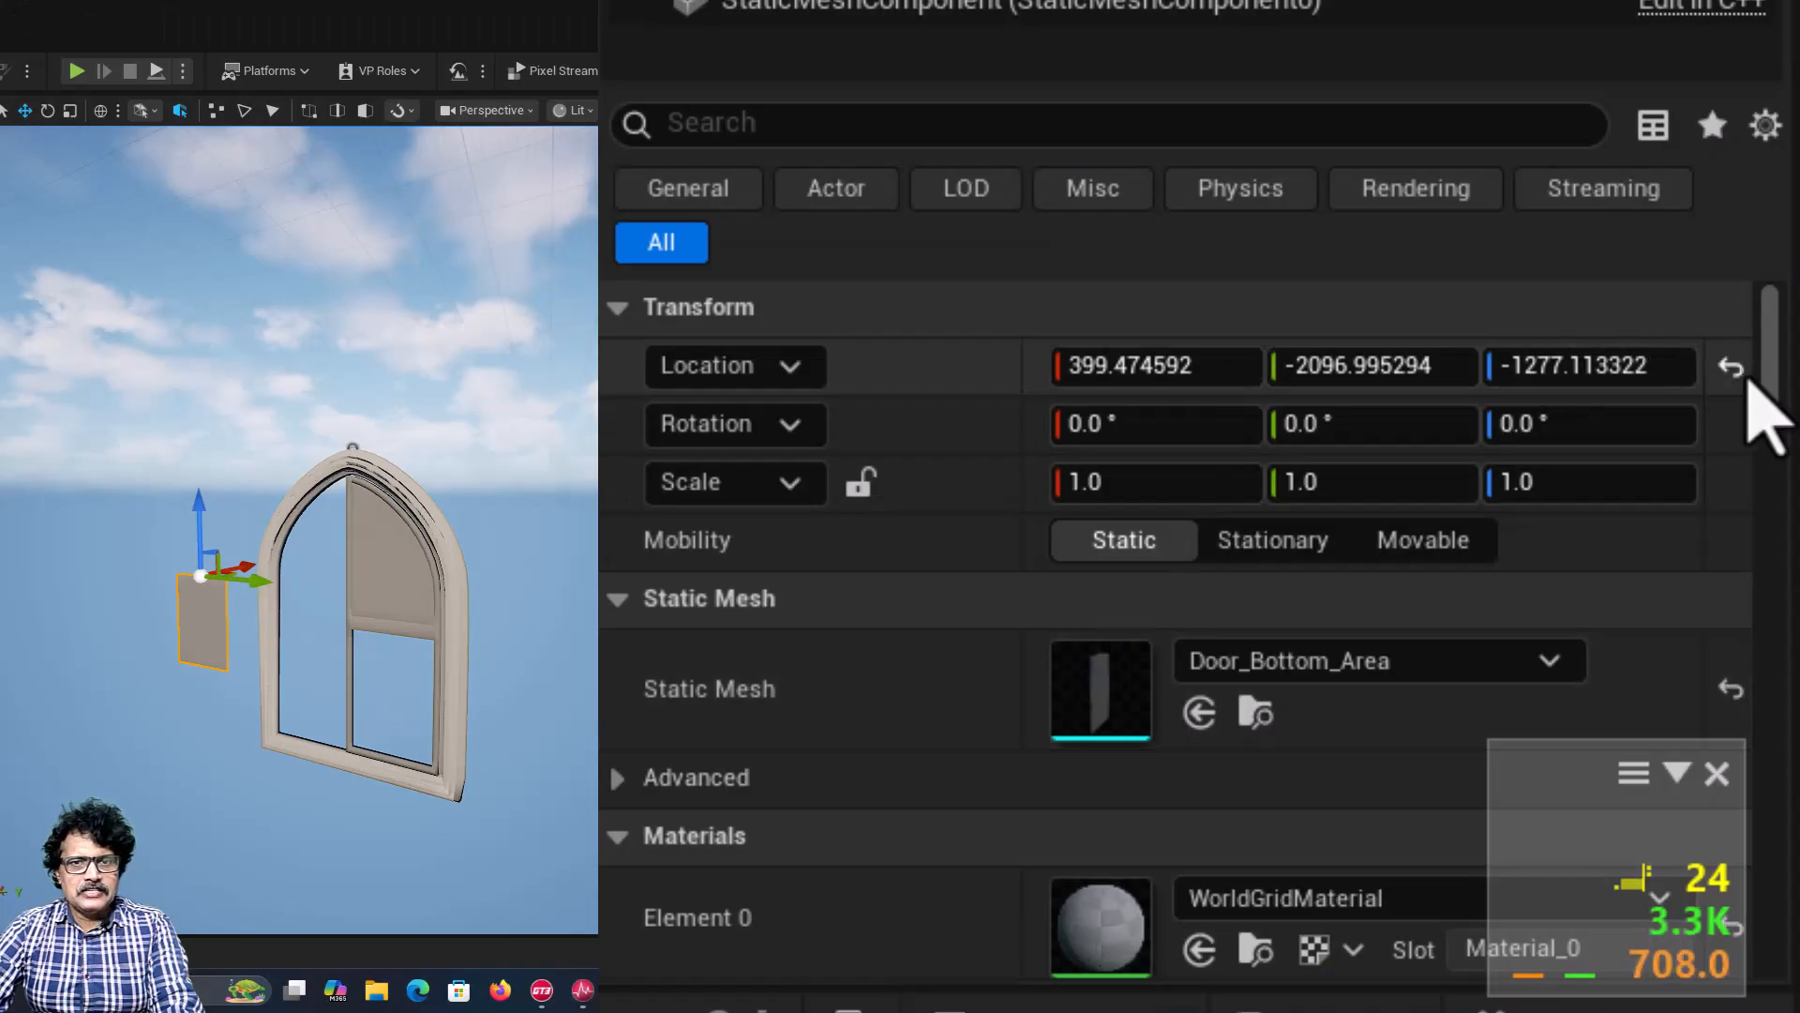
click(1732, 367)
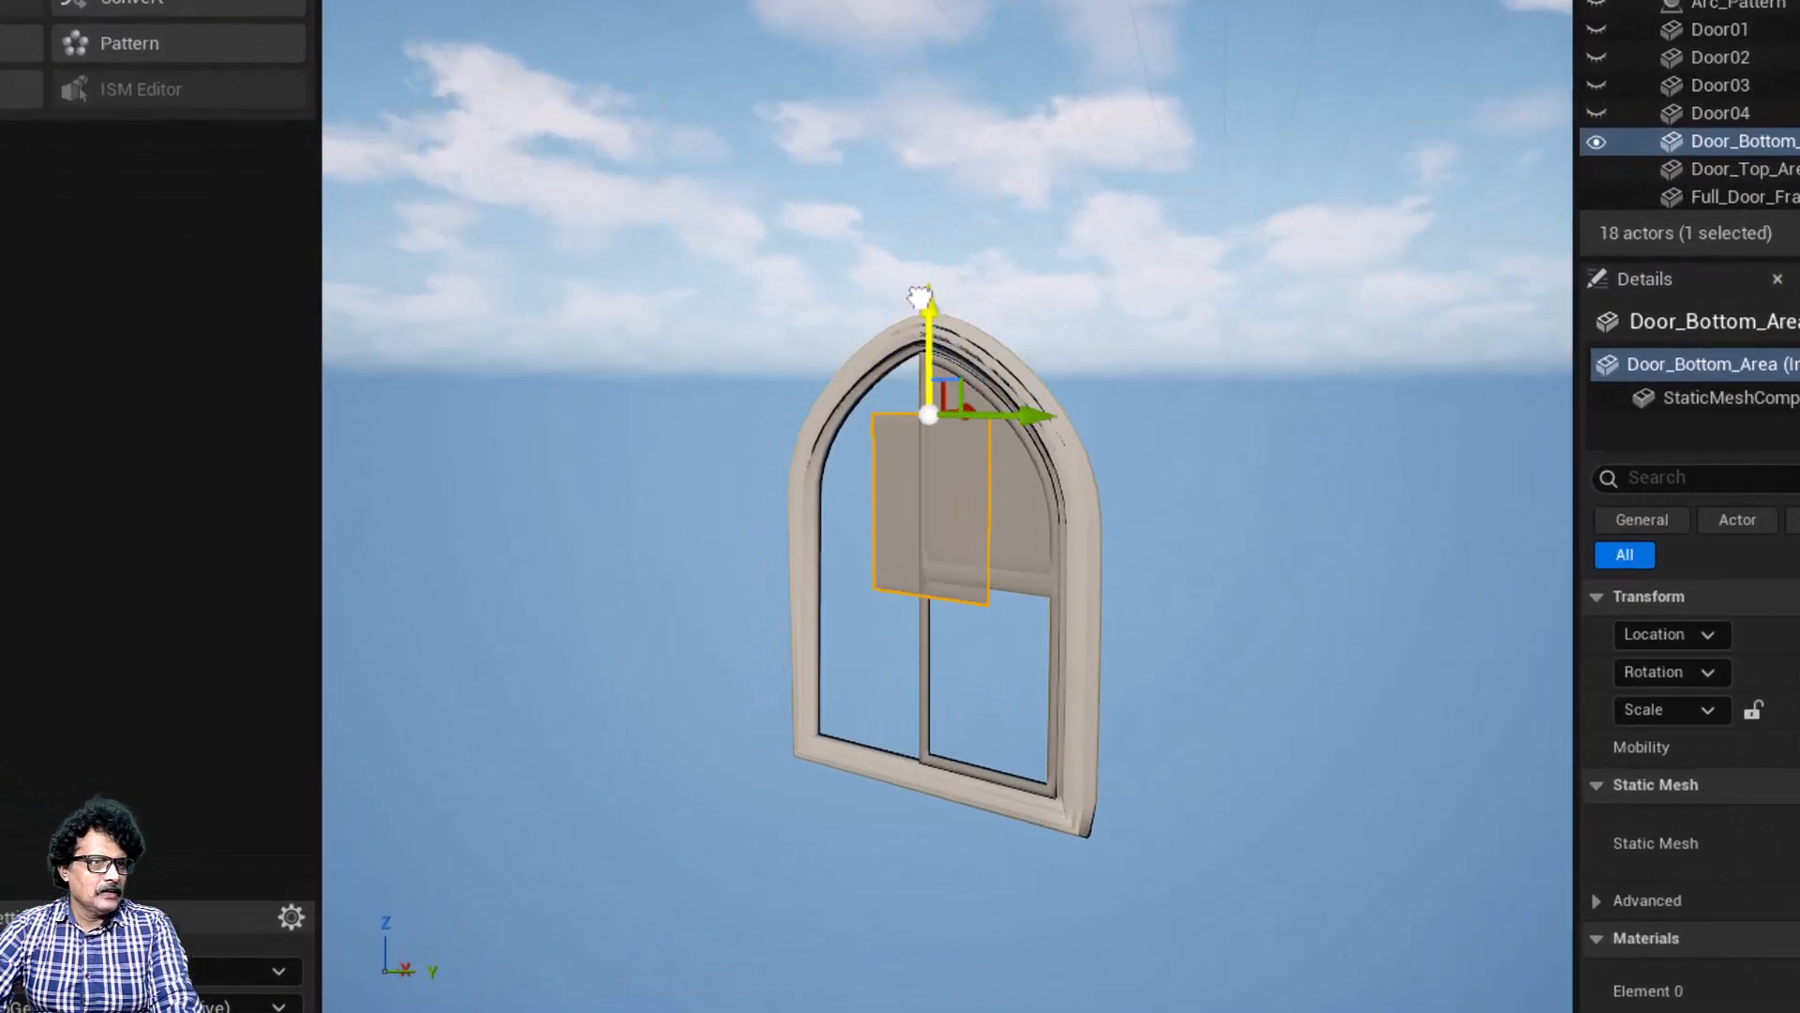
Step: Fit Door_Bottom_Area into the lower opening of Single_Door_frame, at about Y 359 and Z -1545
drag(918, 298, 915, 469)
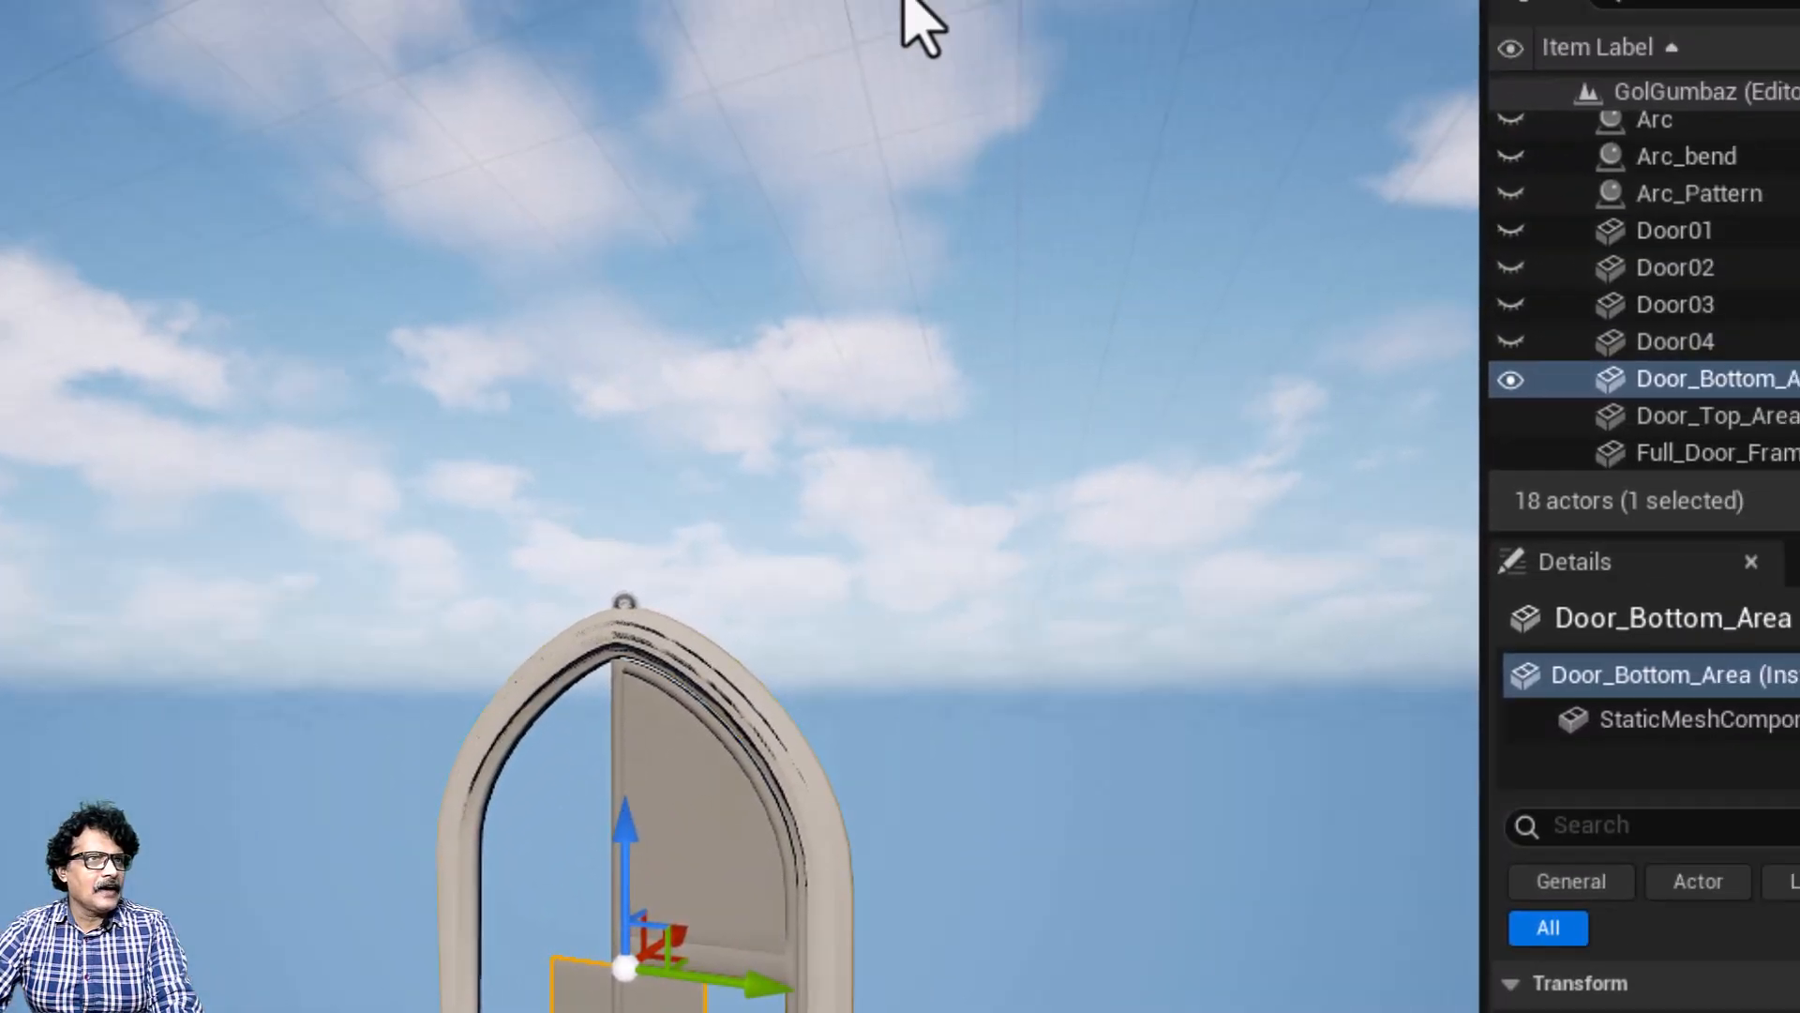
click(815, 11)
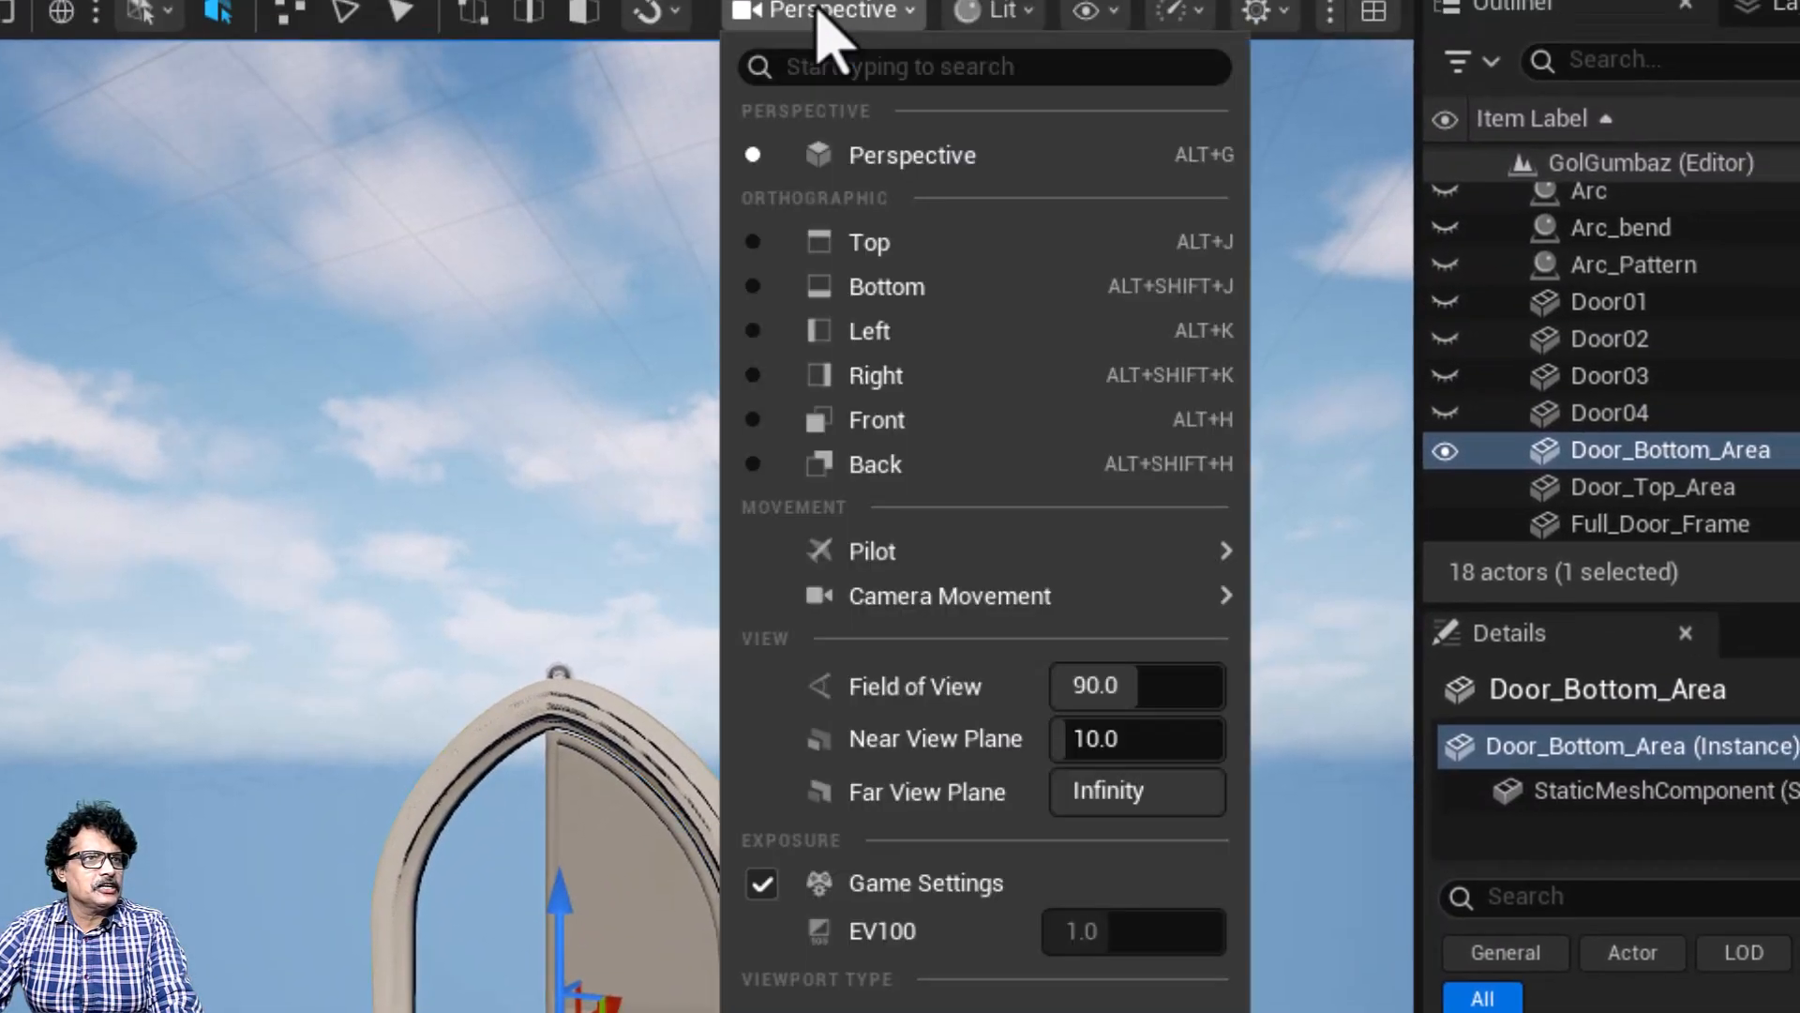
click(858, 374)
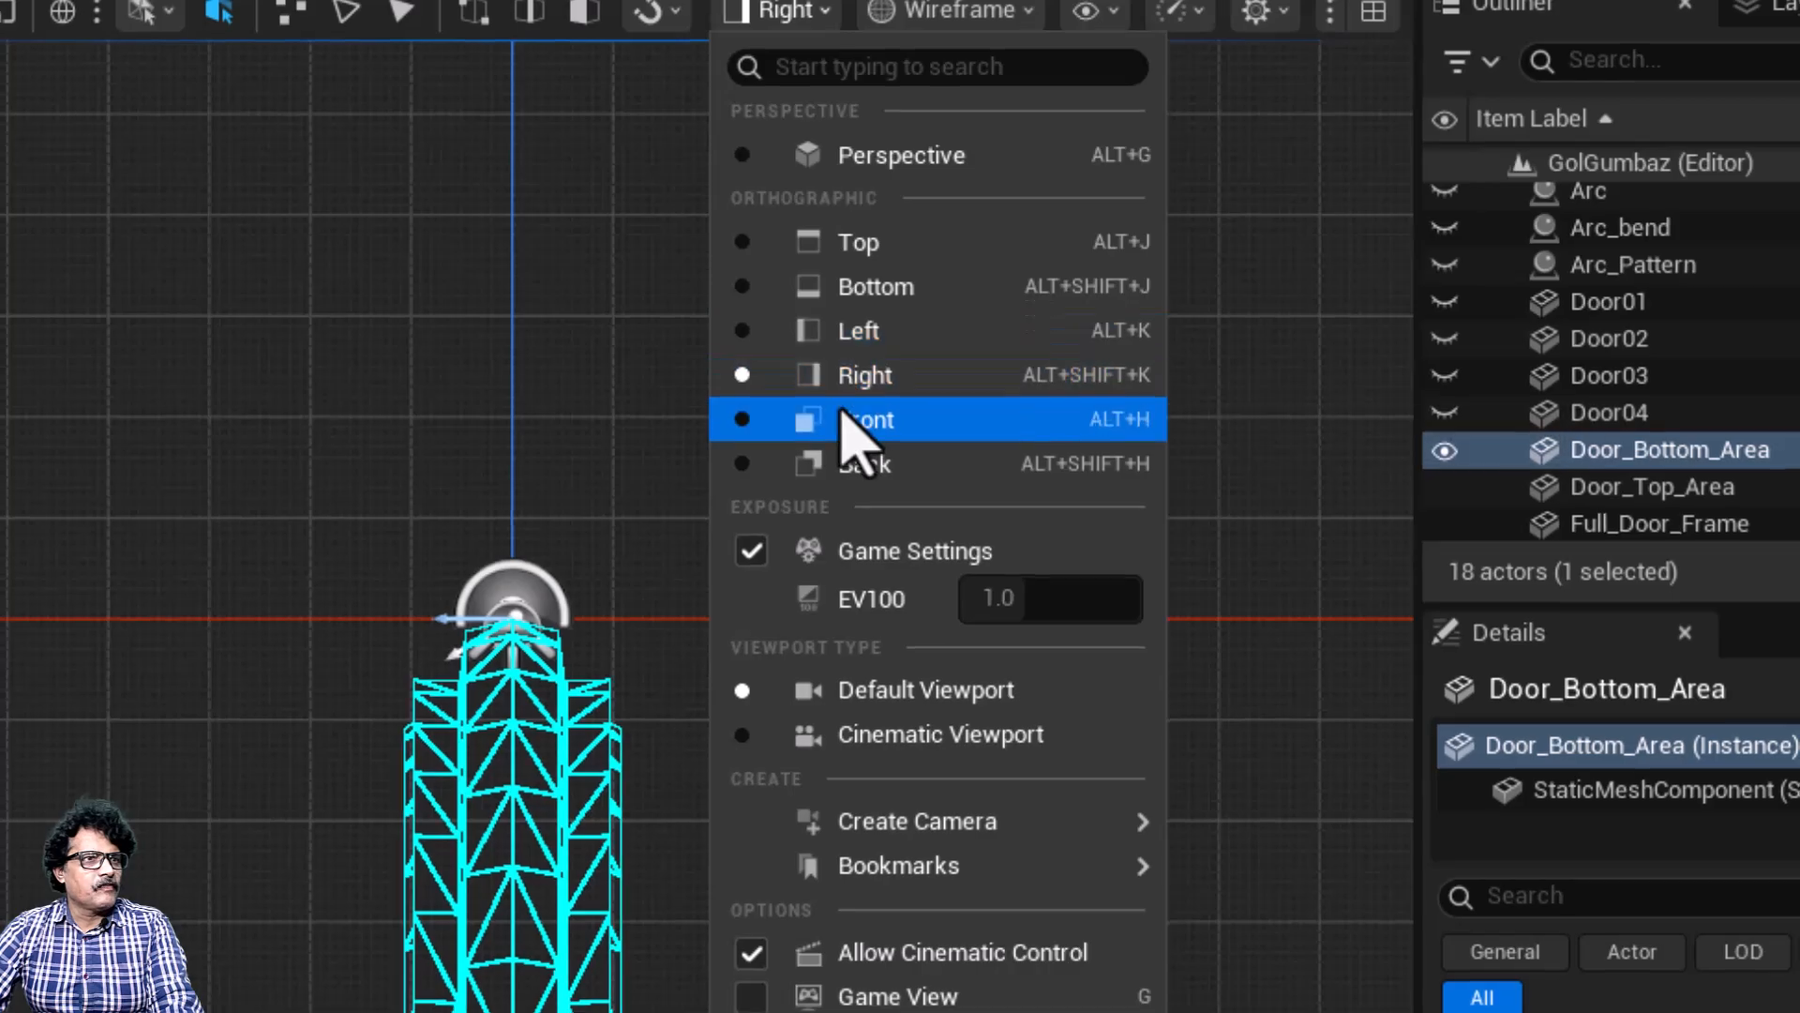
click(856, 419)
right_drag(915, 925, 977, 179)
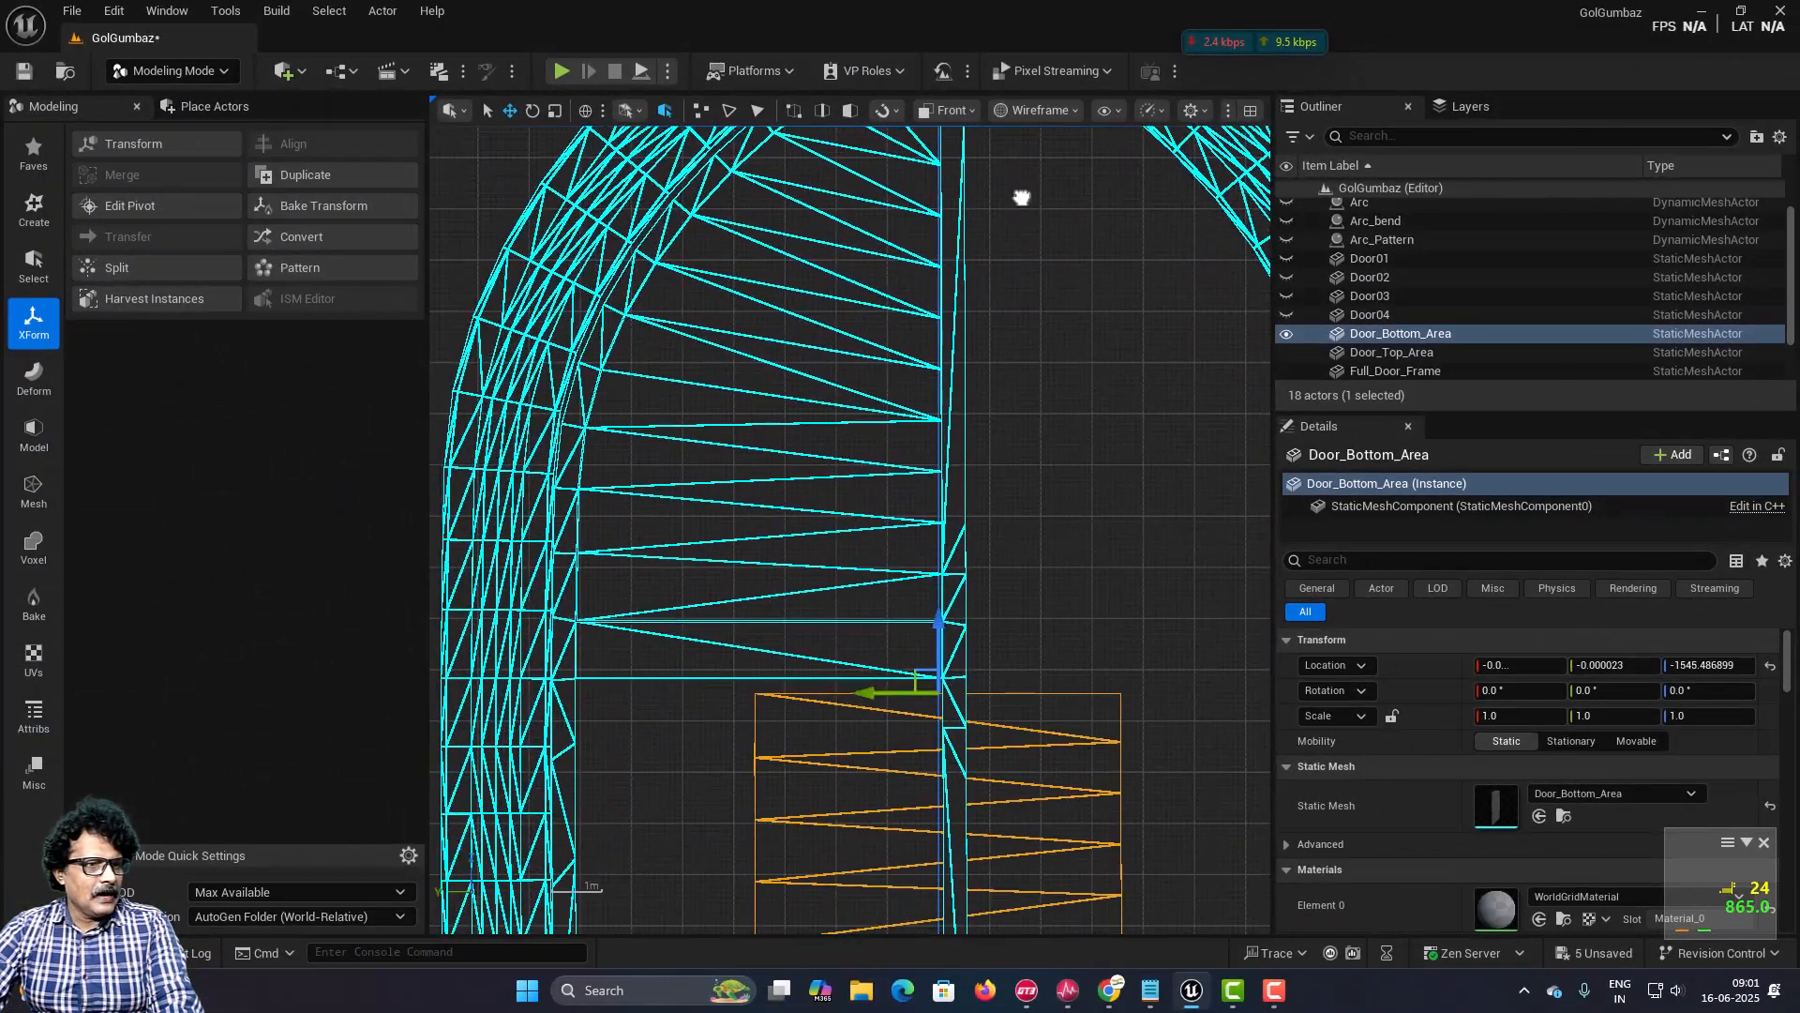
right_drag(1015, 463, 1086, 138)
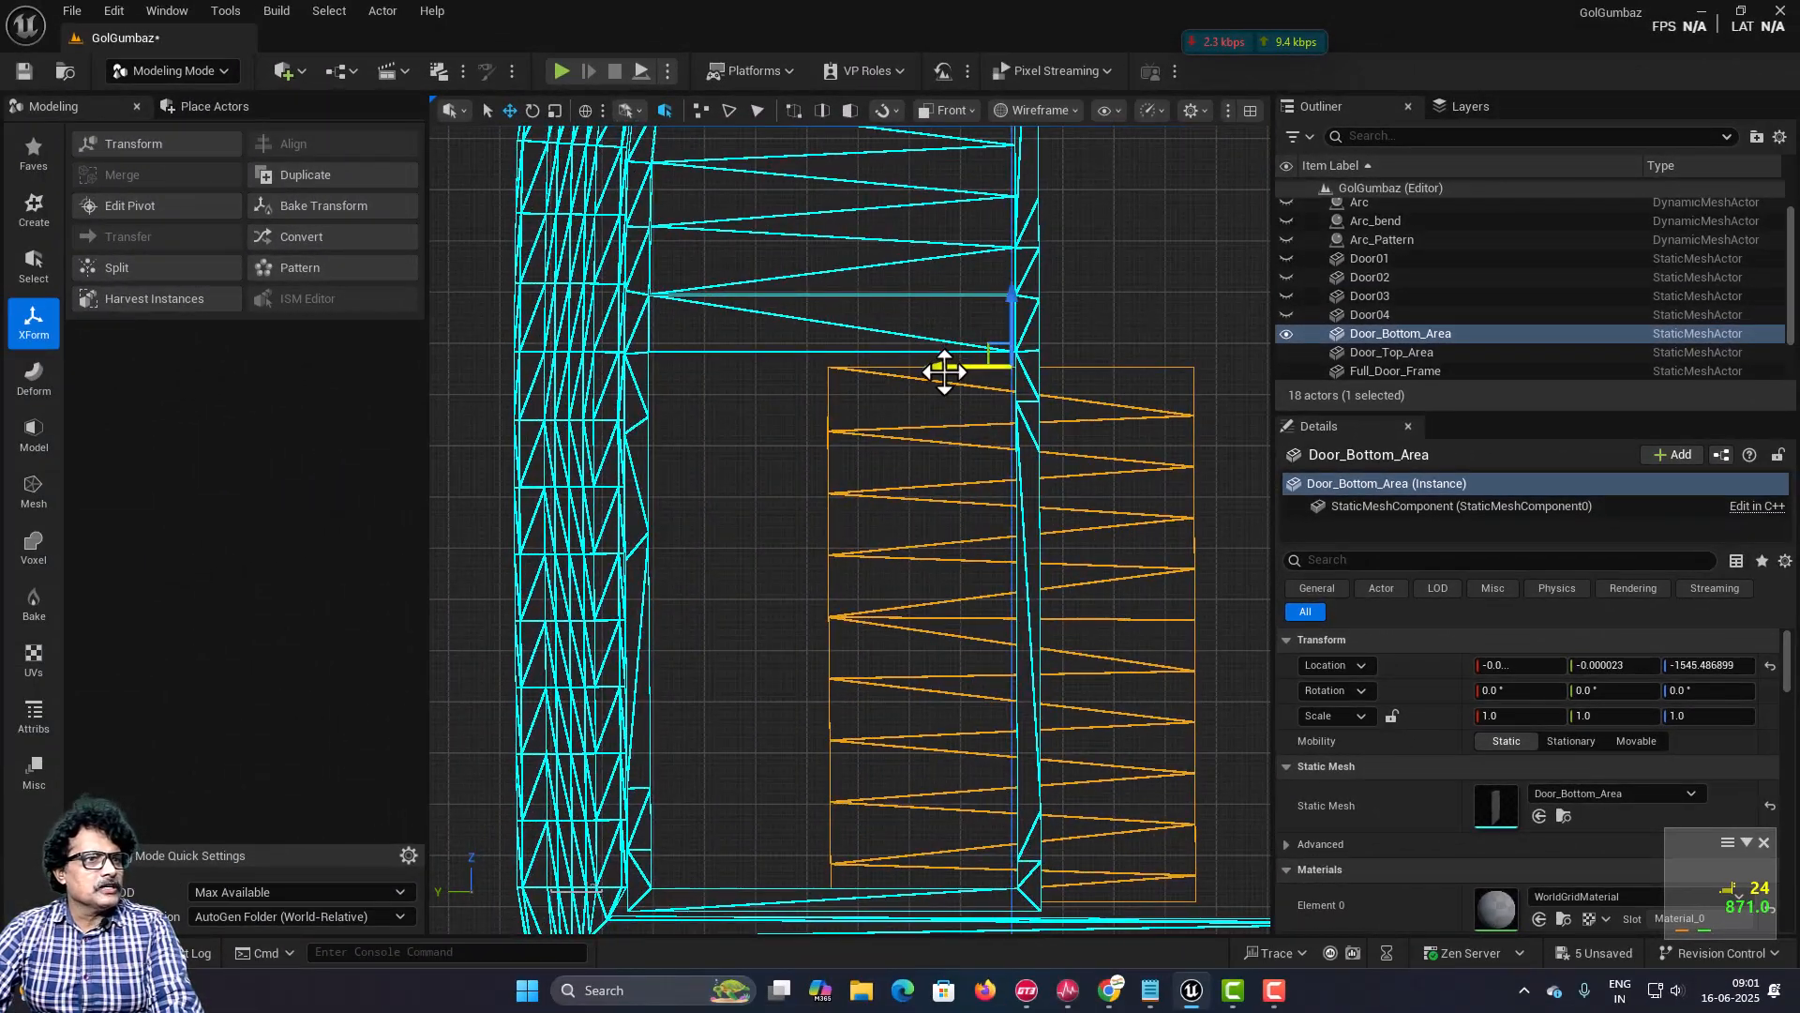
drag(945, 373, 756, 385)
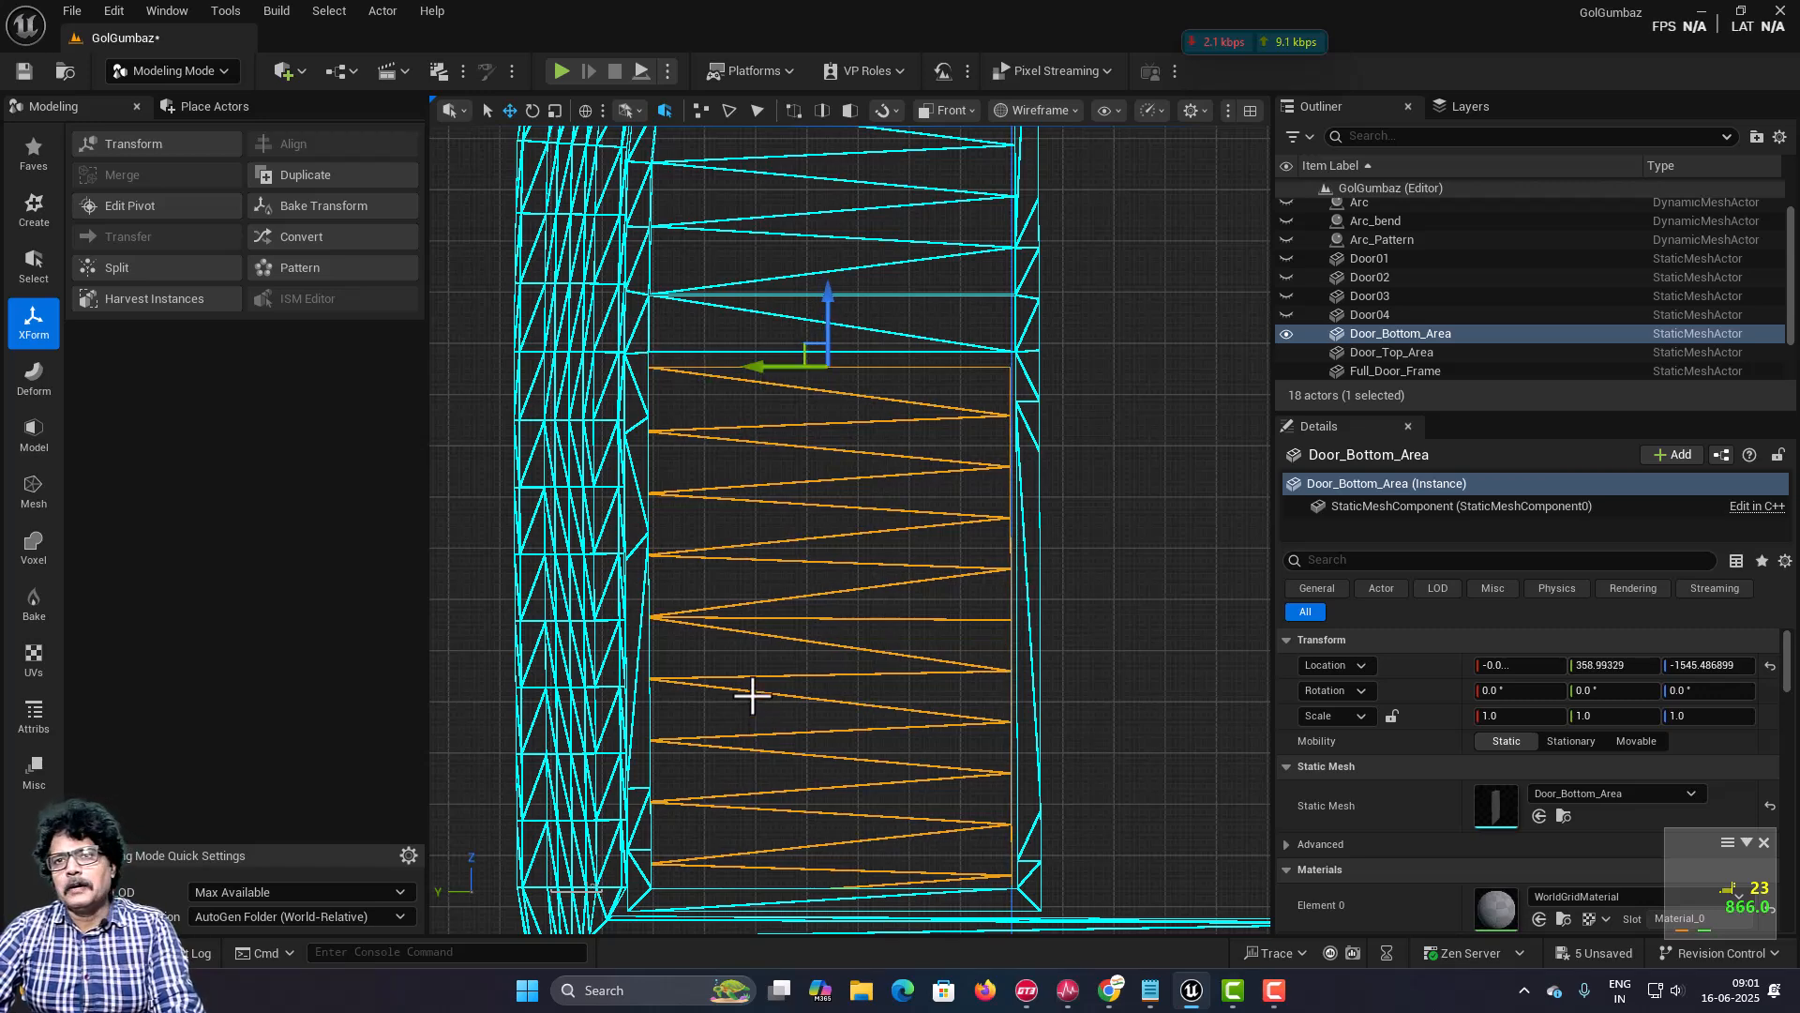
Step: Return to the Perspective view, clear the selection and inspect the assembled door leaf
scroll(752, 694, down, 5)
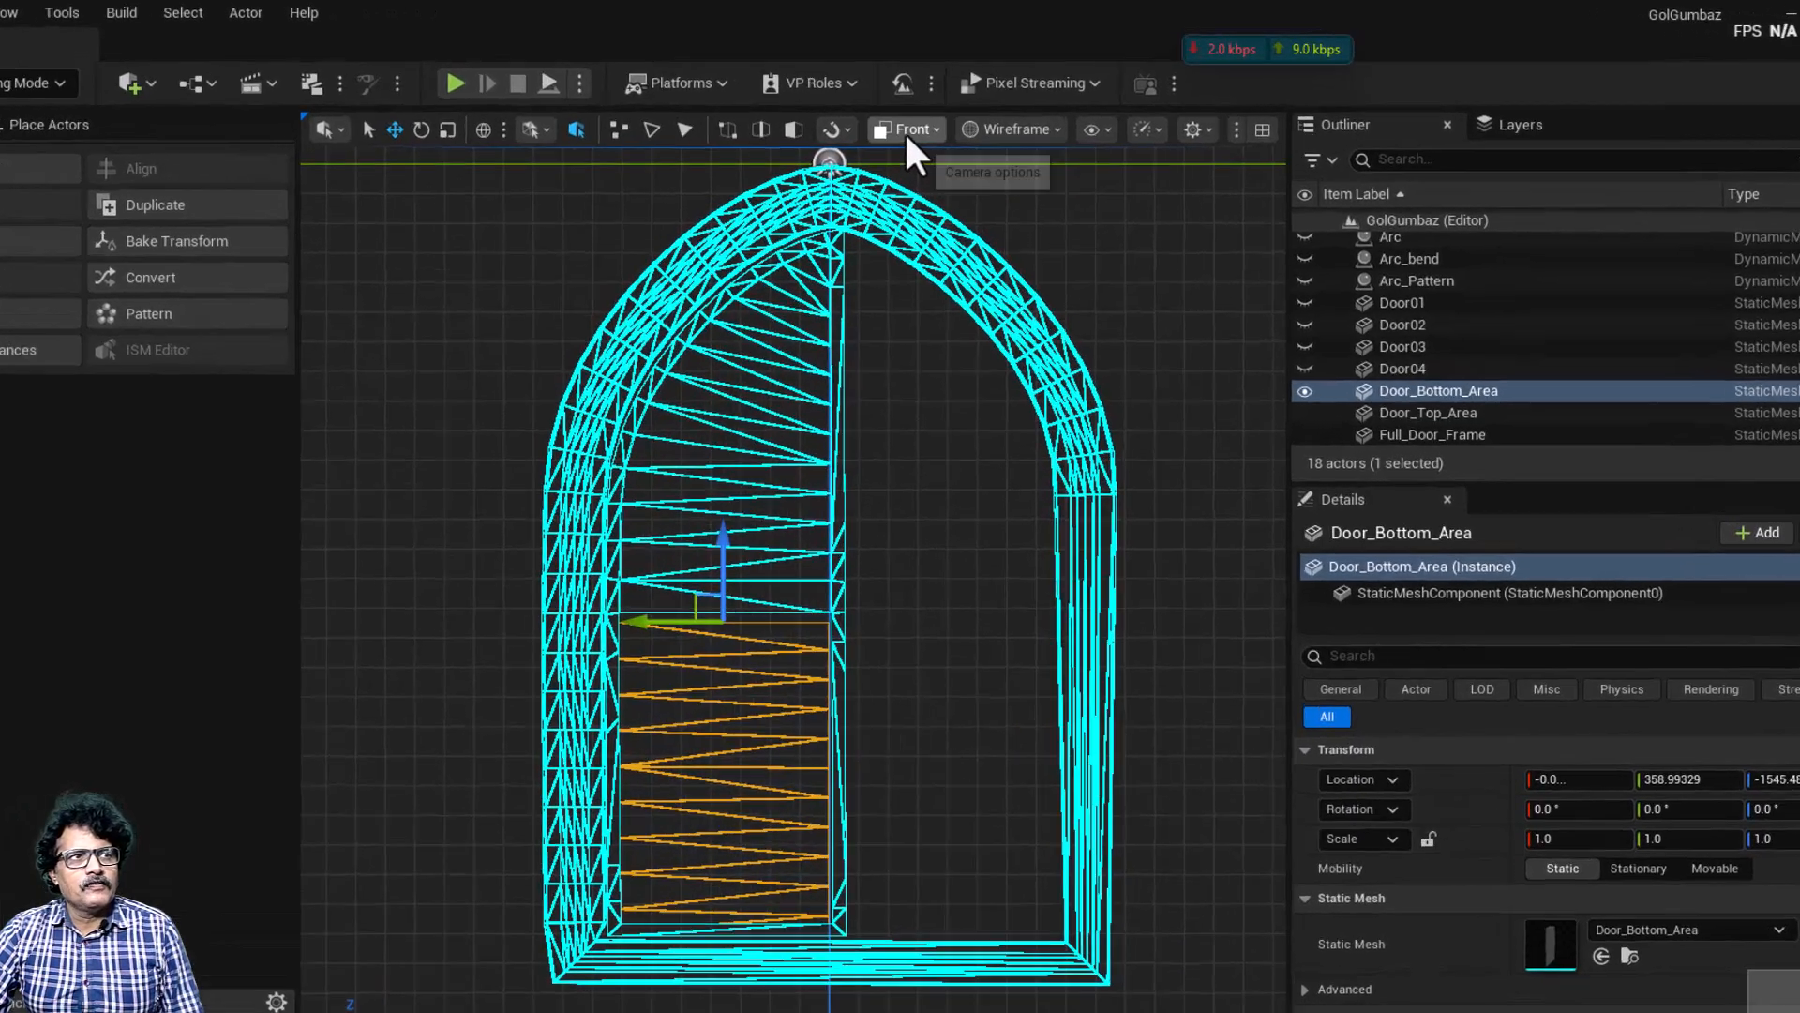
click(947, 110)
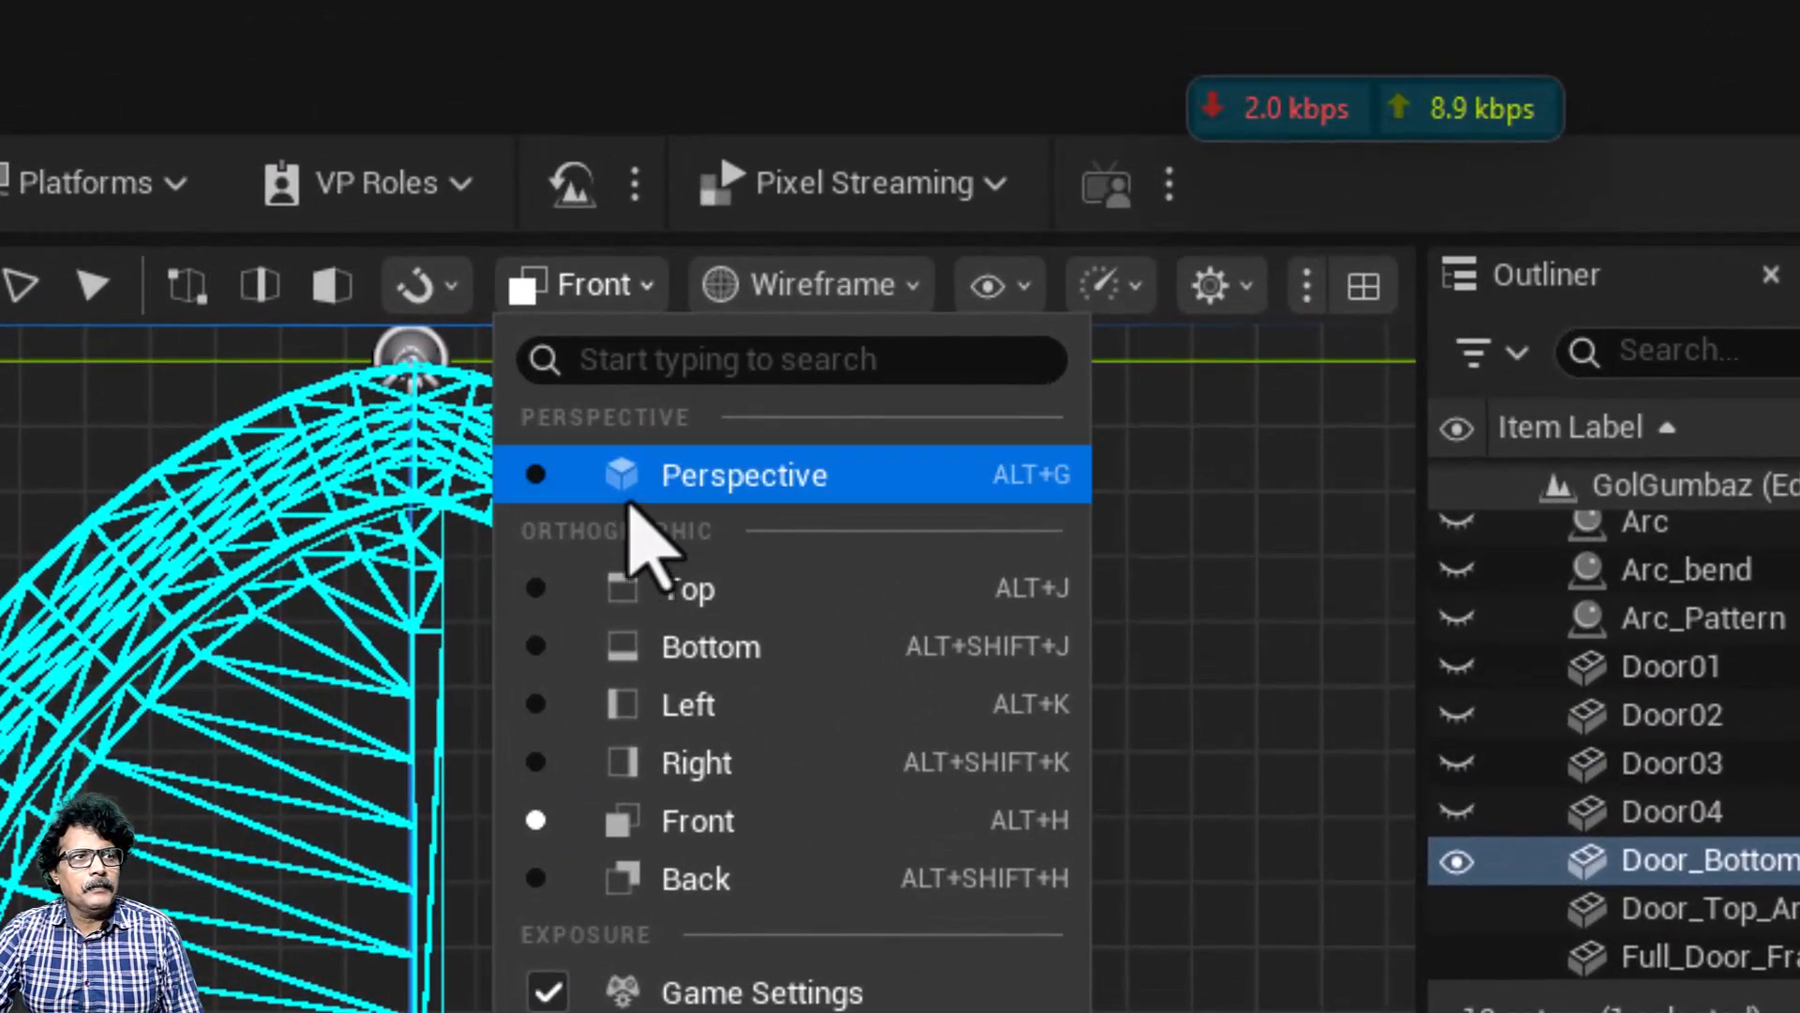
click(628, 502)
key(Escape)
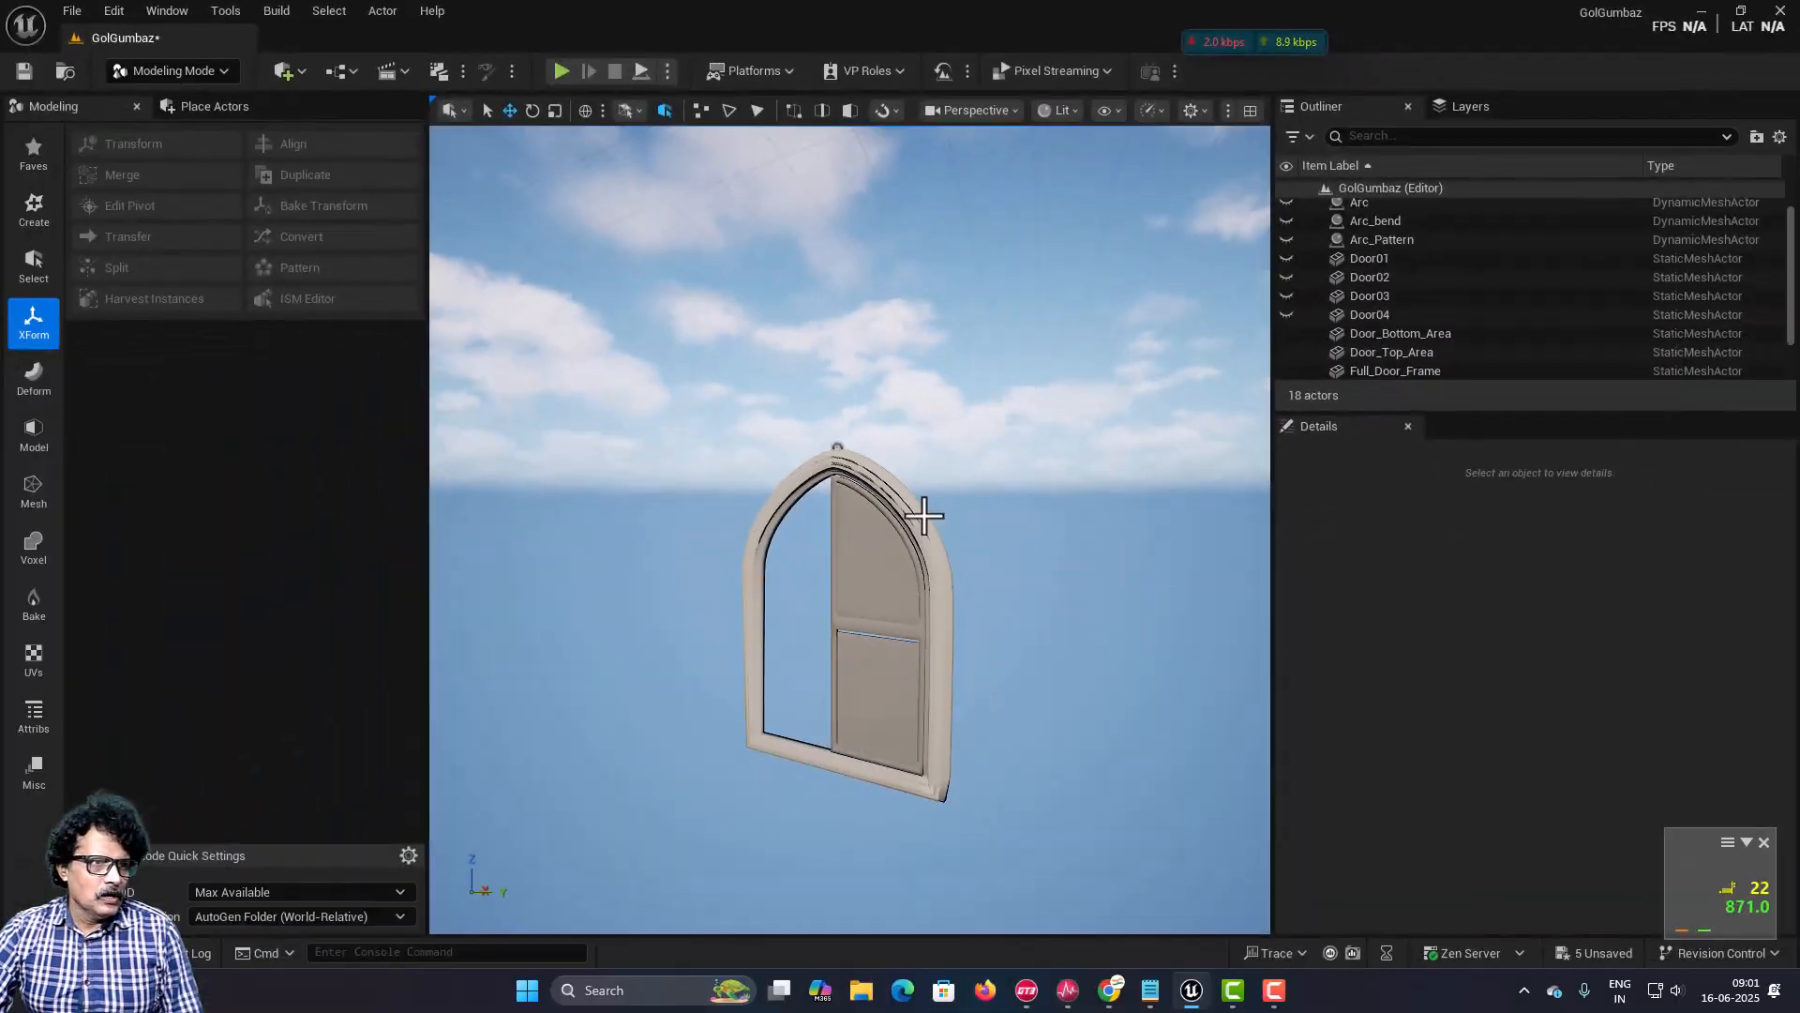
scroll(917, 560, up, 2)
scroll(917, 561, up, 1)
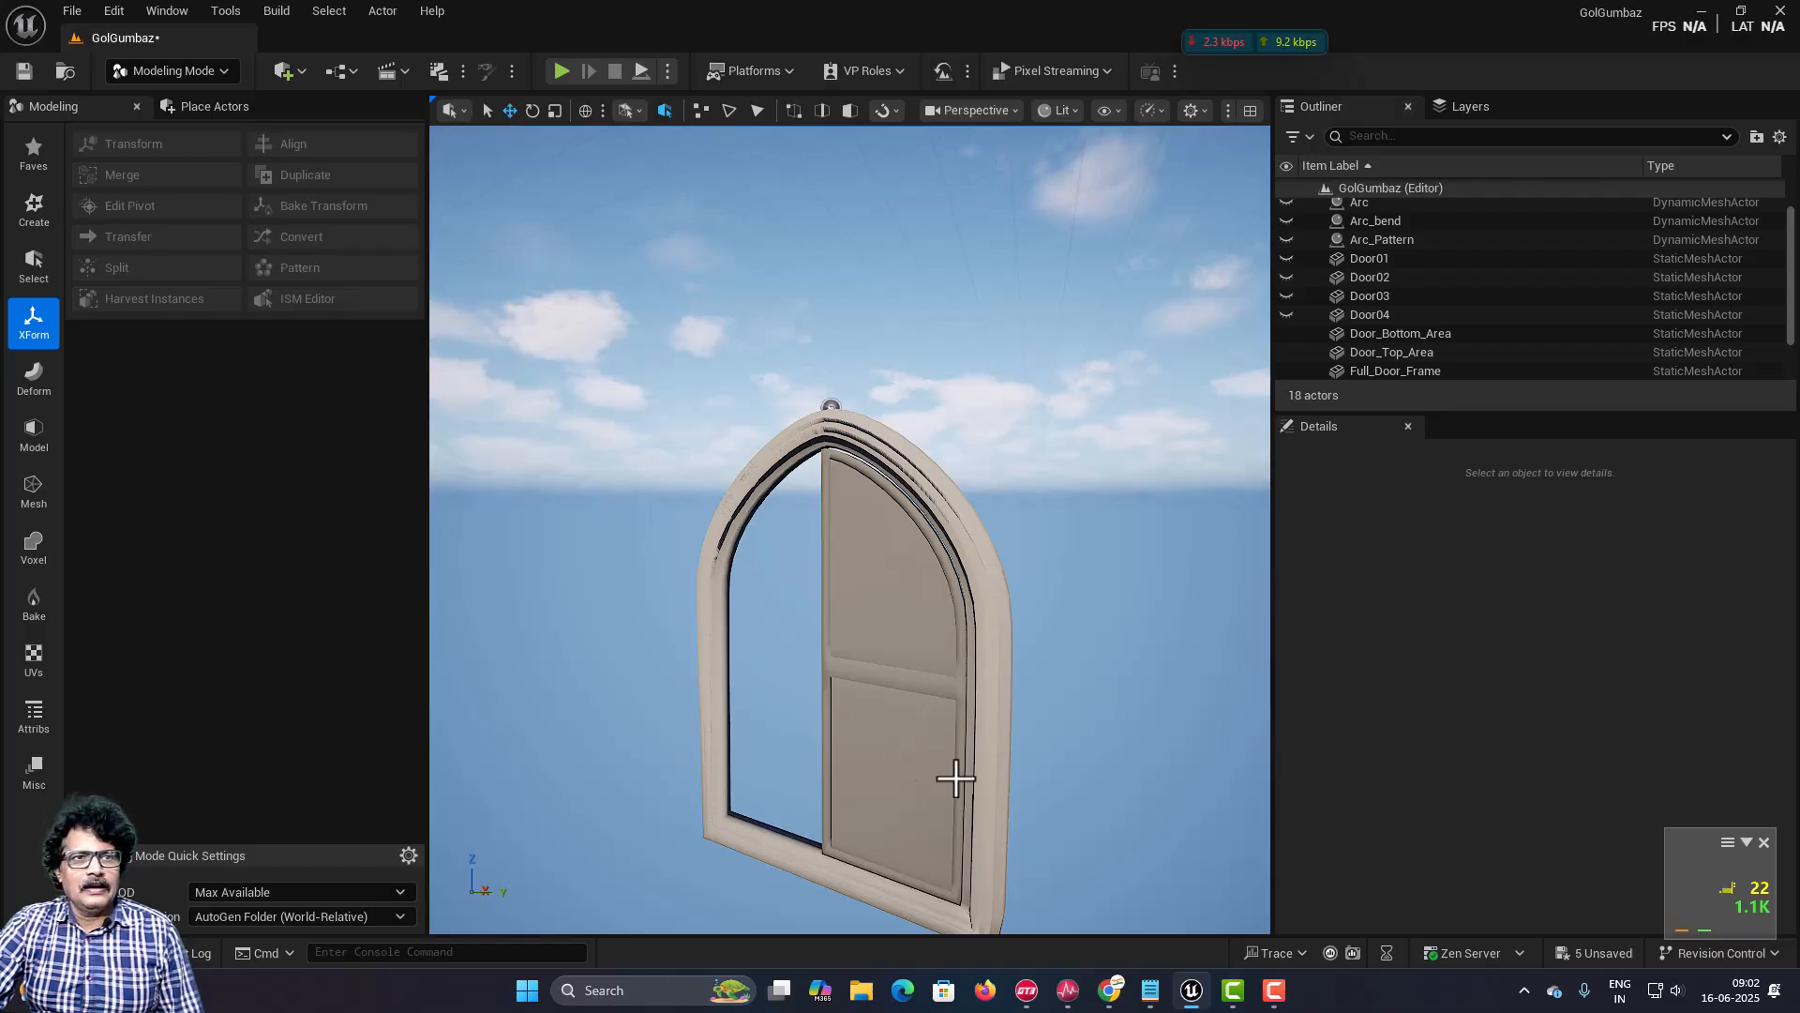
Step: Unhide Tomb, display its mesh PolyGroups for reference, and return to whole-object selection
scroll(1482, 328, down, 3)
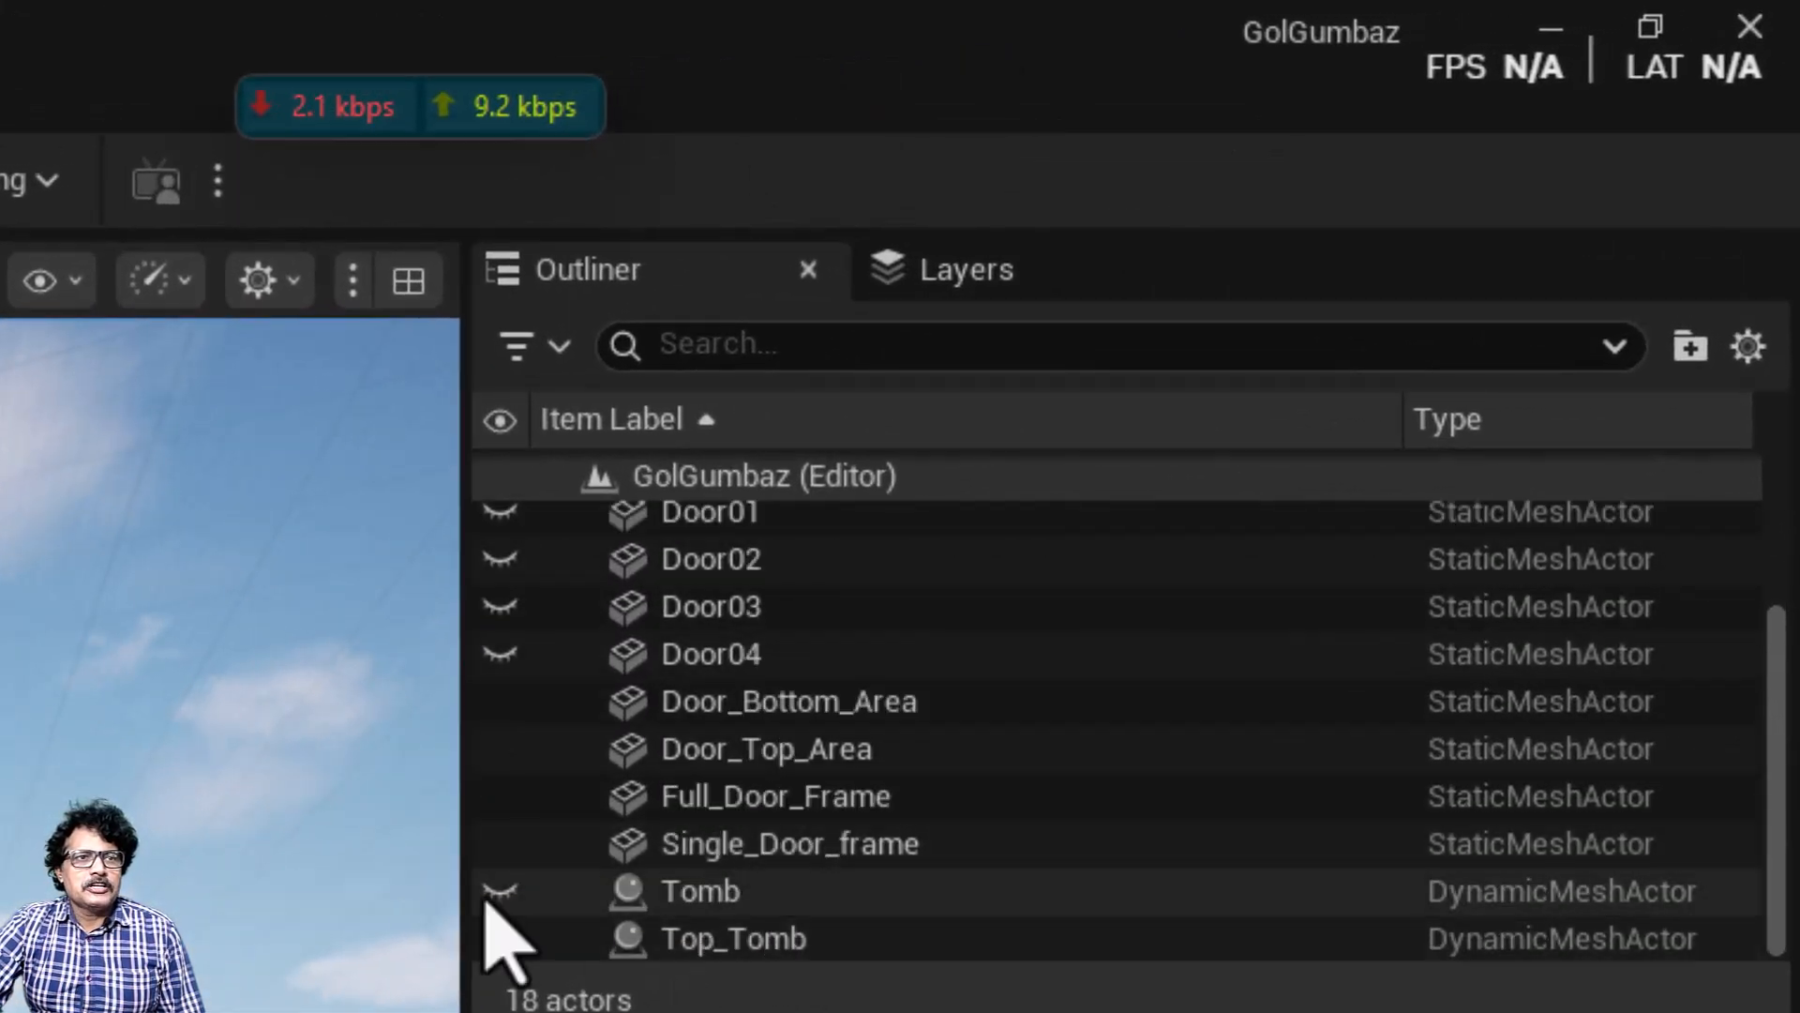
click(494, 890)
click(497, 938)
scroll(754, 346, down, 3)
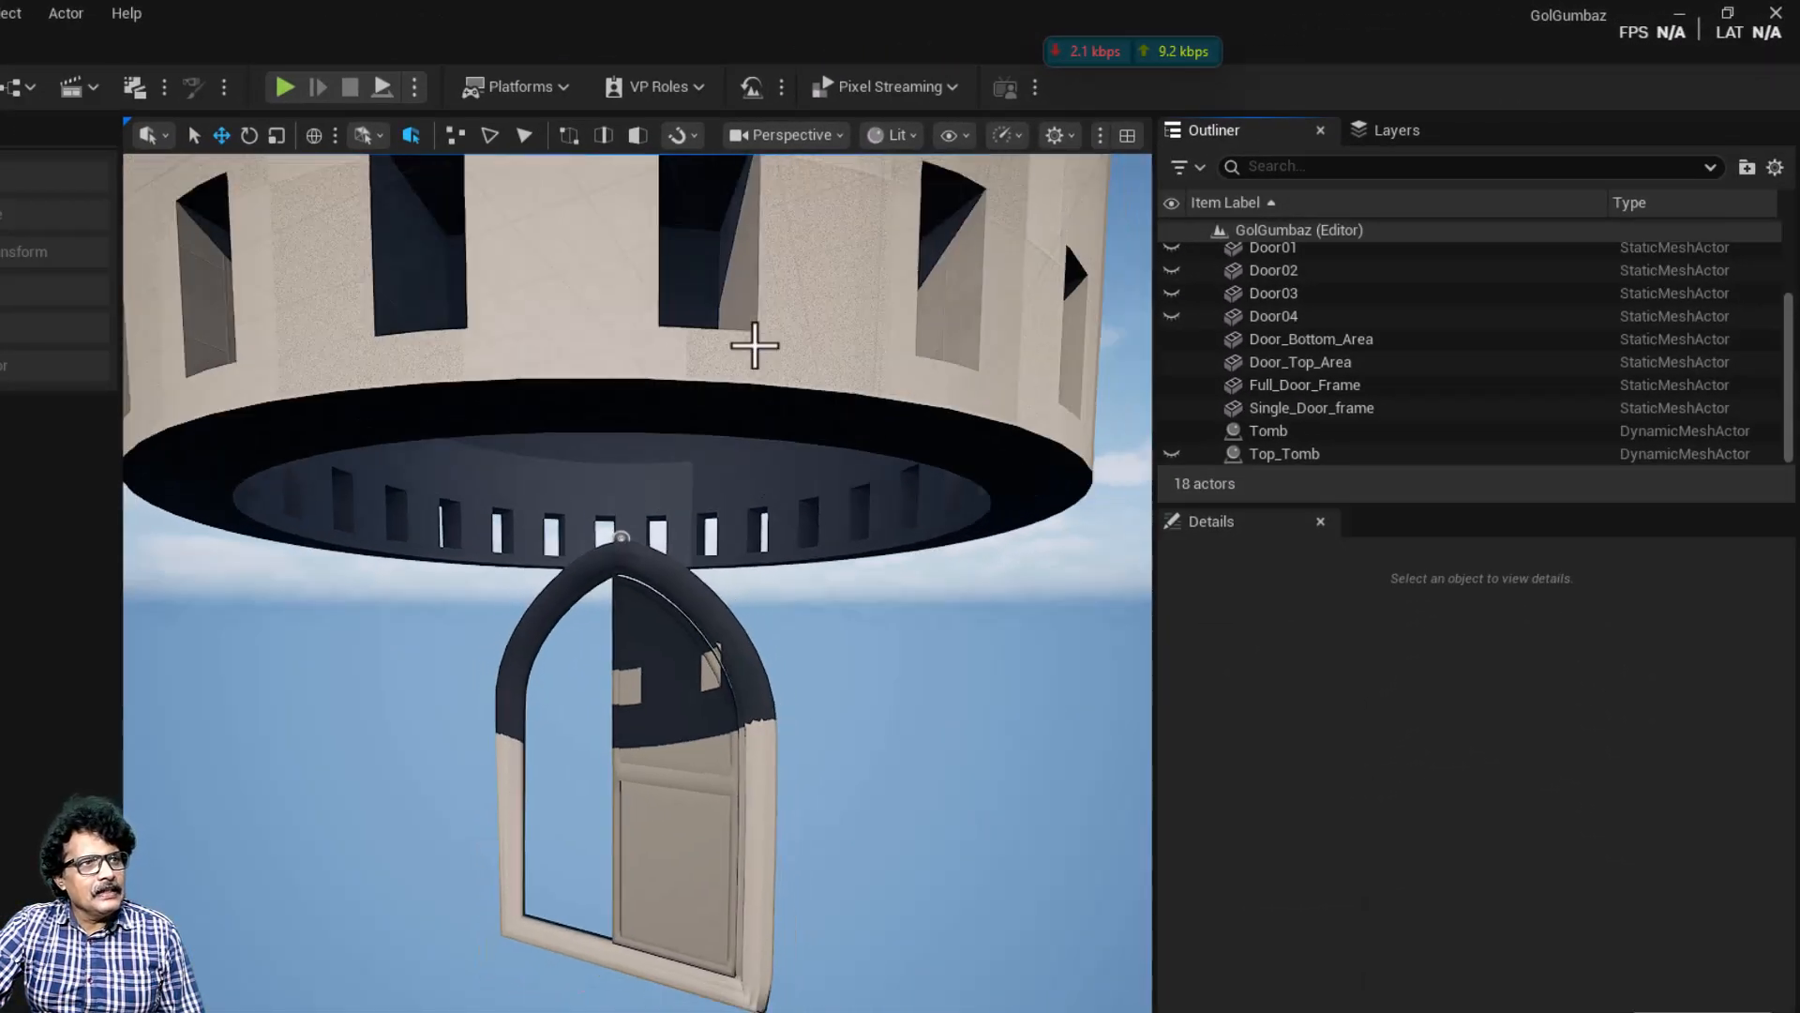
click(770, 326)
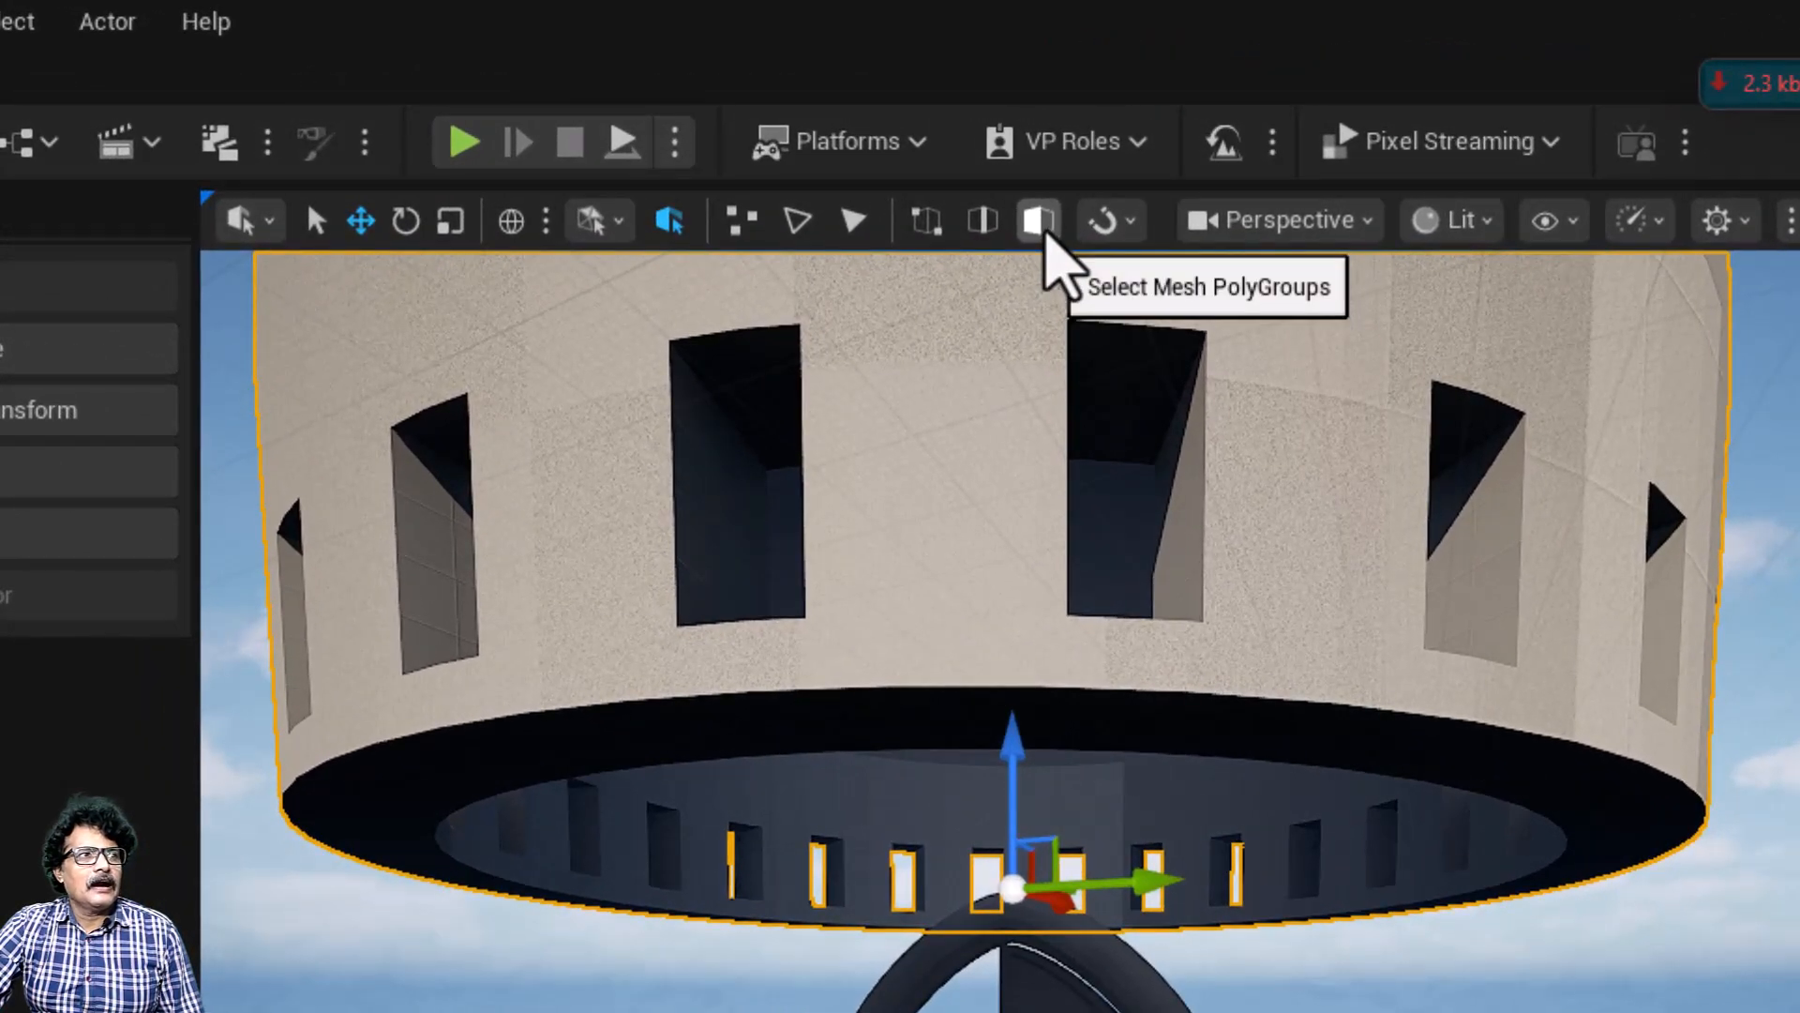
click(1045, 232)
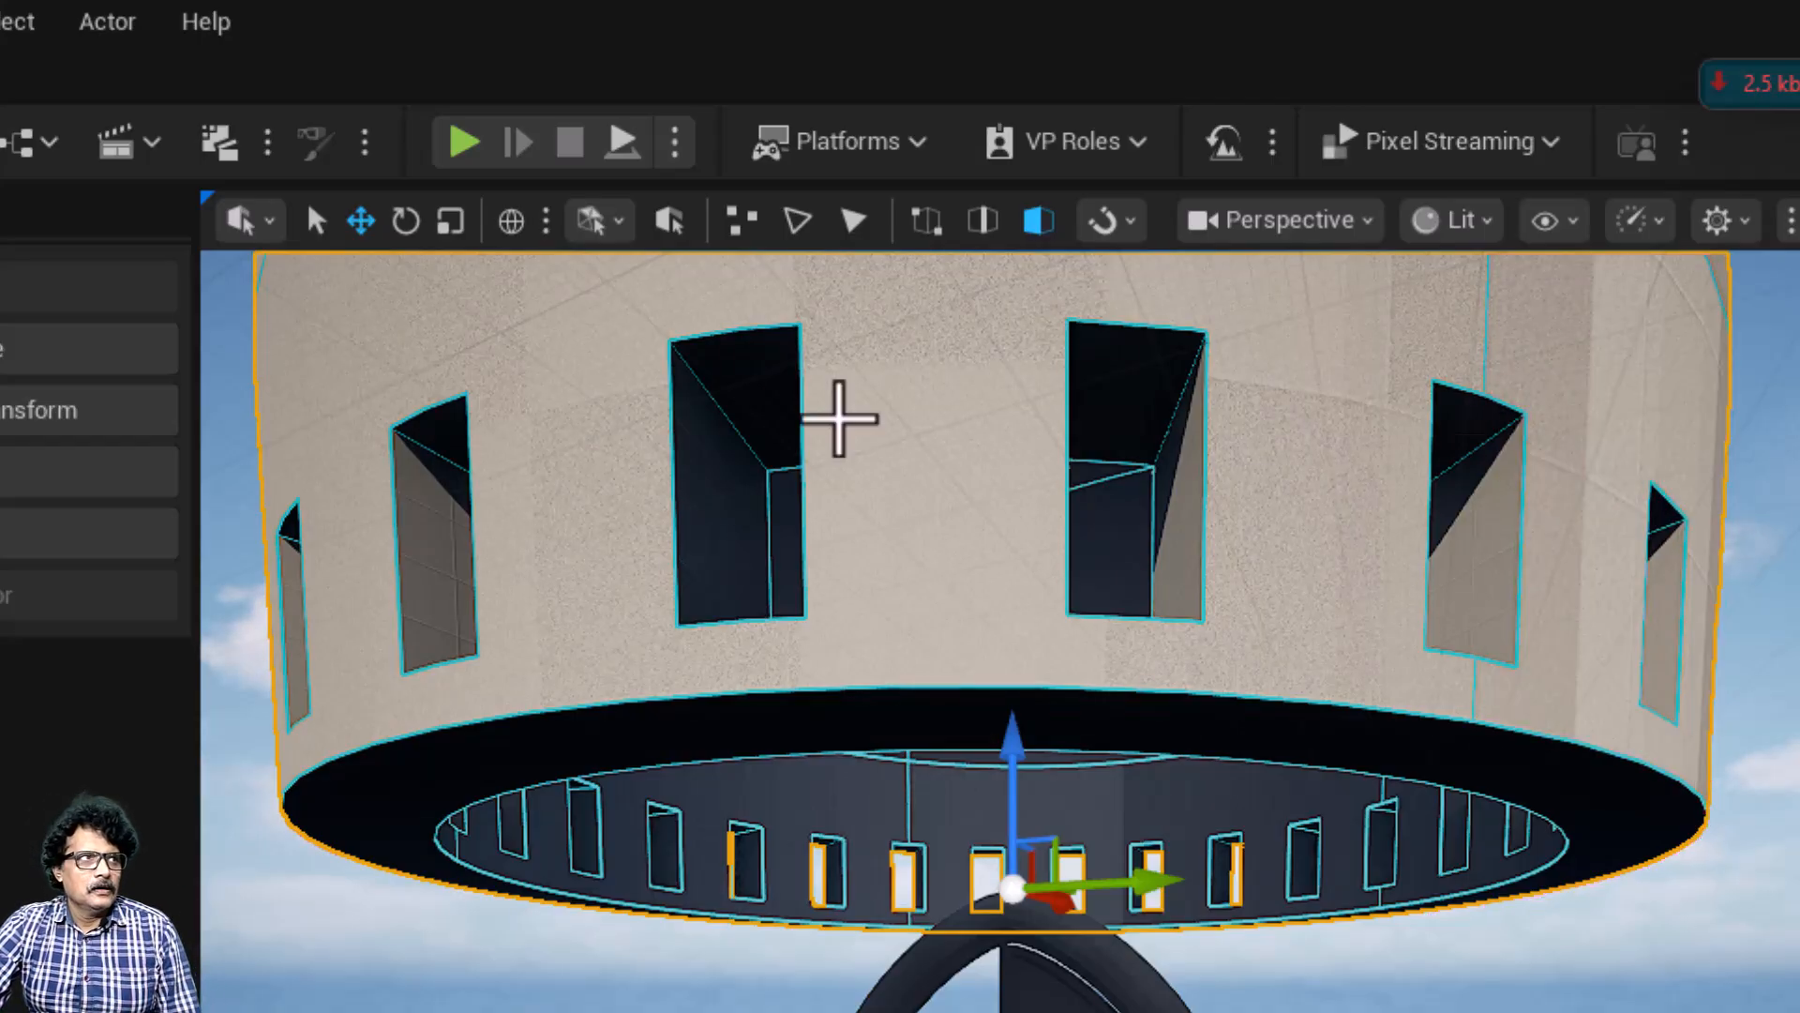
click(679, 232)
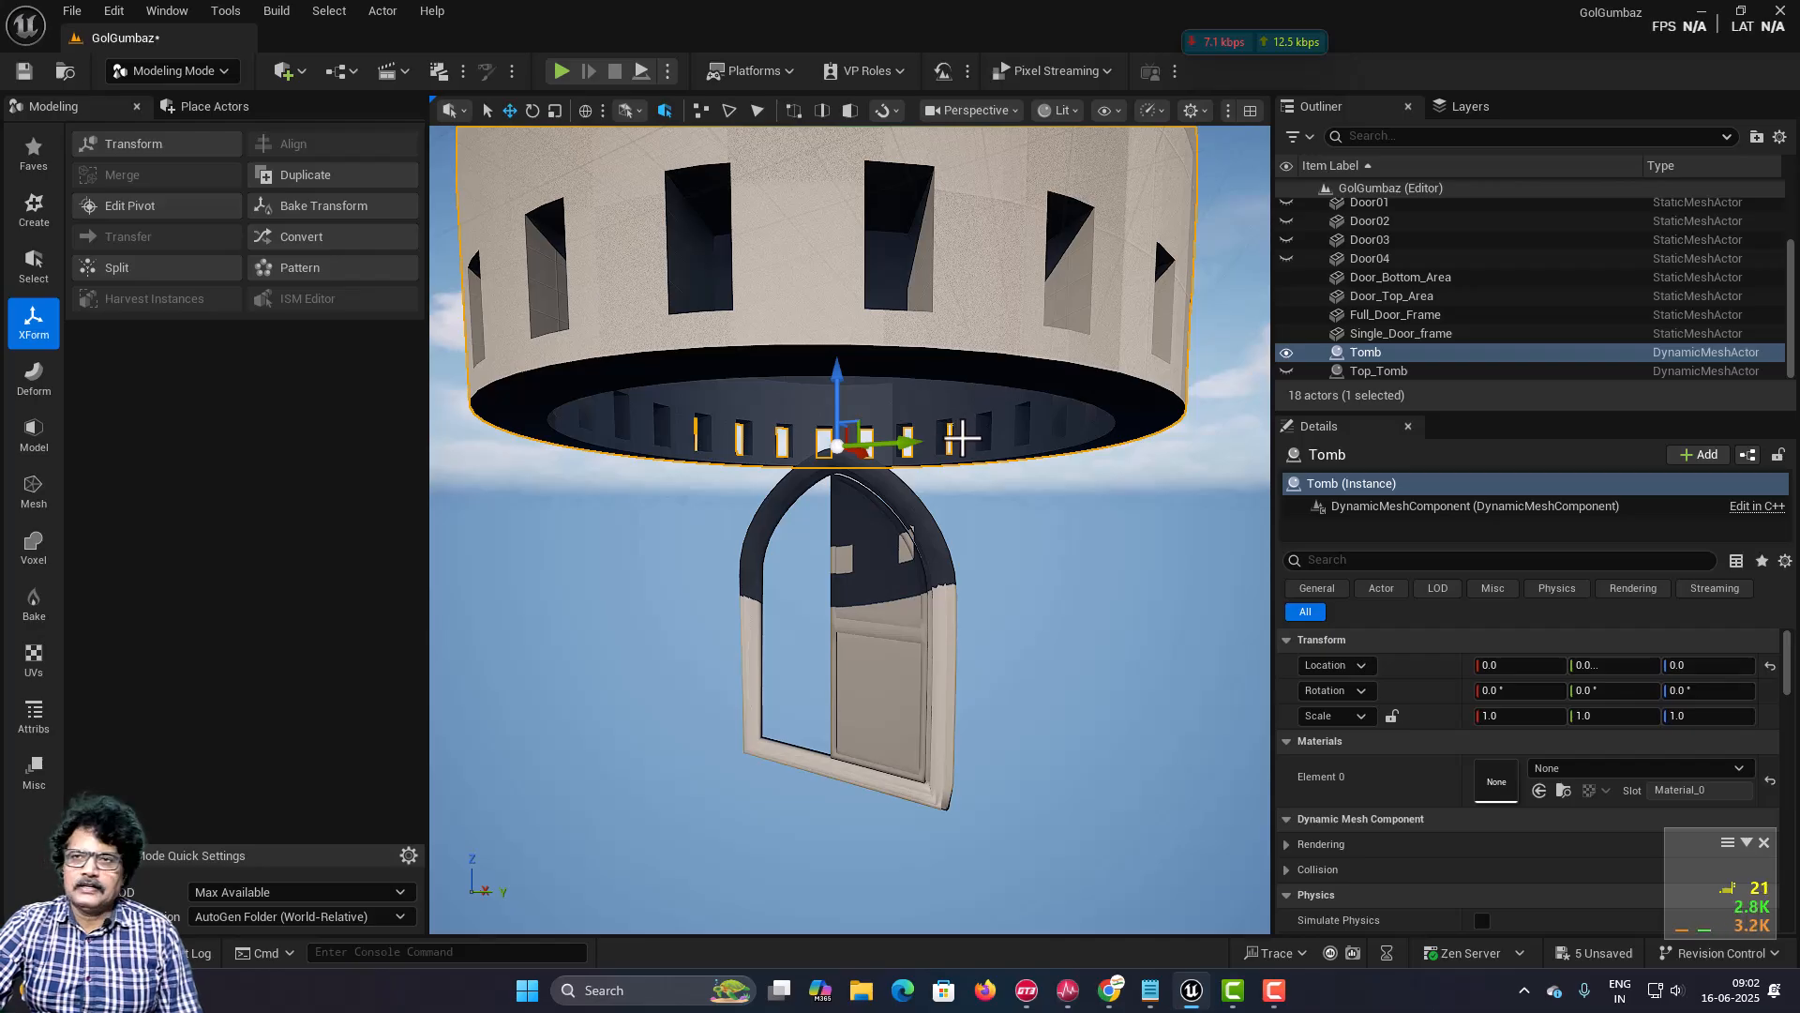
Step: Check Full_Door_Frame for selectable elements in the mesh PolyGroup and edge selection modes
click(935, 541)
scroll(997, 616, up, 1)
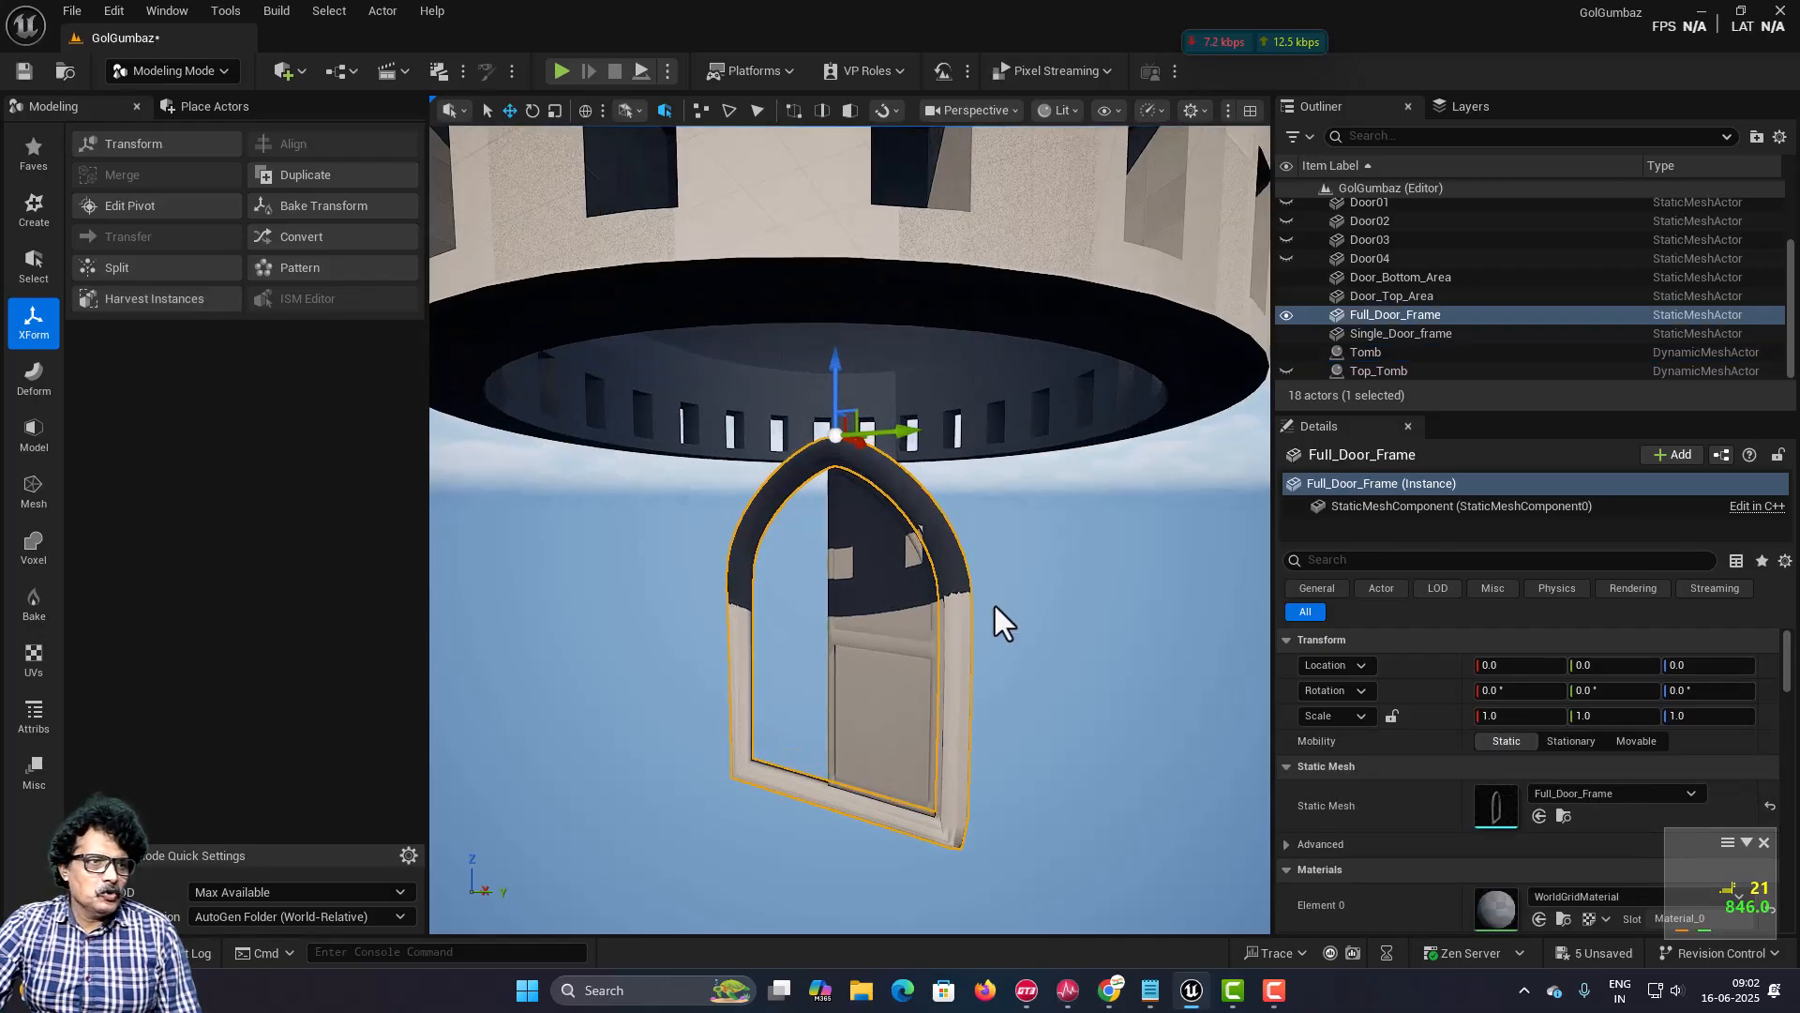
scroll(963, 663, down, 1)
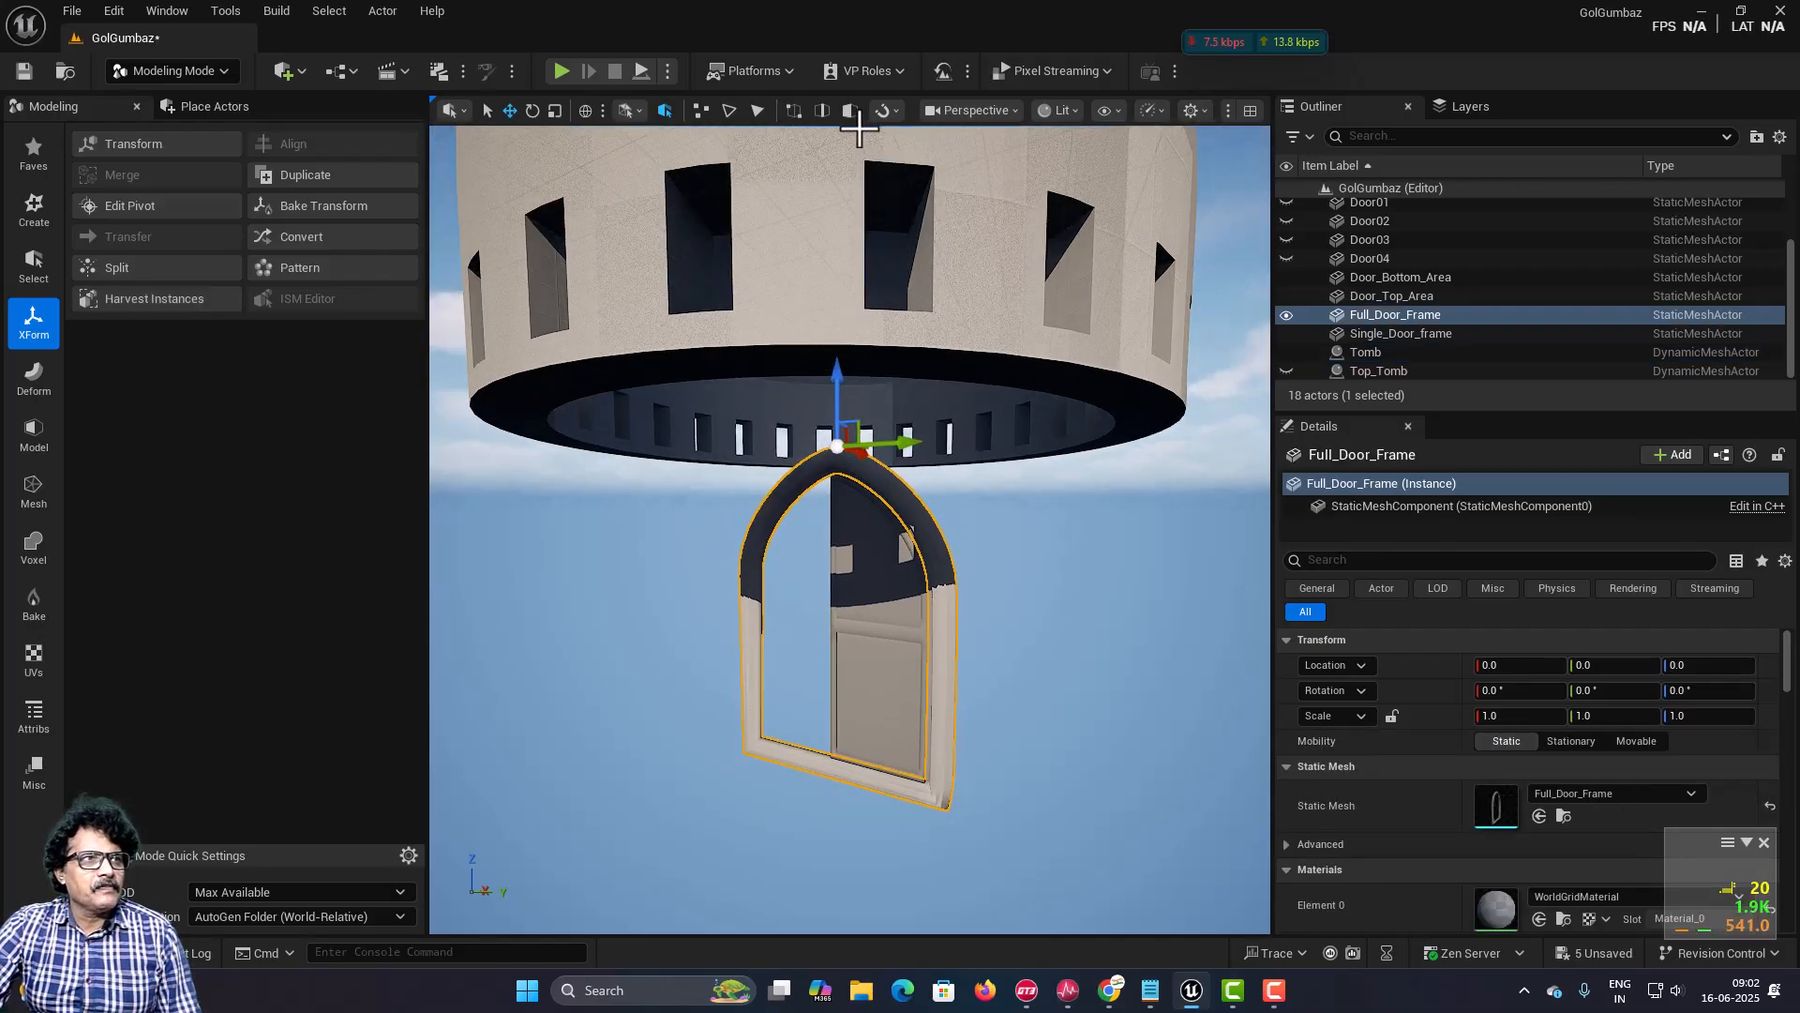
click(850, 111)
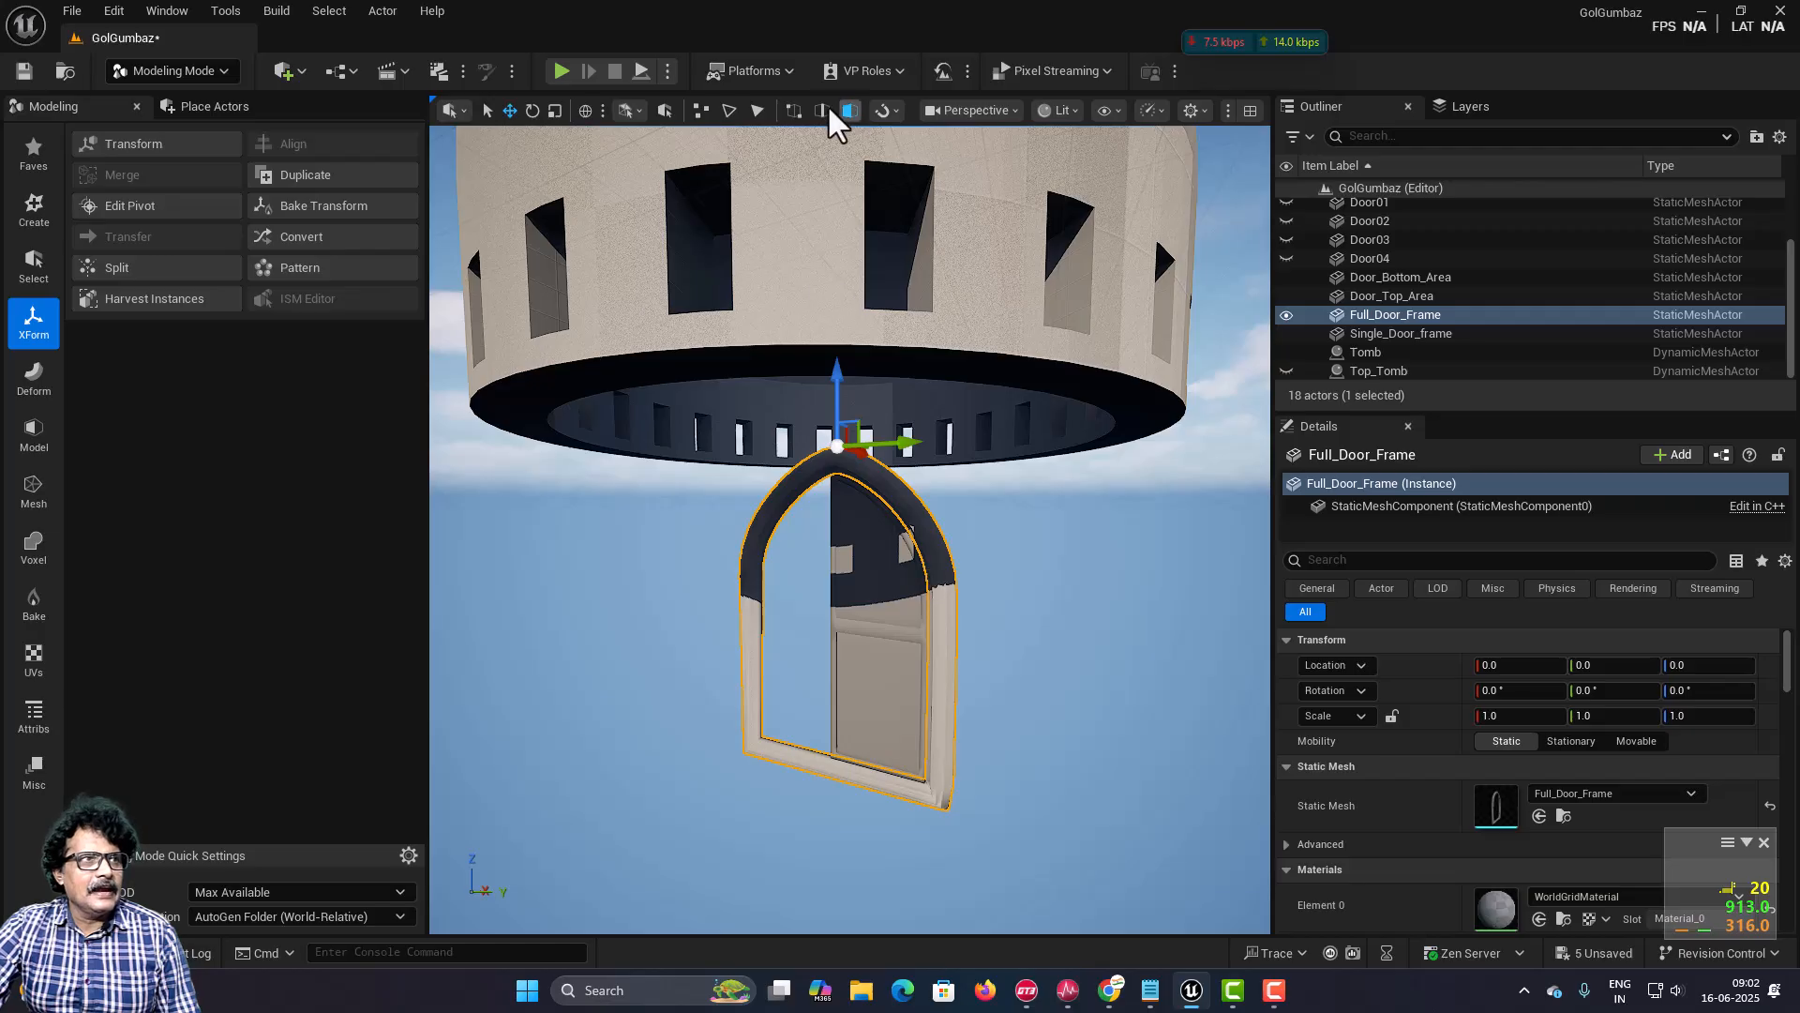
click(822, 109)
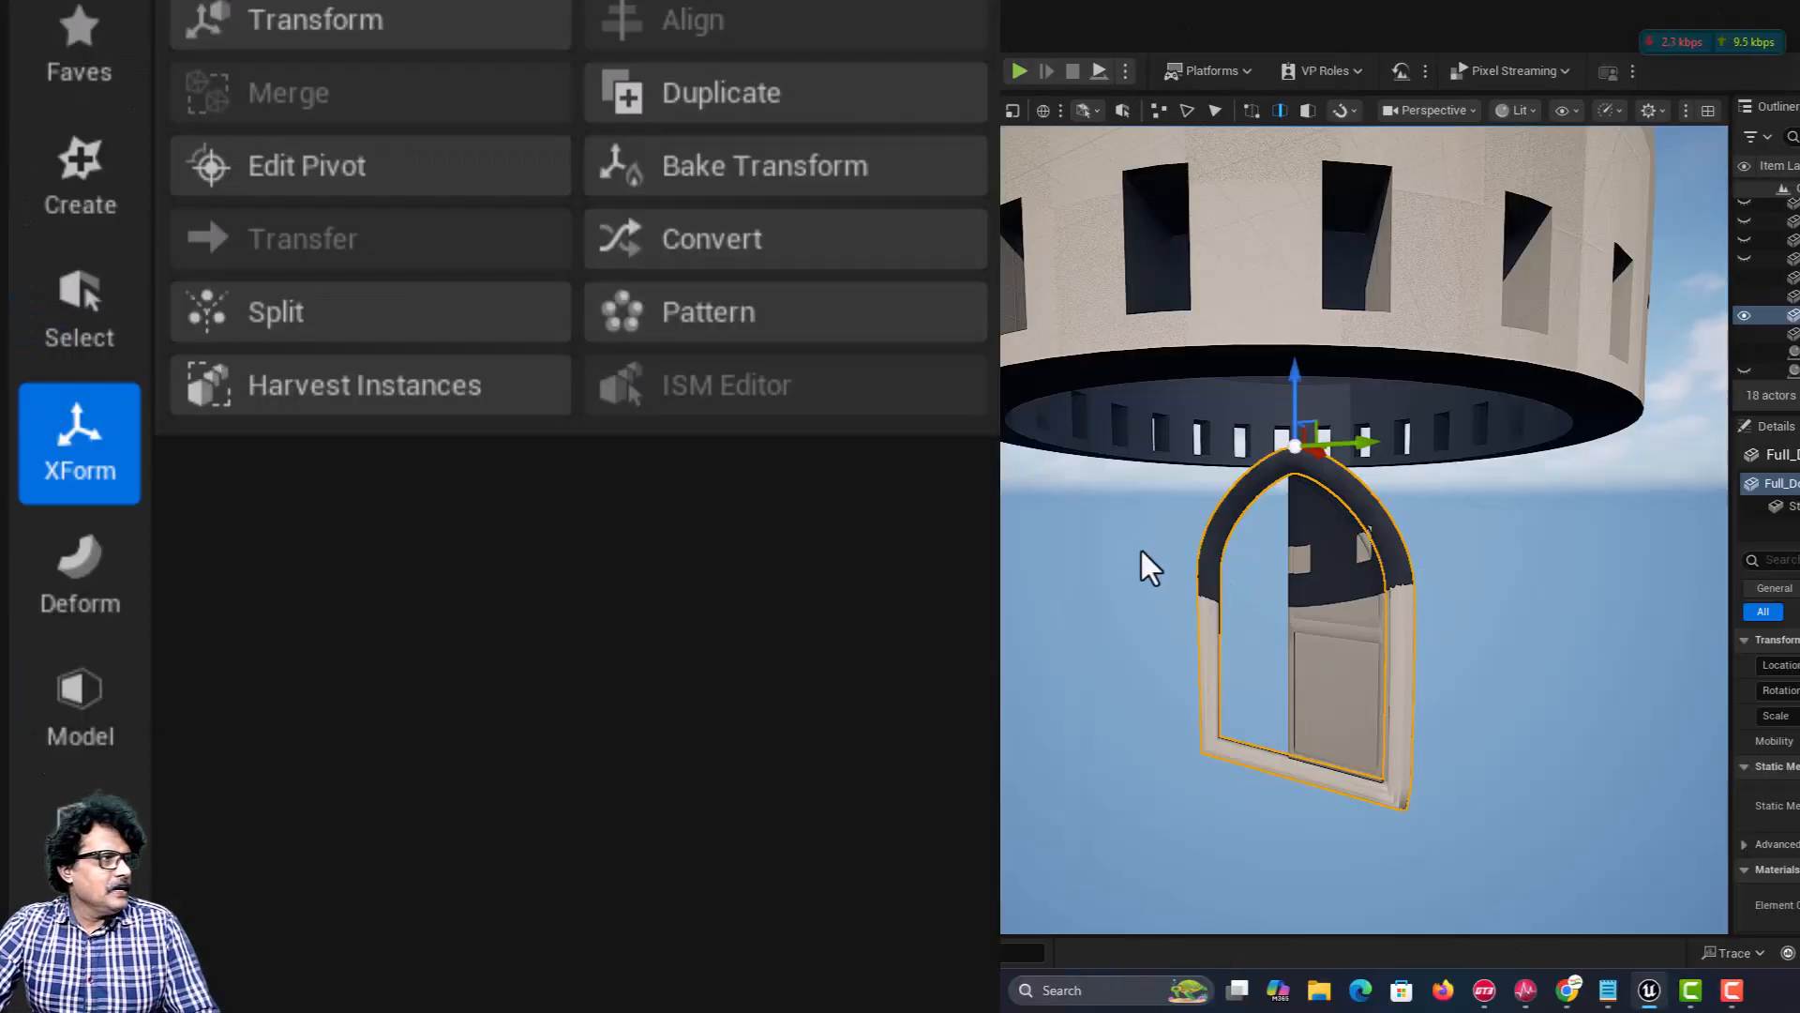
Step: Inspect the face grouping of Full_Door_Frame with PolyGroup Edit, cancel the tool and open the mesh processing tools
click(117, 717)
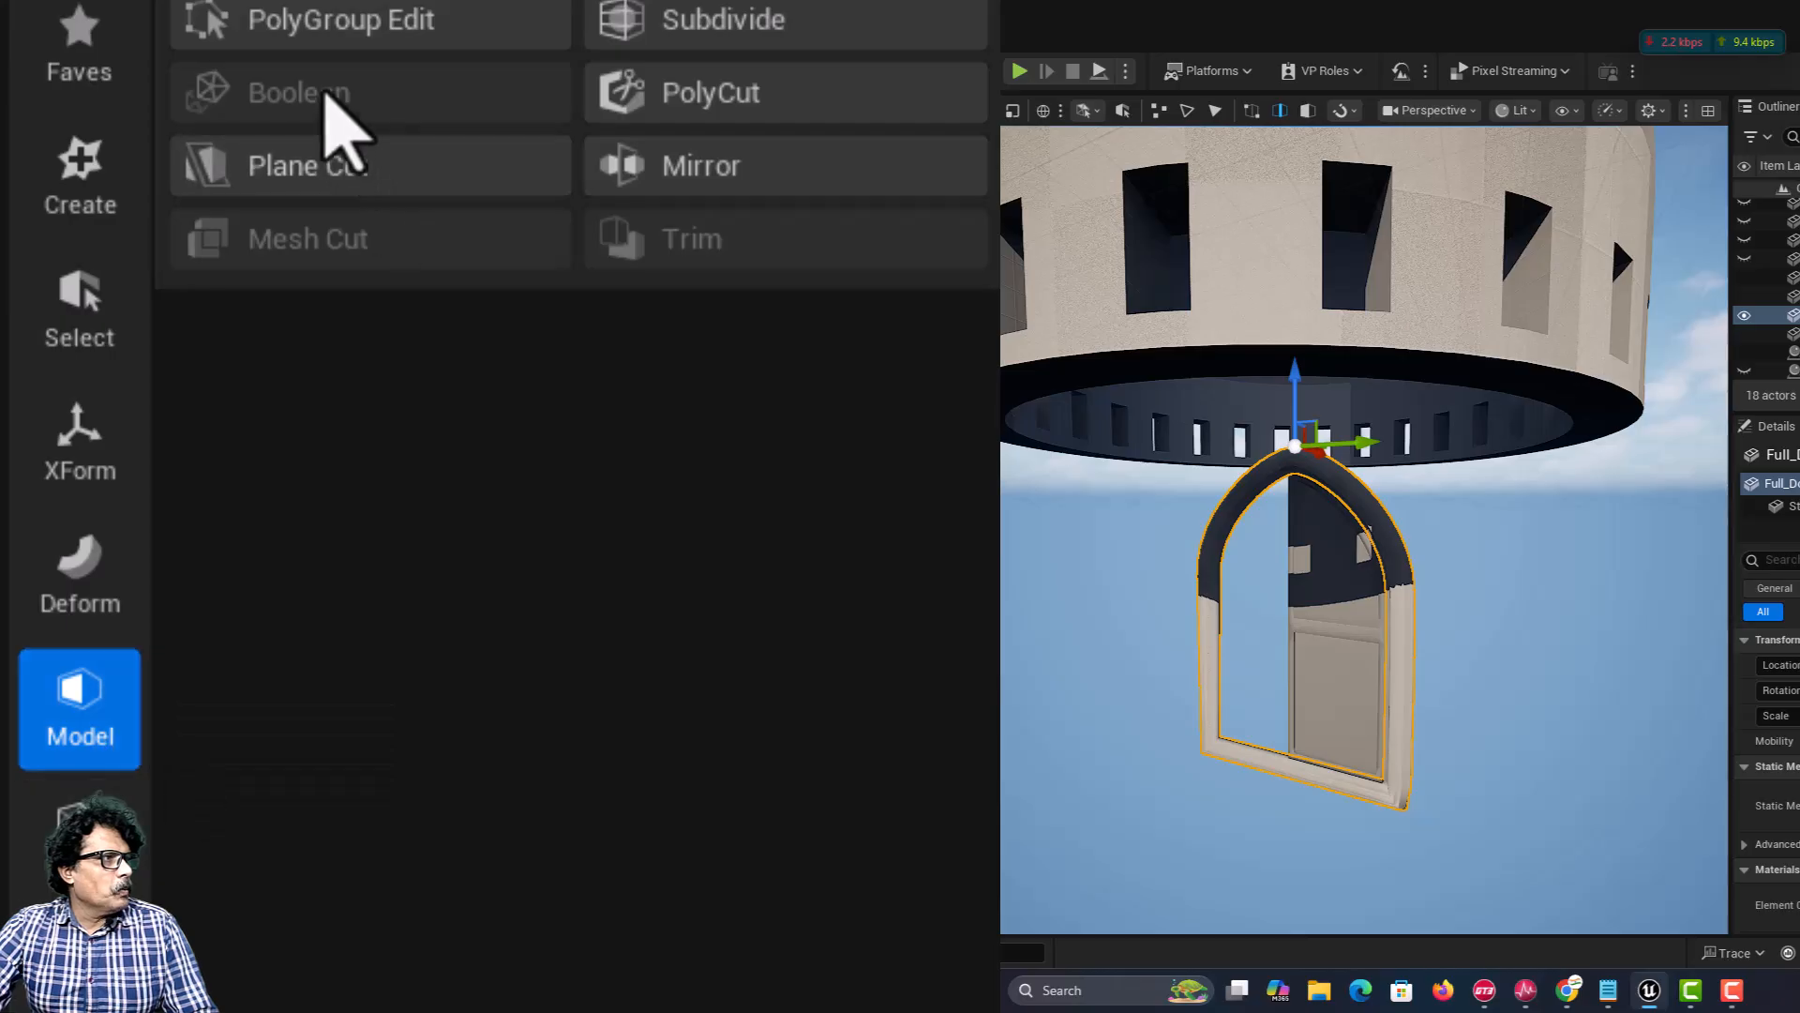
click(342, 21)
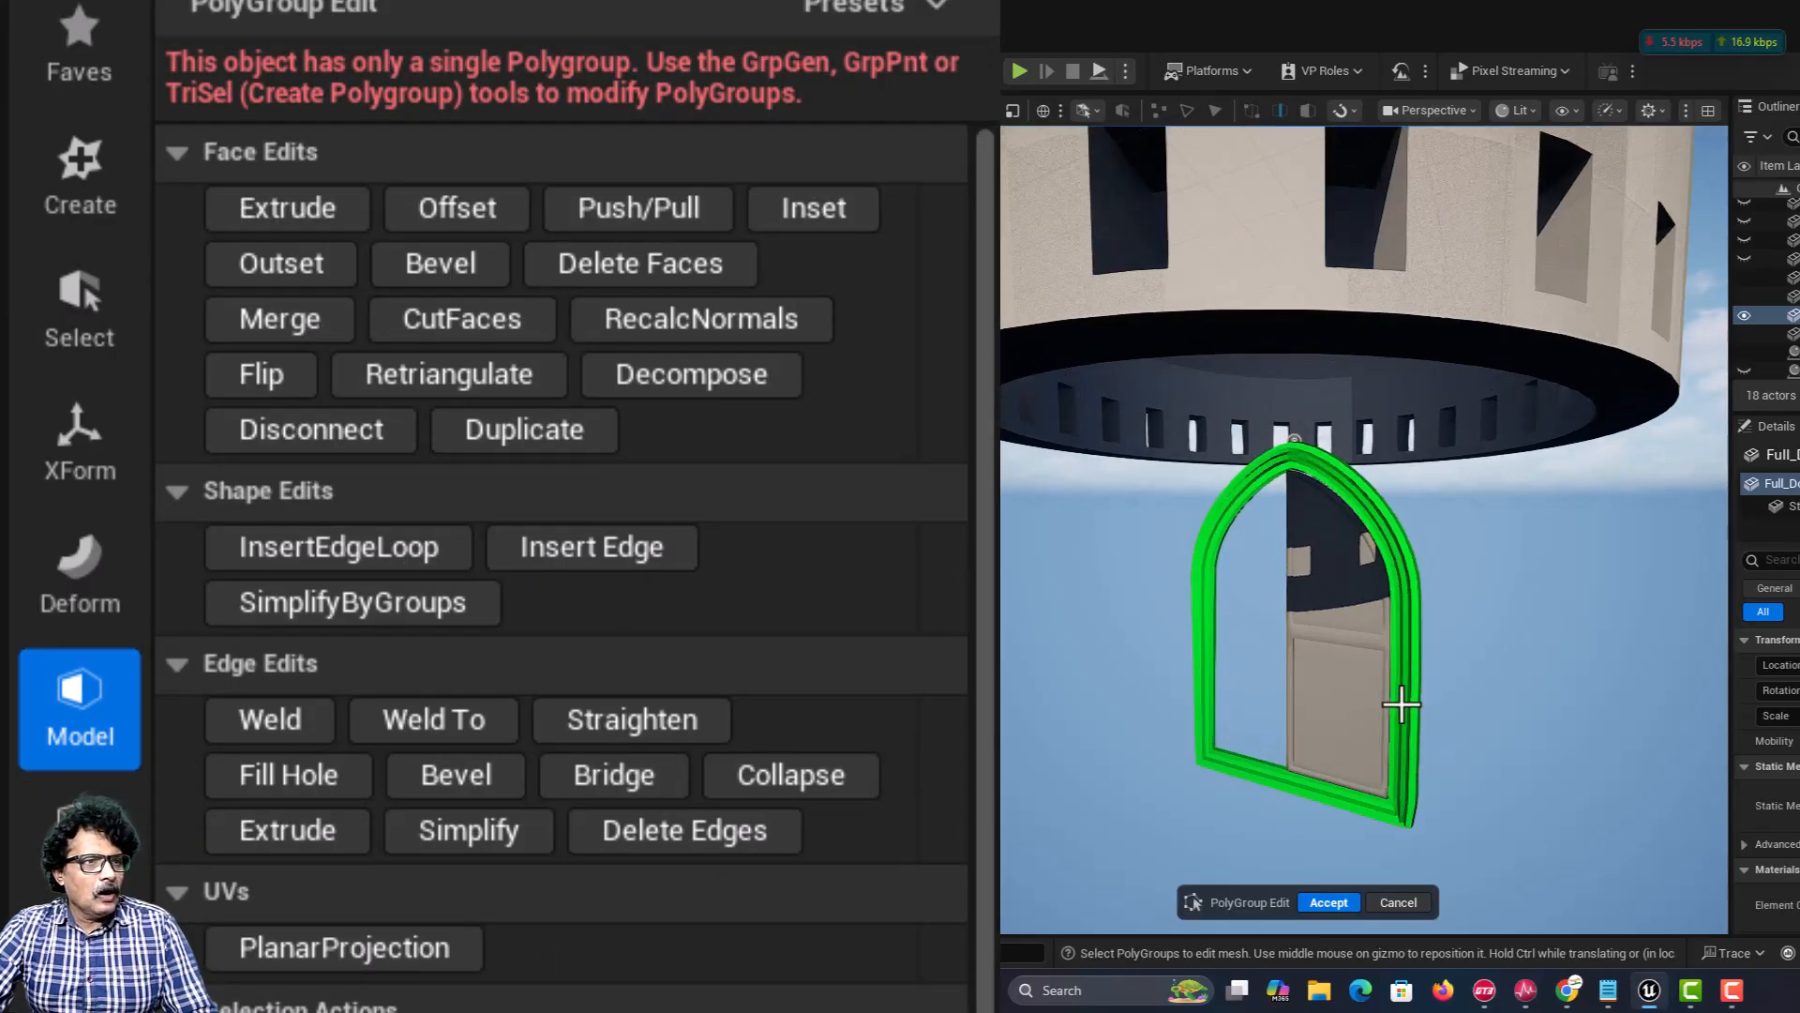
scroll(1401, 704, up, 5)
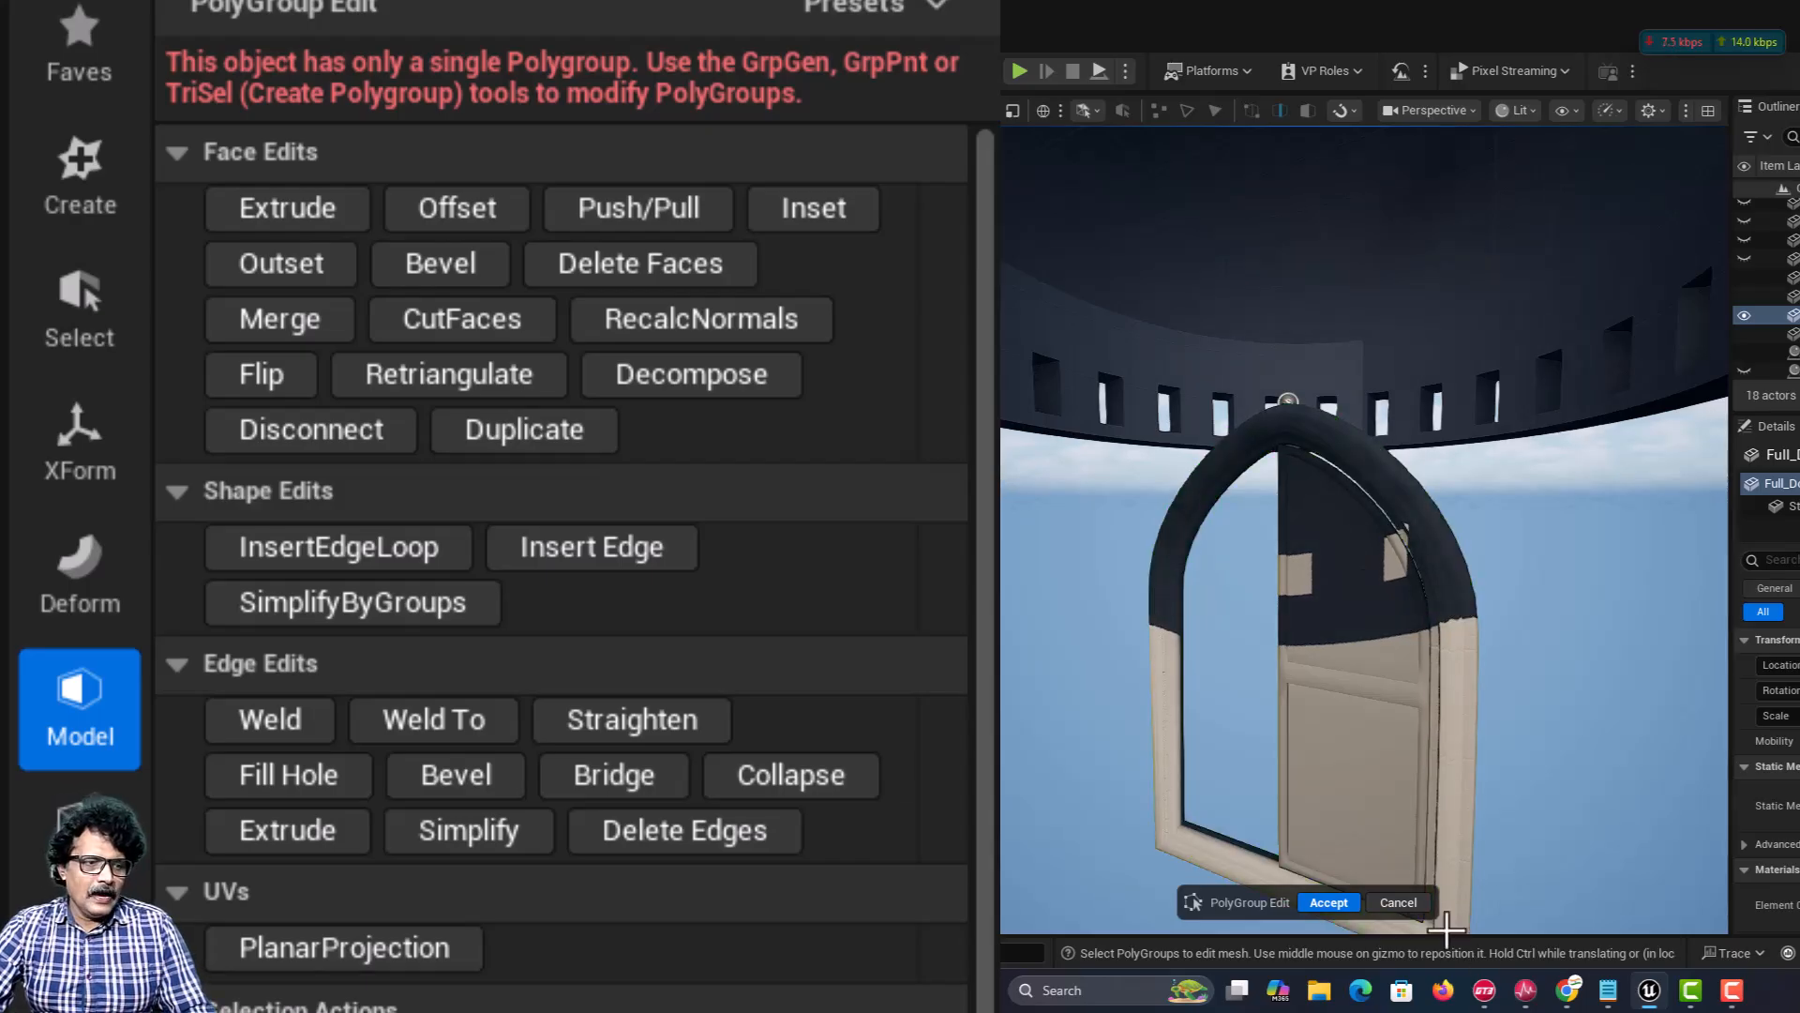
click(1398, 902)
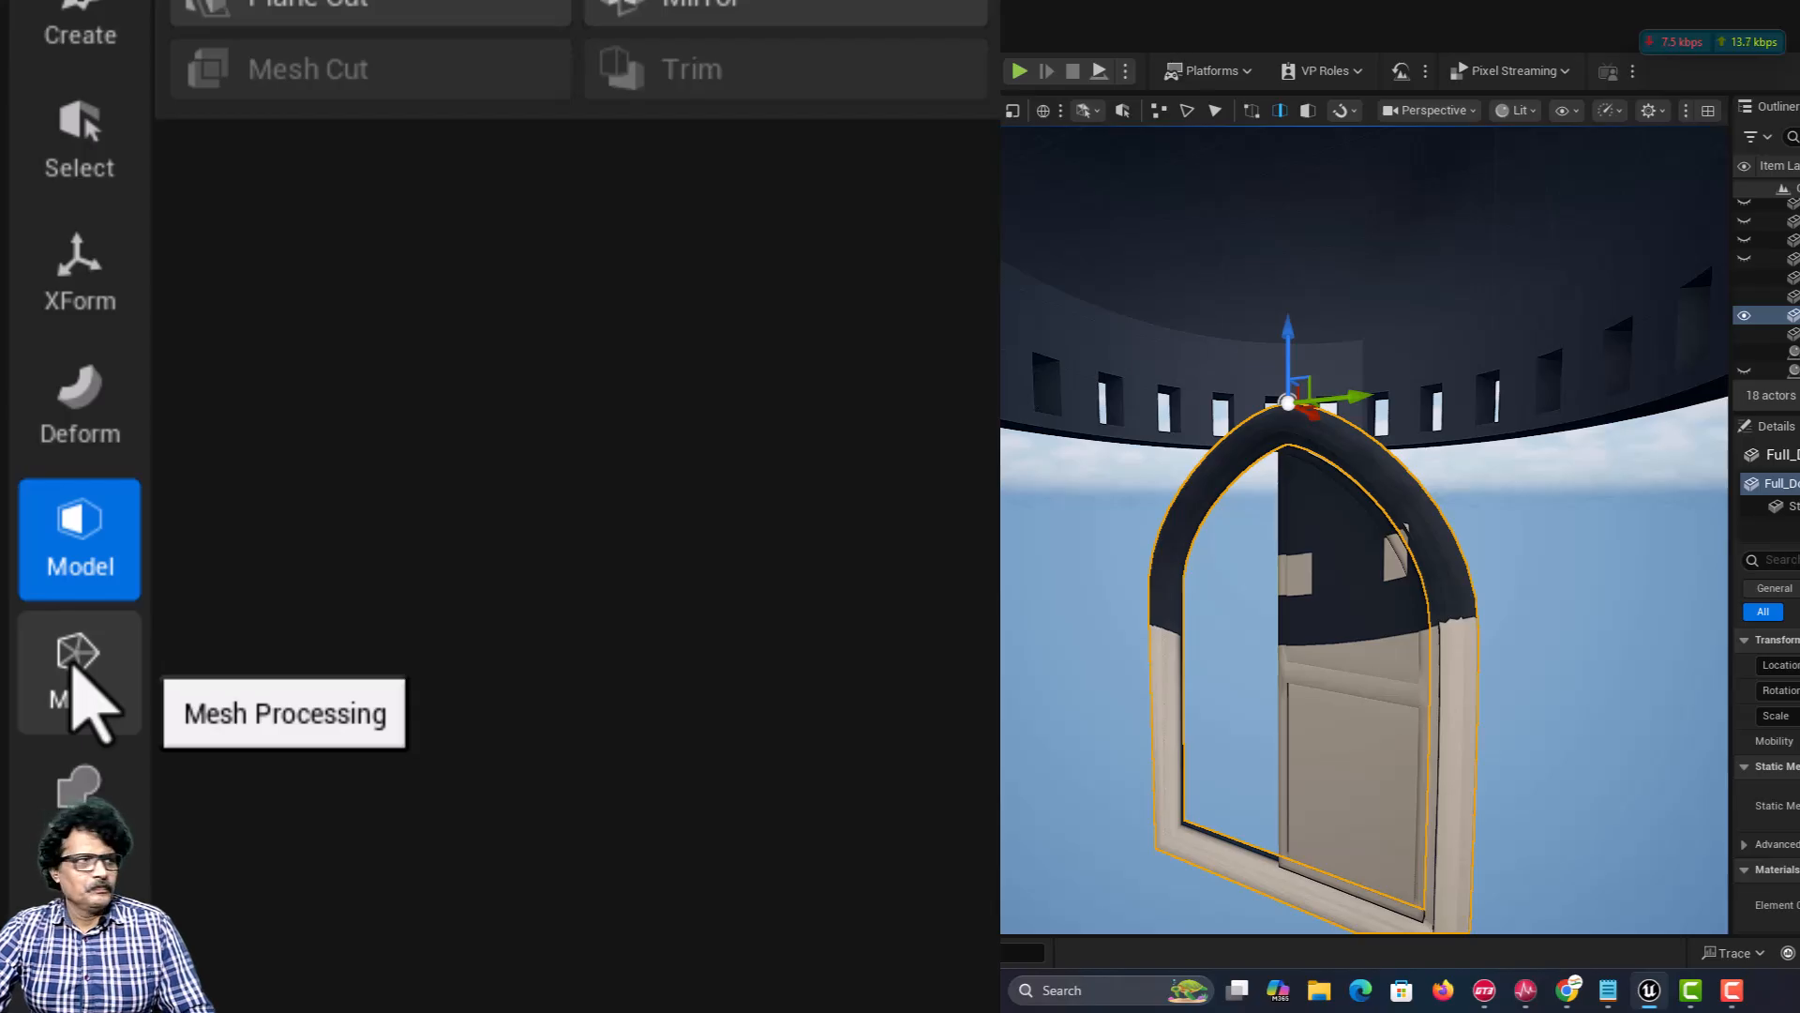
click(78, 677)
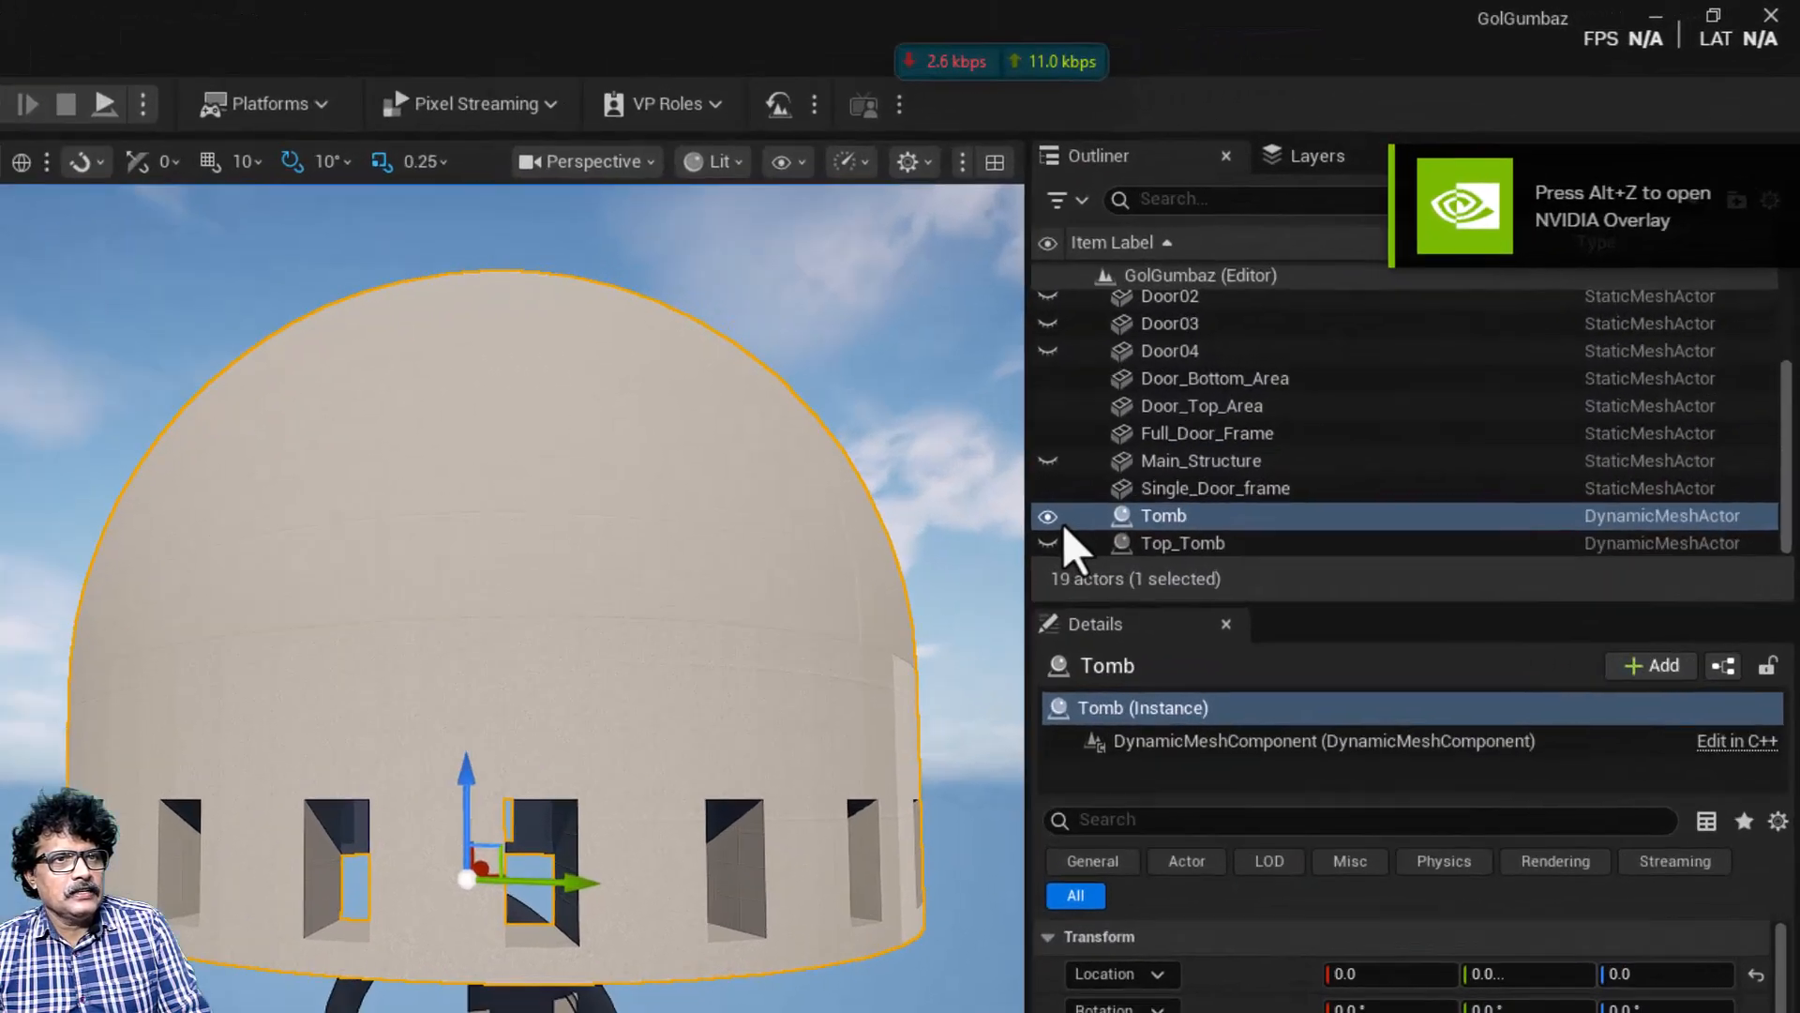
Step: Hide Tomb, Full_Door_Frame, Single_Door_frame and Door_Bottom_Area to isolate Door_Top_Area
click(1286, 352)
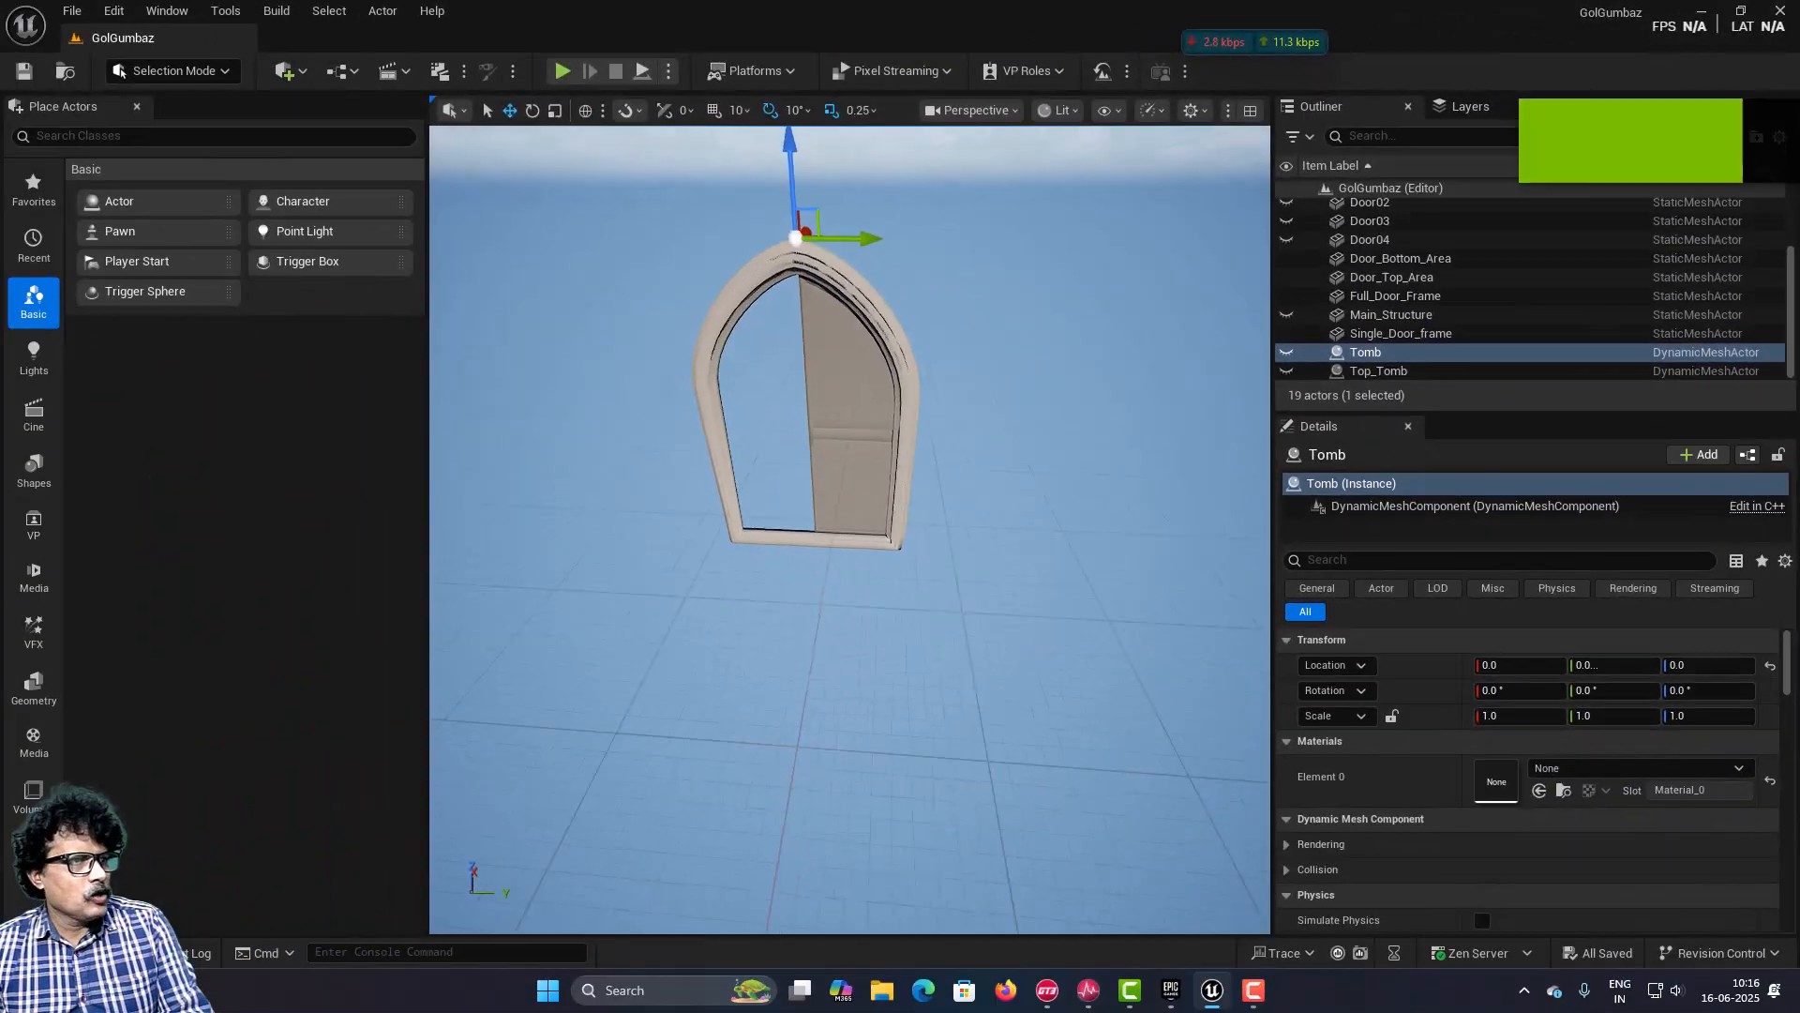
scroll(849, 525, up, 3)
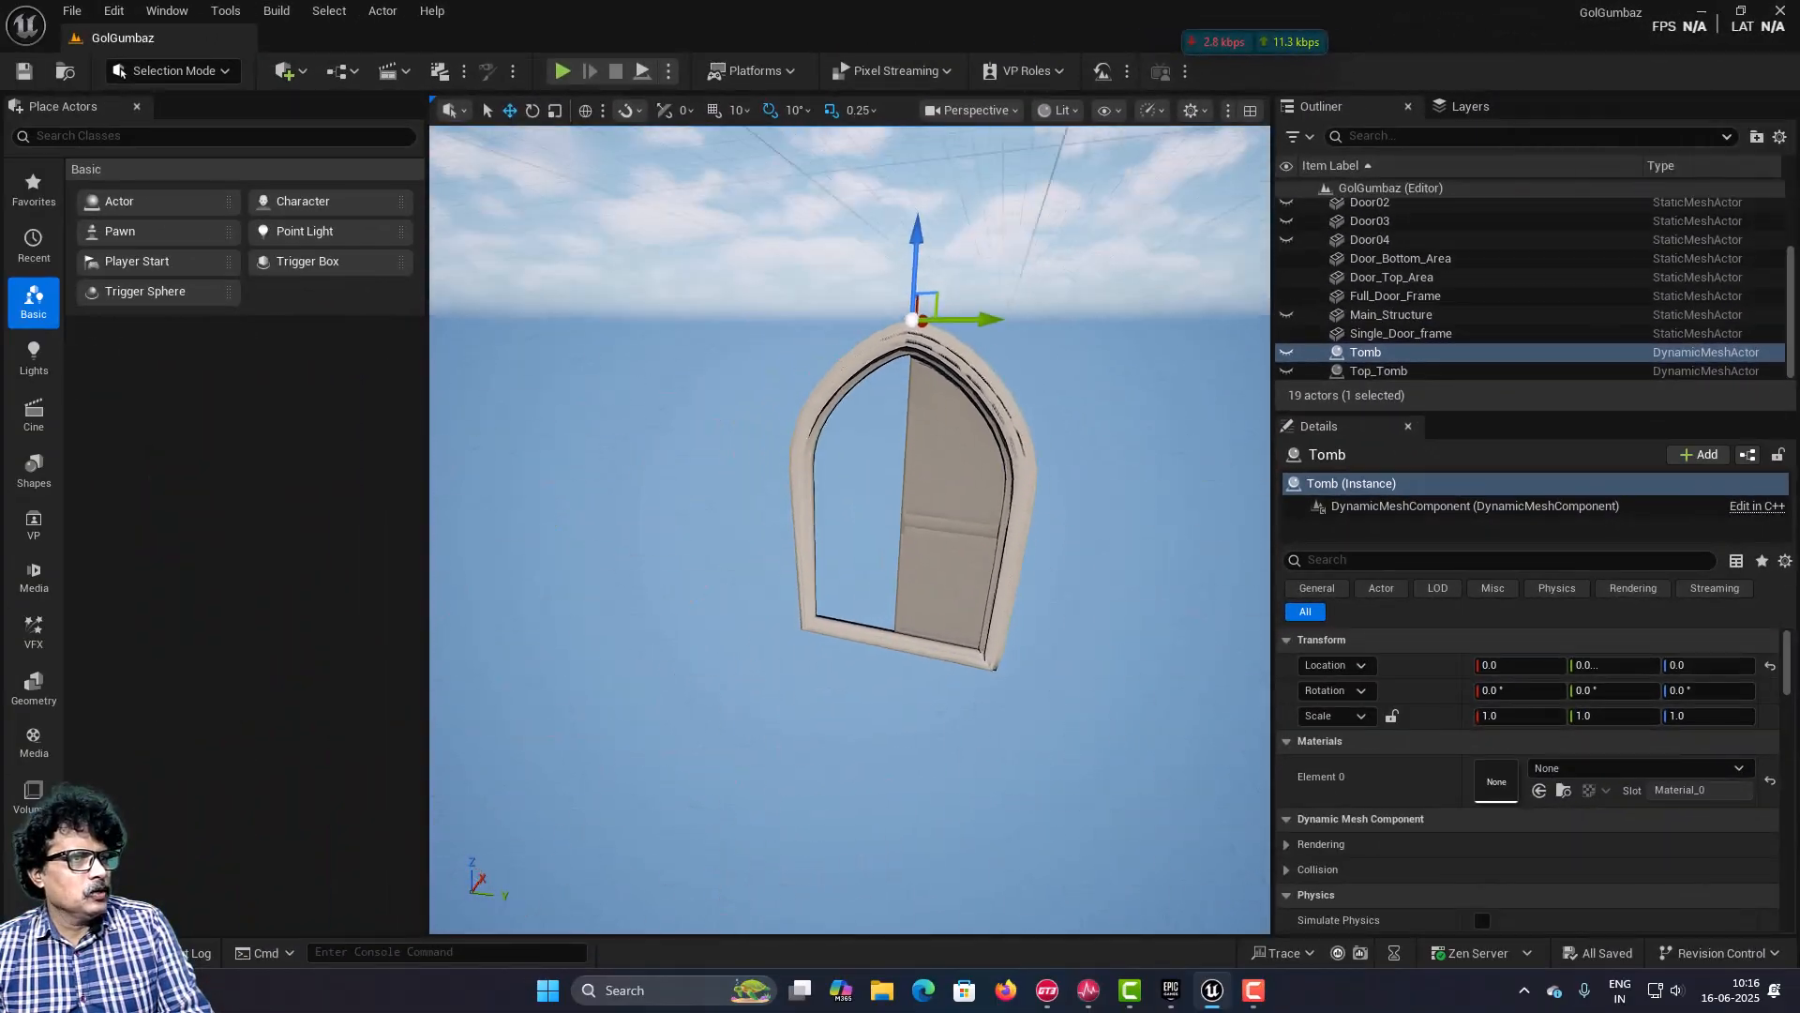
scroll(1013, 703, up, 3)
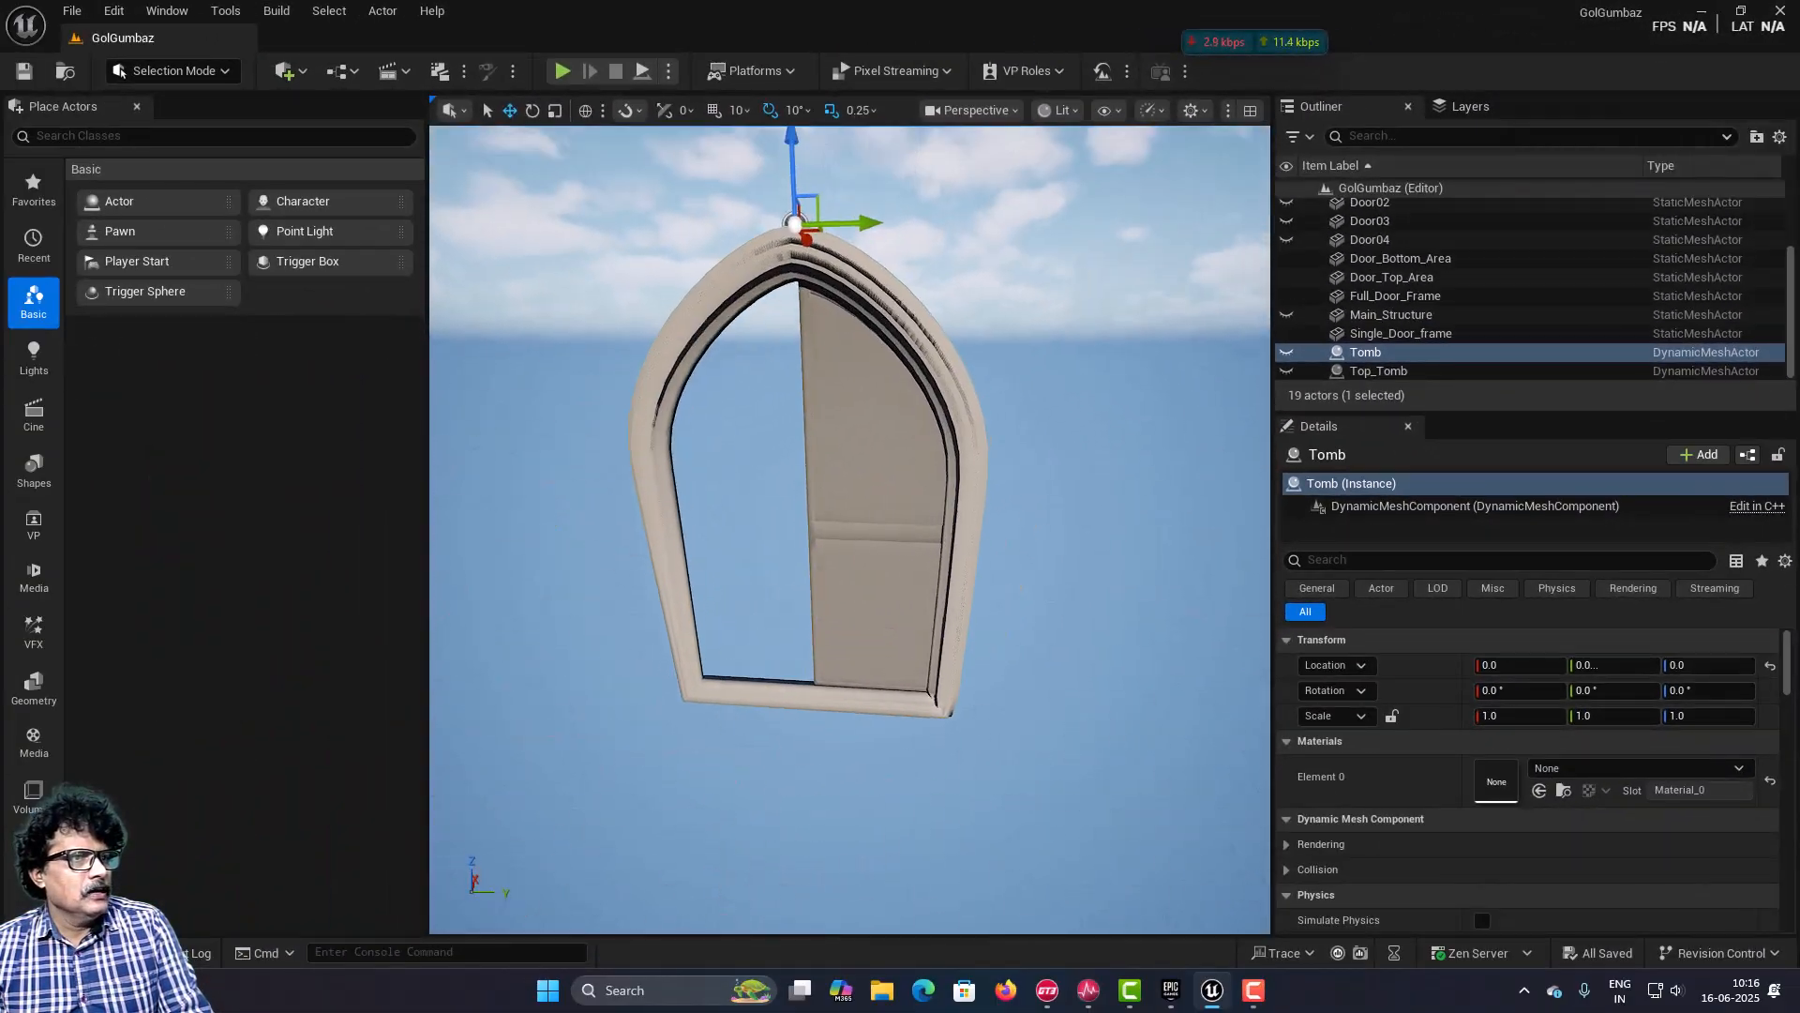
click(932, 318)
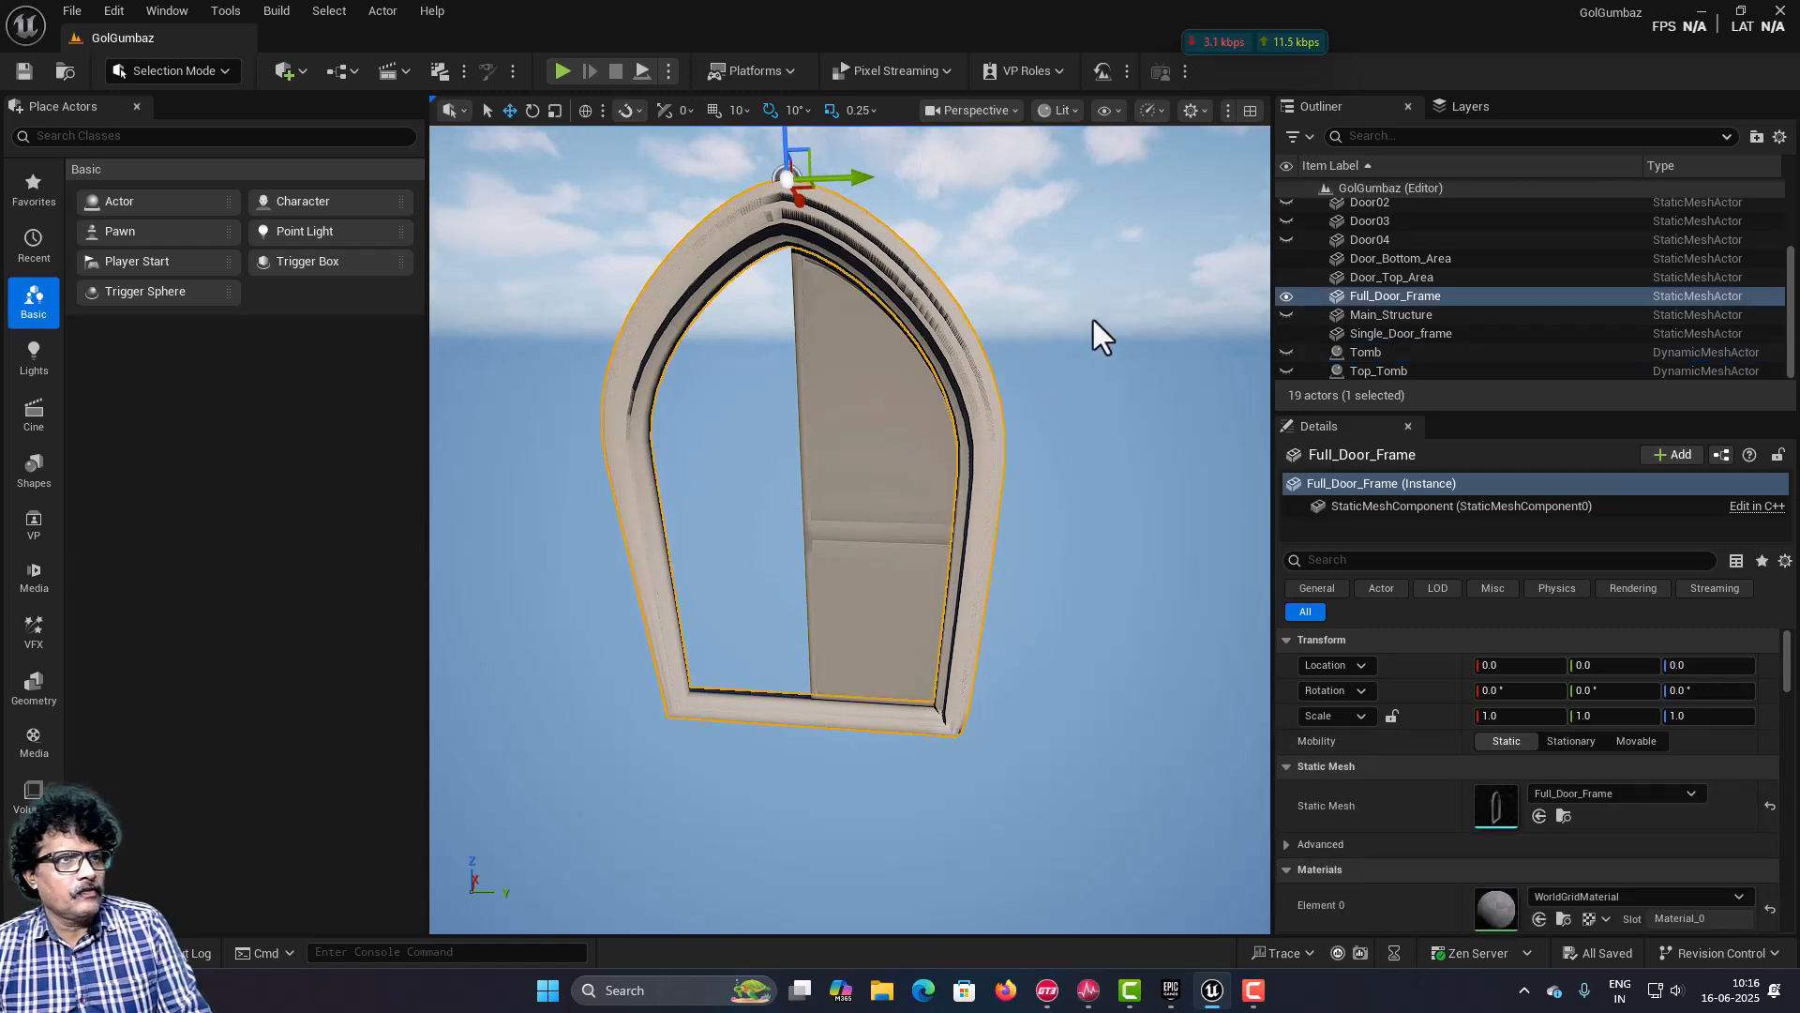
key(h)
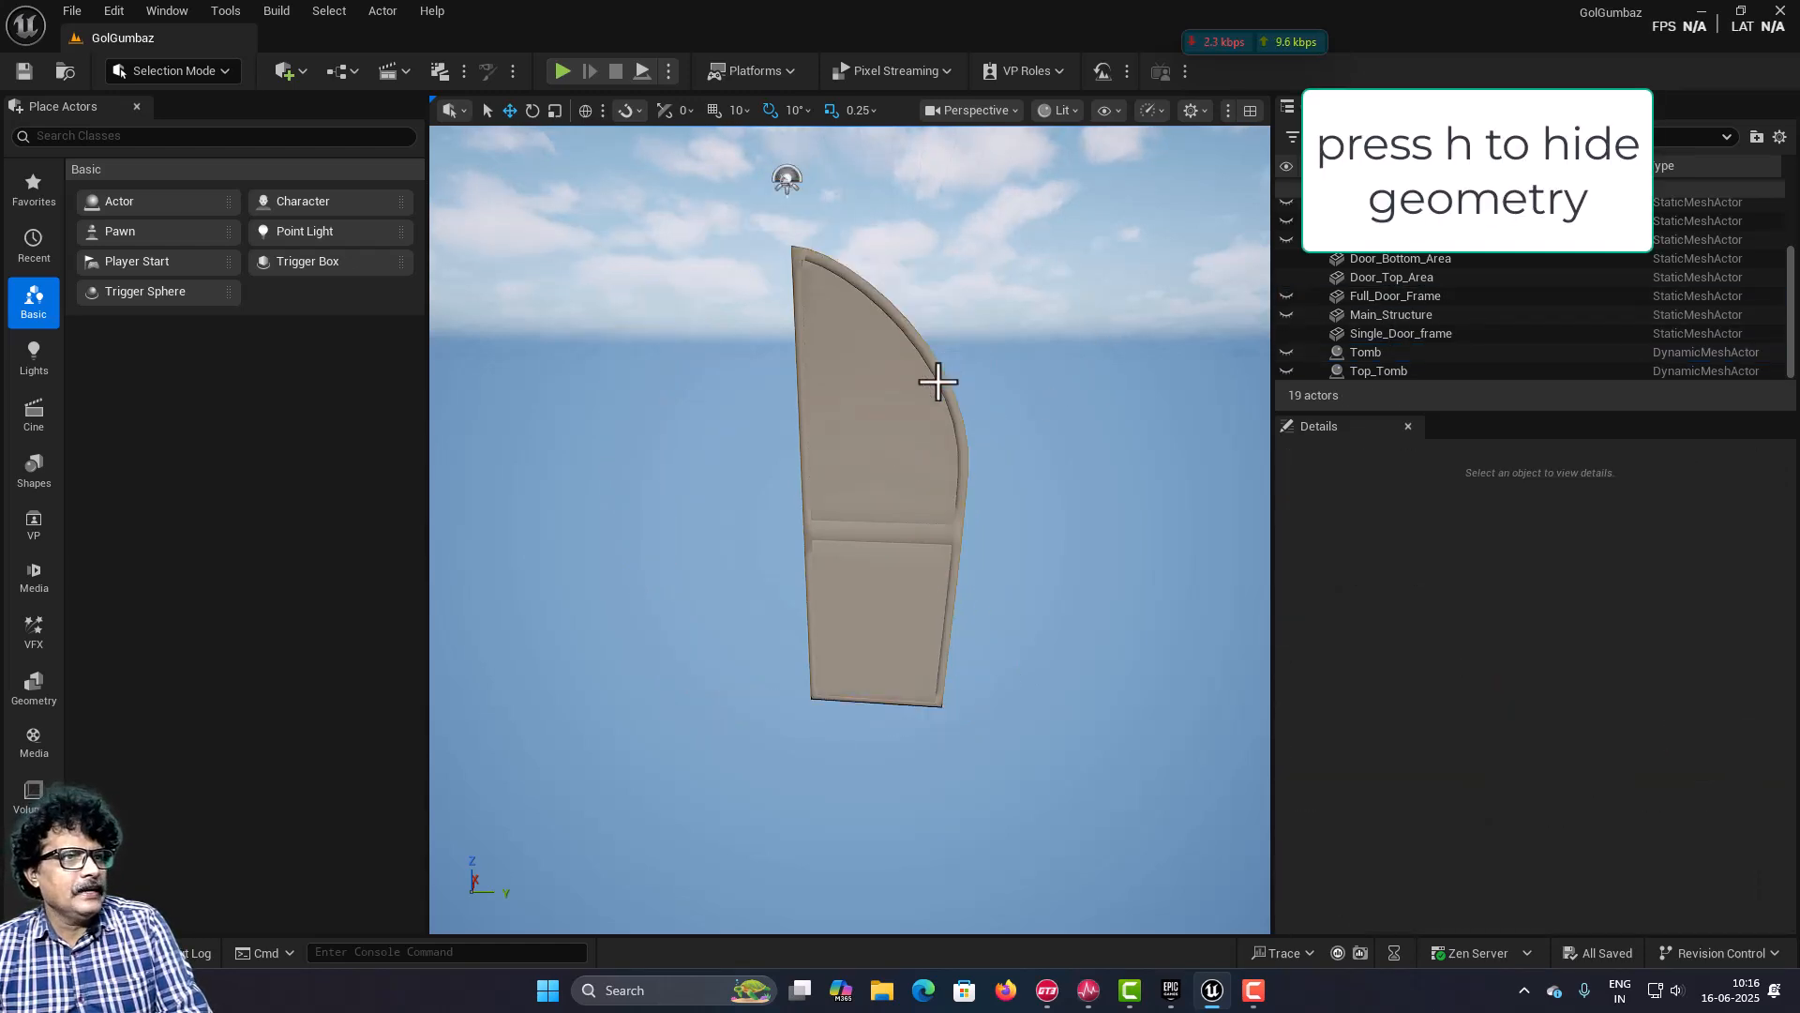
click(940, 378)
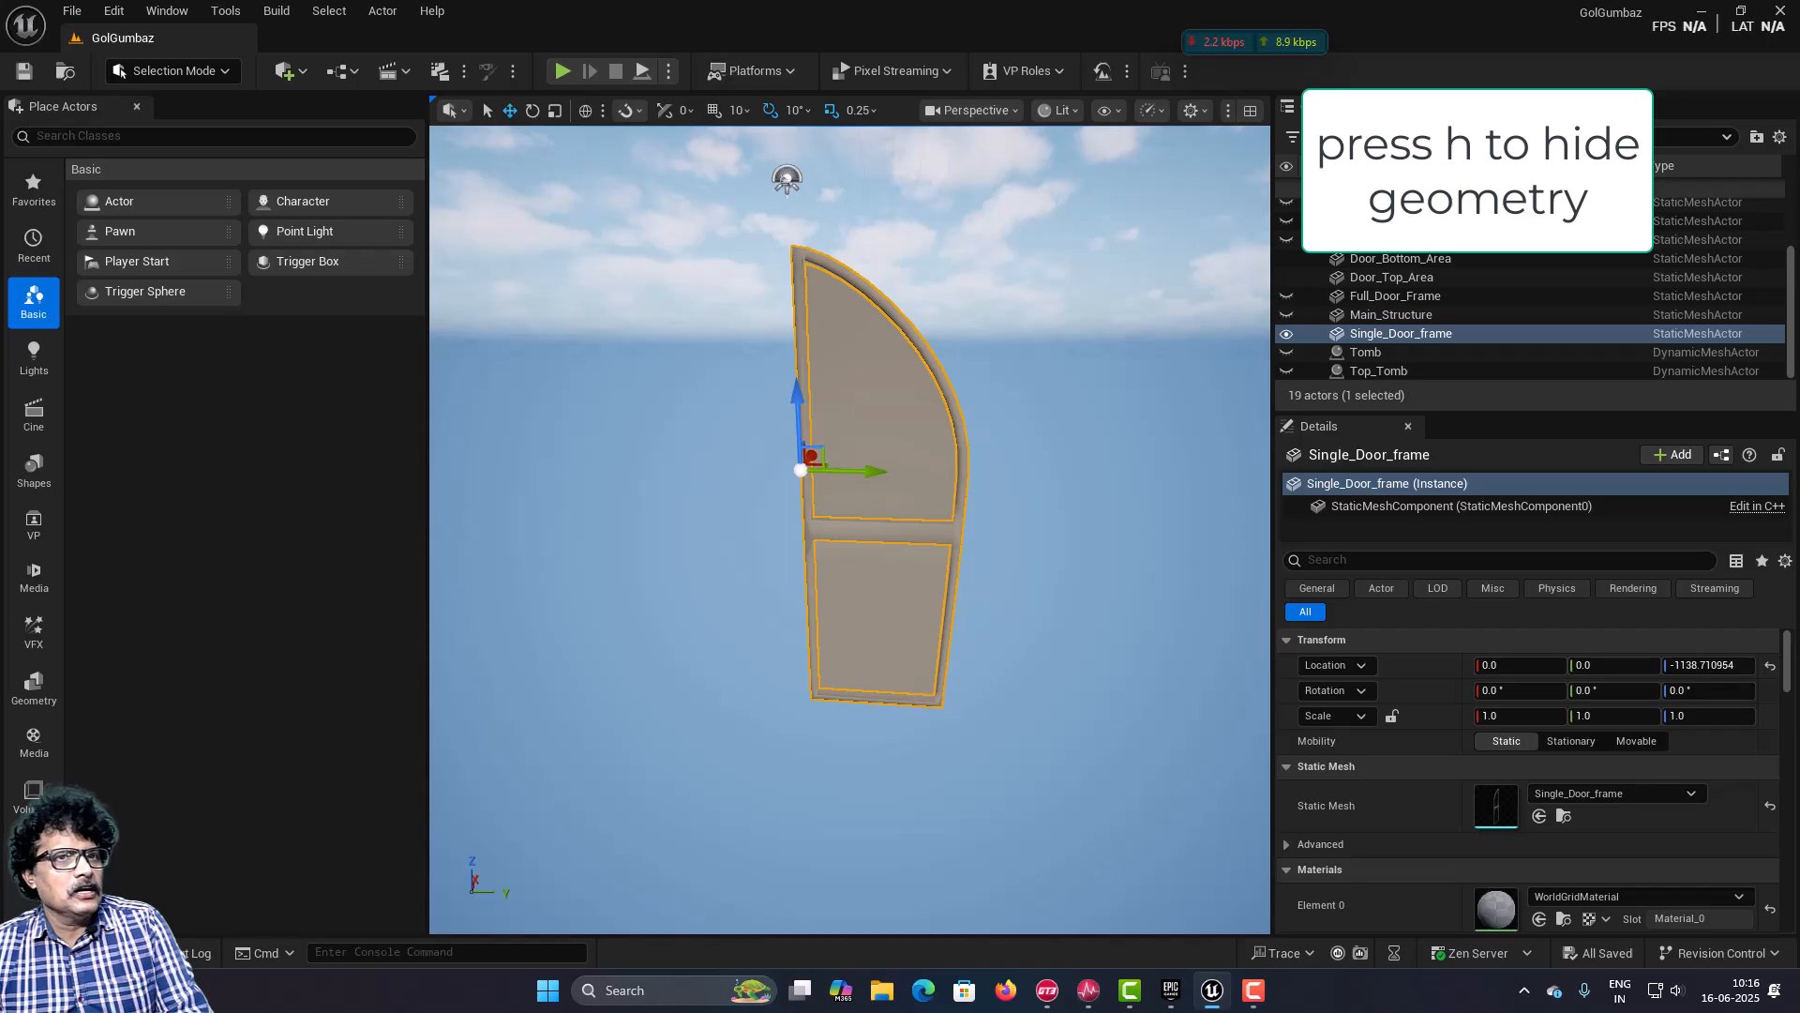
key(h)
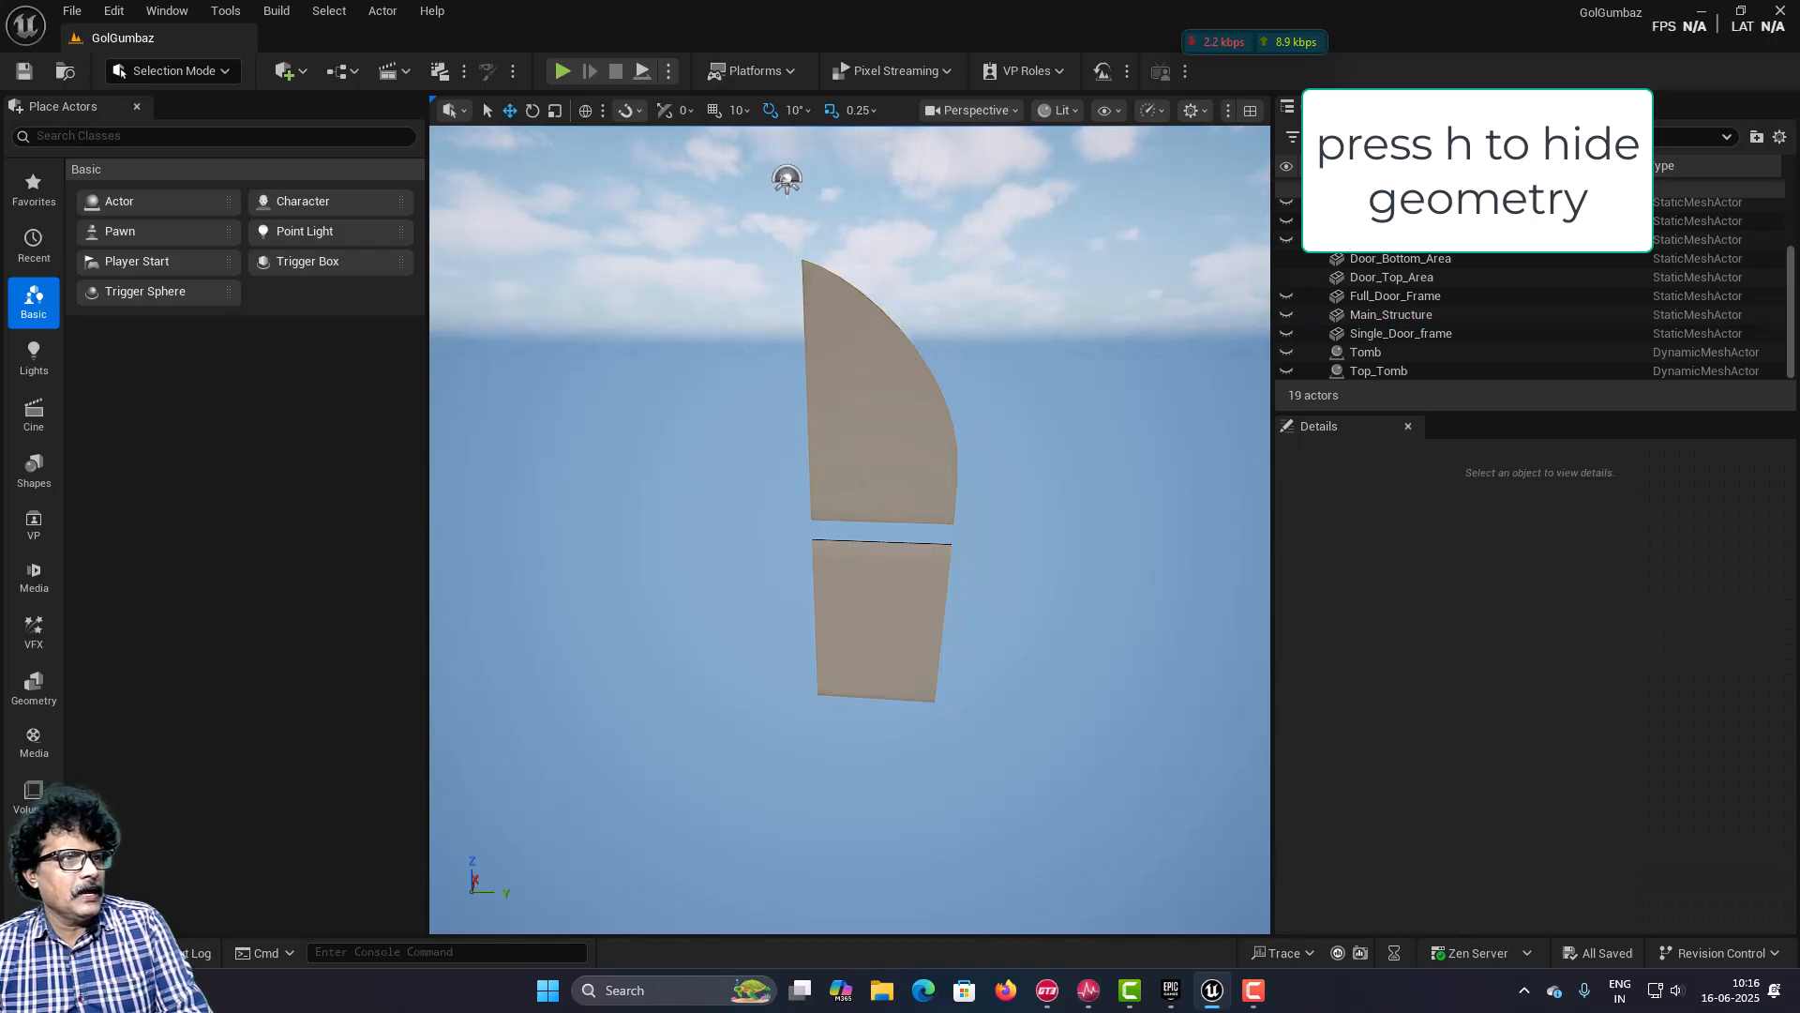
click(910, 621)
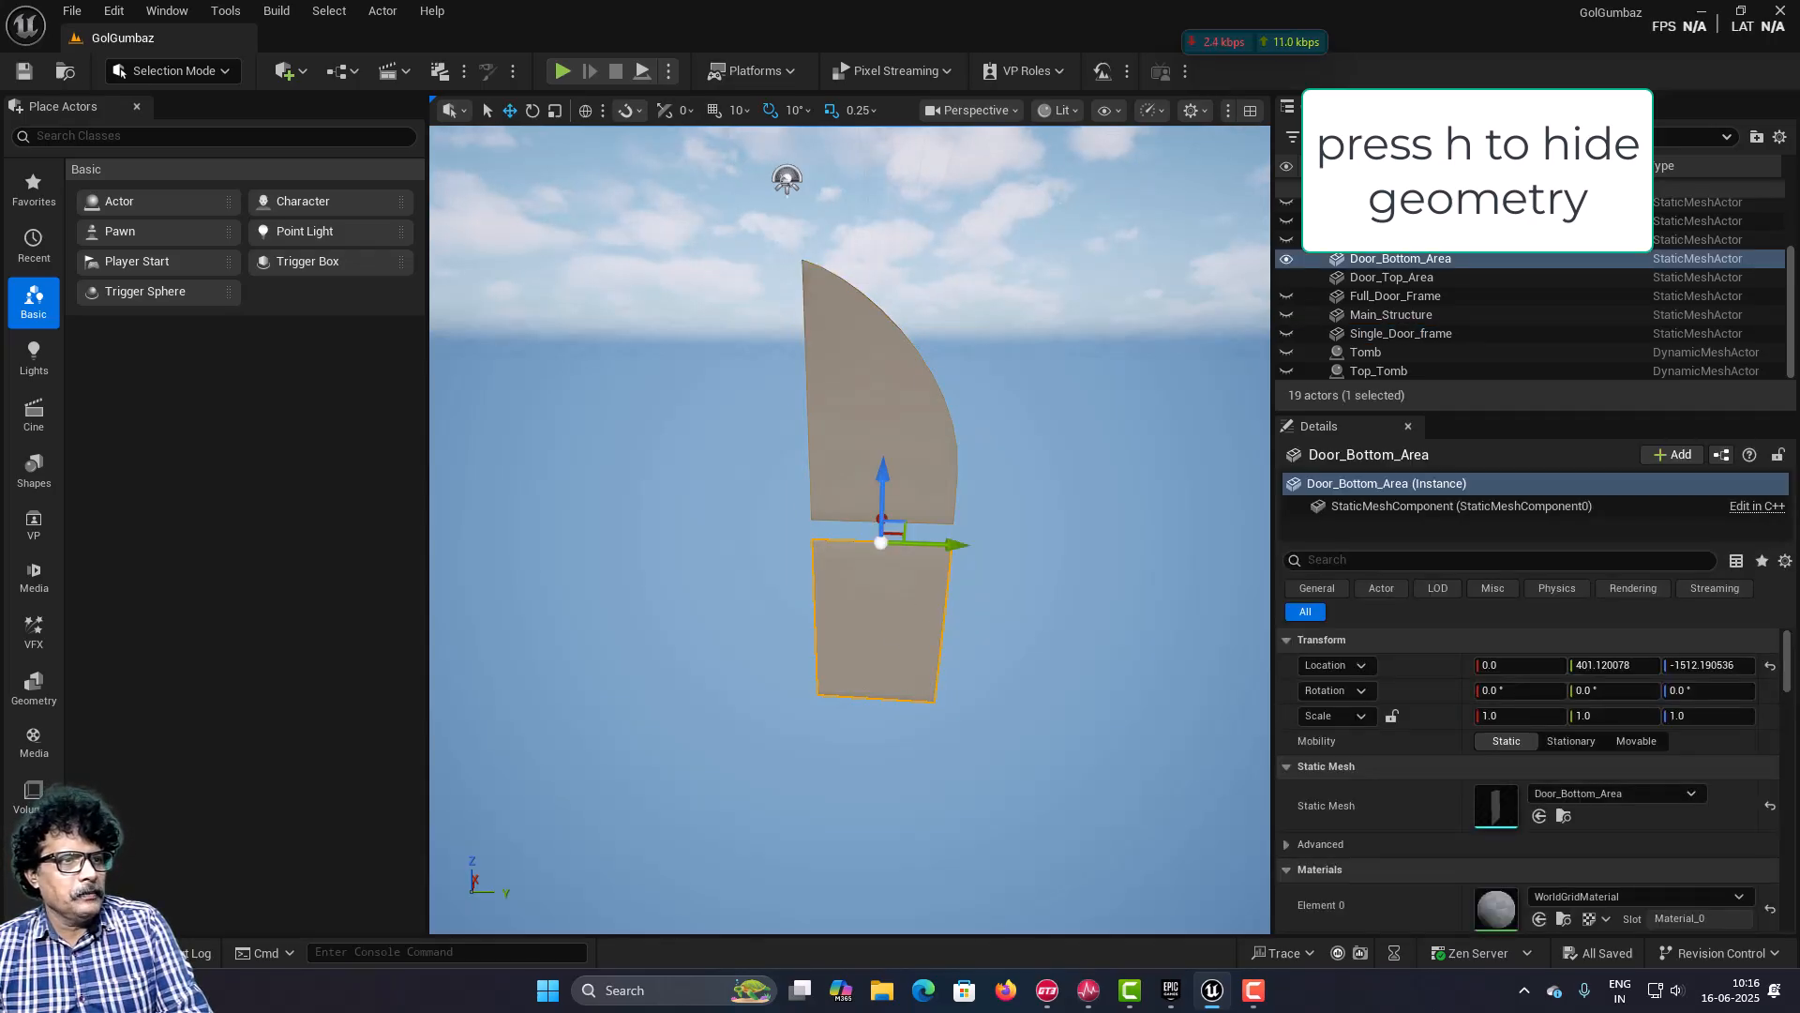
key(h)
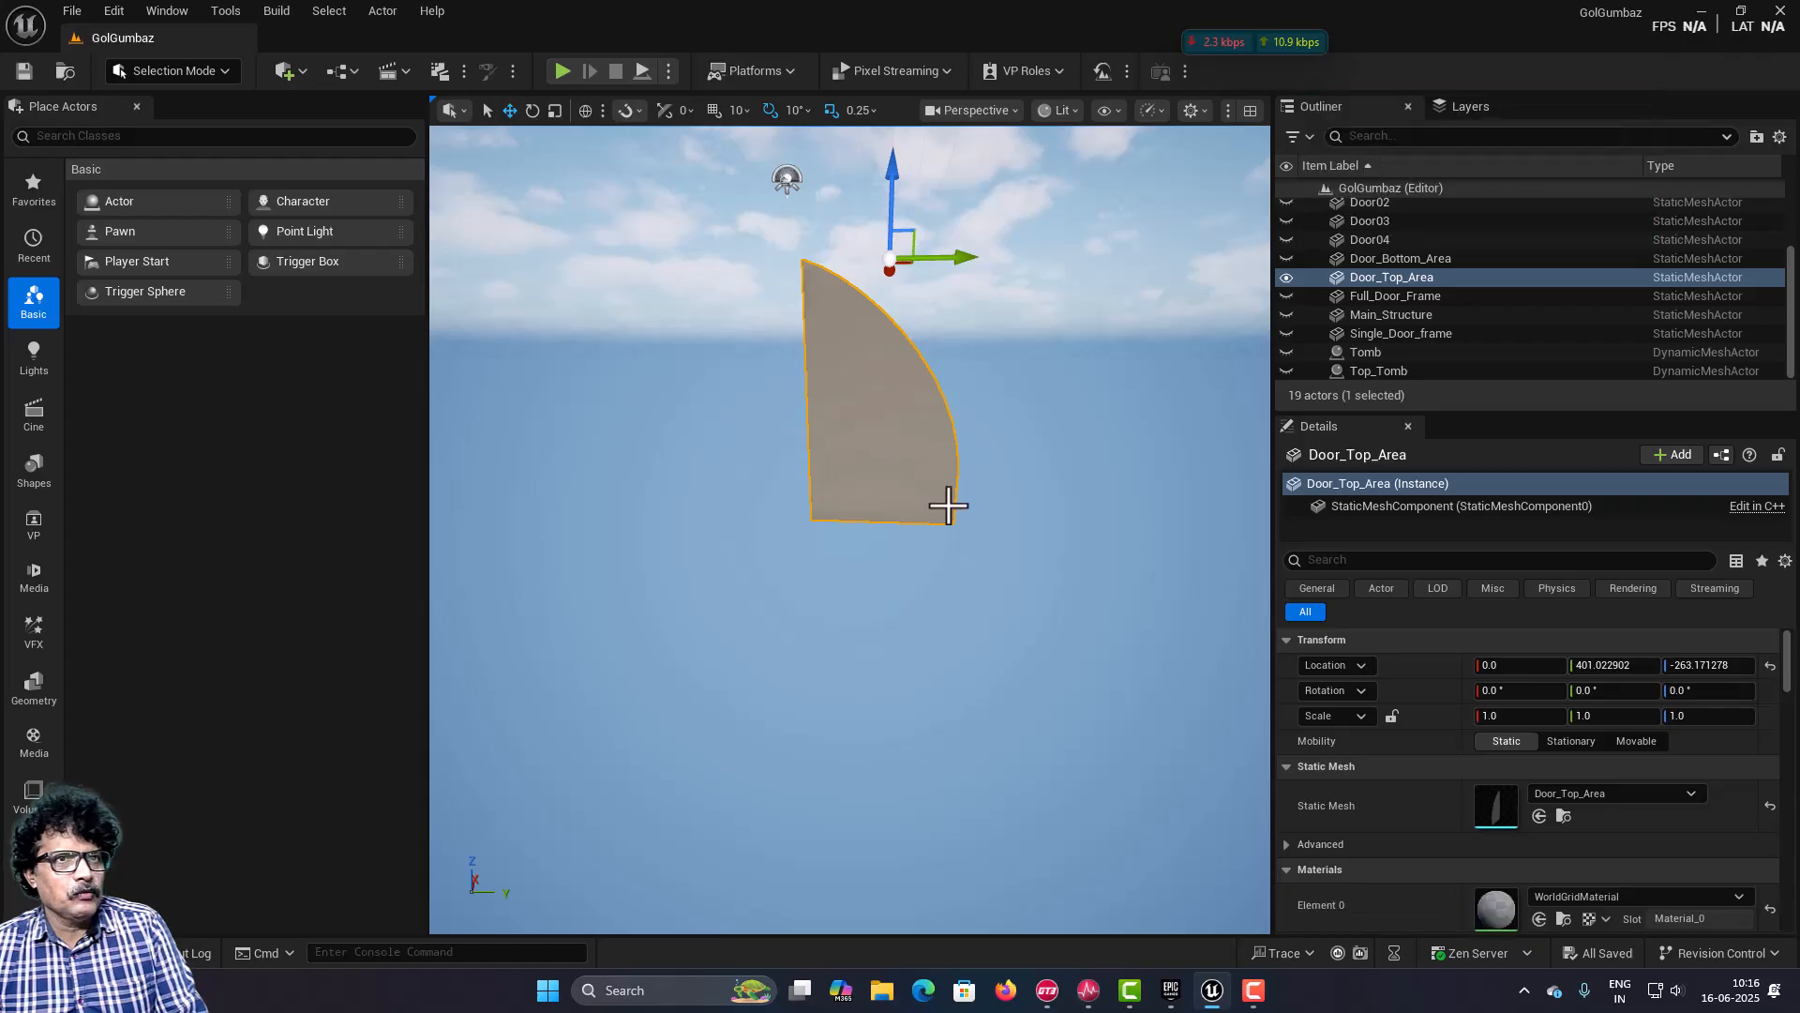
Step: Switch to Modeling mode, inspect the face grouping of Door_Top_Area with PolyGroup Edit and cancel the tool
right_drag(945, 503, 825, 424)
key(w)
key(w)
key(d)
key(d)
key(w)
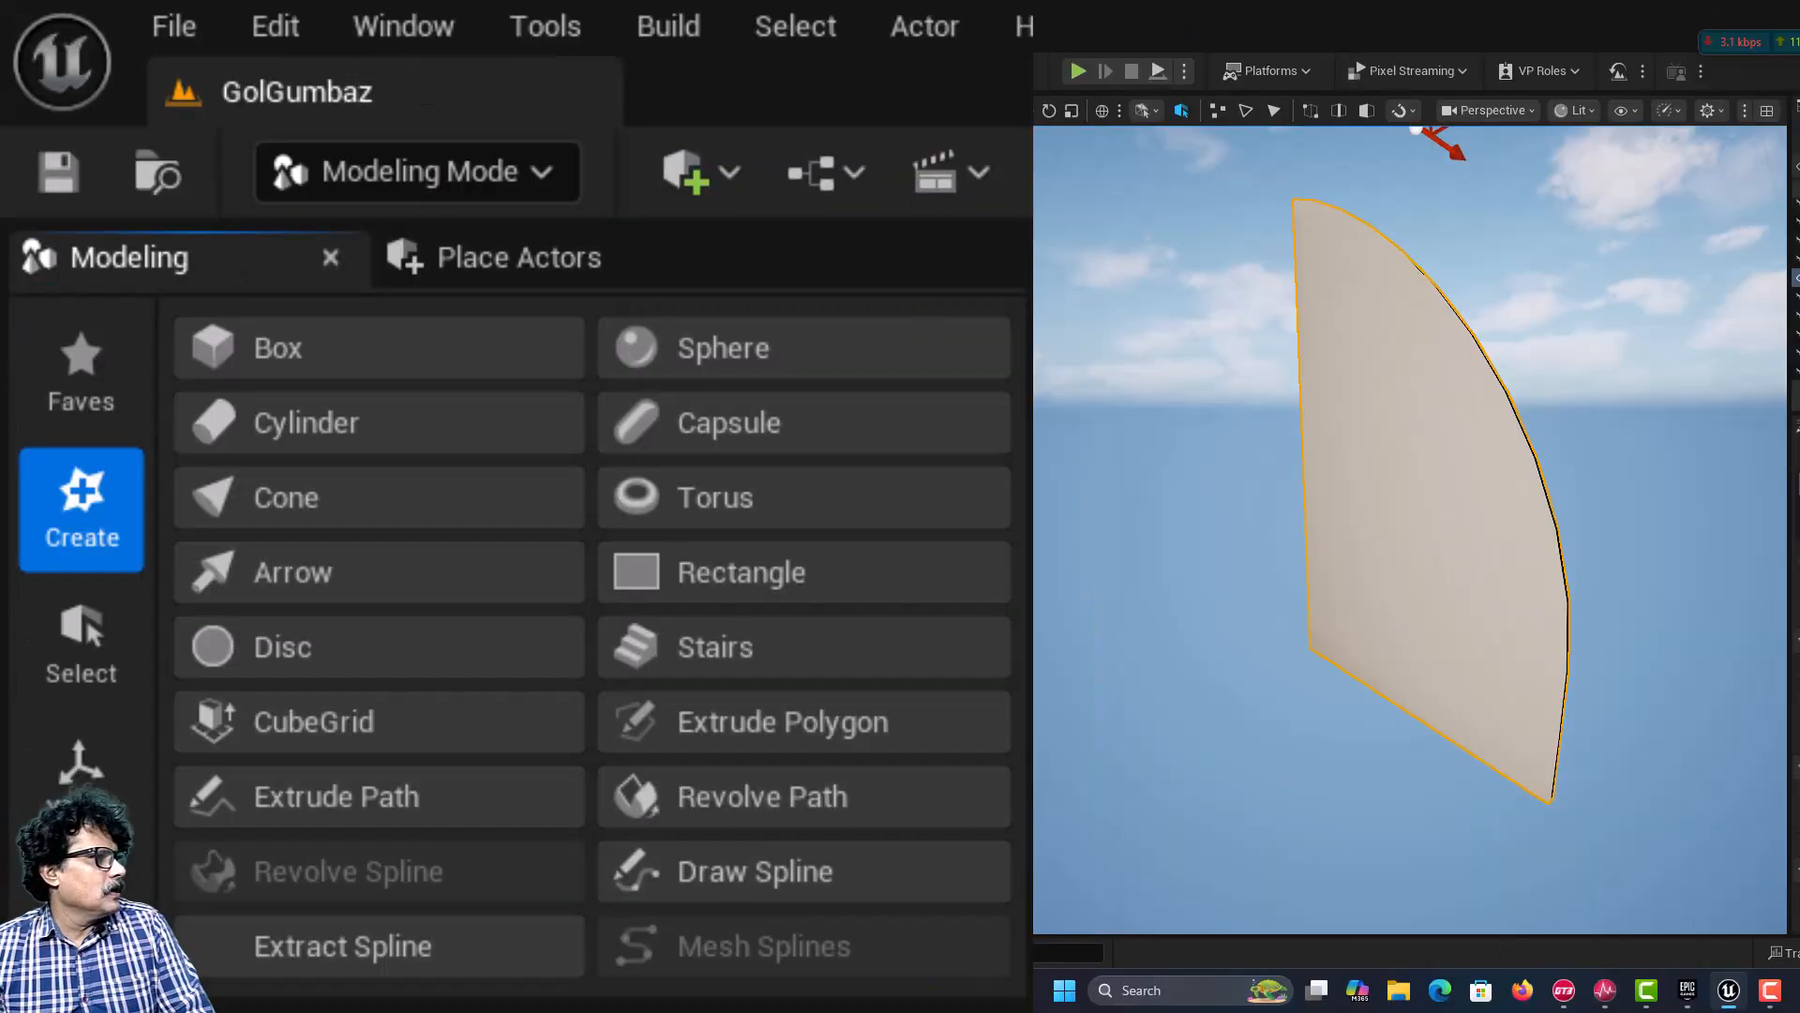
click(34, 436)
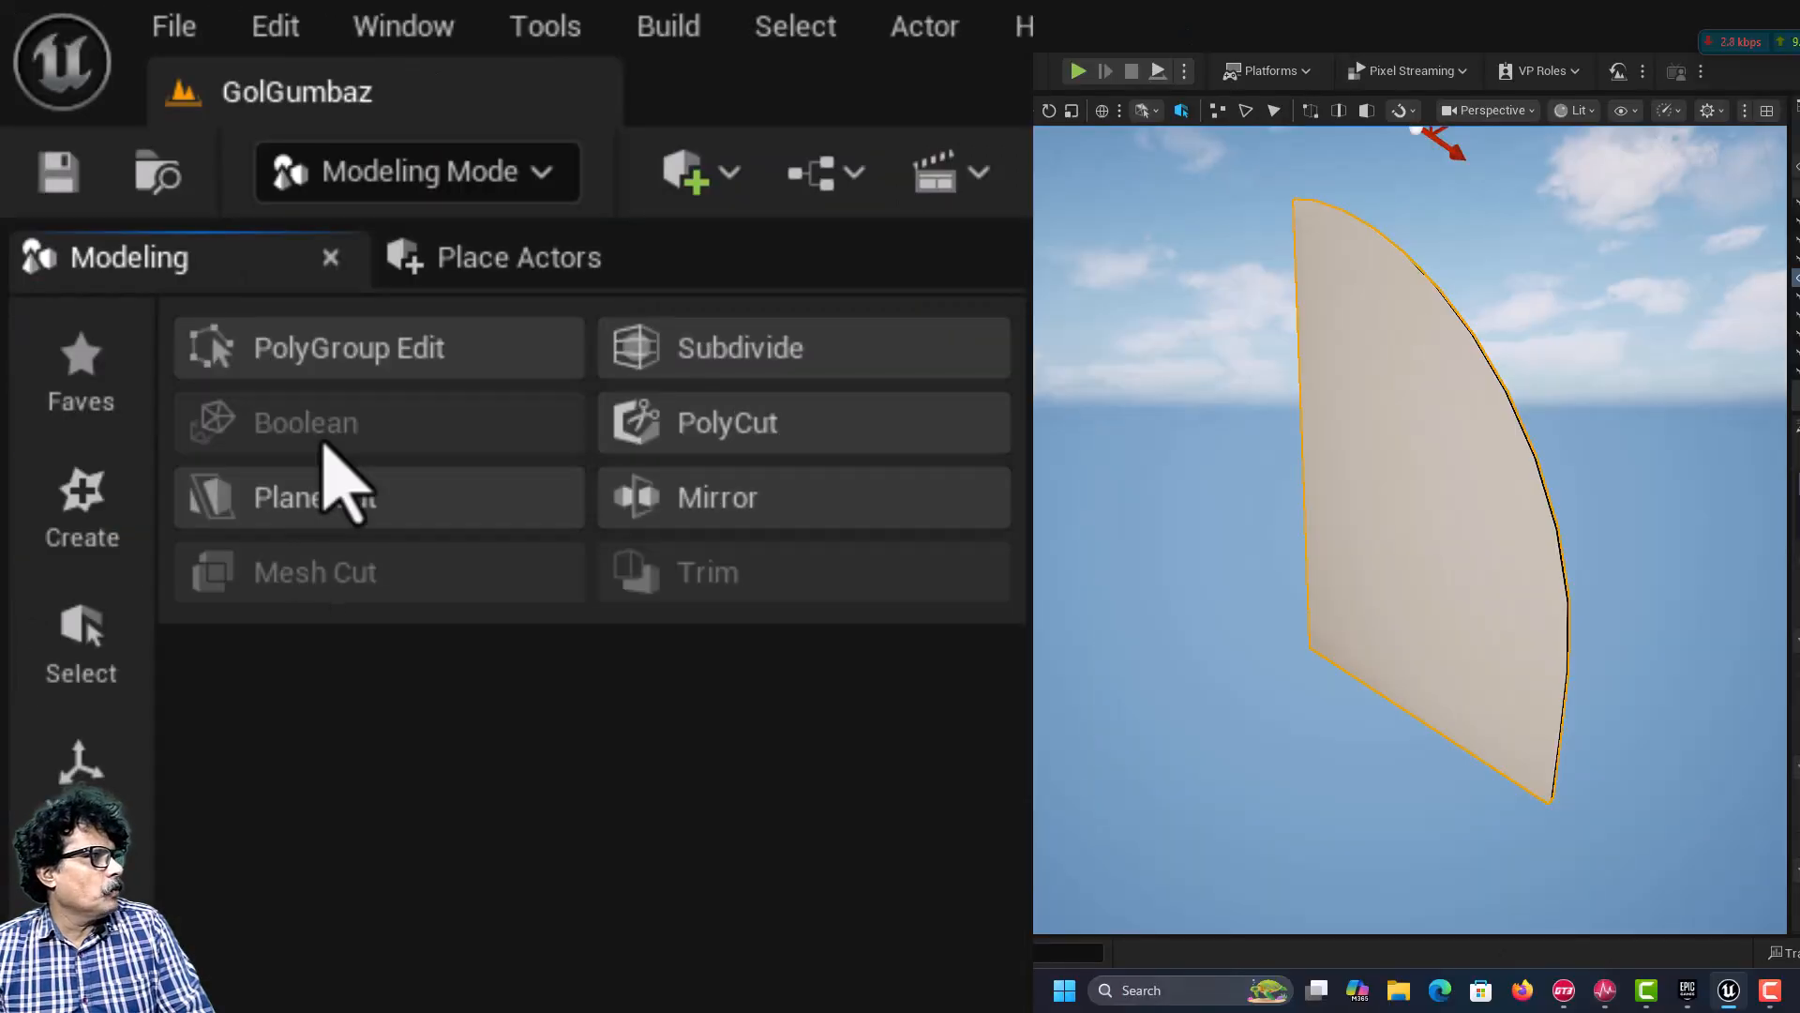
click(359, 354)
click(1499, 555)
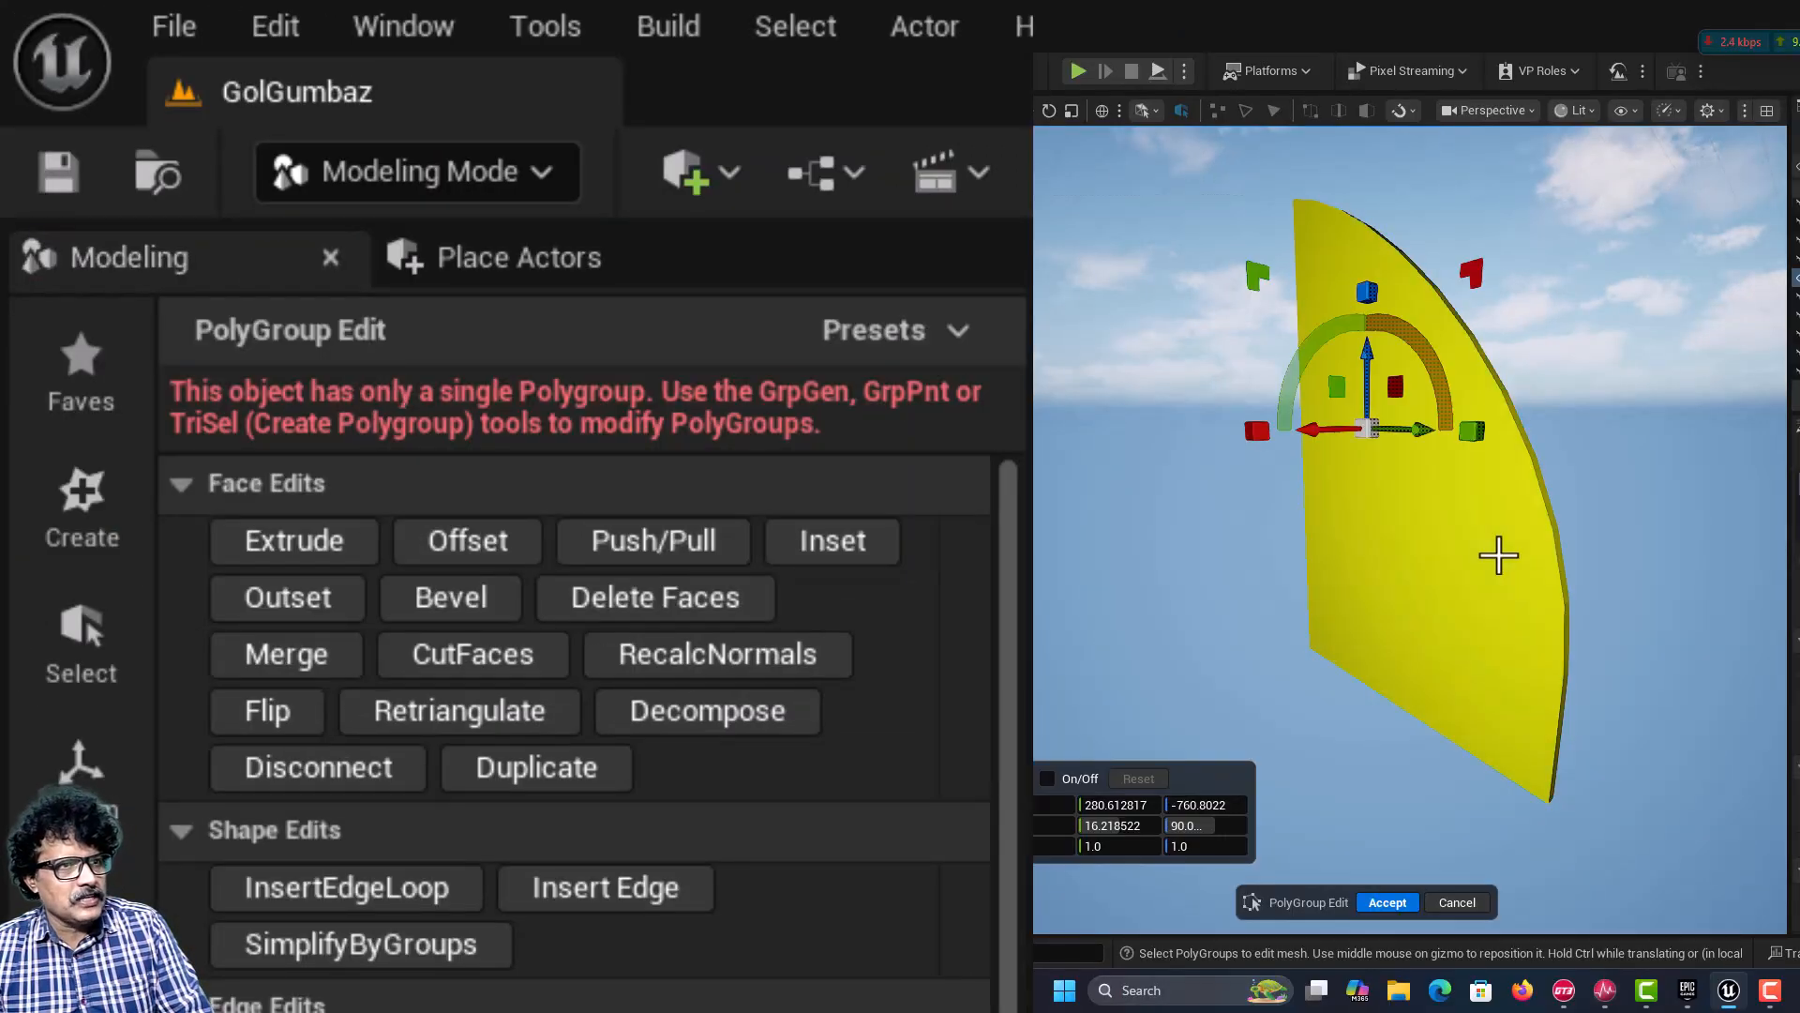
mouse_move(1499, 555)
right_down()
mouse_move(1285, 555)
mouse_move(1500, 555)
mouse_move(1341, 555)
mouse_move(1355, 572)
mouse_move(1510, 572)
right_up()
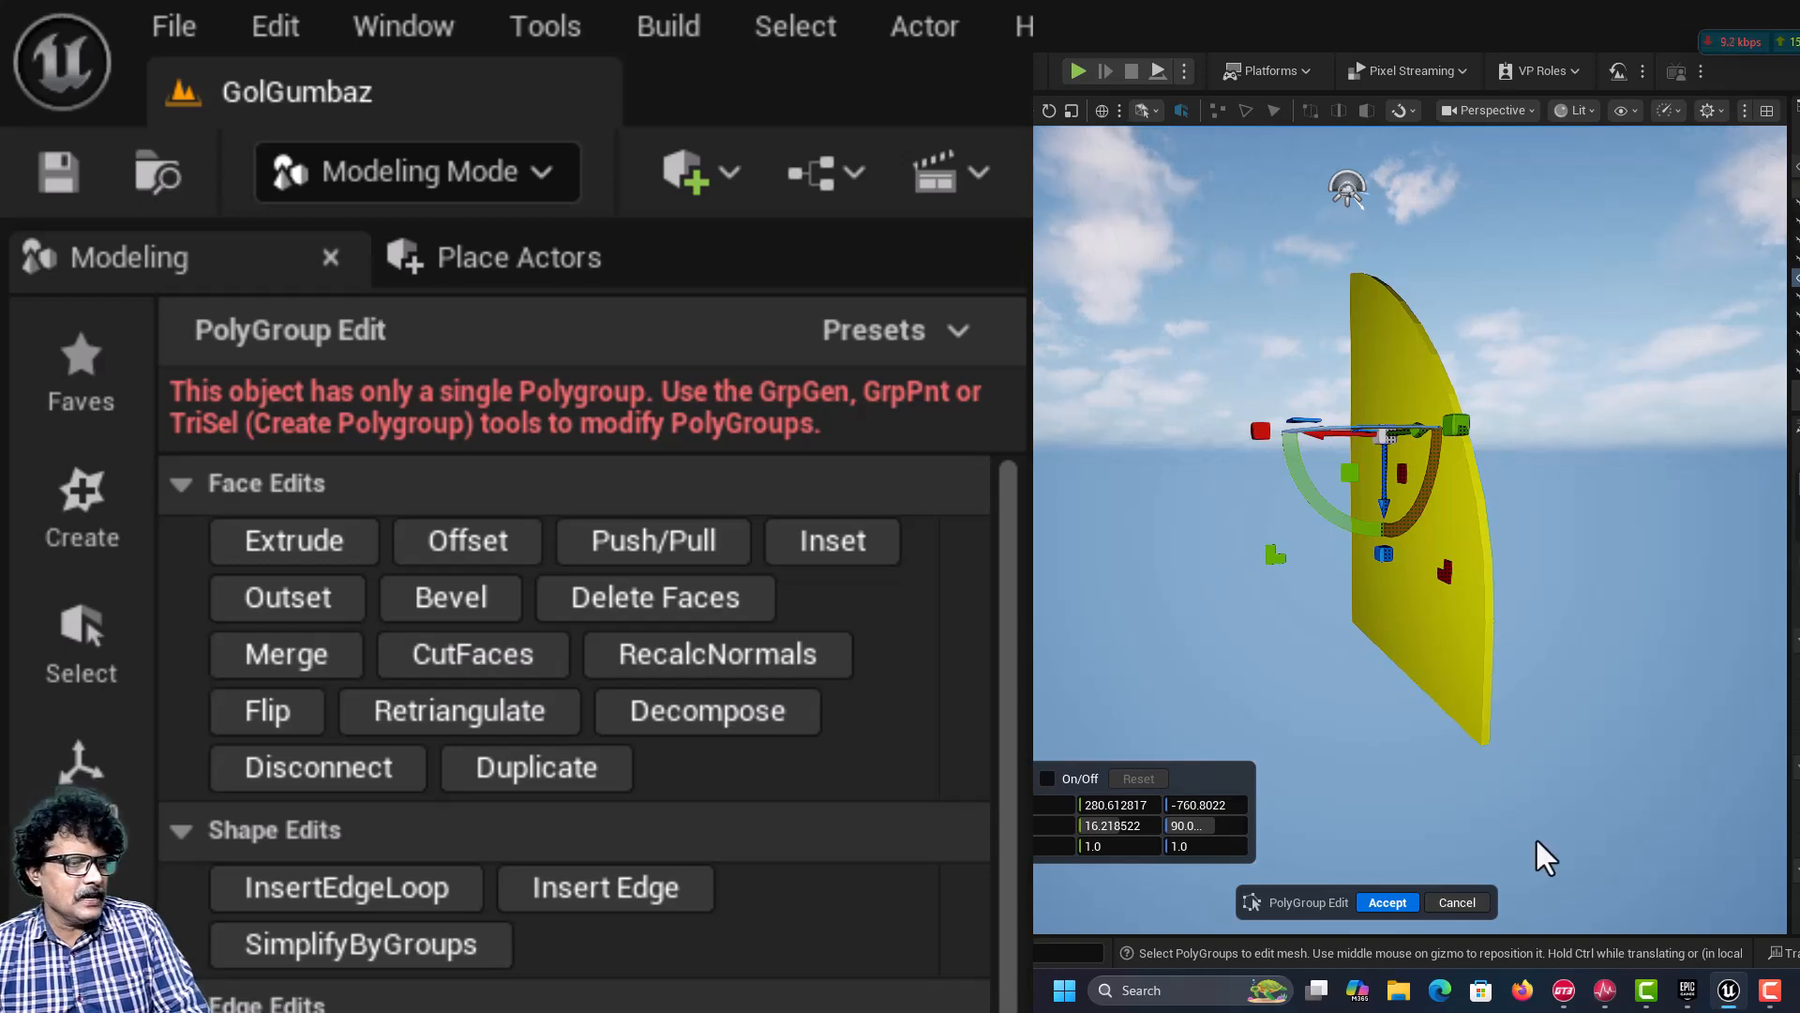
click(1445, 900)
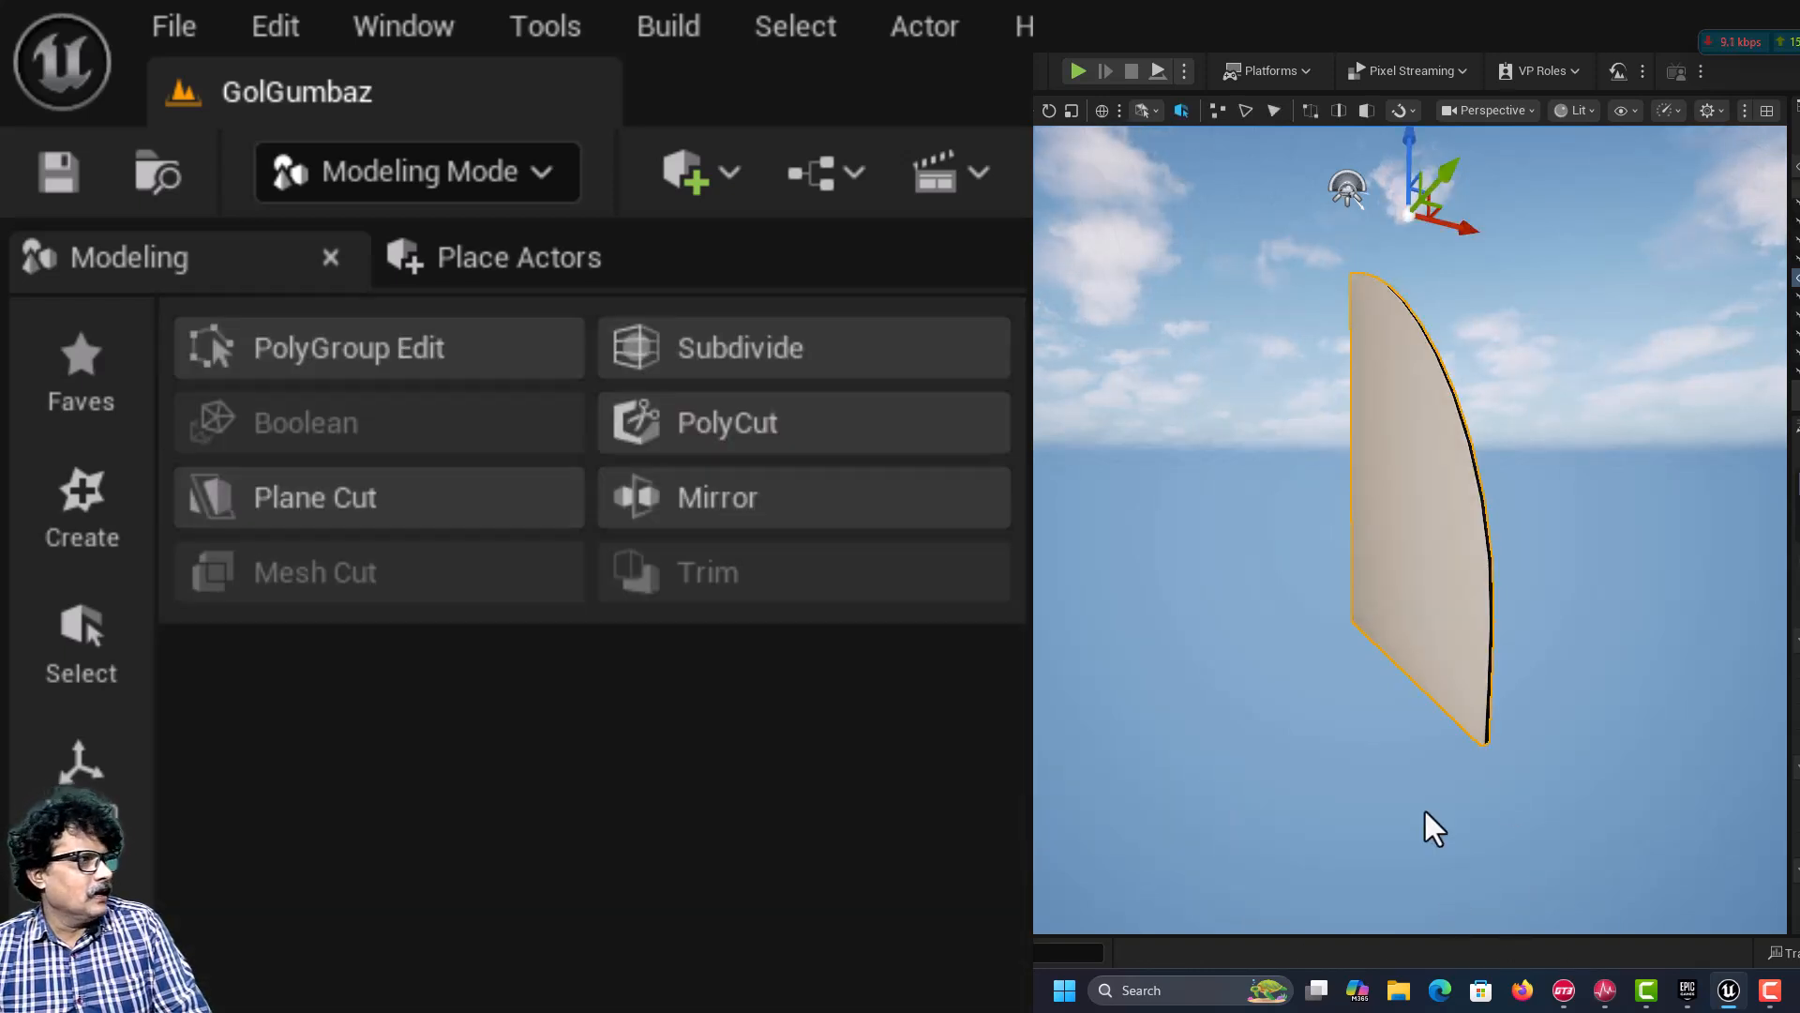
Step: Start Tri Select on Door_Top_Area and reduce the brush size to 0.029
click(79, 610)
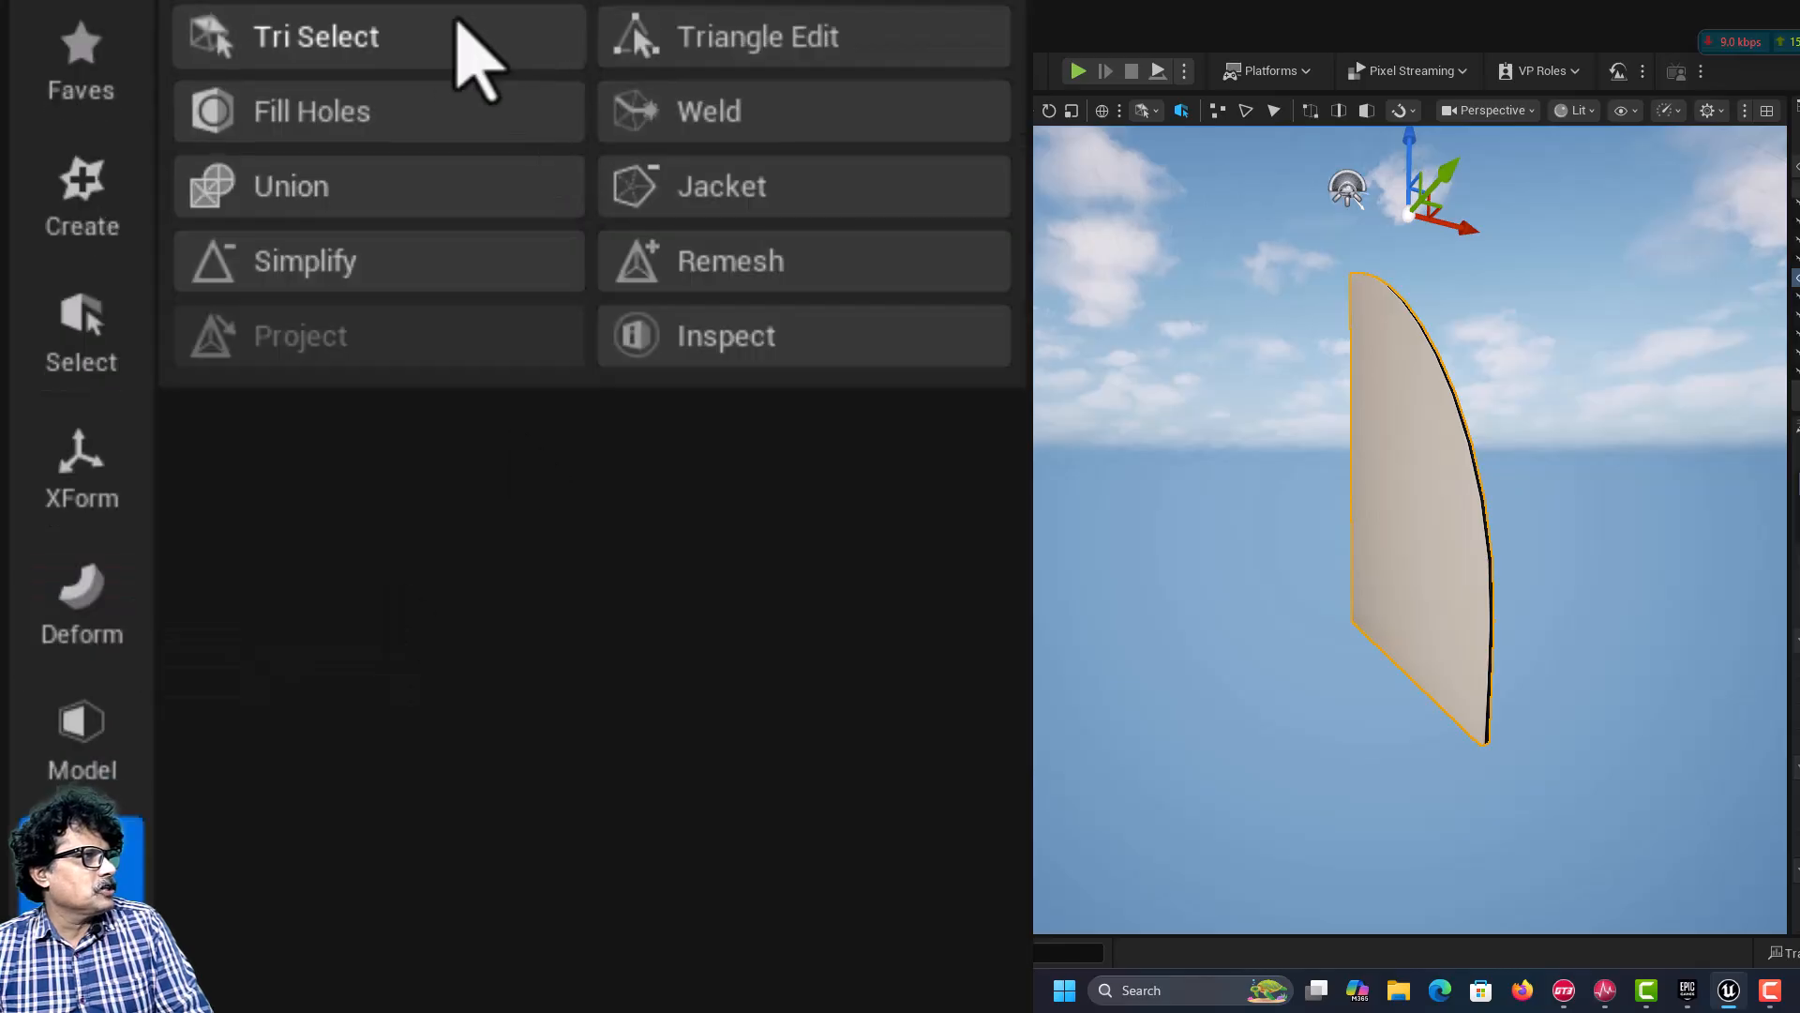
click(454, 26)
scroll(1395, 312, up, 3)
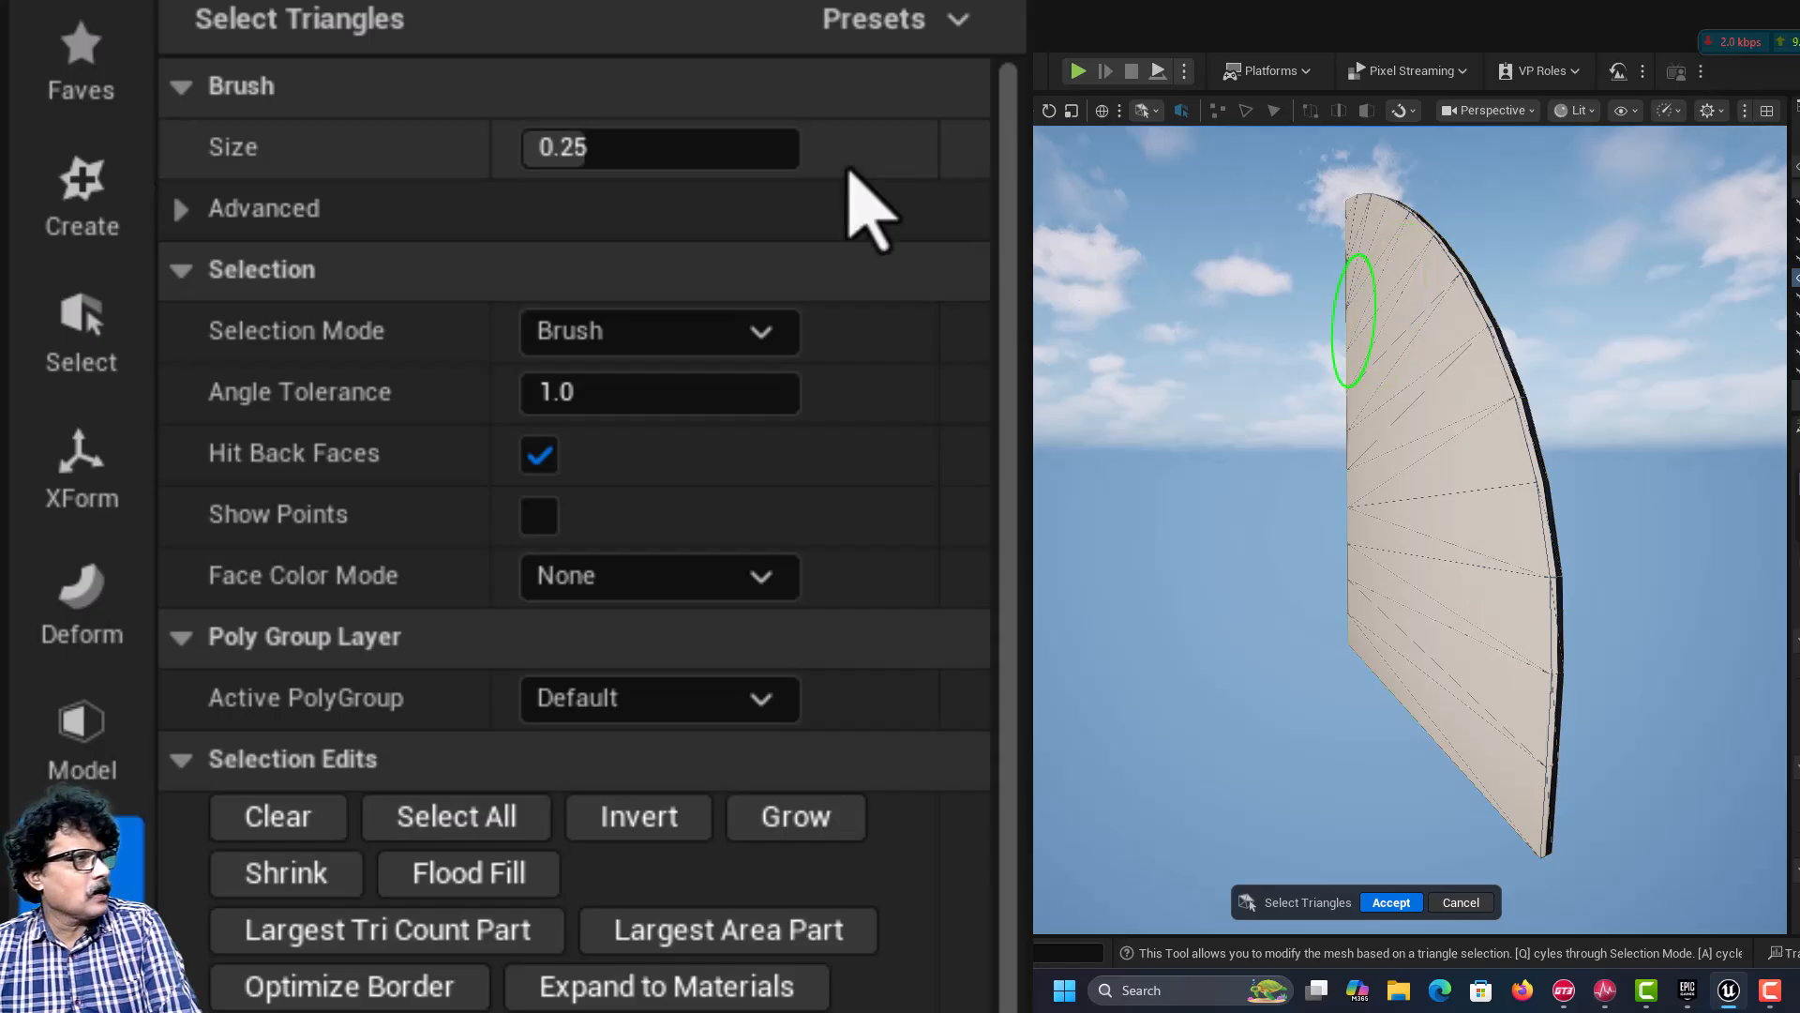
drag(532, 136, 539, 136)
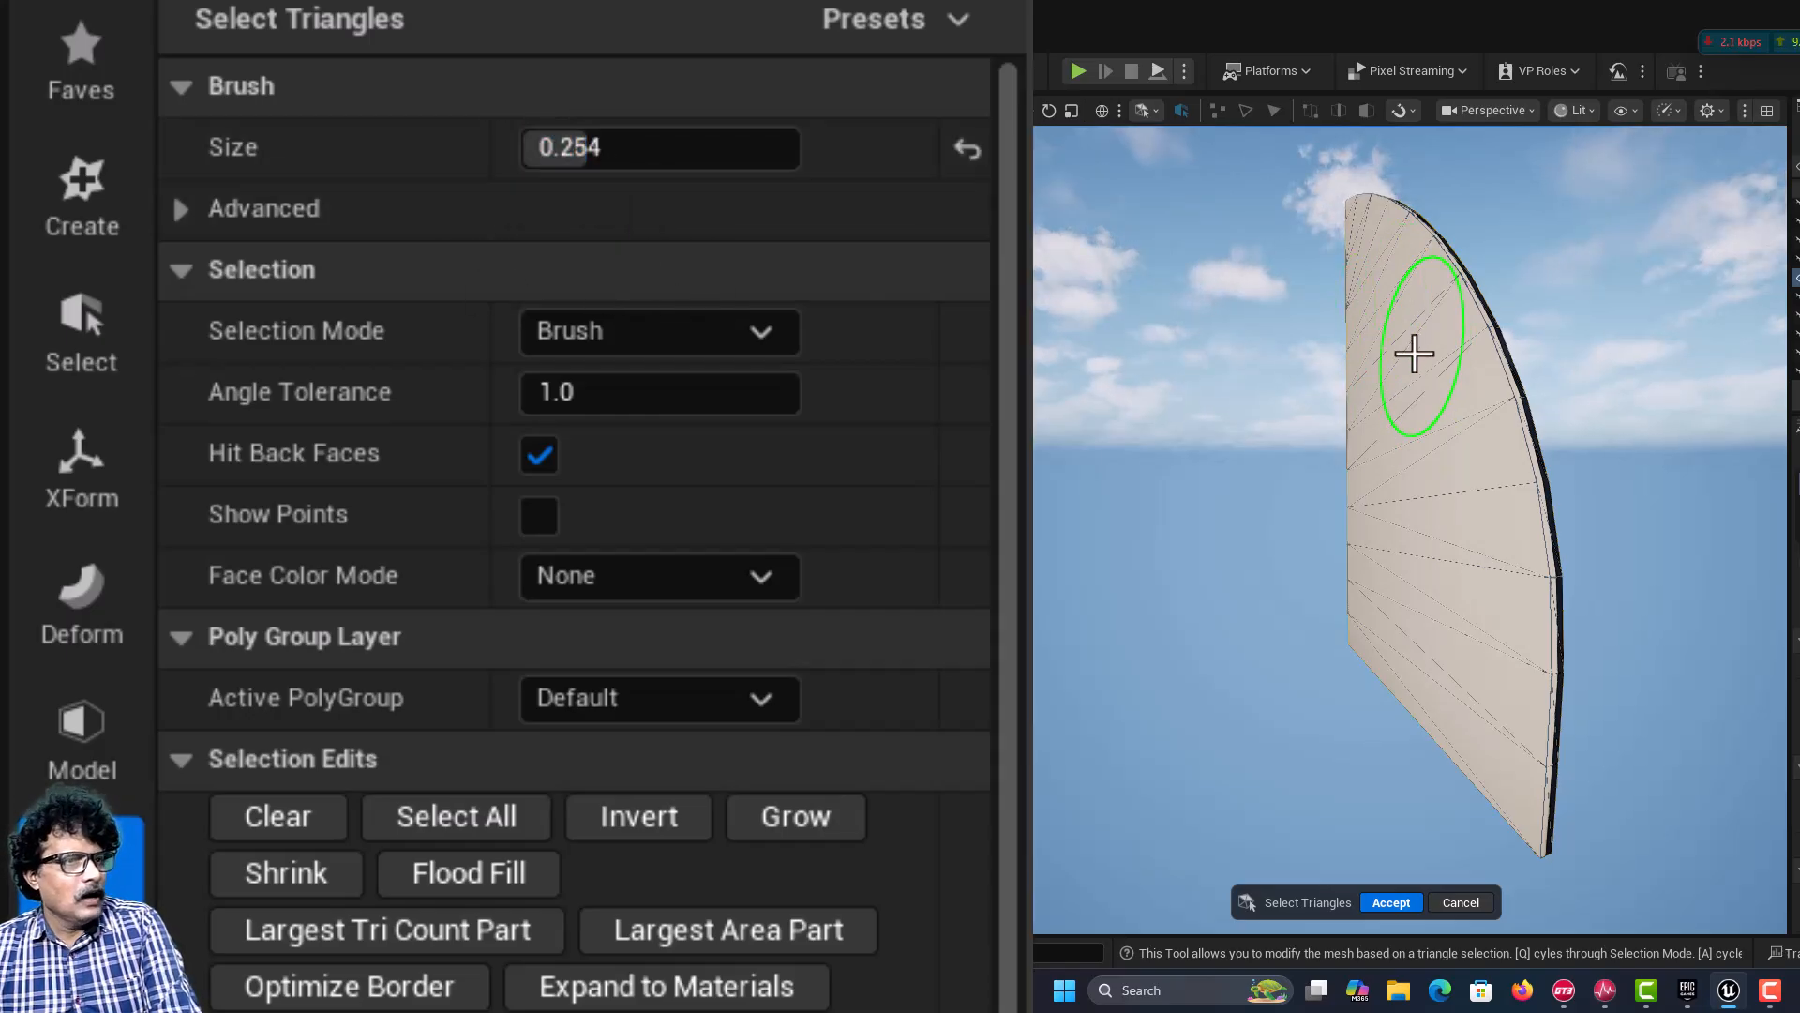
key(bracketleft)
key(bracketleft)
key(bracketleft)
key(bracketleft)
key(bracketleft)
key(bracketleft)
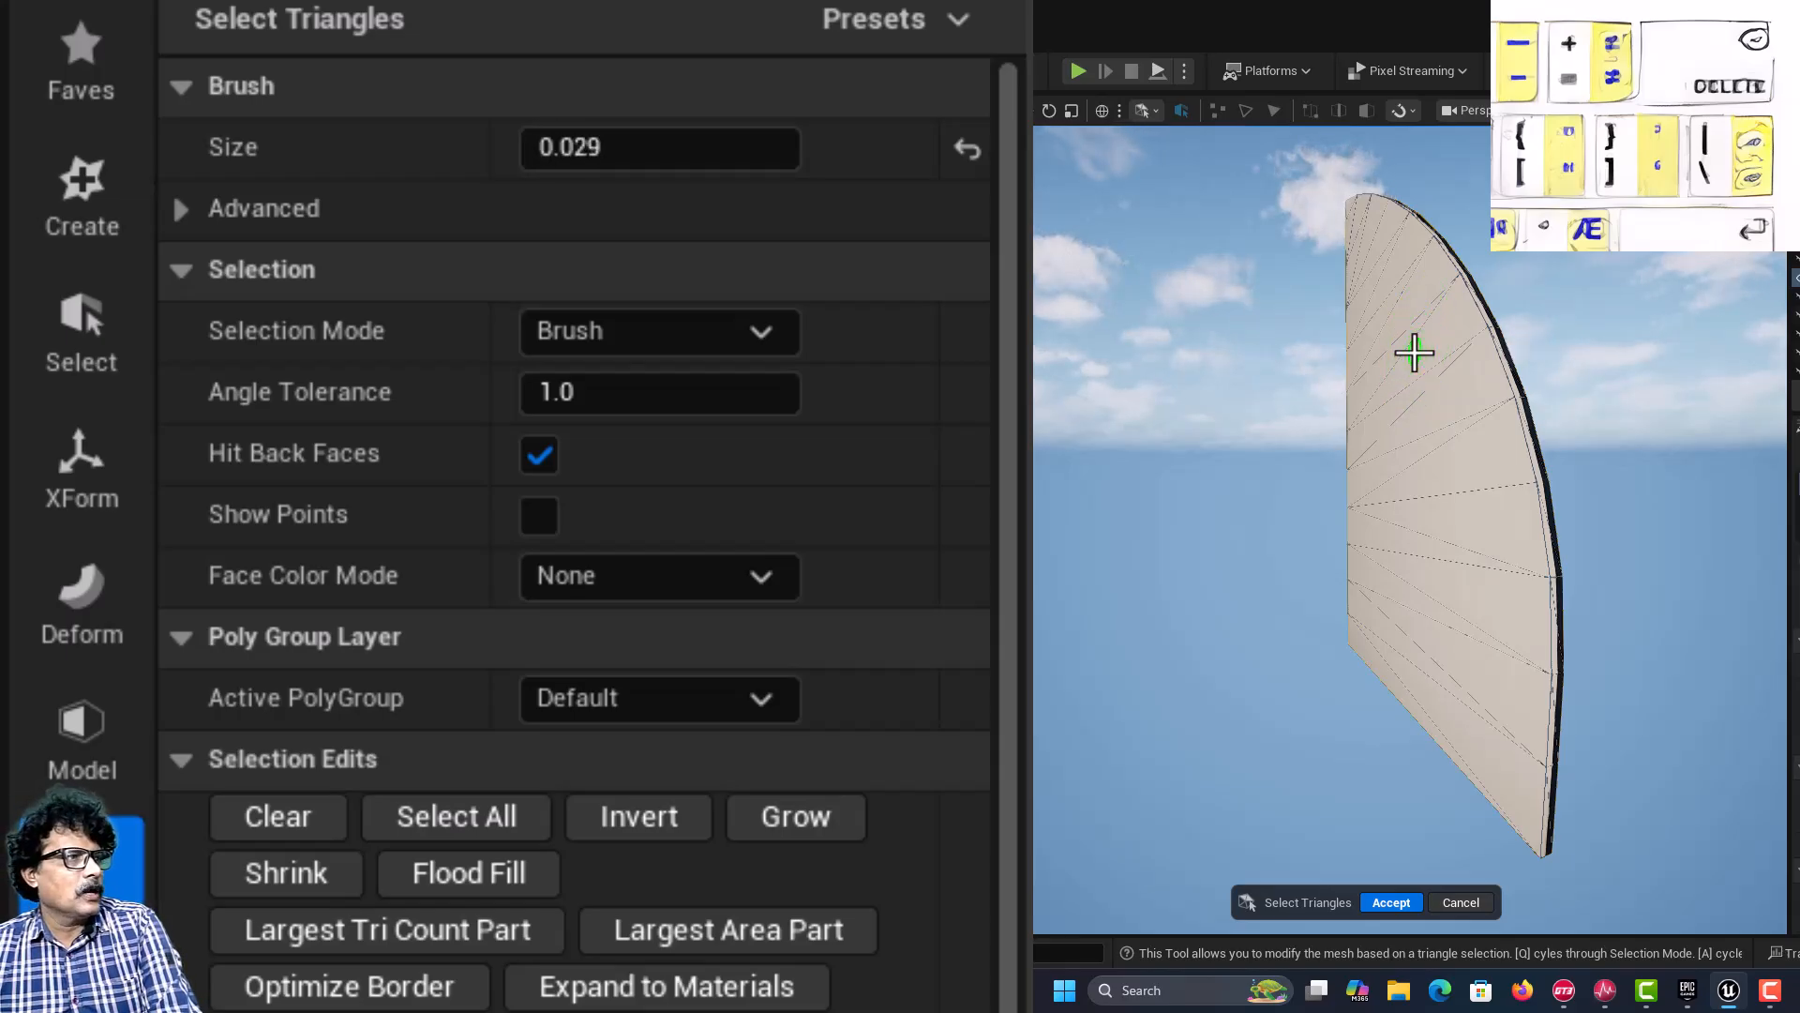
Step: Try selecting the triangles of Door_Top_Area with the All Connected selection mode
click(586, 330)
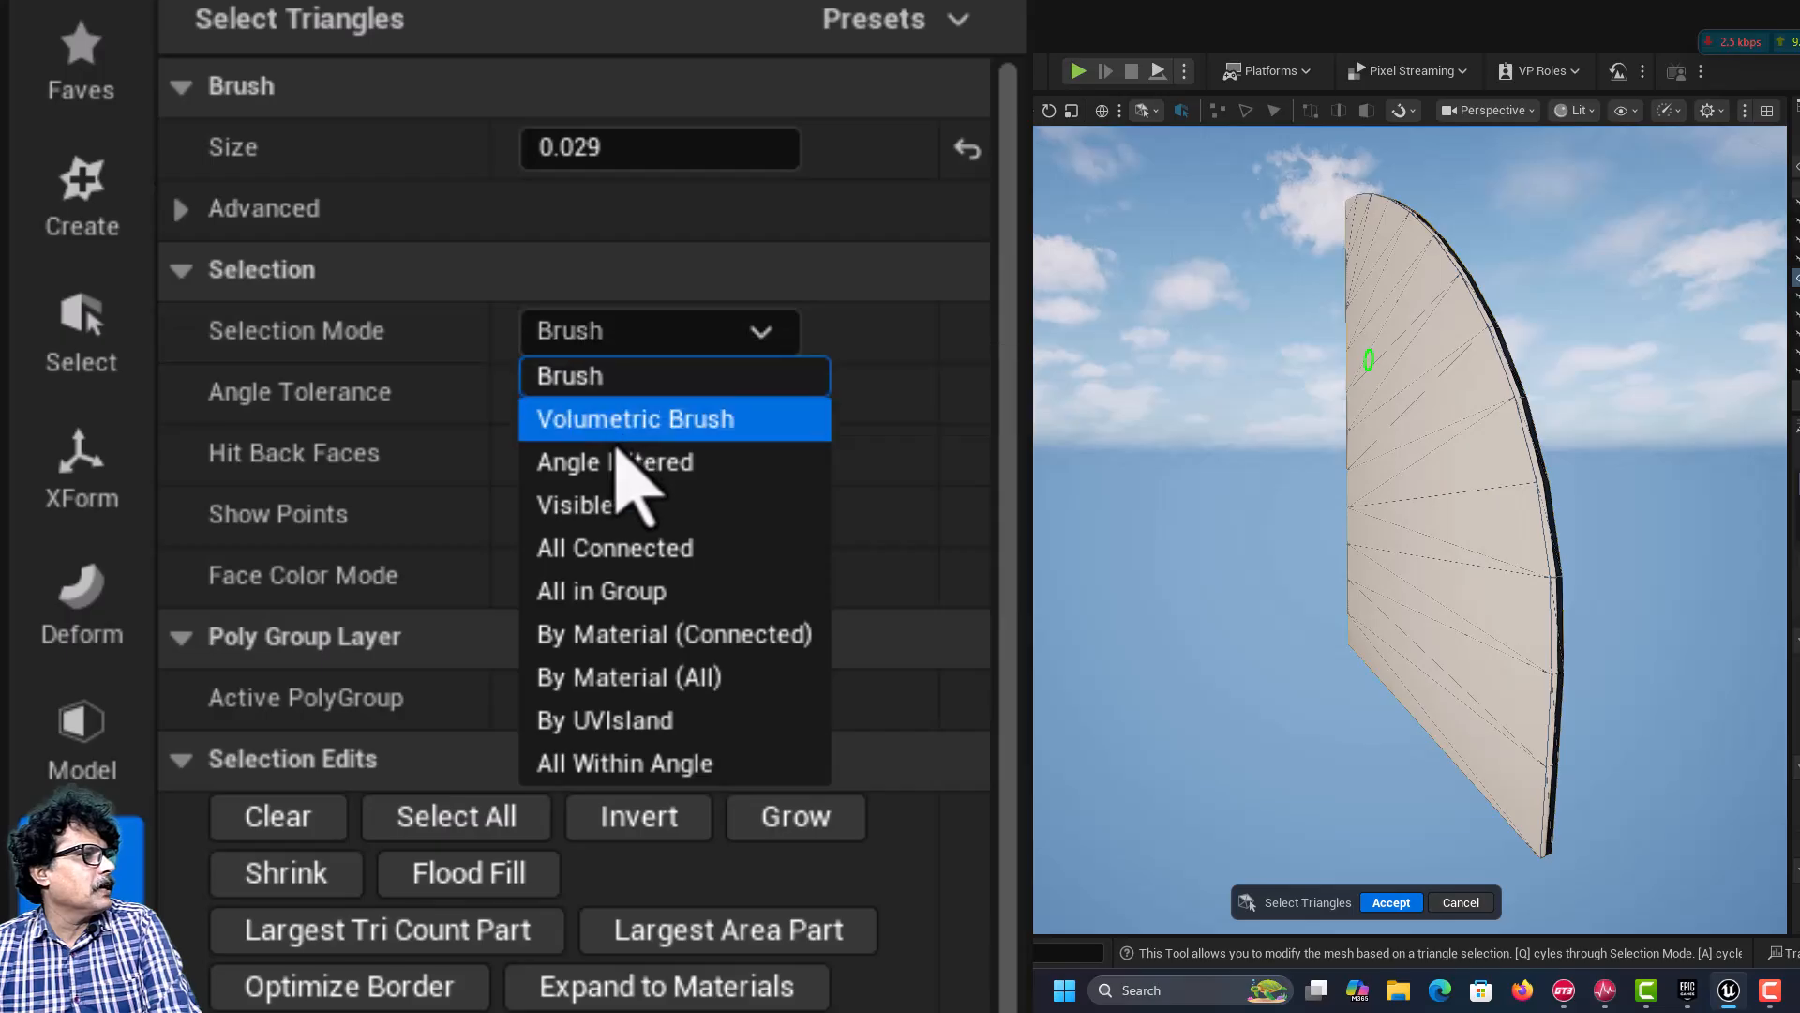
click(678, 552)
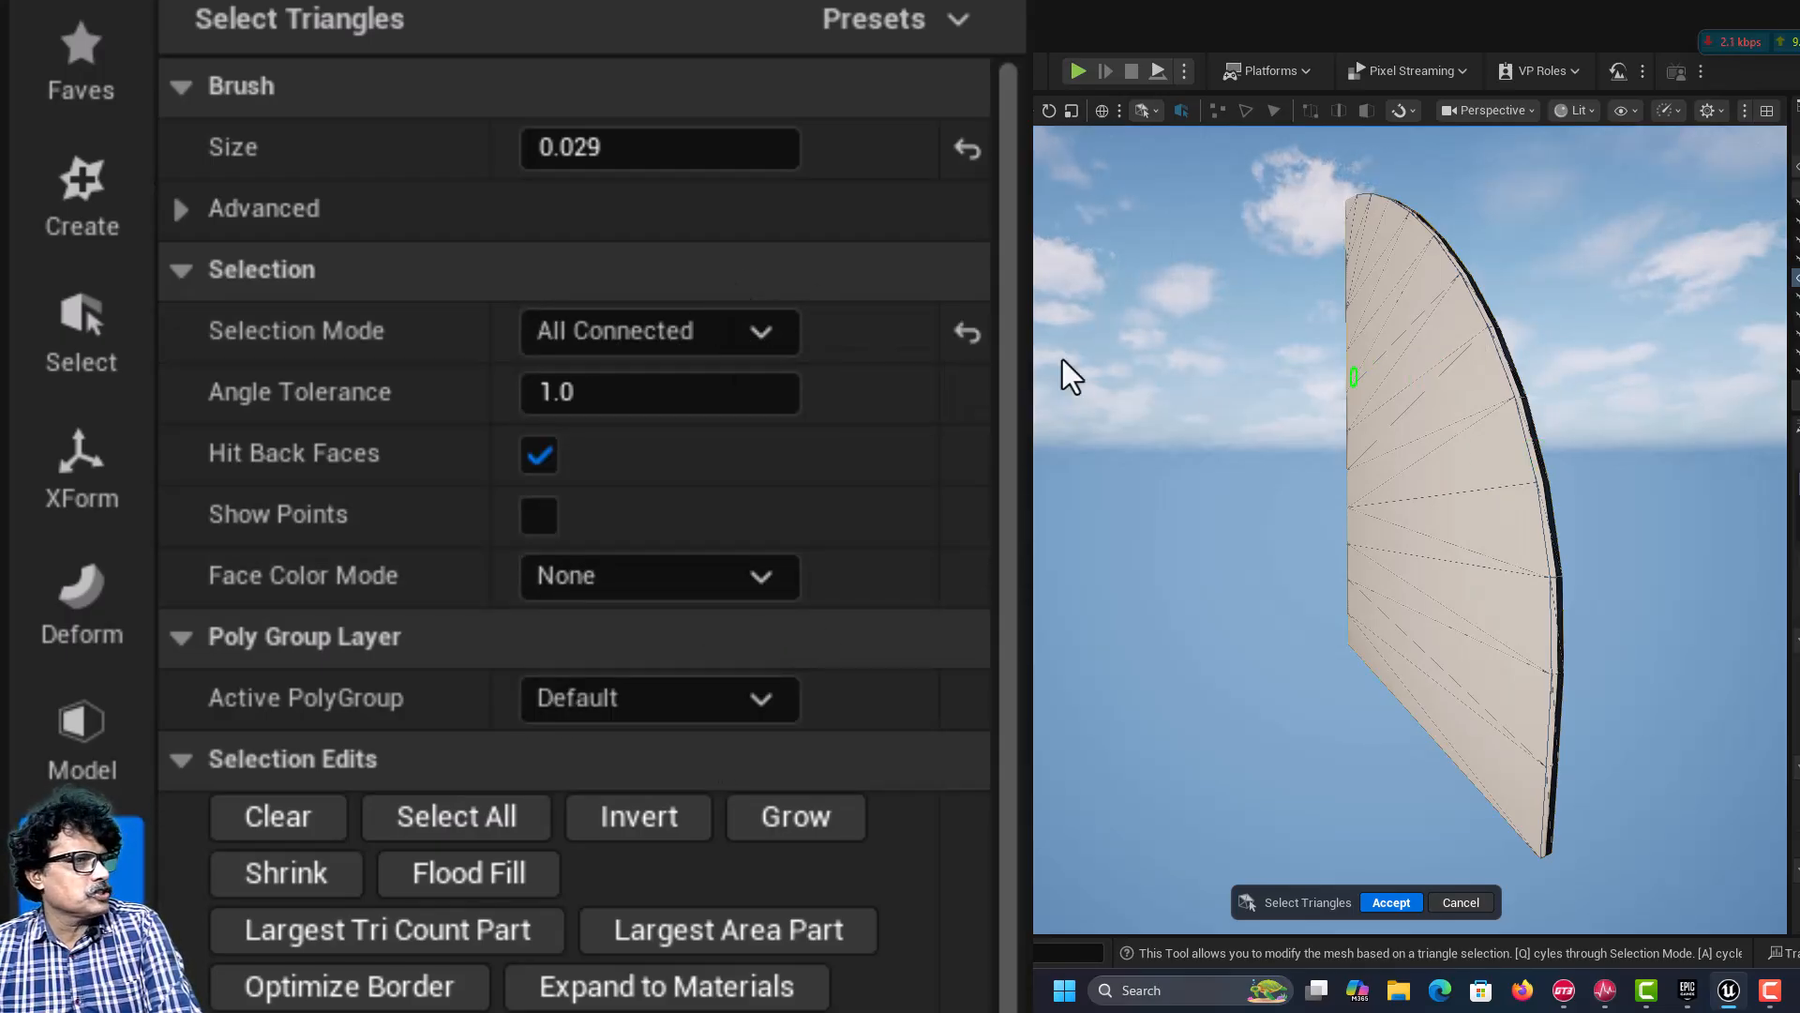
click(1405, 393)
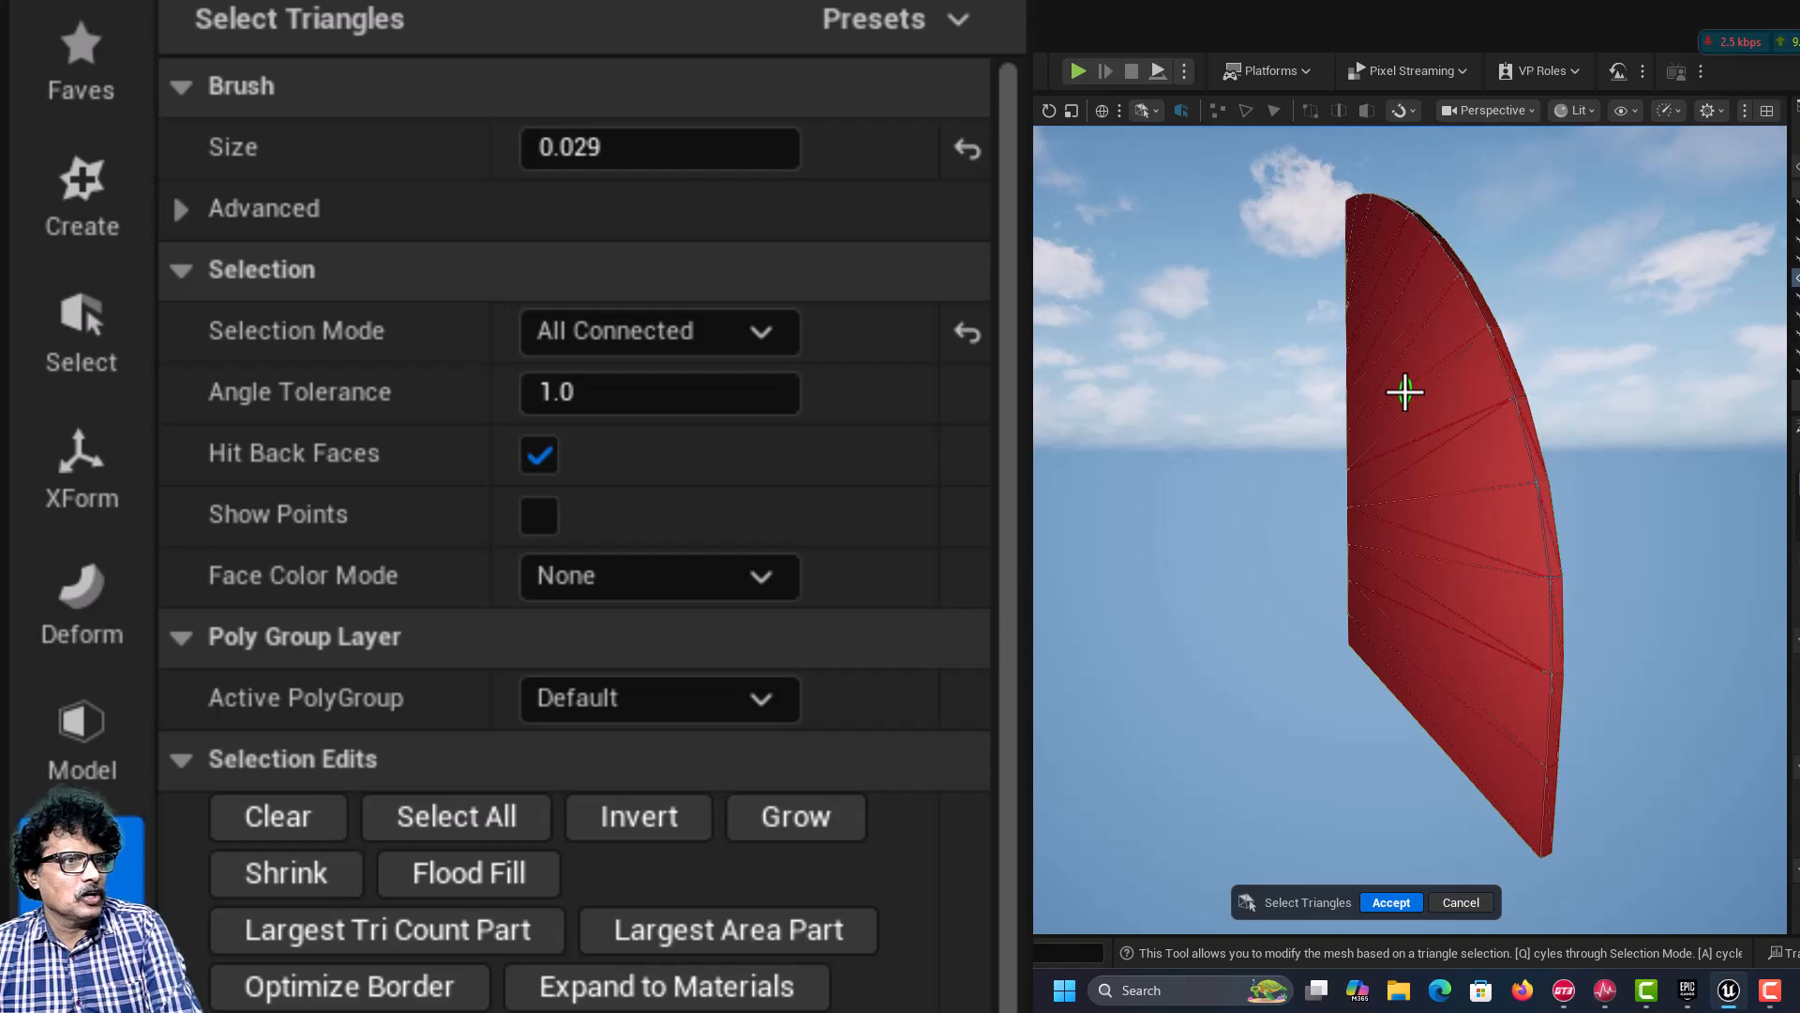
Step: Restart Tri Select in All Within Angle mode, select one flat face of Door_Top_Area and assign it a new PolyGroup
click(657, 345)
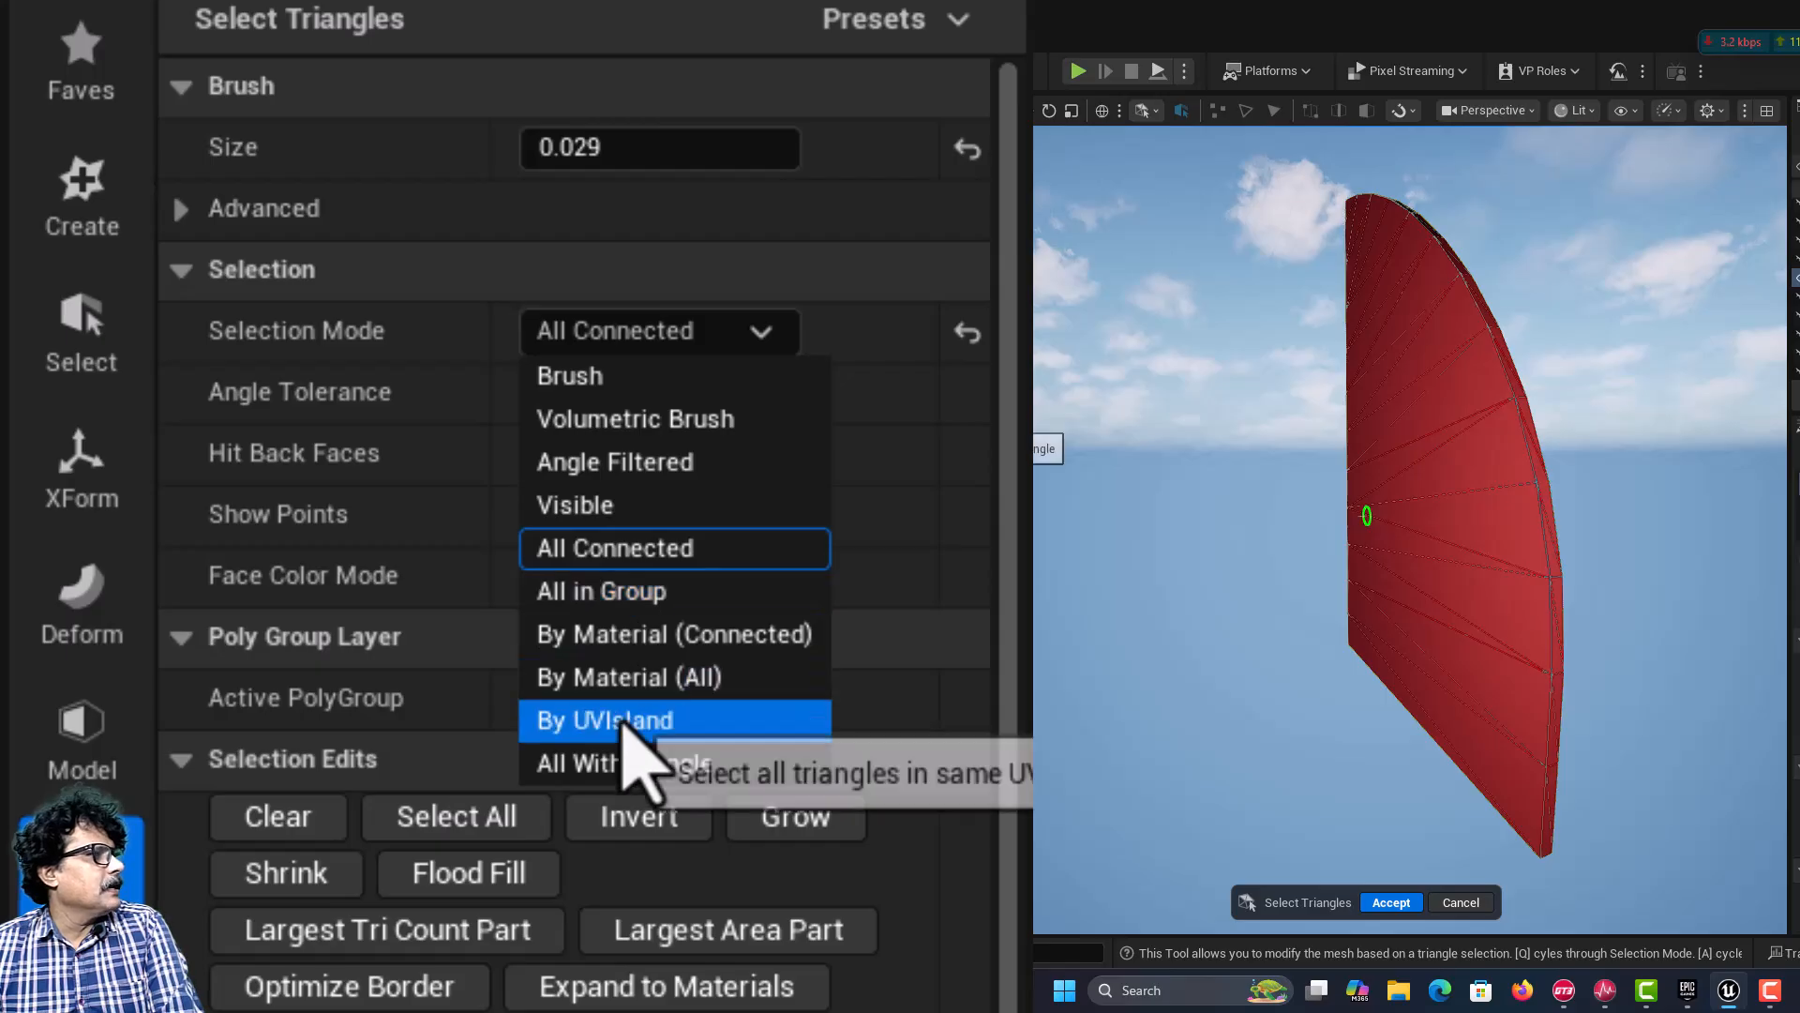
click(675, 763)
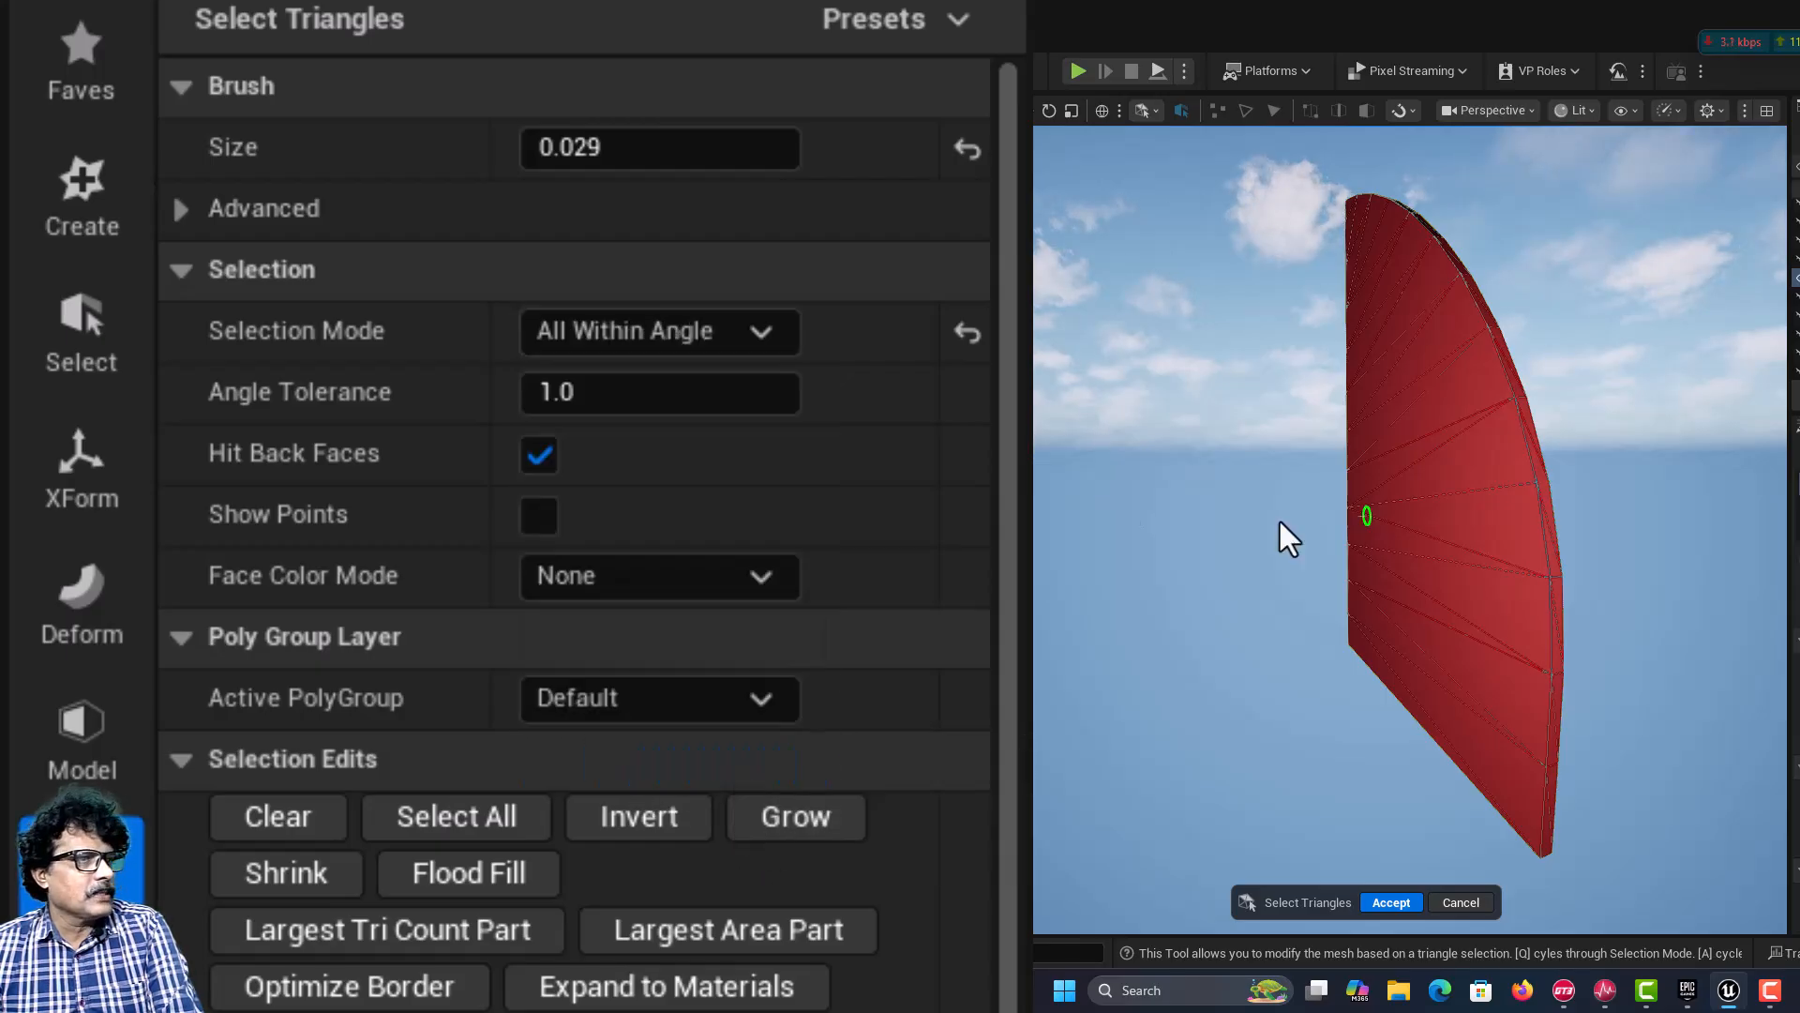
click(1460, 902)
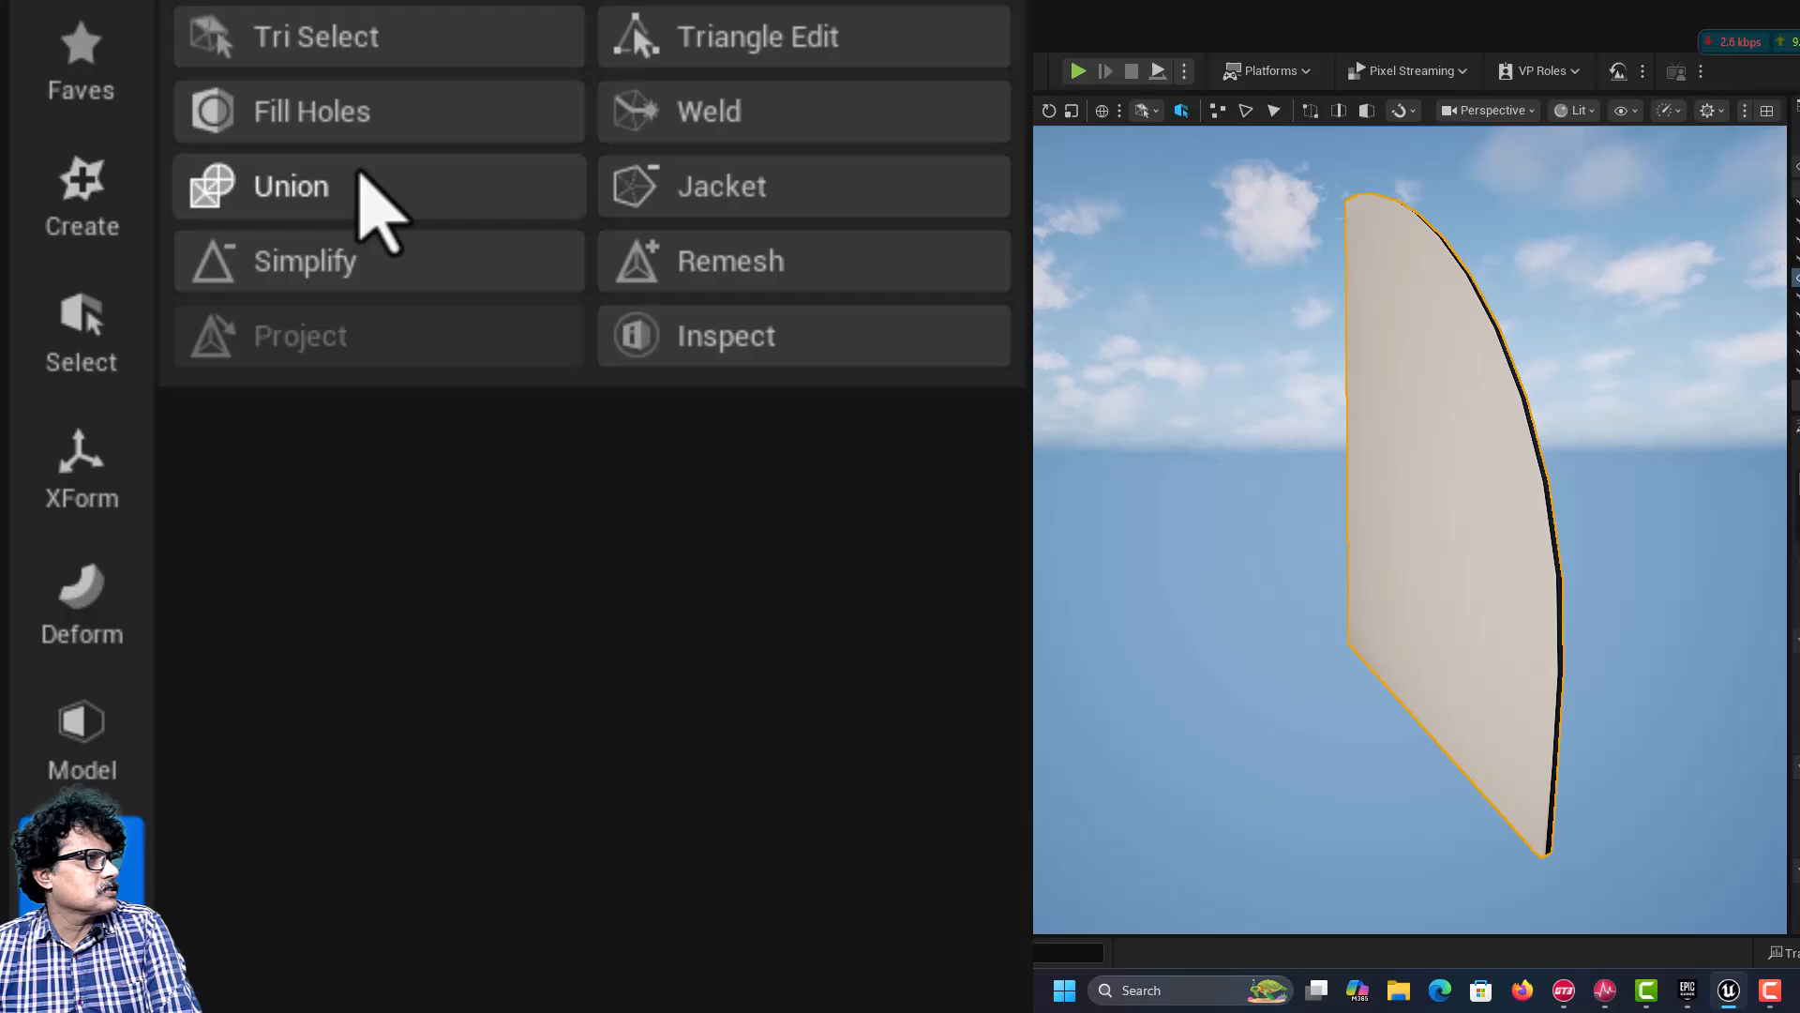
click(319, 42)
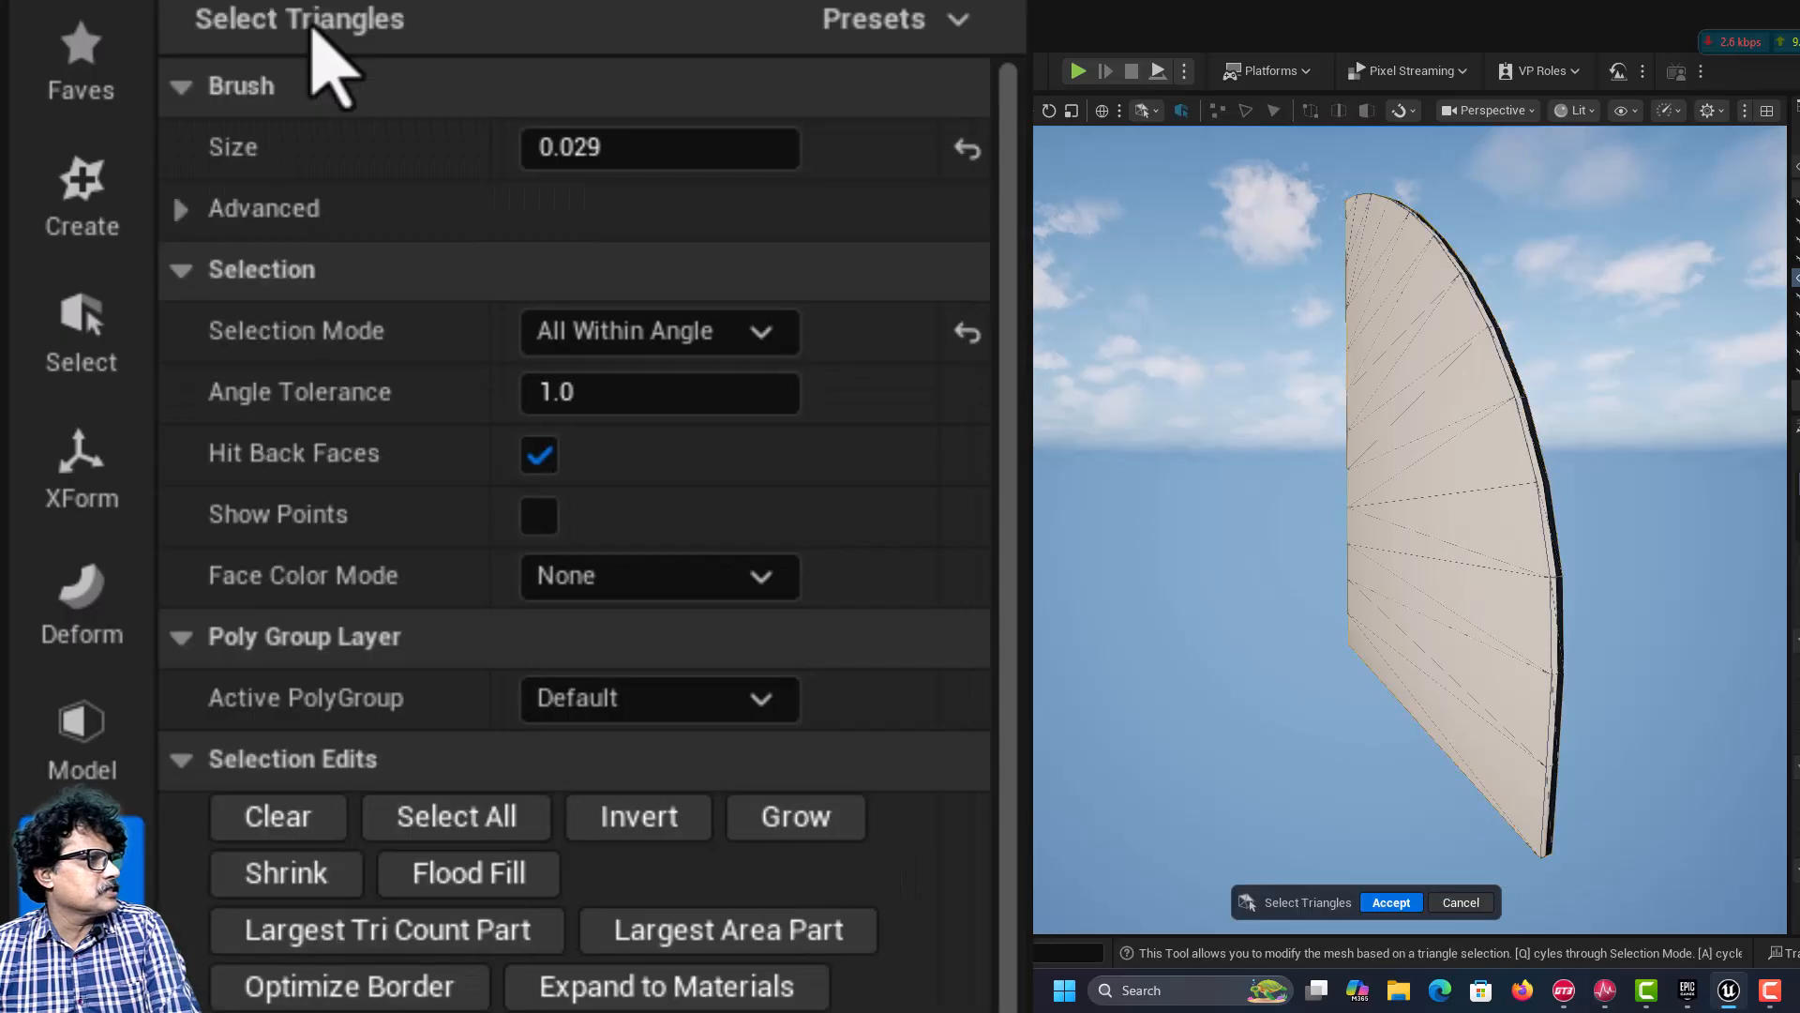
click(1418, 391)
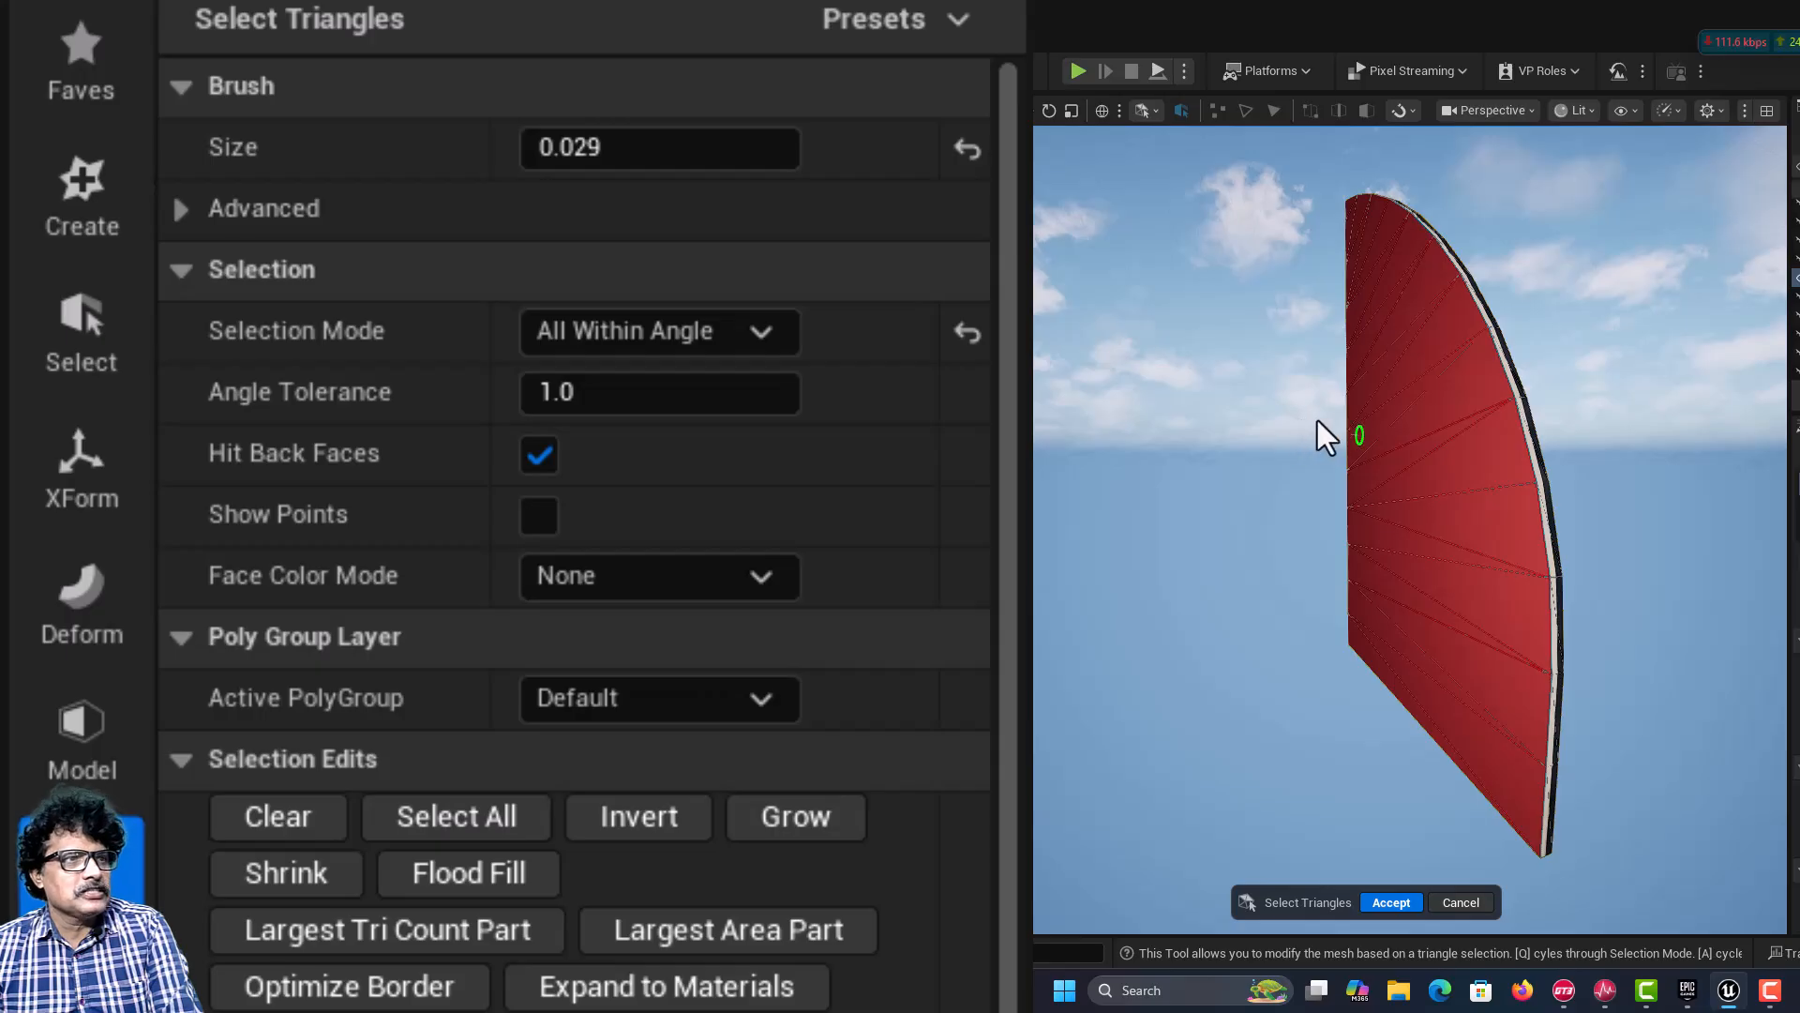
right_drag(1309, 421, 1415, 417)
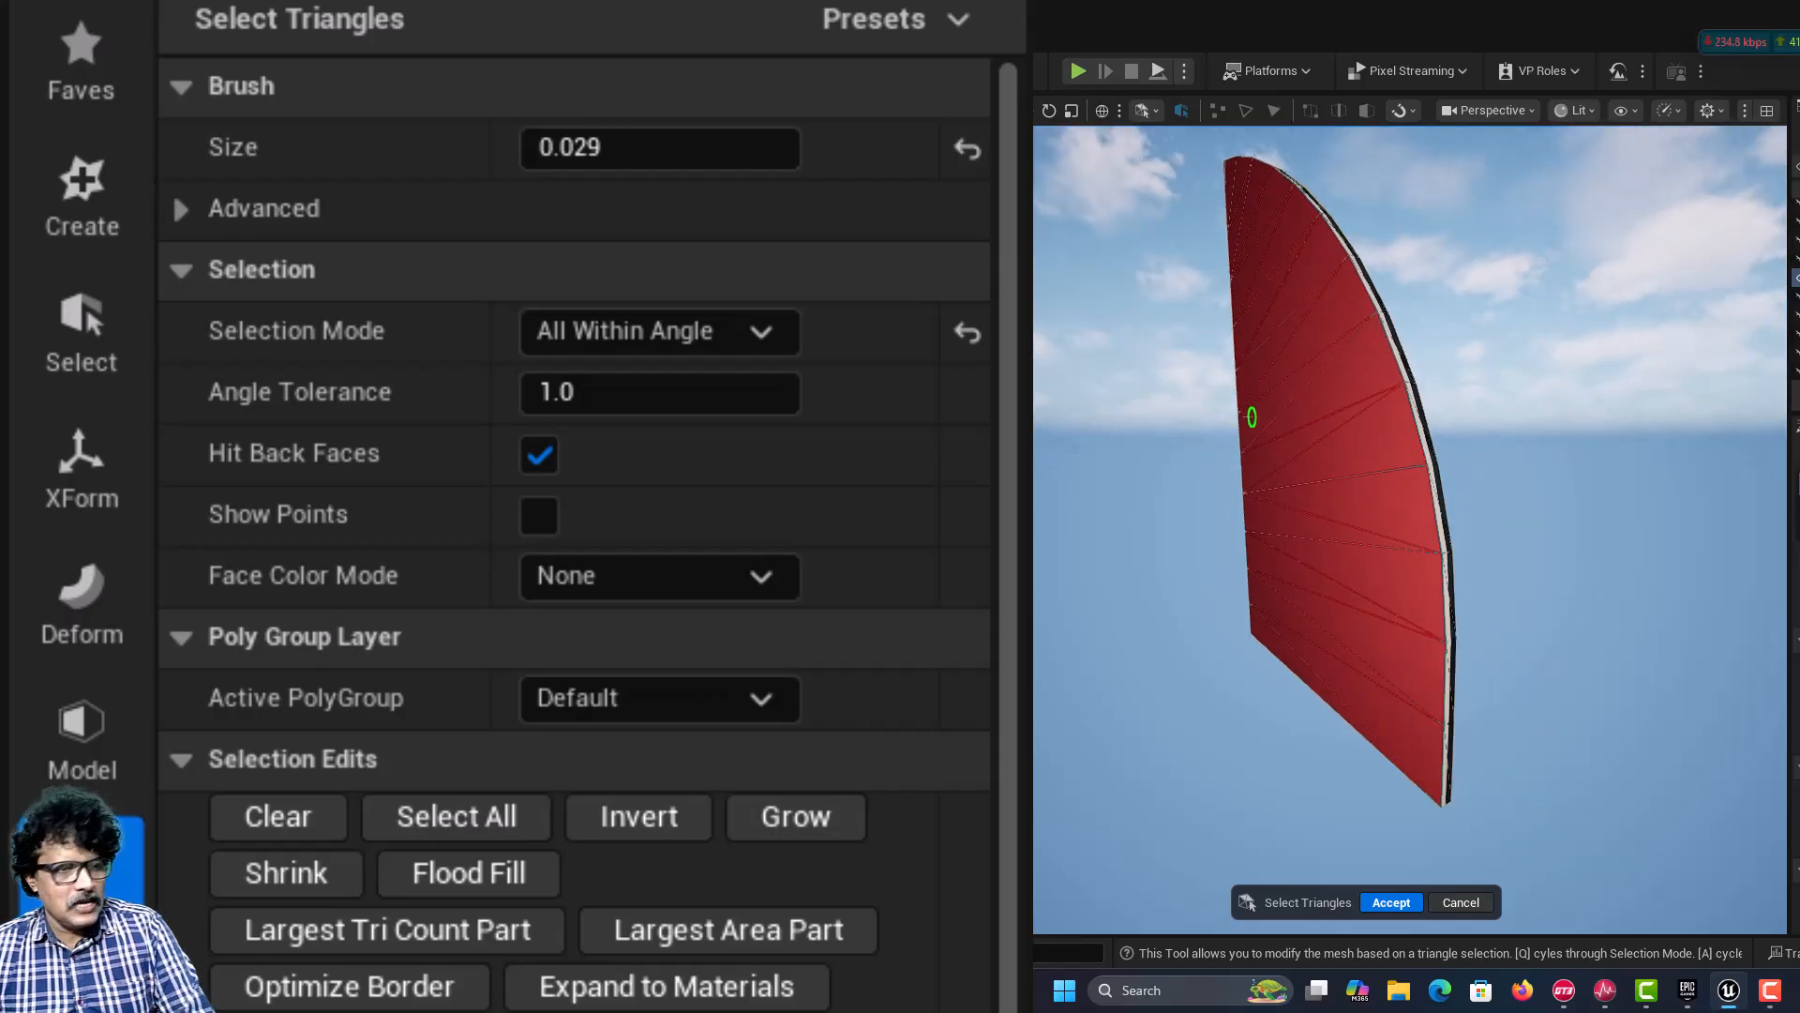
mouse_move(1251, 418)
alt+mouse_down()
mouse_move(1334, 414)
mouse_move(1201, 431)
mouse_move(1247, 450)
mouse_move(1479, 450)
mouse_move(1479, 531)
mouse_move(1548, 503)
mouse_move(1257, 434)
alt+mouse_up()
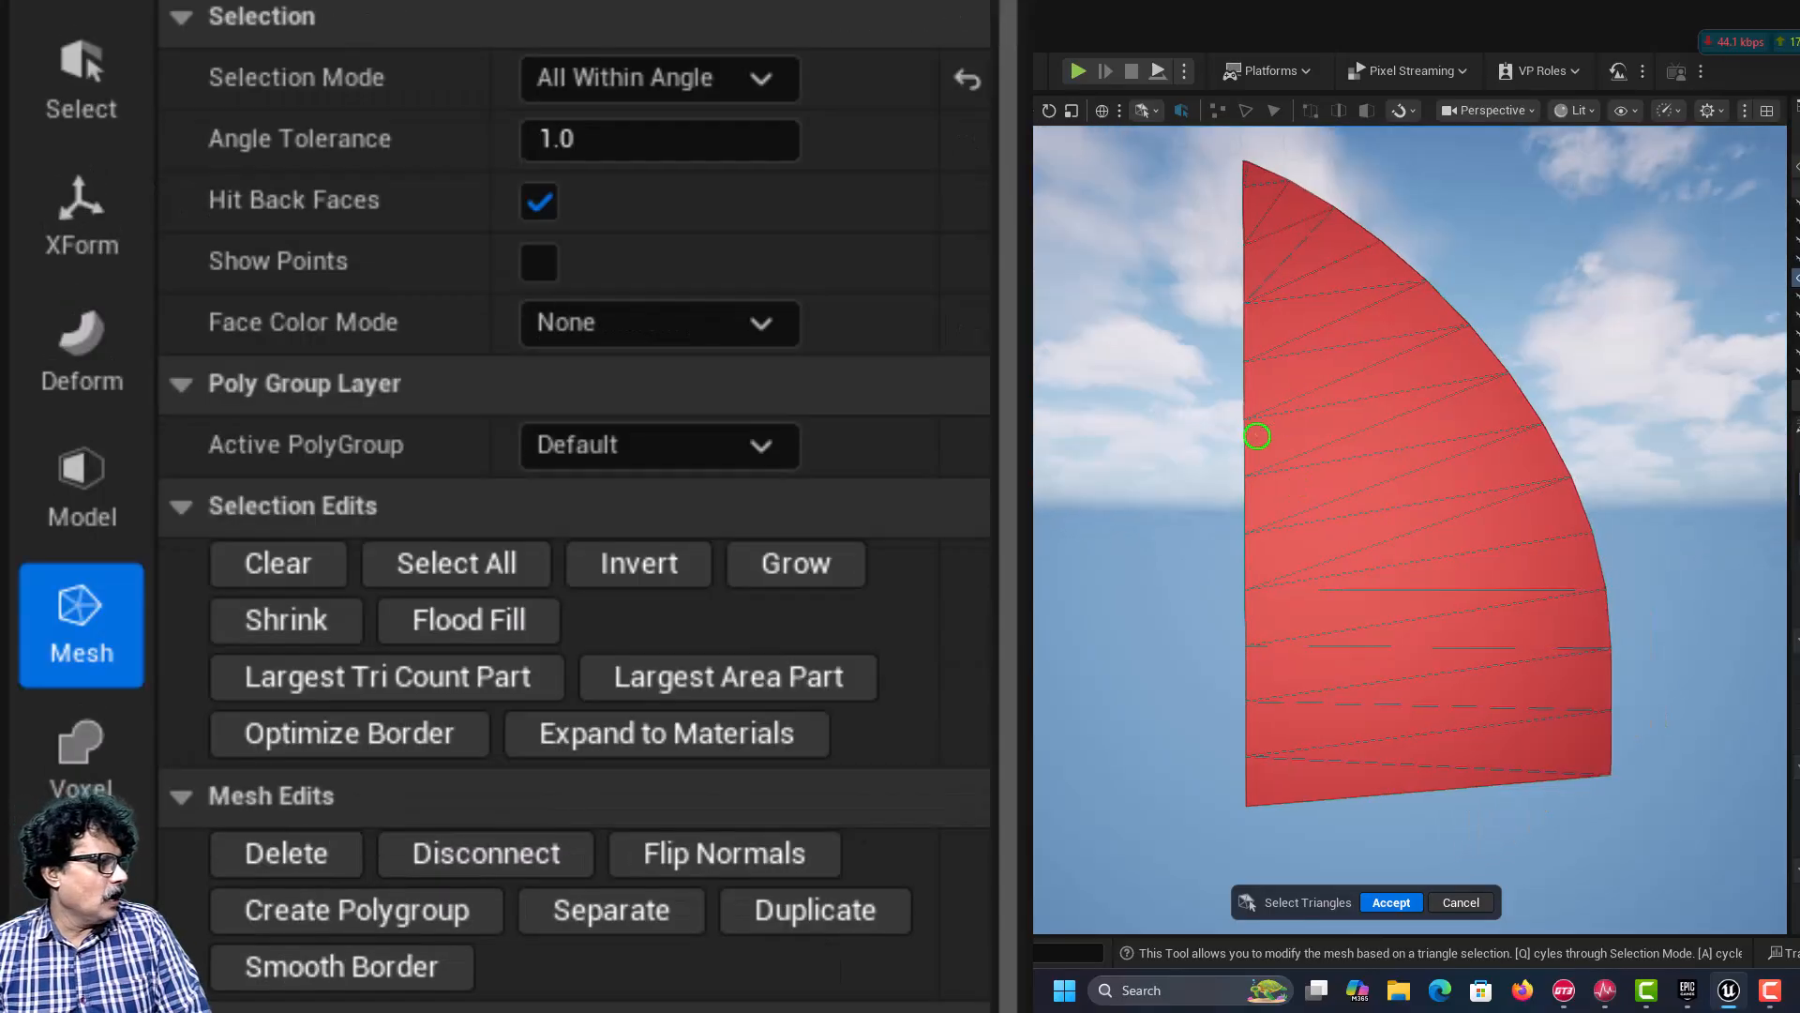
click(383, 914)
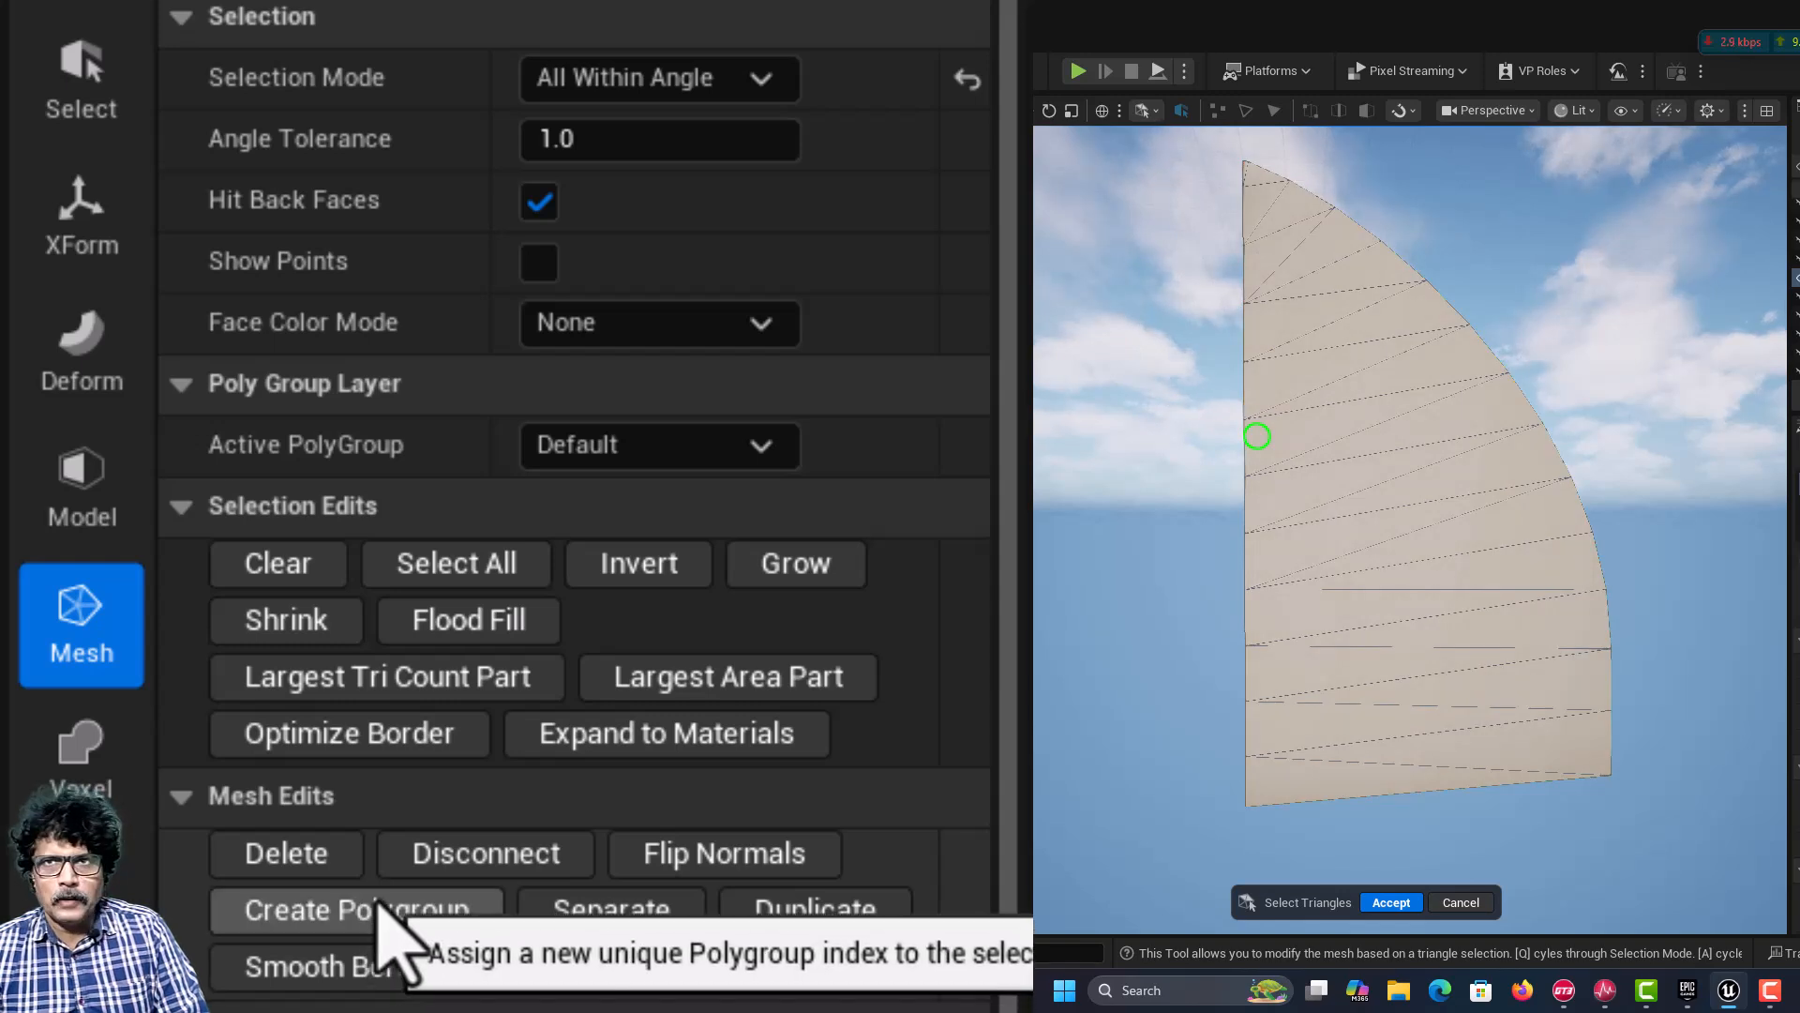
click(1388, 904)
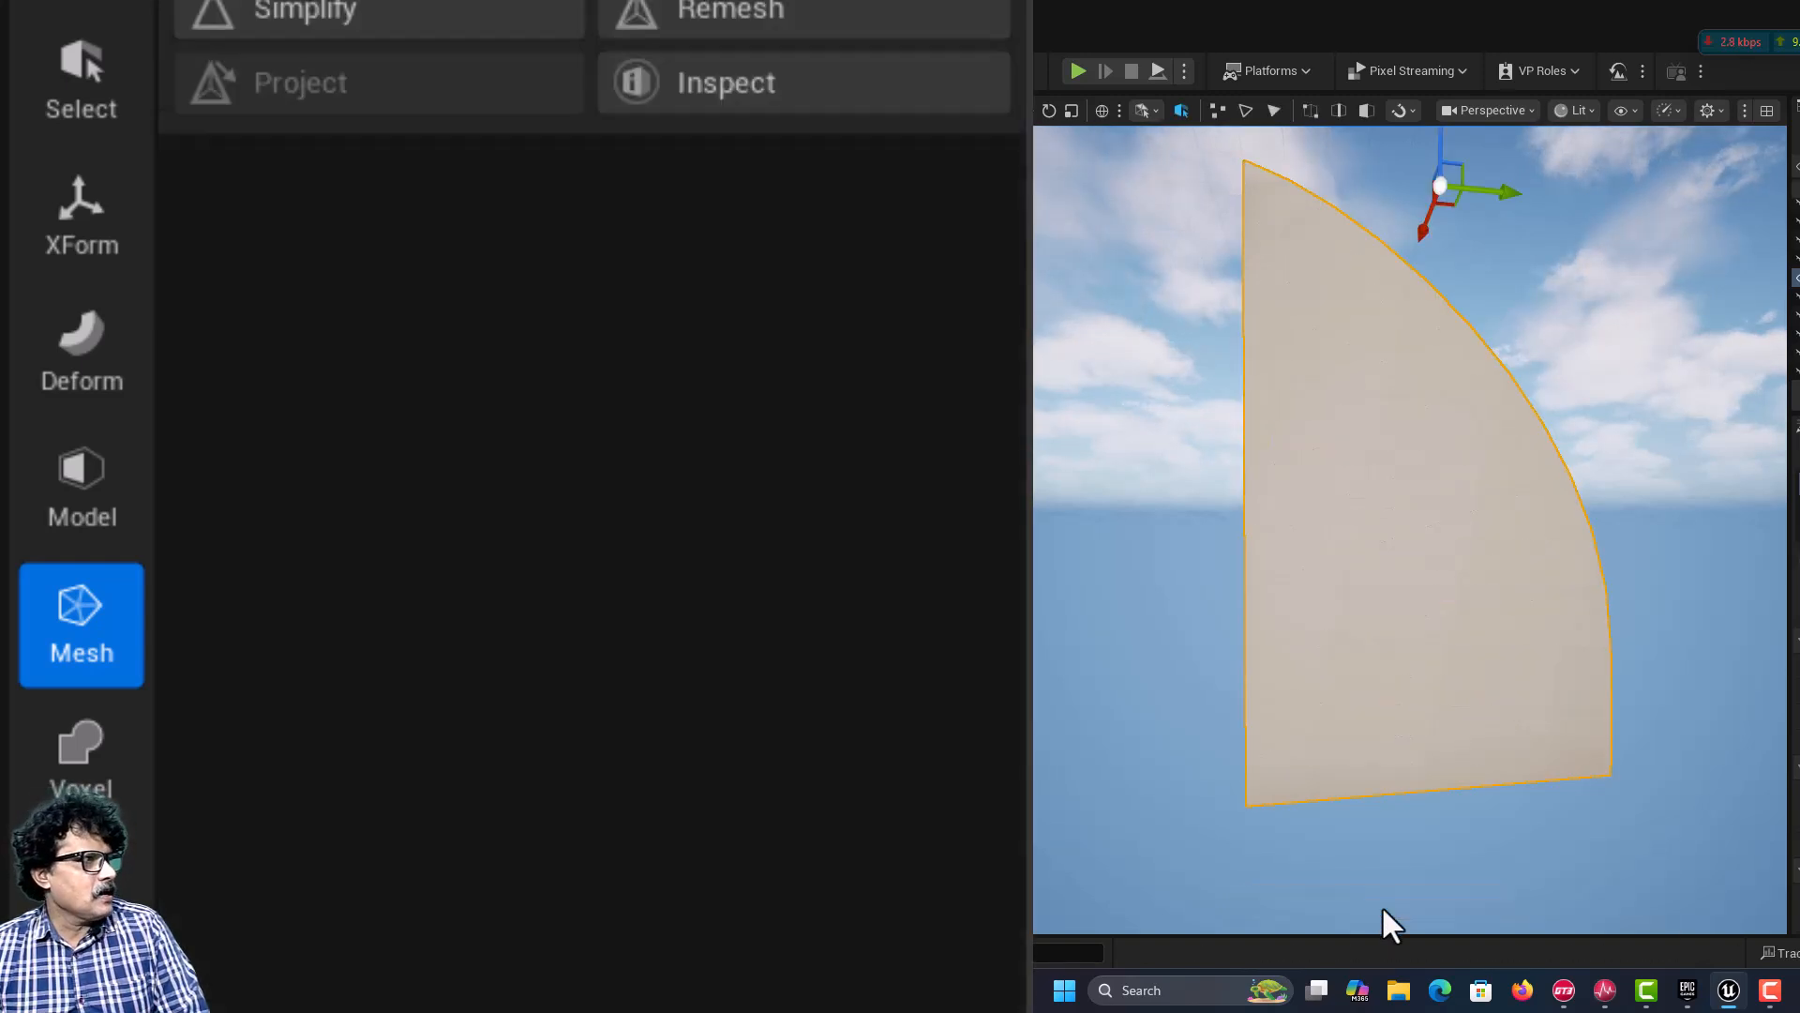
Step: Check the new face PolyGroup of Door_Top_Area with PolyGroup Edit and cancel the tool
click(82, 891)
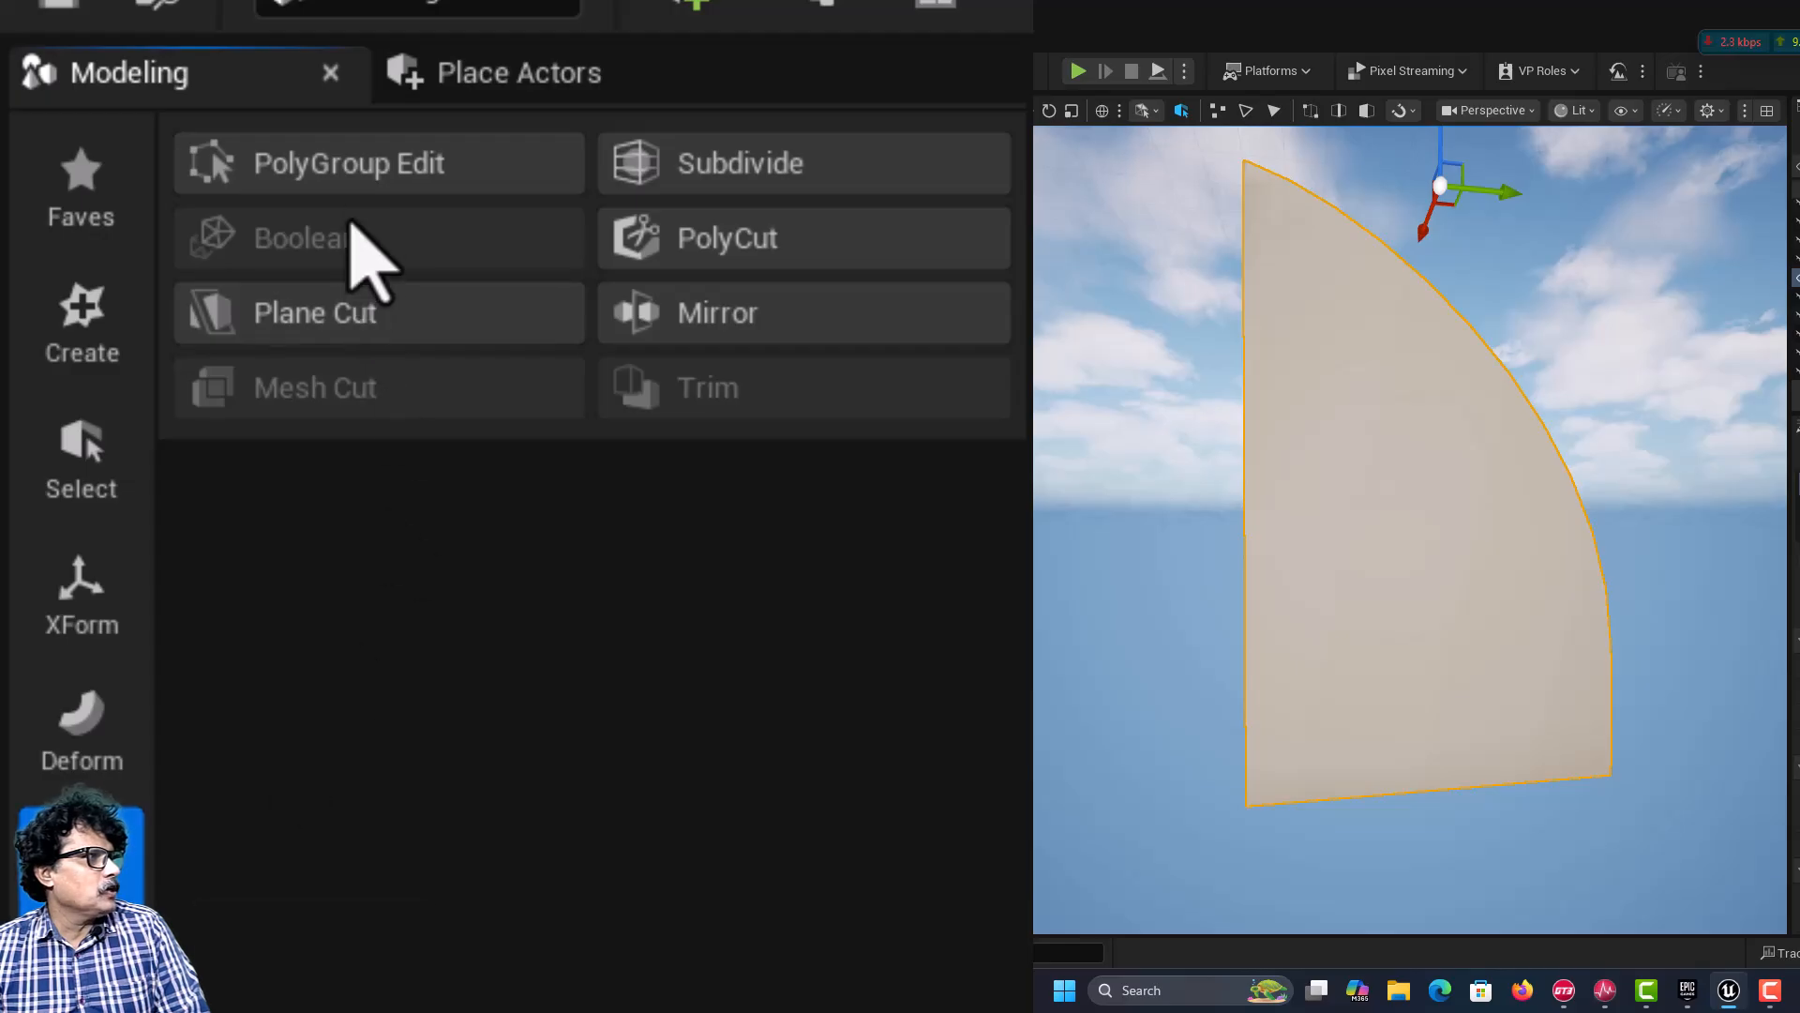
click(355, 161)
click(1341, 425)
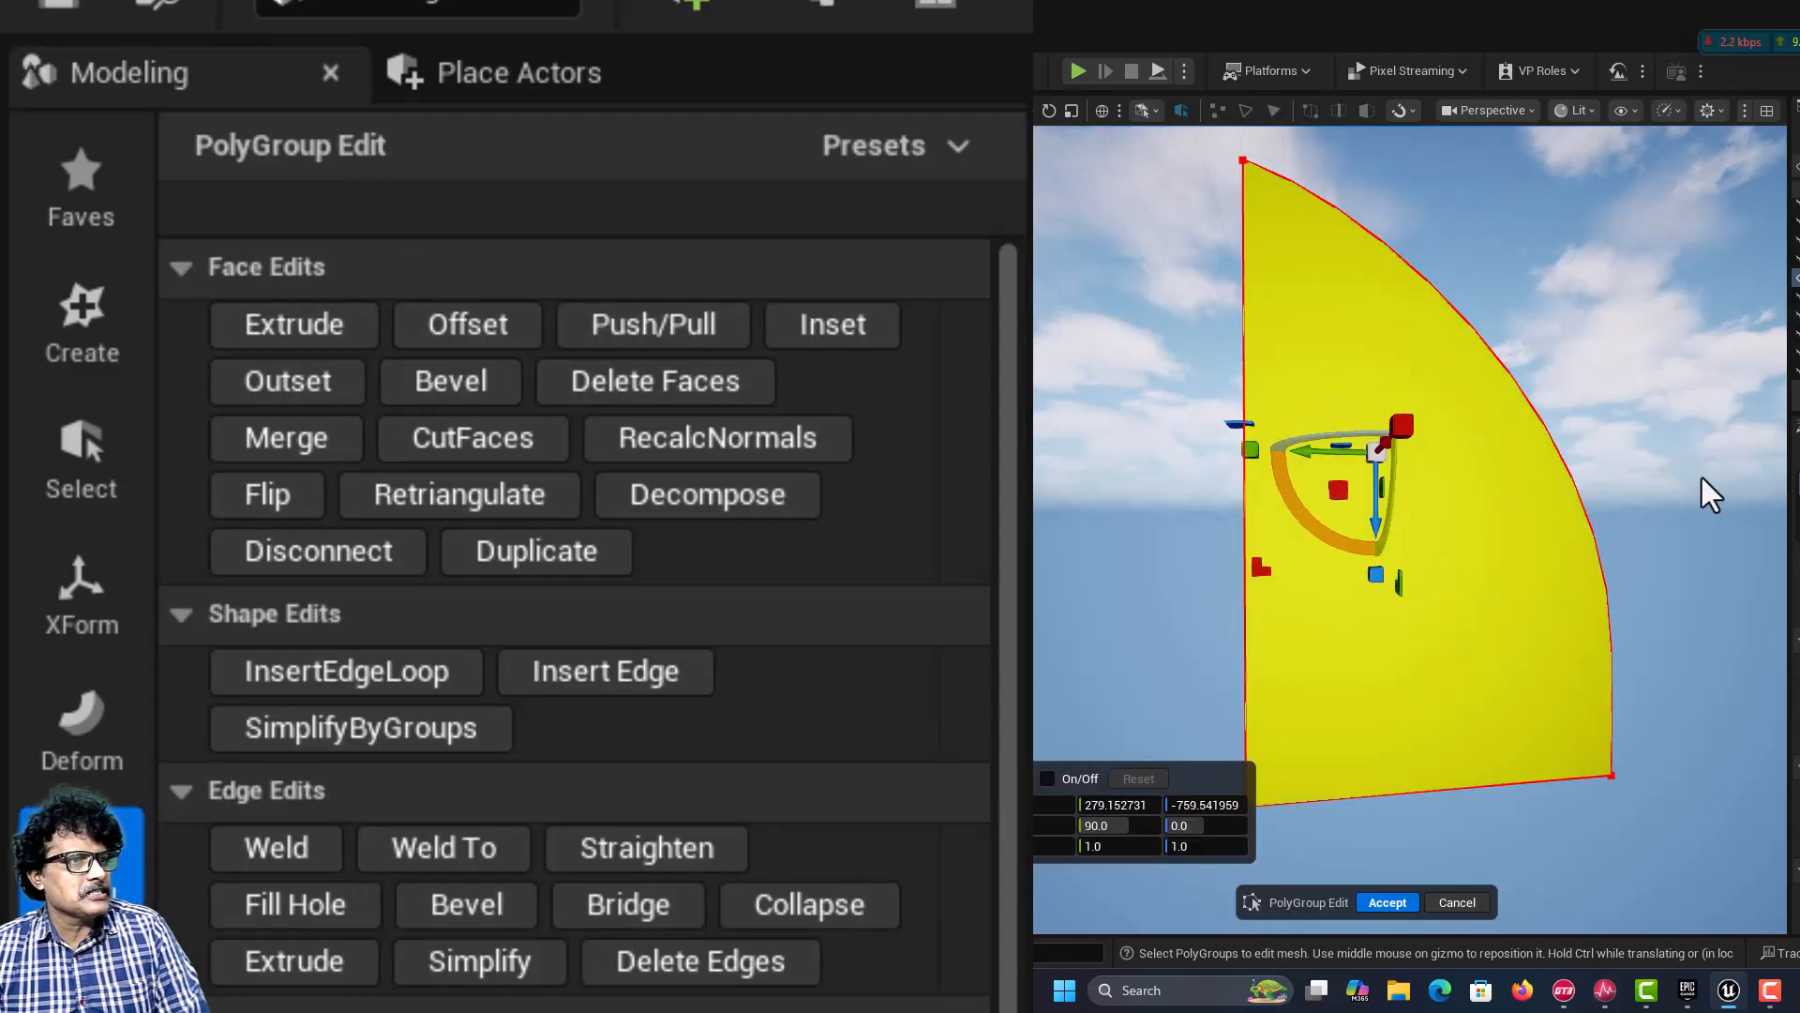
right_drag(1652, 466, 1237, 474)
click(1456, 903)
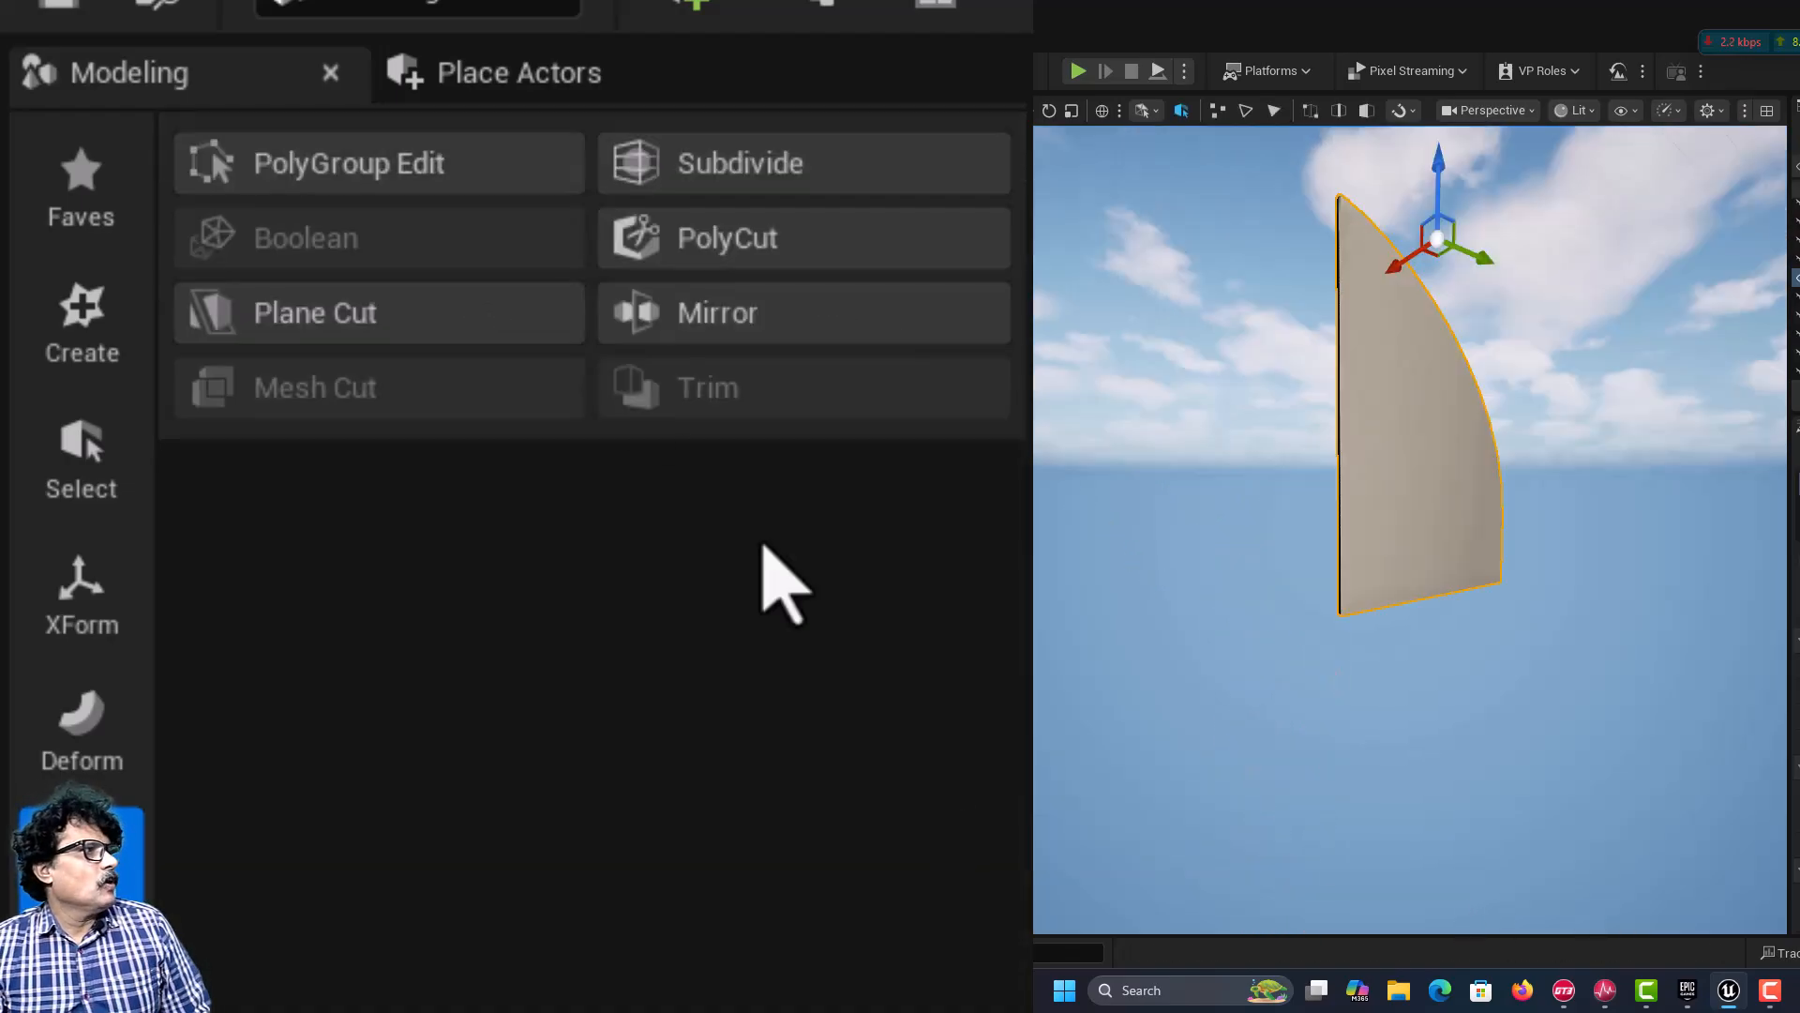
Step: Try extruding two adjacent triangles on Door_Top_Area's flat face with Triangle Edit, and discard the edit
scroll(775, 574, down, 5)
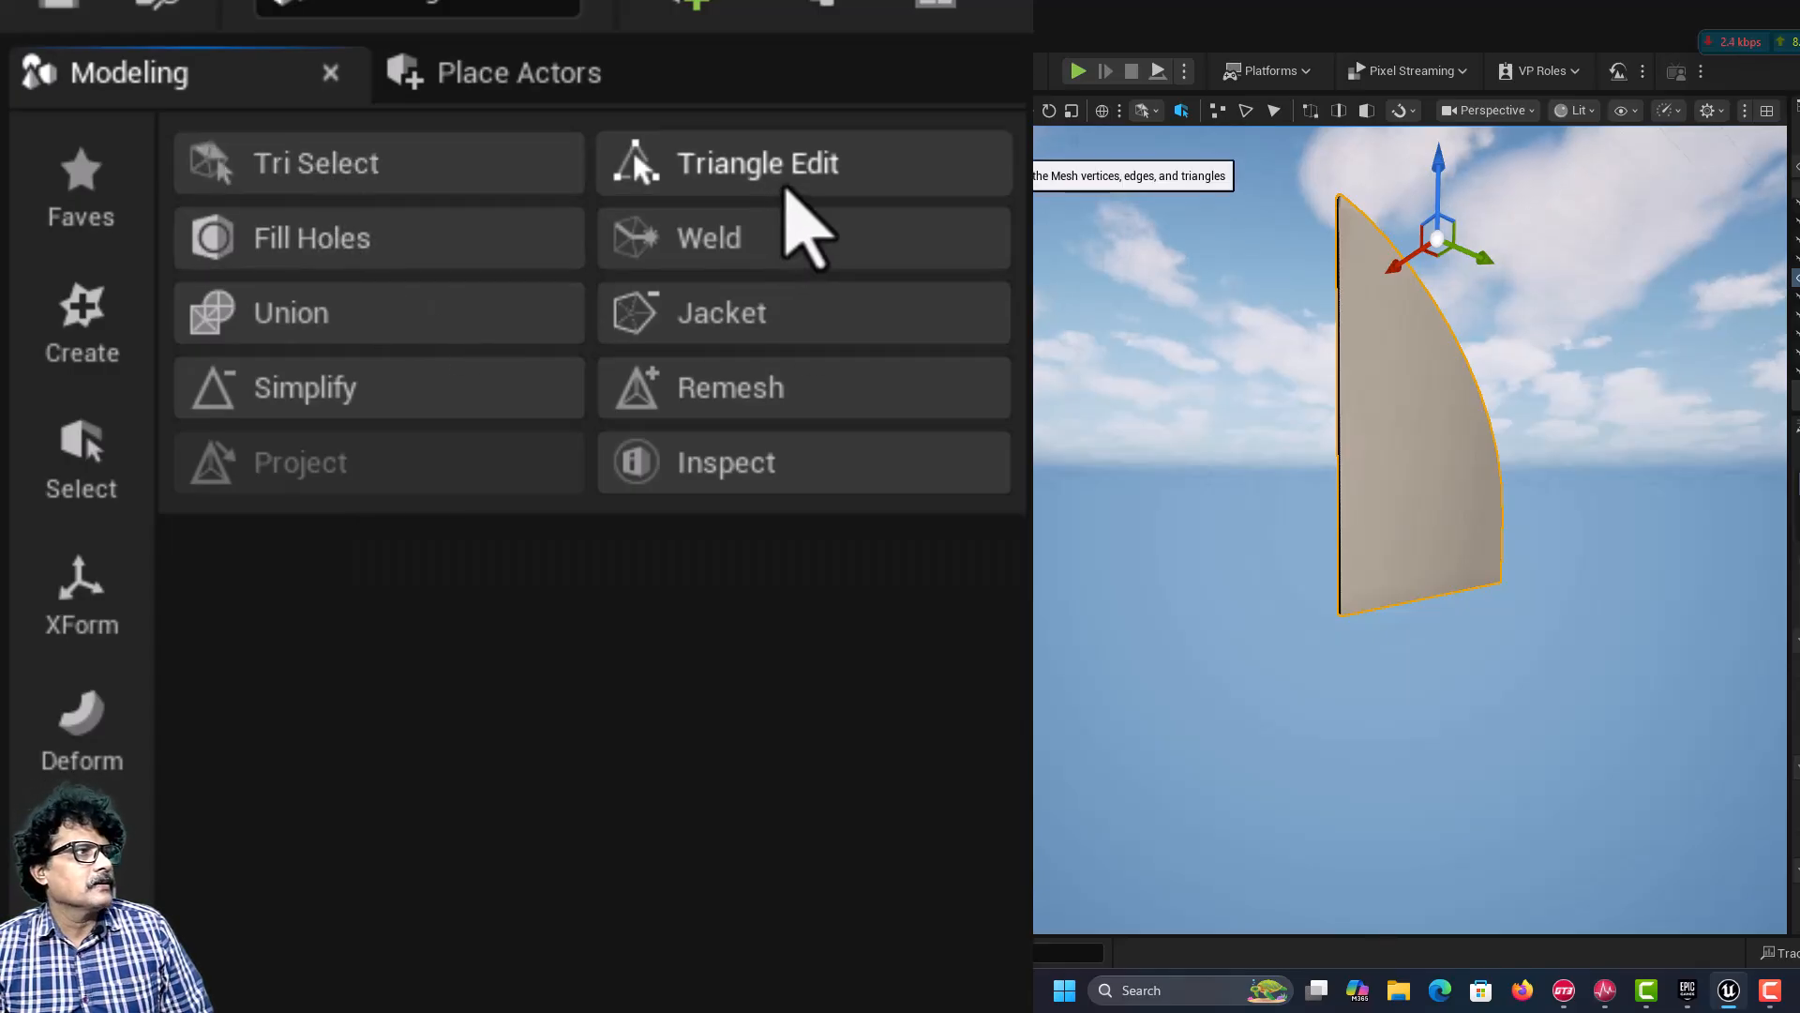
click(782, 188)
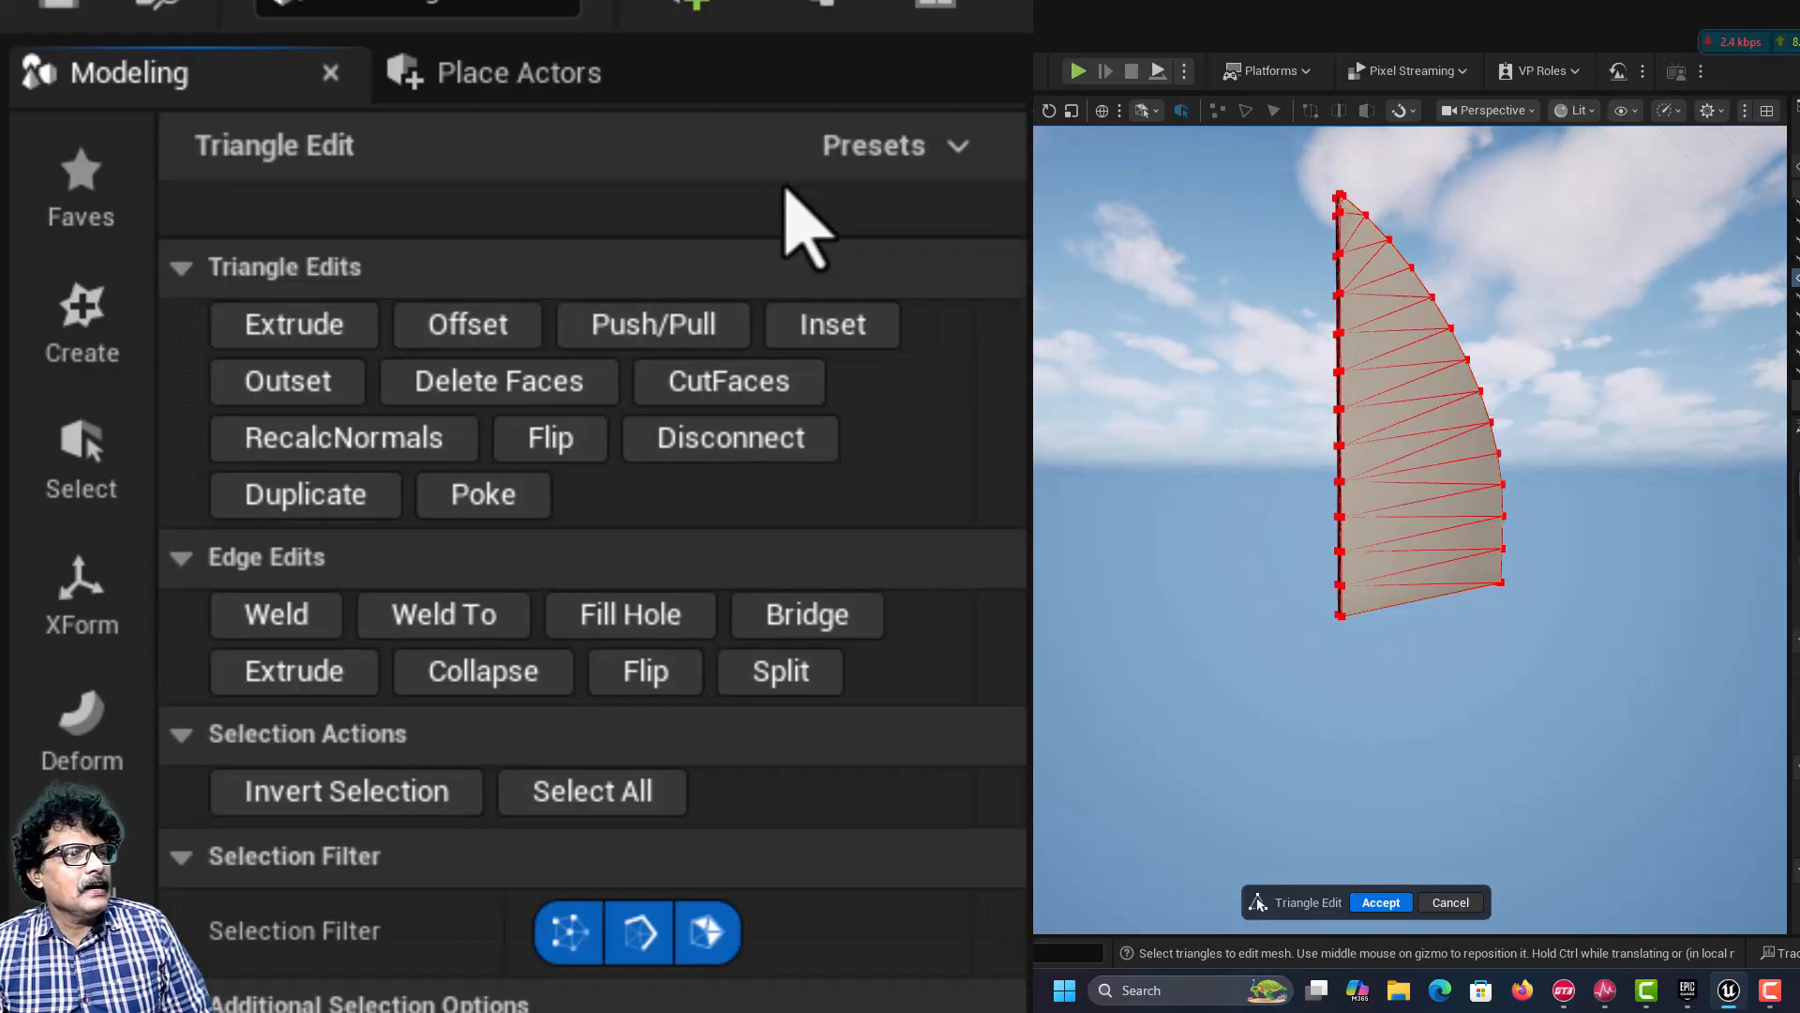
click(1421, 364)
click(1425, 355)
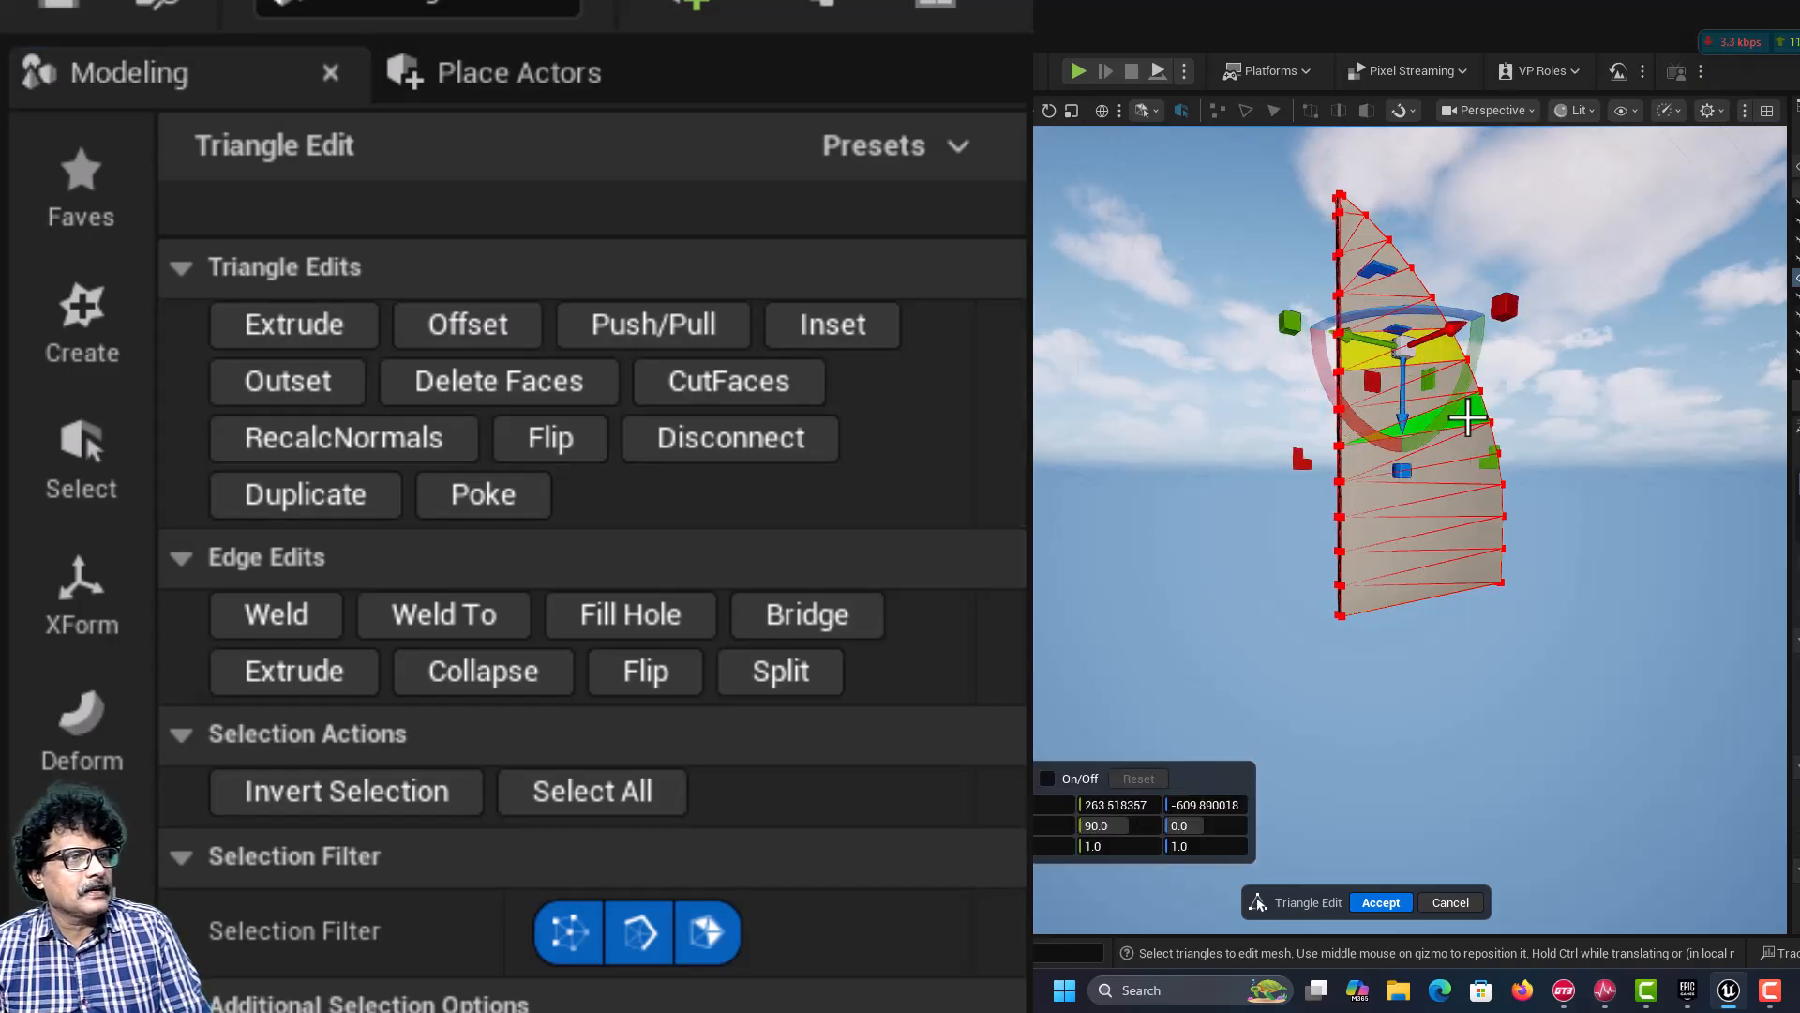
click(300, 325)
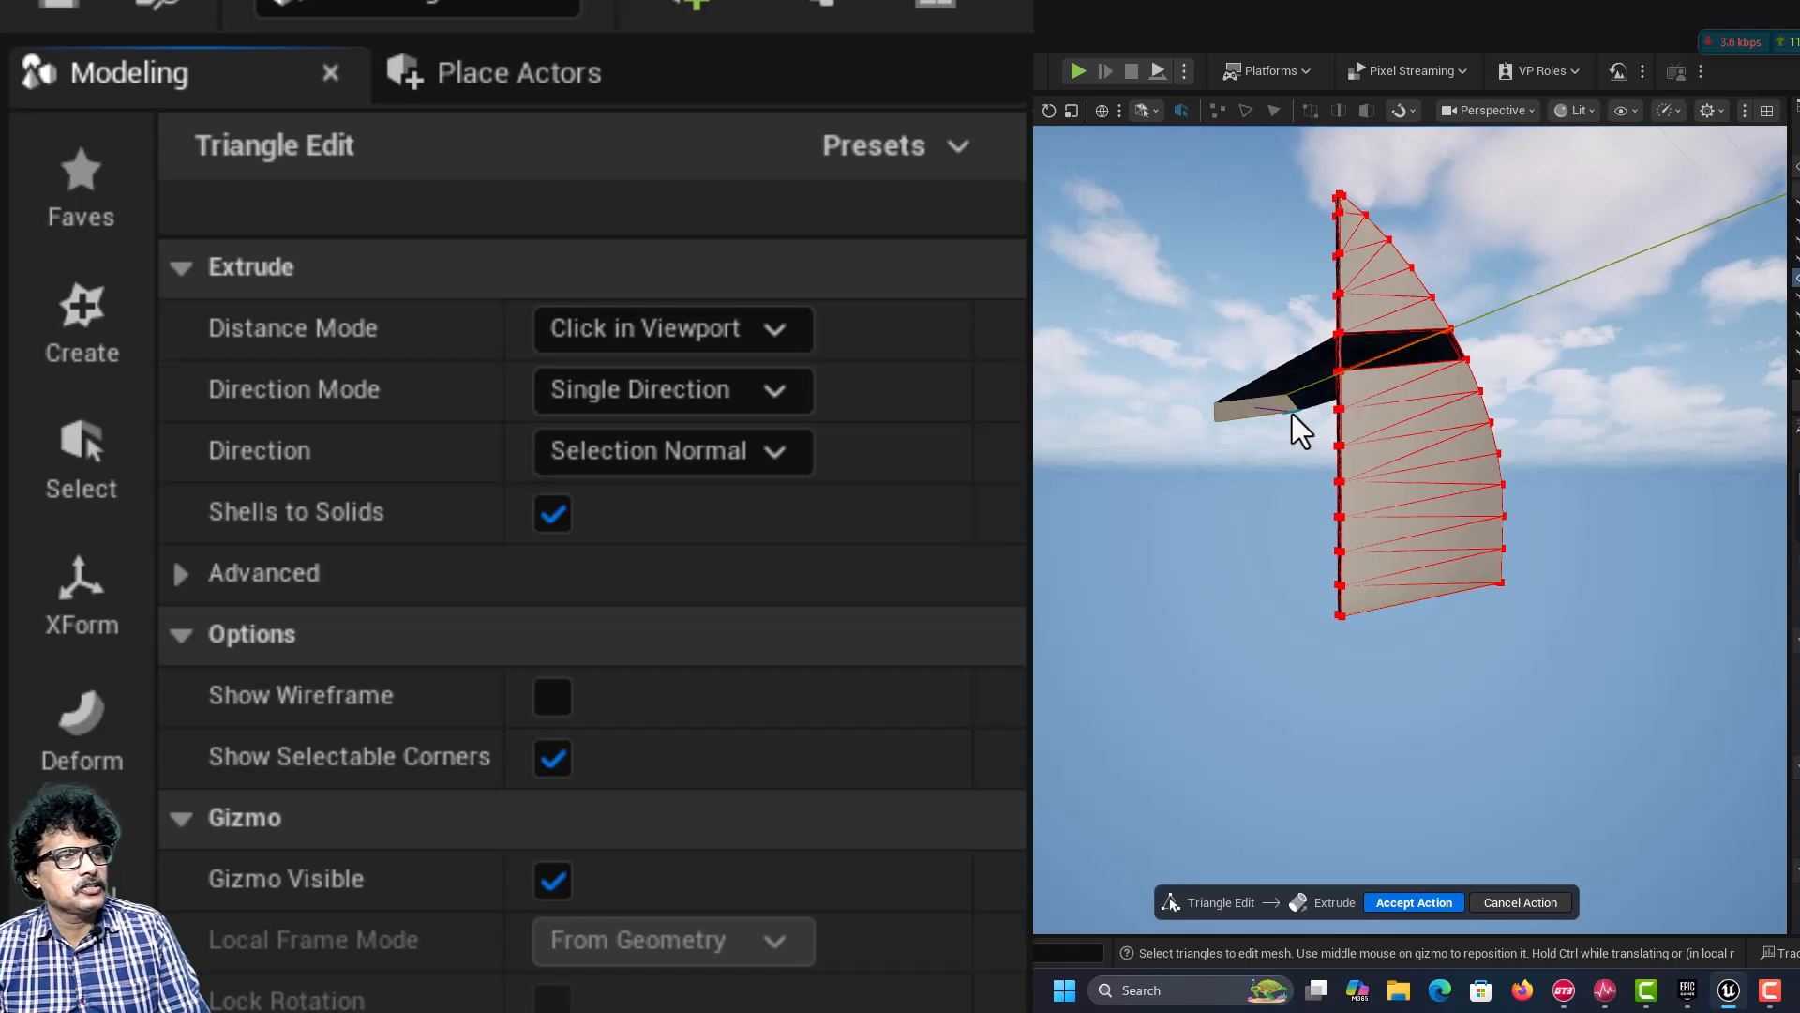
click(1539, 375)
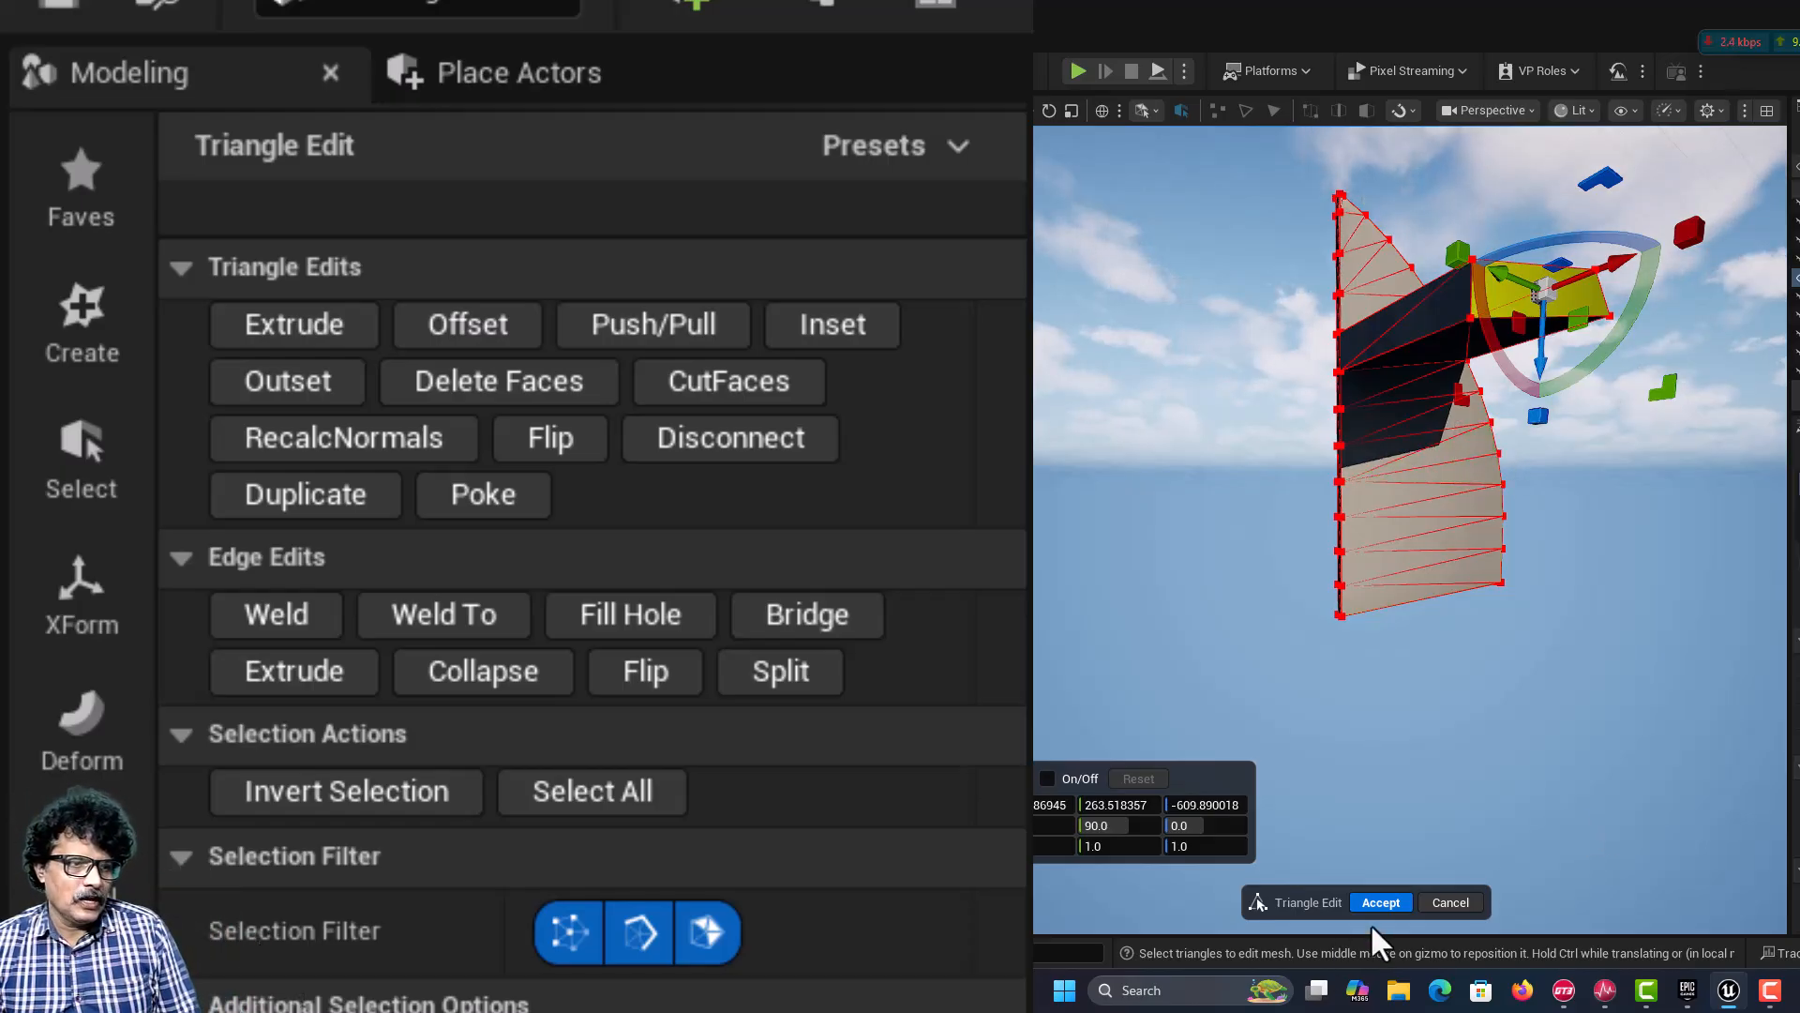
click(1450, 908)
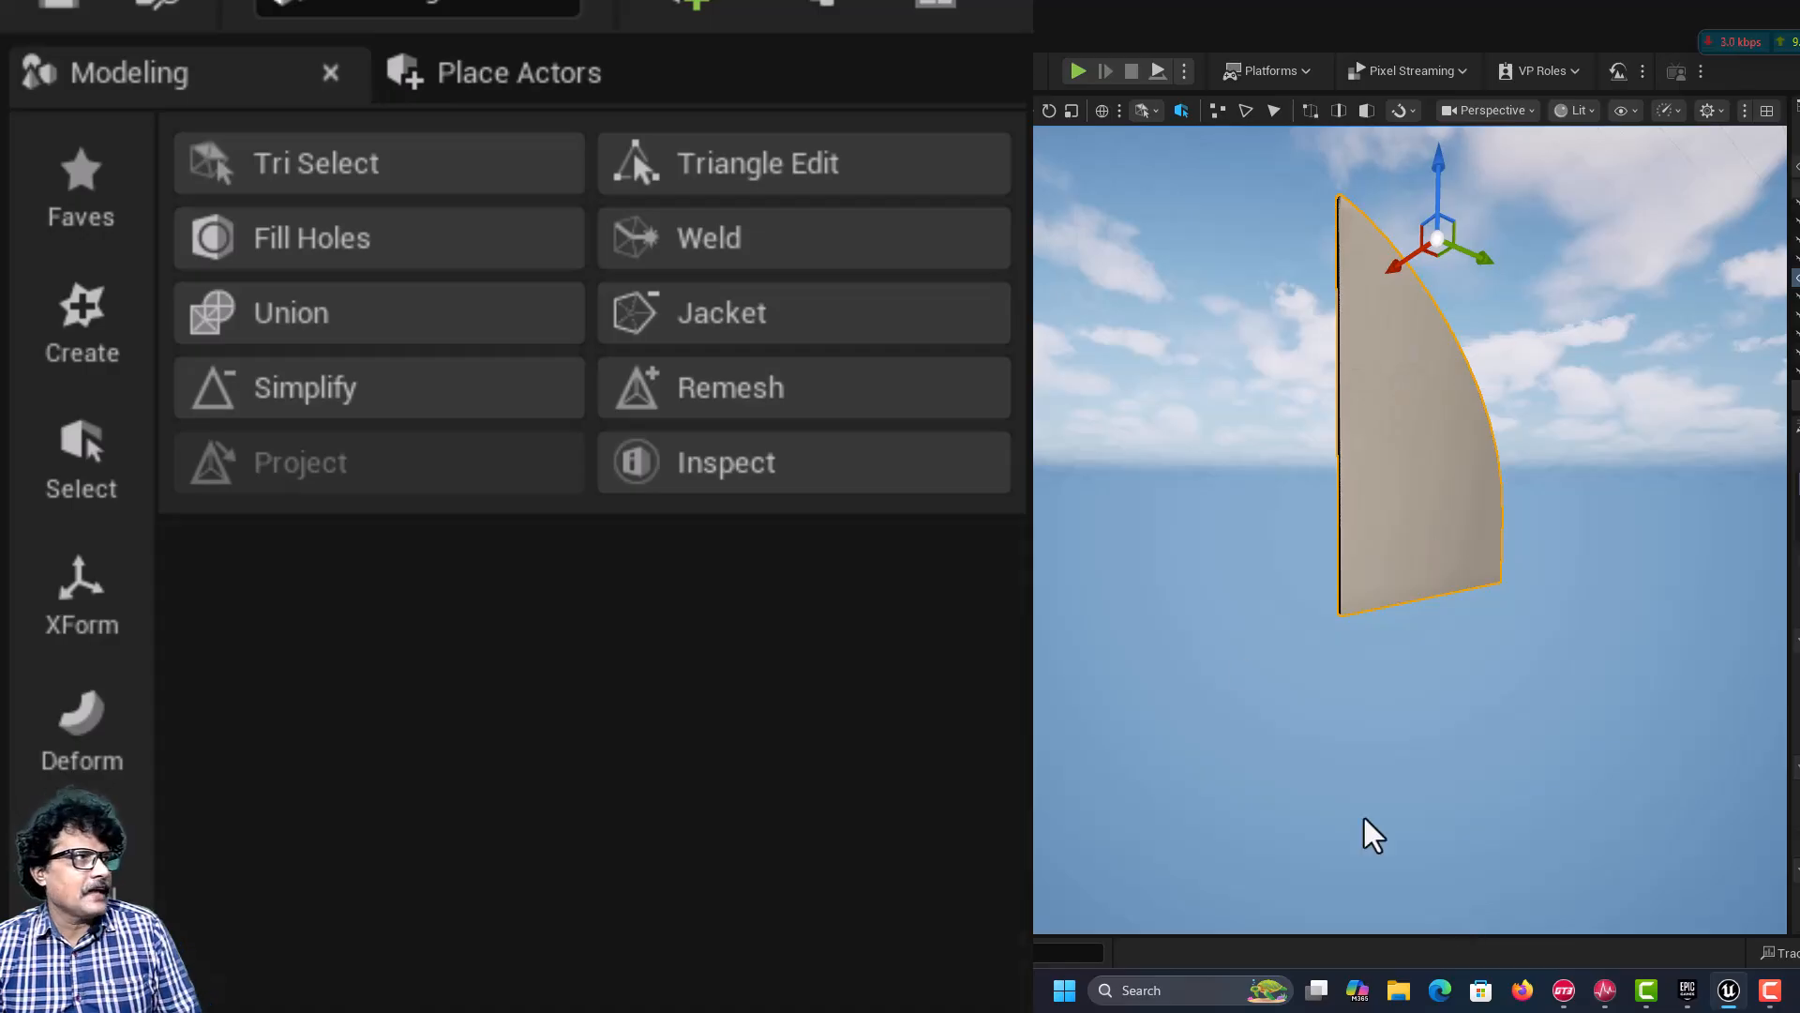
Step: Check Door_Top_Area for open holes with Fill Holes and accept the tool
scroll(1430, 344, up, 4)
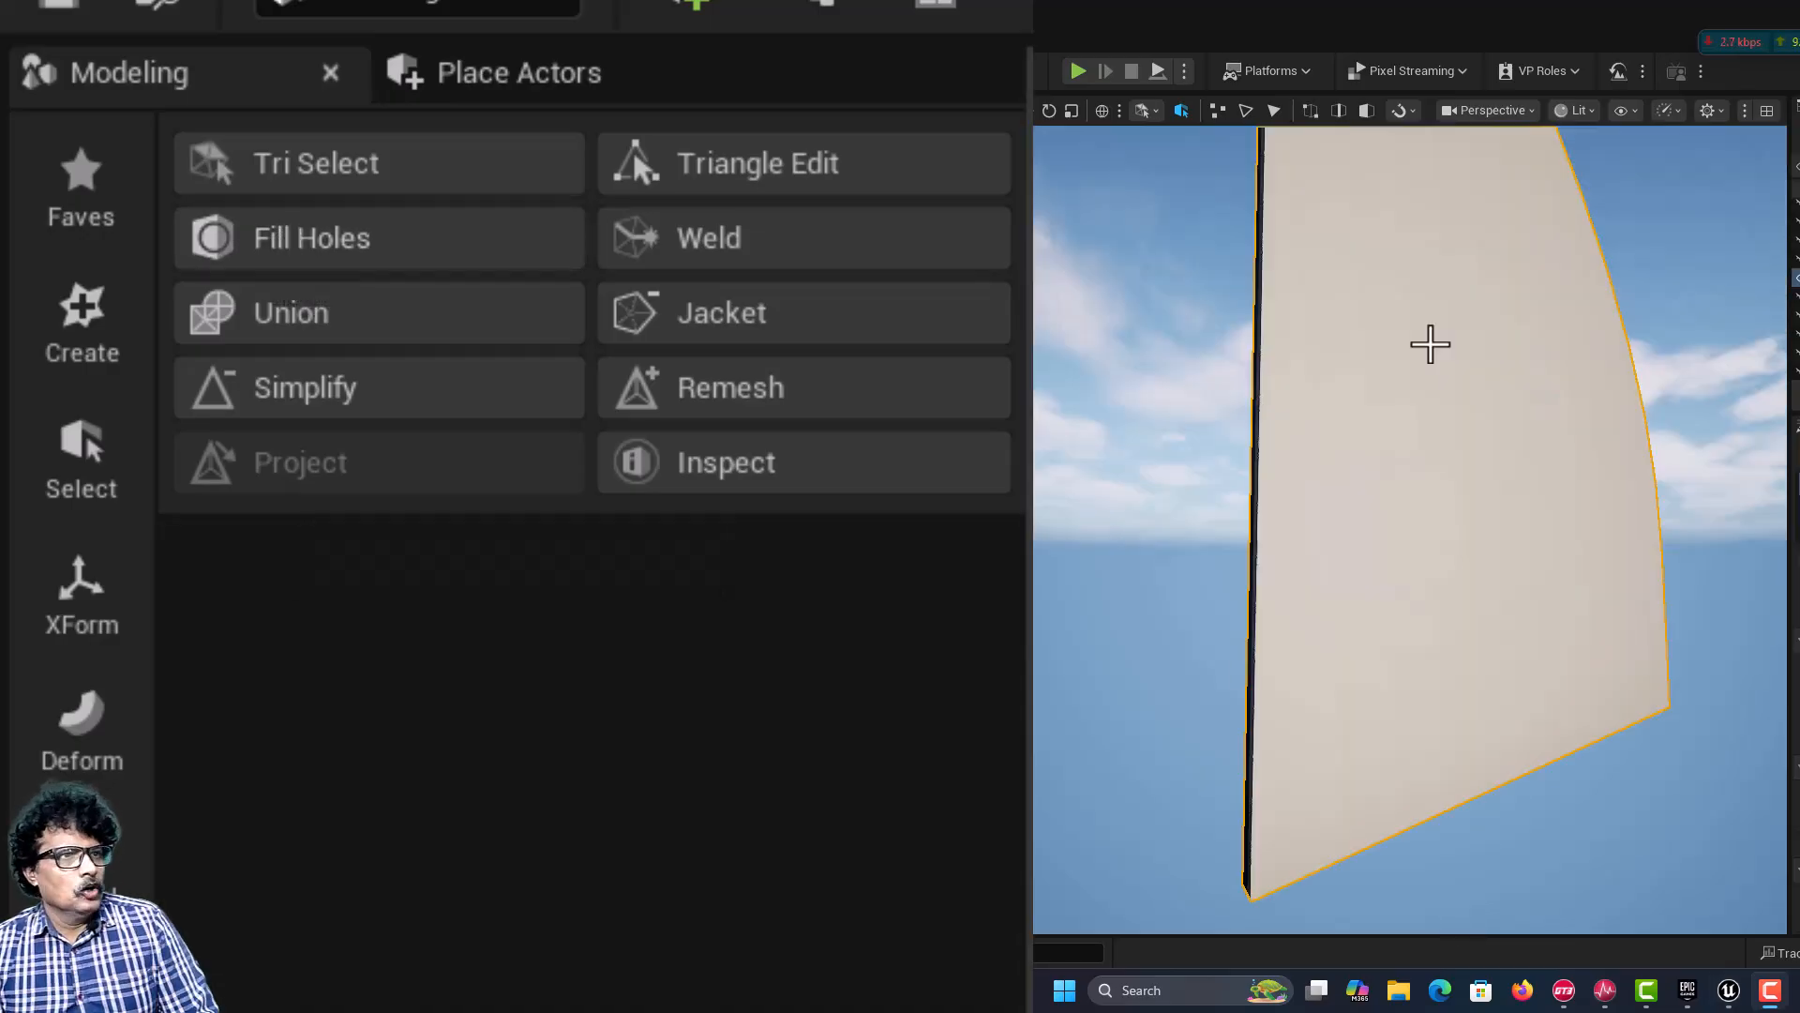
scroll(1338, 350, down, 4)
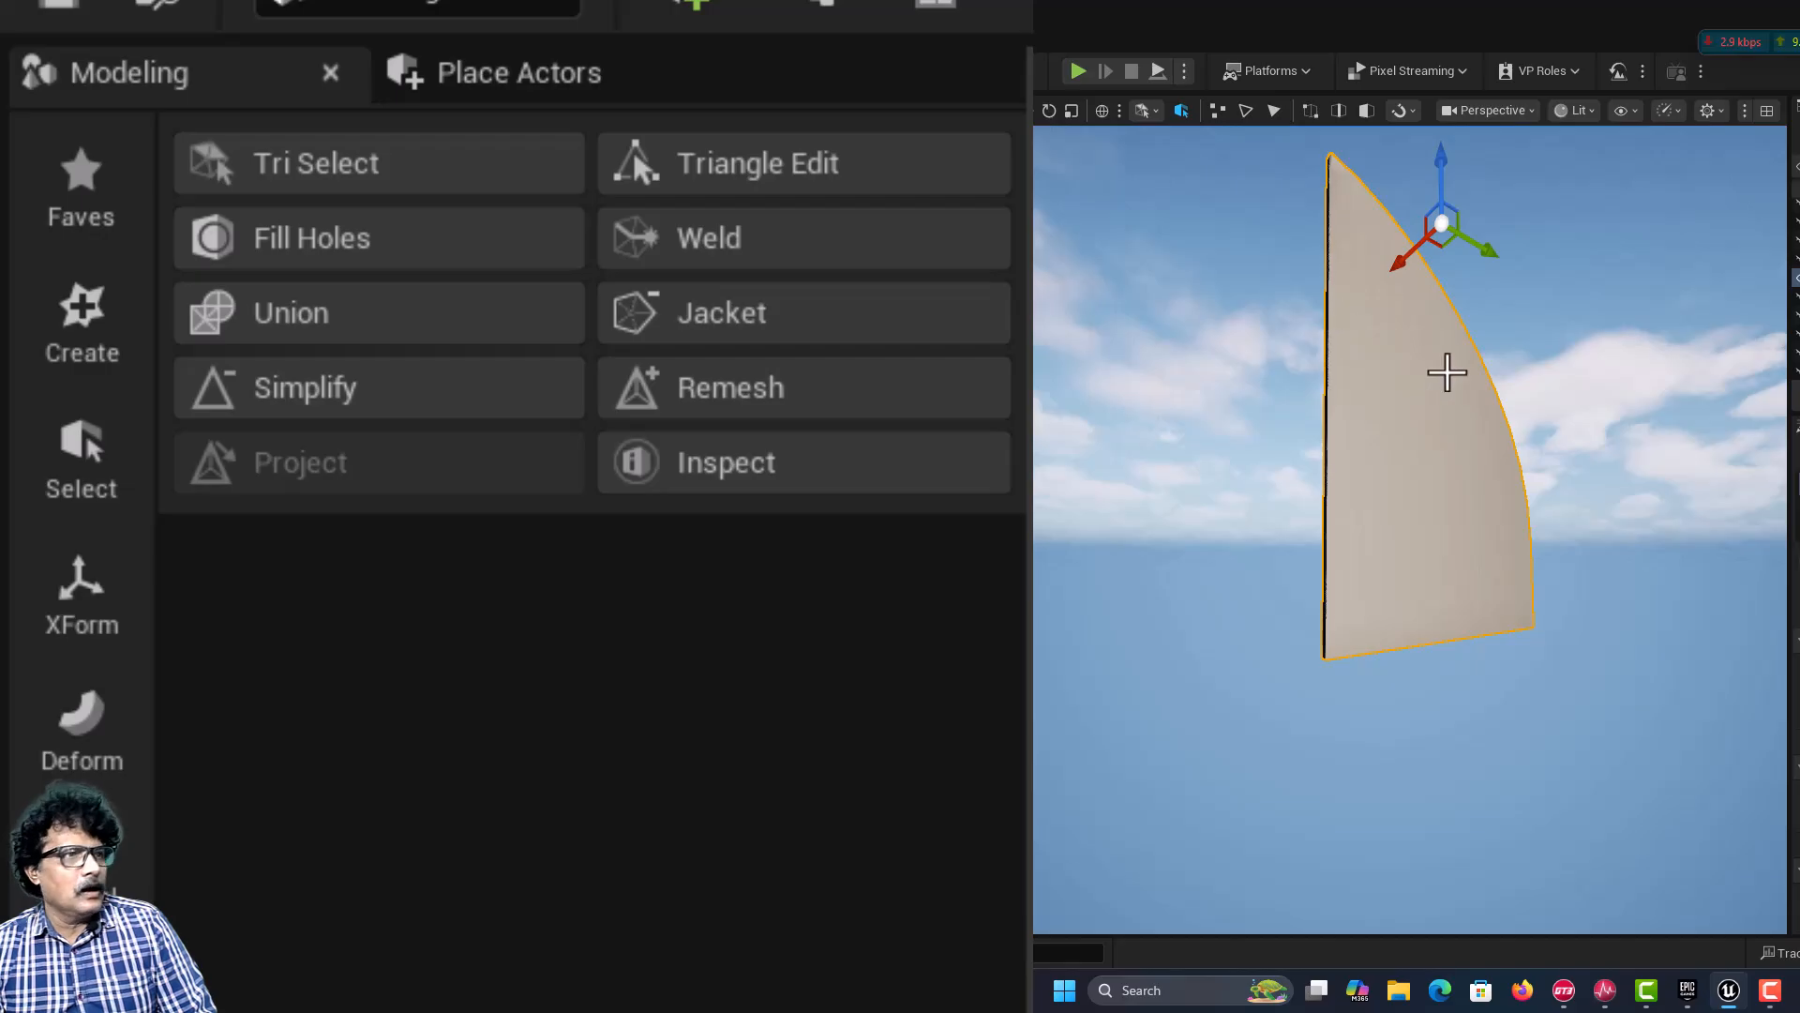
click(468, 240)
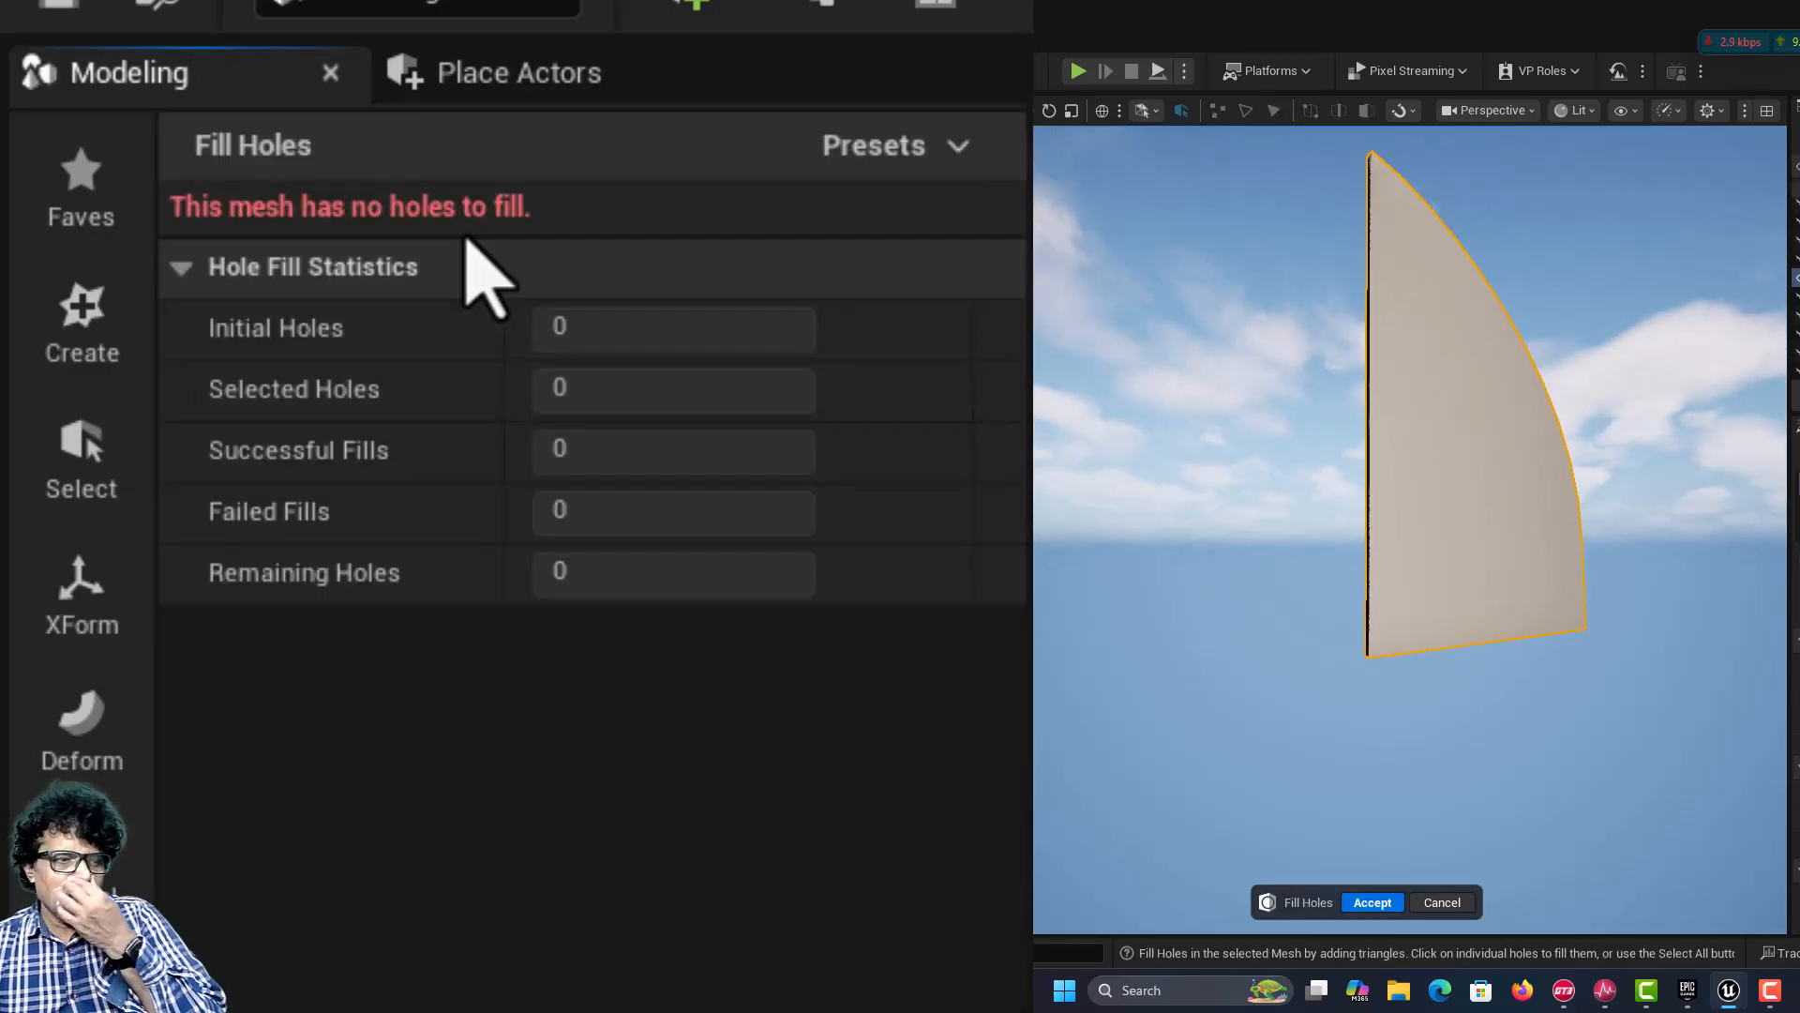
click(1371, 902)
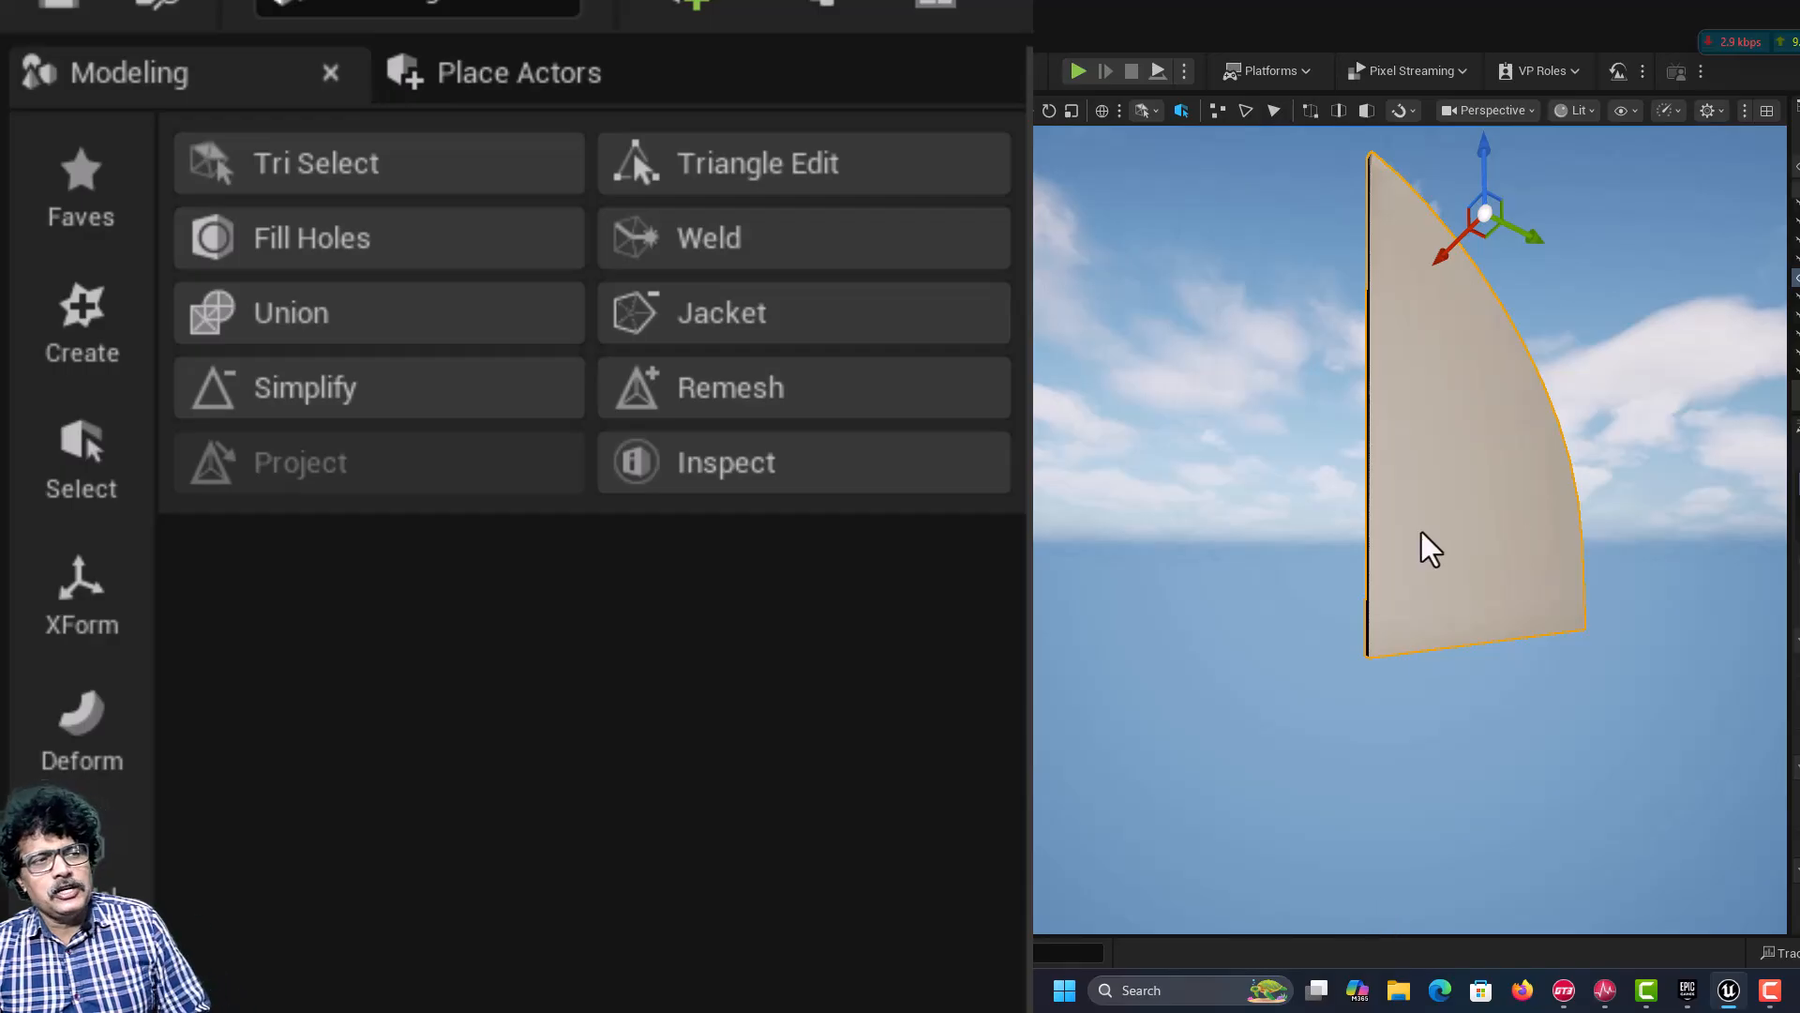
scroll(1422, 532, up, 1)
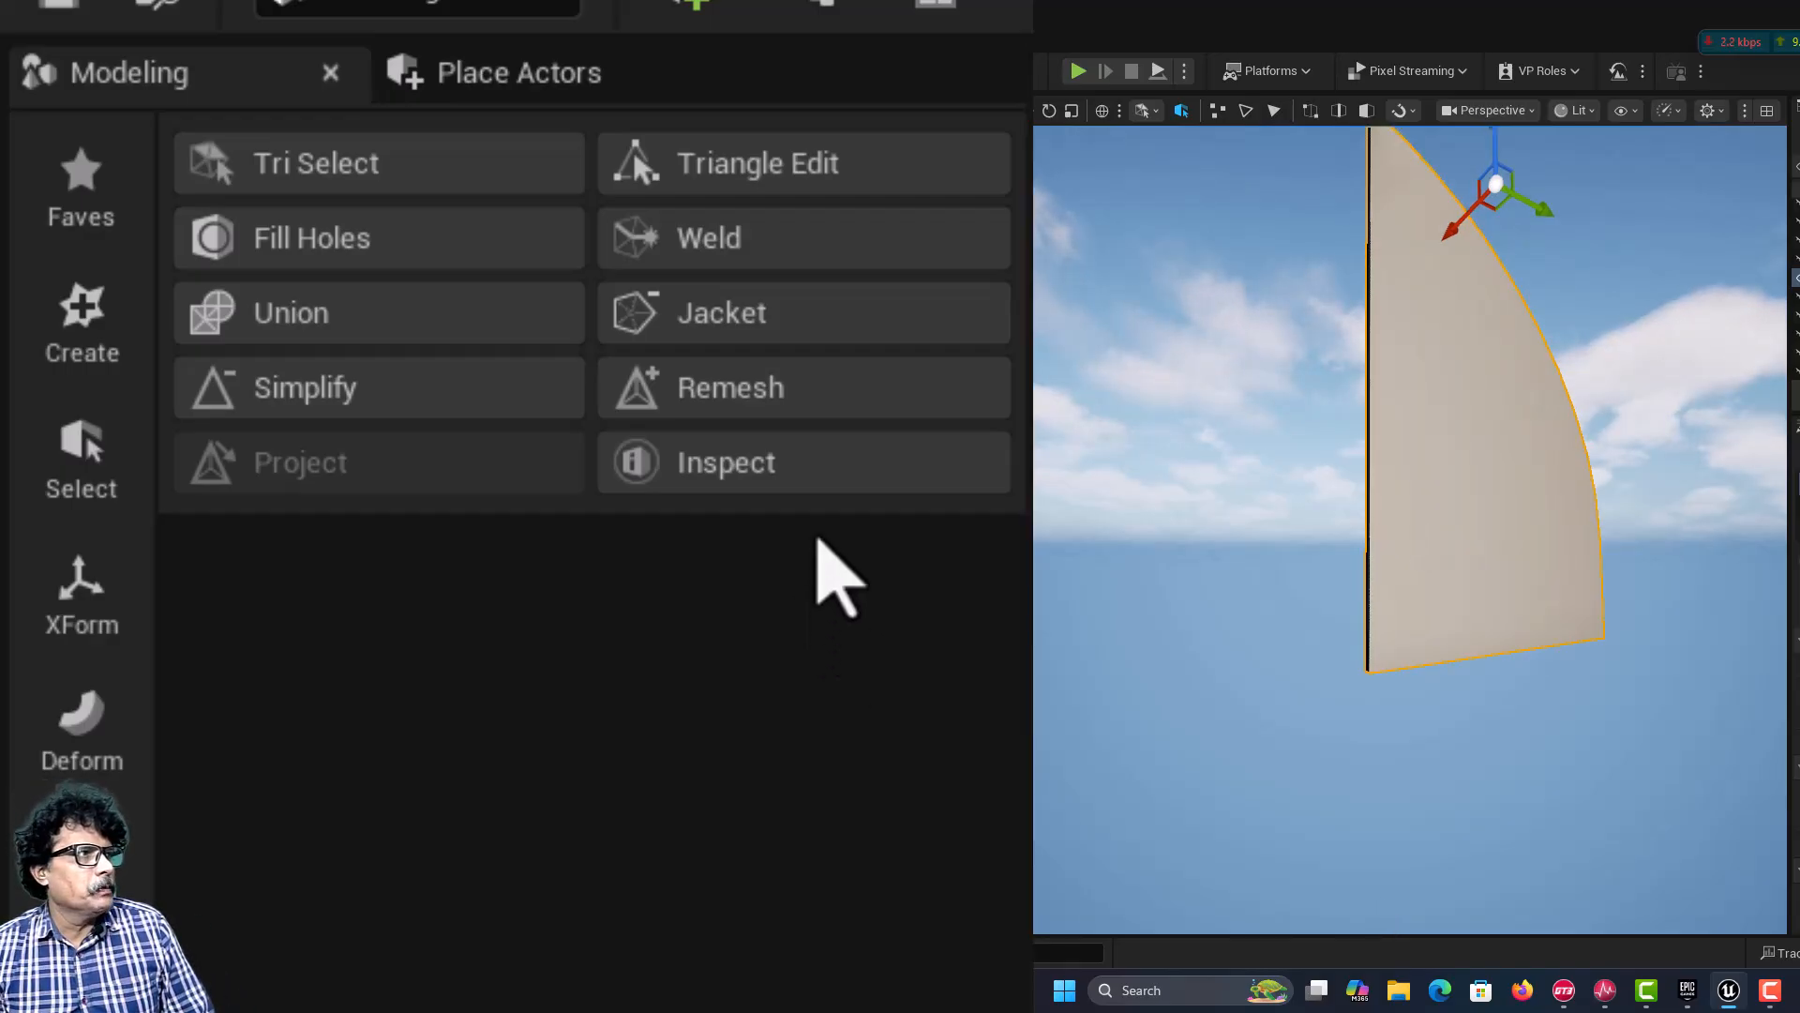
Step: Weld the open edges of Door_Top_Area with the tolerance at 0.000001
click(824, 239)
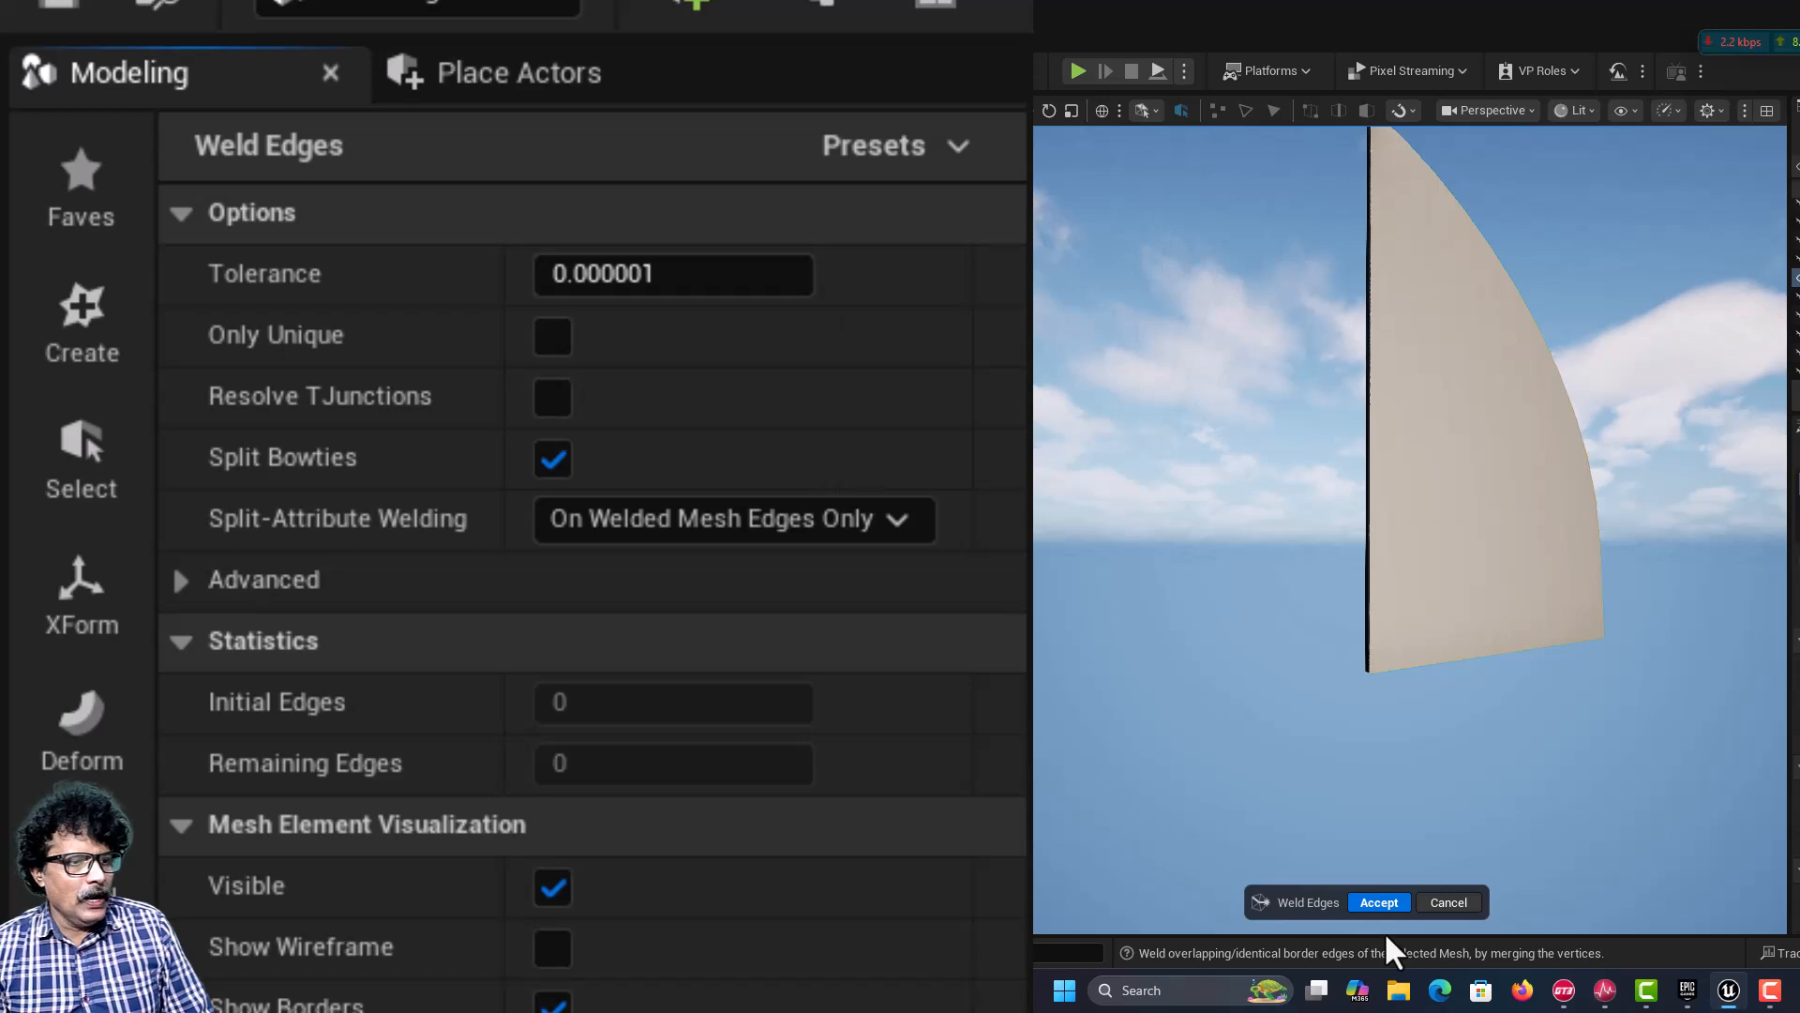
click(1378, 902)
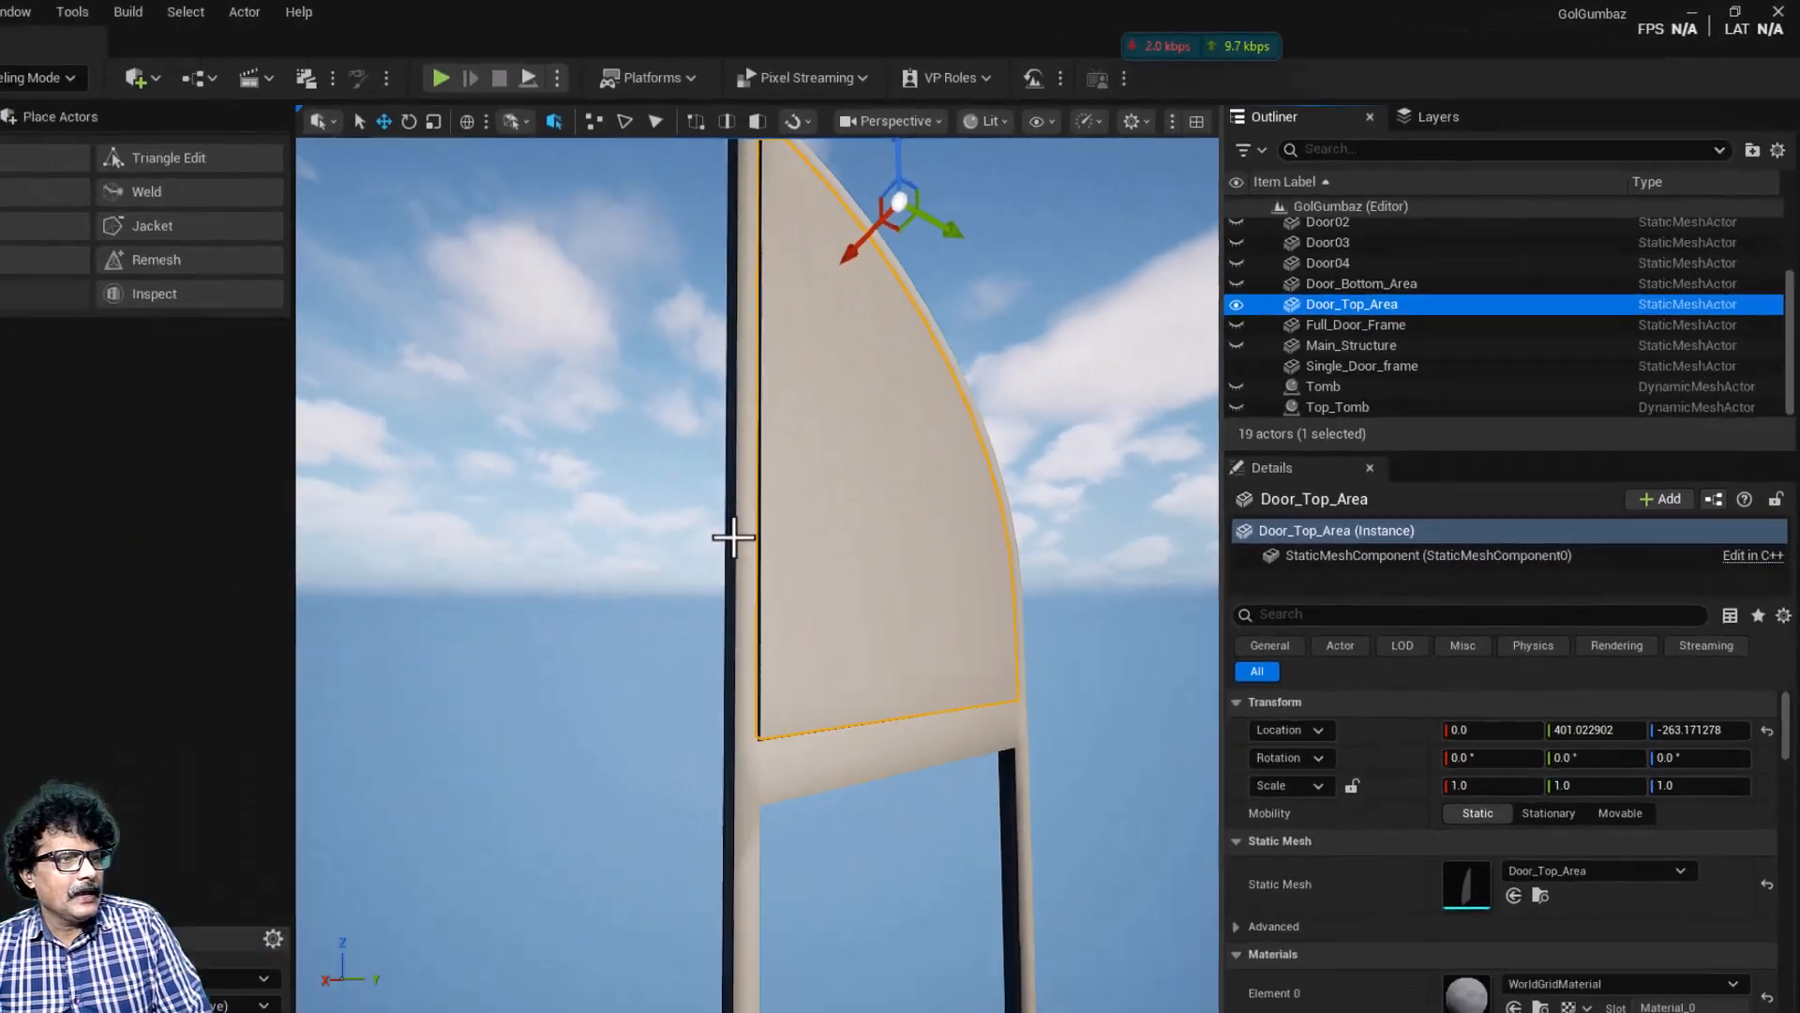
Step: Try merging Door_Top_Area and Single_Door_frame into a new object with Union, and undo the merge
ctrl+click(736, 537)
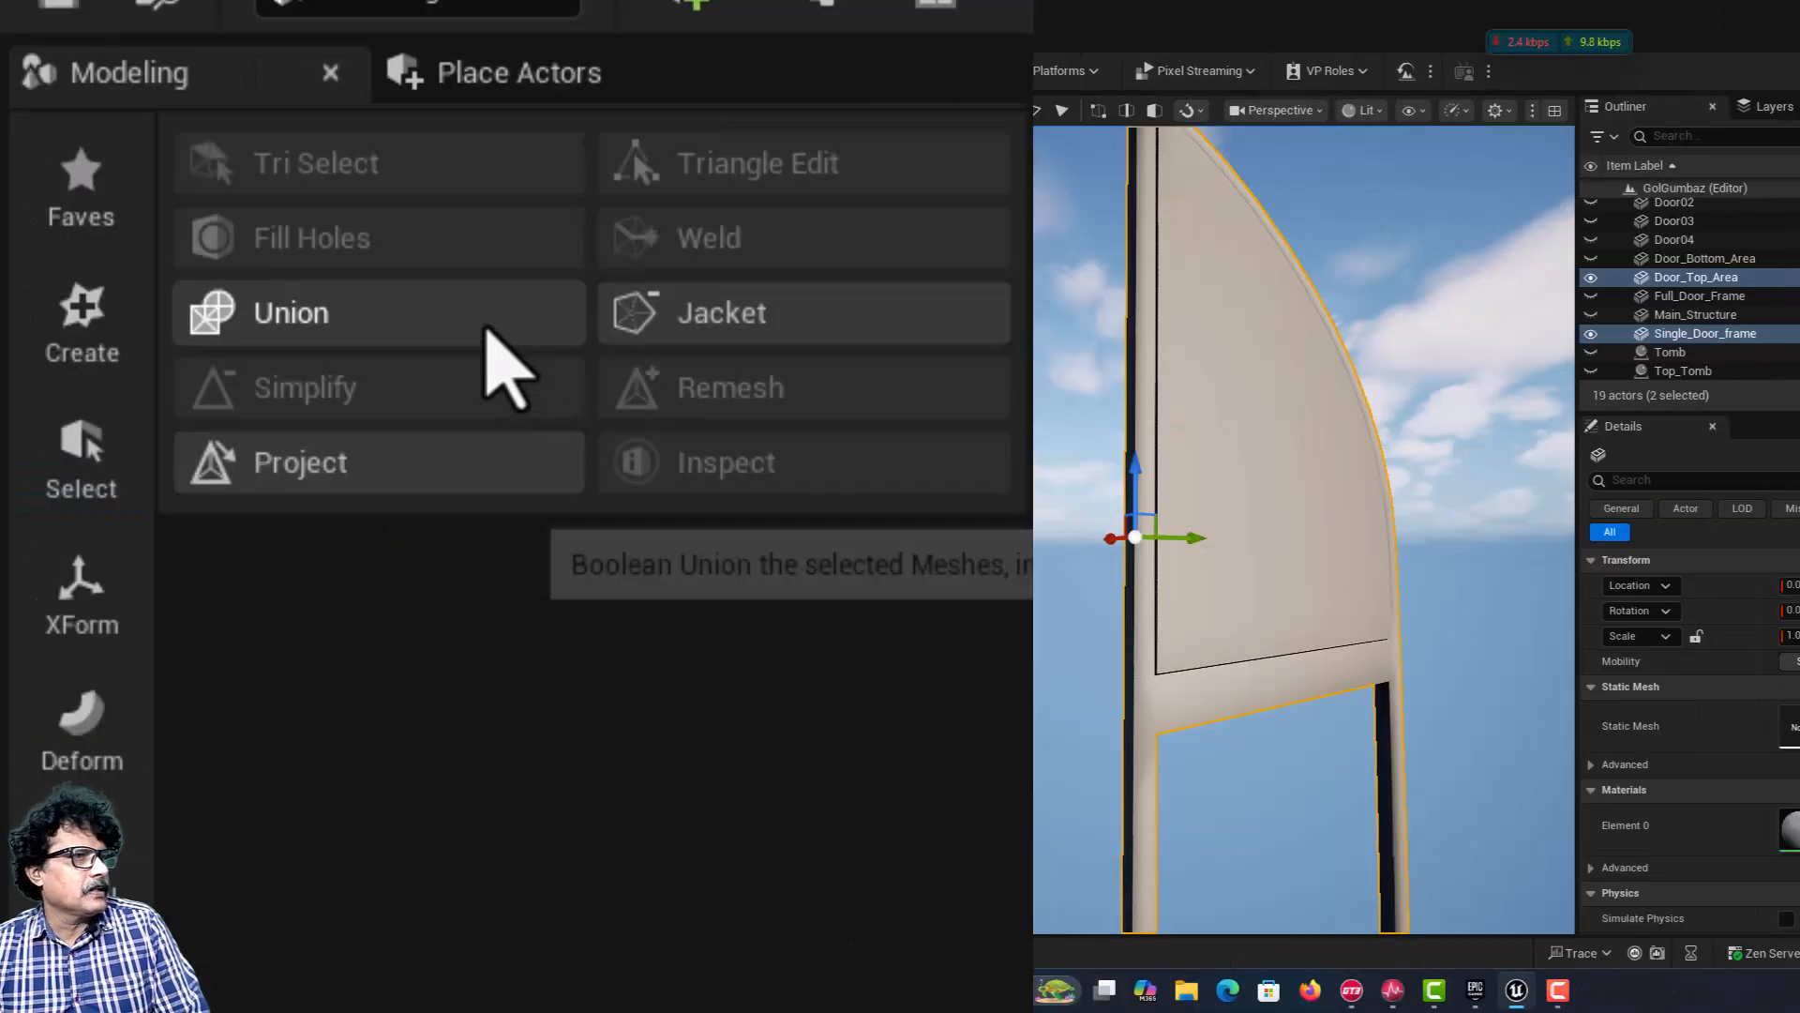
click(201, 210)
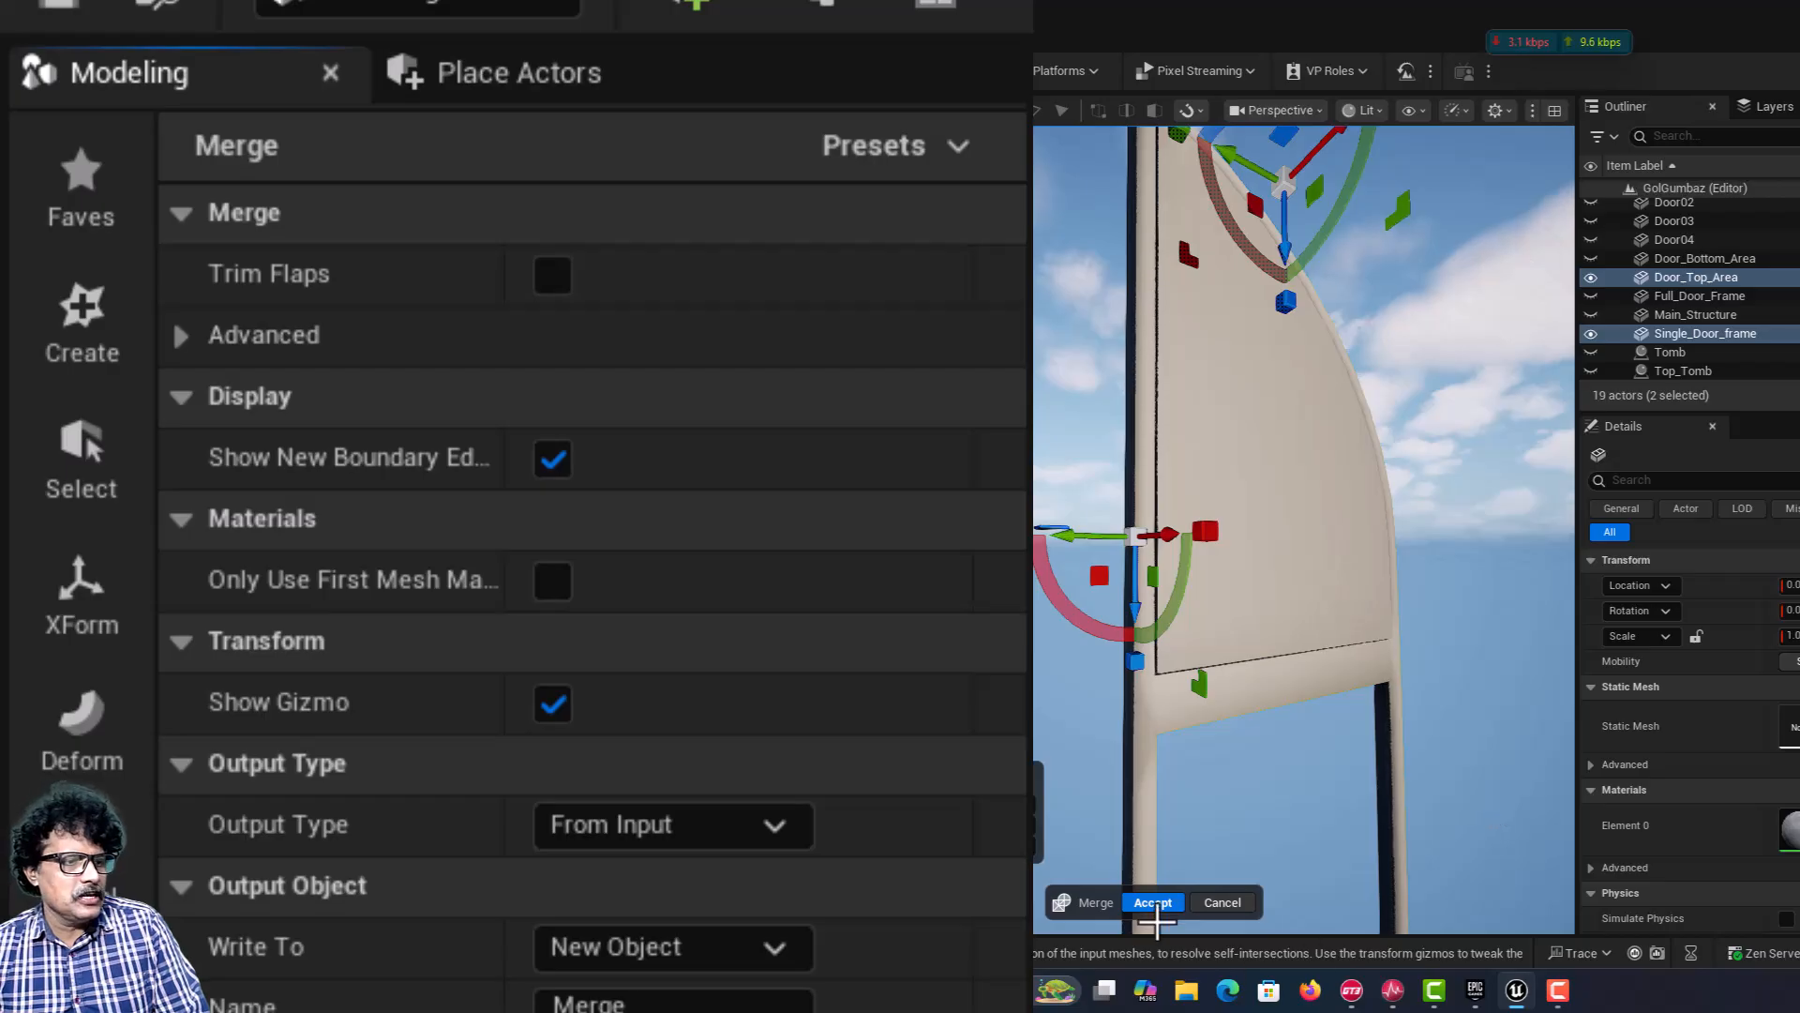
click(1153, 902)
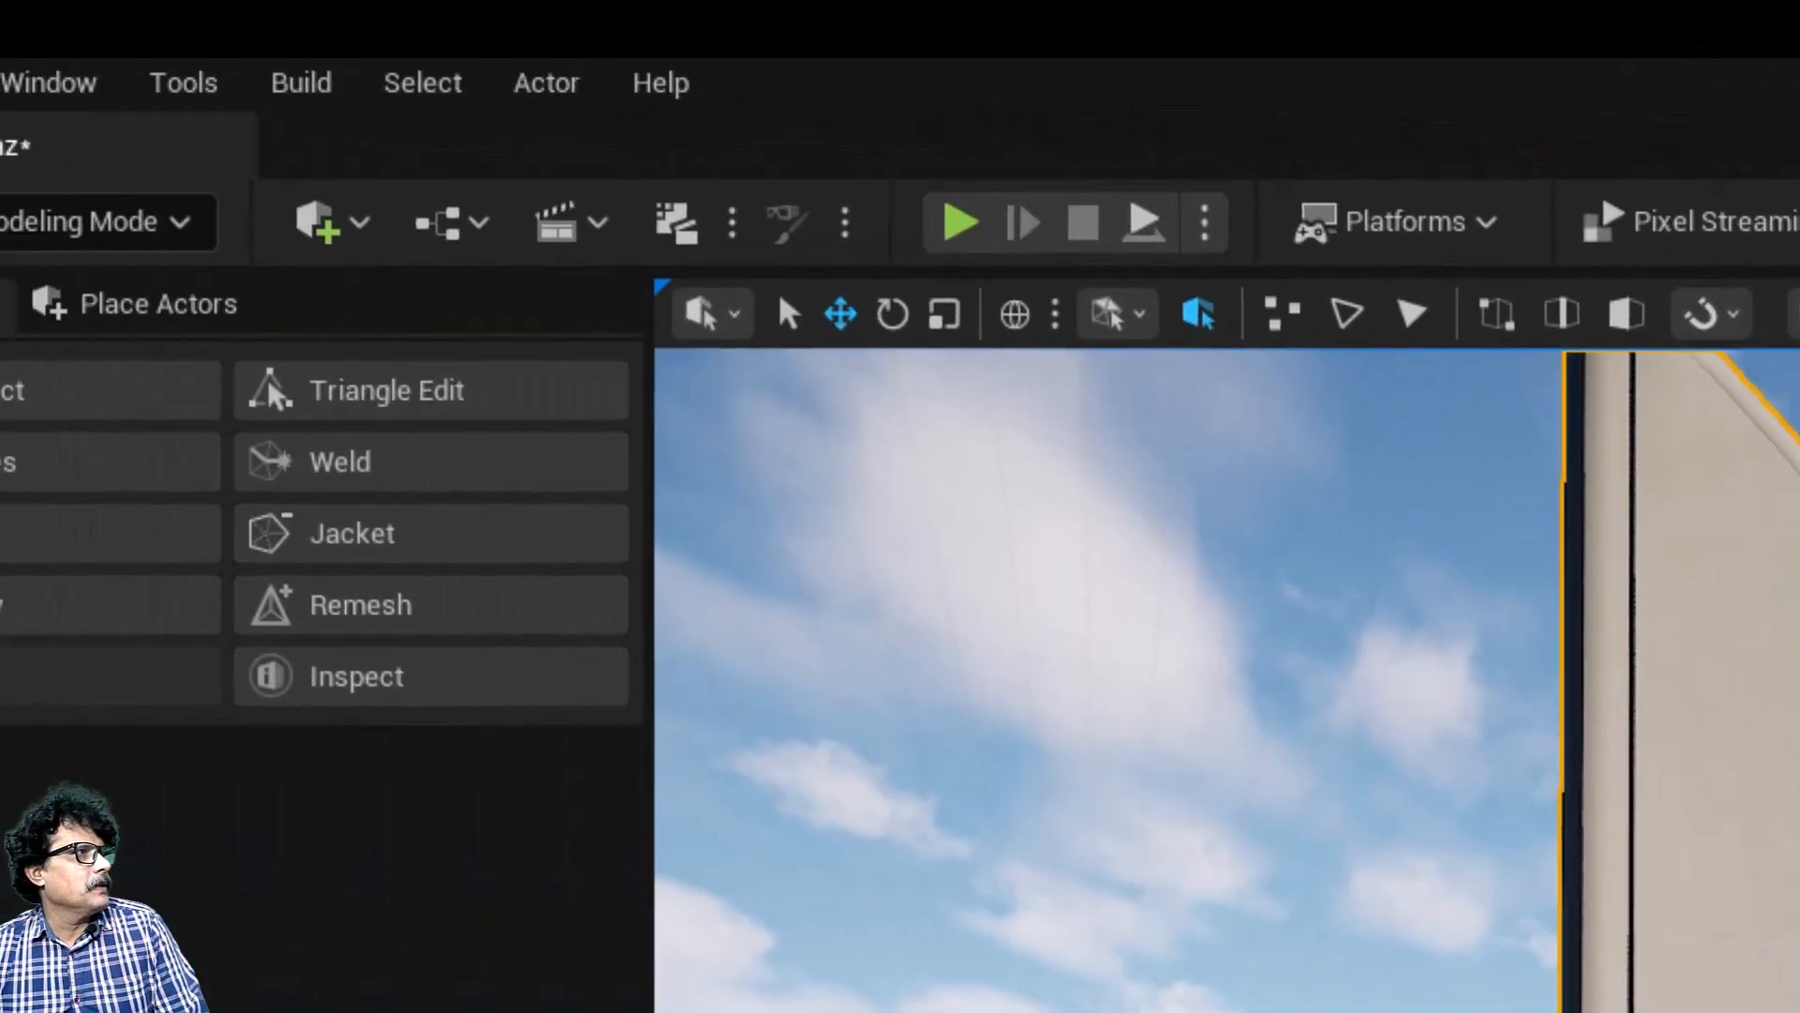
click(171, 89)
click(225, 263)
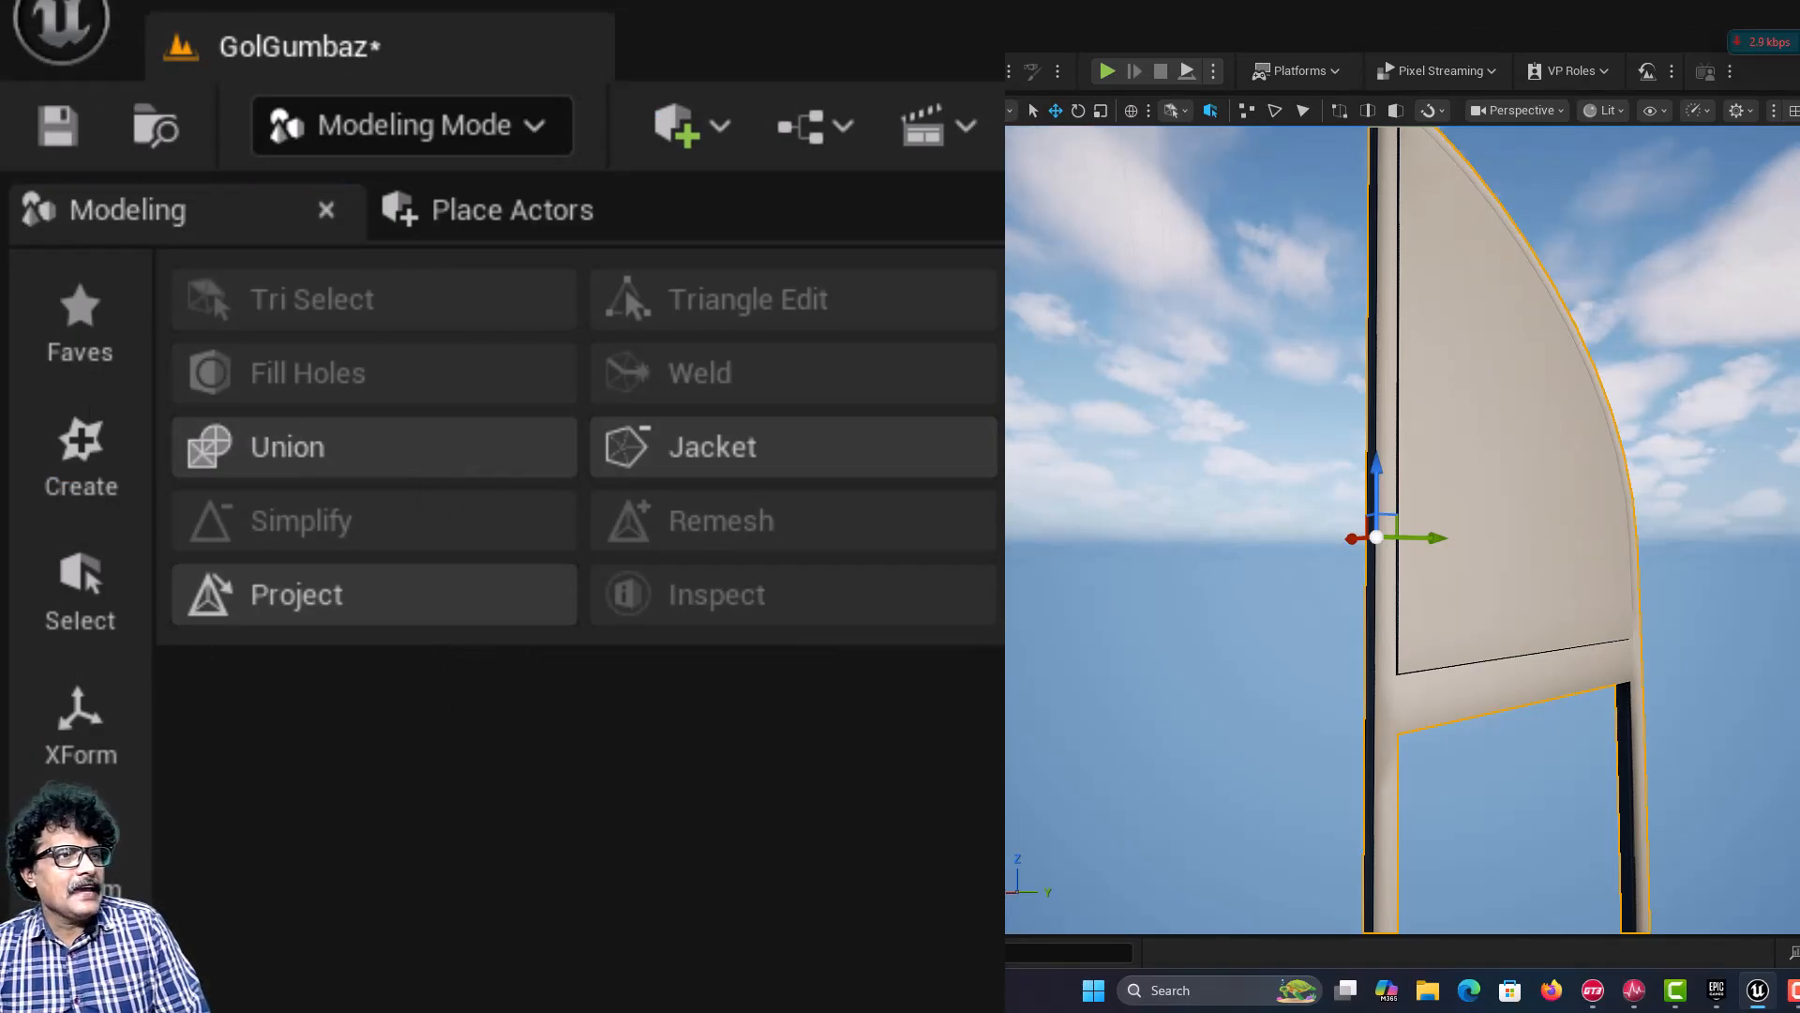
Step: Remove hidden inner triangles from Door_Top_Area with Jacket, using Generalized Winding Number as the occlusion test
click(1592, 456)
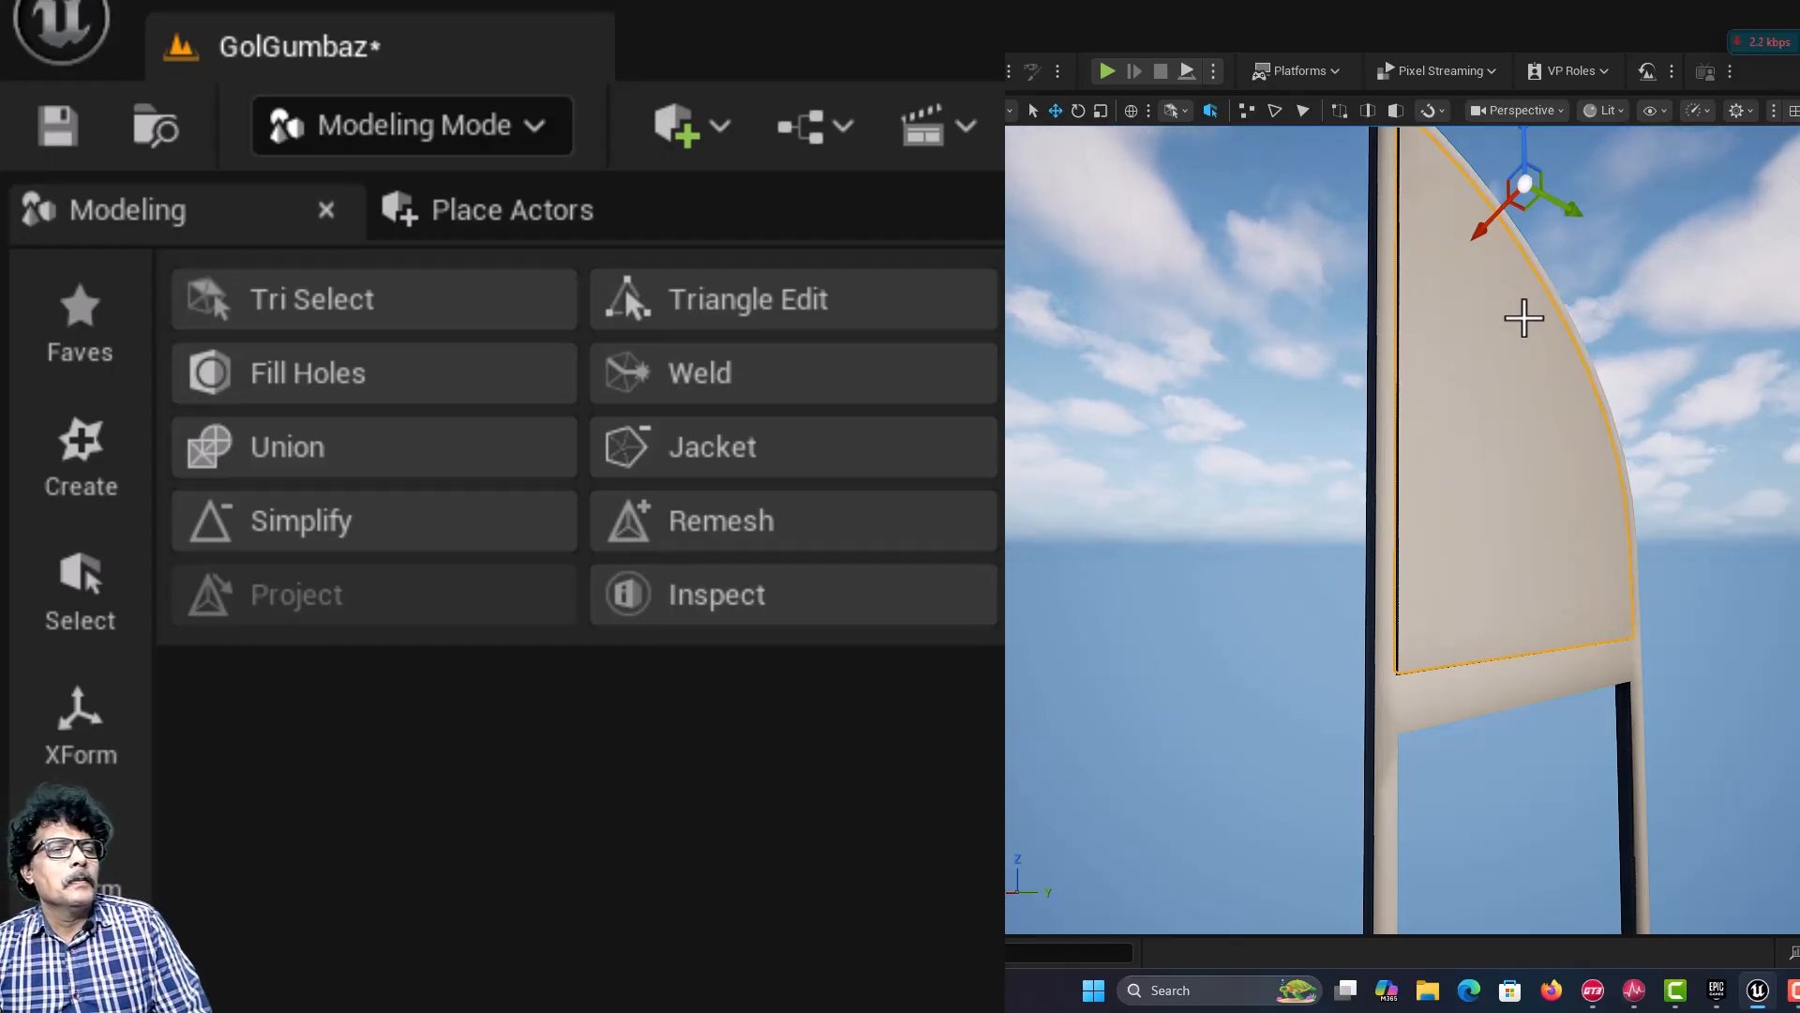
click(814, 455)
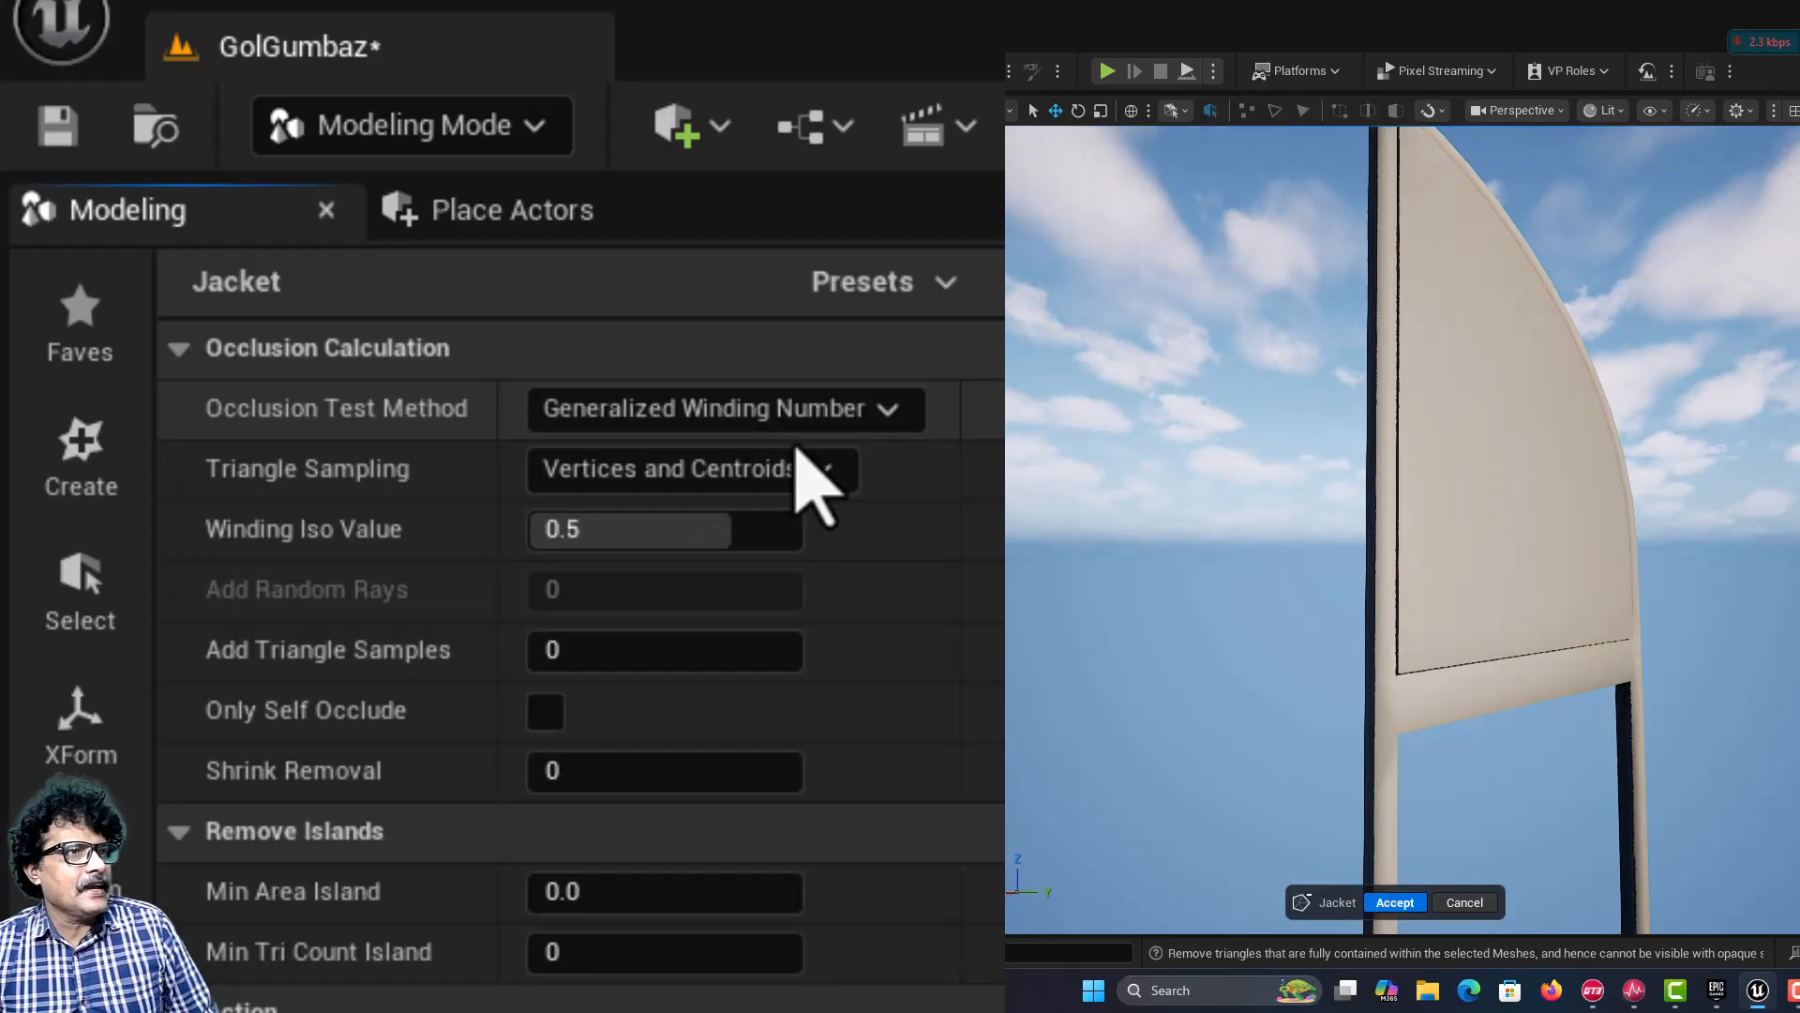
click(1403, 904)
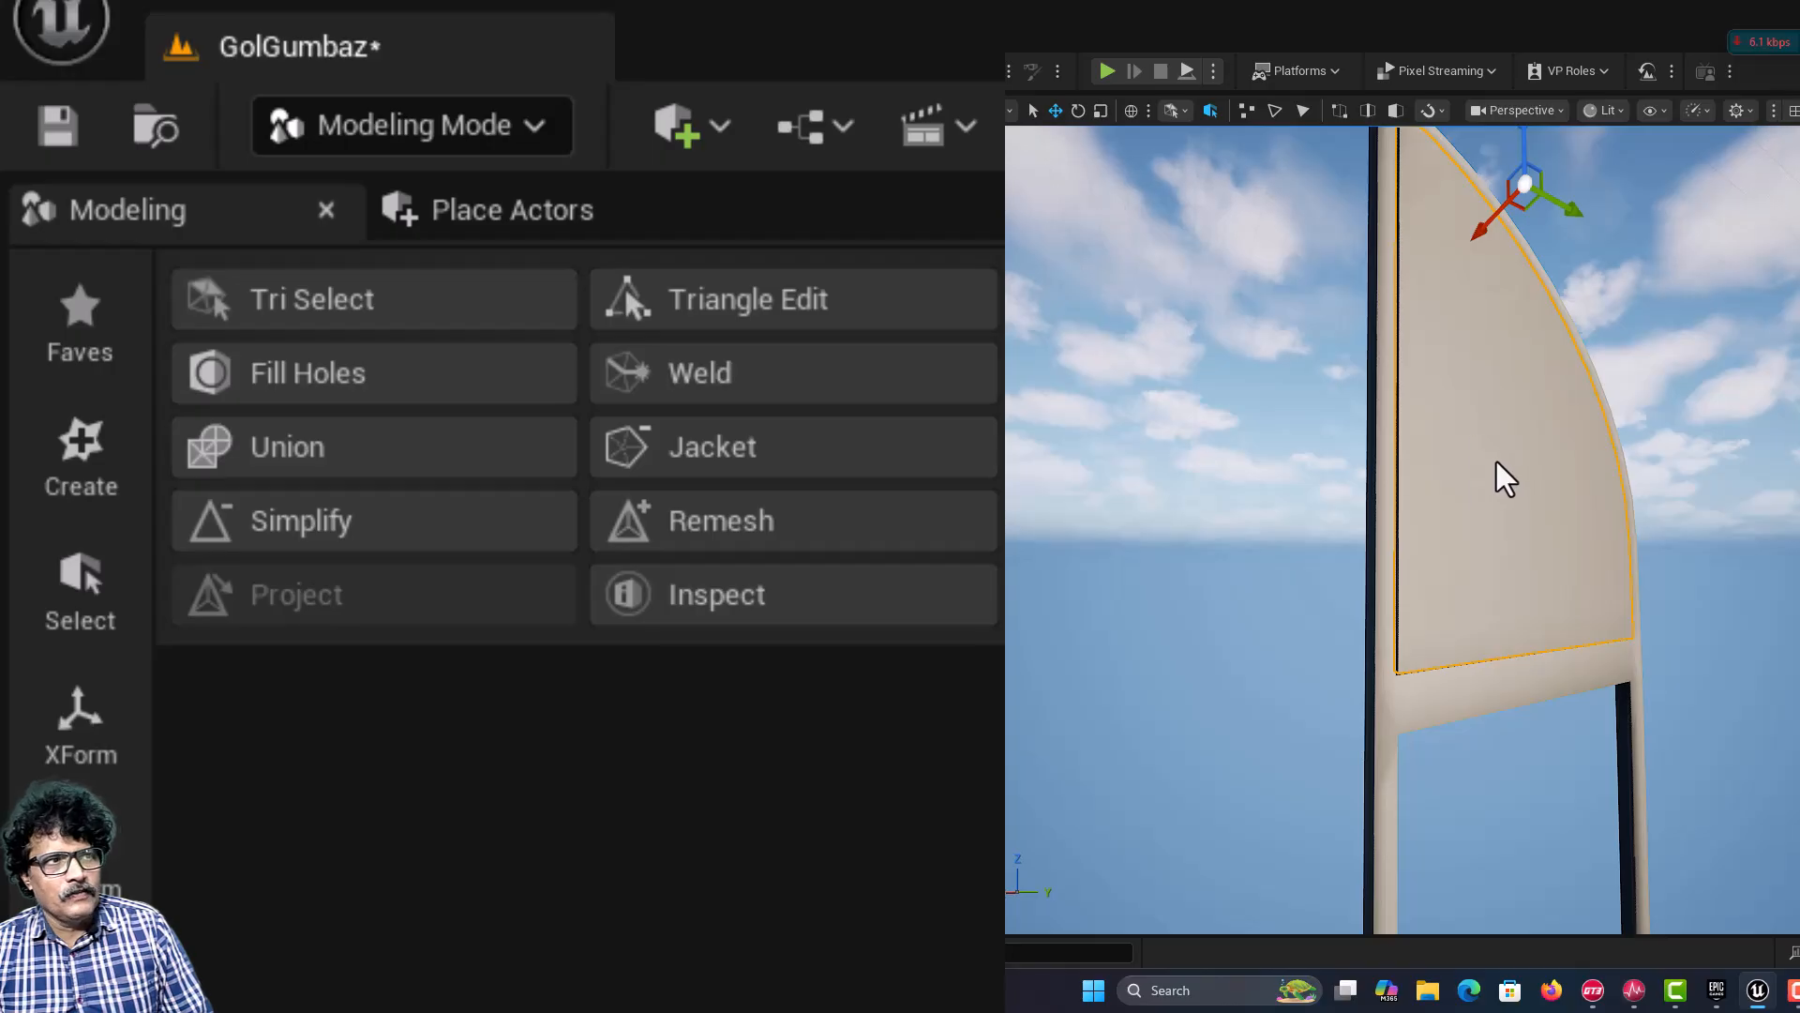
Step: Inspect the mesh of Door_Top_Area with Mesh Inspector and show the viewport in Lit Wireframe
scroll(80, 731, down, 8)
click(80, 679)
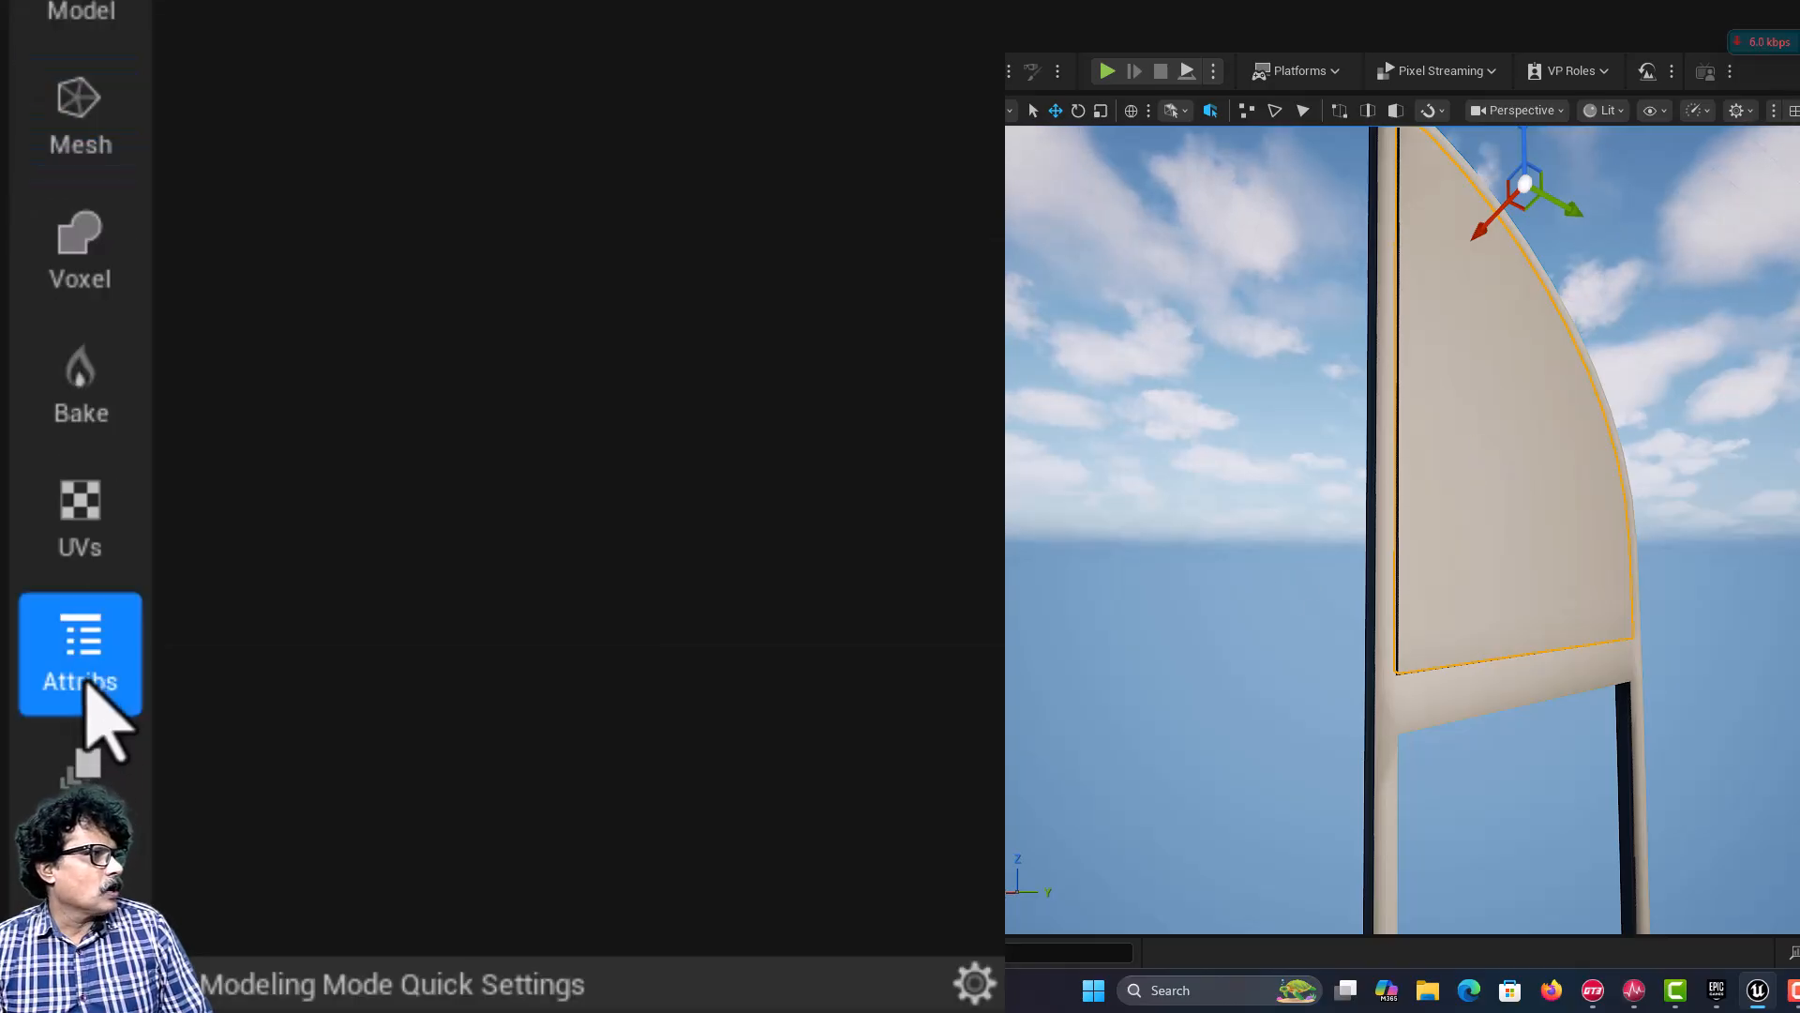
click(422, 301)
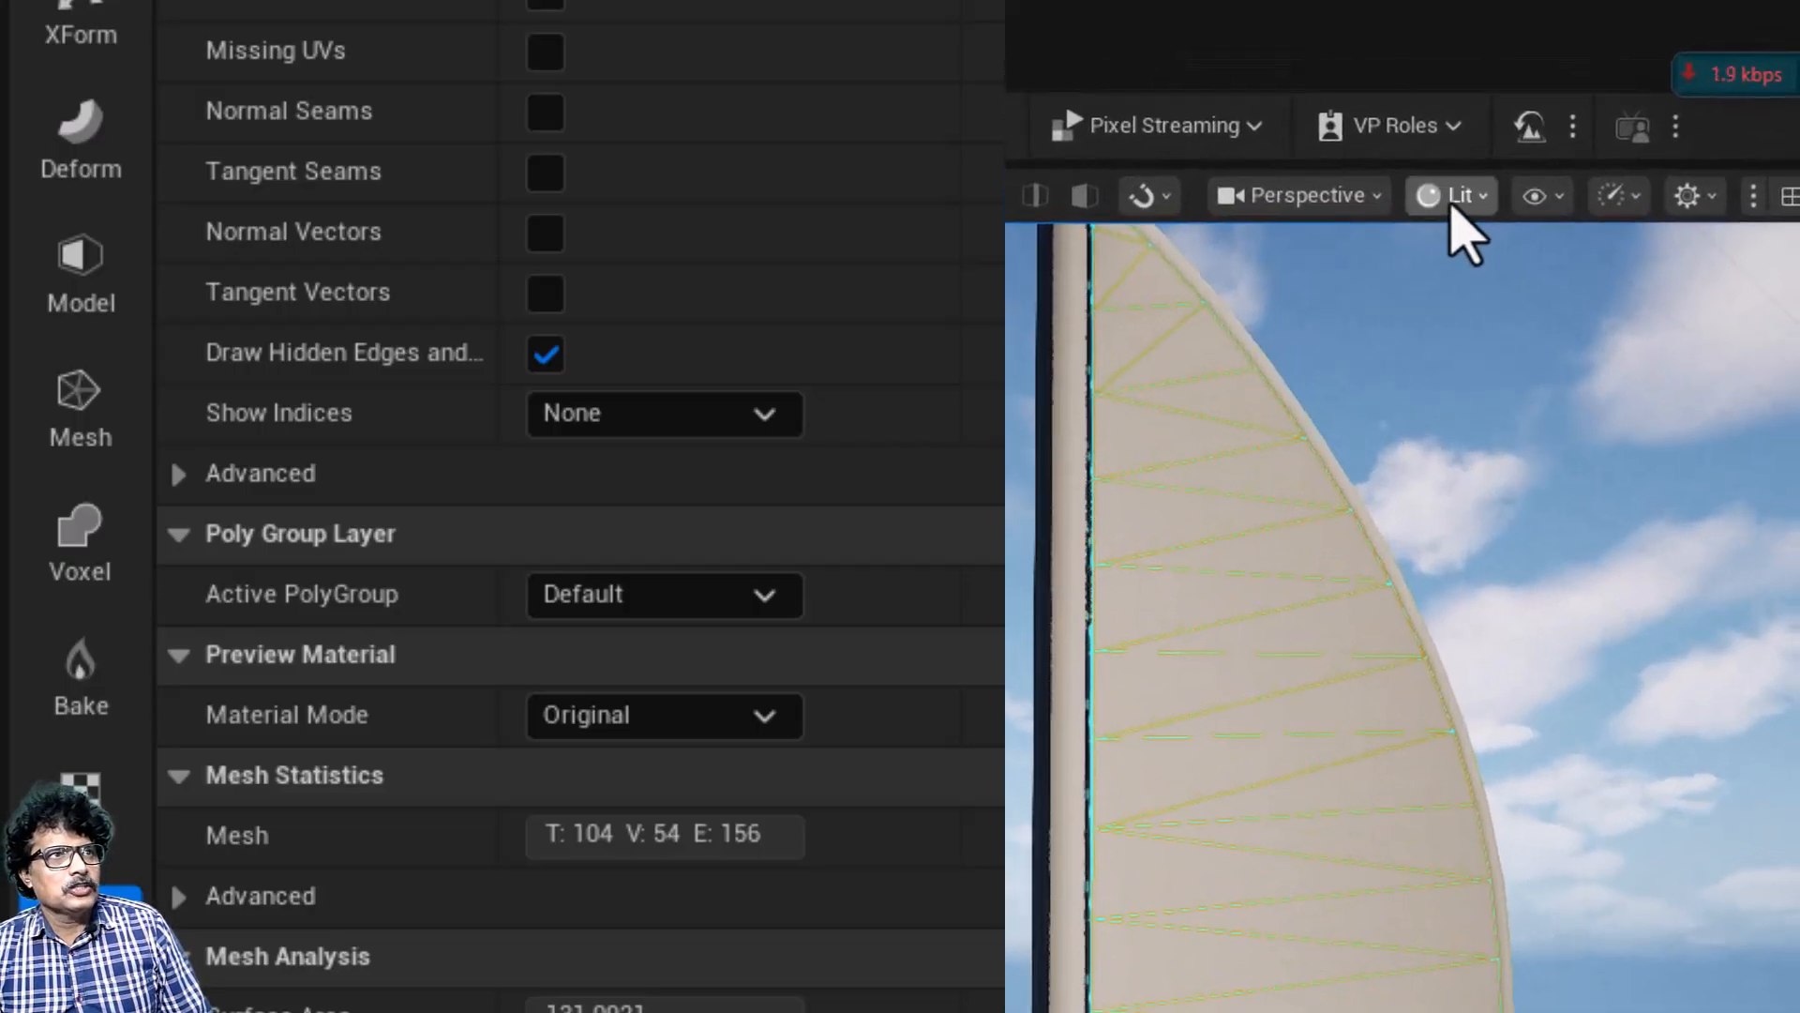
click(1601, 109)
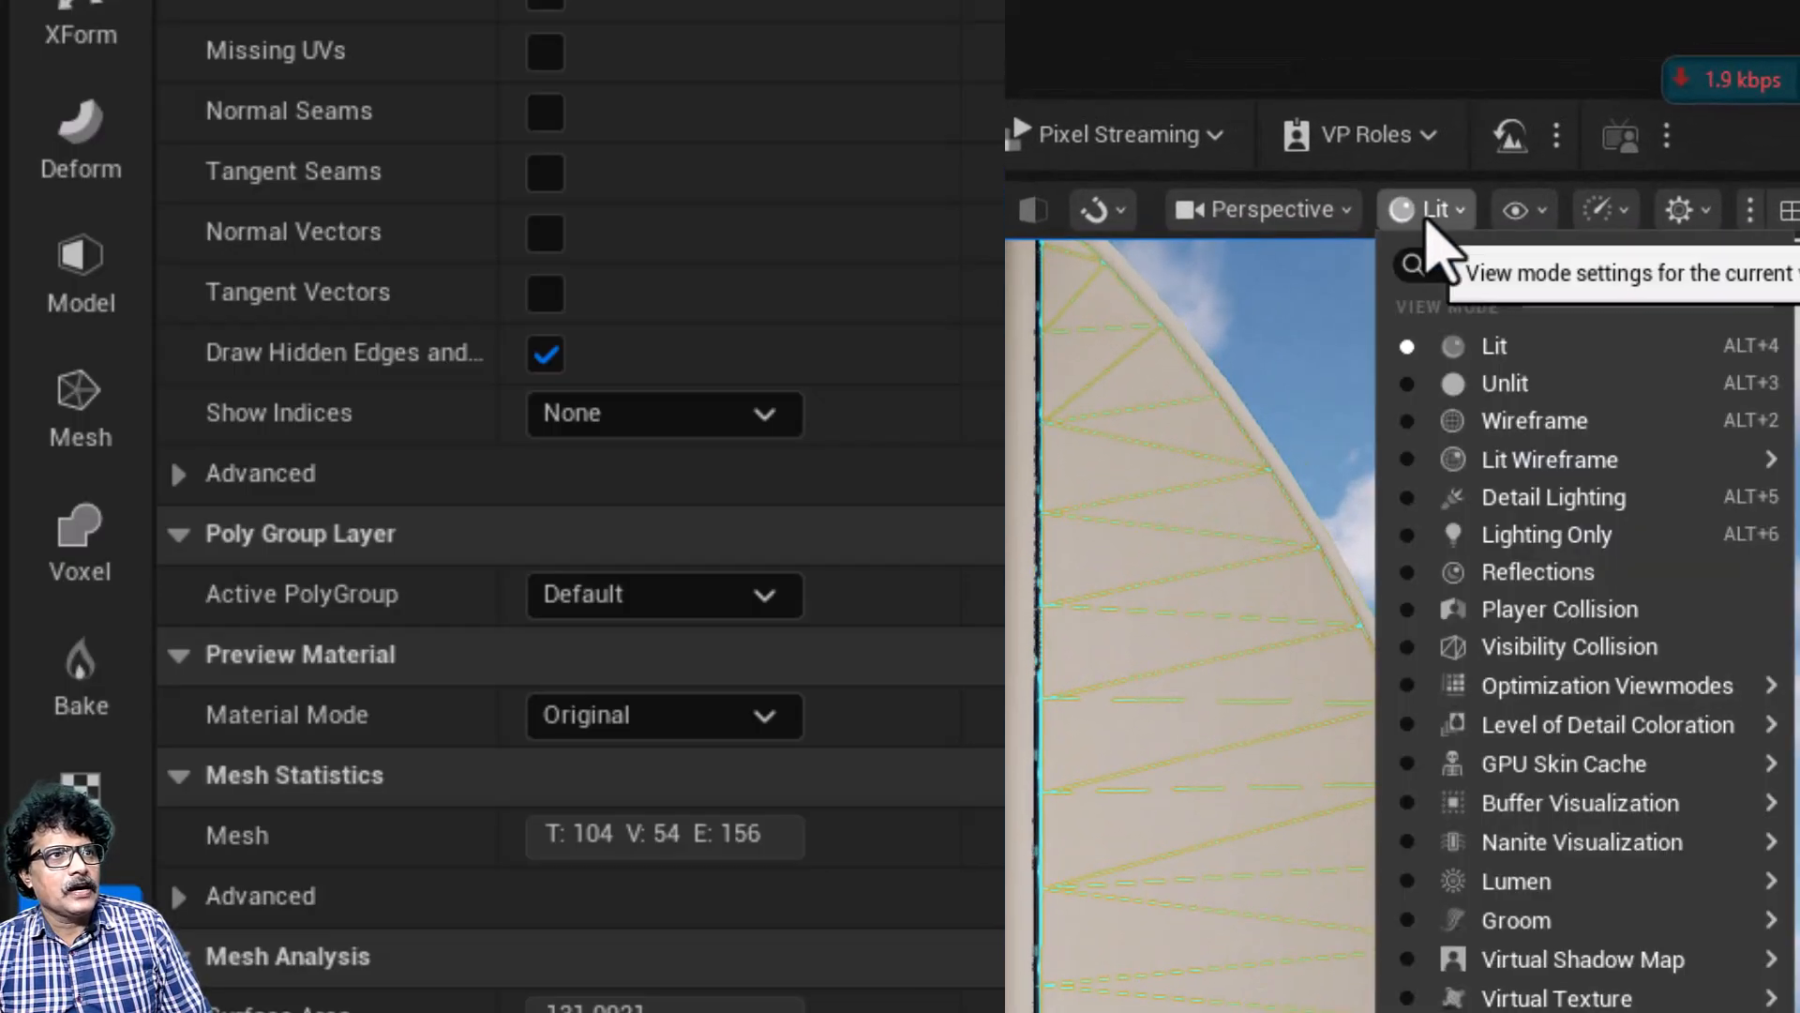
click(1499, 459)
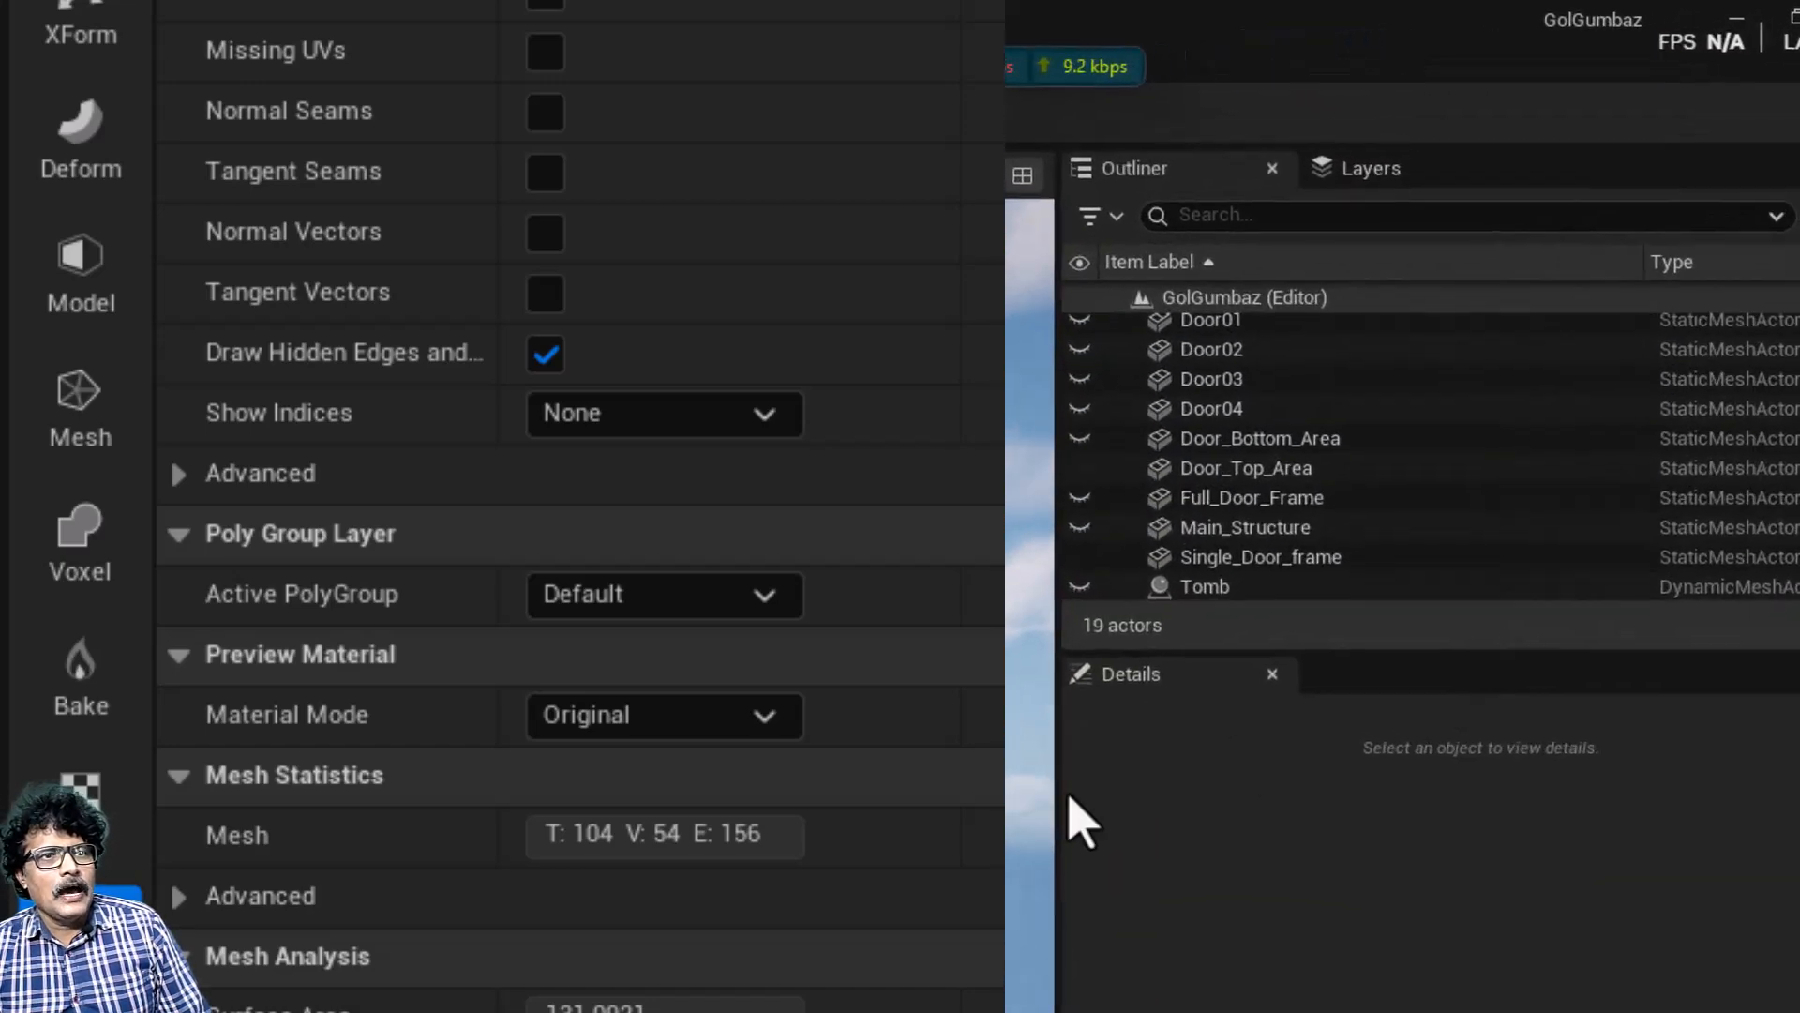
click(1219, 468)
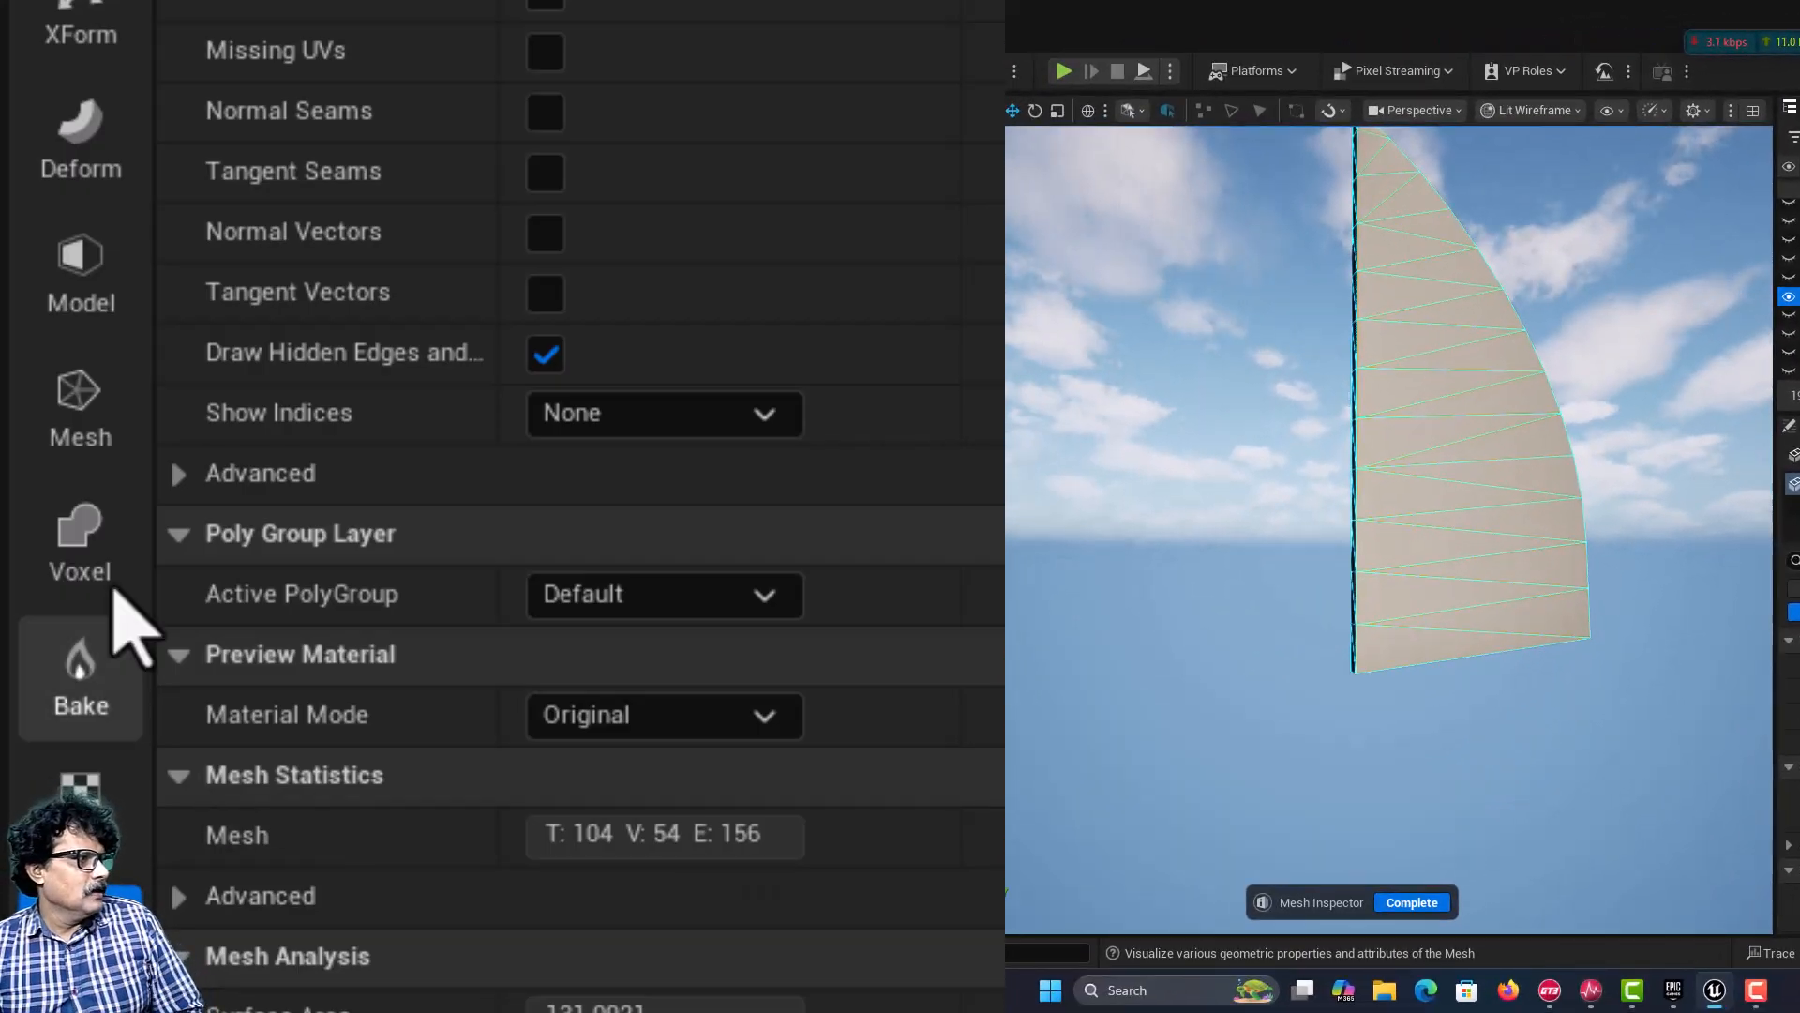
Step: Try simplifying Door_Top_Area to a target of 50 percent, check its triangles in Wireframe view, and undo the simplification
click(94, 398)
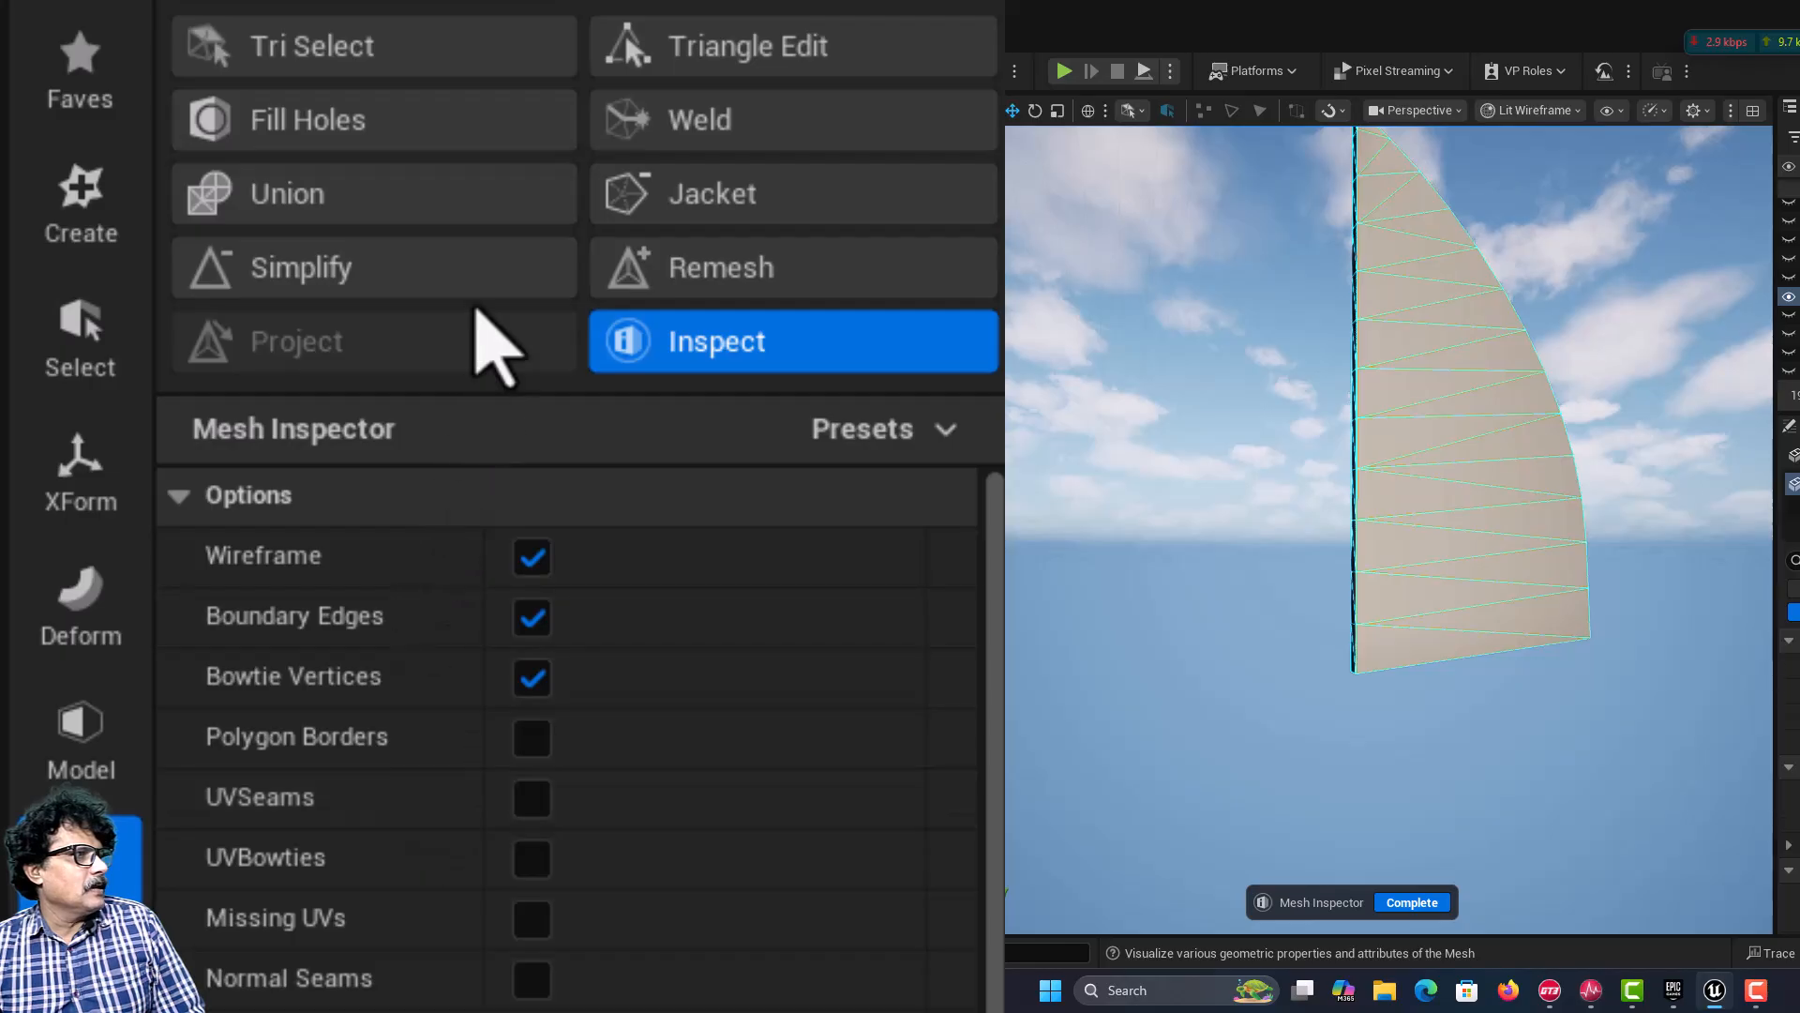
click(464, 291)
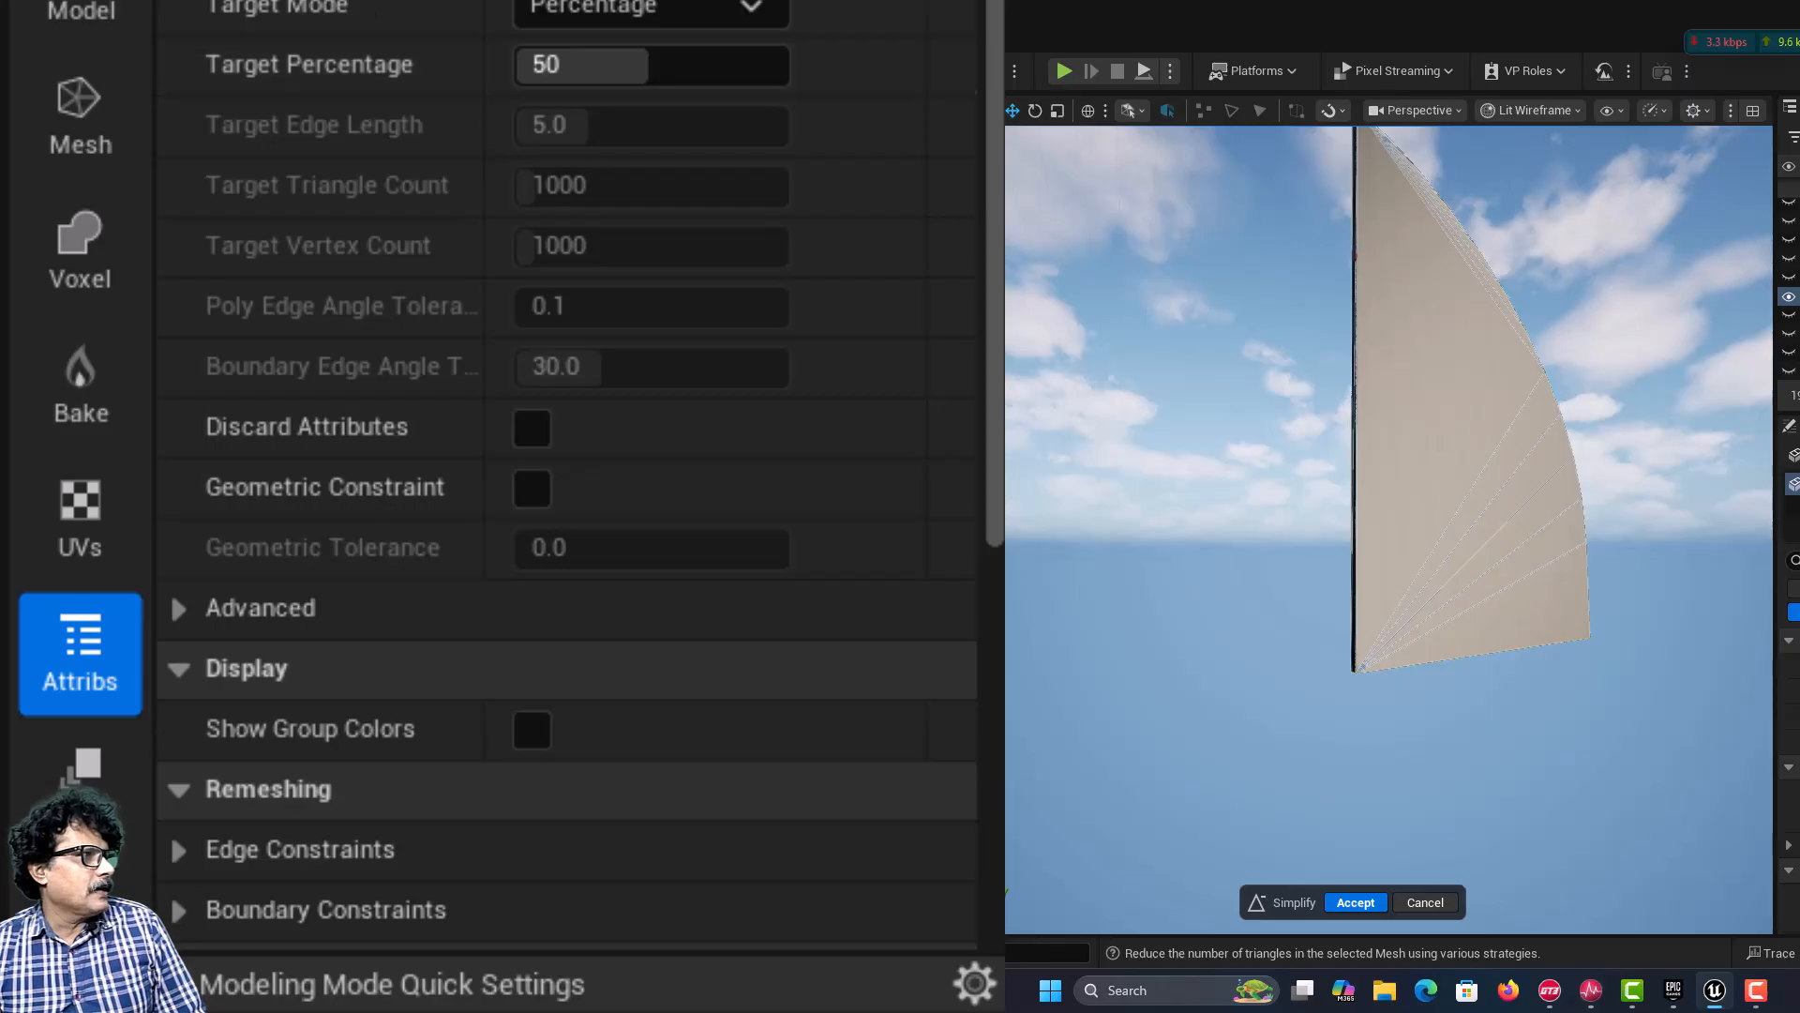
click(333, 3)
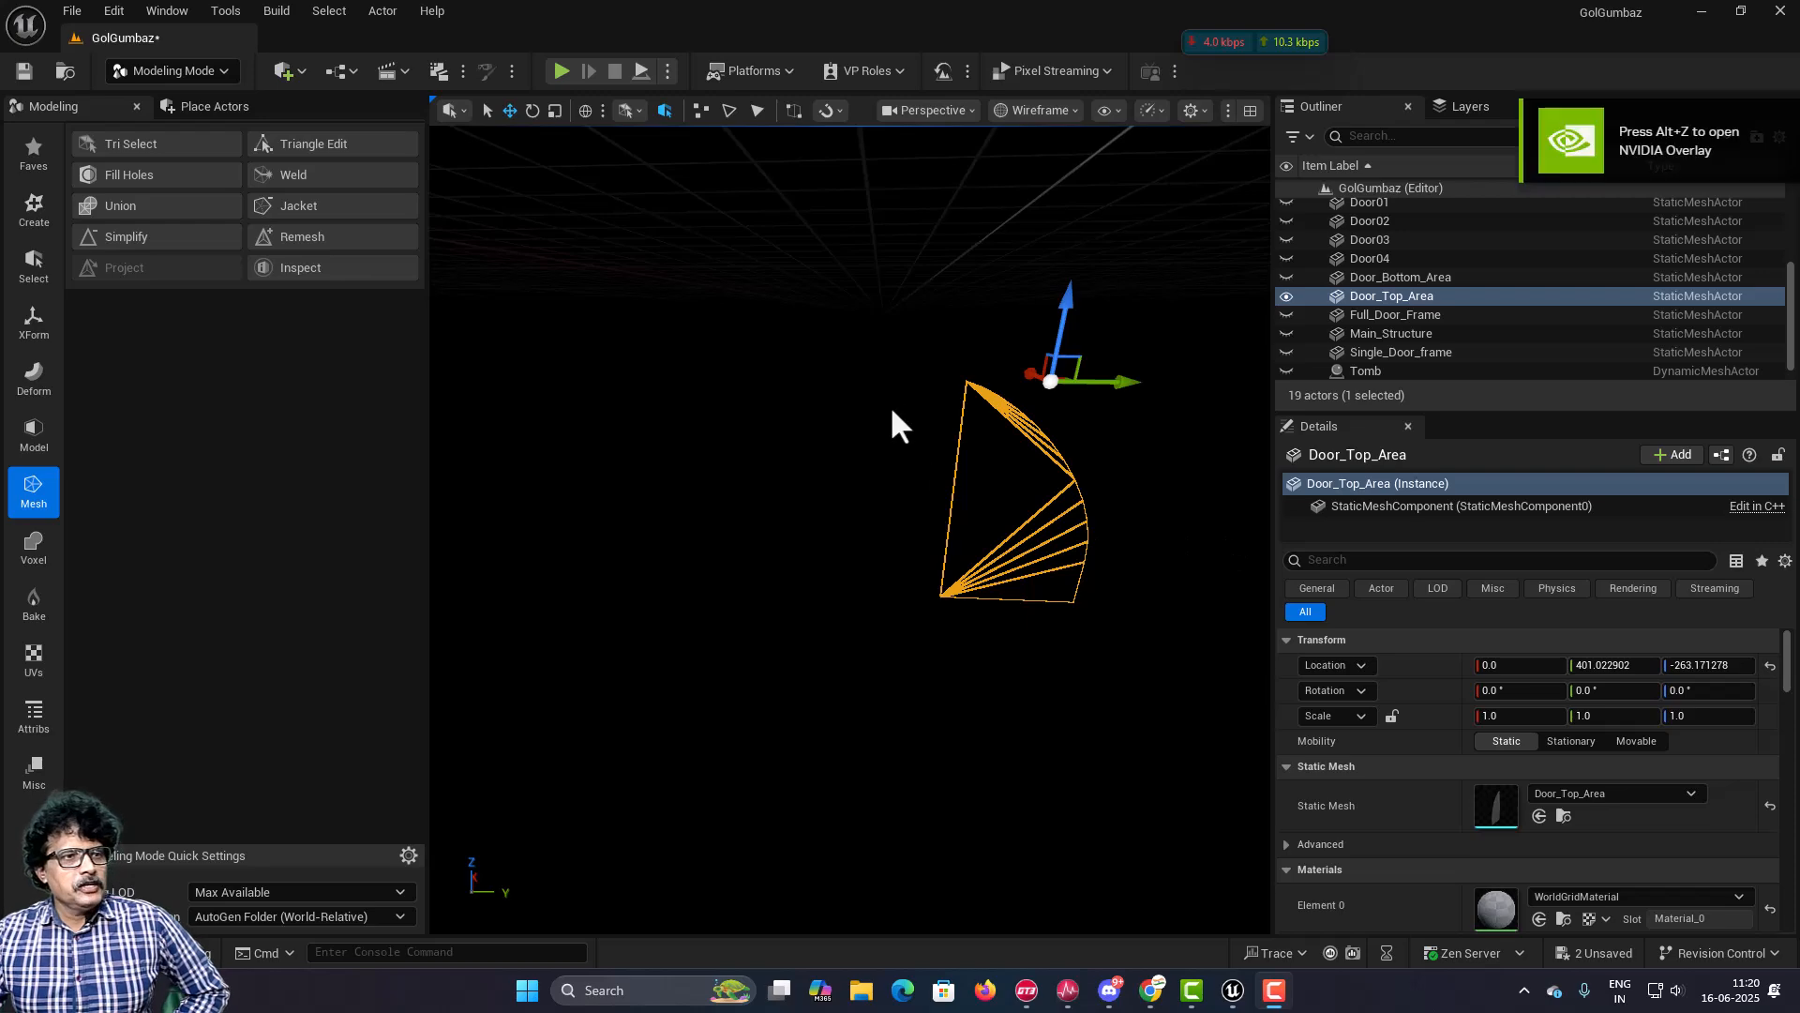
click(1036, 110)
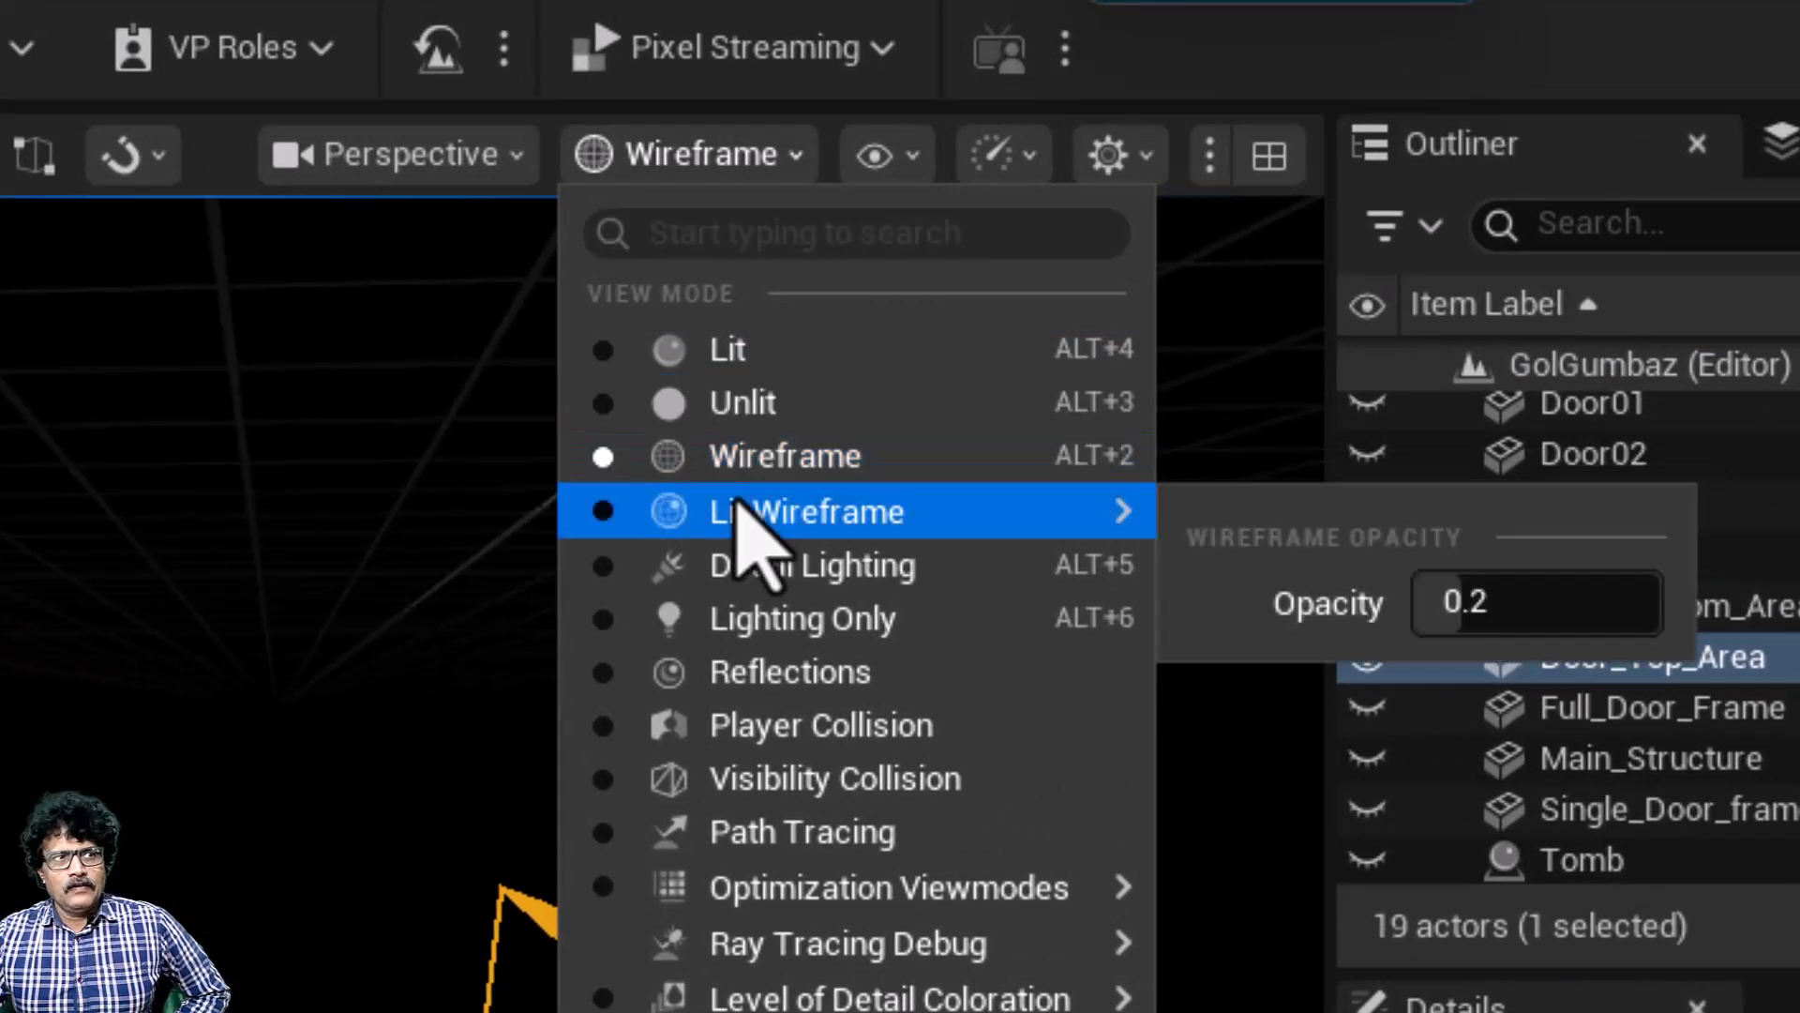
click(747, 457)
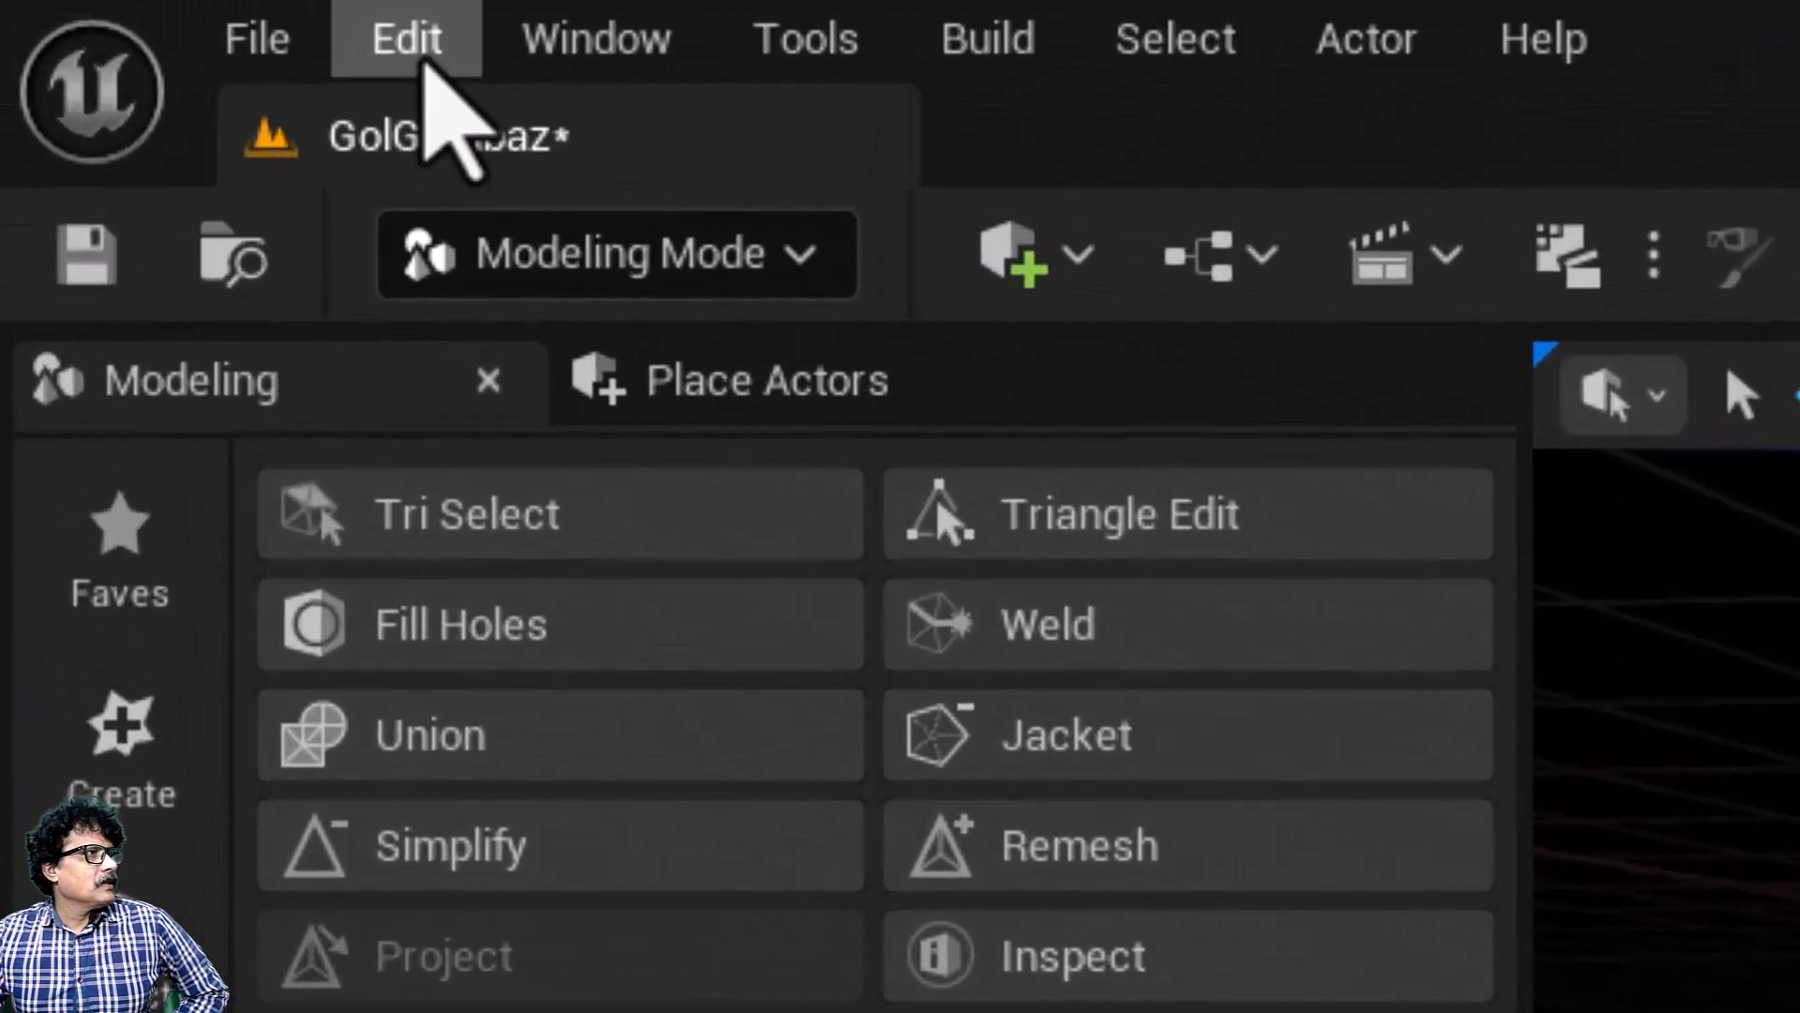
click(114, 10)
click(450, 290)
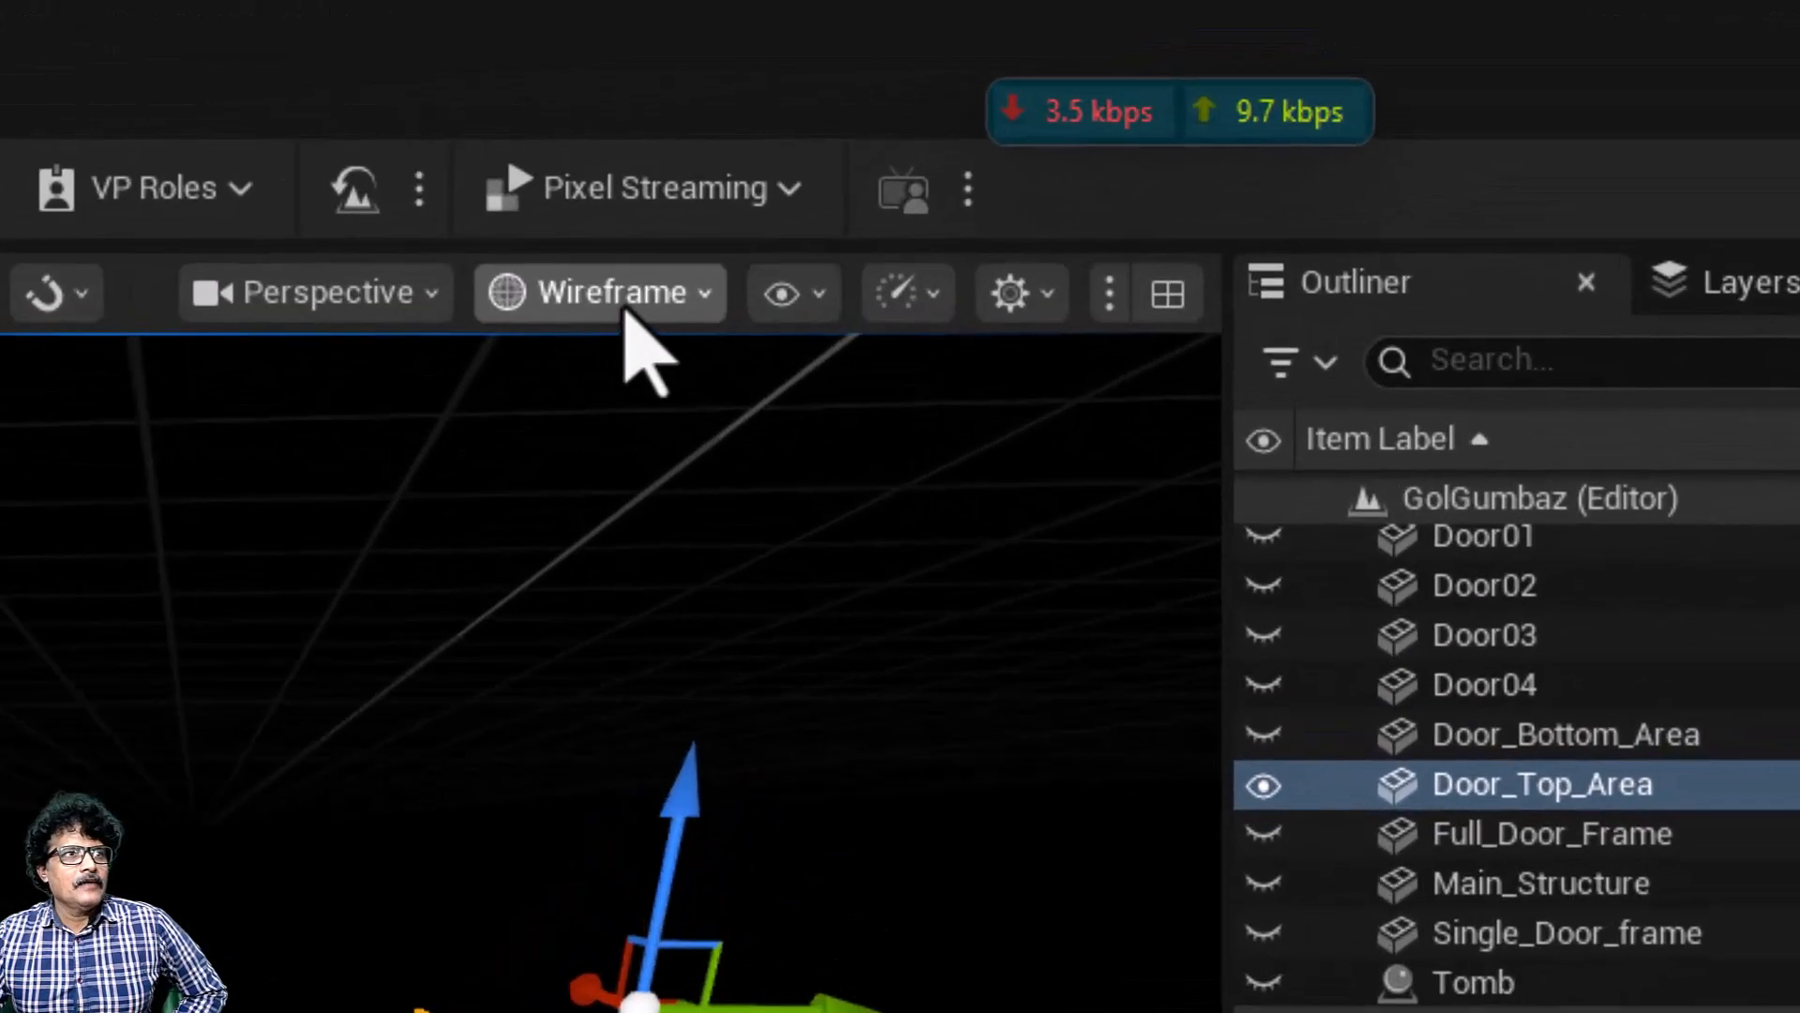
Step: Set the viewport back to Lit and unhide all actors in the Atmosphere folder
click(1041, 111)
click(550, 548)
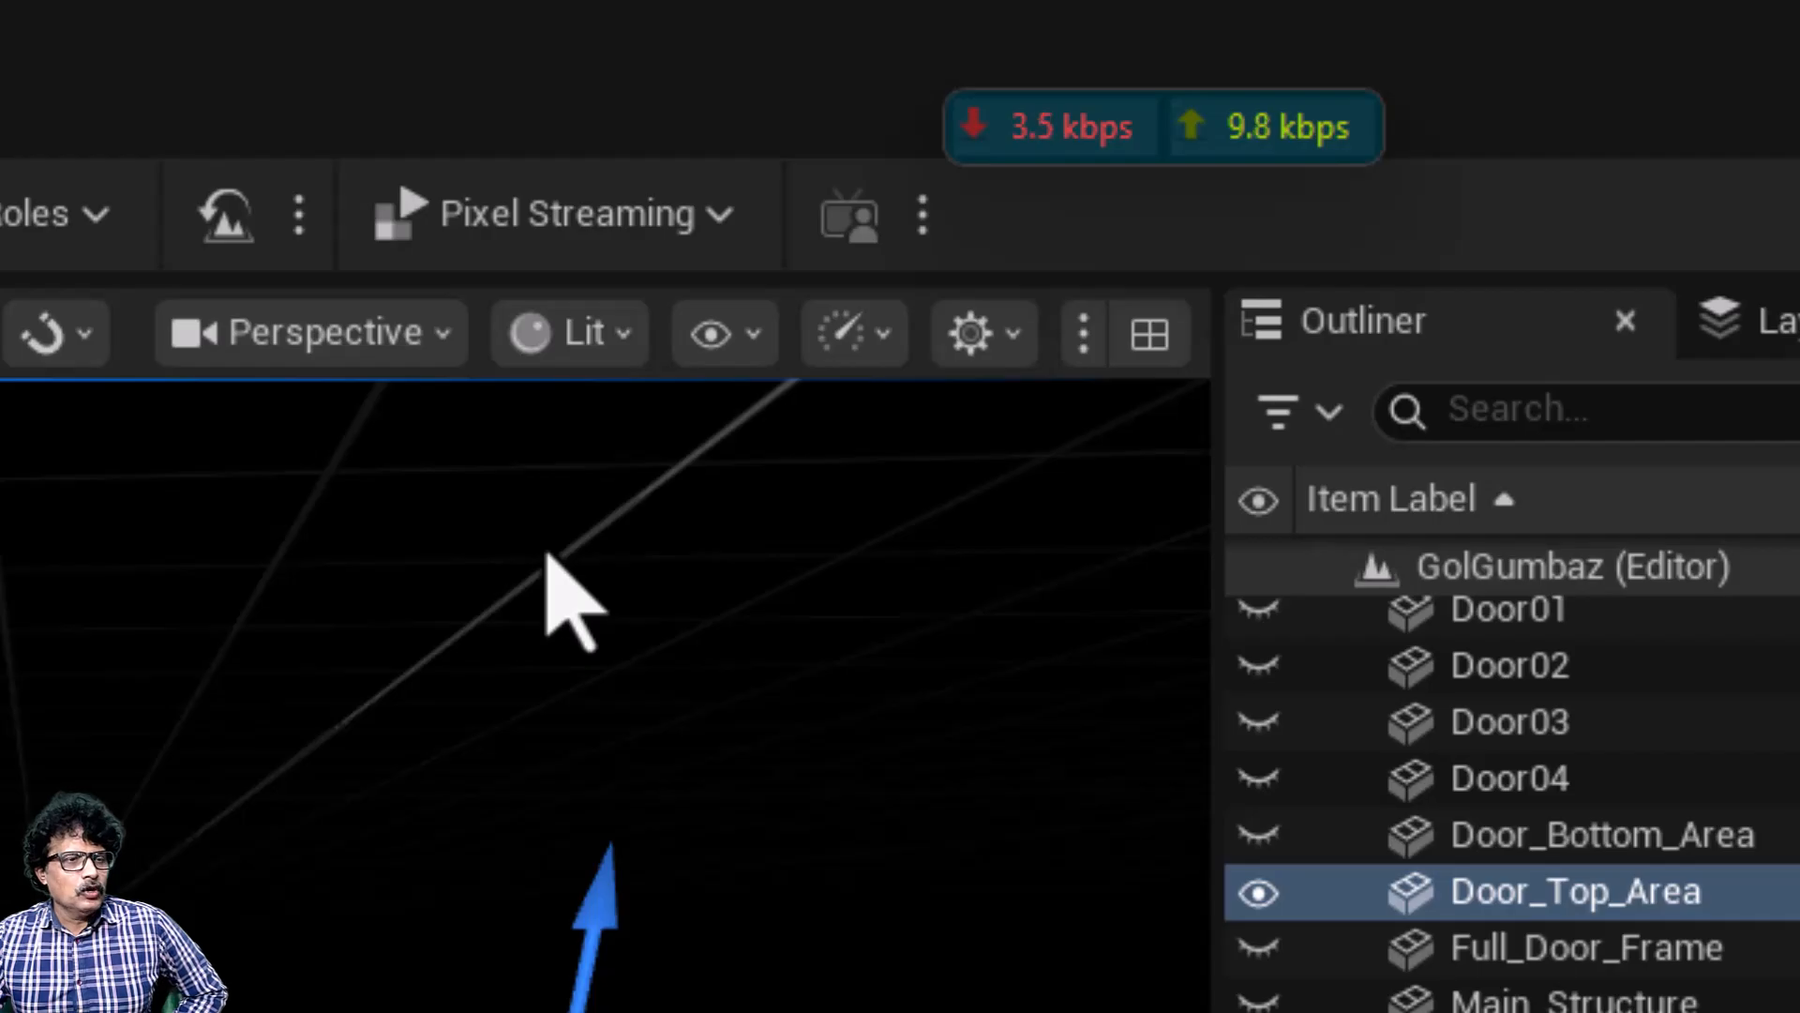
scroll(1648, 932, up, 10)
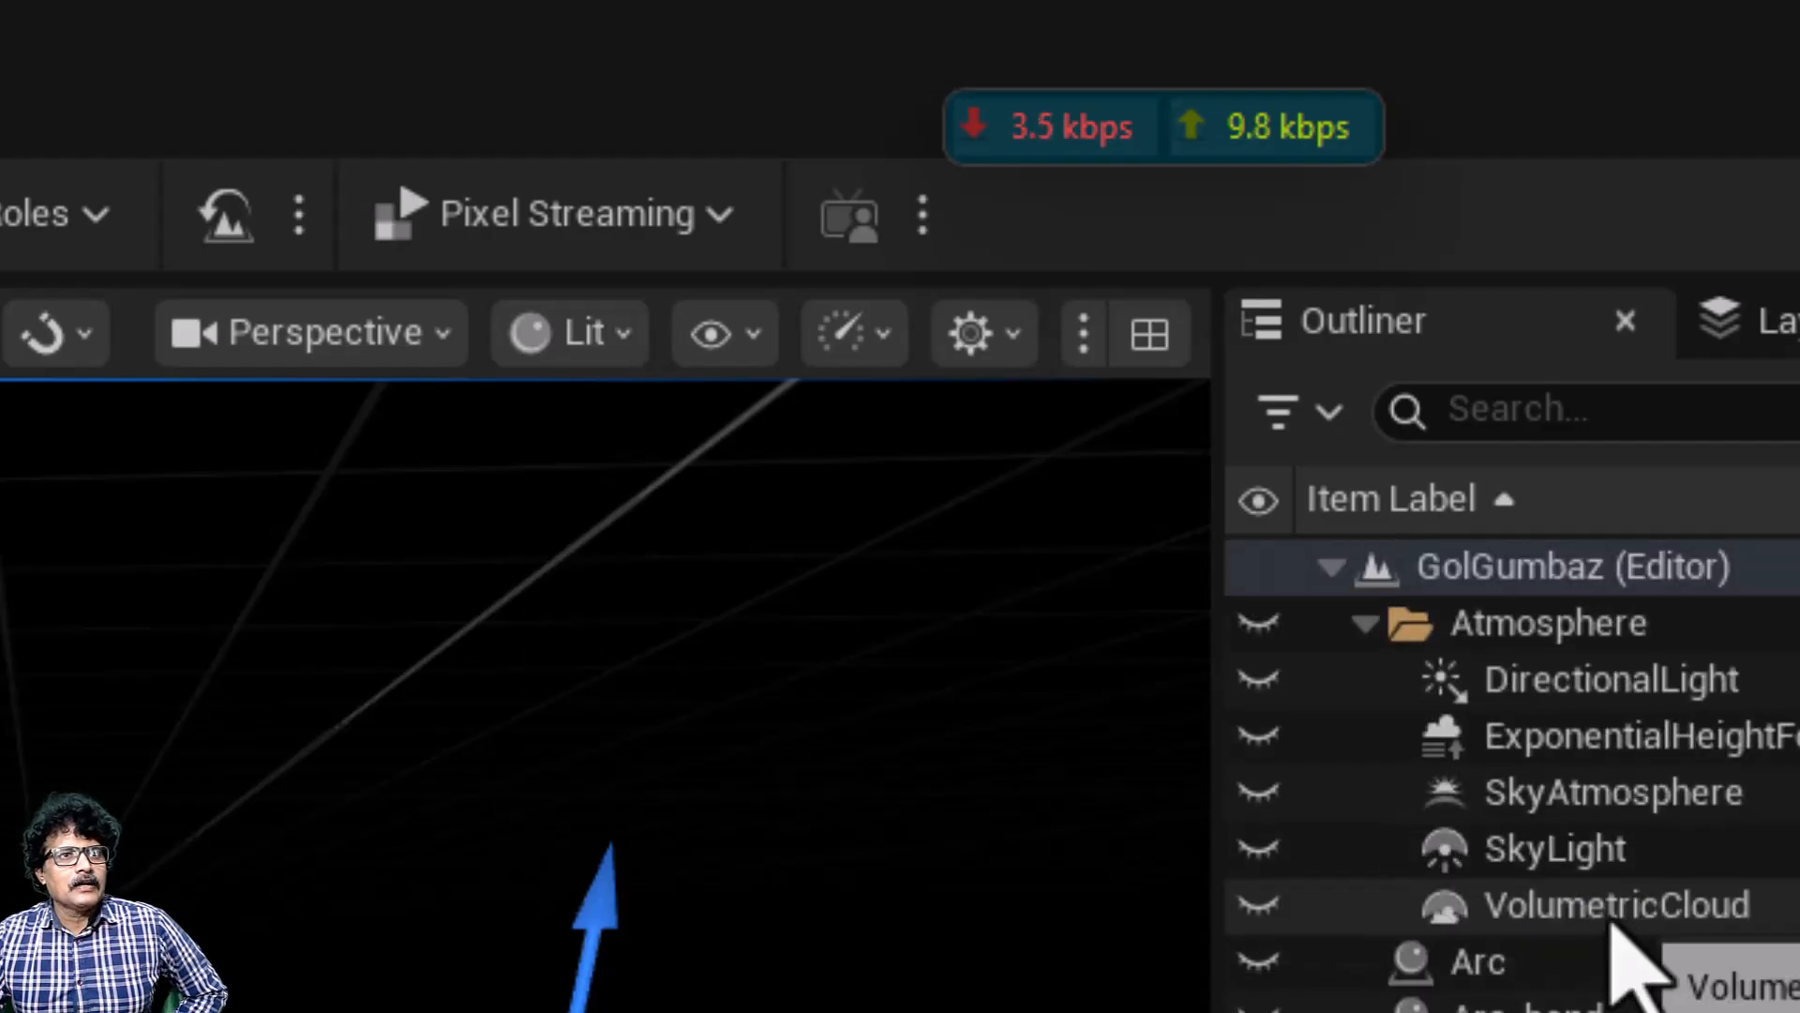
click(1258, 623)
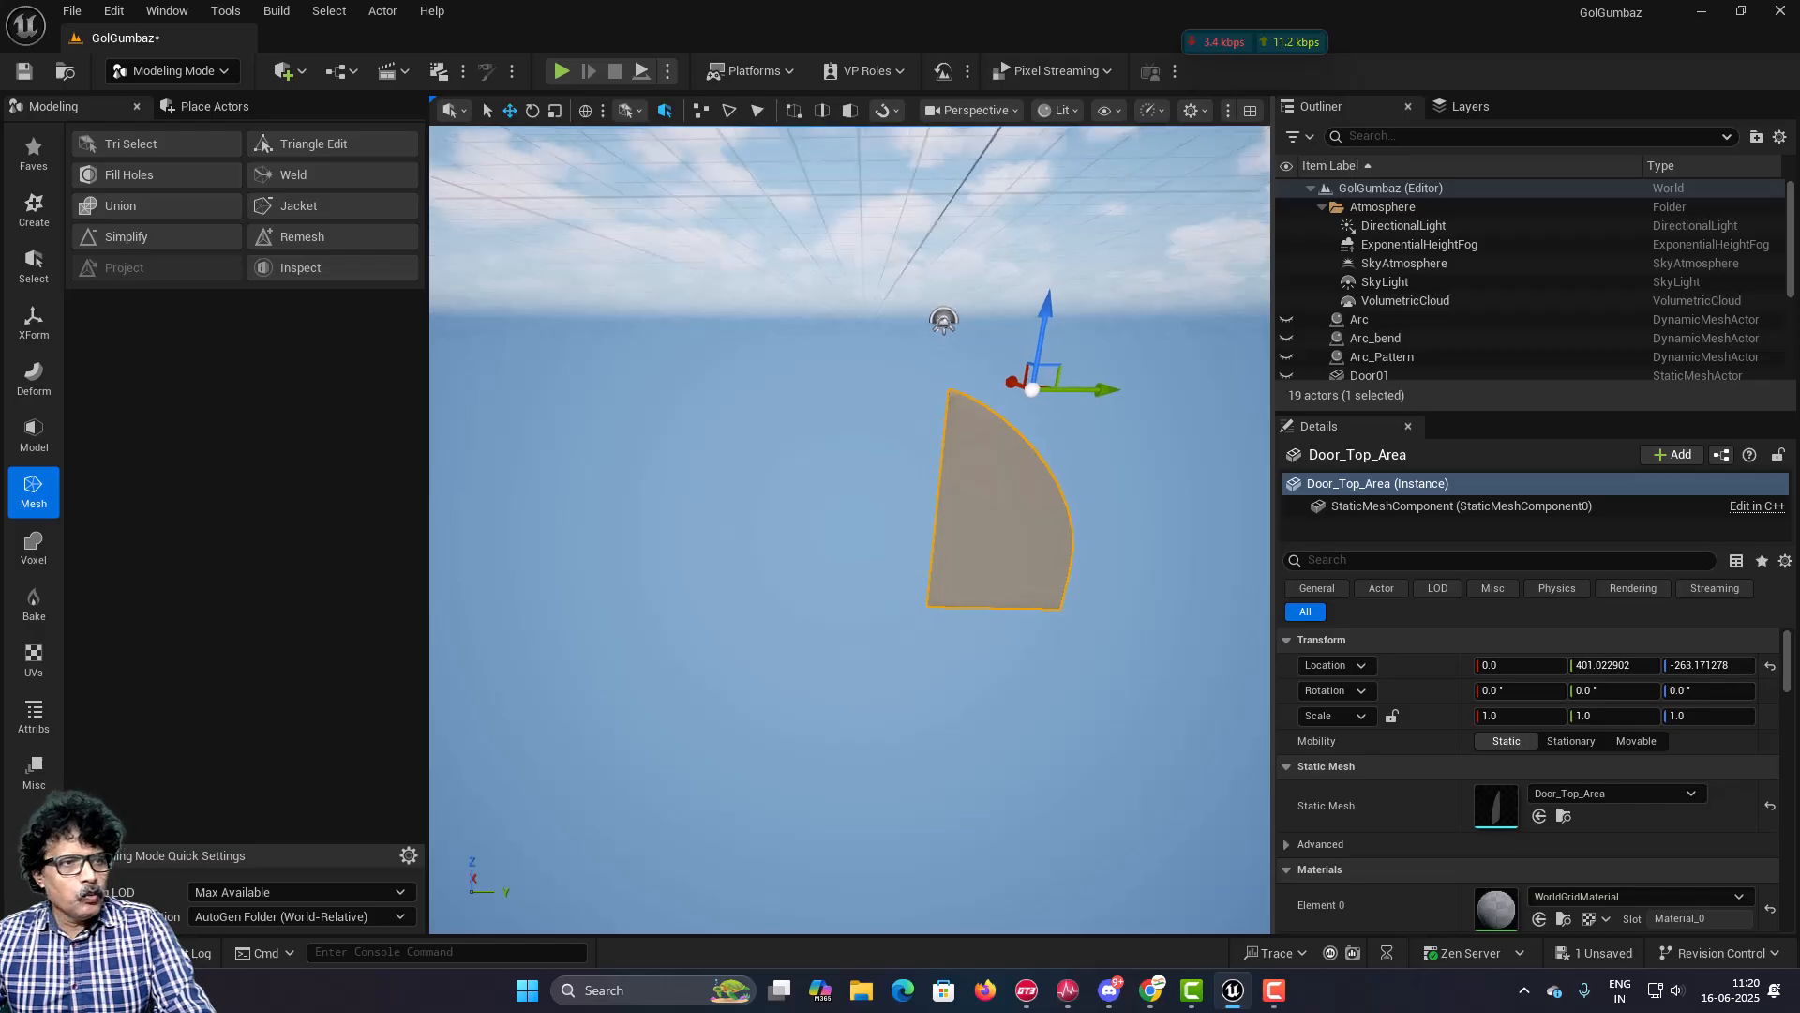
scroll(938, 421, up, 4)
scroll(1106, 450, up, 2)
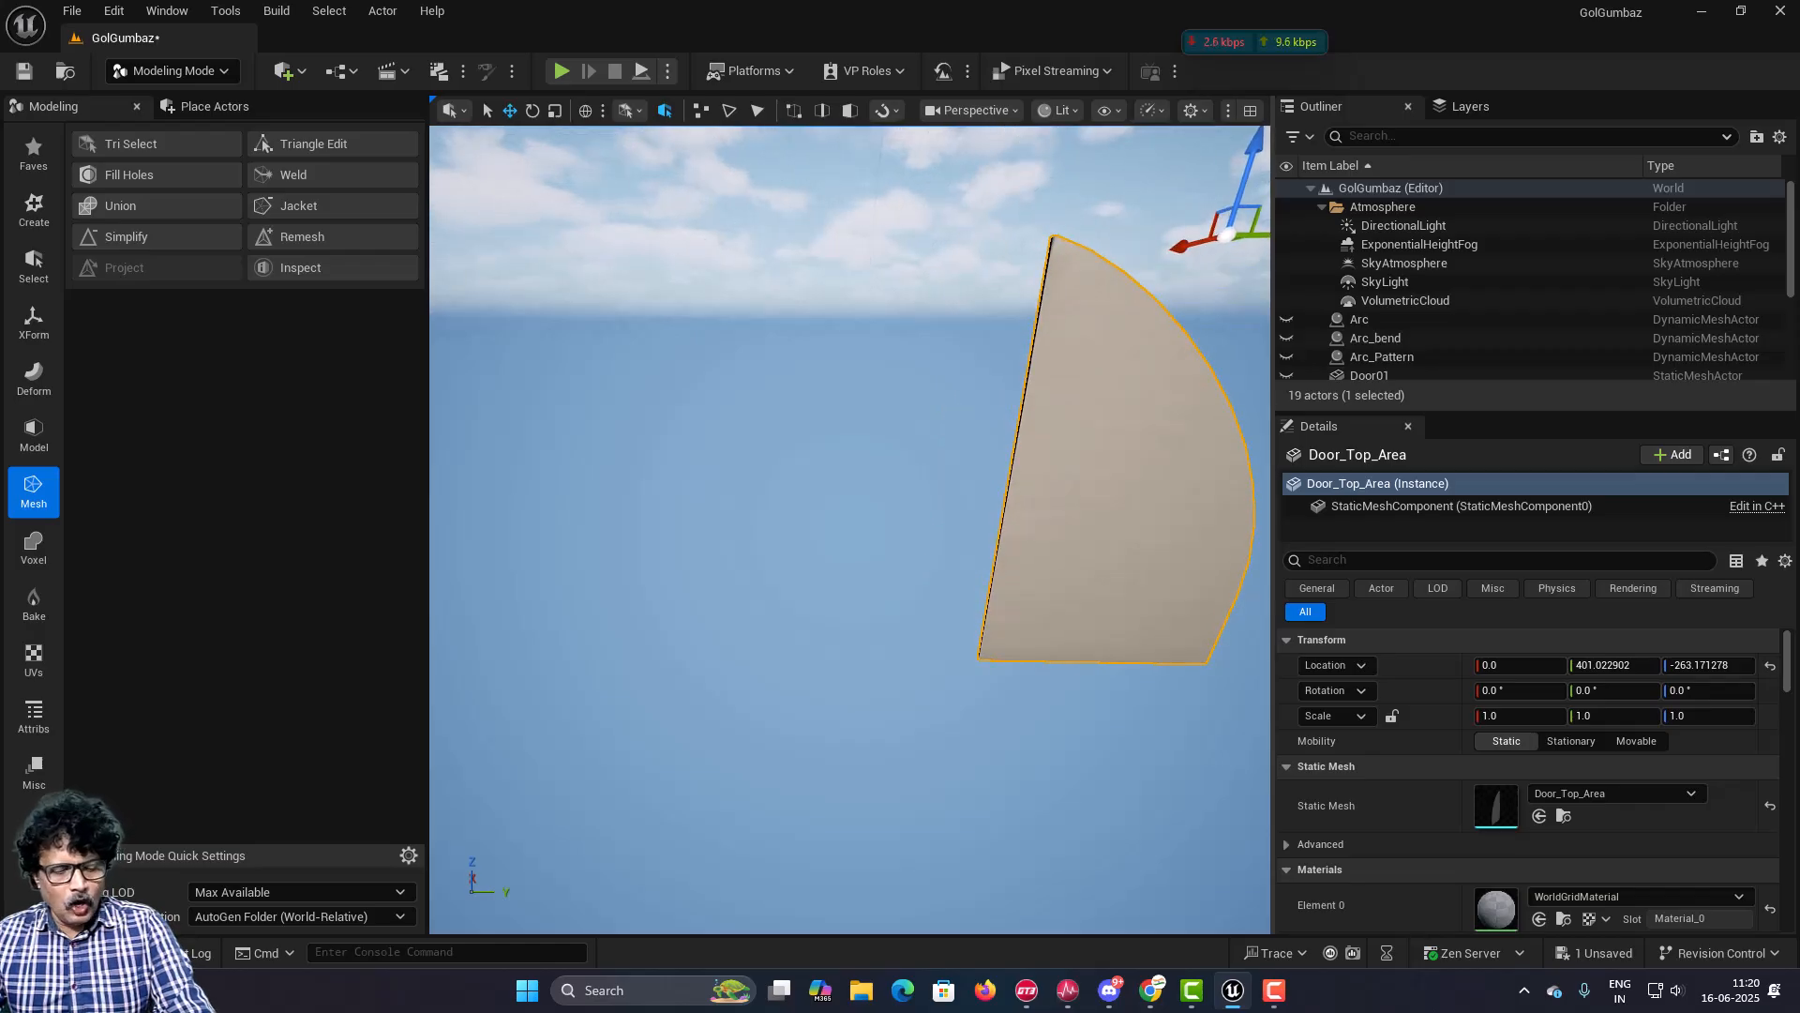
right_drag(1107, 450, 1214, 454)
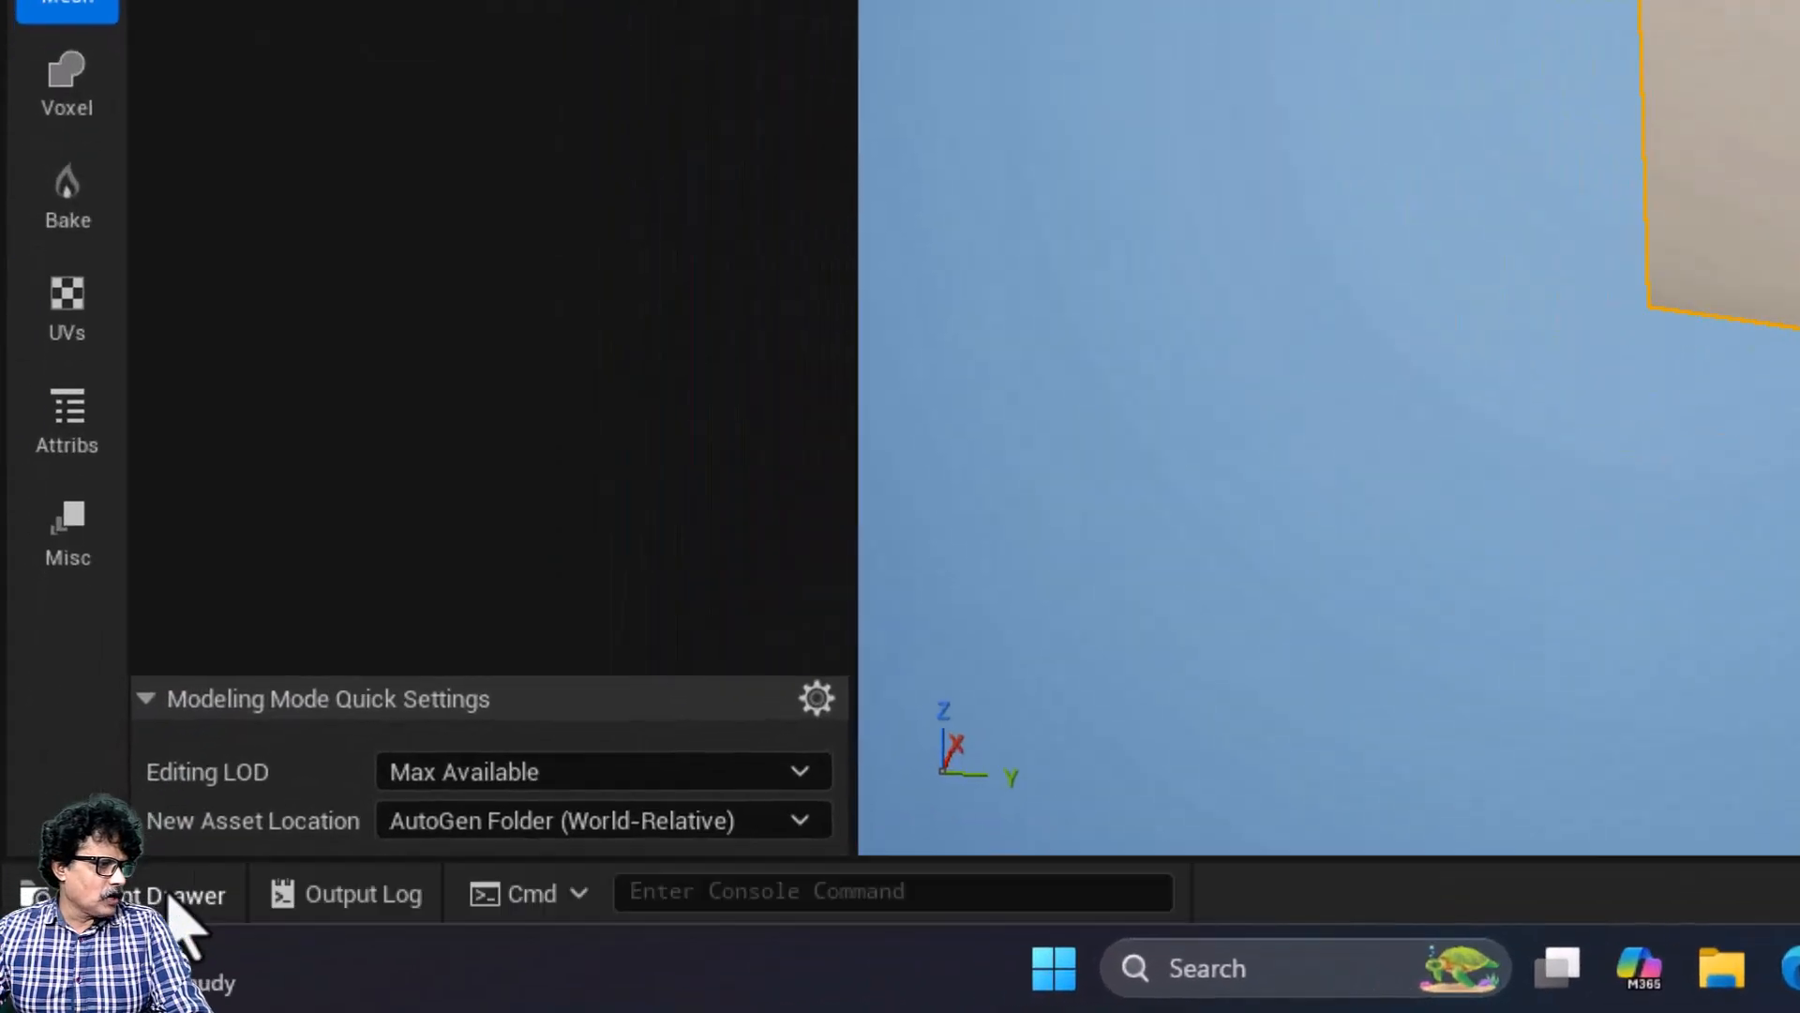
Step: Open door_texture from the GolGumbaz content folder to examine the ornamental pattern, and close its editor
click(86, 952)
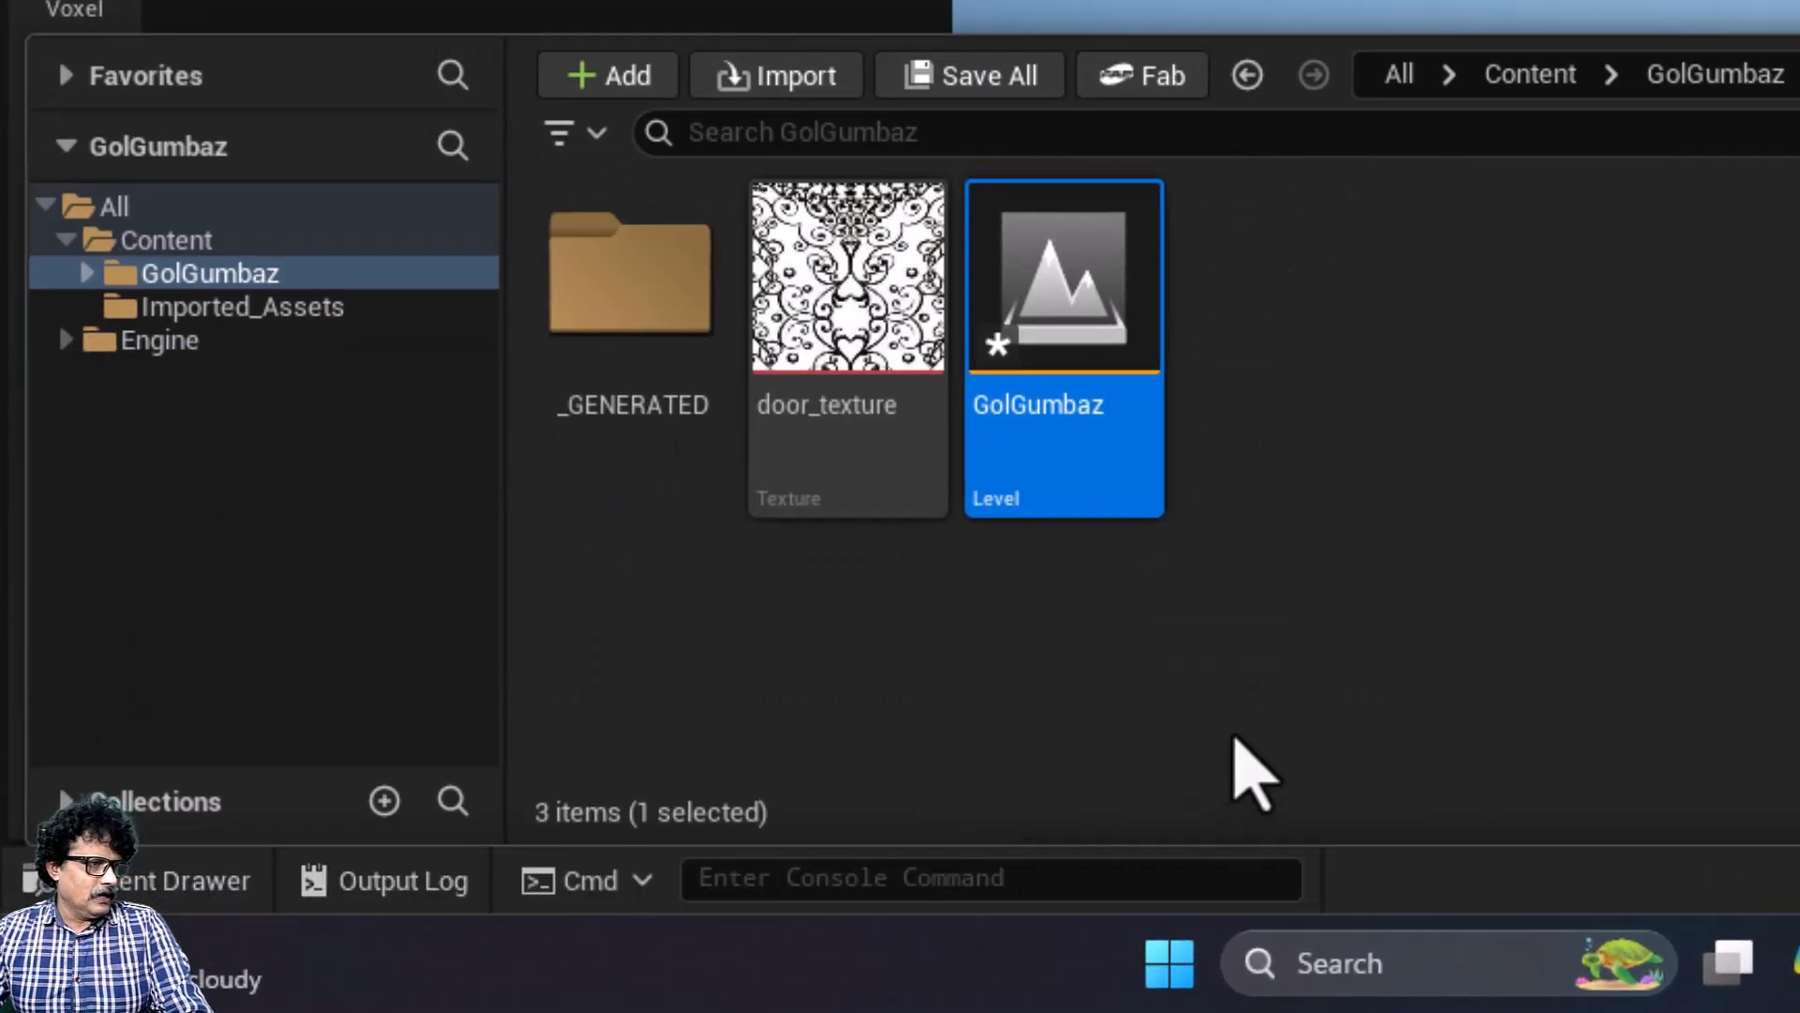
click(1252, 775)
click(858, 321)
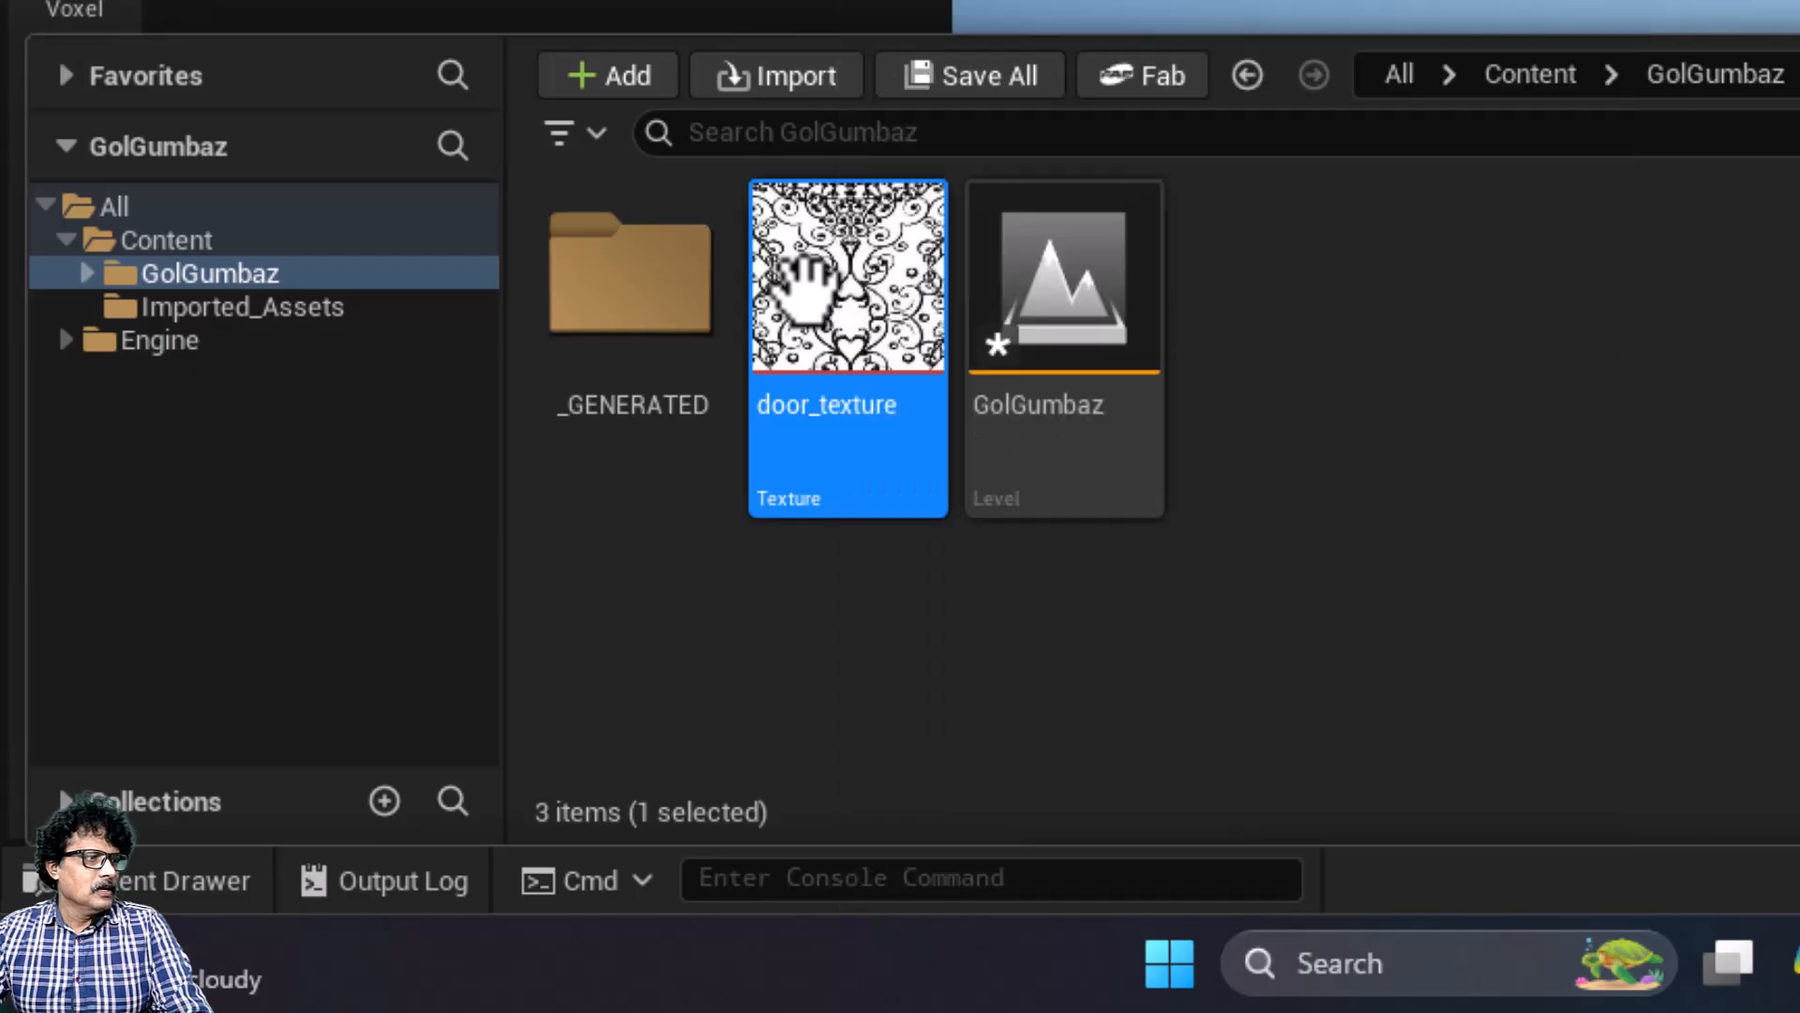
double_click(816, 290)
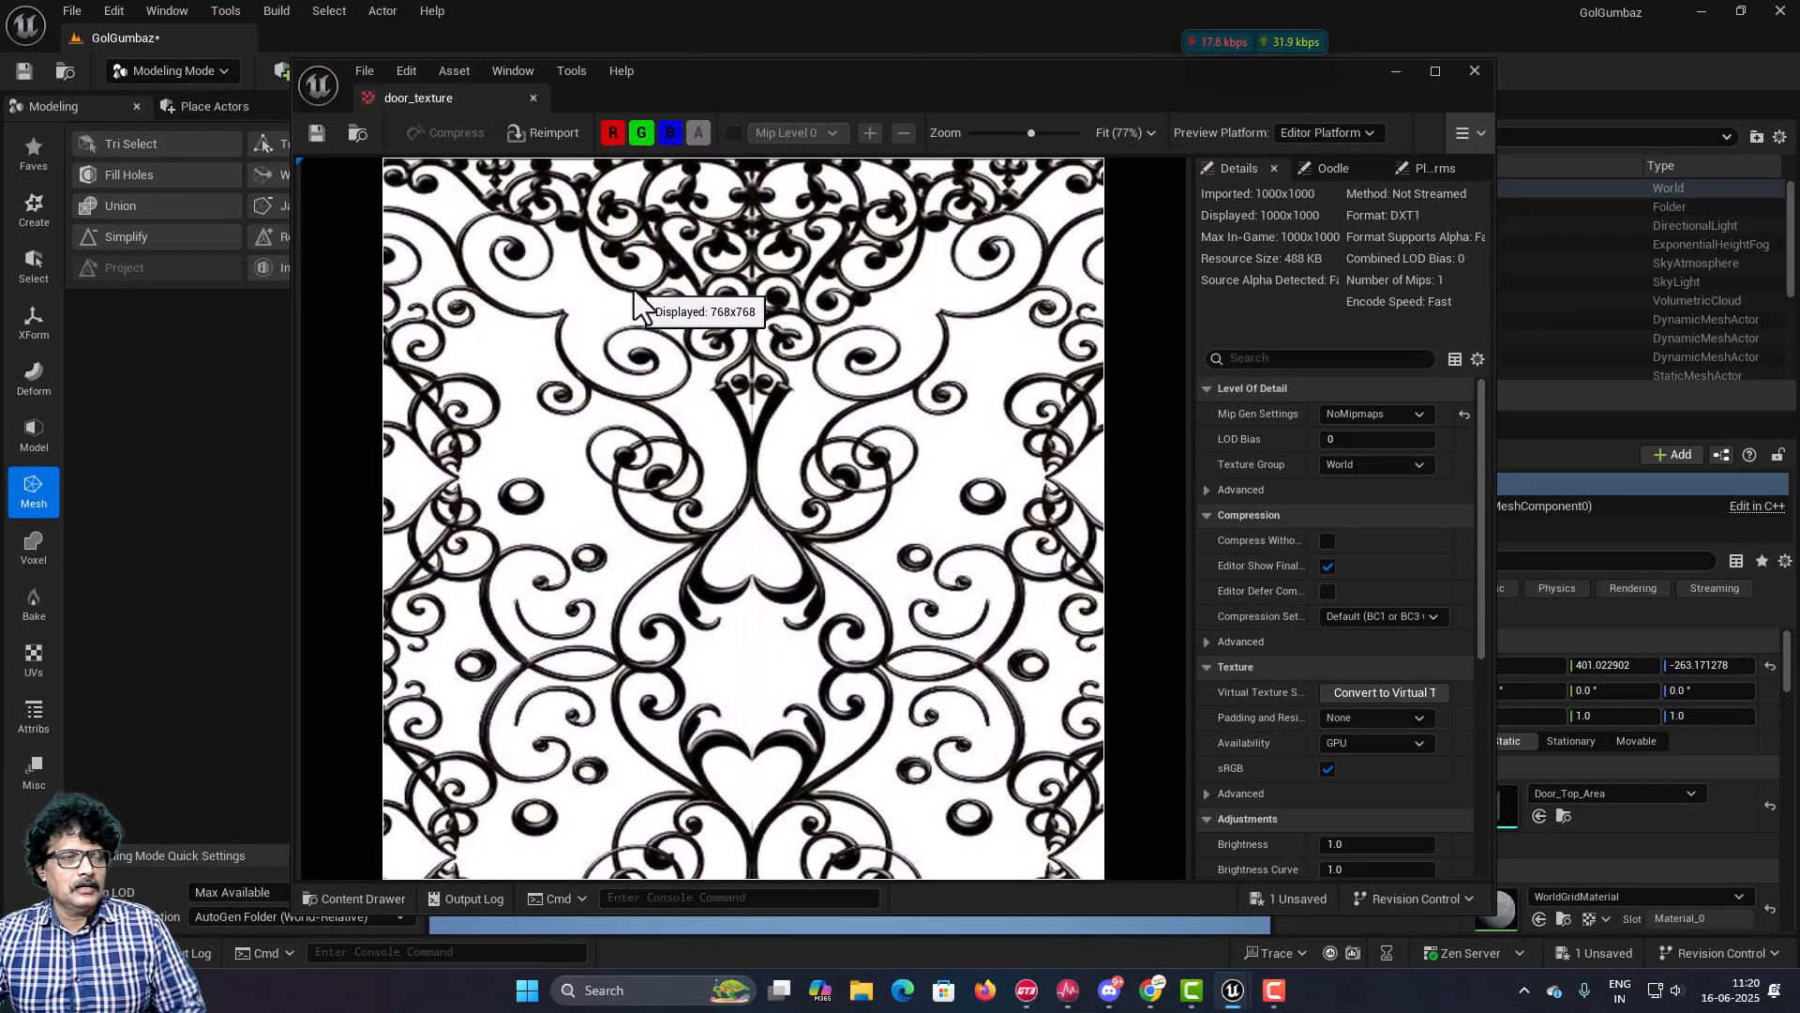
click(1474, 71)
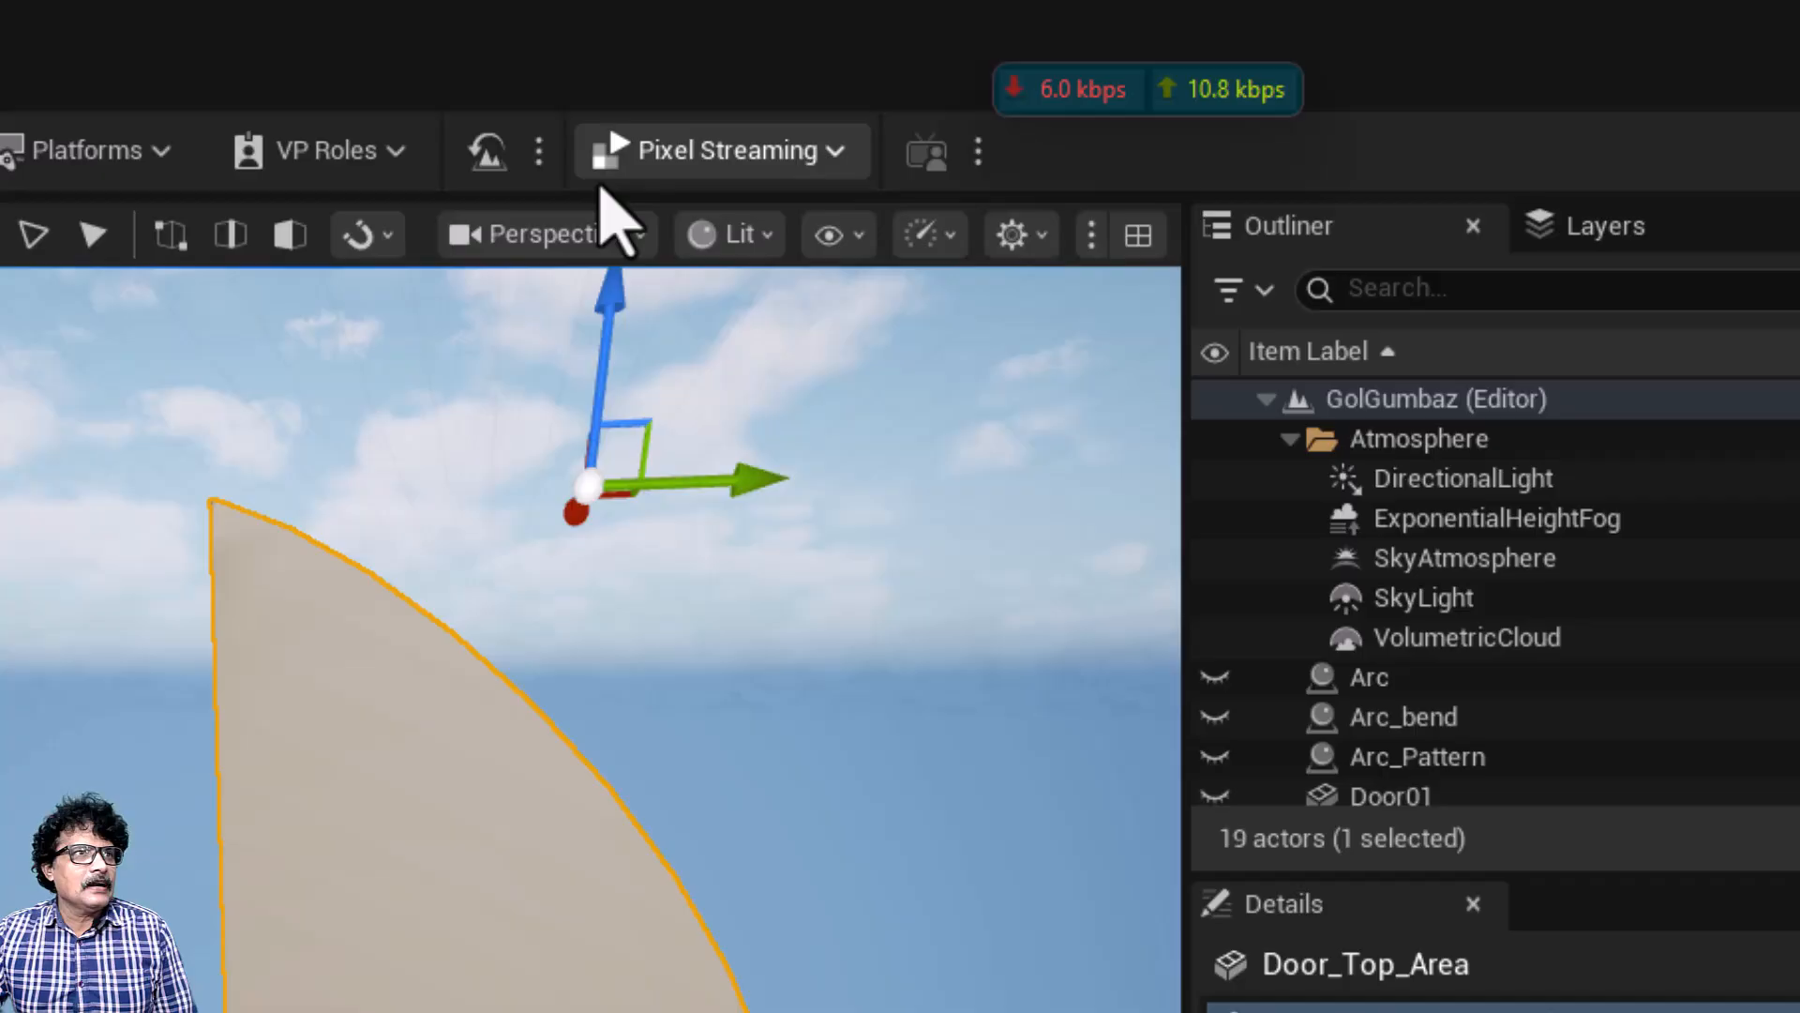
Step: Show the viewport in Wireframe and start remeshing Door_Top_Area with a target triangle count of 1000
click(1057, 110)
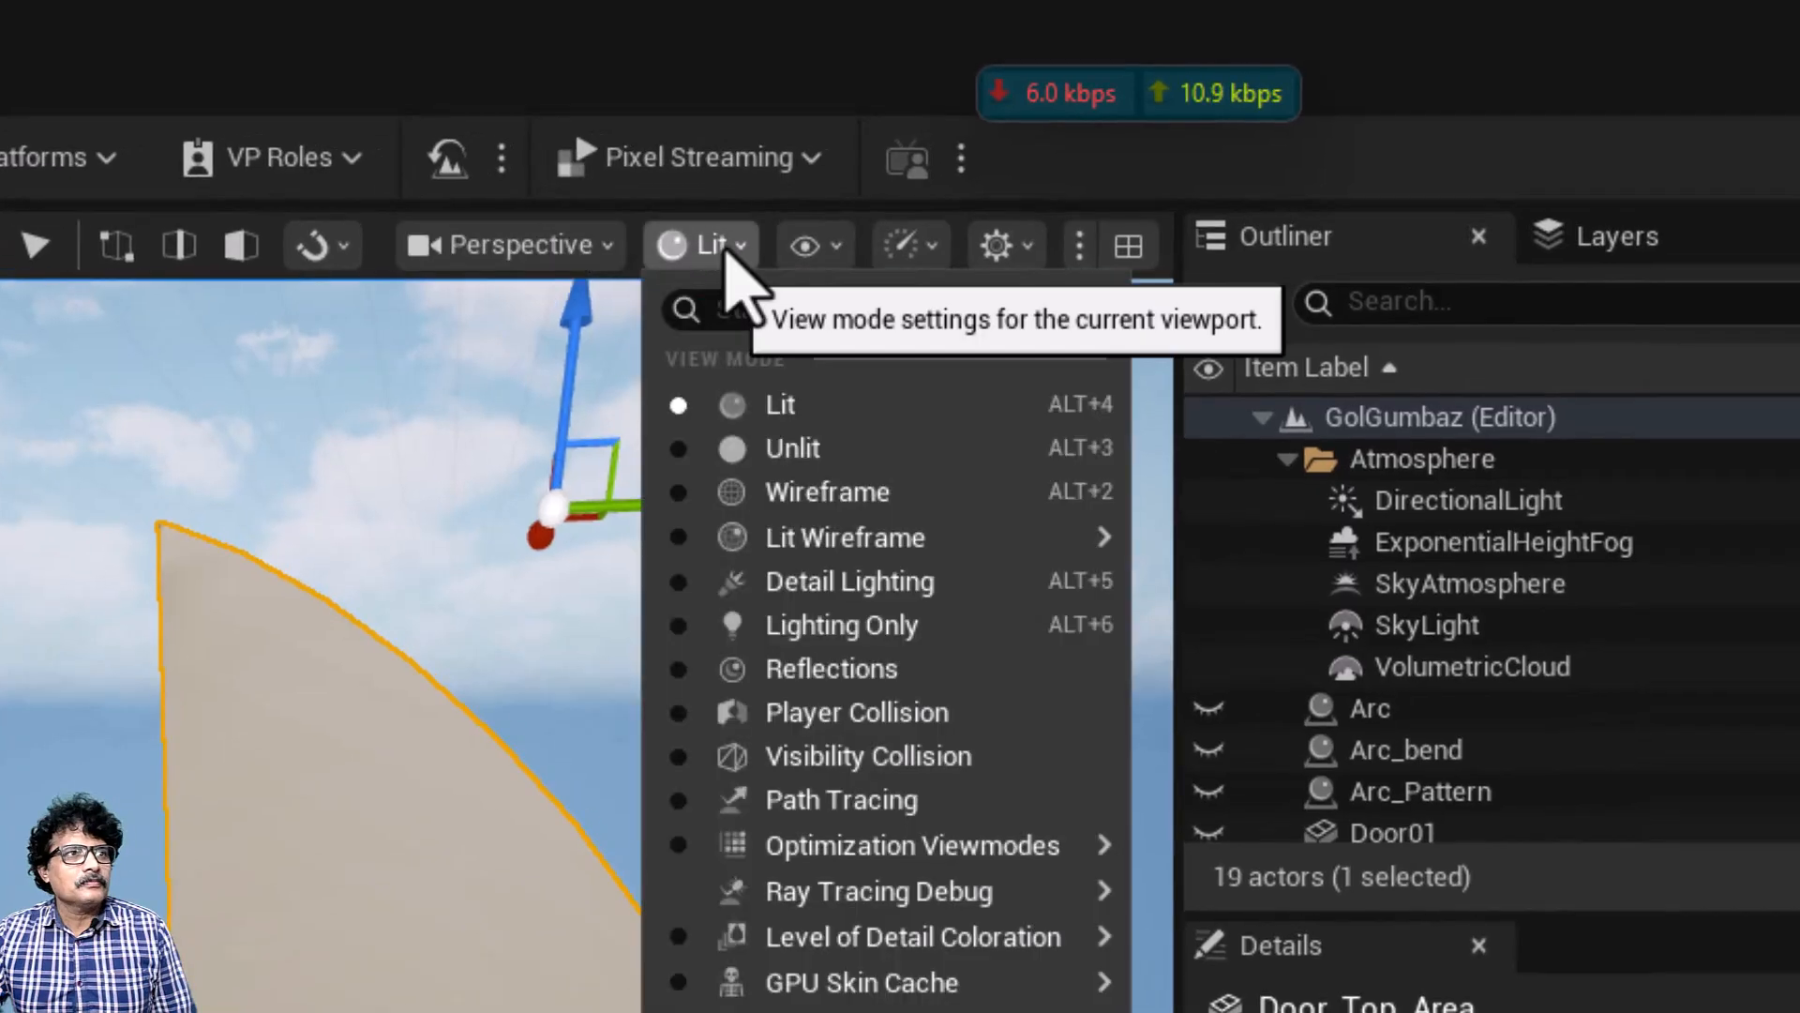
click(780, 499)
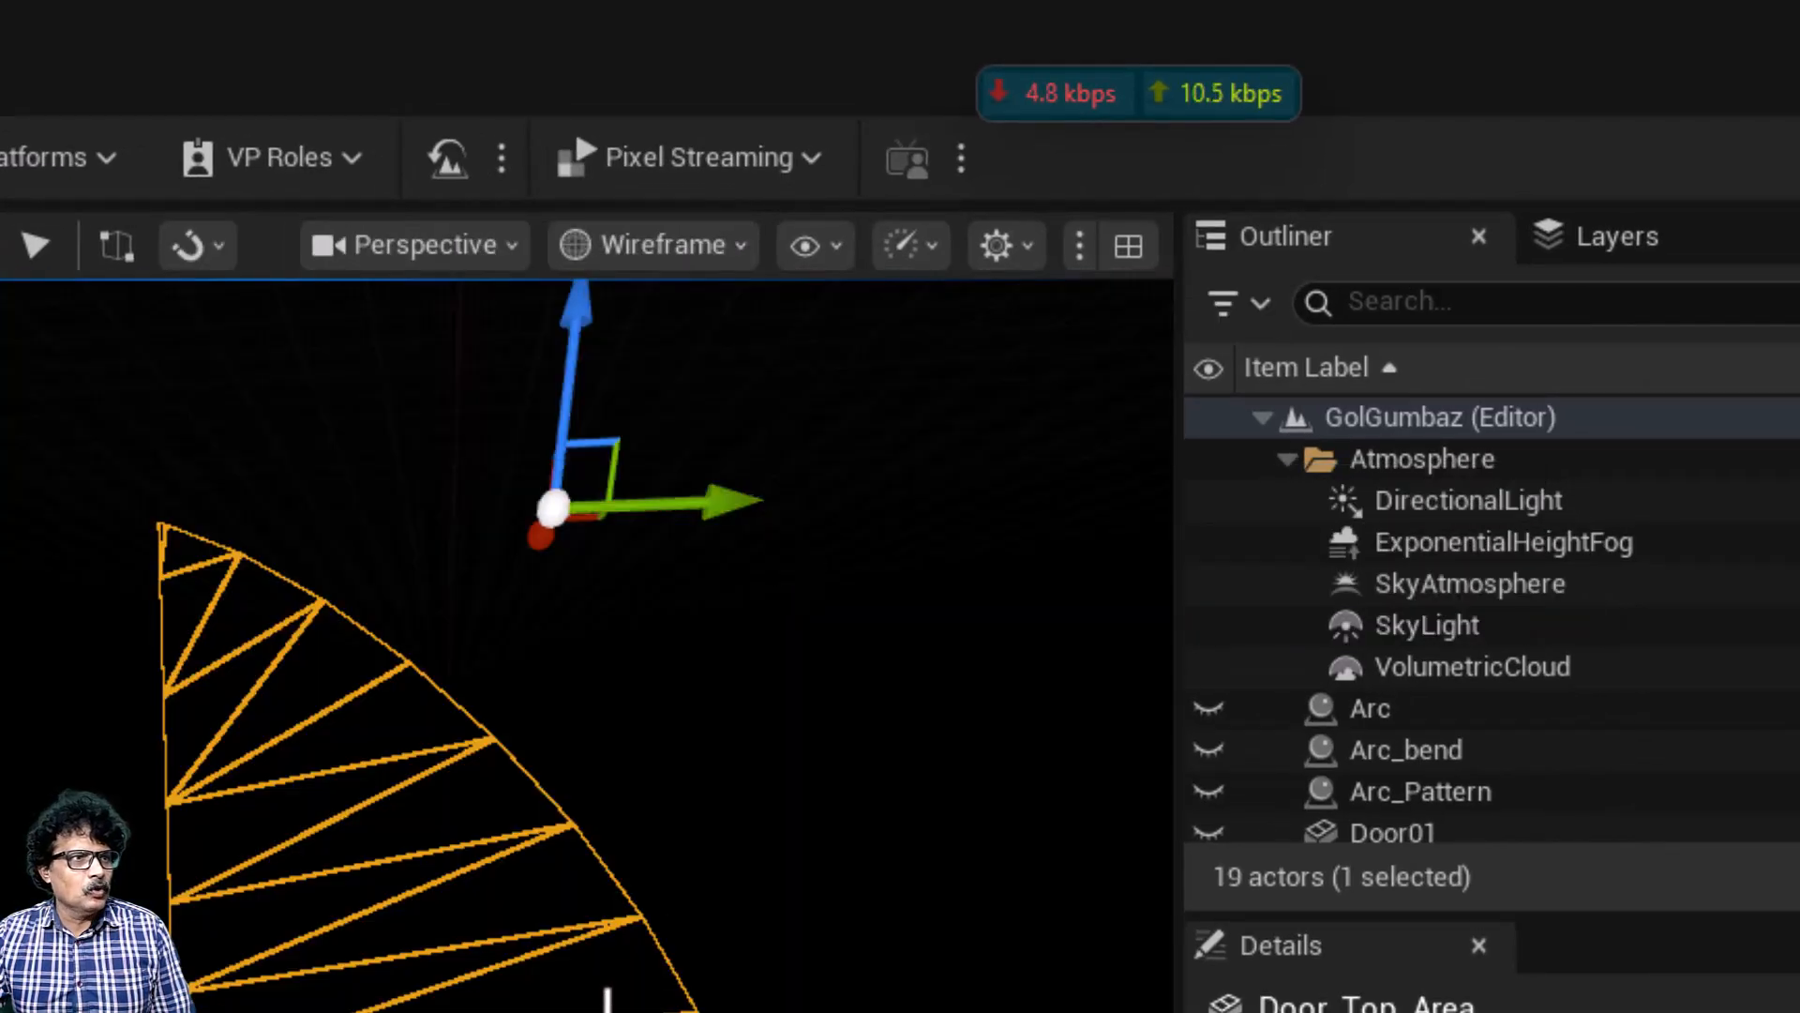
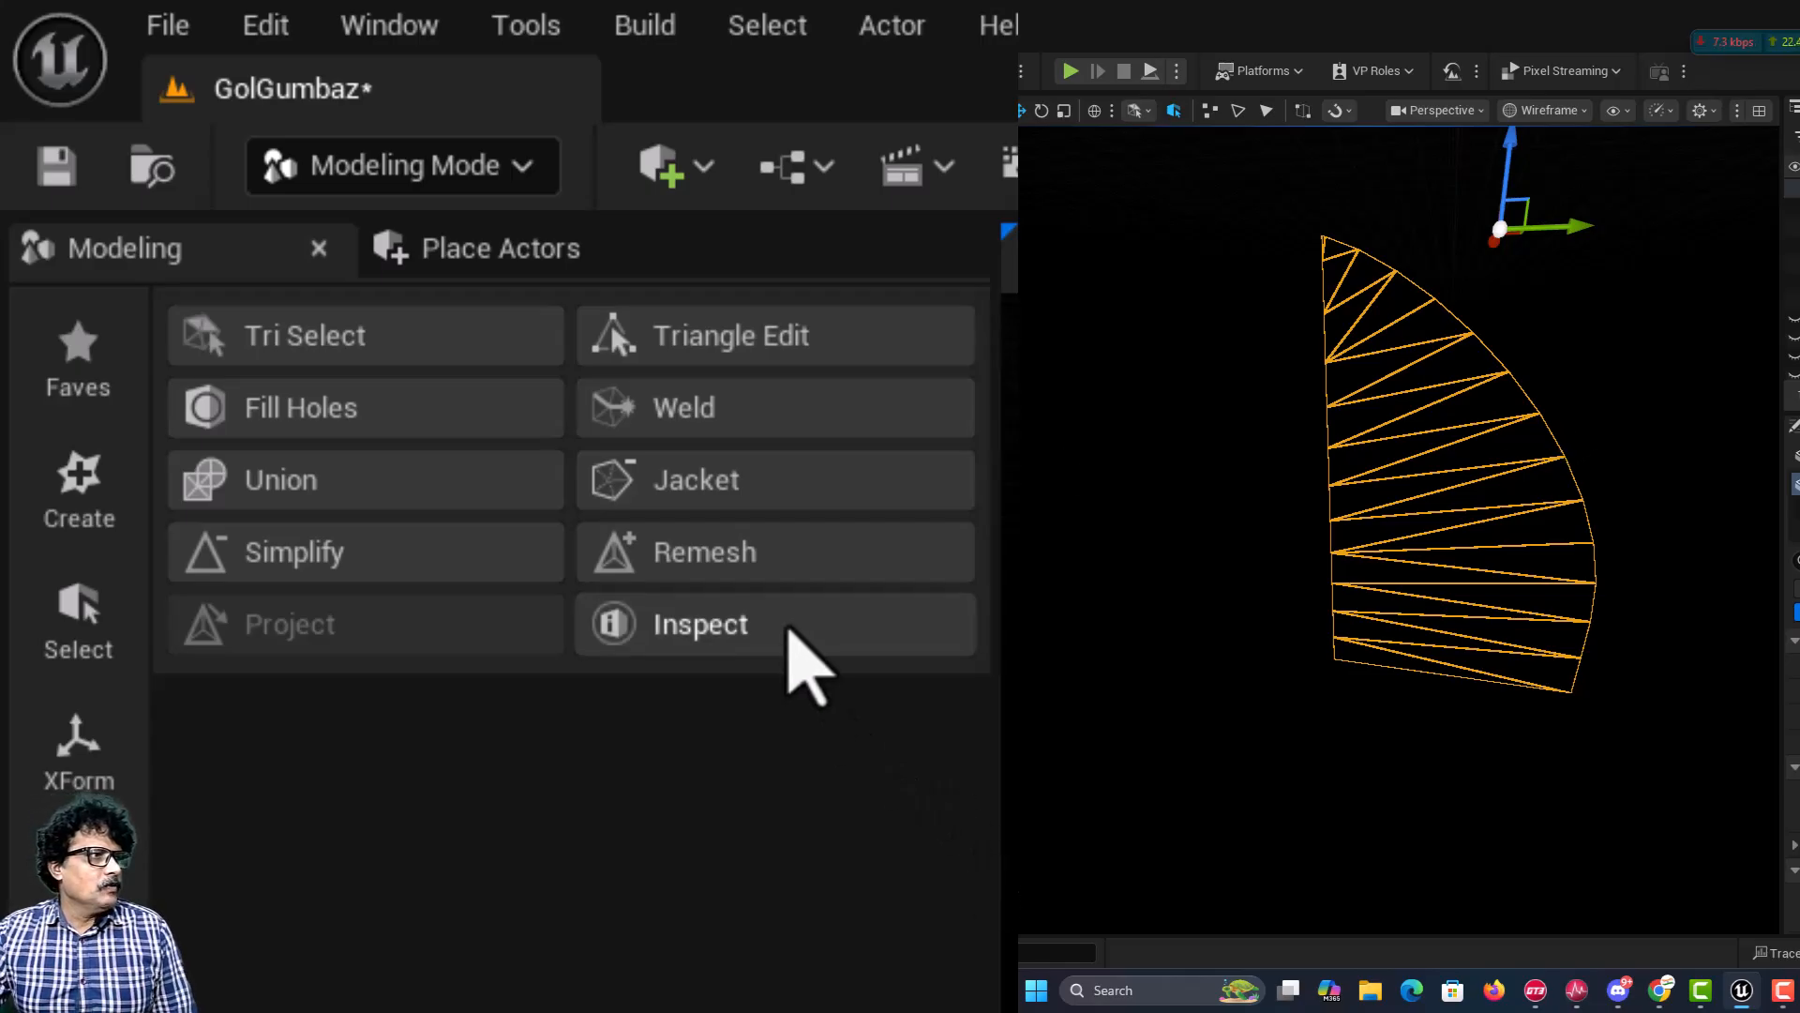
click(785, 567)
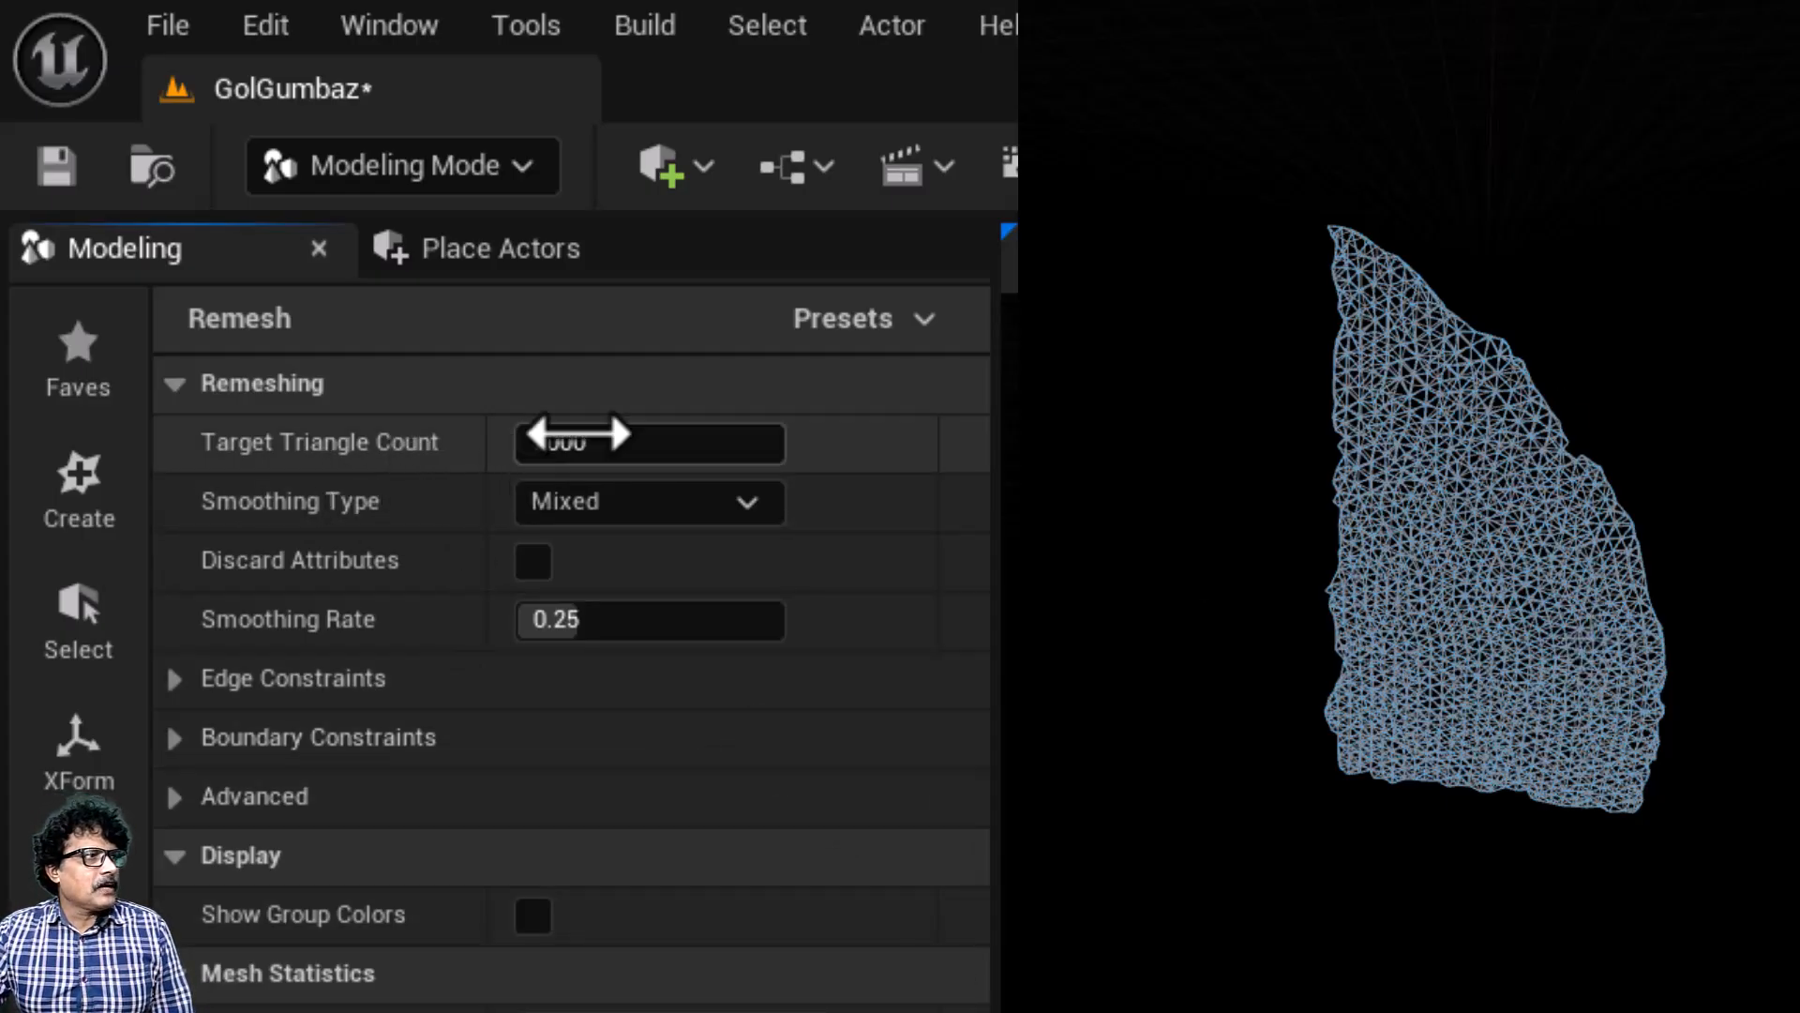
click(574, 434)
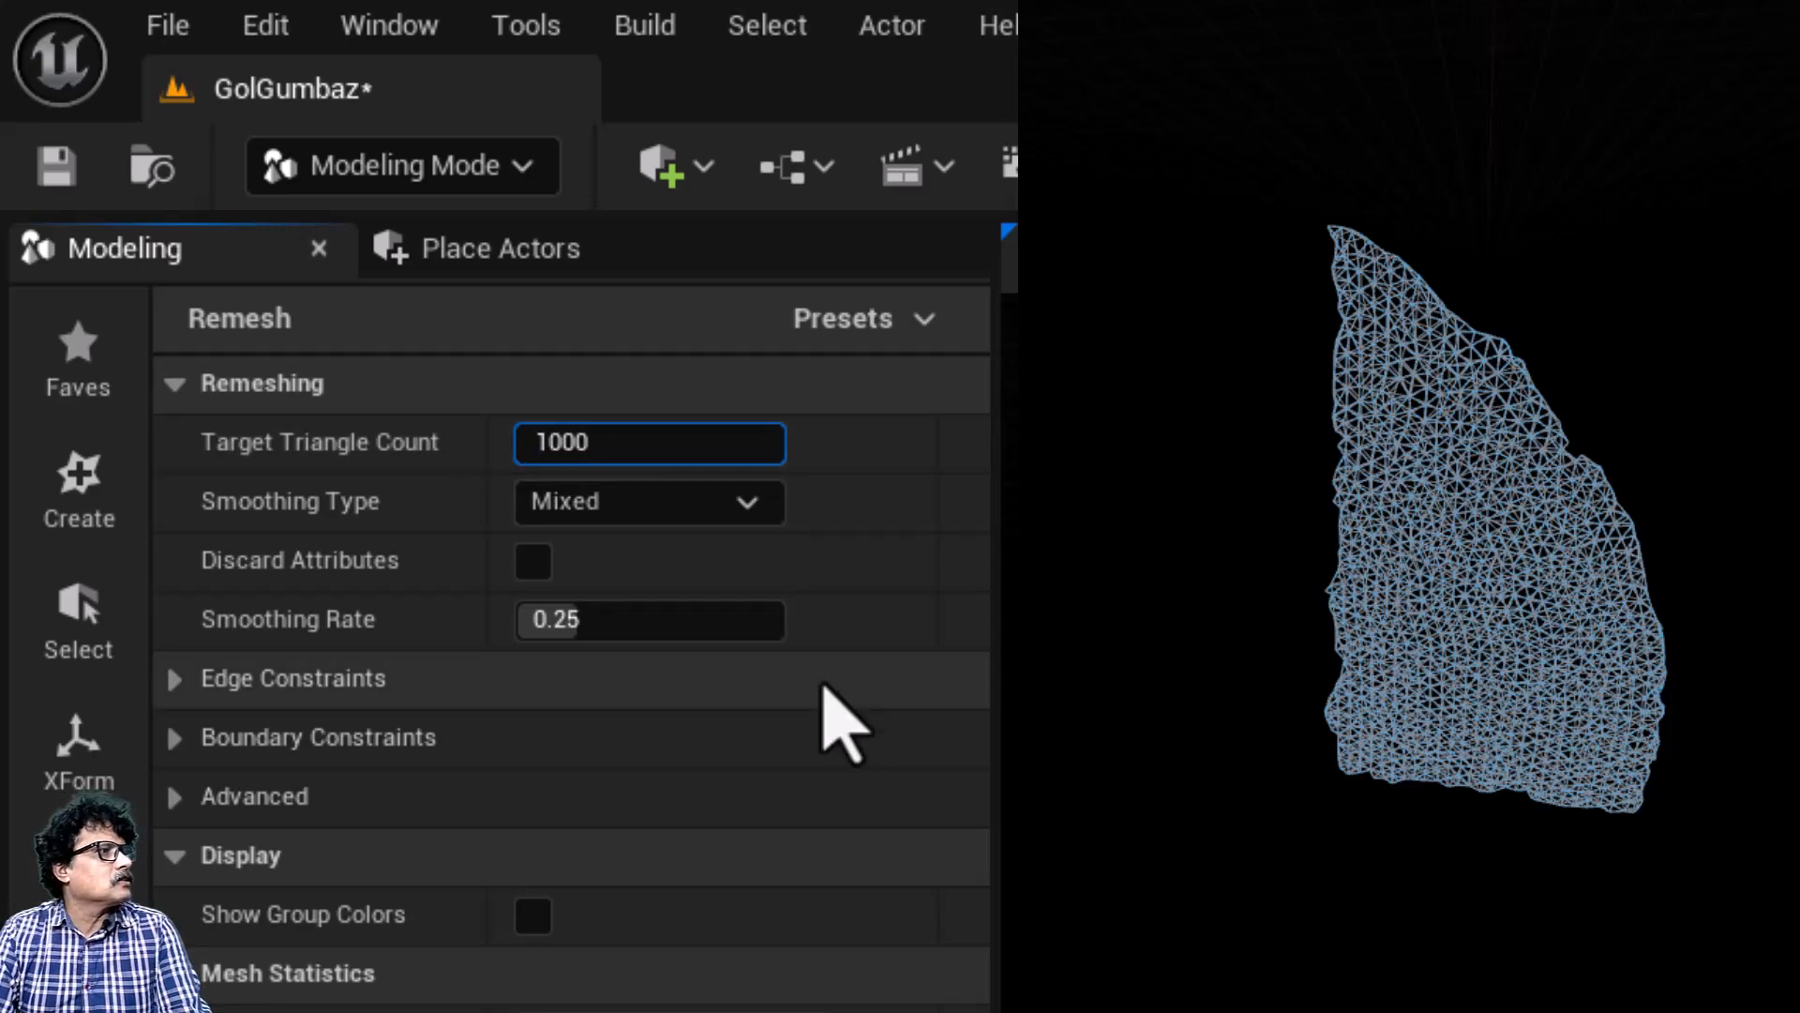
text(1000)
key(Return)
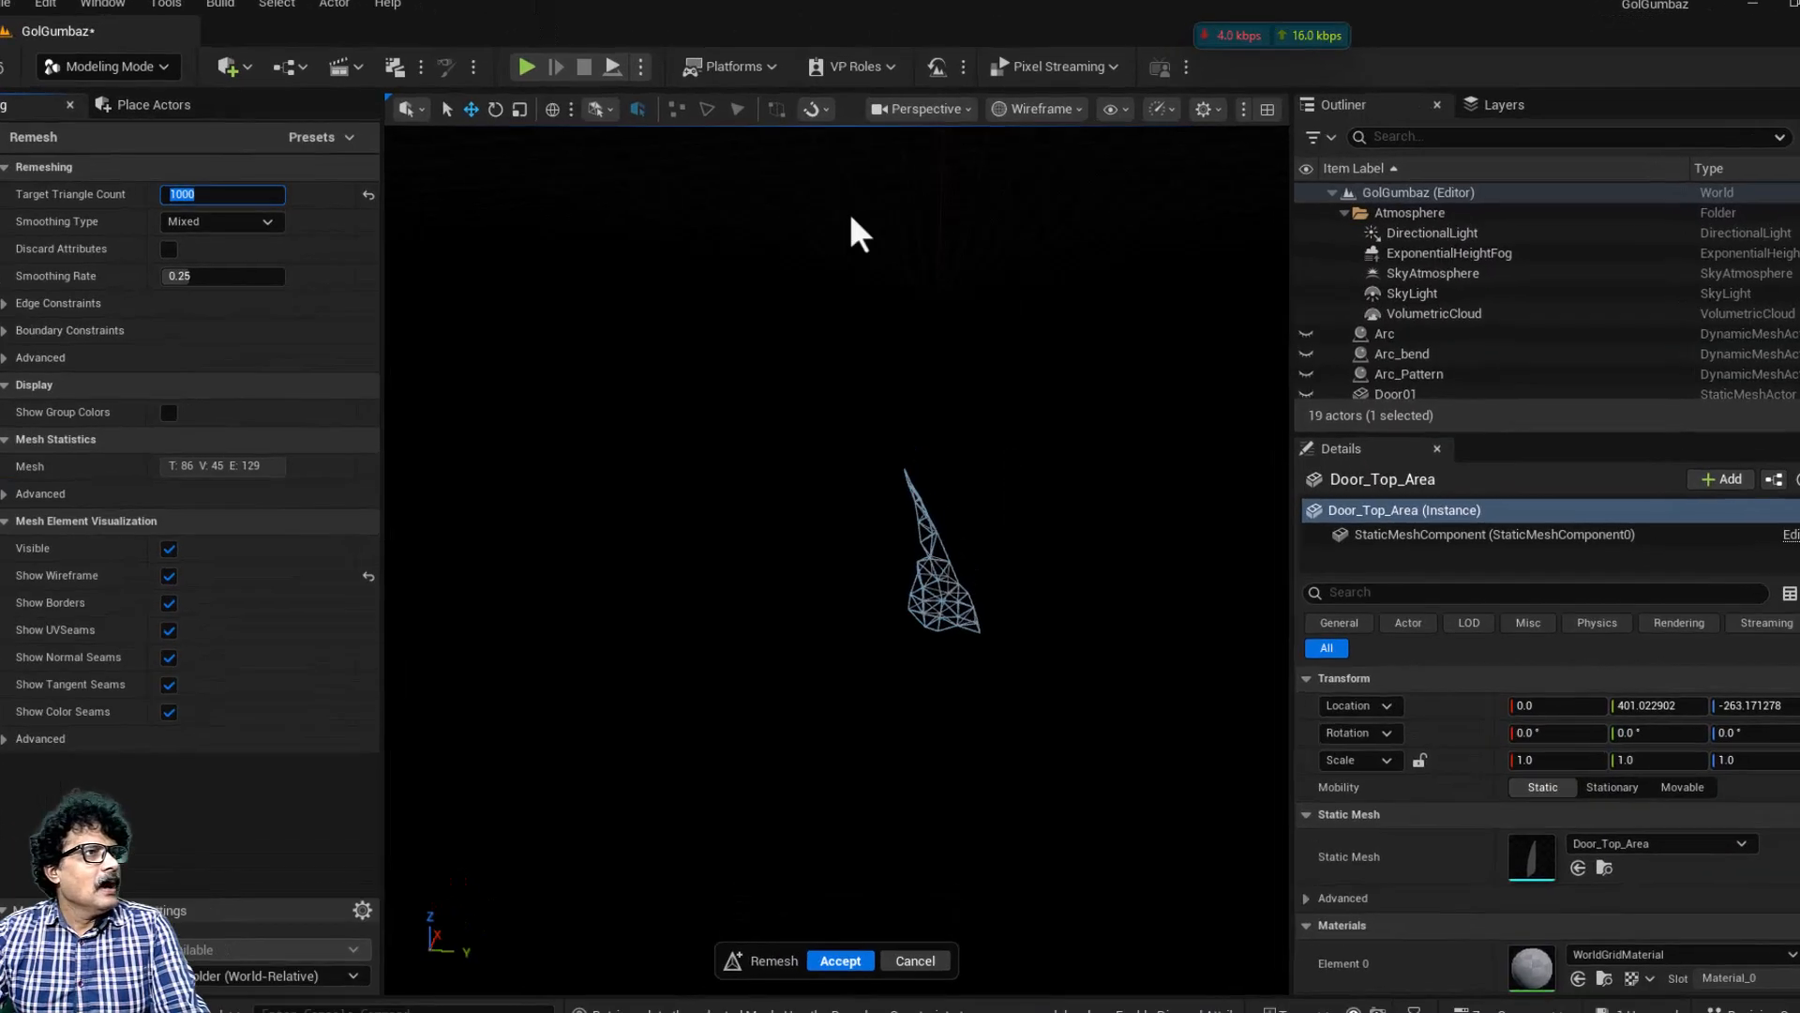
Step: Set the viewport back to Lit and unhide Full_Door_Frame and Single_Door_frame around the door's top area
click(928, 109)
click(1032, 110)
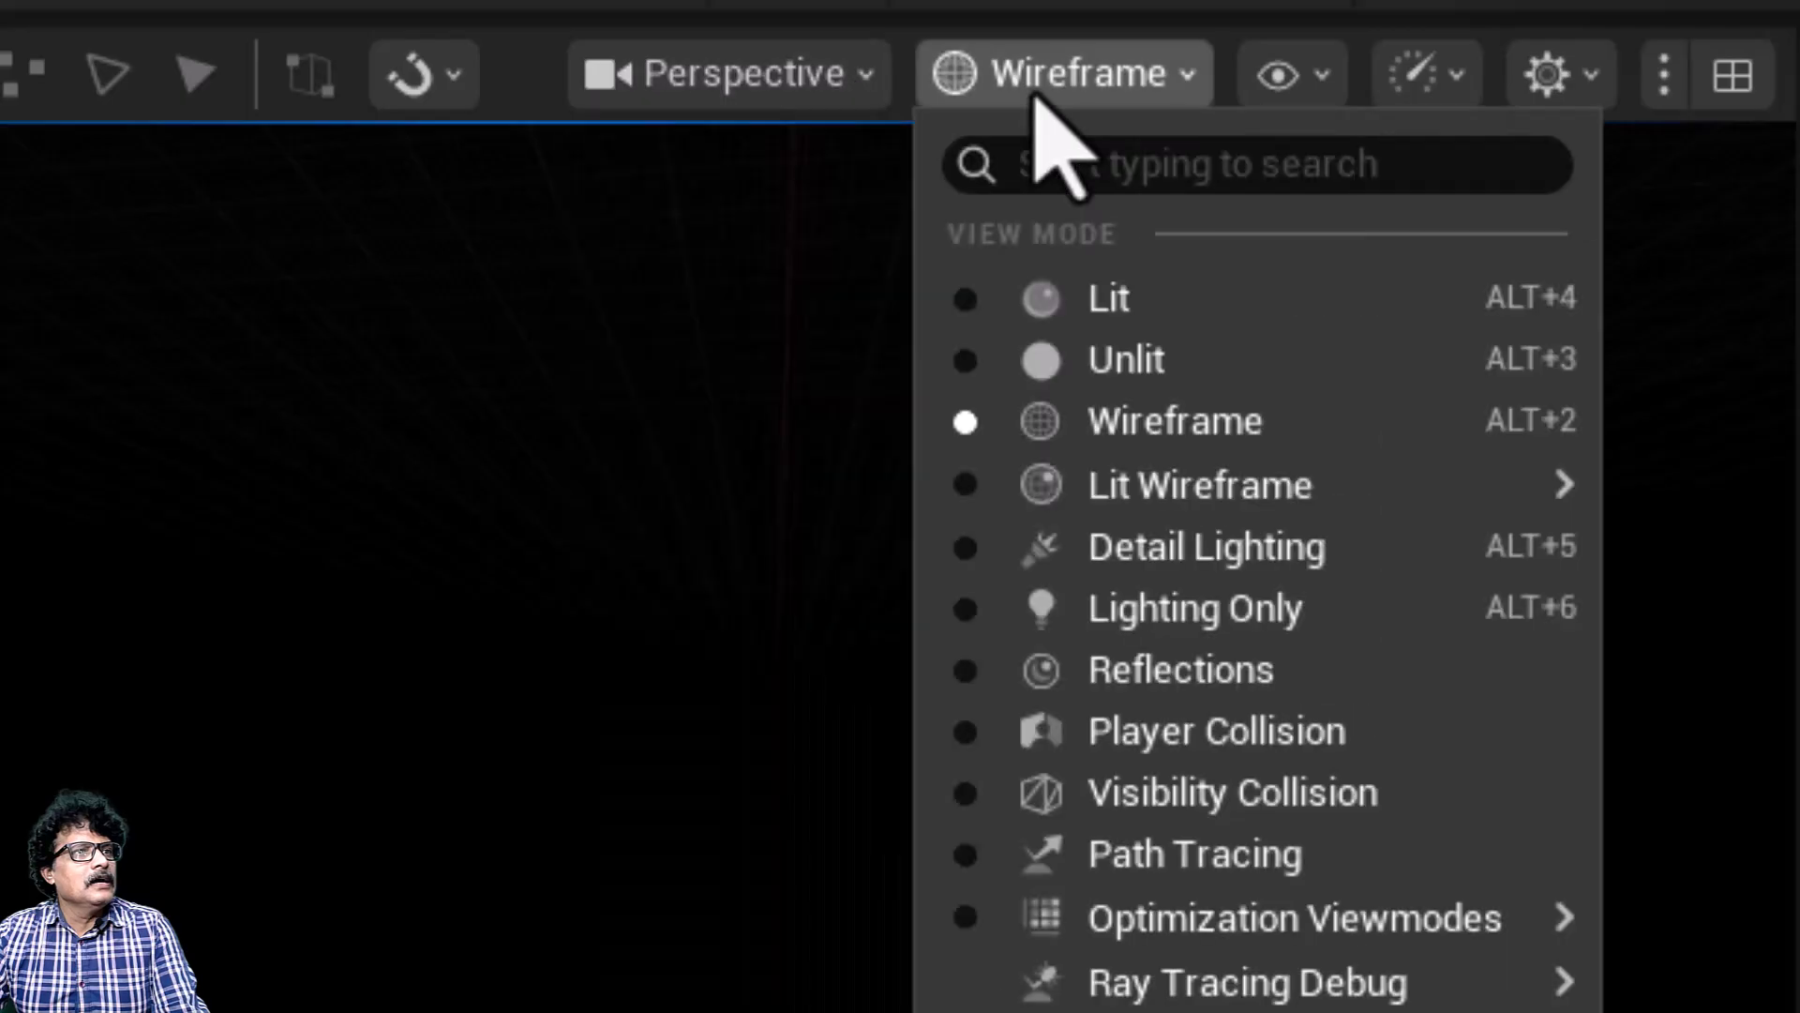
click(1078, 282)
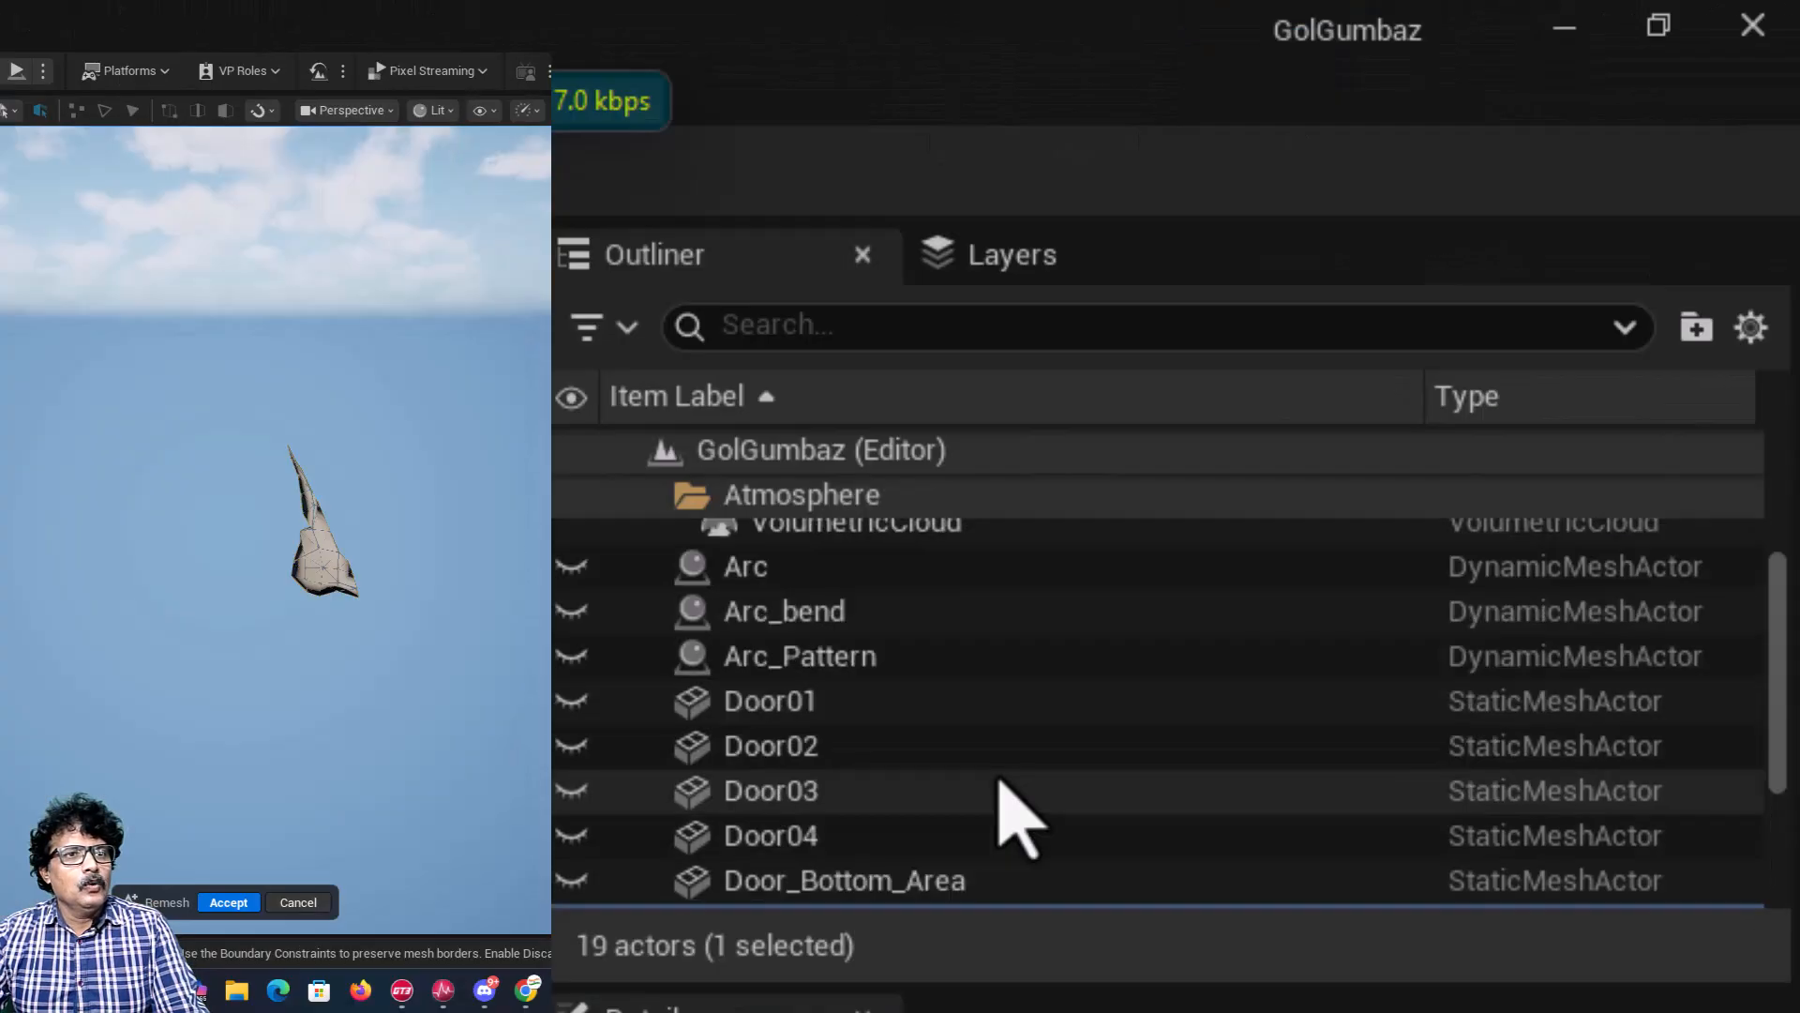
scroll(1016, 812, down, 3)
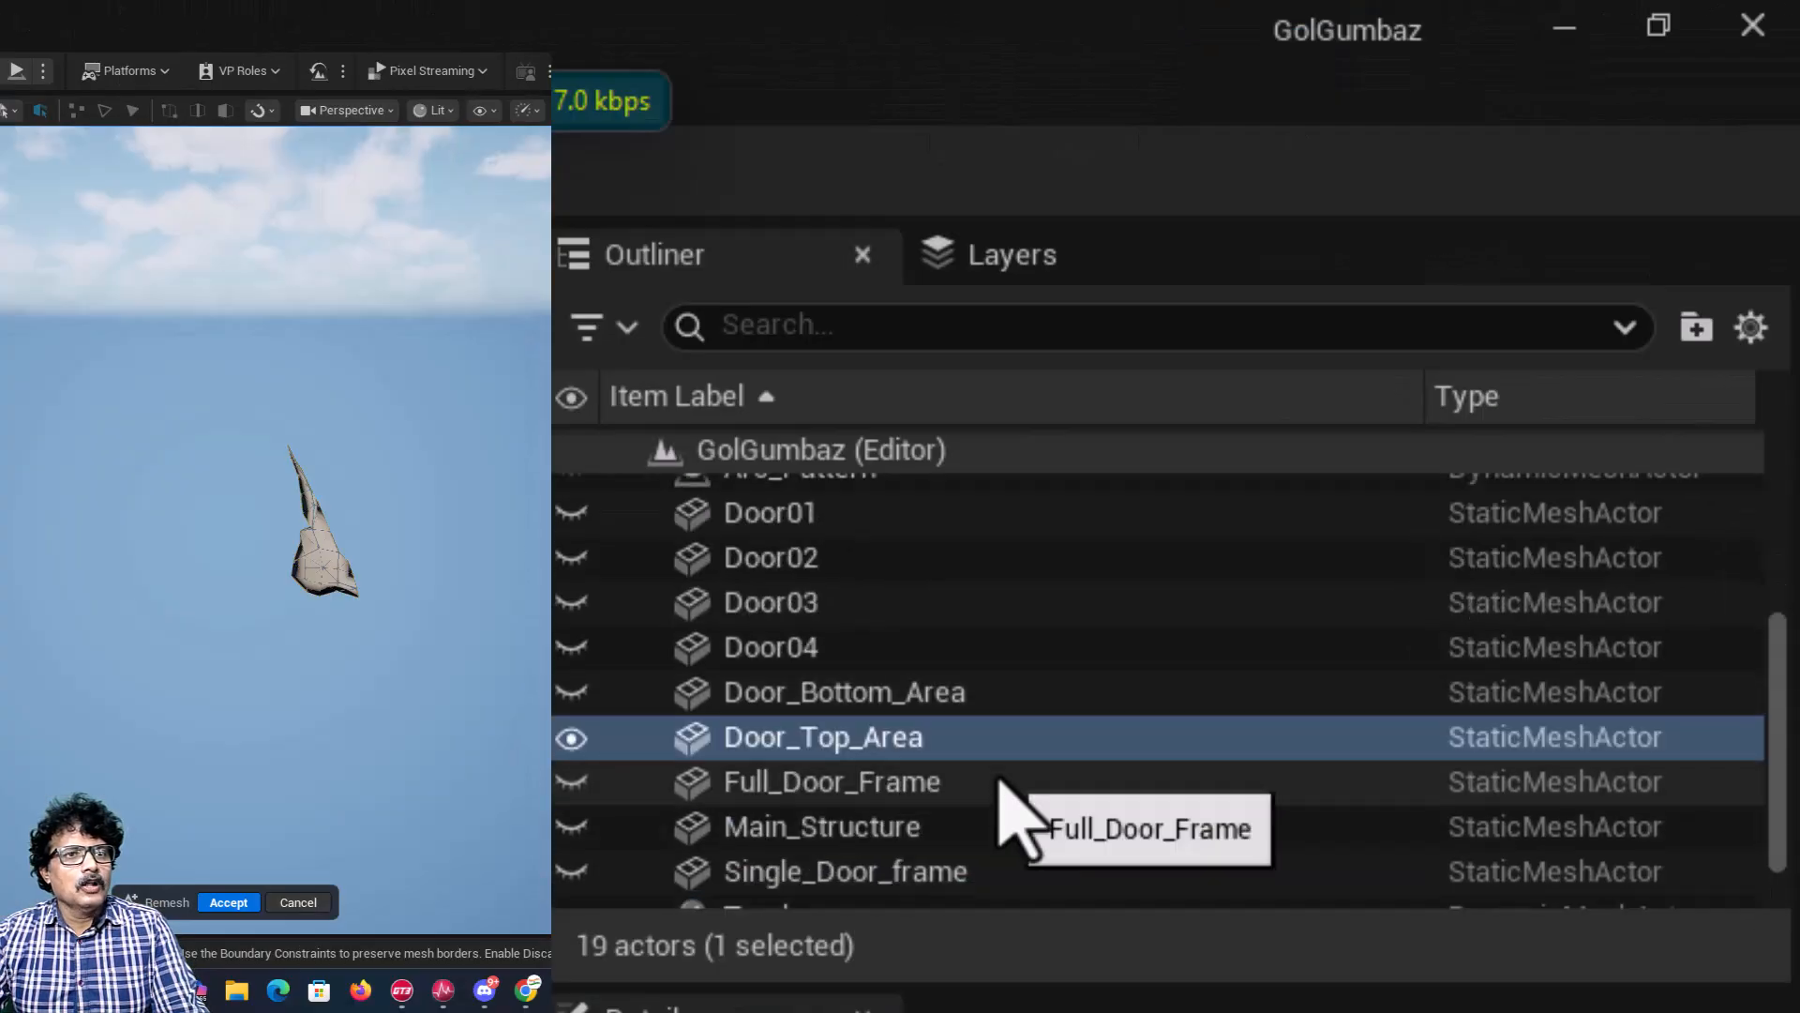
click(572, 784)
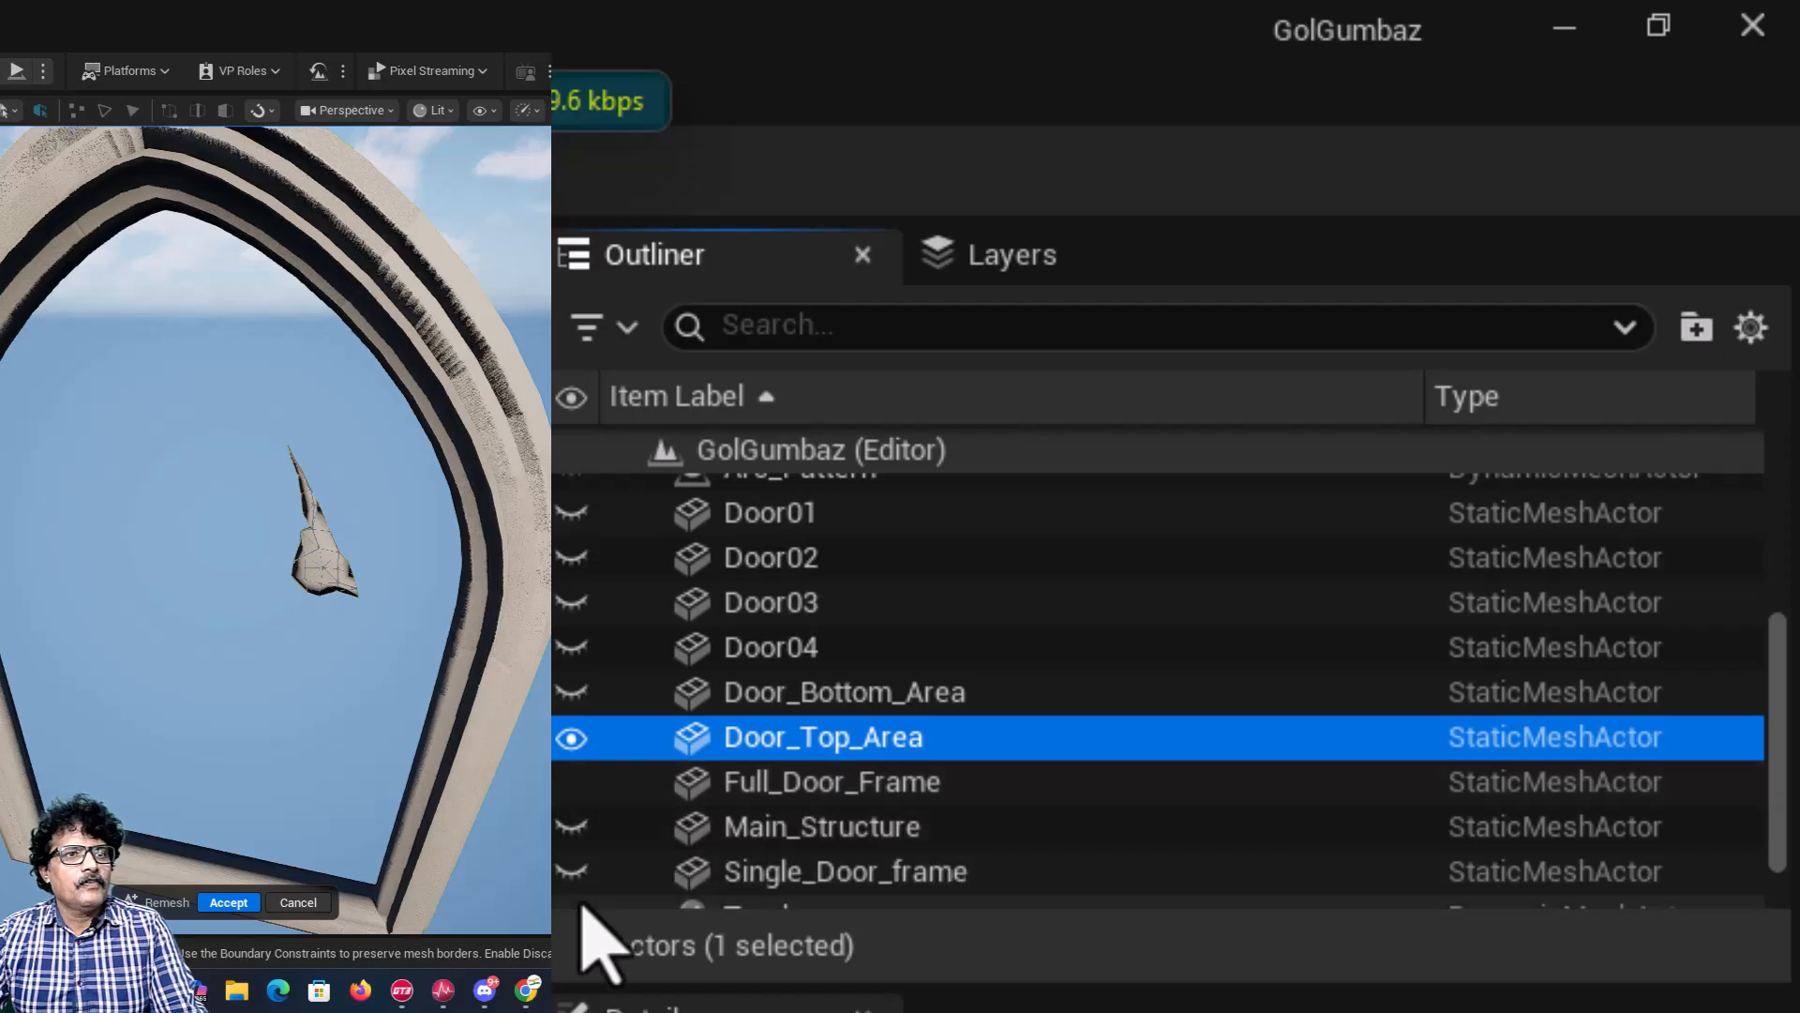
click(572, 871)
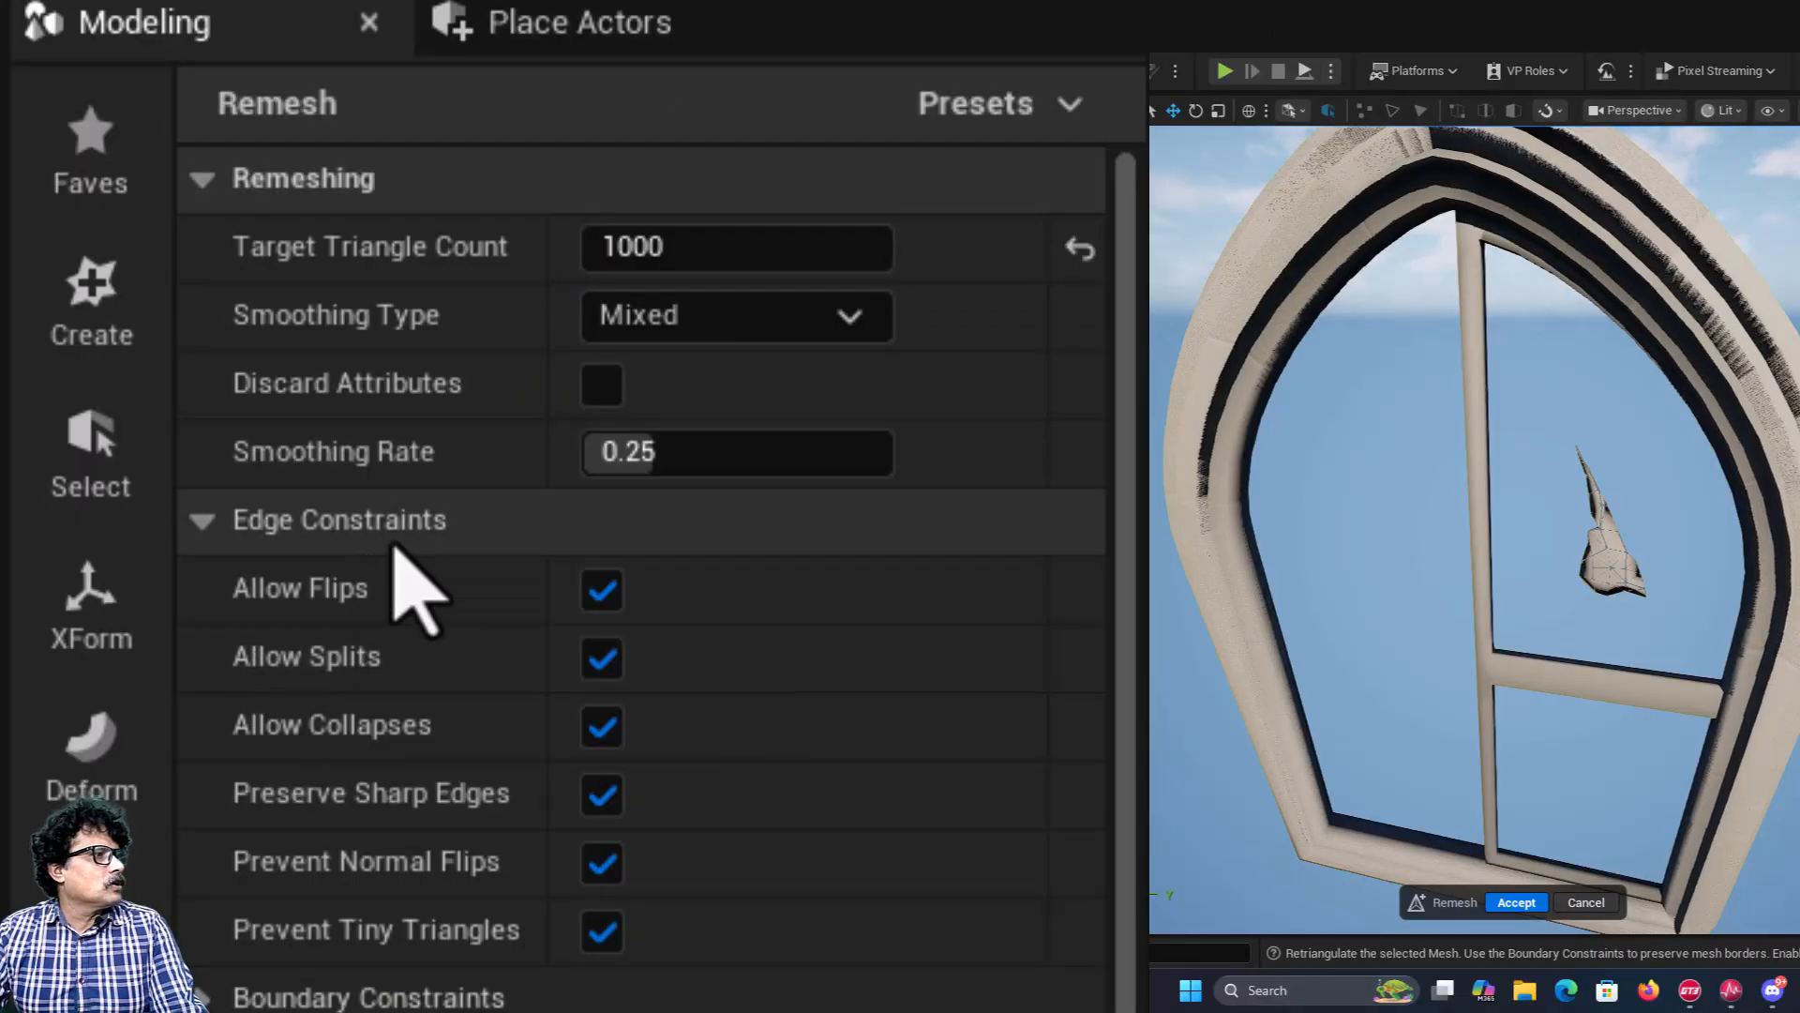
Step: Disable Allow Collapses in the remesh edge constraints and set the smoothing type to Shape Preserving
click(603, 736)
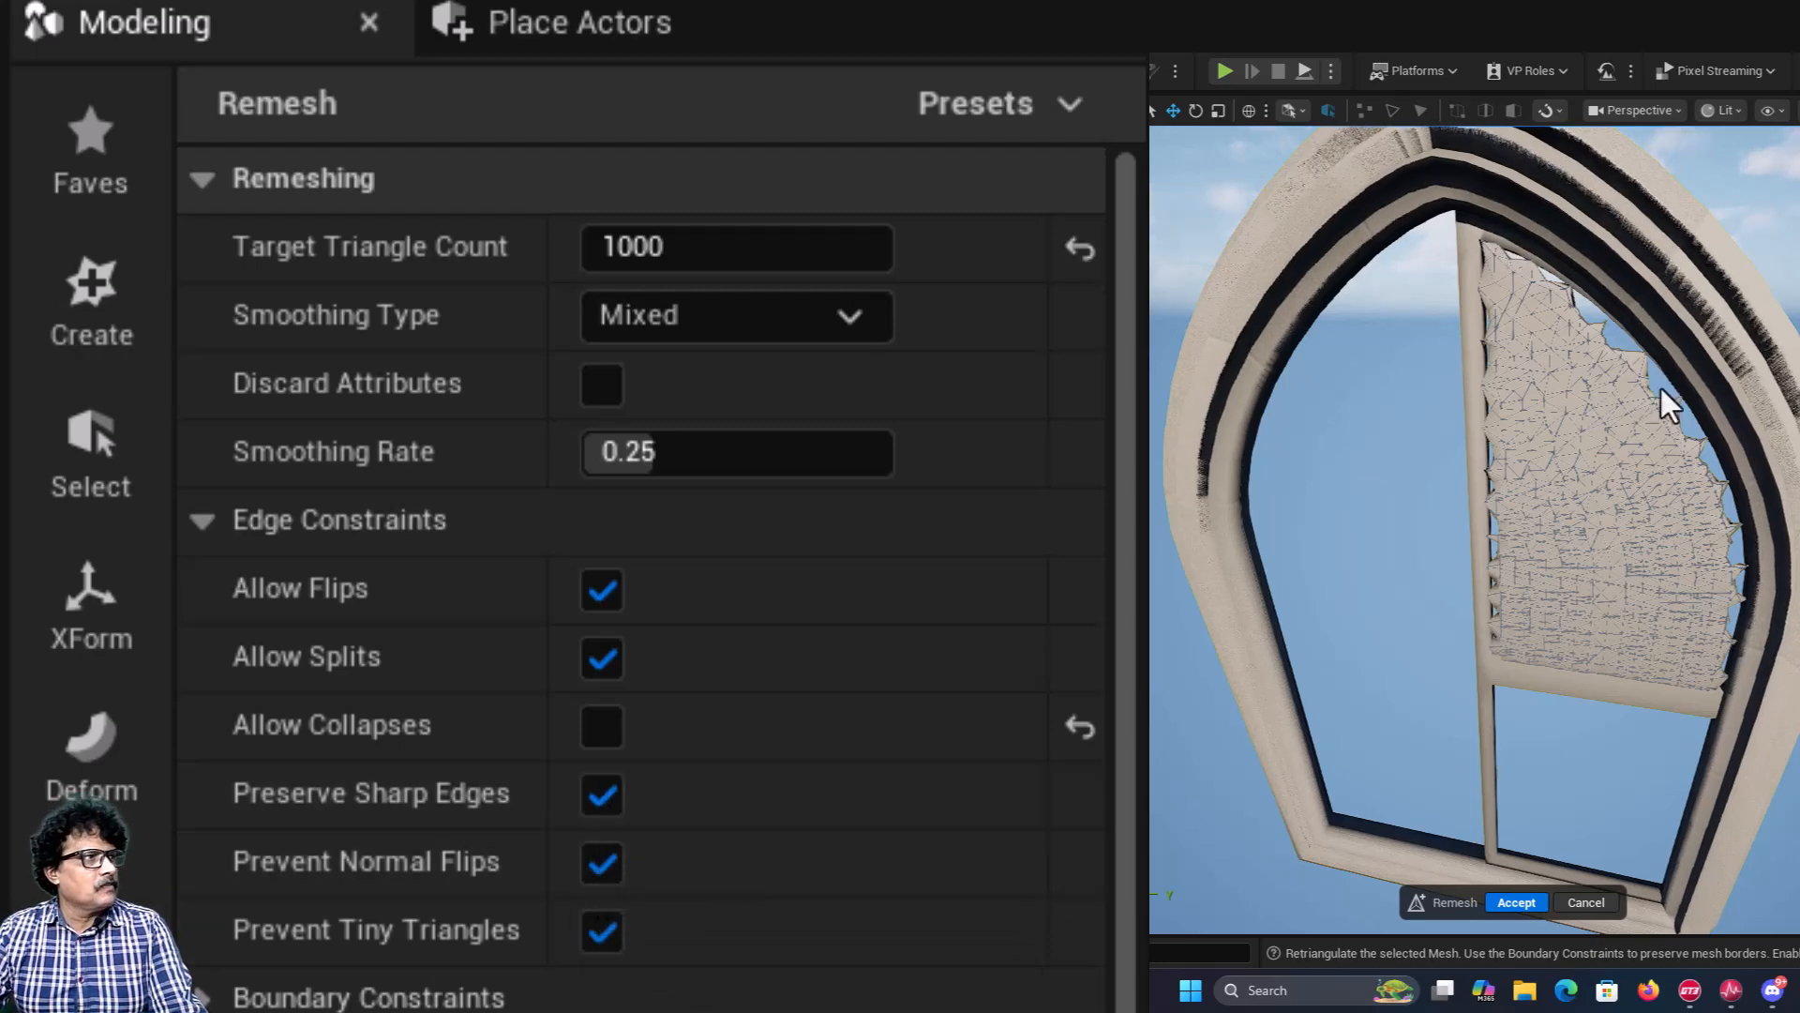
click(759, 319)
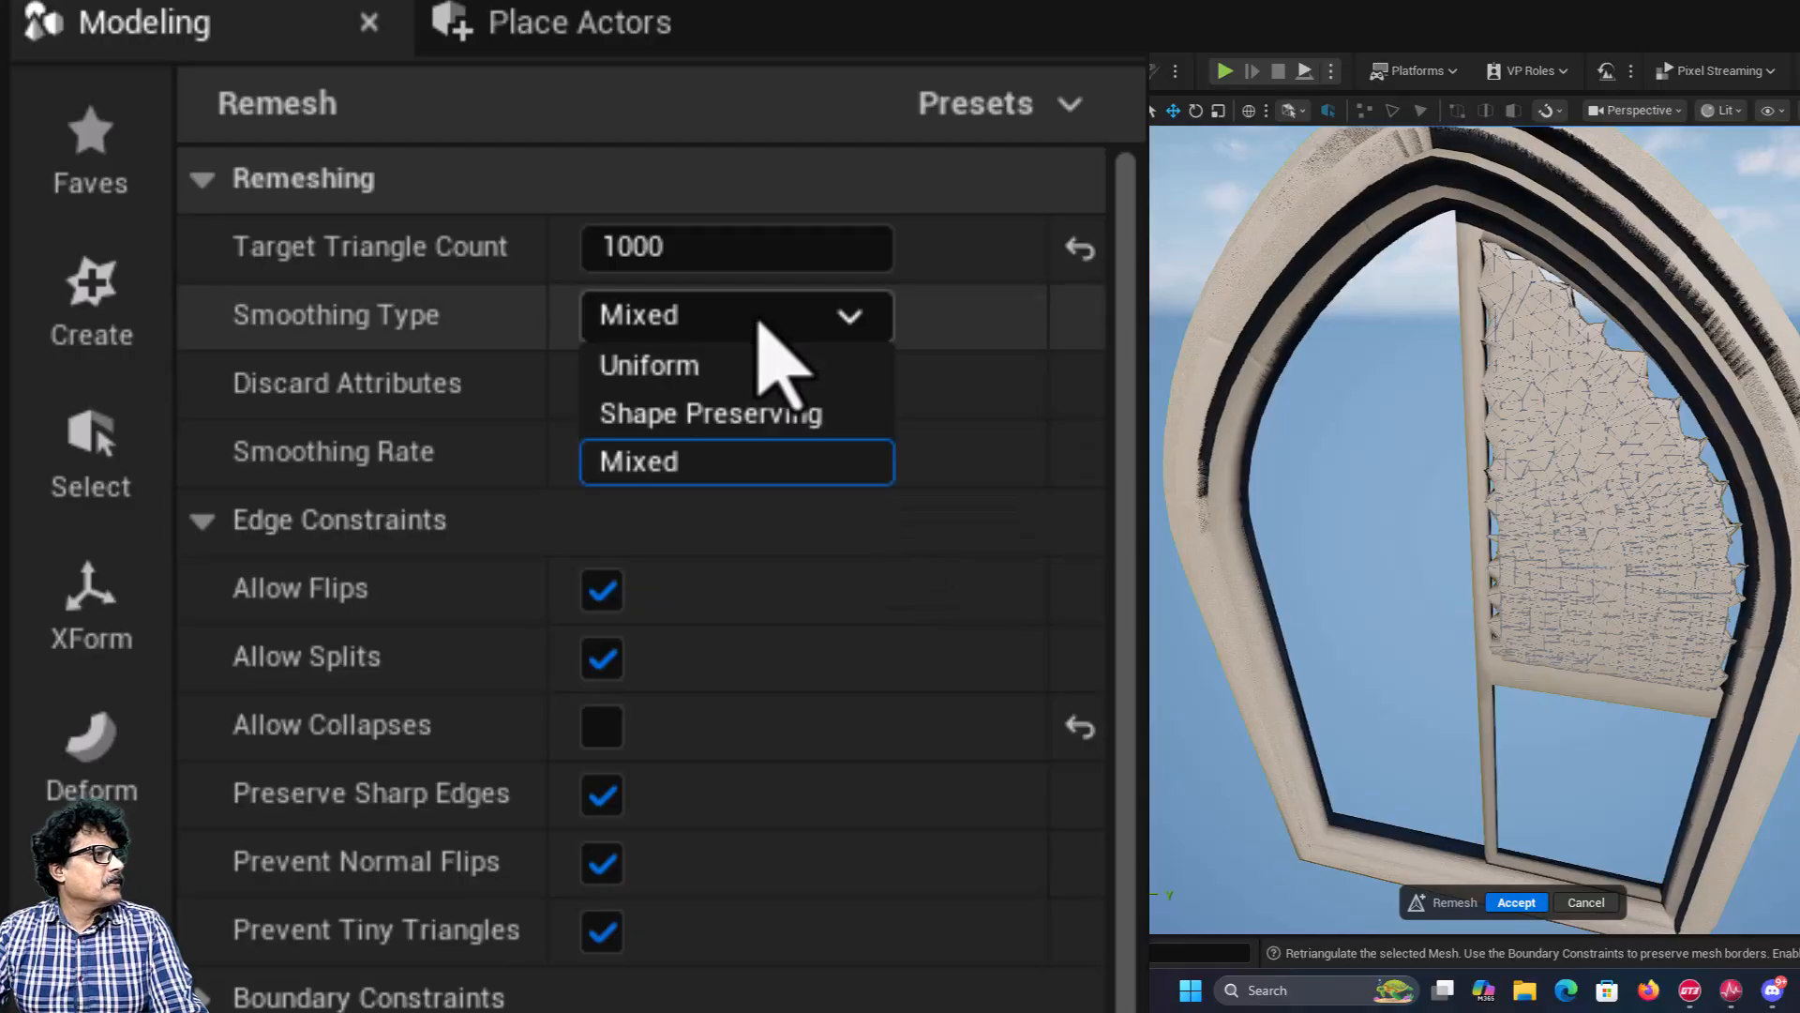
click(745, 417)
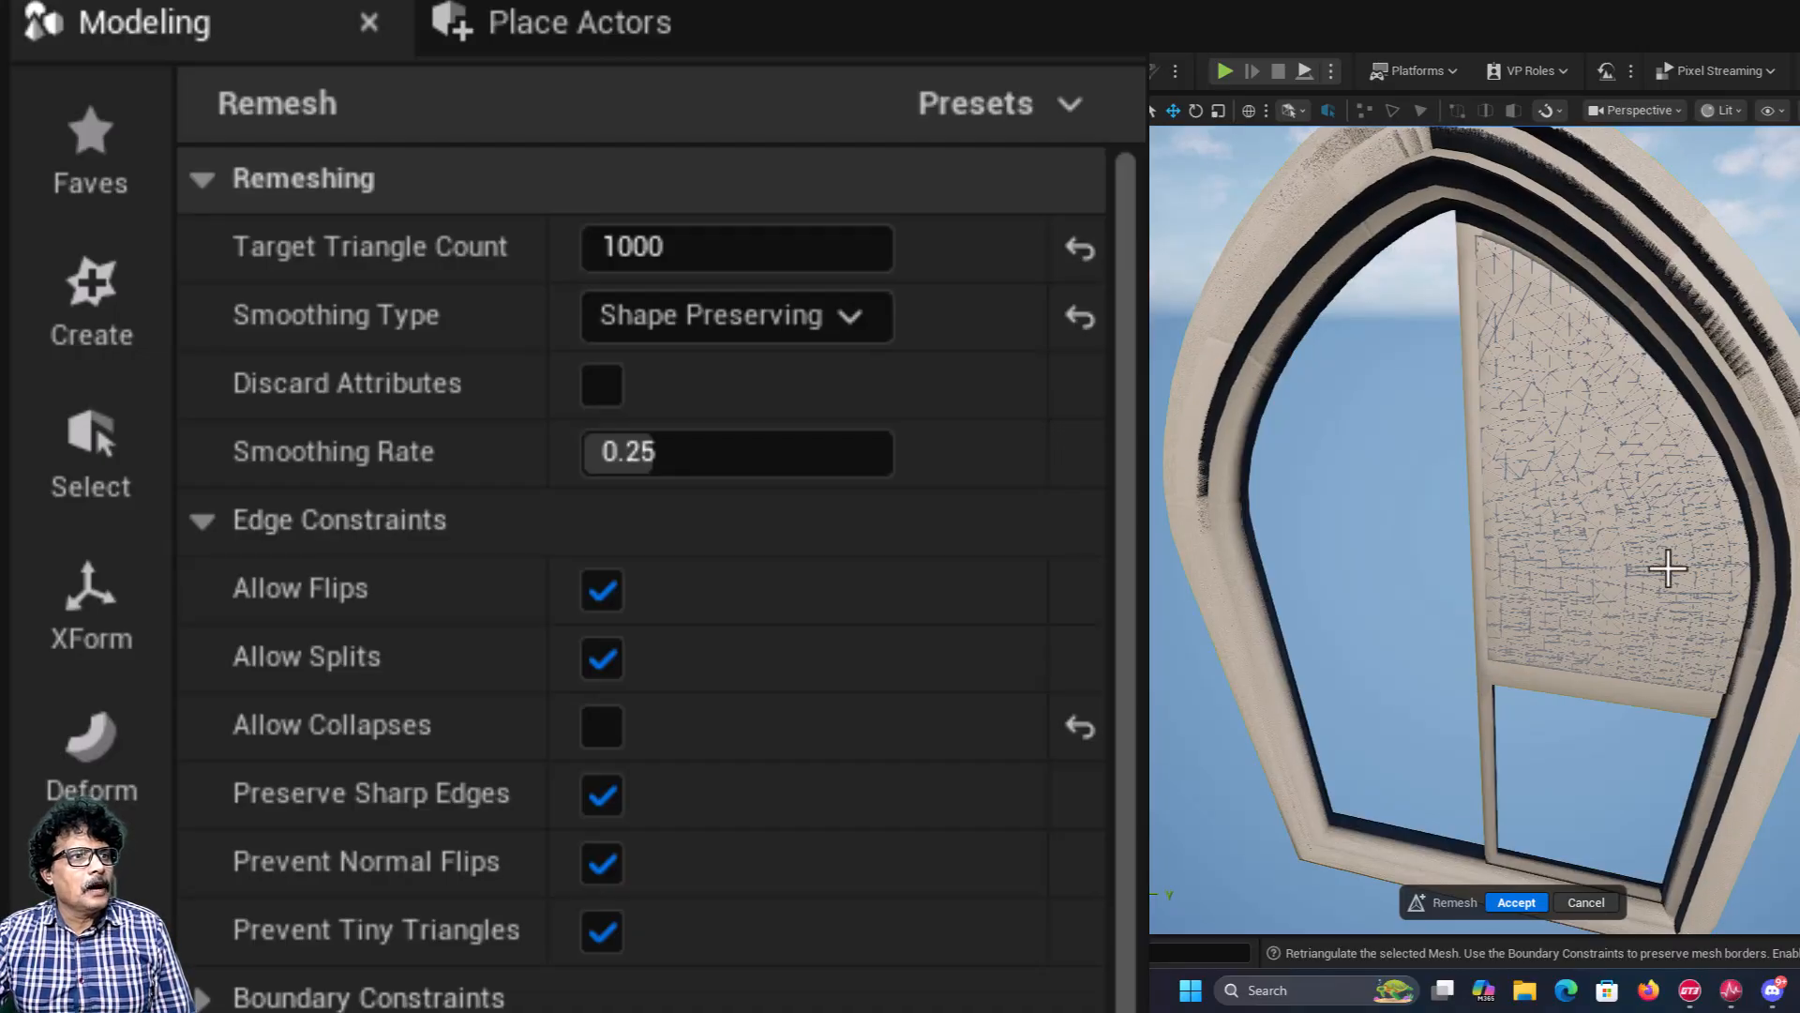
scroll(1668, 569, up, 6)
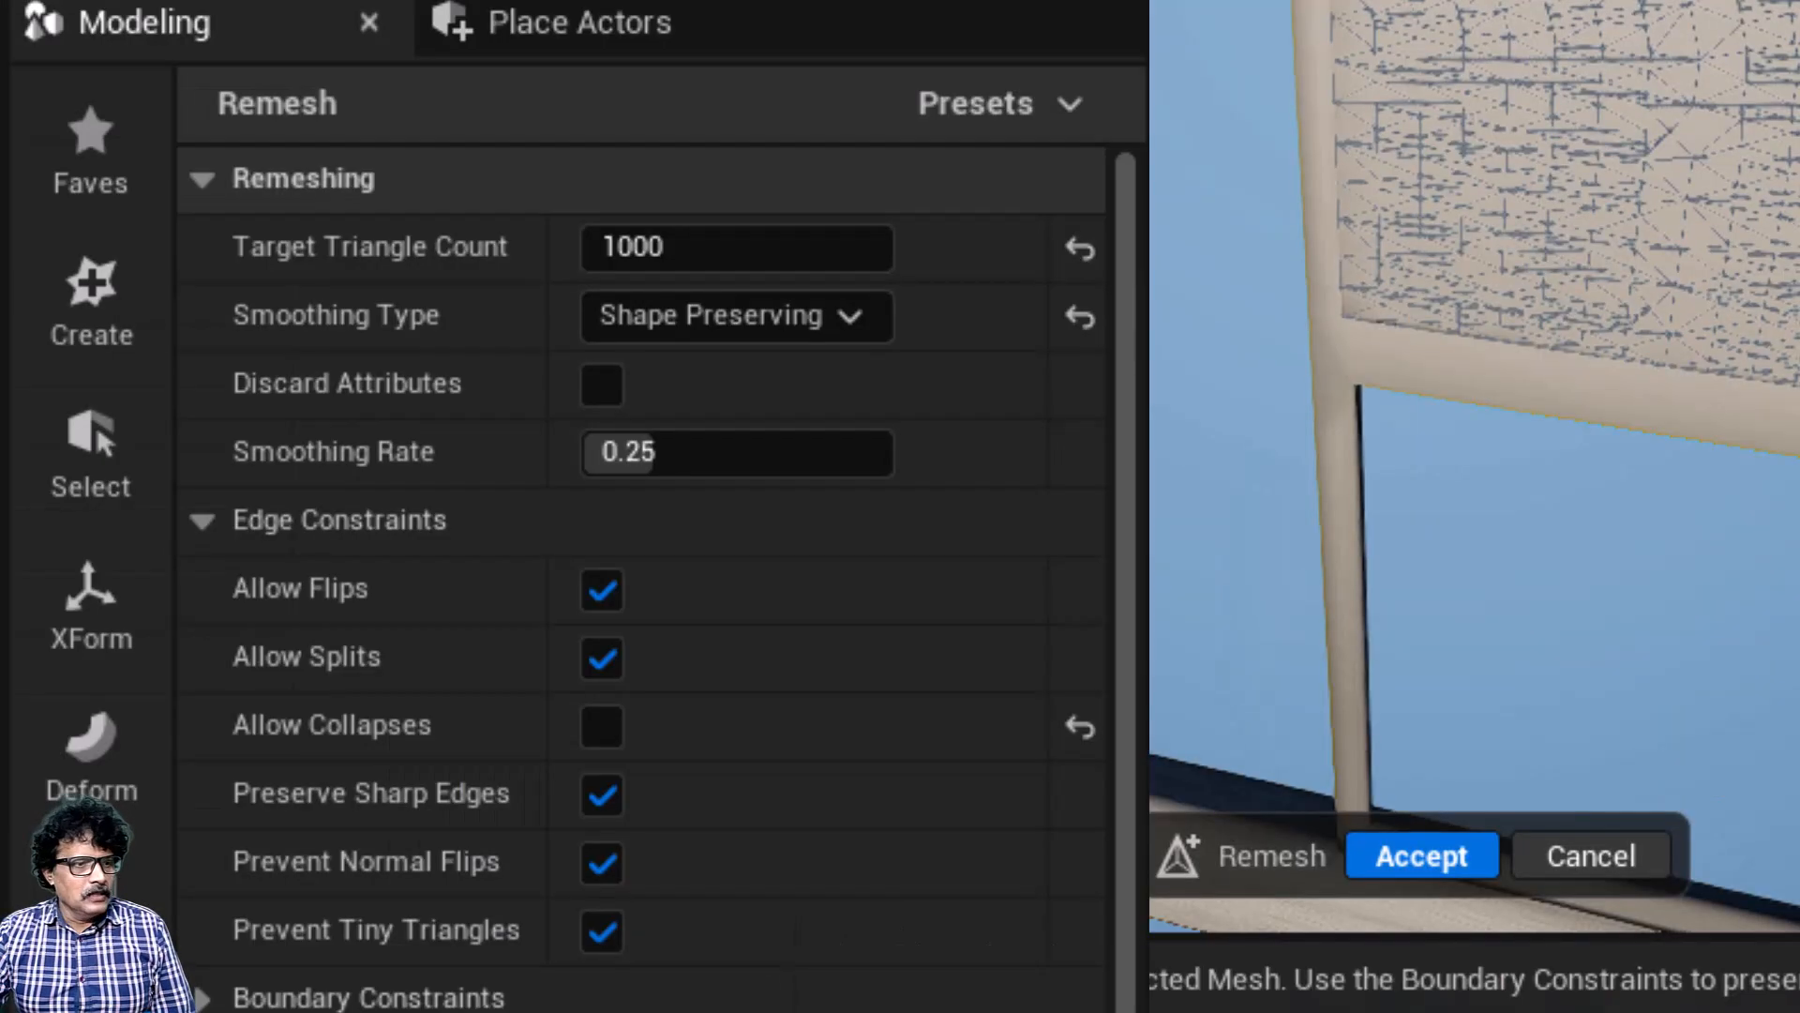
Step: Accept the remesh of the upper door panel and start a Displace on it with the Texture2D Map displacement type
click(1381, 855)
click(119, 786)
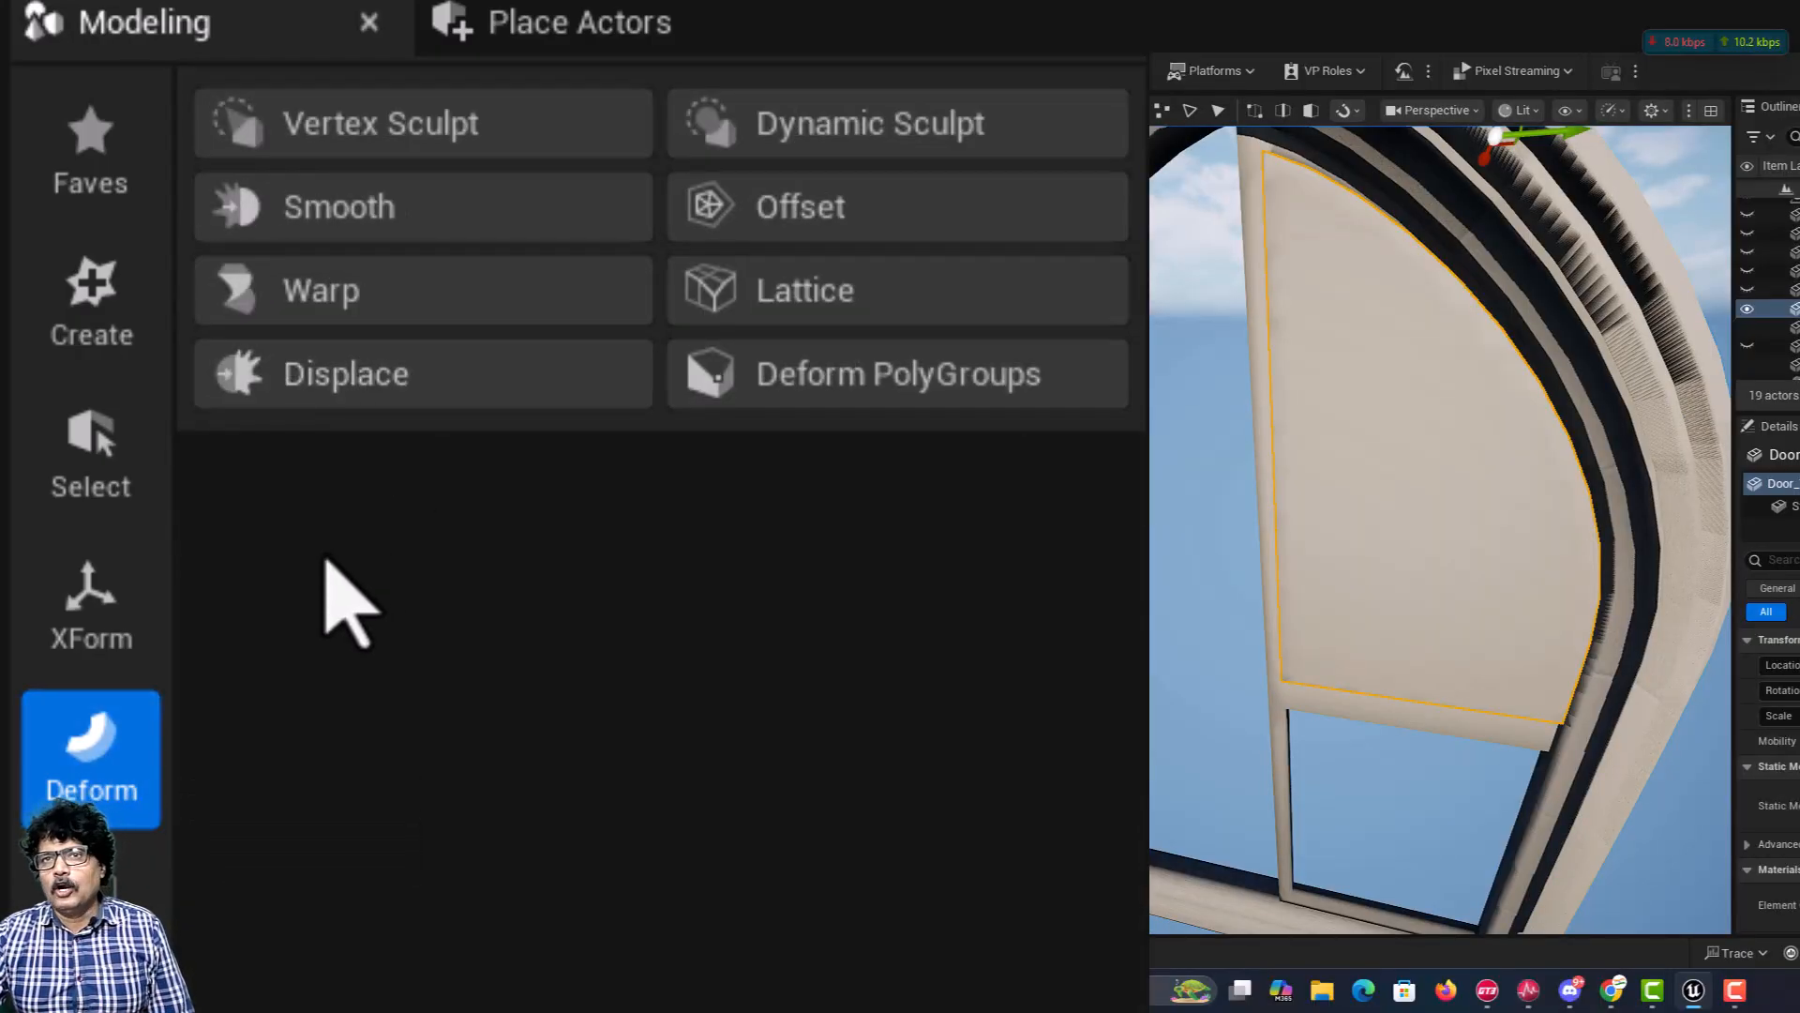
click(309, 375)
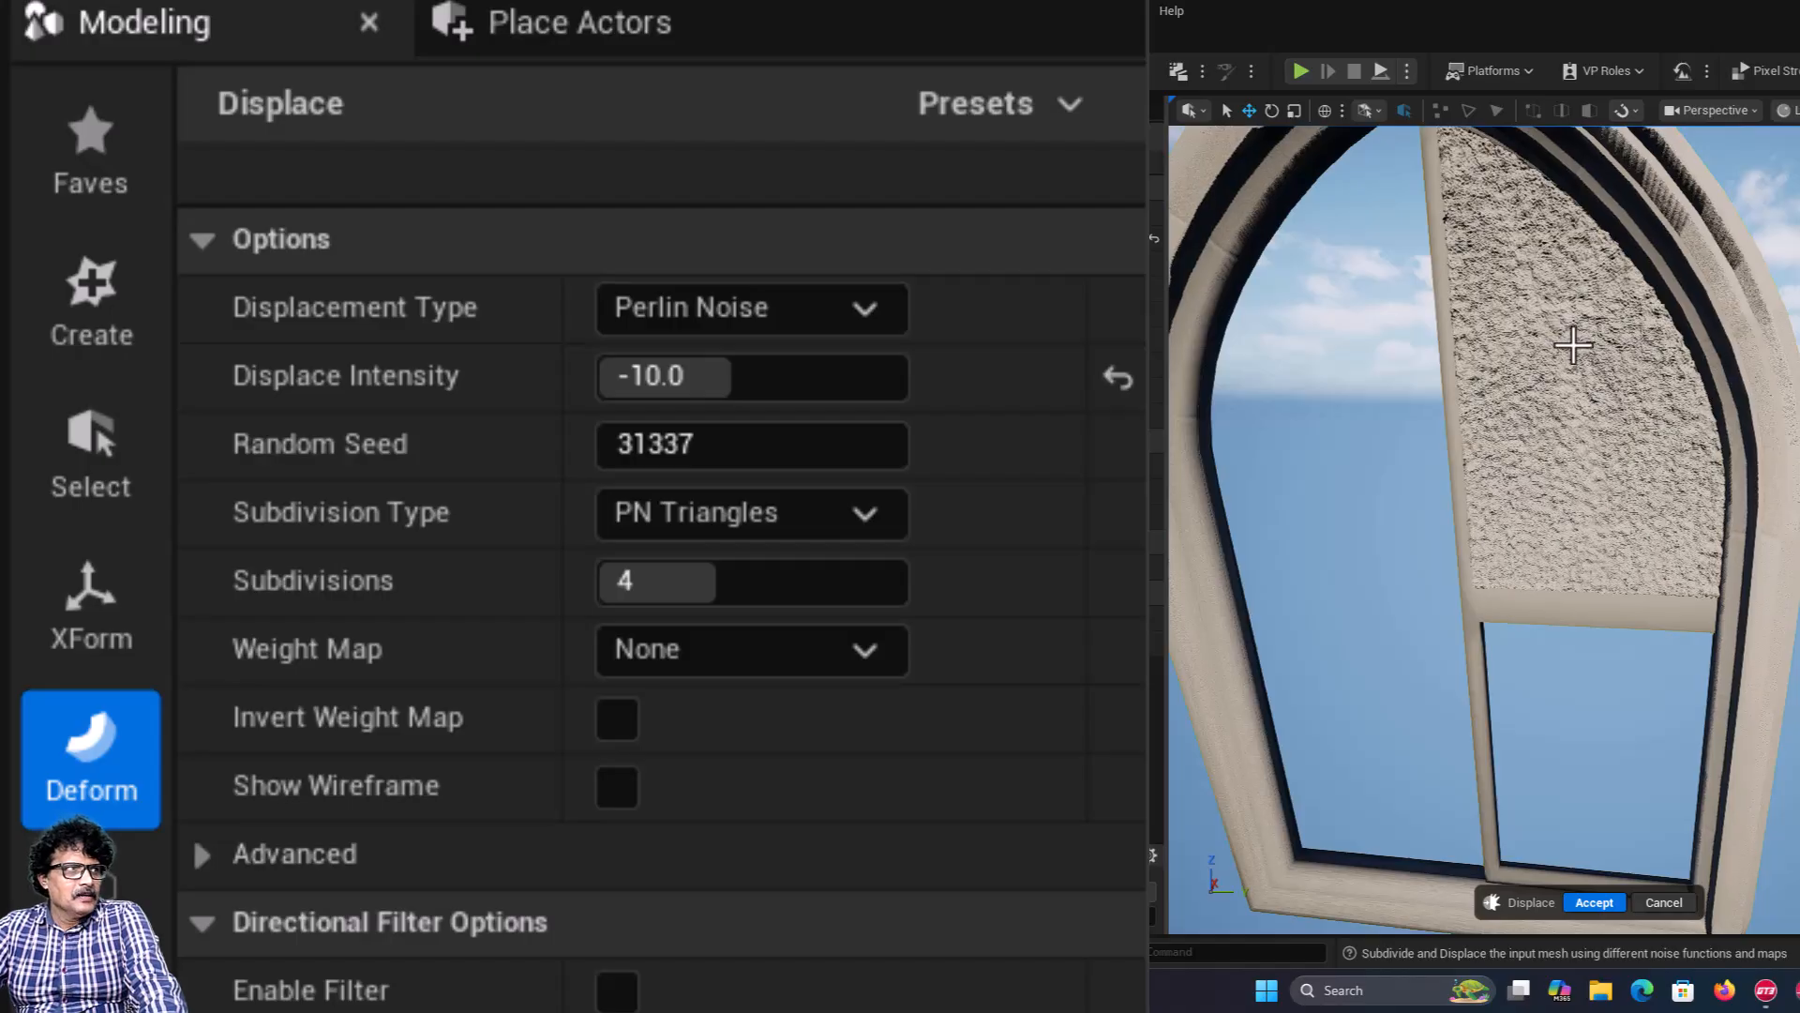
click(846, 306)
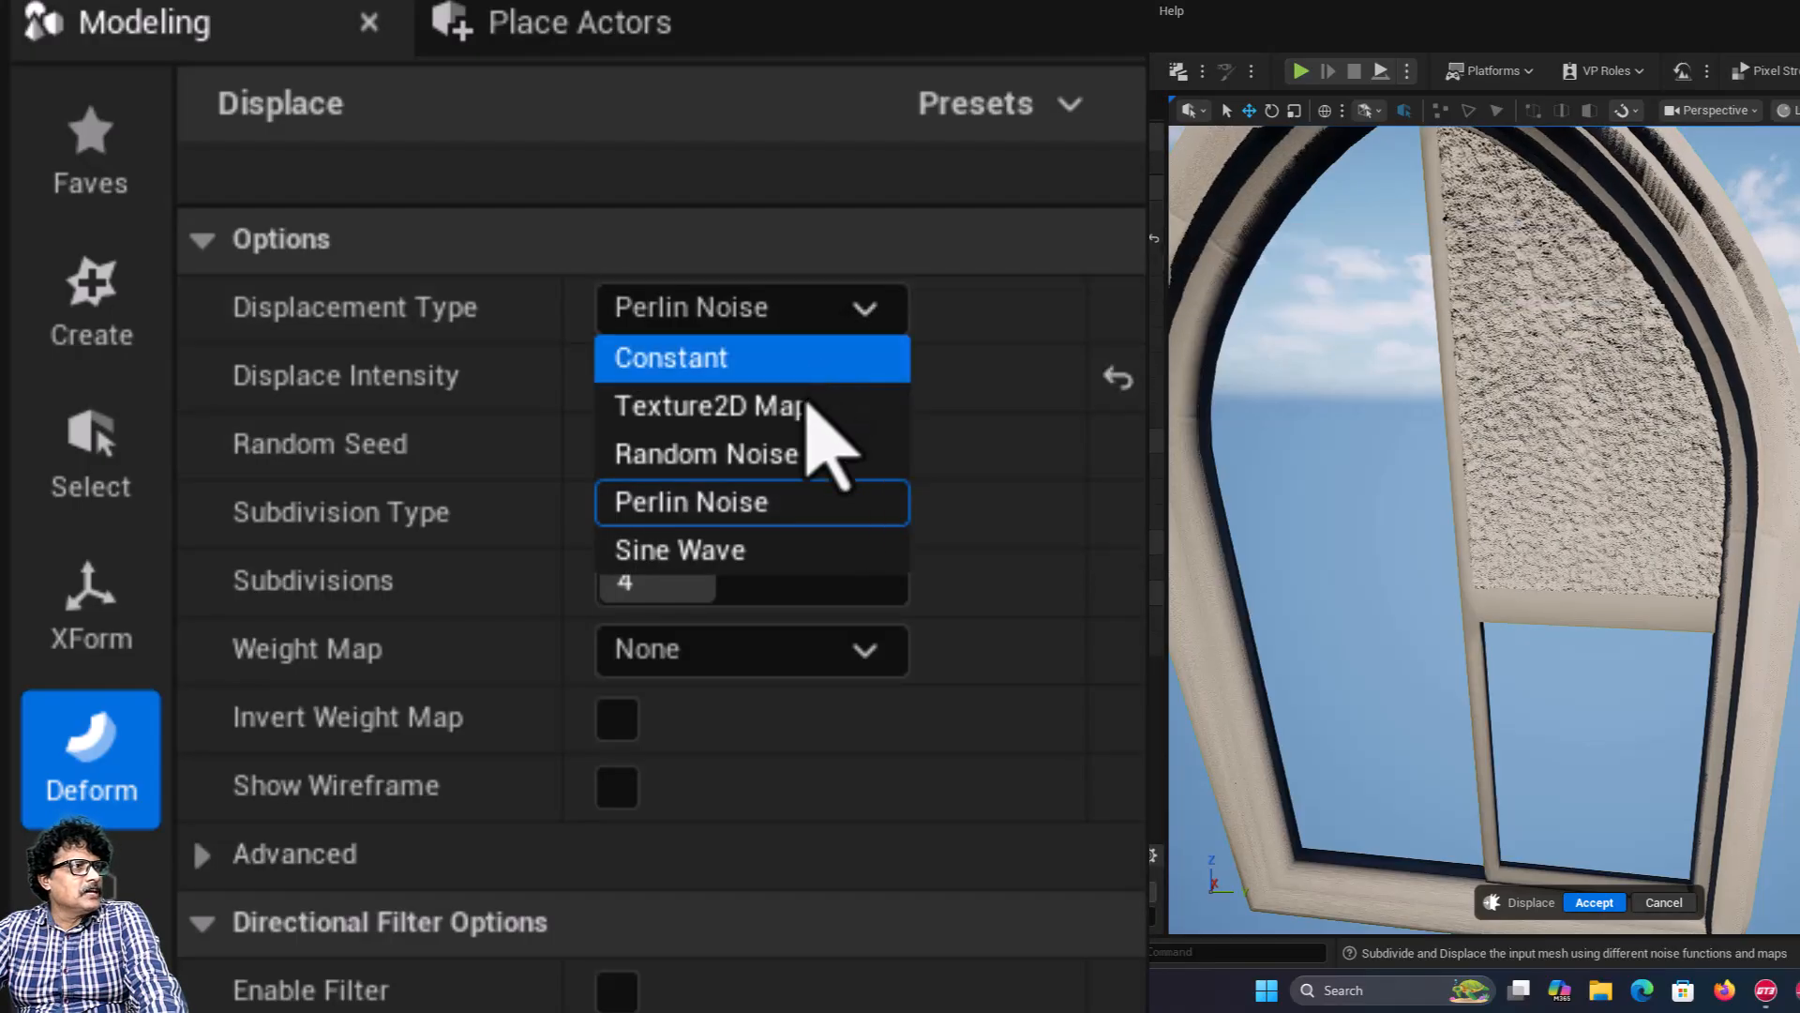
click(808, 406)
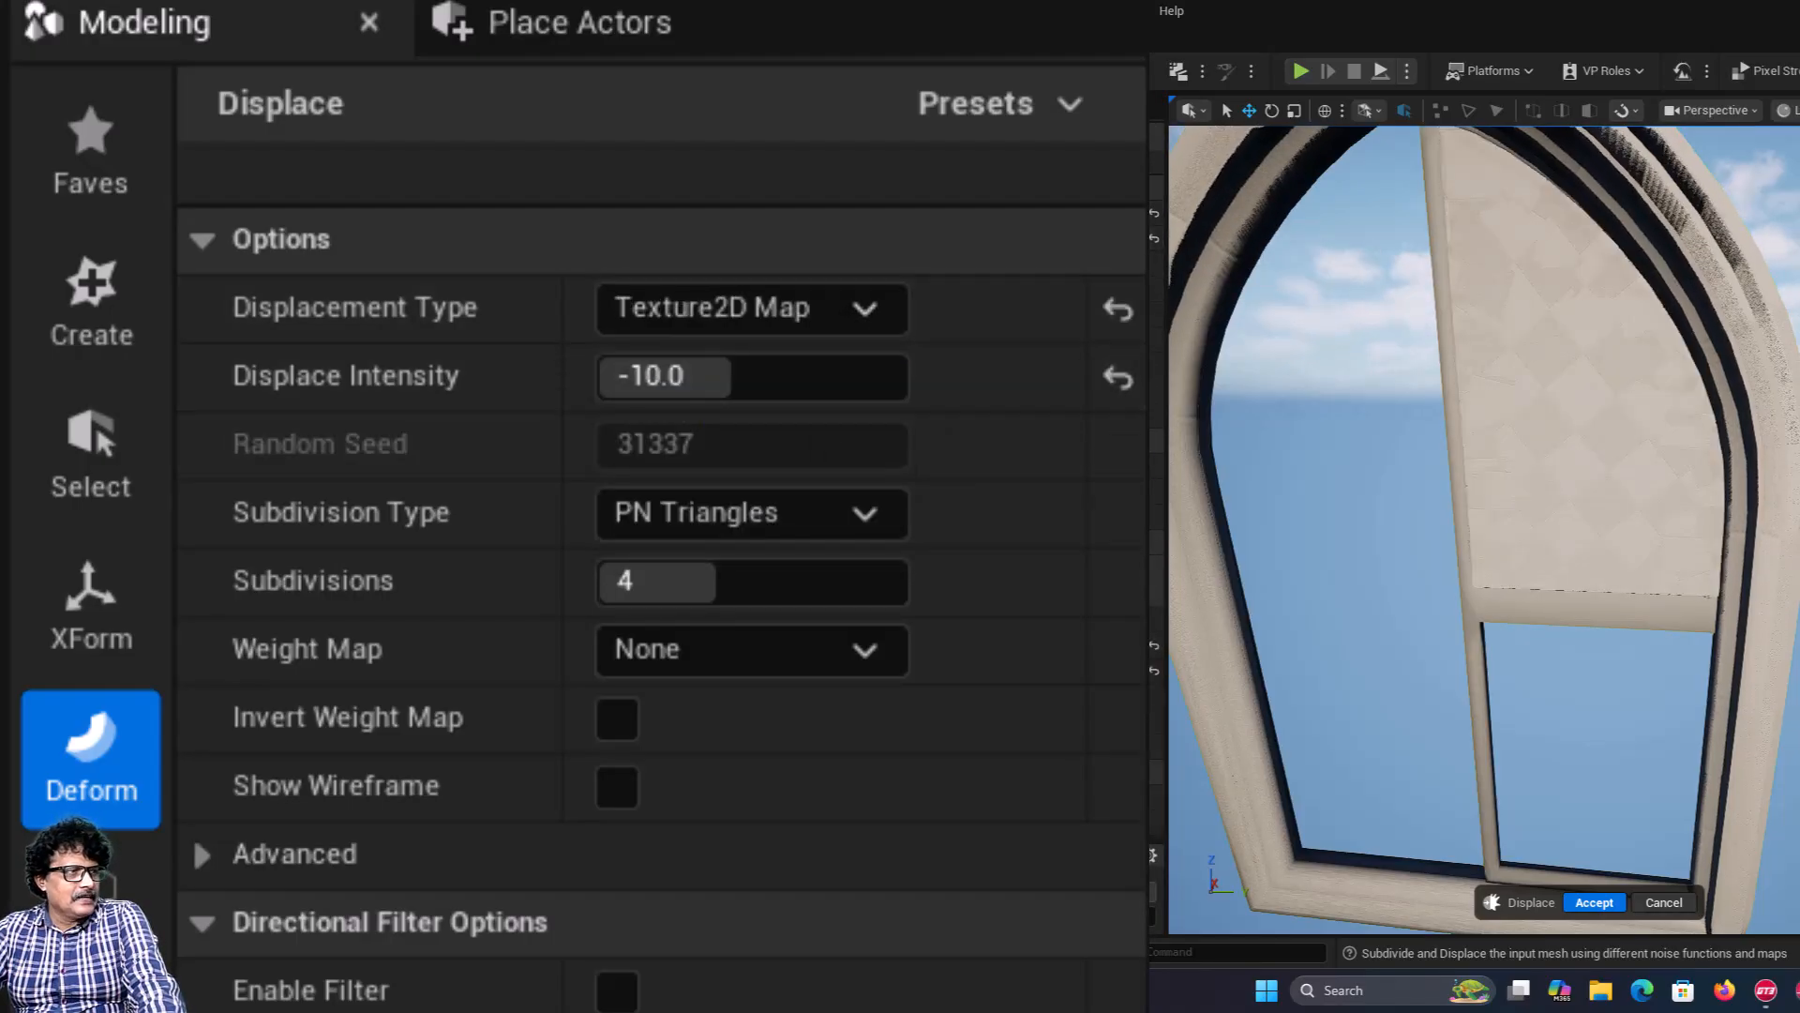
Step: Choose door_texture as the displacement map and cancel the Displace operation
scroll(715, 763, down, 5)
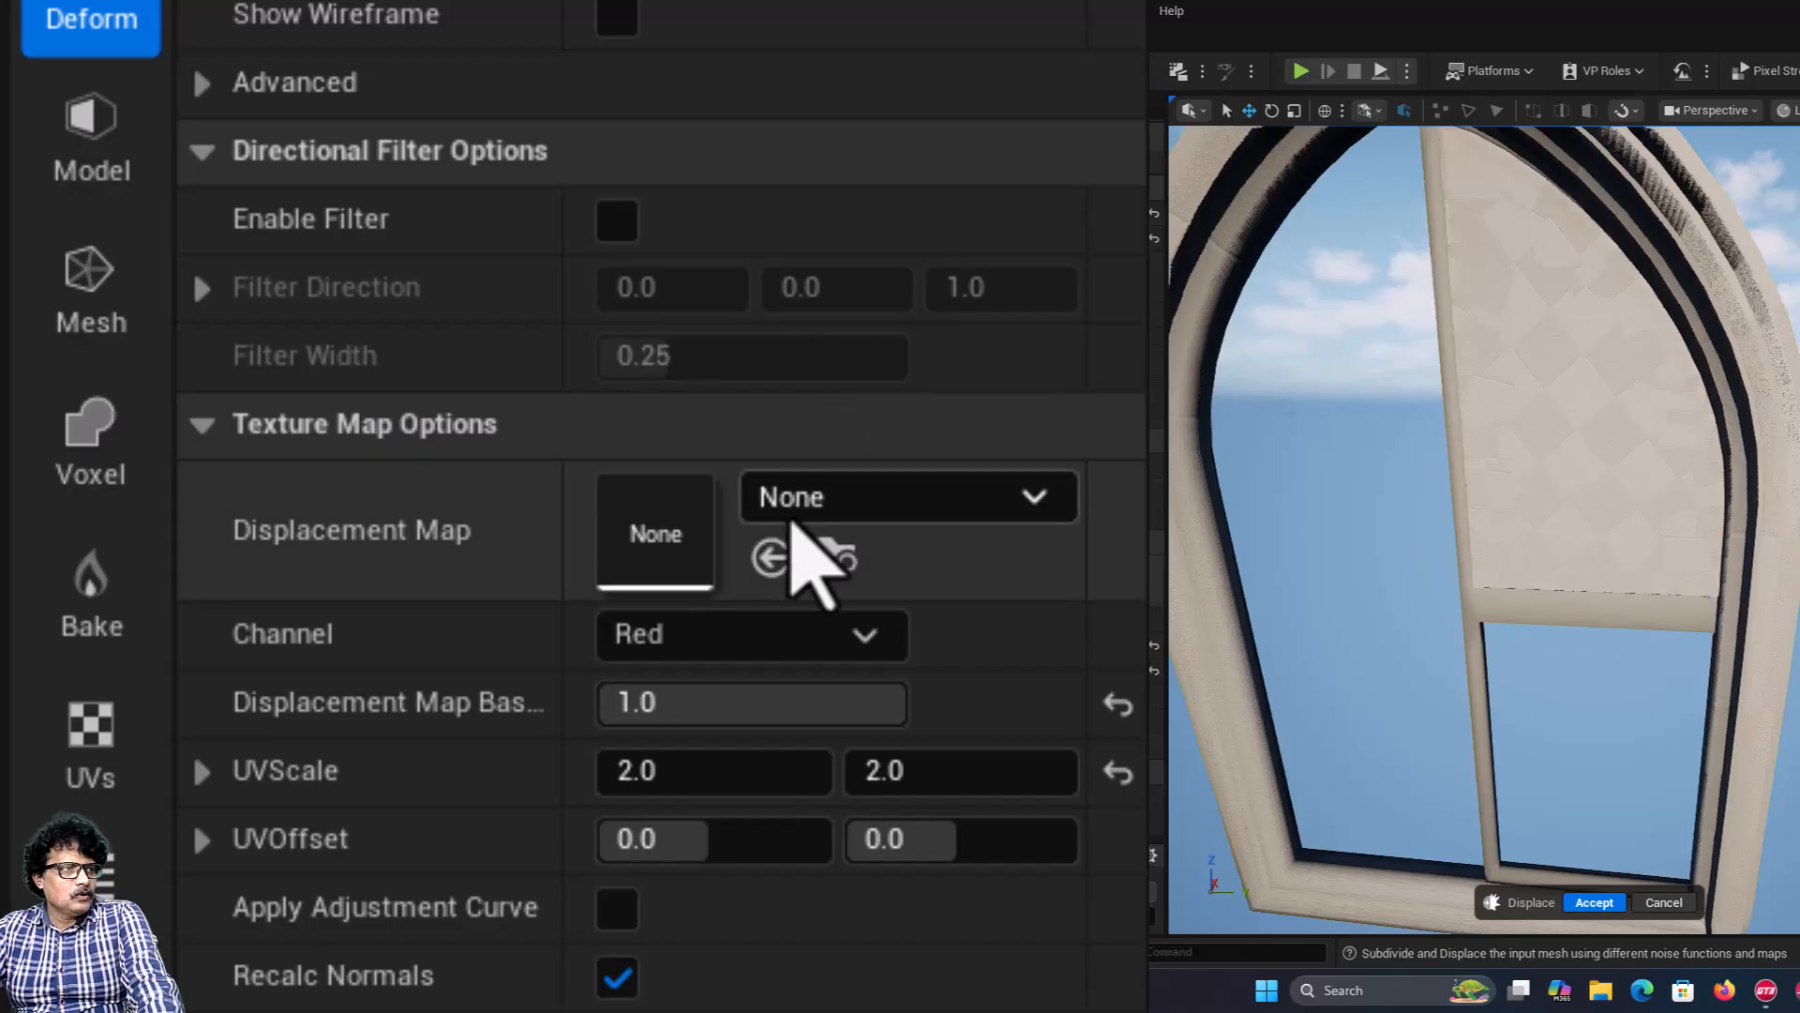
click(816, 502)
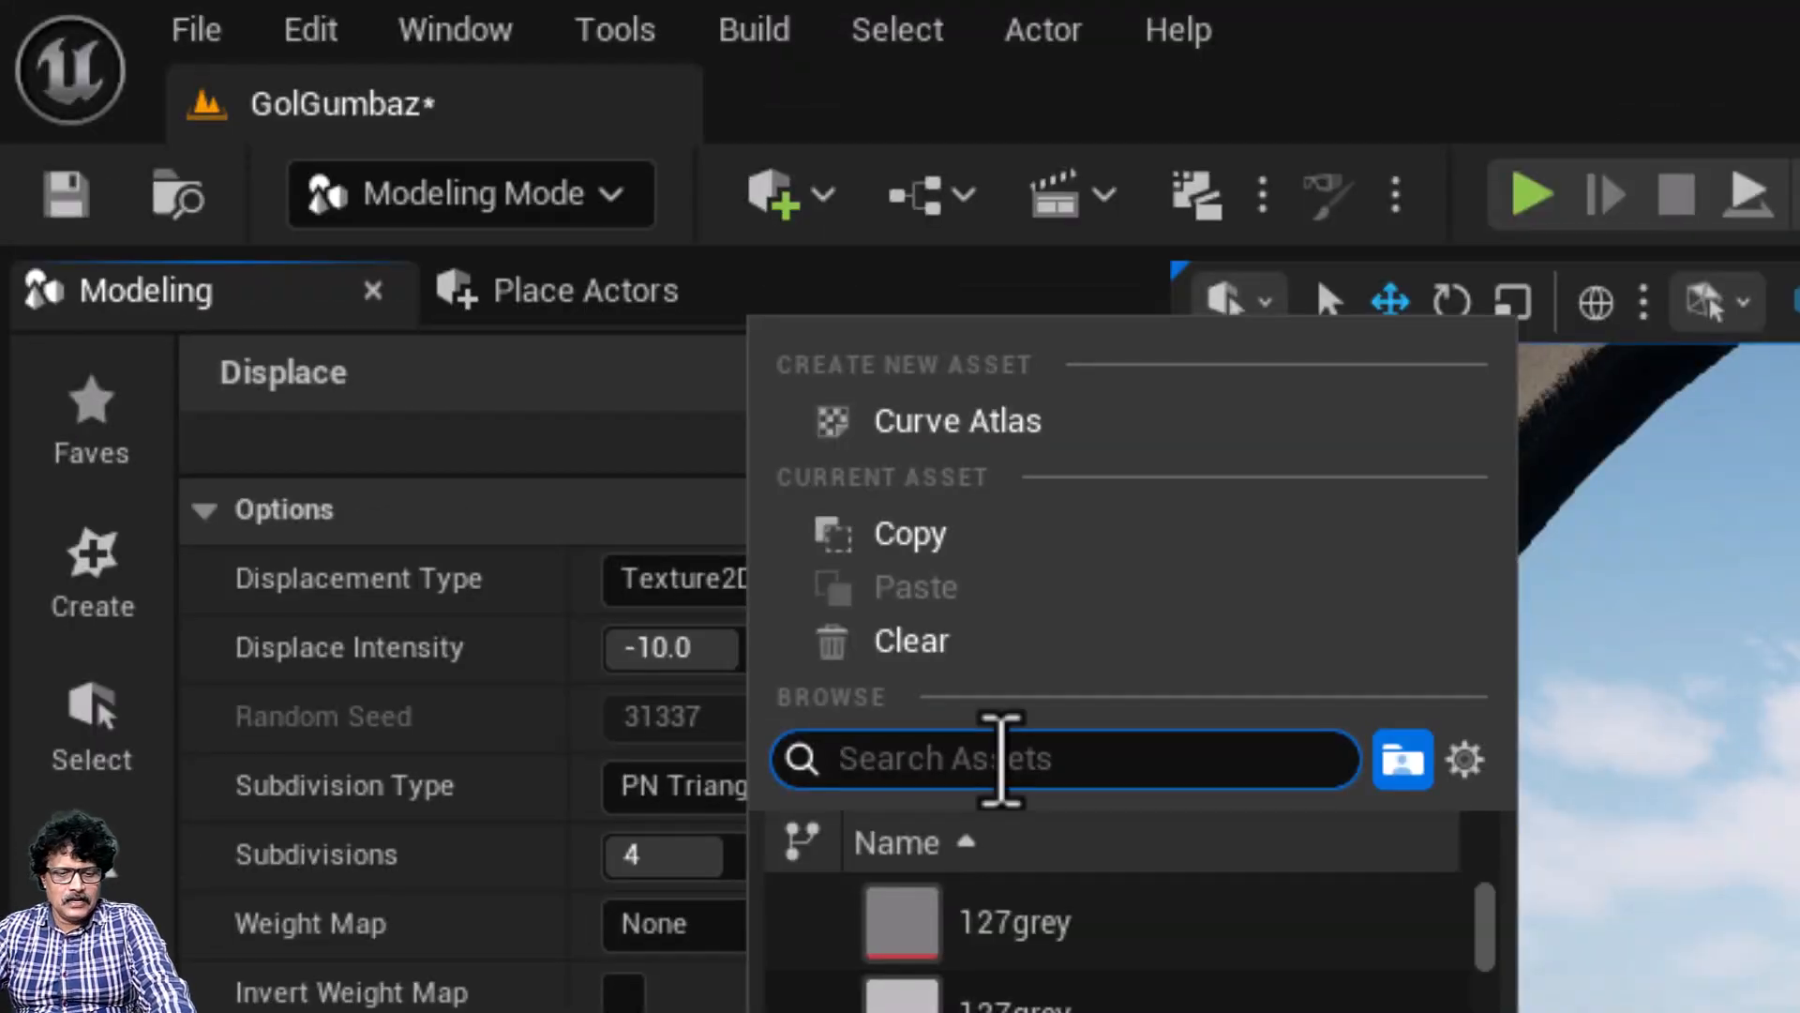
text(door)
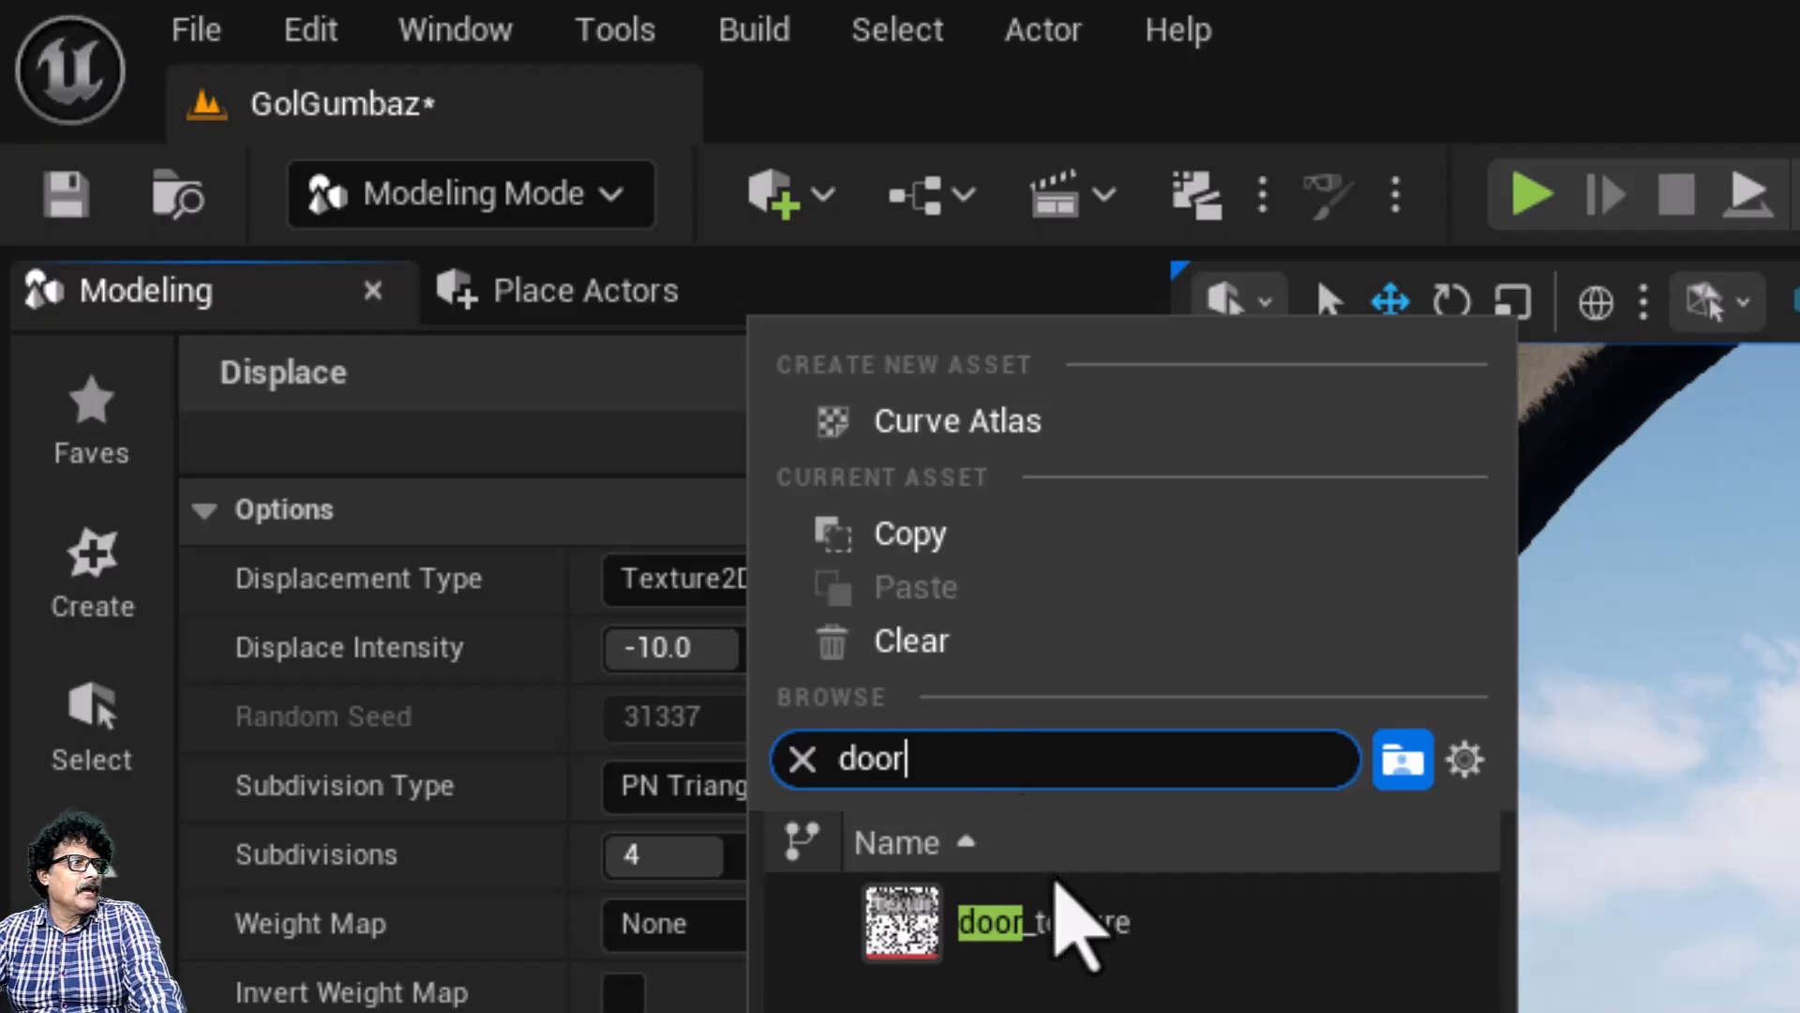
click(1052, 921)
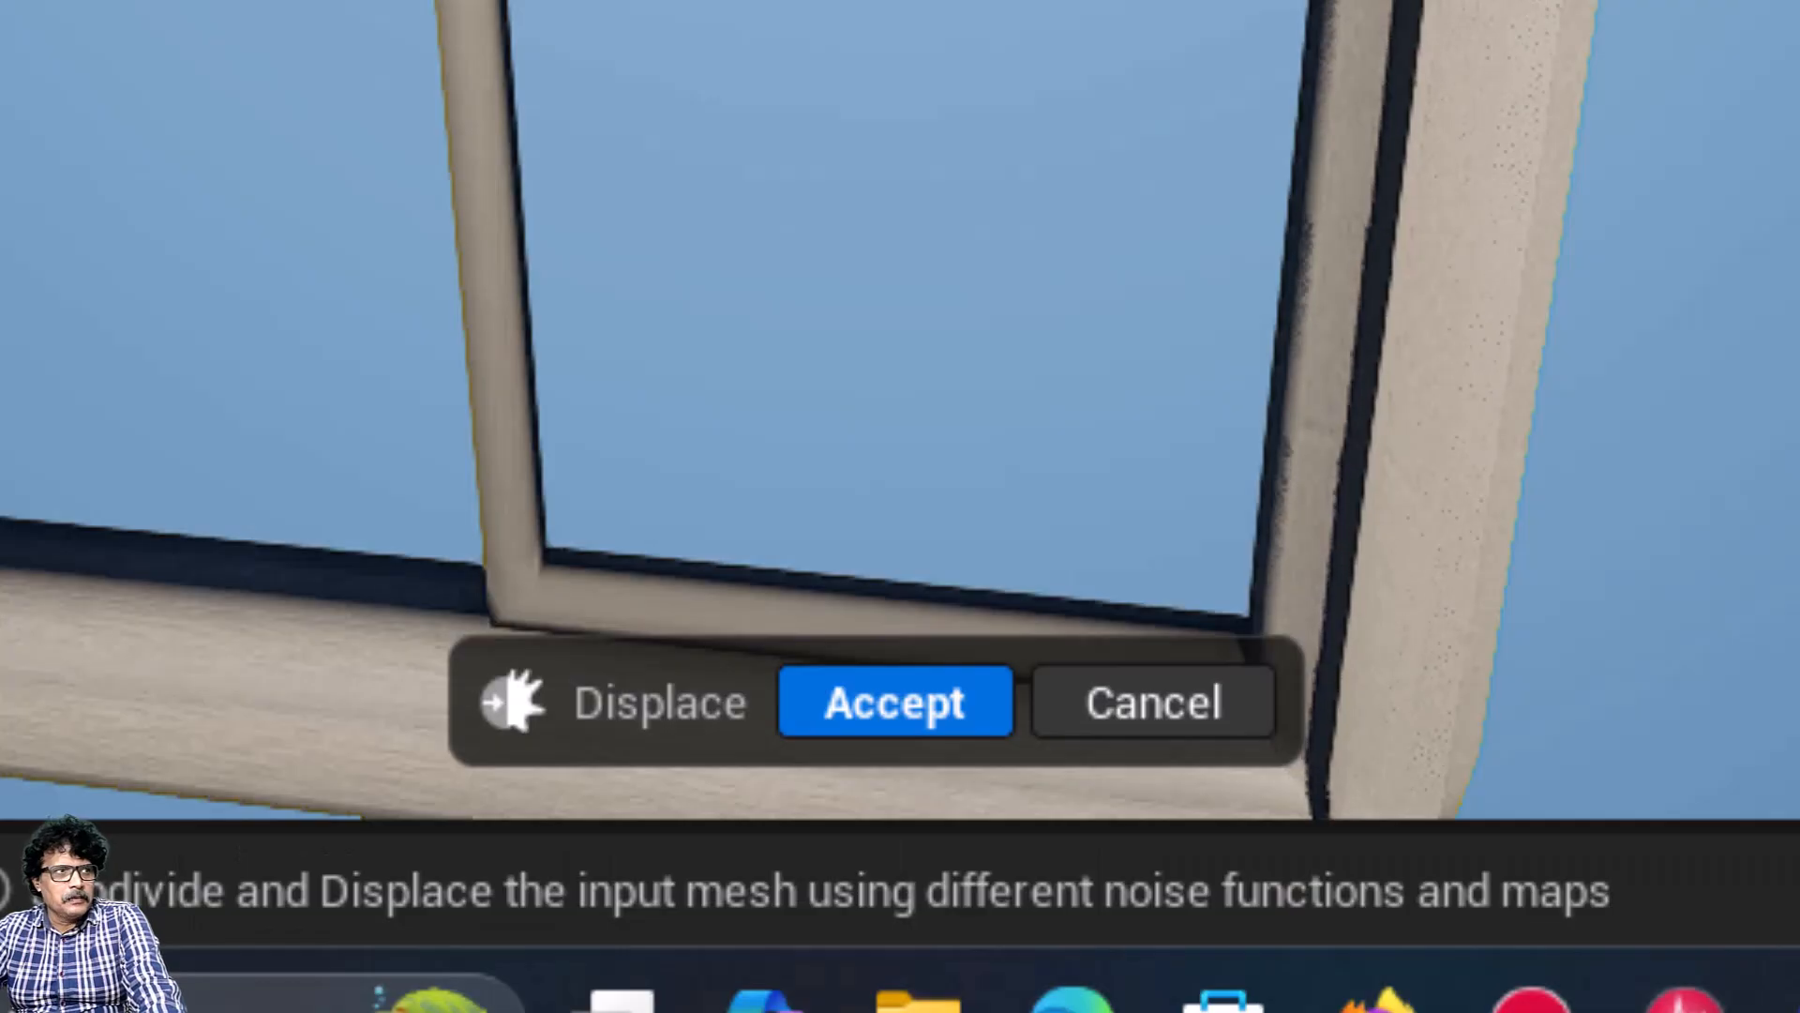
click(1155, 741)
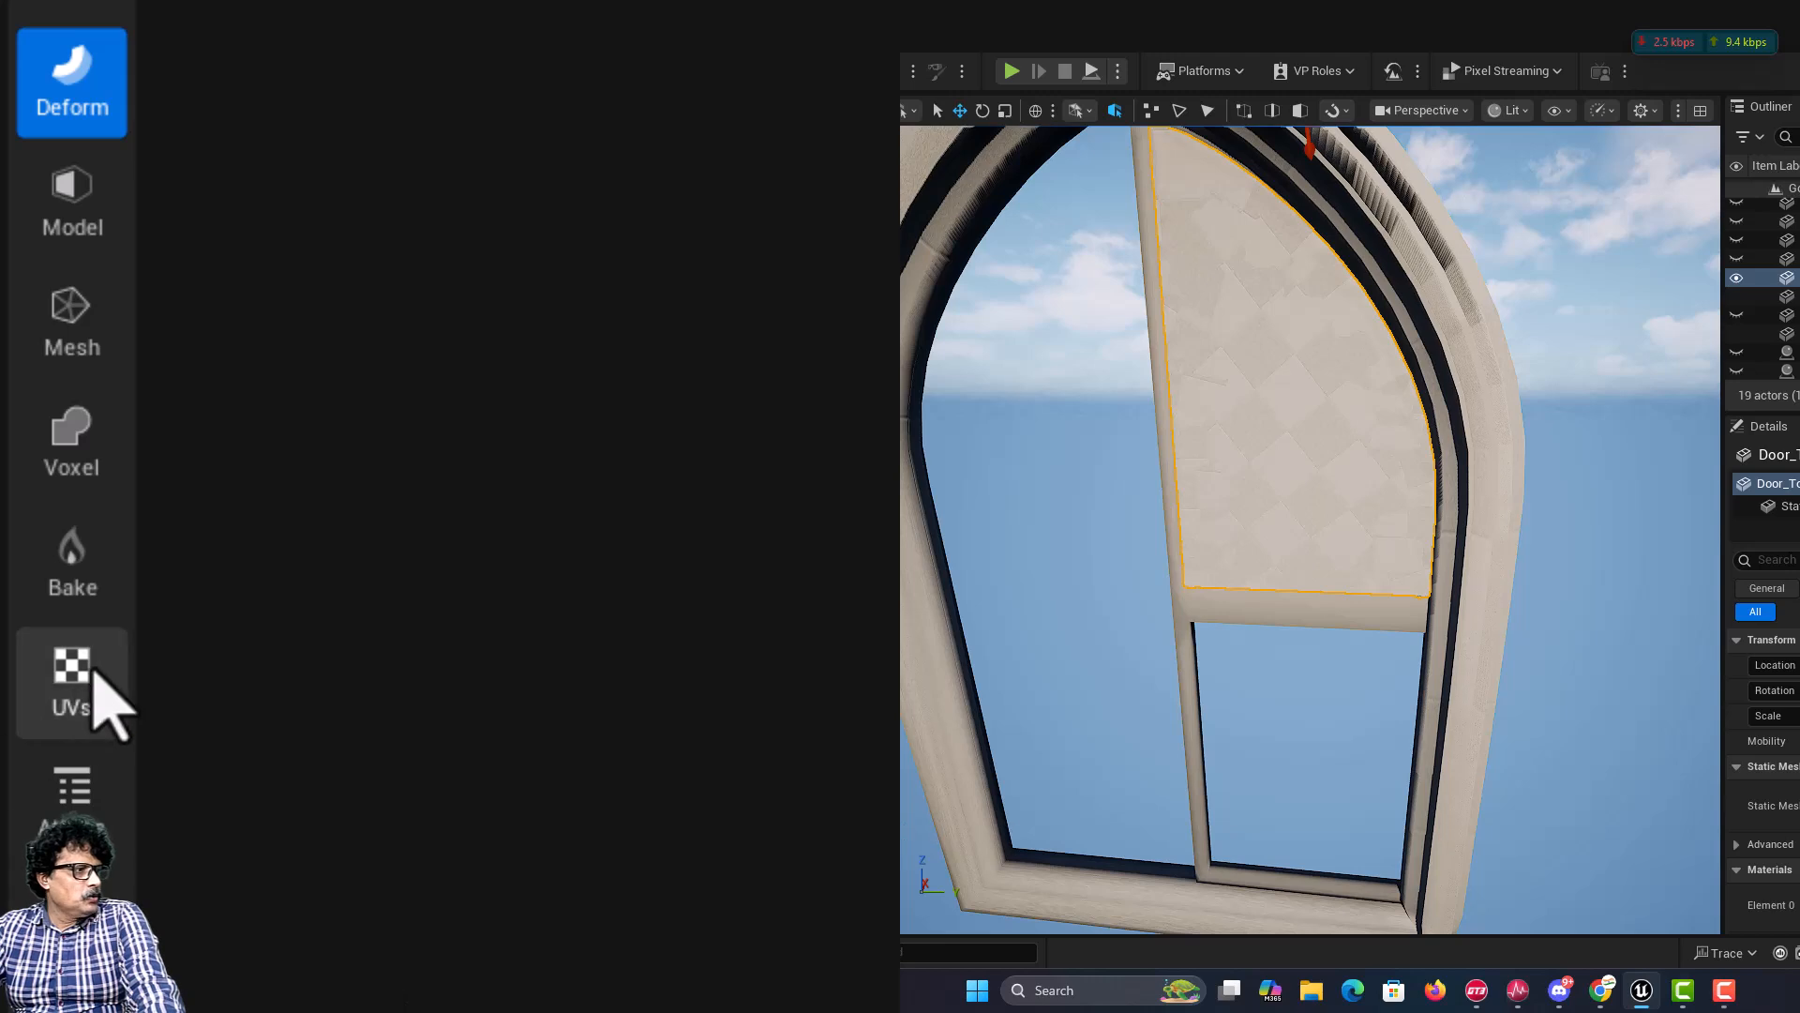
Step: Unwrap the upper door panel's UVs with AutoUV using the Patch Builder method and accept the result
click(94, 701)
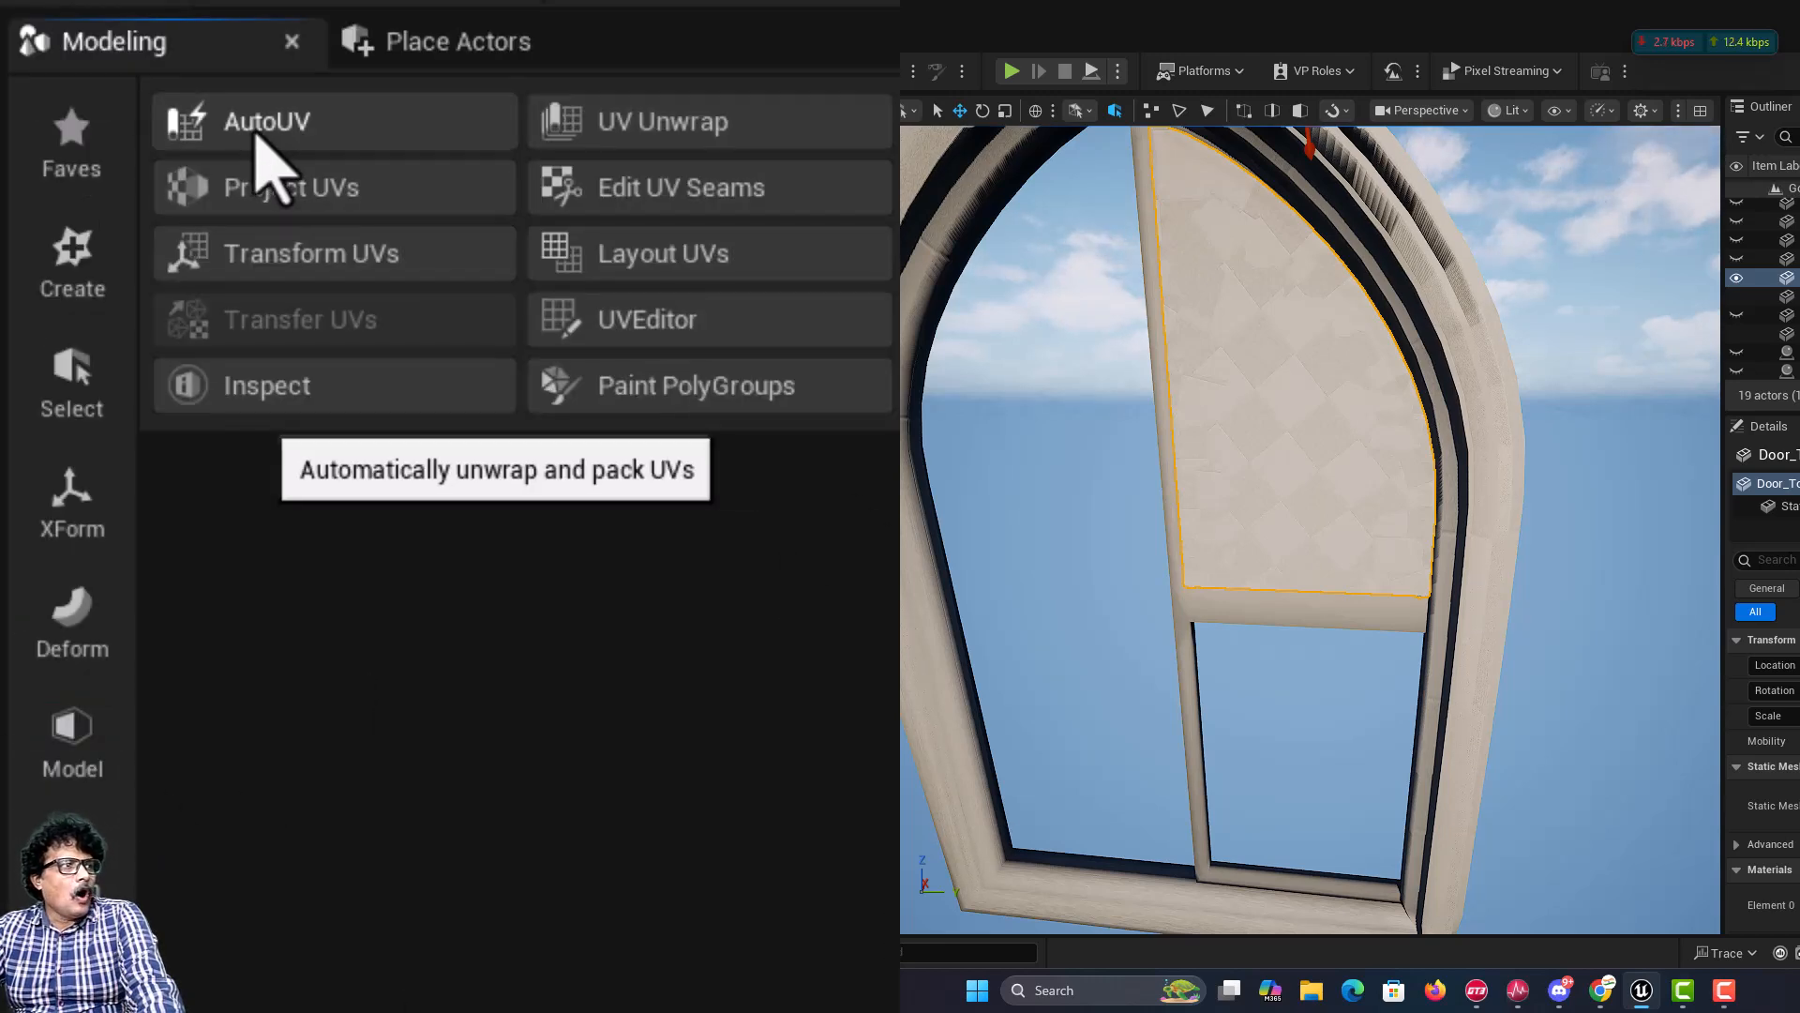
click(255, 133)
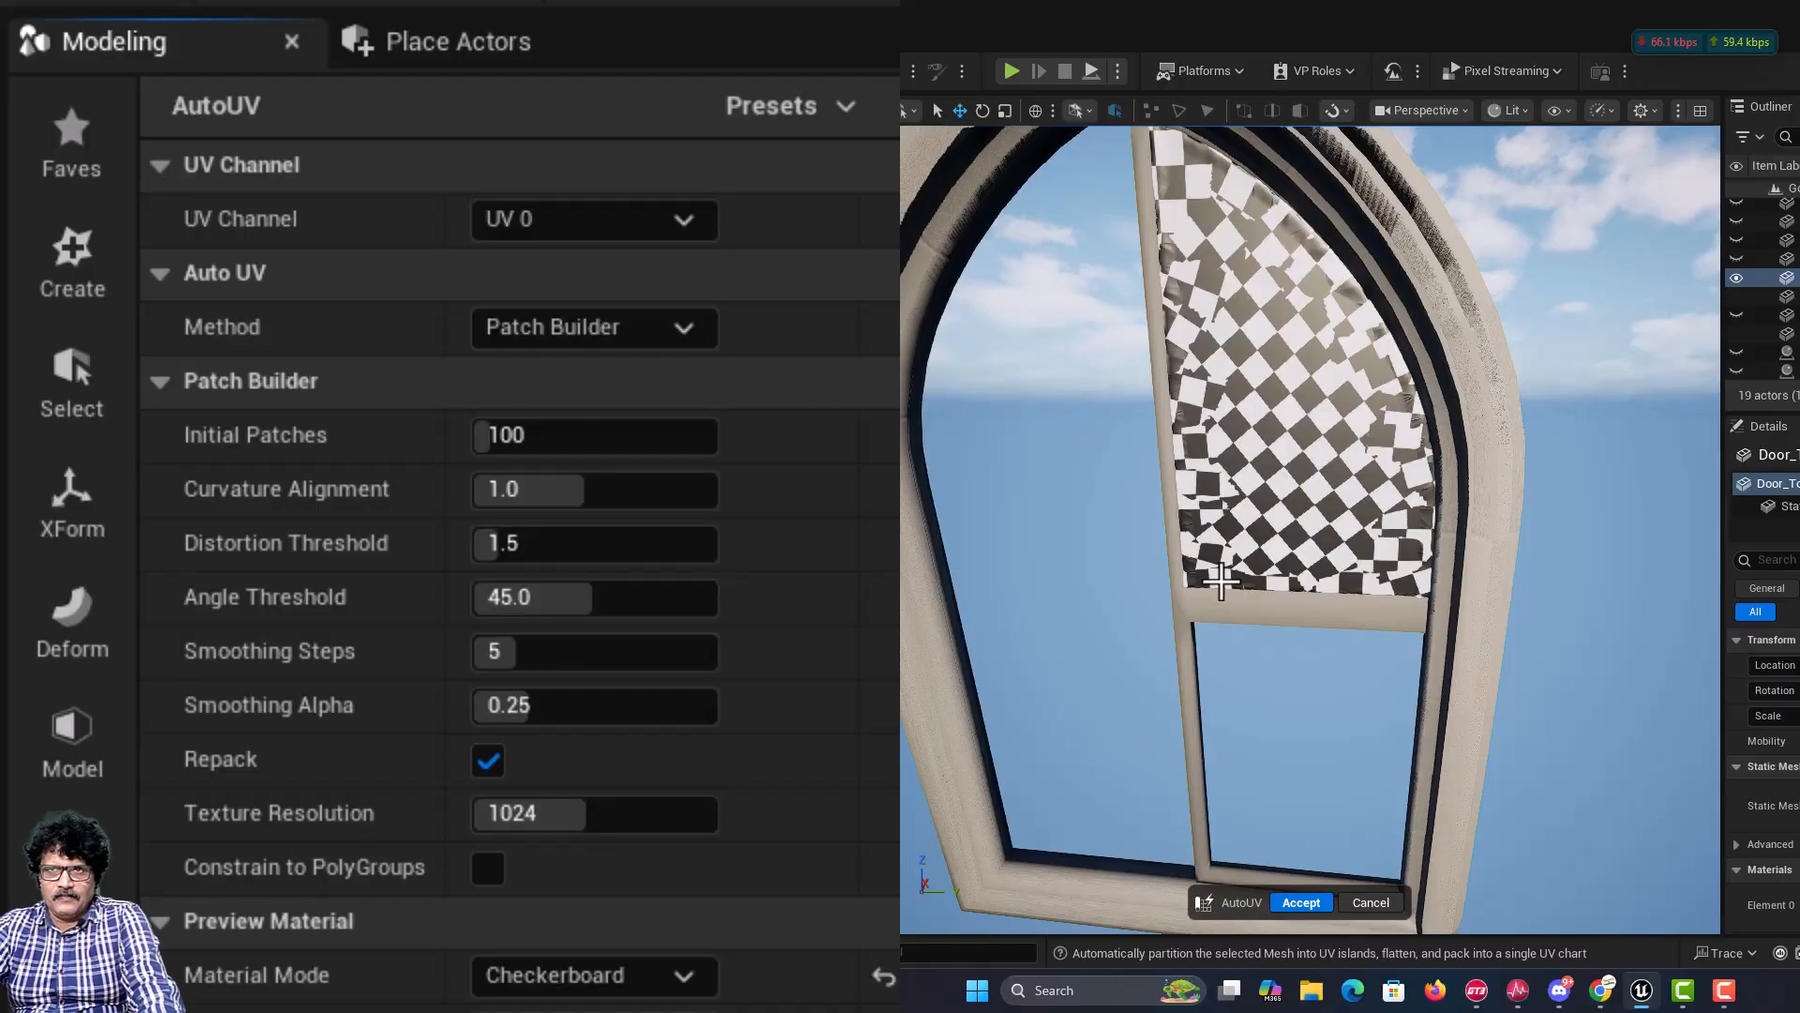
click(1291, 903)
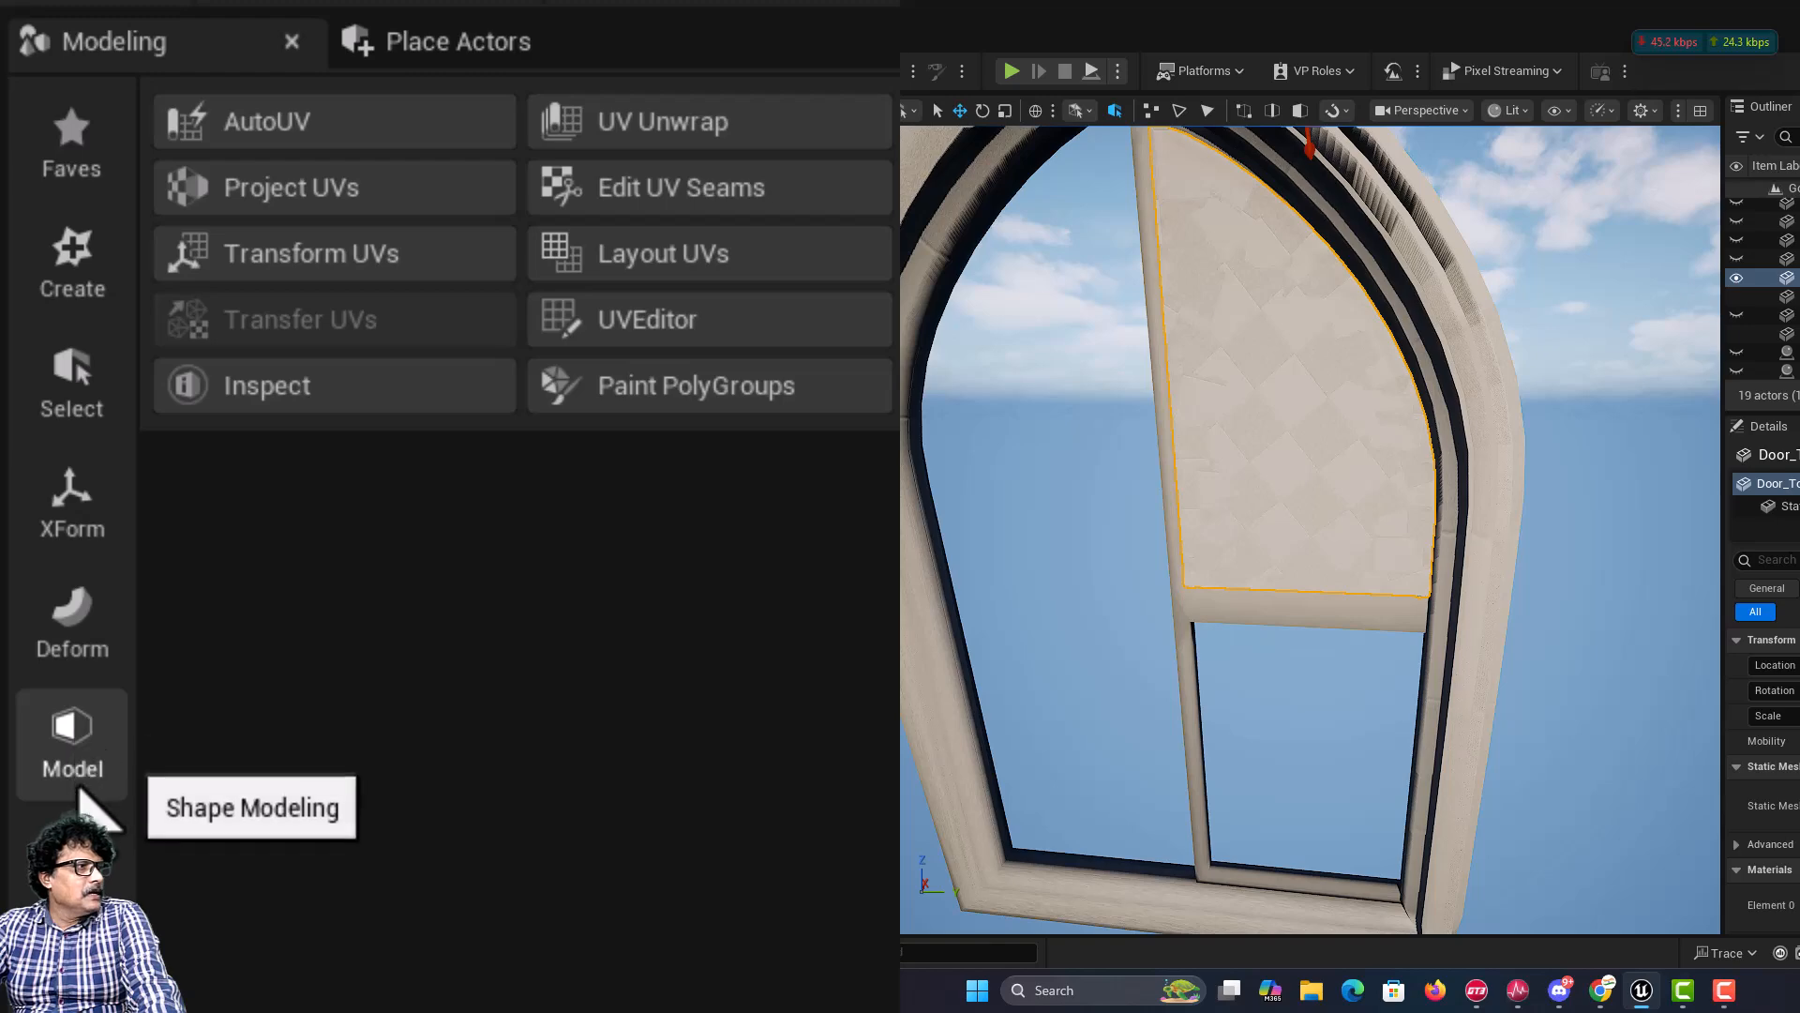
Step: Start Displace again on the upper door panel and set the displace intensity to -20
click(83, 634)
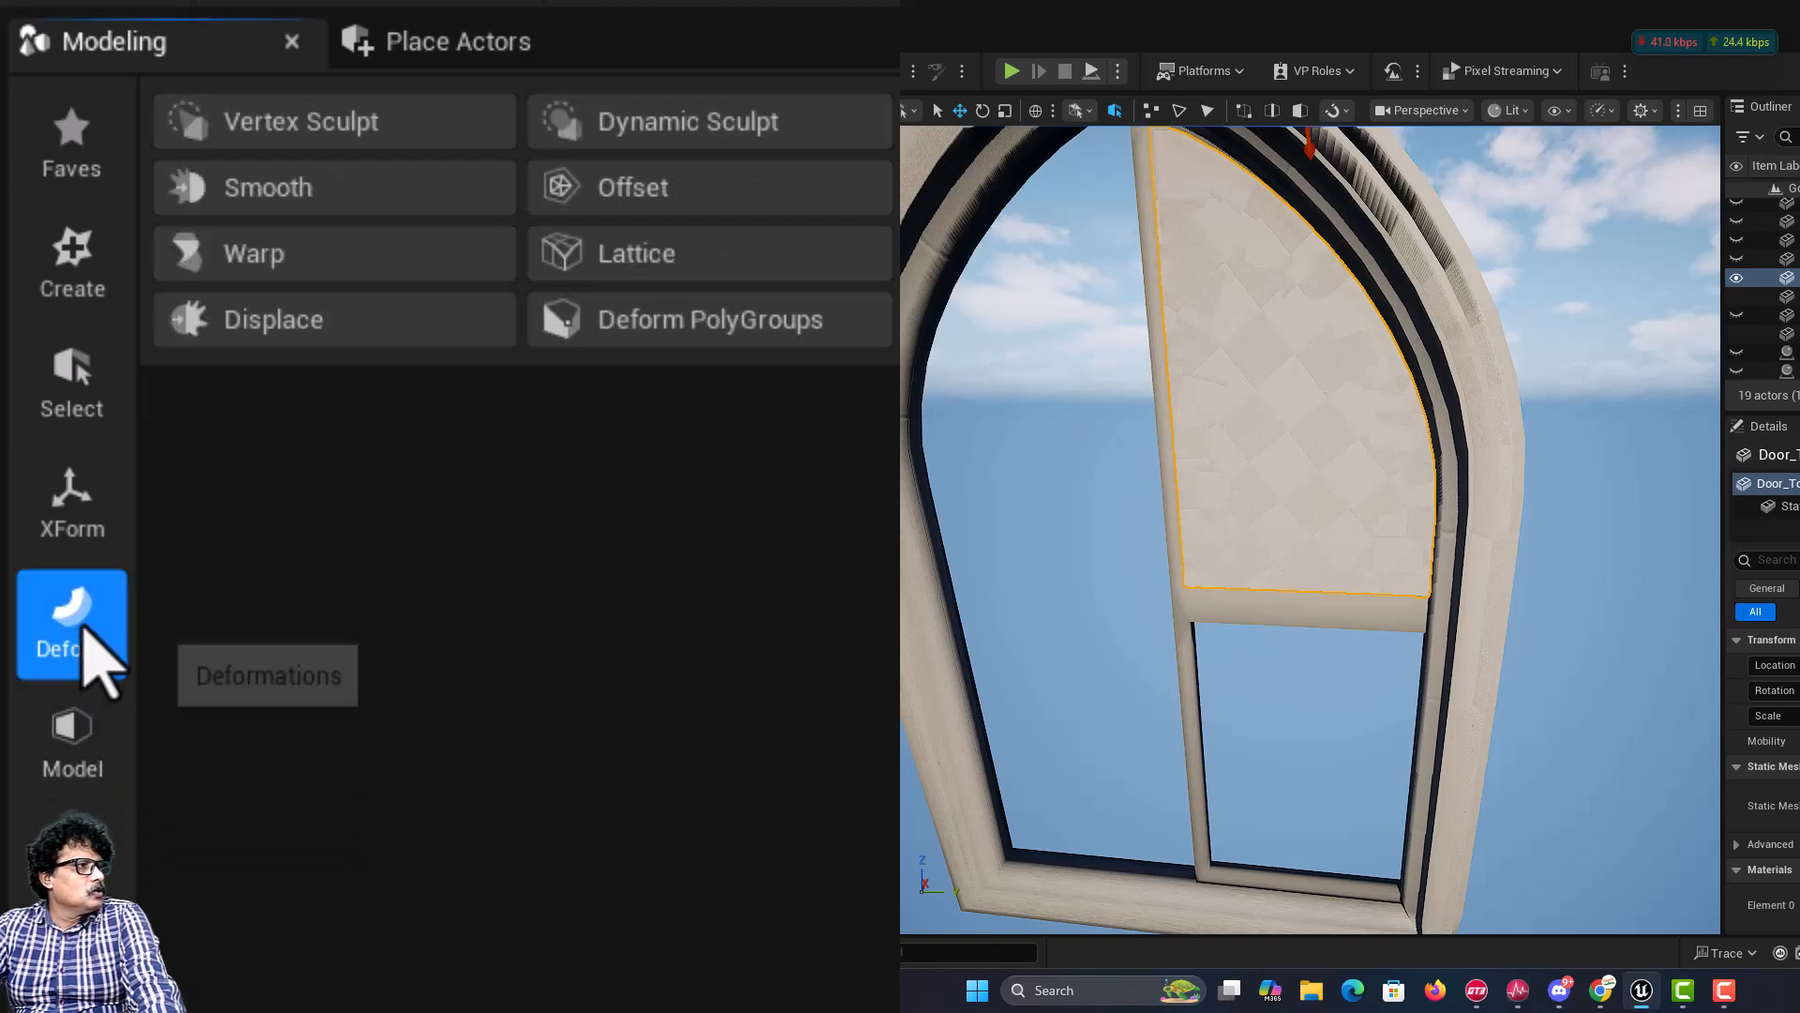
click(359, 328)
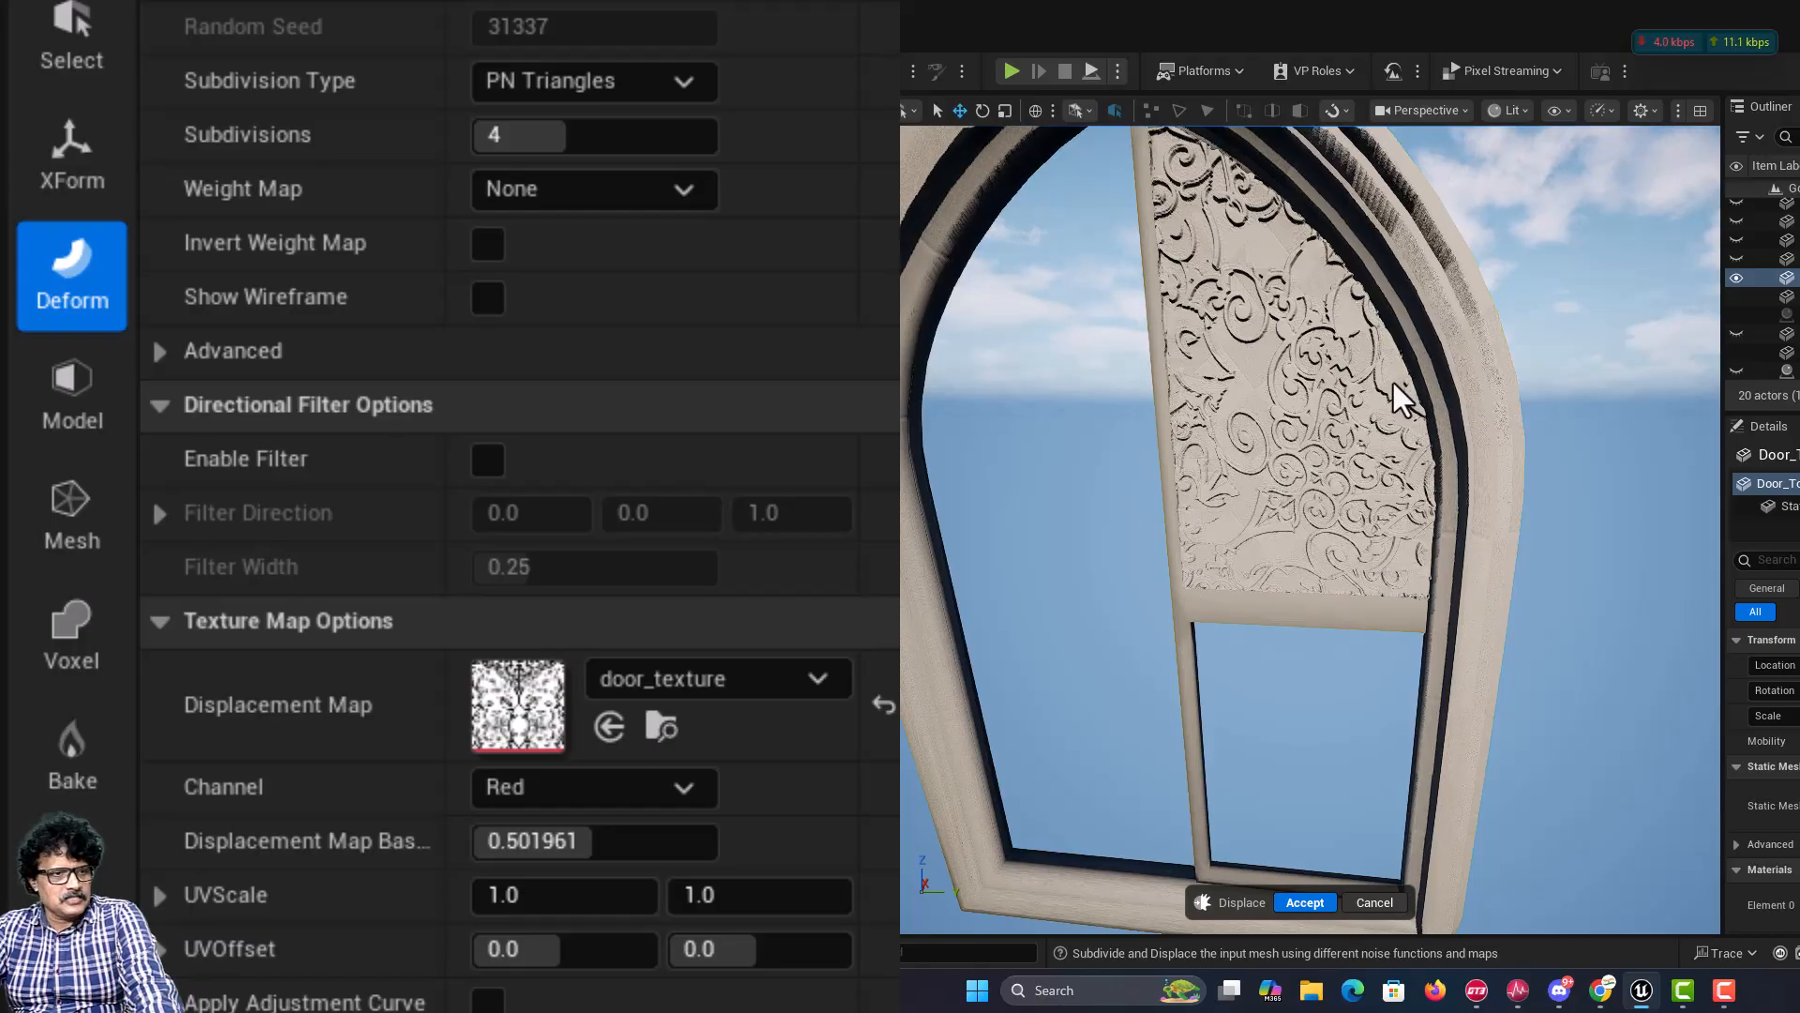
click(515, 322)
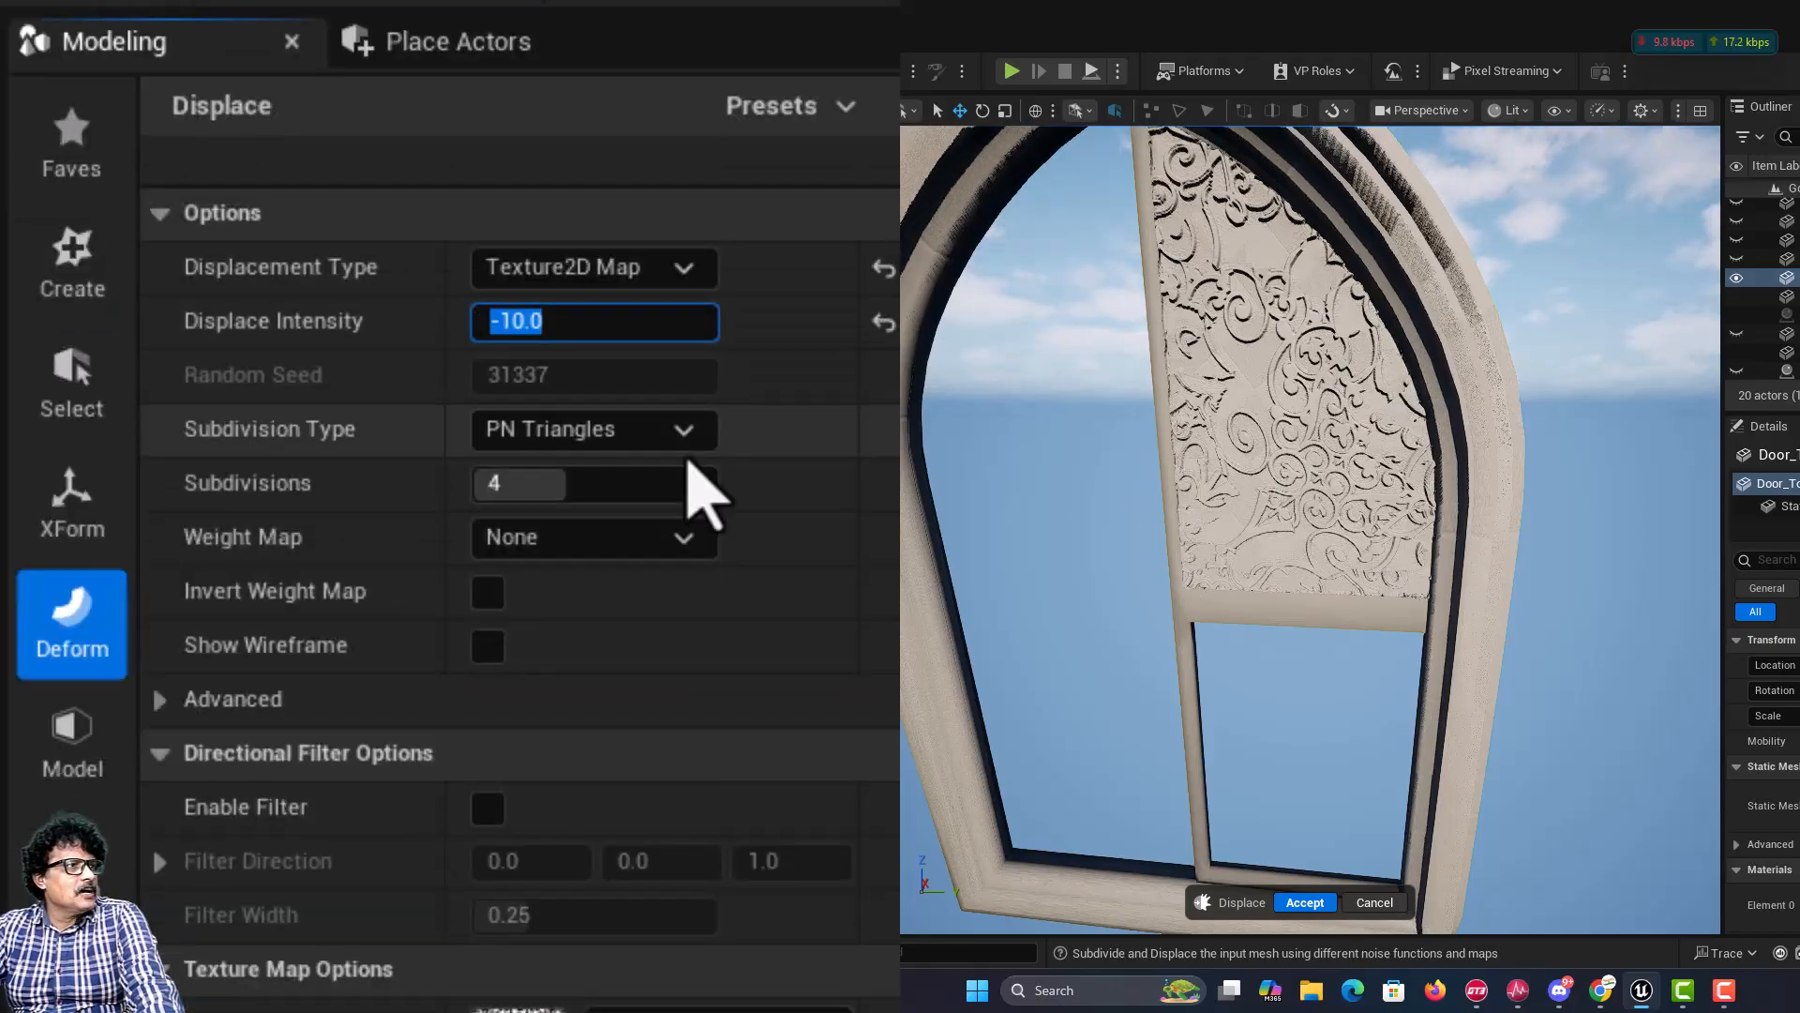
text(-20)
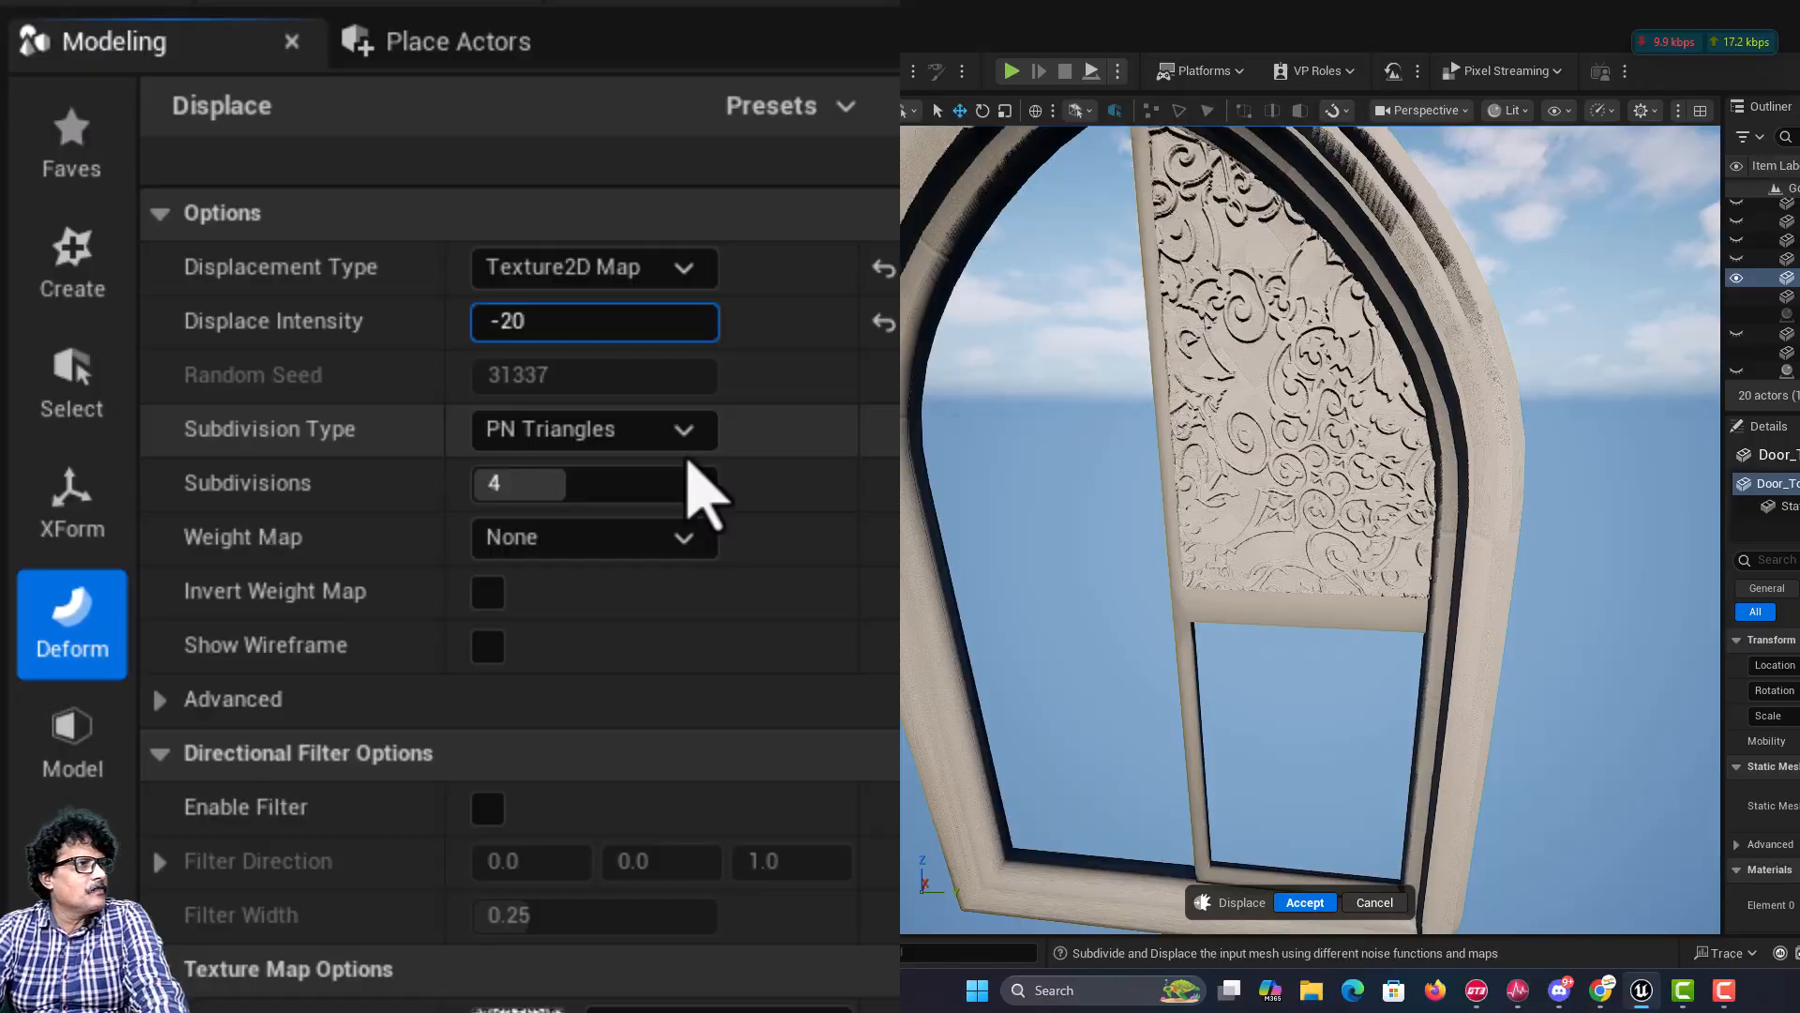
key(Return)
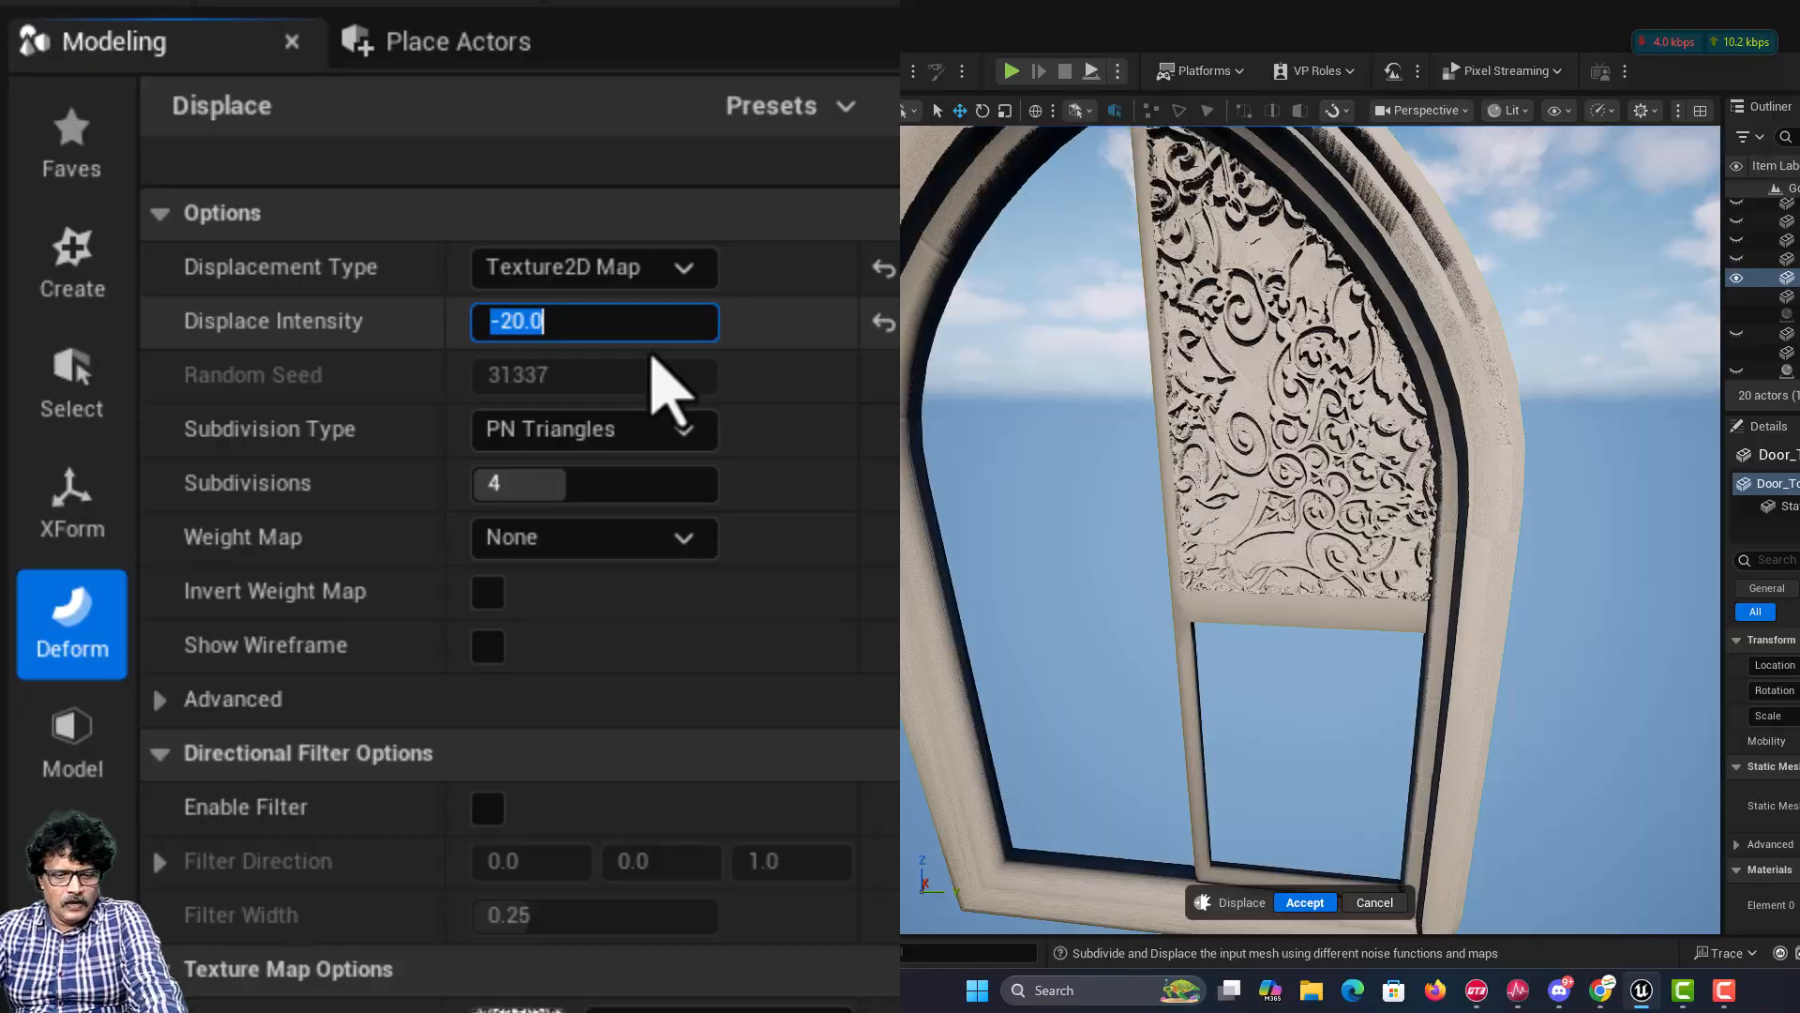
Step: Try a displace intensity of 20 and return it to -20
text(20)
key(Return)
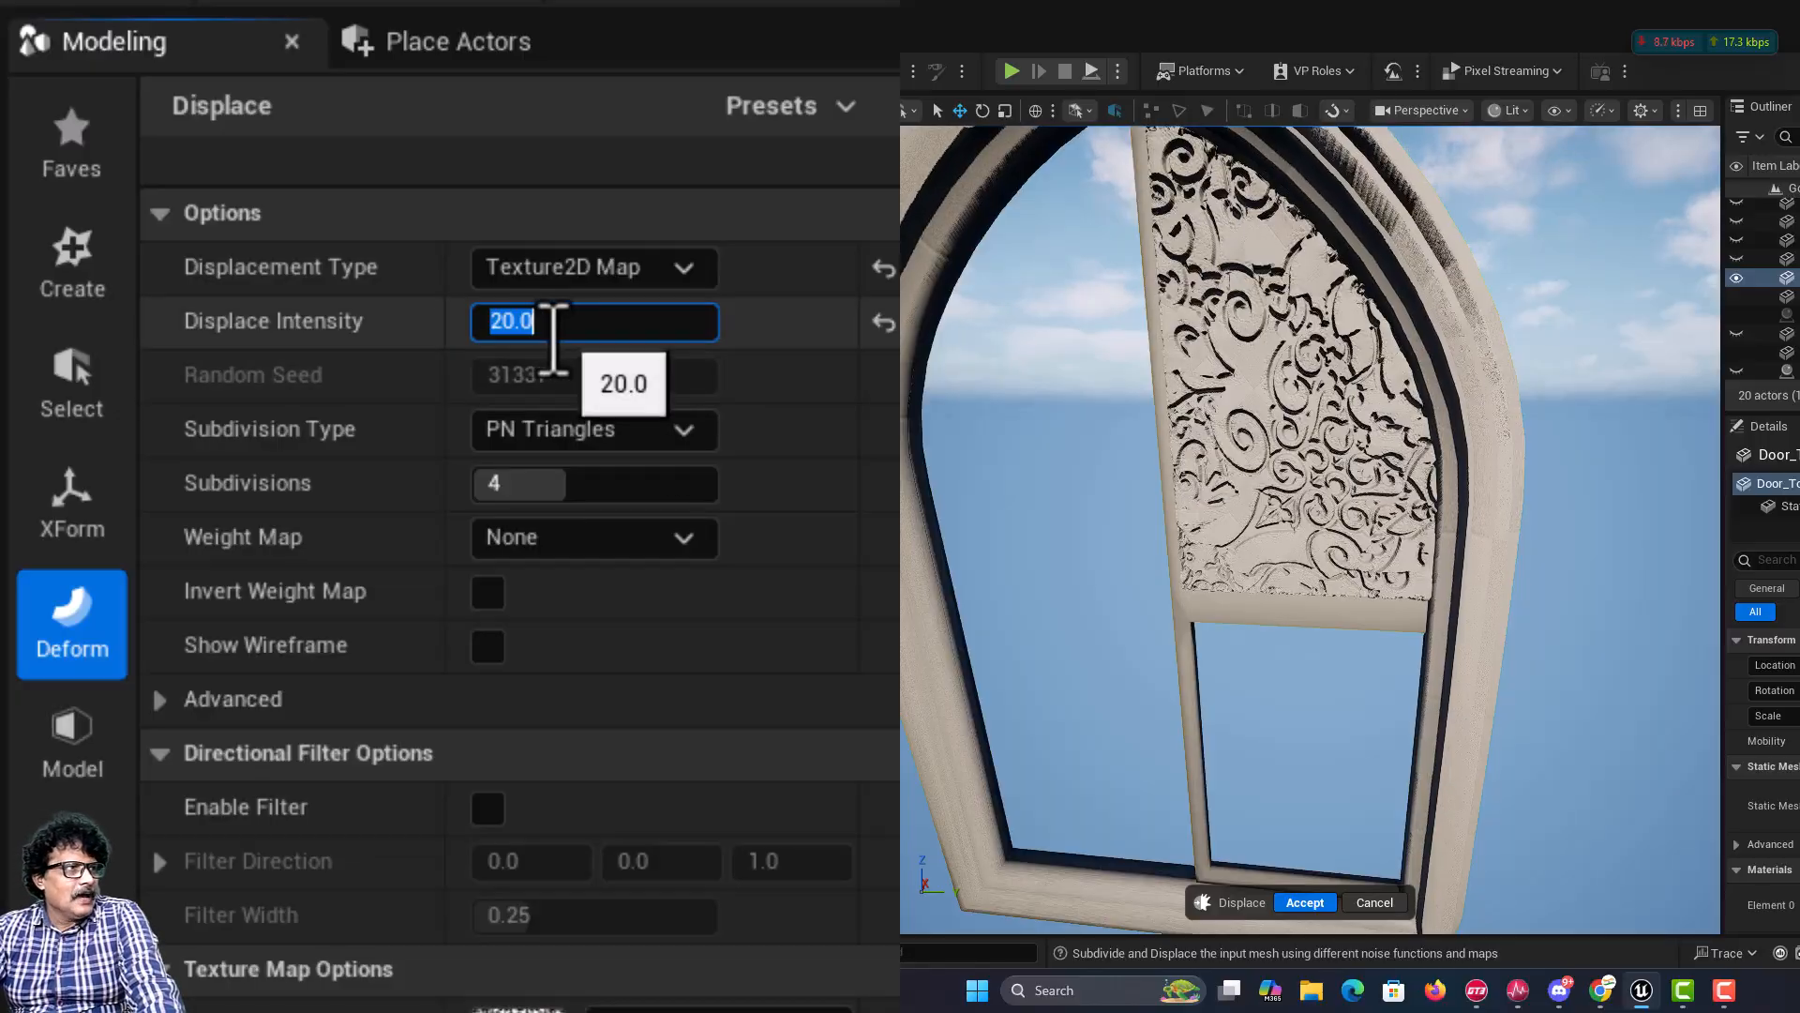
text(-20)
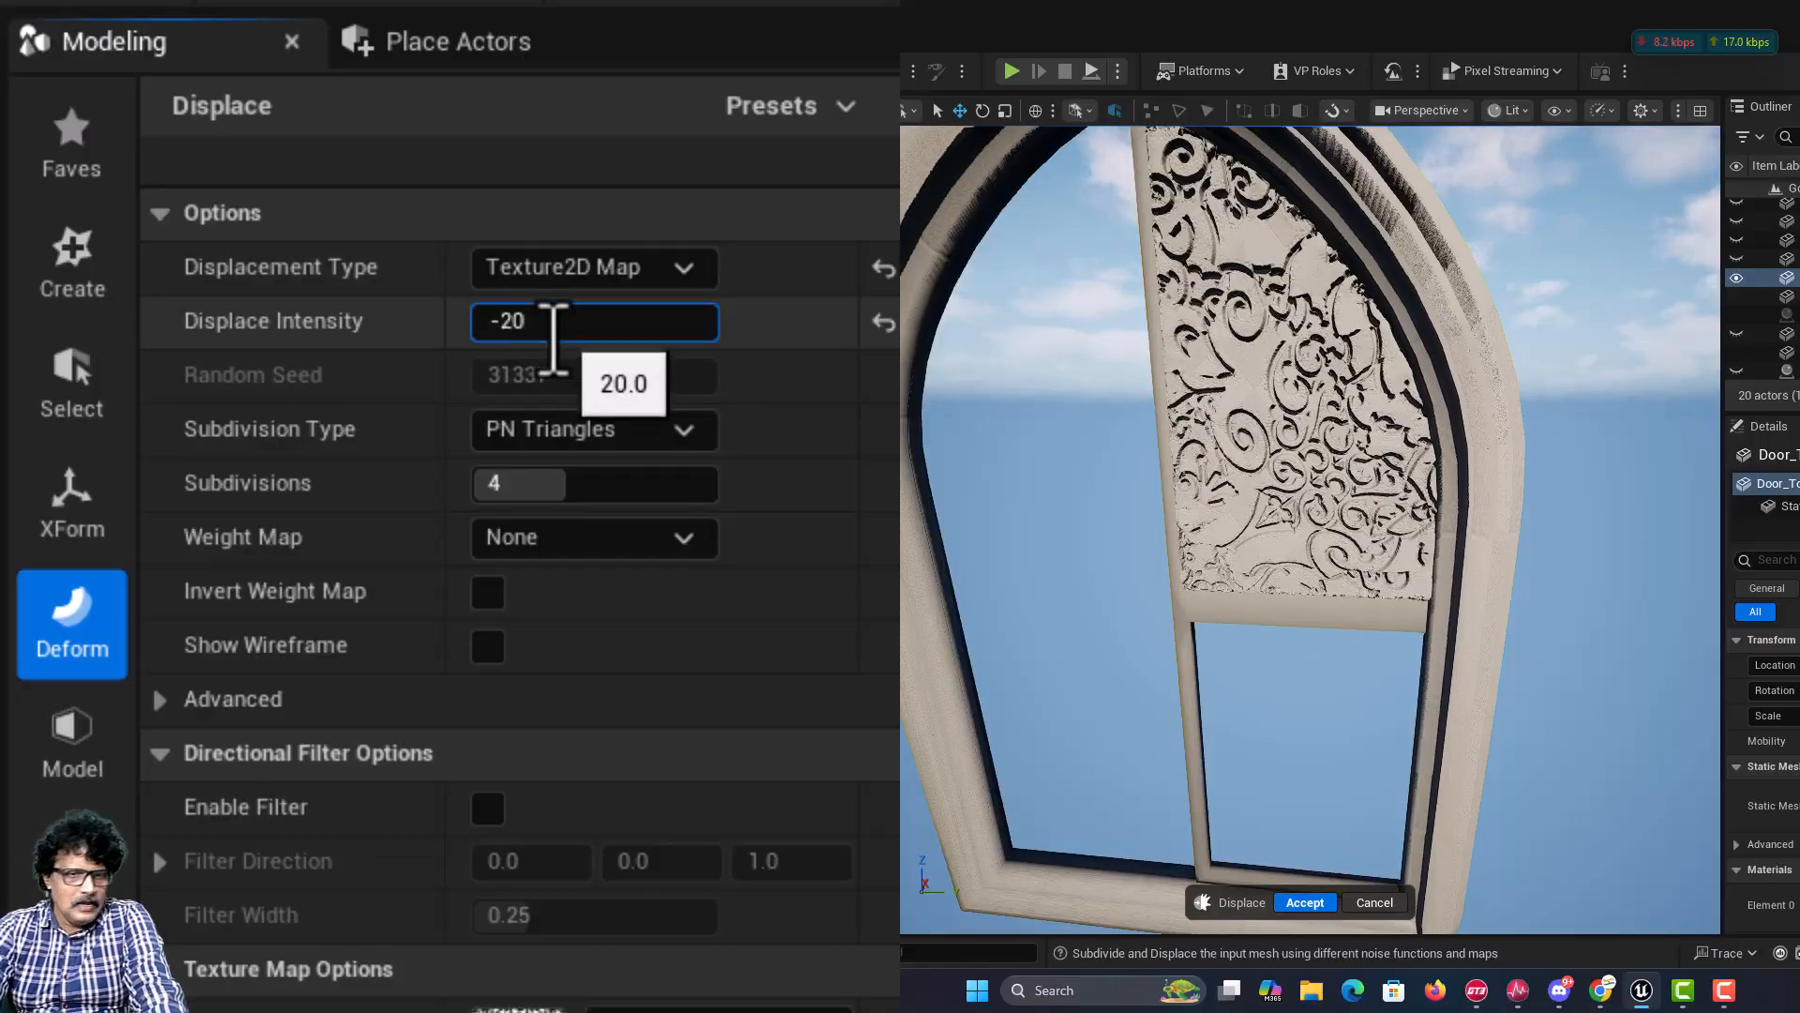
key(Return)
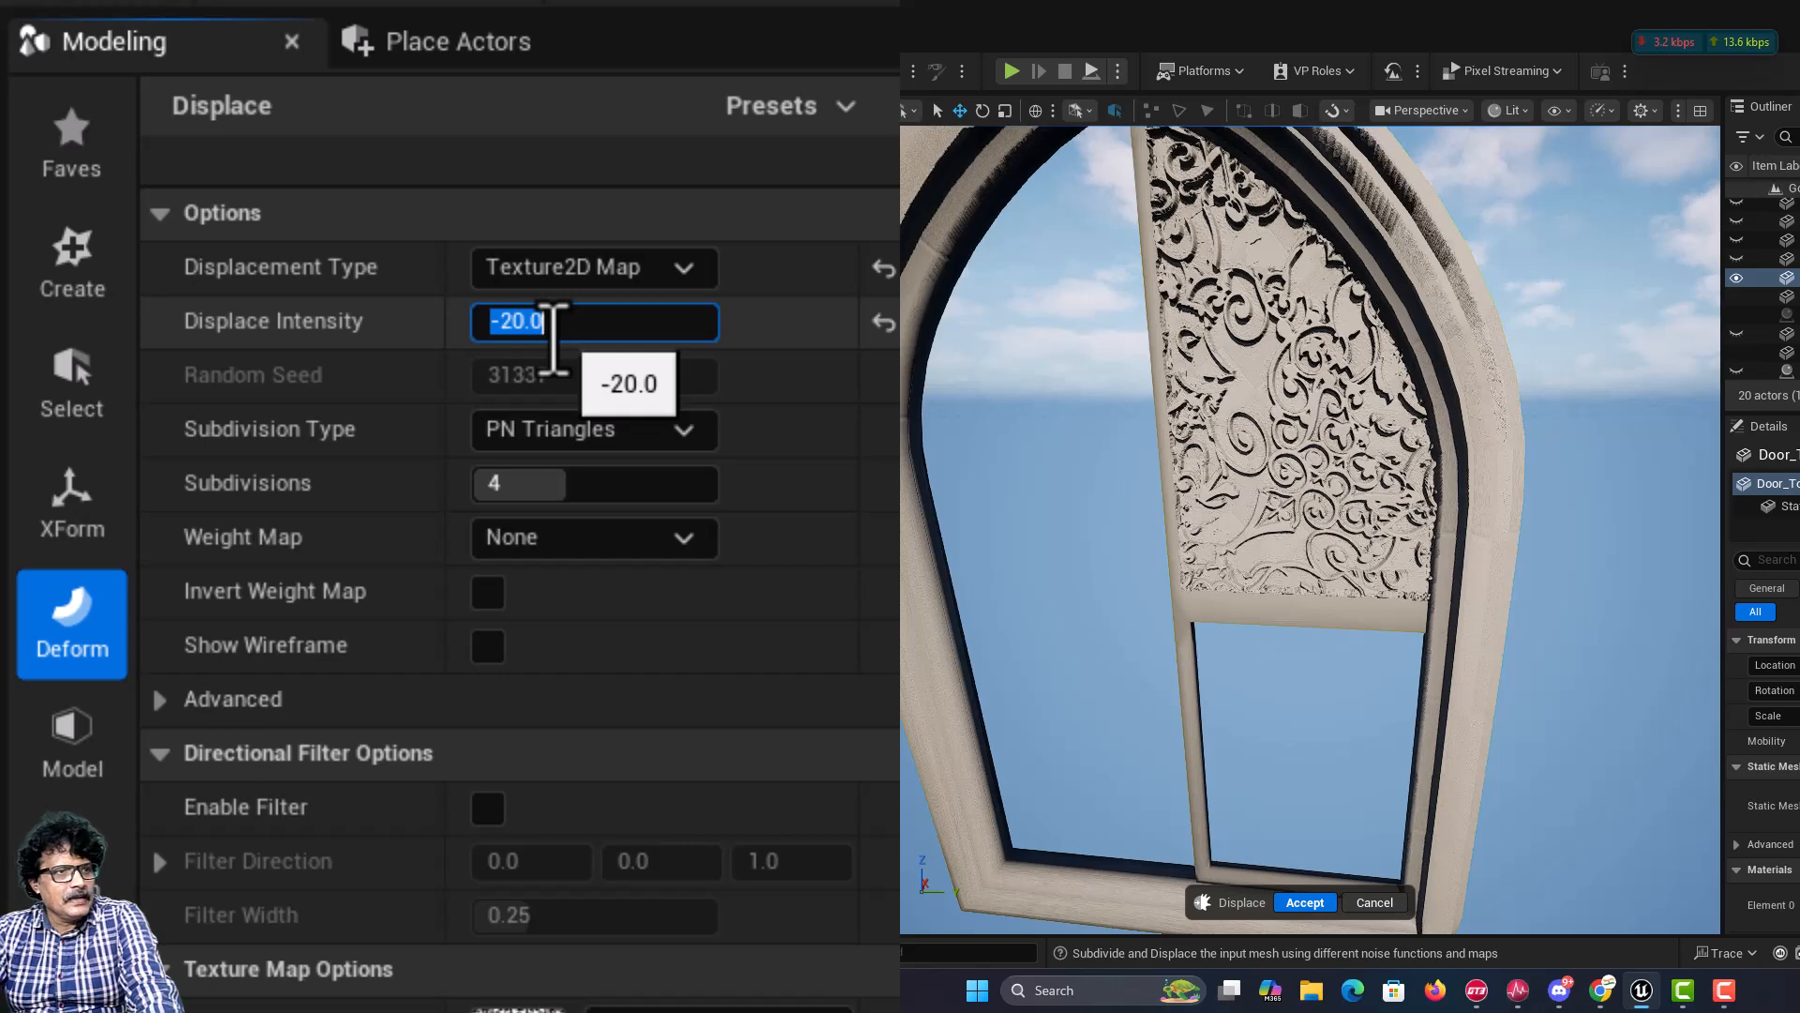
Step: Set the displacement texture's UVScale to 2.0 by 2.0 and apply the displacement to the upper door panel
scroll(571, 844, down, 5)
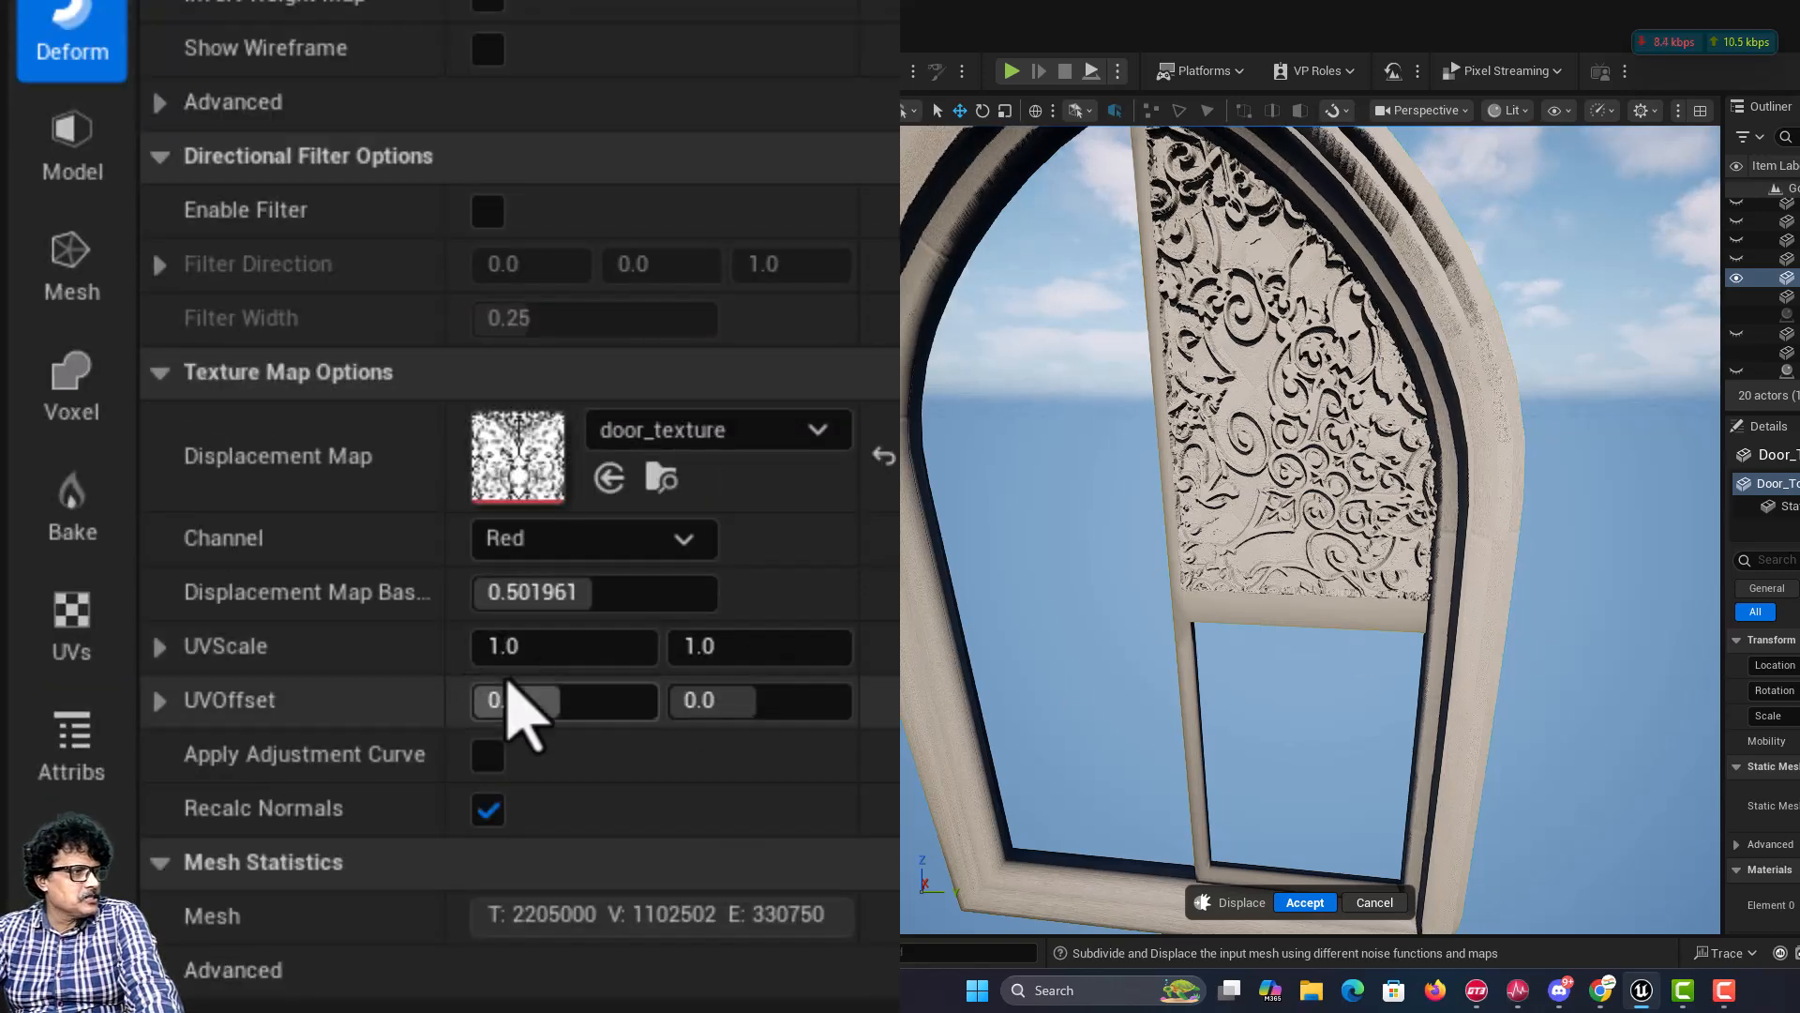
click(498, 646)
text(2)
key(Tab)
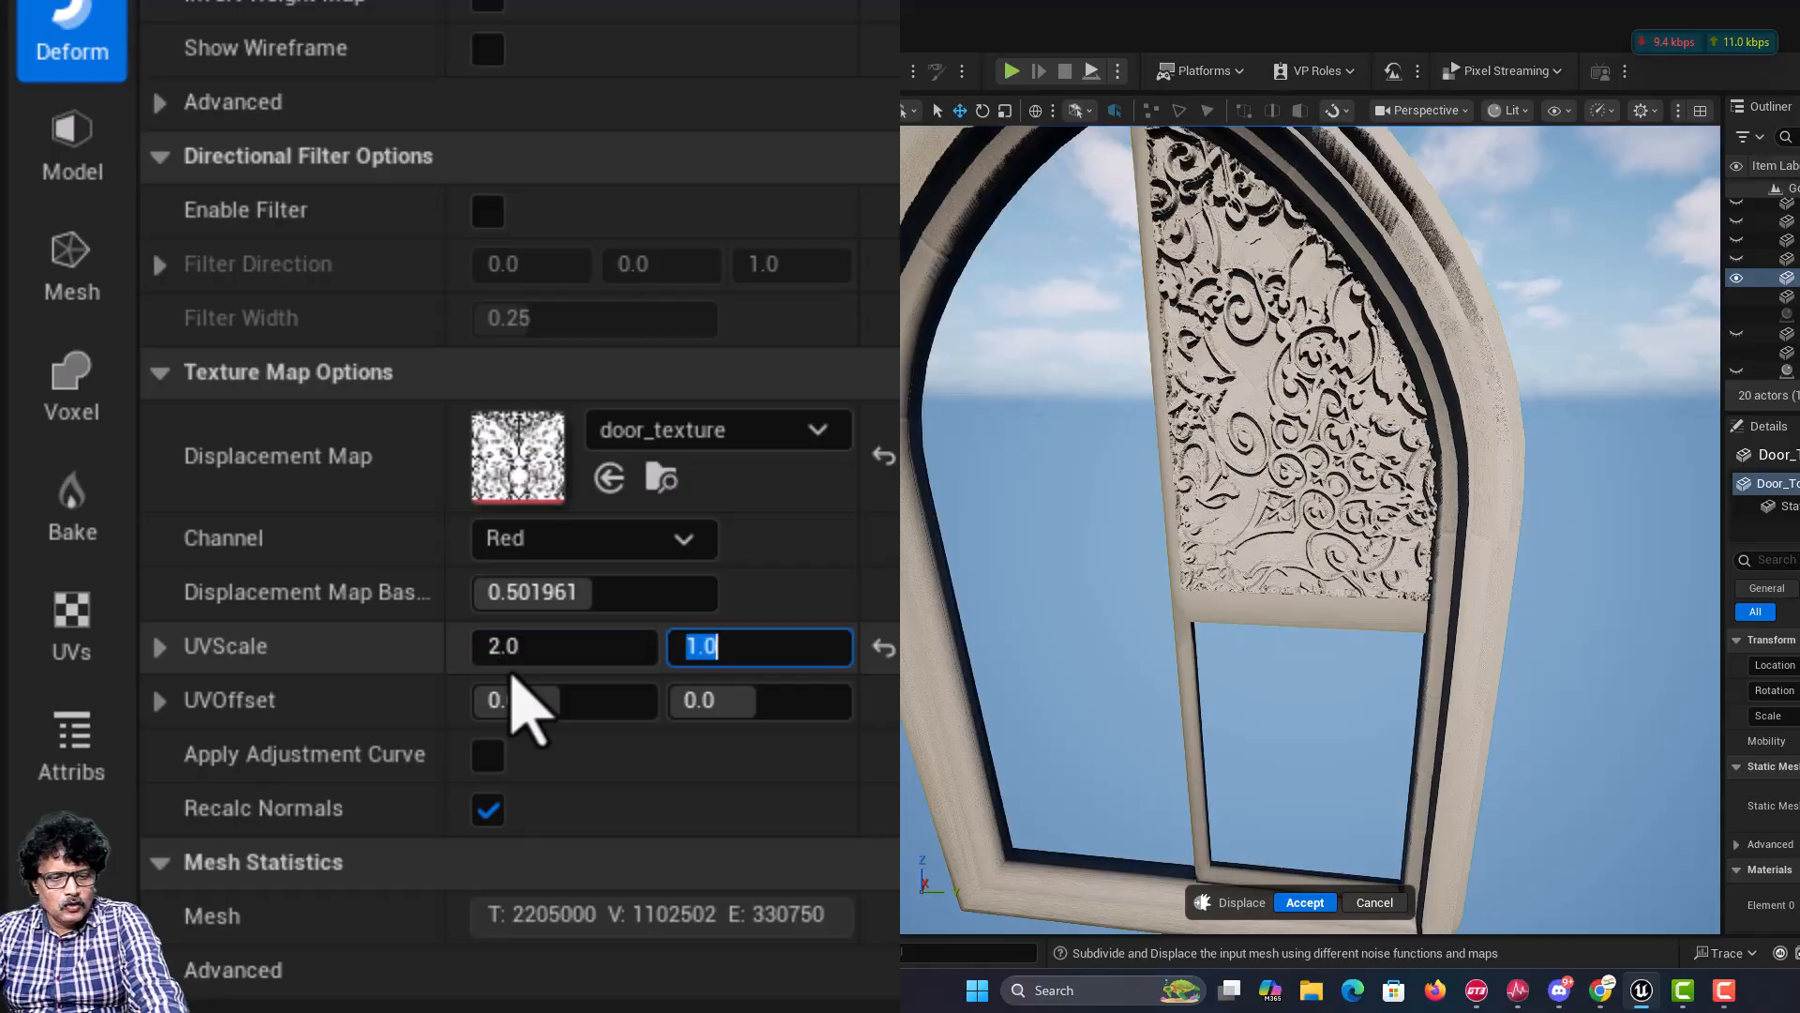
text(2)
key(Return)
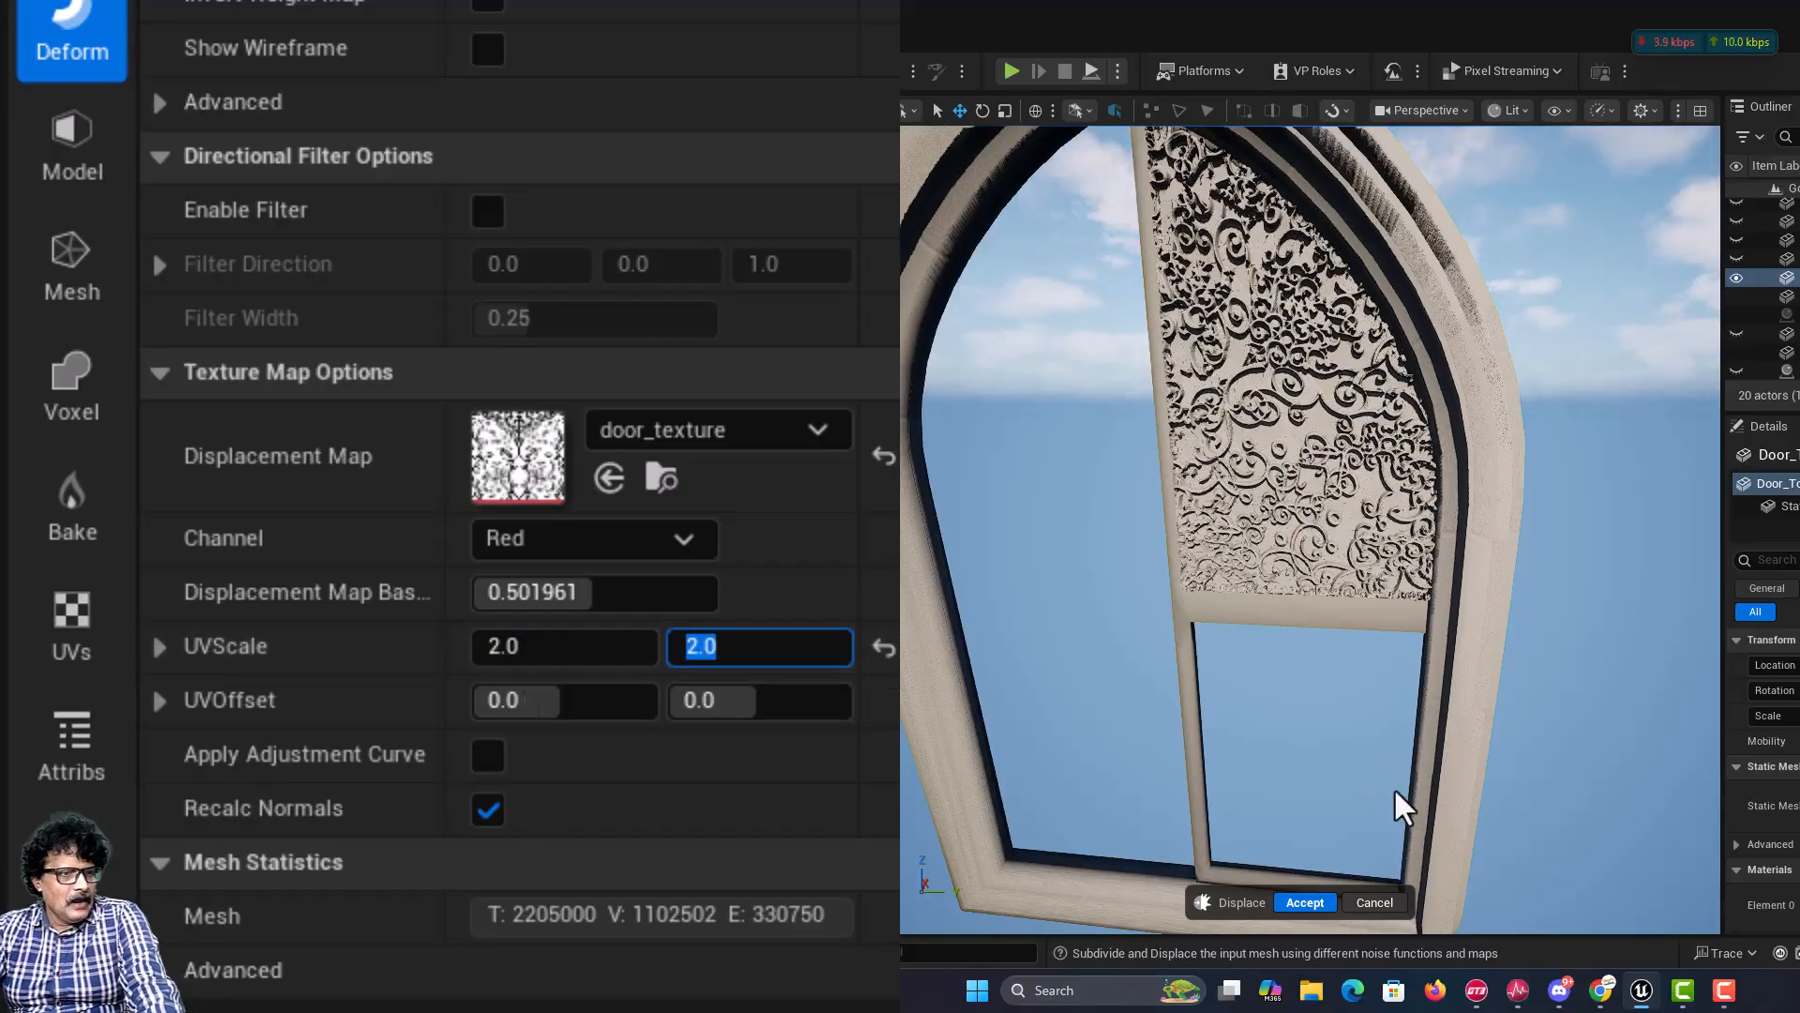
click(1305, 903)
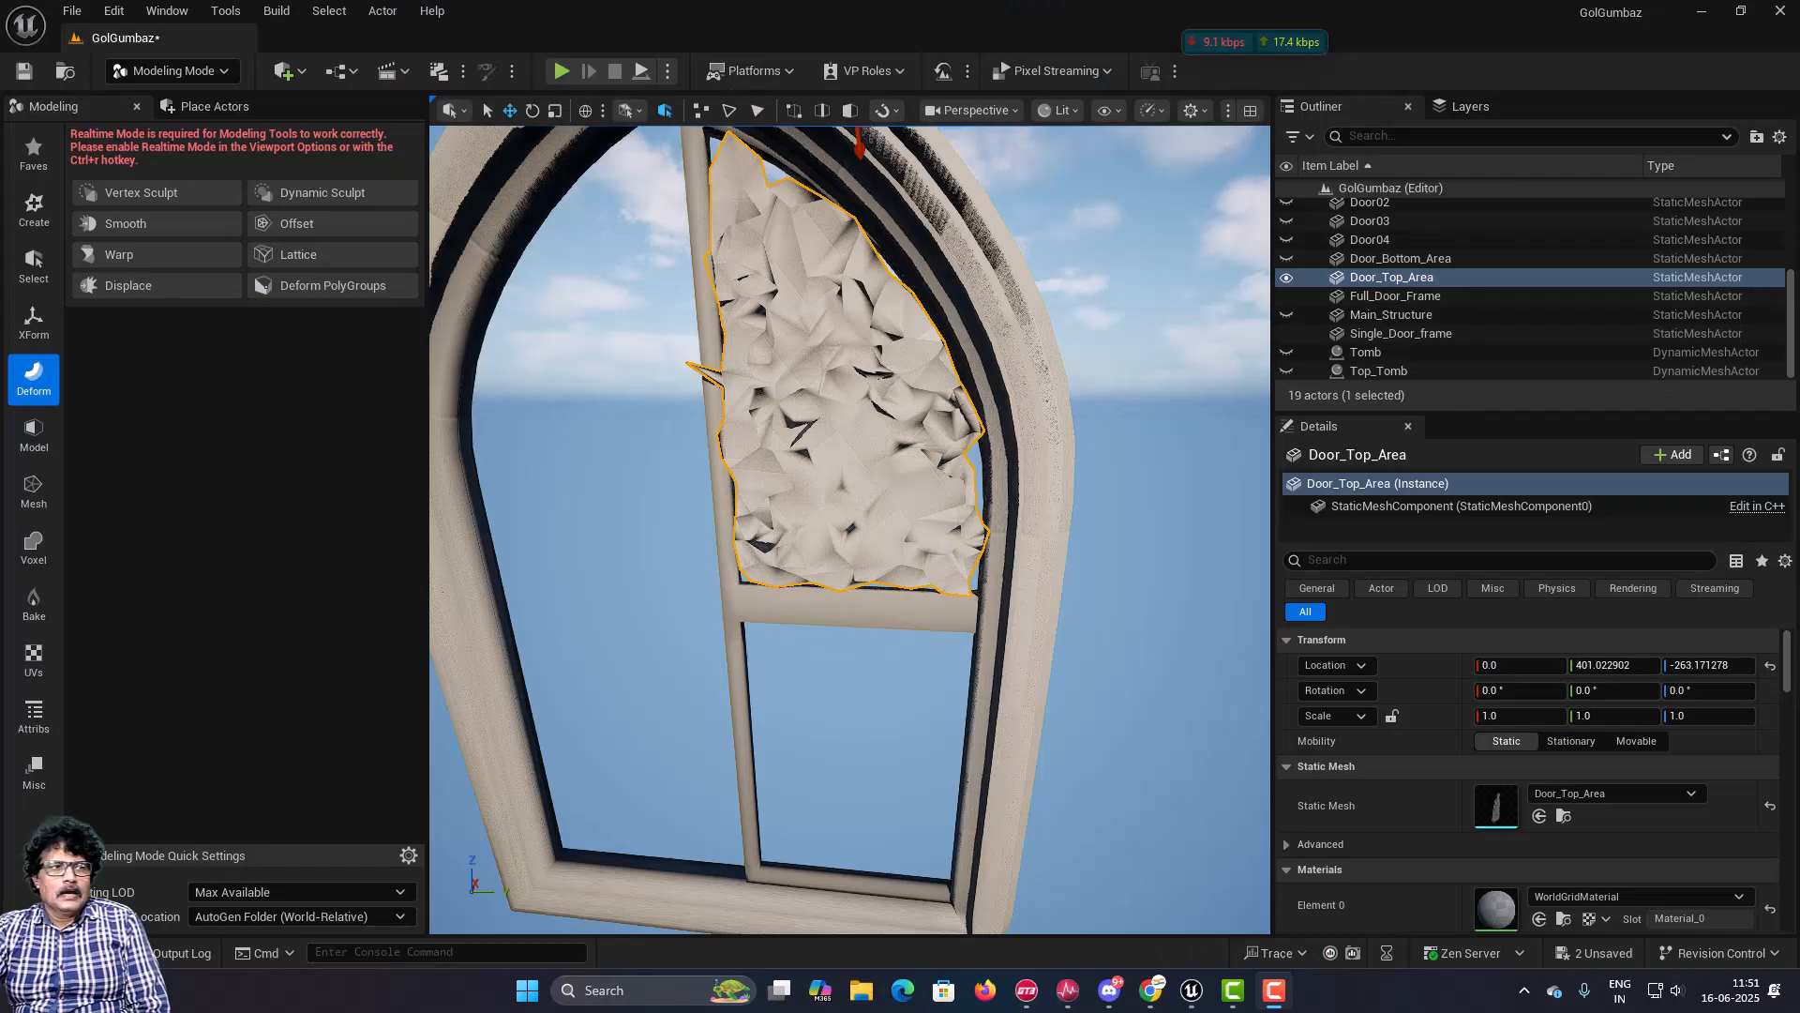
click(1110, 629)
click(864, 466)
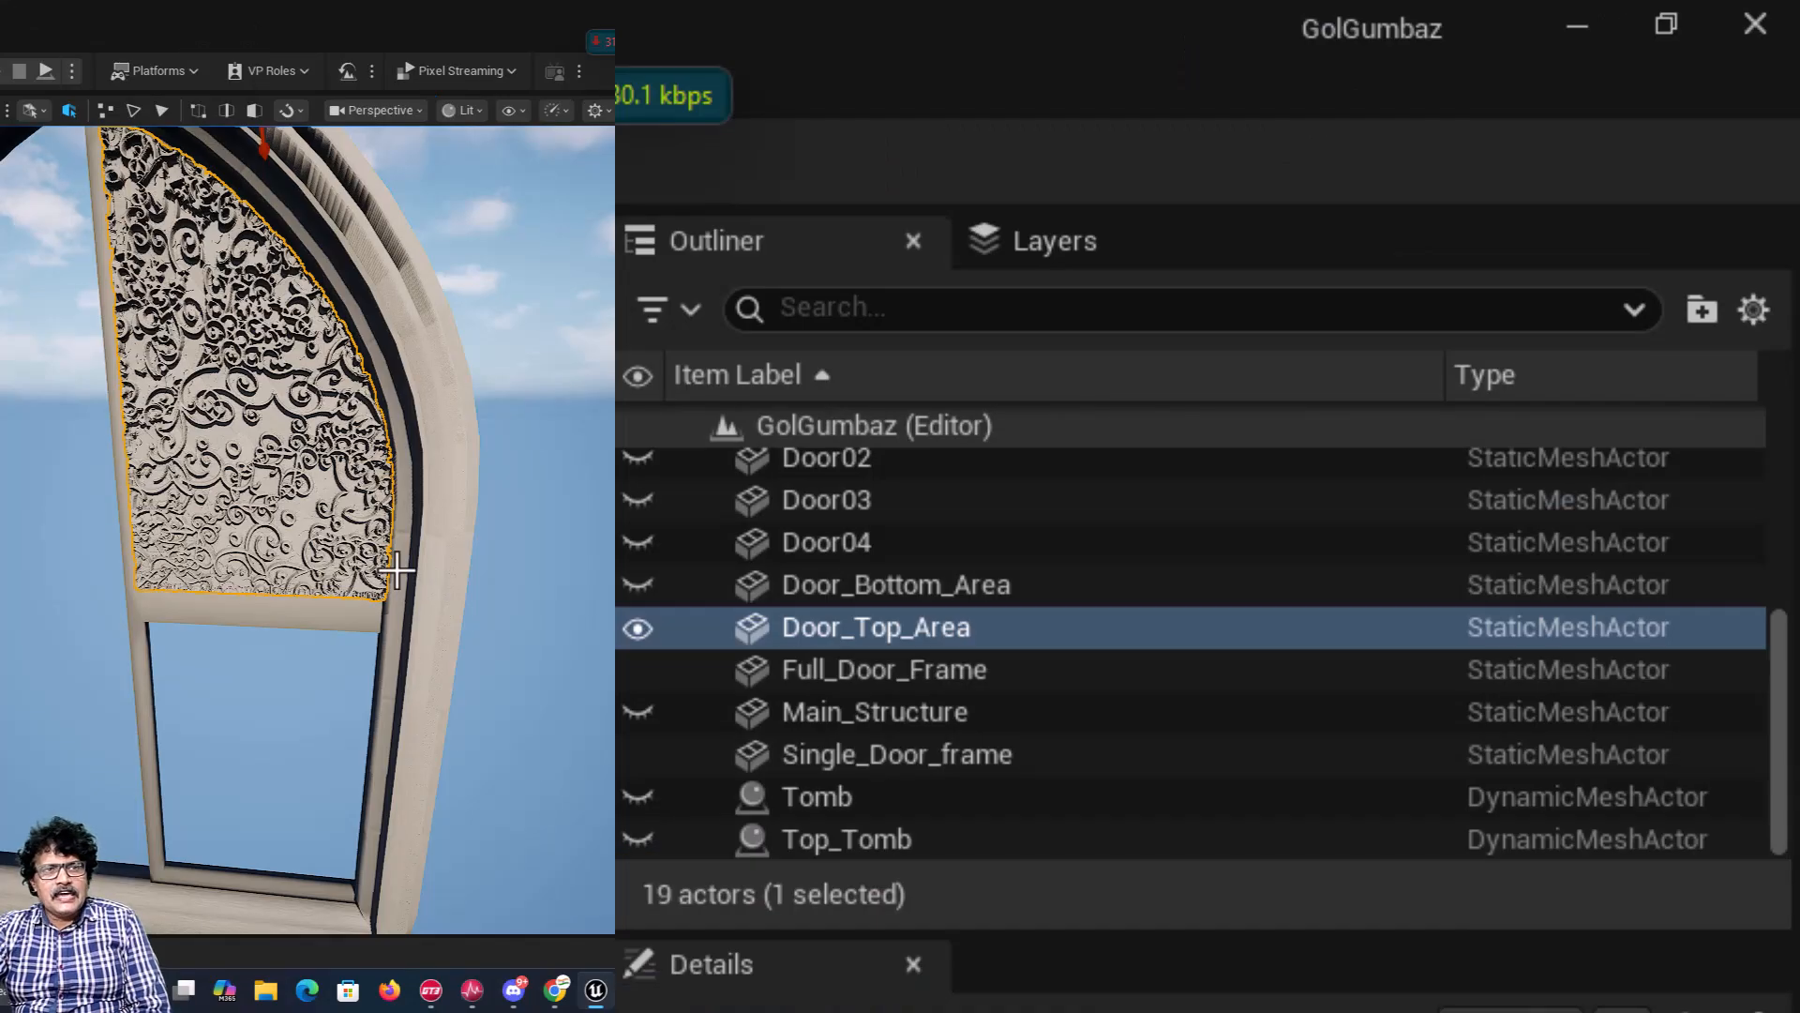
Step: Select and unhide Door_Bottom_Area, and check its mesh in the Wireframe view mode before returning to Lit
click(916, 592)
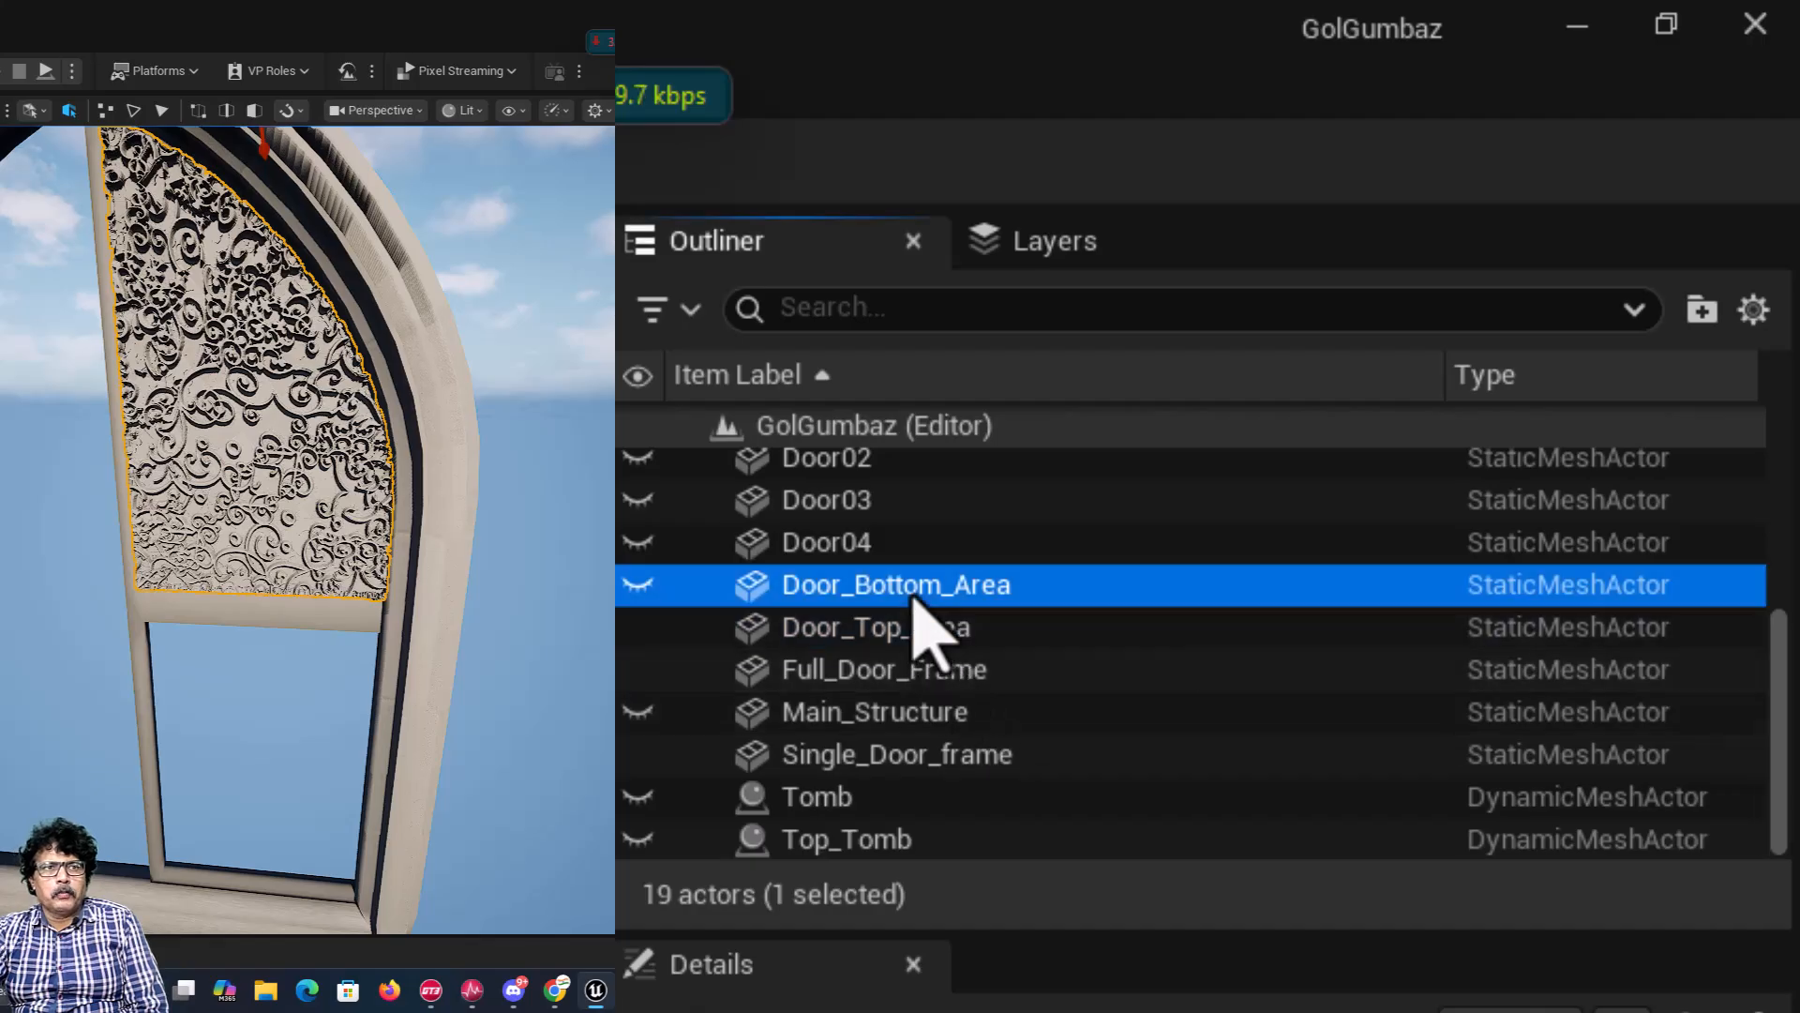
click(639, 585)
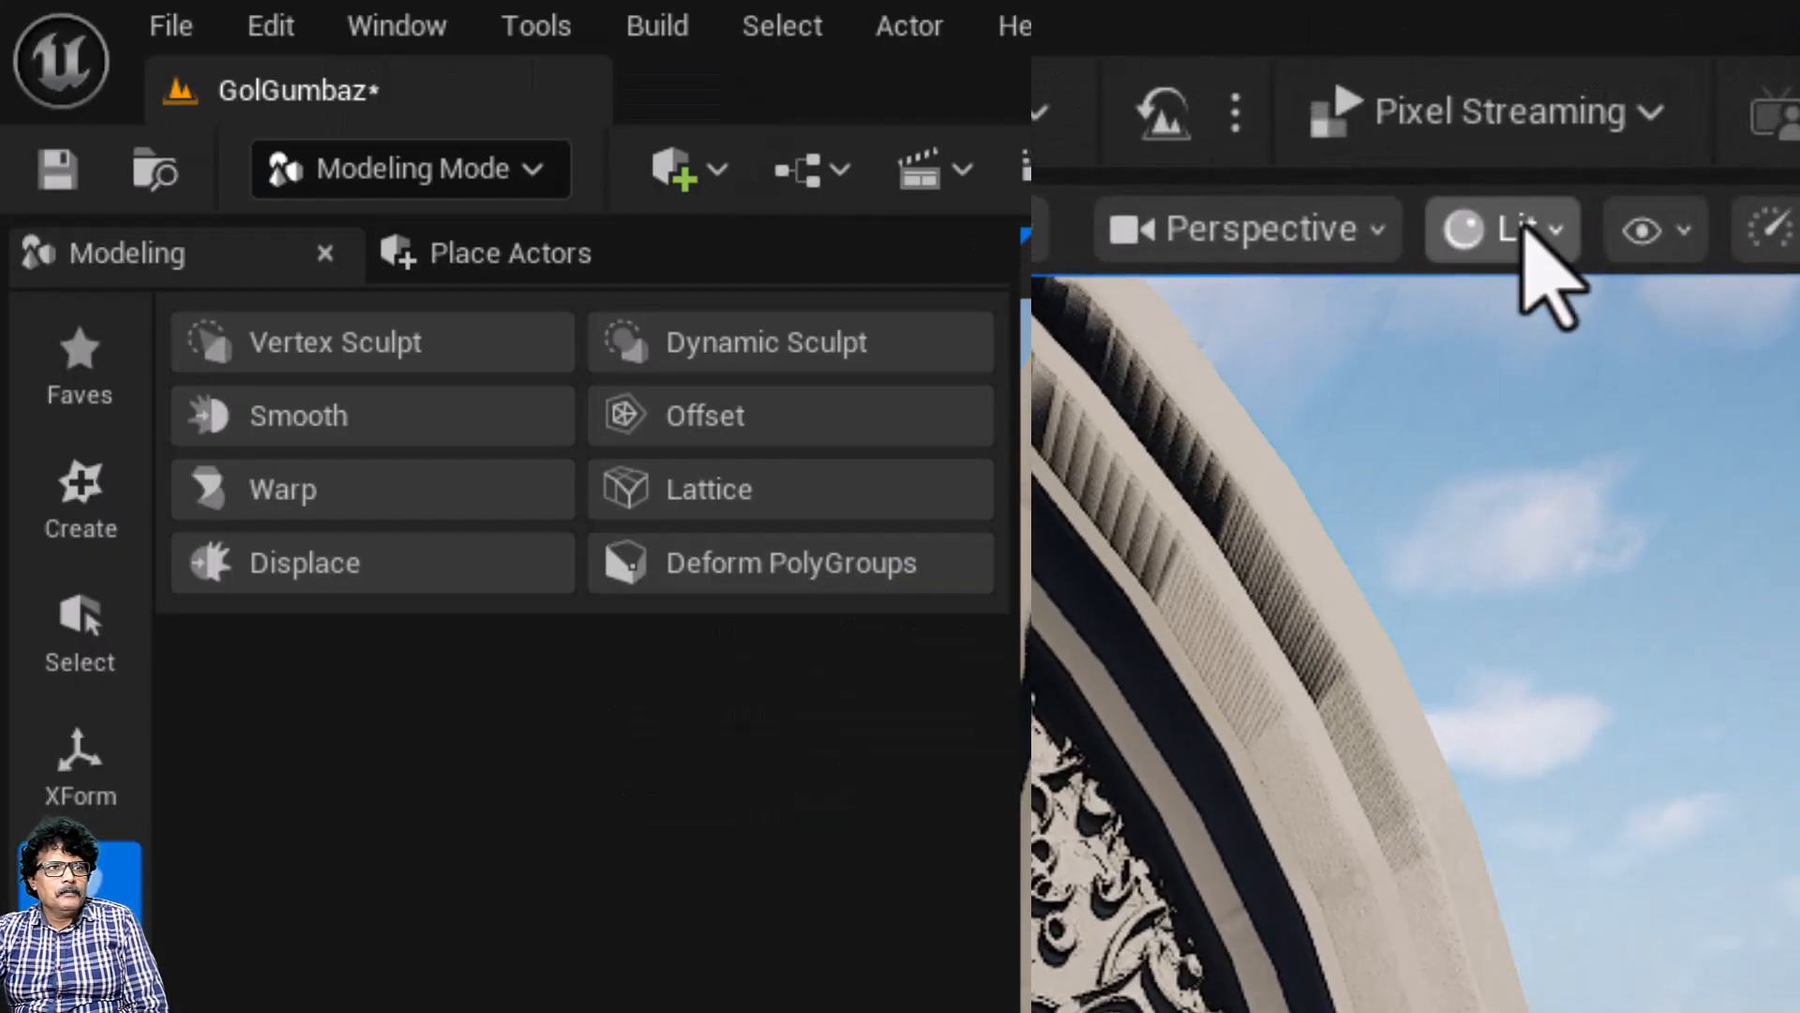
click(461, 110)
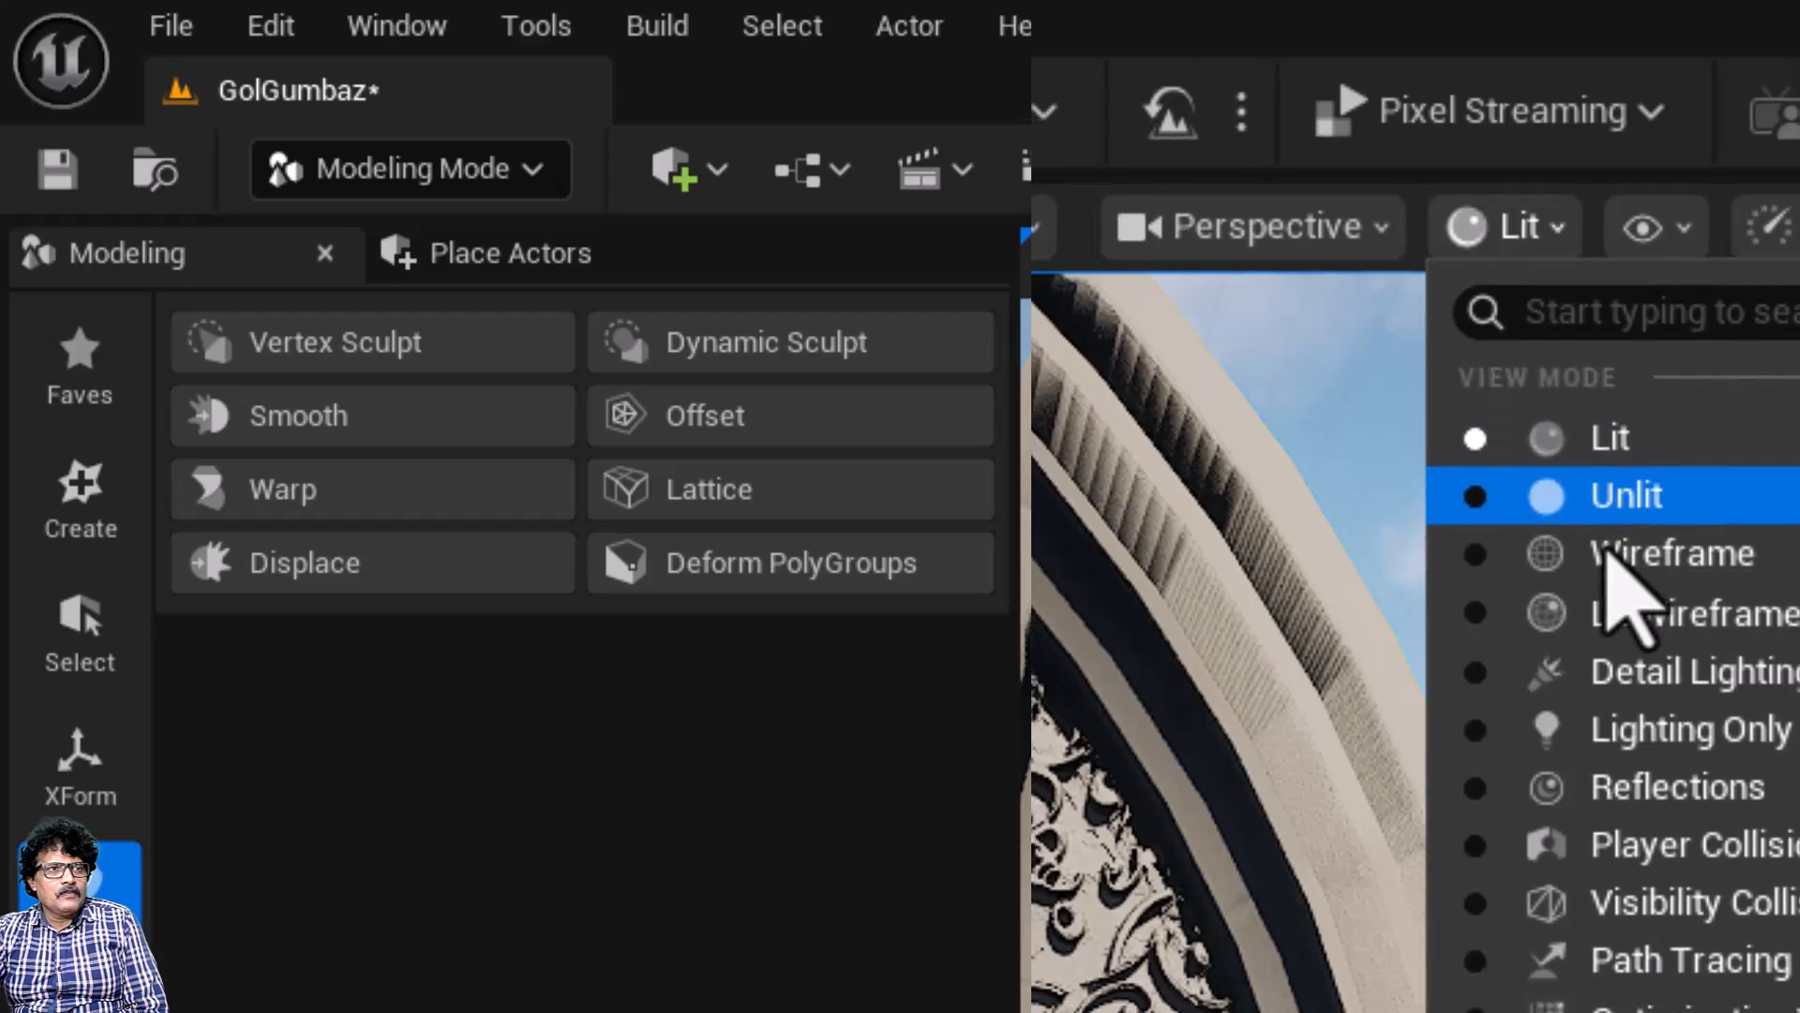
click(1500, 559)
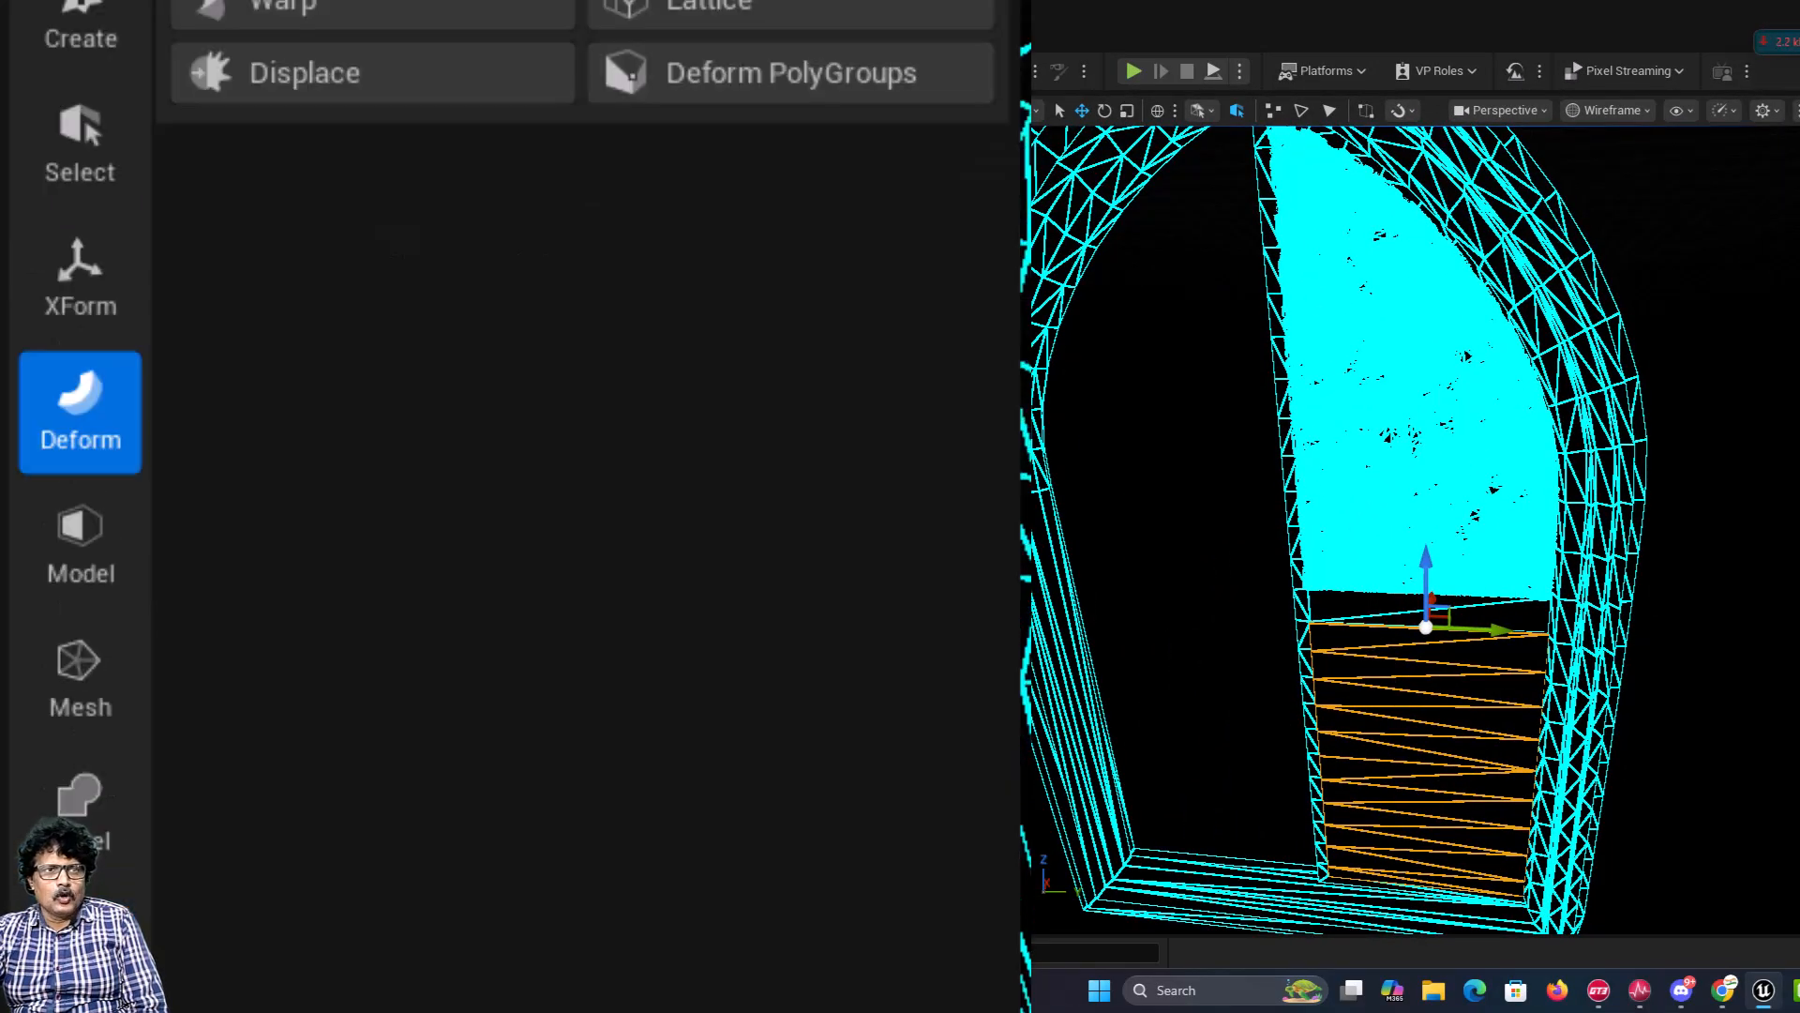
click(1613, 110)
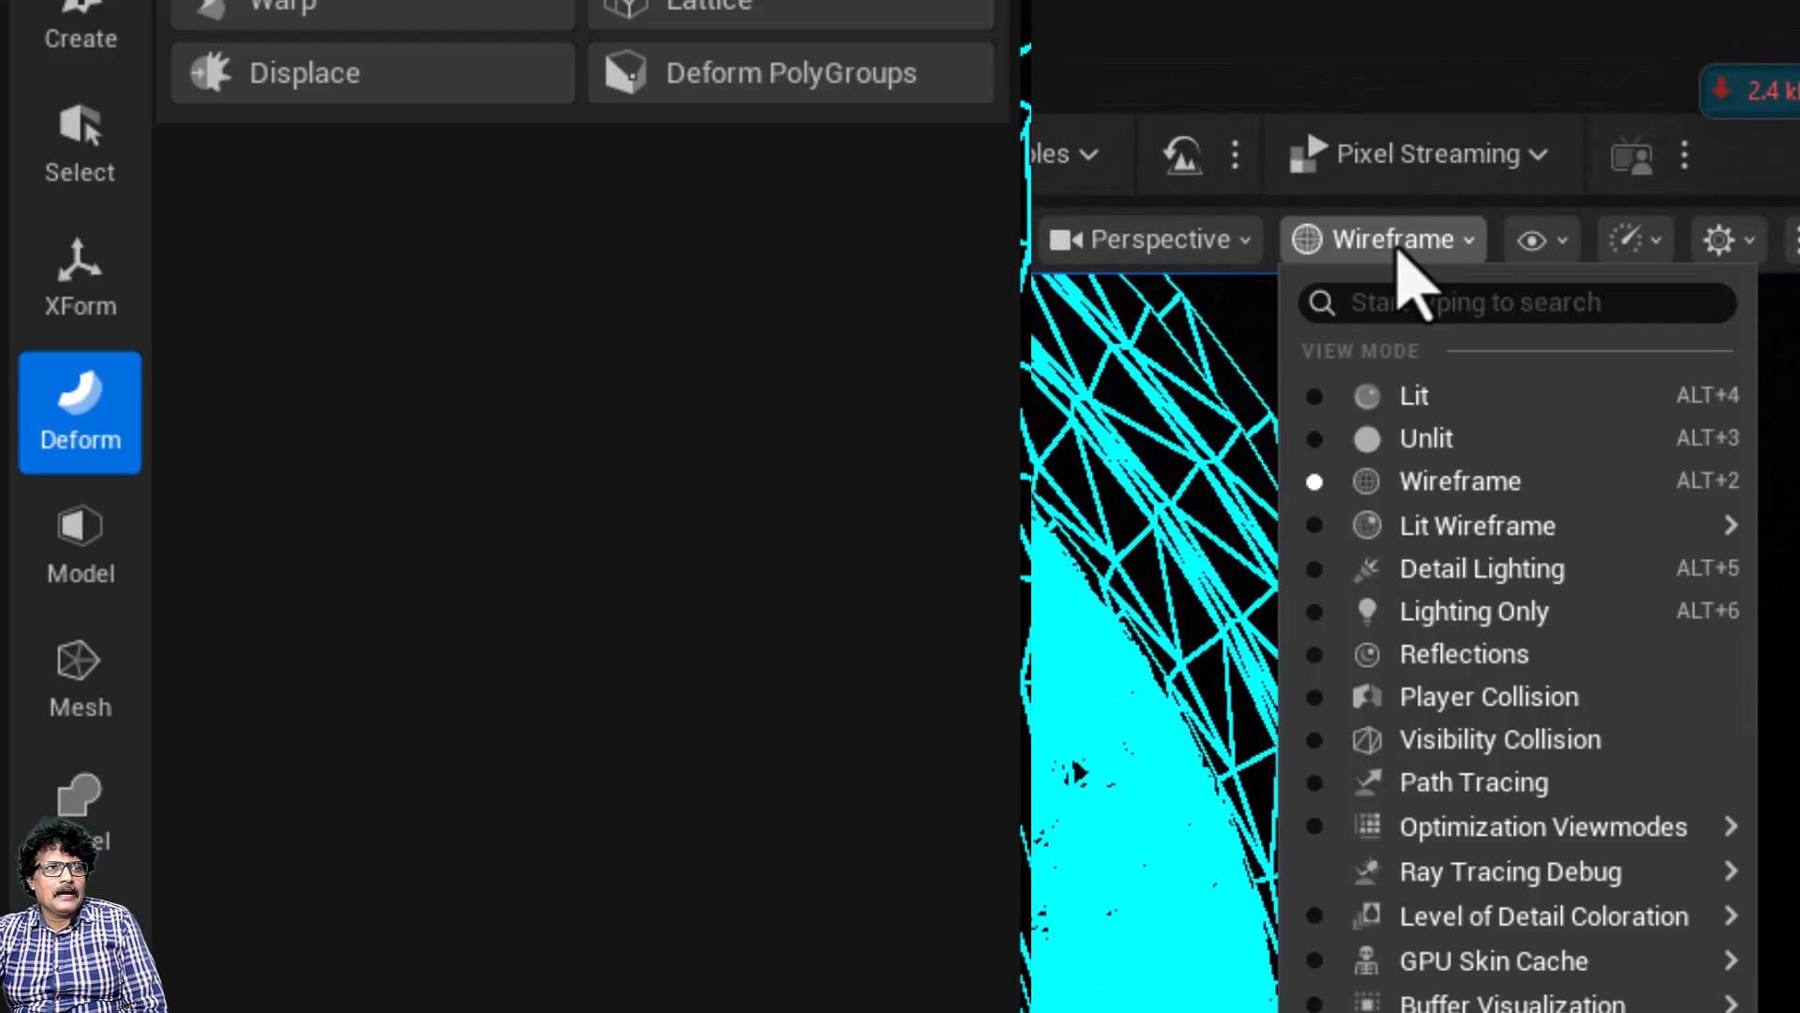
click(1418, 398)
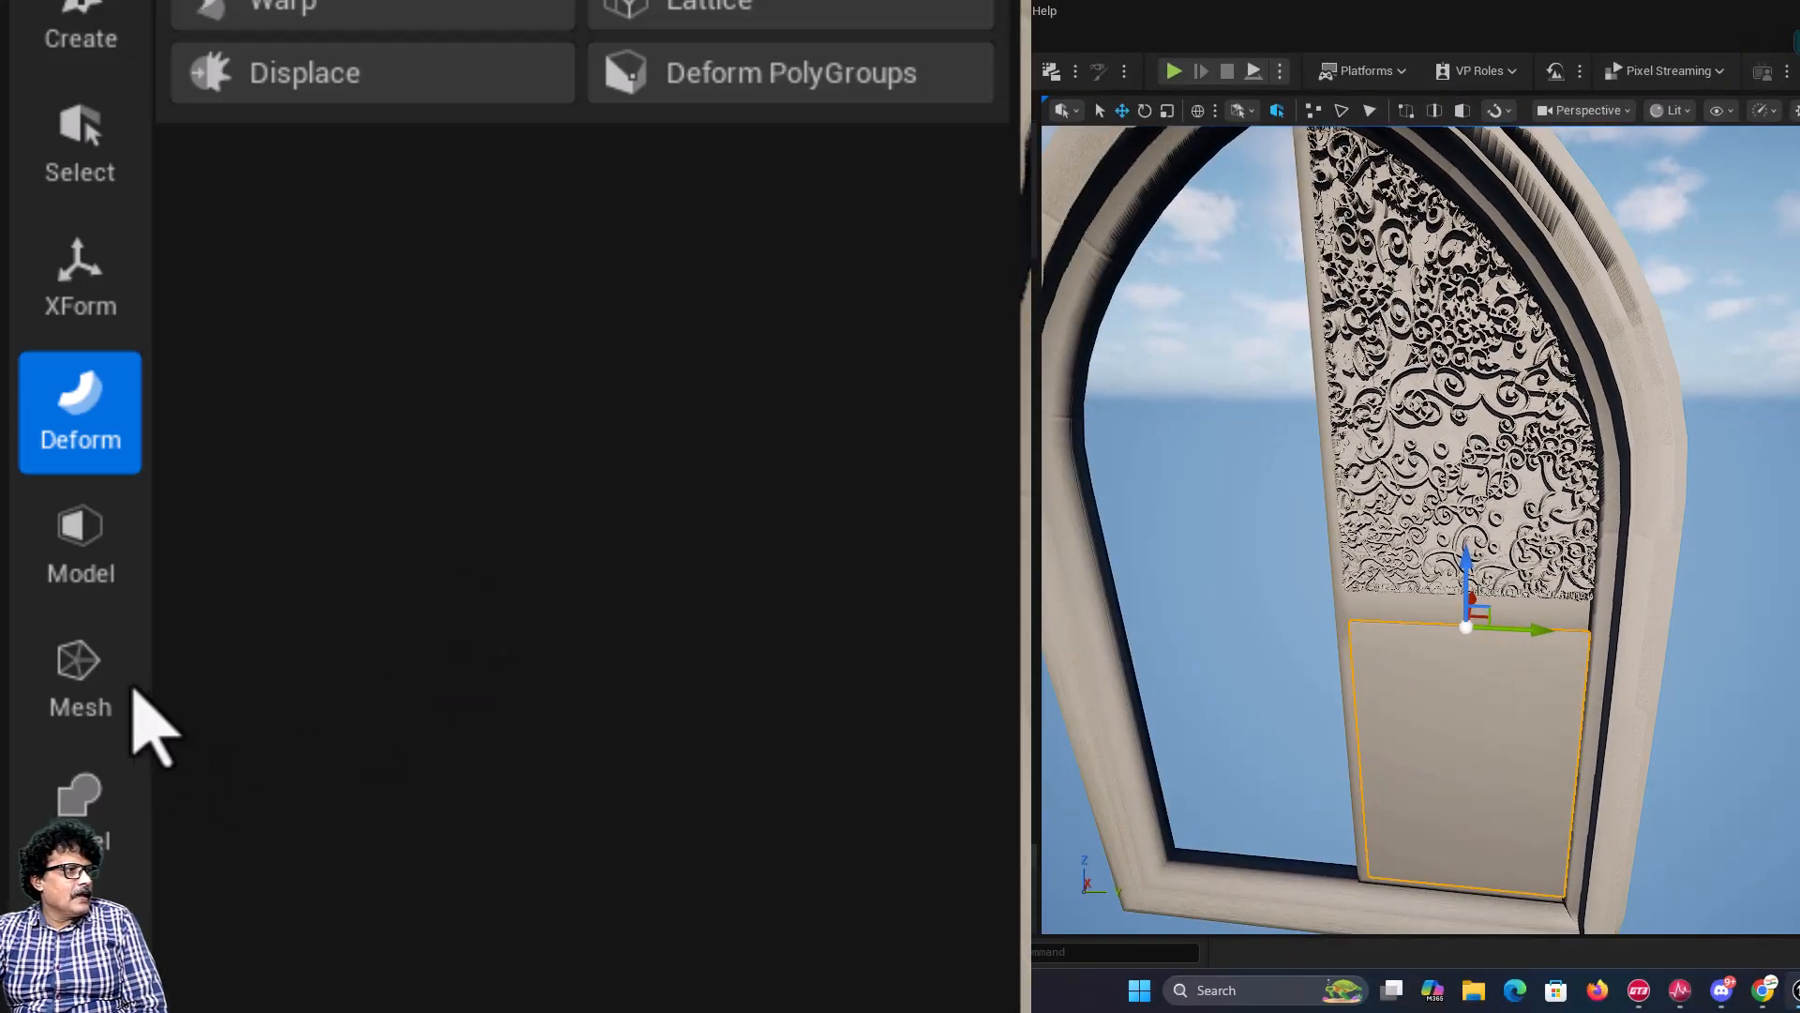
Step: Start a Remesh of Door_Bottom_Area with a target triangle count of 1000
click(94, 700)
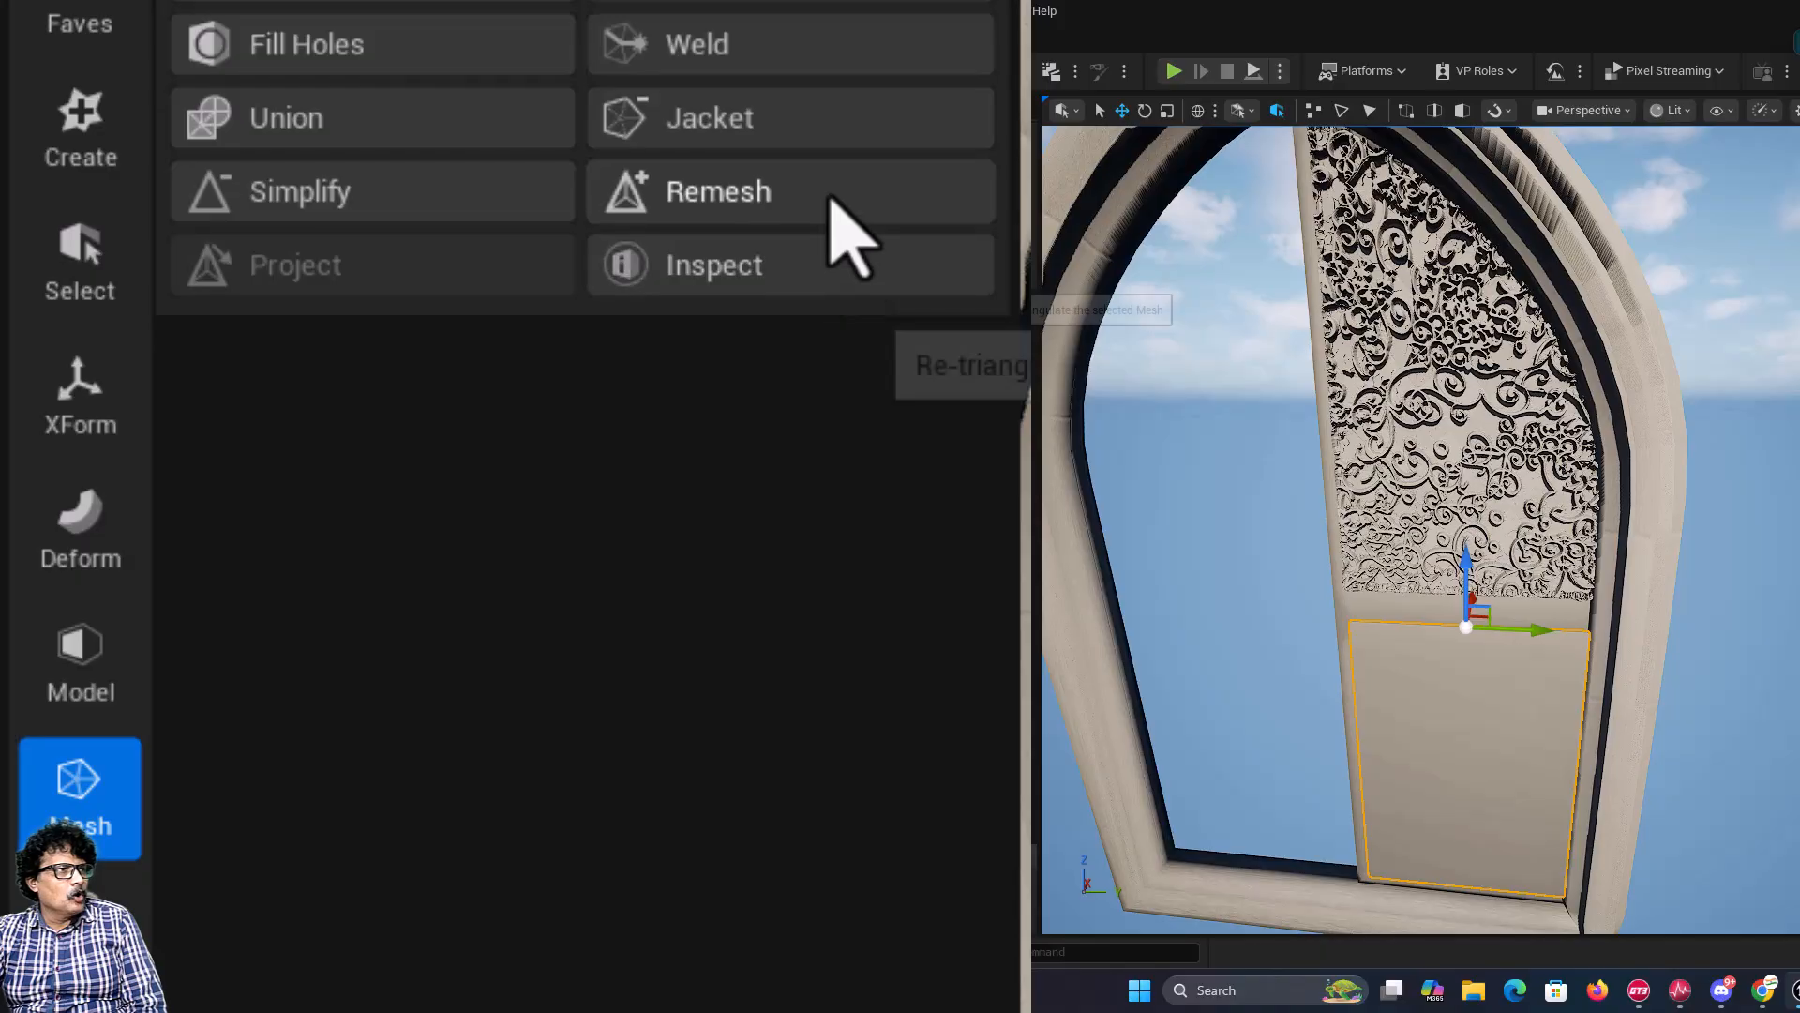
click(833, 80)
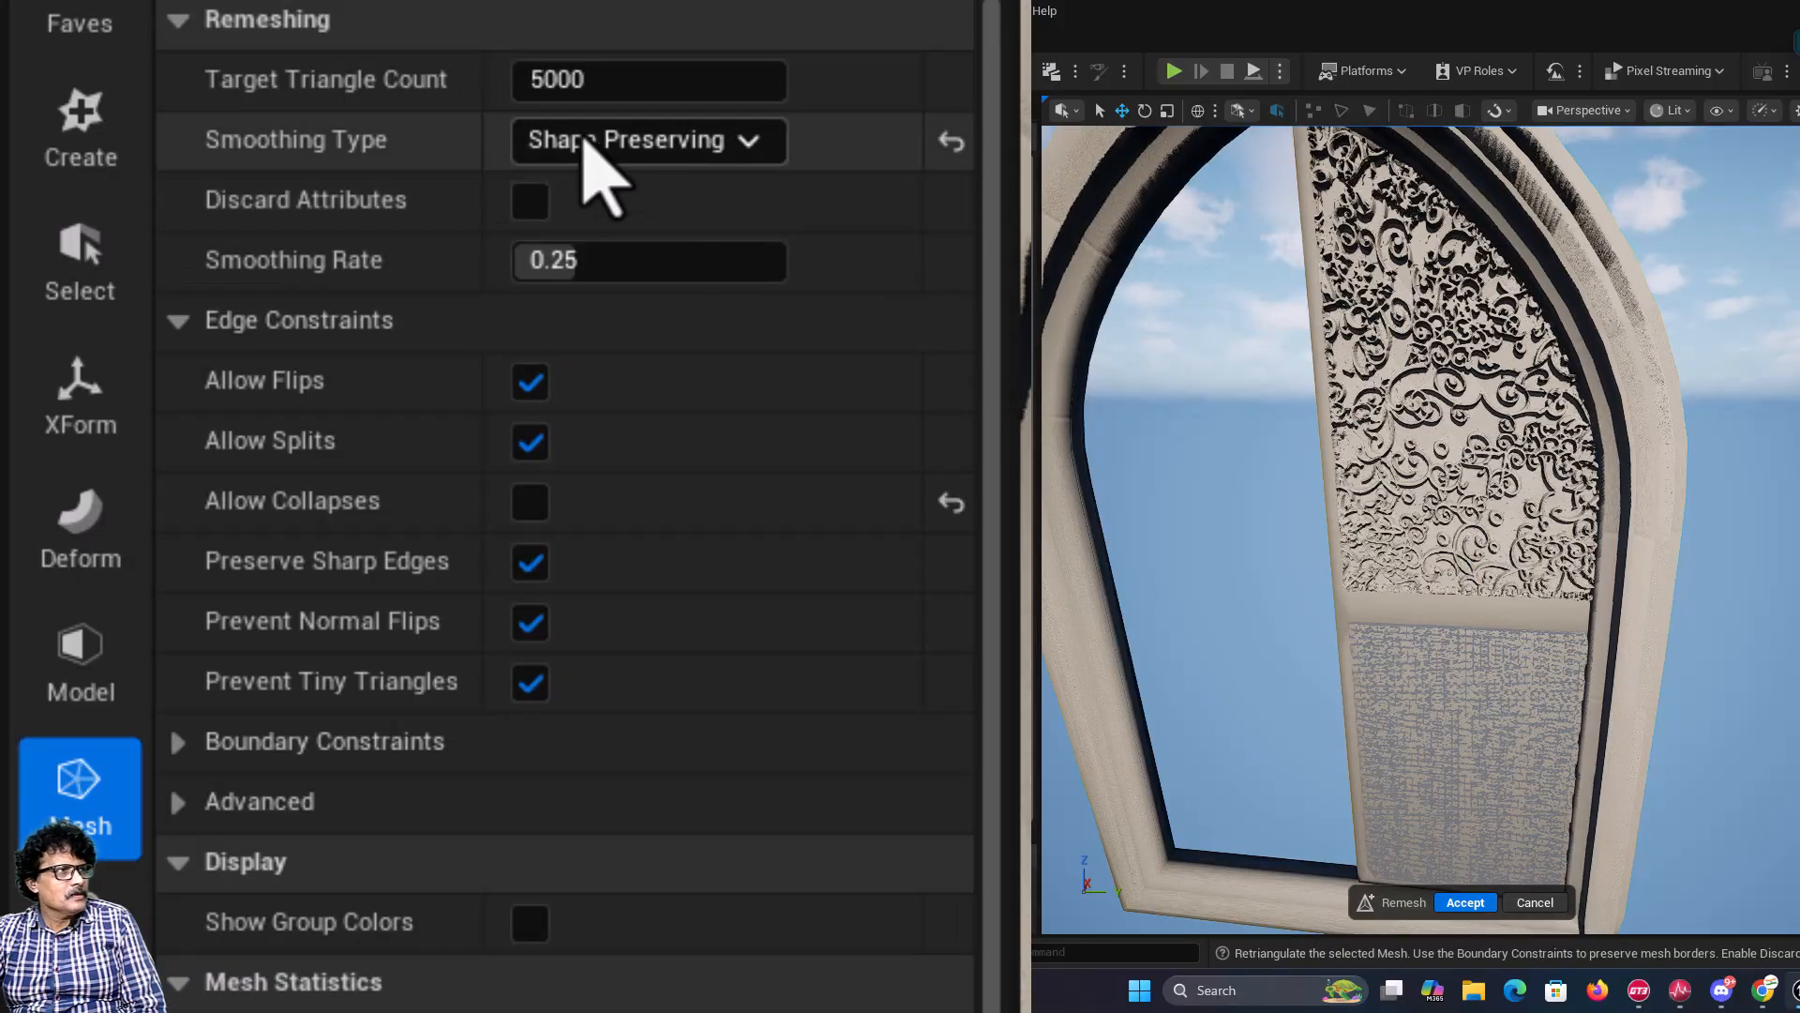
click(563, 79)
text(1)
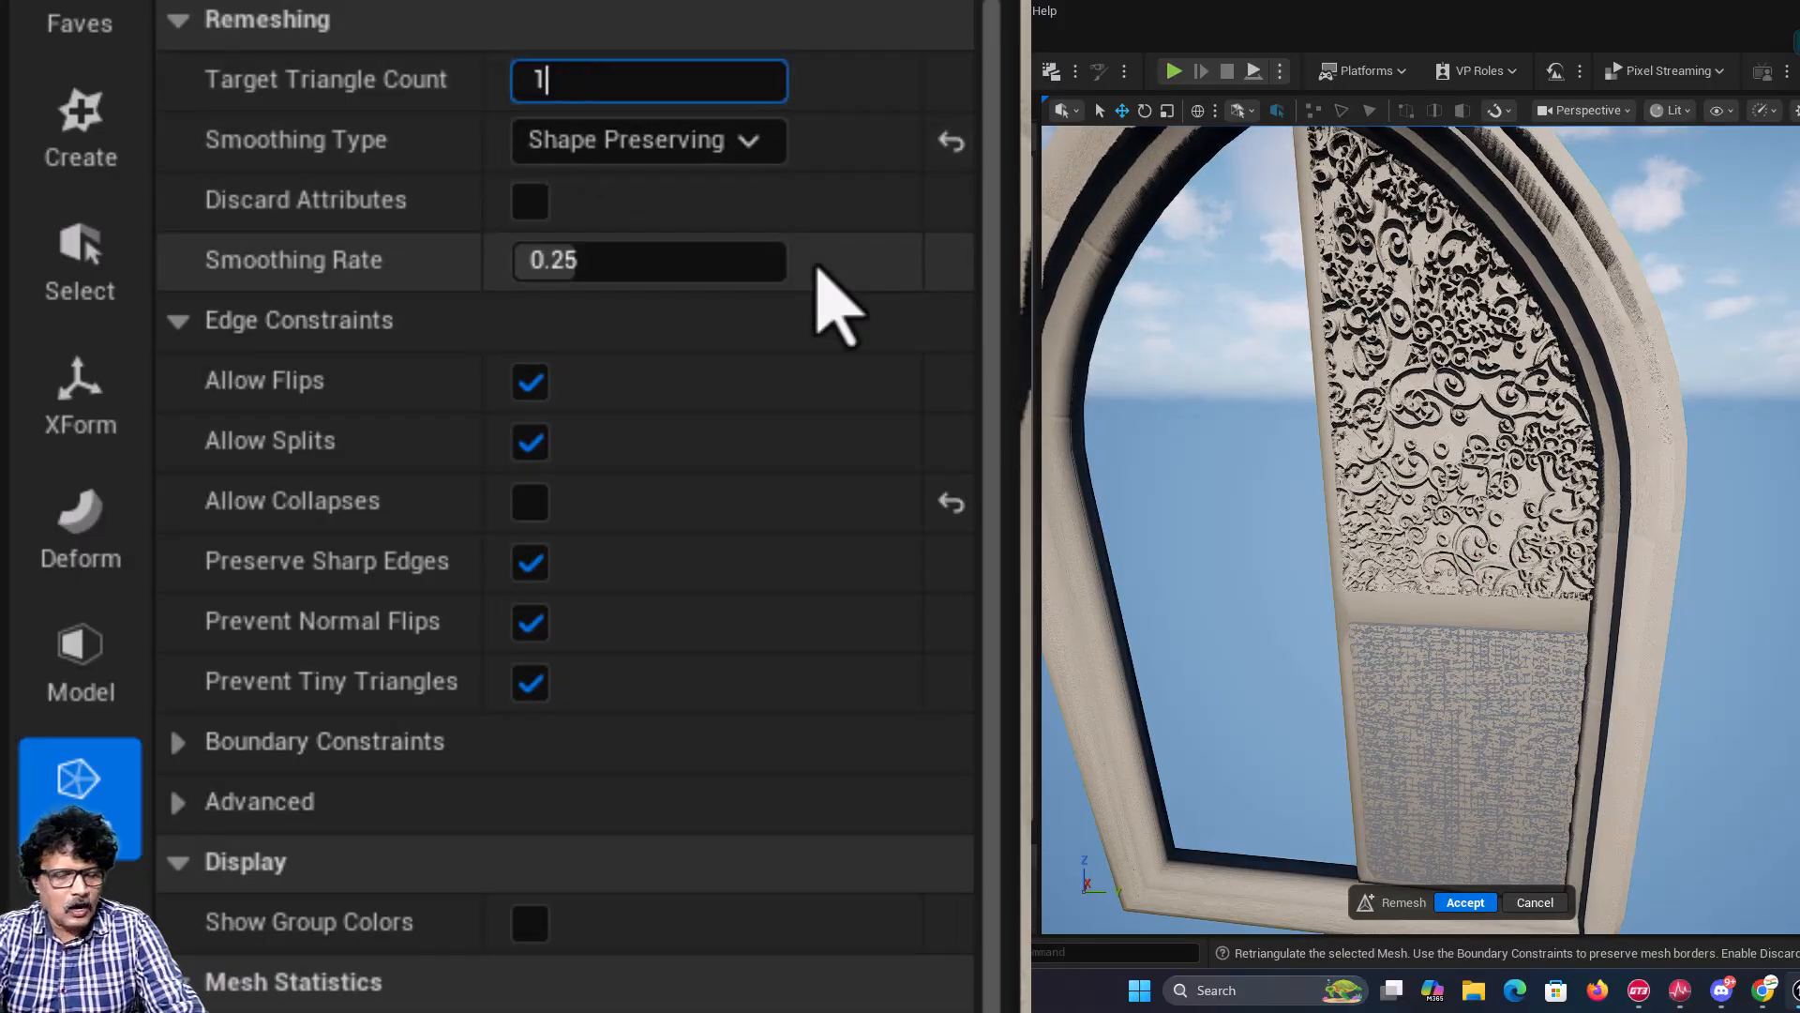
text(000)
key(Return)
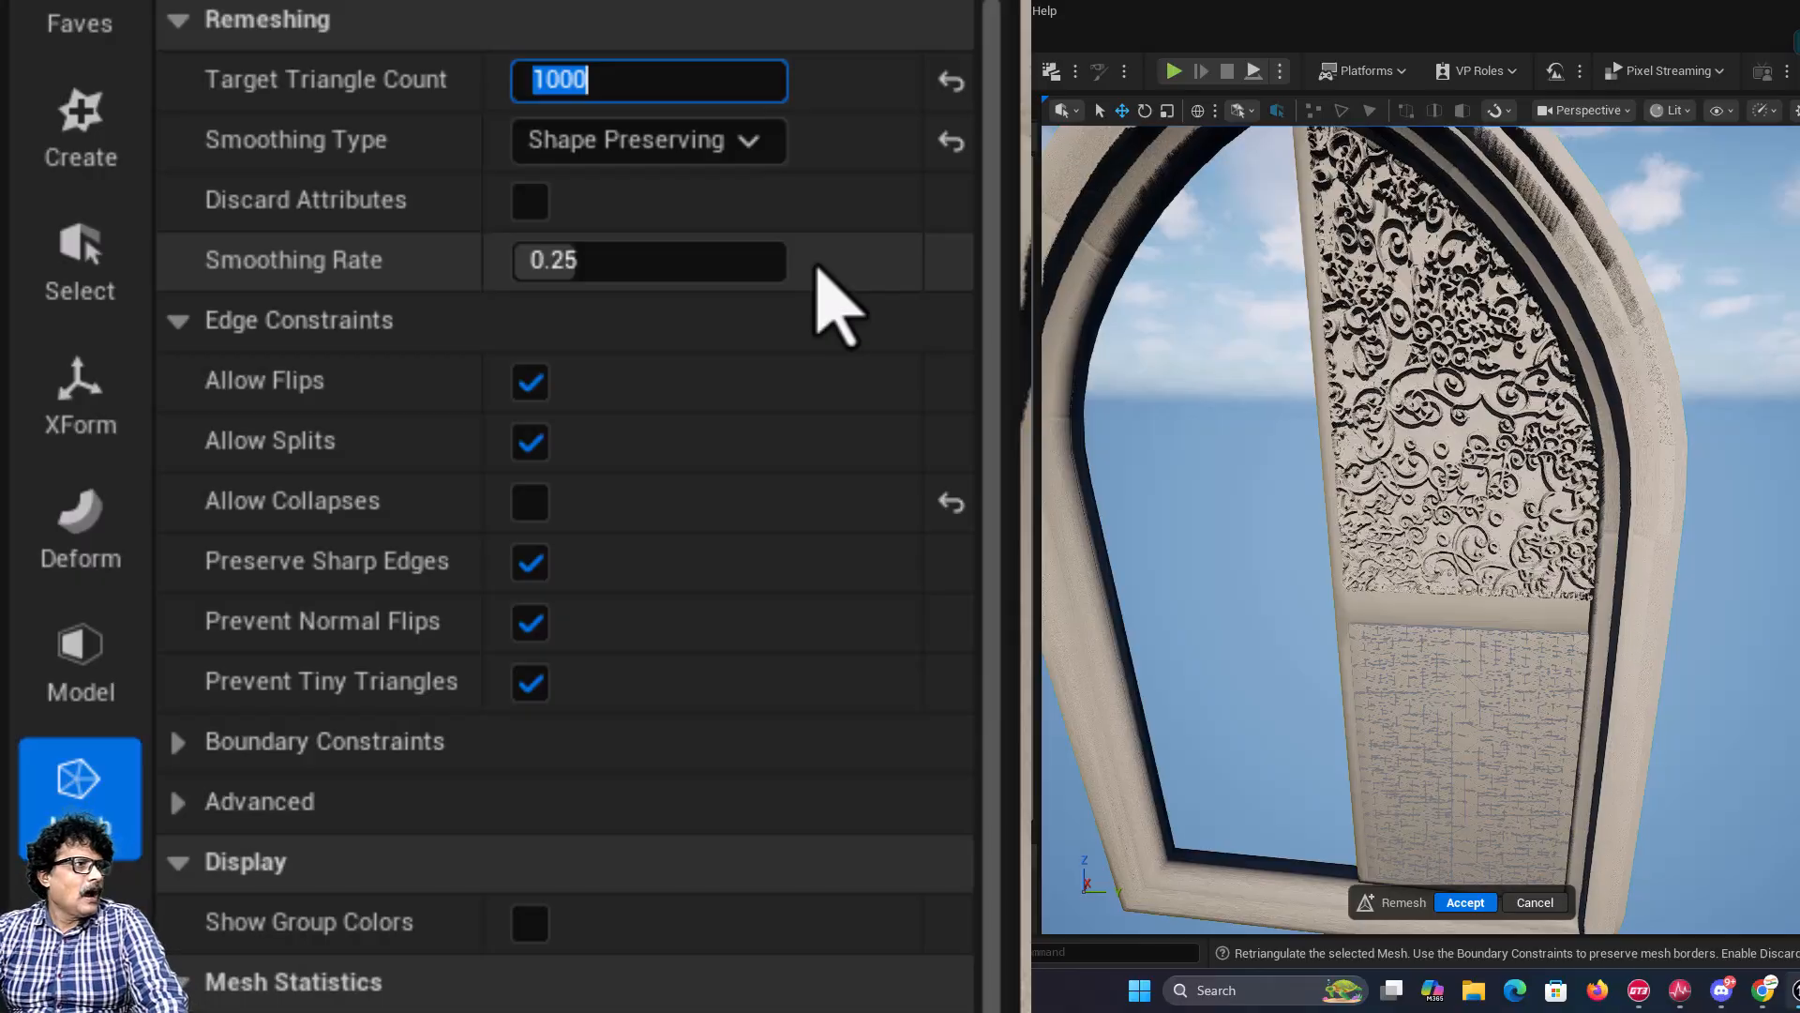
Step: Try the remesh with Allow Collapses enabled and with Uniform smoothing, restoring disabled collapses and Shape Preserving smoothing
click(531, 504)
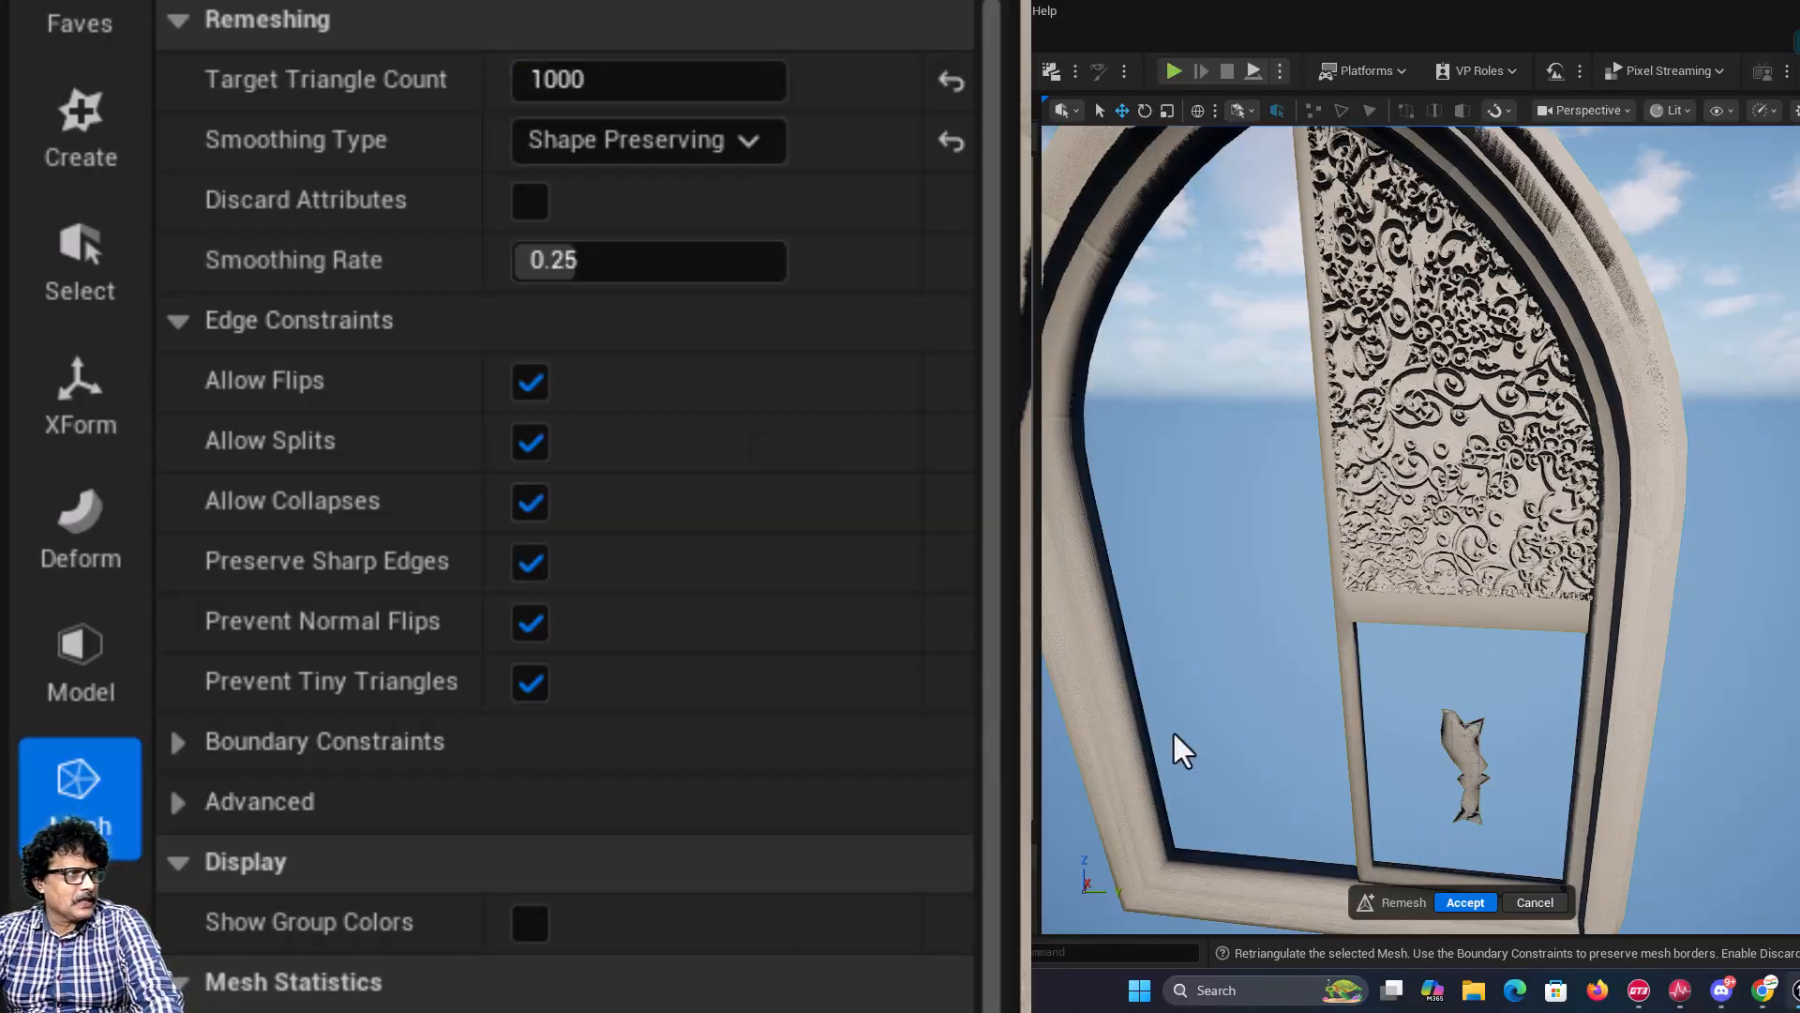
click(525, 513)
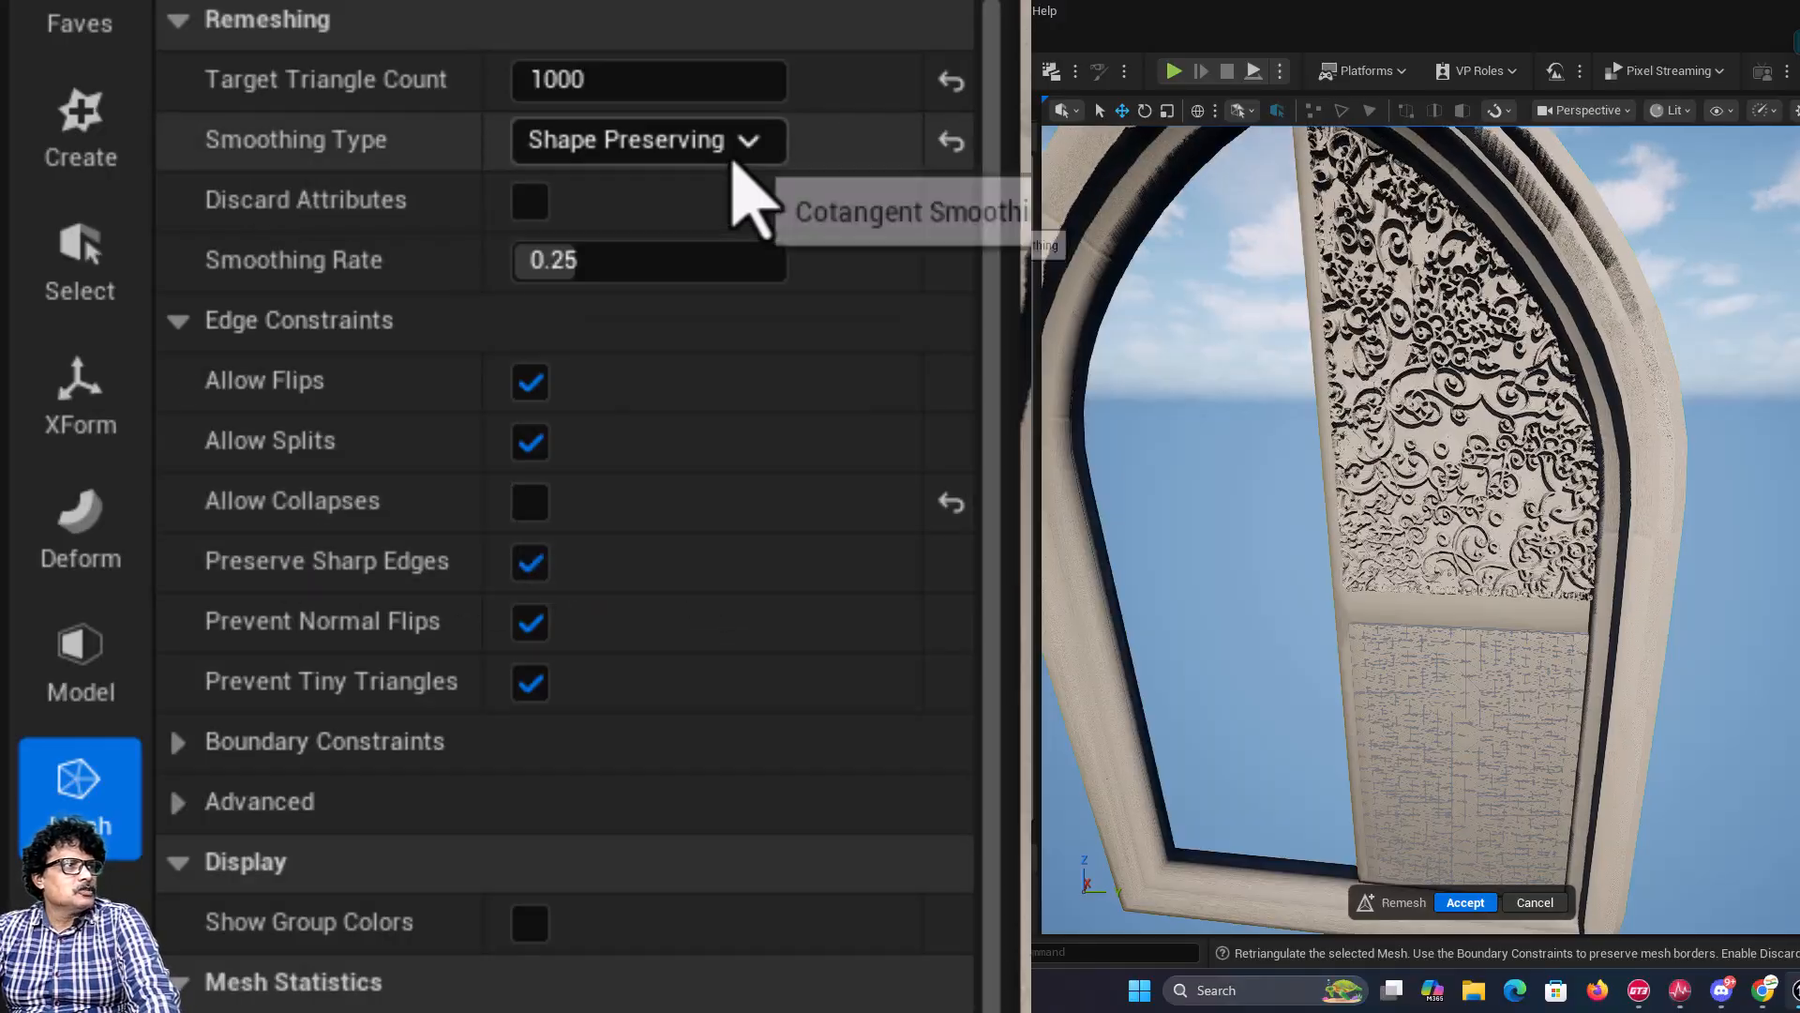
click(734, 159)
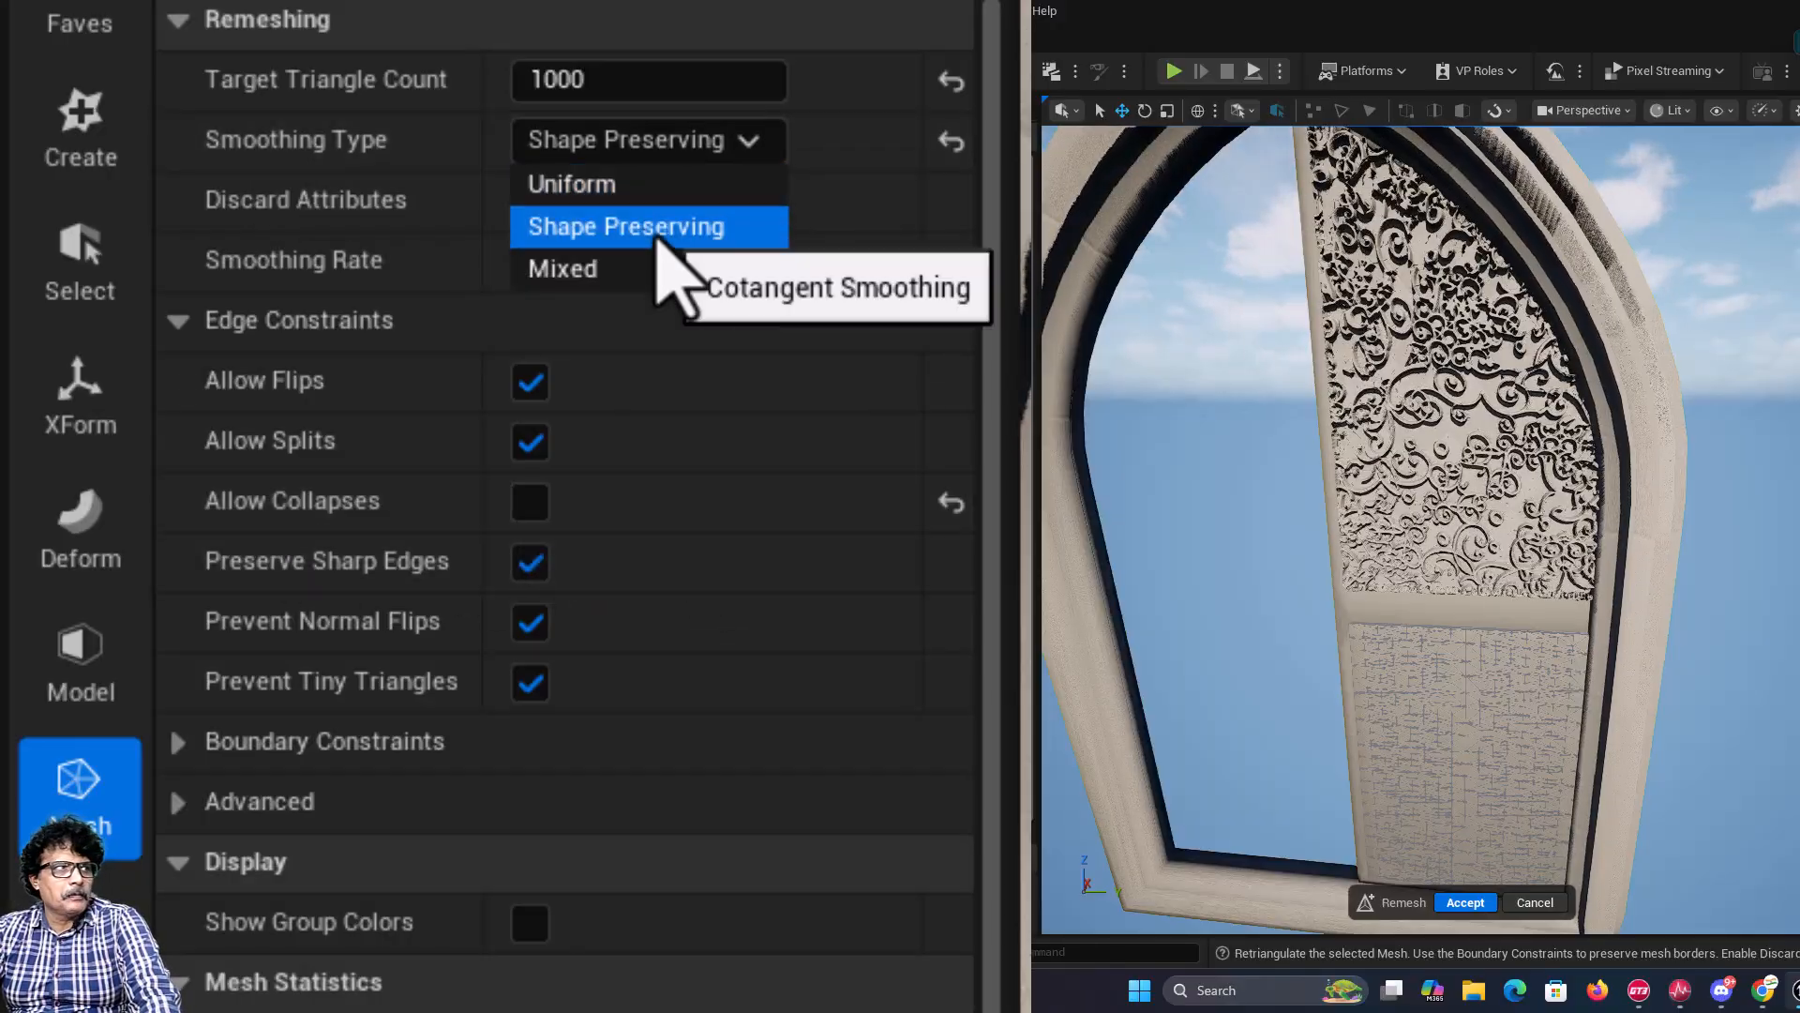
click(575, 184)
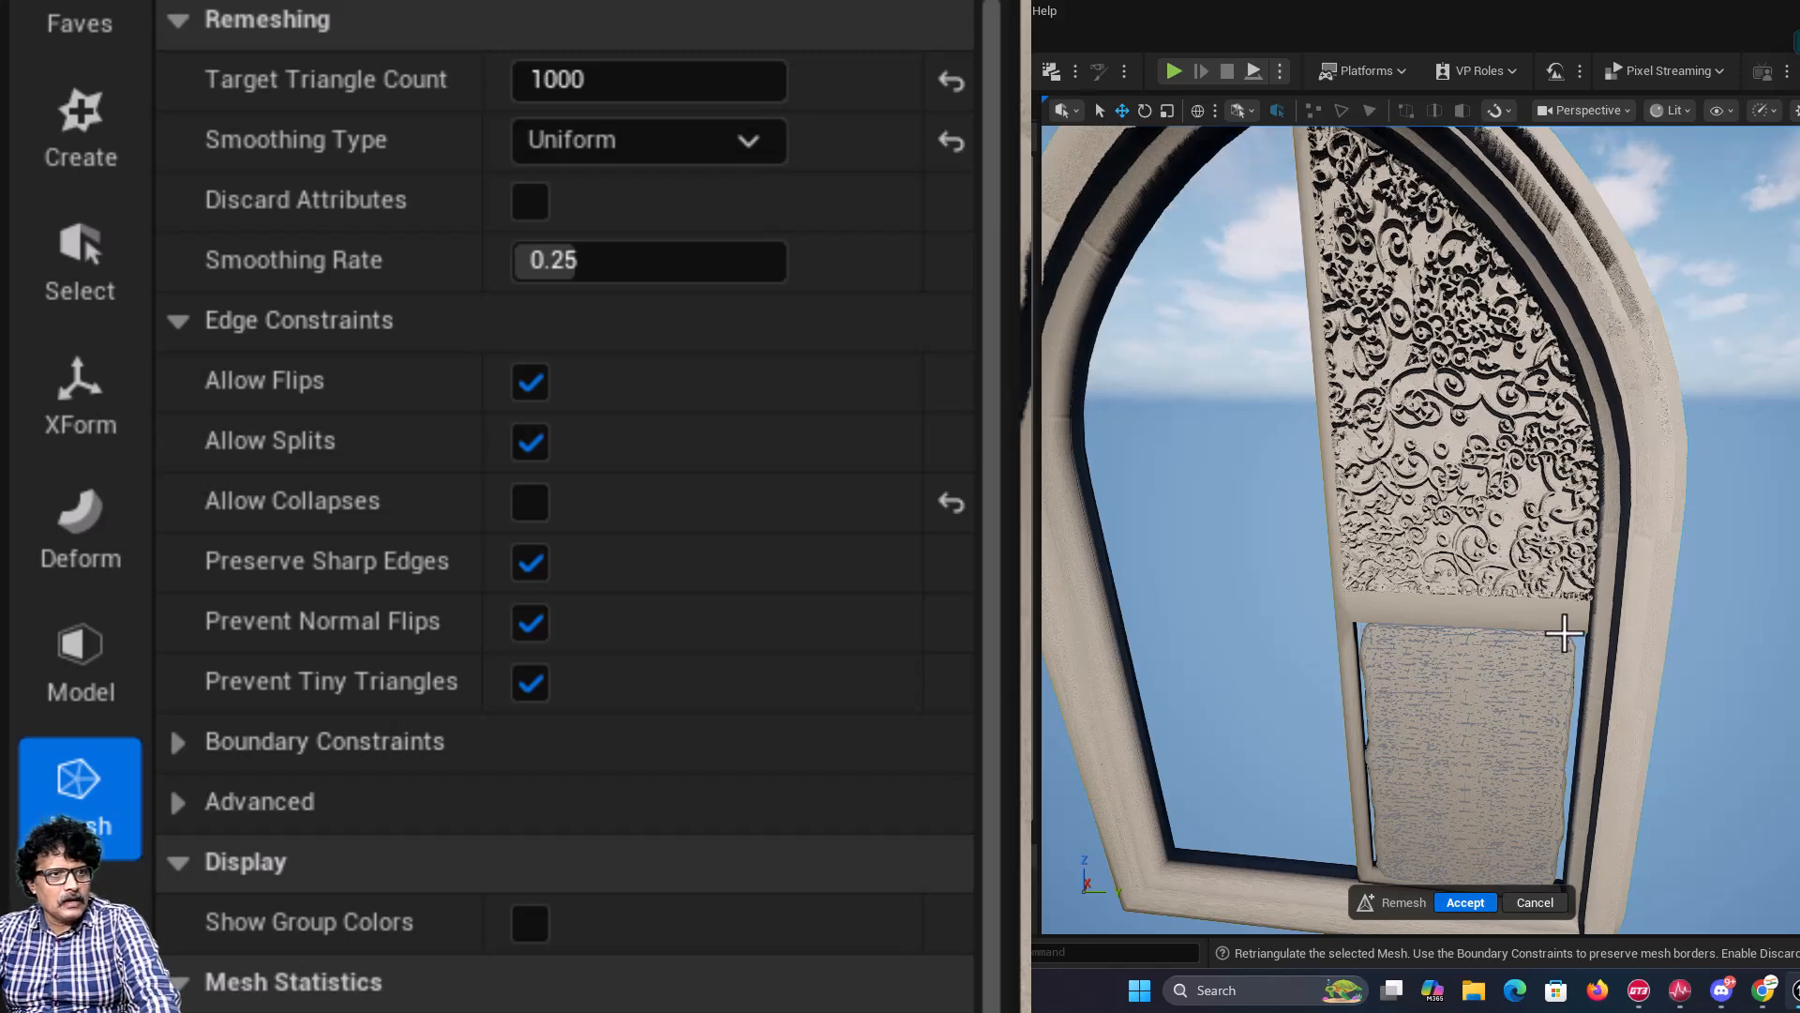
click(672, 153)
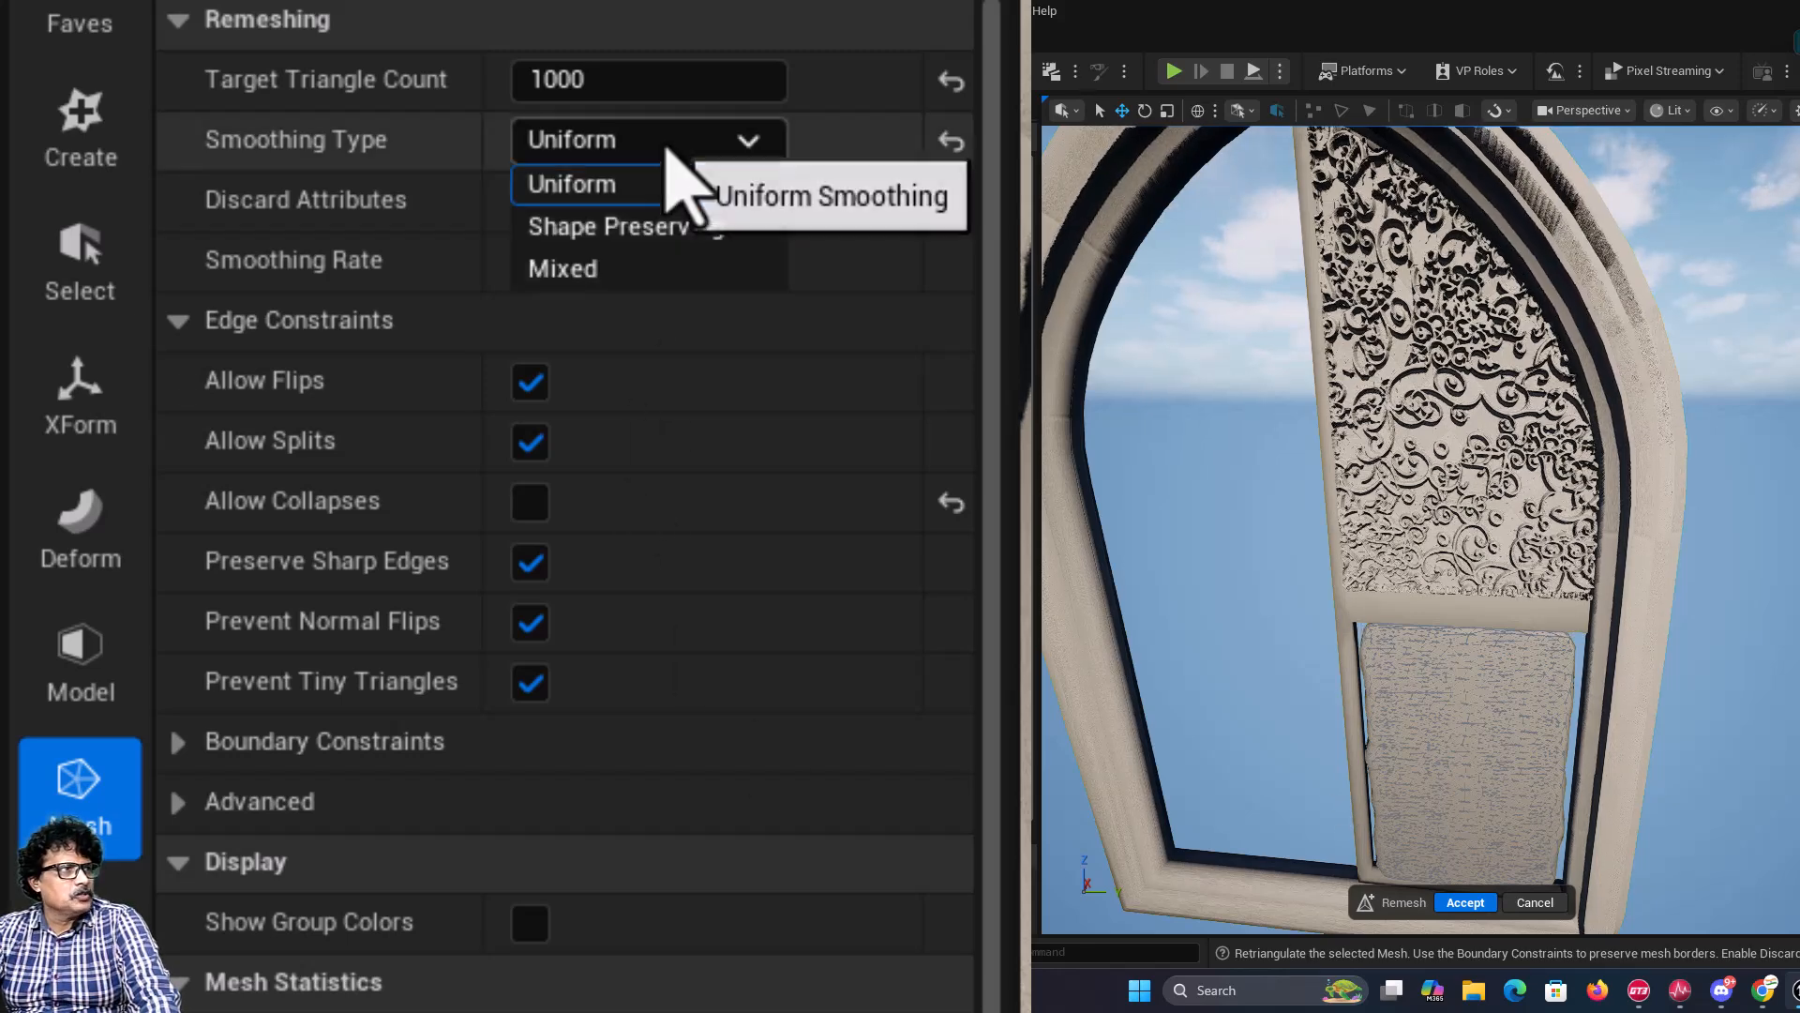
click(658, 237)
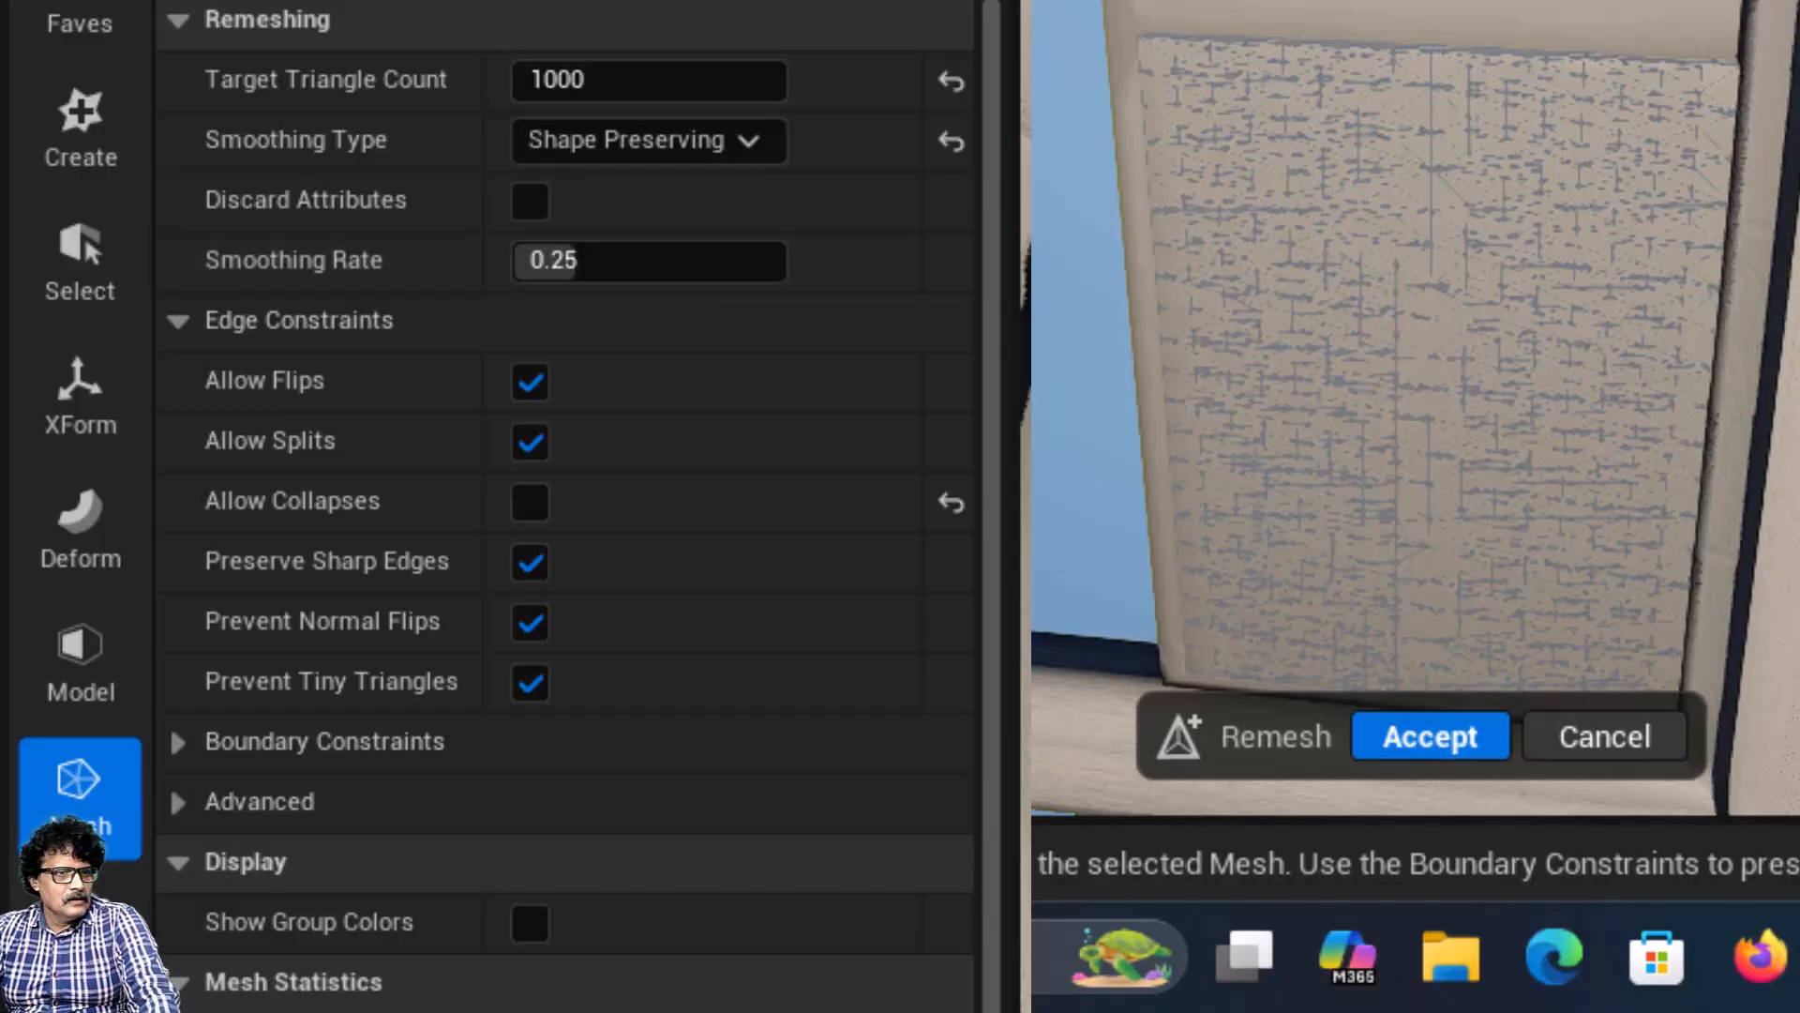
Step: Apply the remesh to Door_Bottom_Area and generate its UVs with AutoUV using the Patch Builder method
click(1438, 745)
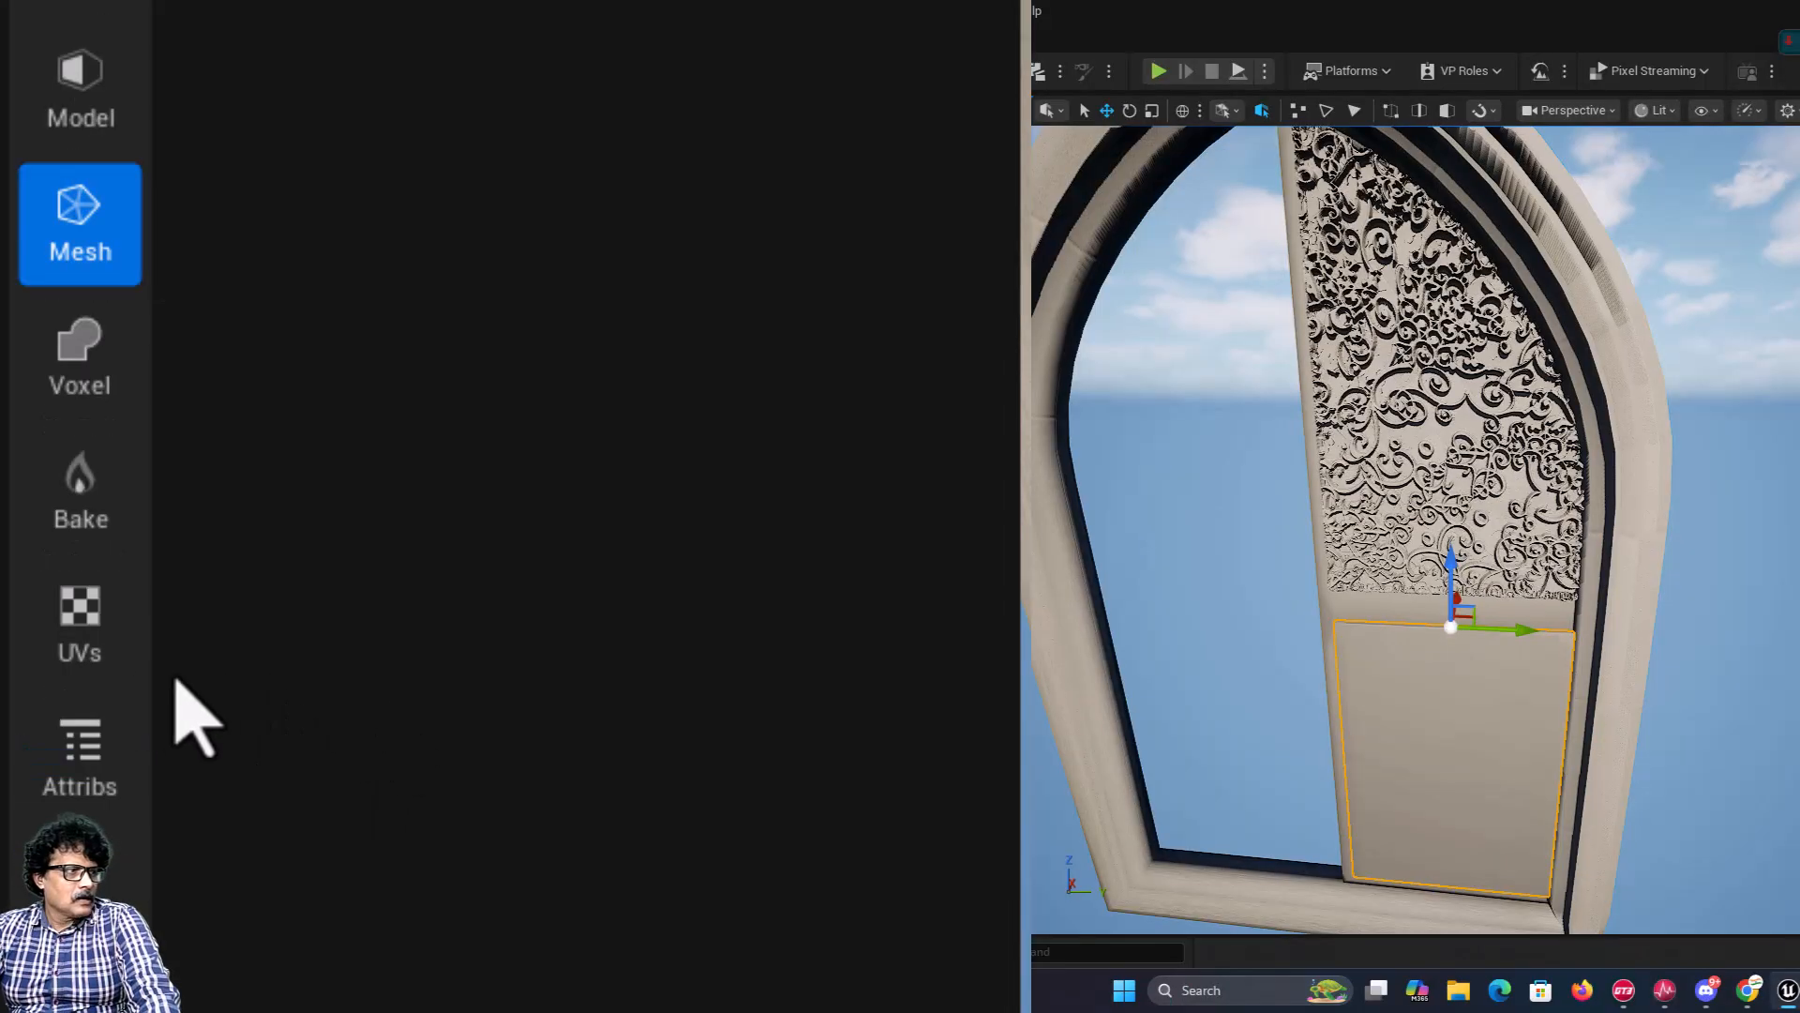
click(58, 633)
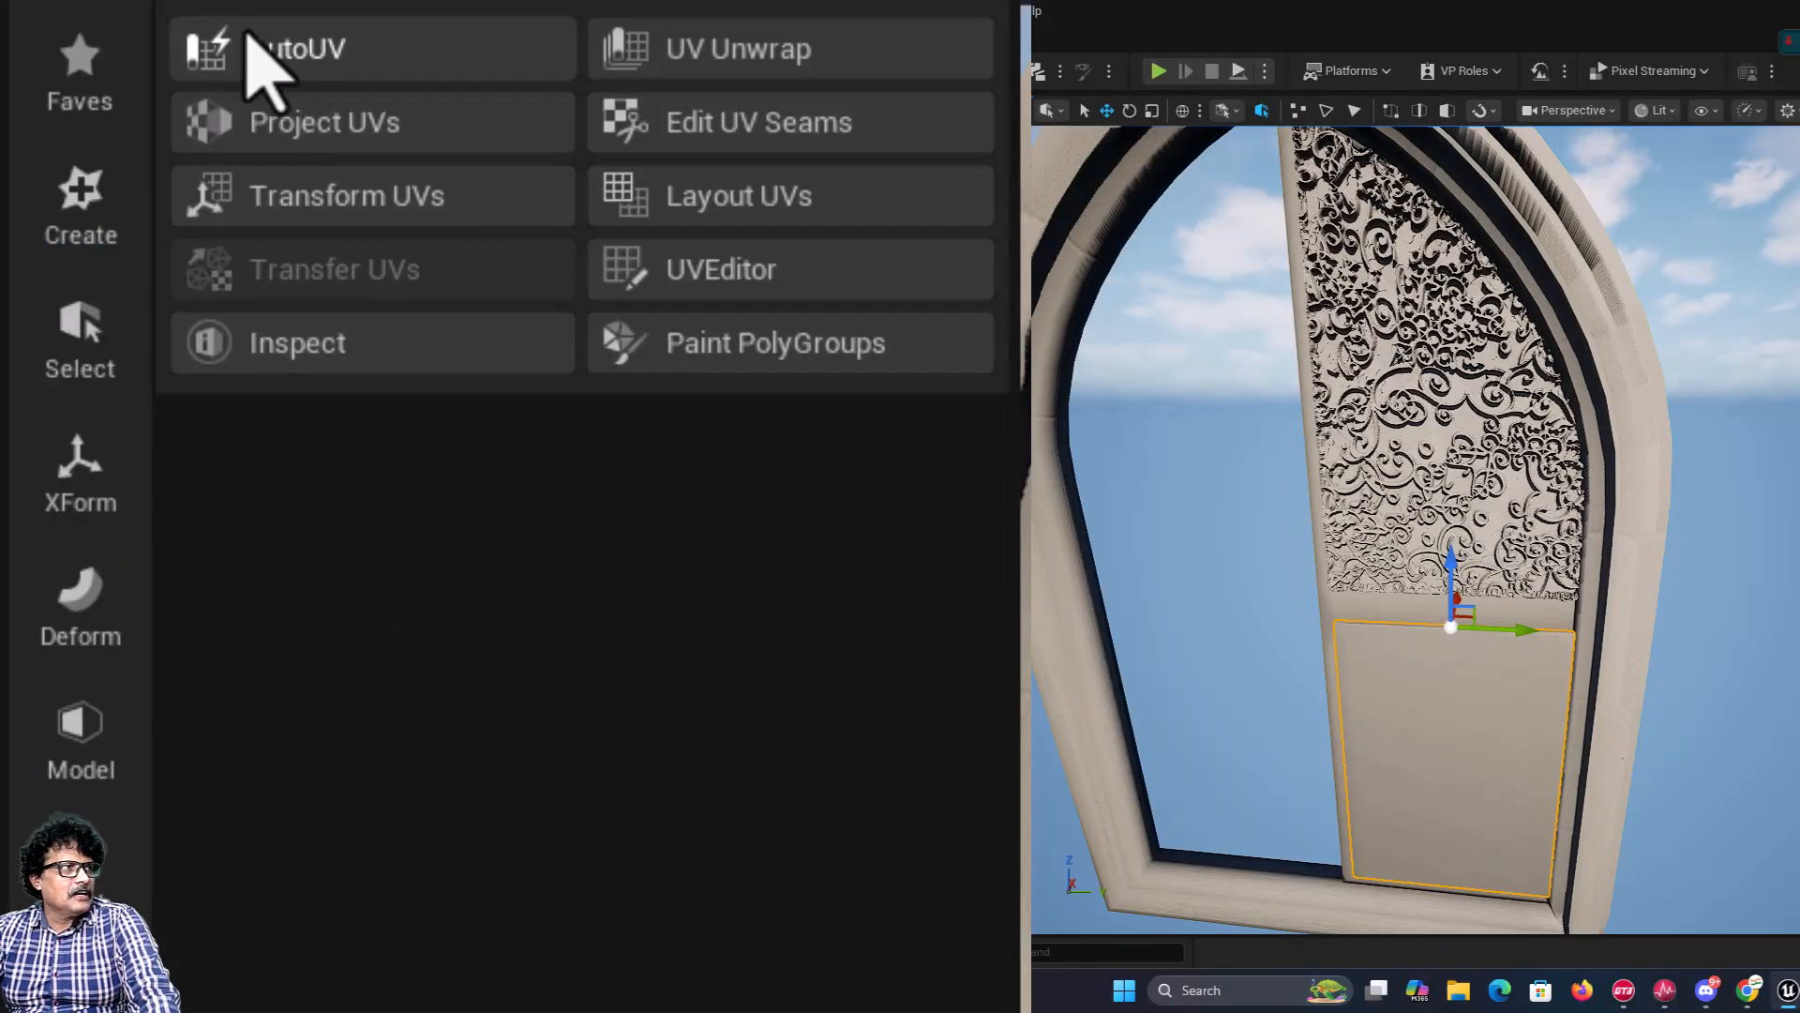
click(250, 44)
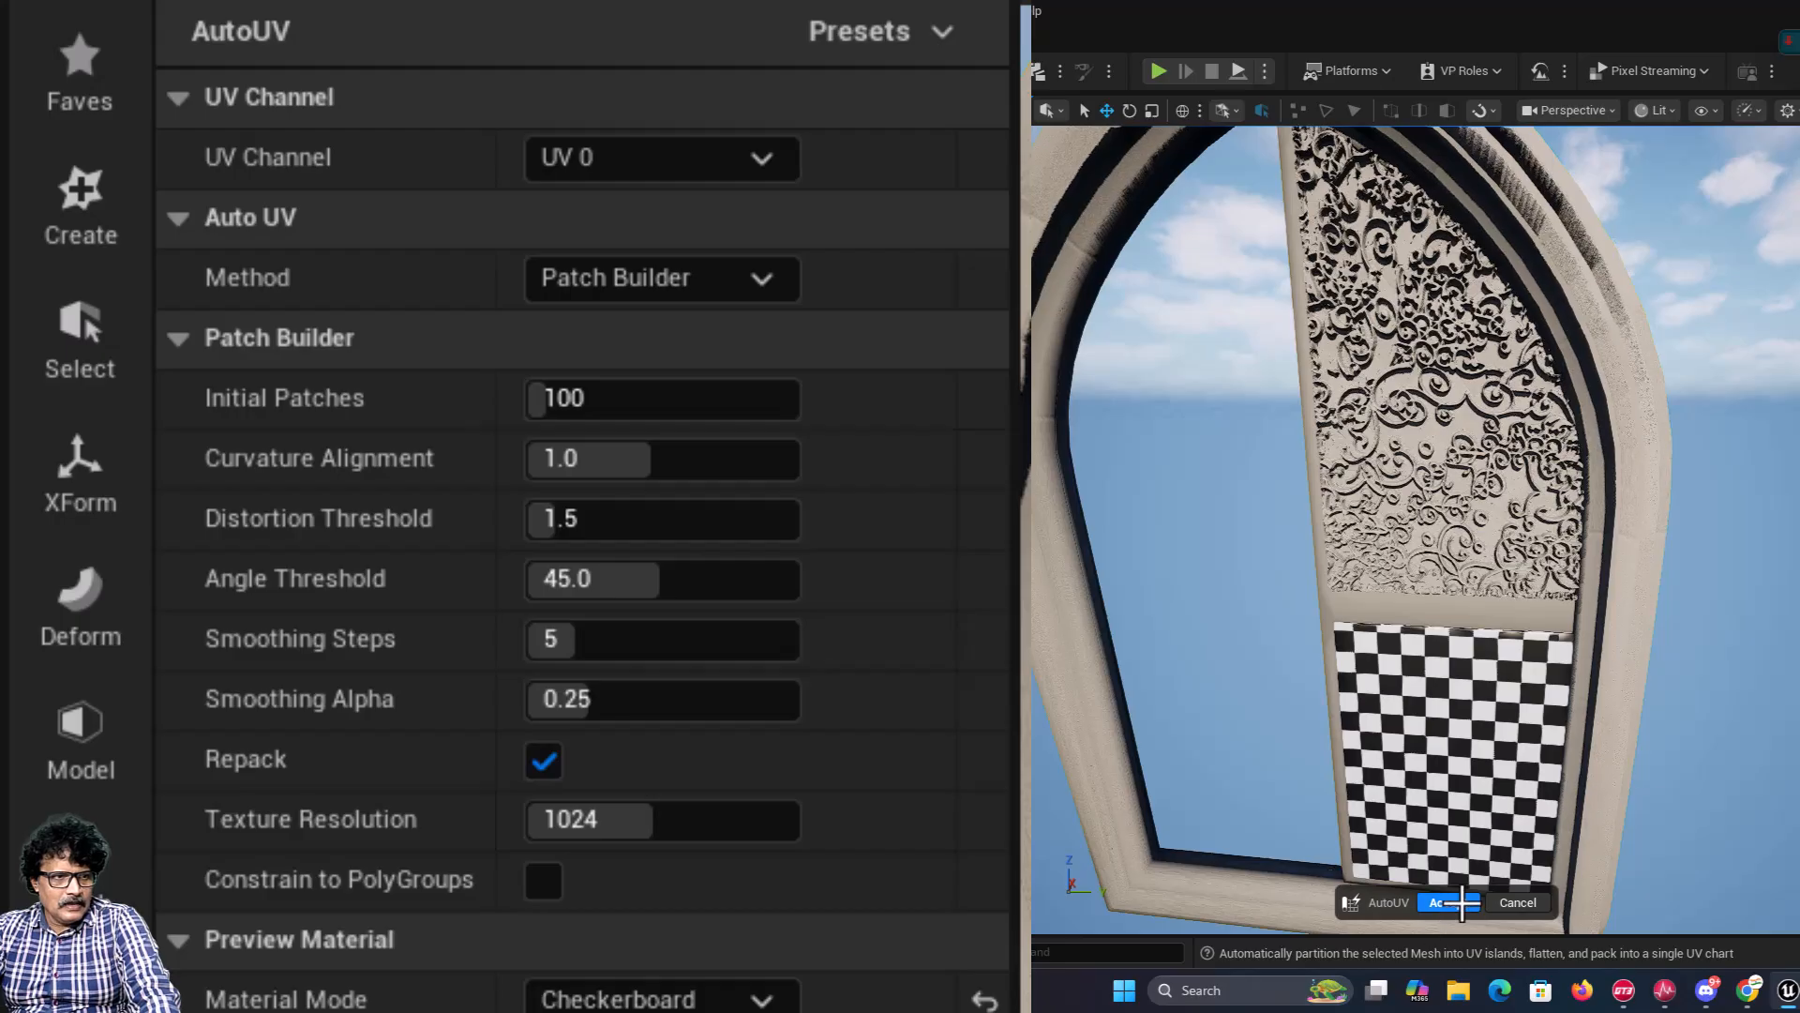
click(1462, 902)
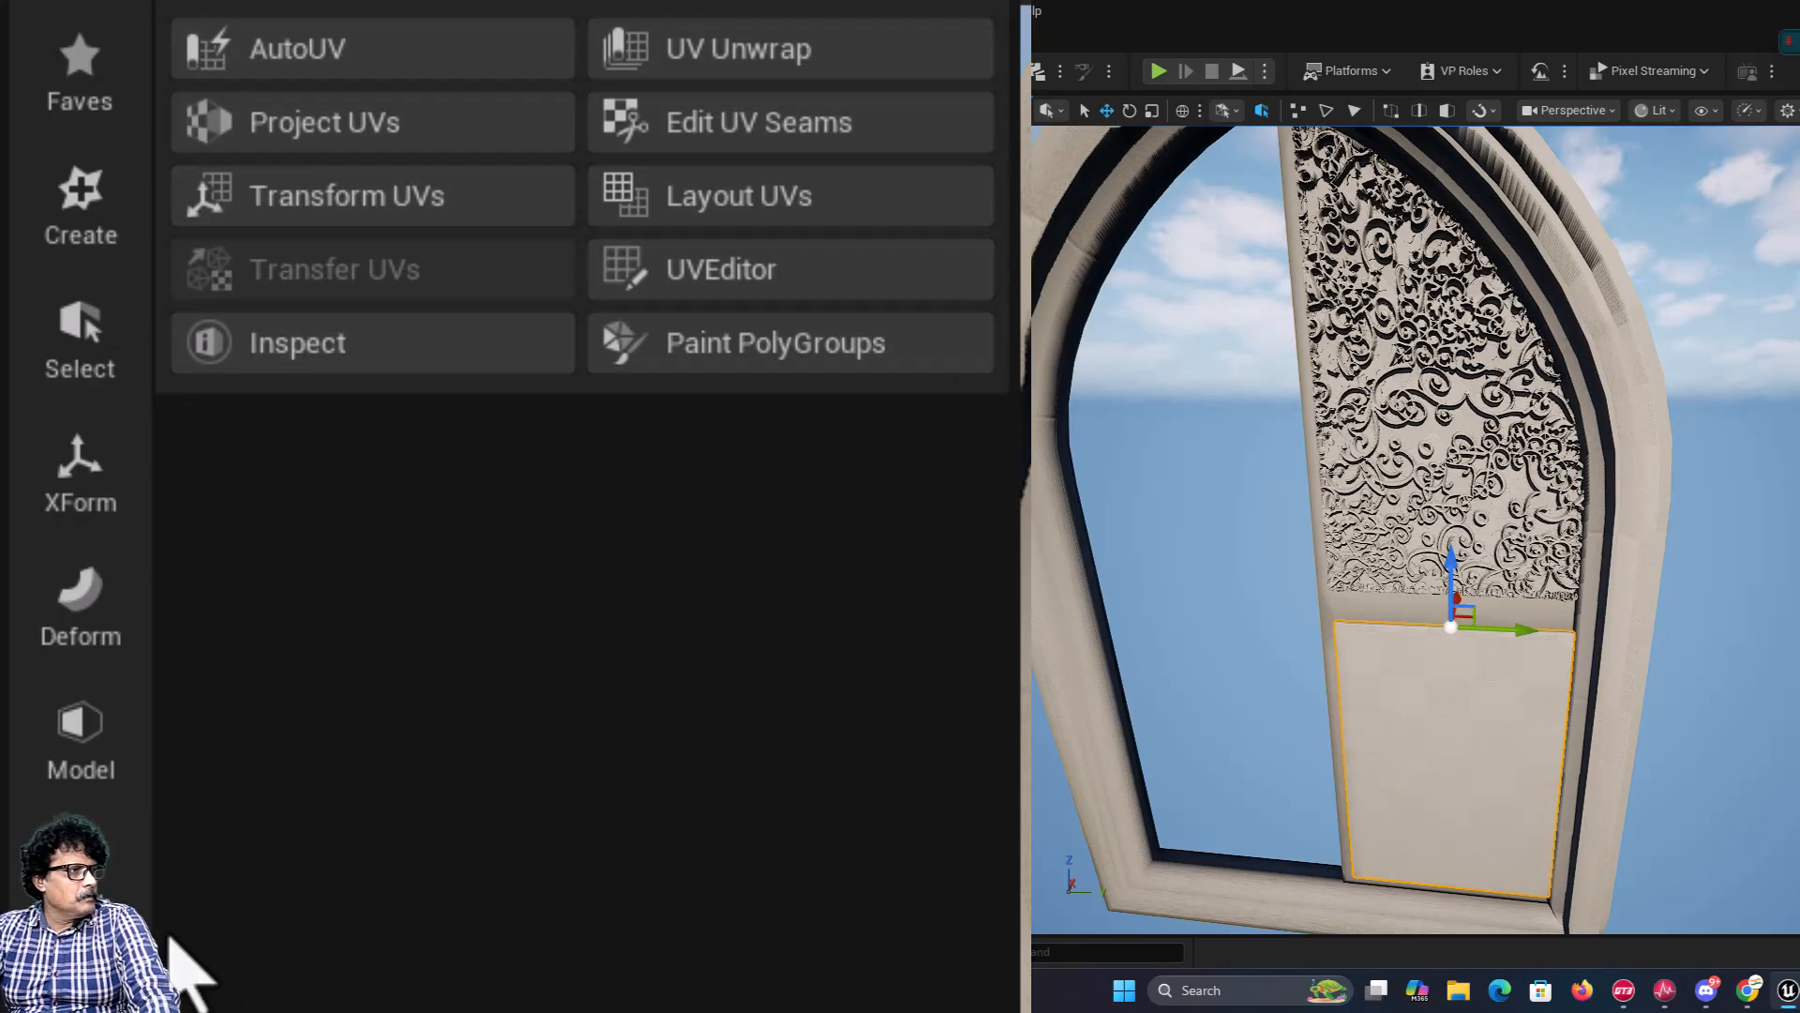
Step: Displace Door_Bottom_Area with the door_texture map at intensity -20, 4 subdivisions and a UVScale of 2.0 by 2.0
click(71, 623)
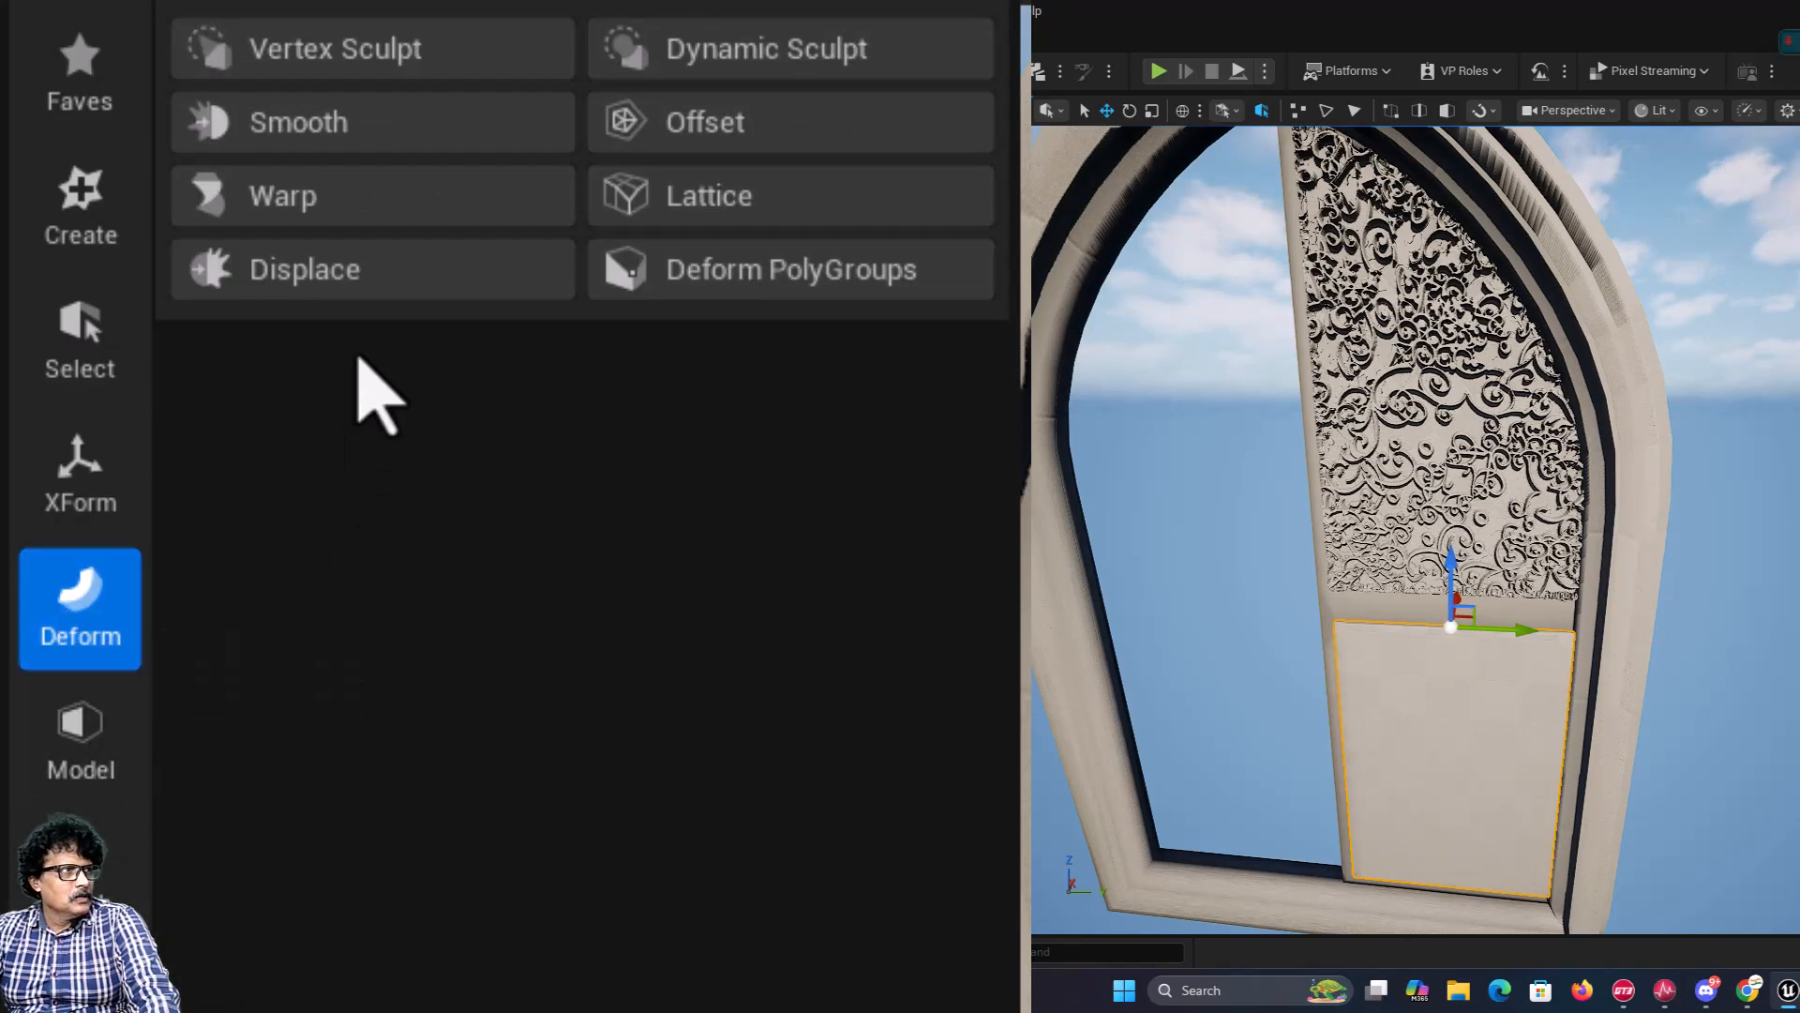
click(378, 280)
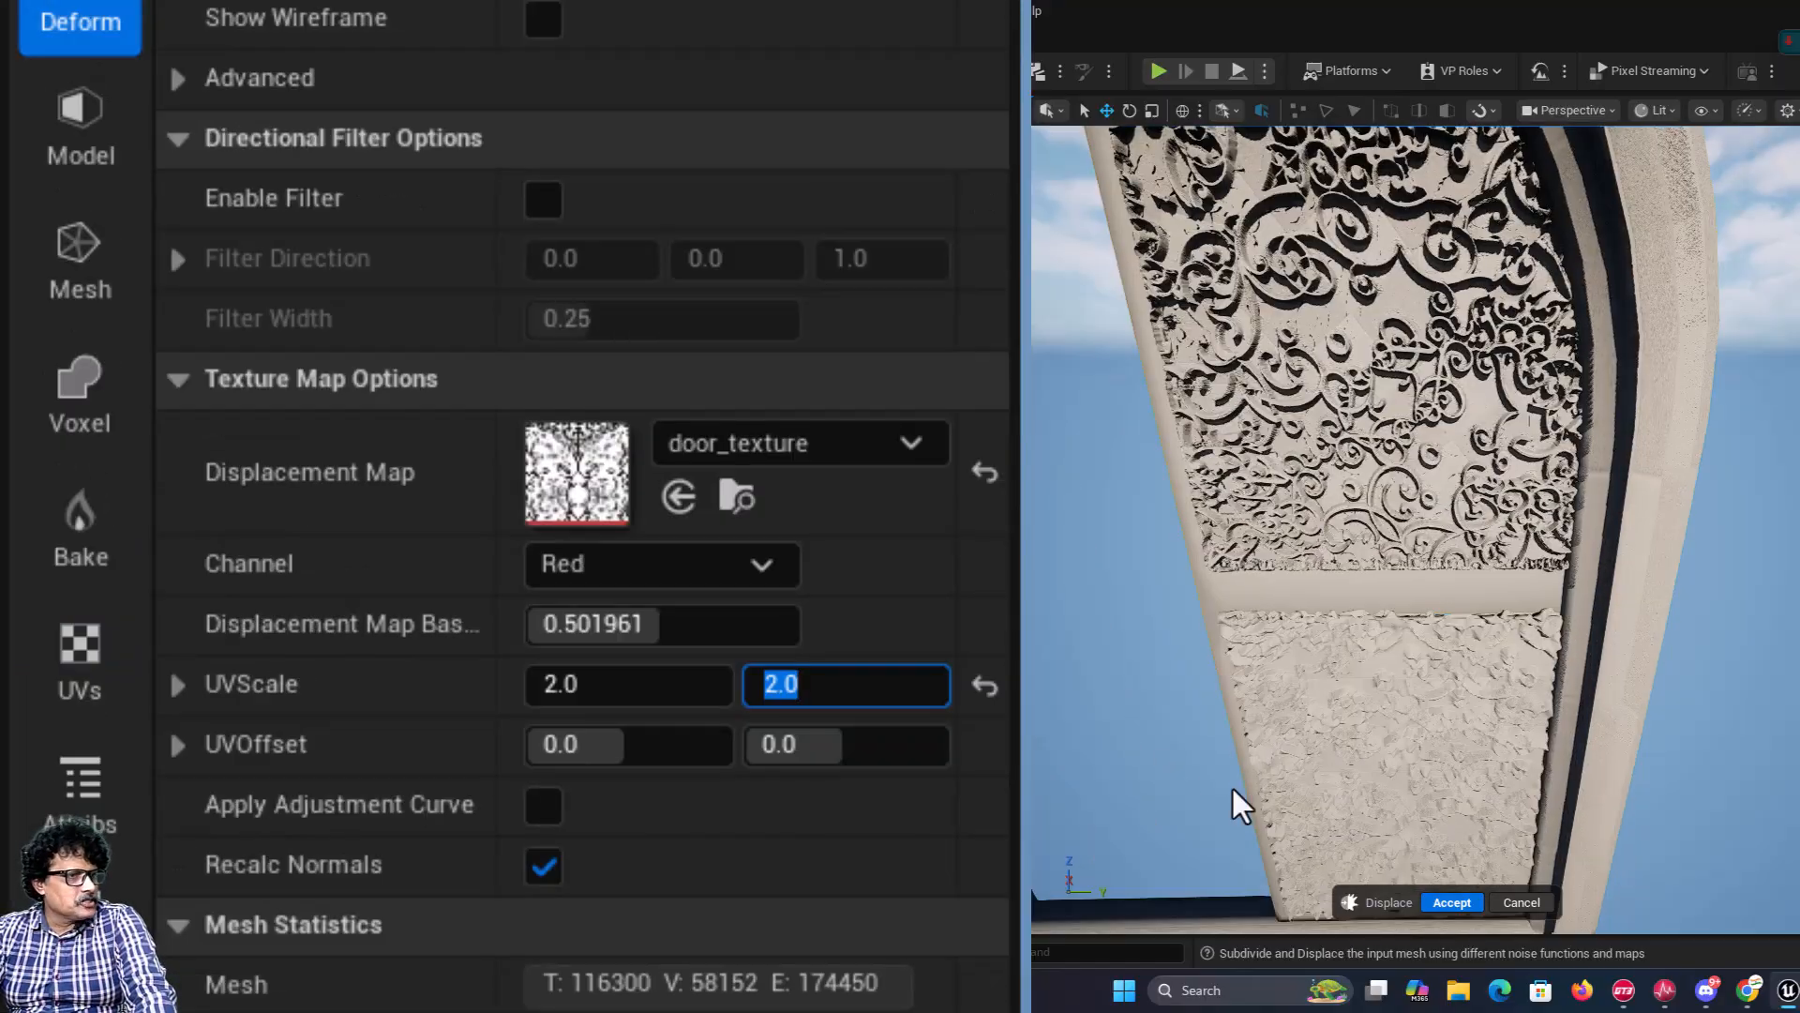
mouse_move(1241, 805)
right_down()
mouse_move(1240, 769)
mouse_move(1239, 799)
right_up()
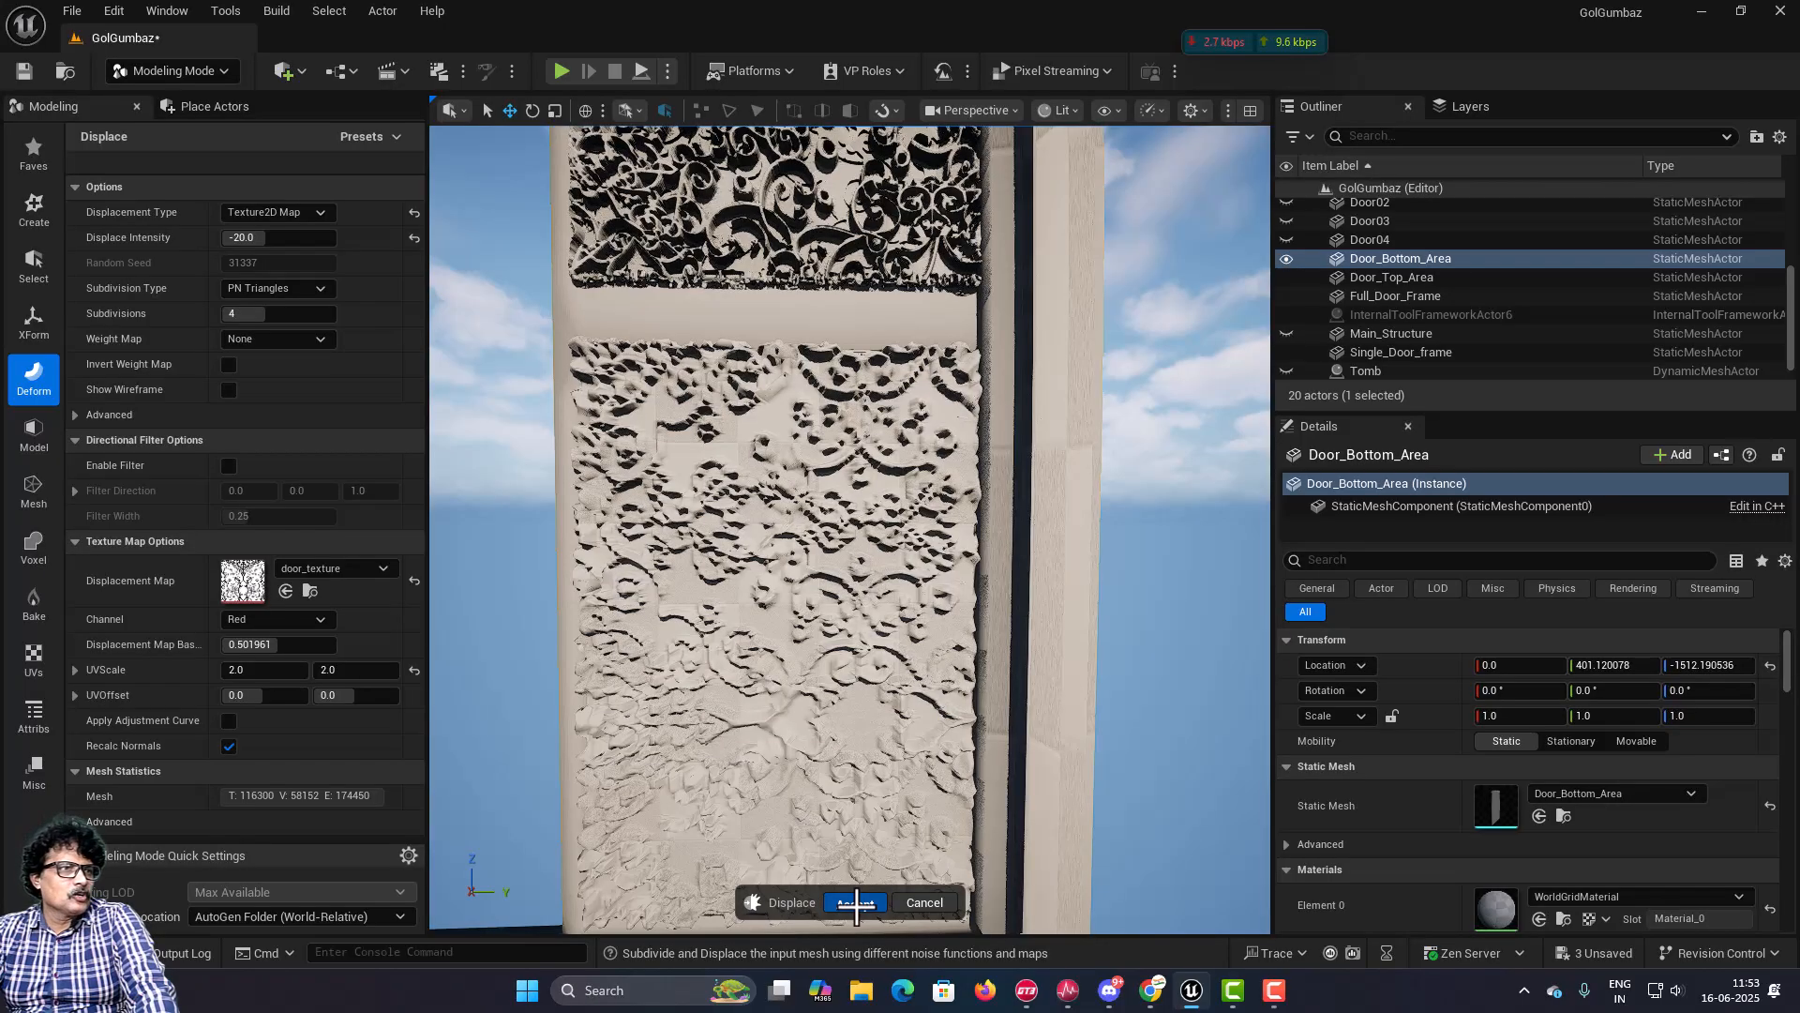
click(856, 902)
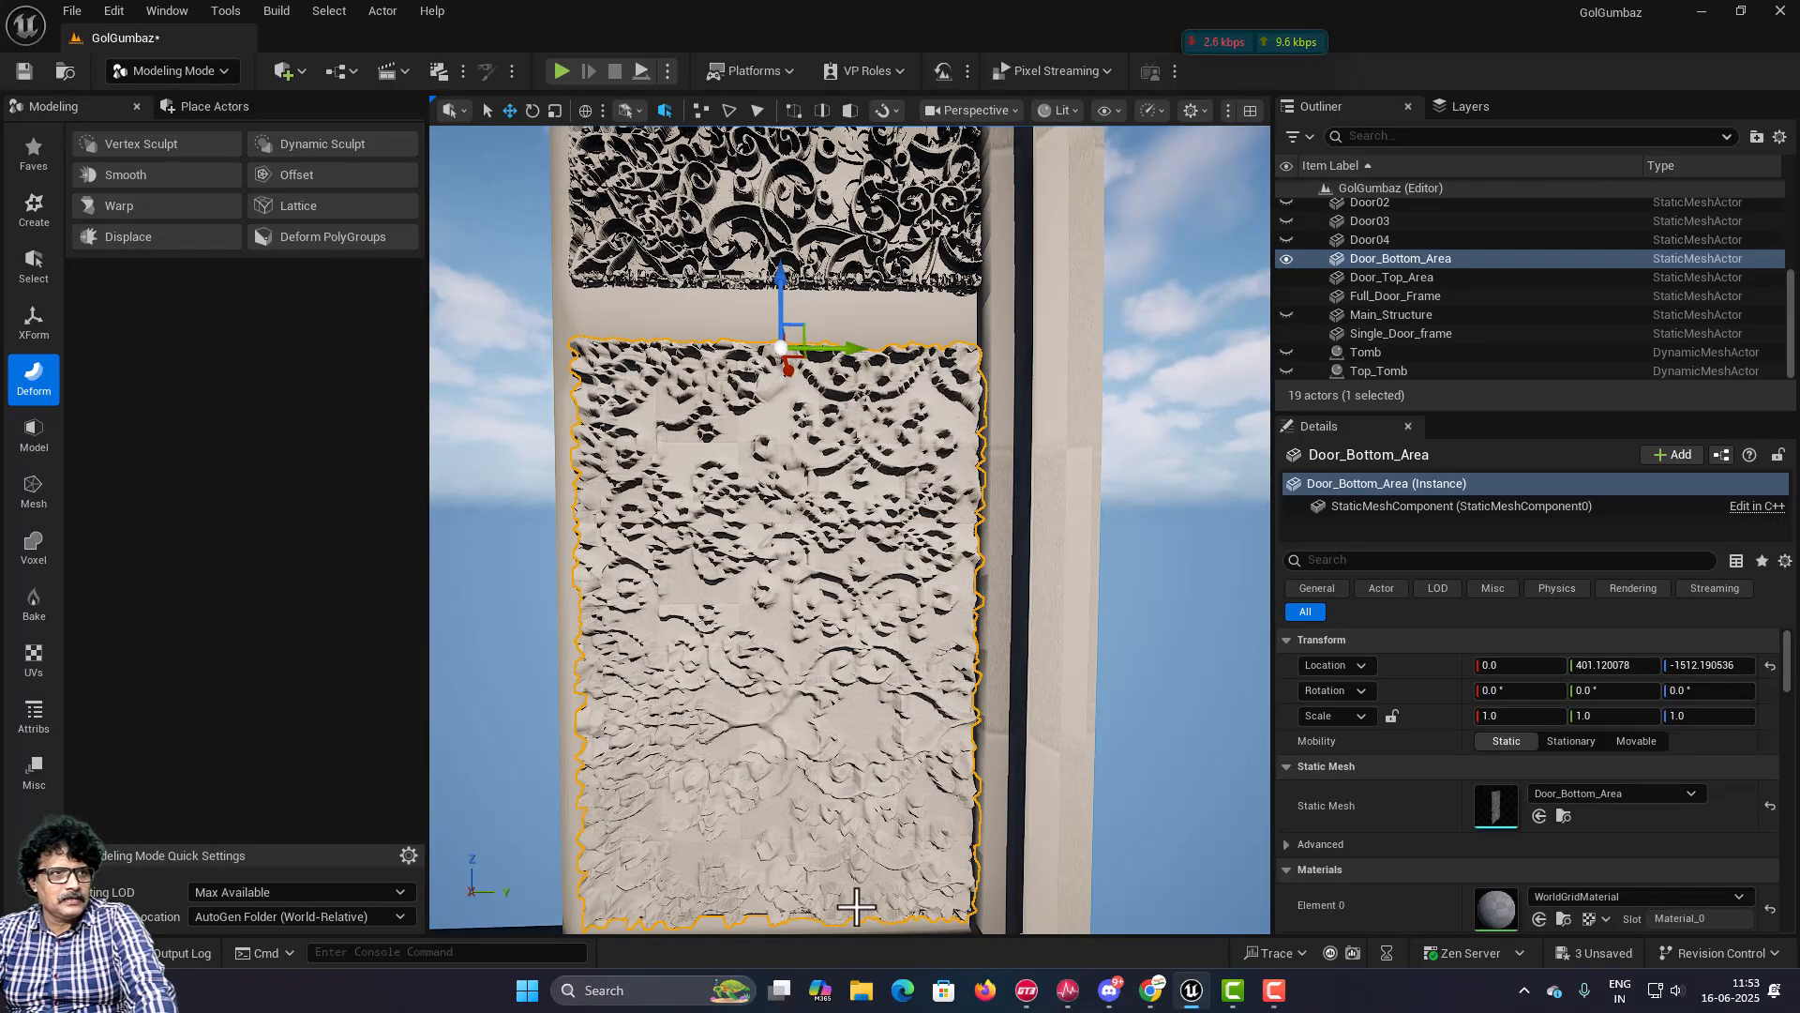
click(1132, 660)
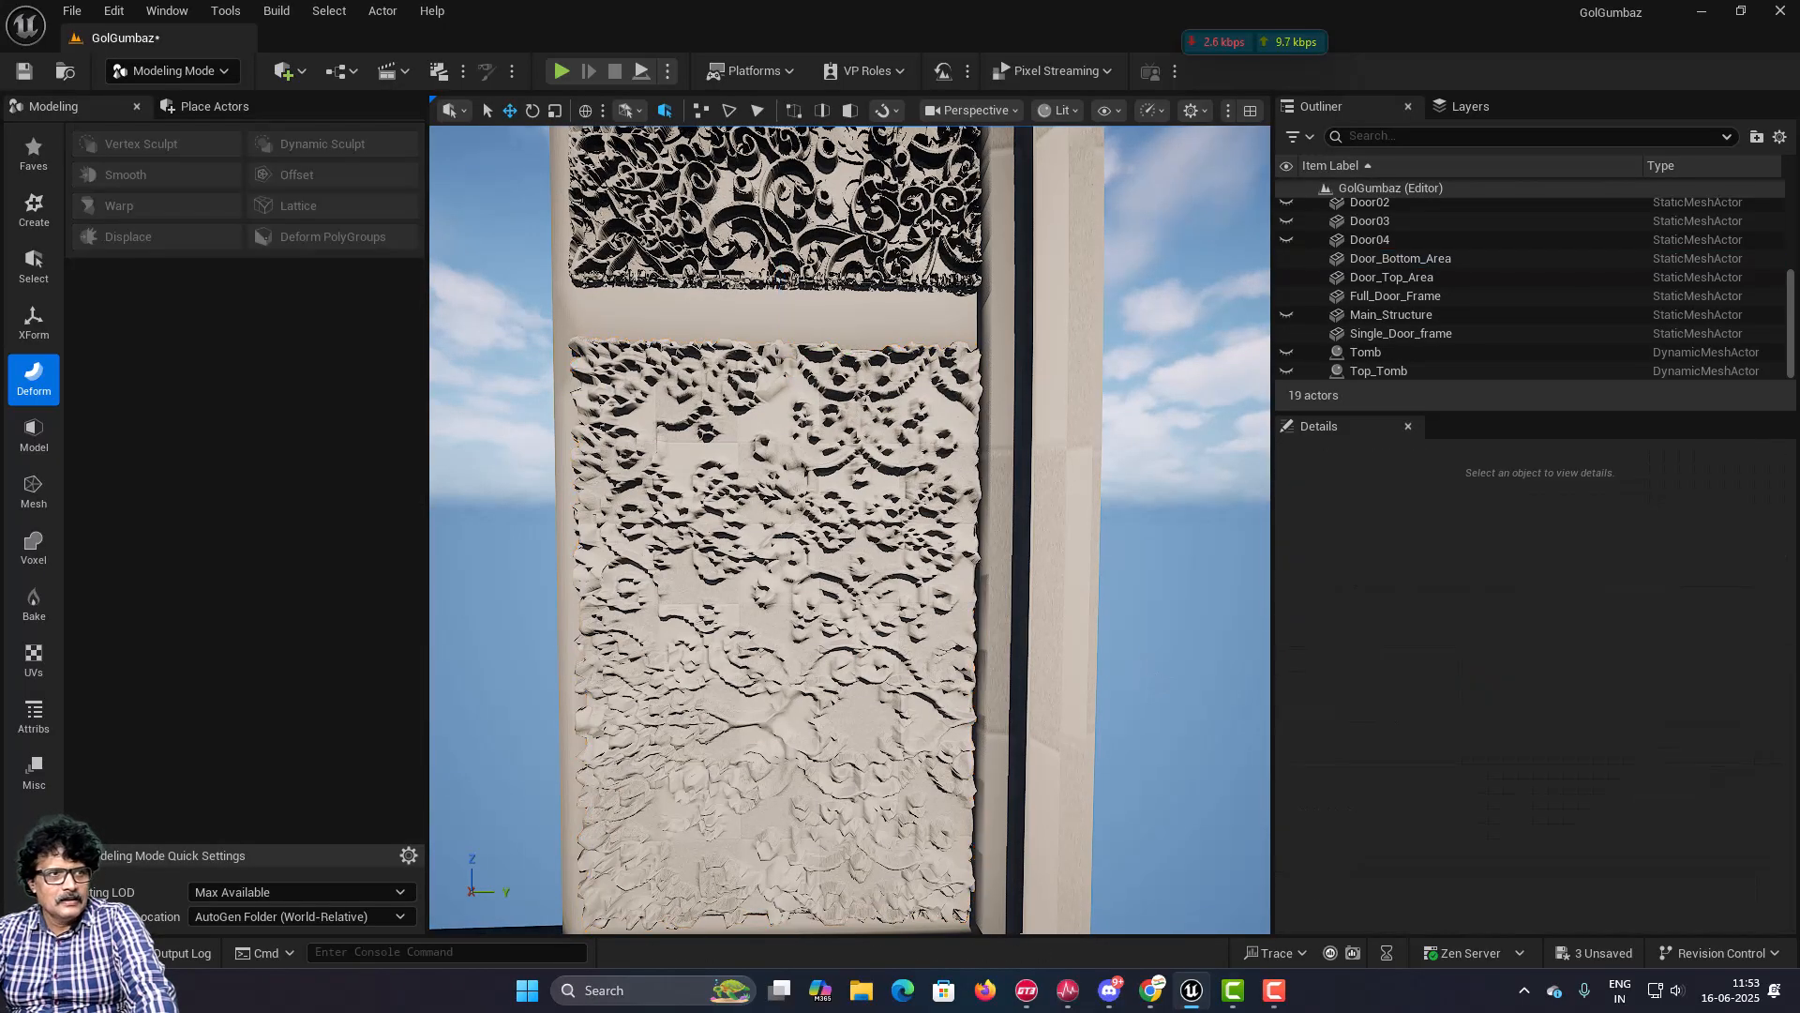
click(778, 598)
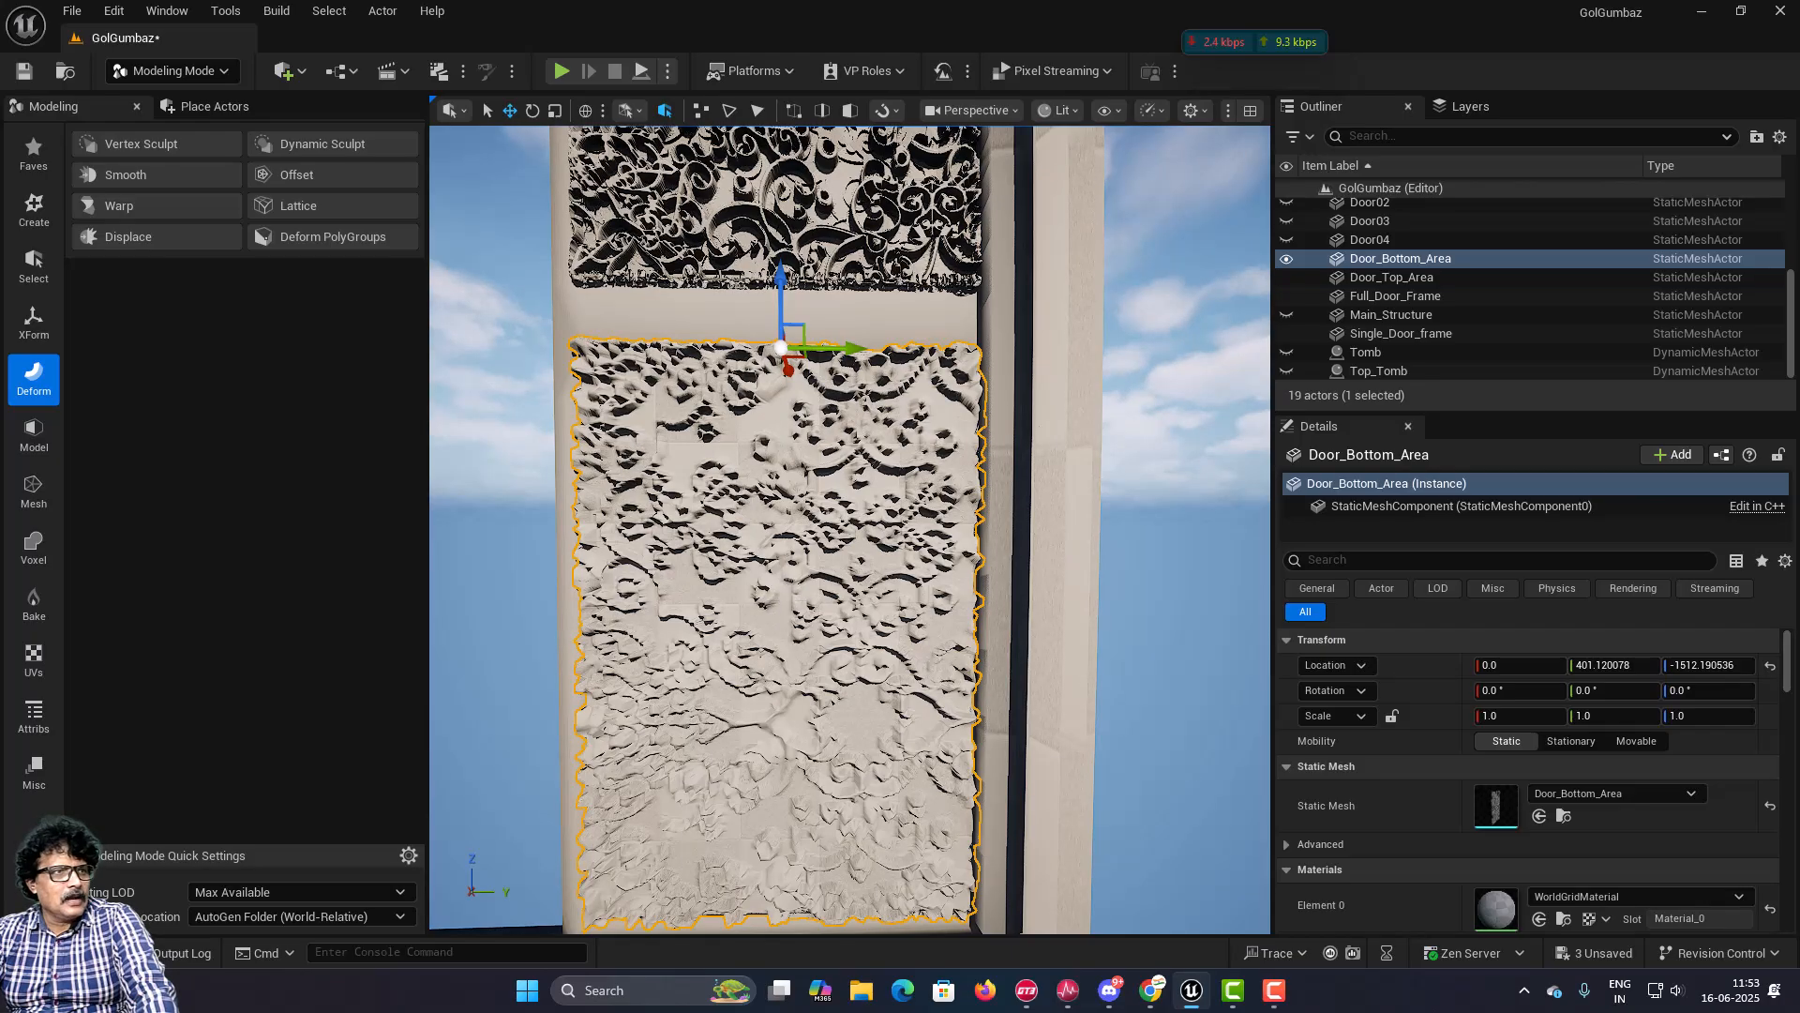
Step: Clear the selection and save all modified files of the project
right_drag(850, 530, 707, 619)
click(593, 602)
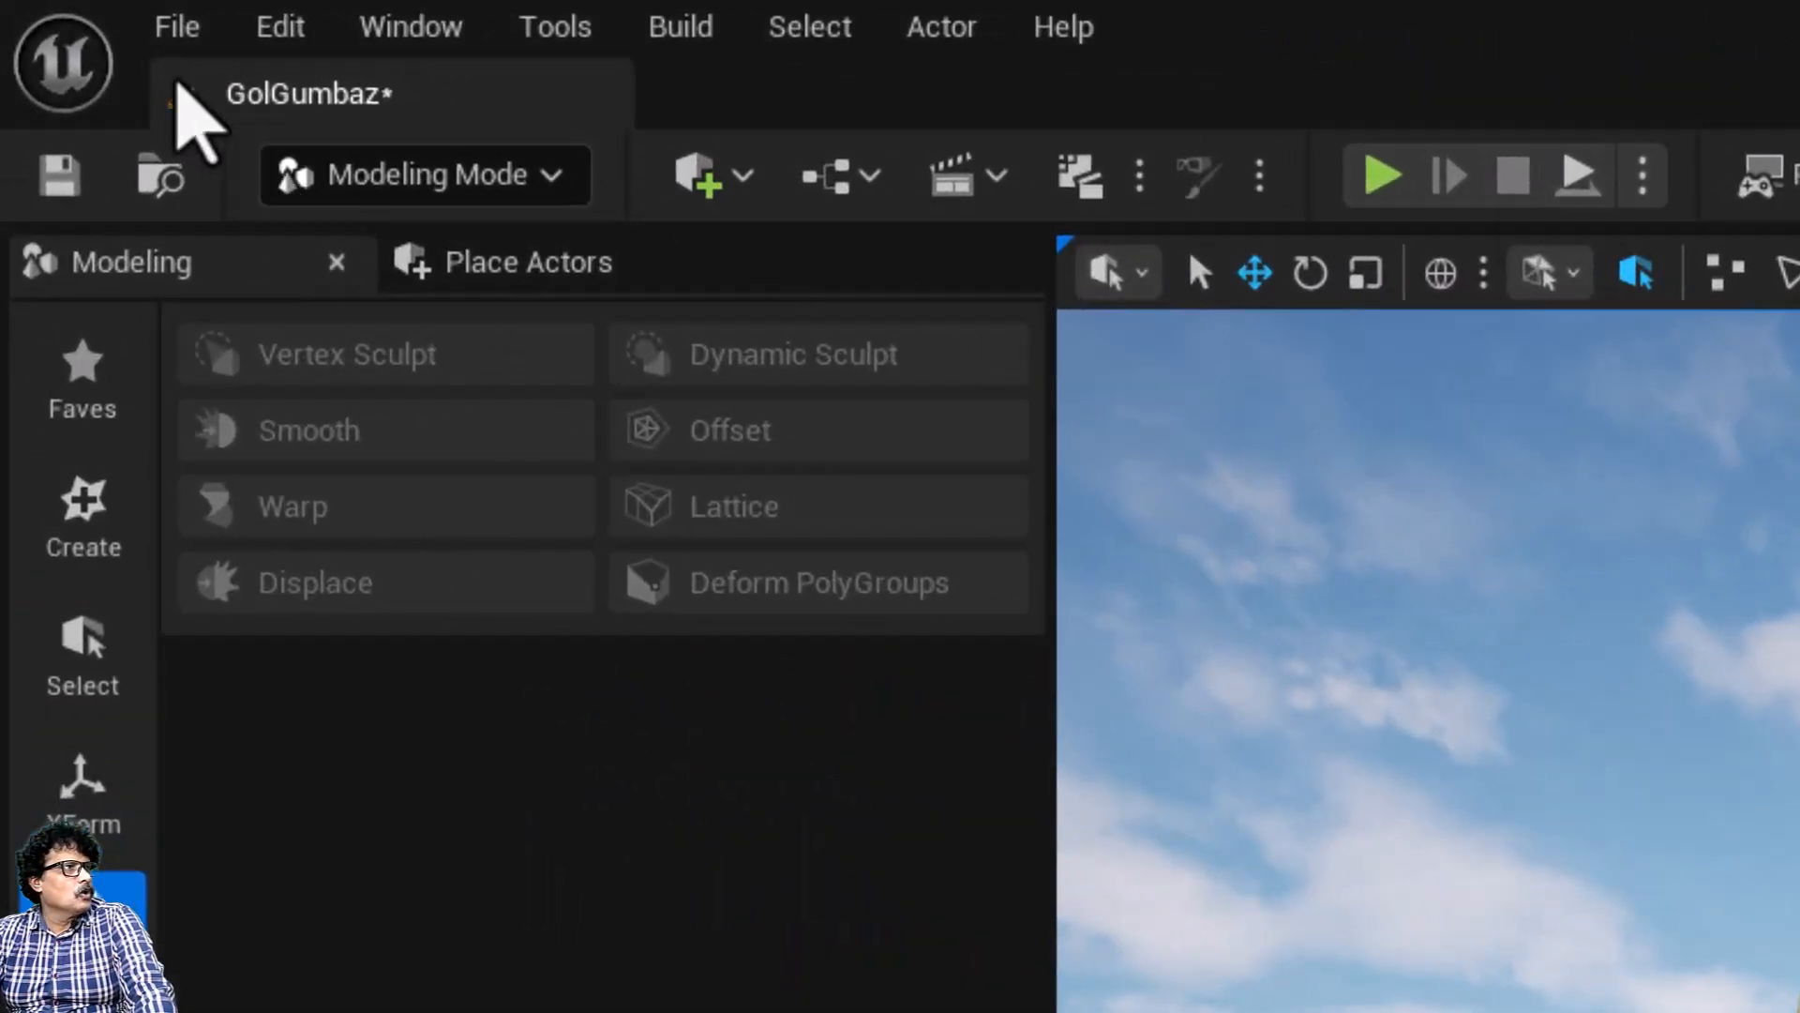
click(71, 12)
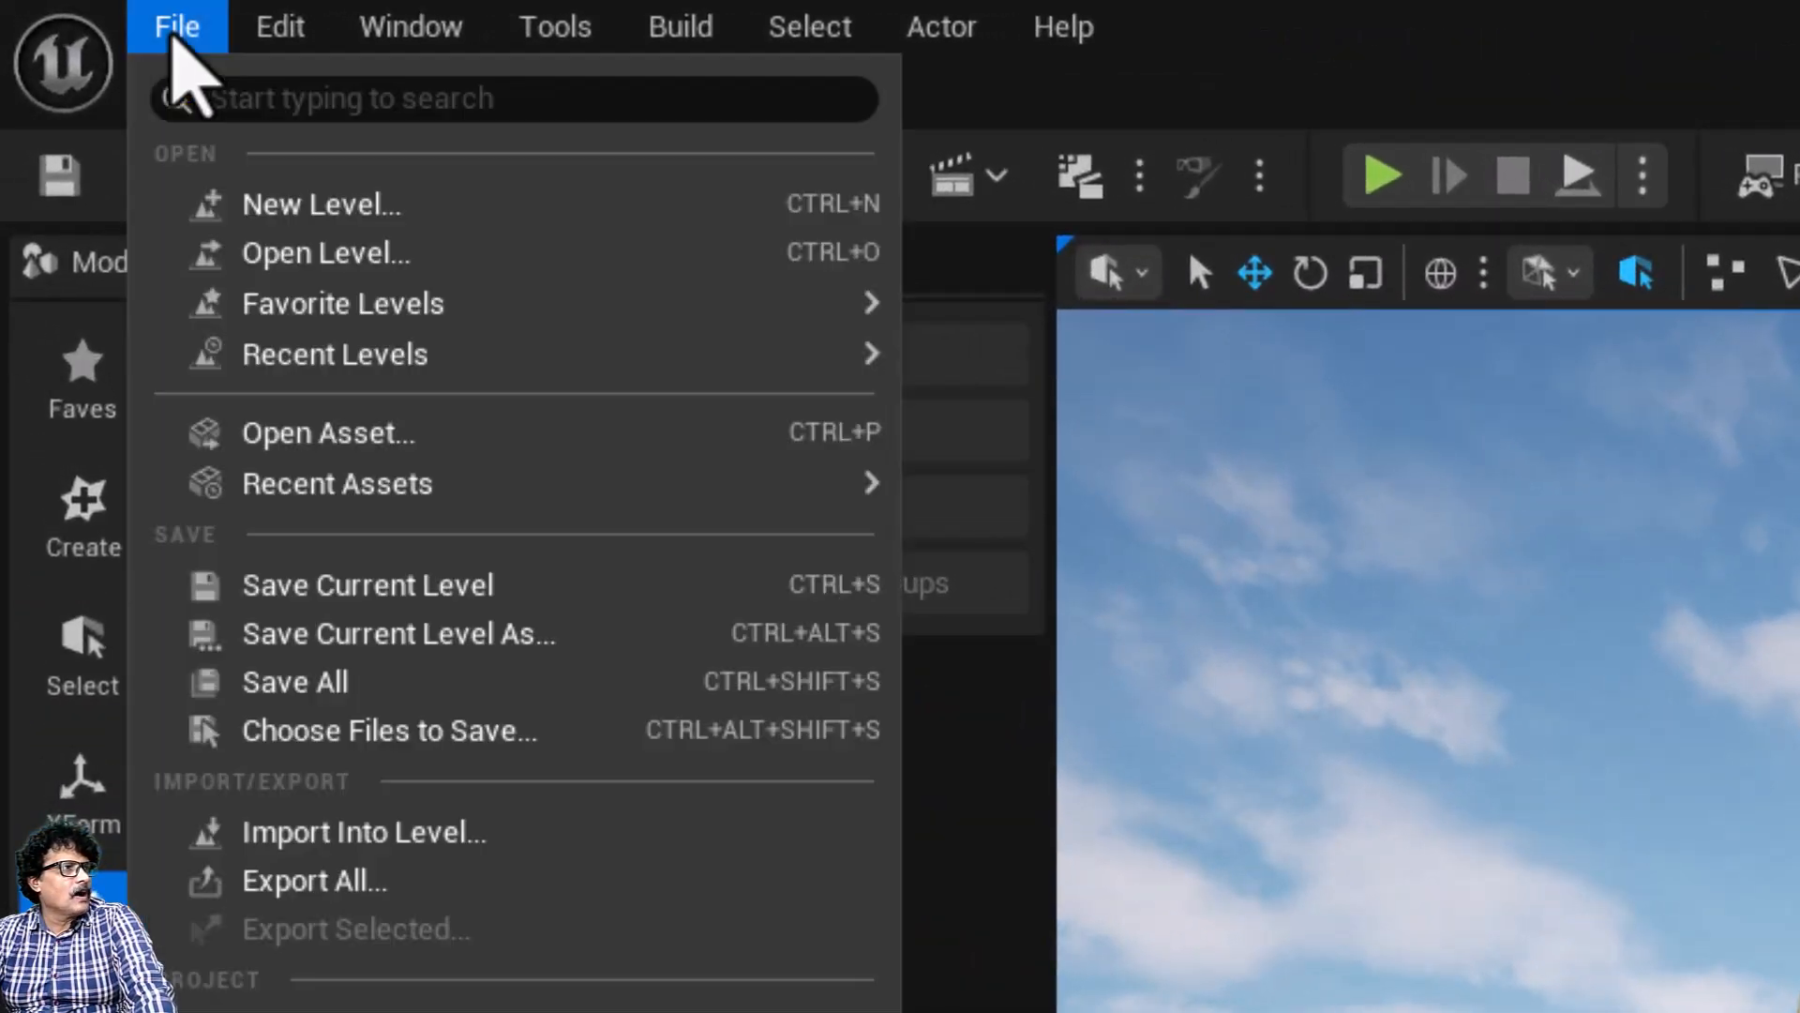
click(297, 684)
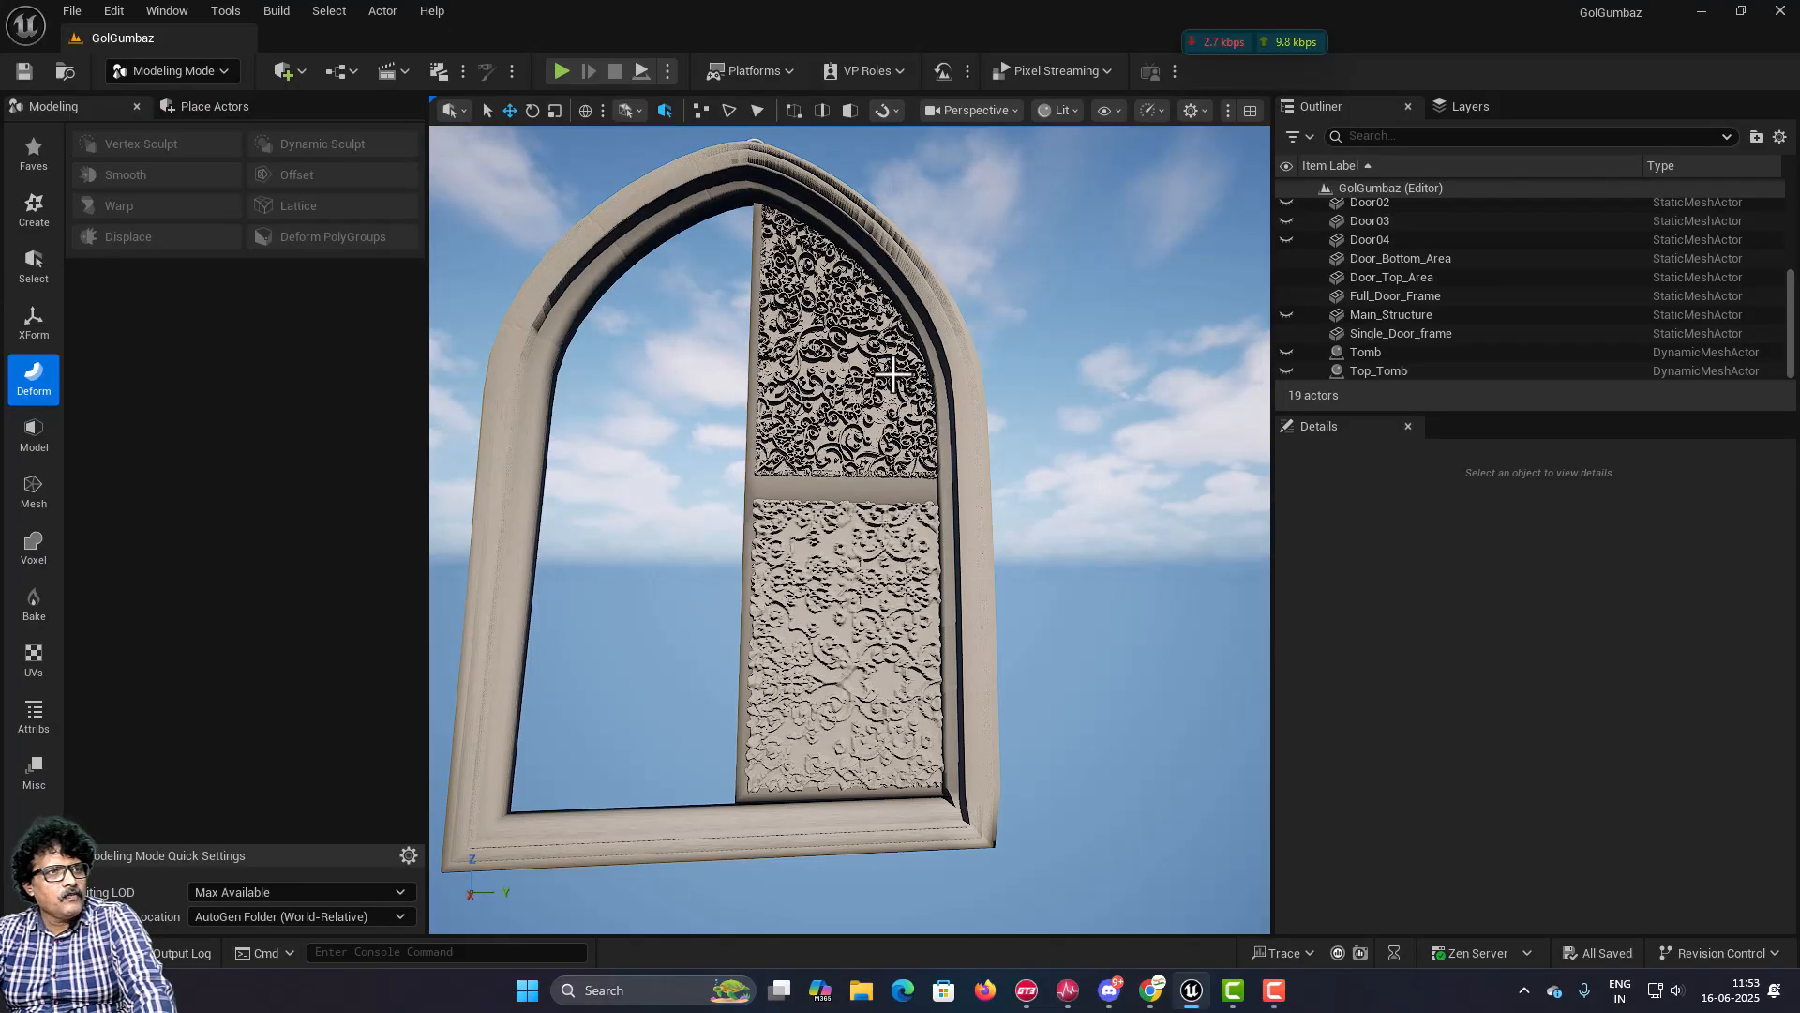
Step: Move the pivot of Single_Door_frame to the Right box position with Edit Pivot and apply it
scroll(893, 374, up, 2)
scroll(894, 373, down, 1)
click(751, 449)
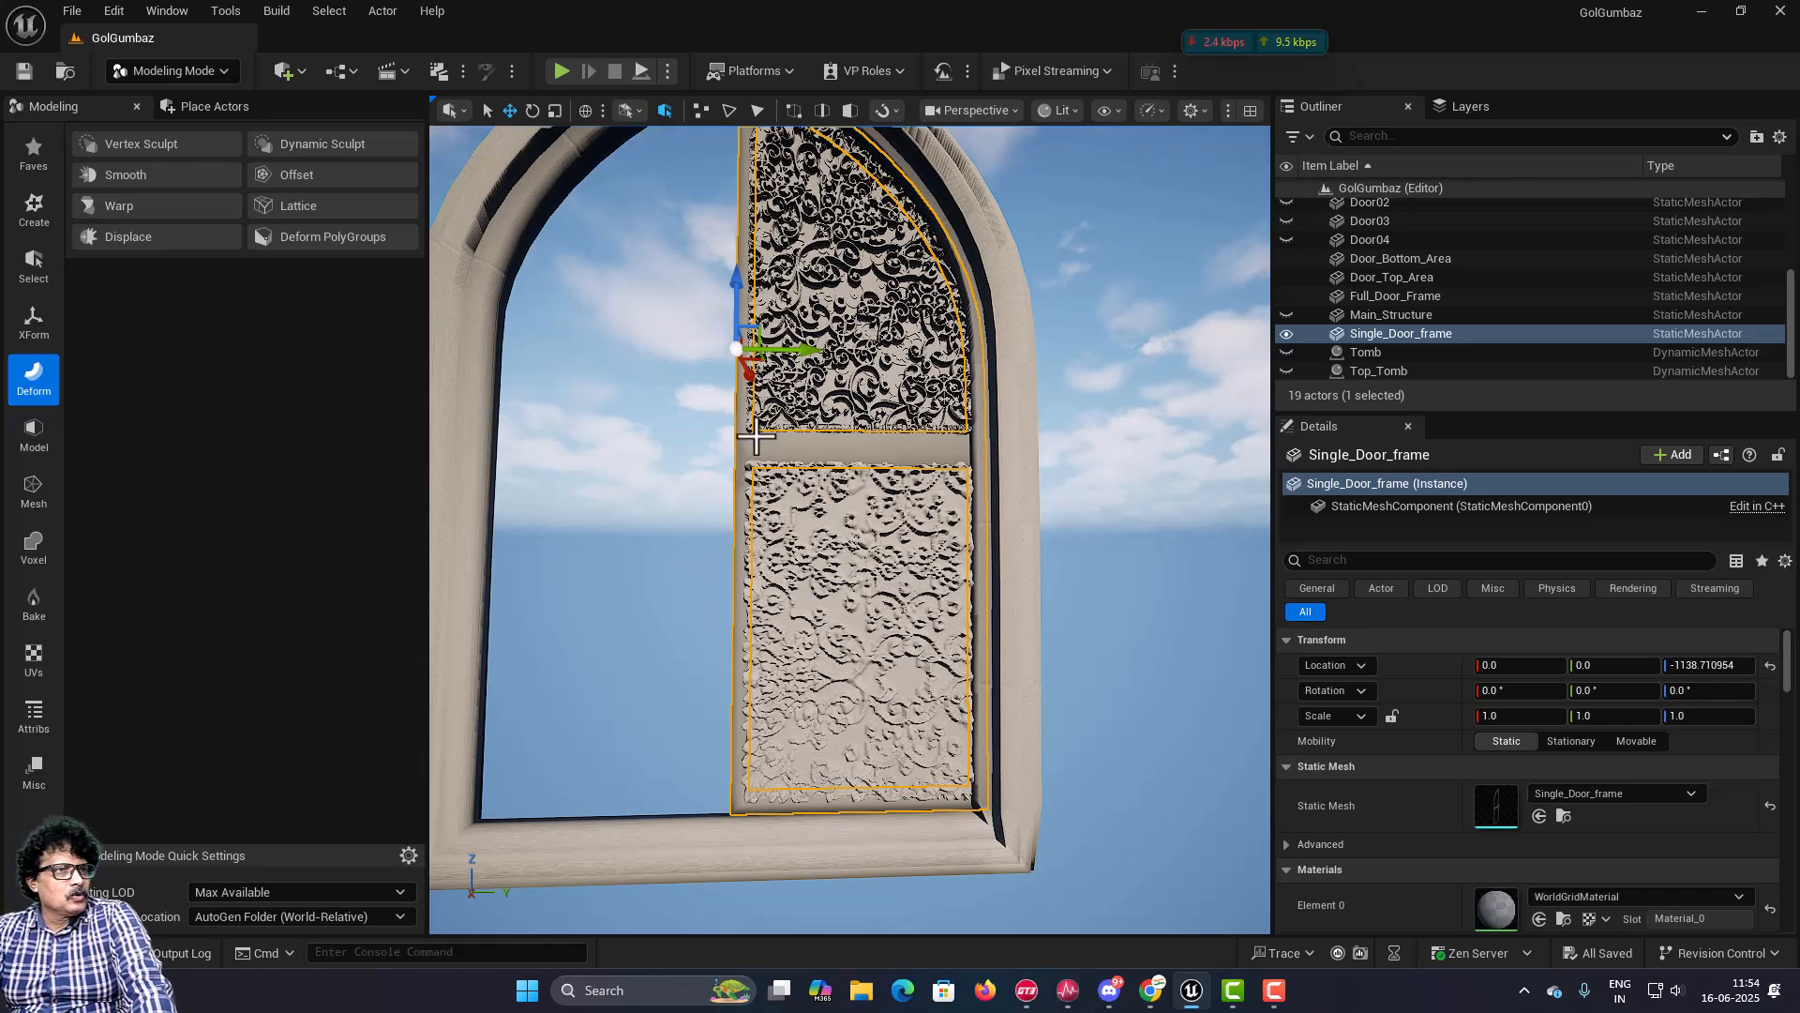
right_drag(756, 436, 713, 439)
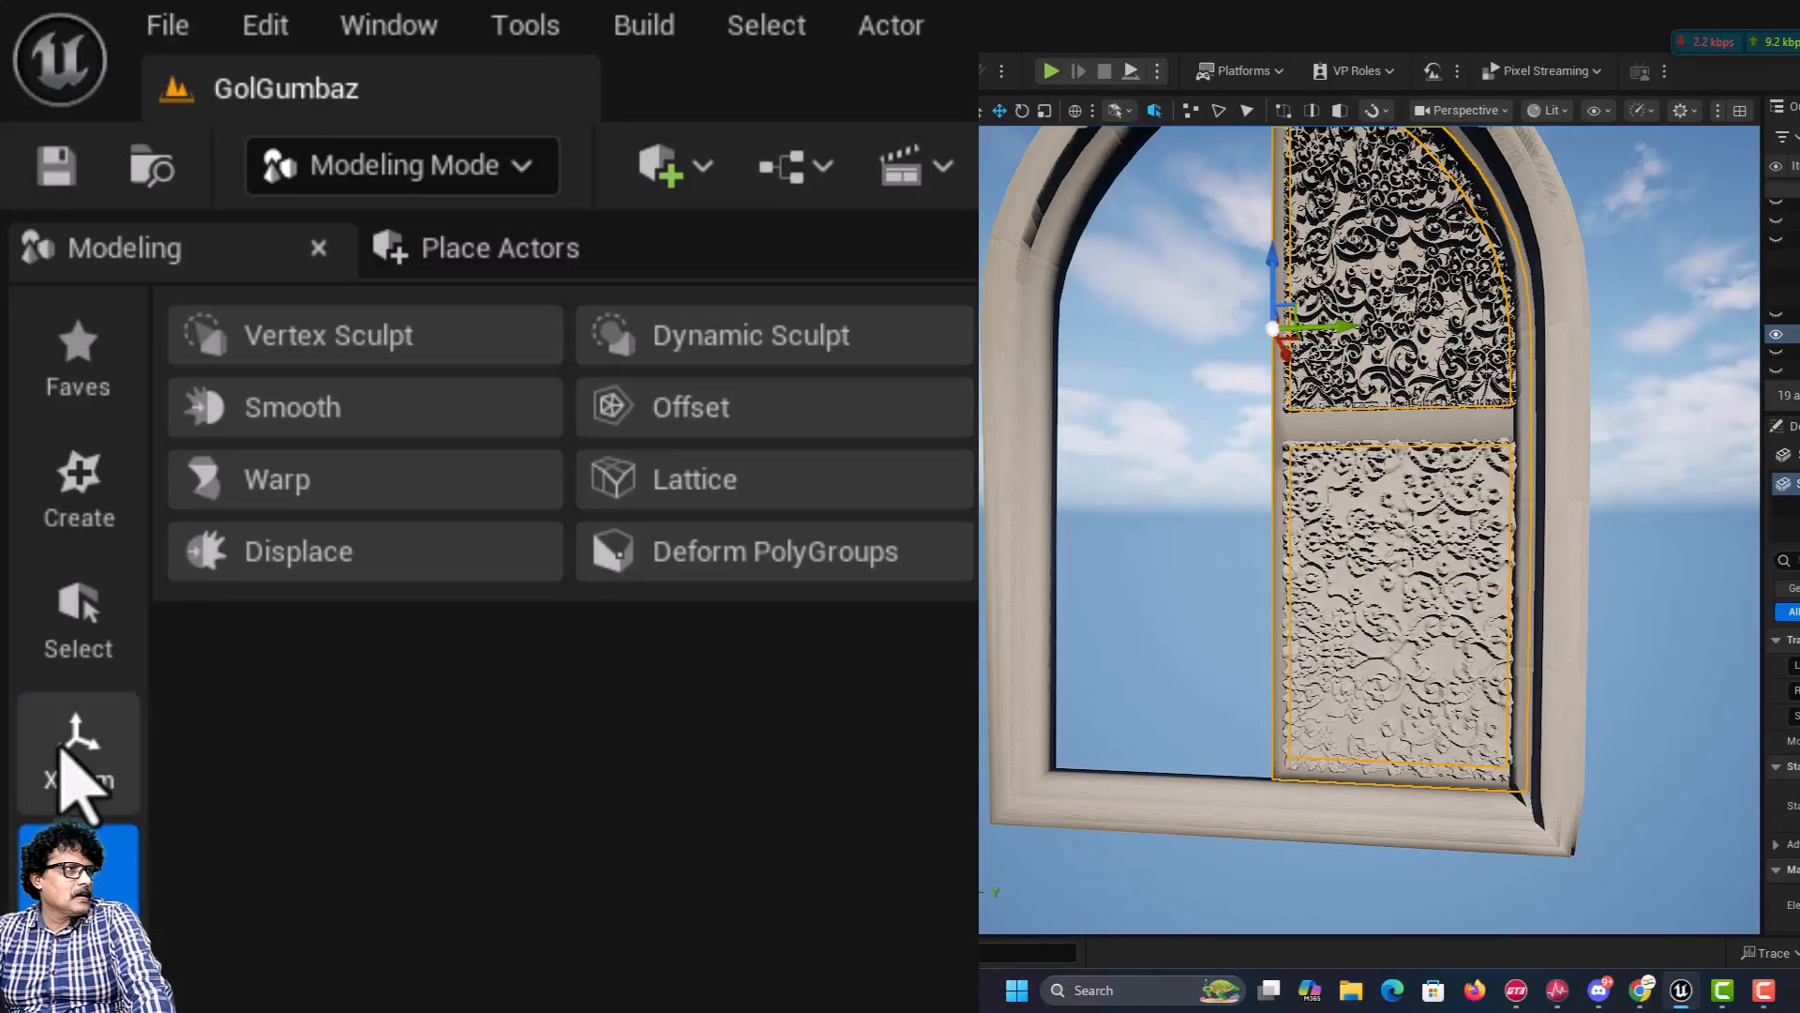
click(33, 325)
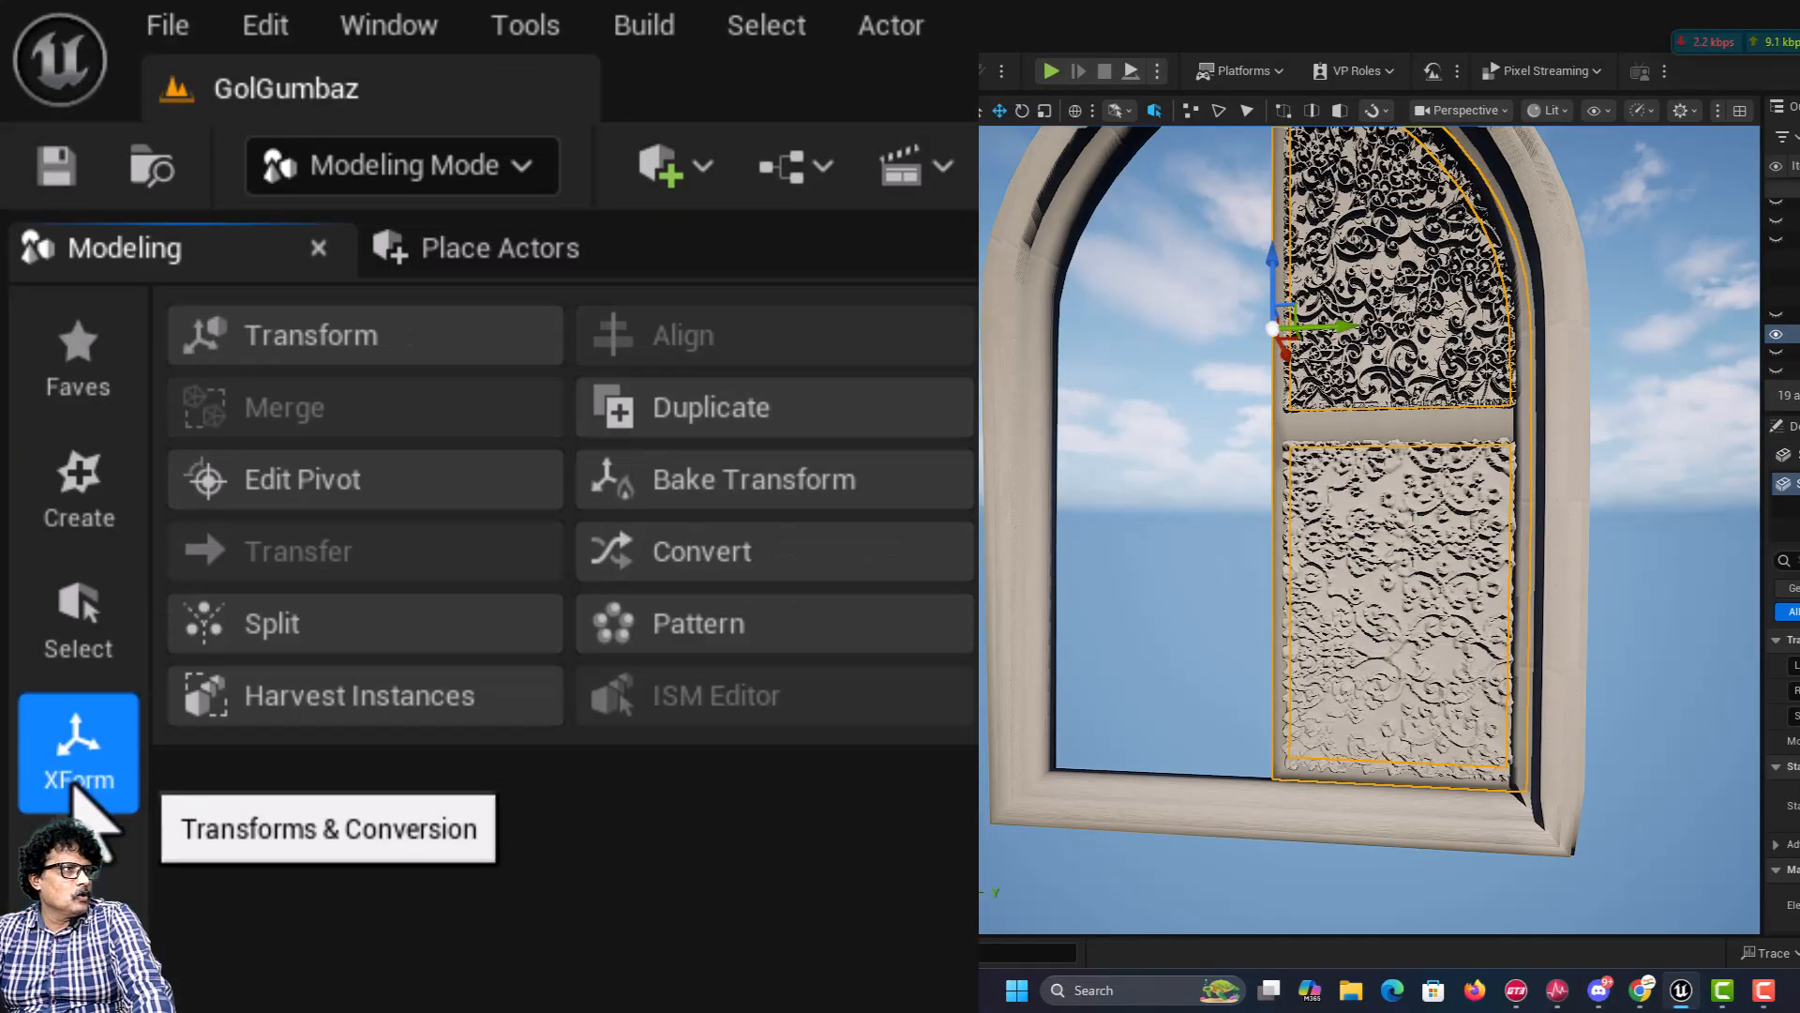
click(286, 483)
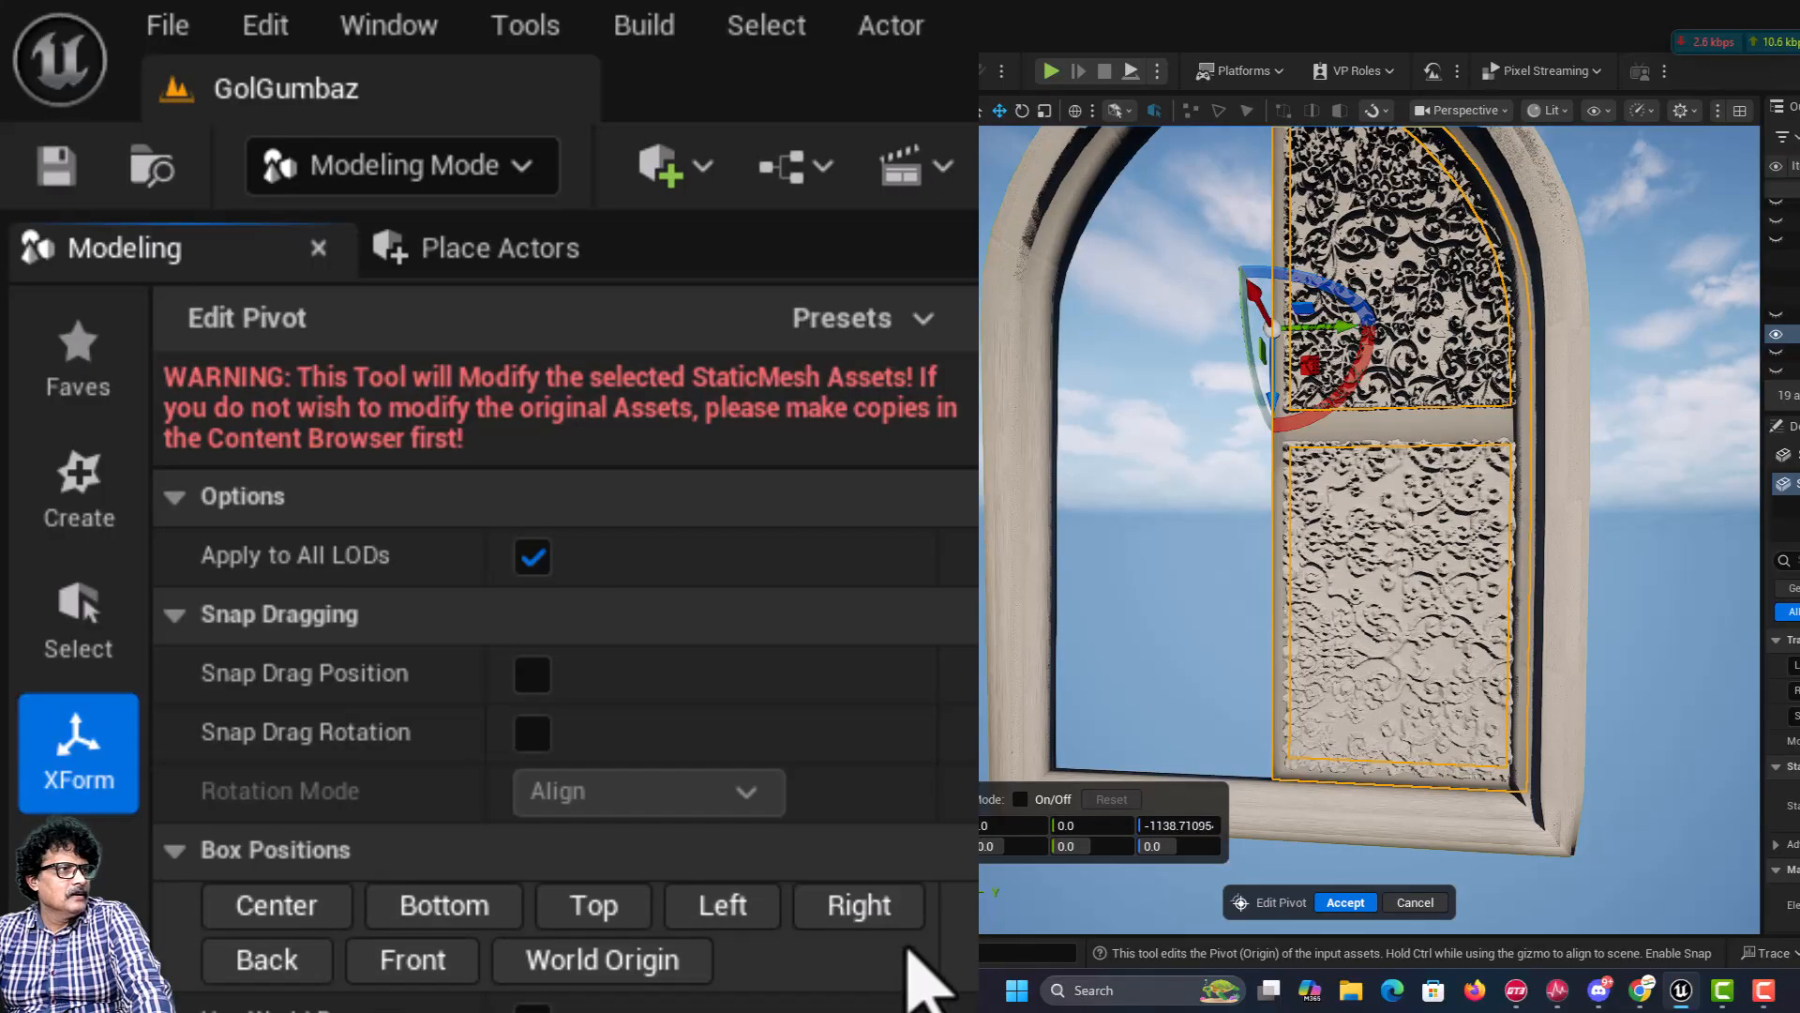
click(861, 910)
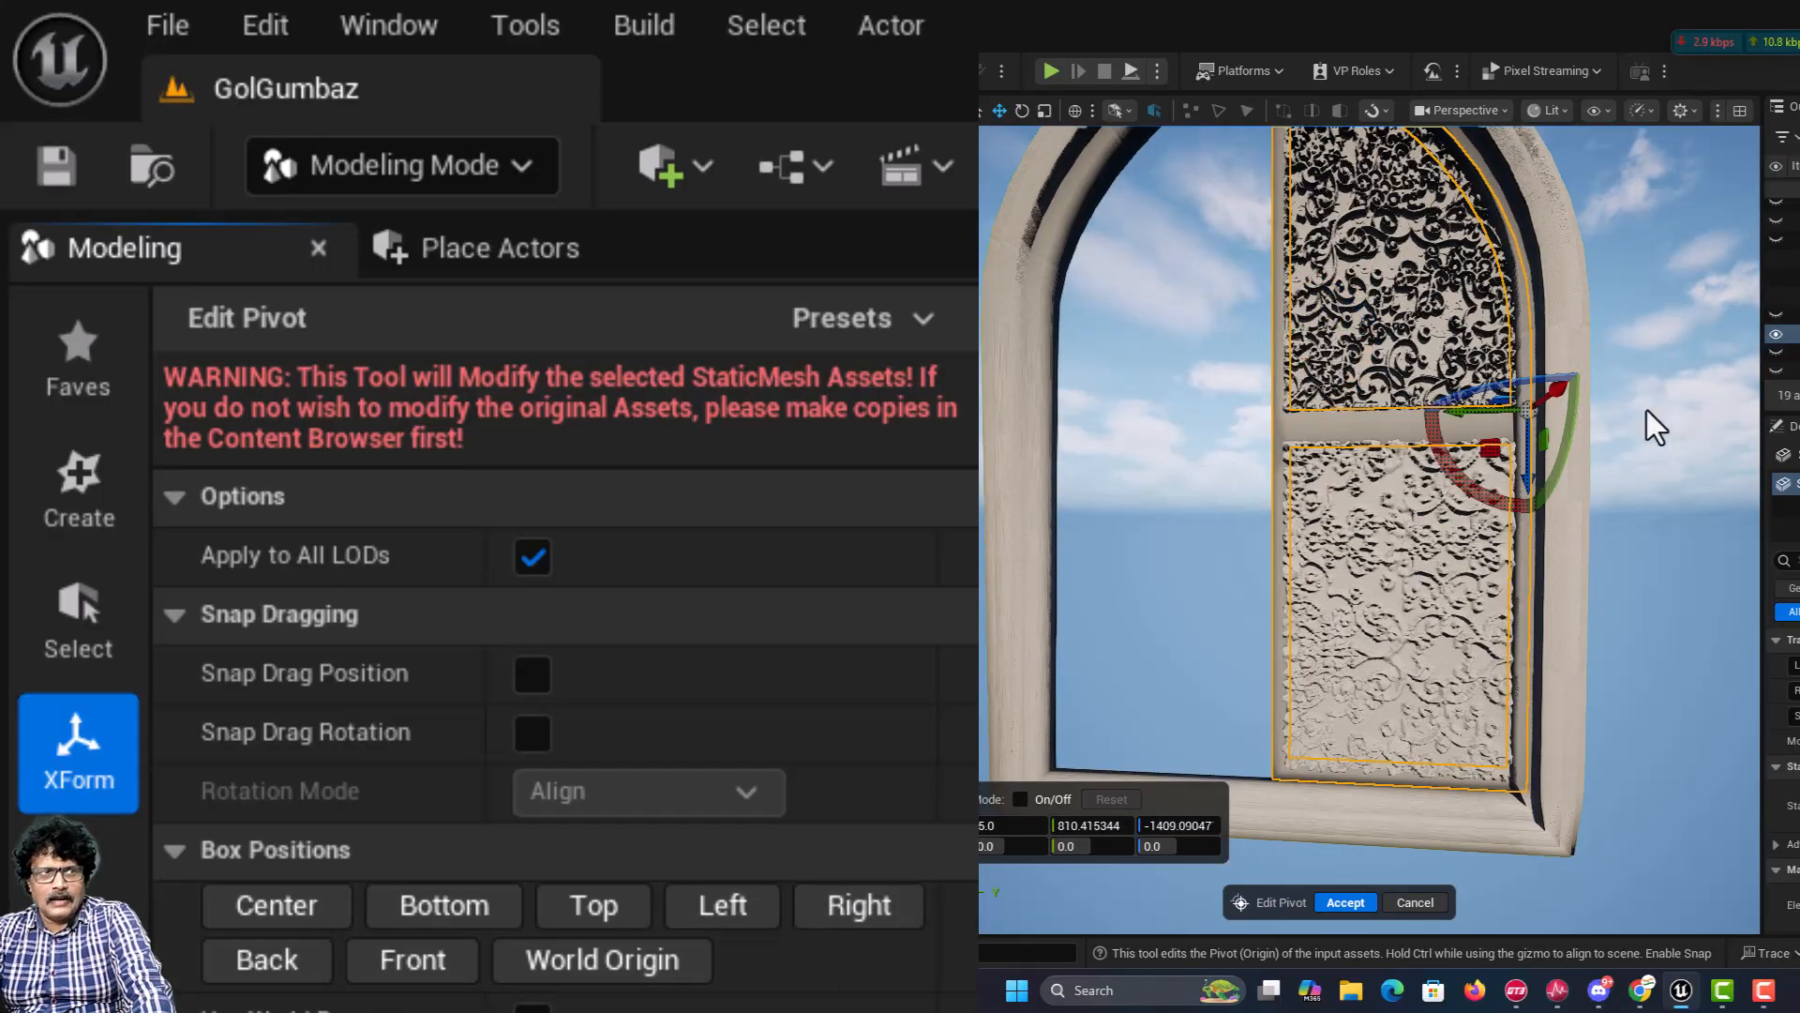
click(1346, 903)
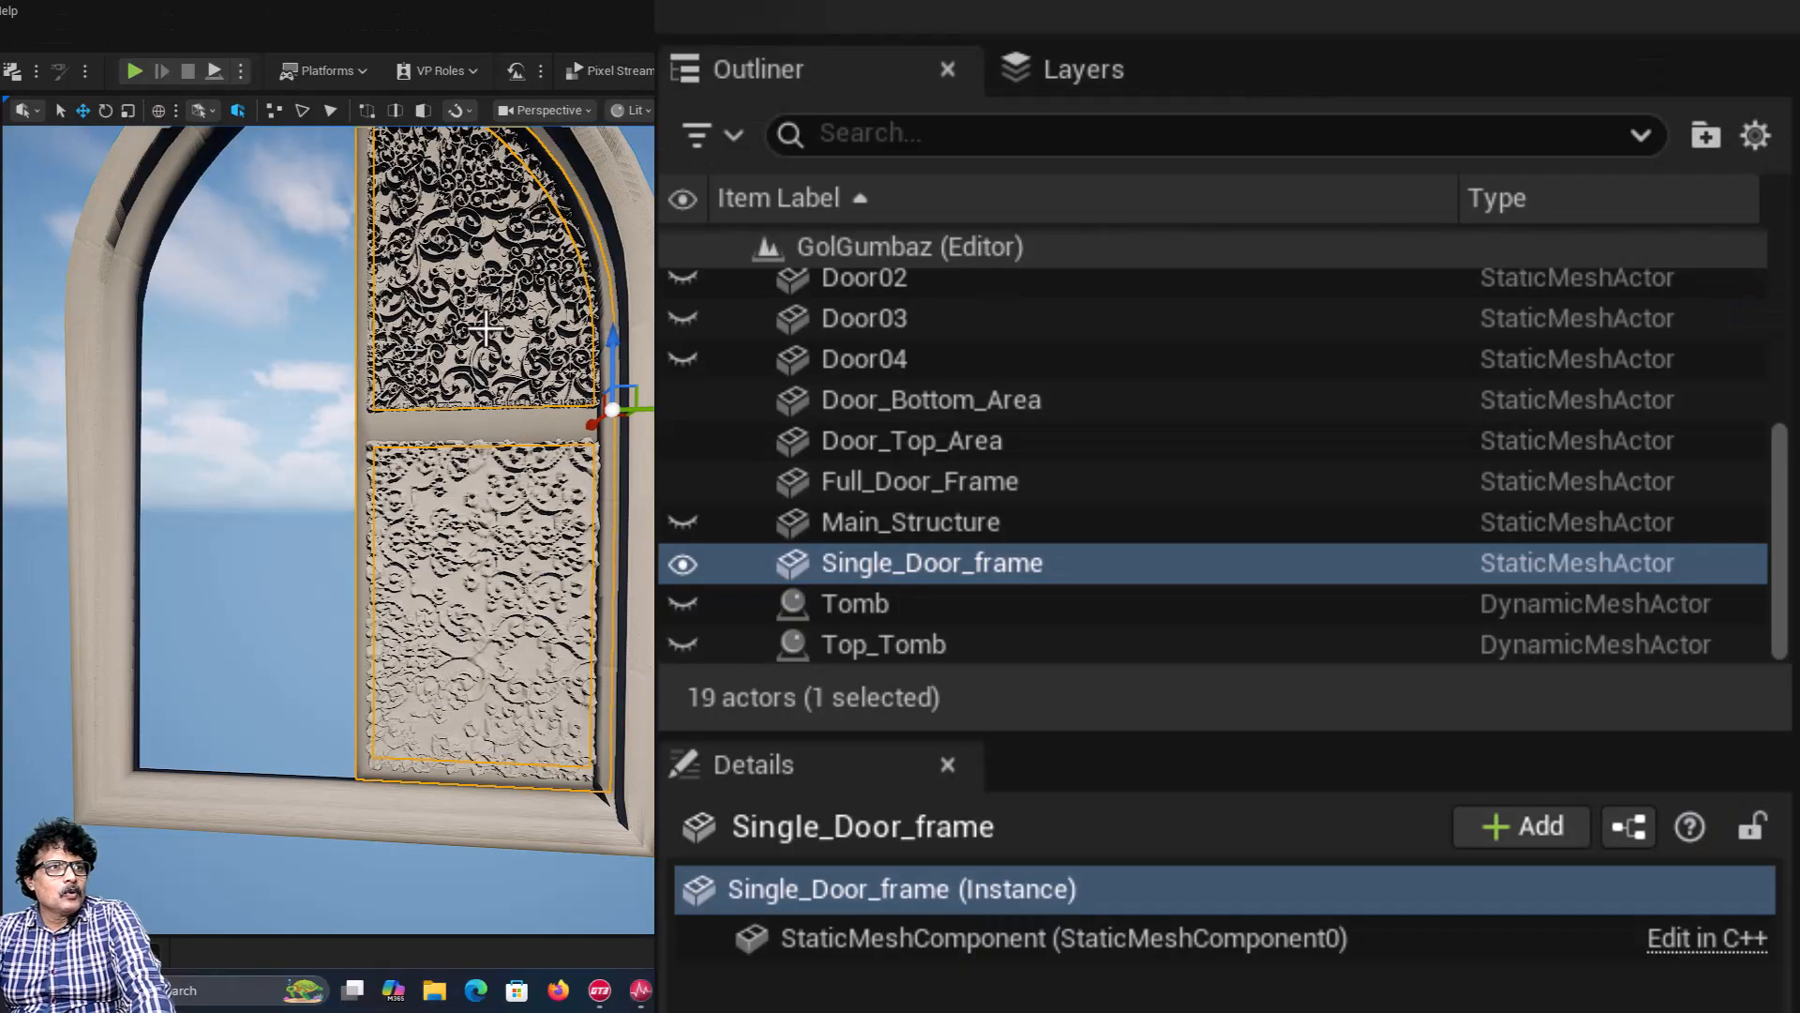
Step: Attach Door_Top_Area to Single_Door_frame as a child in the Outliner
click(486, 328)
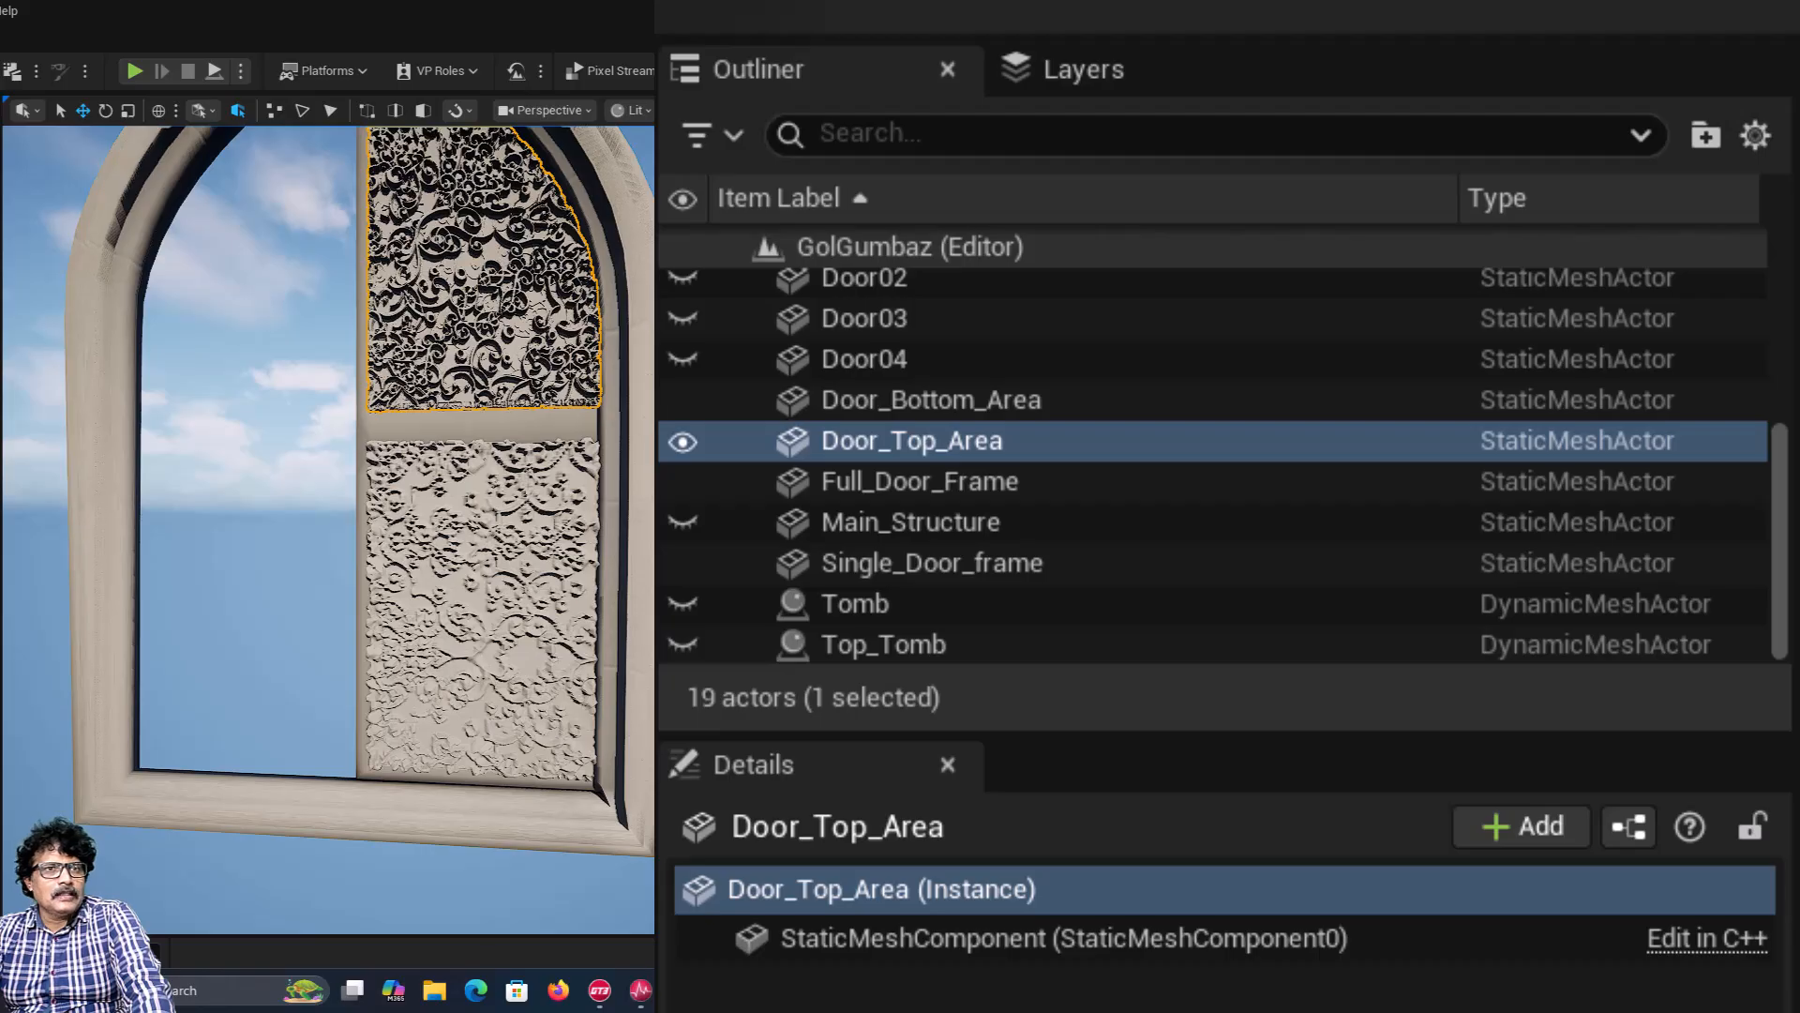
double_click(902, 448)
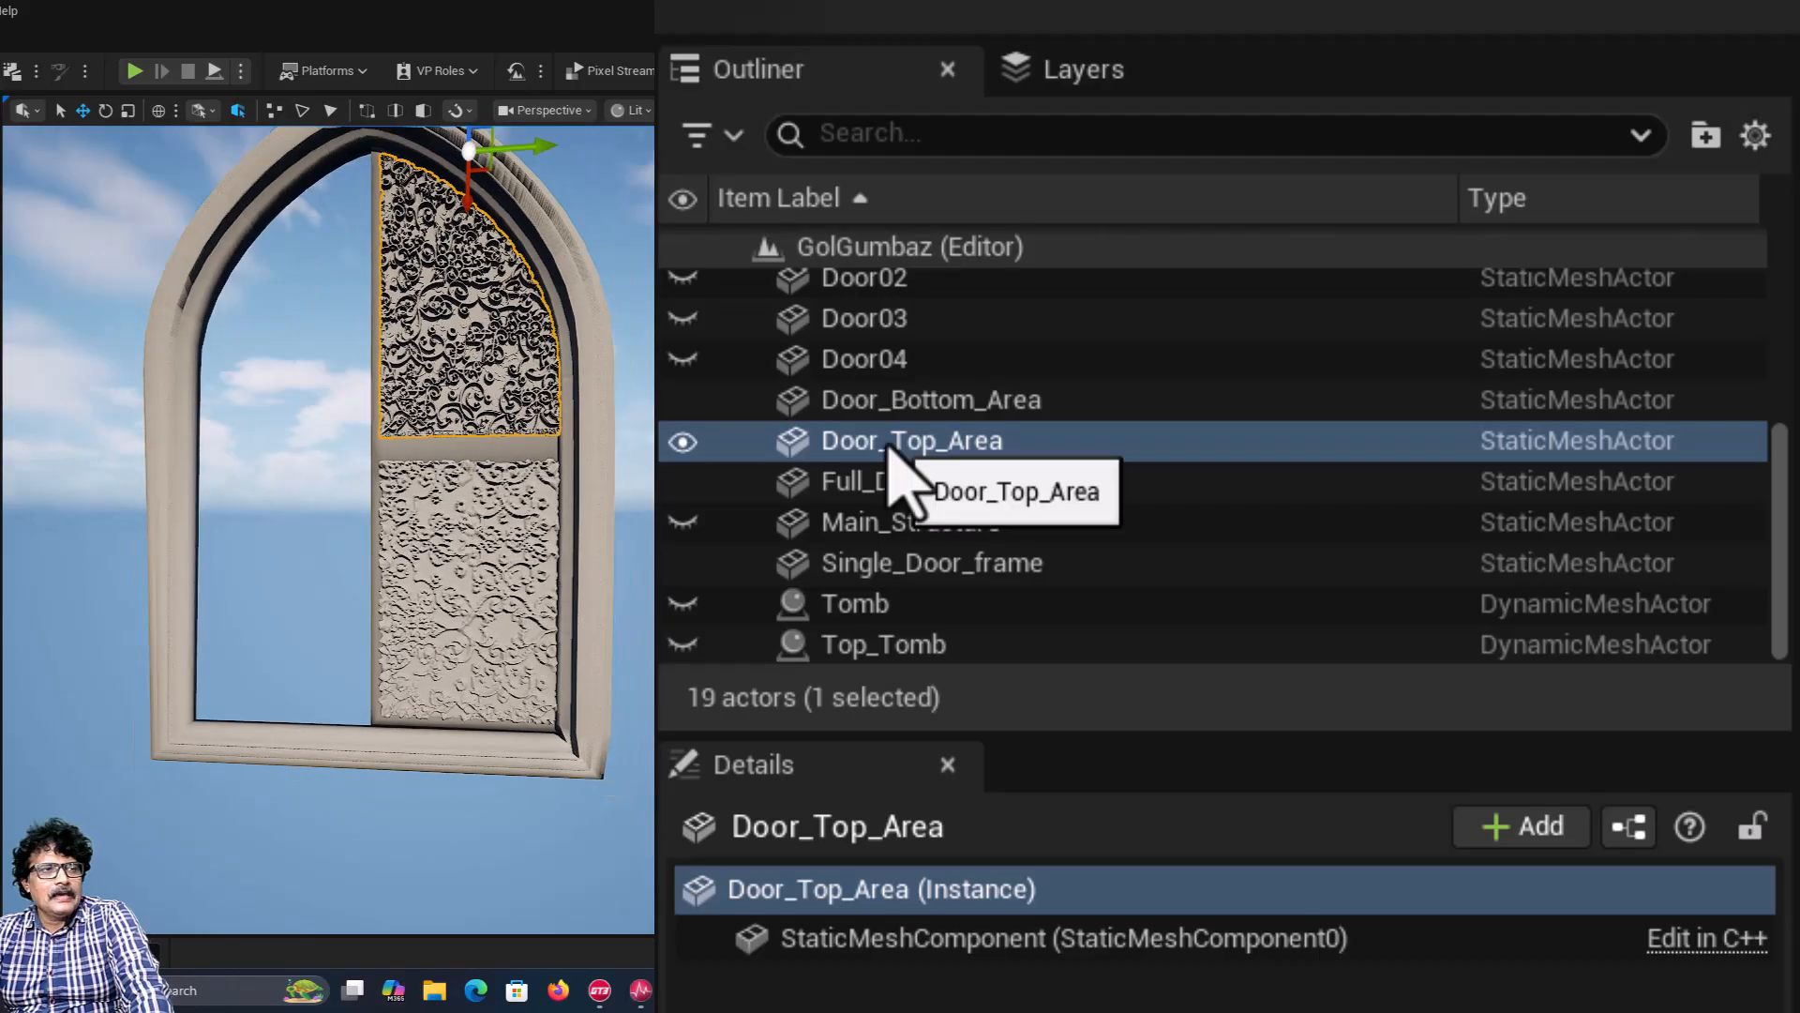
click(567, 447)
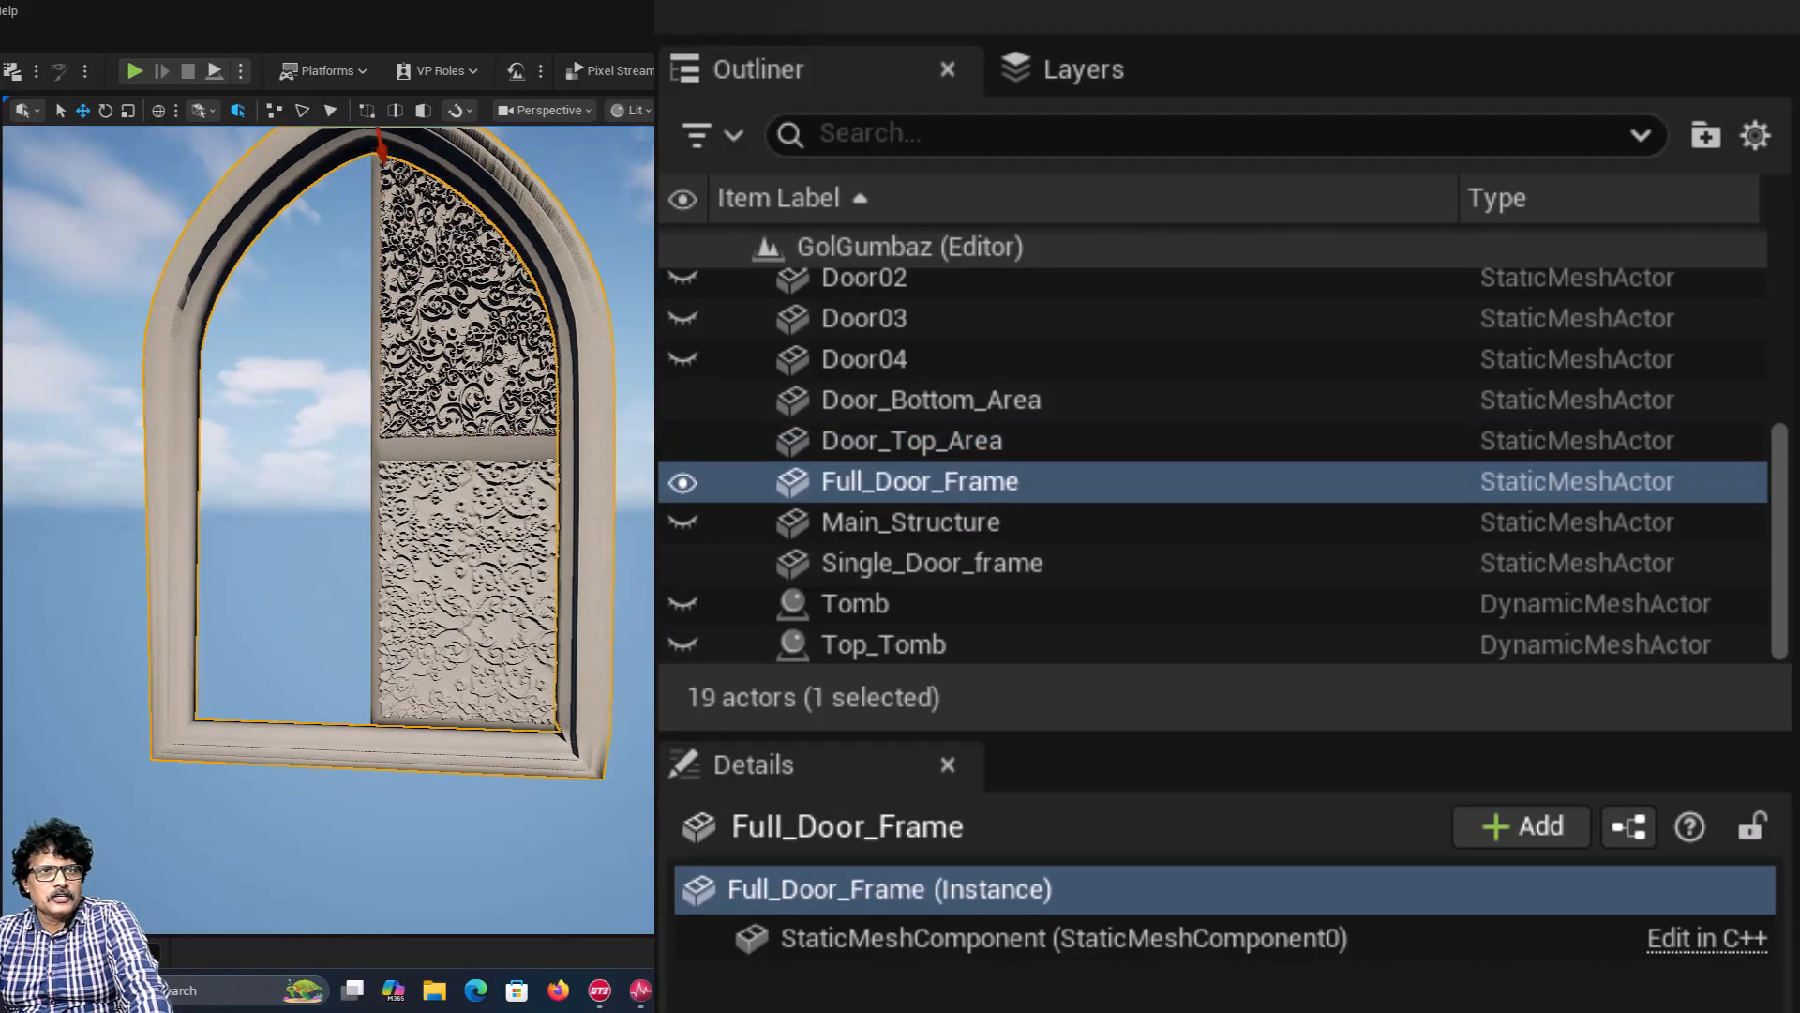
click(992, 445)
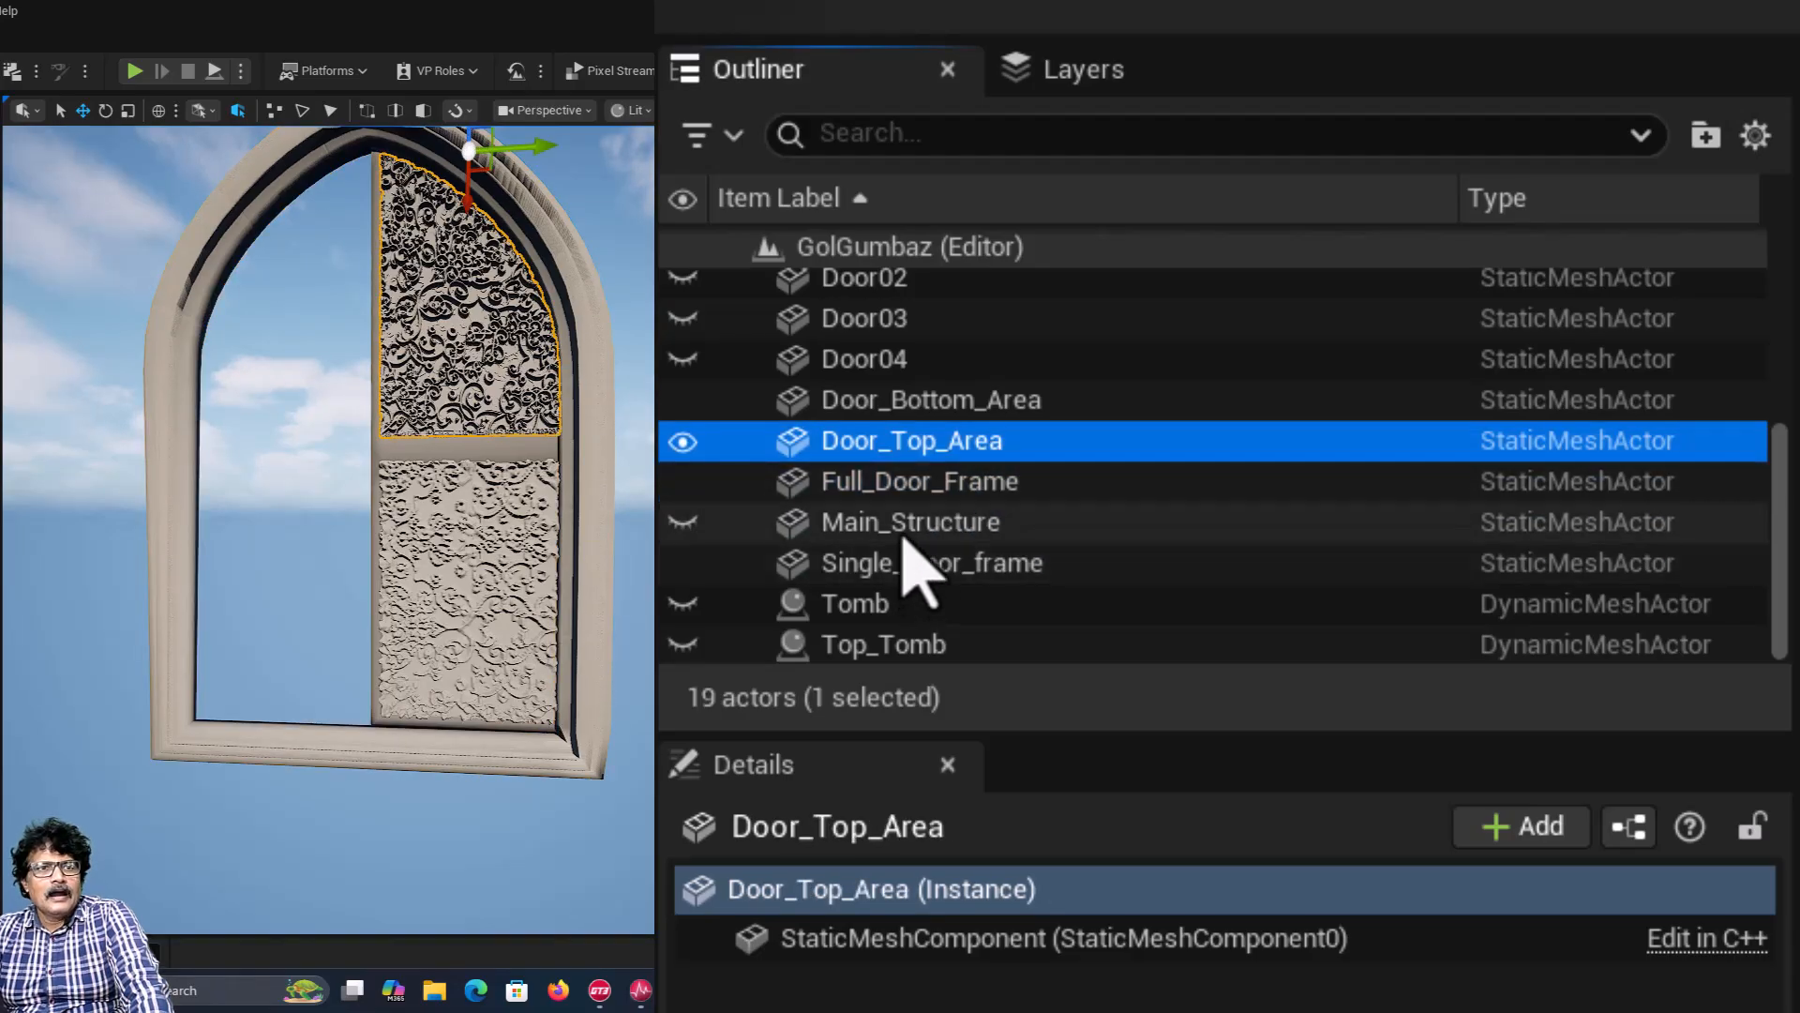
drag(914, 454, 922, 561)
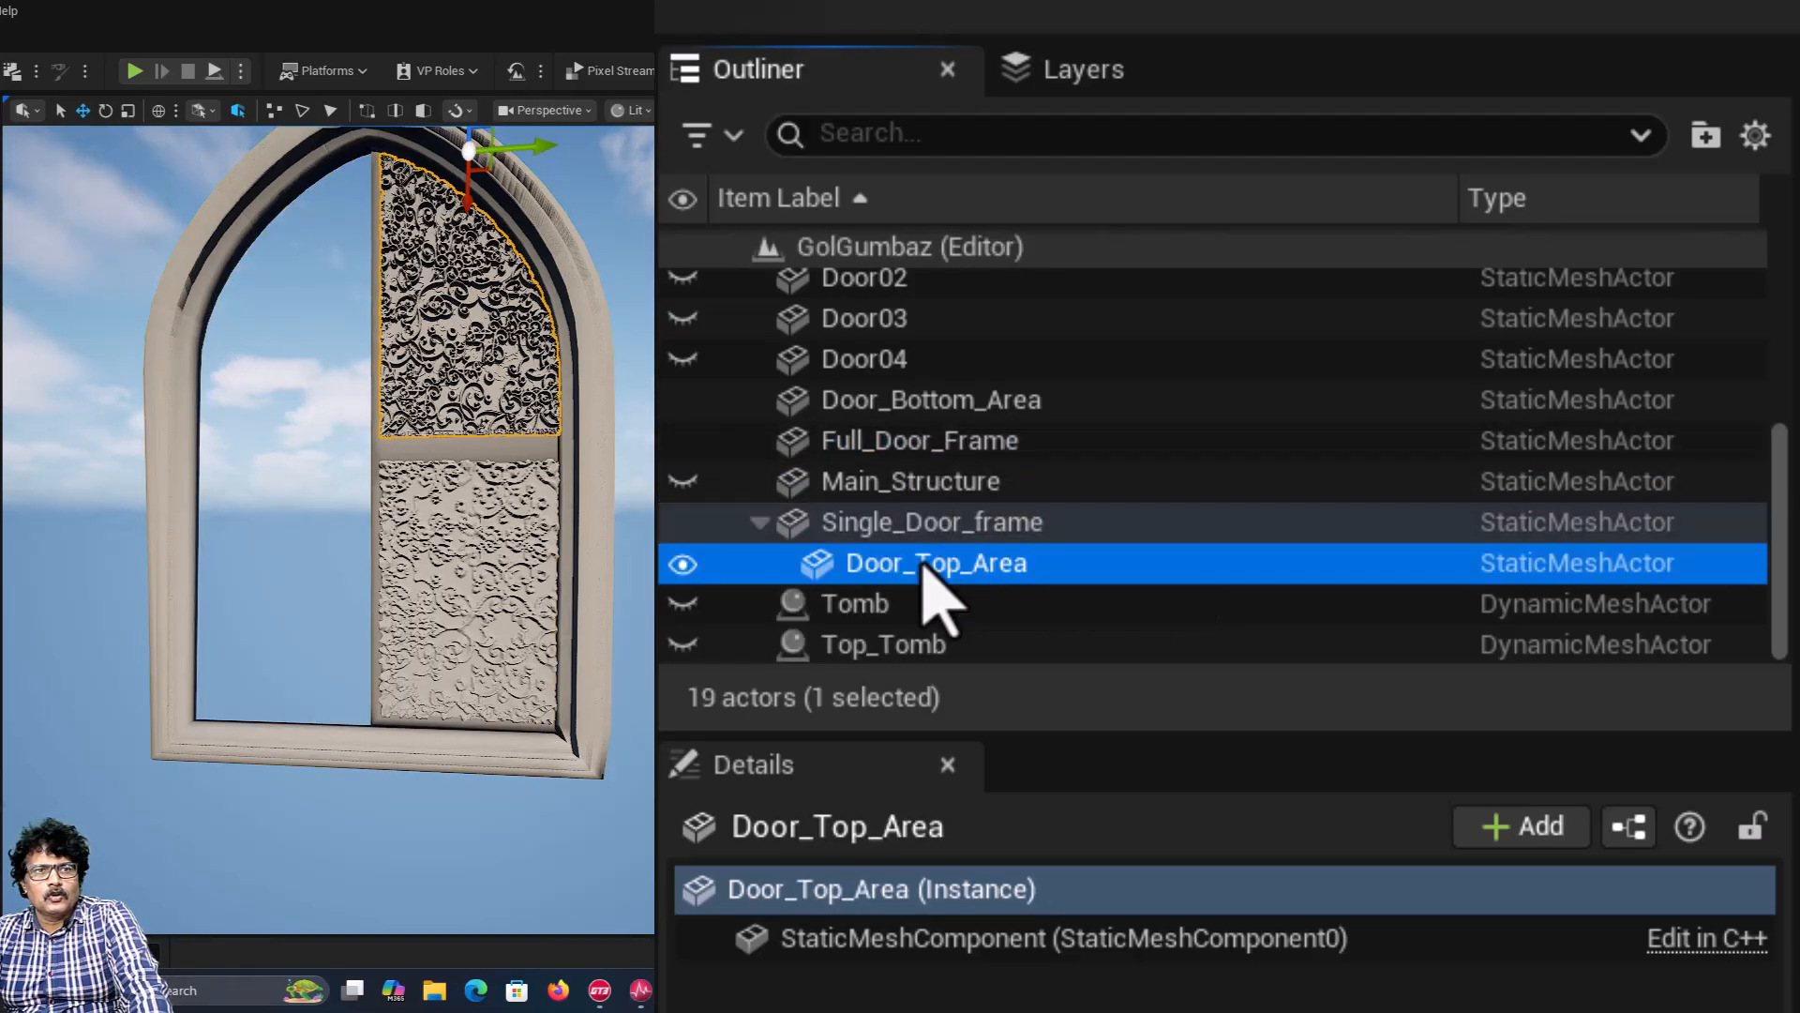
Step: Make Door_Bottom_Area a child of Single_Door_frame as well and collapse the frame's hierarchy
click(930, 401)
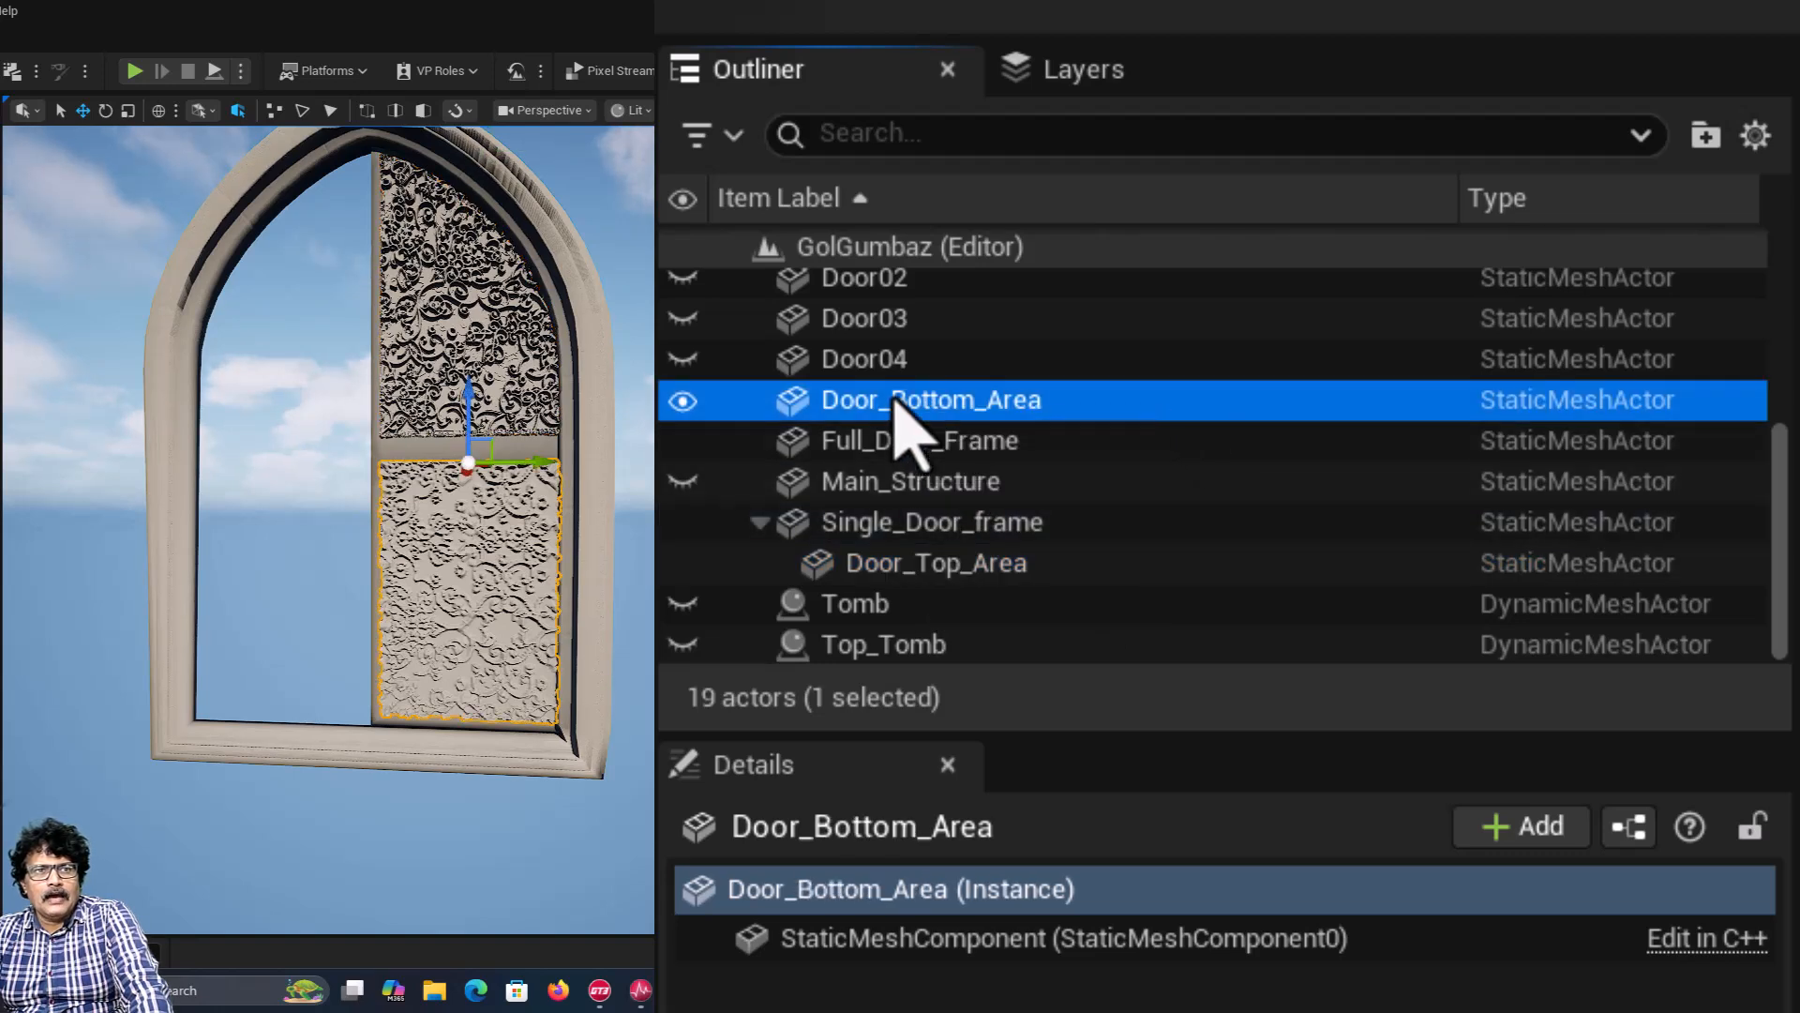
drag(899, 405, 916, 542)
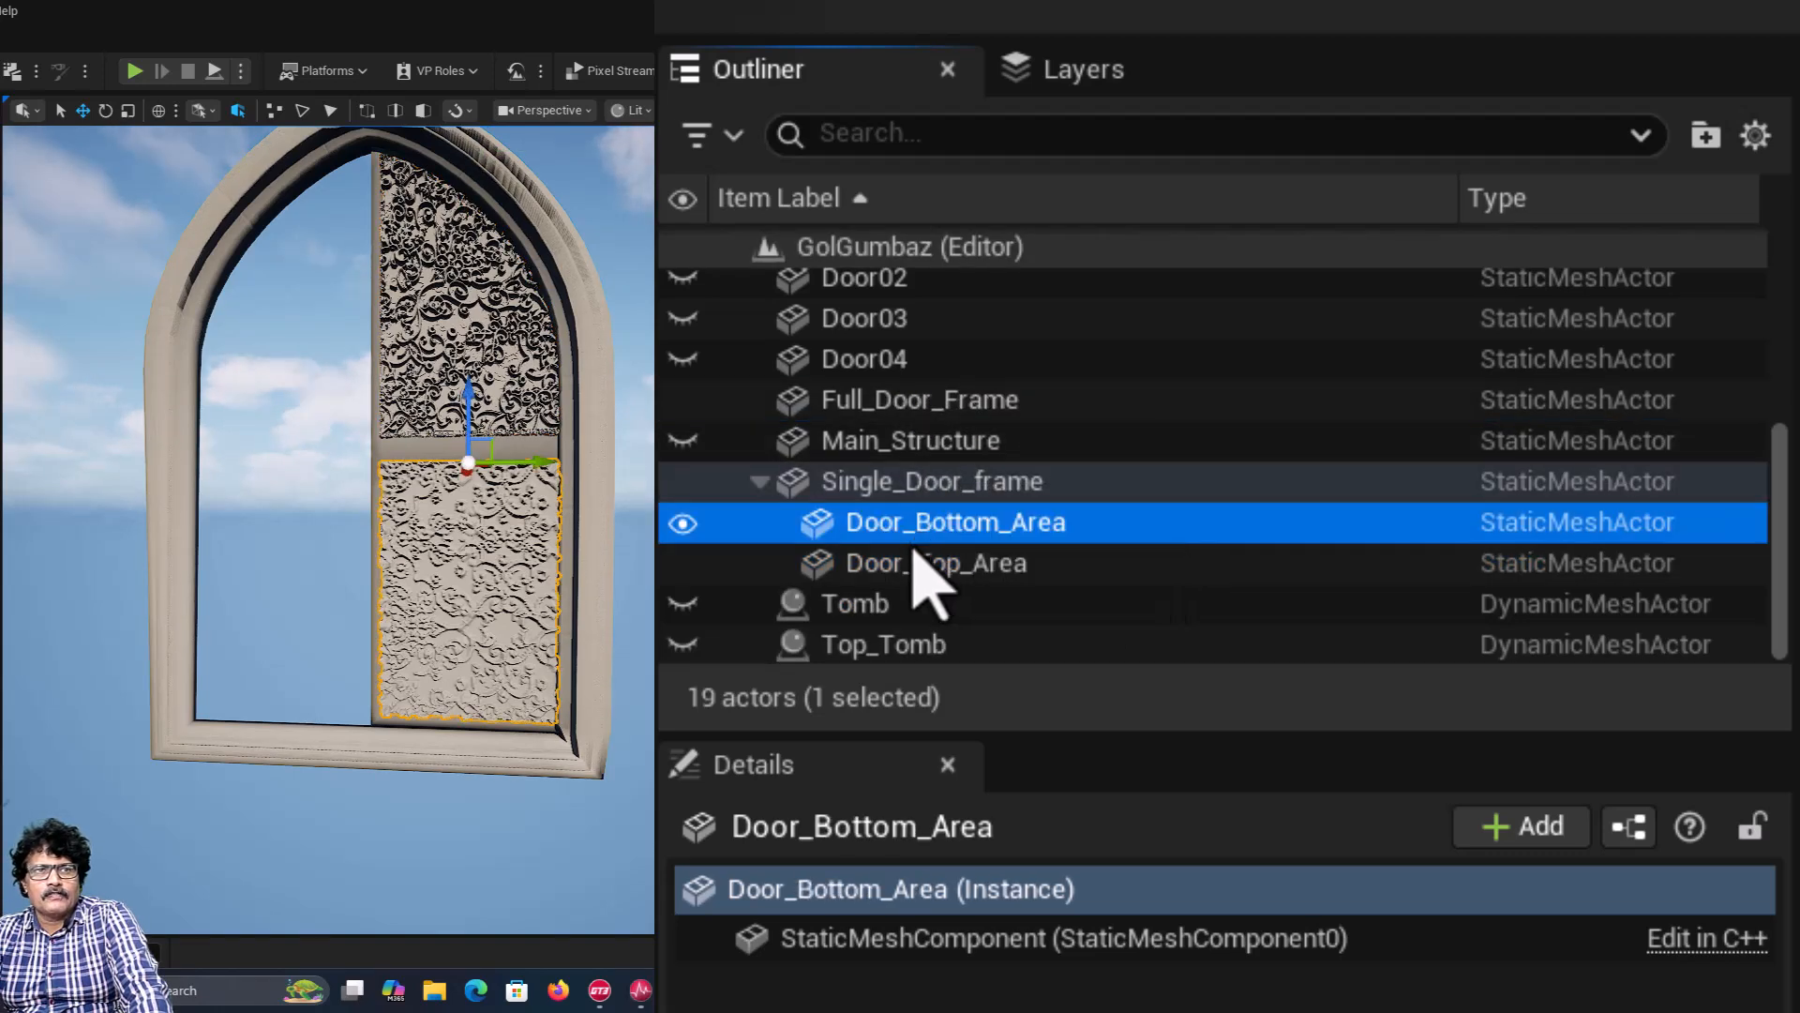
click(761, 480)
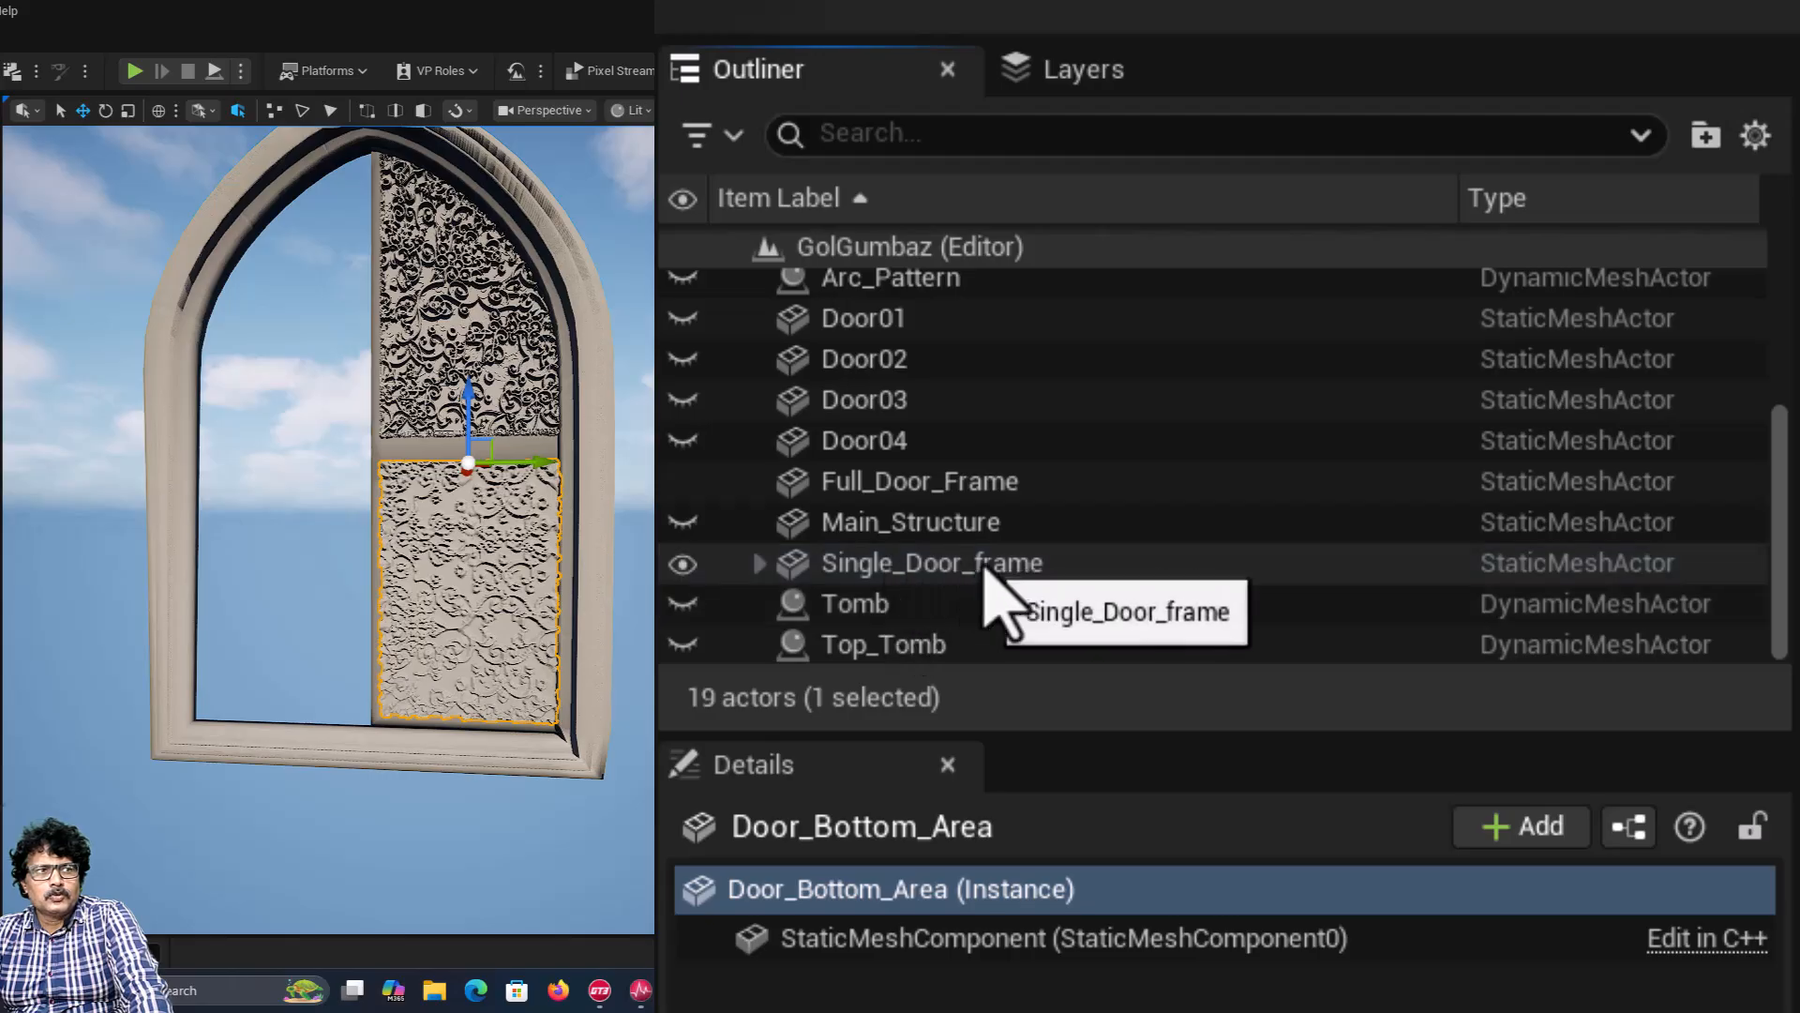
Step: Try moving Single_Door_frame with its attached panels along the Y axis, undo the move and clear the selection
click(407, 453)
drag(644, 434, 567, 436)
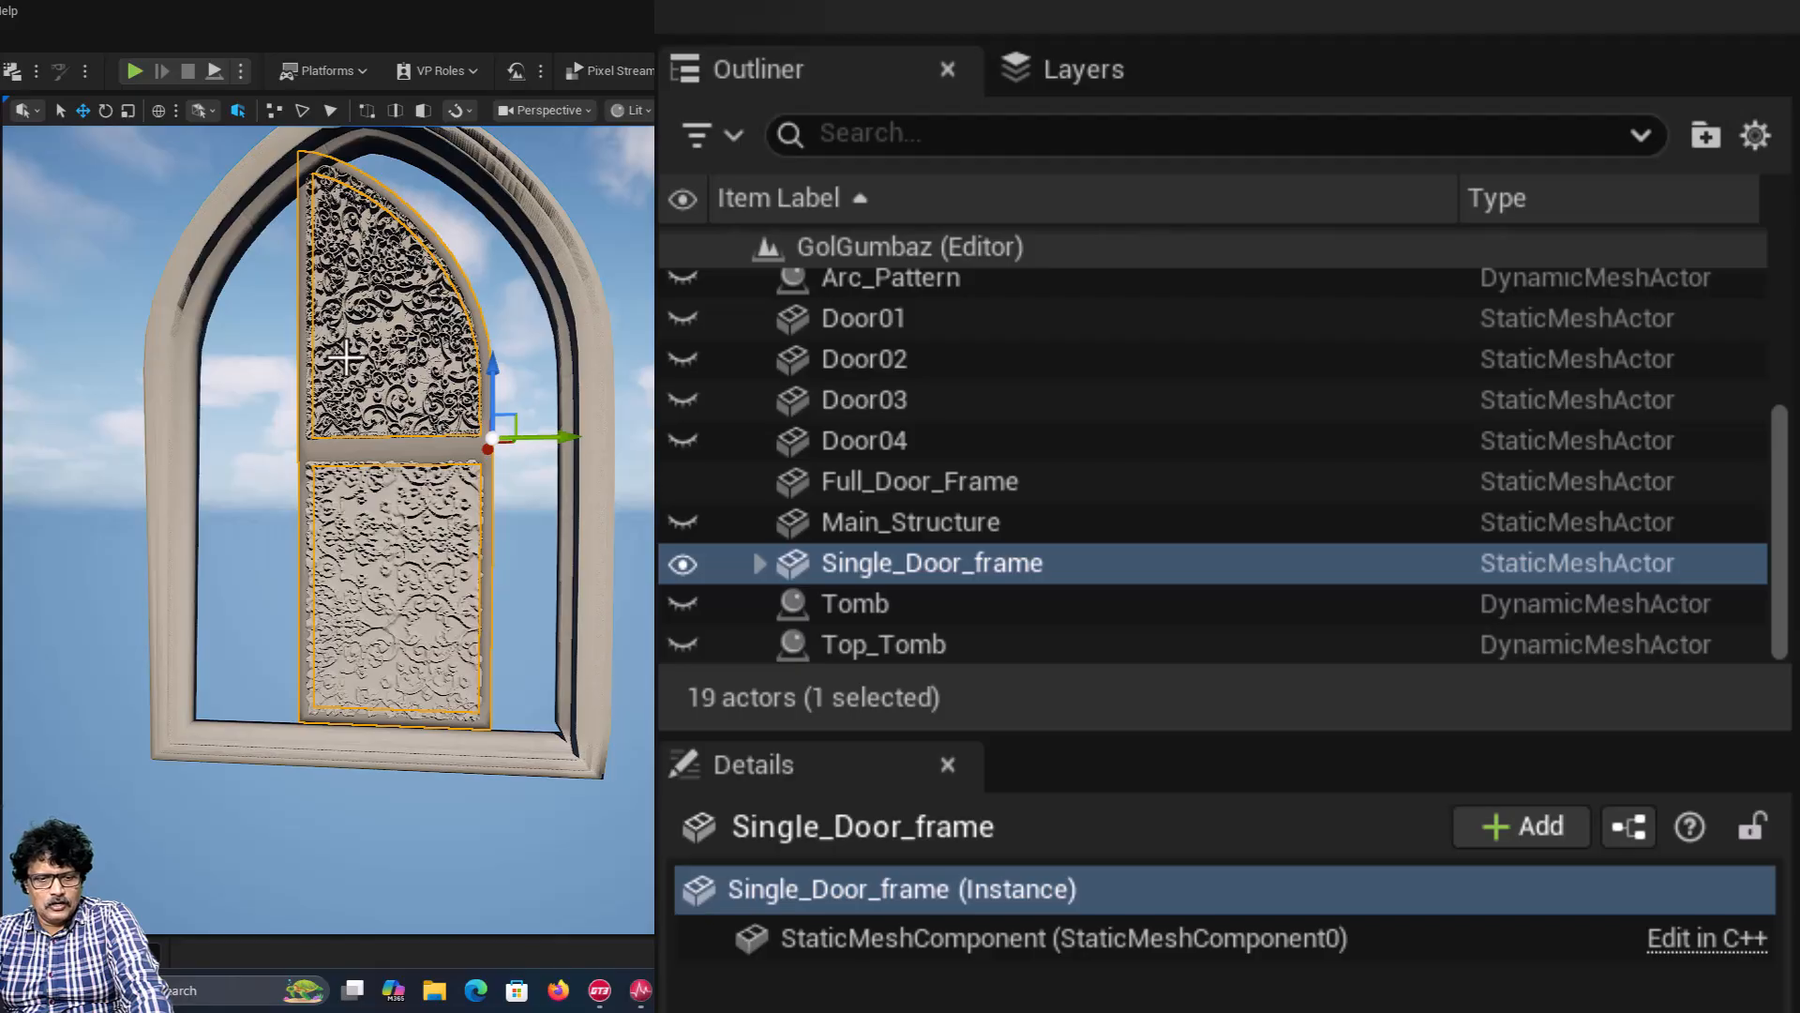
key(ctrl+z)
key(Escape)
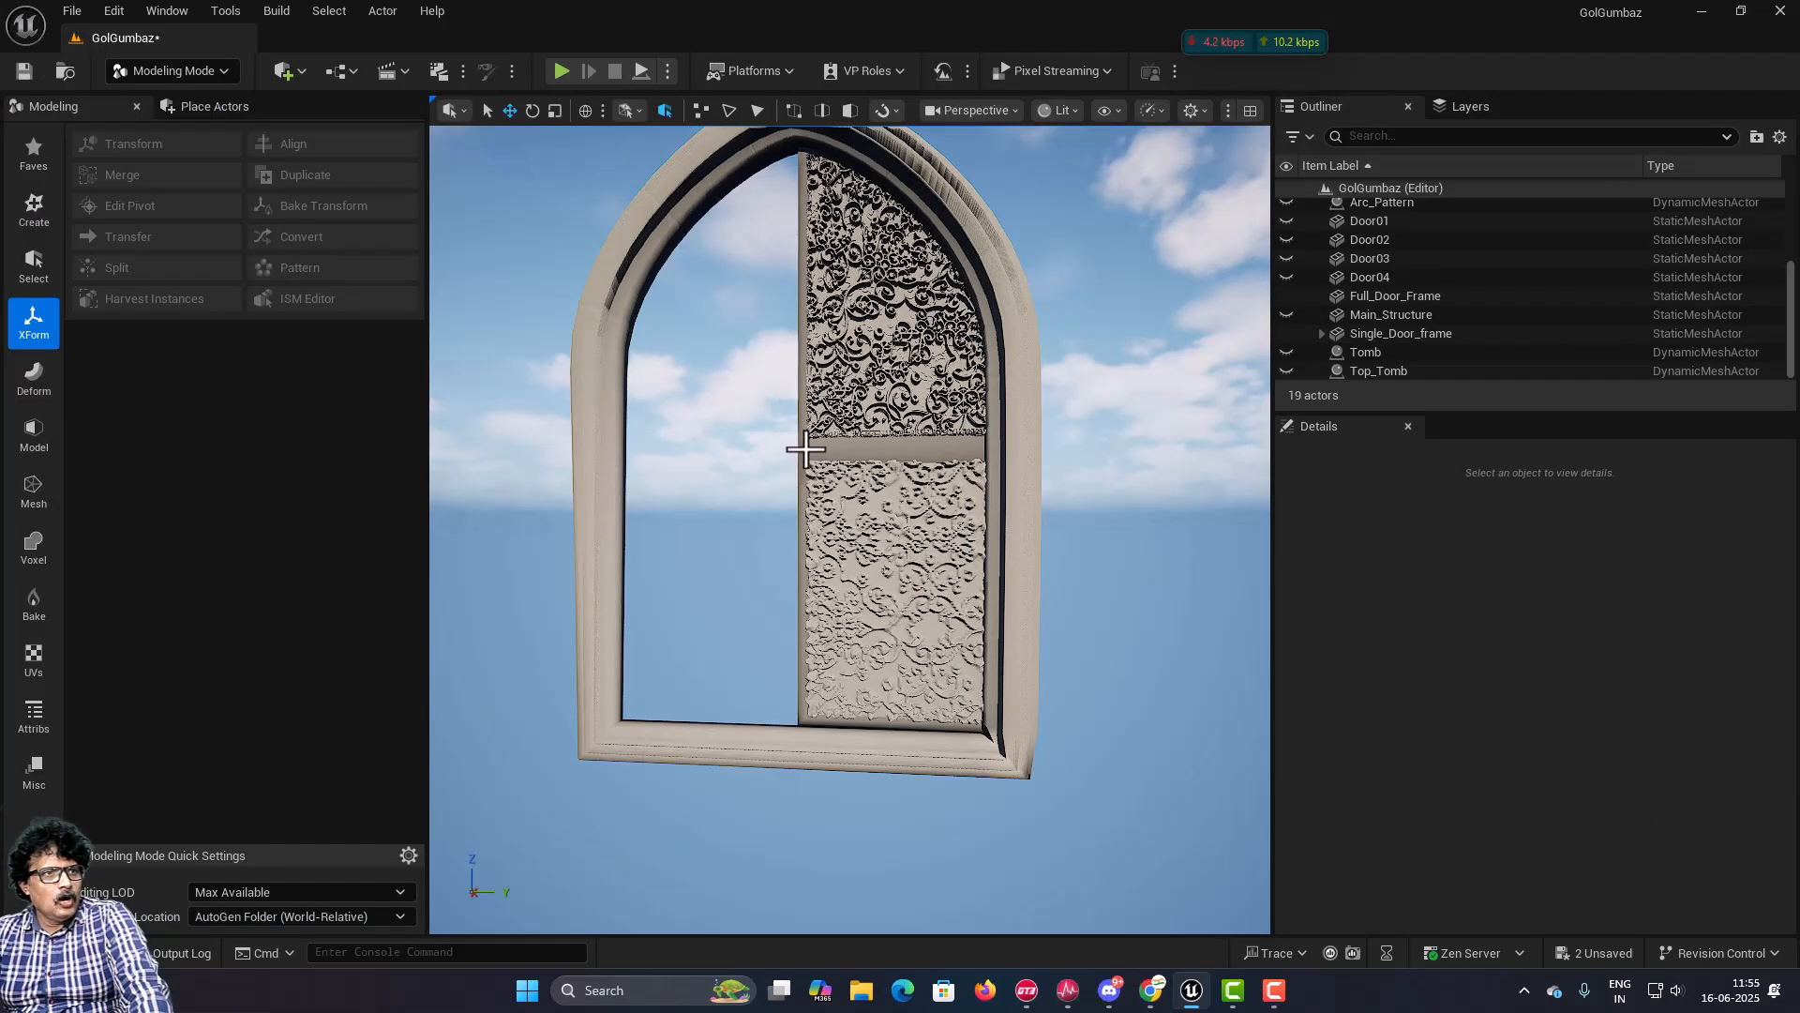
Step: Expand Single_Door_frame in the Outliner and select it together with its Door_Bottom_Area and Door_Top_Area panels
click(804, 451)
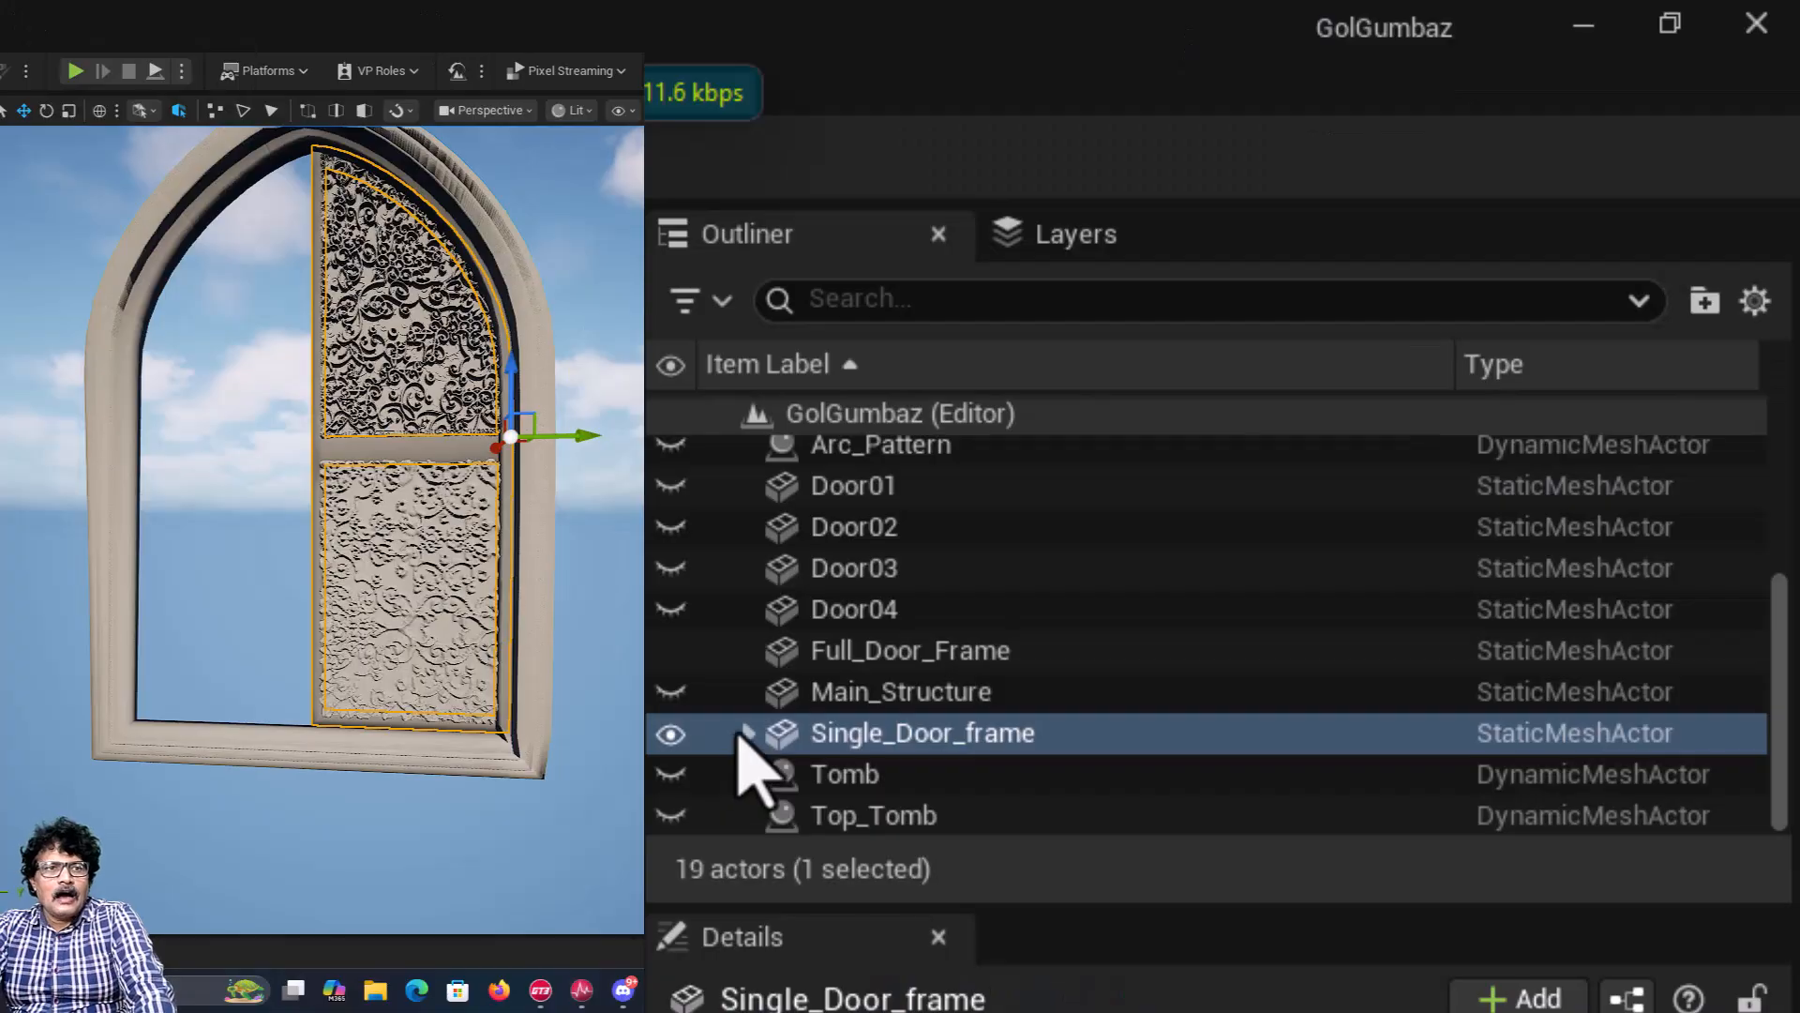
click(1323, 333)
ctrl+click(1395, 352)
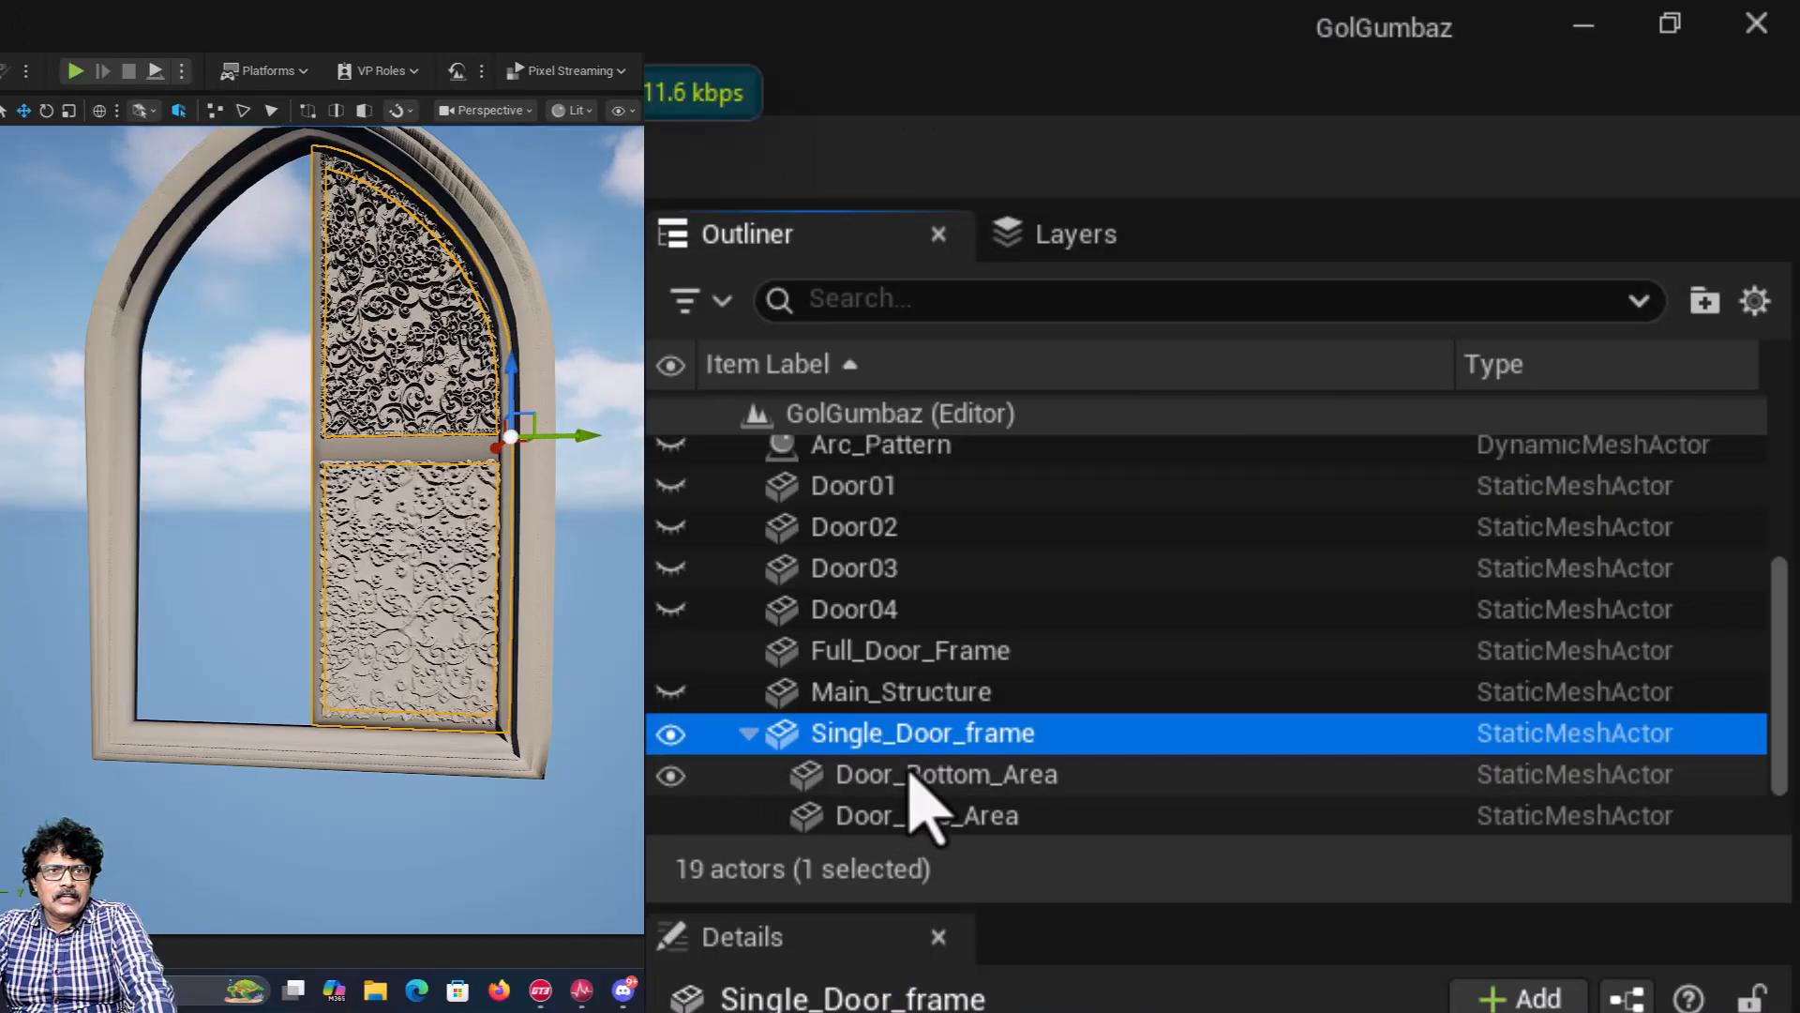
ctrl+click(923, 817)
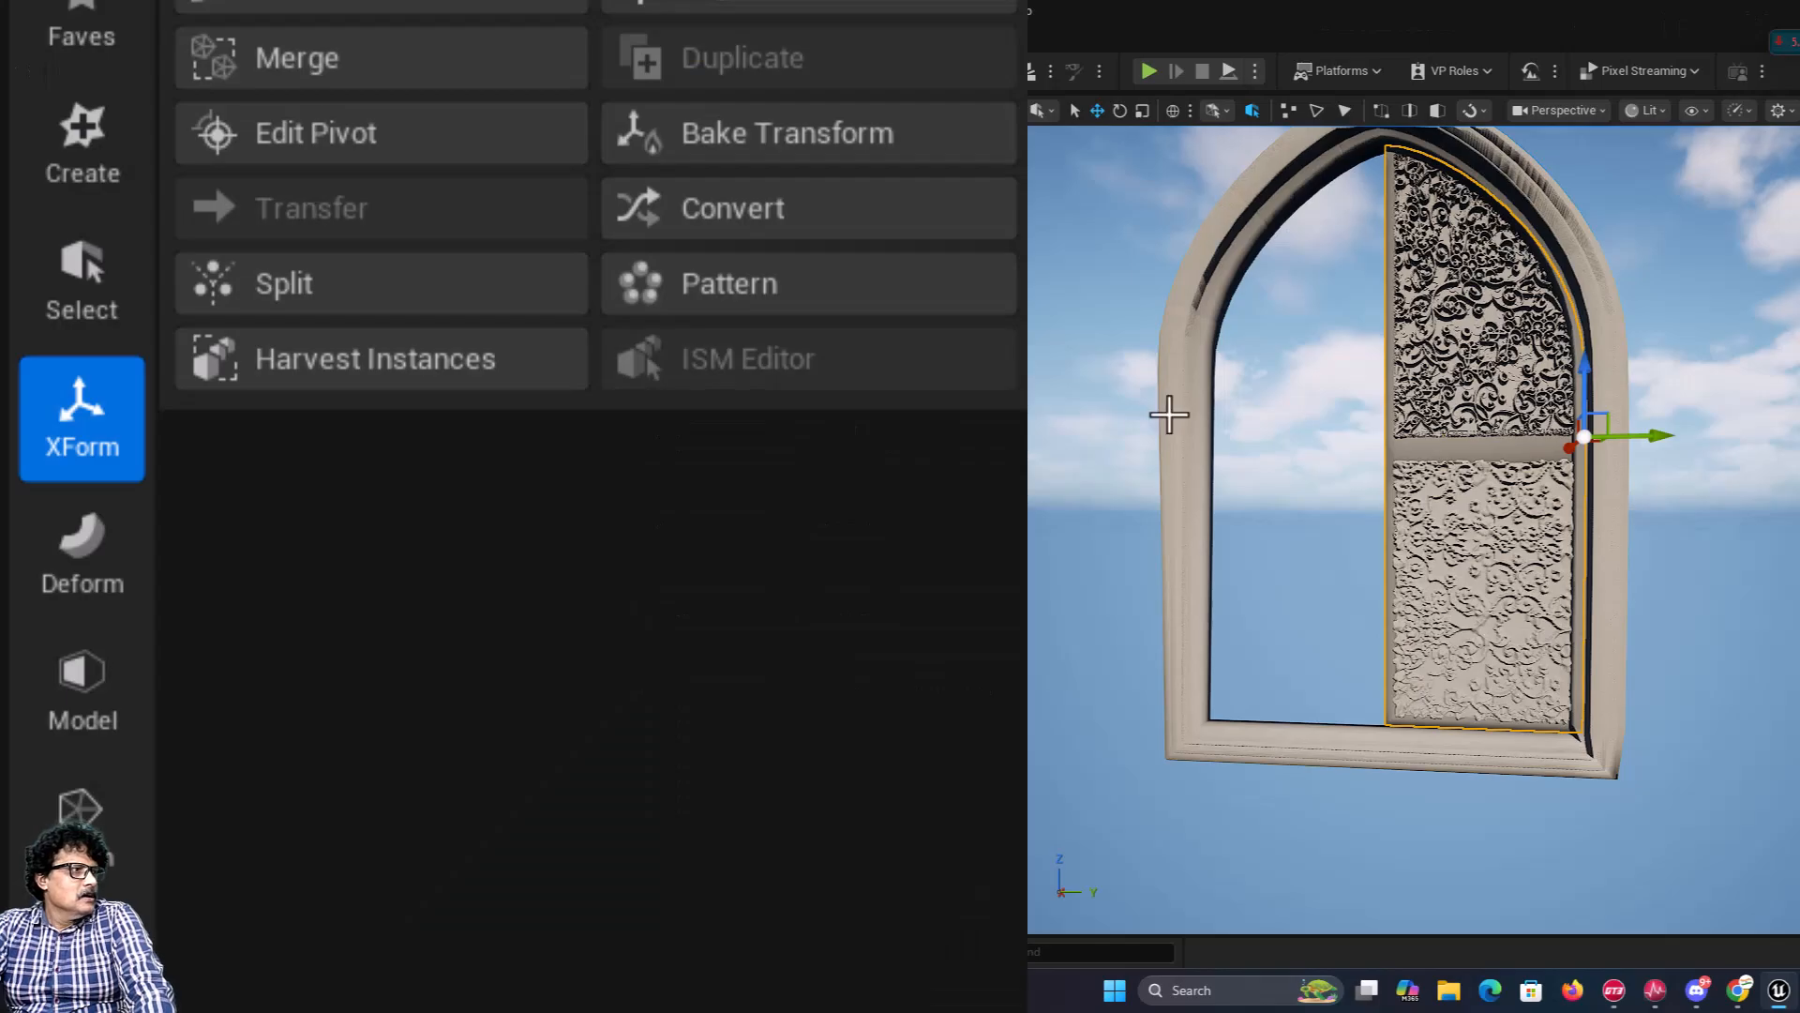
Step: Try to mirror the selected frame and panels, rotating the mirror plane, and cancel the Mirror operation
click(77, 717)
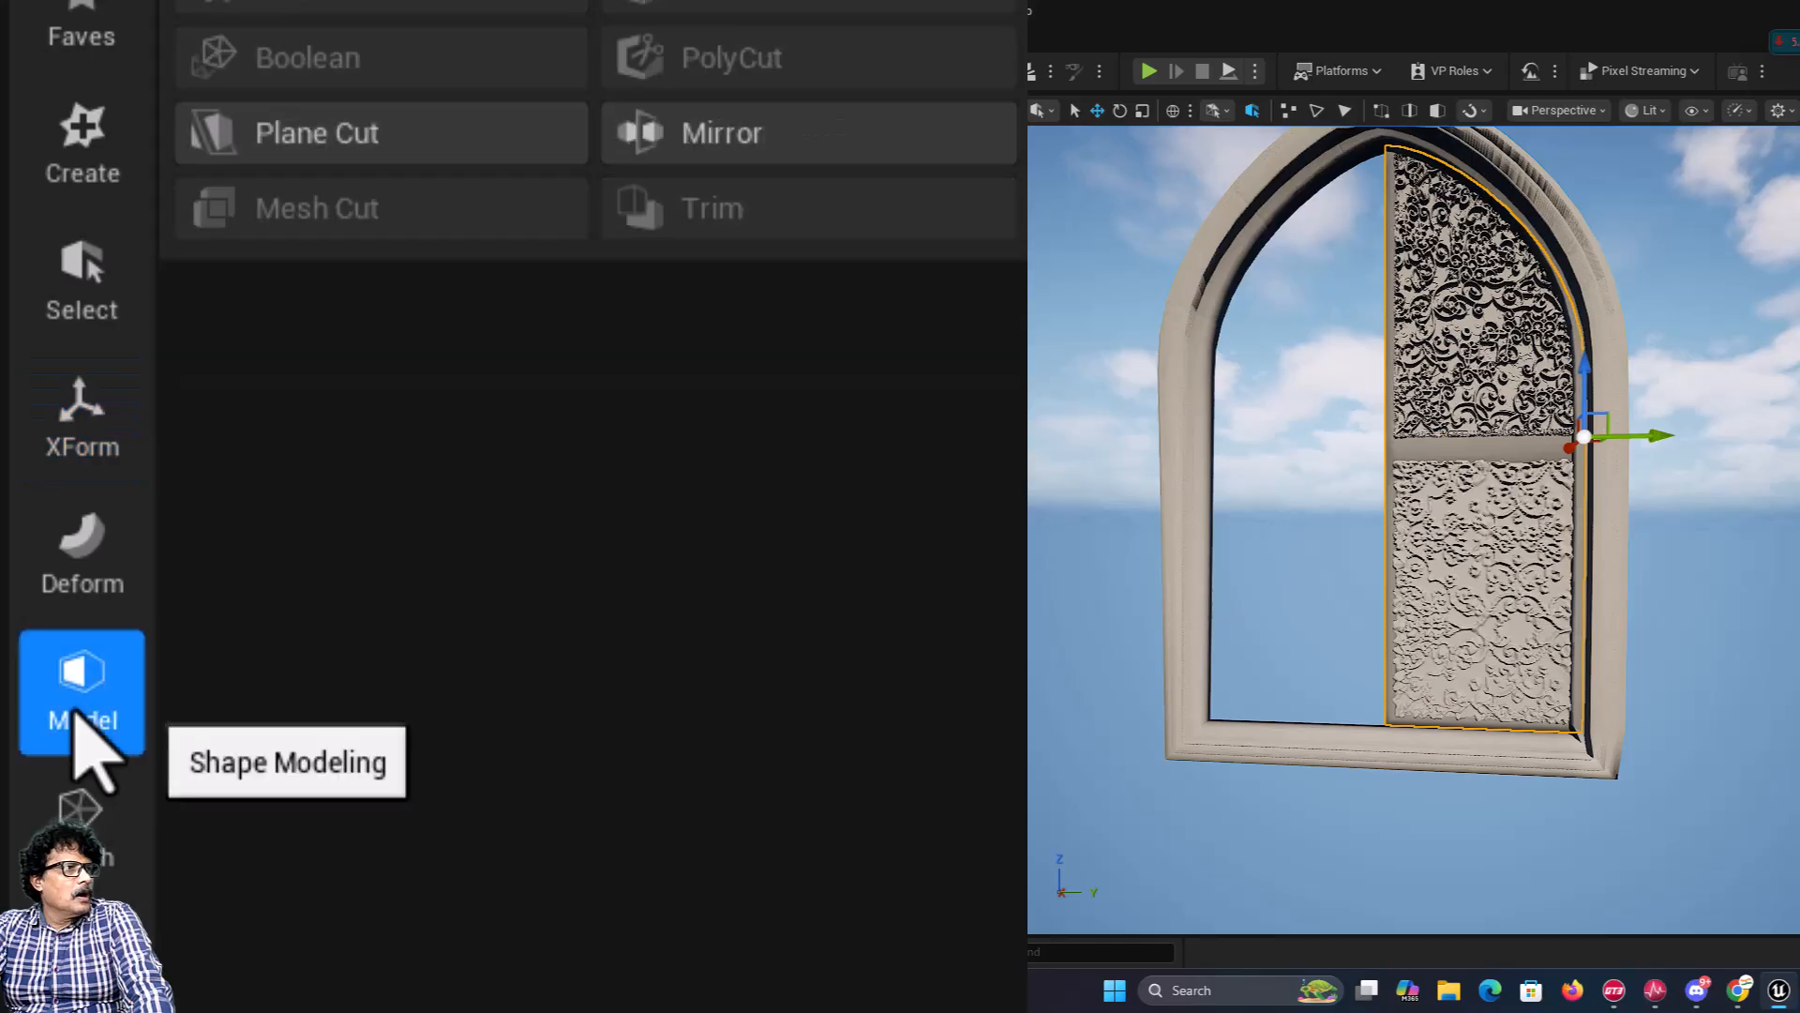
click(715, 148)
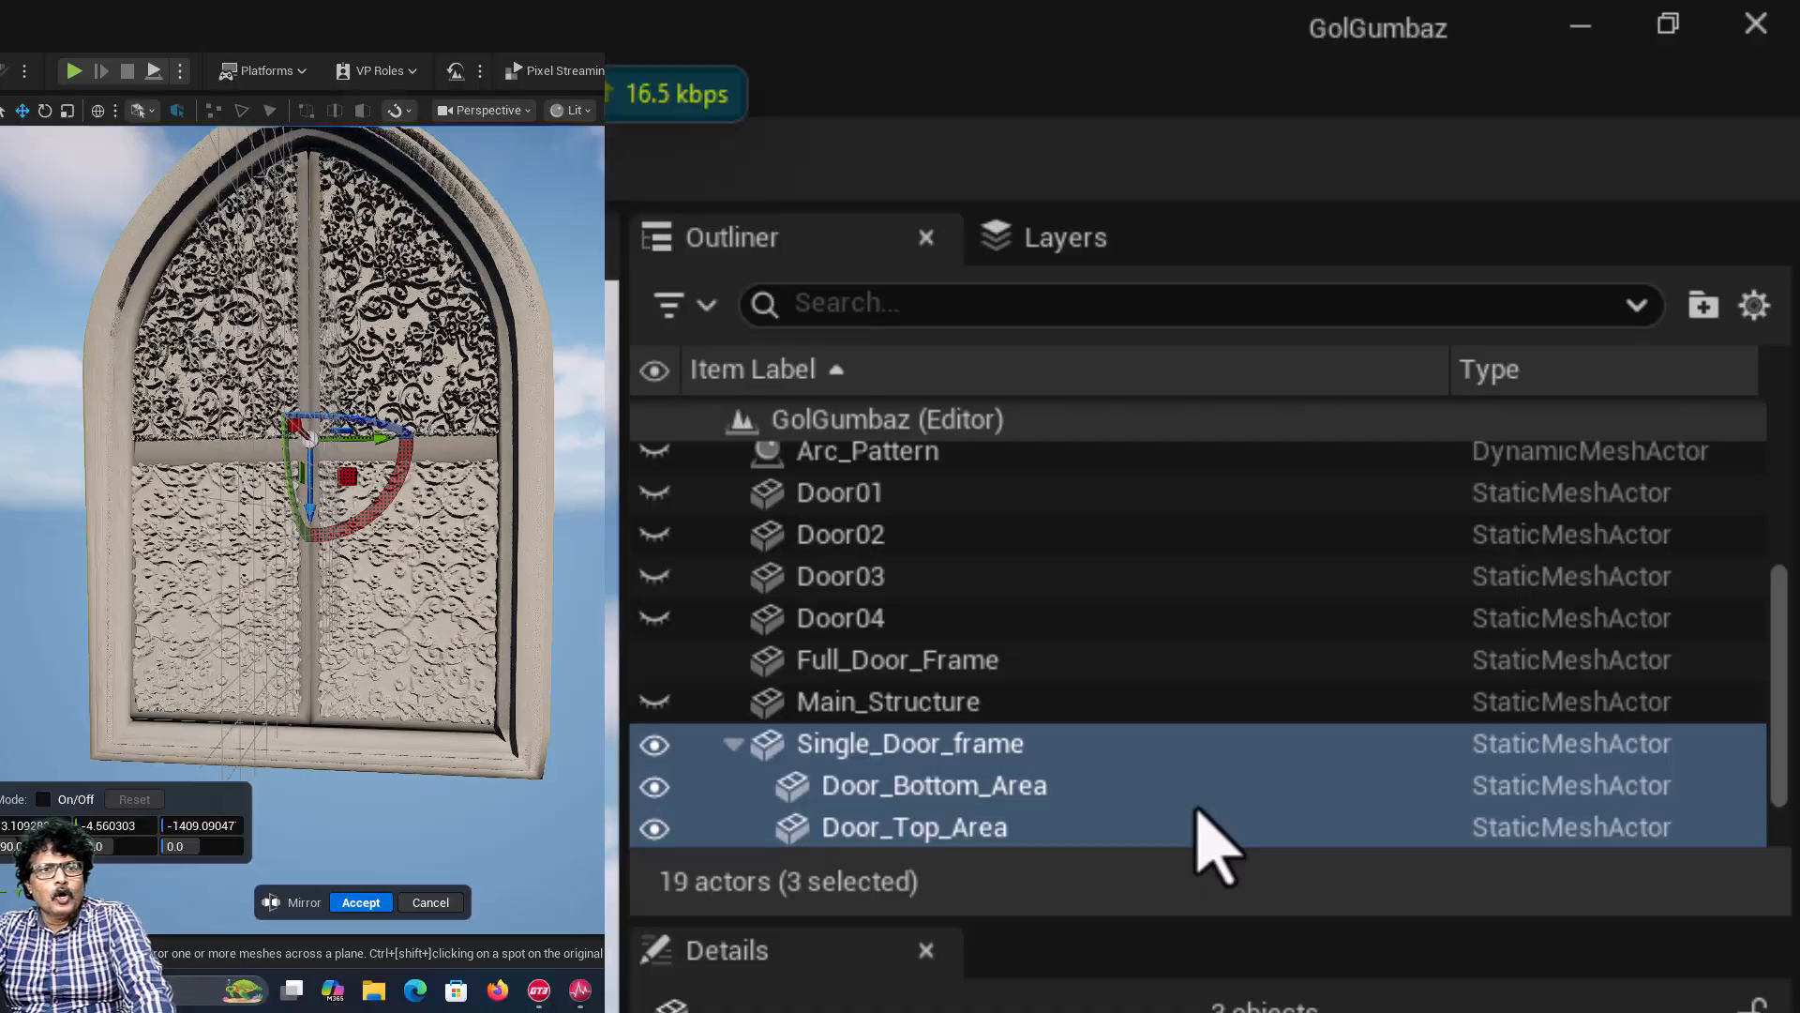
scroll(1191, 814, down, 1)
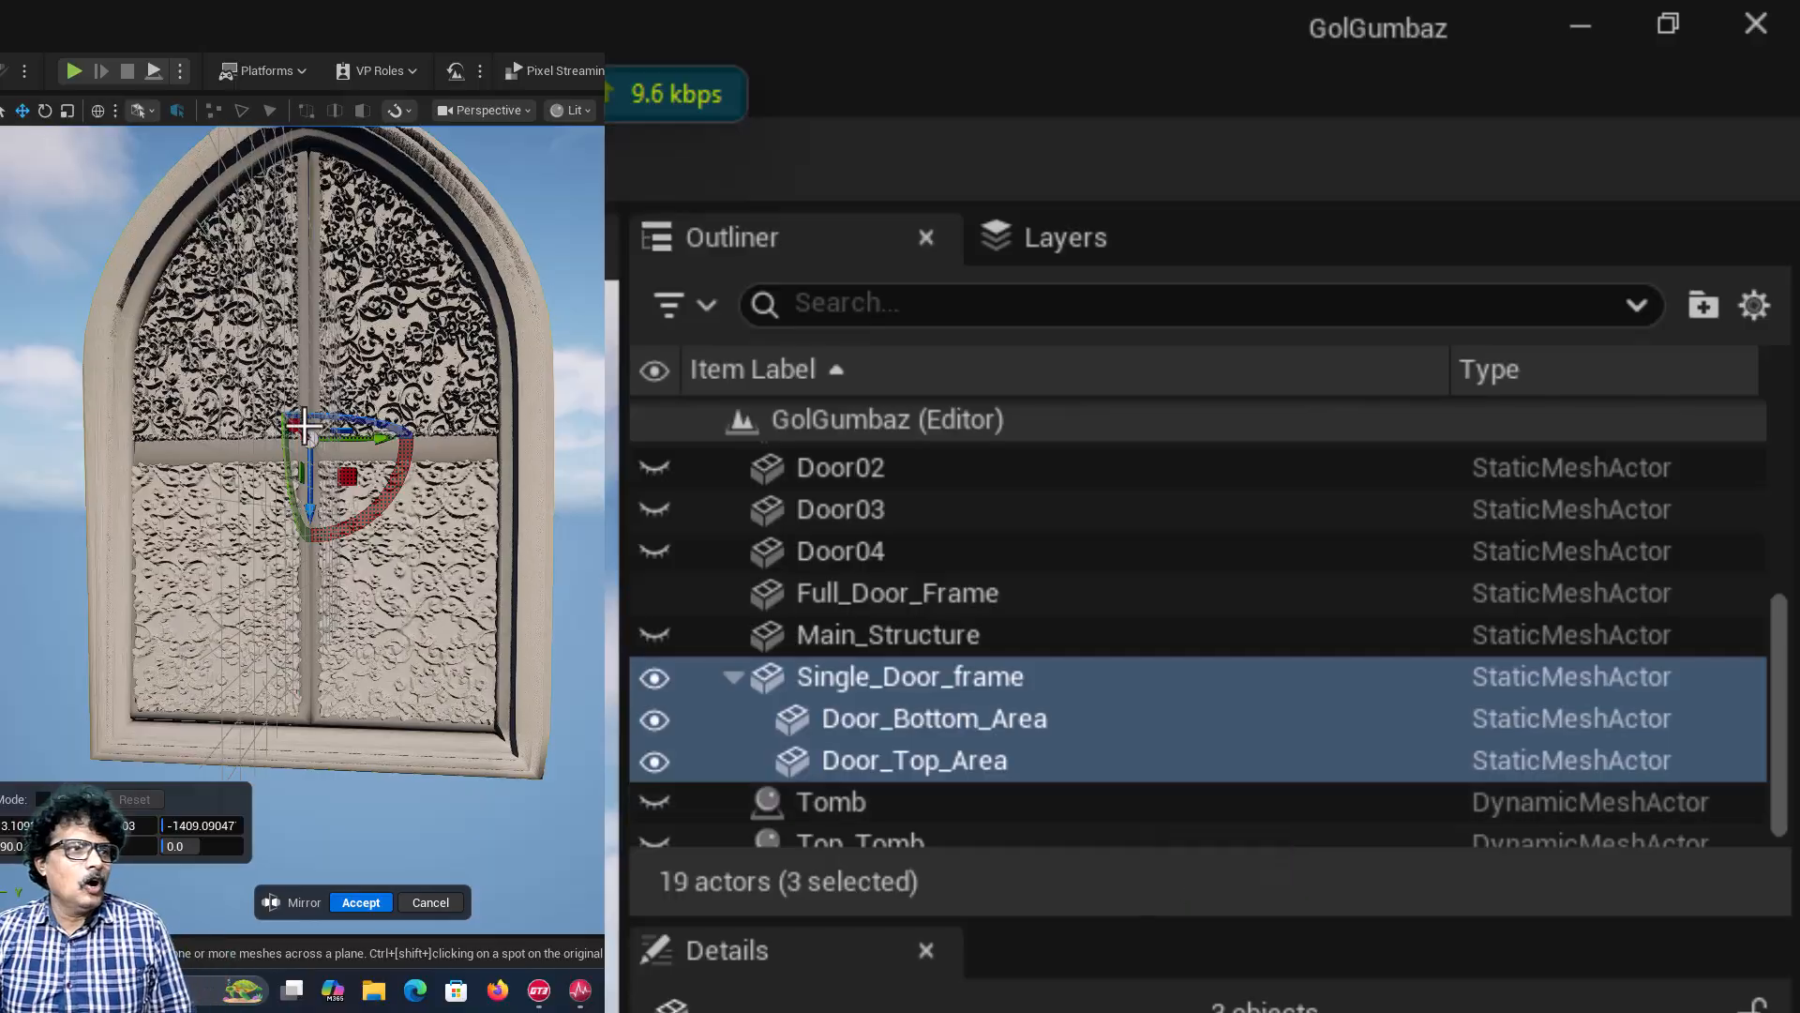
drag(345, 424, 424, 503)
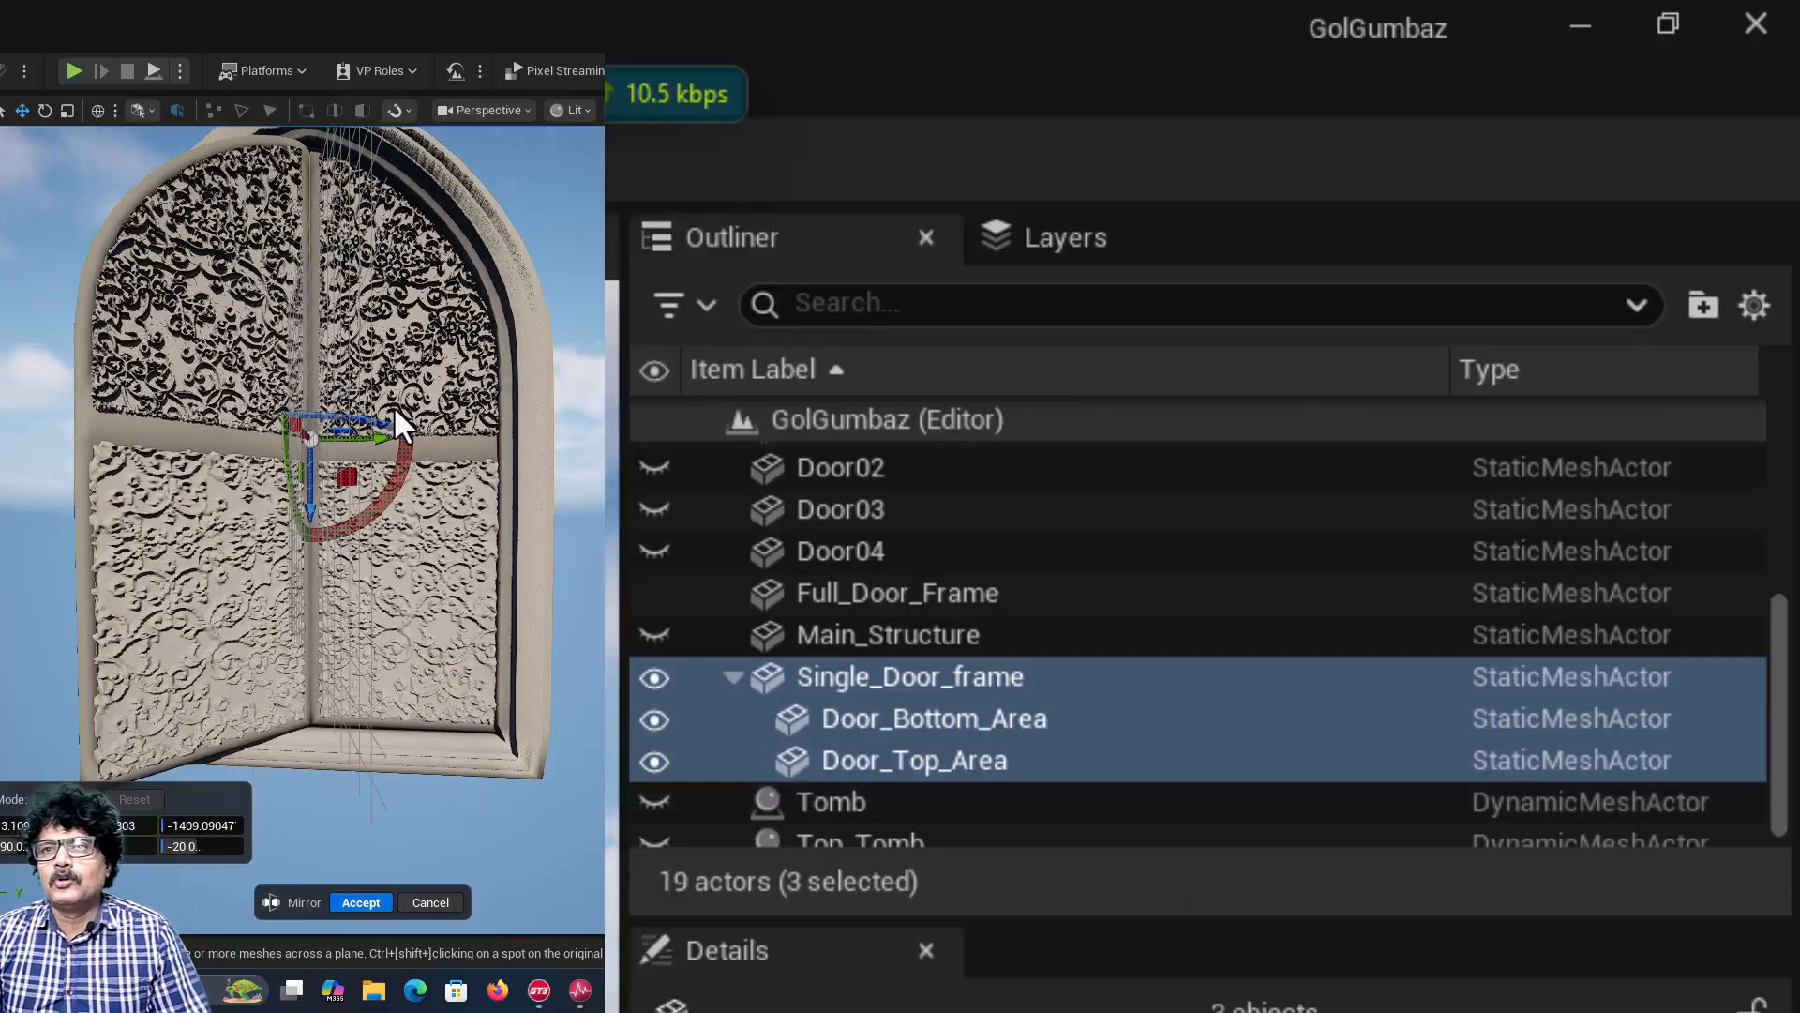
click(434, 902)
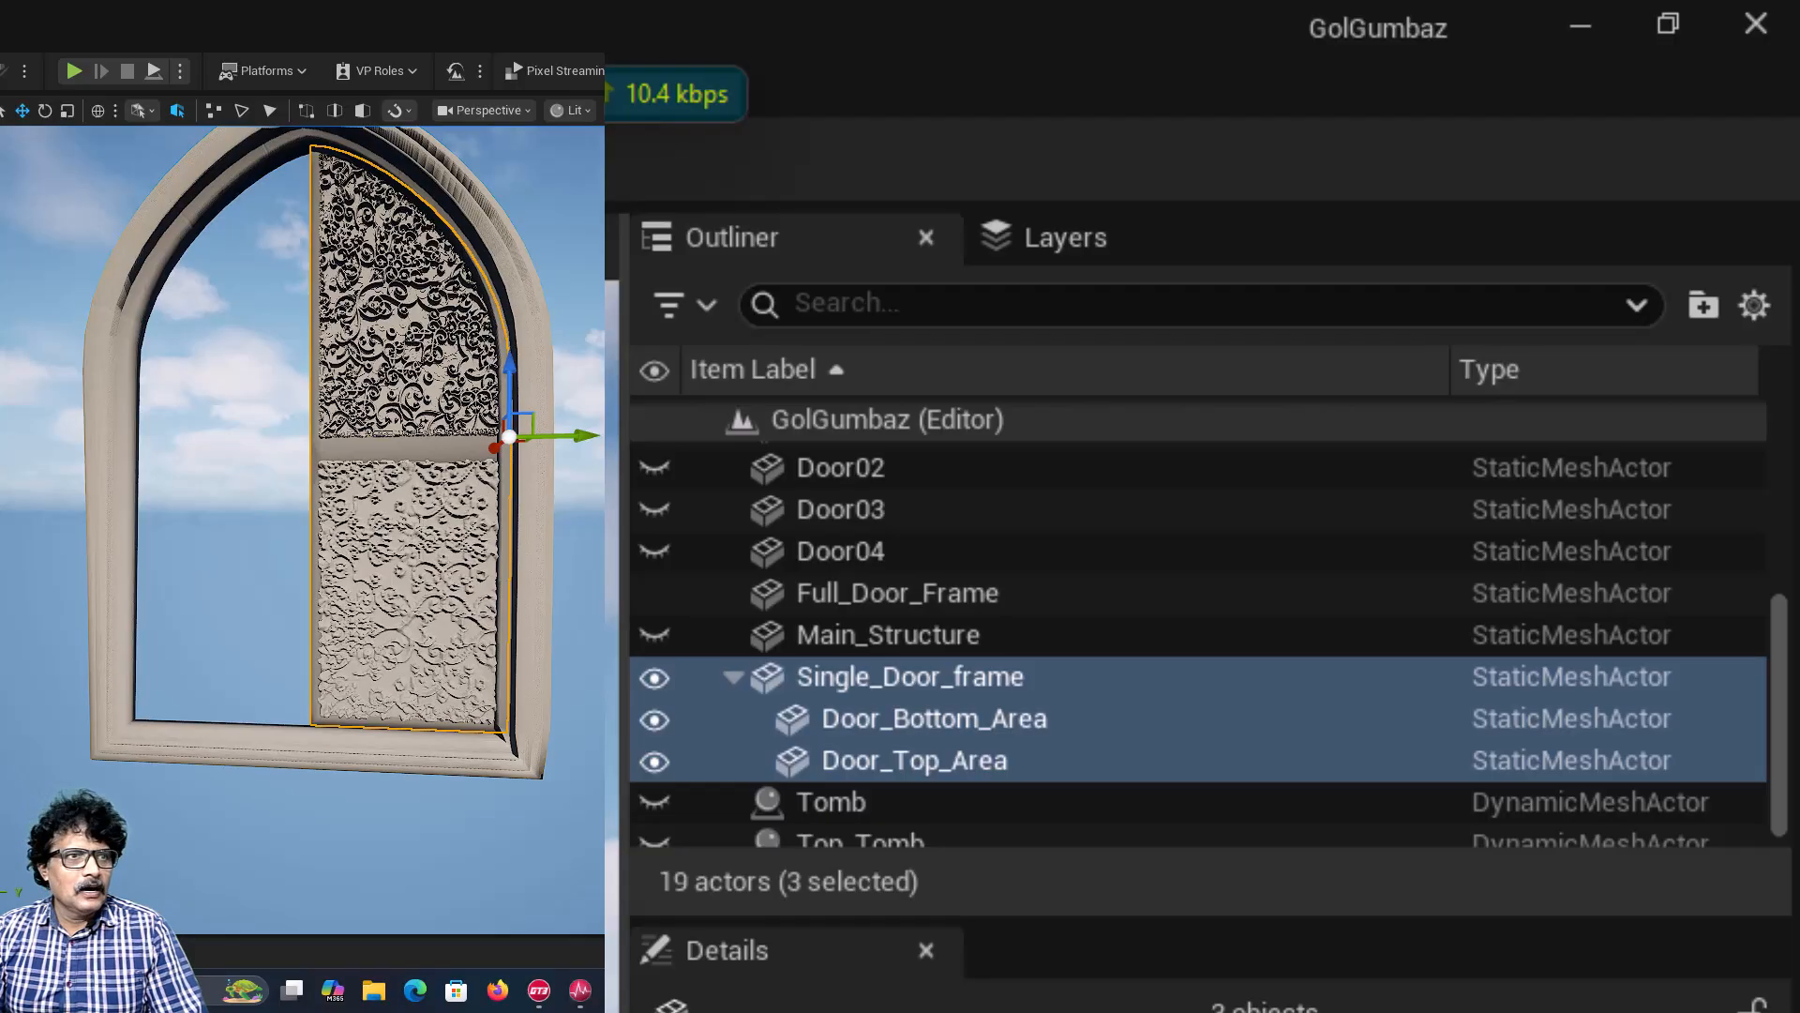
Step: Duplicate the door leaf with its panels, set the copy's Z rotation to 180° and fit it along Y into the frame's empty left half
alt+drag(569, 435, 522, 435)
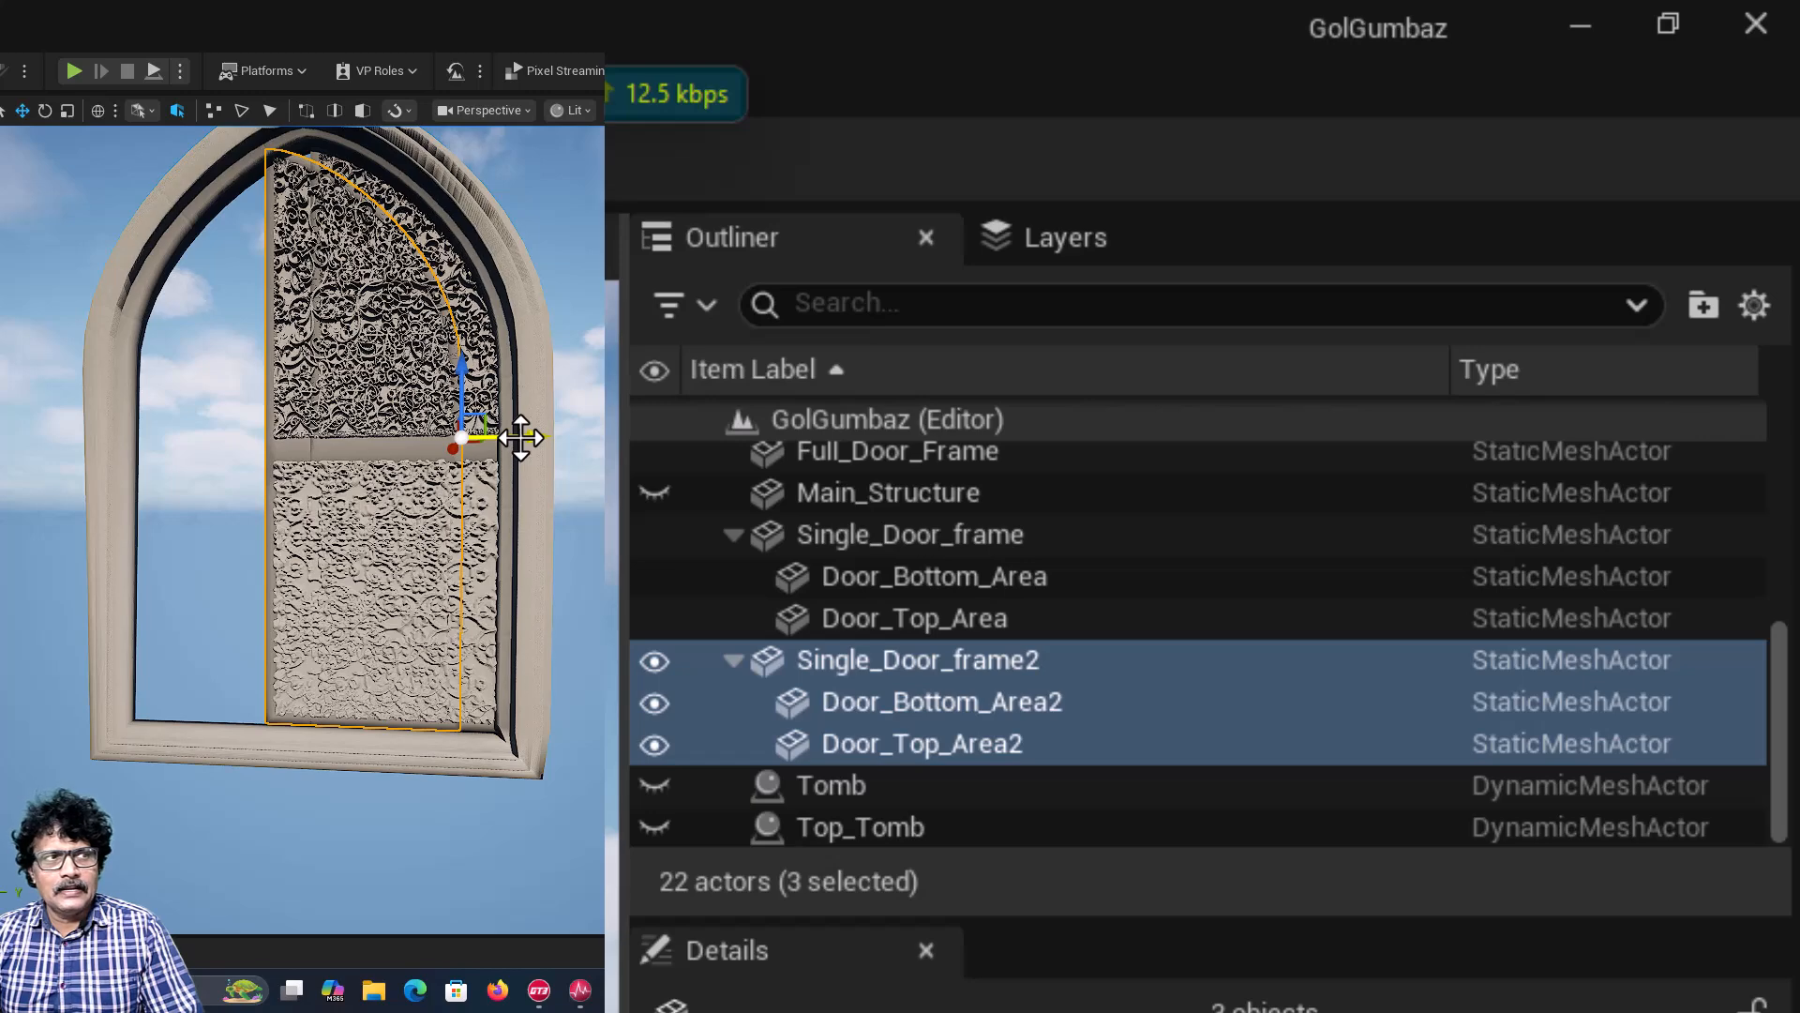
click(1079, 668)
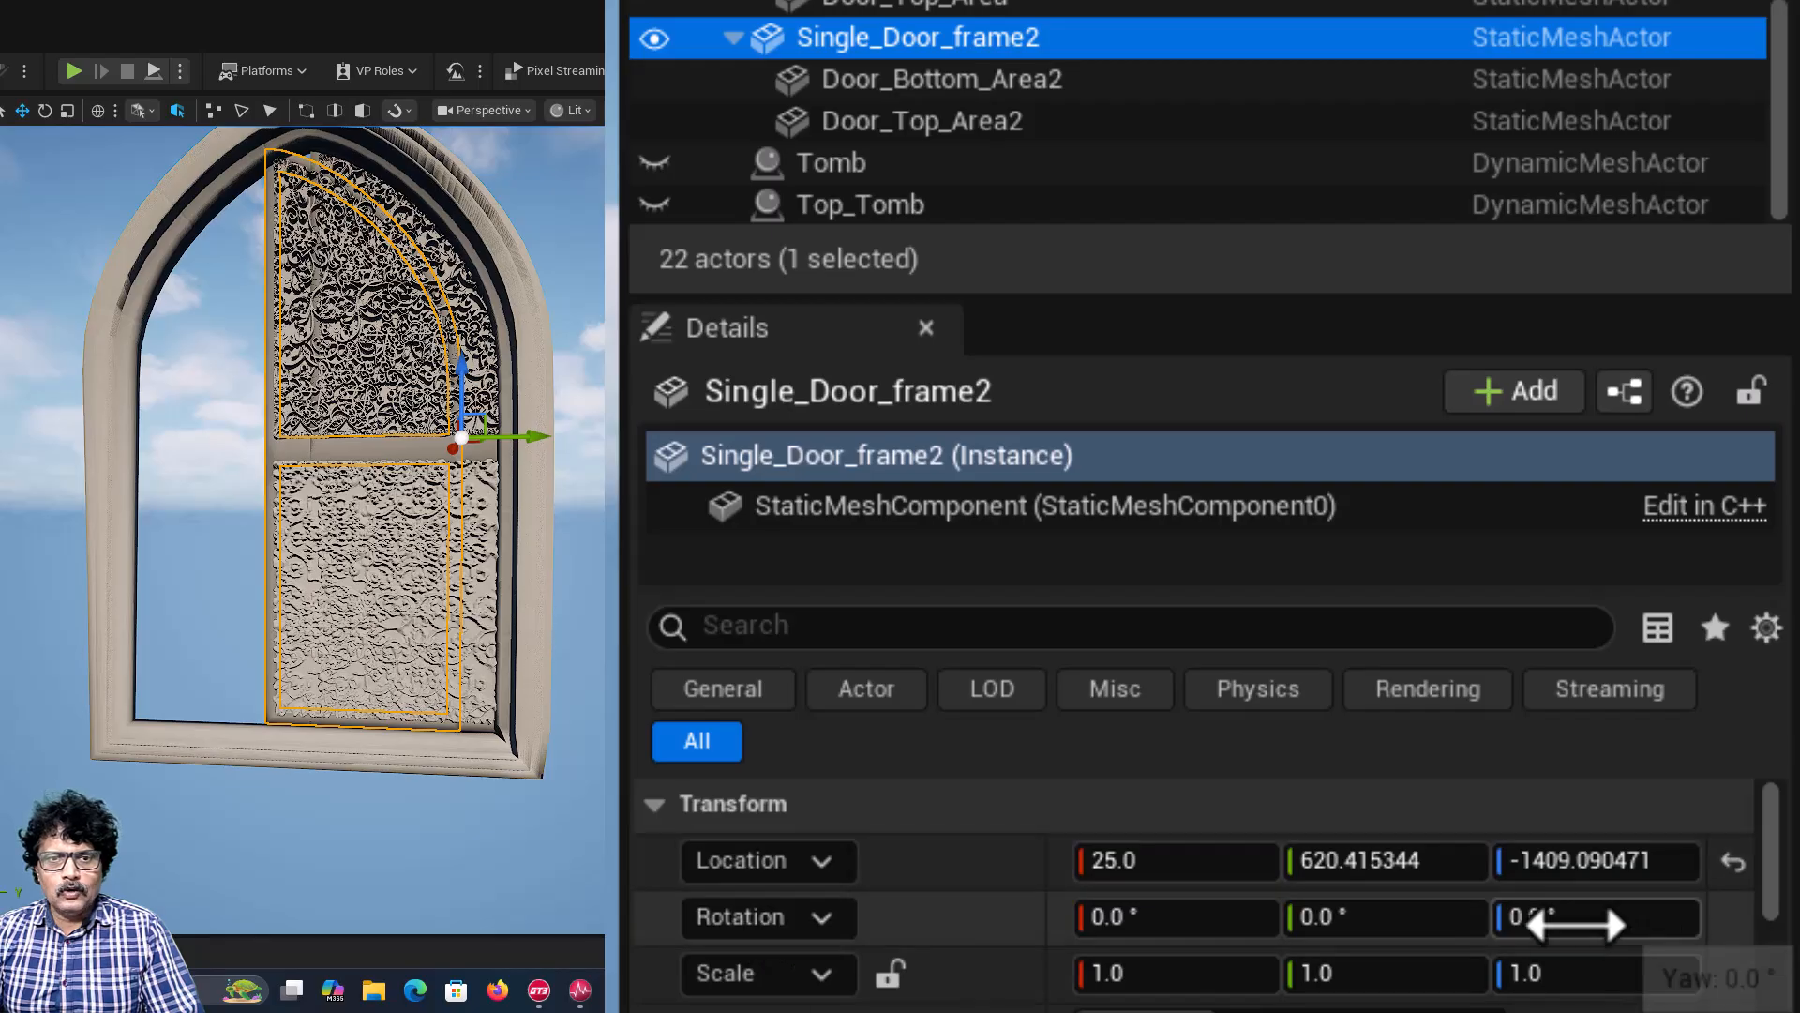
click(1543, 924)
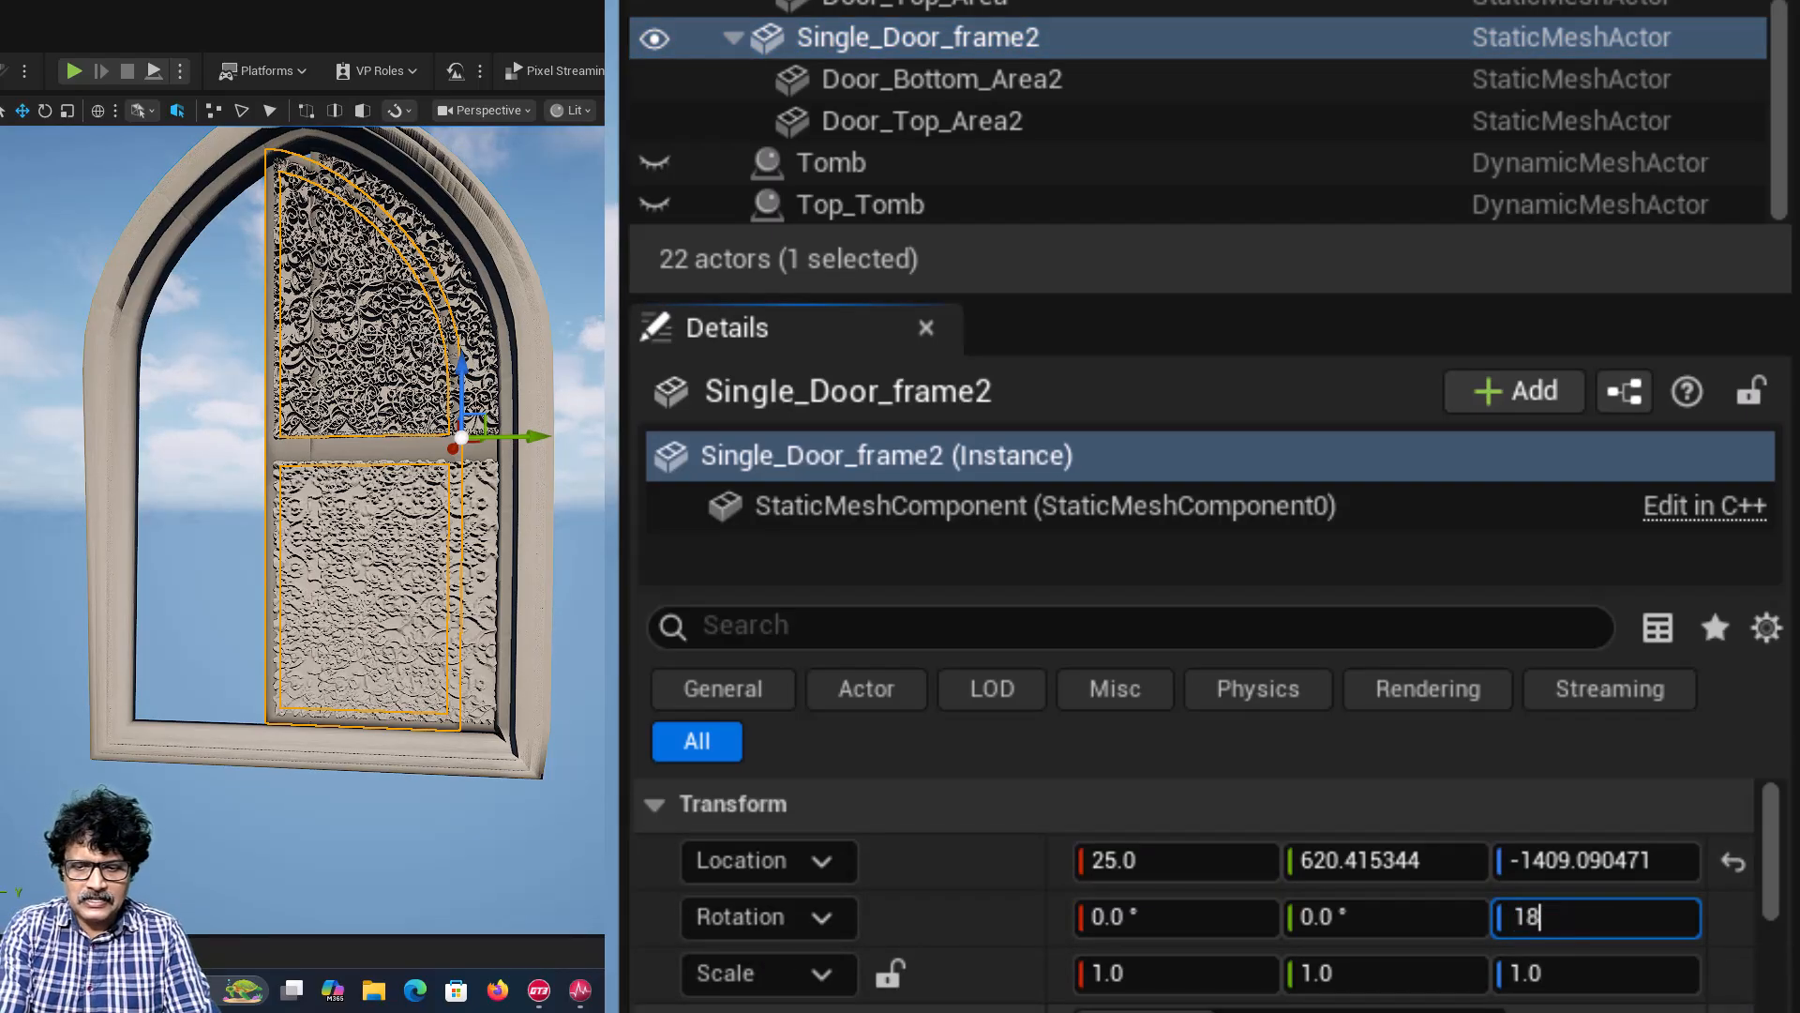
key(Return)
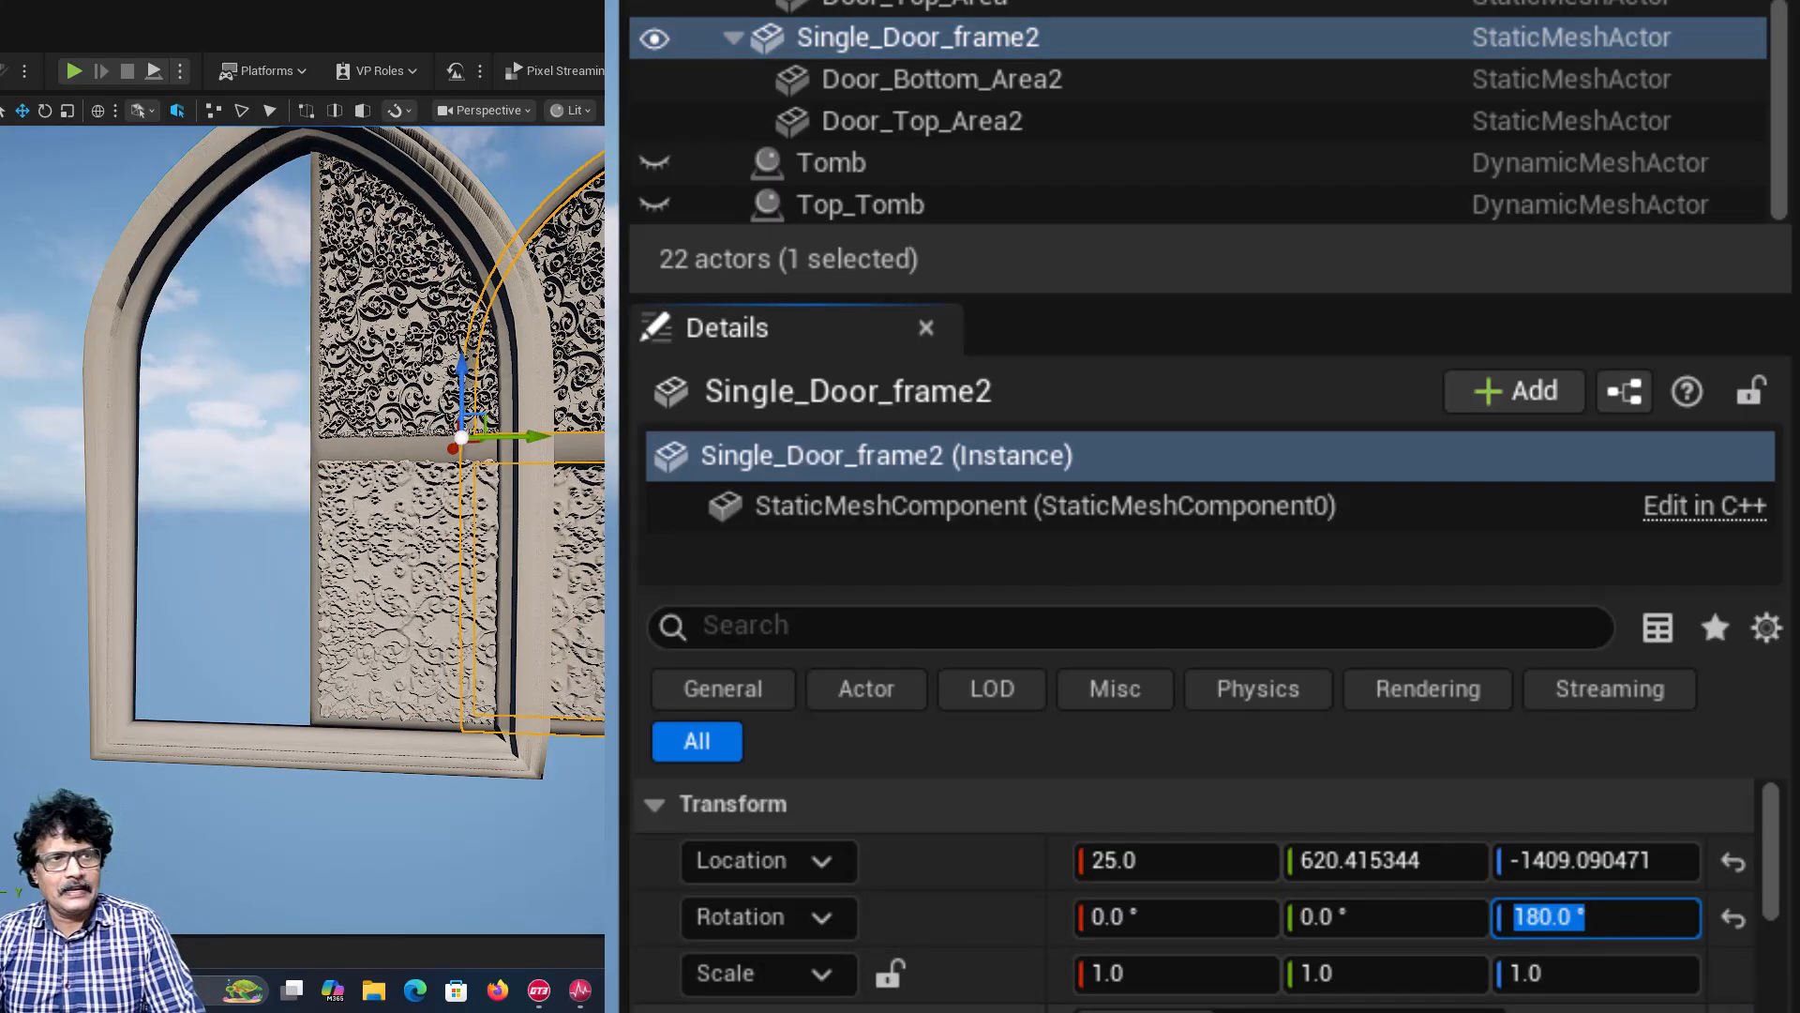
drag(527, 433, 185, 439)
Step: Rename the original leaf Single_Door_frame as Single_Door_Right in the Outliner
click(1013, 480)
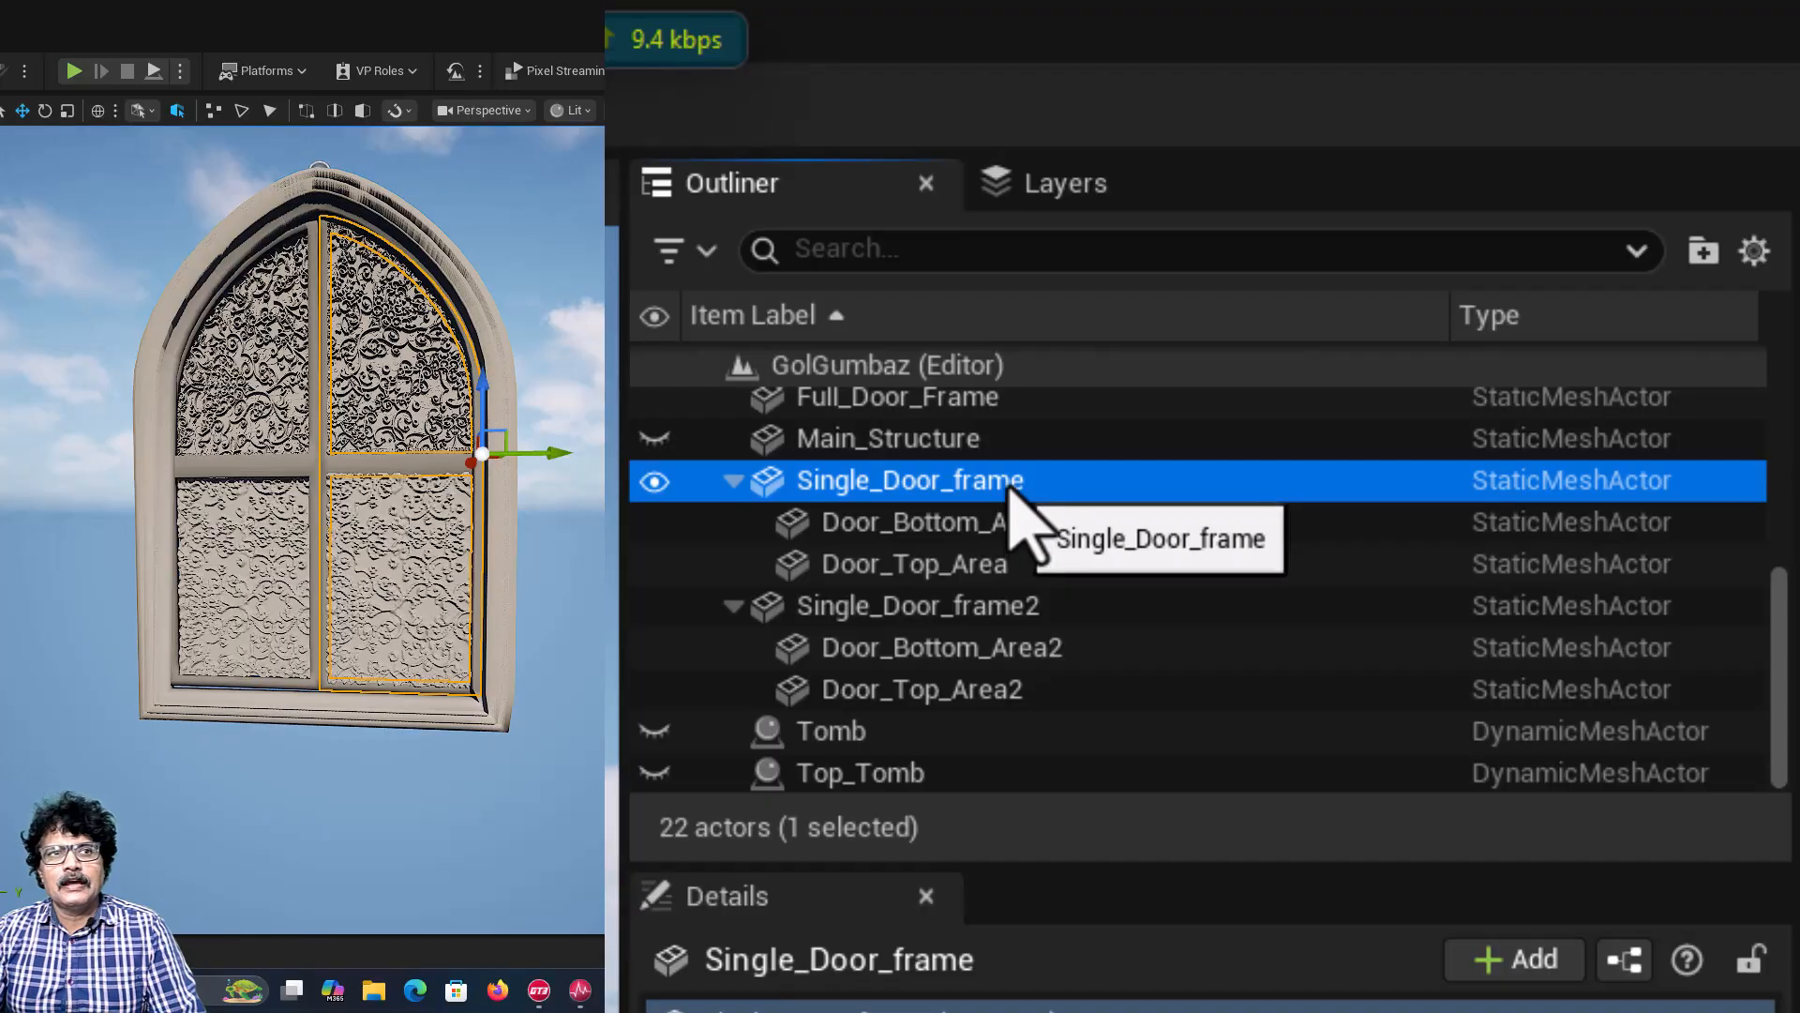
click(1011, 483)
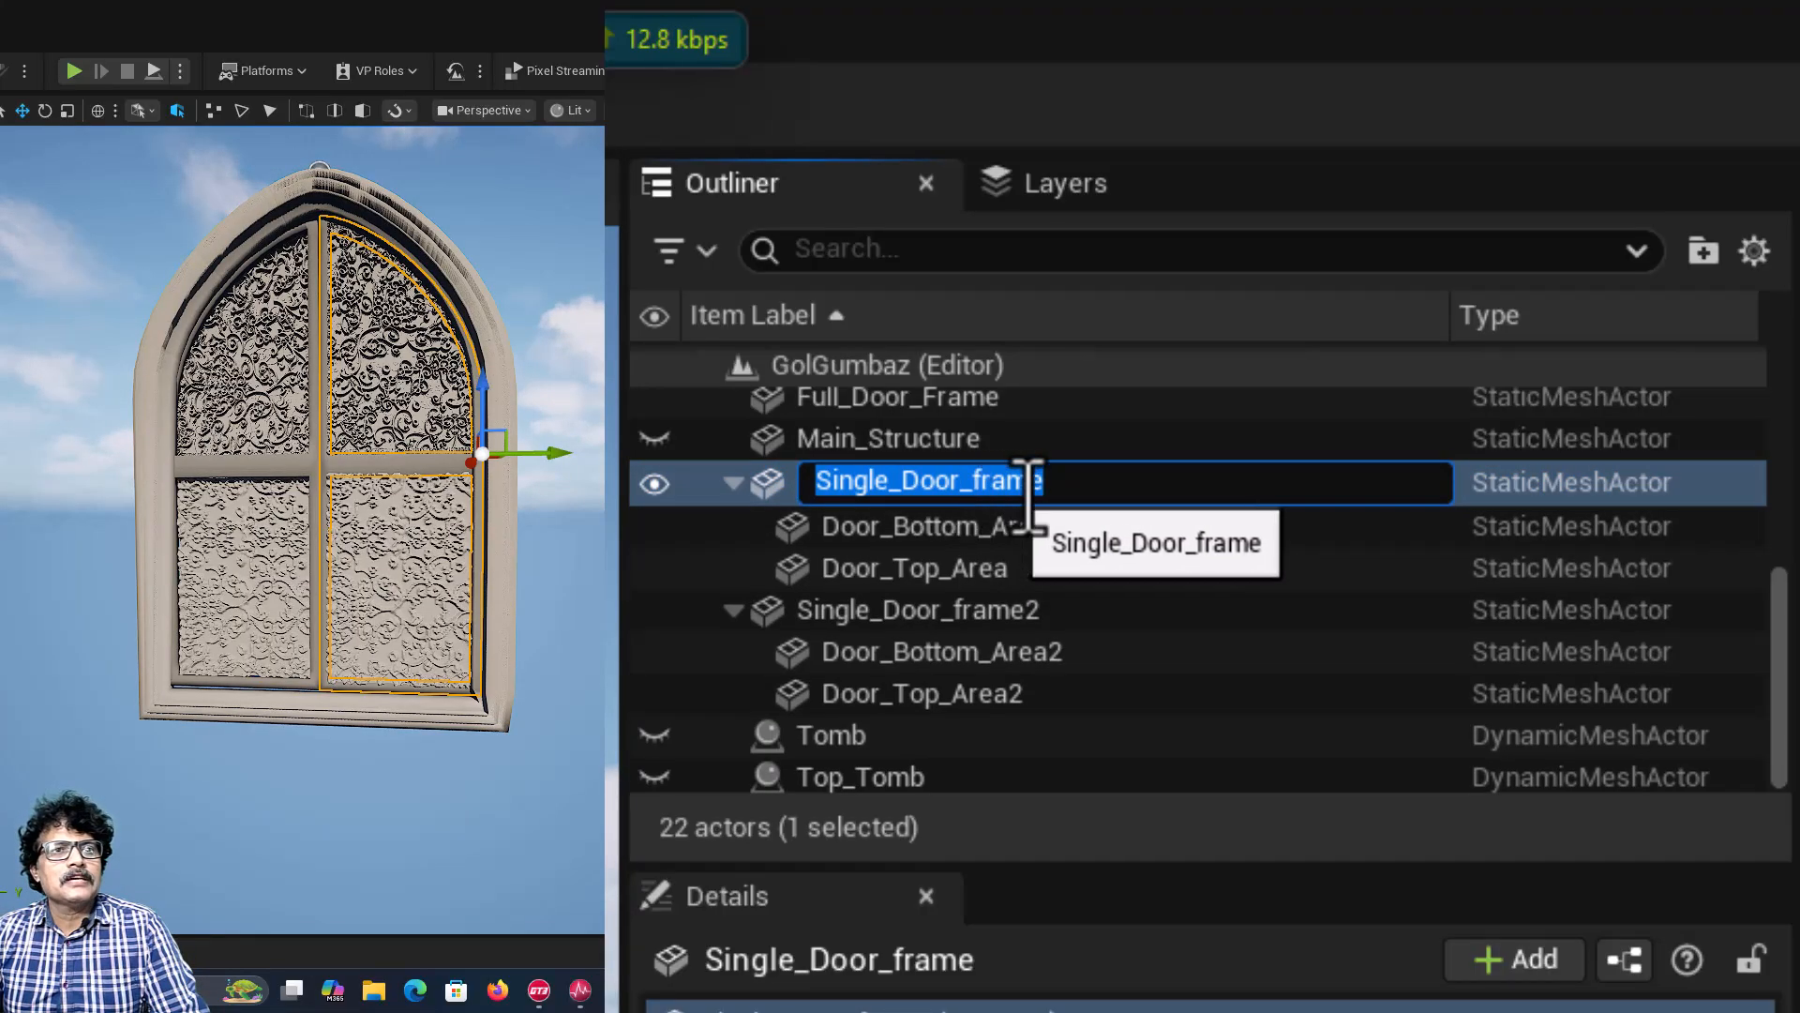
drag(980, 481, 1233, 481)
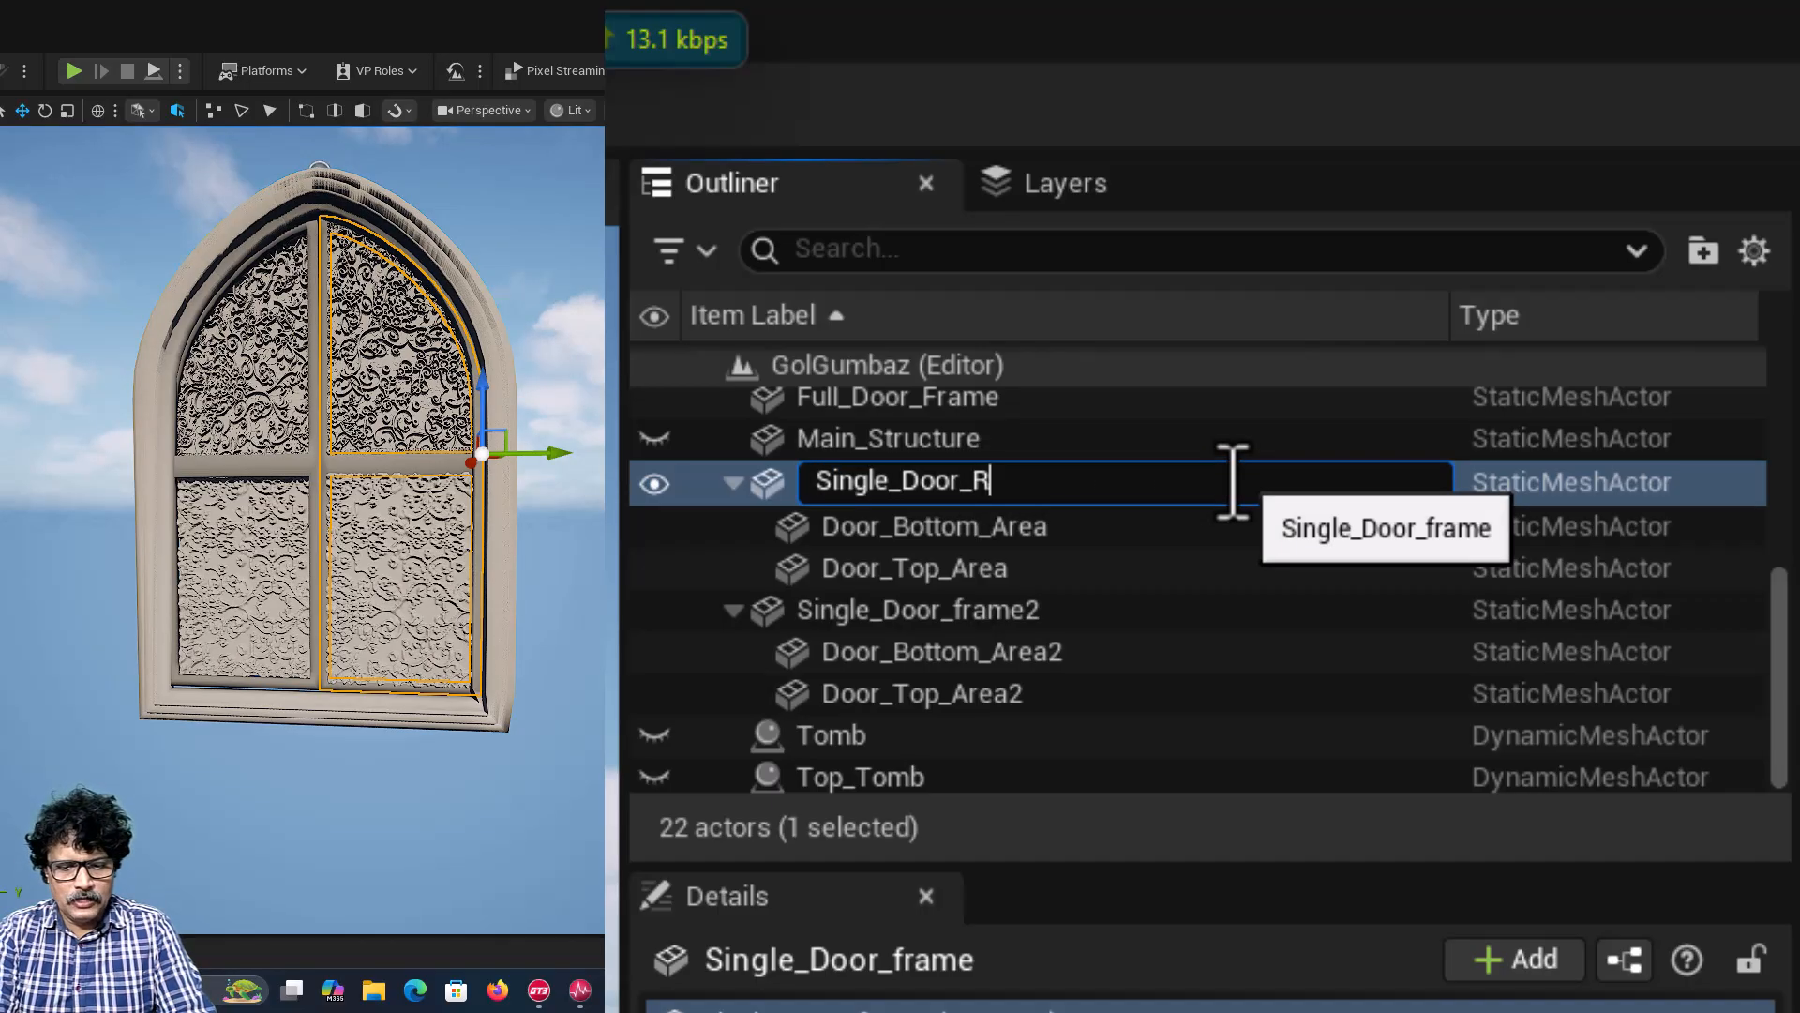
text(Right)
key(Return)
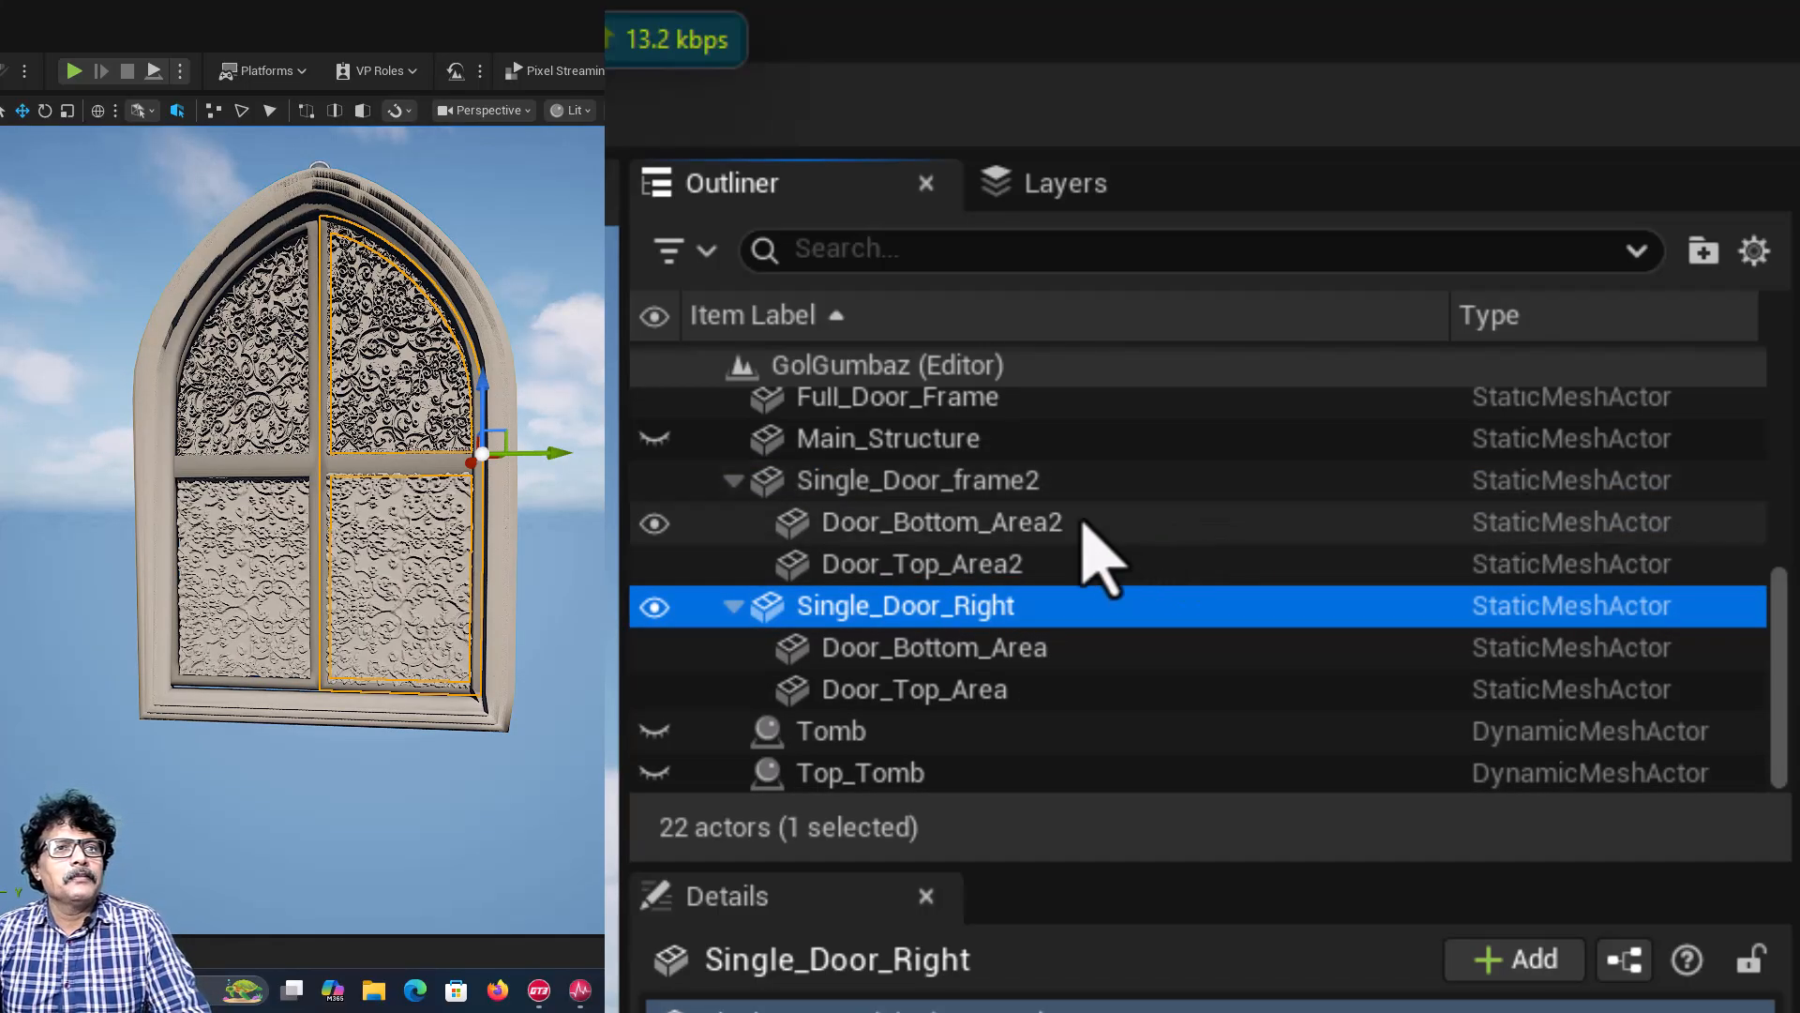
Step: Rename the duplicated leaf Single_Door_frame2 as Single_Door_left
click(956, 489)
click(961, 487)
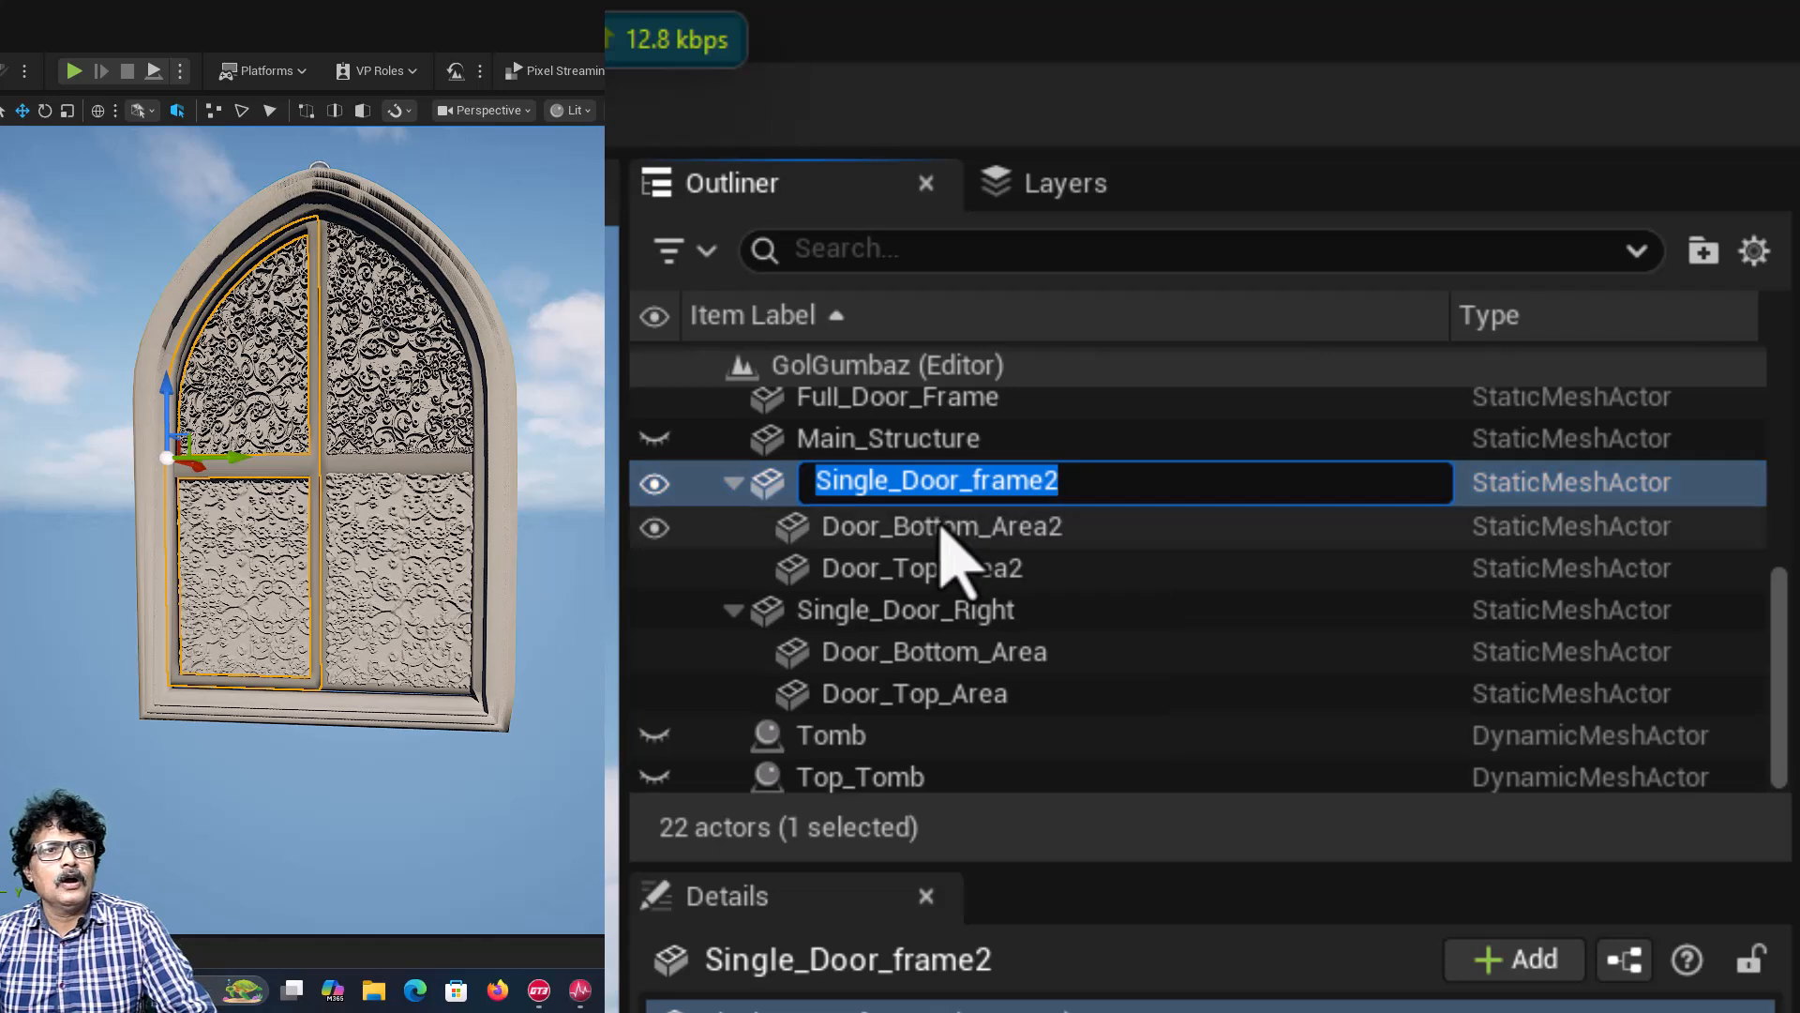
drag(968, 481, 1398, 482)
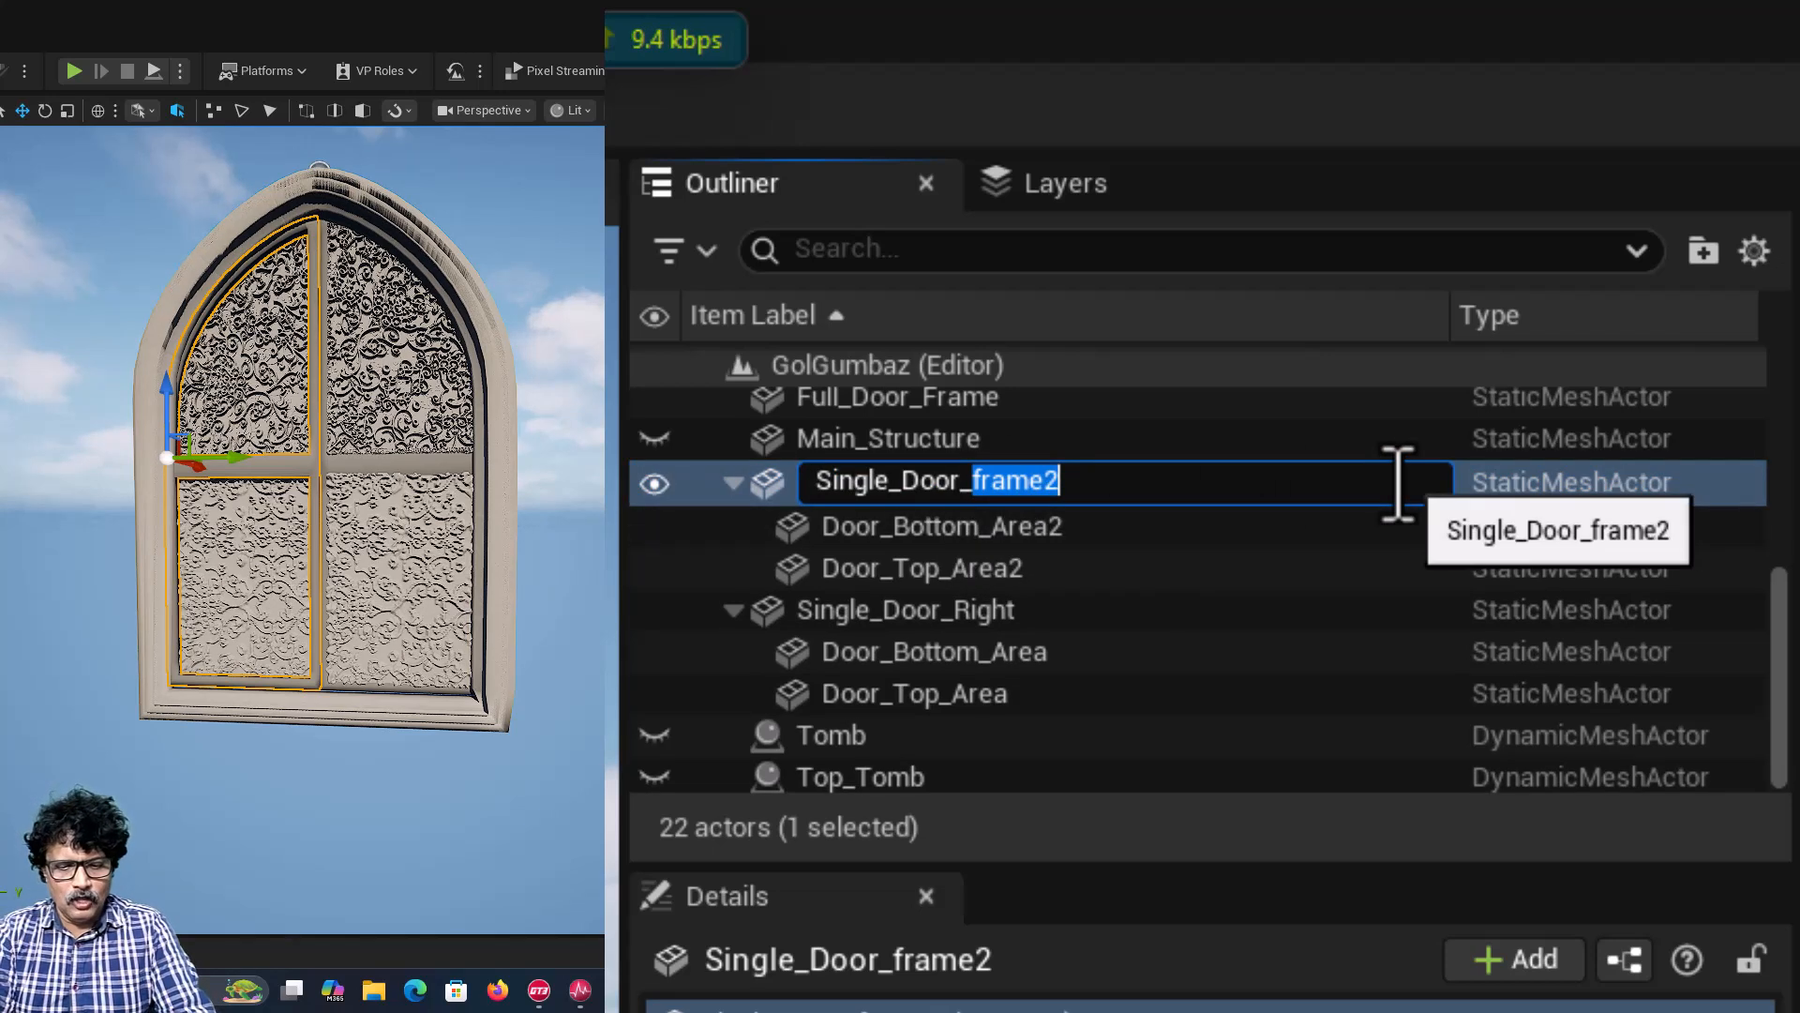
text(left)
key(Return)
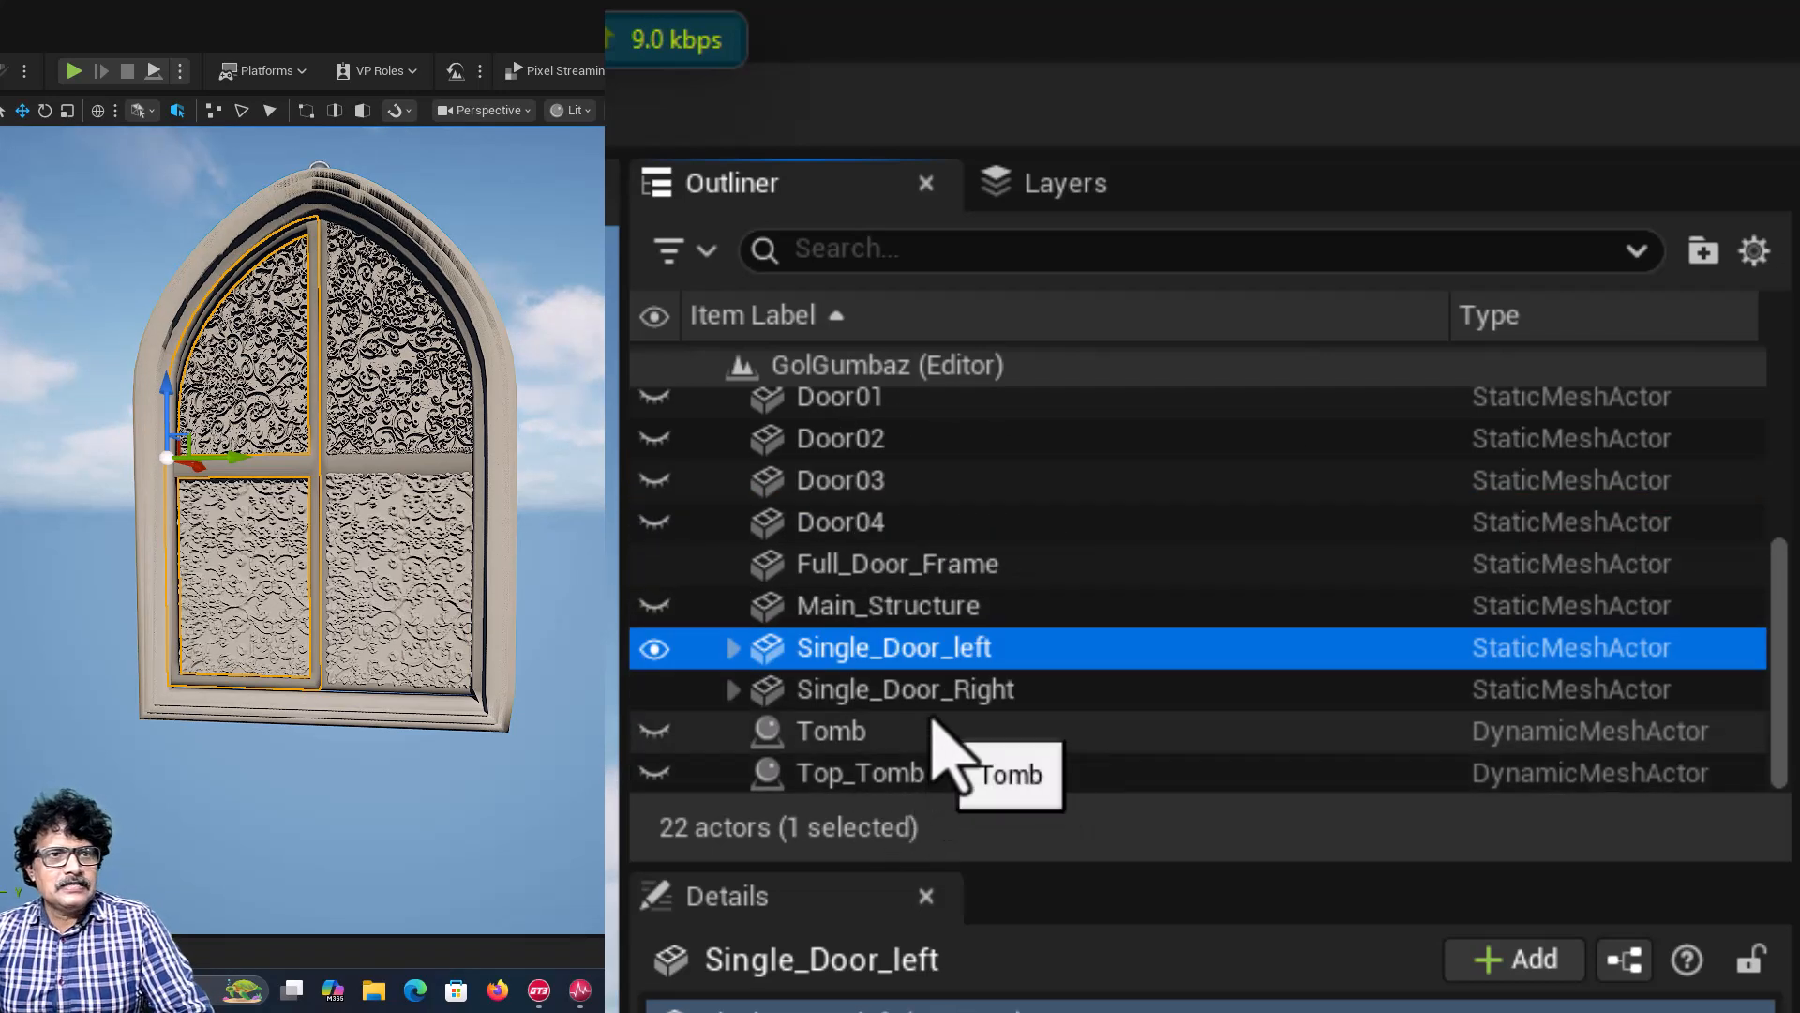
Step: Attach Single_Door_left to Full_Door_Frame as a child in the Outliner
click(924, 689)
click(924, 651)
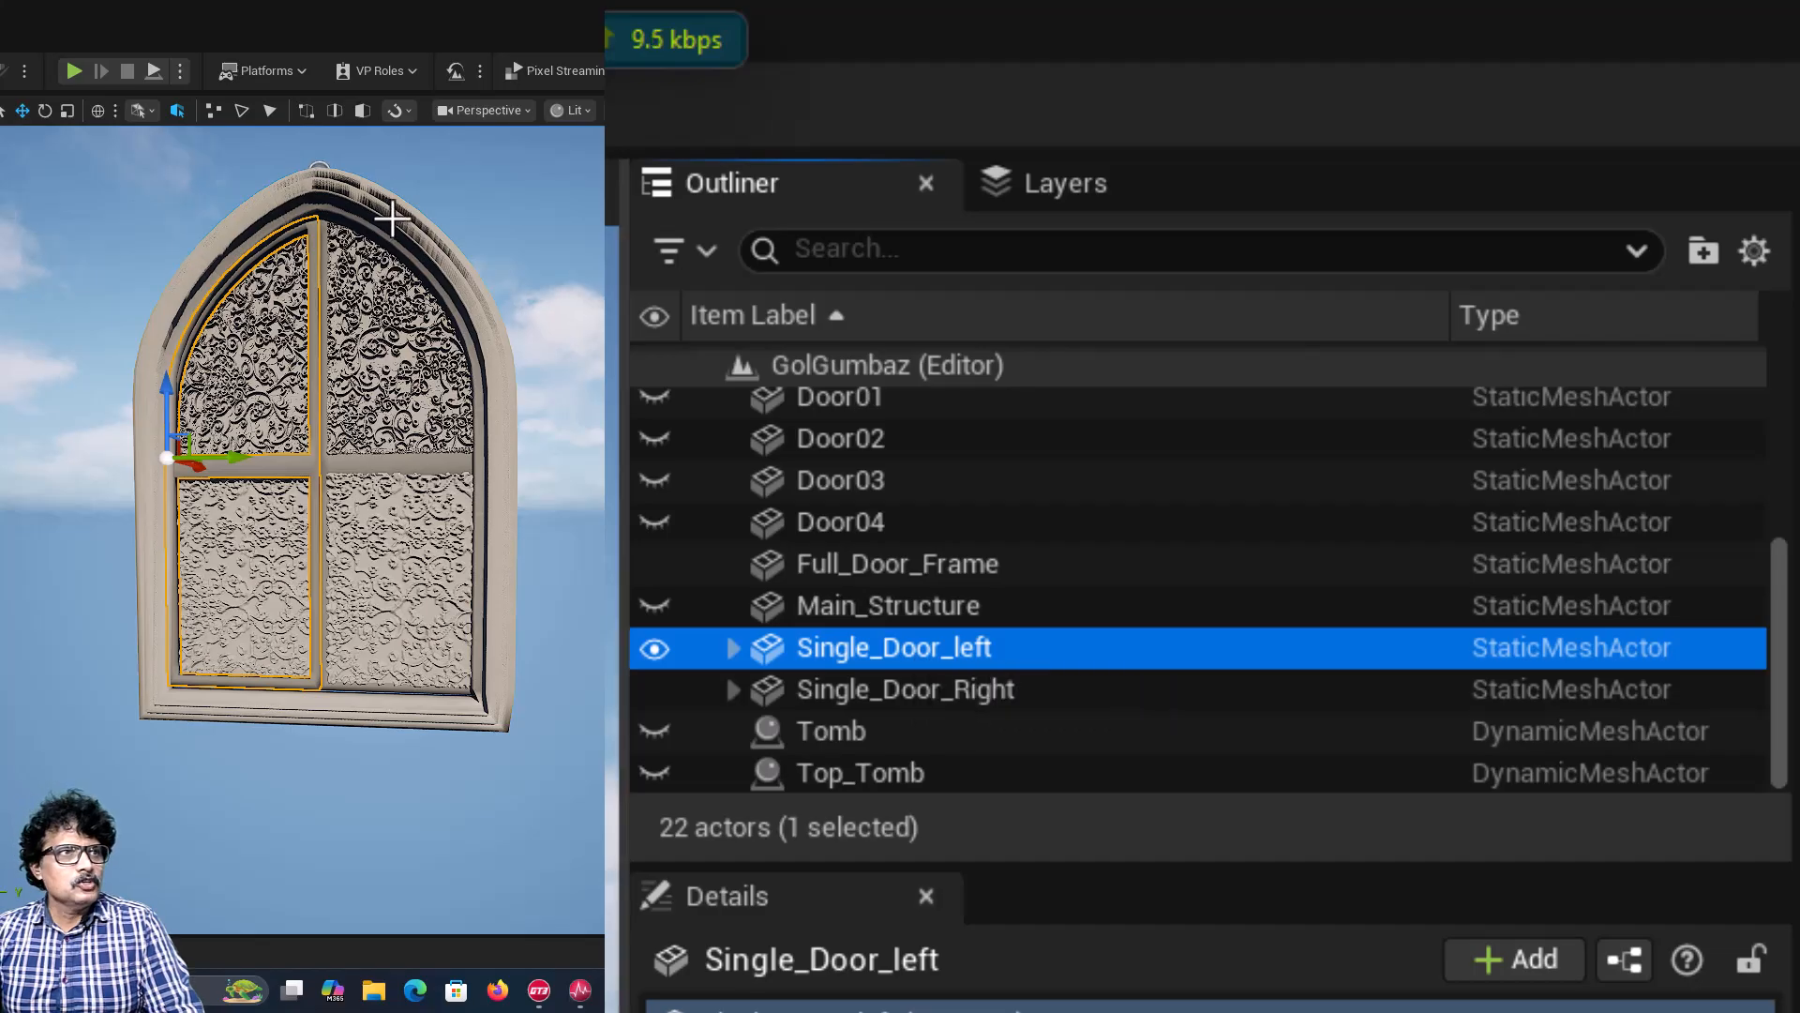
click(316, 317)
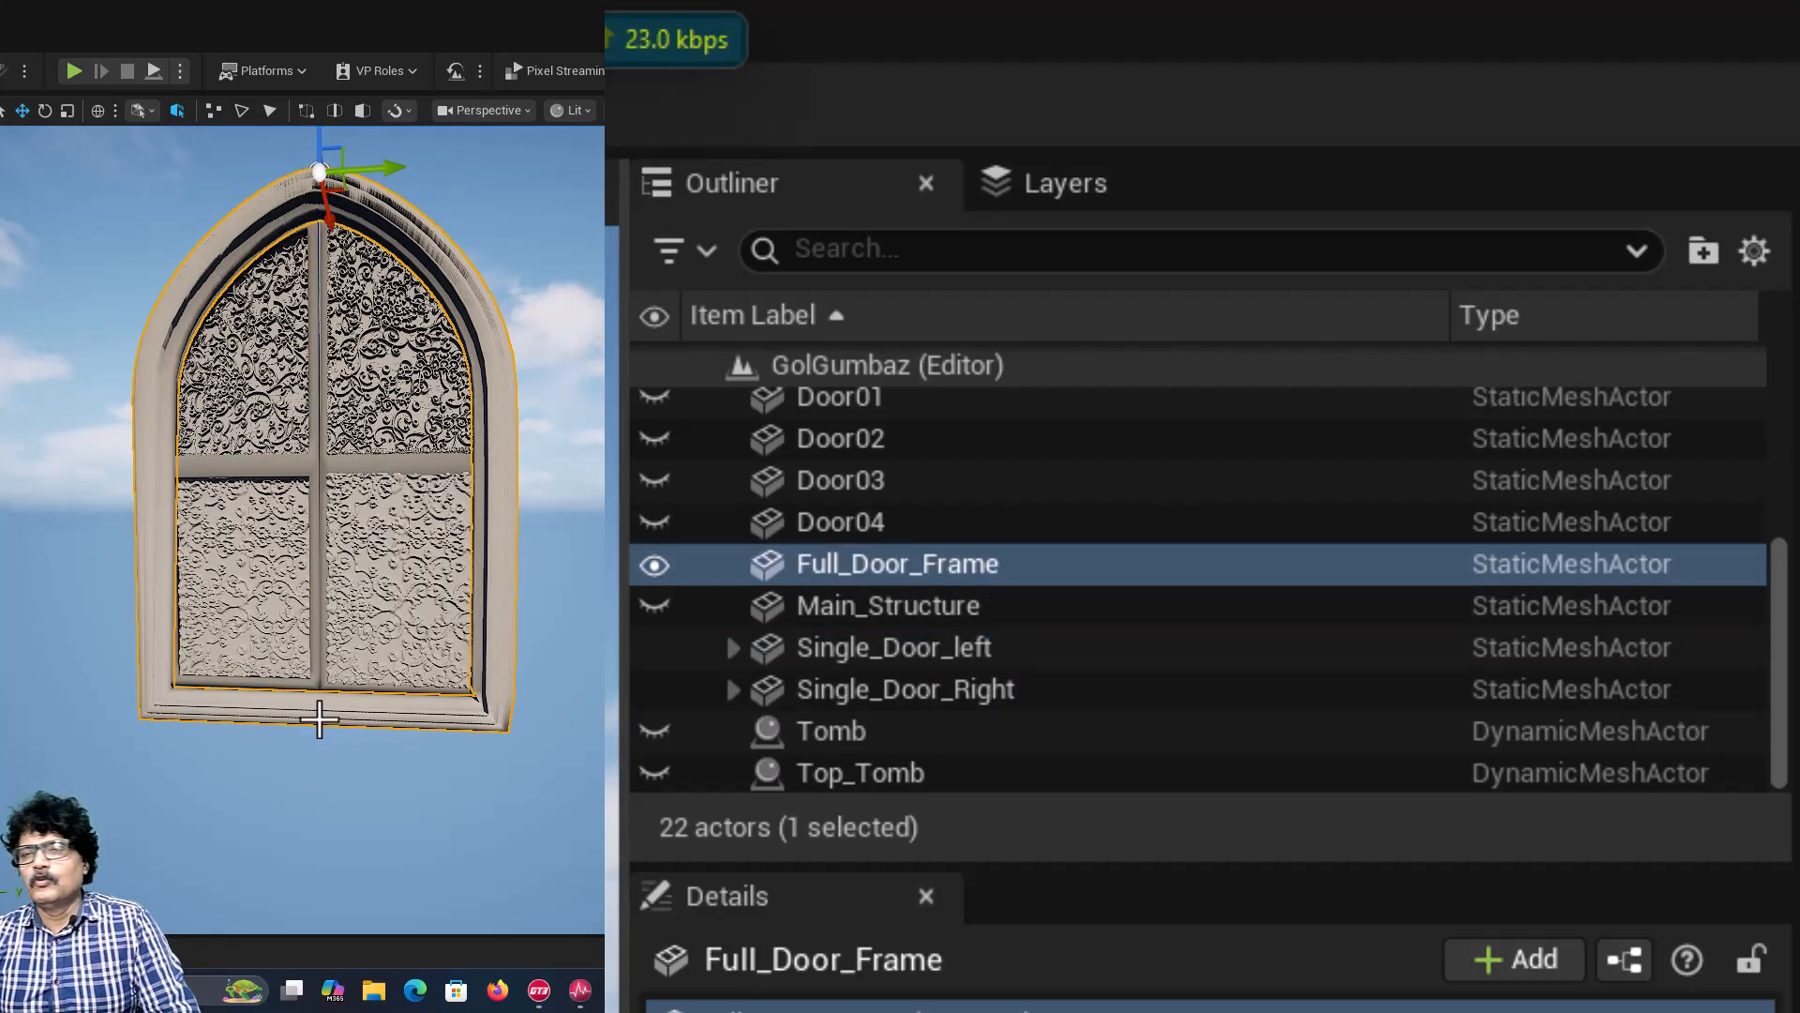
click(988, 660)
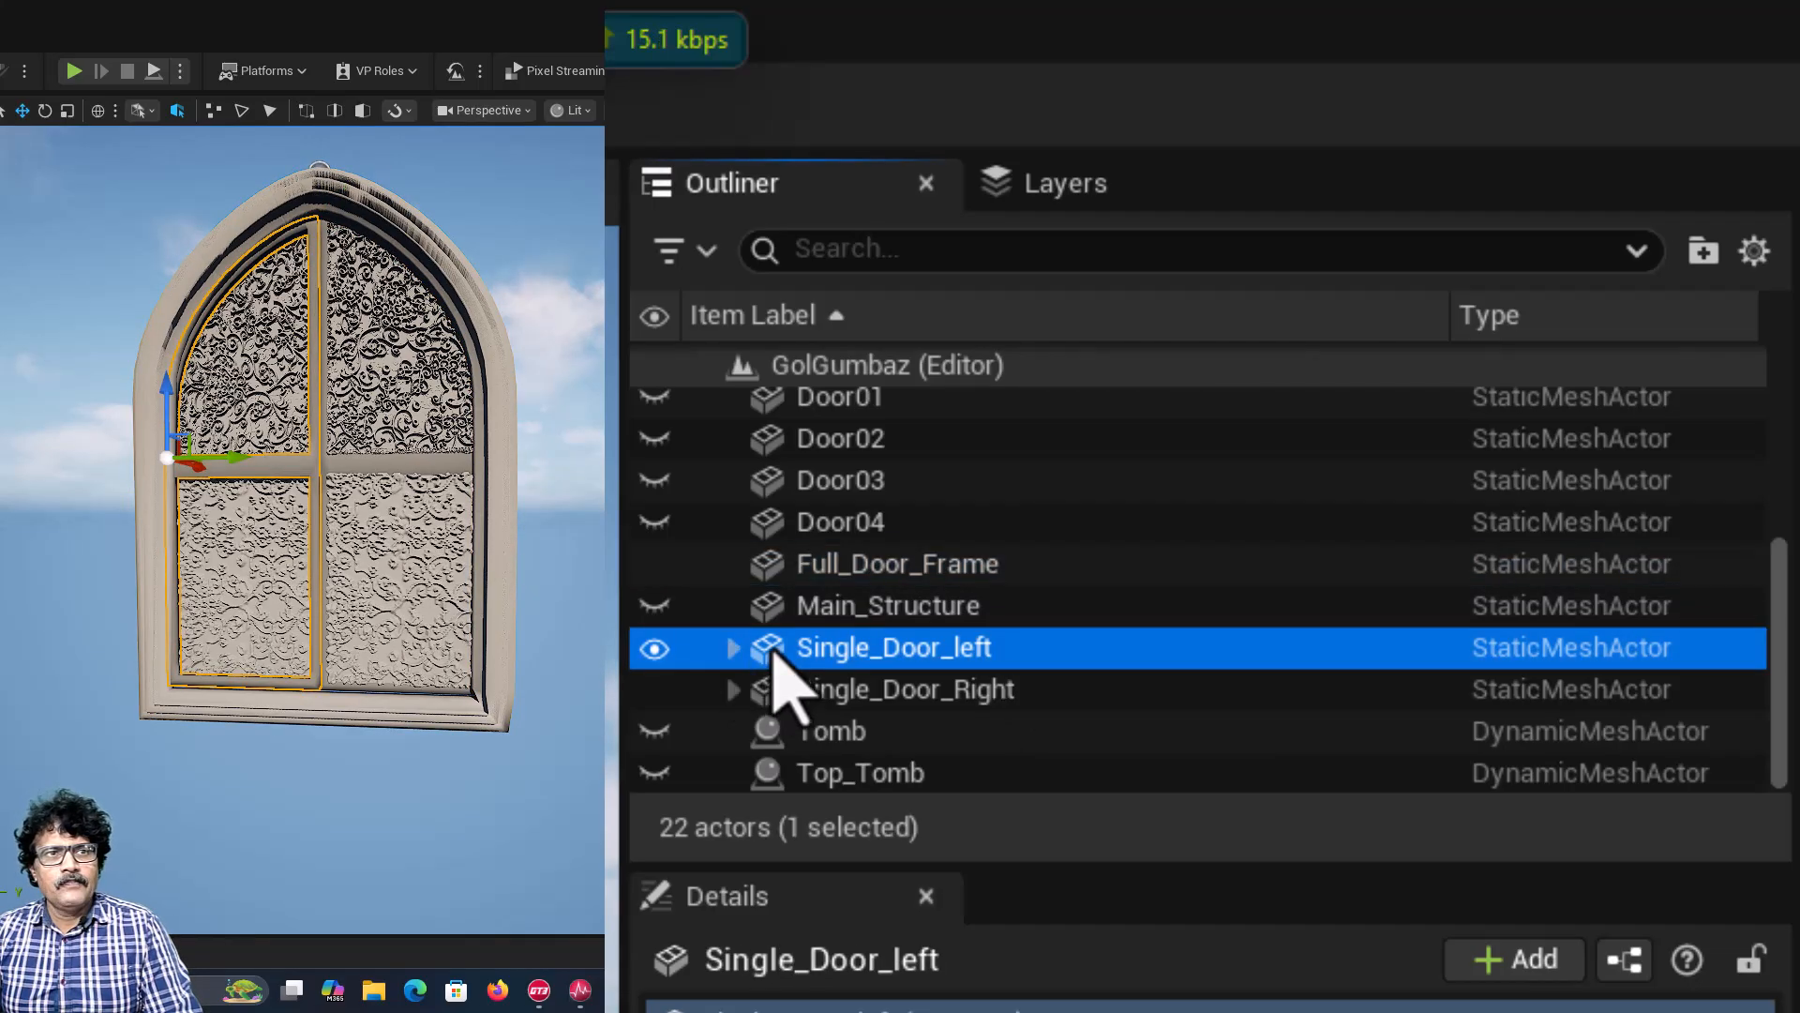
drag(773, 656, 914, 579)
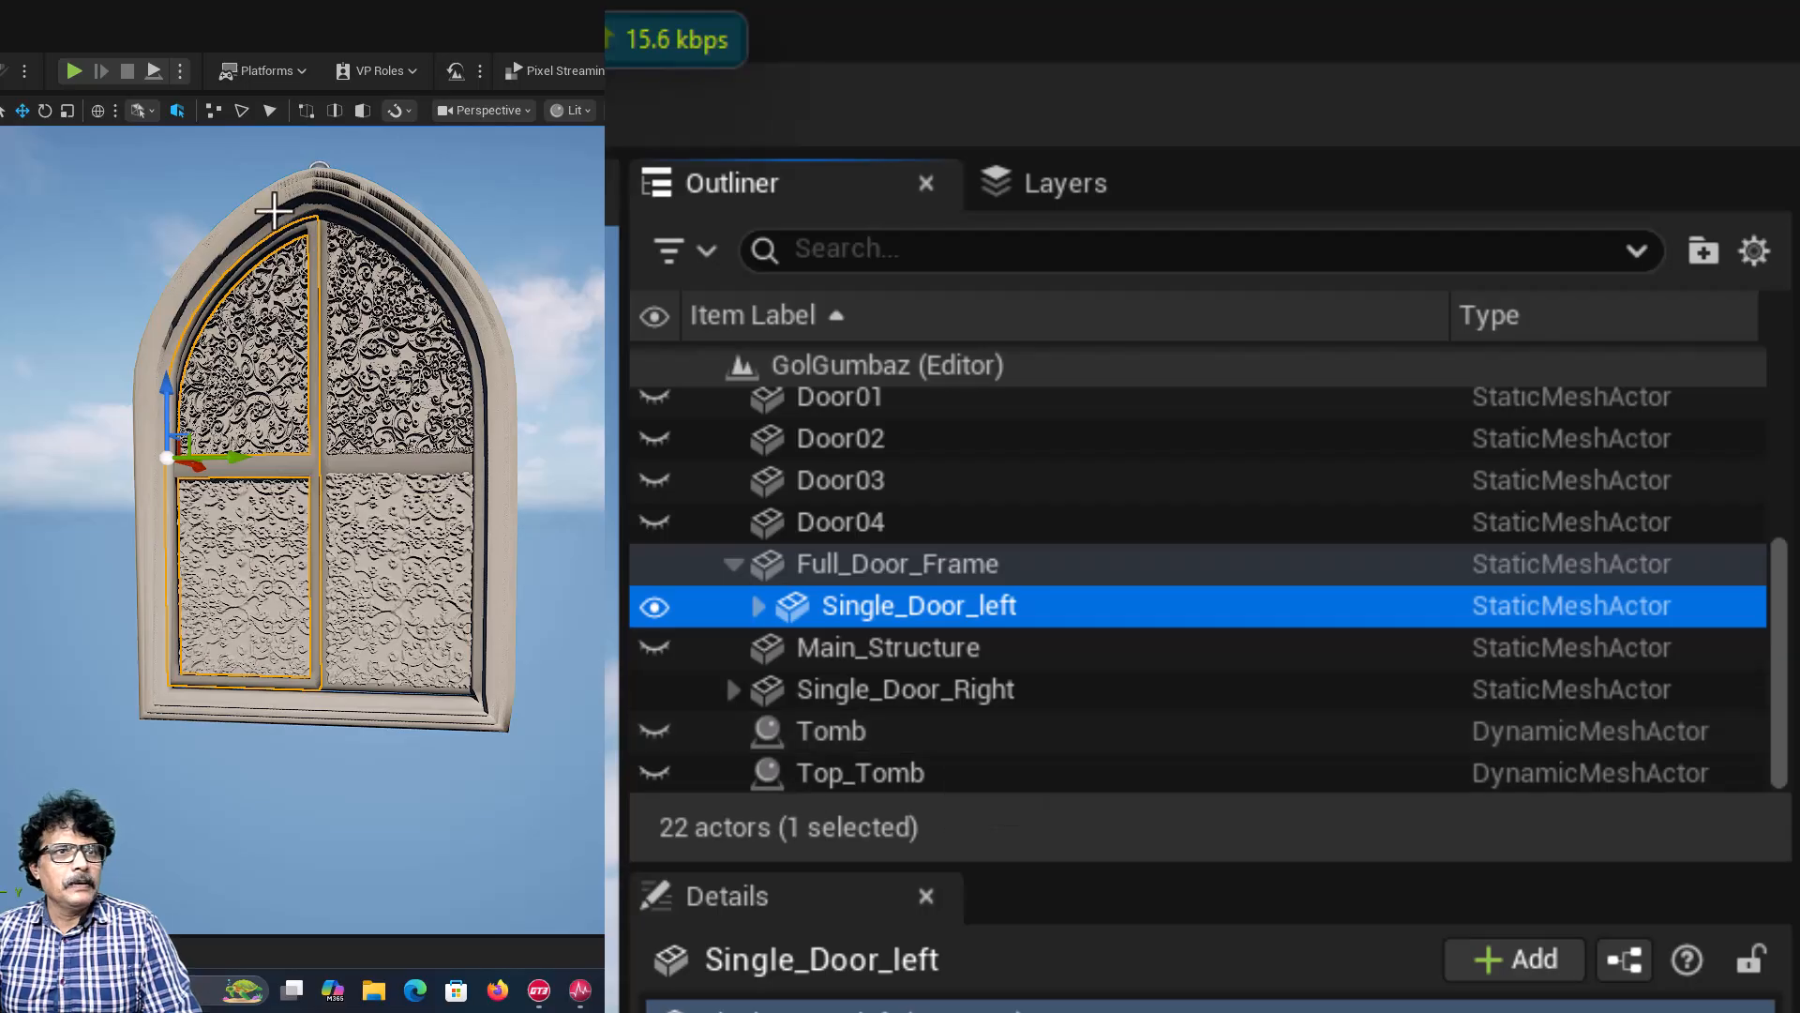
Step: Make Single_Door_Right a child of Full_Door_Frame as well, collapse the hierarchy and select Full_Door_Frame
click(942, 691)
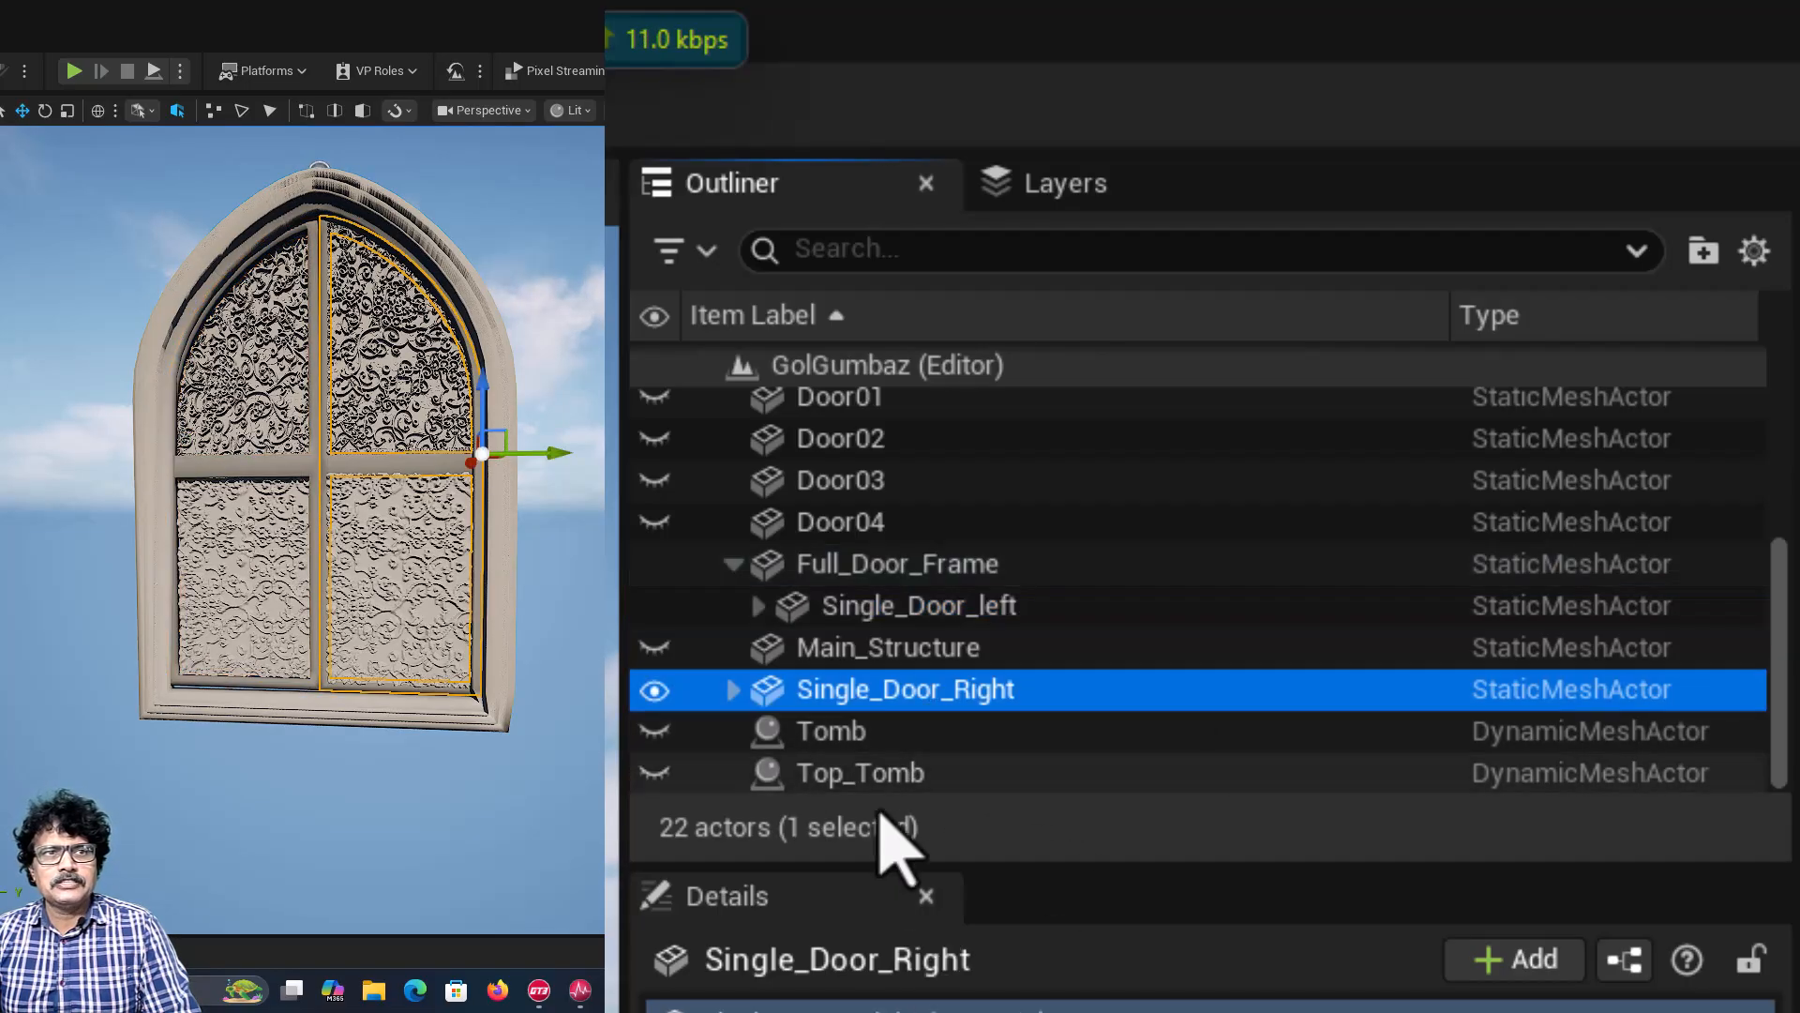
drag(827, 710, 932, 587)
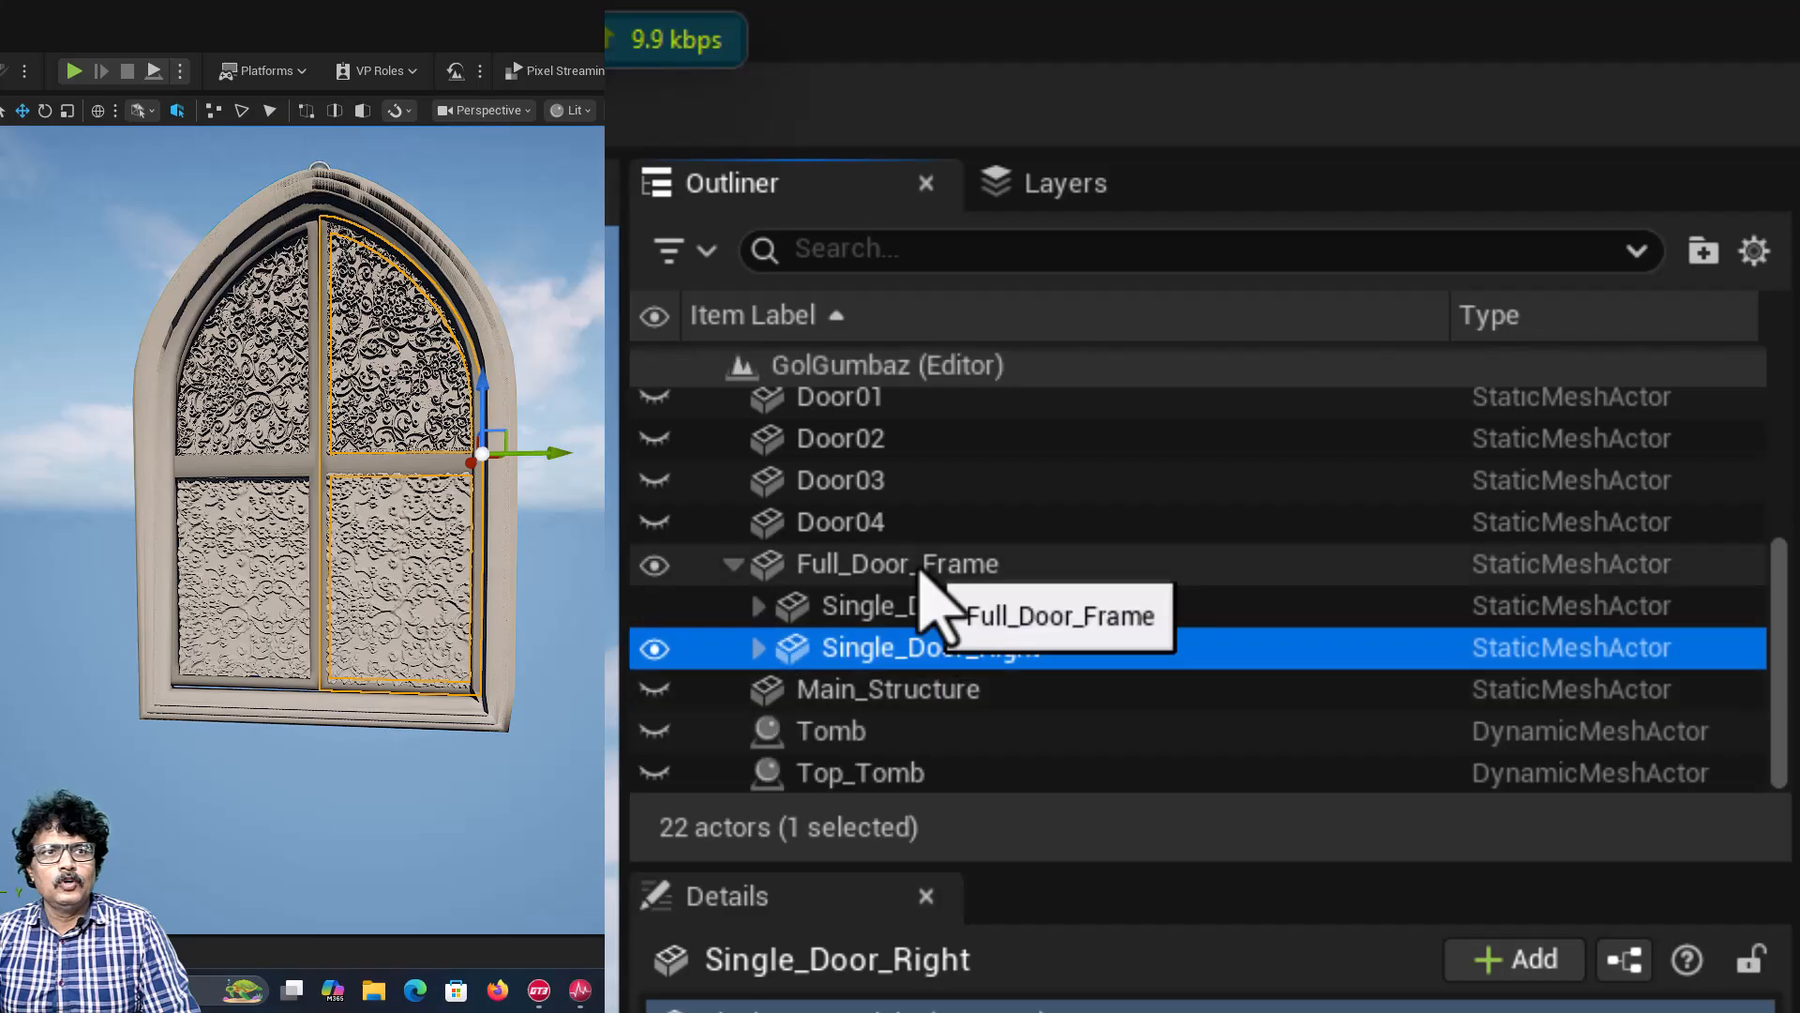
click(733, 564)
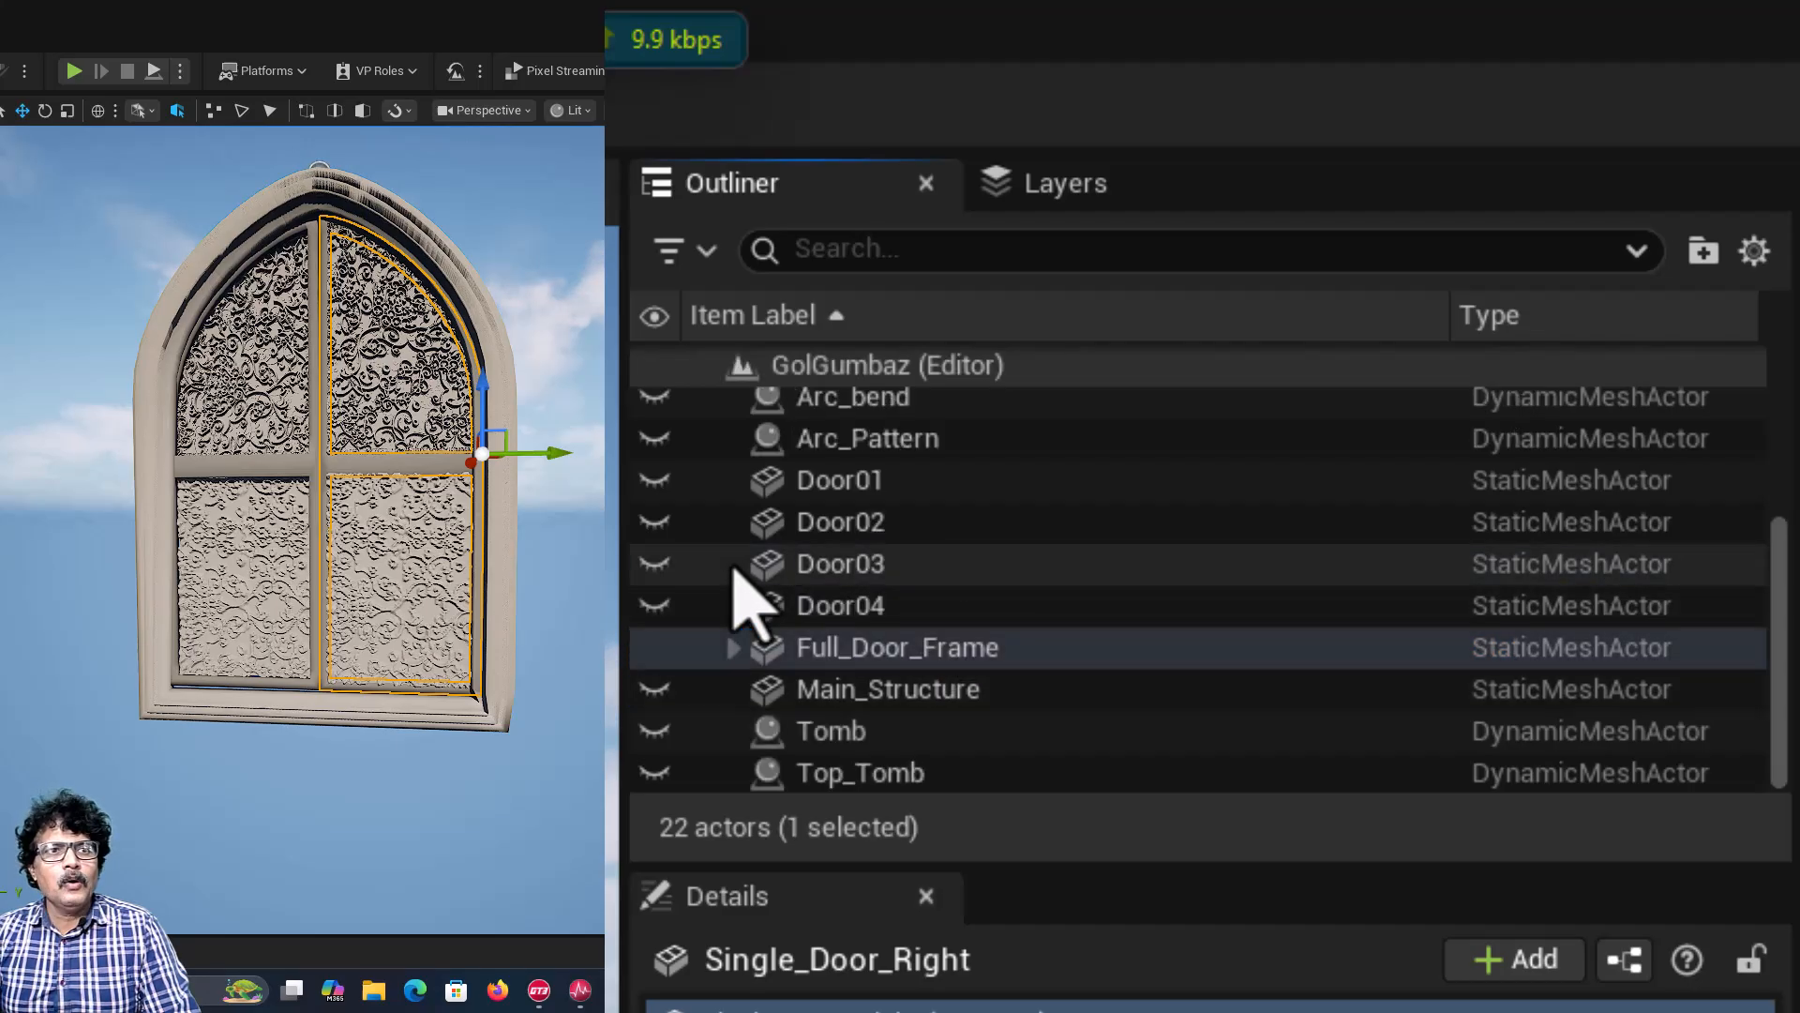
click(909, 647)
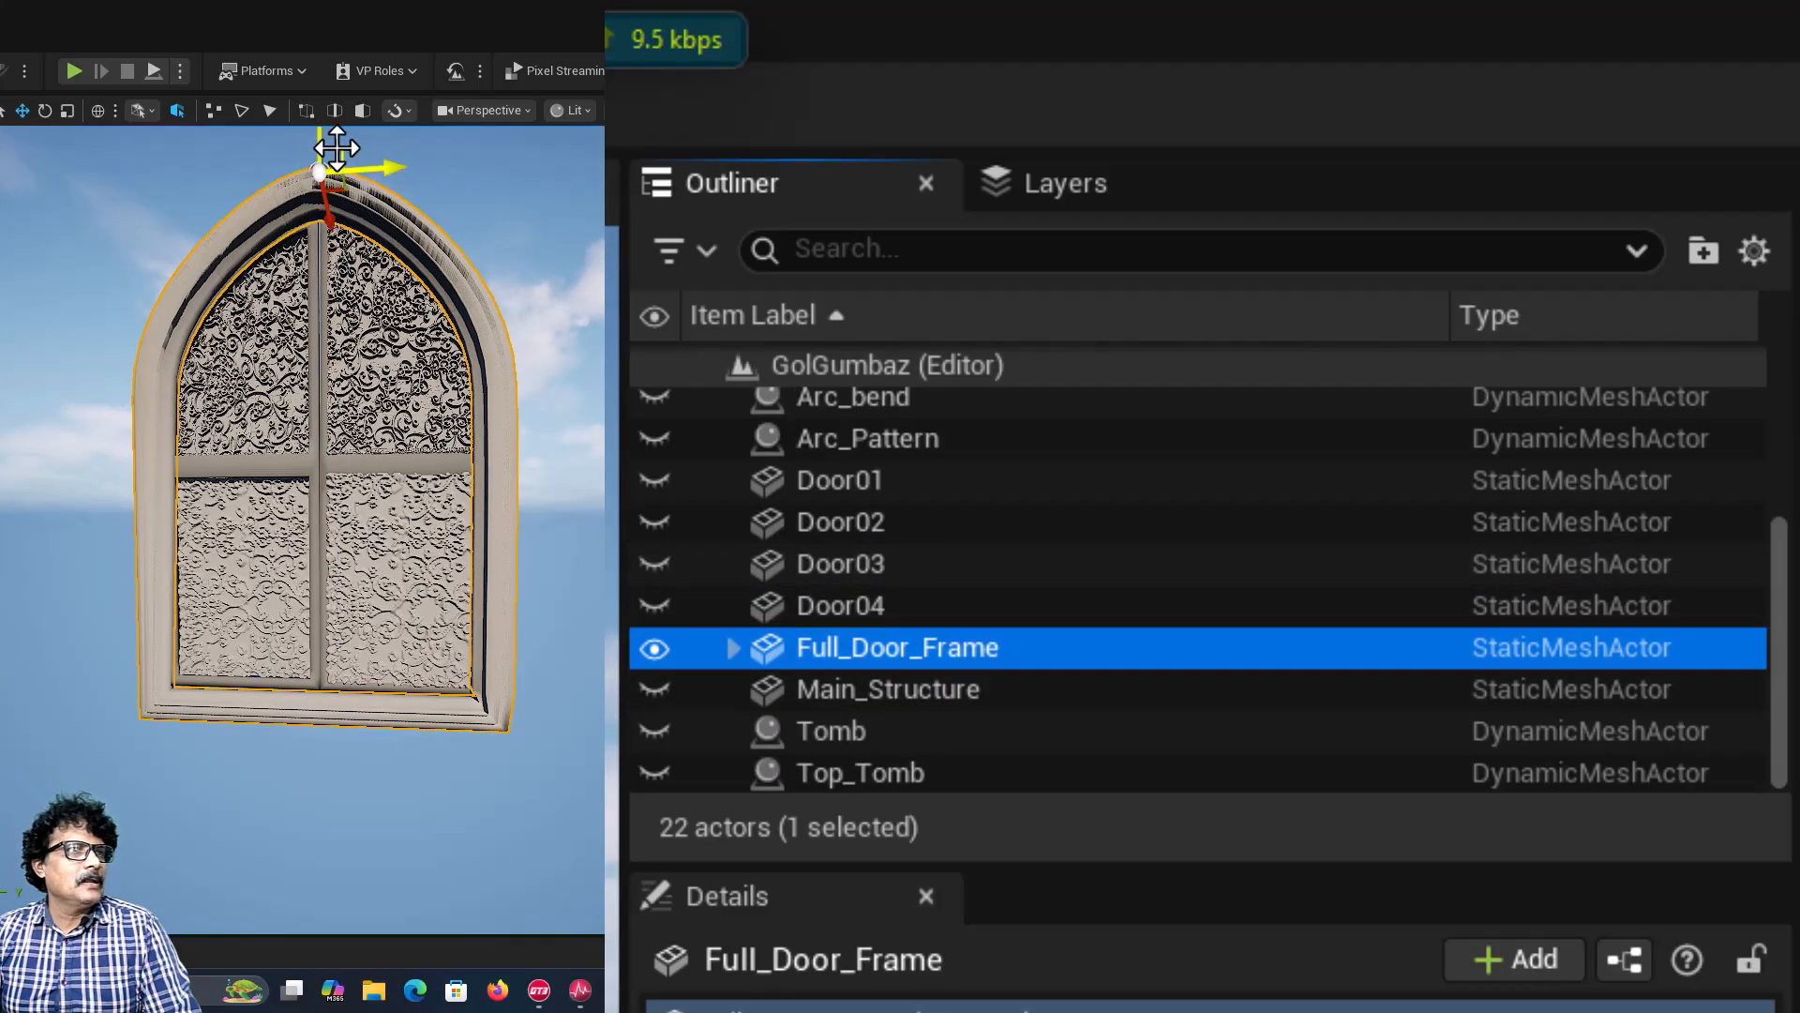
mouse_move(336, 147)
mouse_down()
mouse_move(342, 129)
mouse_move(258, 261)
mouse_move(439, 208)
mouse_move(172, 178)
mouse_move(319, 187)
mouse_move(337, 147)
mouse_up()
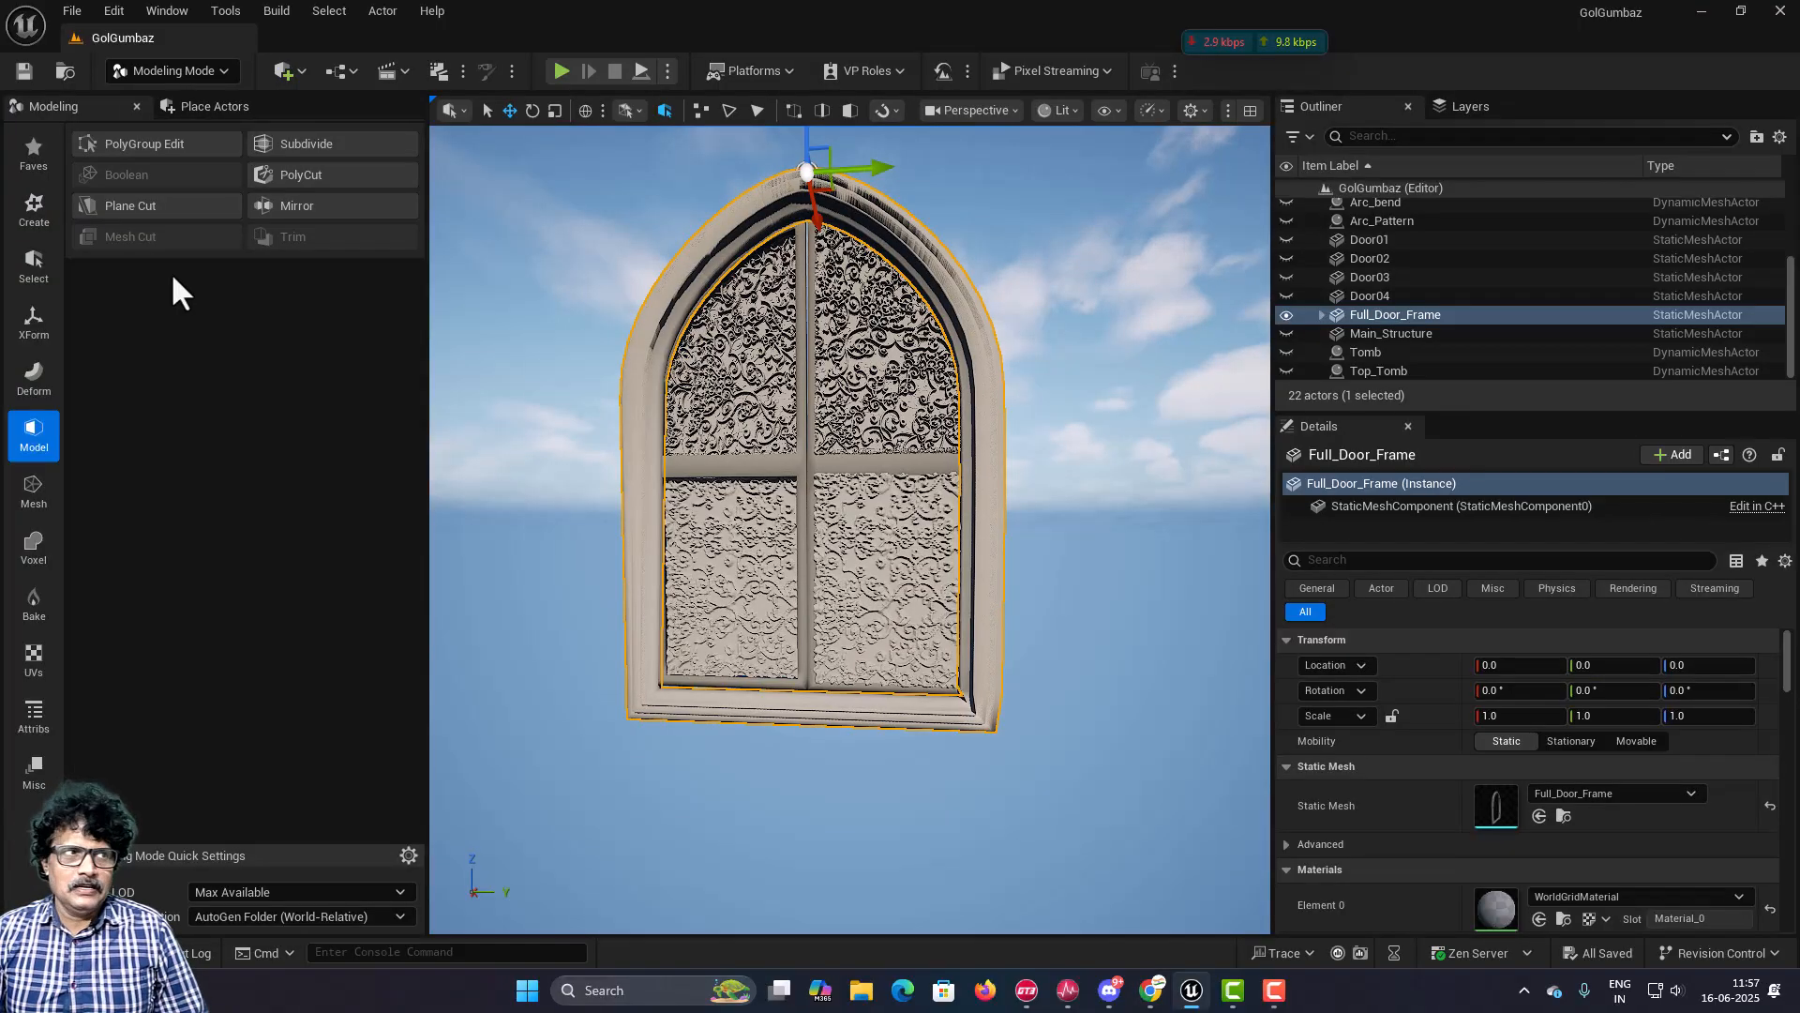
Step: Unhide Main_Structure and select it to show the whole building
scroll(683, 436, down, 4)
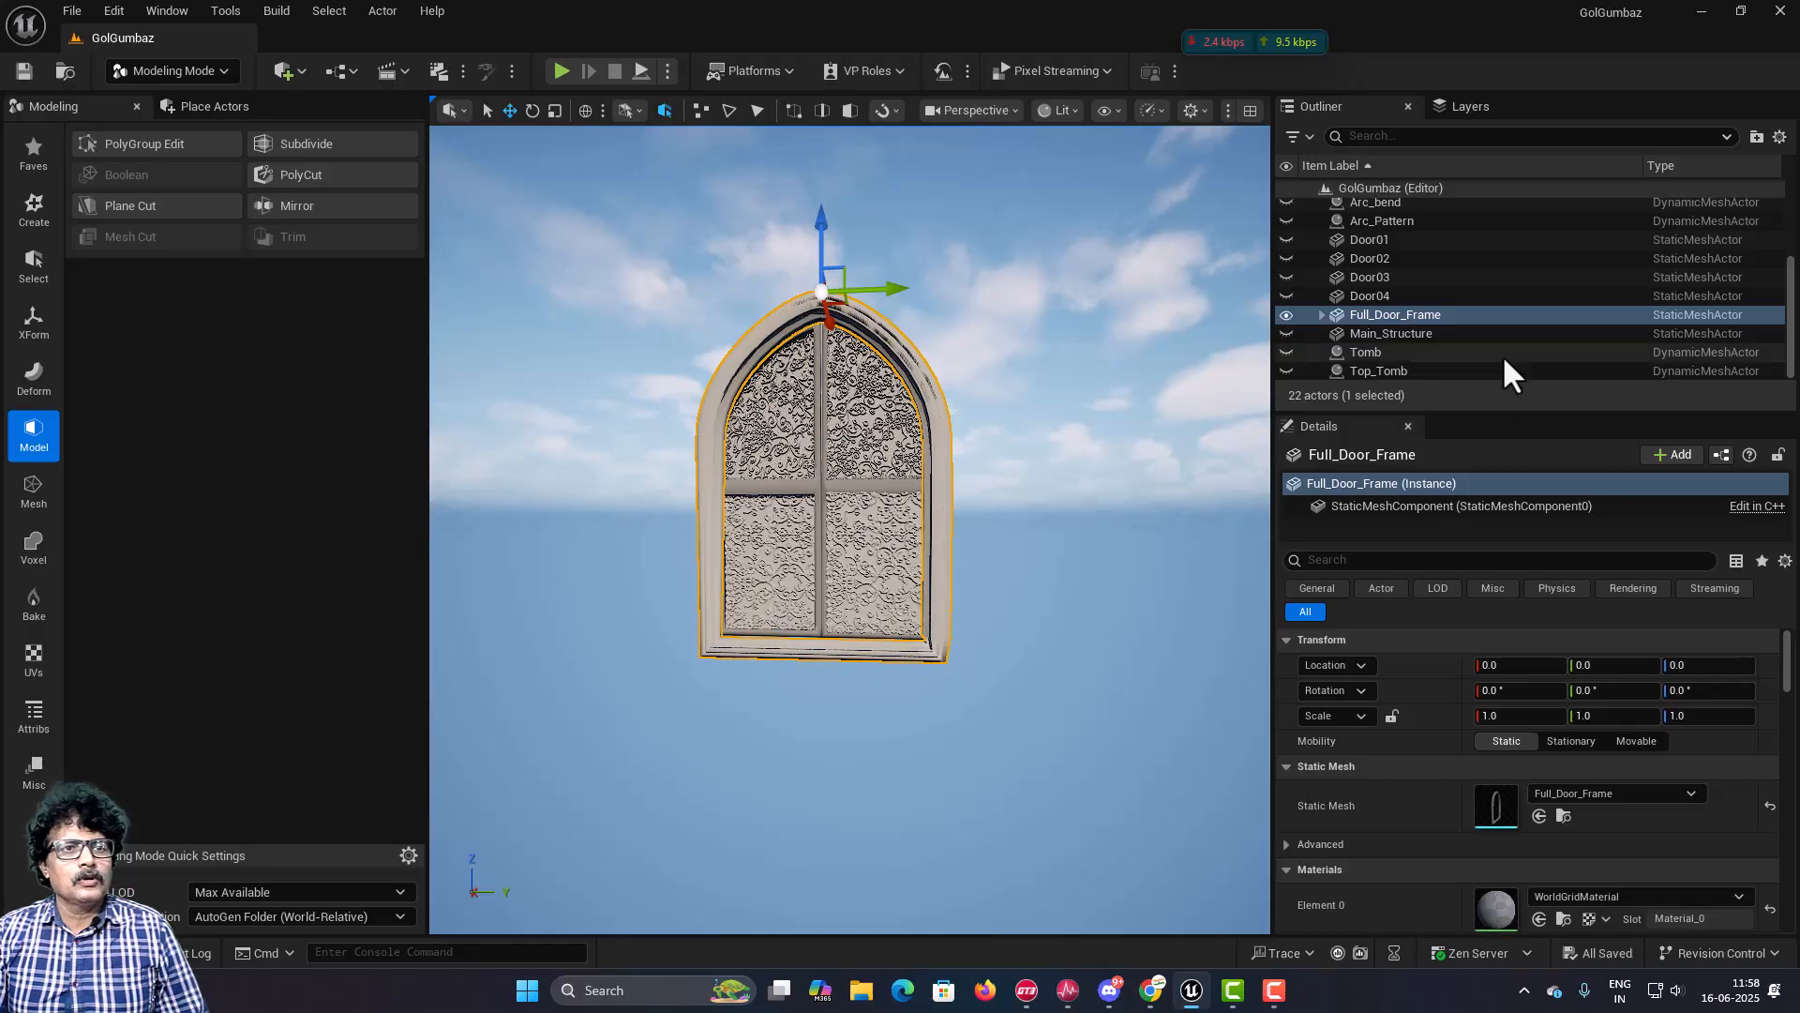
click(1285, 332)
double_click(1412, 333)
scroll(690, 453, down, 5)
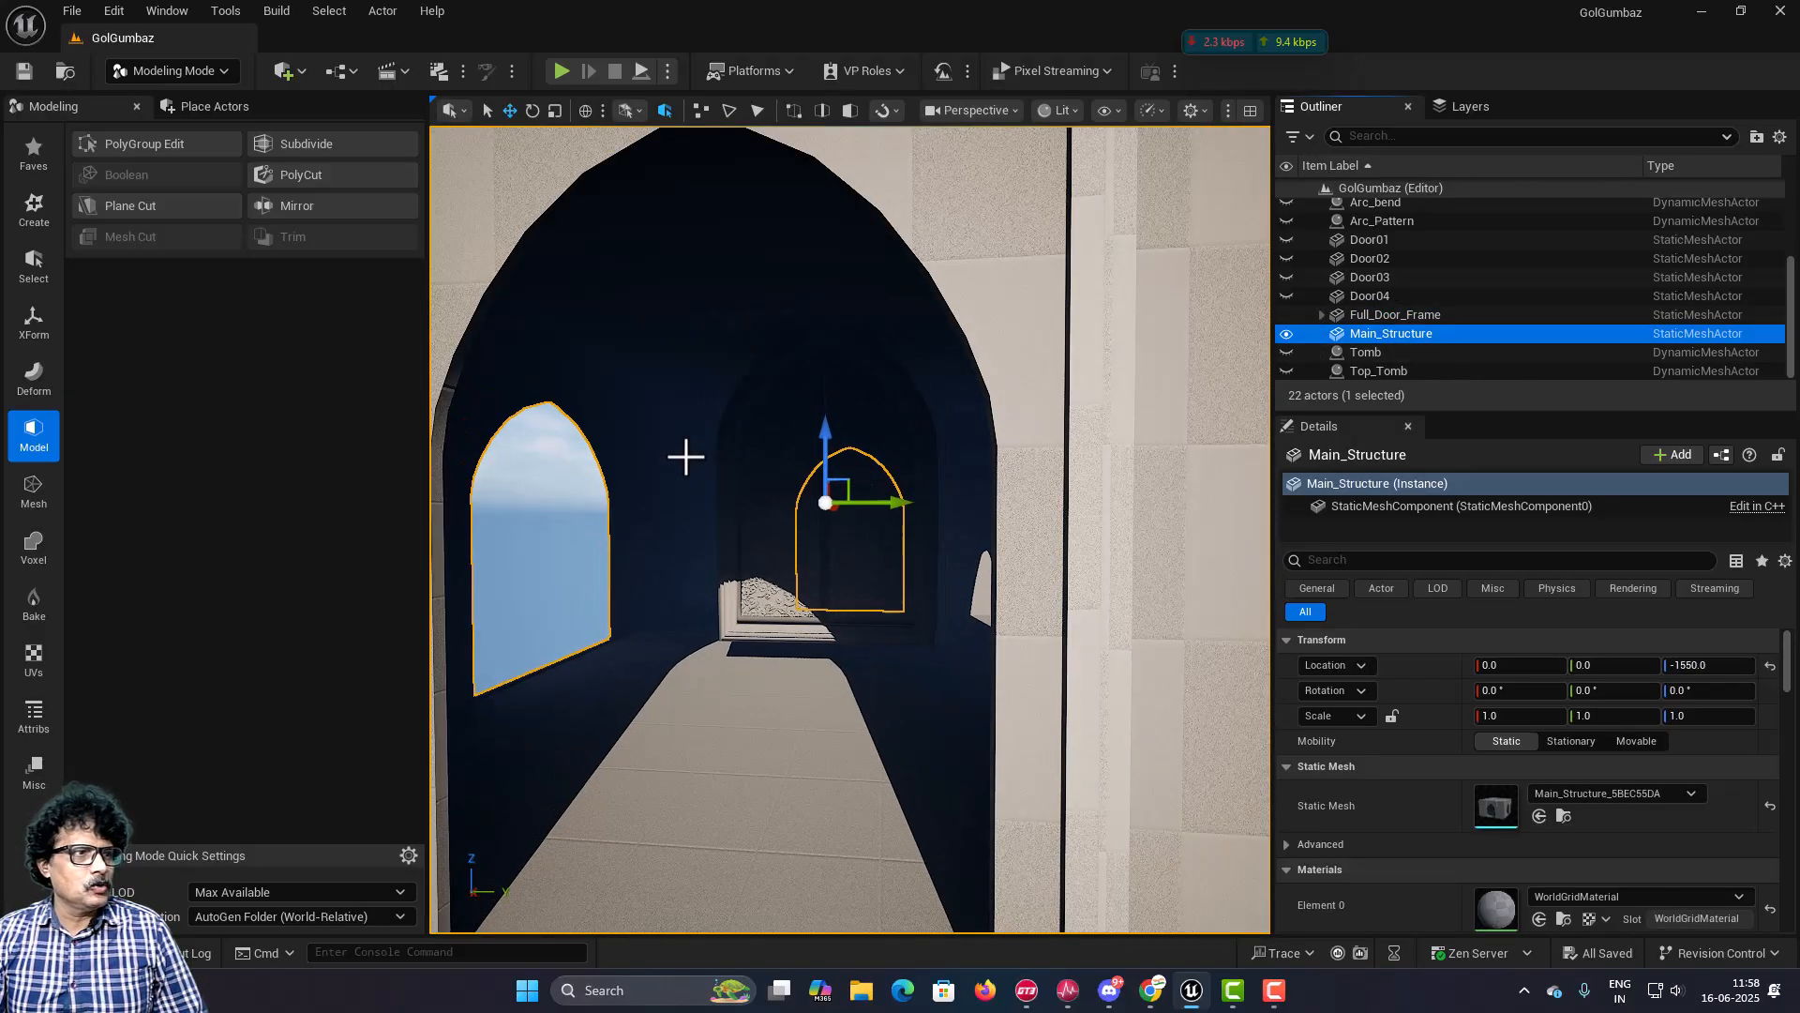
scroll(690, 453, down, 5)
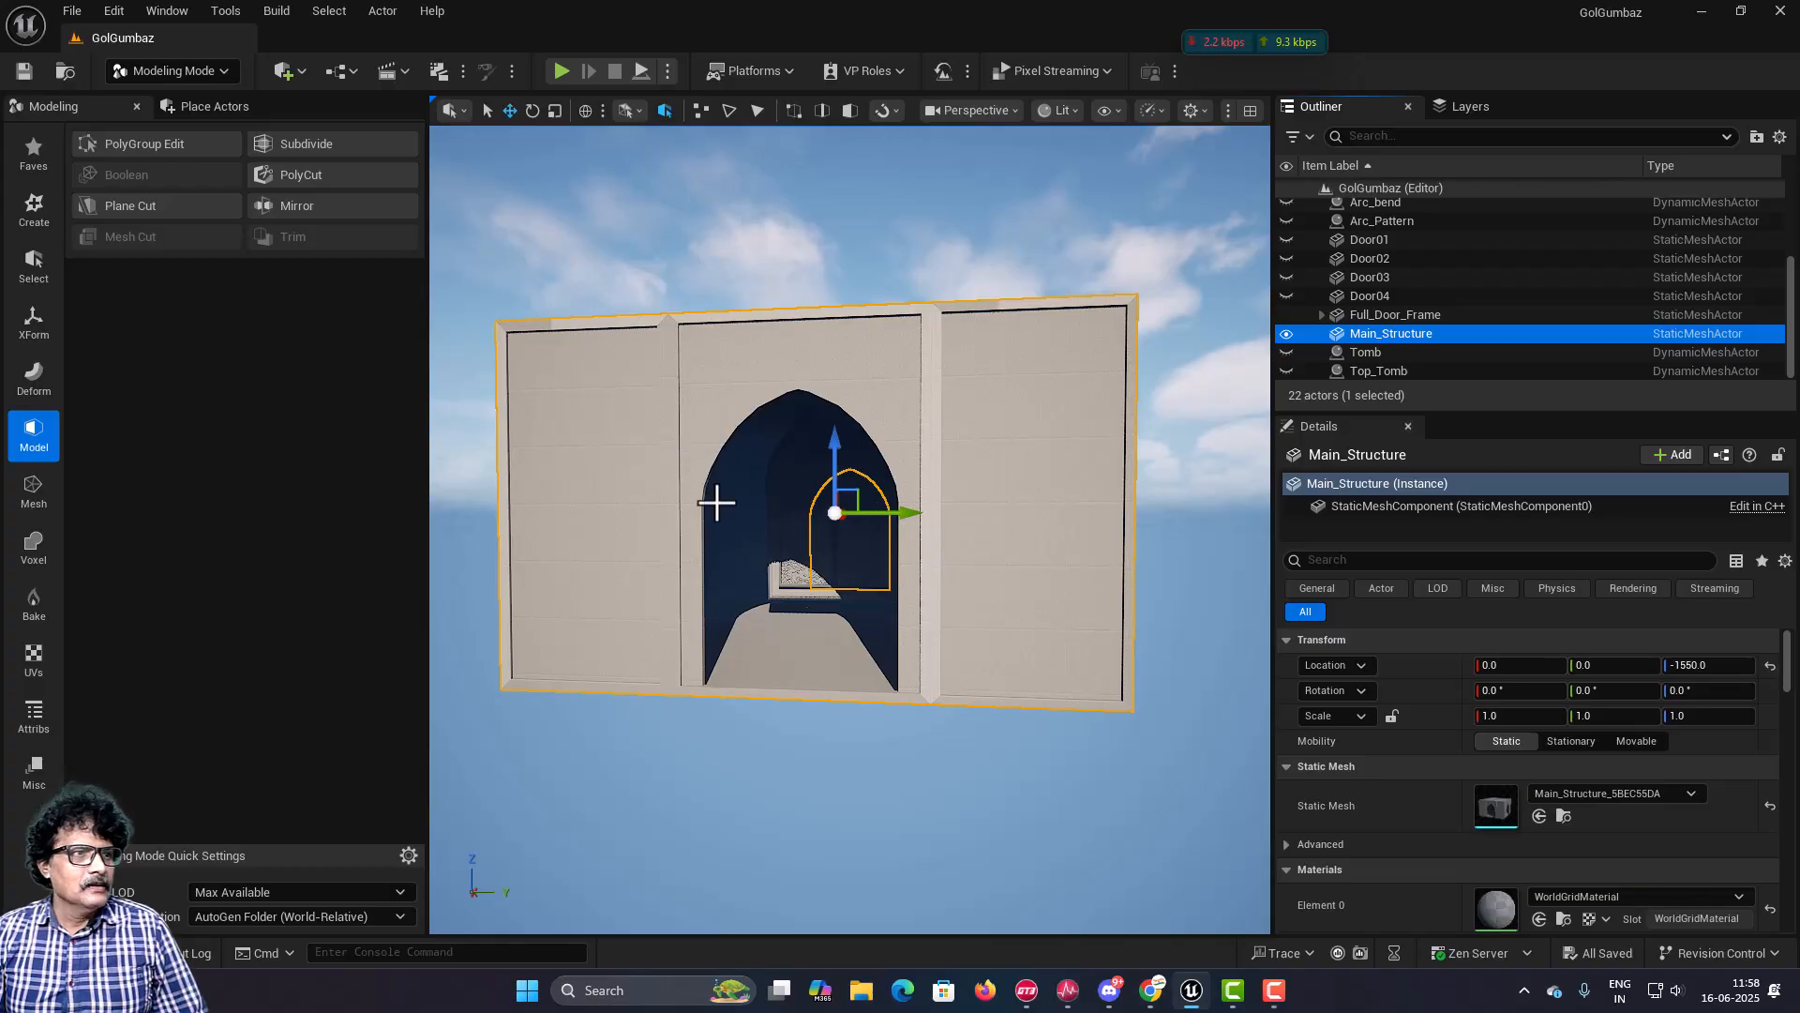
Step: Unhide Door01, Door02, Door03 and Door04 and leave Door01 selected
click(1382, 239)
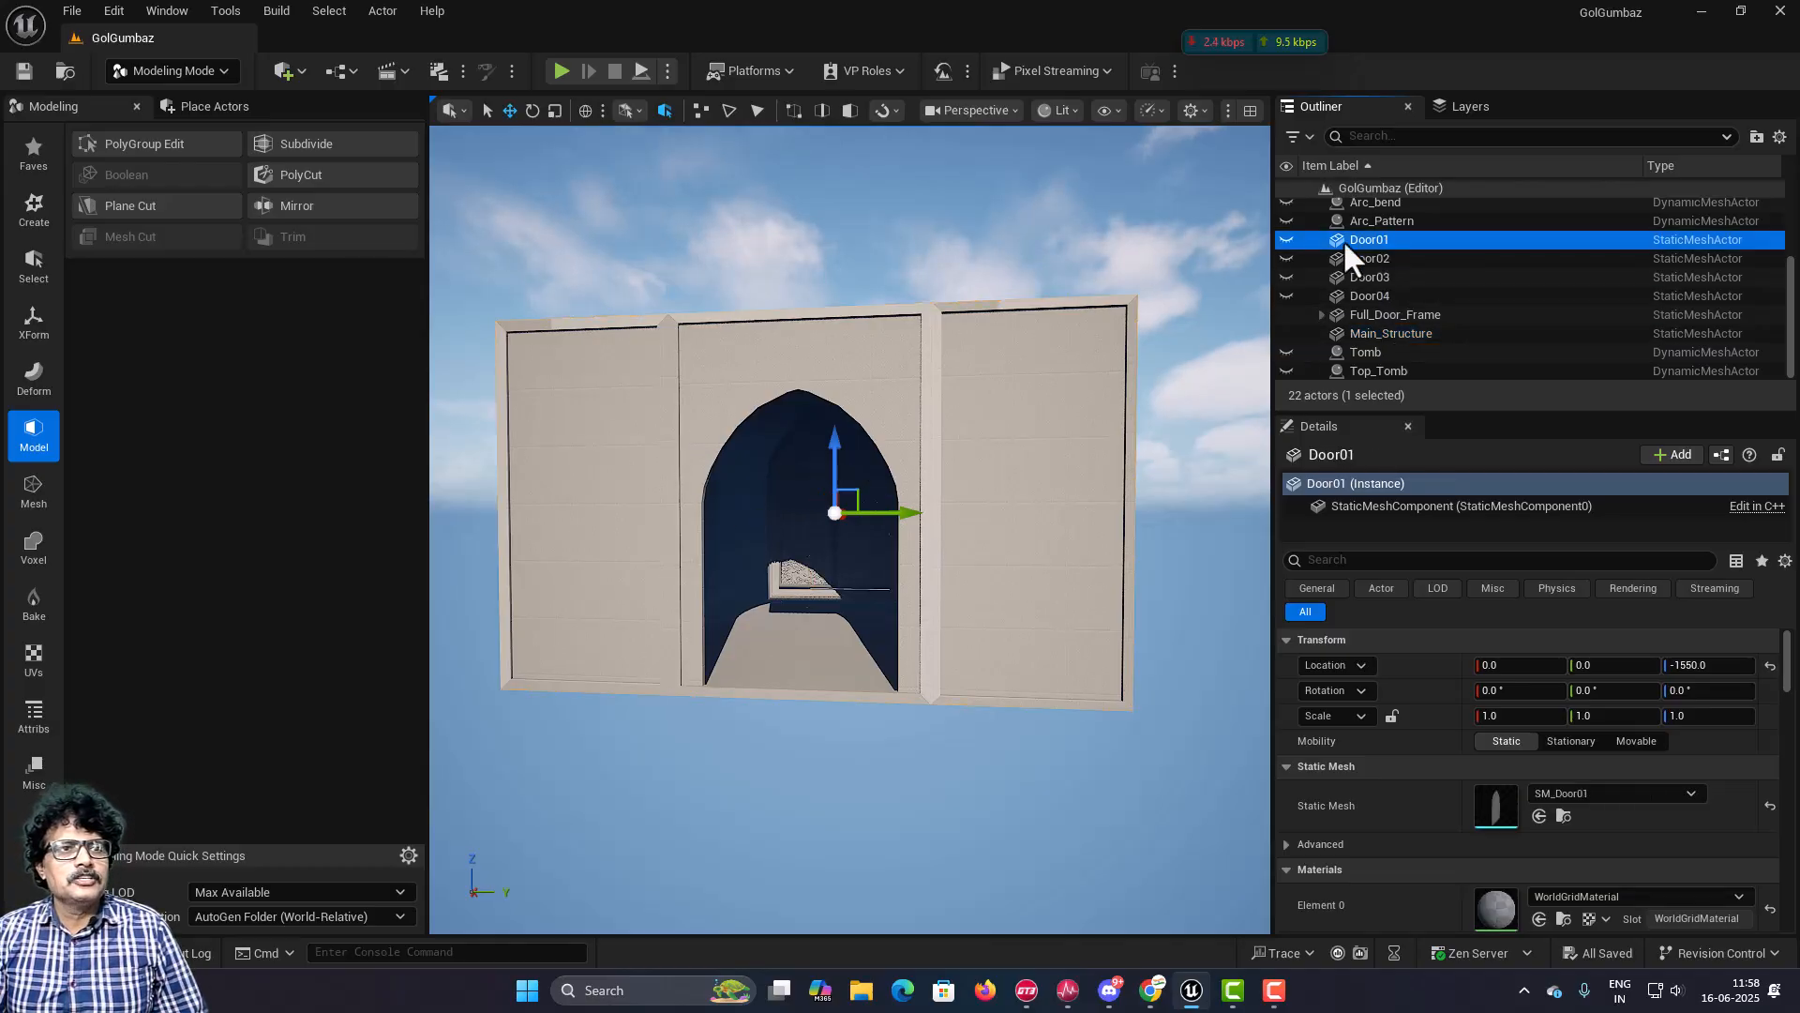
click(1287, 240)
click(1286, 259)
click(1287, 277)
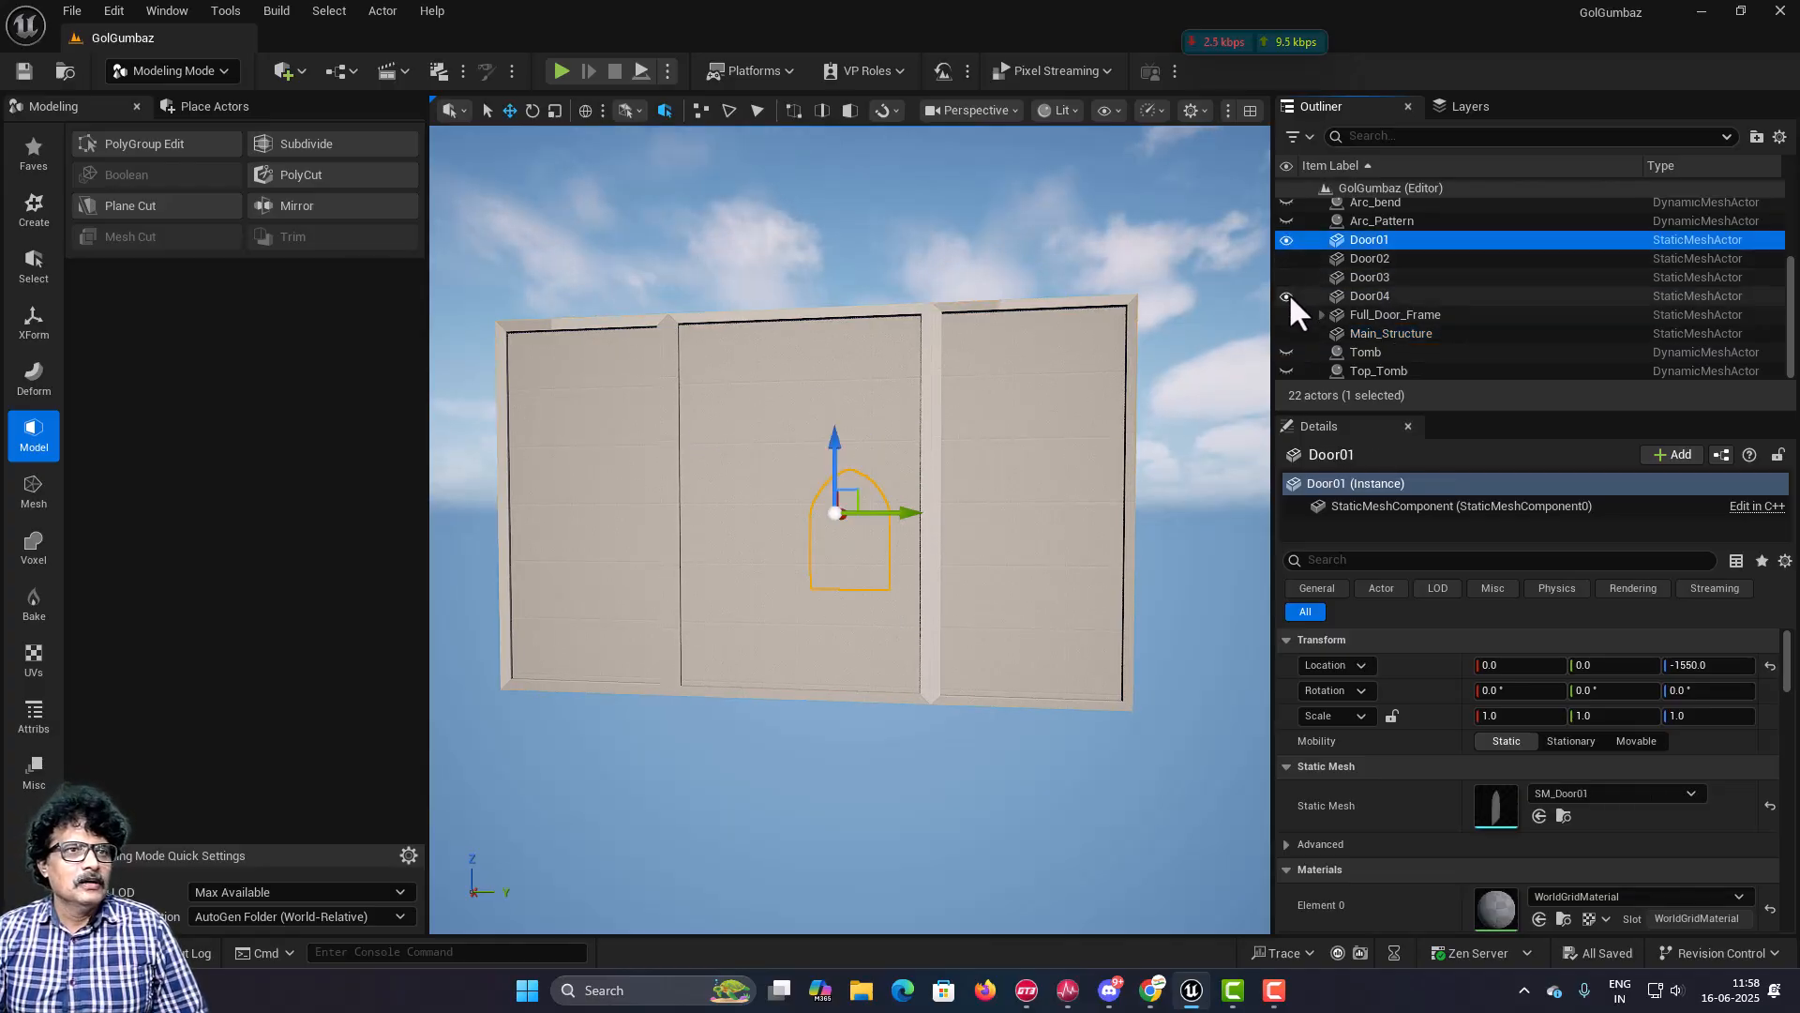
click(1287, 296)
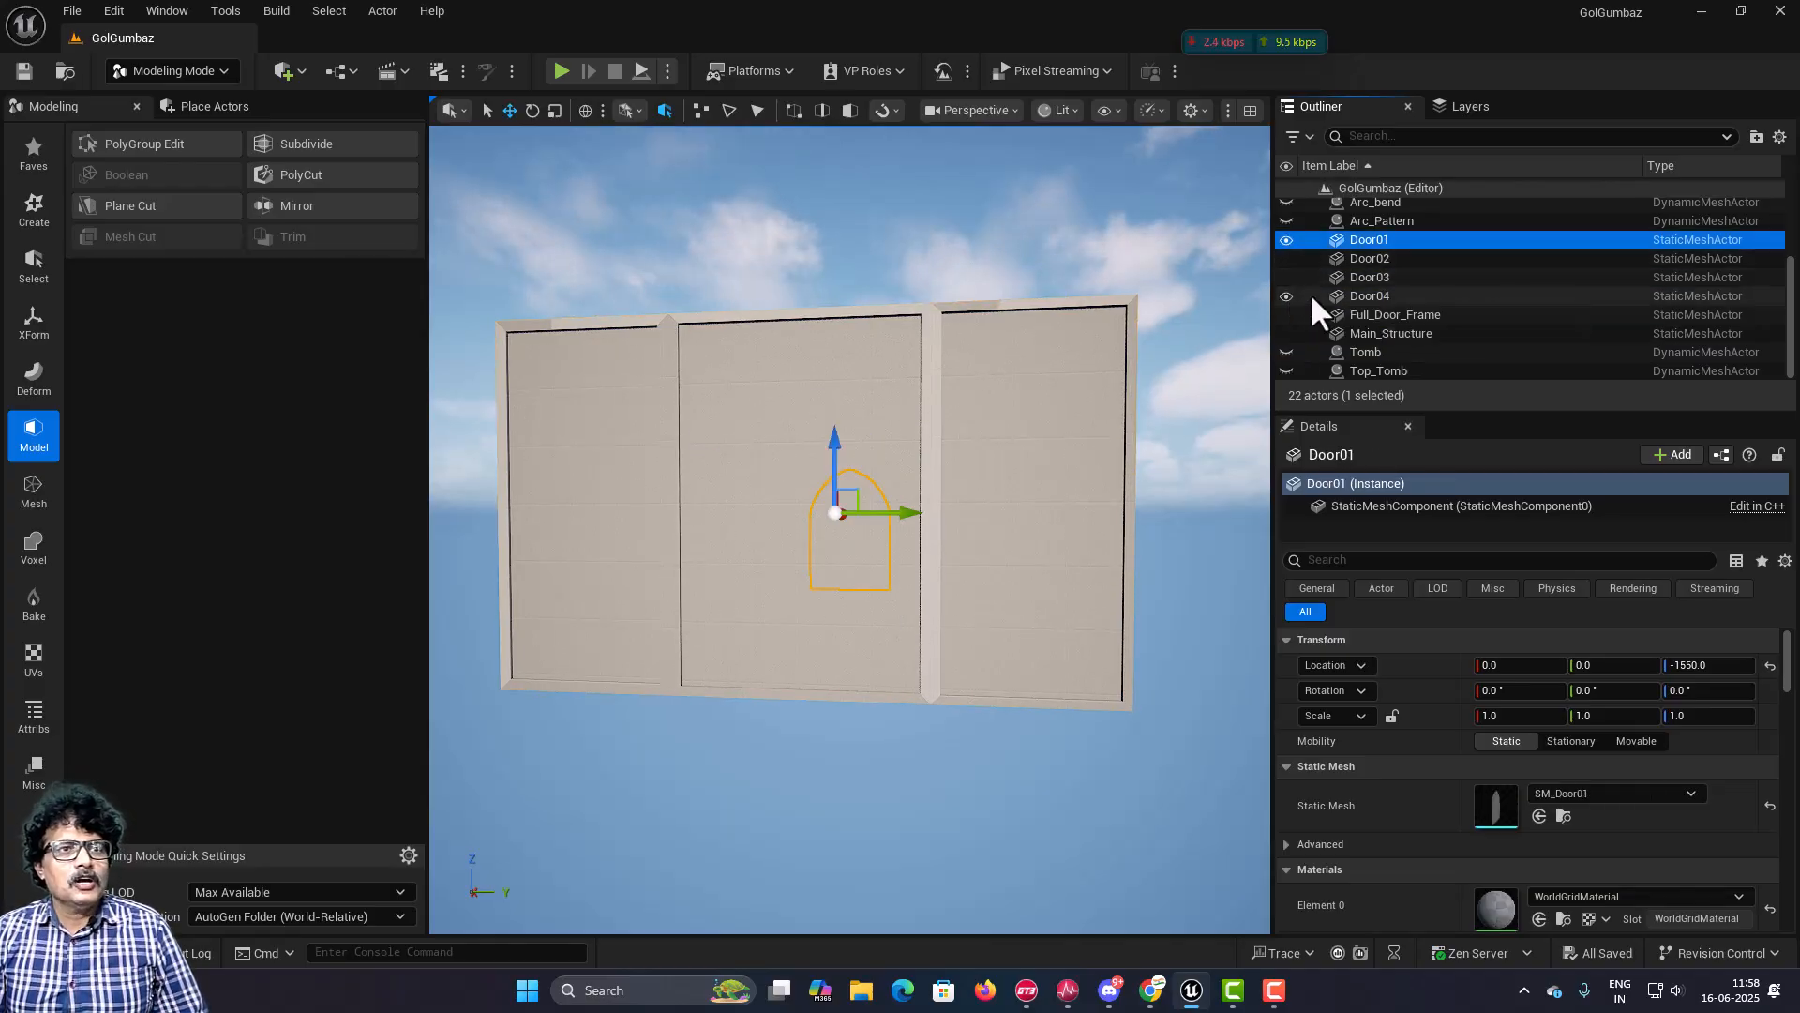
click(1430, 275)
click(1425, 236)
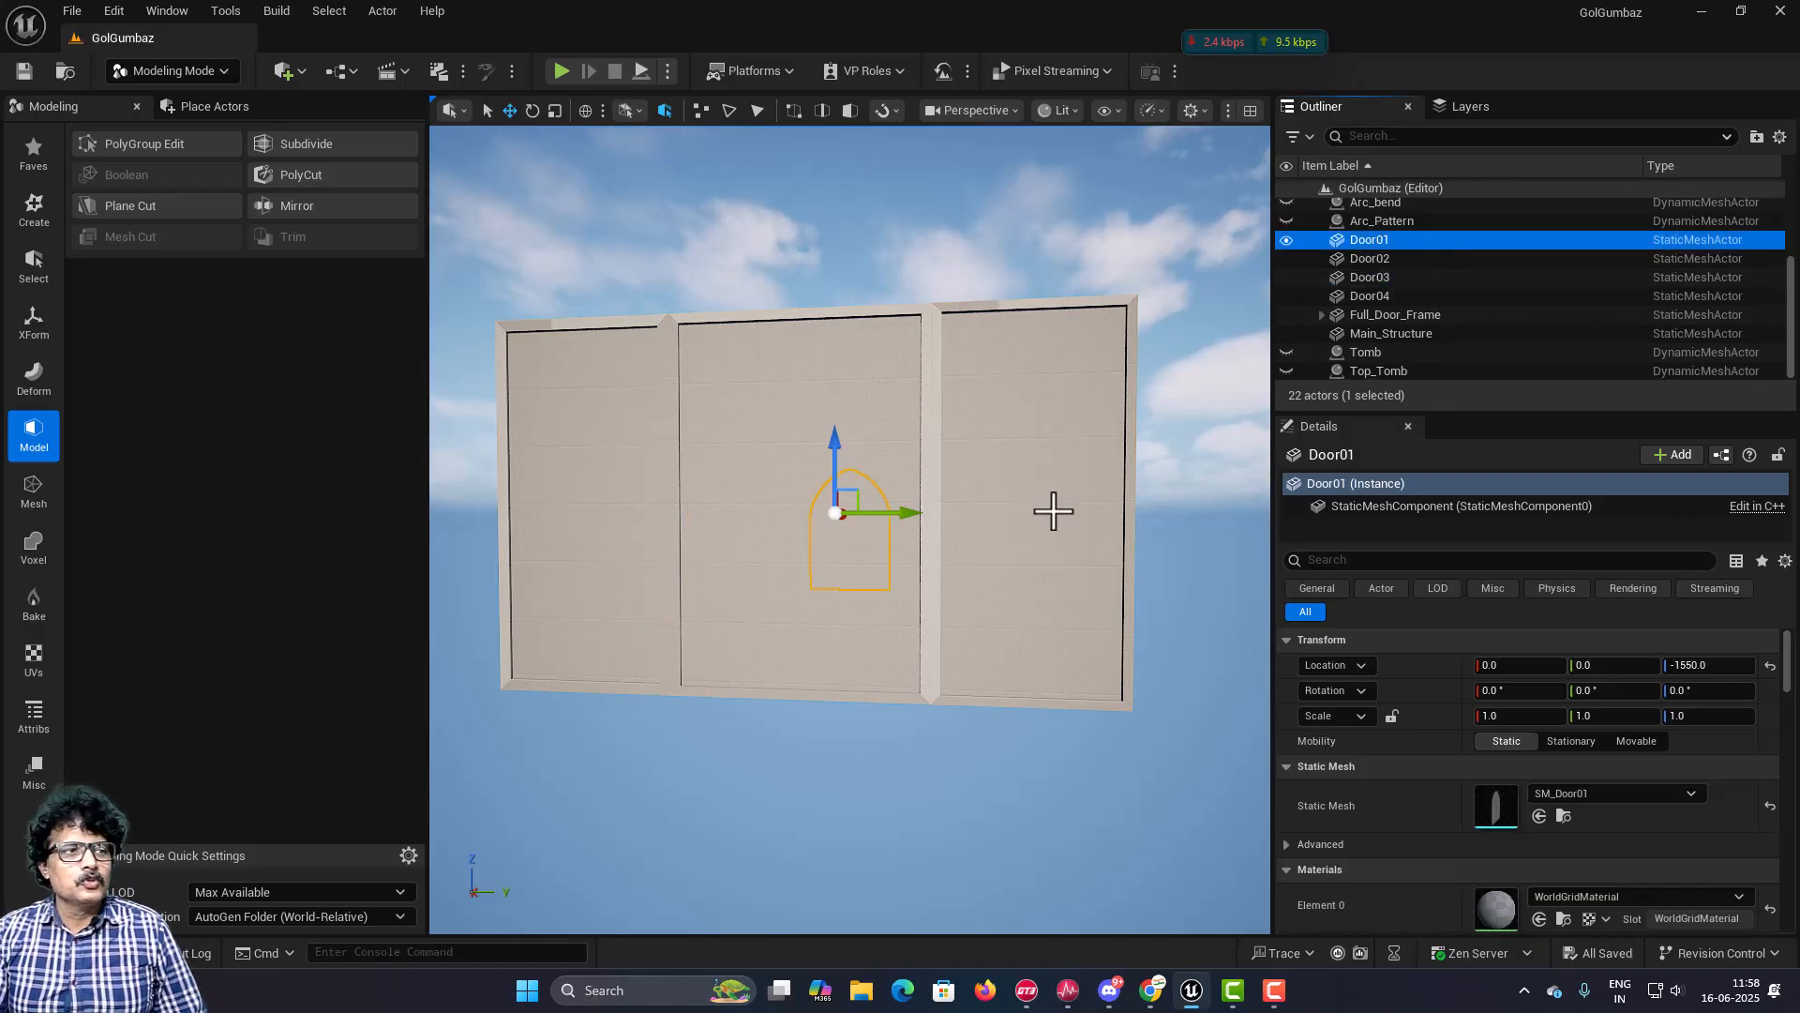
Step: Move Door01's pivot to the top of its bounding box and accept the change
alt+drag(1061, 509, 488, 409)
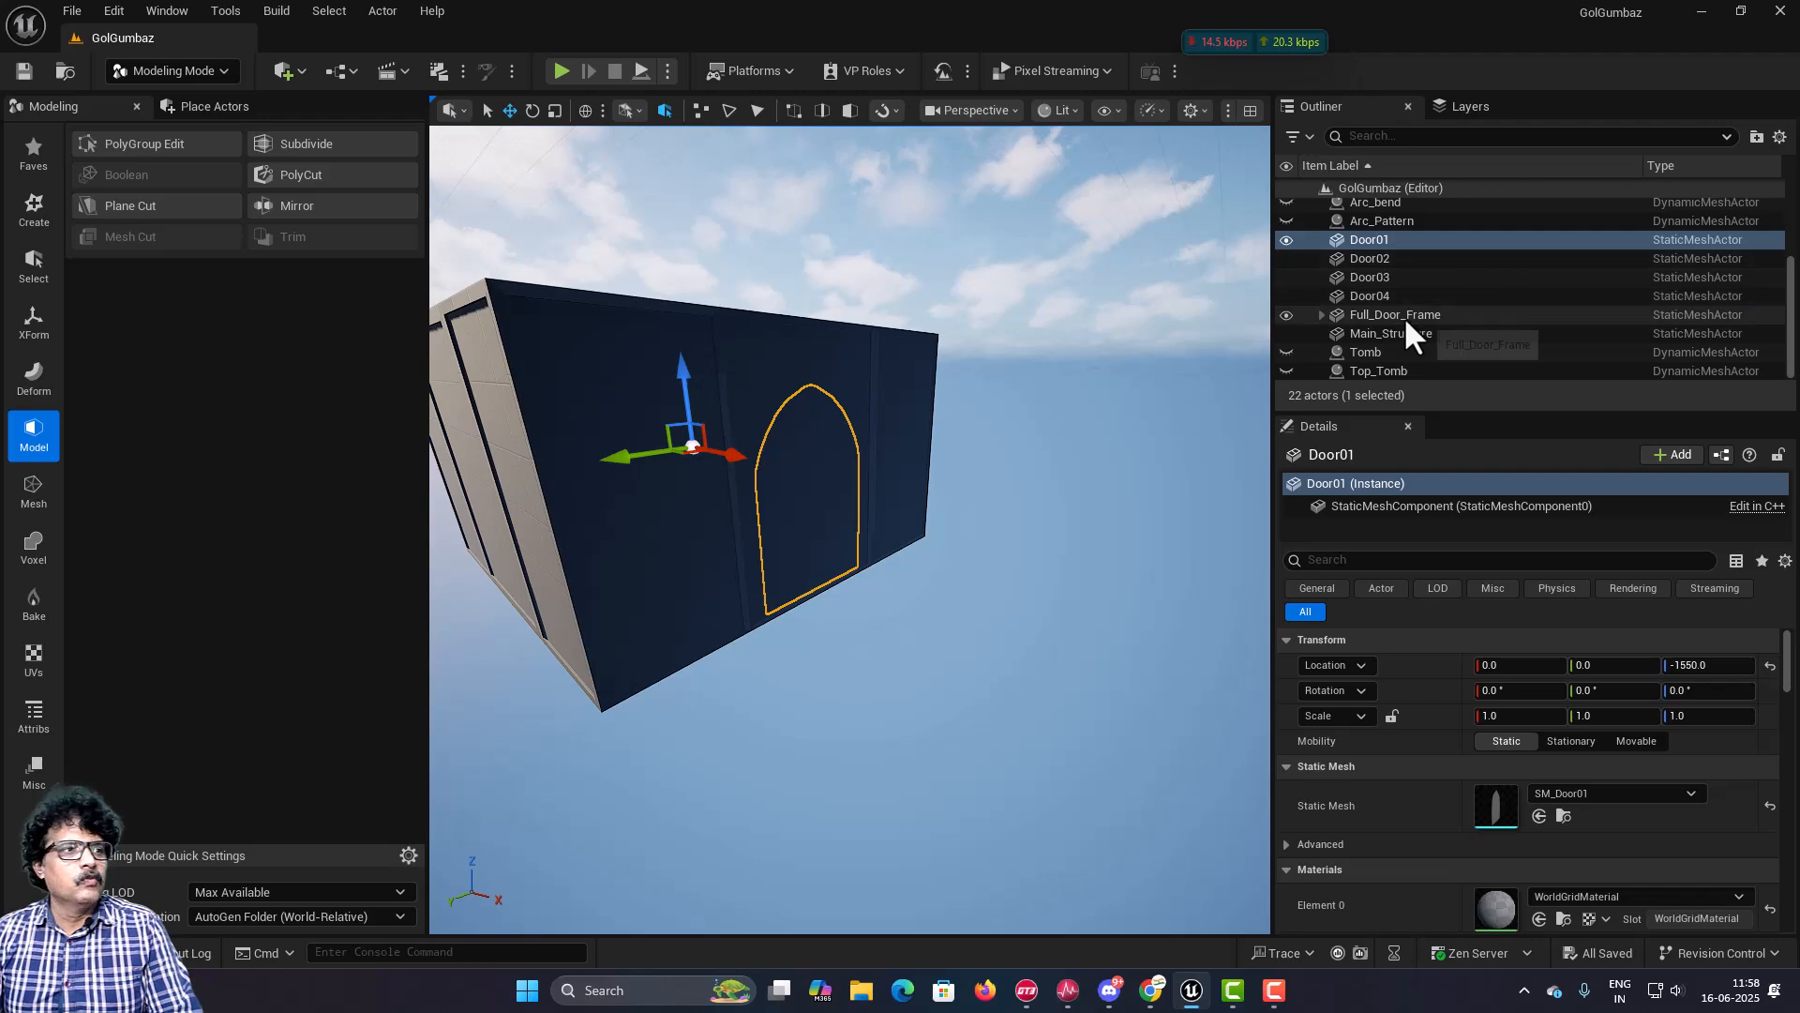
double_click(1320, 316)
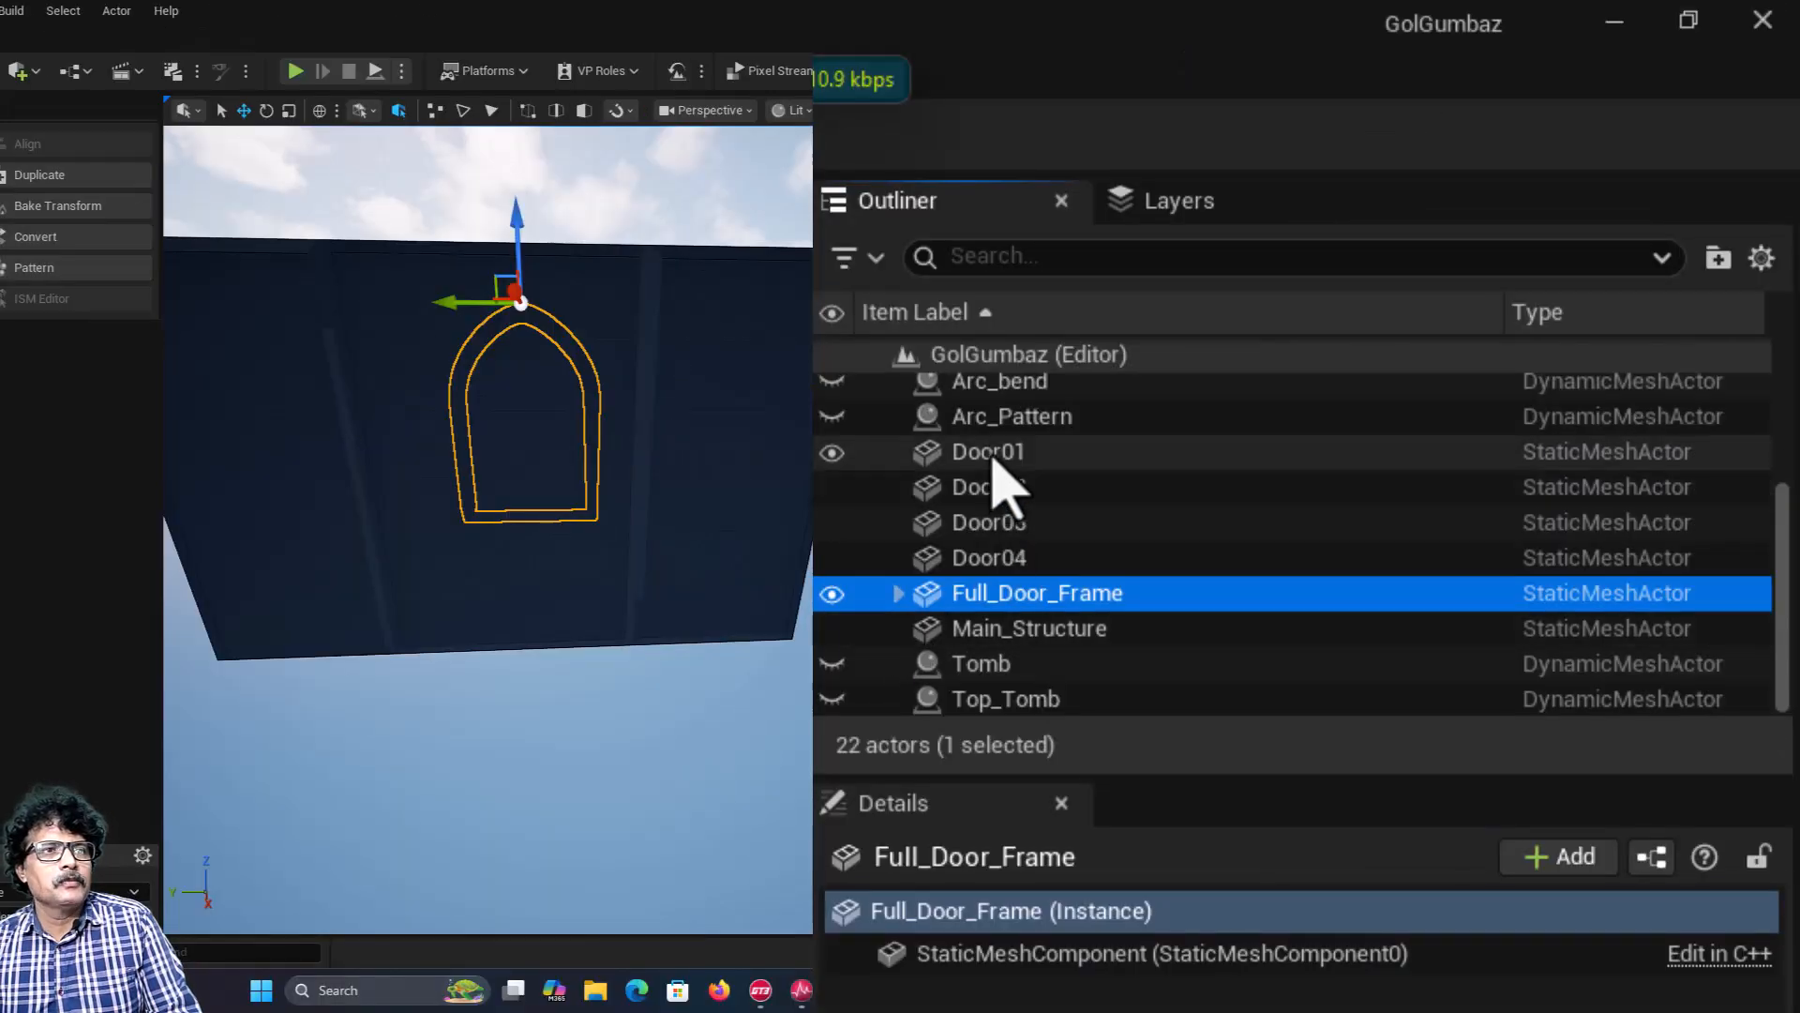
click(1373, 244)
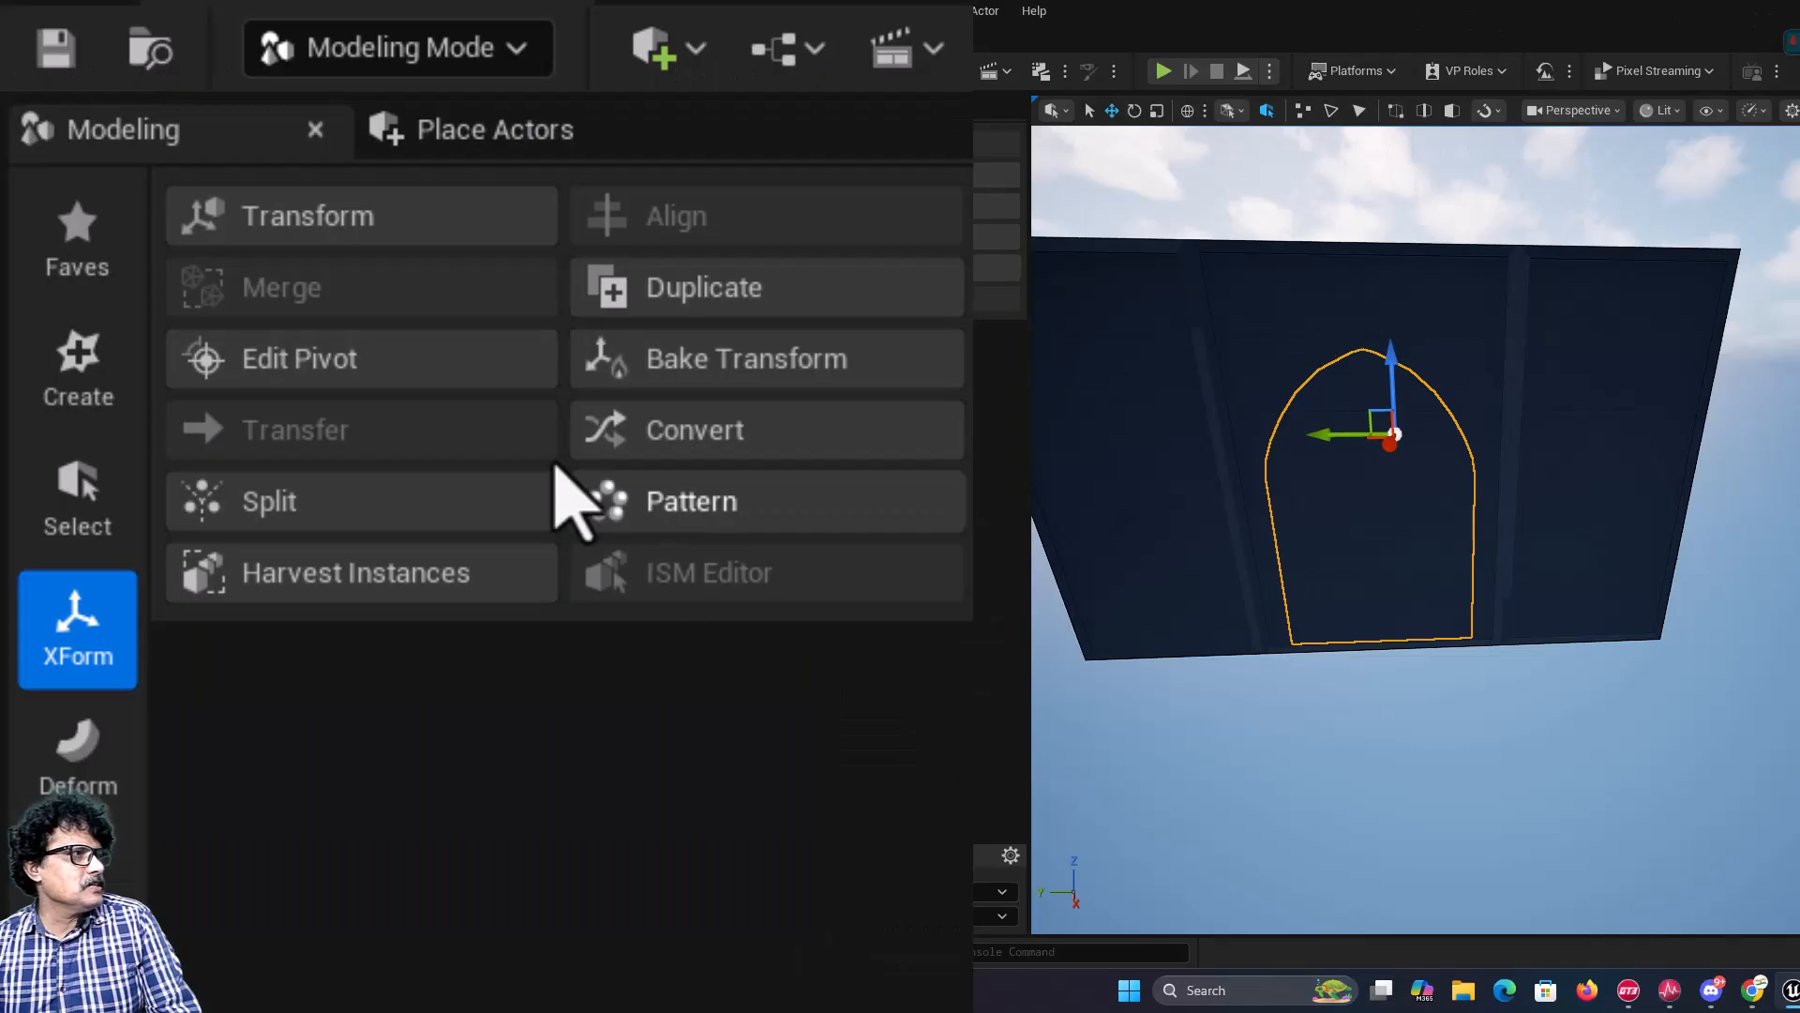
click(361, 371)
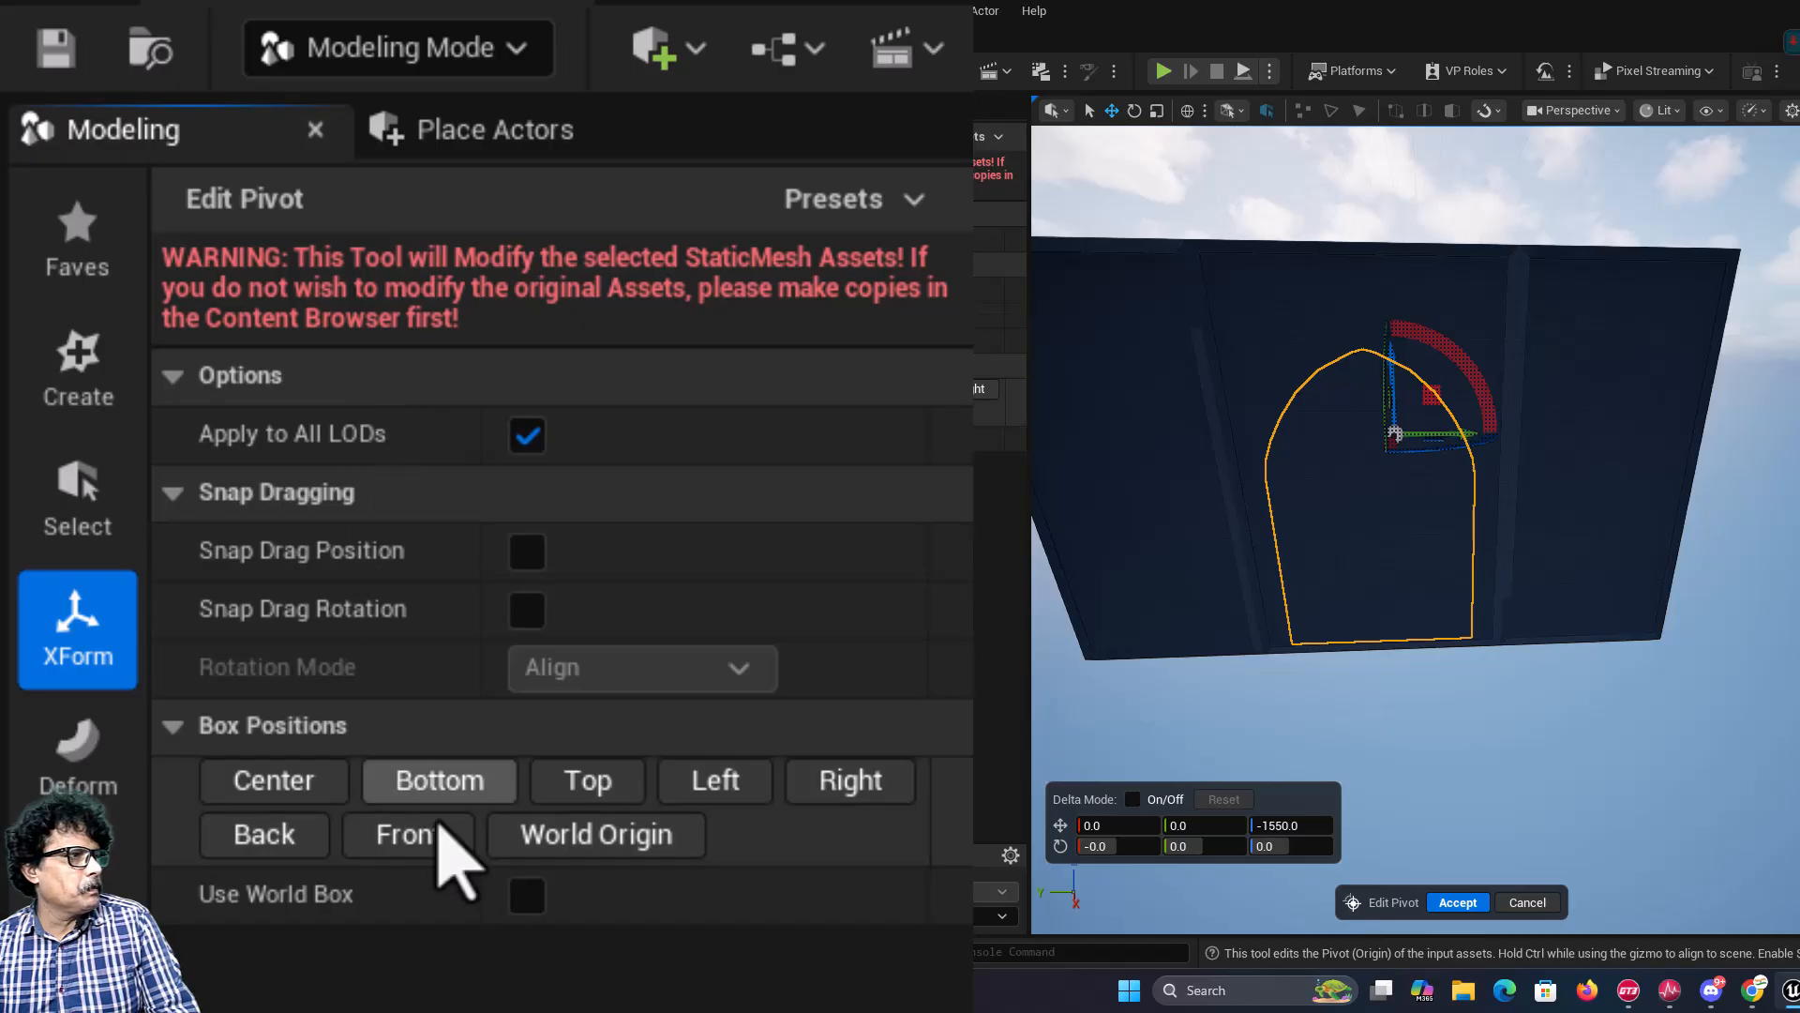
click(616, 784)
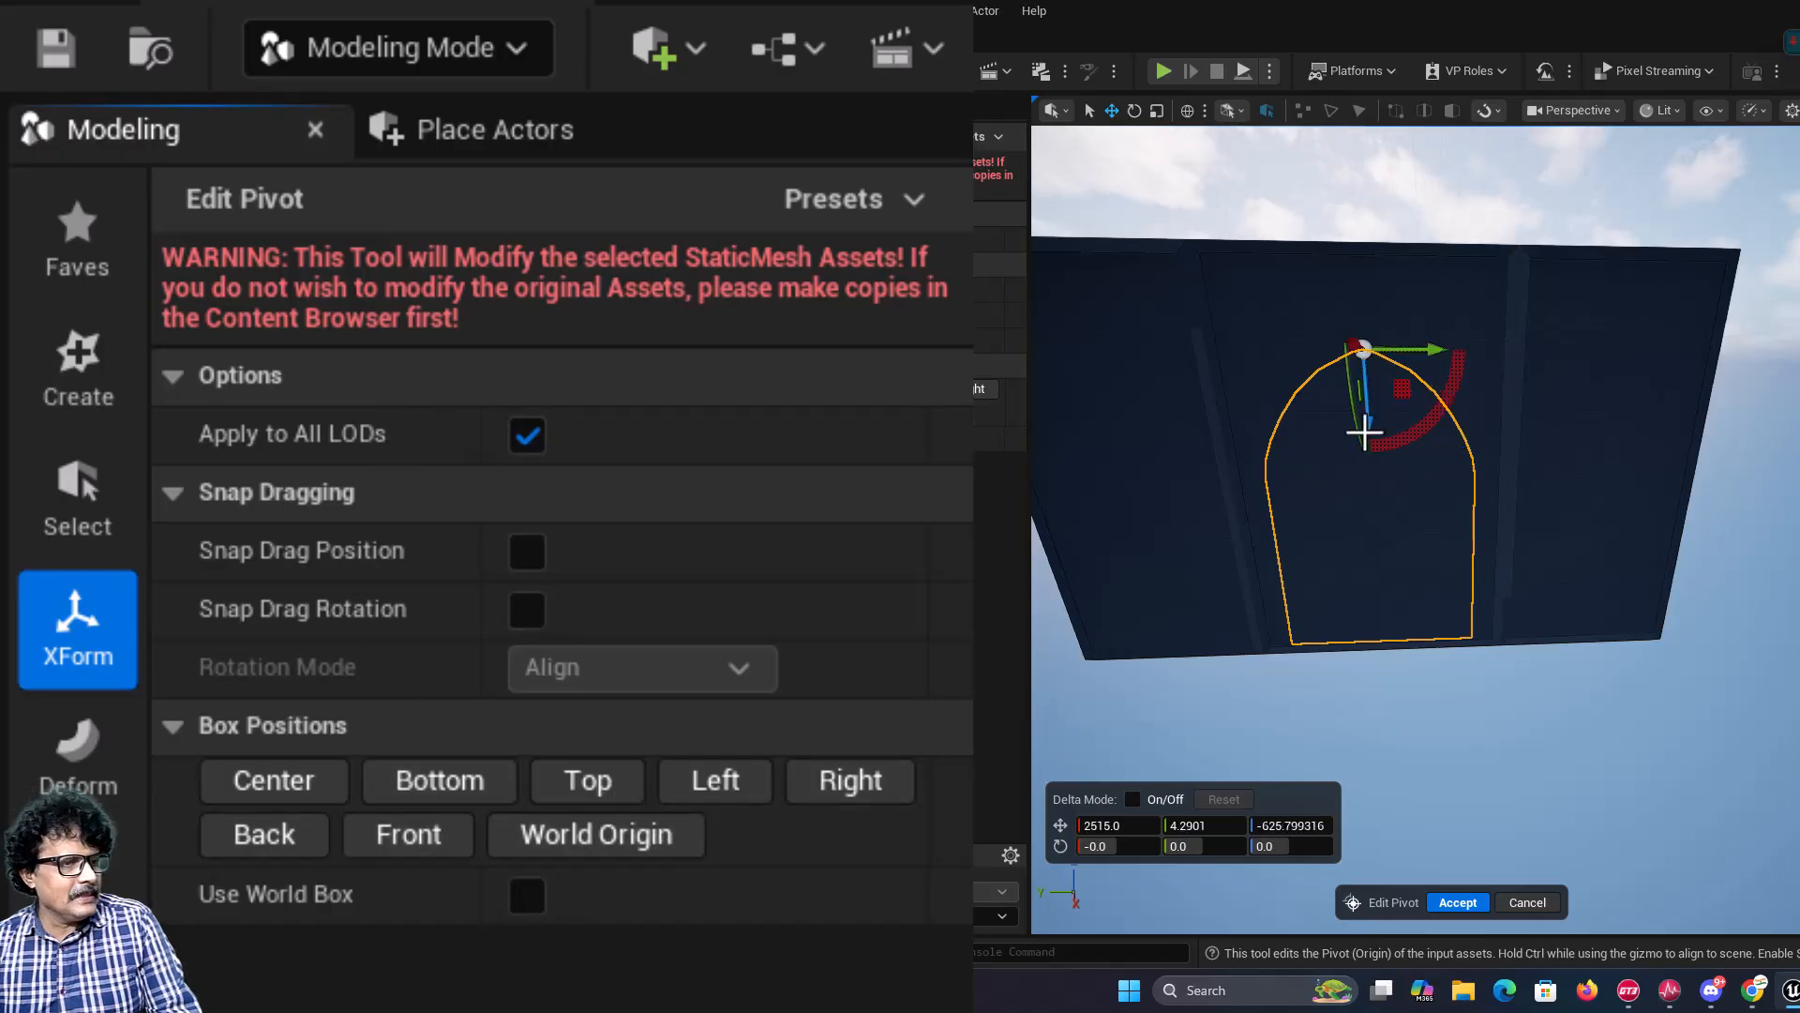
click(1457, 902)
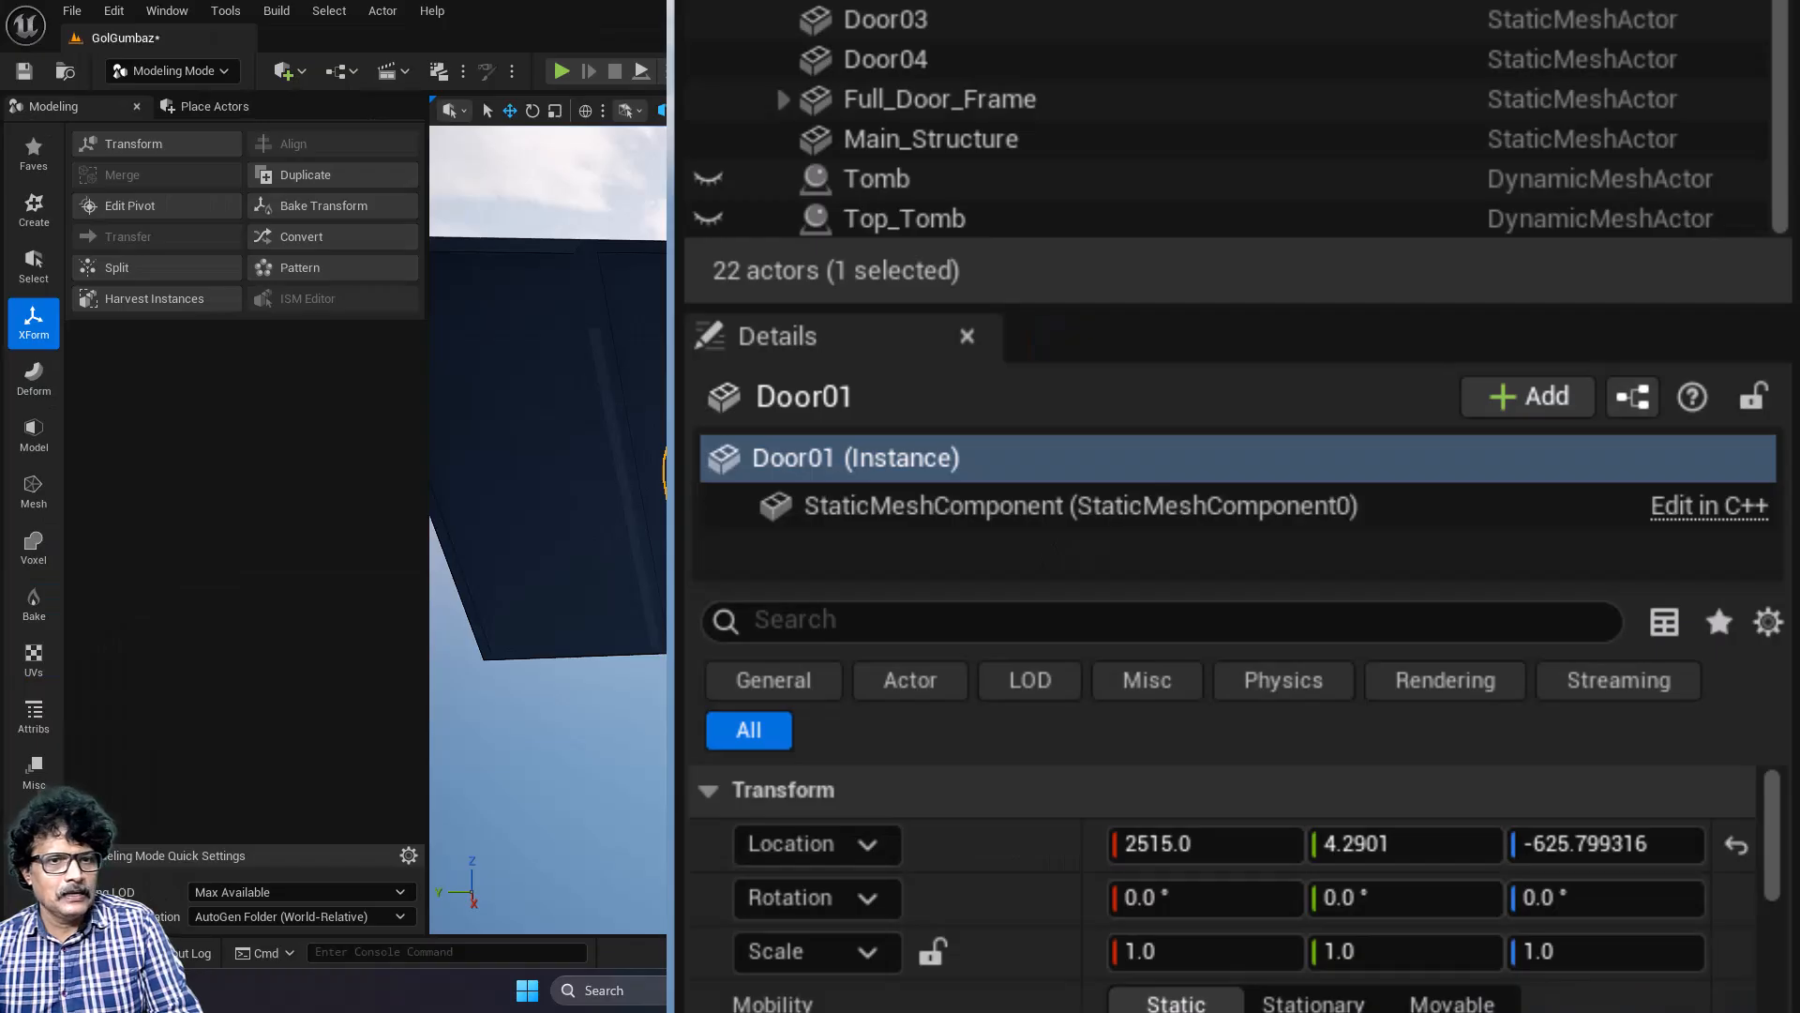
Step: Copy Door01's location, hide Door01, and paste the location onto Full_Door_Frame
right_click(1003, 853)
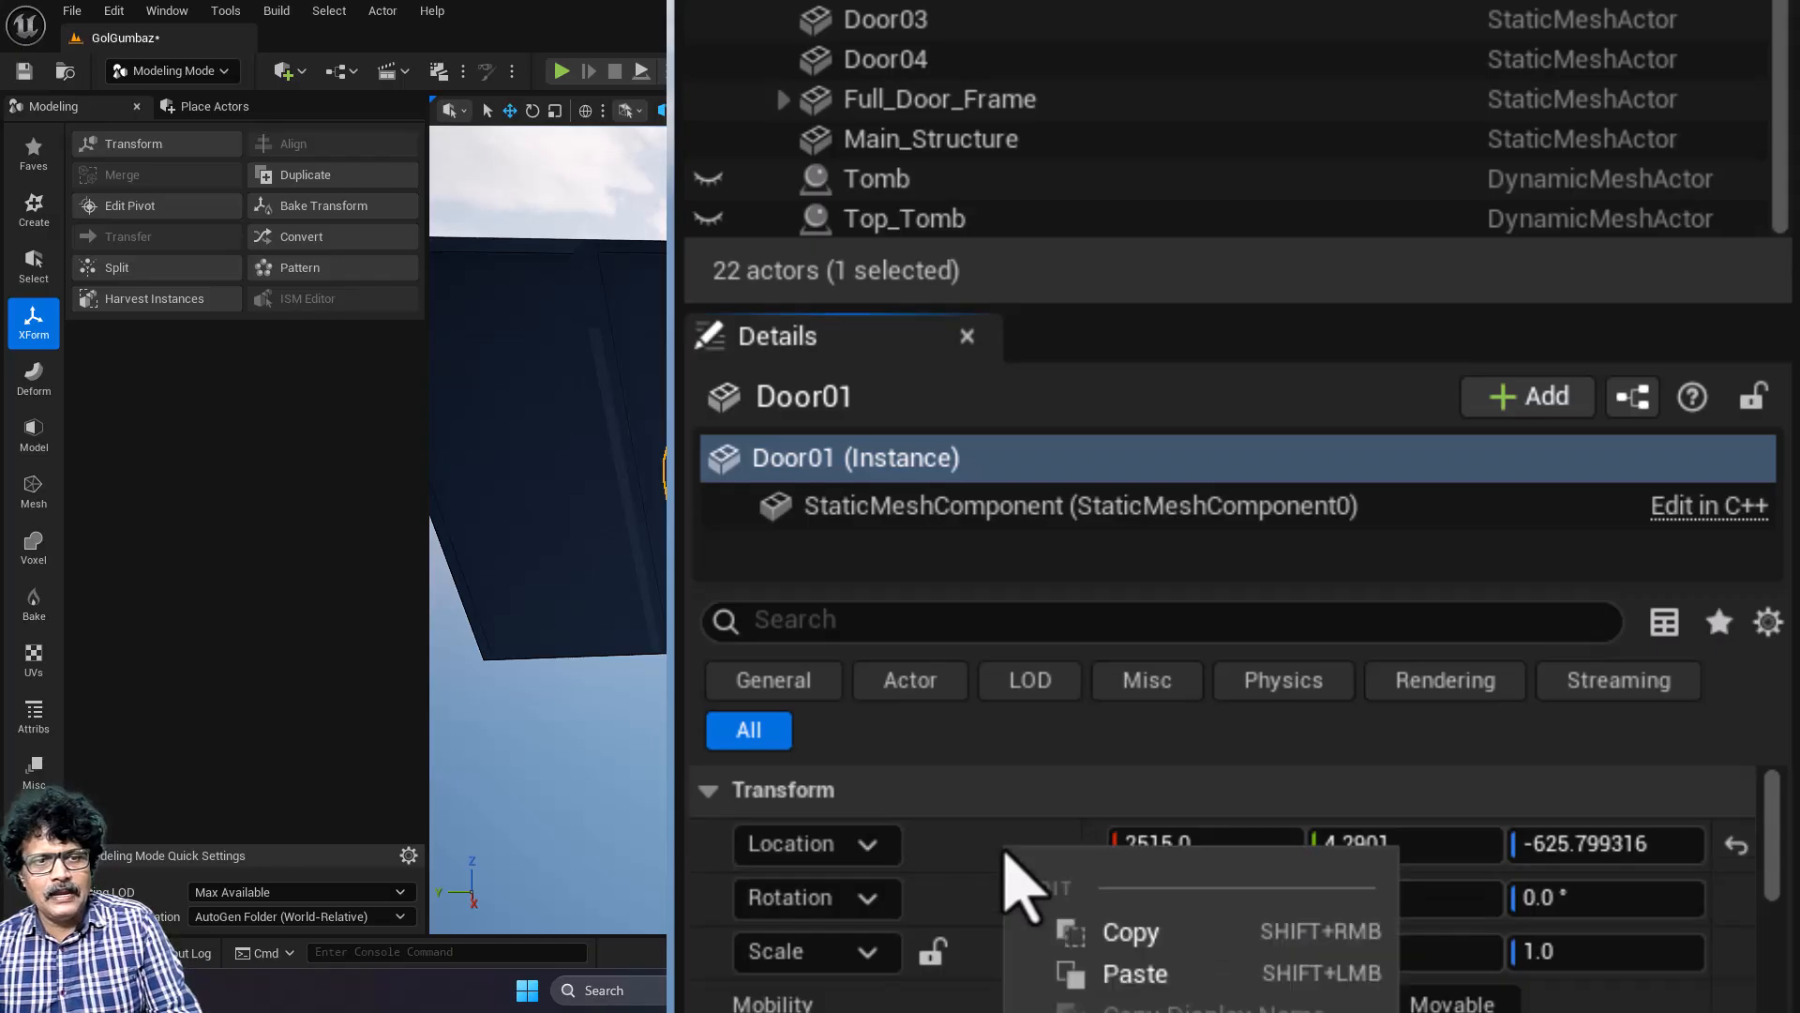
click(1087, 951)
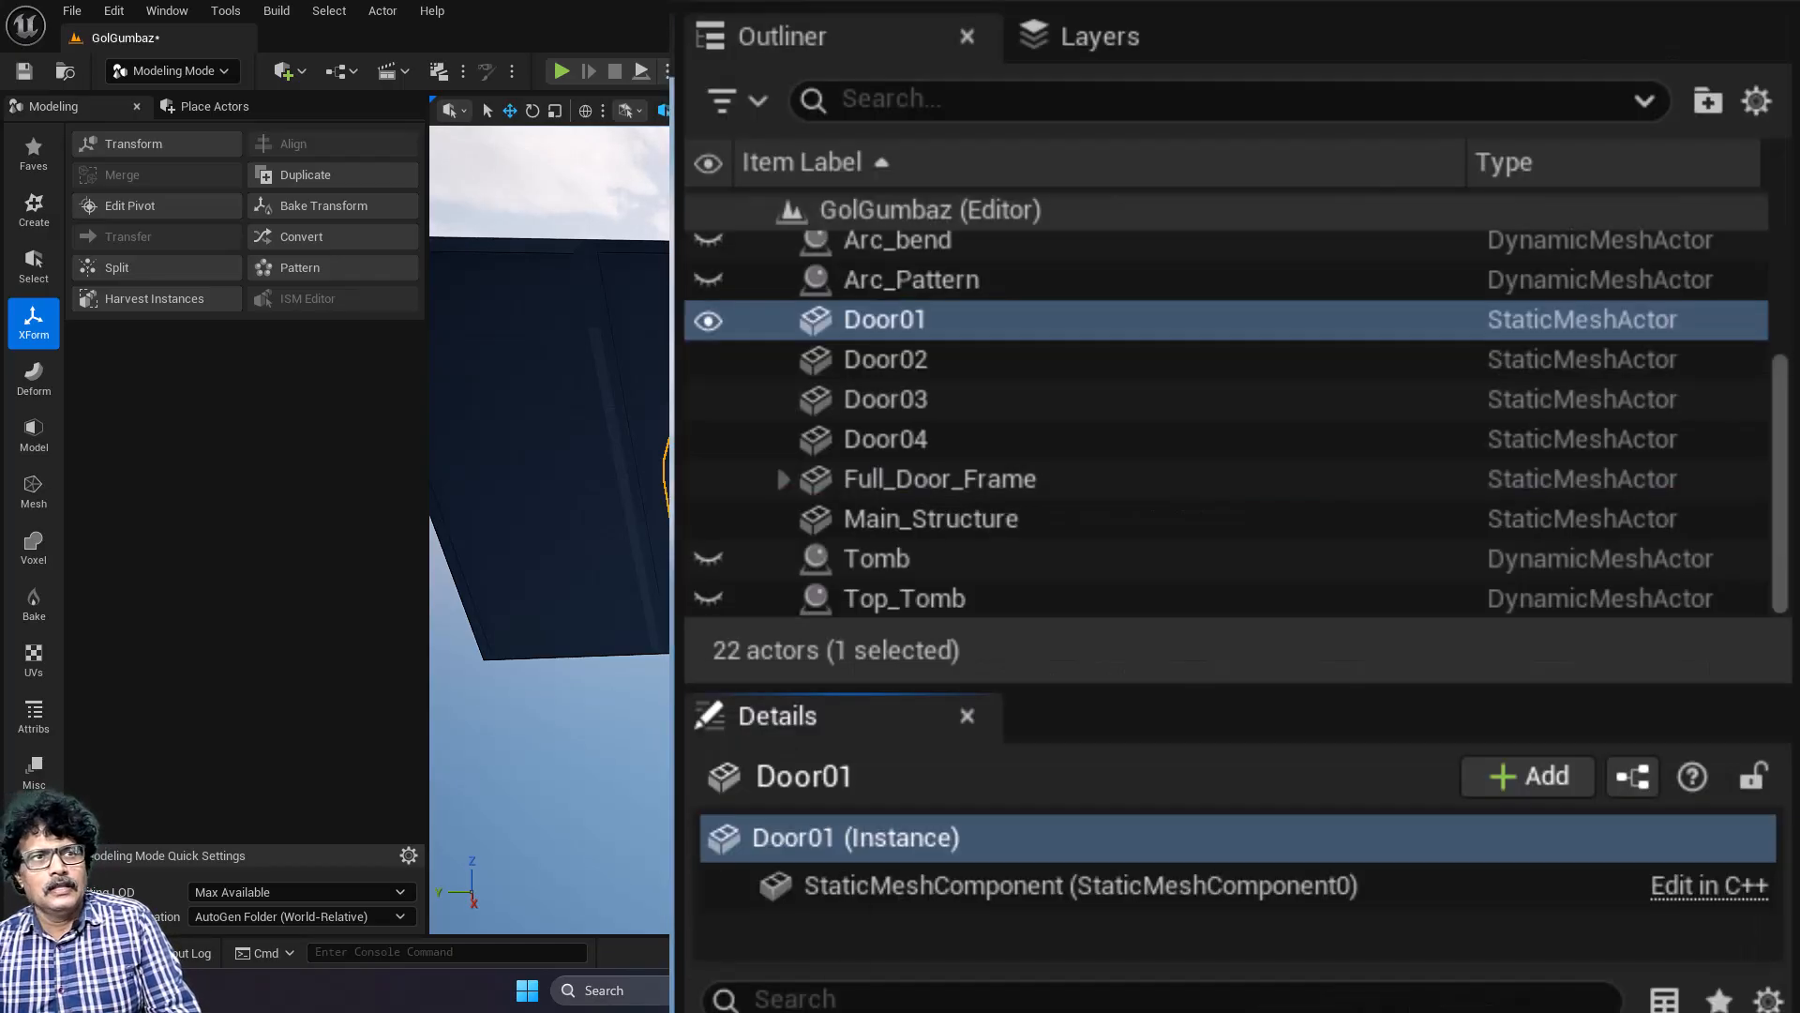
click(709, 319)
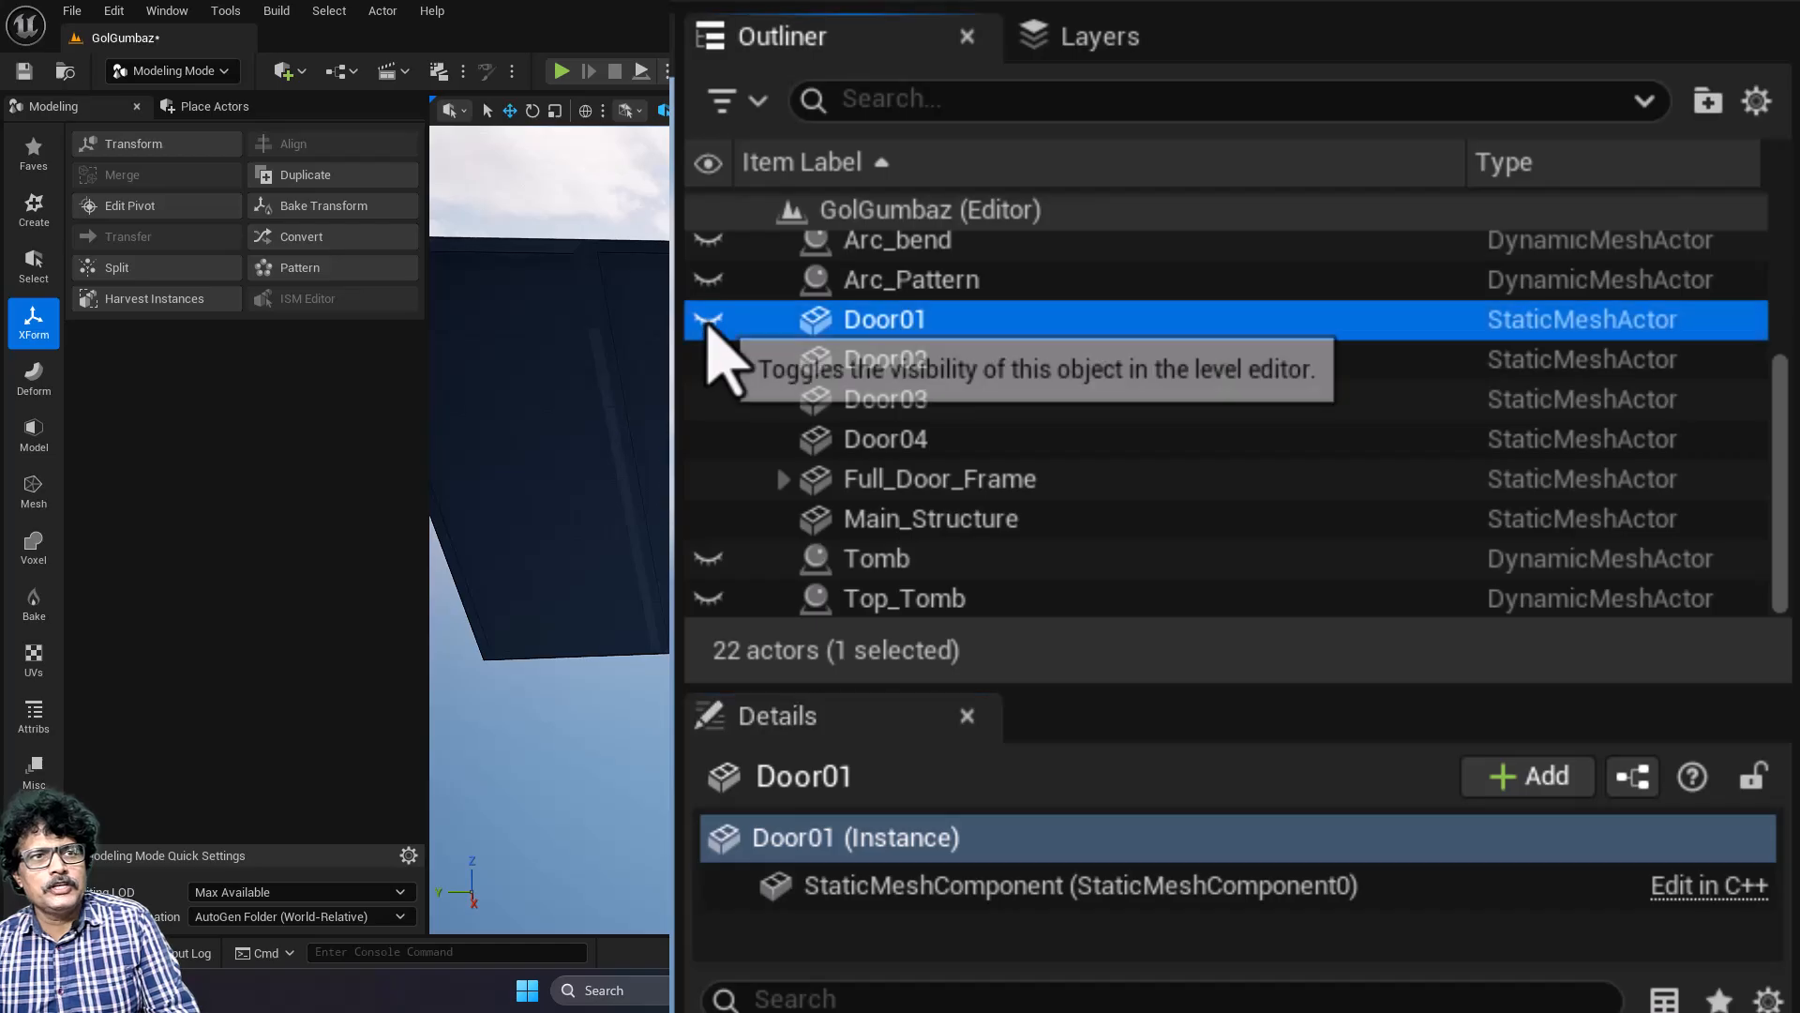
click(984, 482)
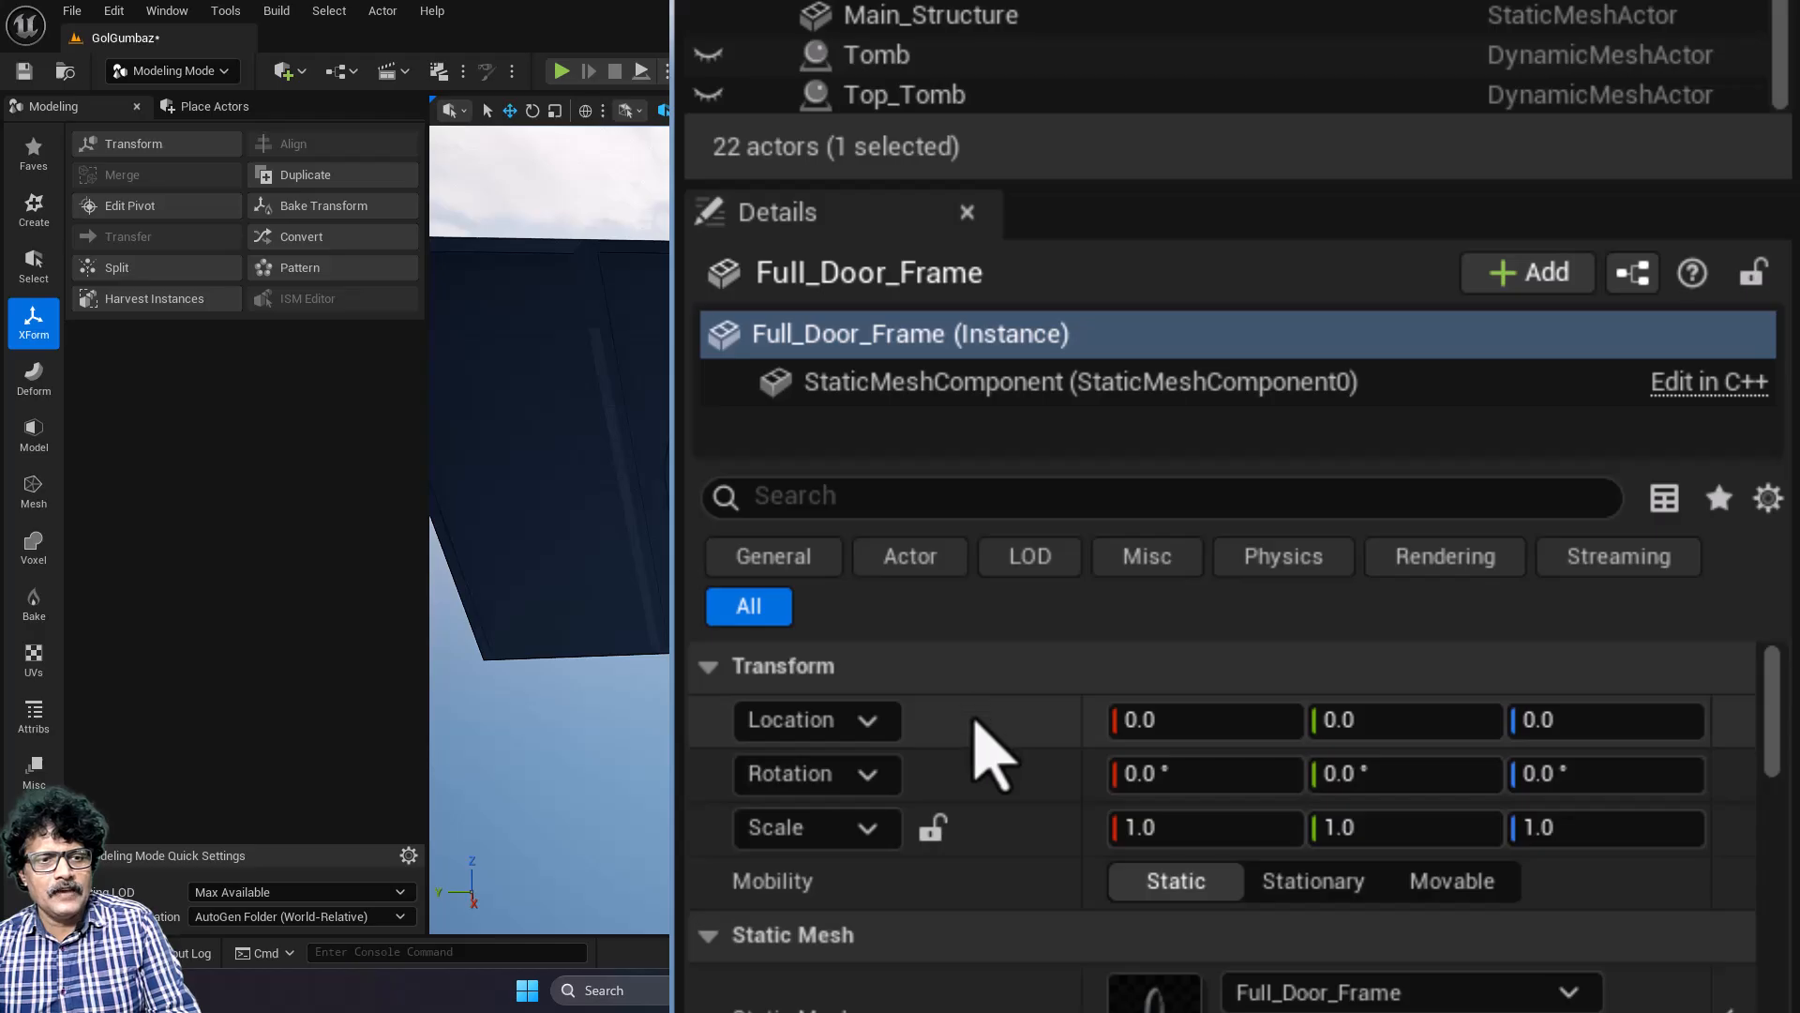
right_click(977, 724)
click(1052, 850)
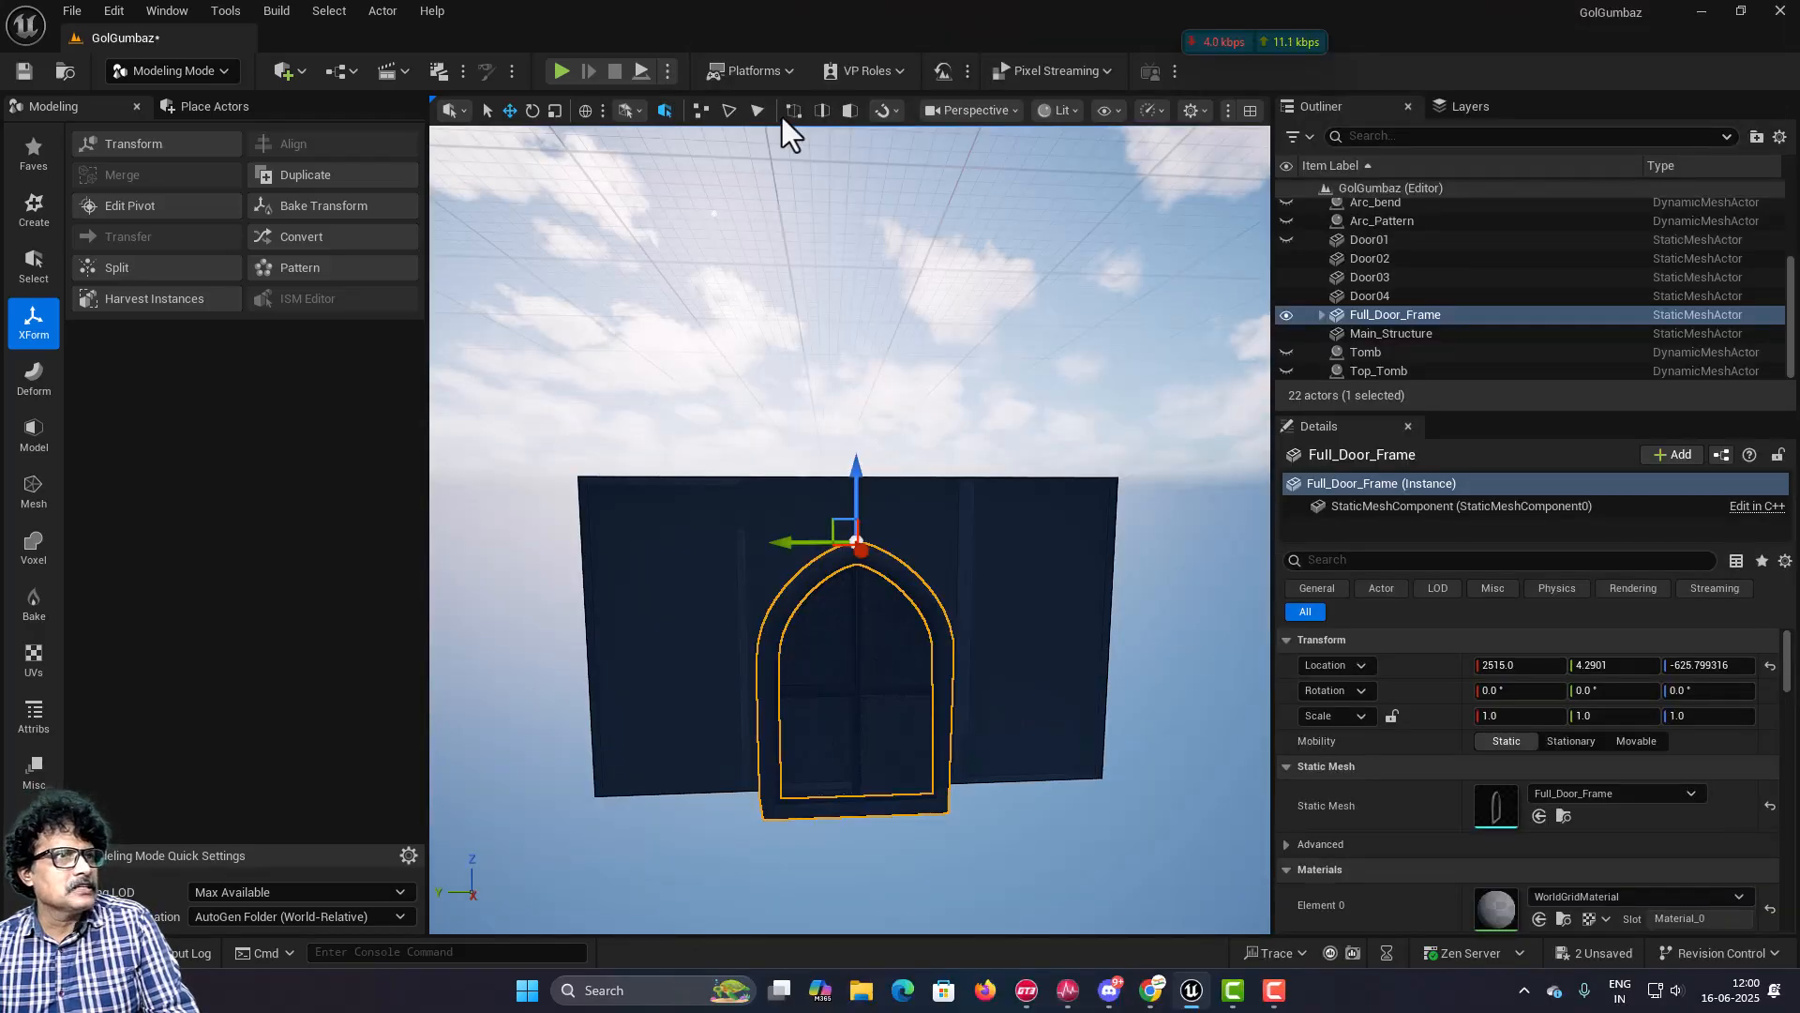
Step: Check the door against the wall in the Right view, scale Full_Door_Frame to 0.9 on all axes, and return to perspective
click(985, 111)
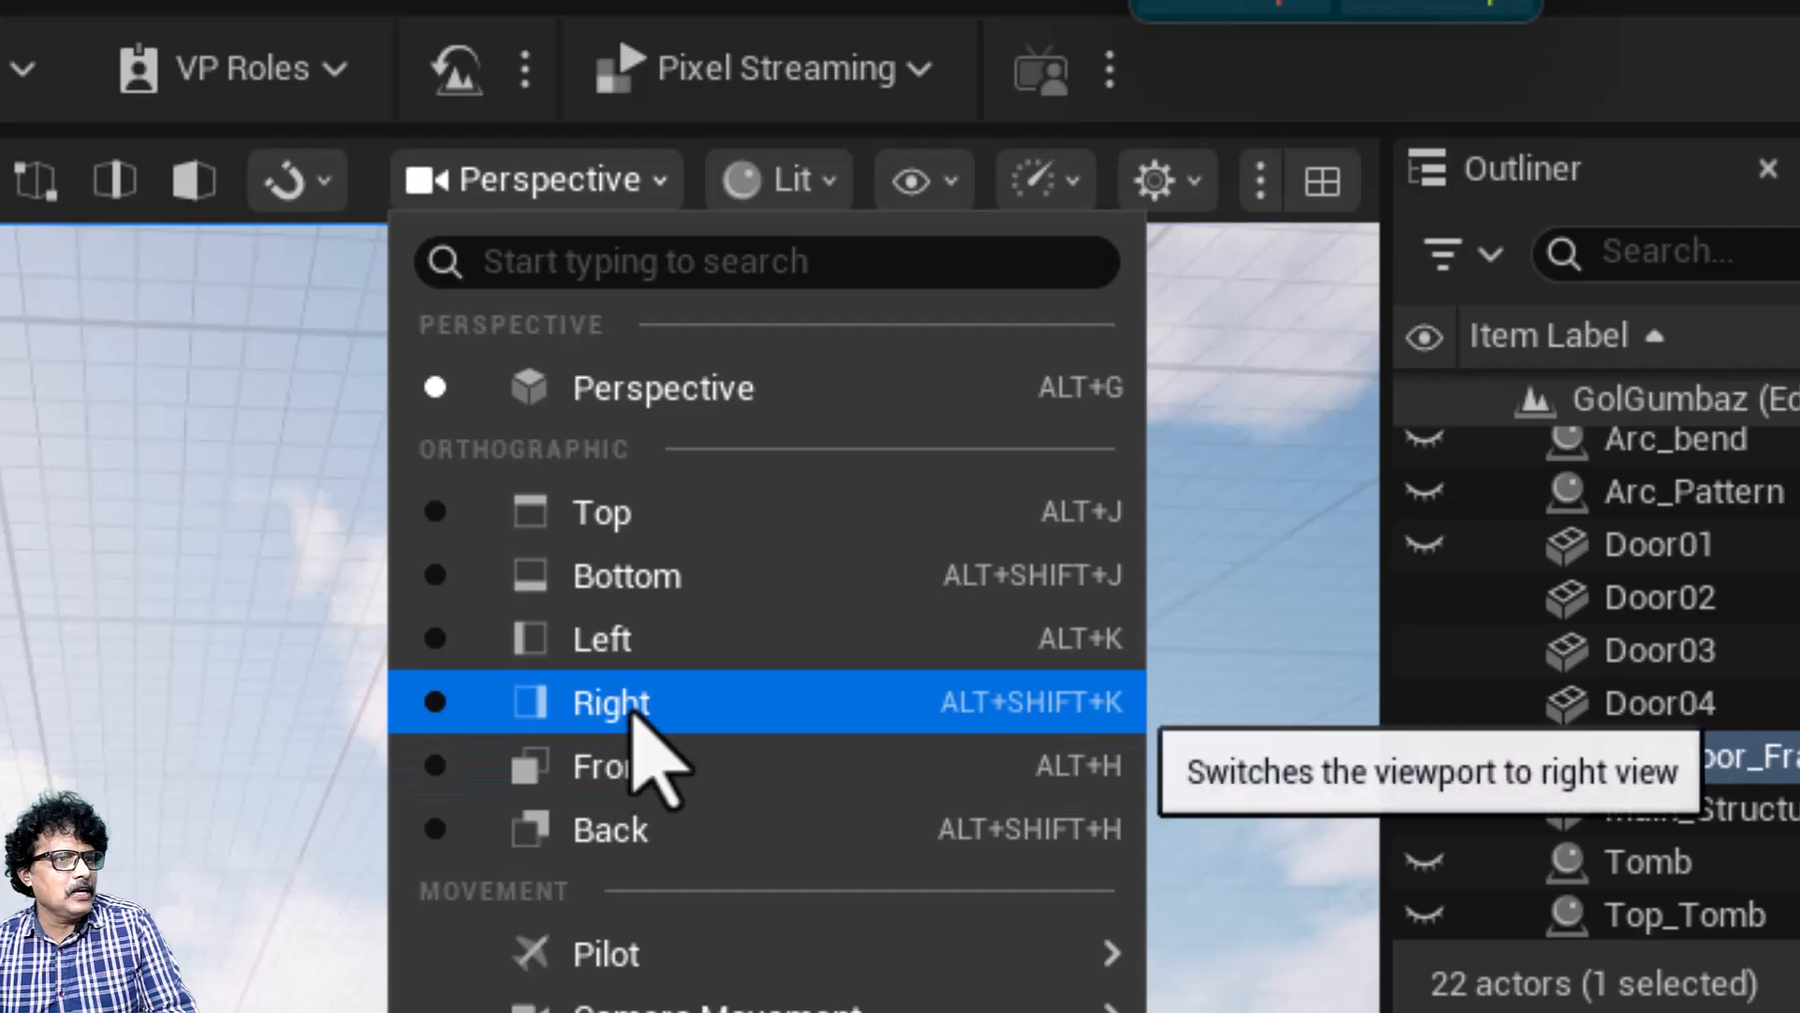
click(633, 713)
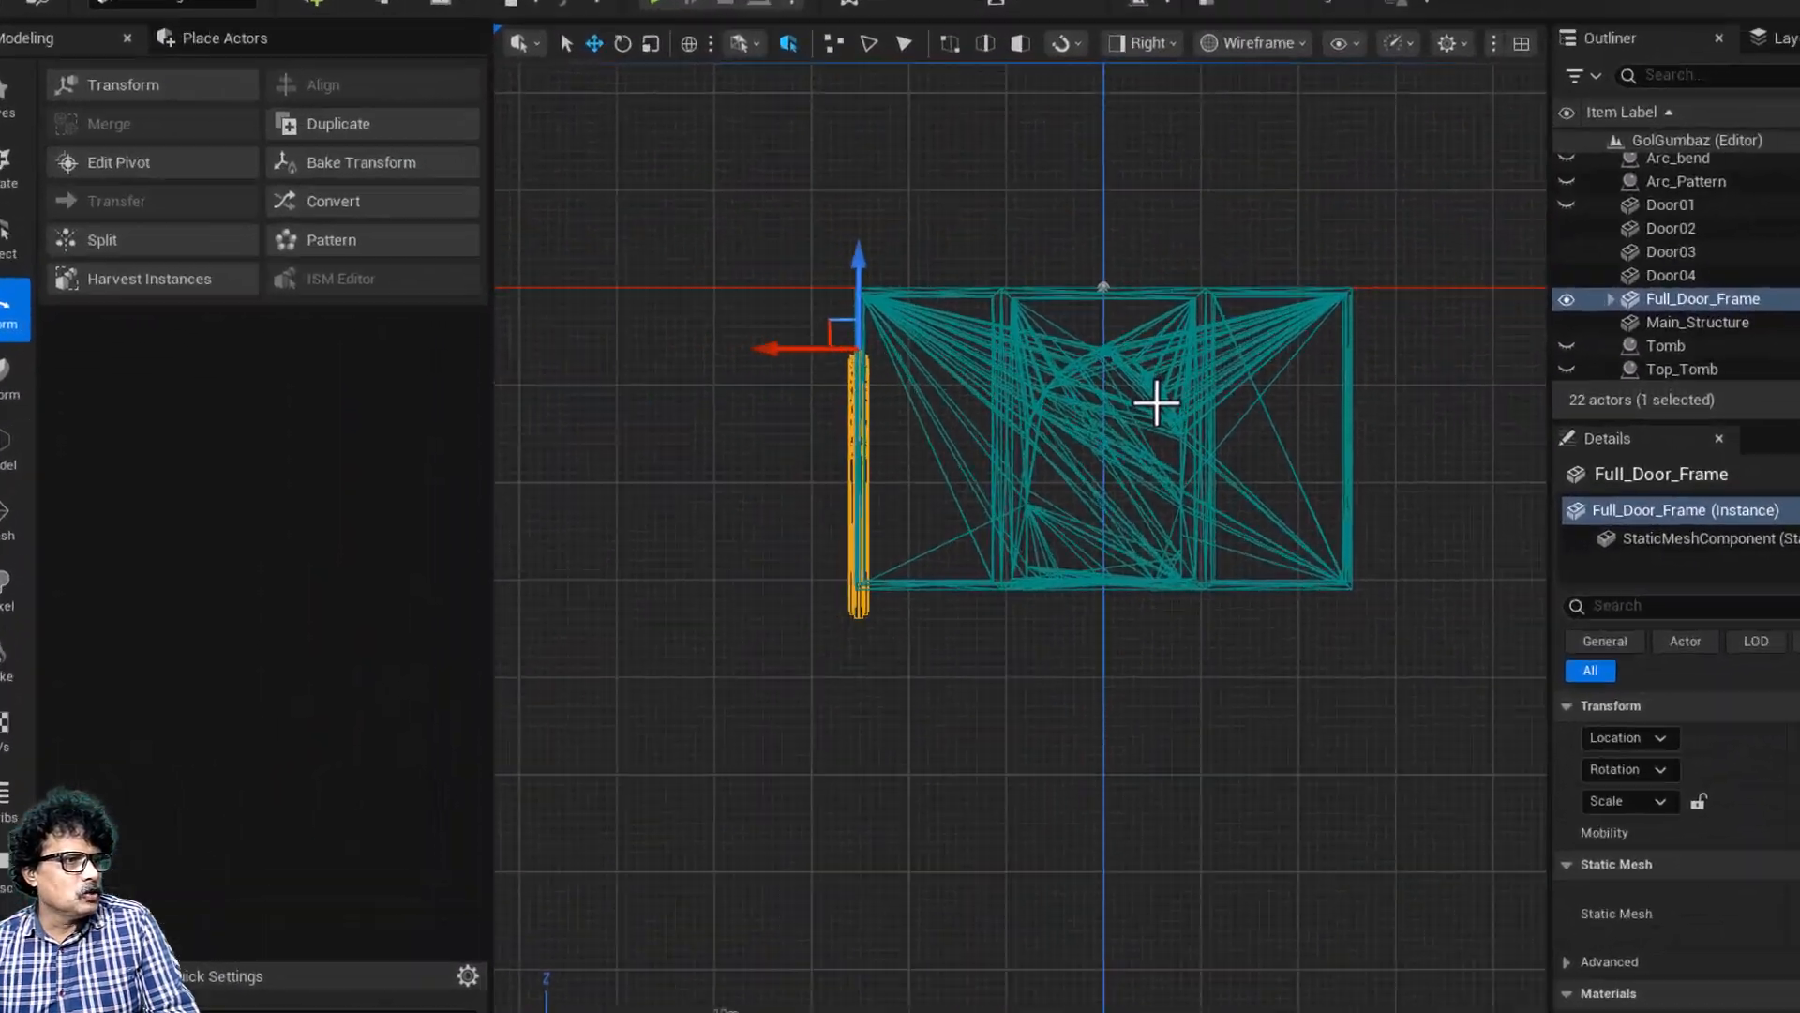
scroll(1138, 422, up, 3)
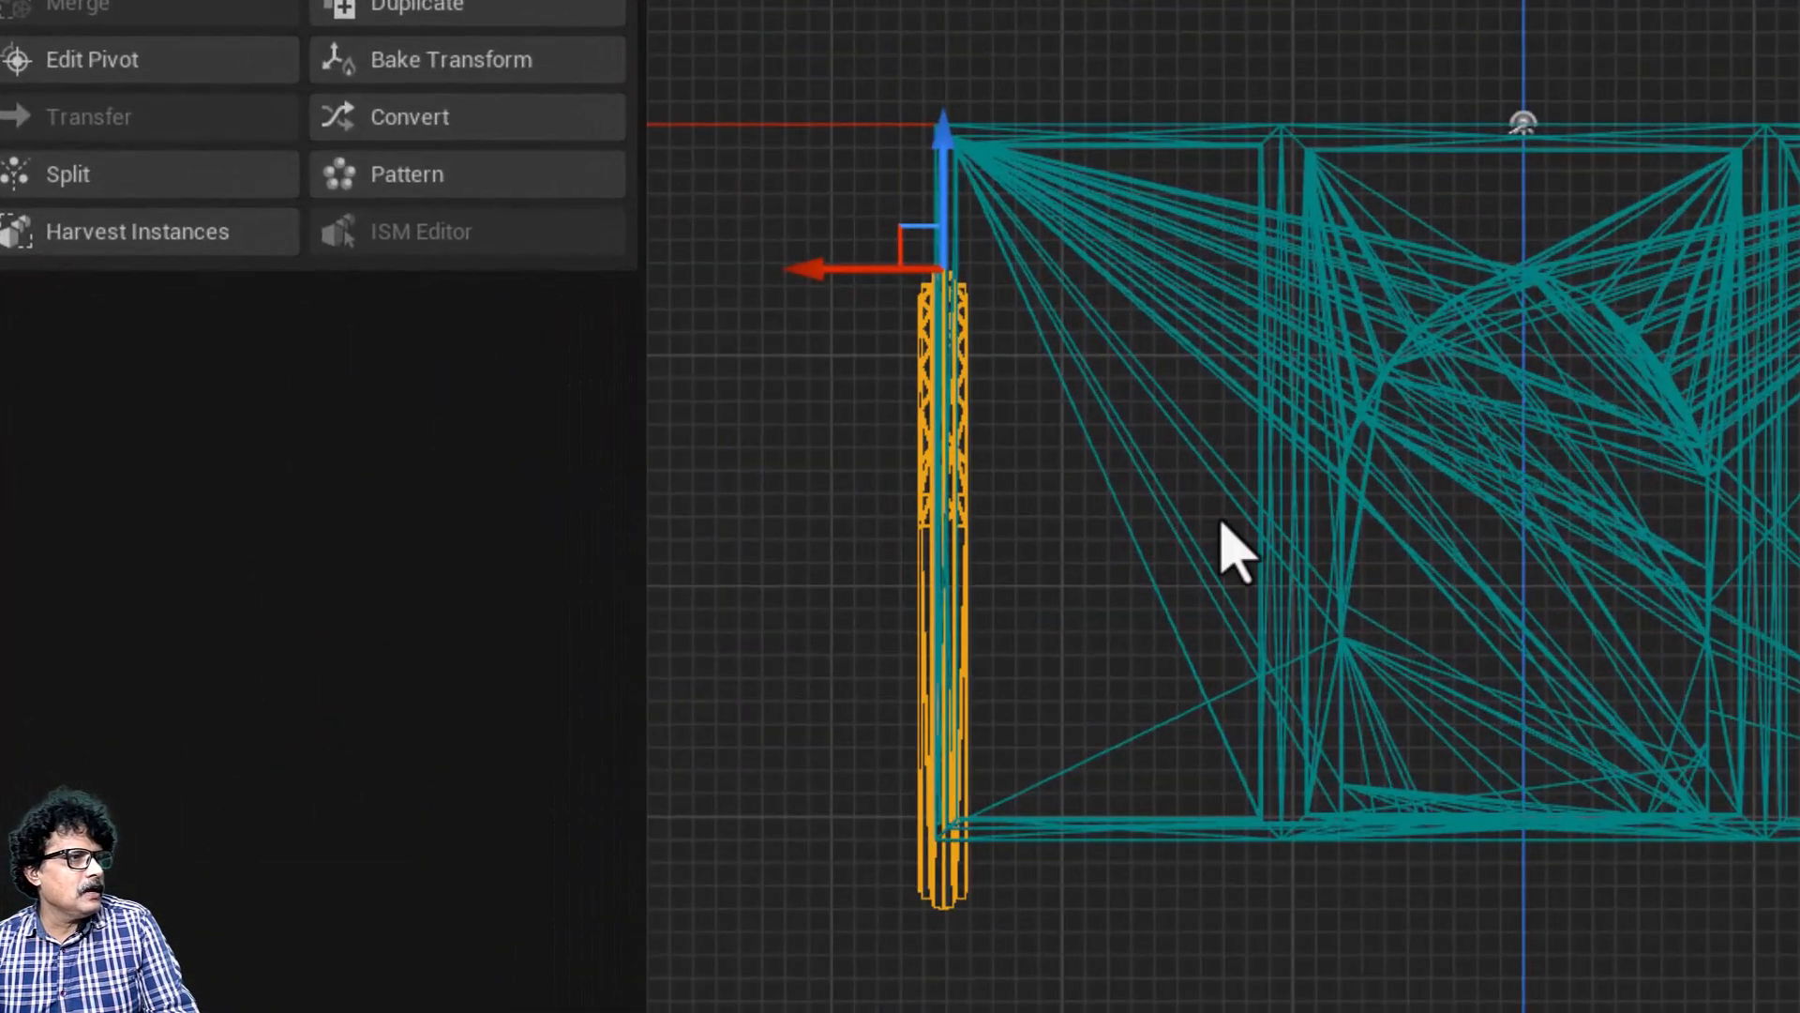
right_drag(1222, 525, 964, 760)
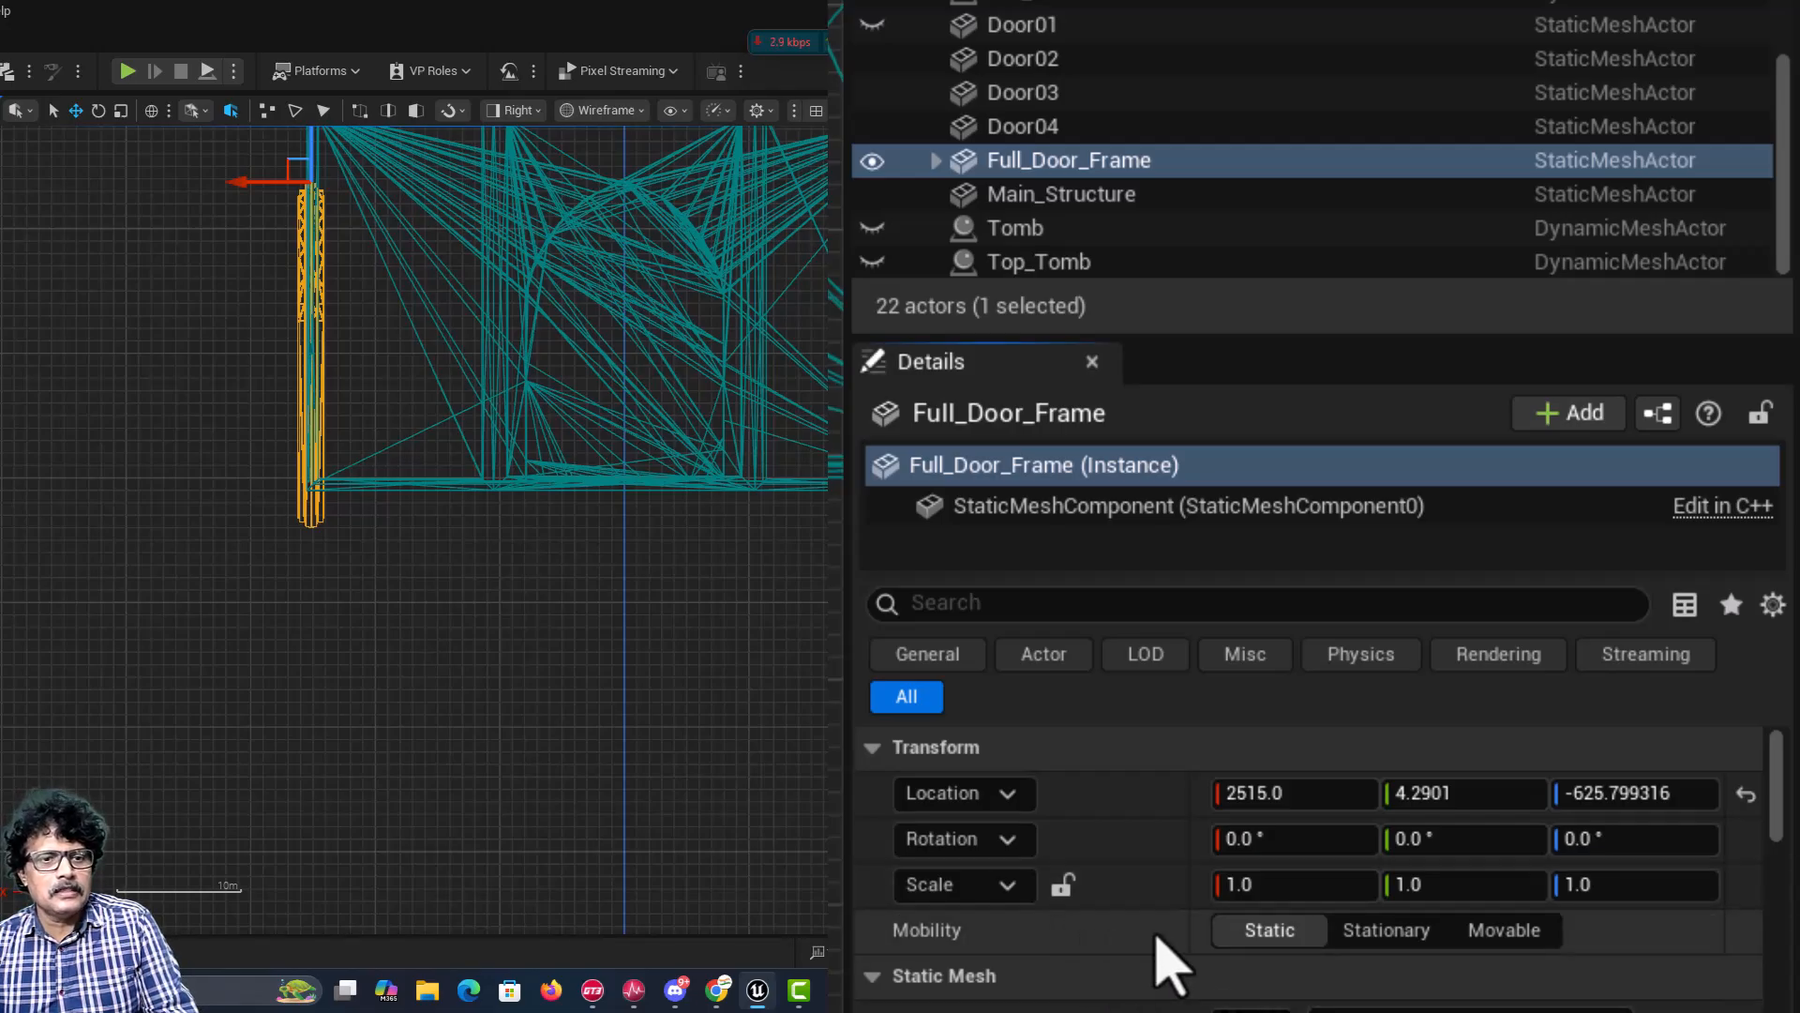
click(1219, 886)
text(.)
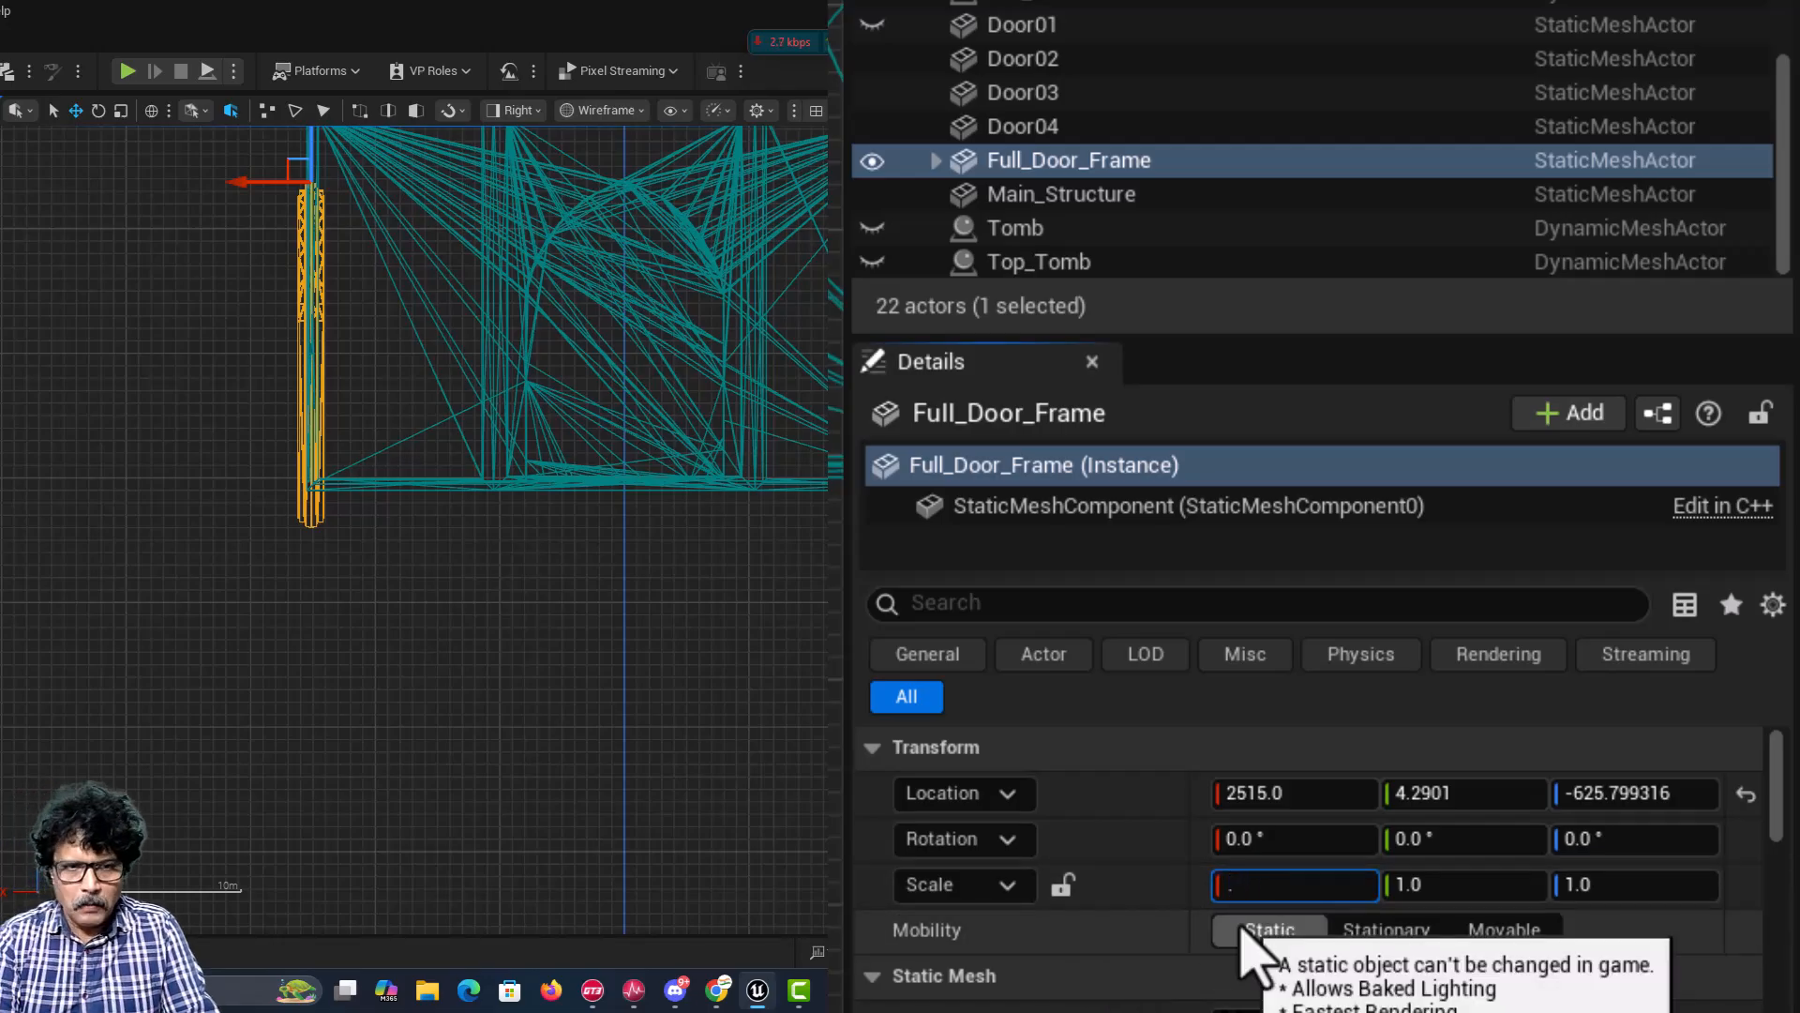
text(9)
key(Tab)
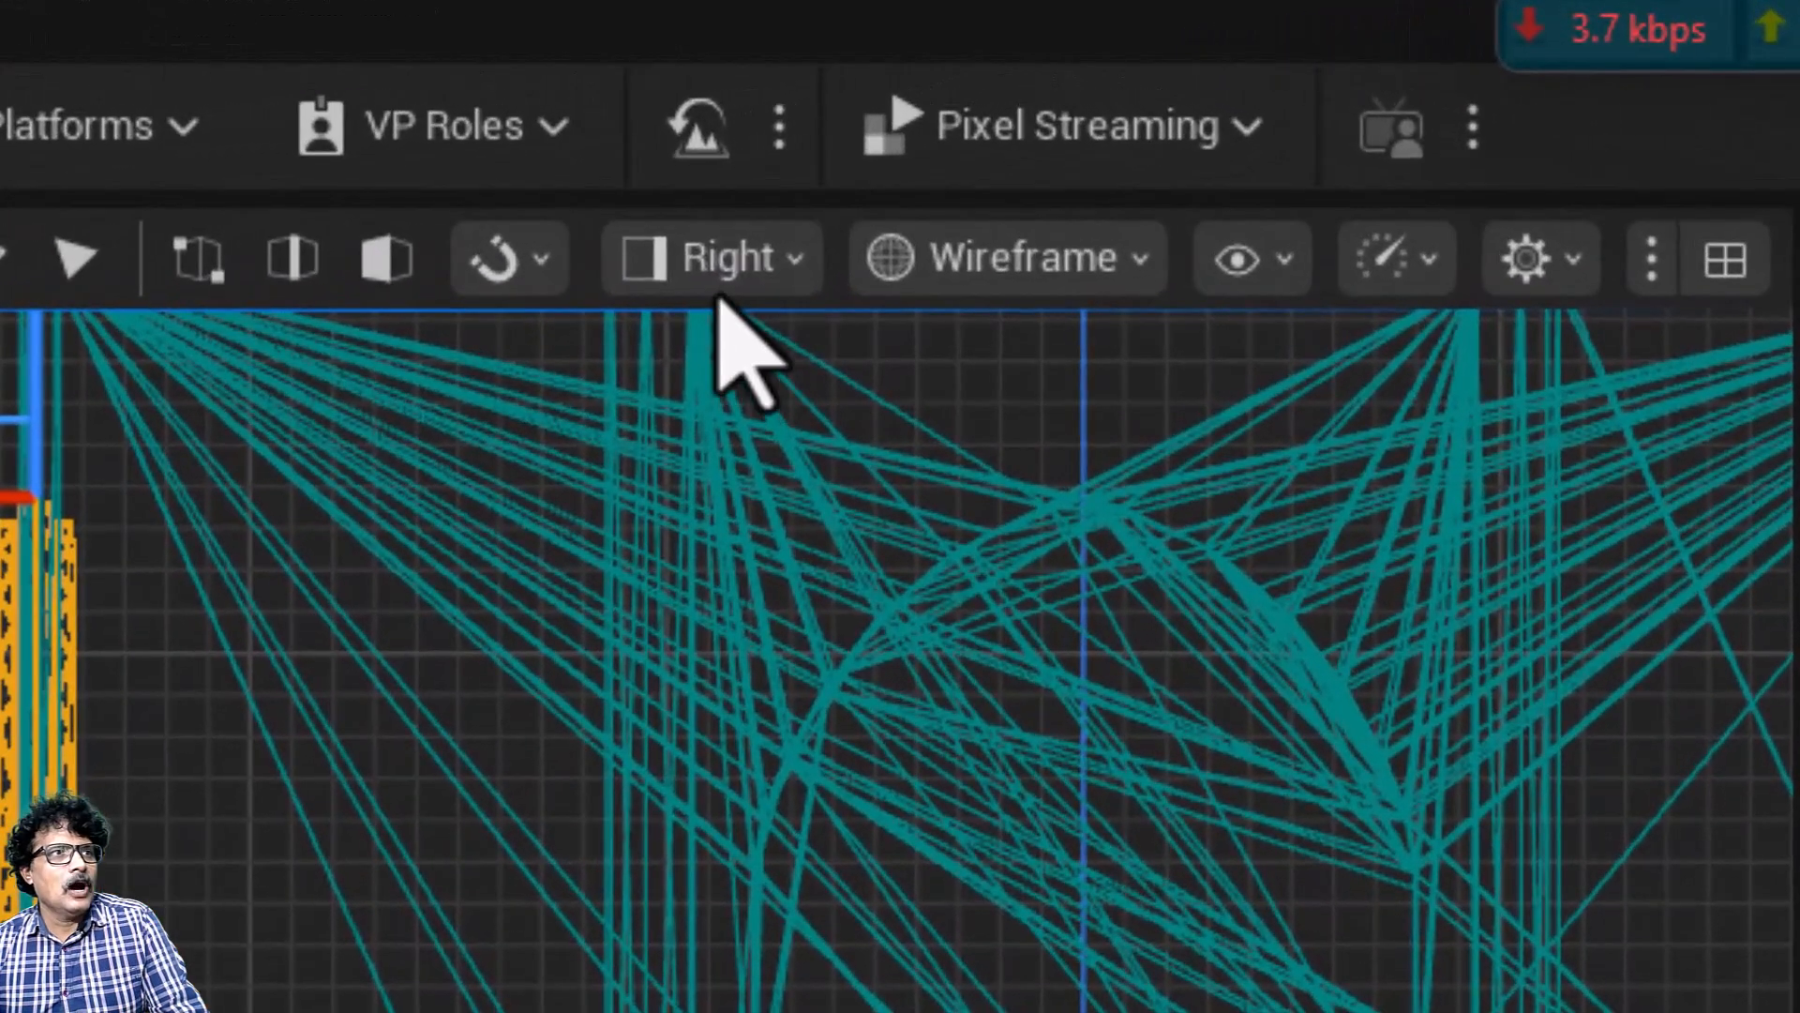
click(516, 110)
click(757, 506)
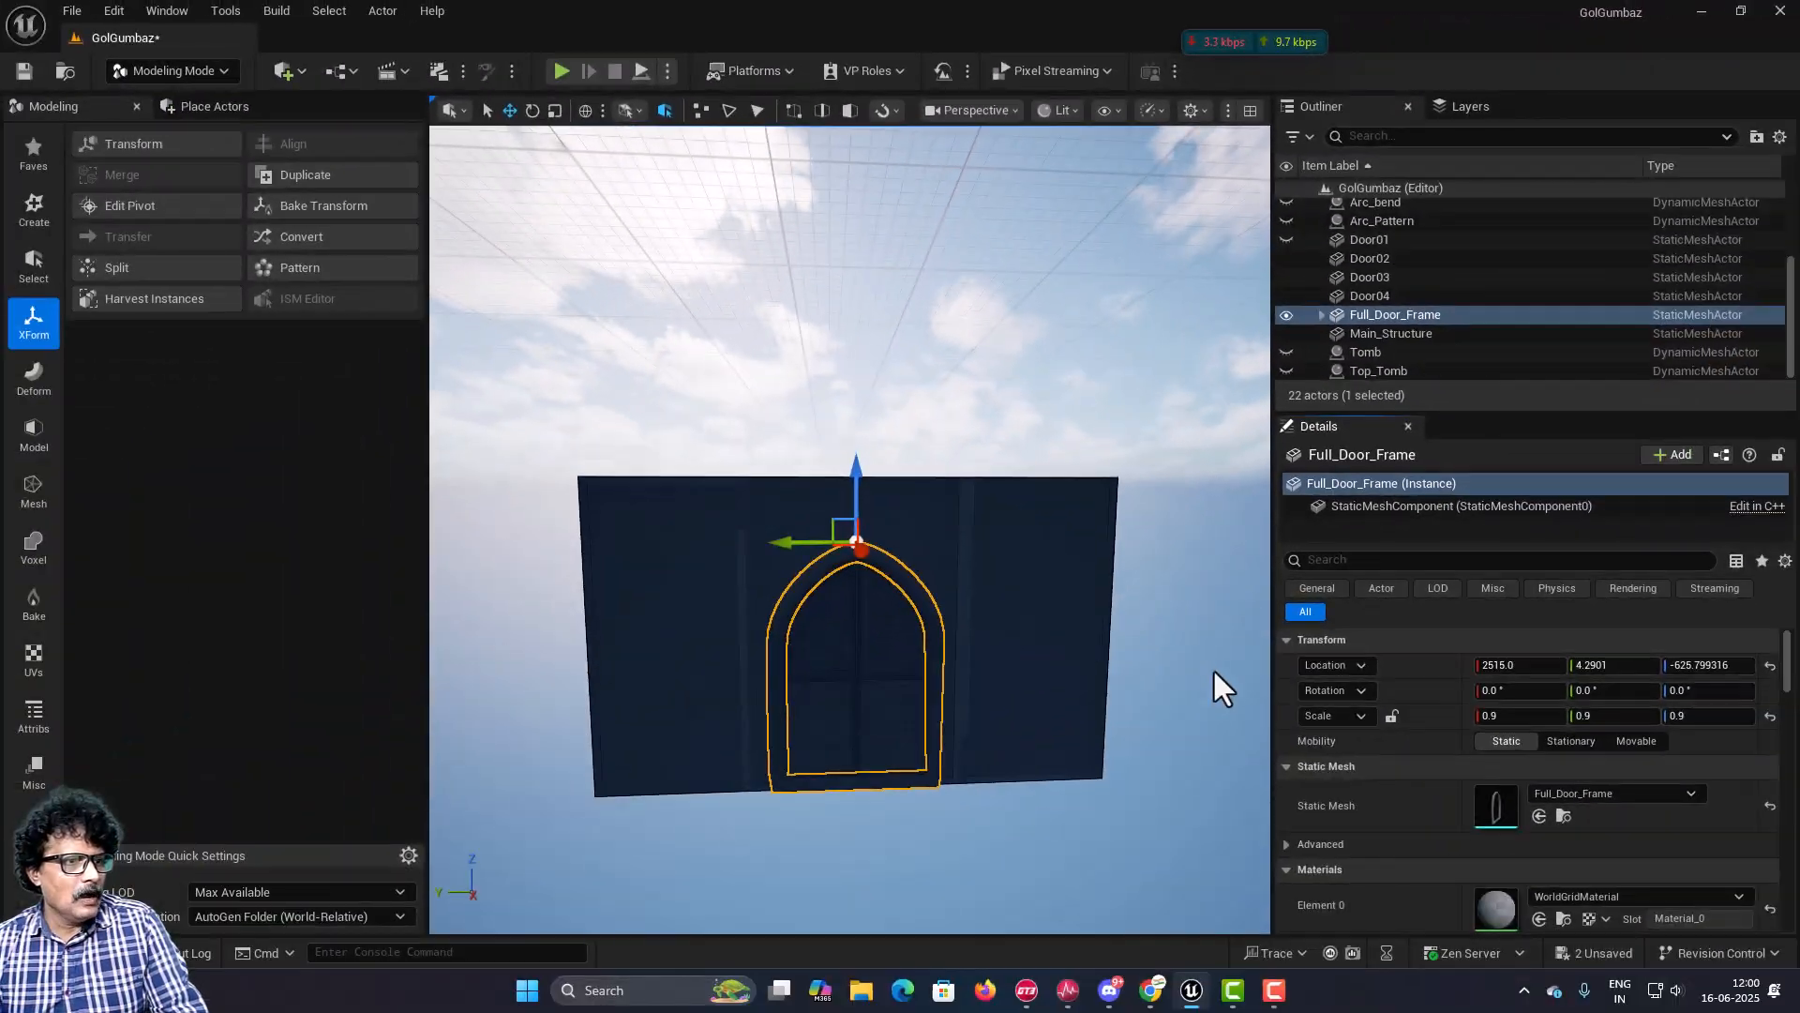
click(1219, 690)
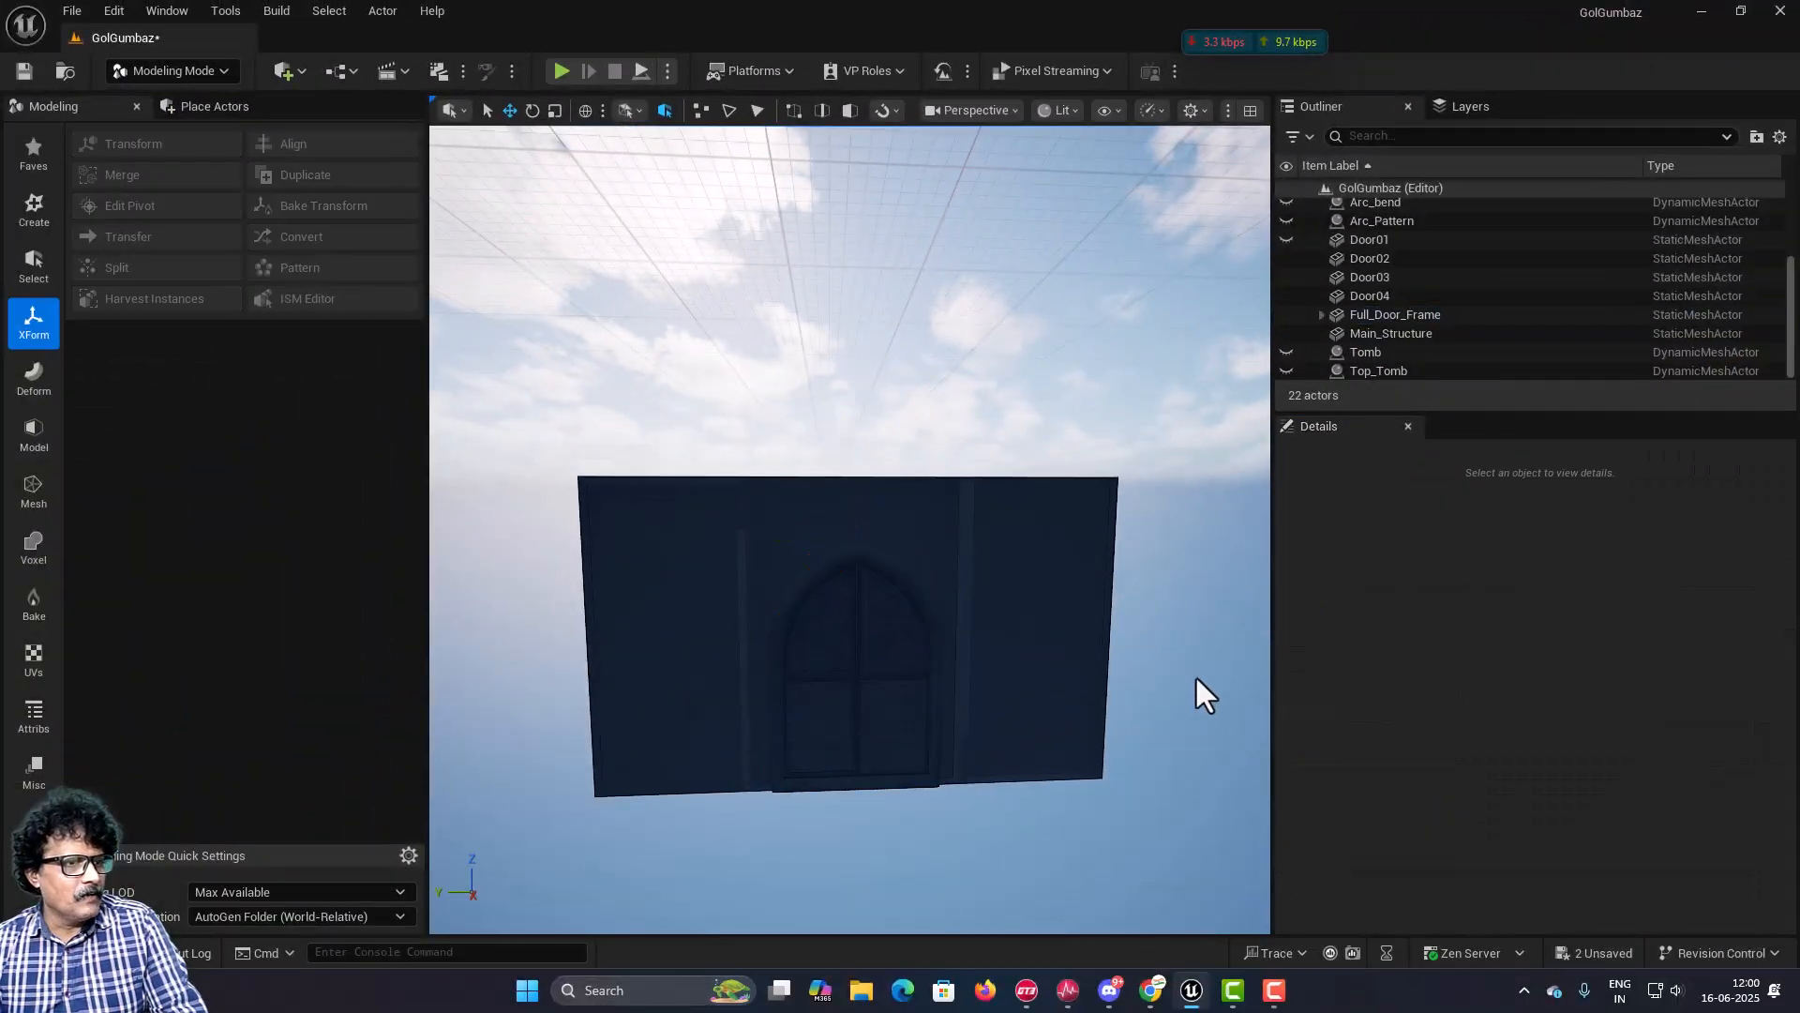
right_drag(1071, 683, 1024, 710)
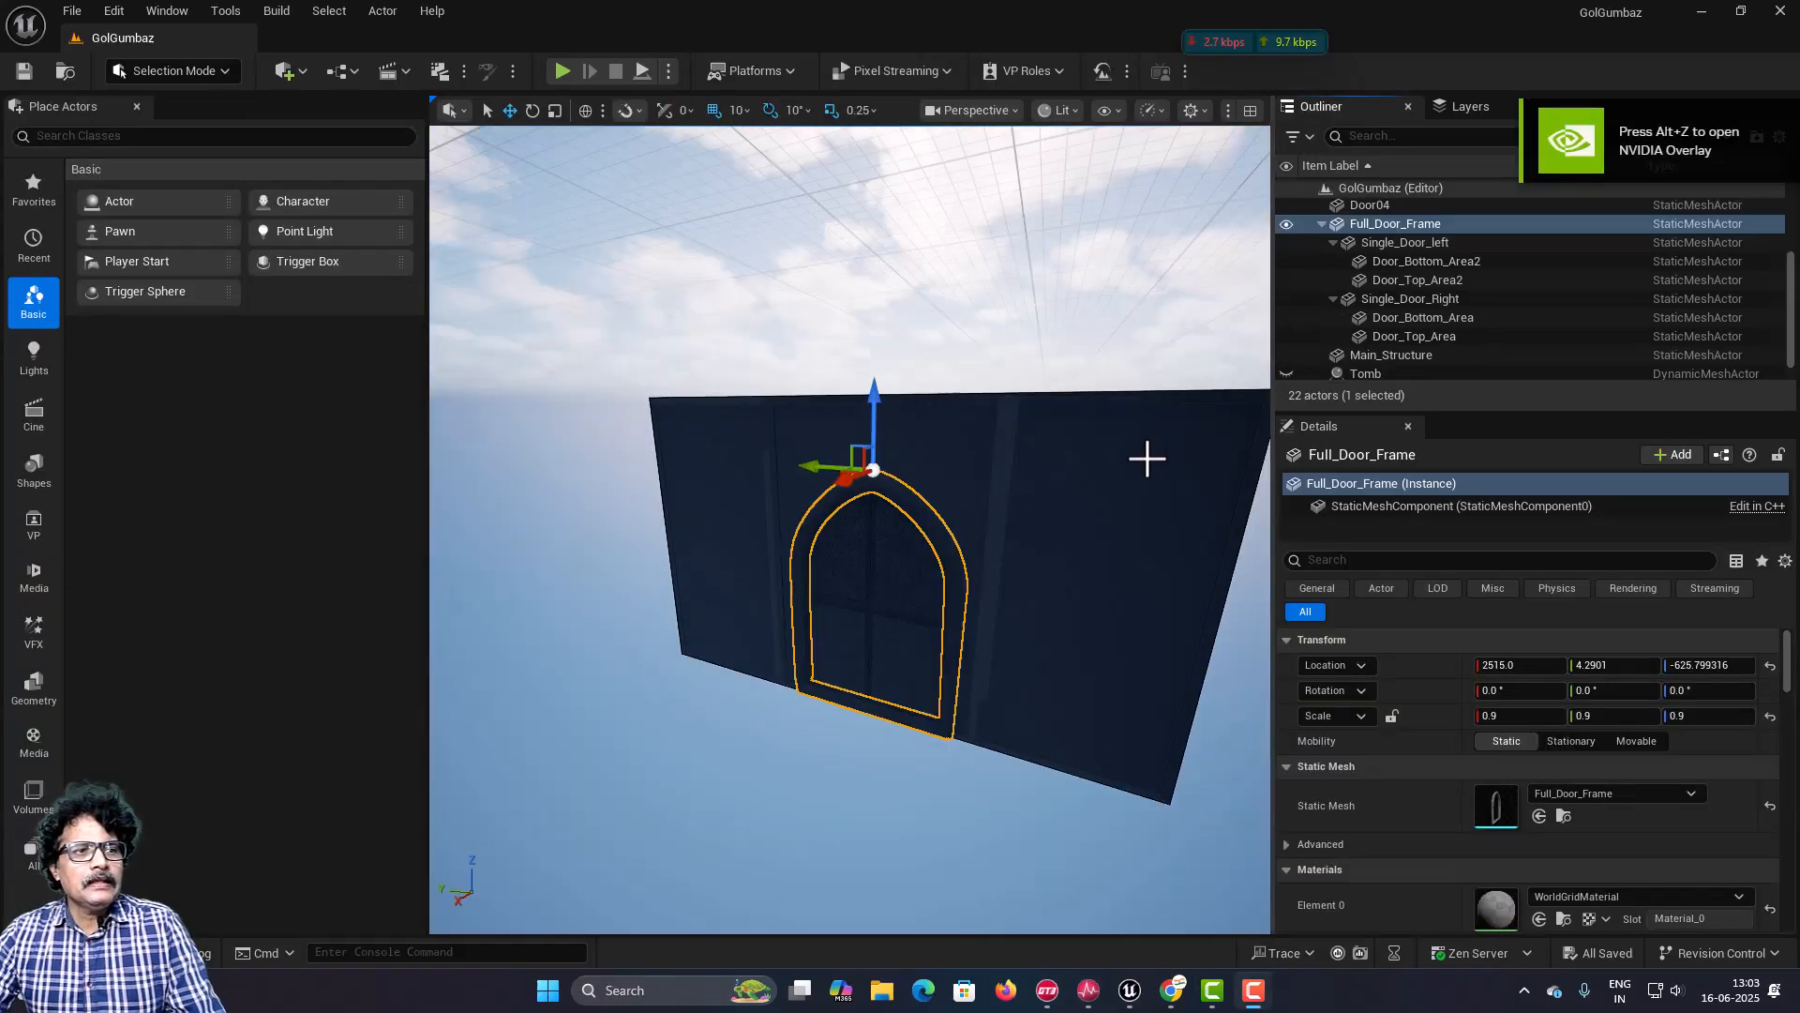
Step: Select and frame Door02, and move its pivot to the top of its bounding box in Modeling Mode
right_drag(1147, 459, 1313, 485)
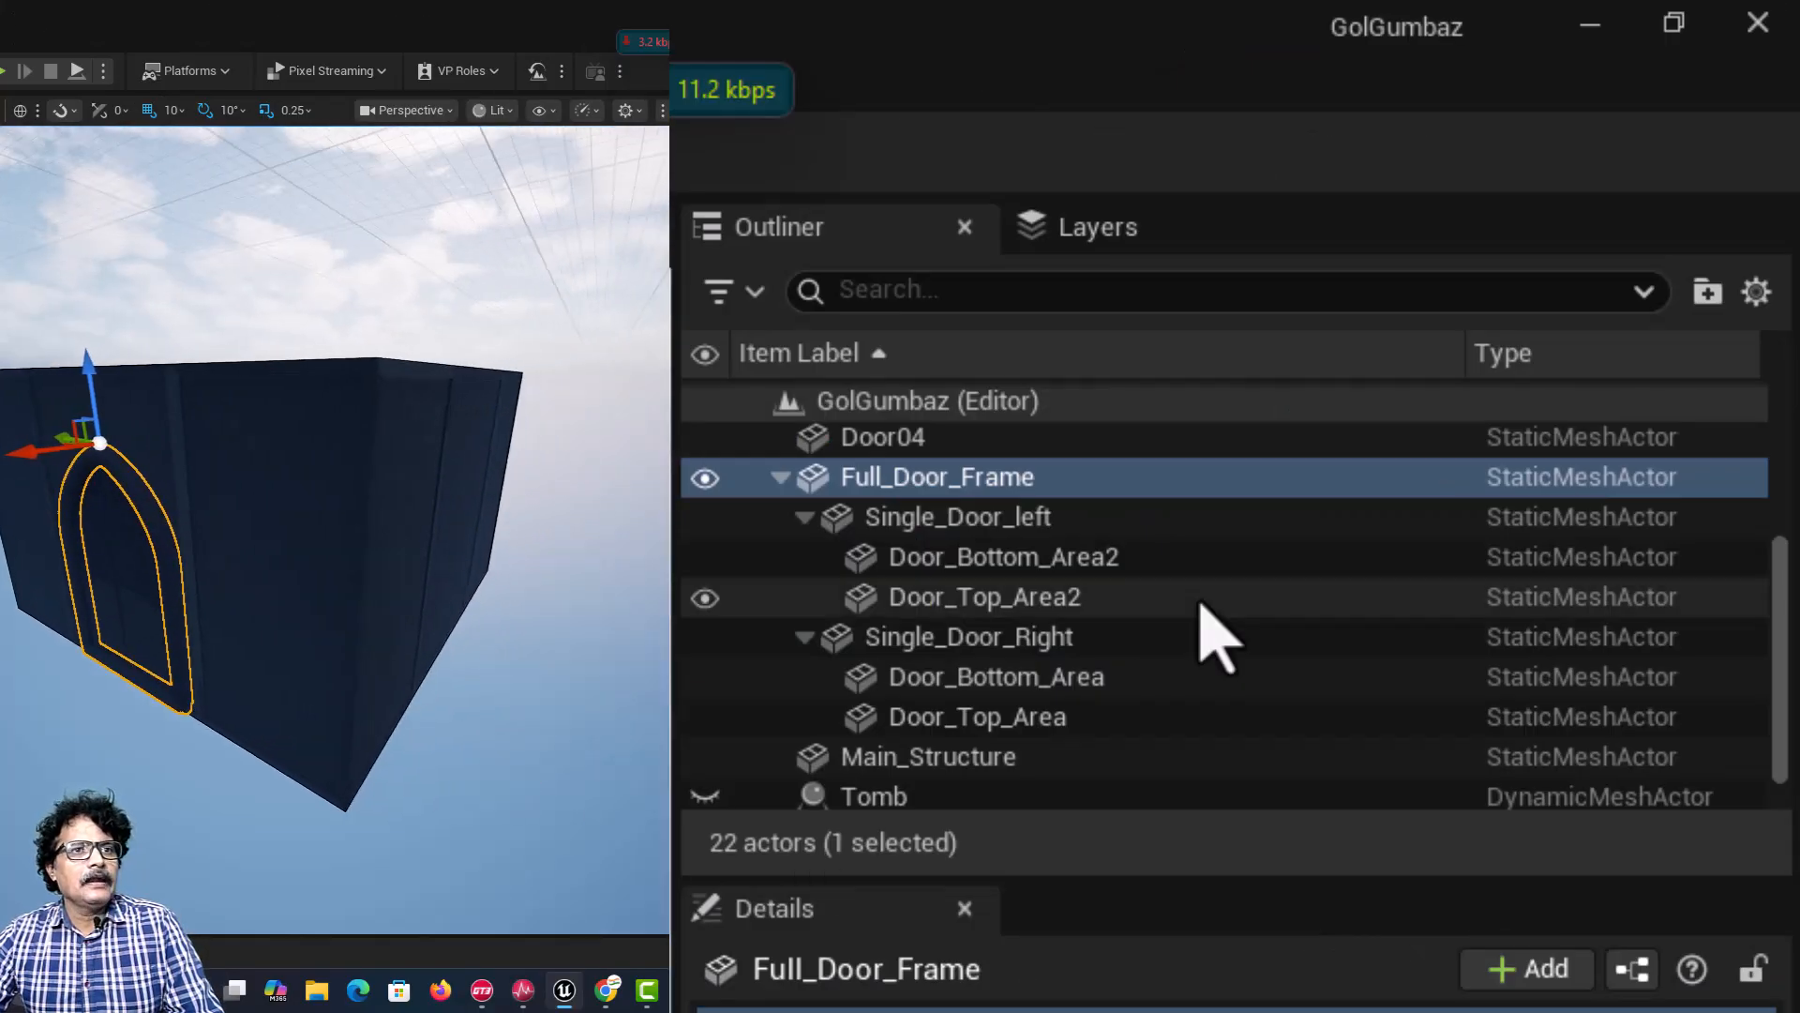
scroll(1205, 601, down, 1)
scroll(1210, 610, up, 4)
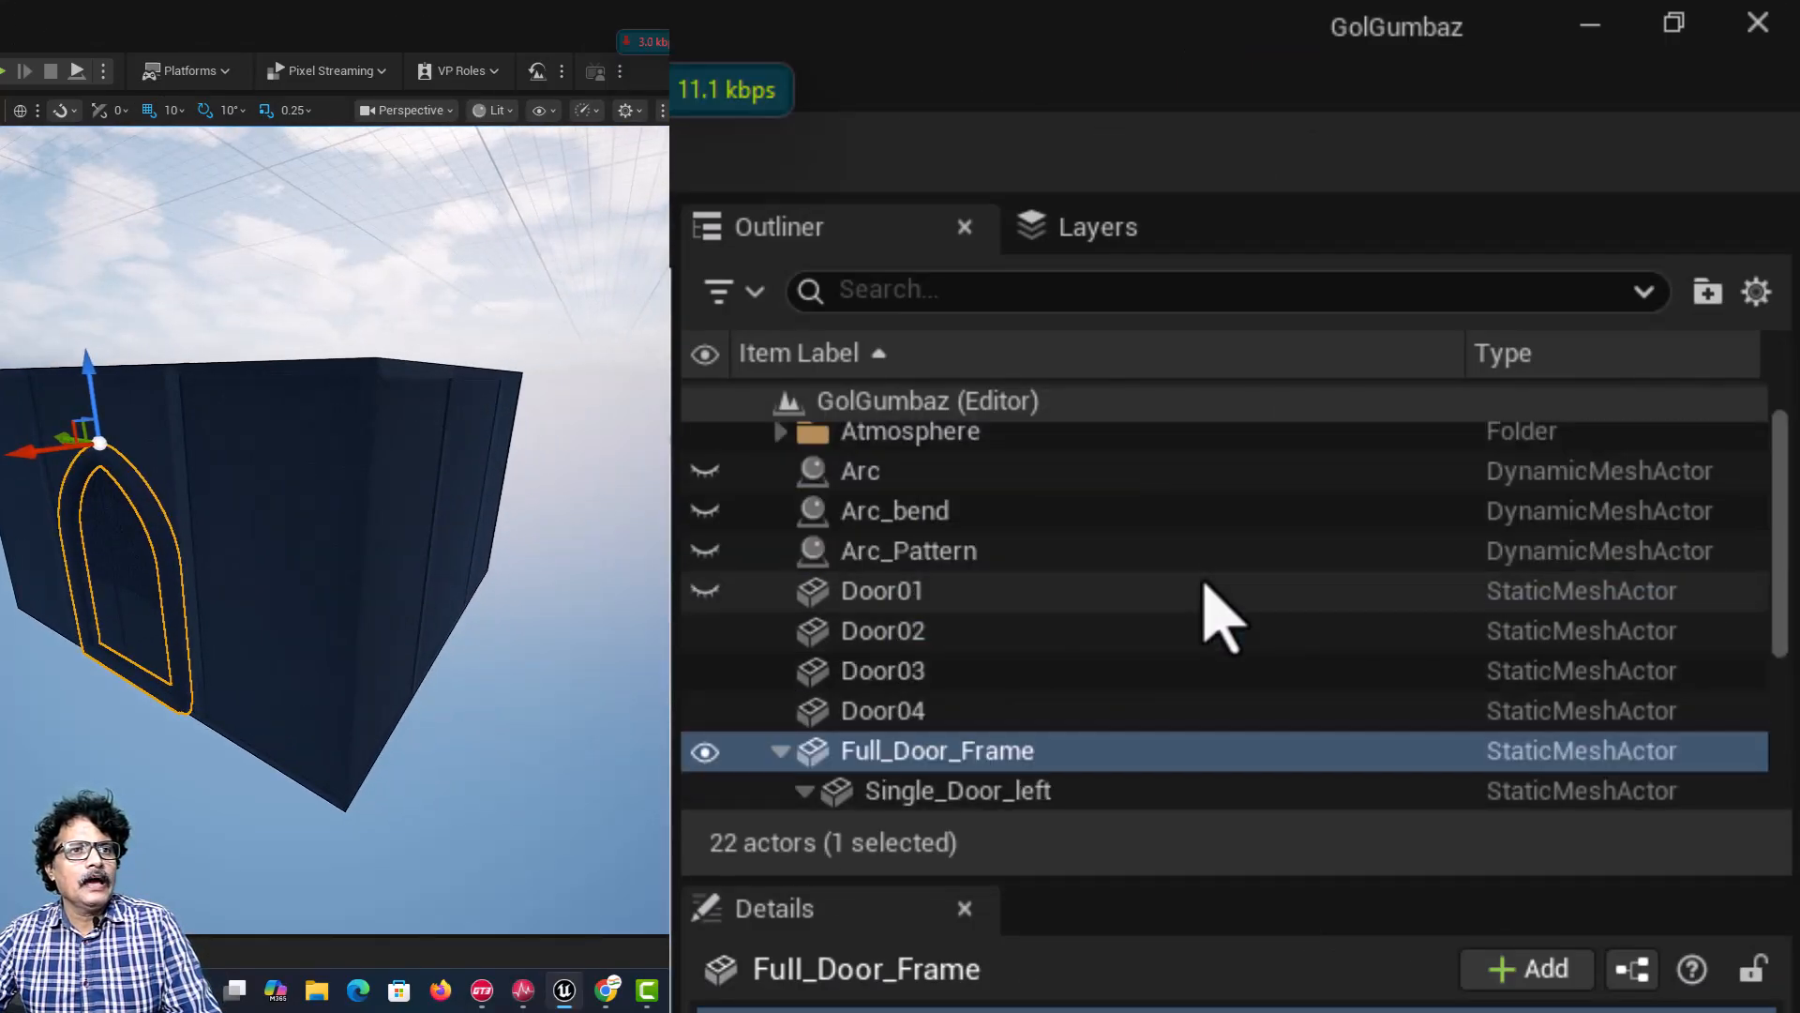
click(984, 631)
key(f)
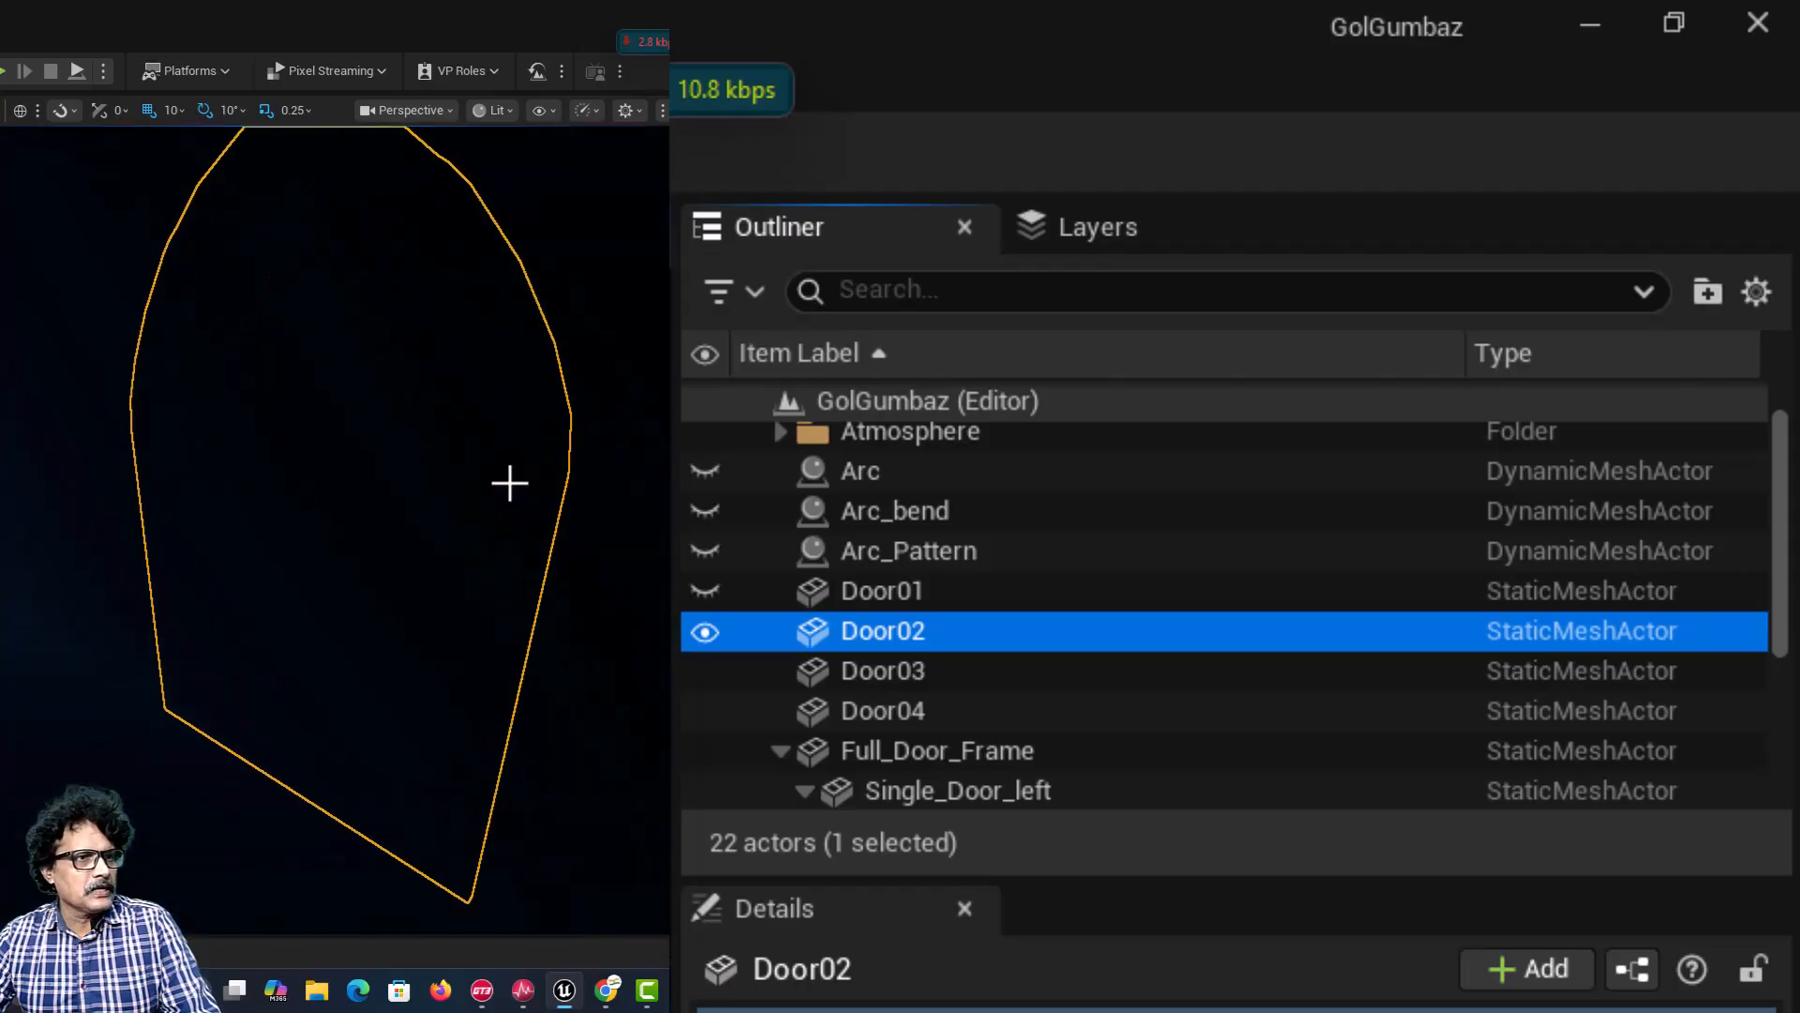
alt+drag(506, 484, 260, 516)
click(81, 761)
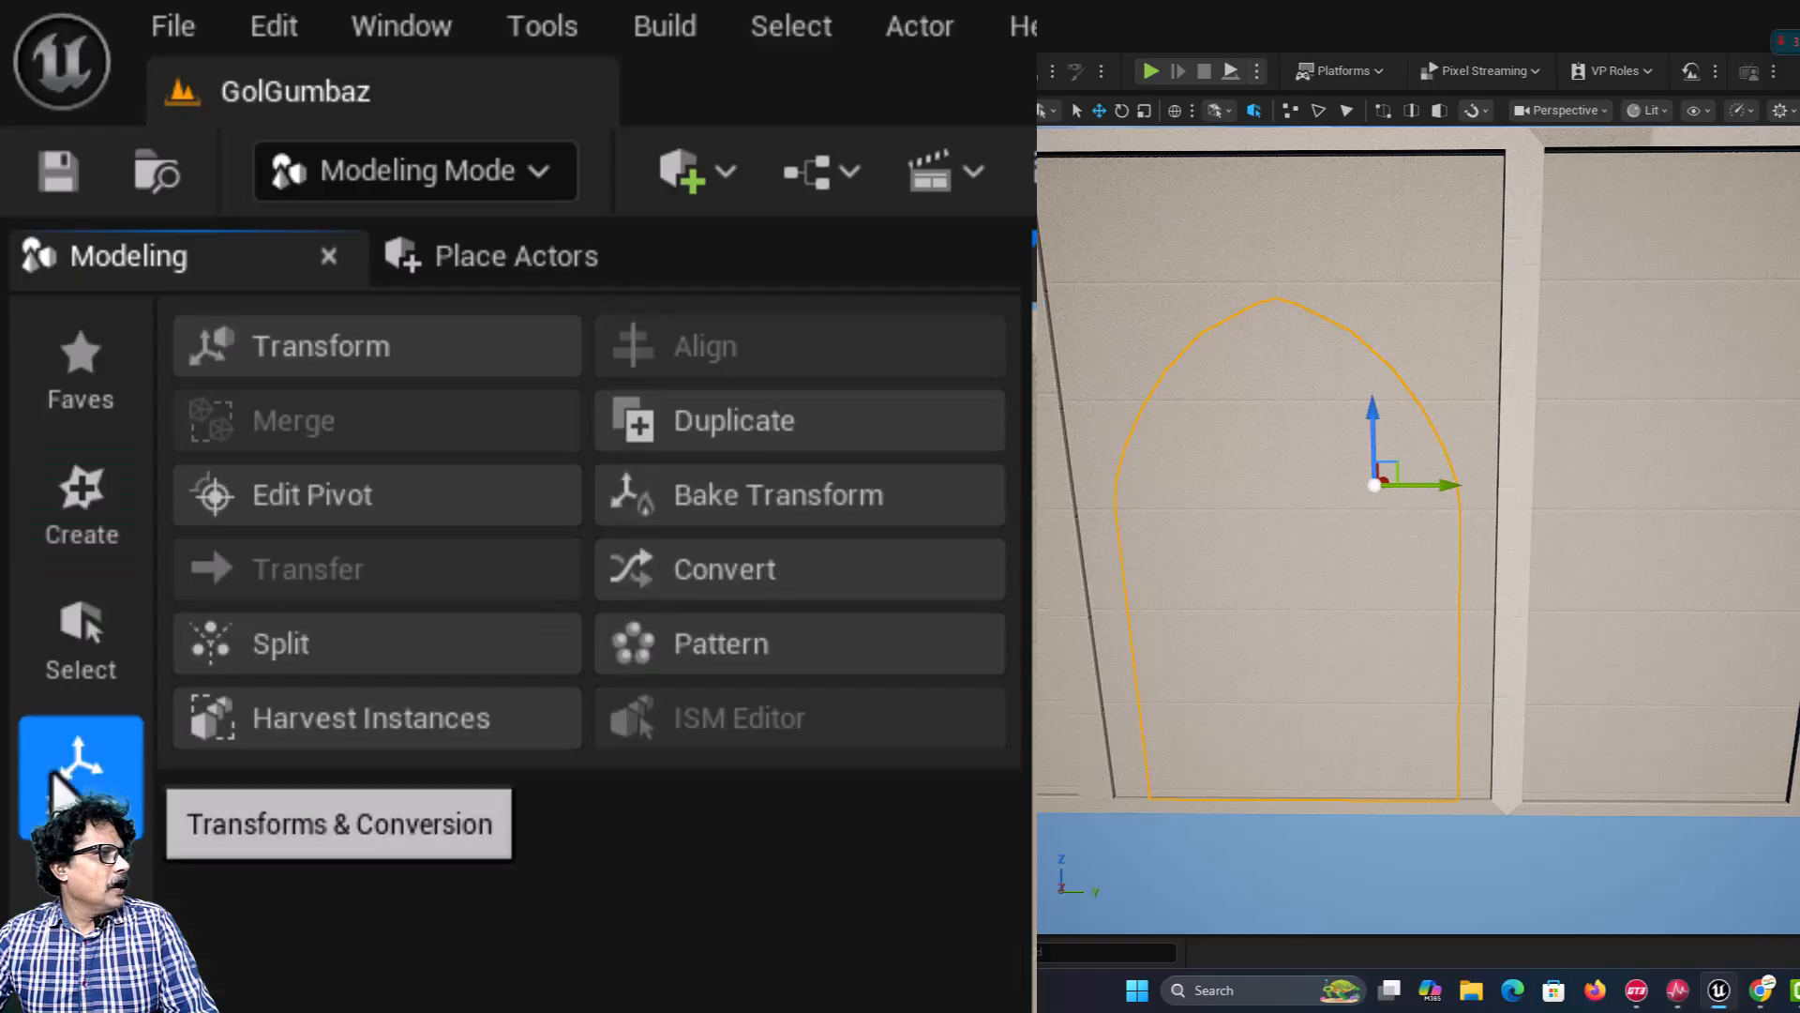
click(414, 530)
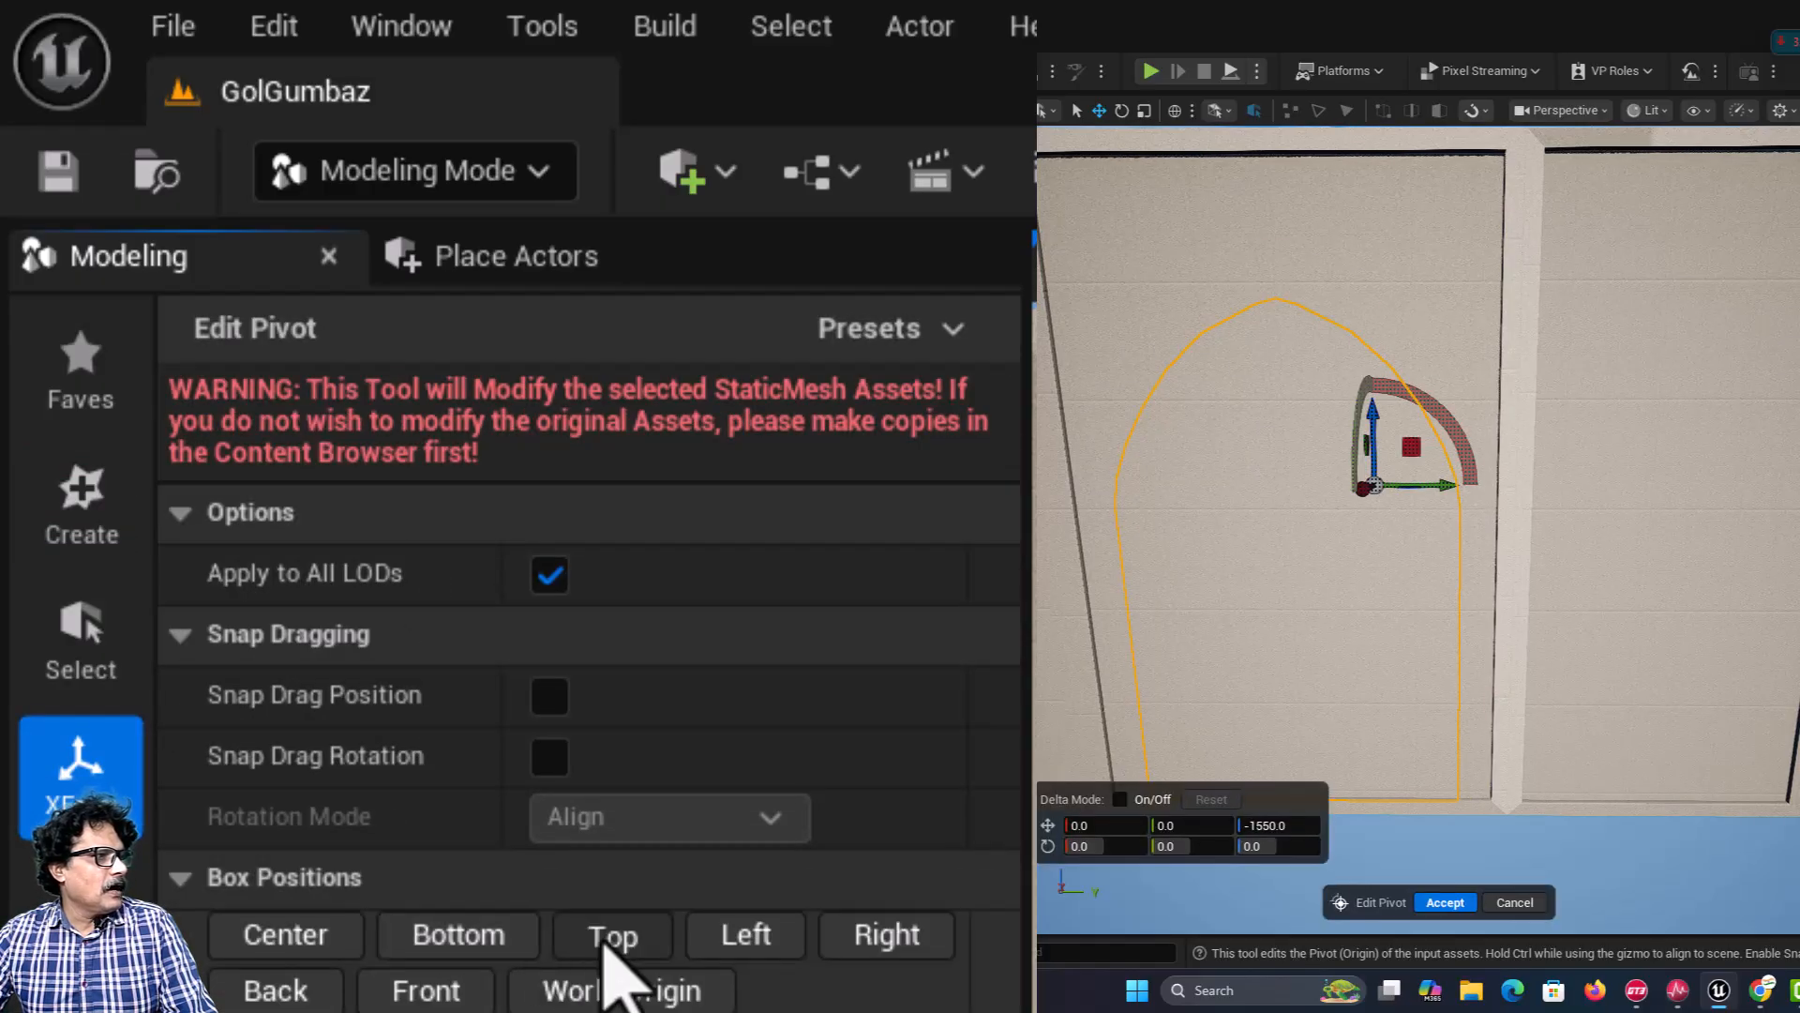
click(614, 938)
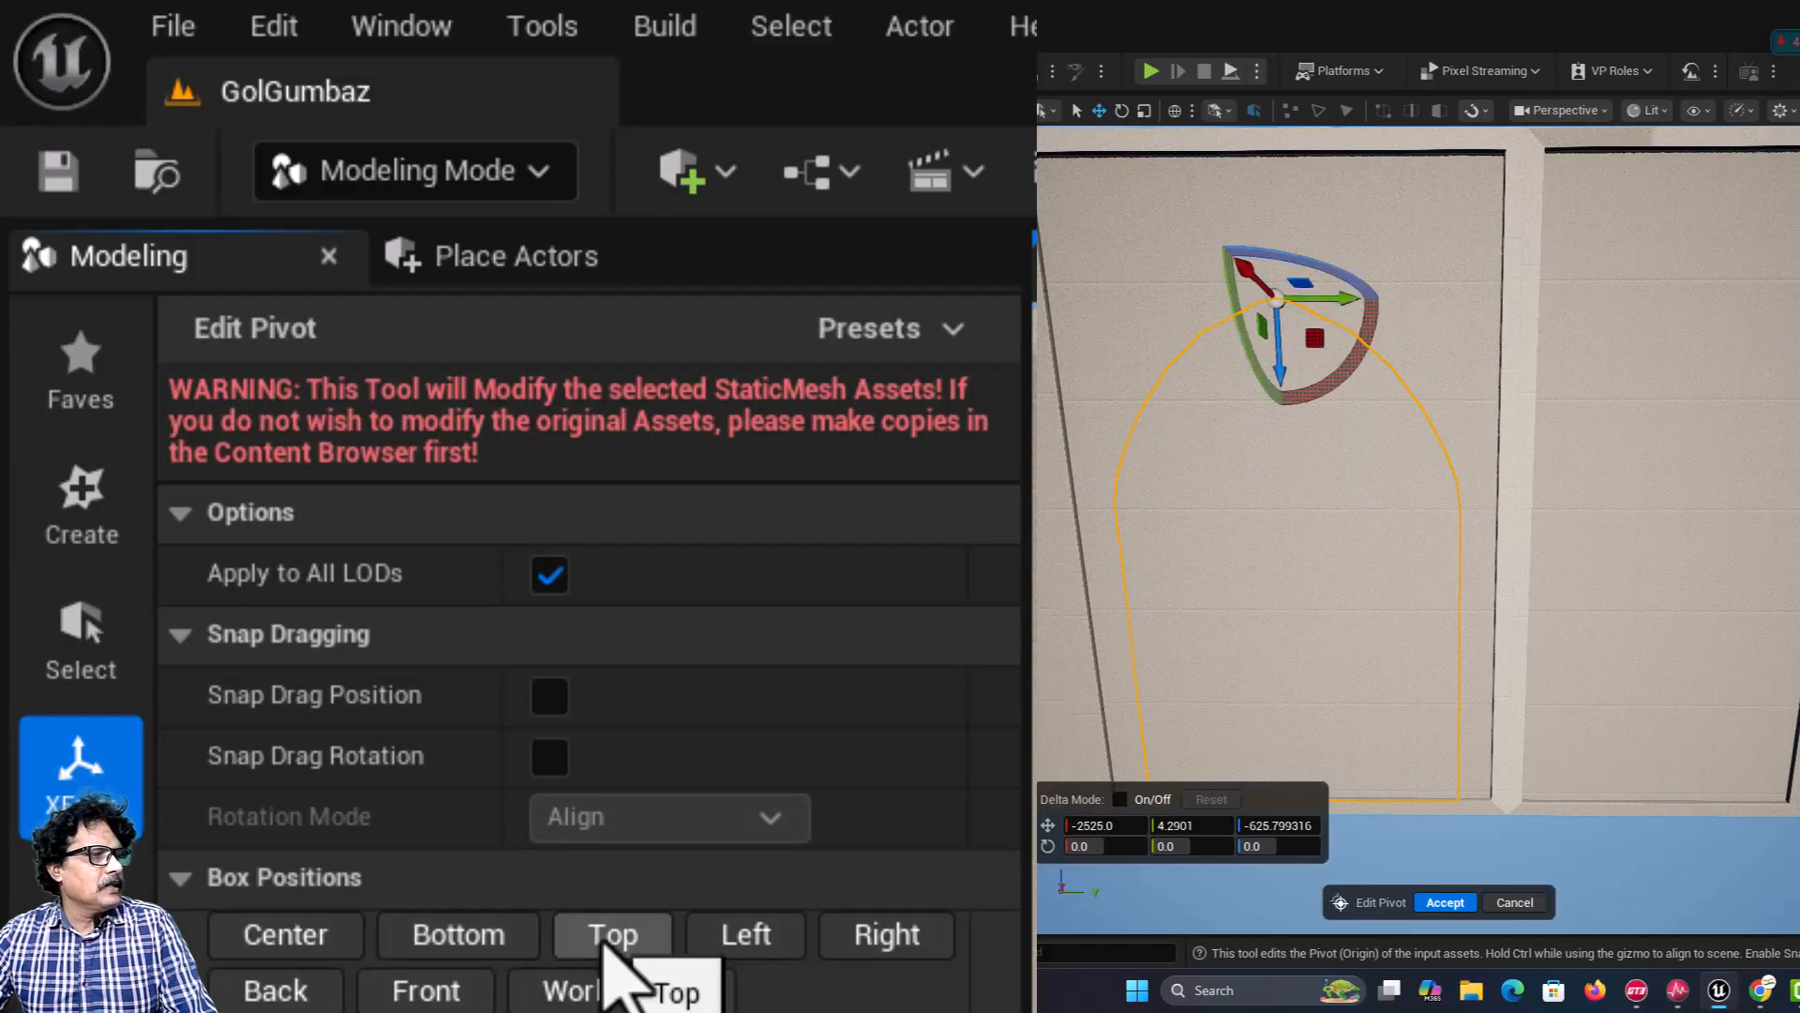
click(1445, 905)
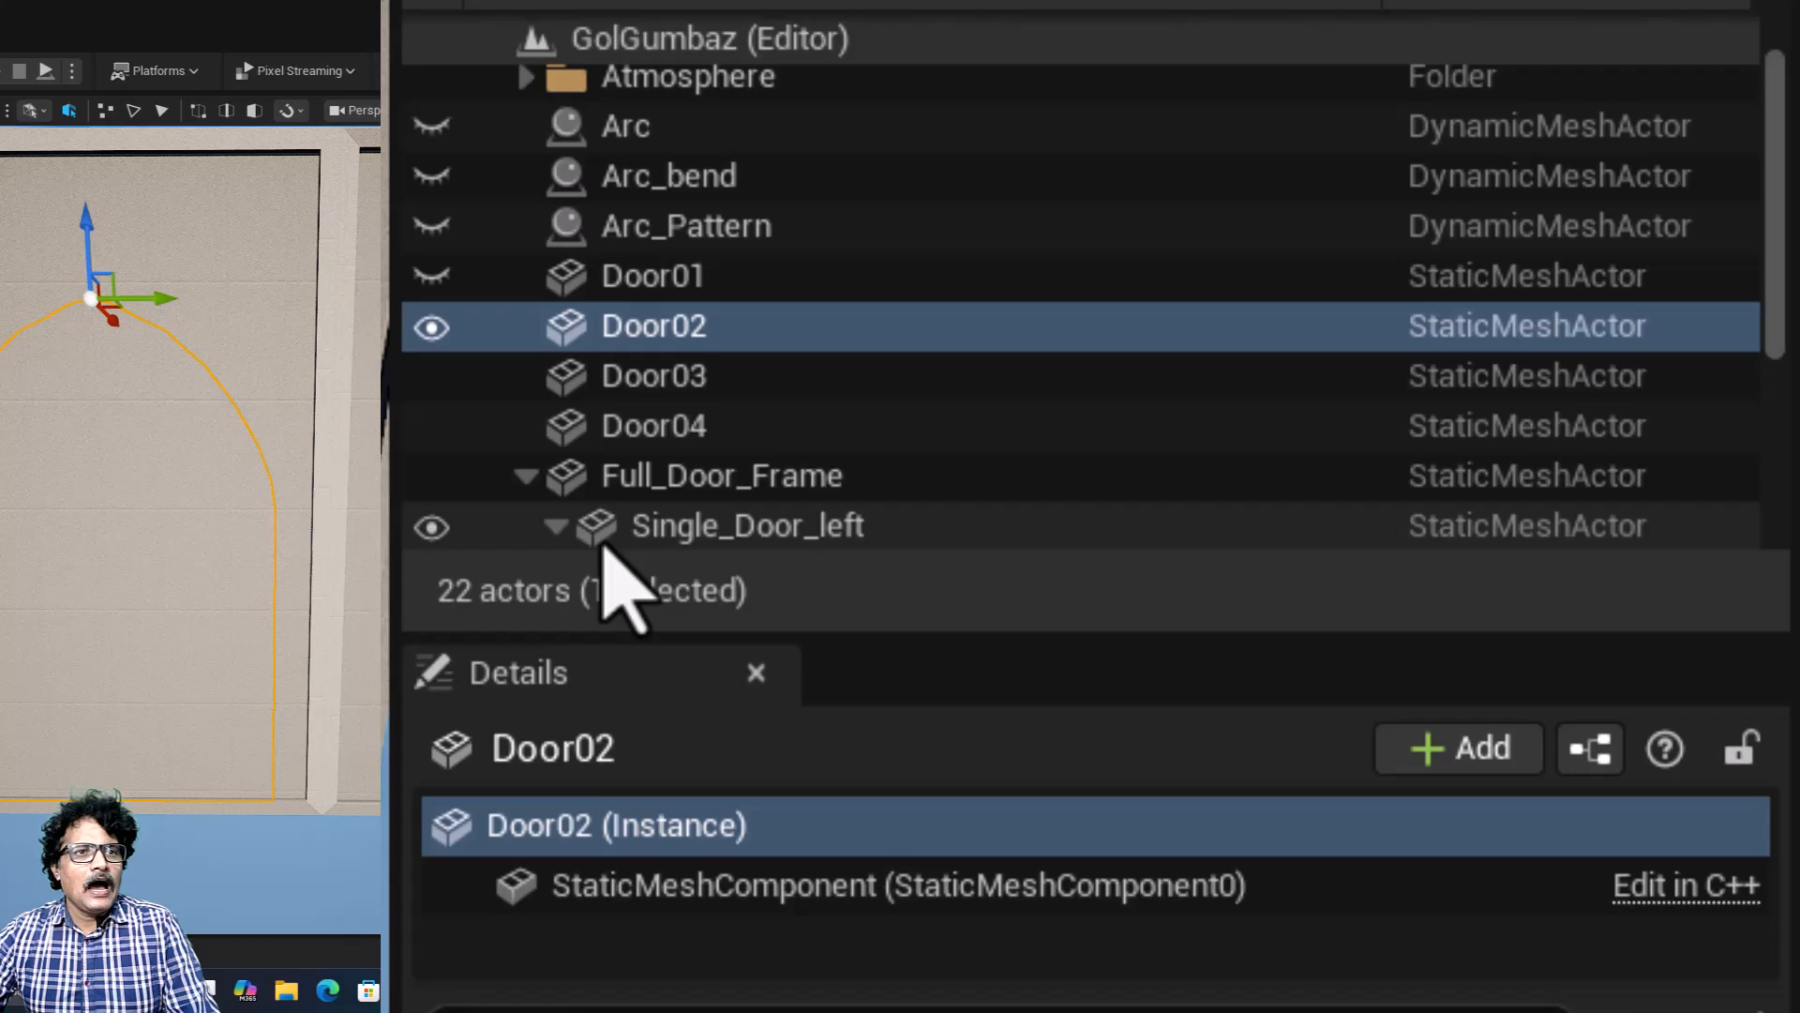
Step: Duplicate Full_Door_Frame together with all its nested door parts along the Y axis, and collapse the copy's hierarchy
scroll(938, 488, down, 3)
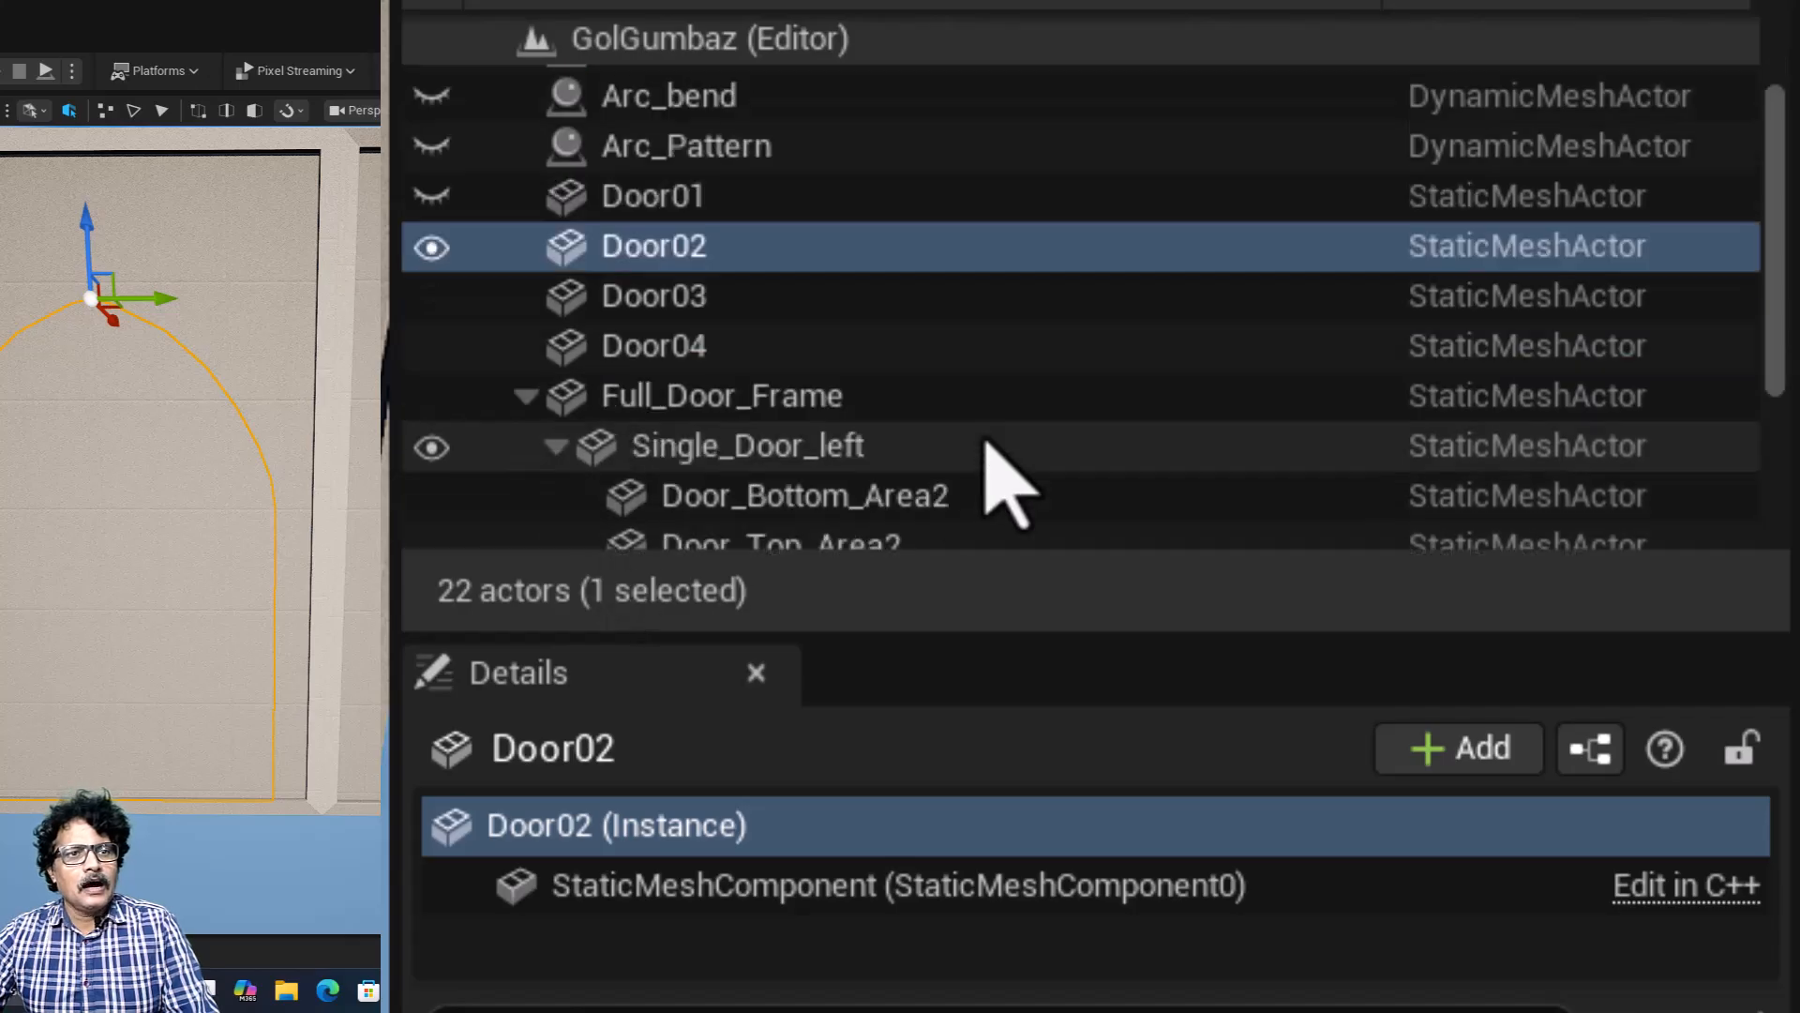
click(825, 323)
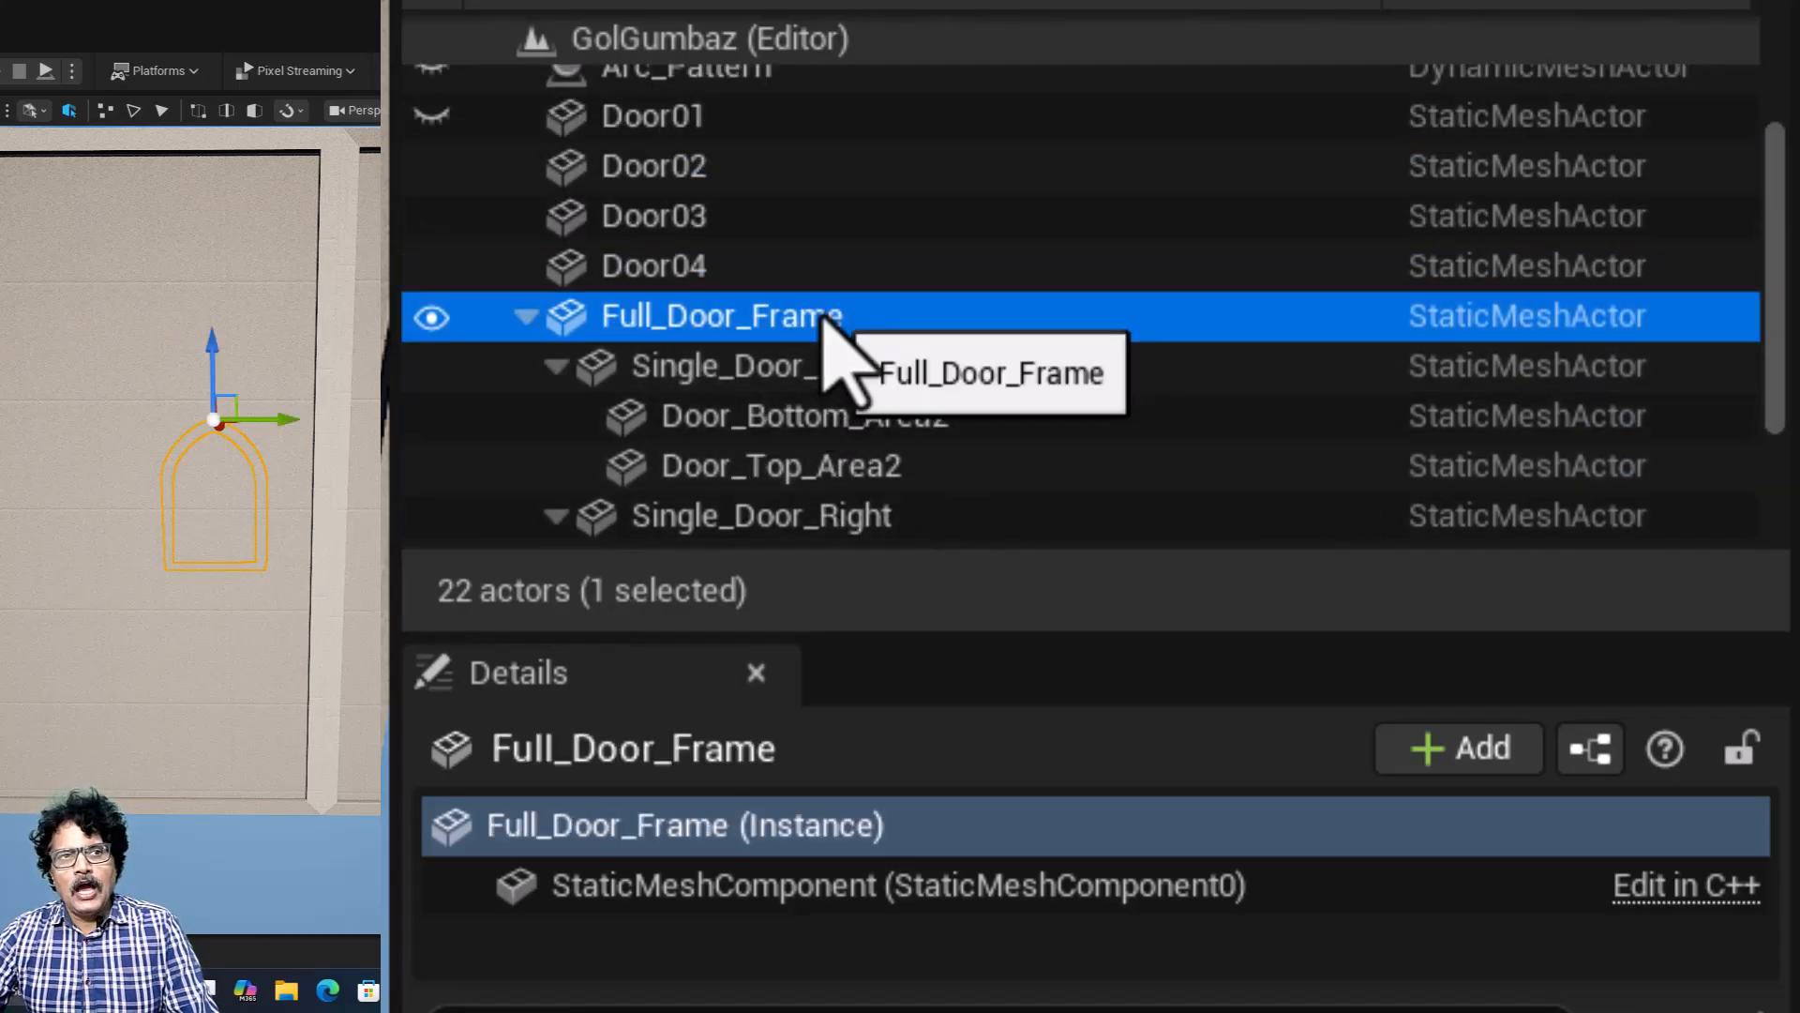
right_click(825, 321)
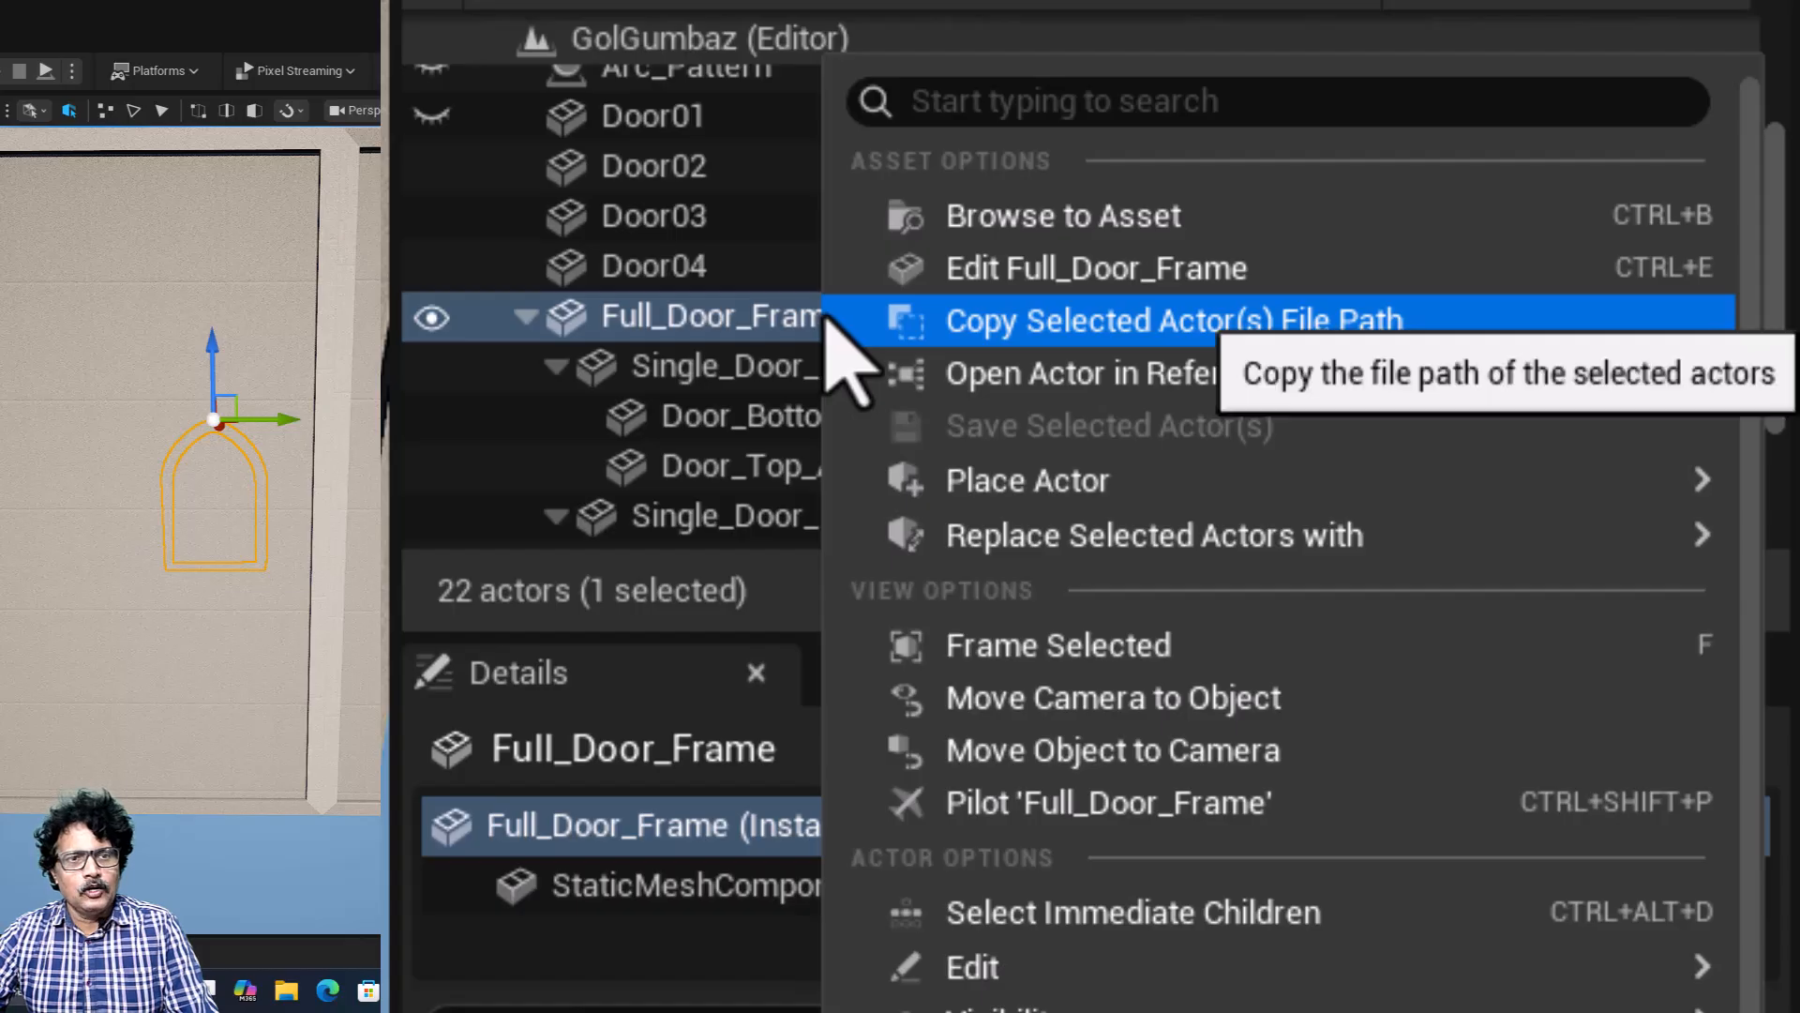
click(1008, 914)
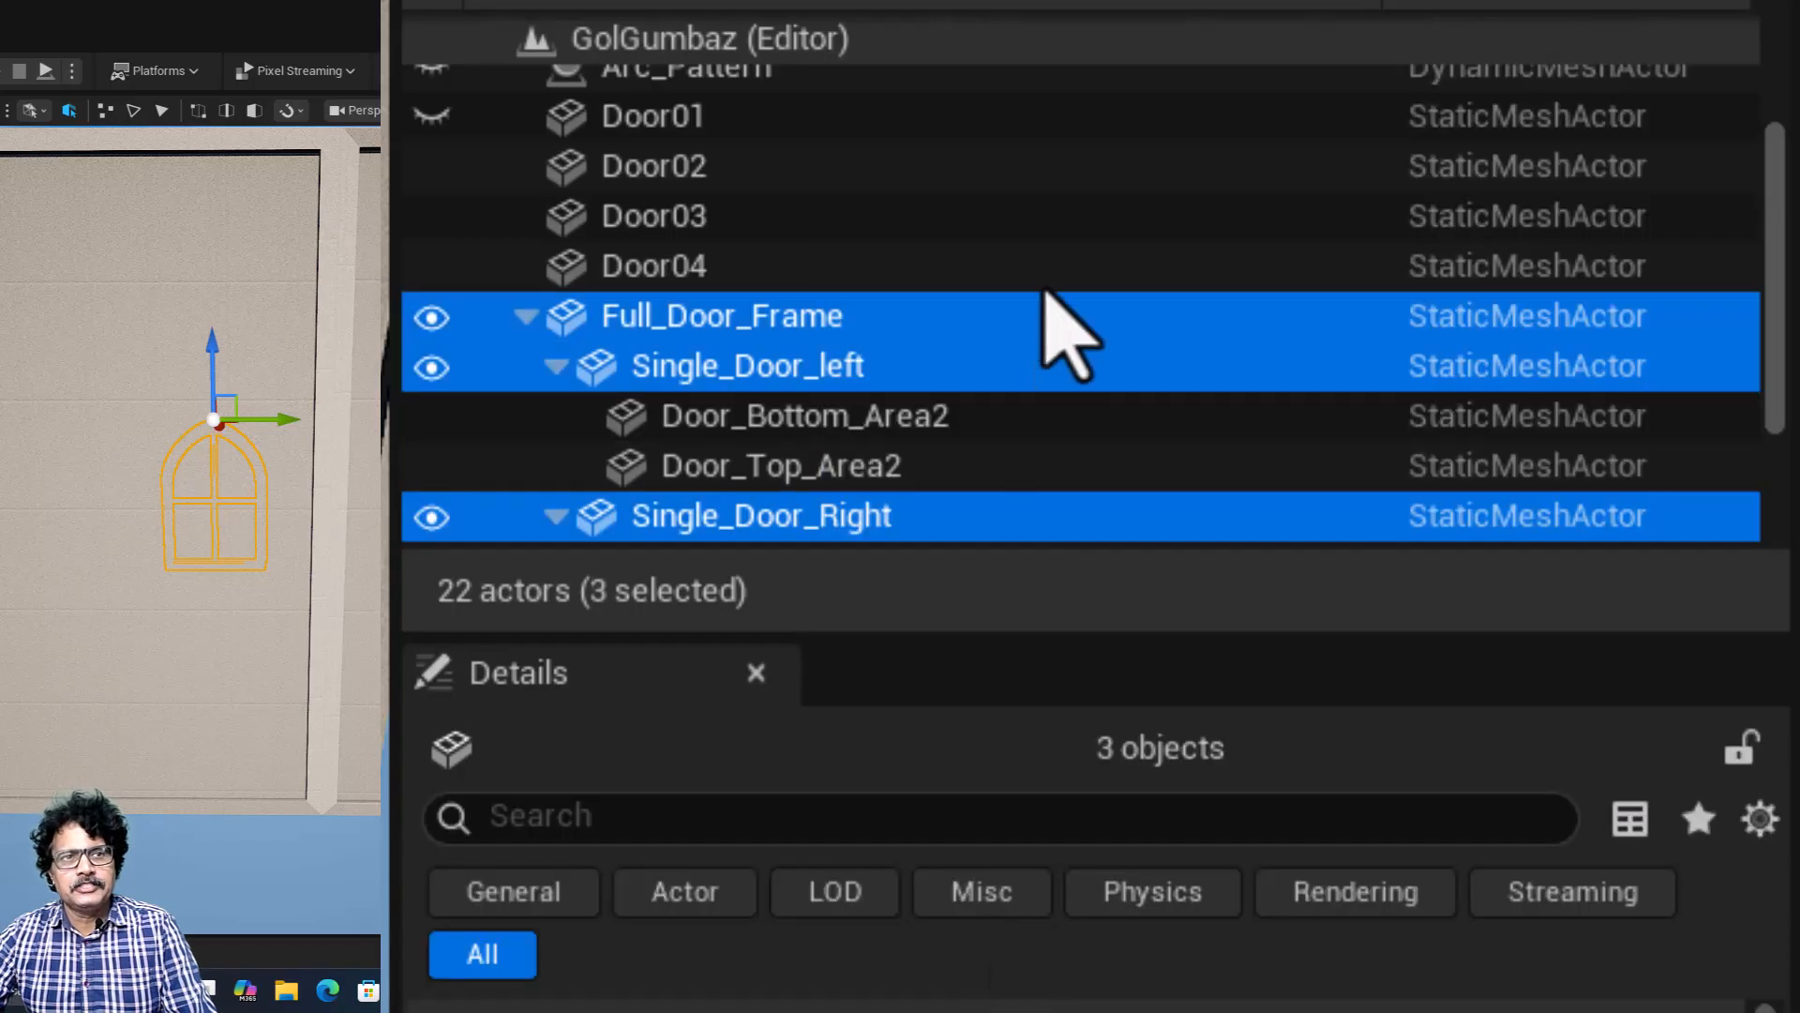
scroll(1062, 323, down, 1)
scroll(985, 502, down, 2)
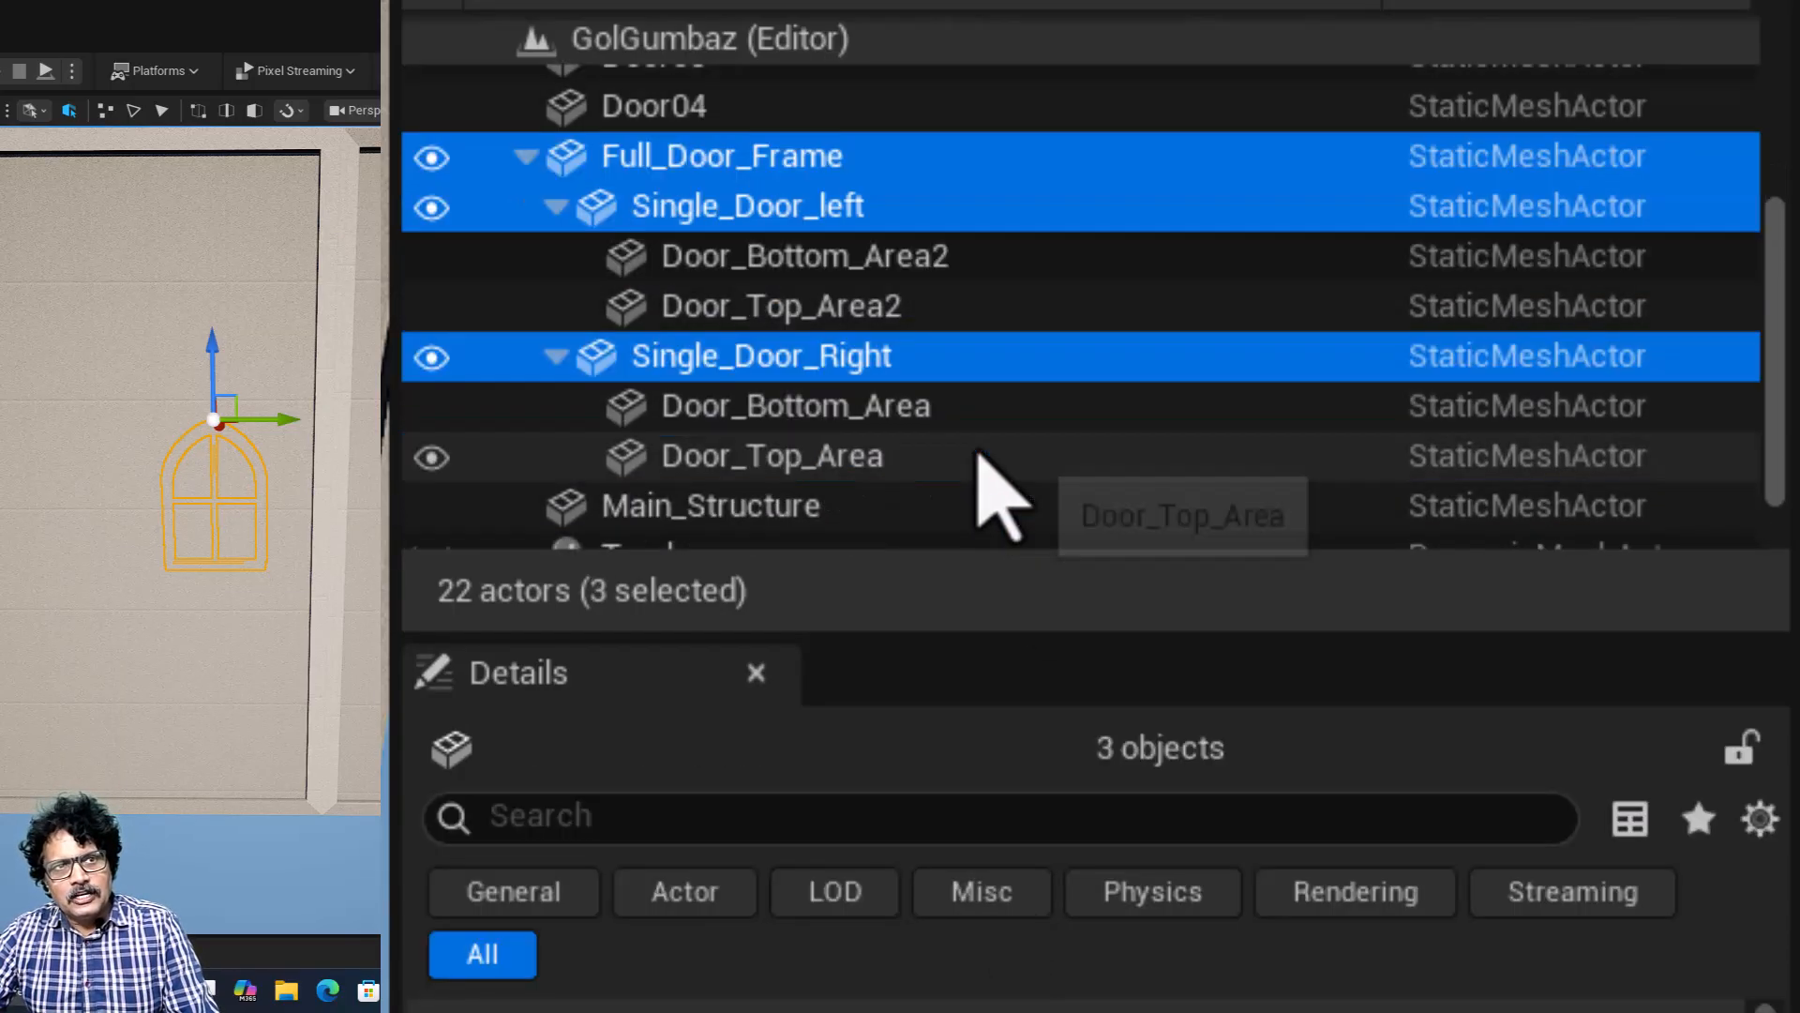
drag(704, 263, 856, 463)
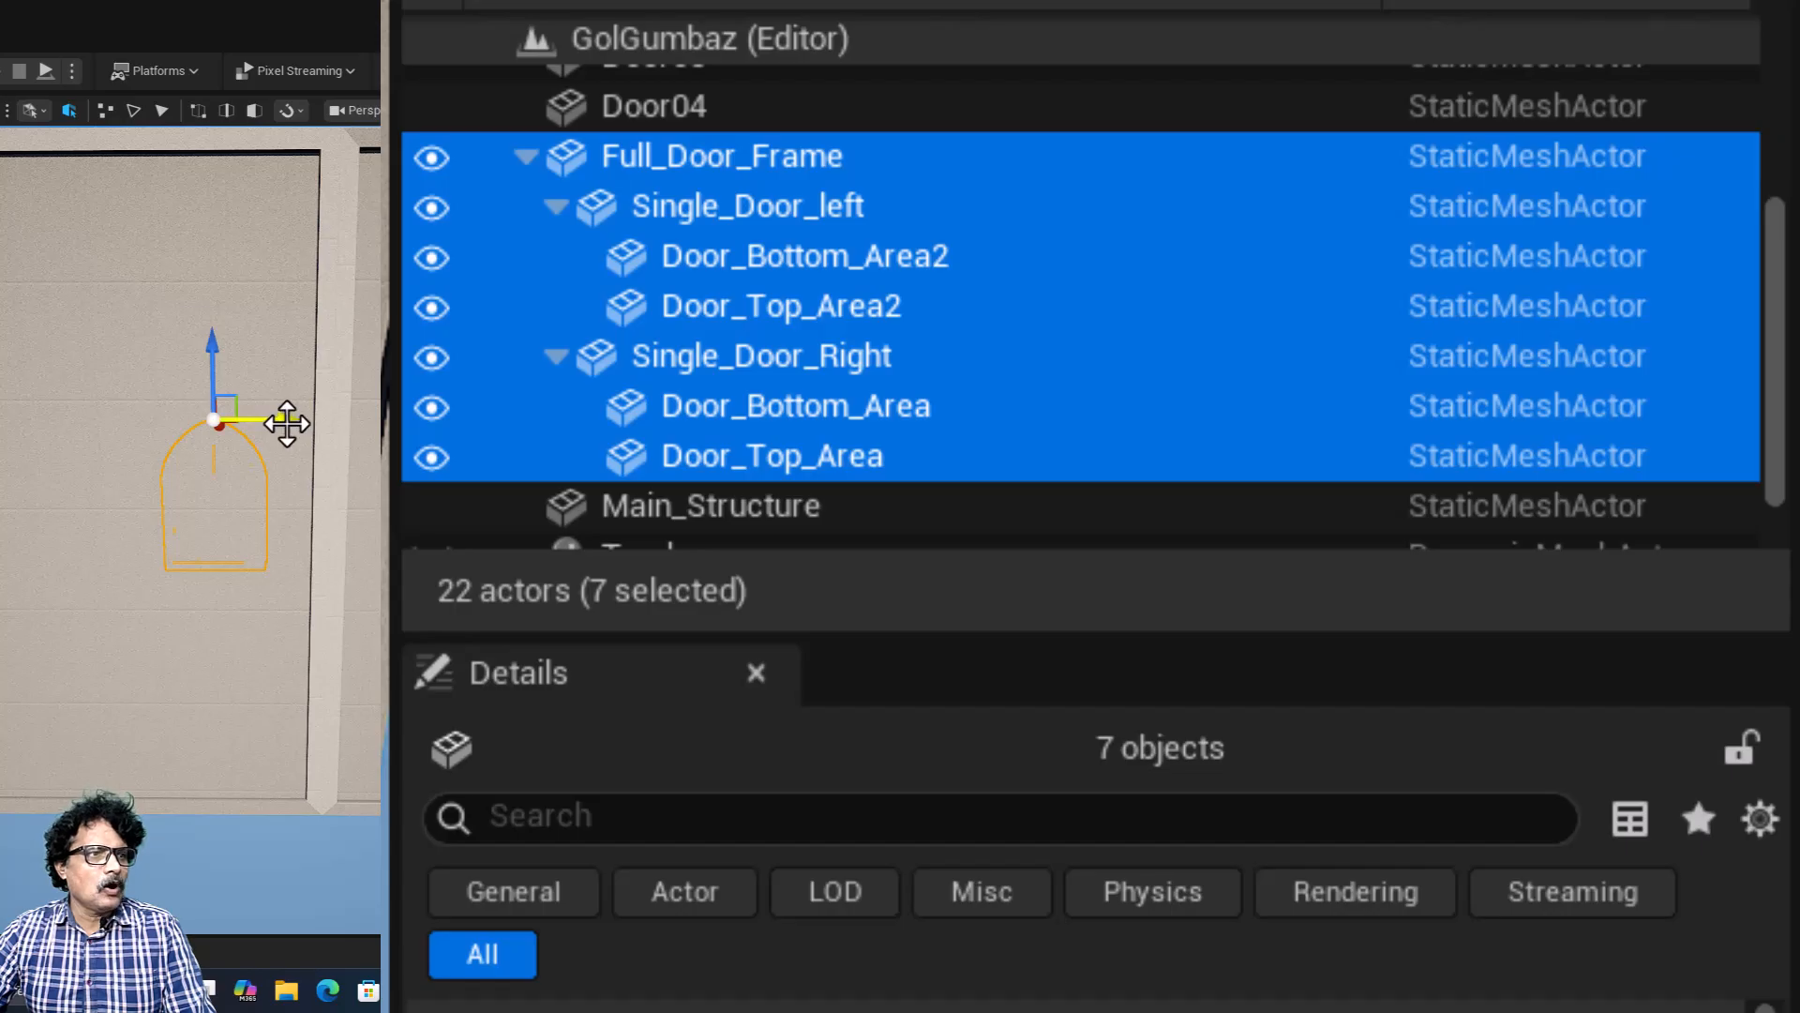
alt+drag(286, 423, 319, 423)
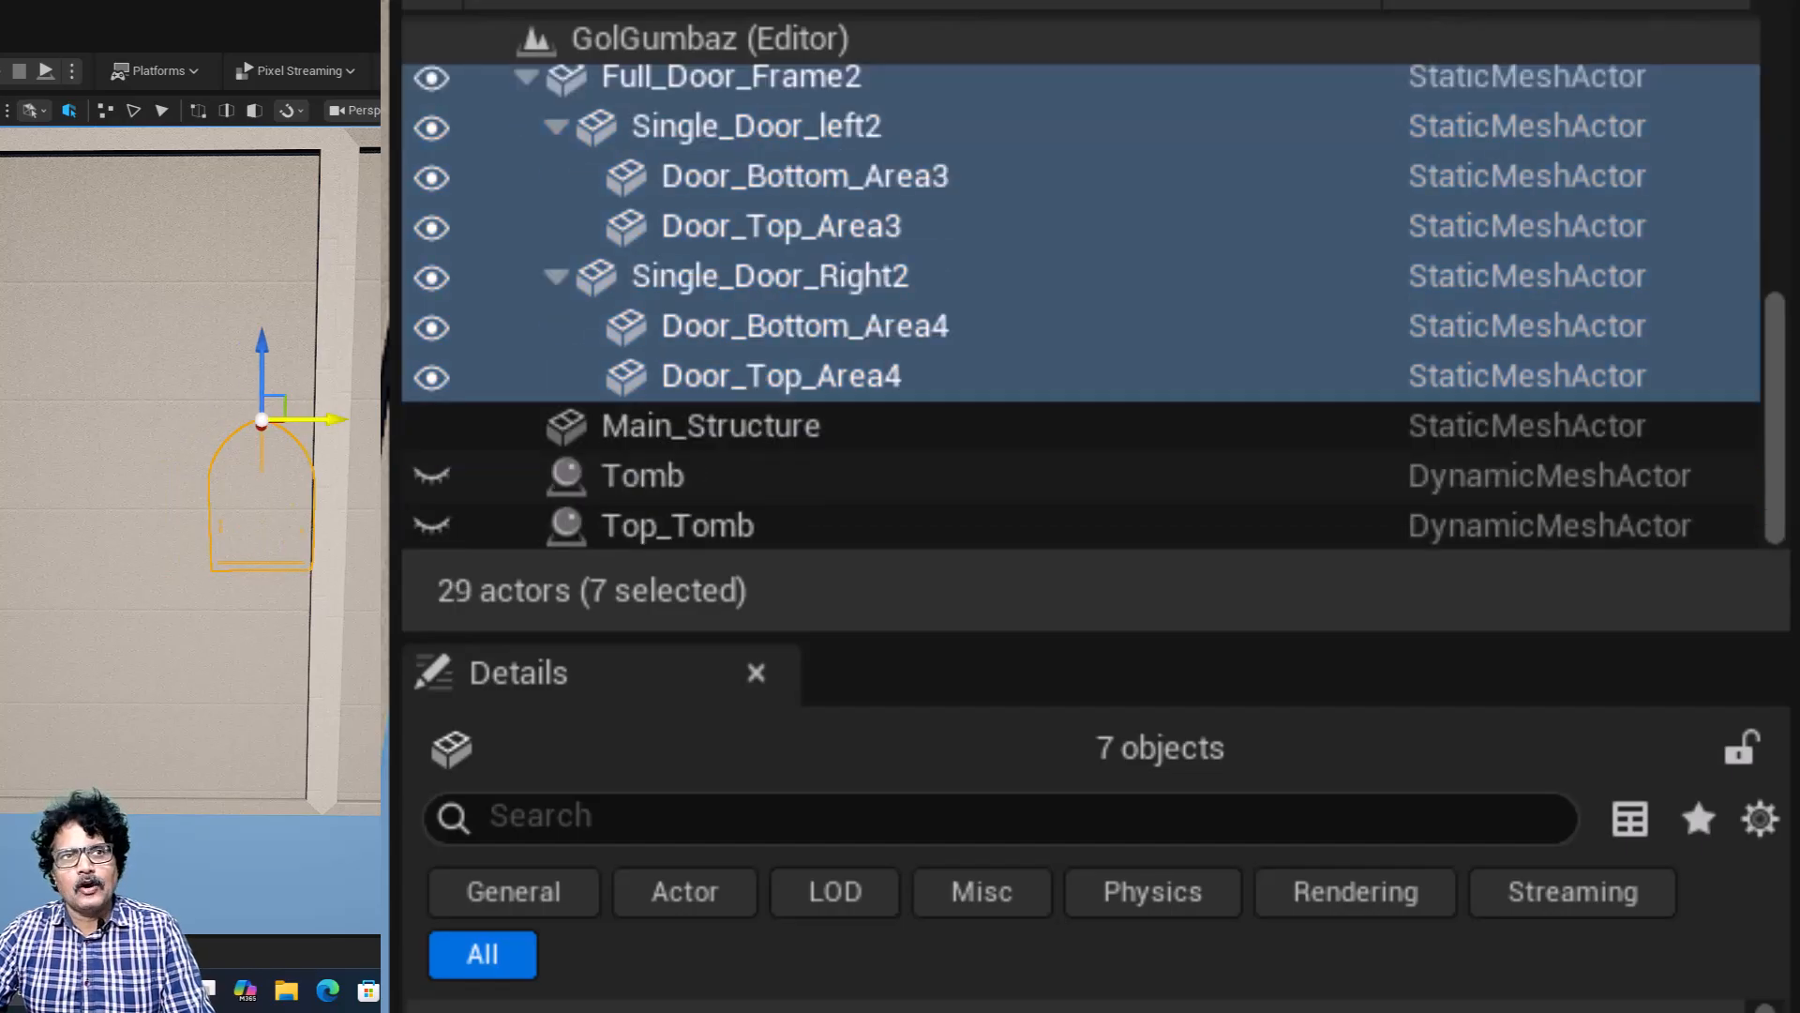
click(527, 79)
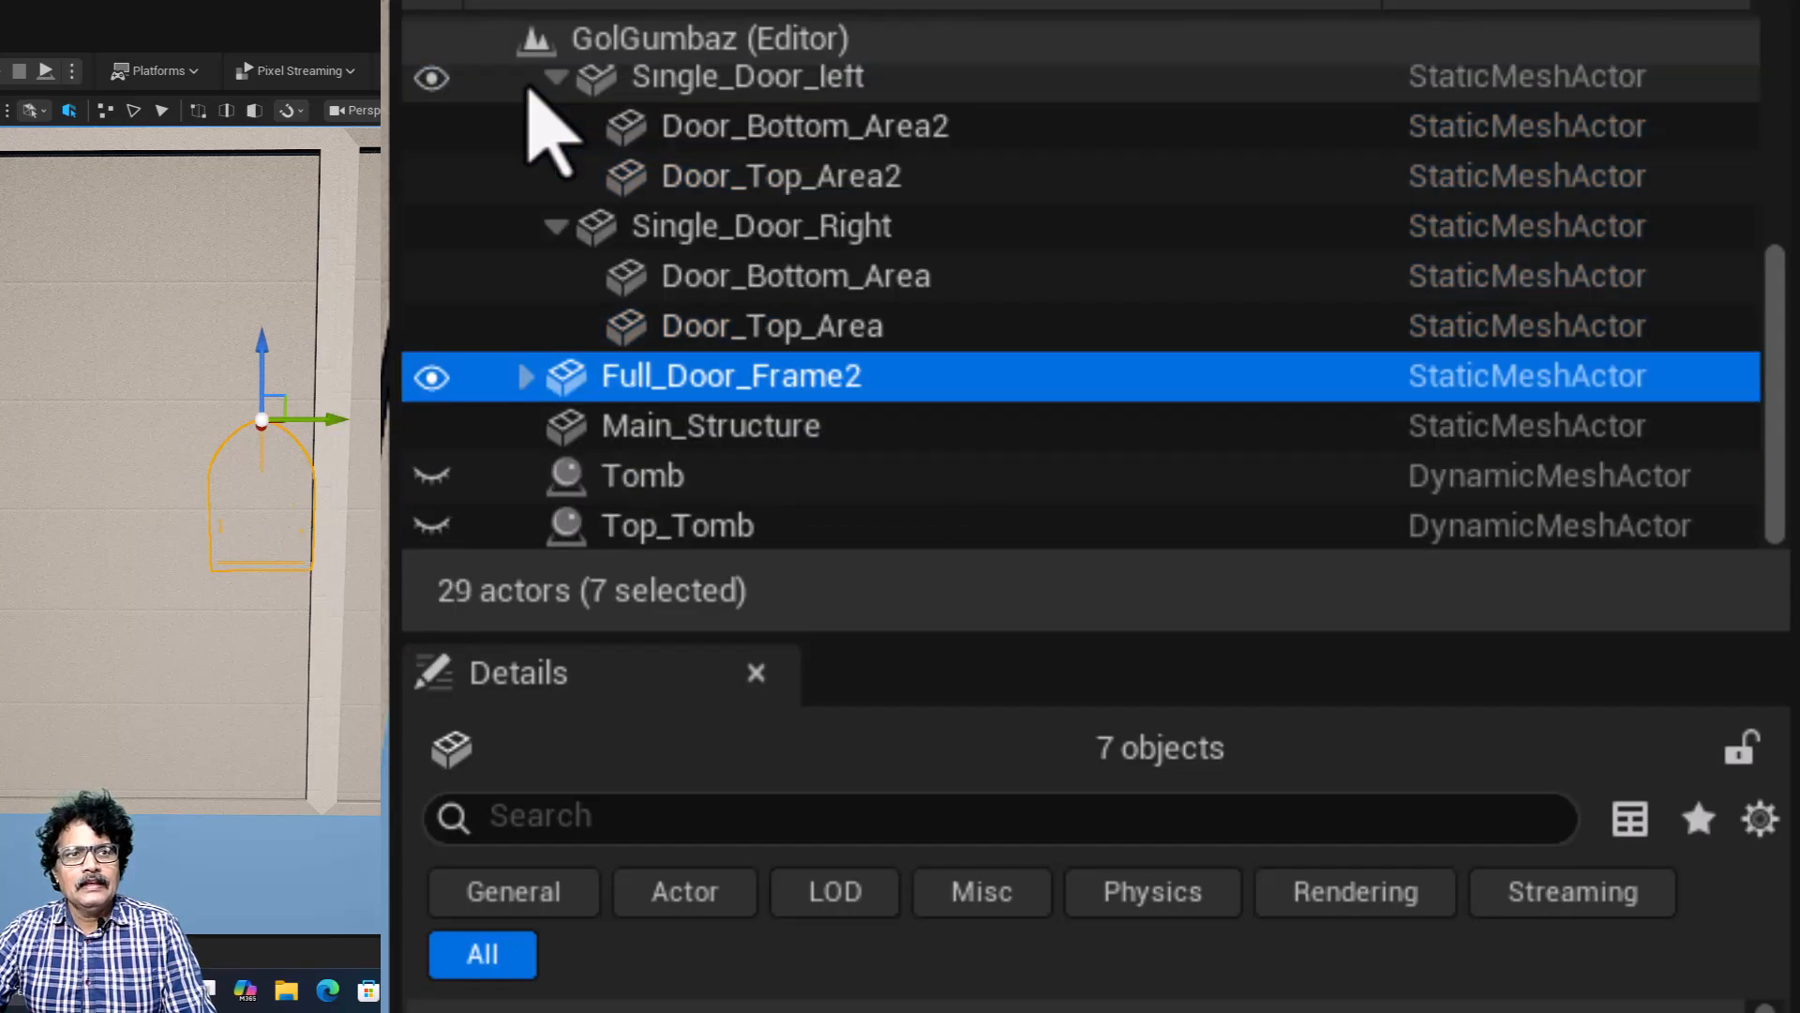
Step: Copy the location of Door02 and hide Door02
scroll(704, 497, up, 3)
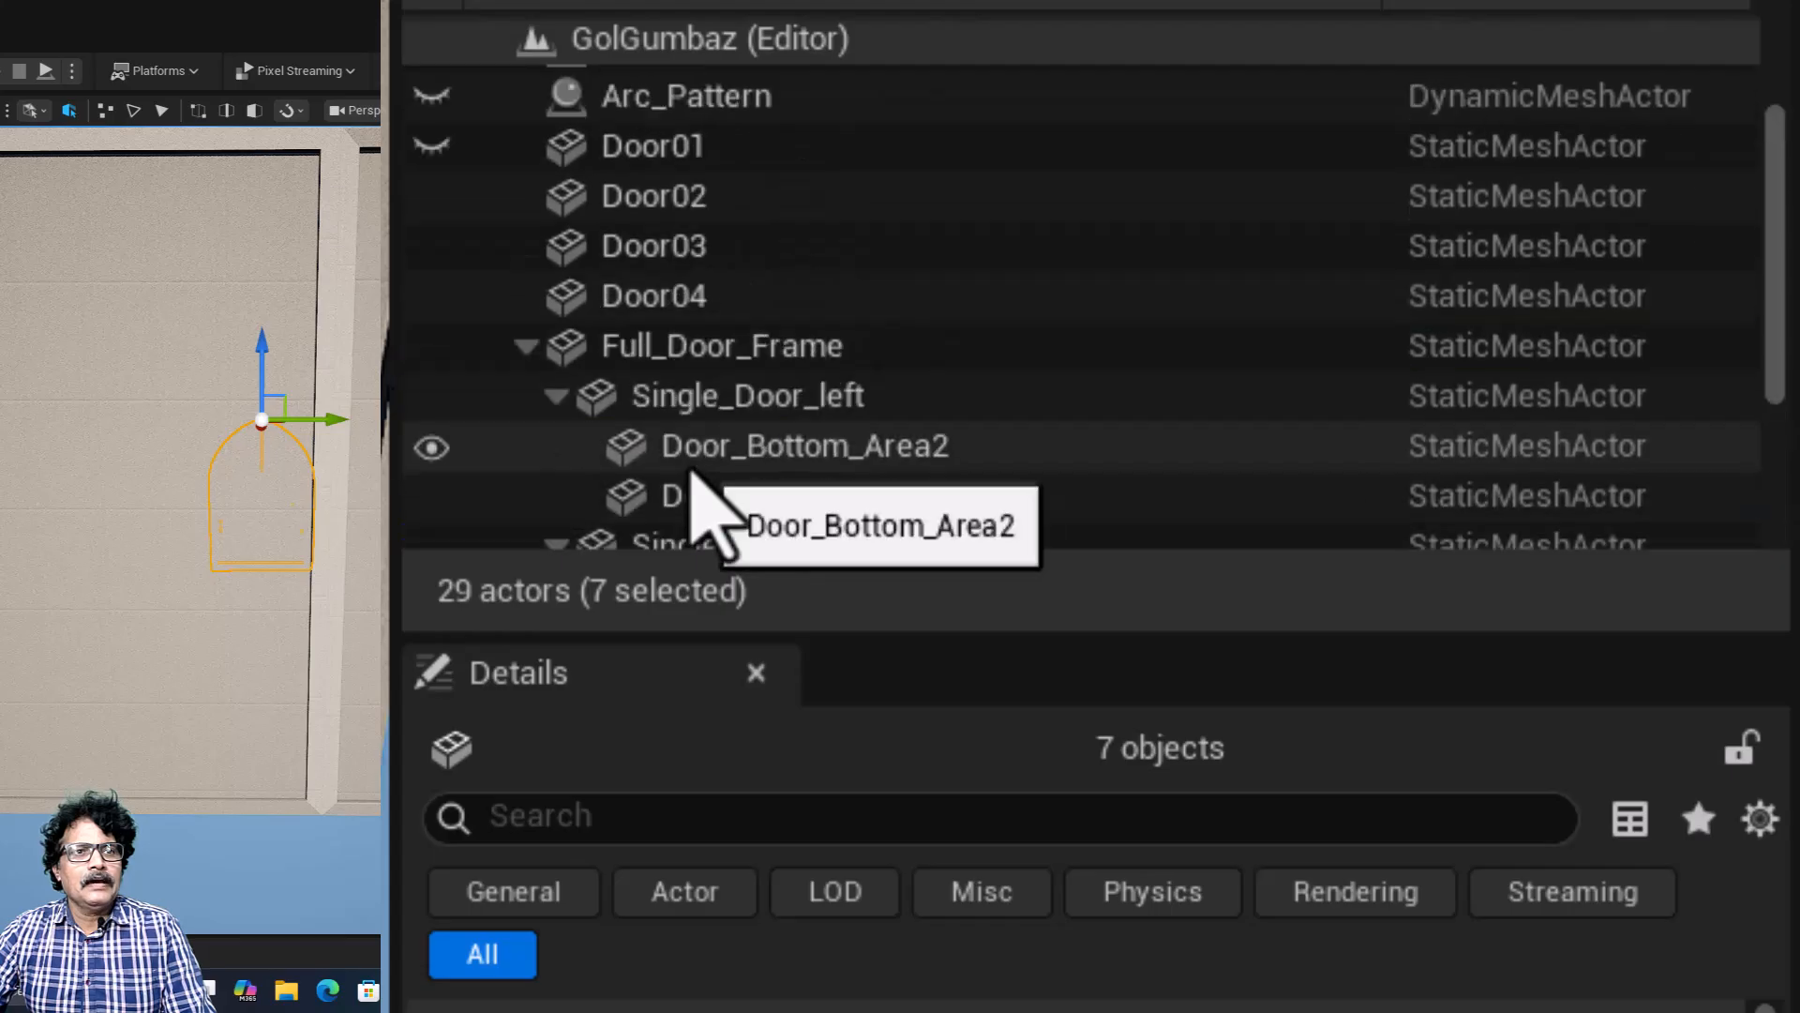
click(662, 214)
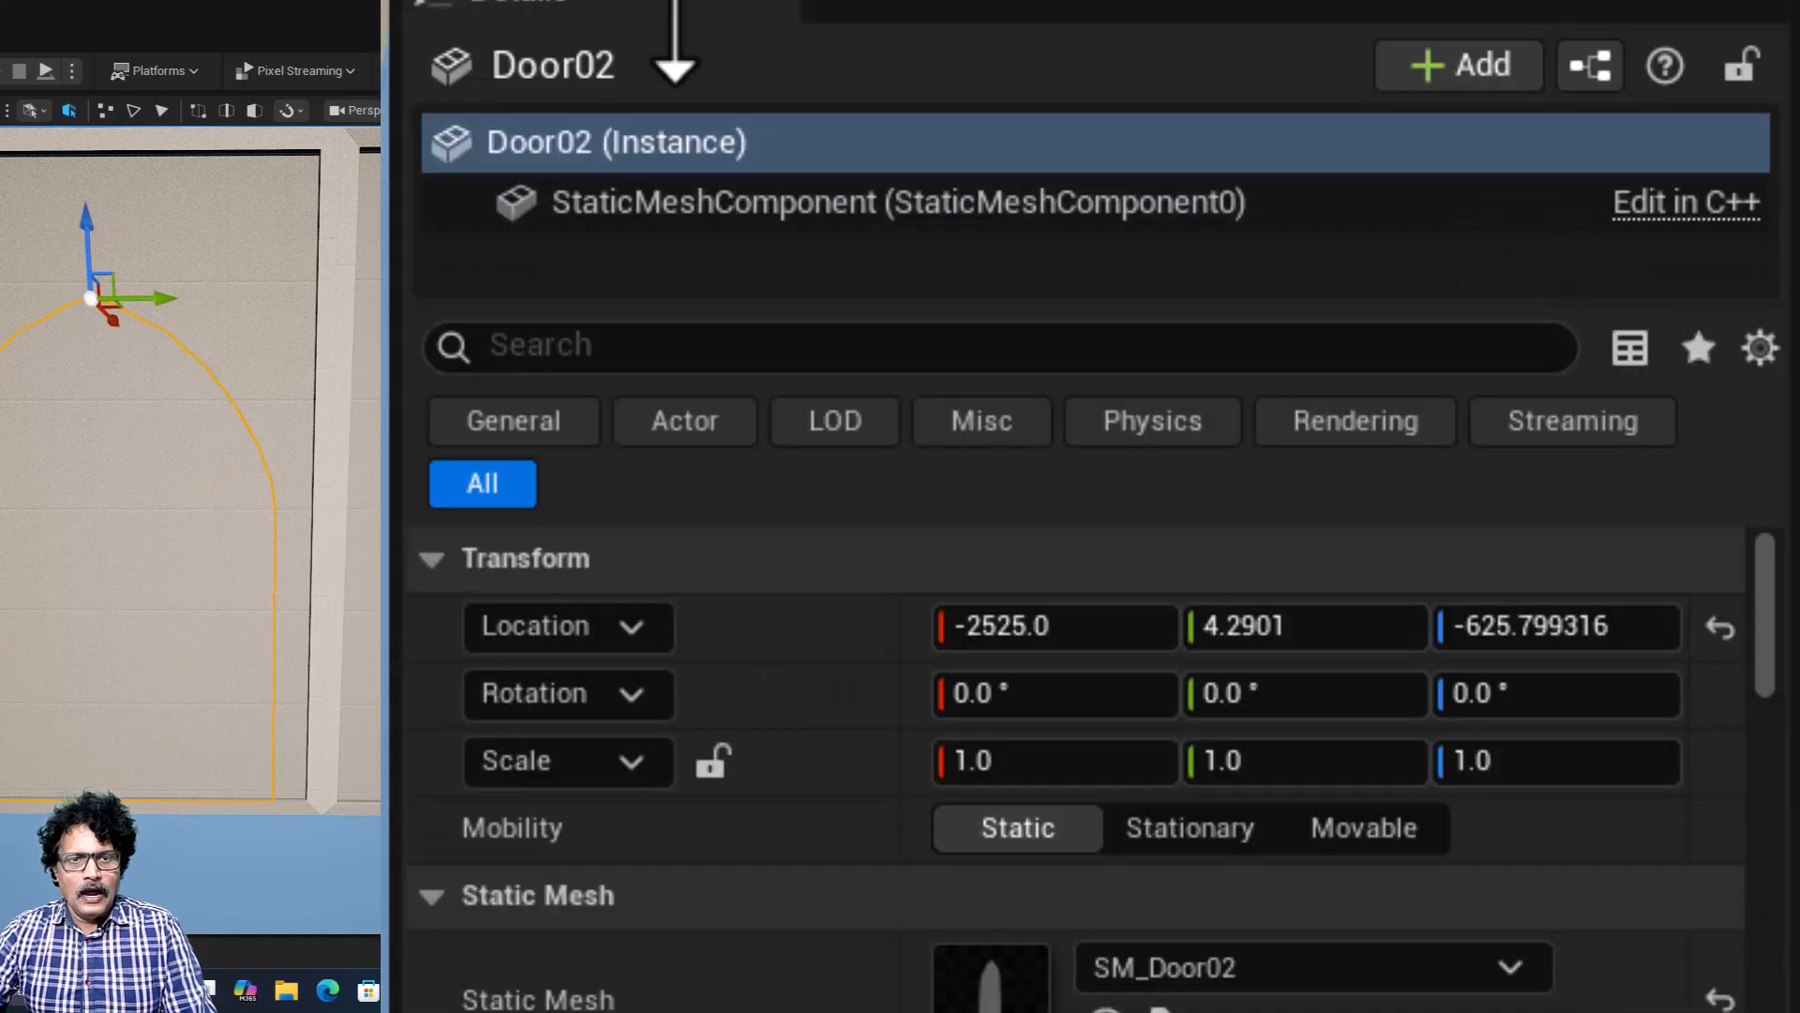
right_click(761, 642)
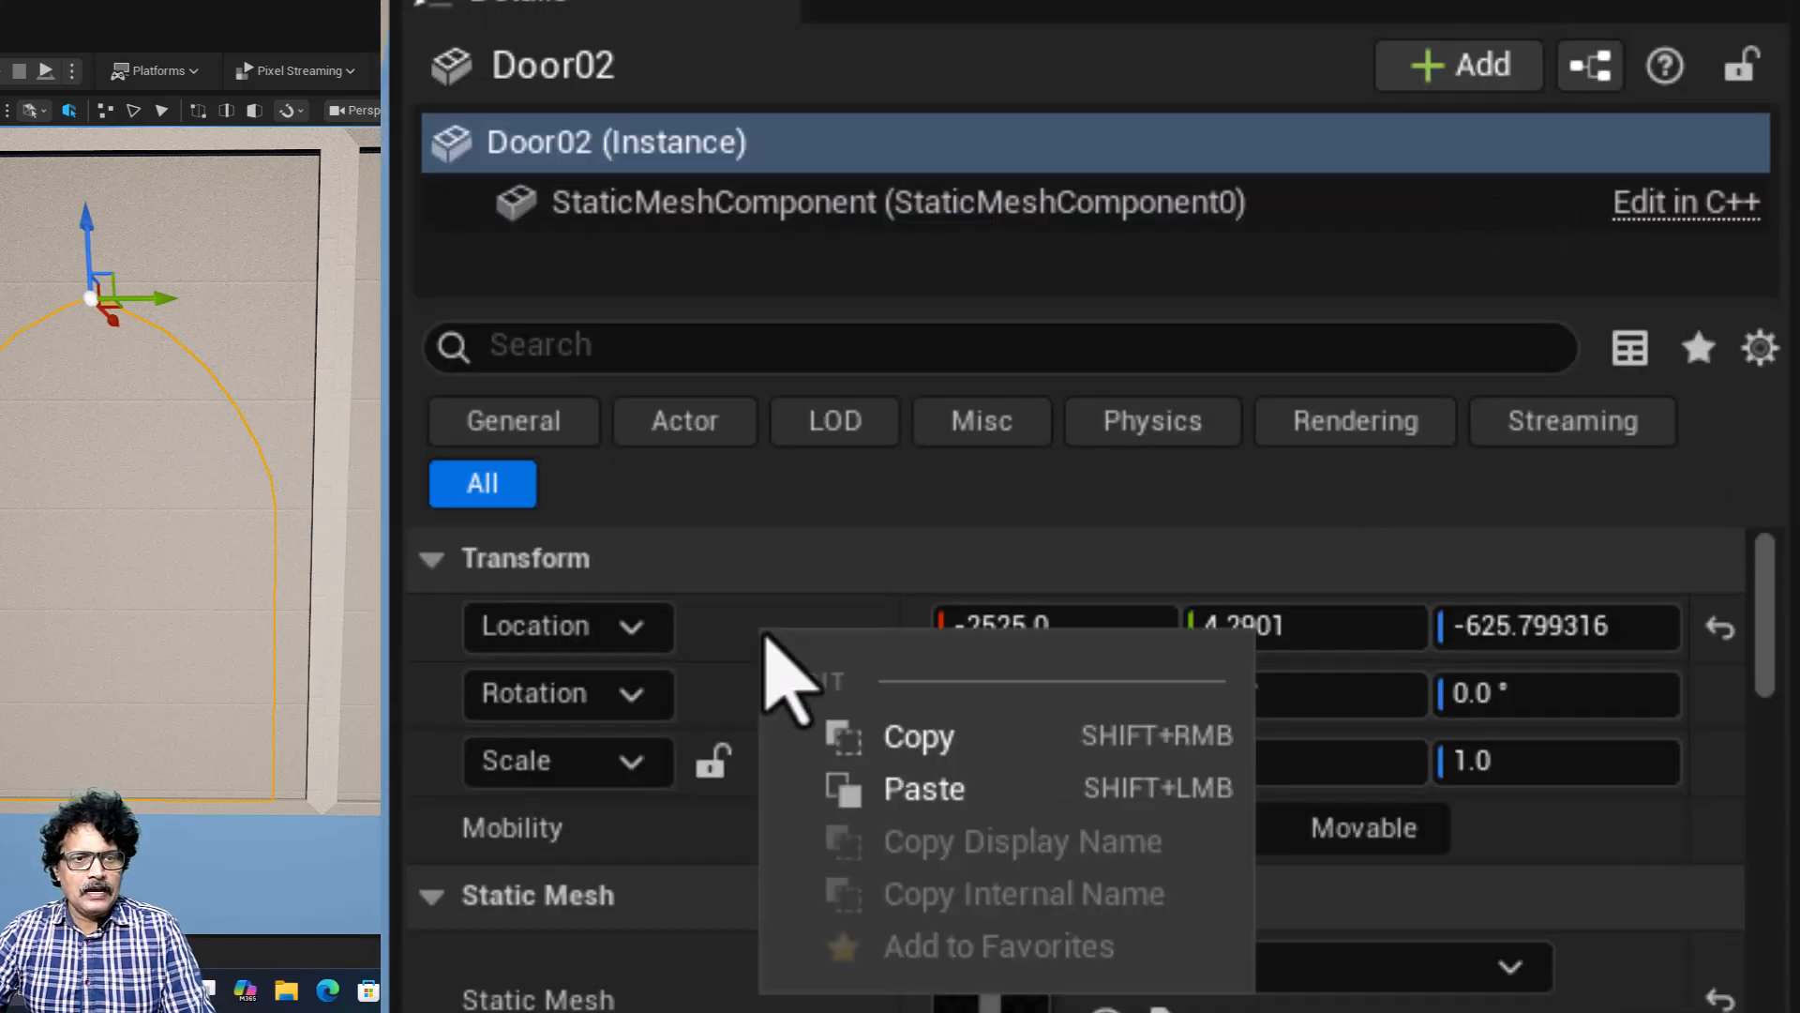
click(832, 740)
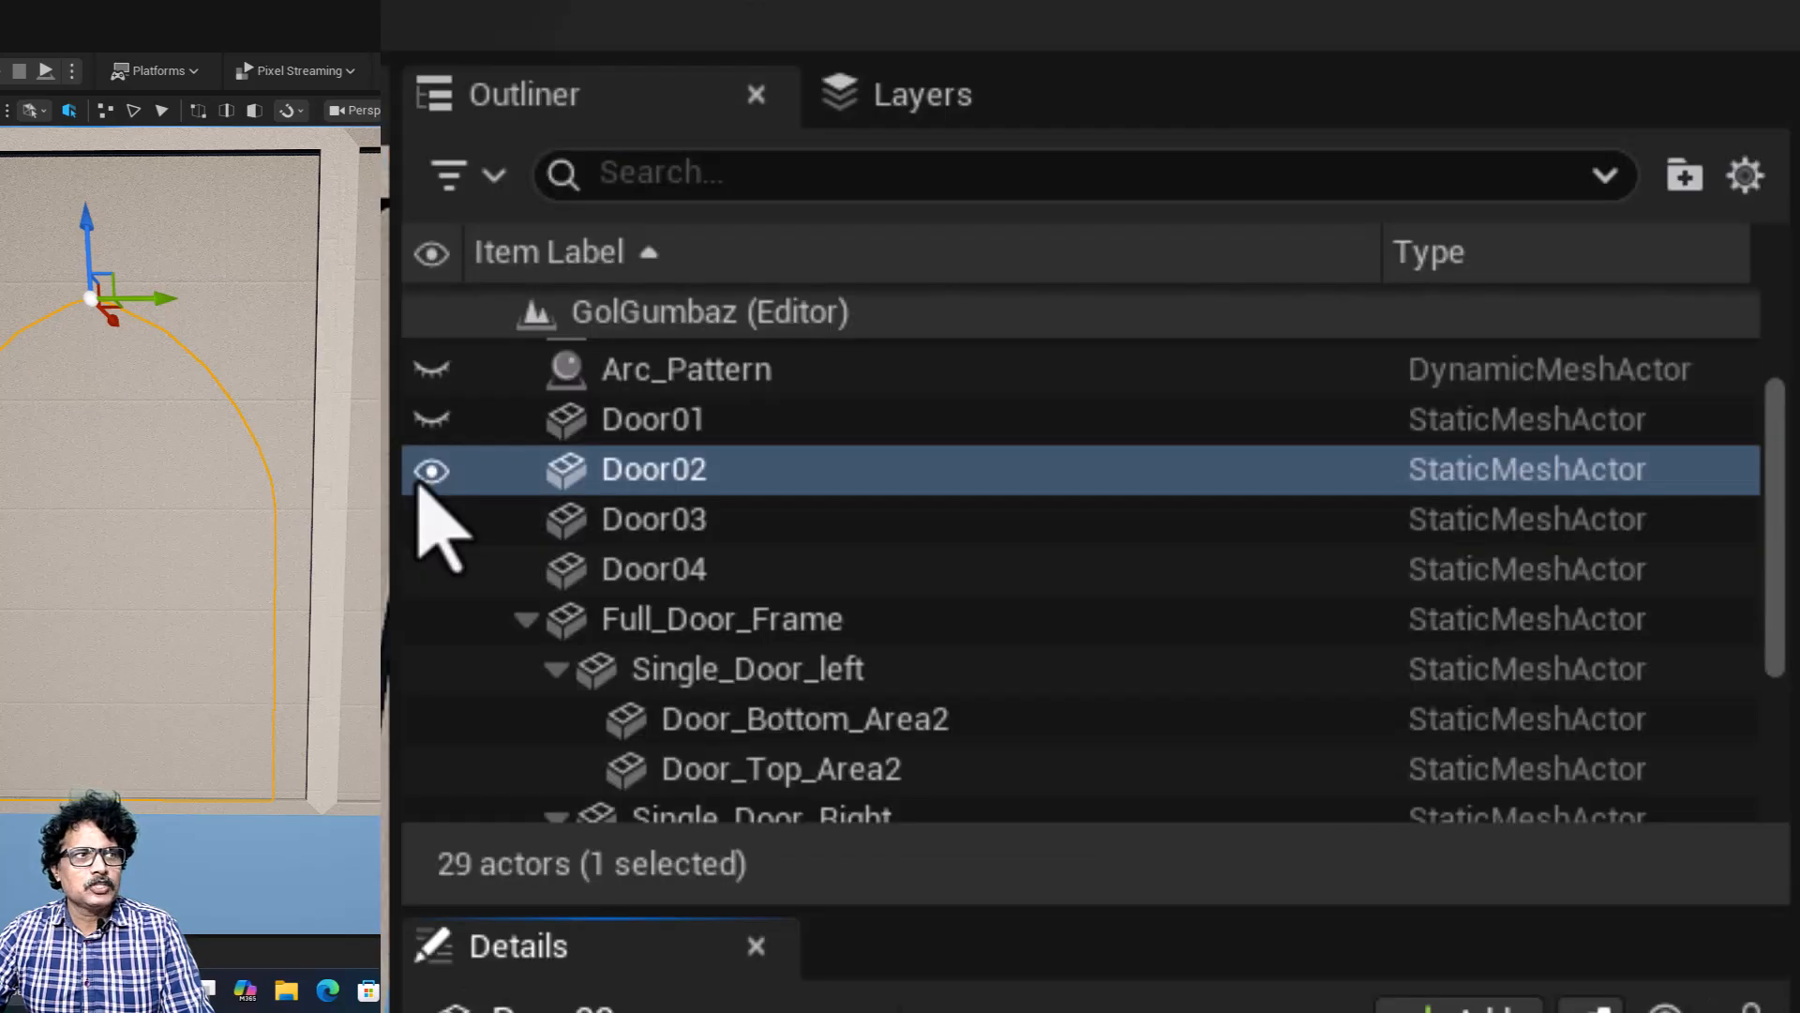
click(431, 469)
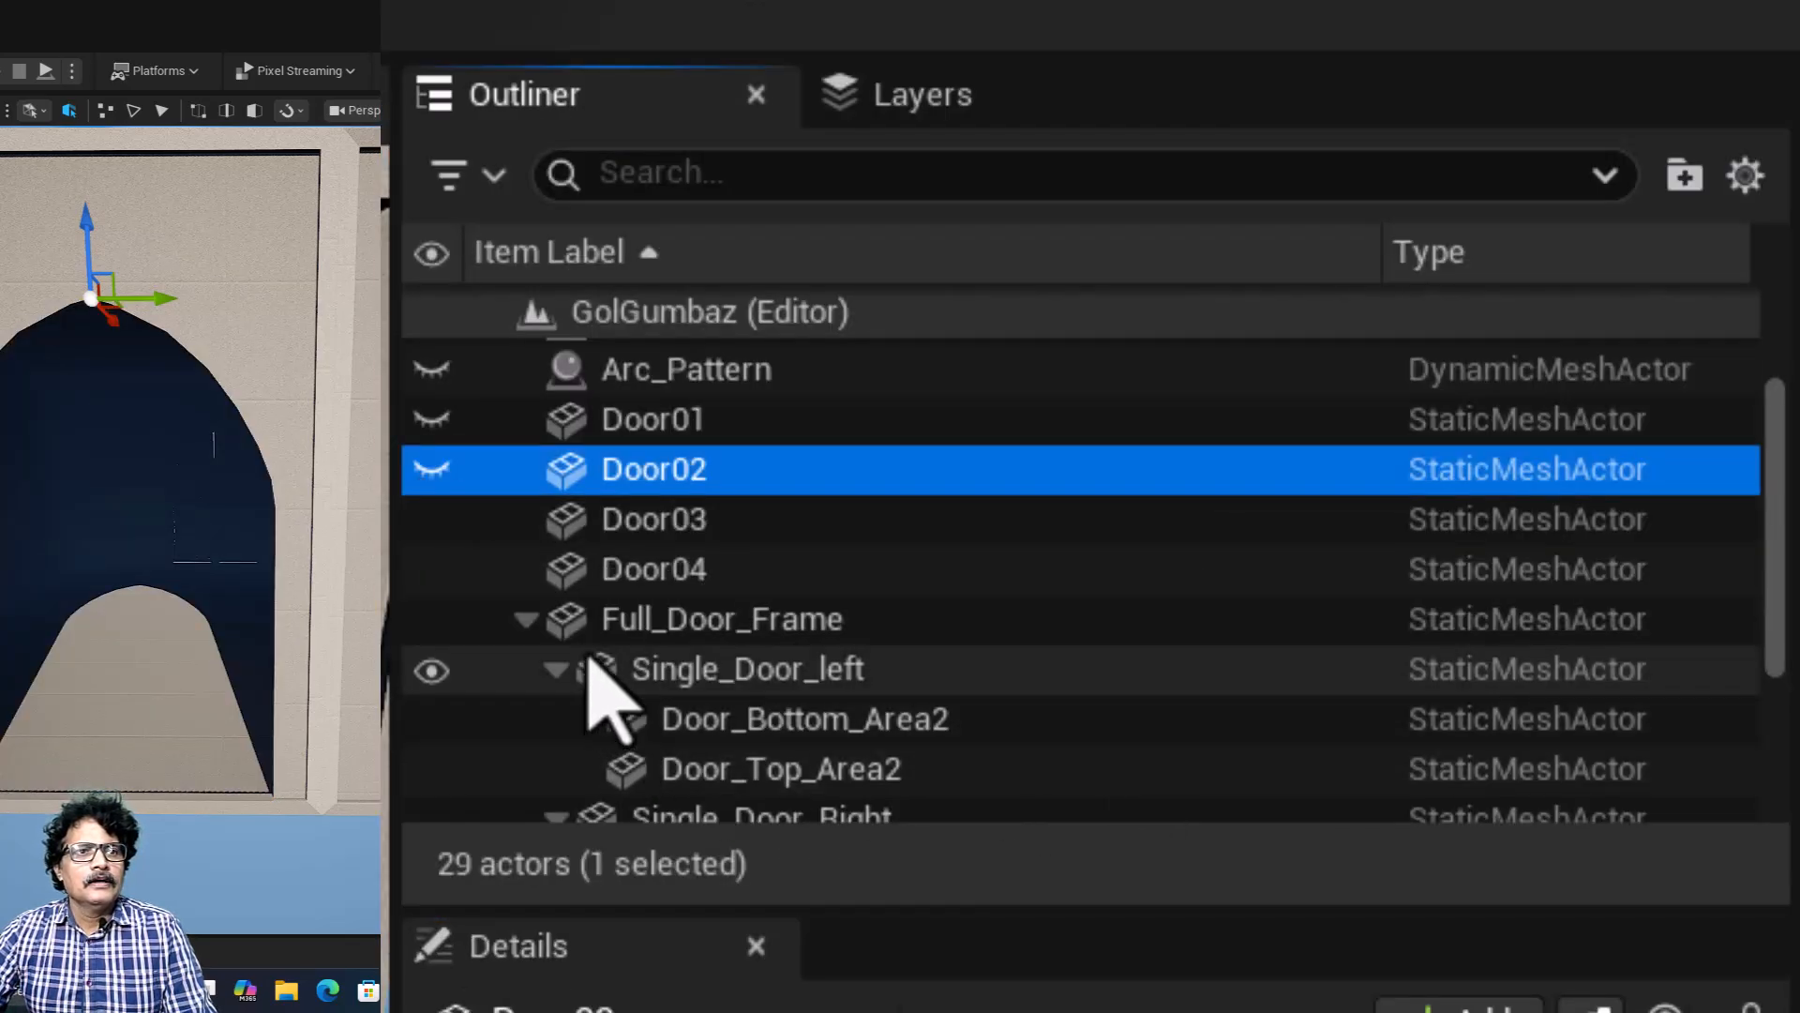
Step: Collapse the Full_Door_Frame hierarchy and paste the copied location onto Full_Door_Frame2
click(526, 618)
click(673, 671)
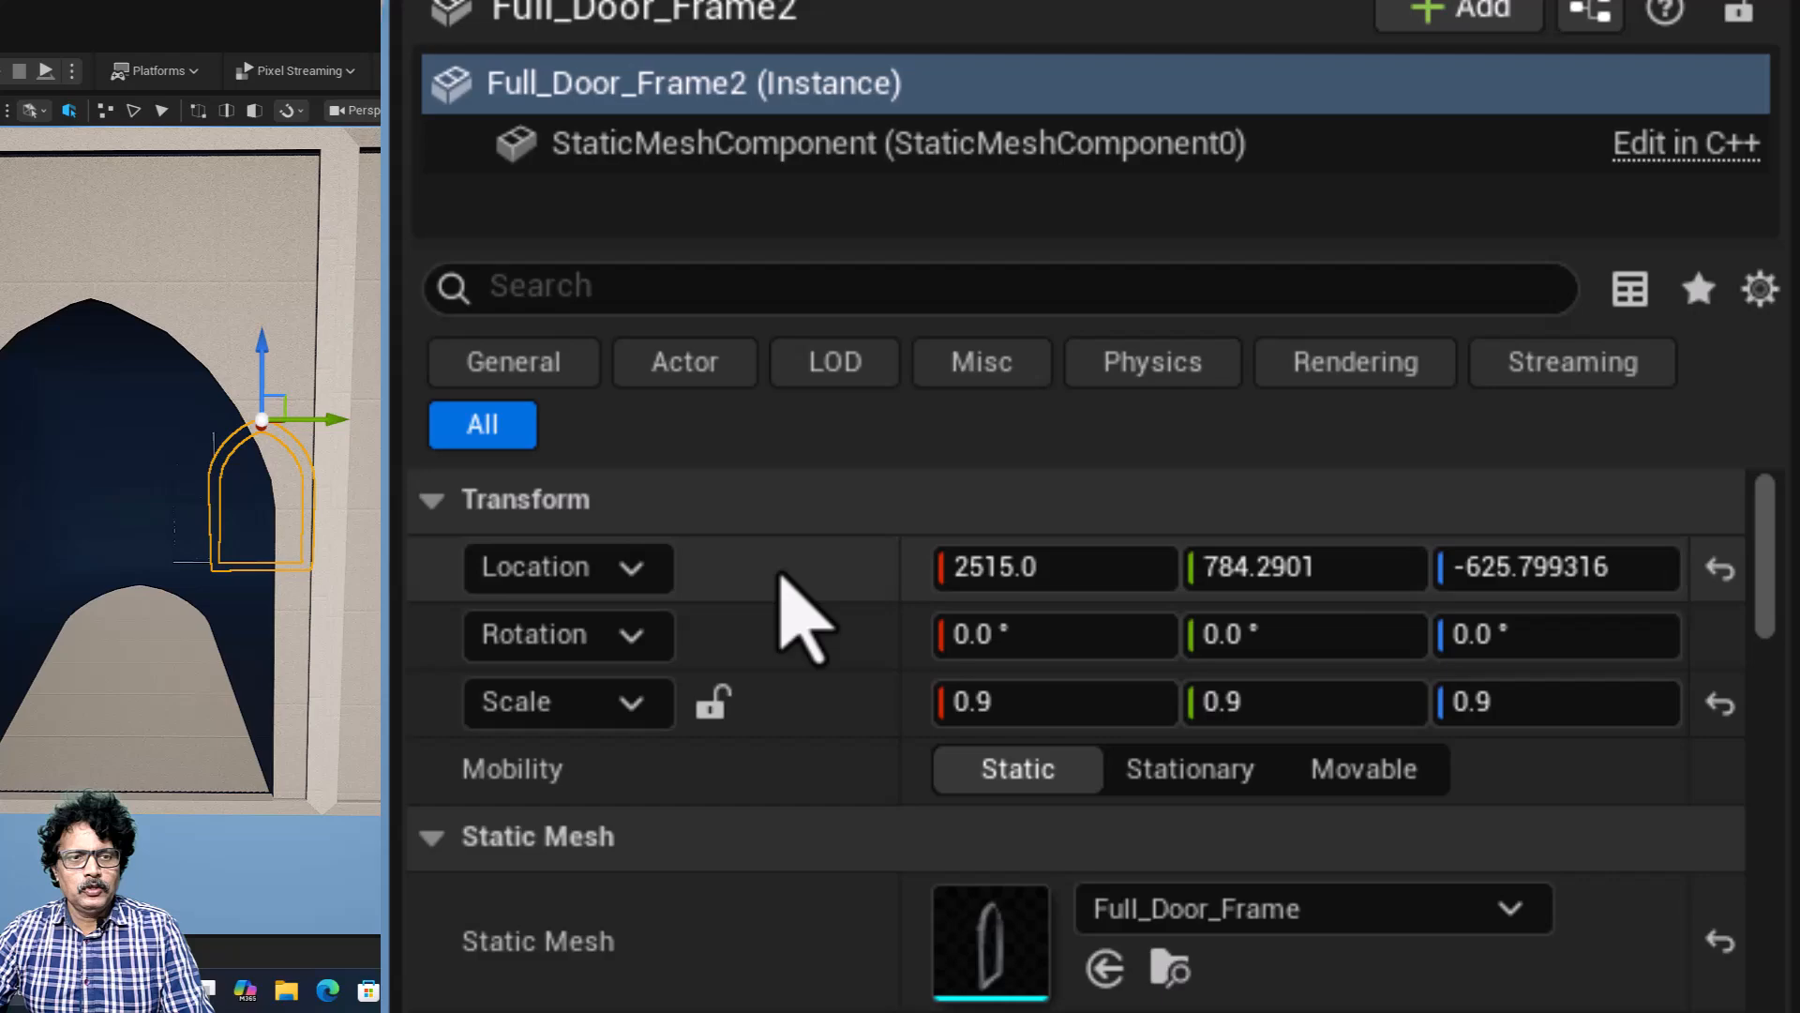
right_click(786, 589)
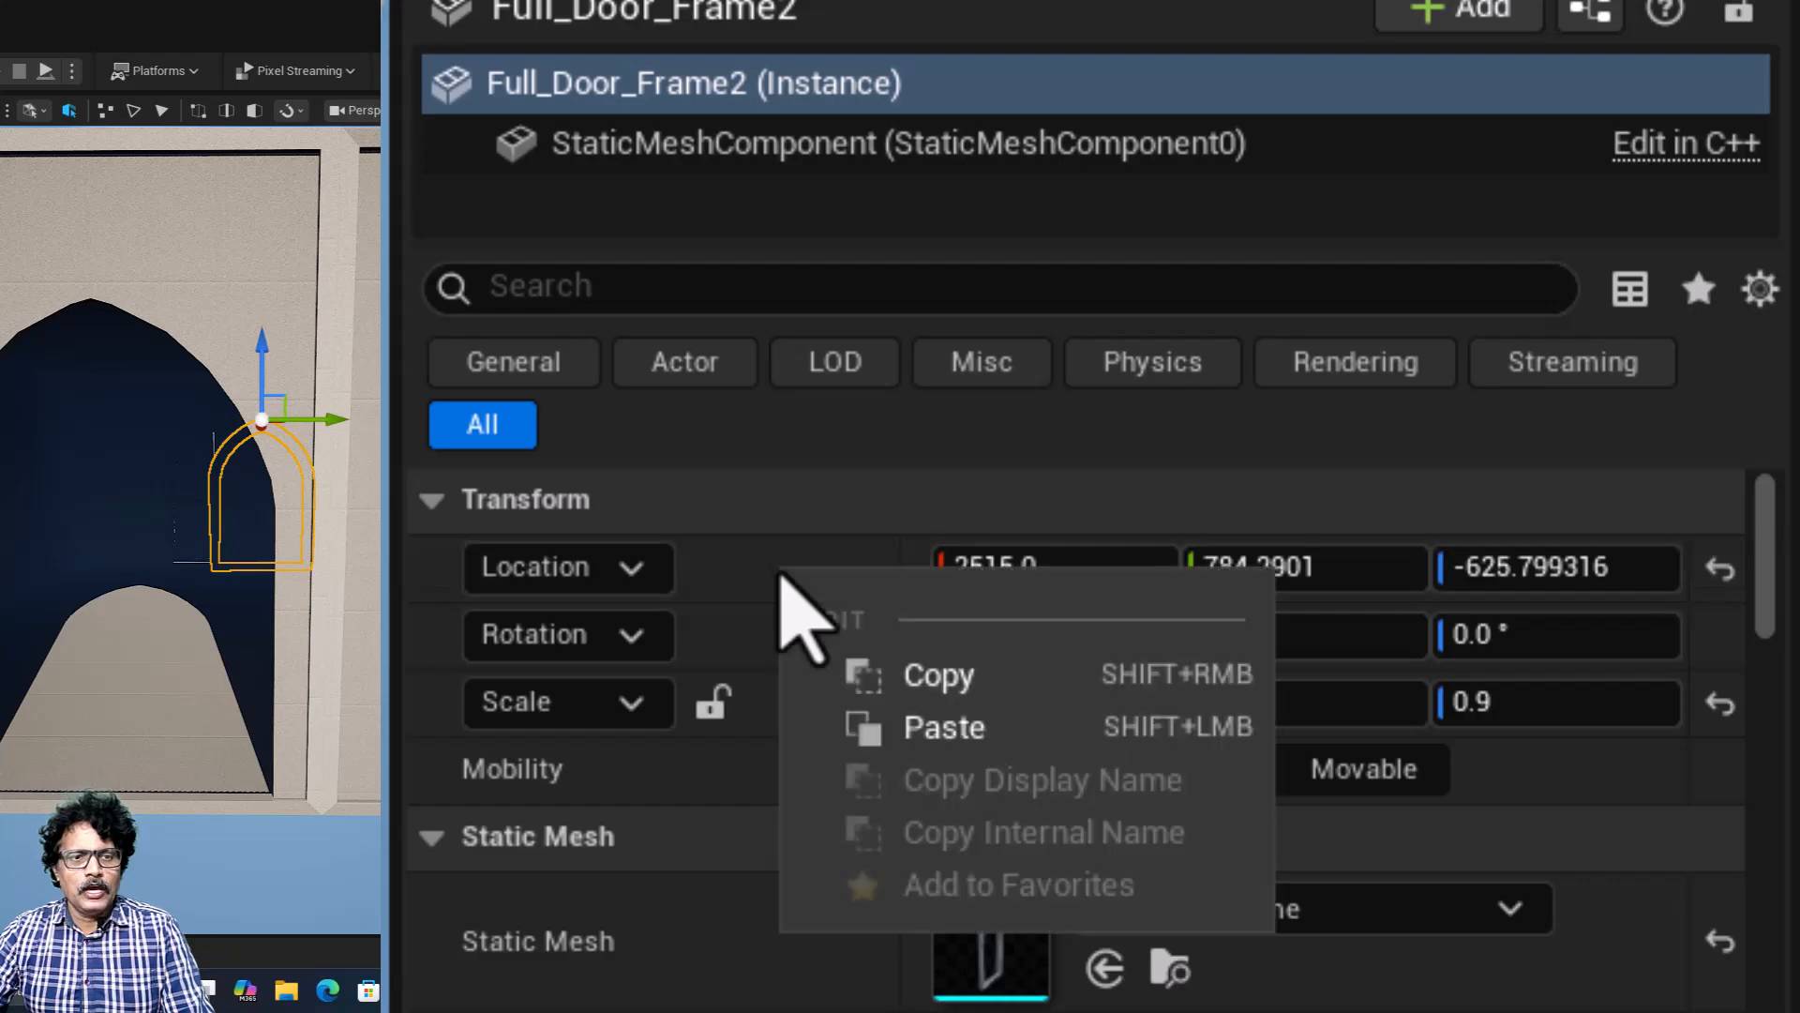
click(880, 741)
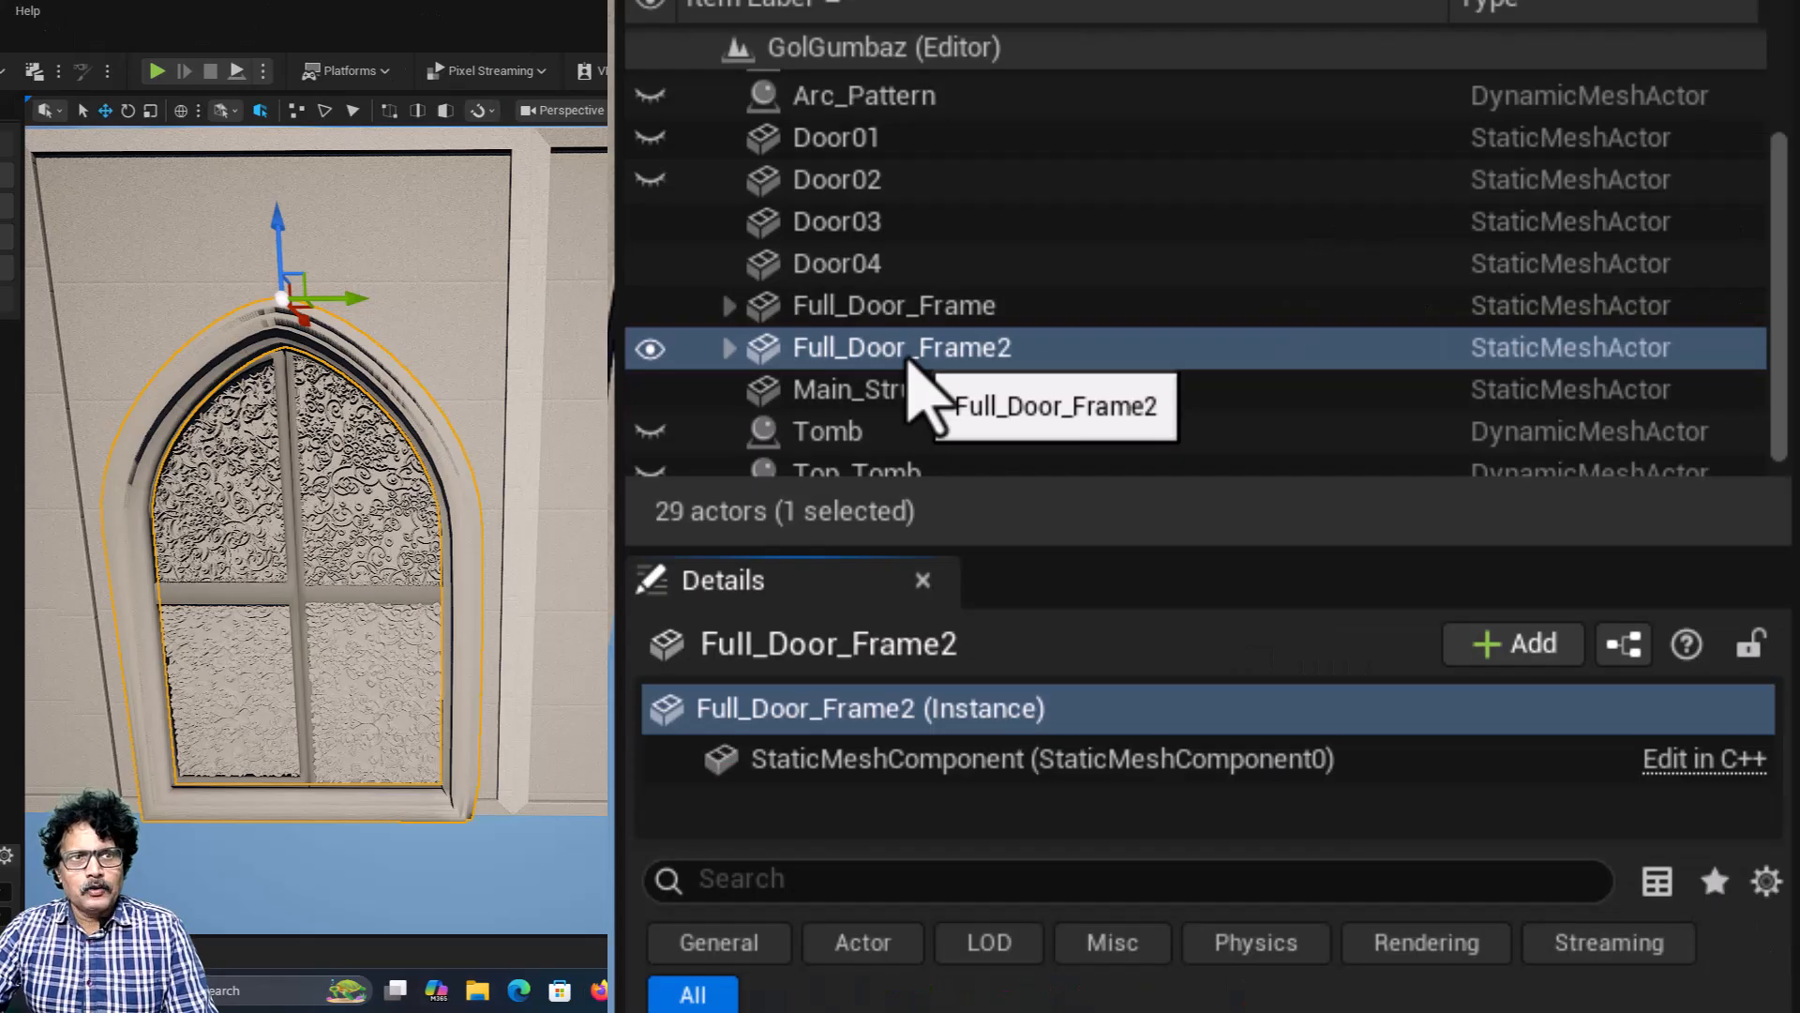
Step: Duplicate Full_Door_Frame2 together with all its nested door parts along the Y axis, and collapse the copy's hierarchy
right_click(910, 363)
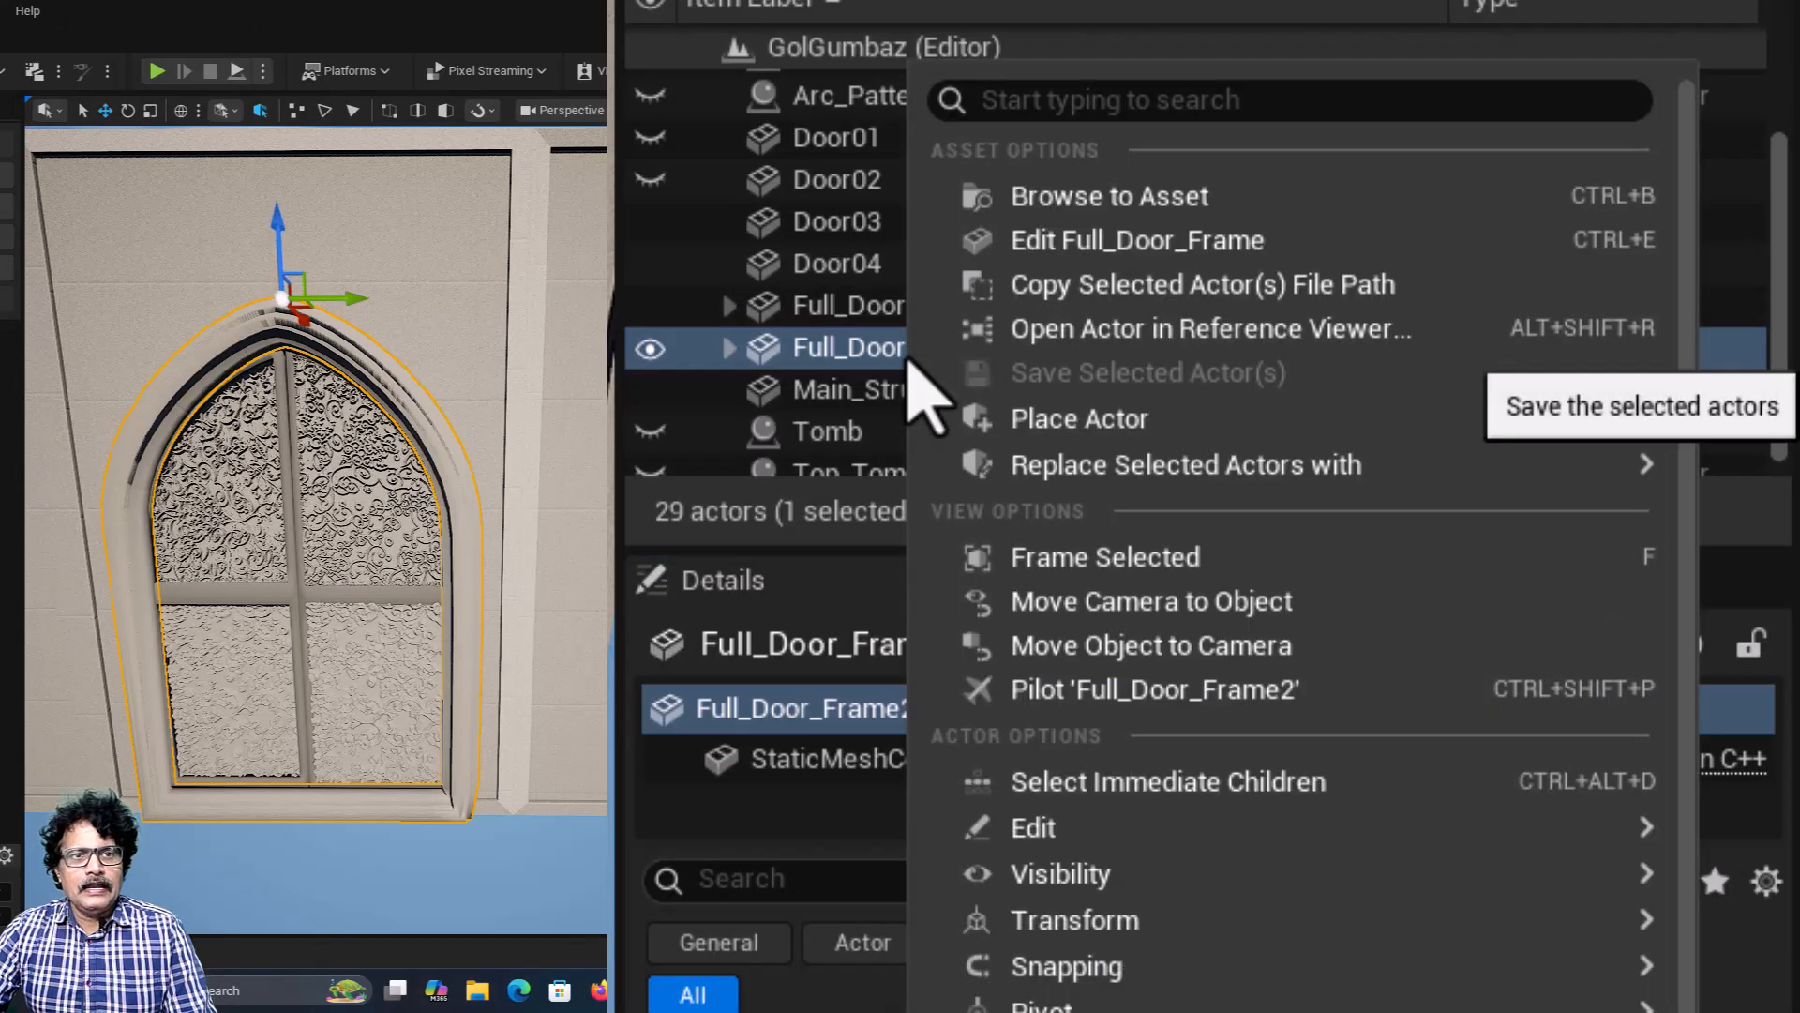
mouse_move(1106, 828)
click(1125, 784)
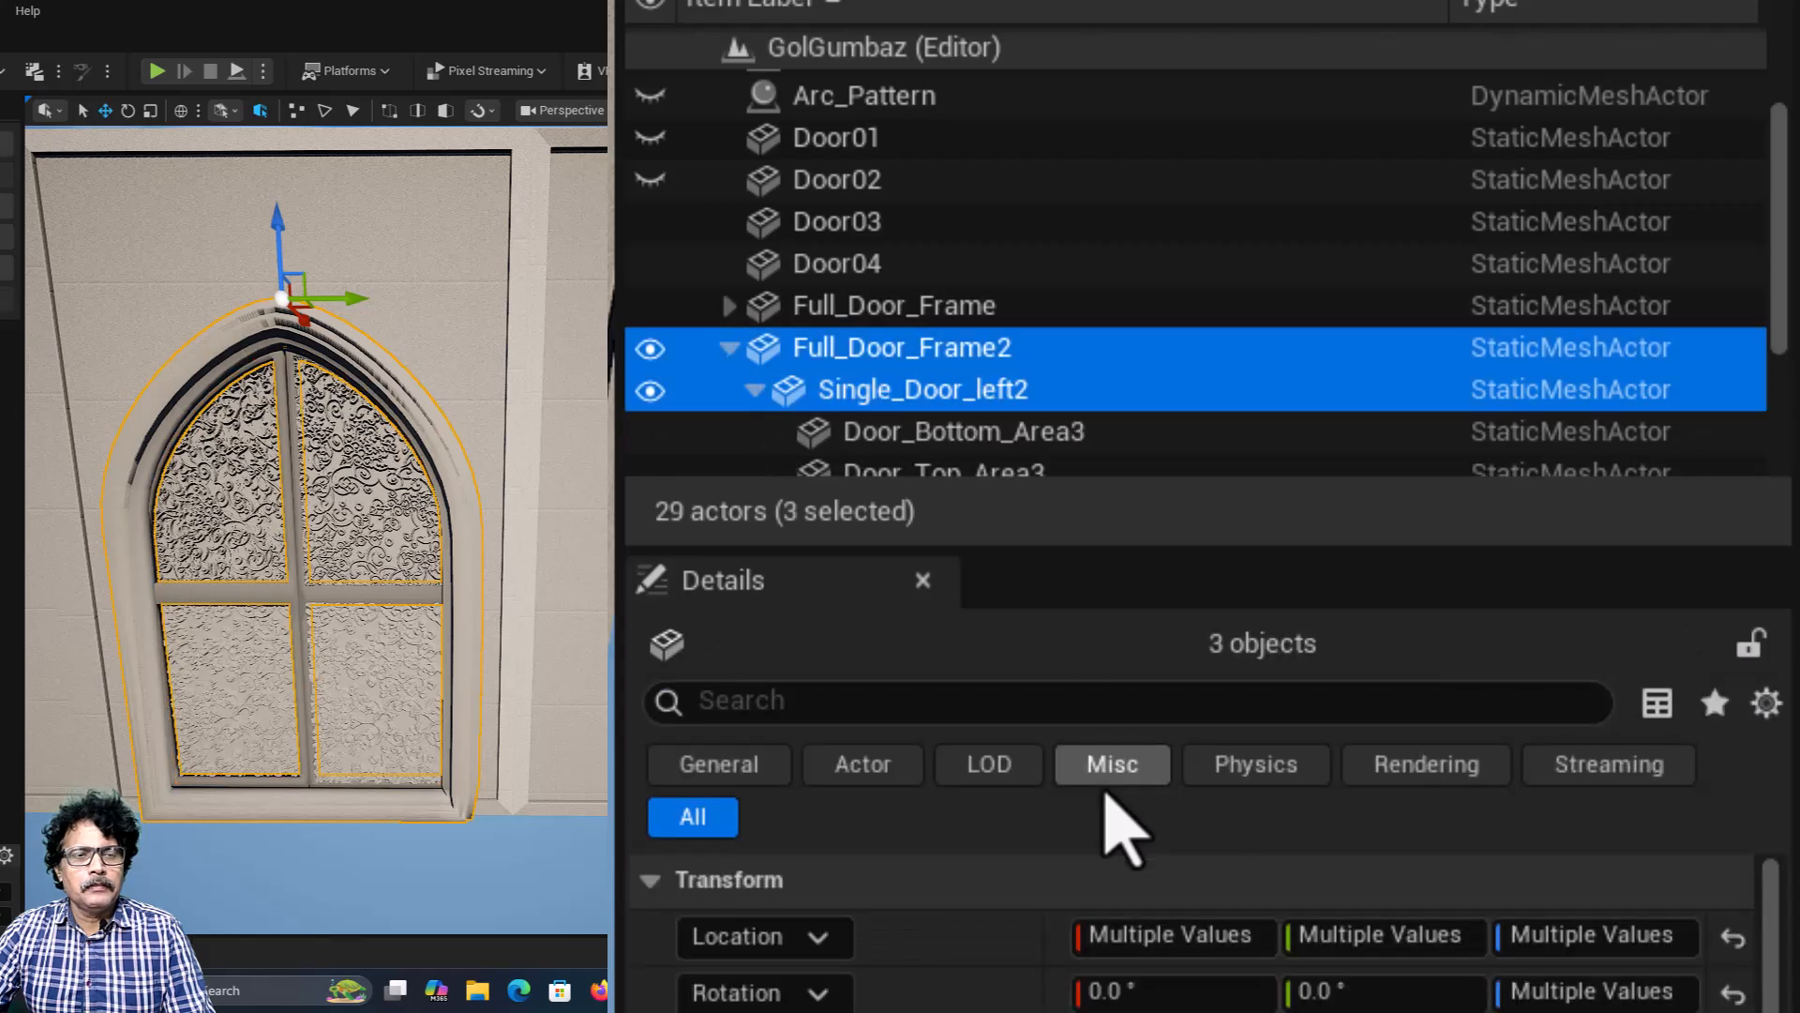
scroll(1088, 464, down, 2)
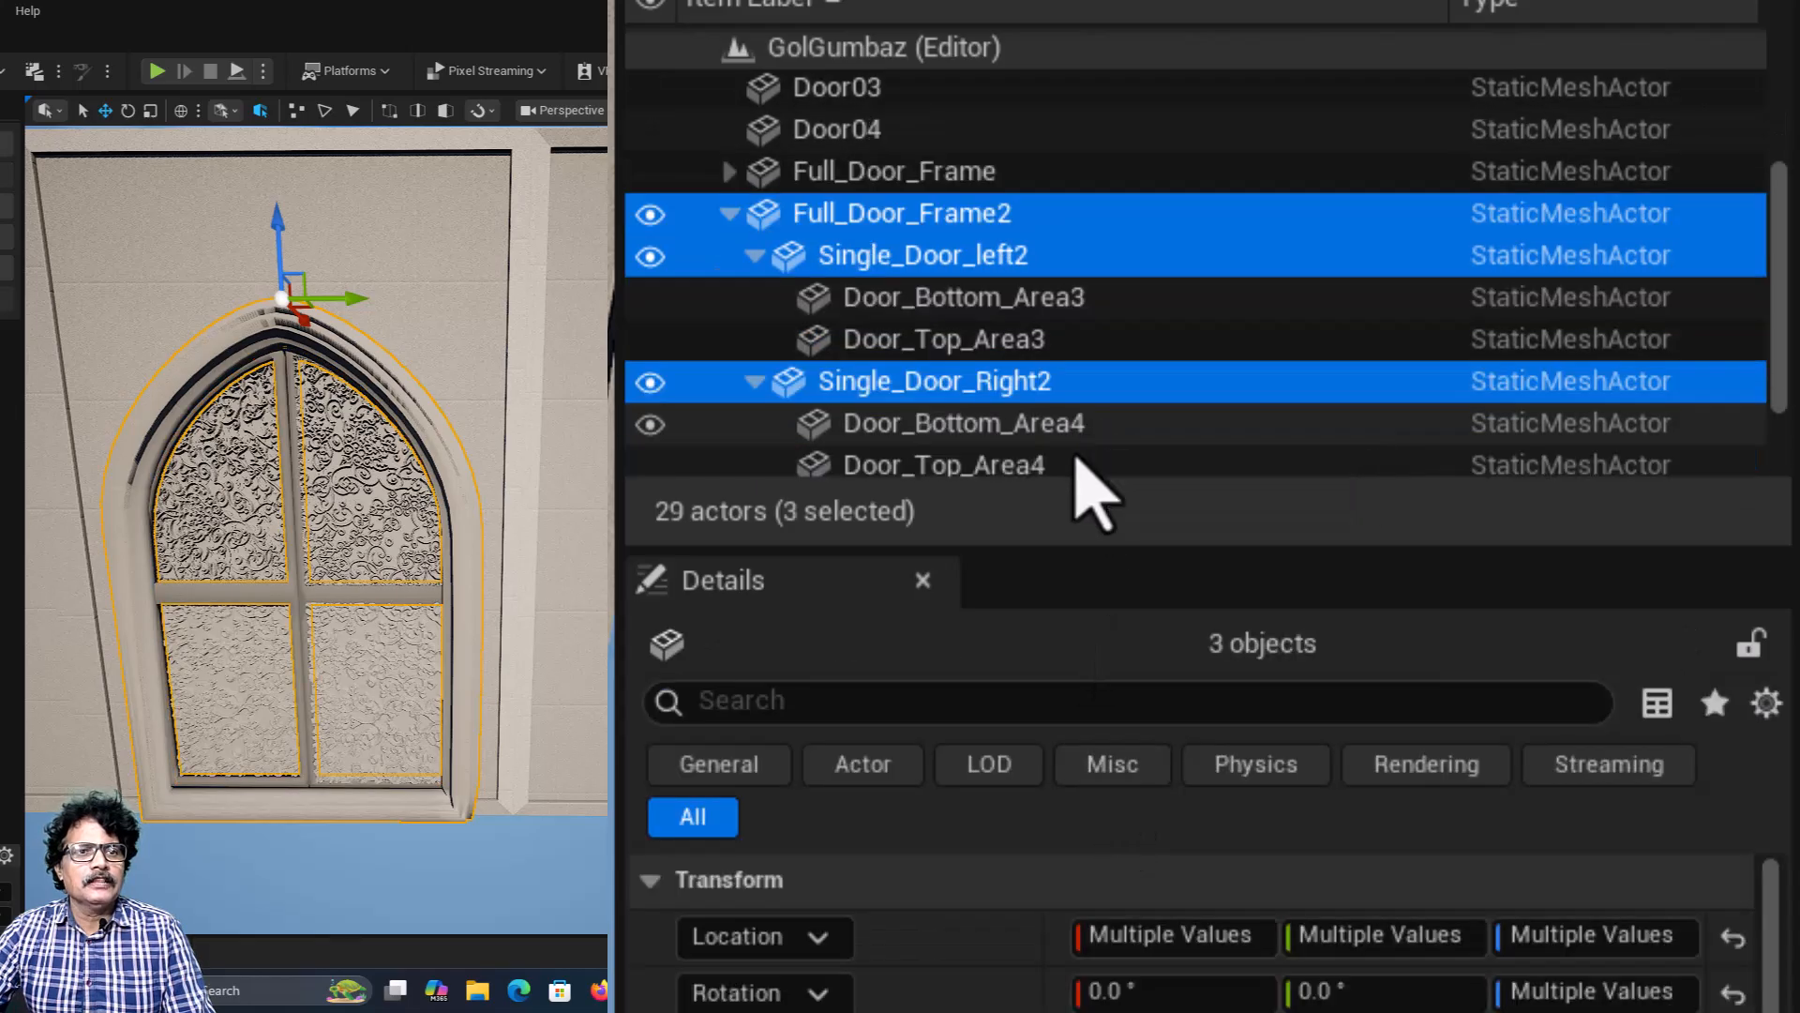
ctrl+click(1041, 300)
ctrl+click(1027, 342)
ctrl+click(1026, 424)
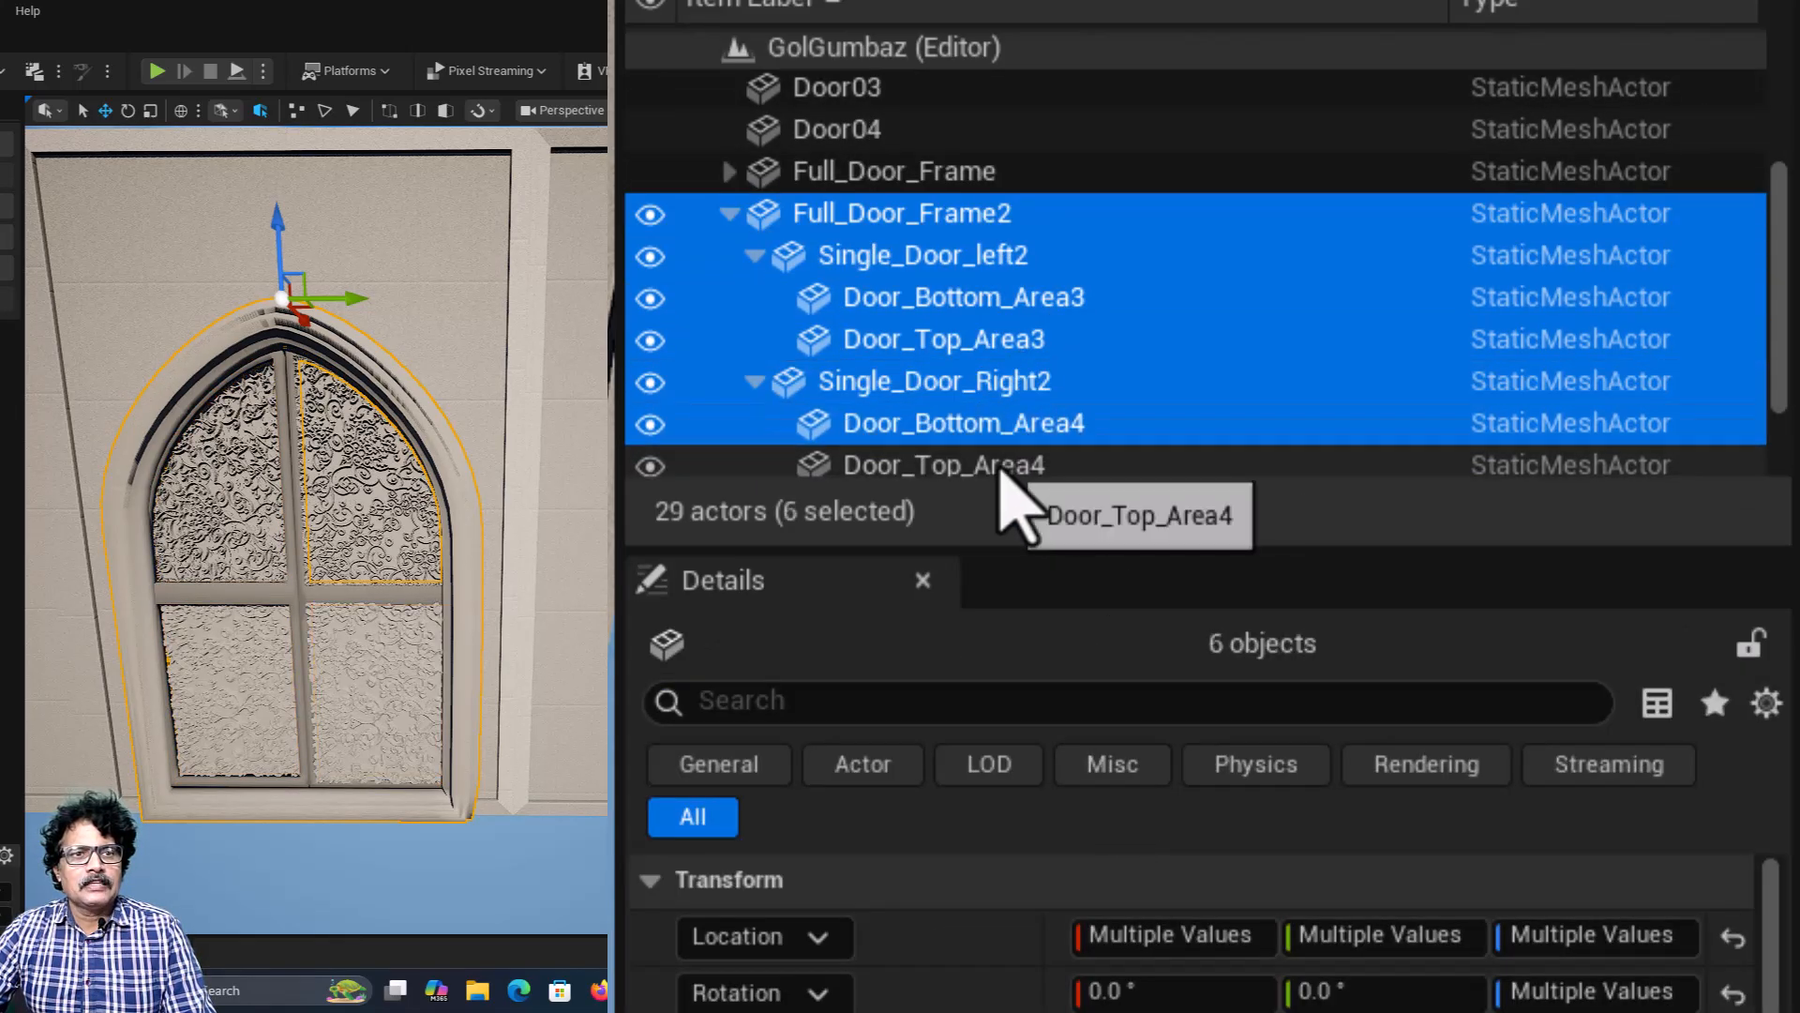
ctrl+click(1018, 465)
scroll(1190, 454, down, 1)
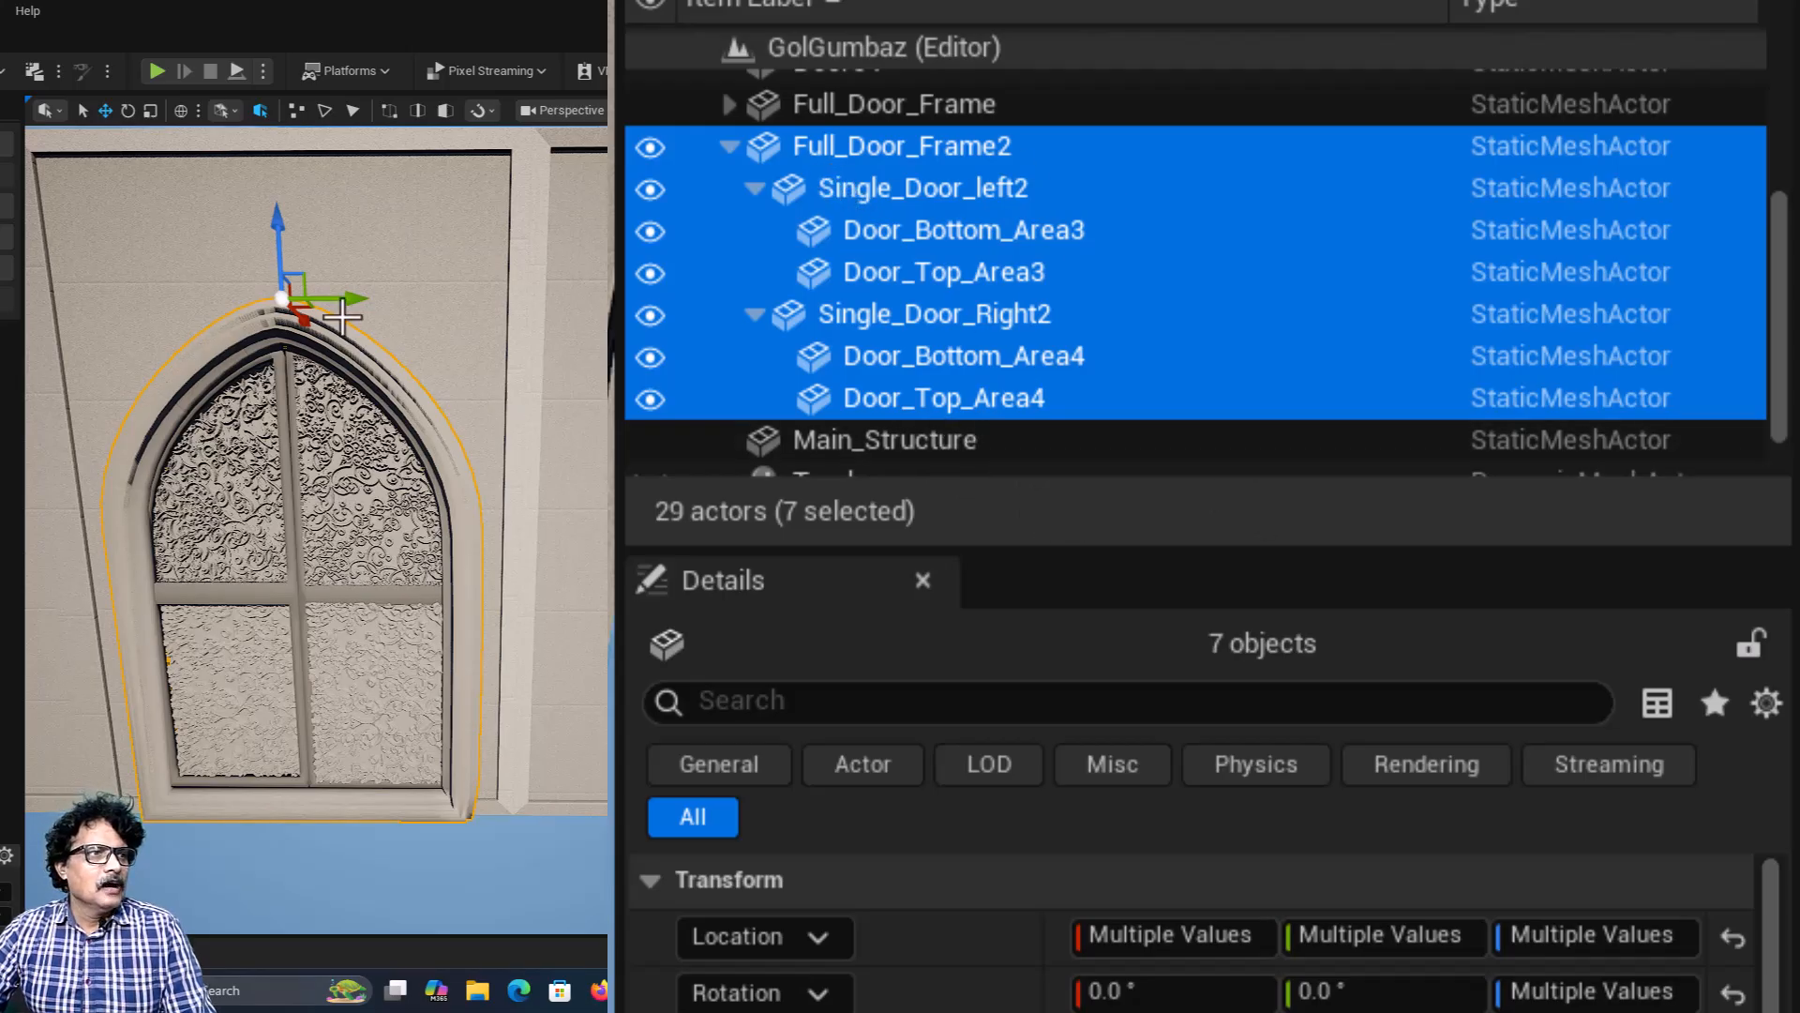
alt+drag(348, 303, 384, 304)
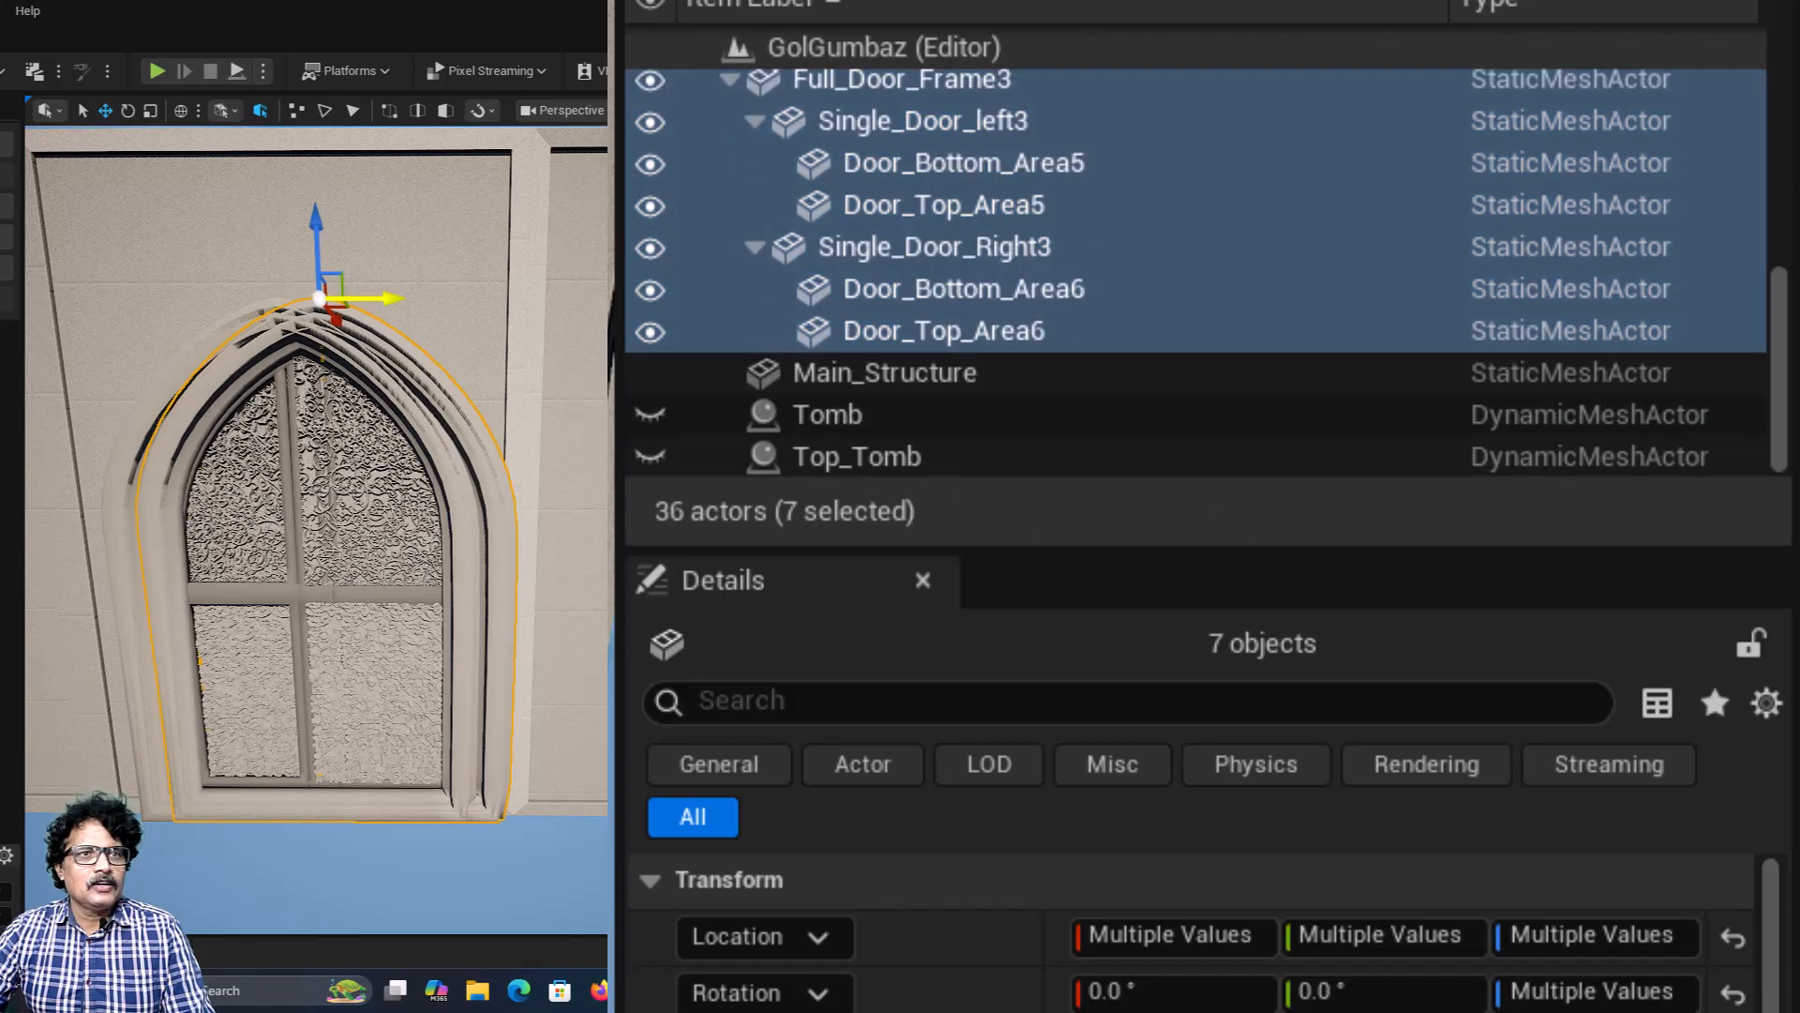
click(730, 79)
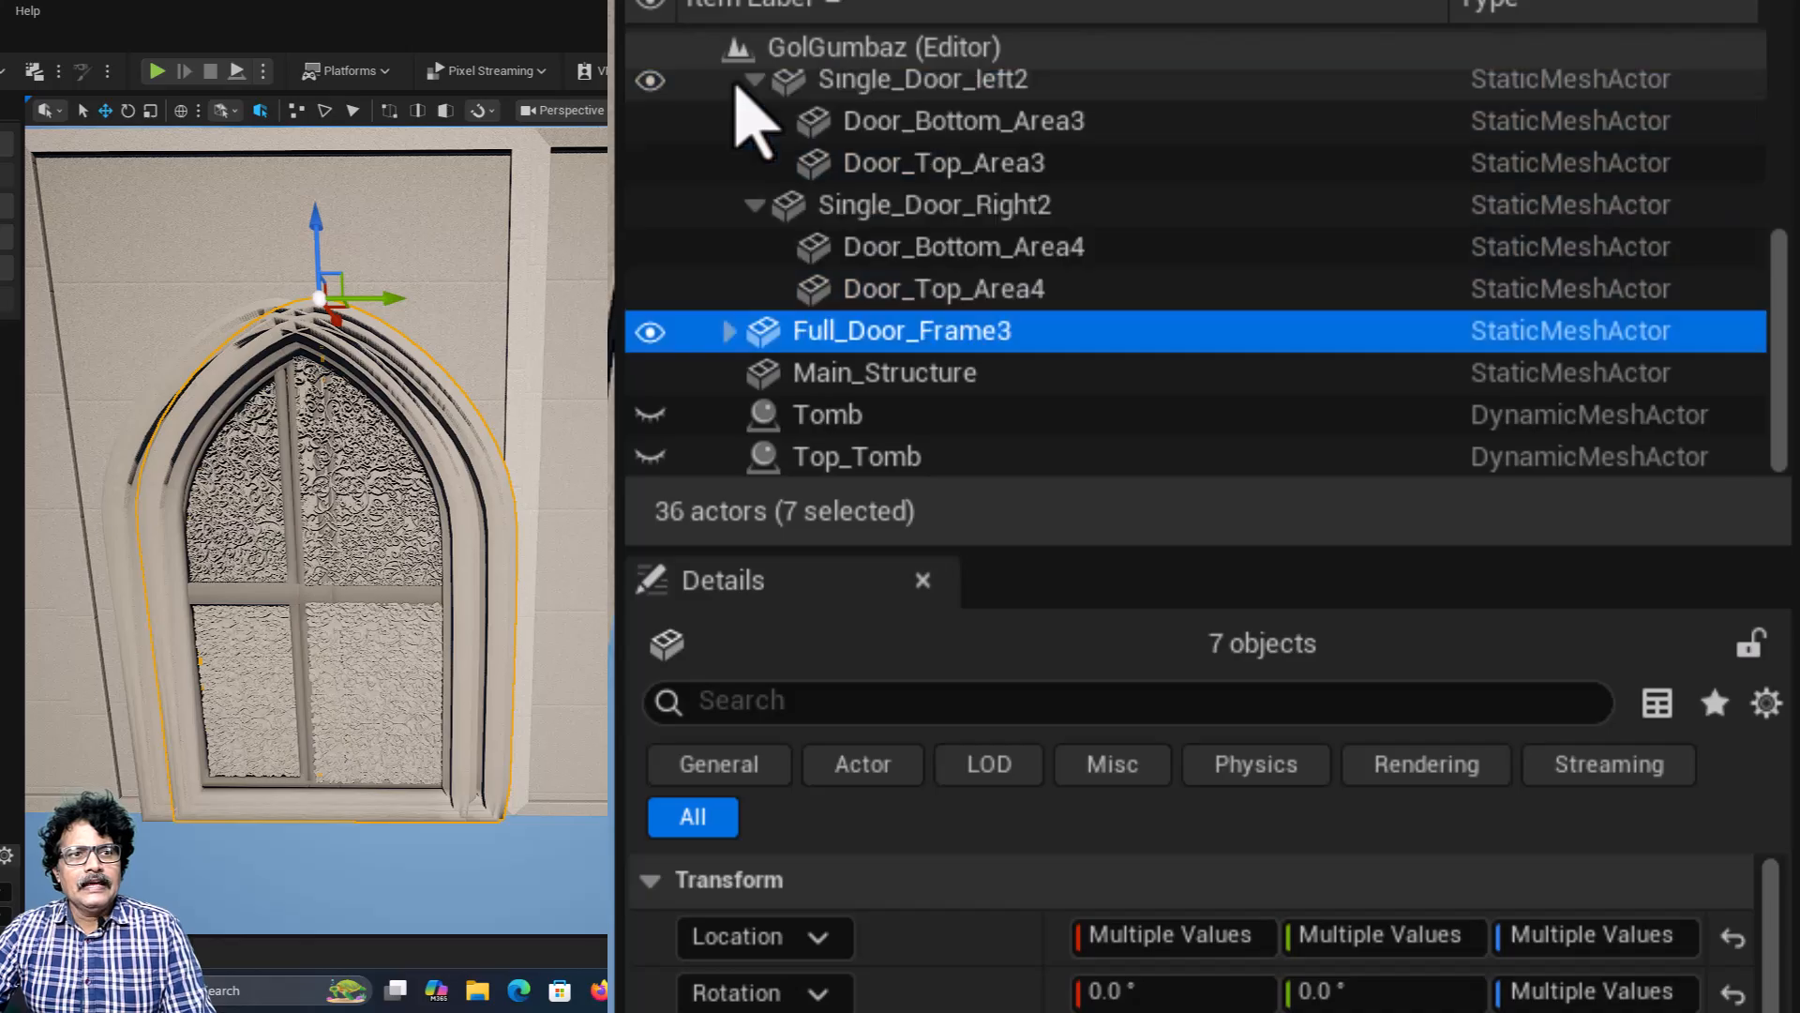
Step: Select and frame Door03, and move its pivot to the top of its bounding box
scroll(844, 250, up, 3)
scroll(886, 291, up, 3)
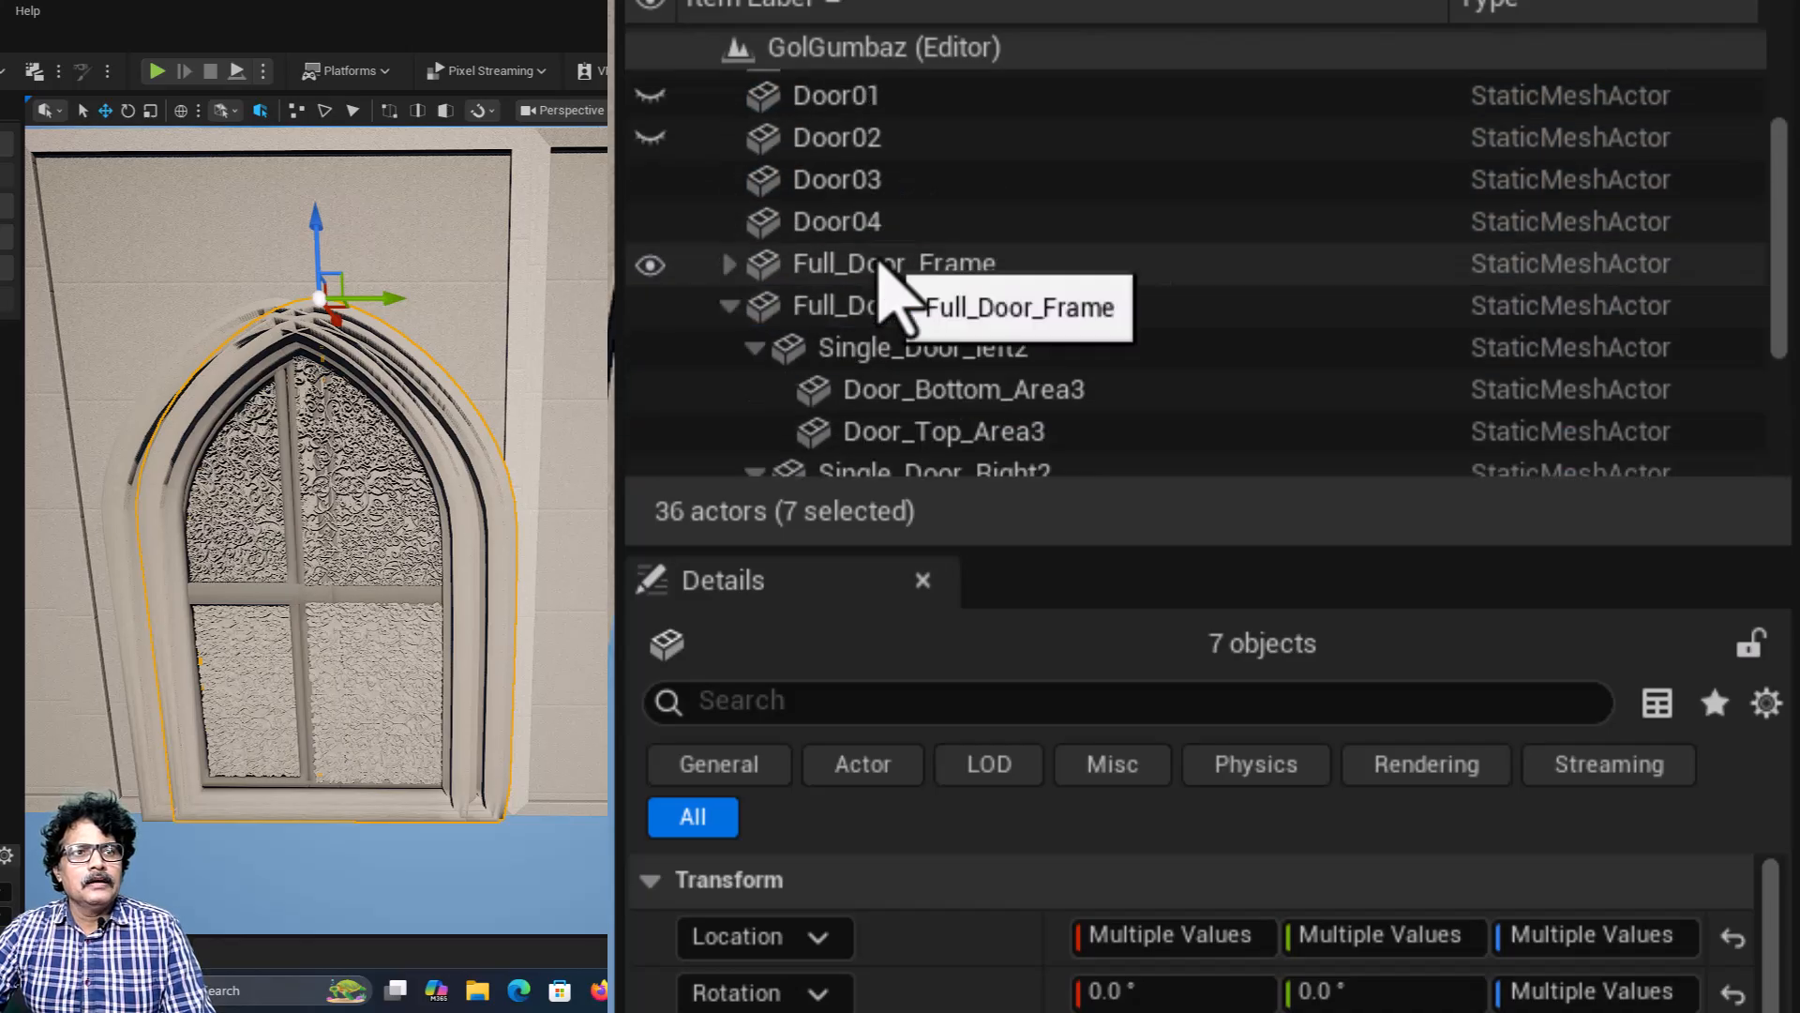
click(839, 258)
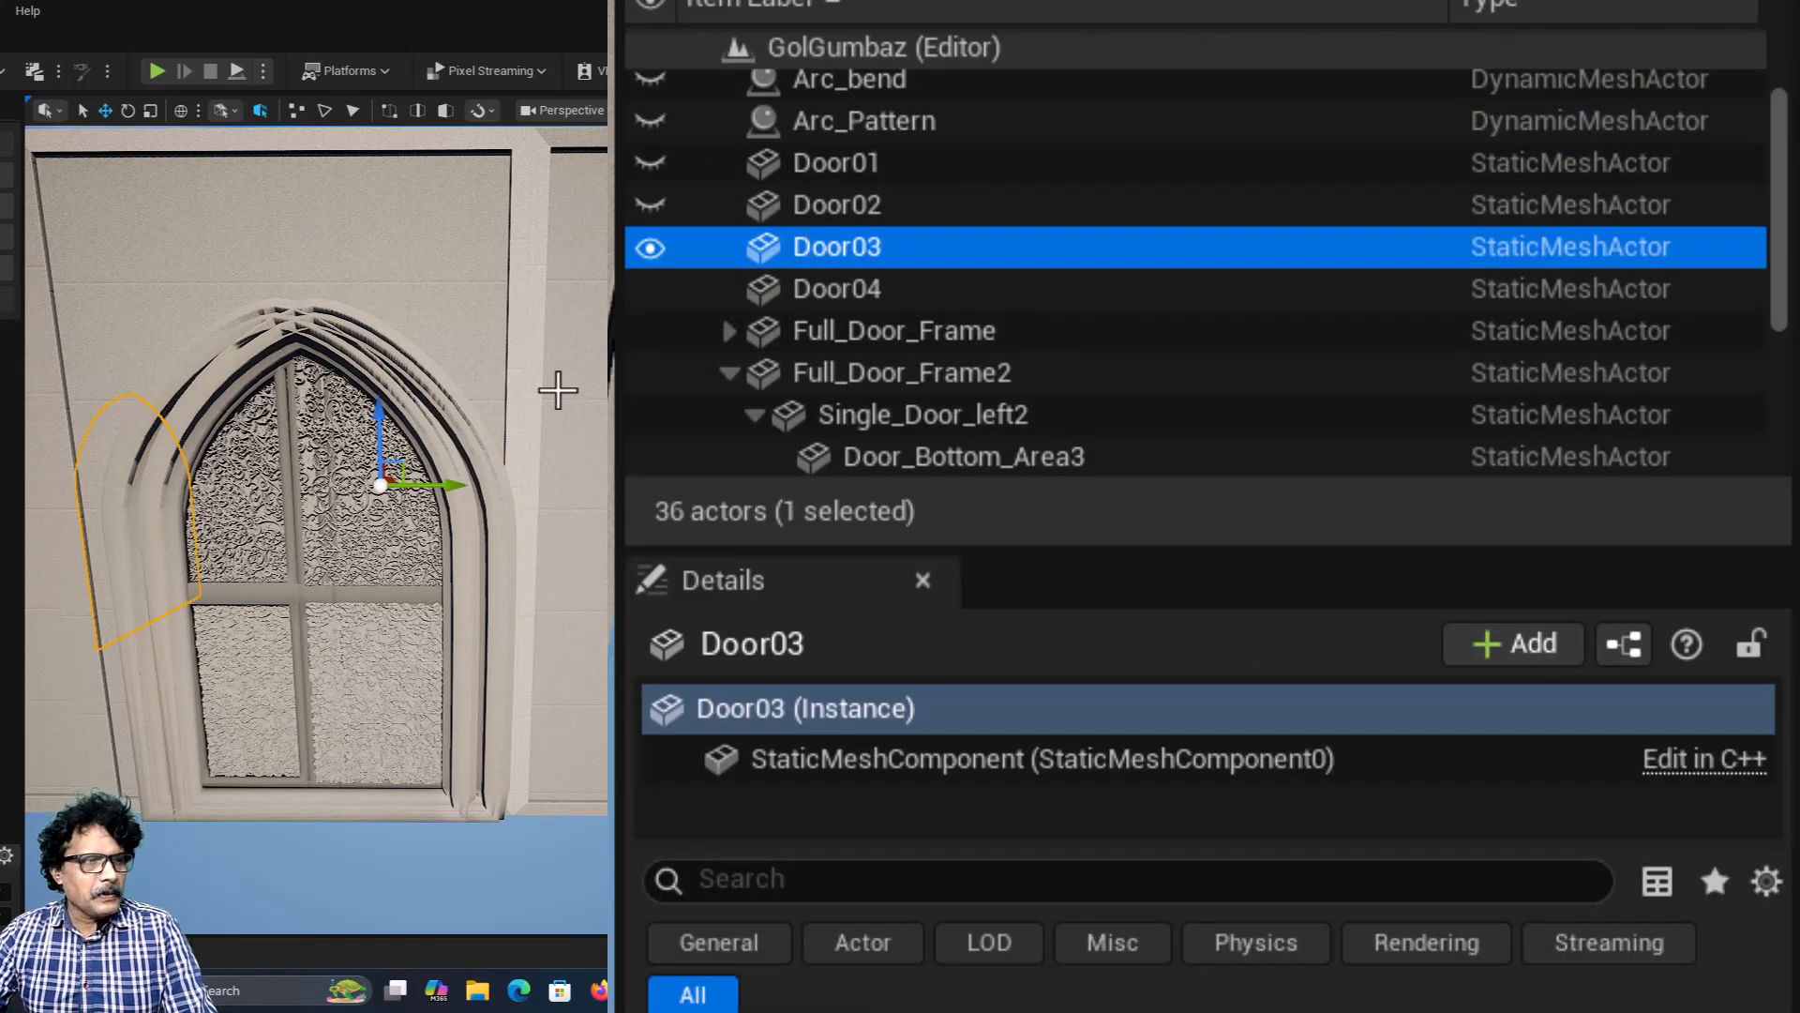
key(f)
alt+drag(557, 390, 605, 390)
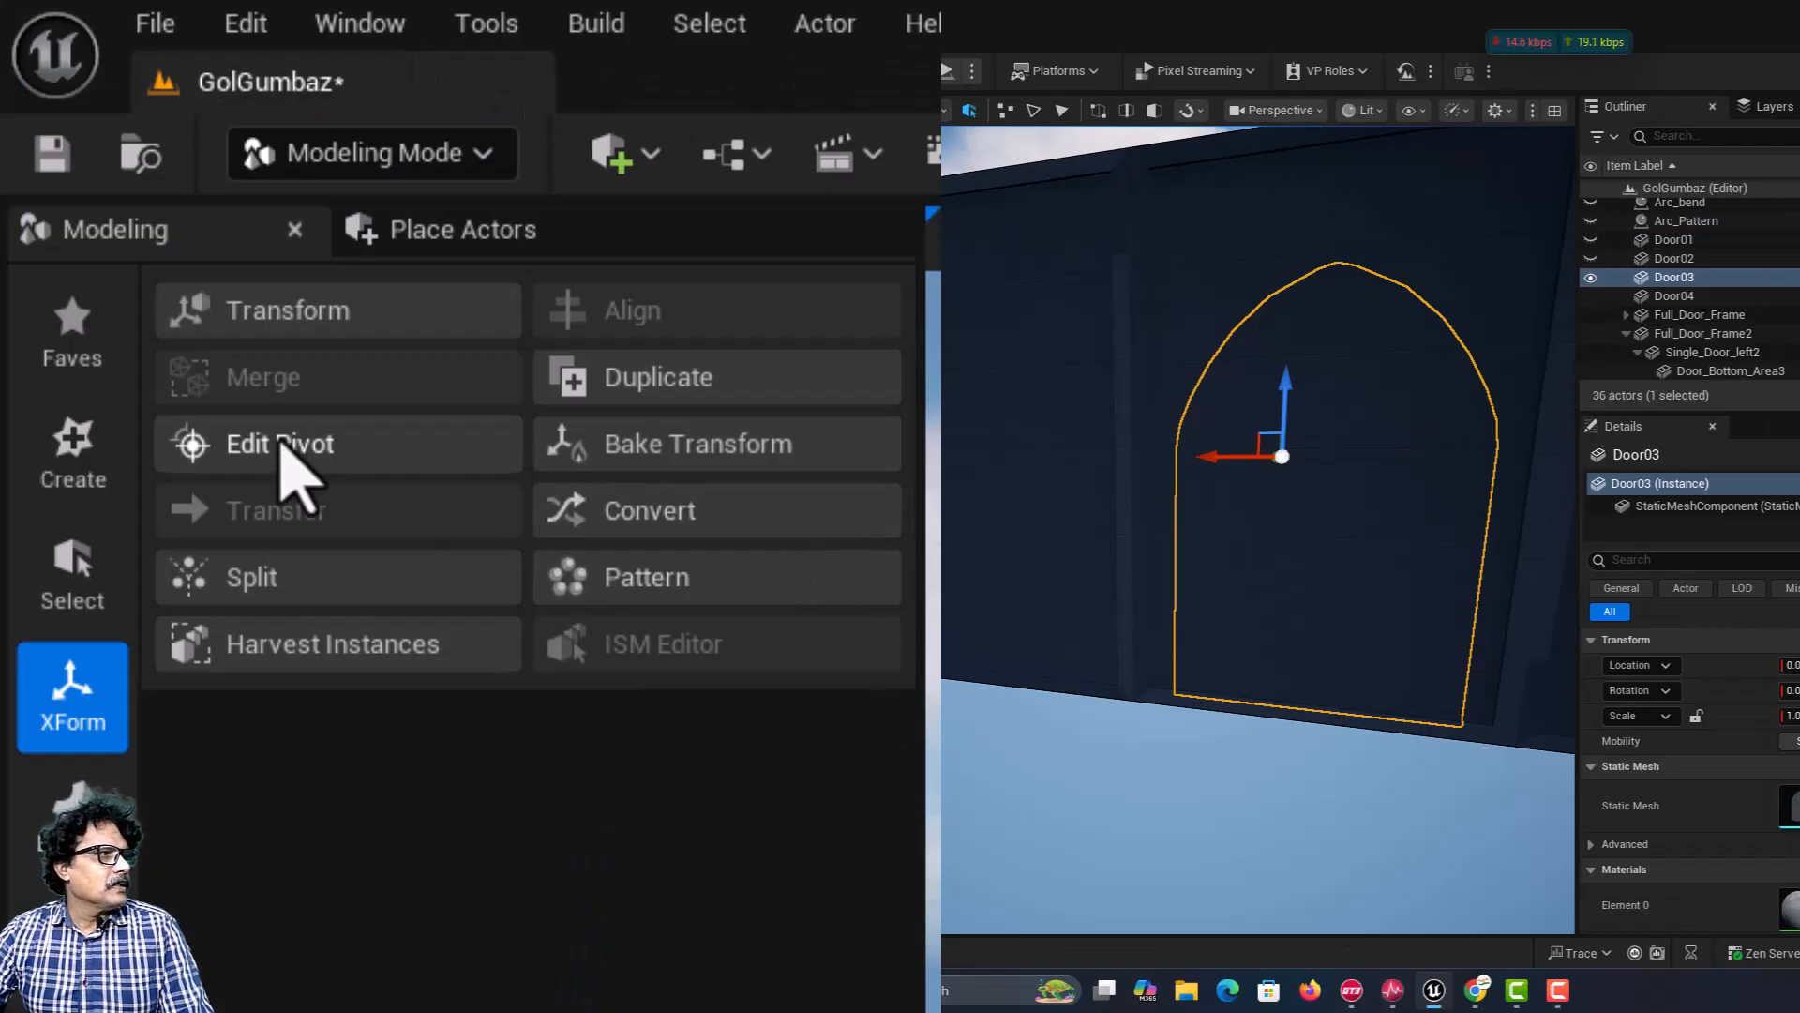
click(283, 452)
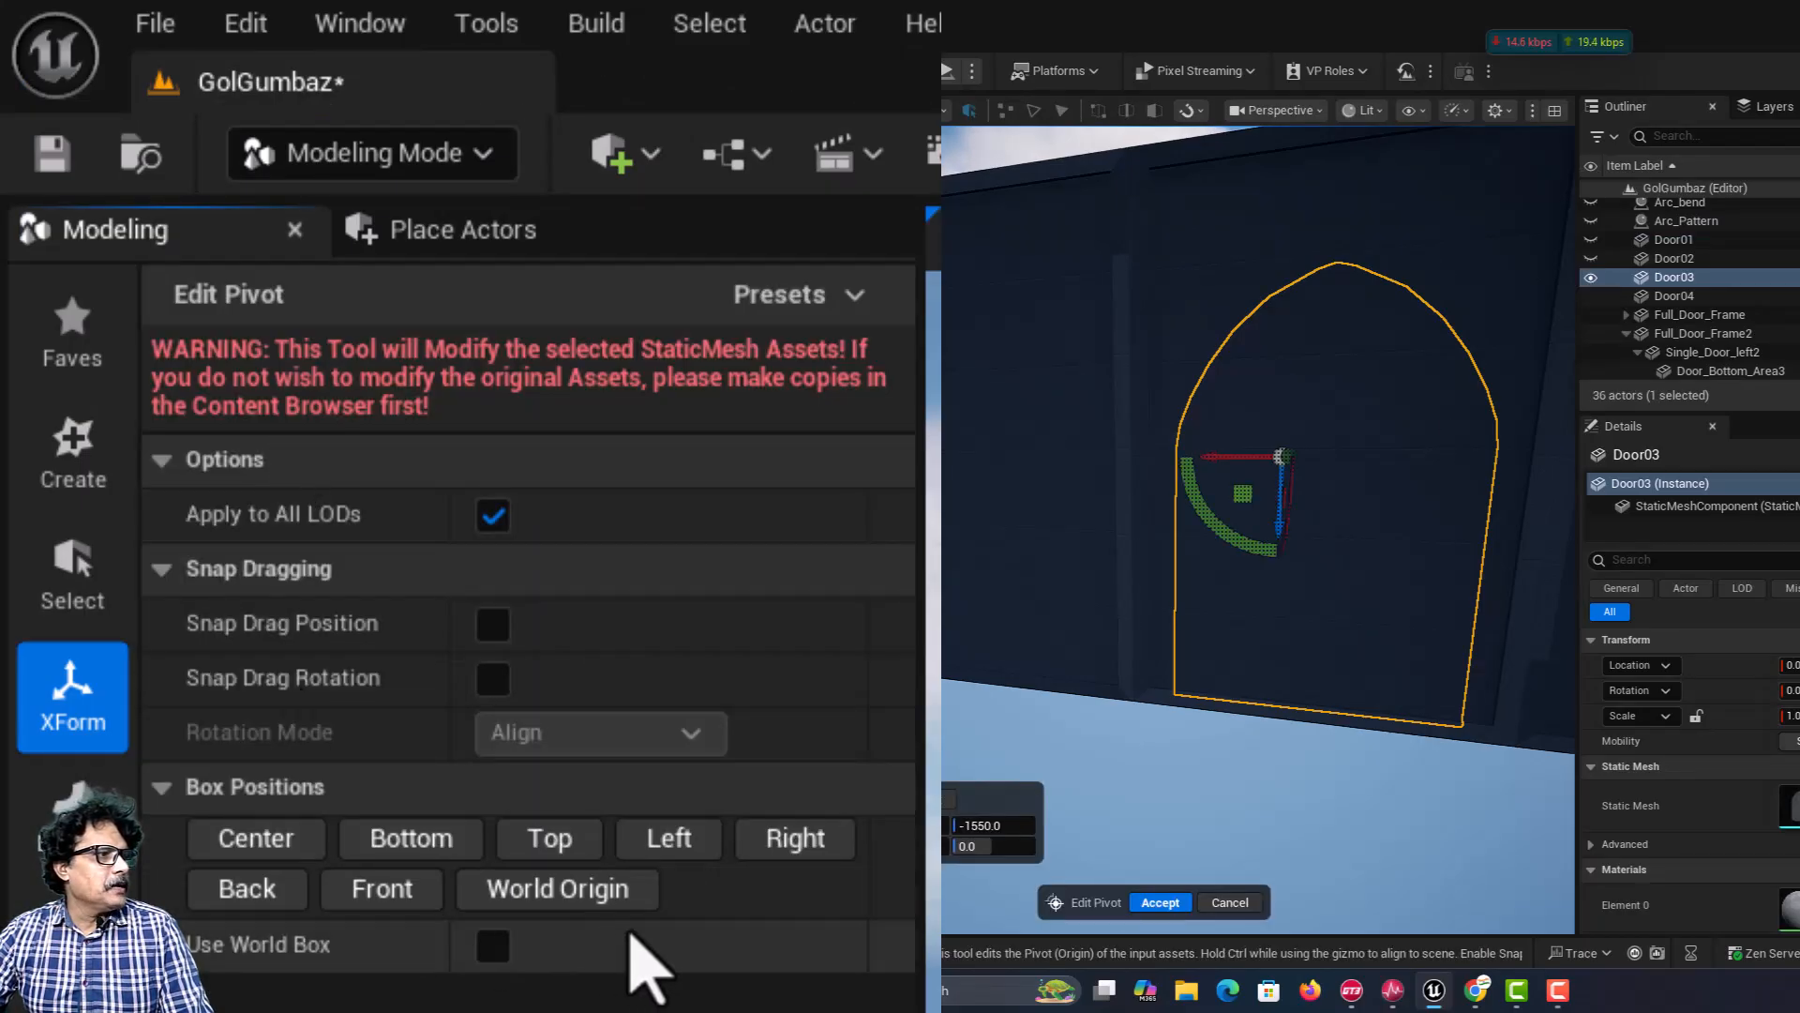
click(583, 838)
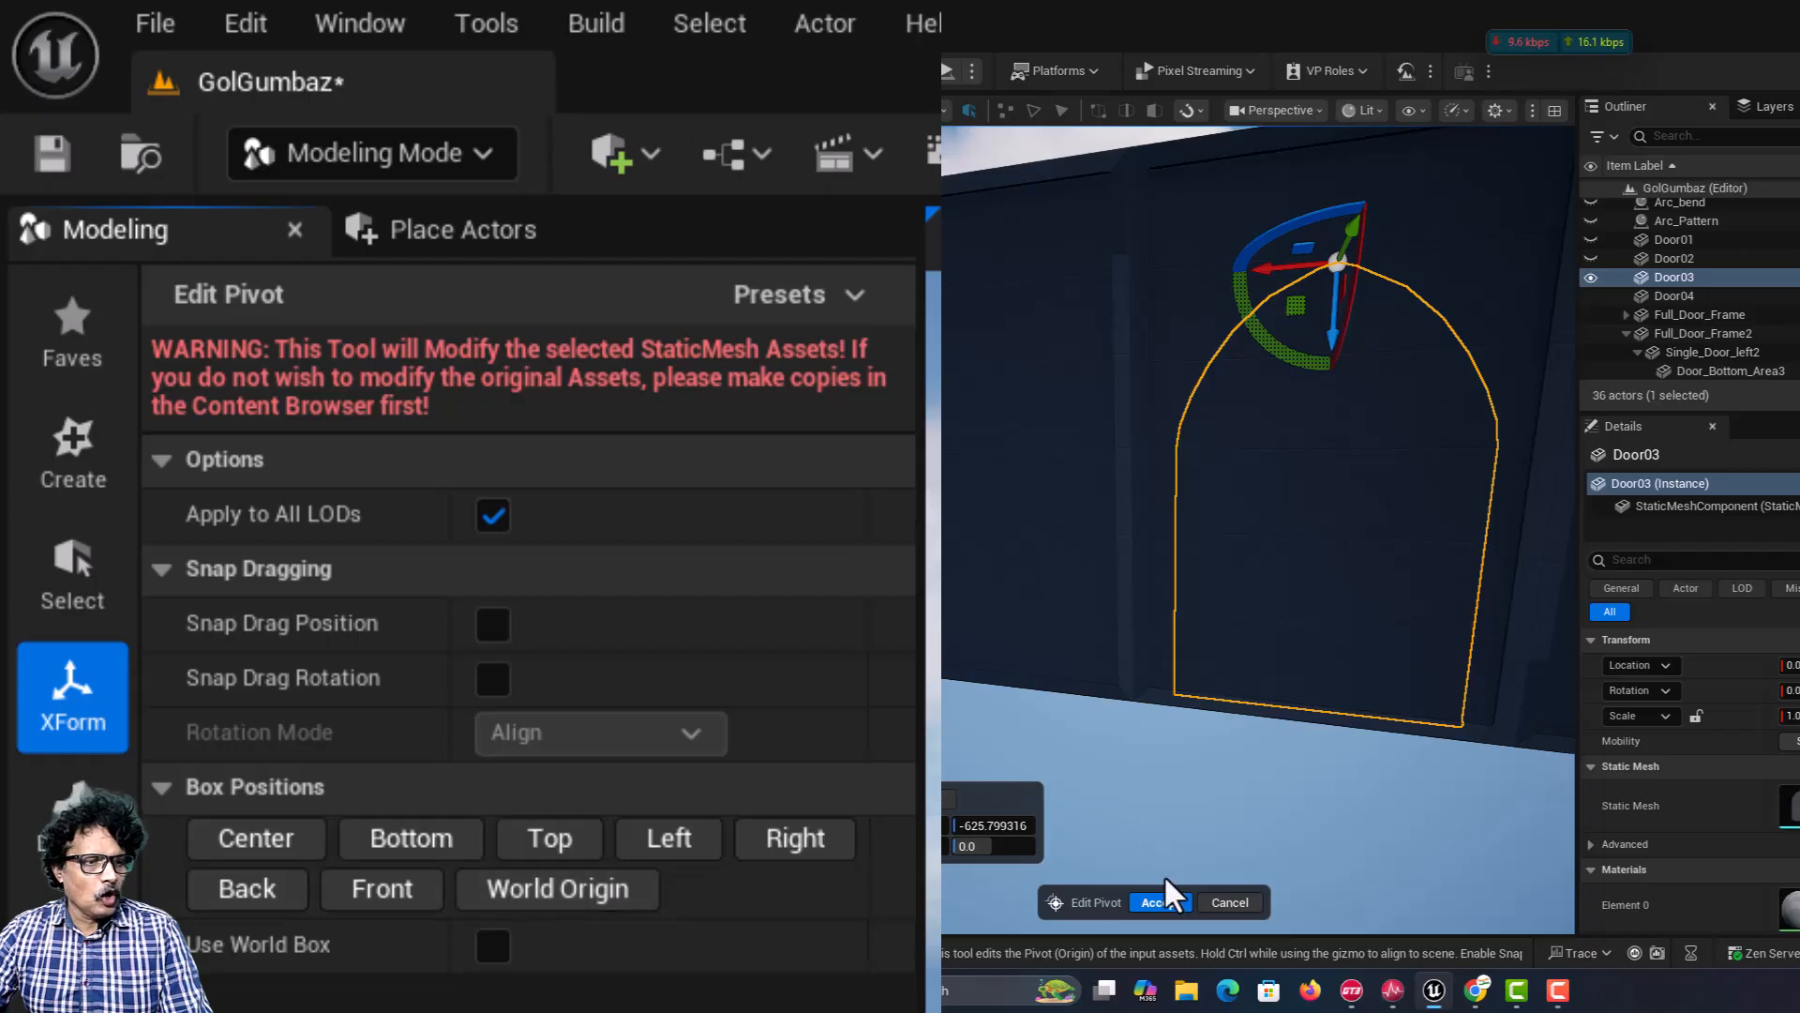
click(1157, 900)
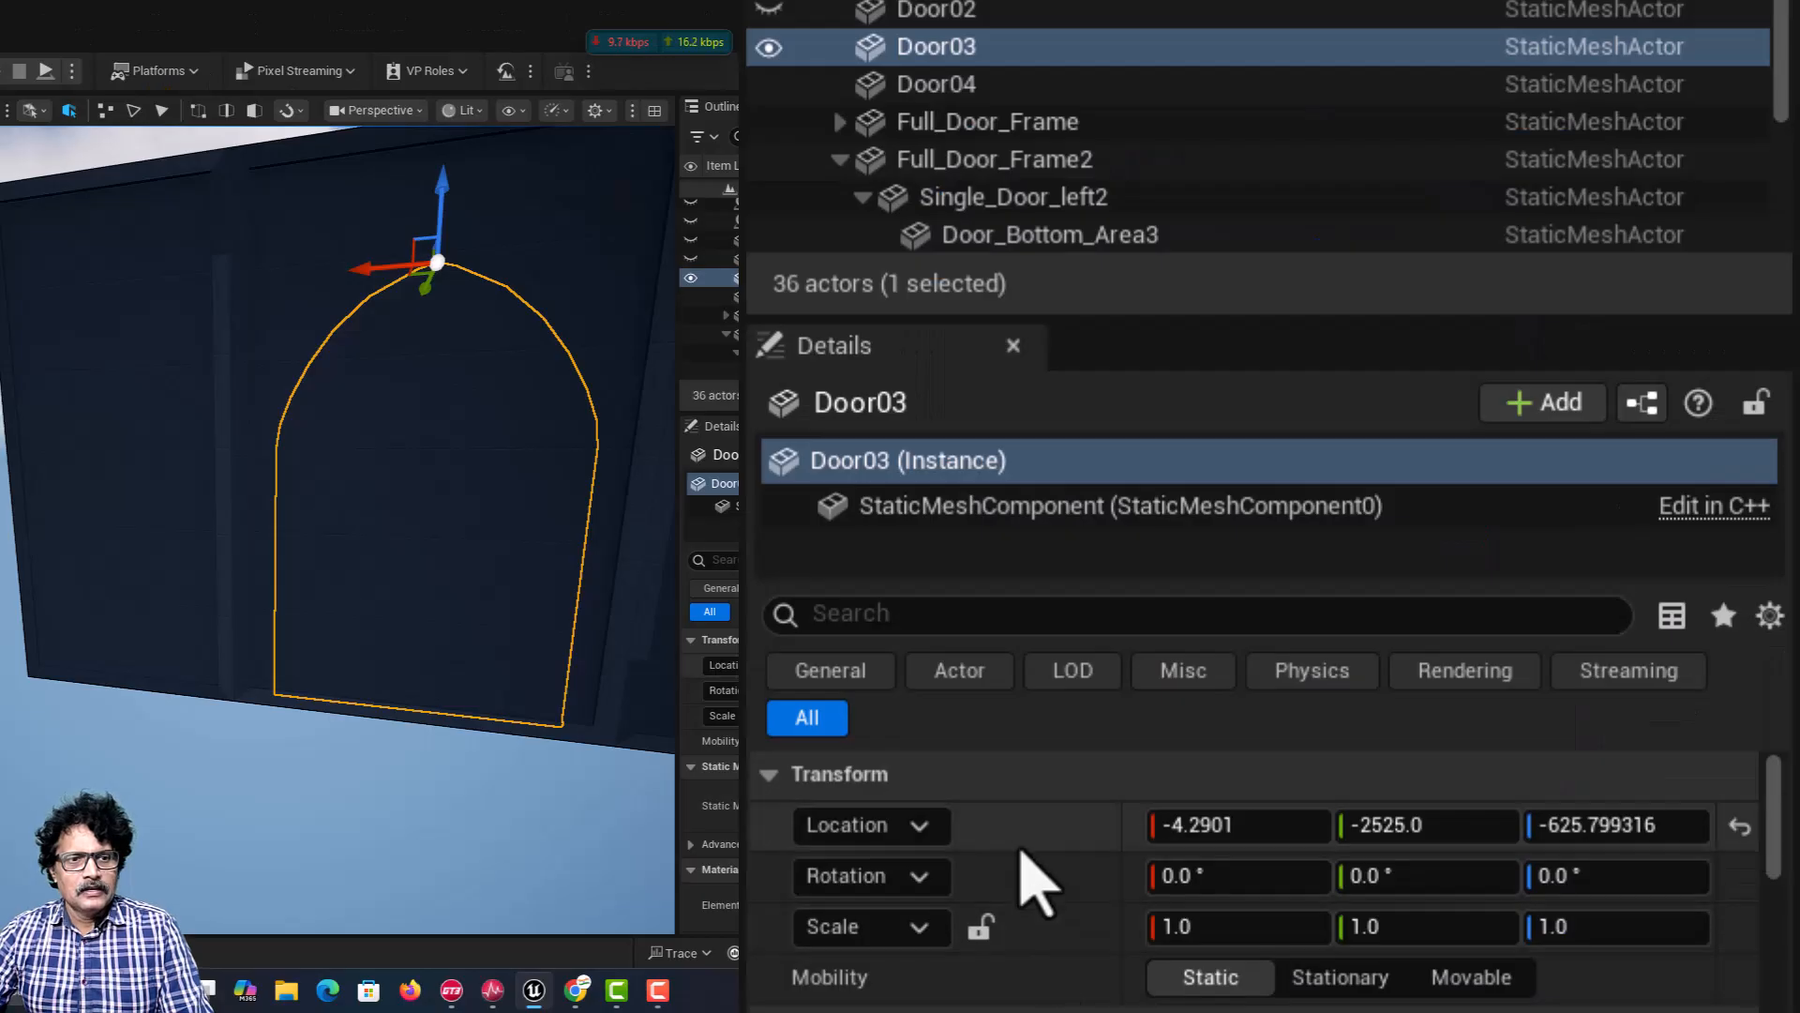
Step: Copy Door03's location, hide Door03, and paste the location onto Full_Door_Frame3
right_click(1021, 825)
click(1060, 894)
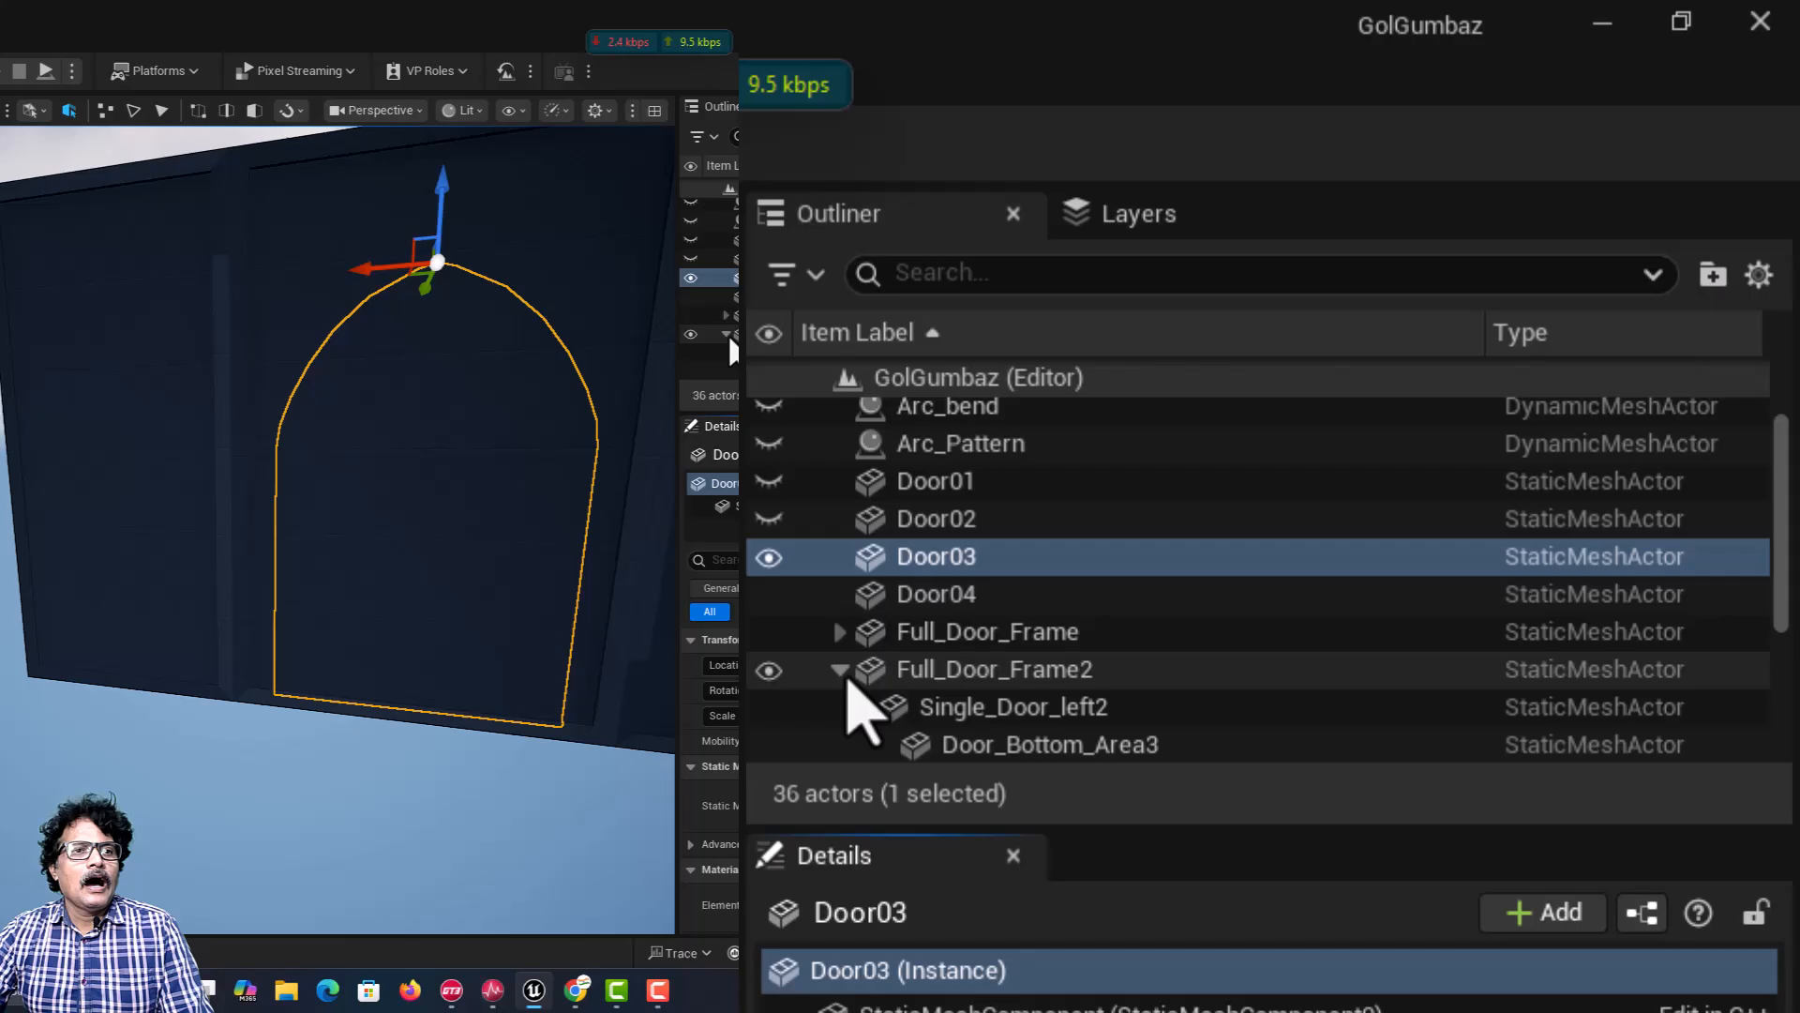
click(840, 160)
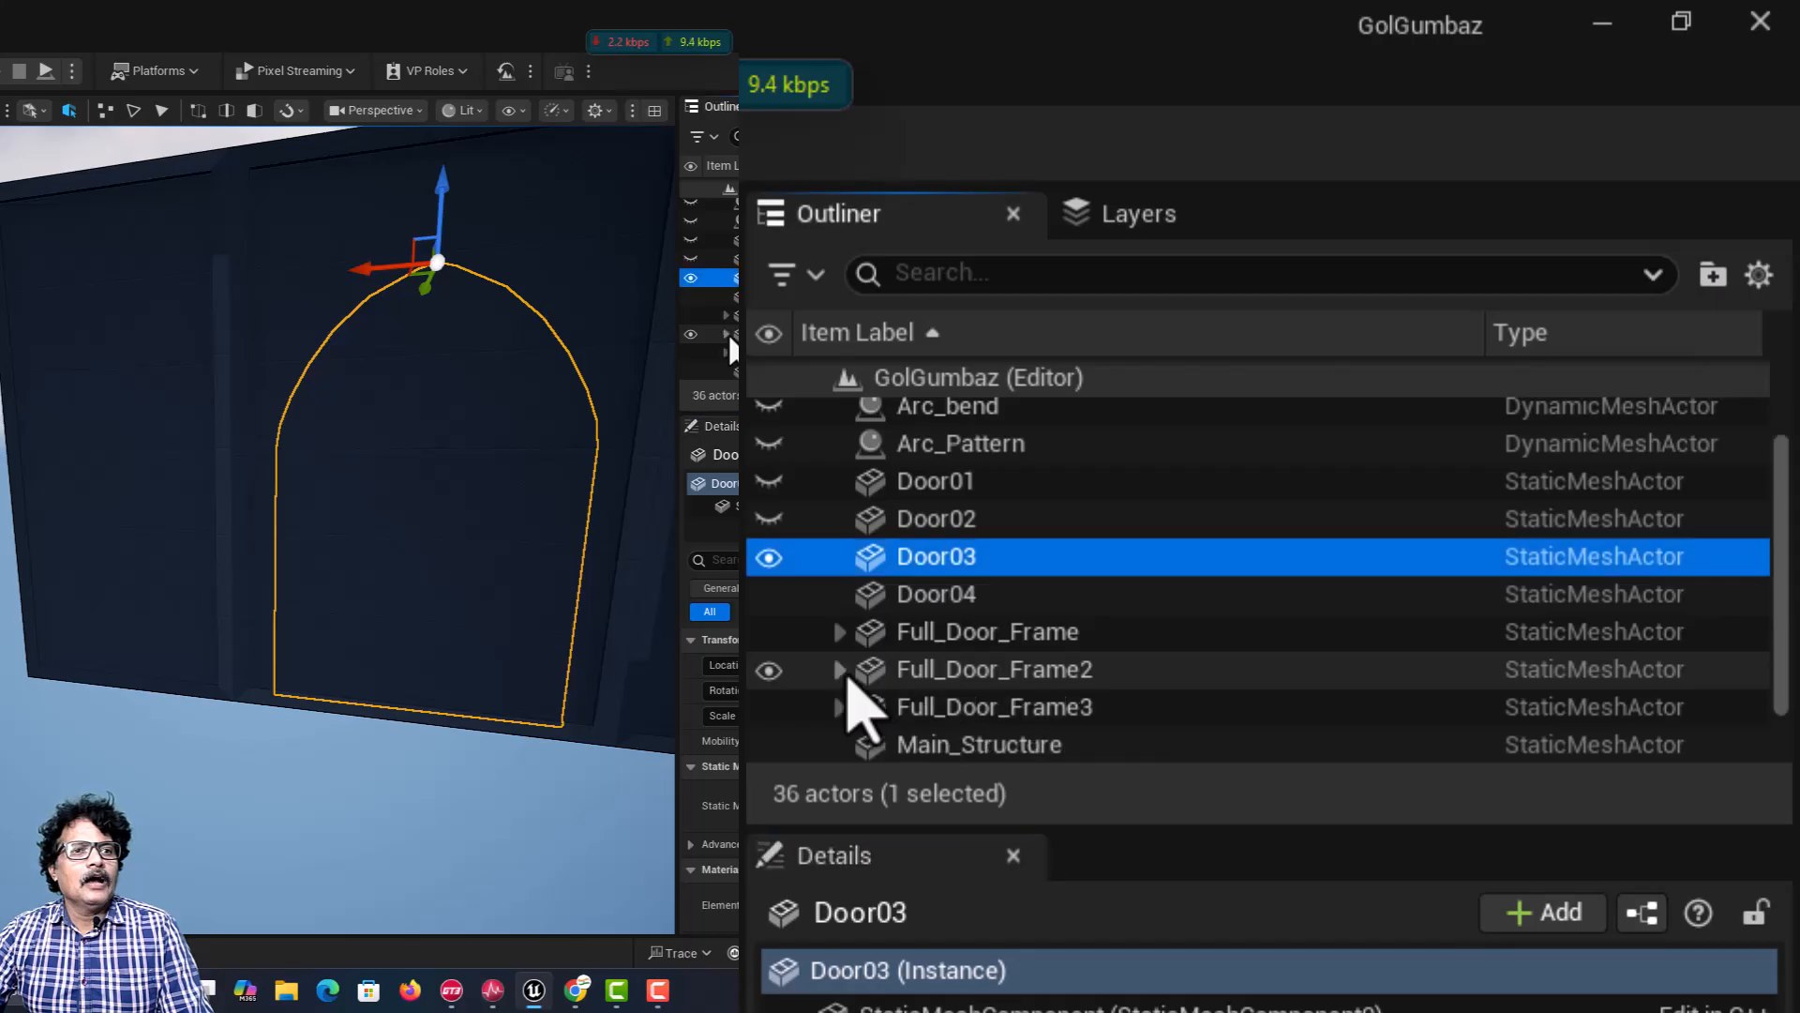
click(933, 717)
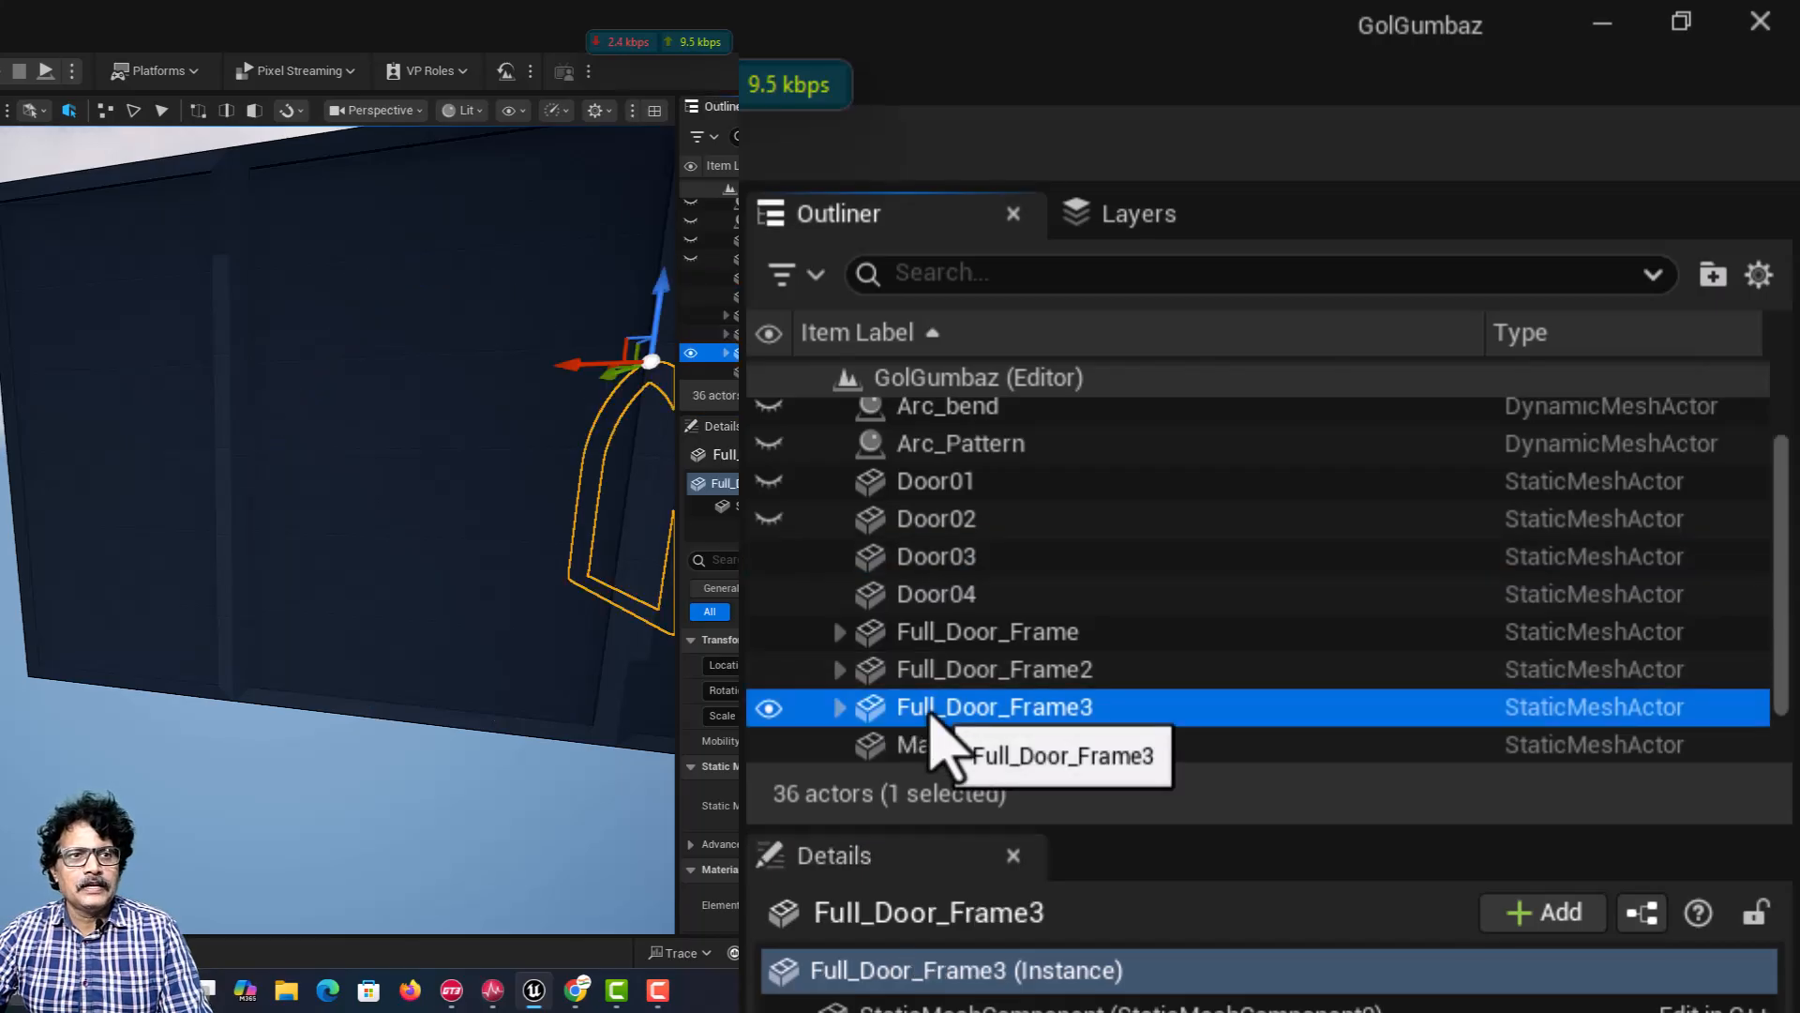
click(777, 557)
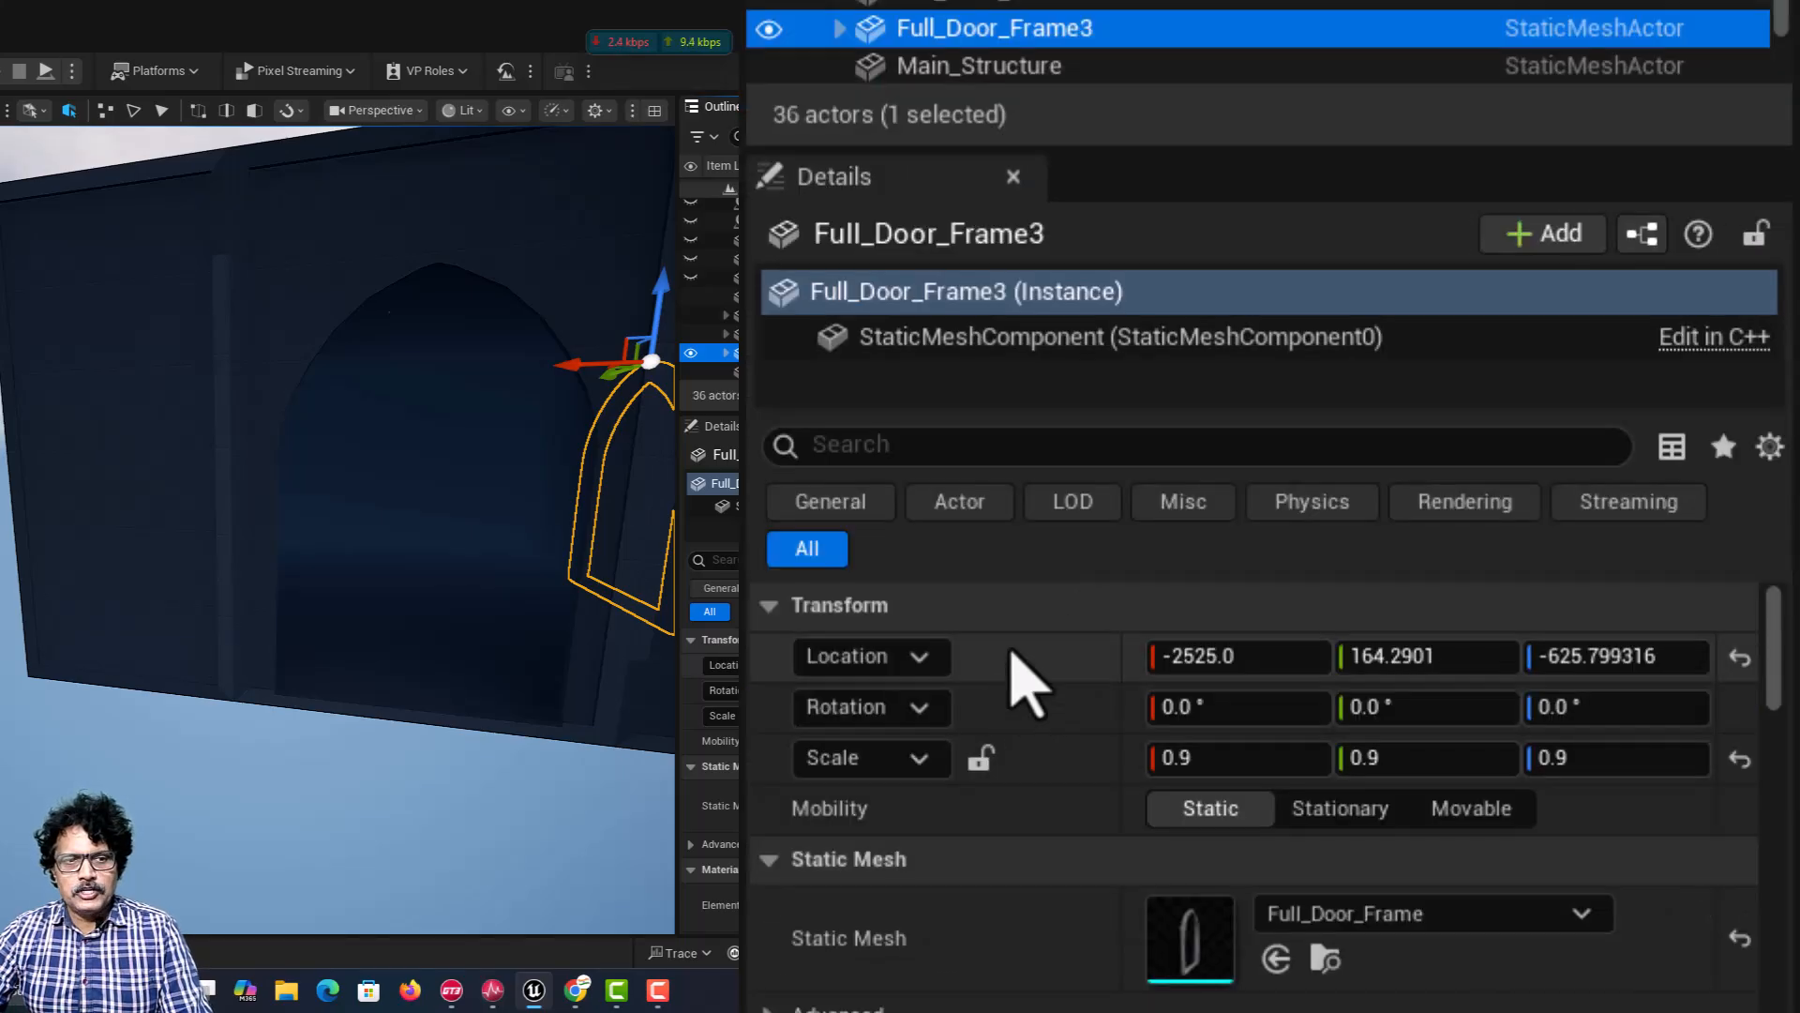
right_click(1020, 672)
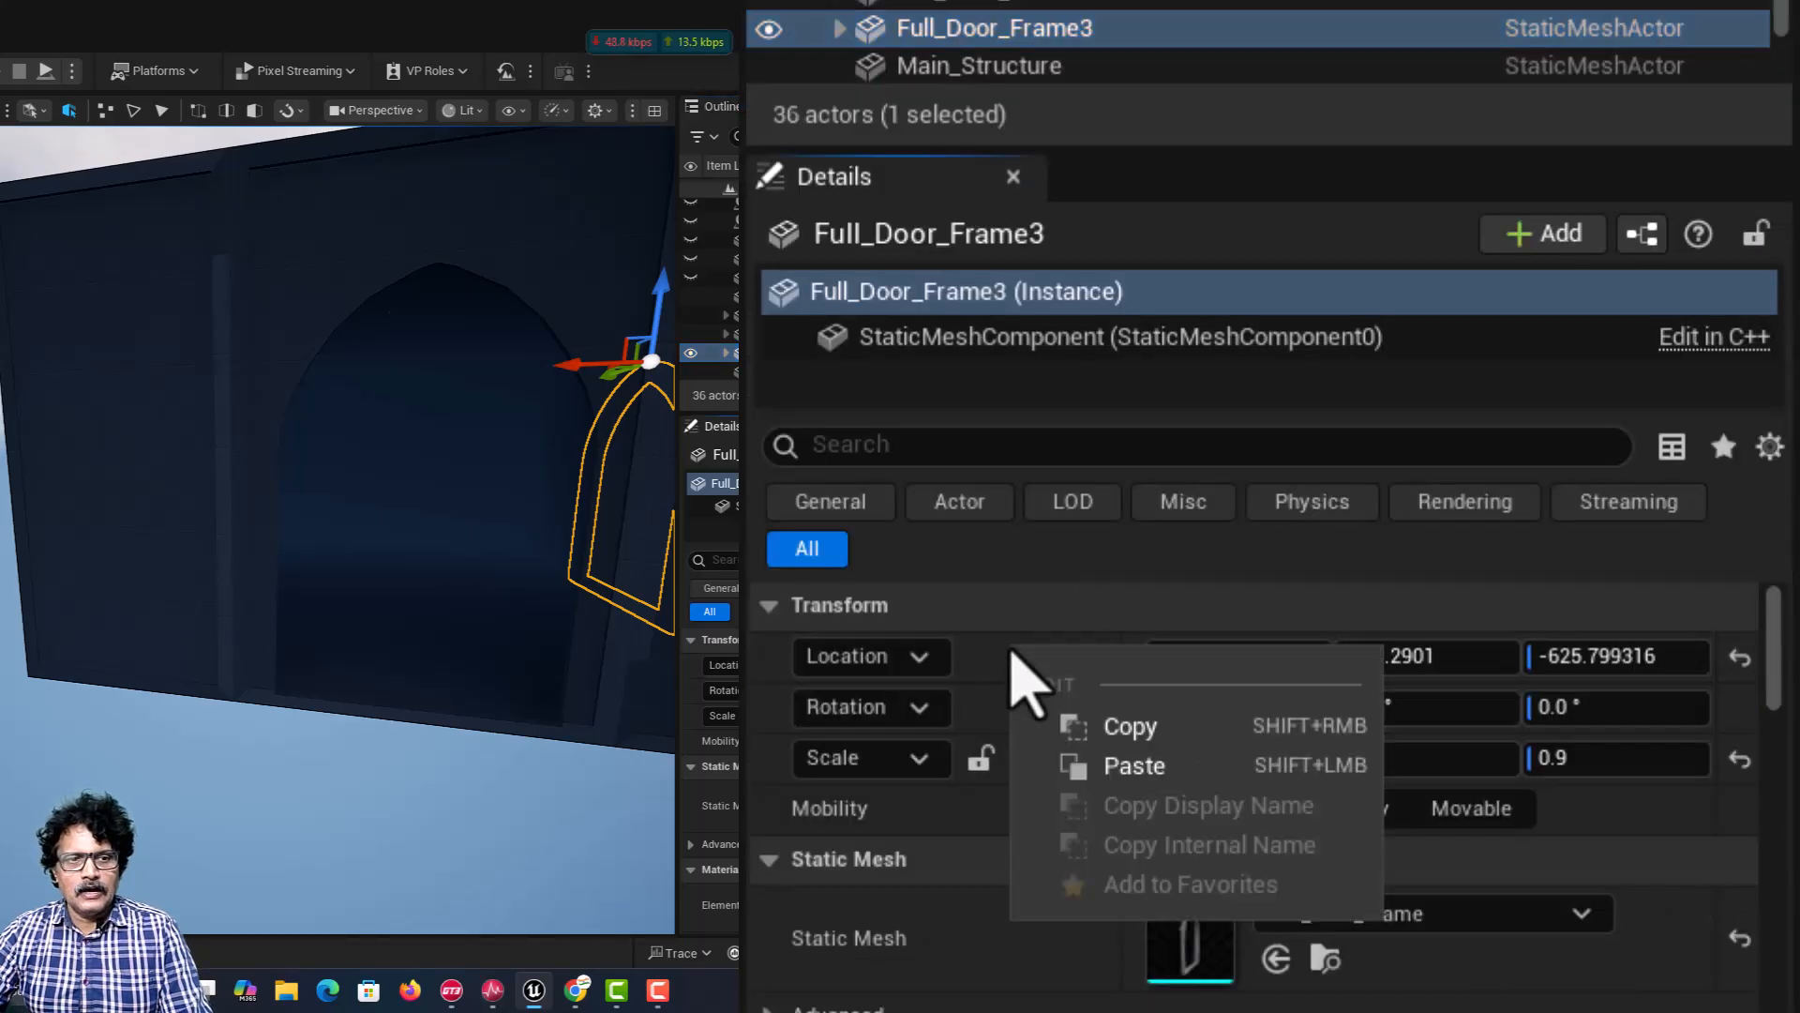
click(1069, 763)
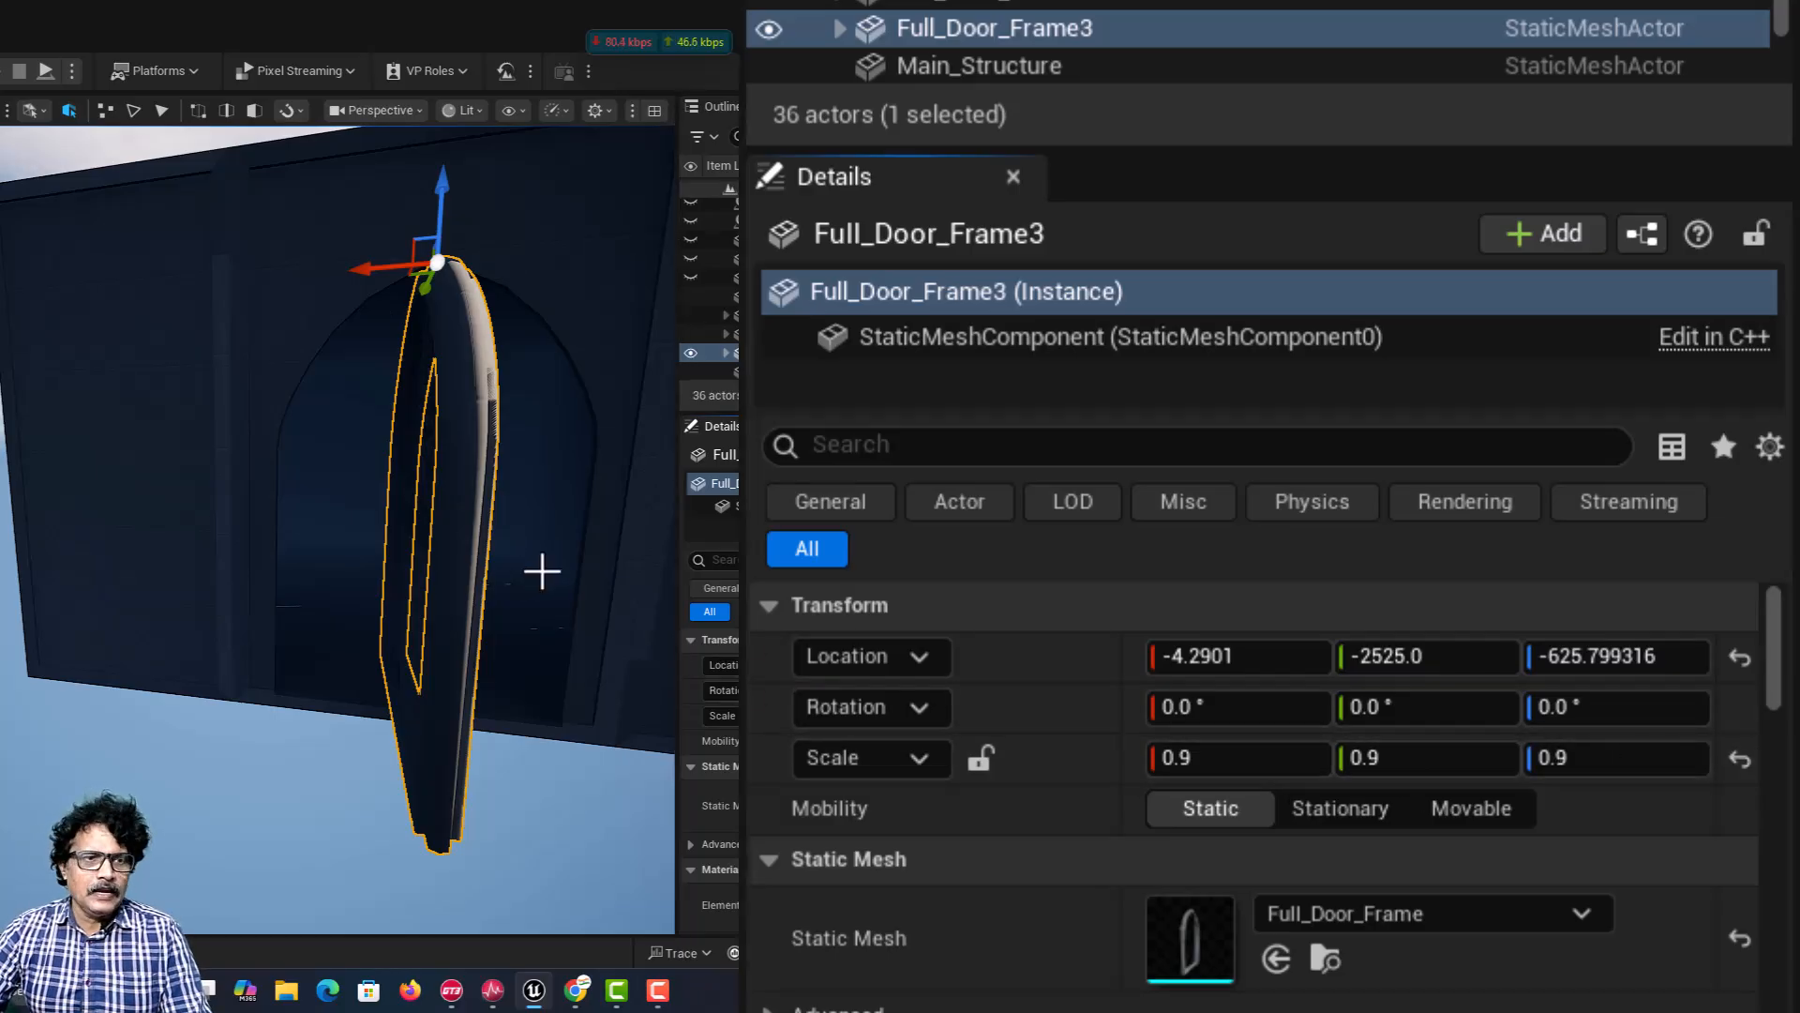
Step: Set Full_Door_Frame3's Z rotation to 90° and check how it sits in the wall opening
alt+drag(520, 574, 160, 580)
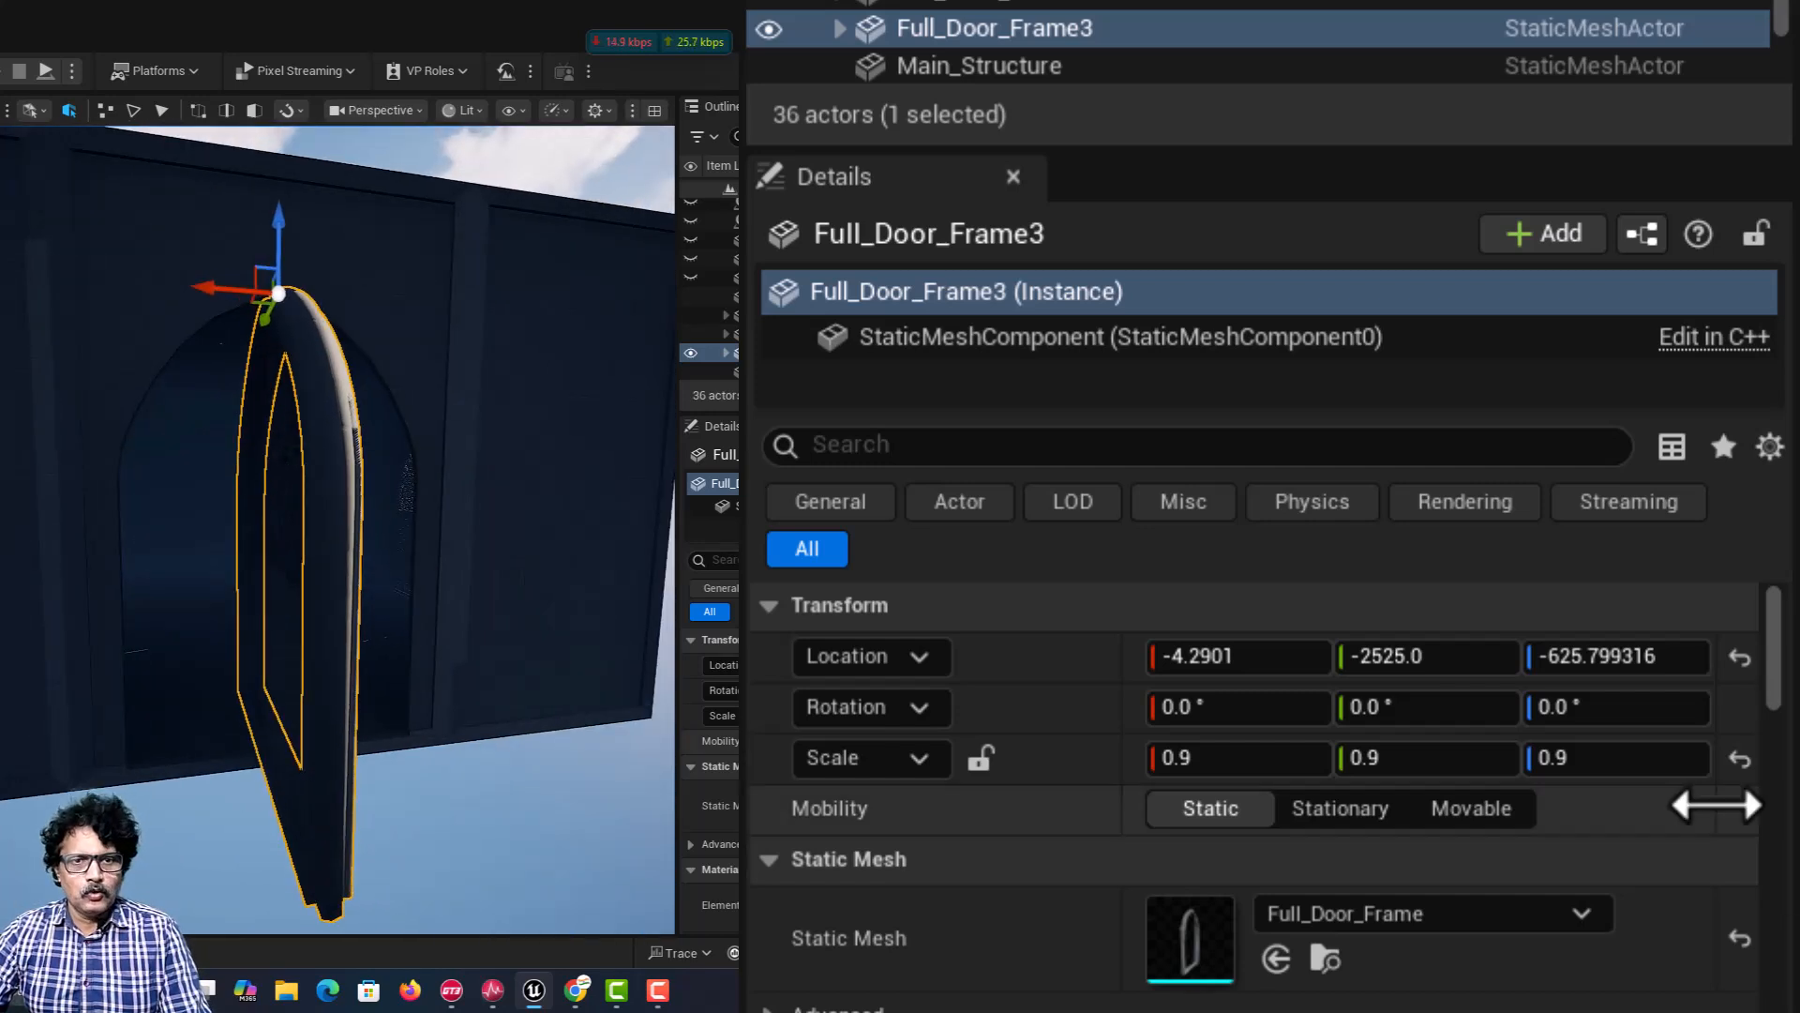
click(1576, 708)
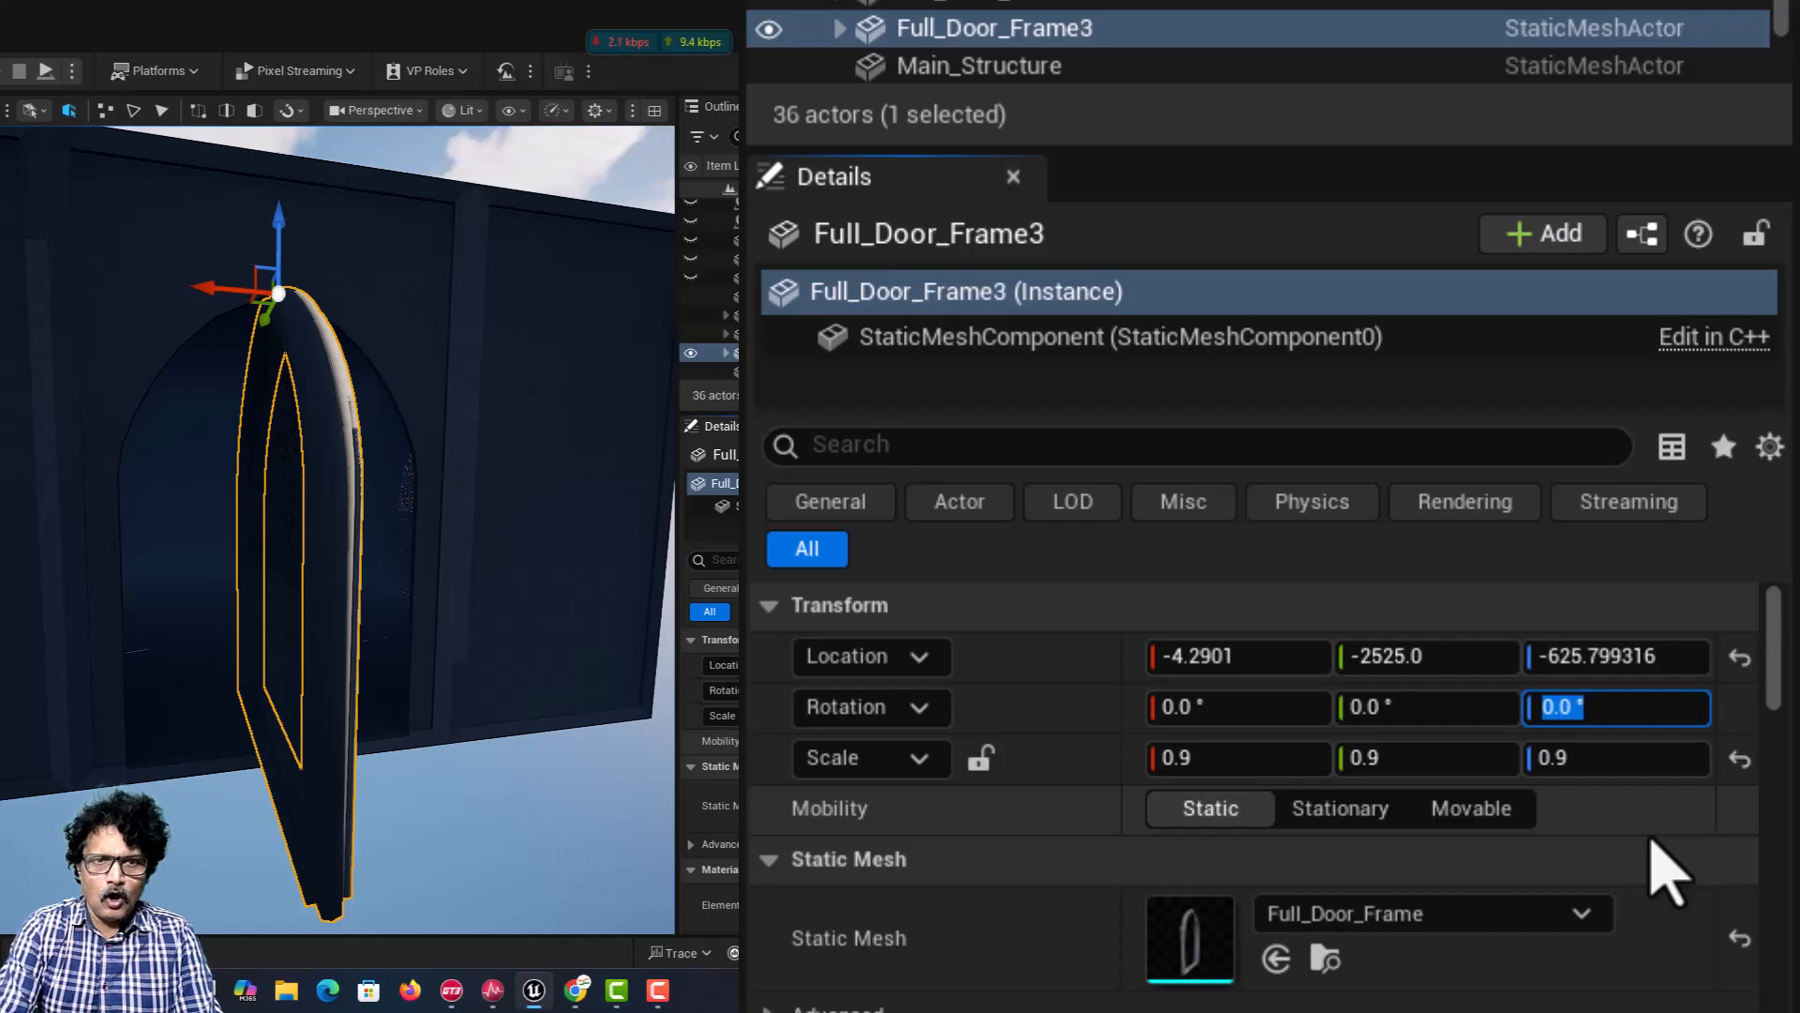
key(Return)
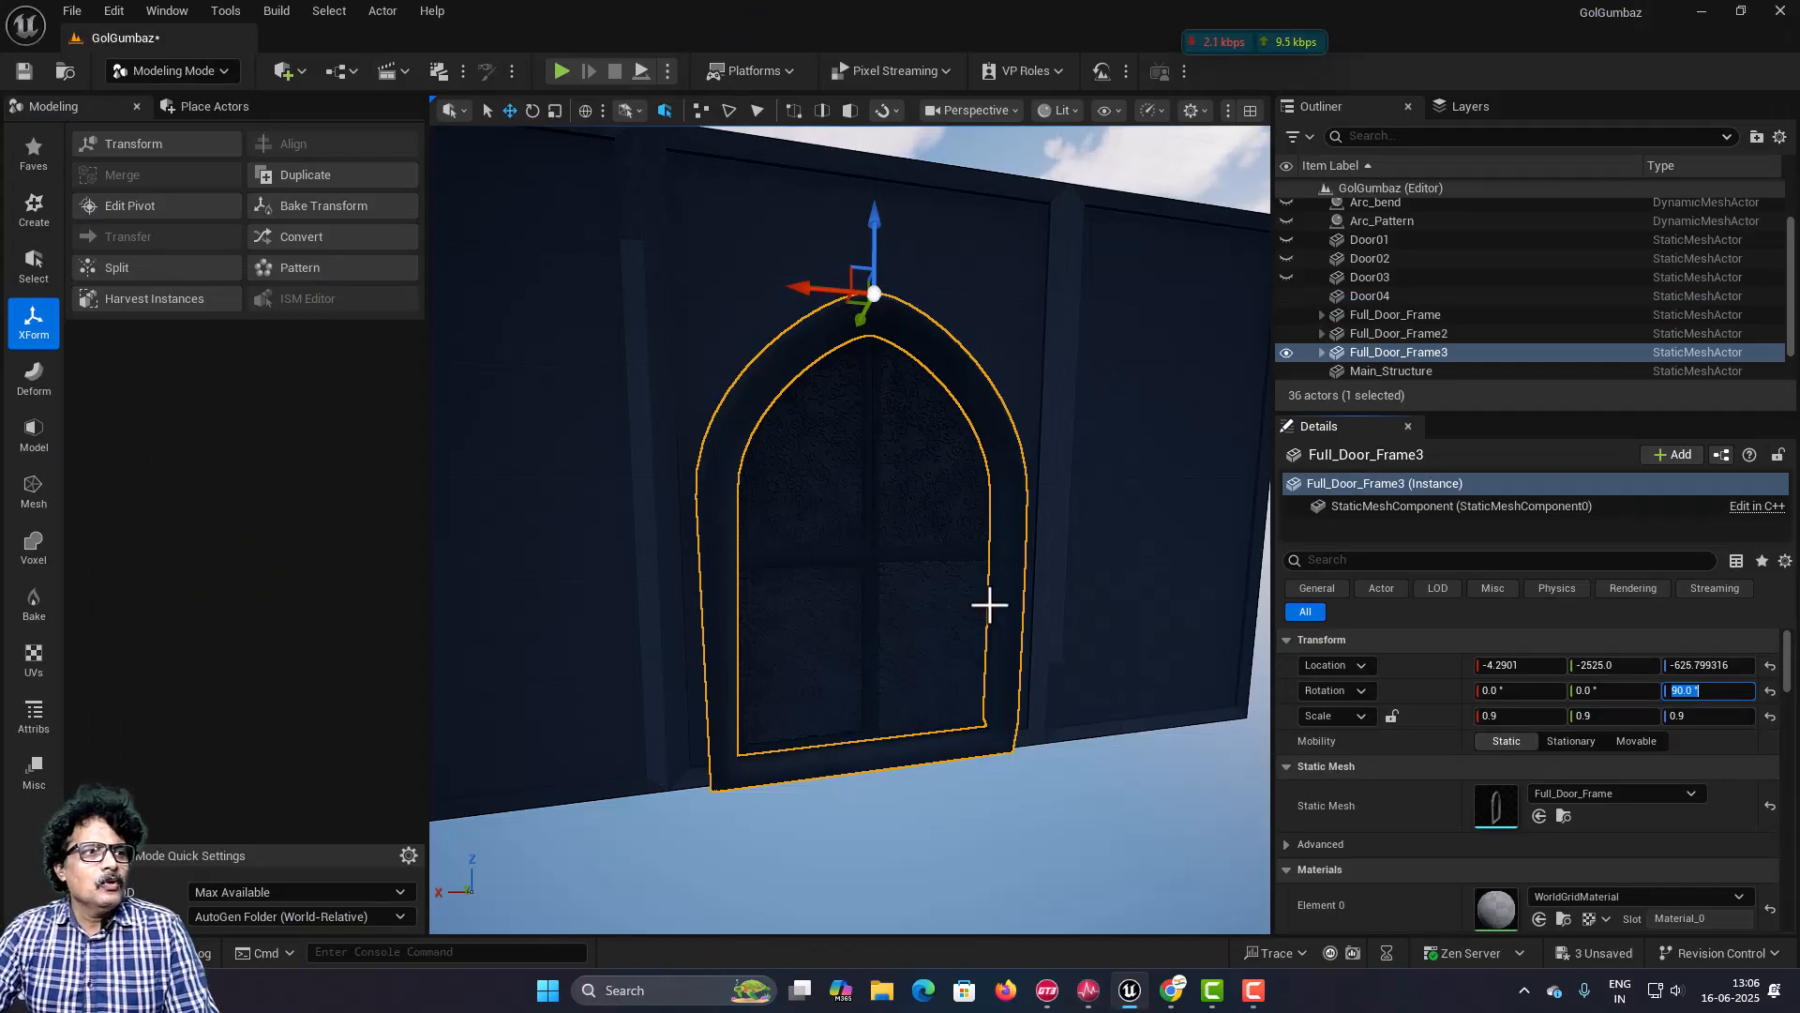
click(1118, 629)
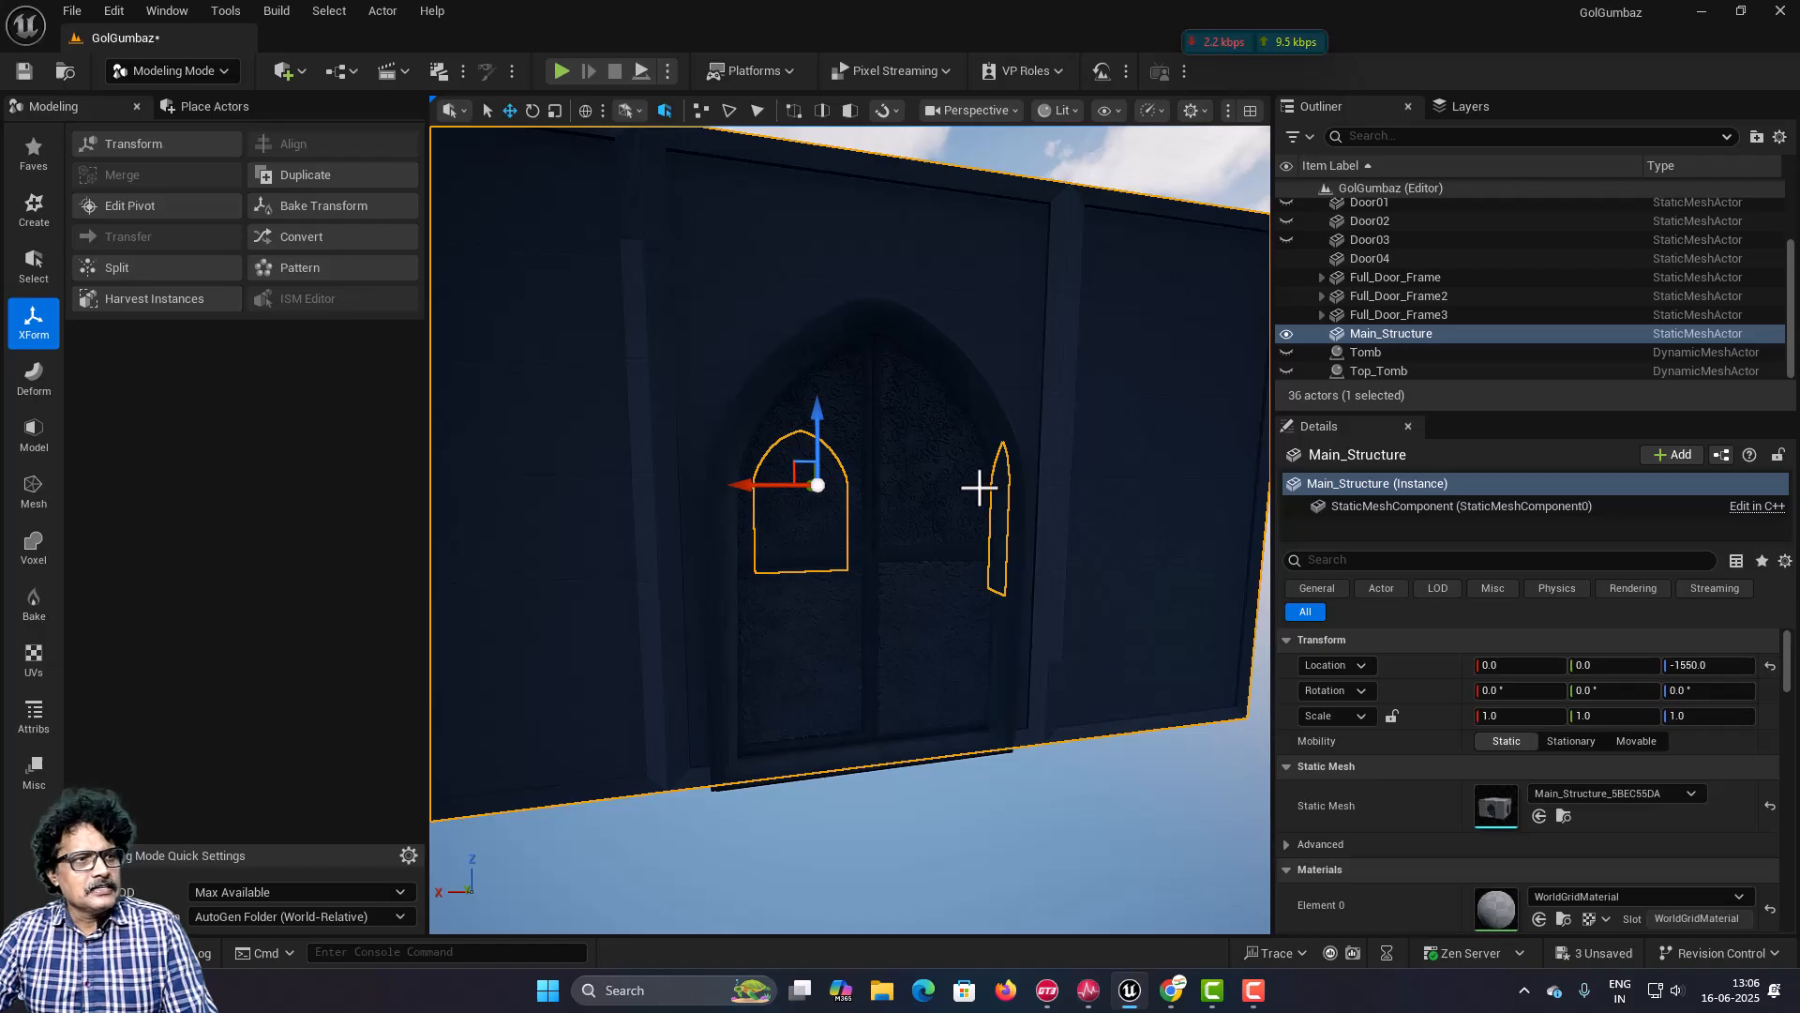
click(979, 405)
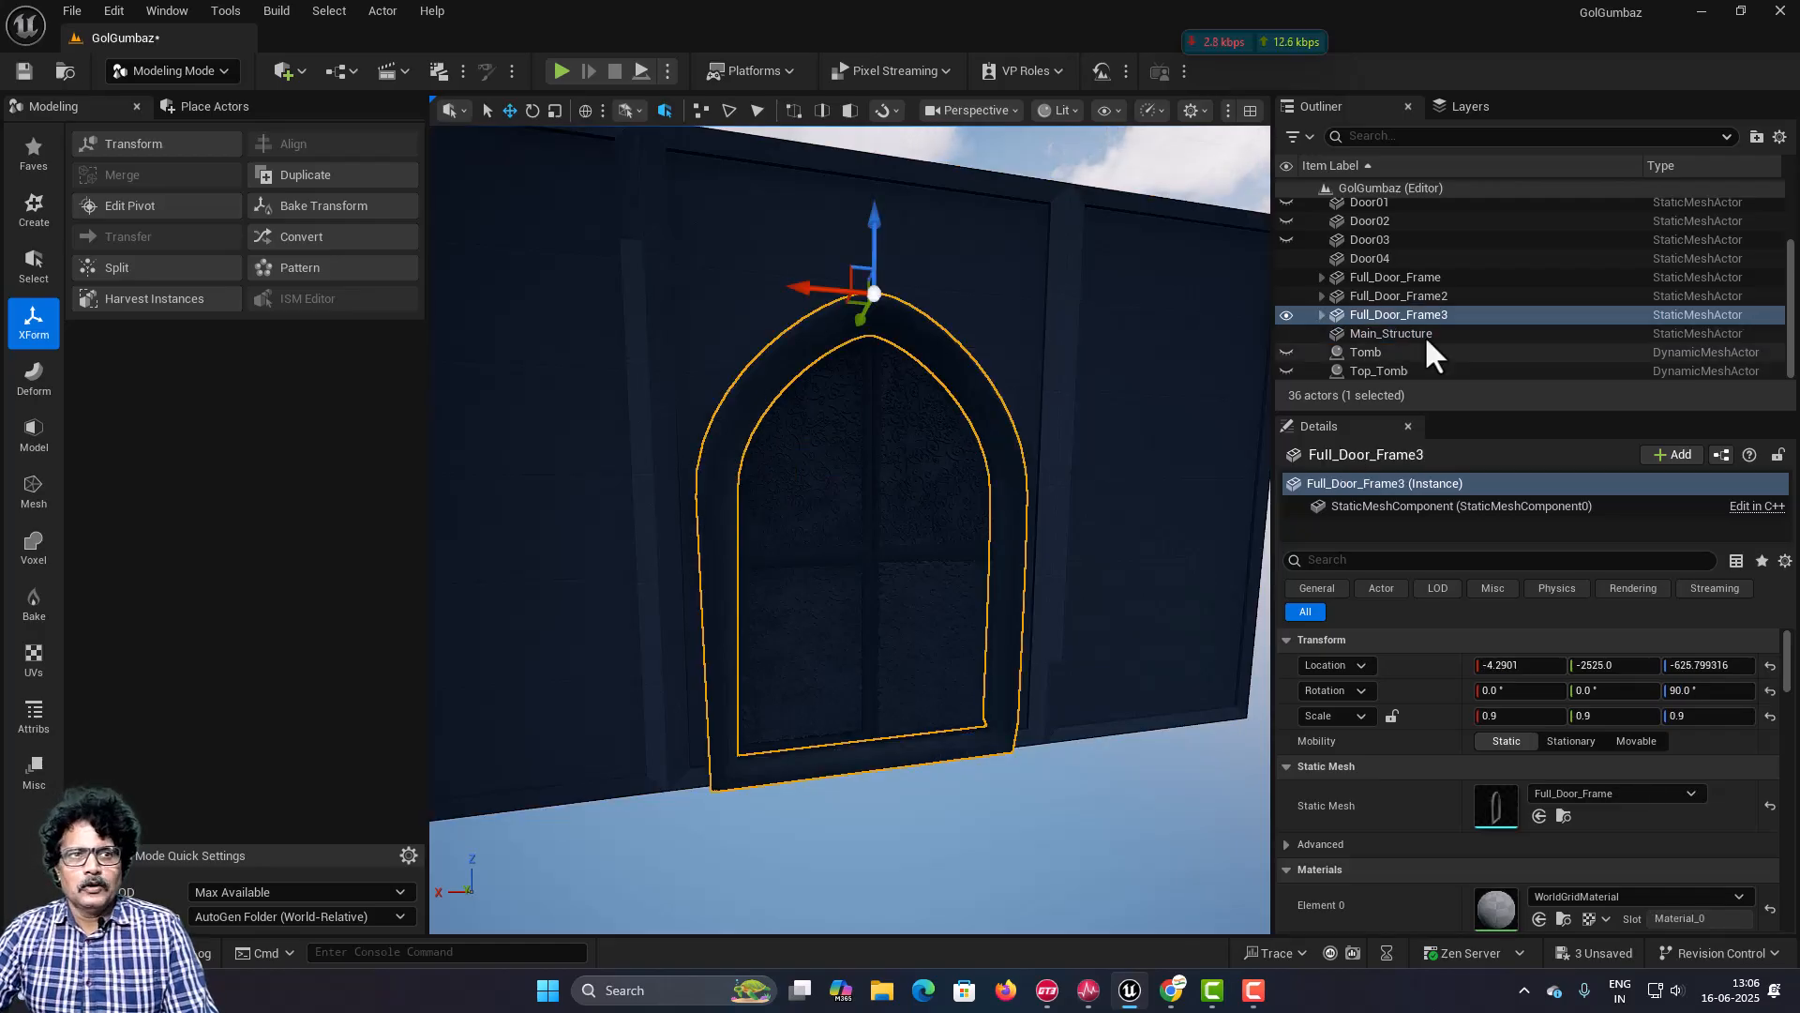
Step: Duplicate Full_Door_Frame3 together with both single doors and their top and bottom areas along the X axis
click(1361, 314)
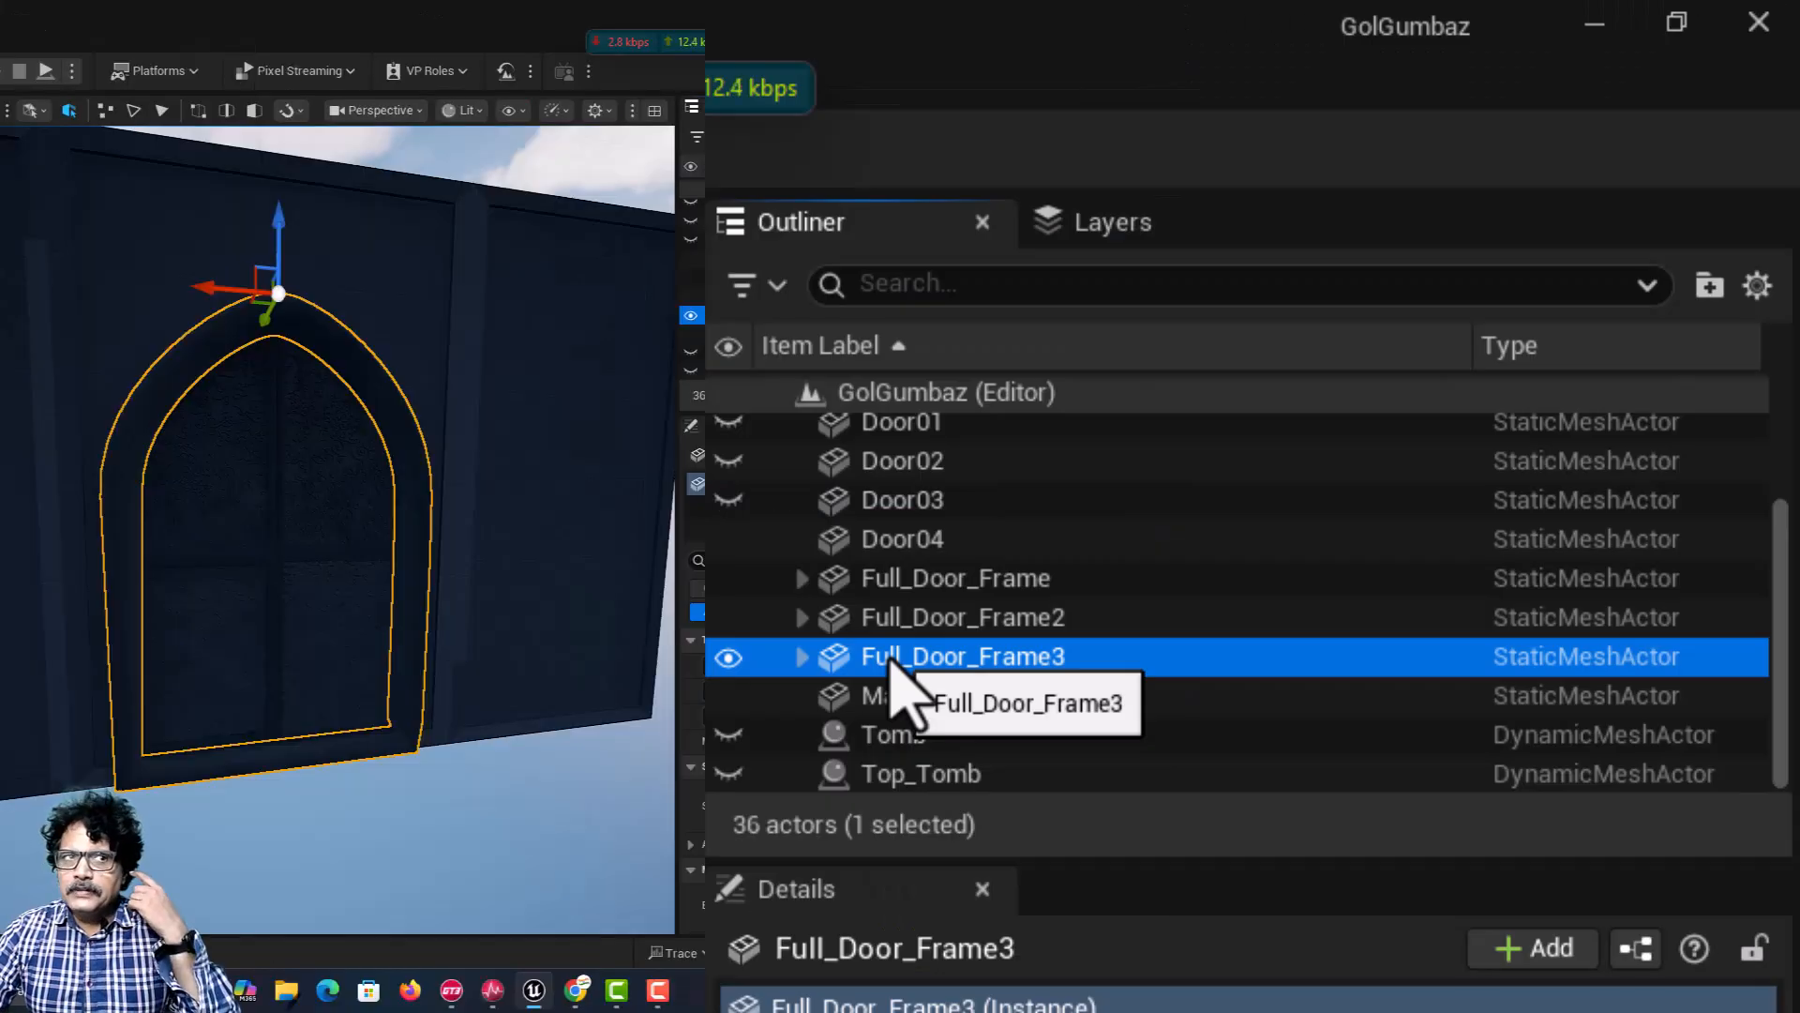
right_click(1362, 314)
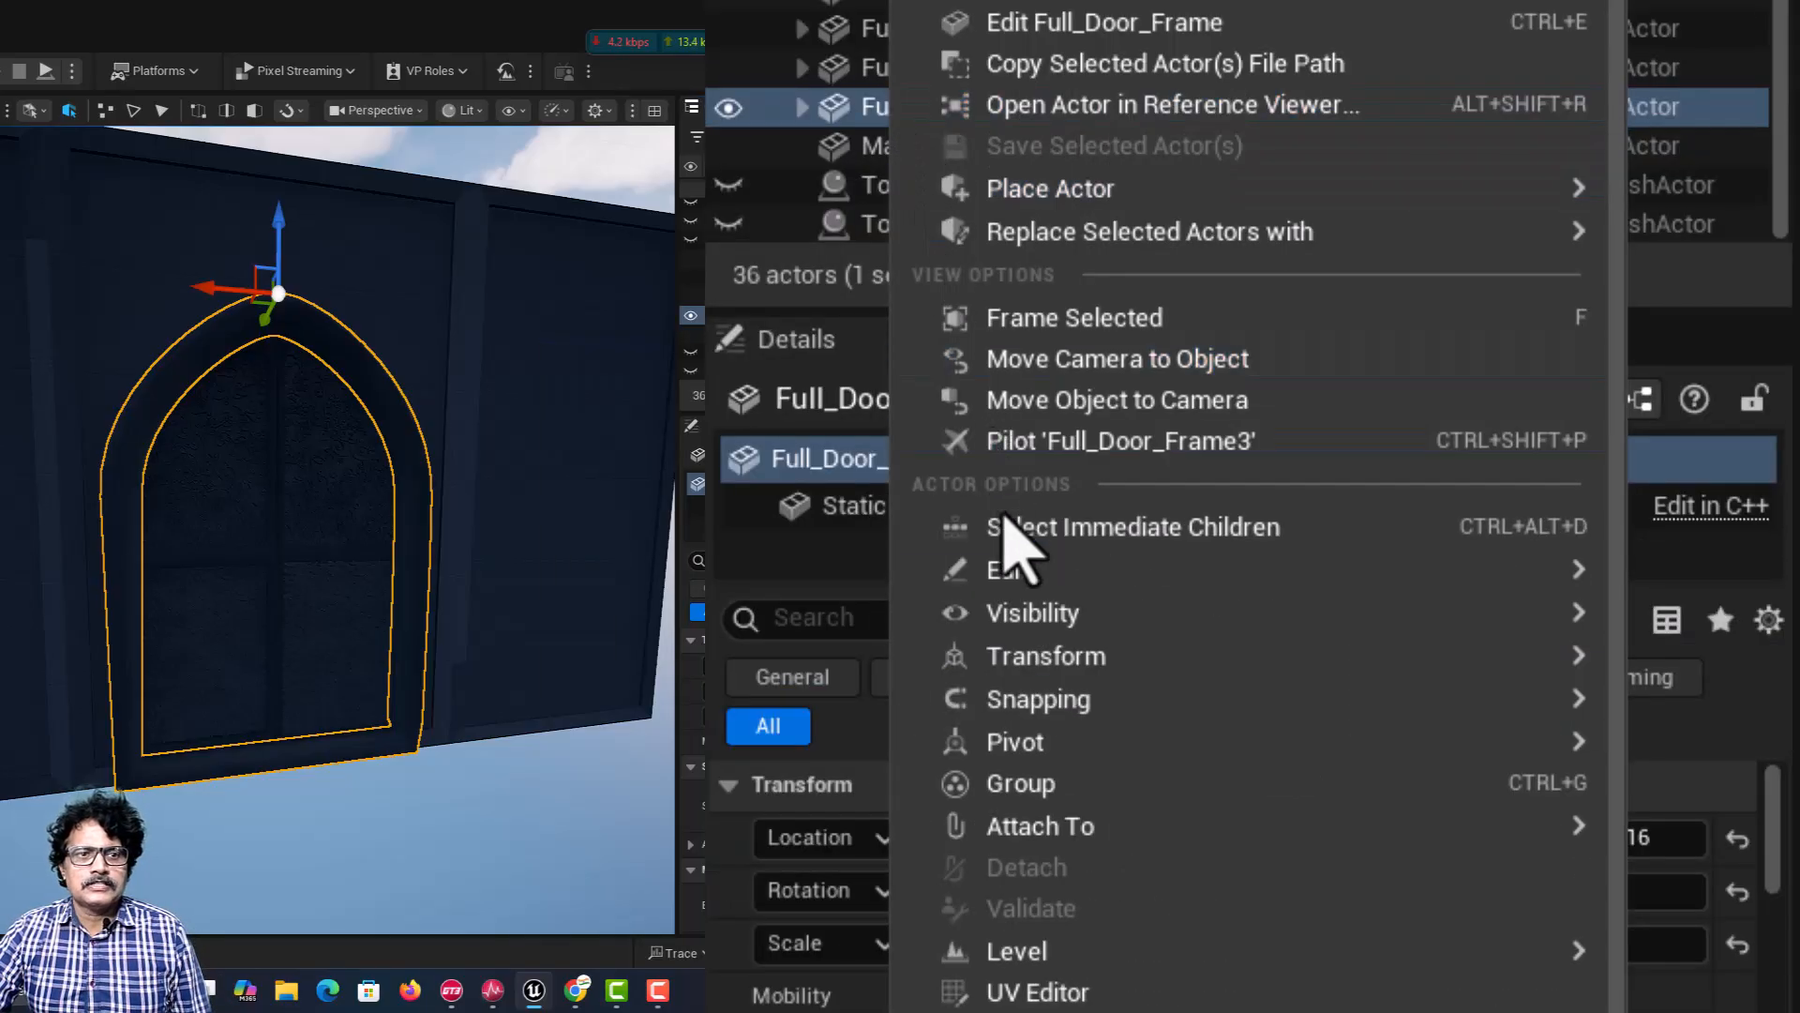
click(1008, 530)
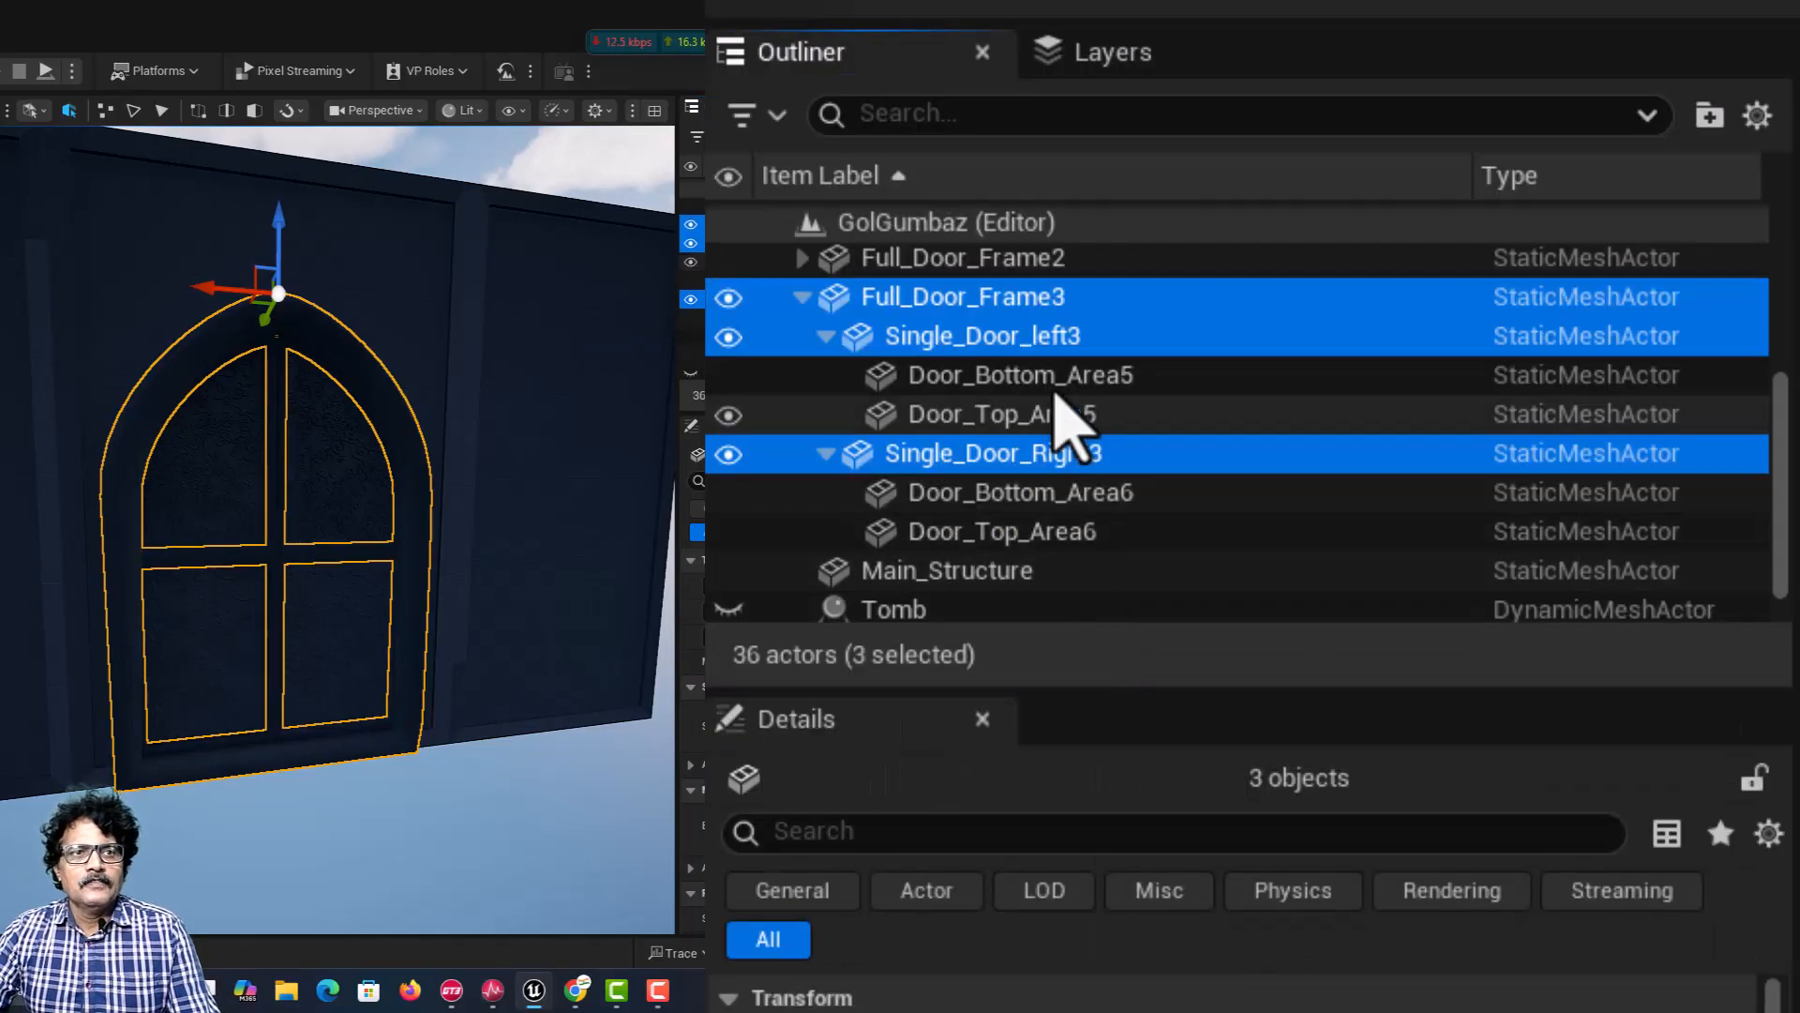
ctrl+click(1060, 375)
ctrl+click(1058, 413)
ctrl+click(1060, 493)
ctrl+click(1061, 532)
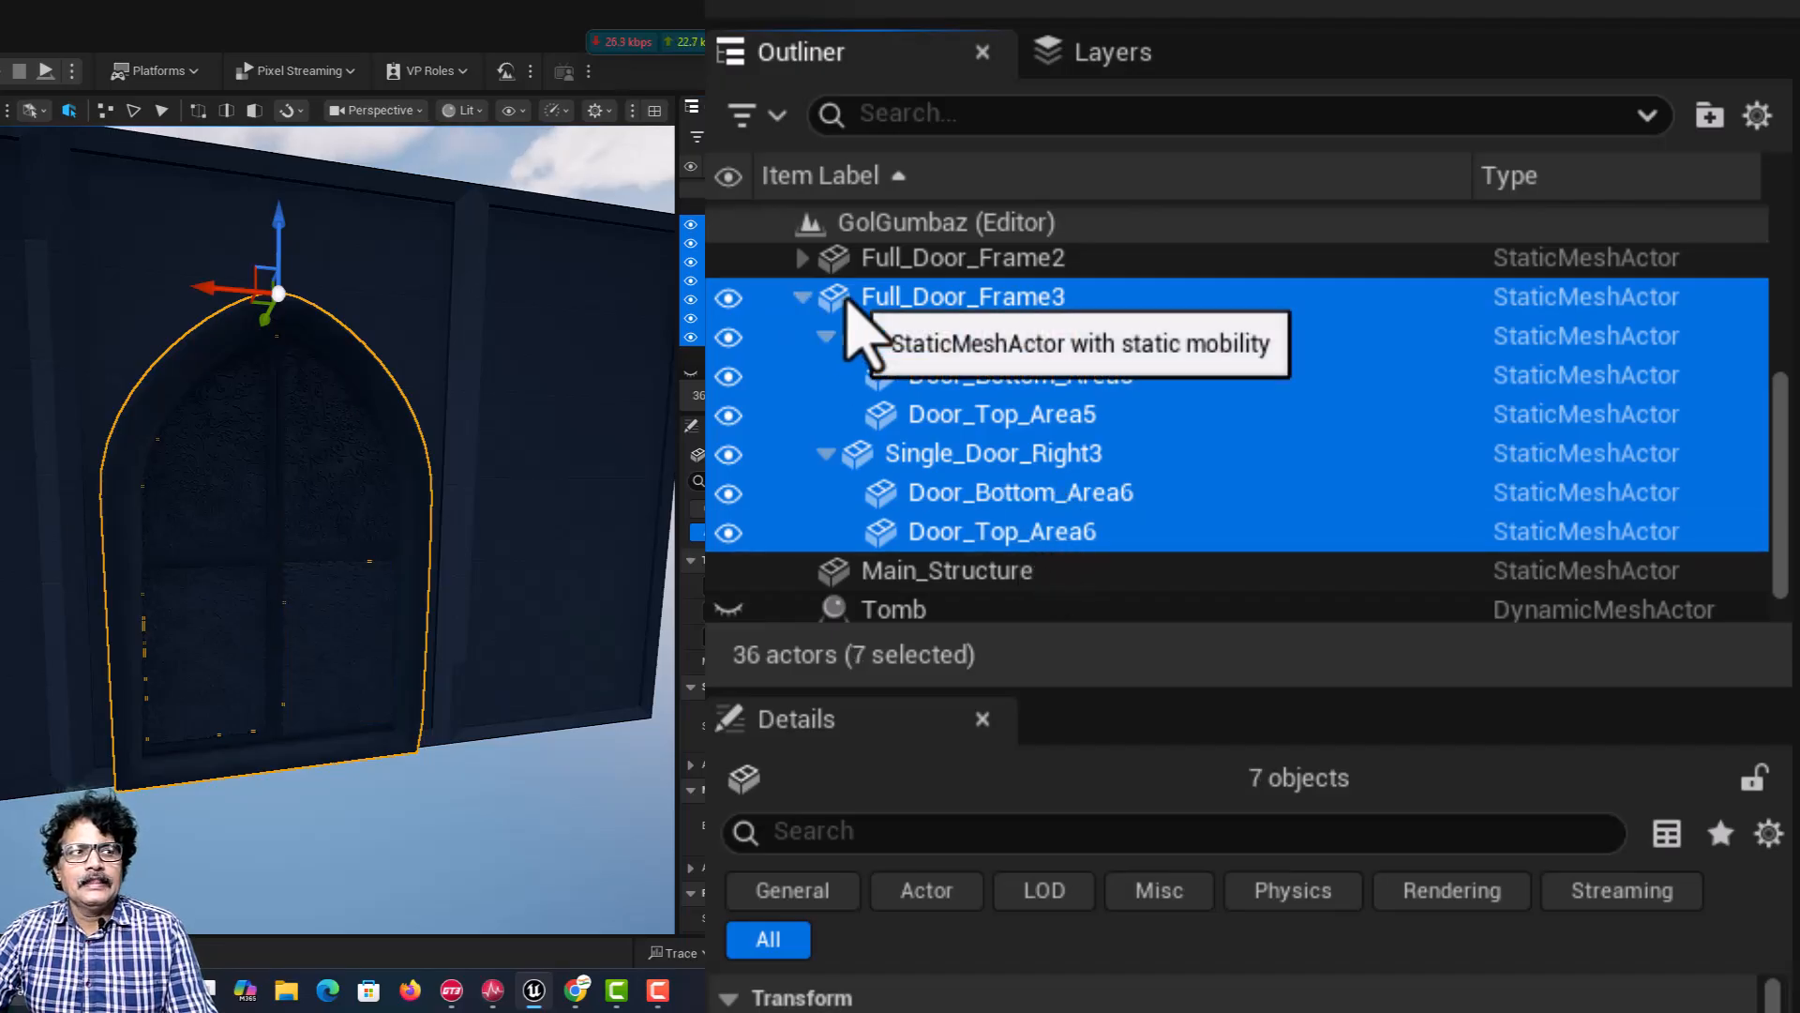
alt+drag(211, 285, 123, 284)
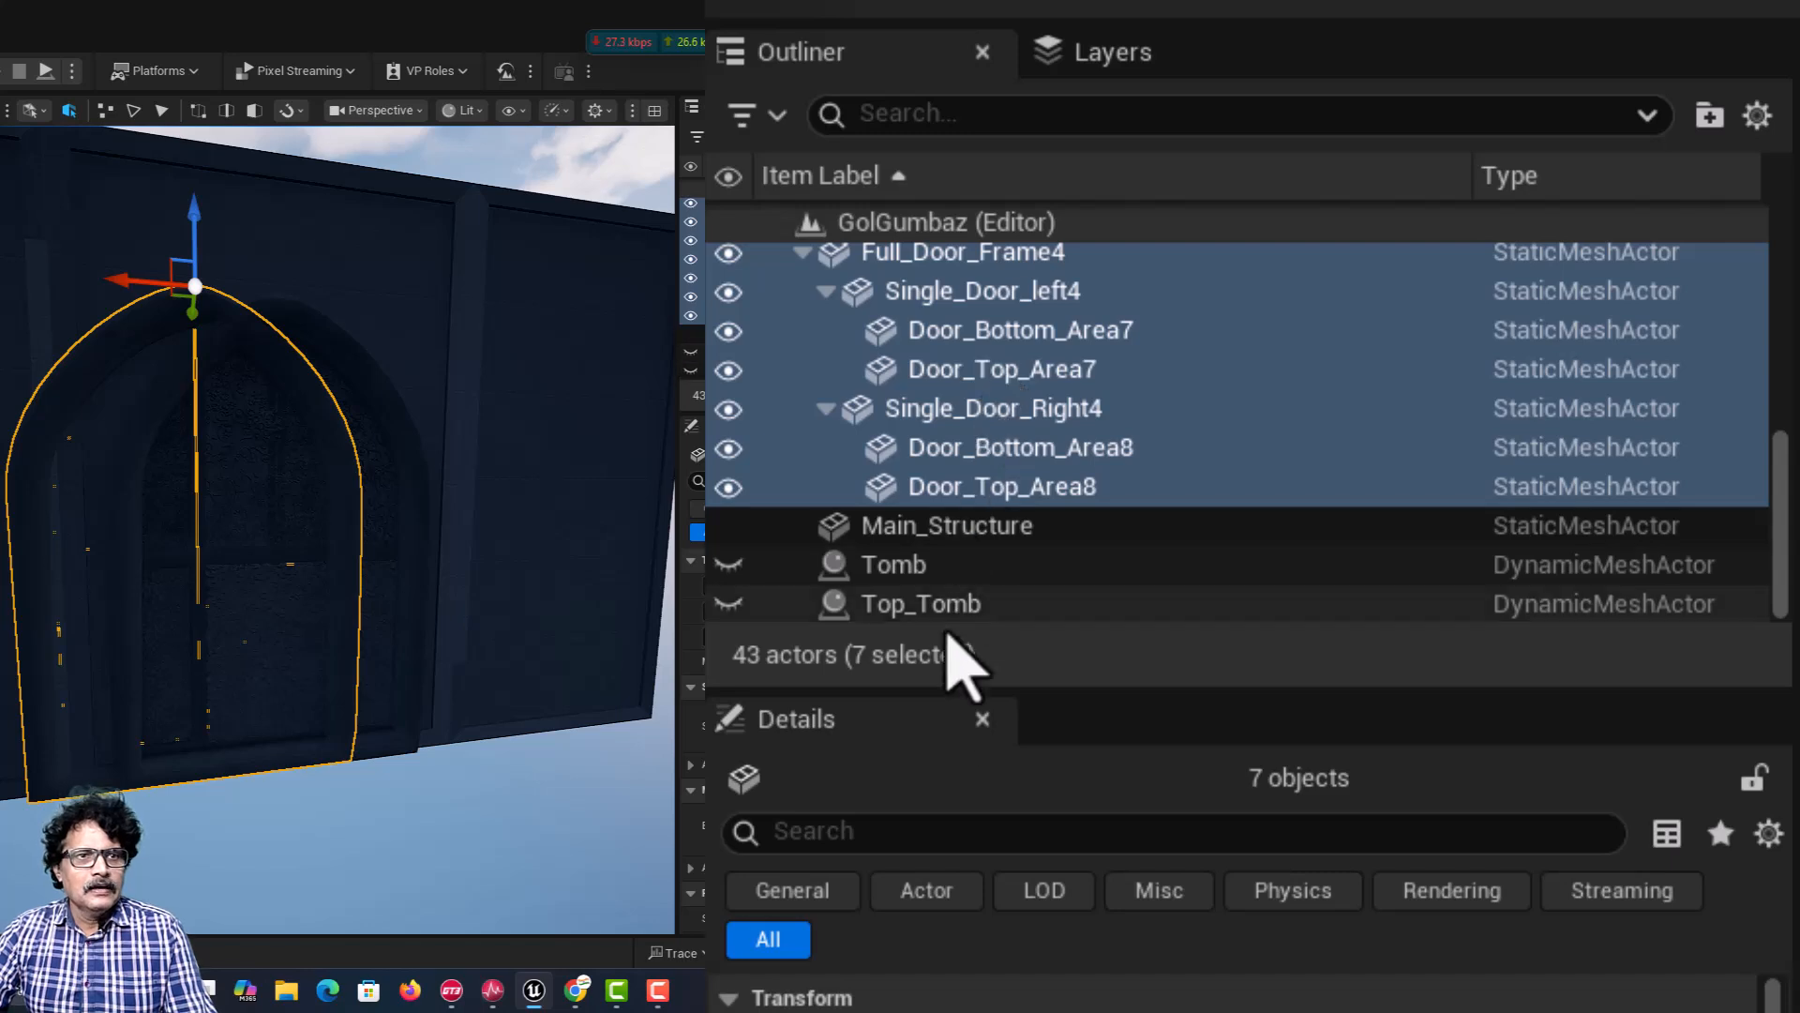
Step: Select and frame Door04, and move its pivot to the top of its bounding box
scroll(1031, 496, up, 3)
scroll(1031, 511, up, 3)
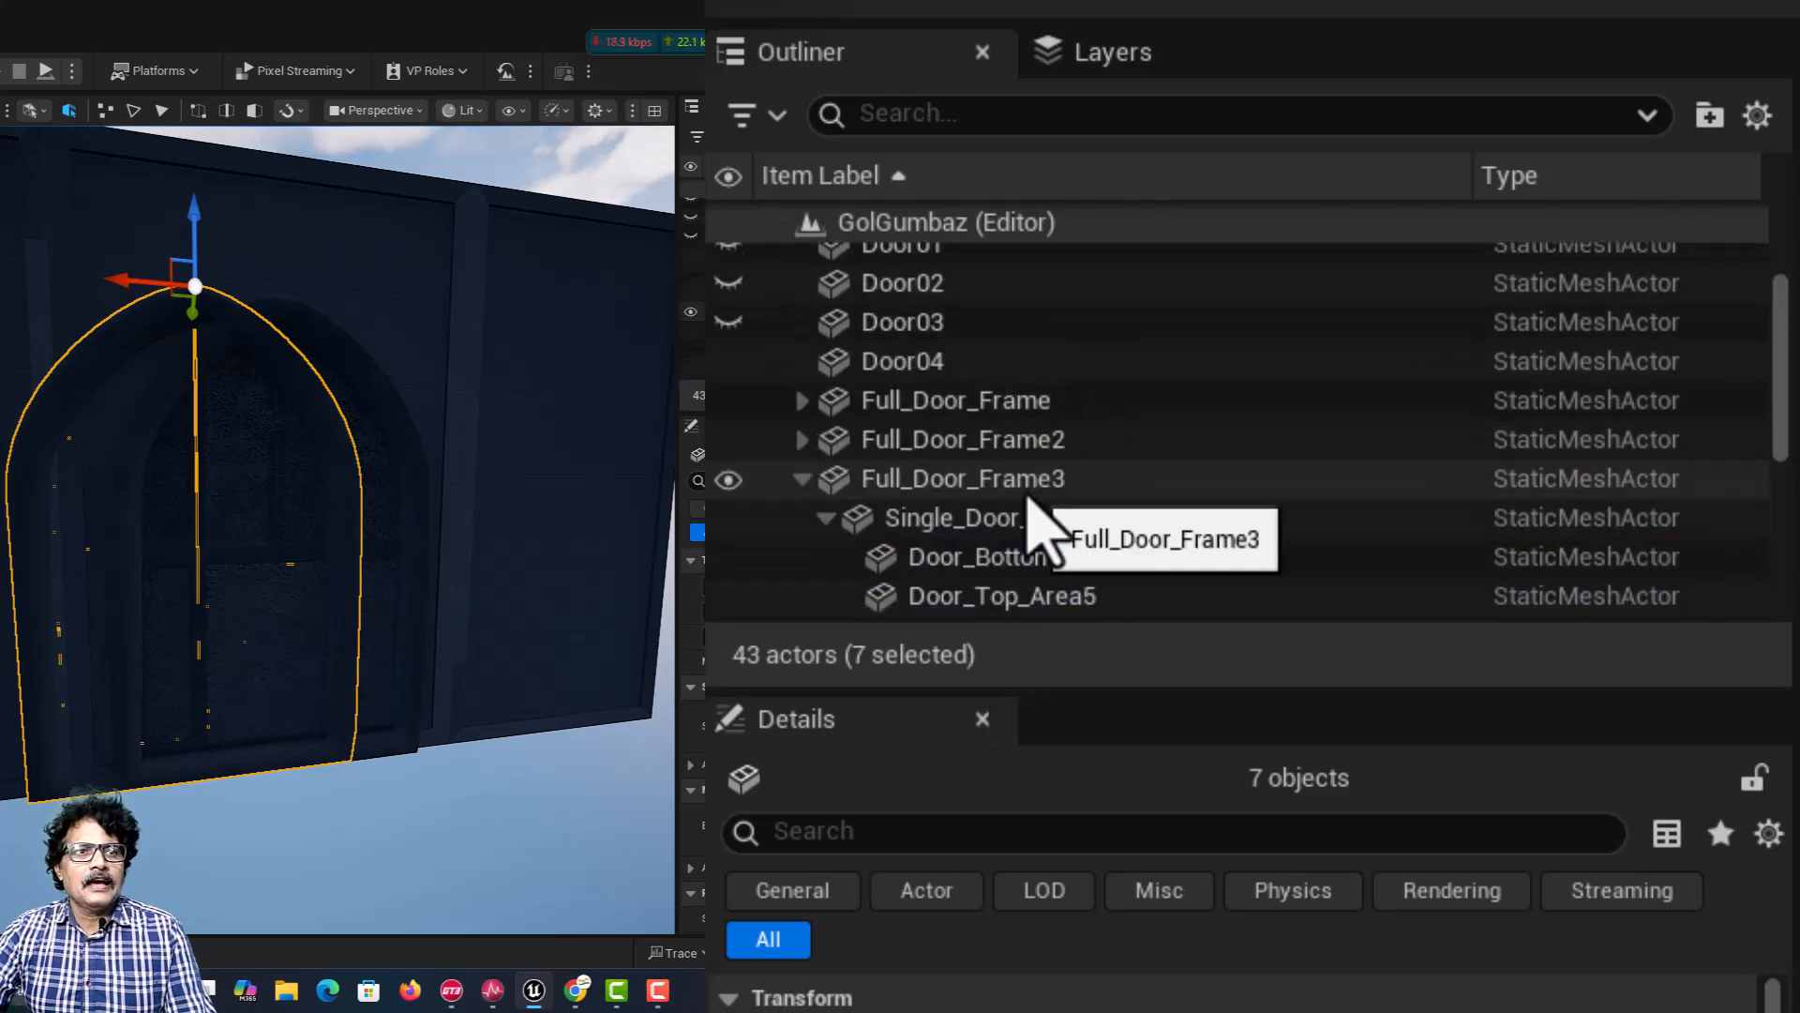
click(929, 362)
key(f)
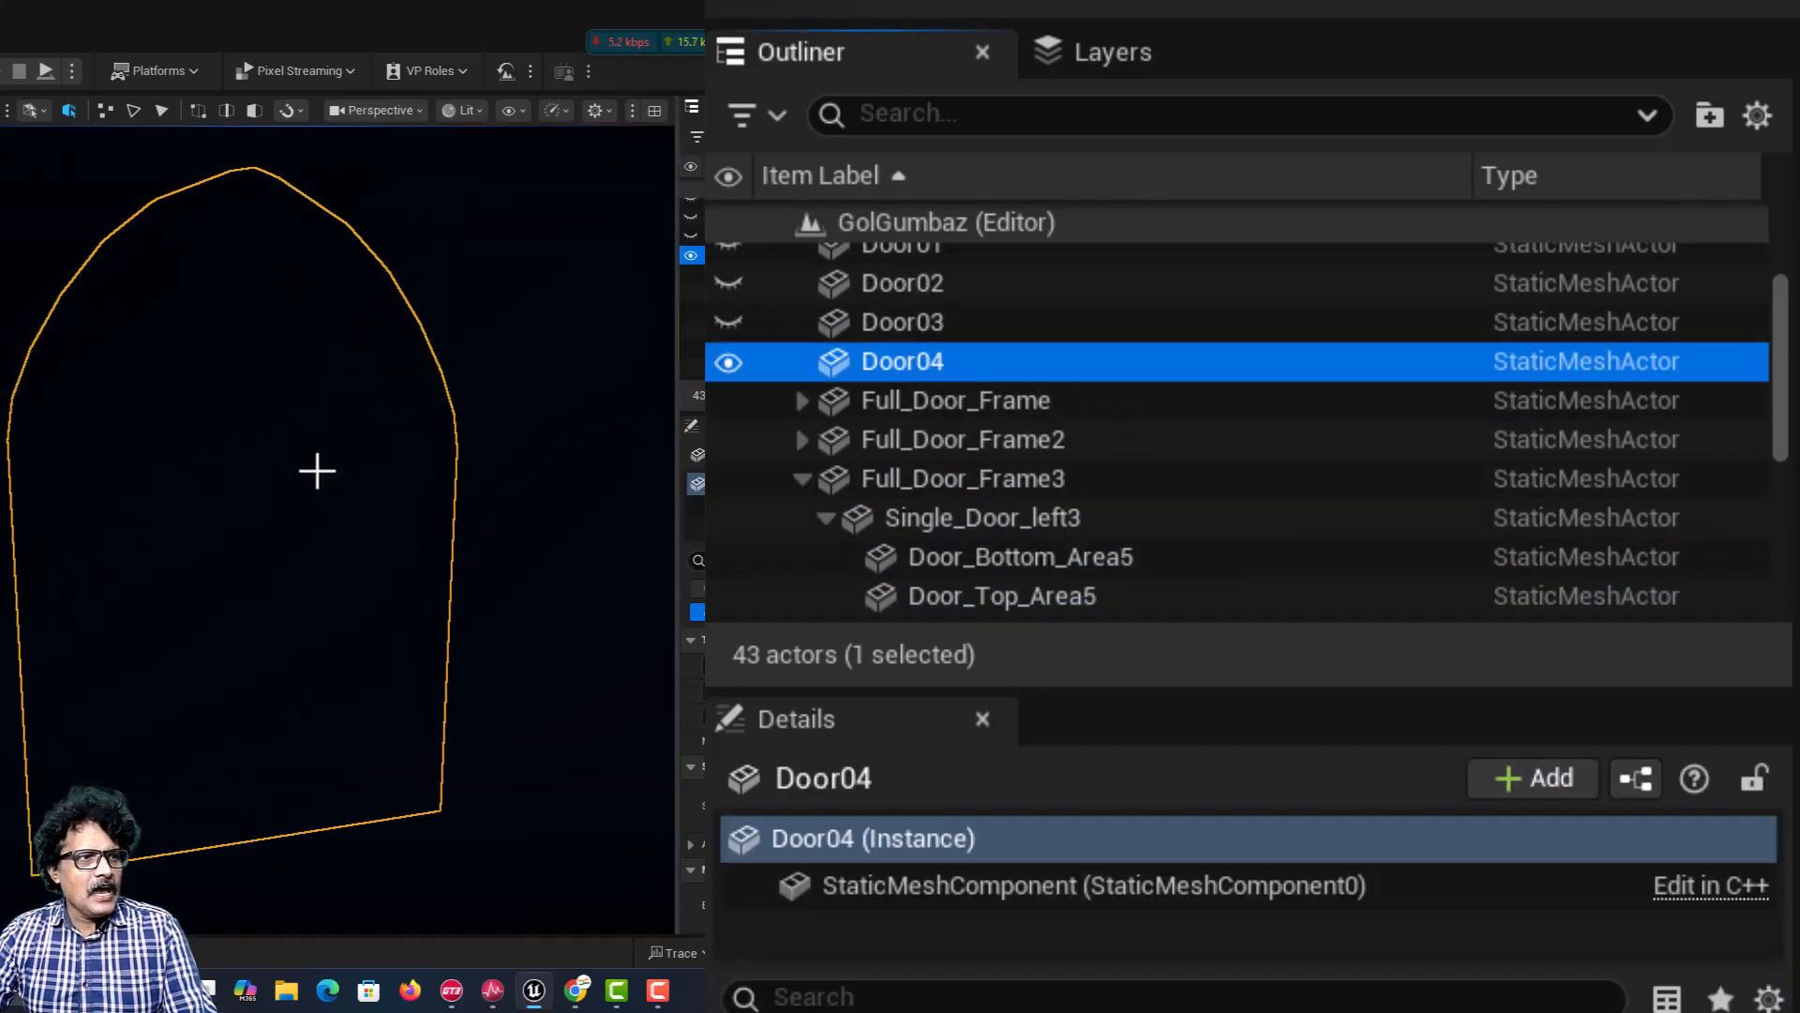
right_drag(317, 470, 257, 461)
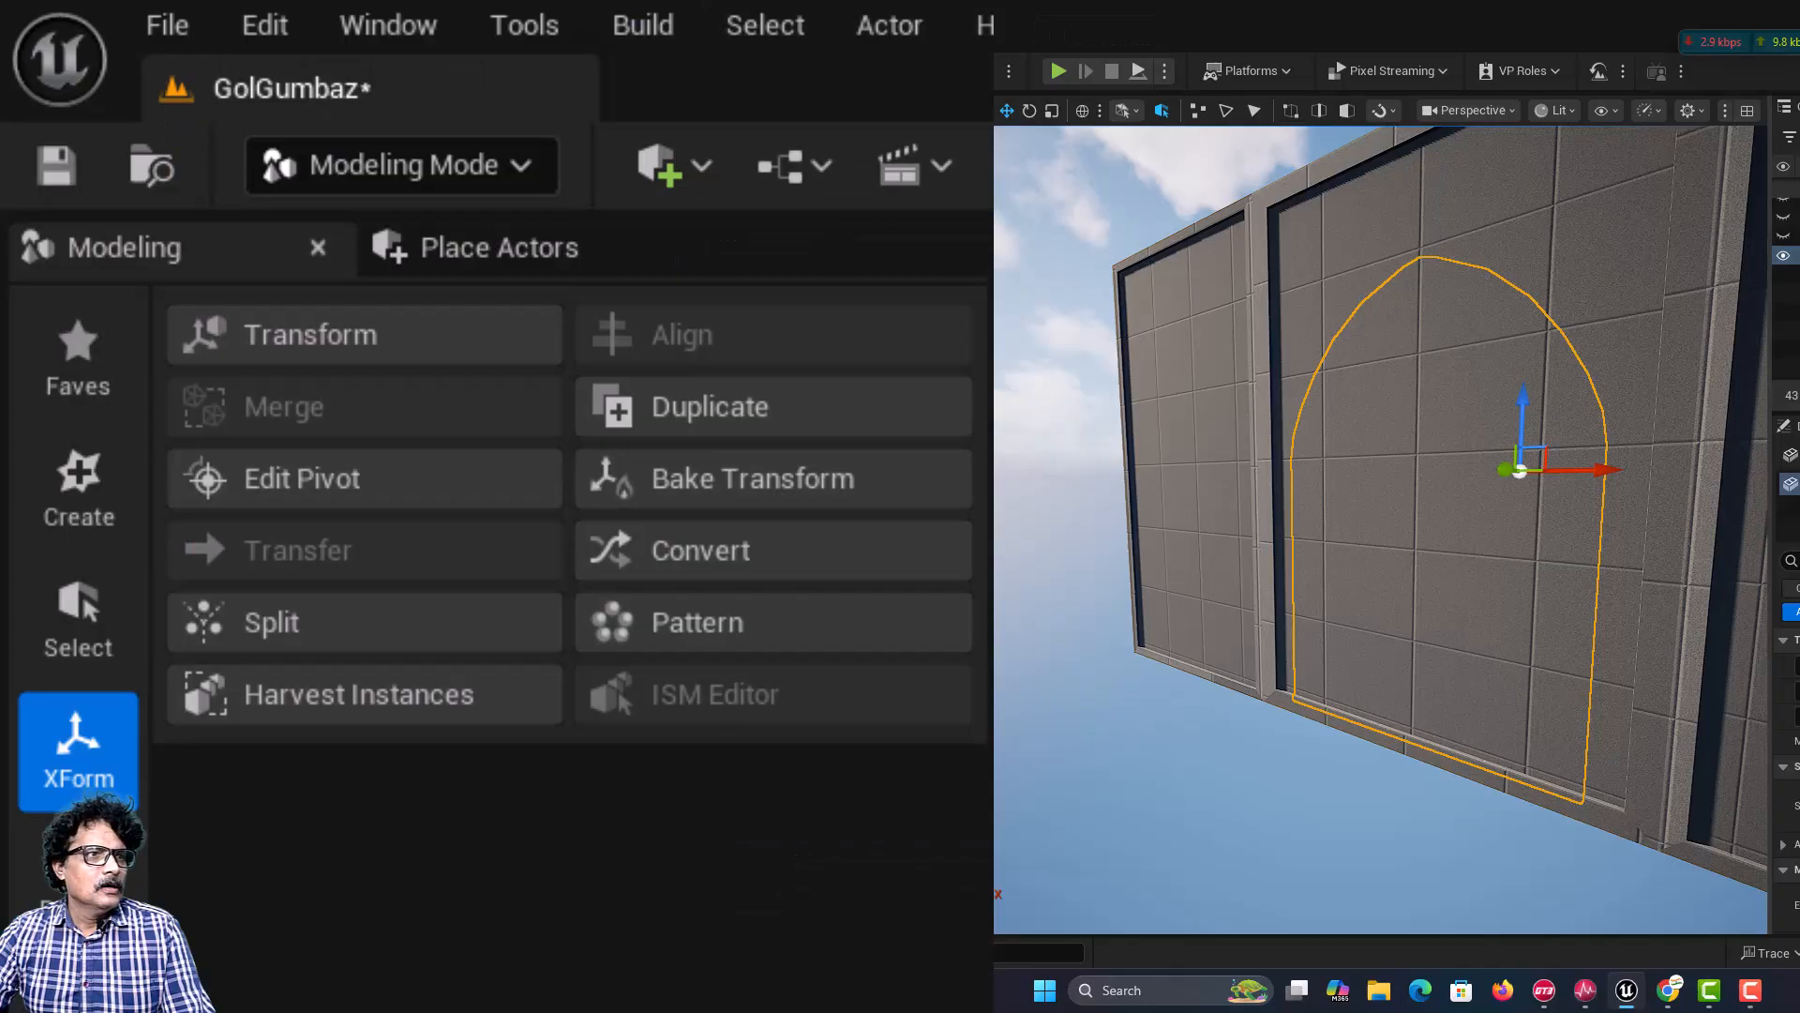
click(286, 476)
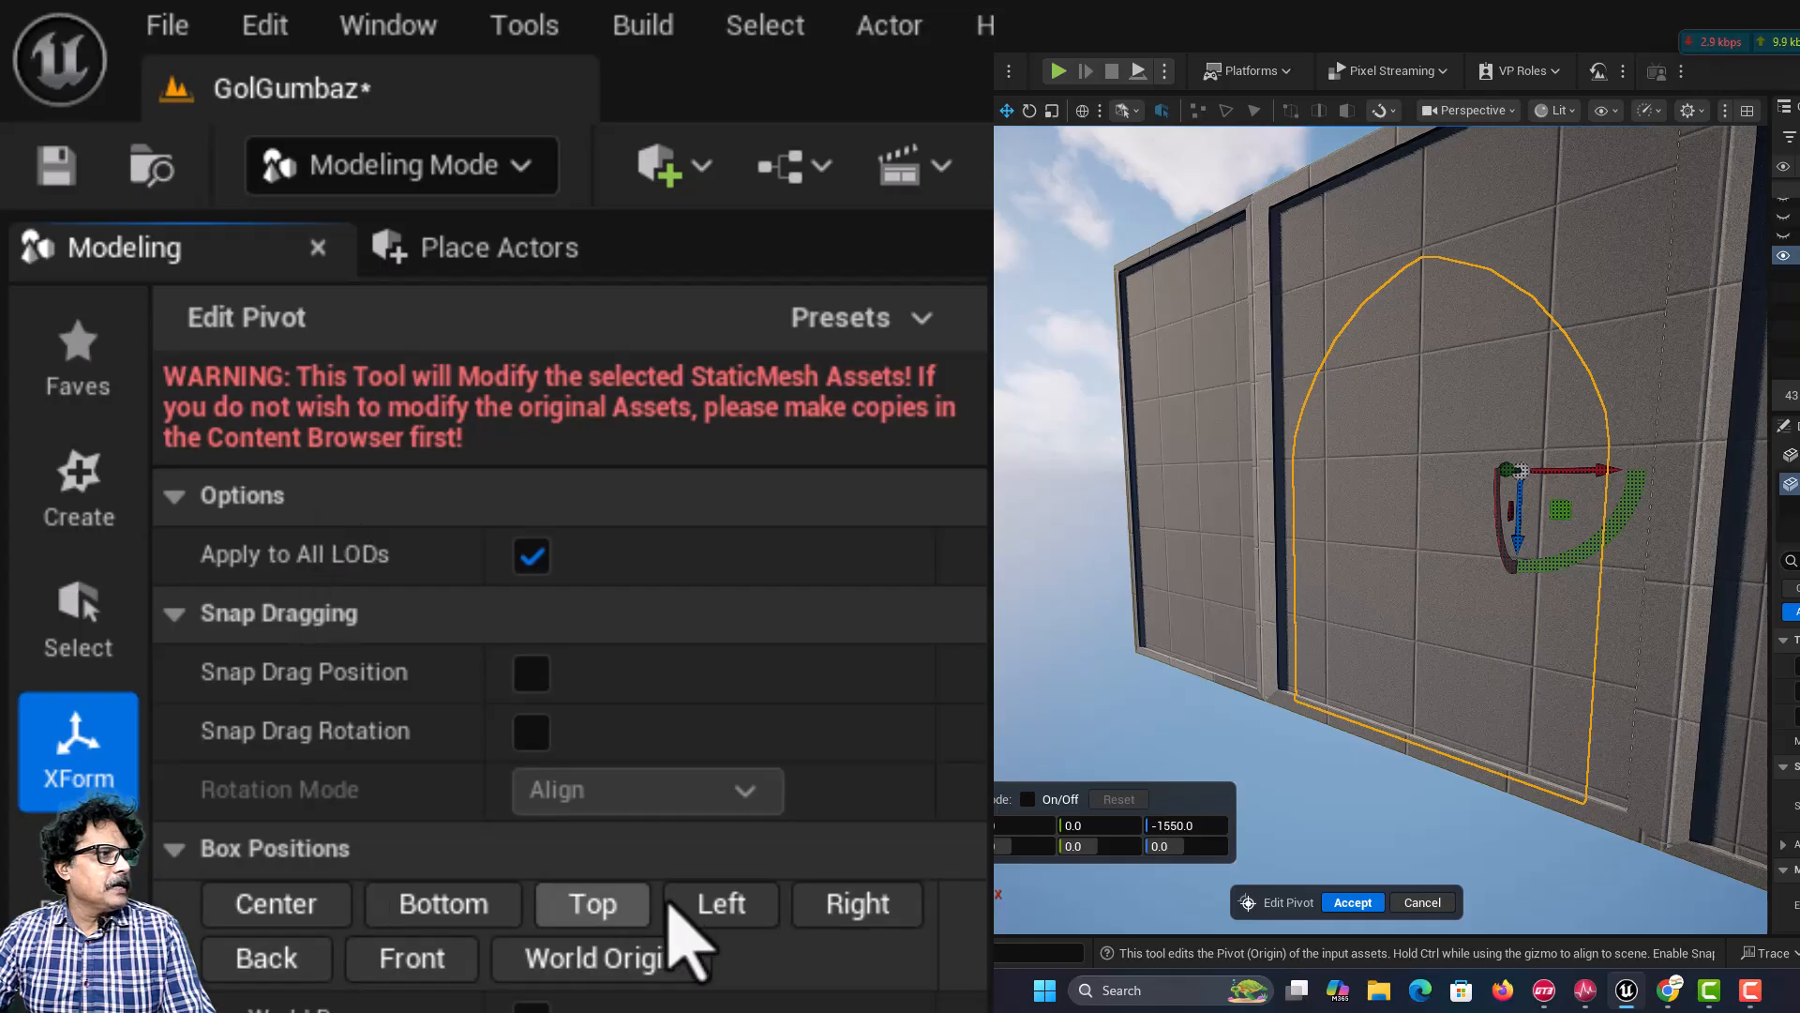
click(630, 919)
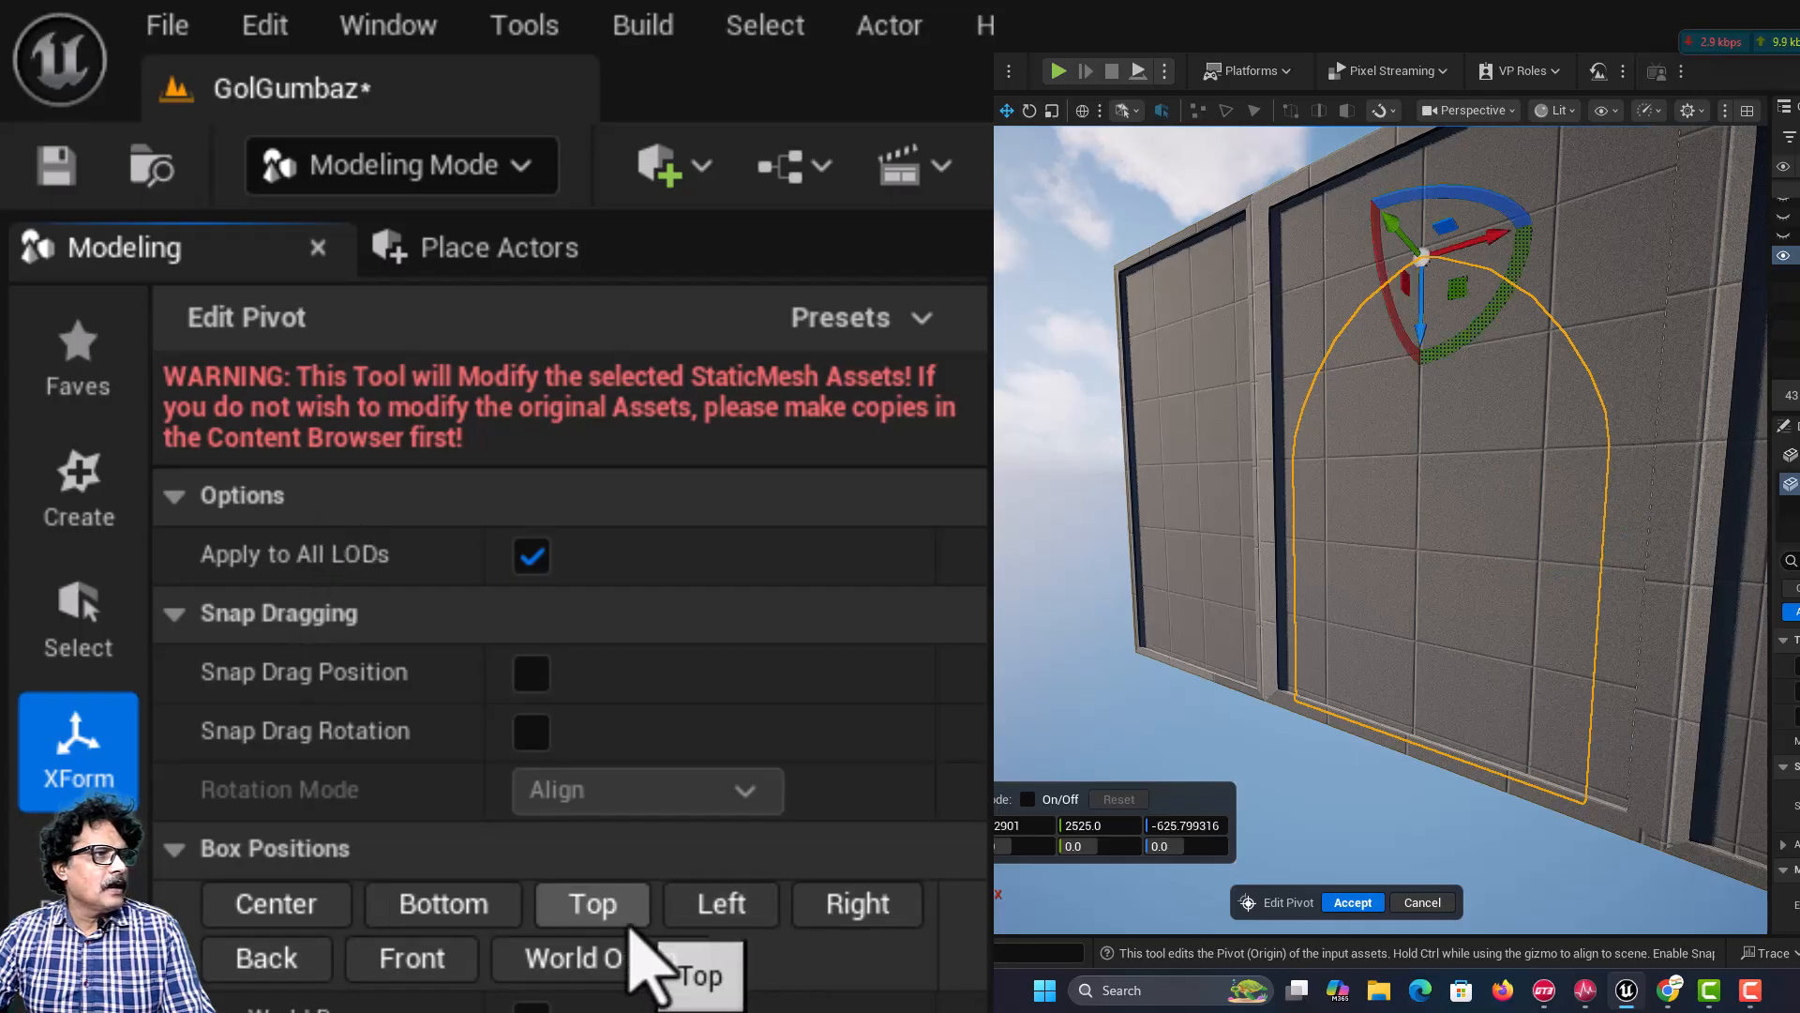
click(1342, 898)
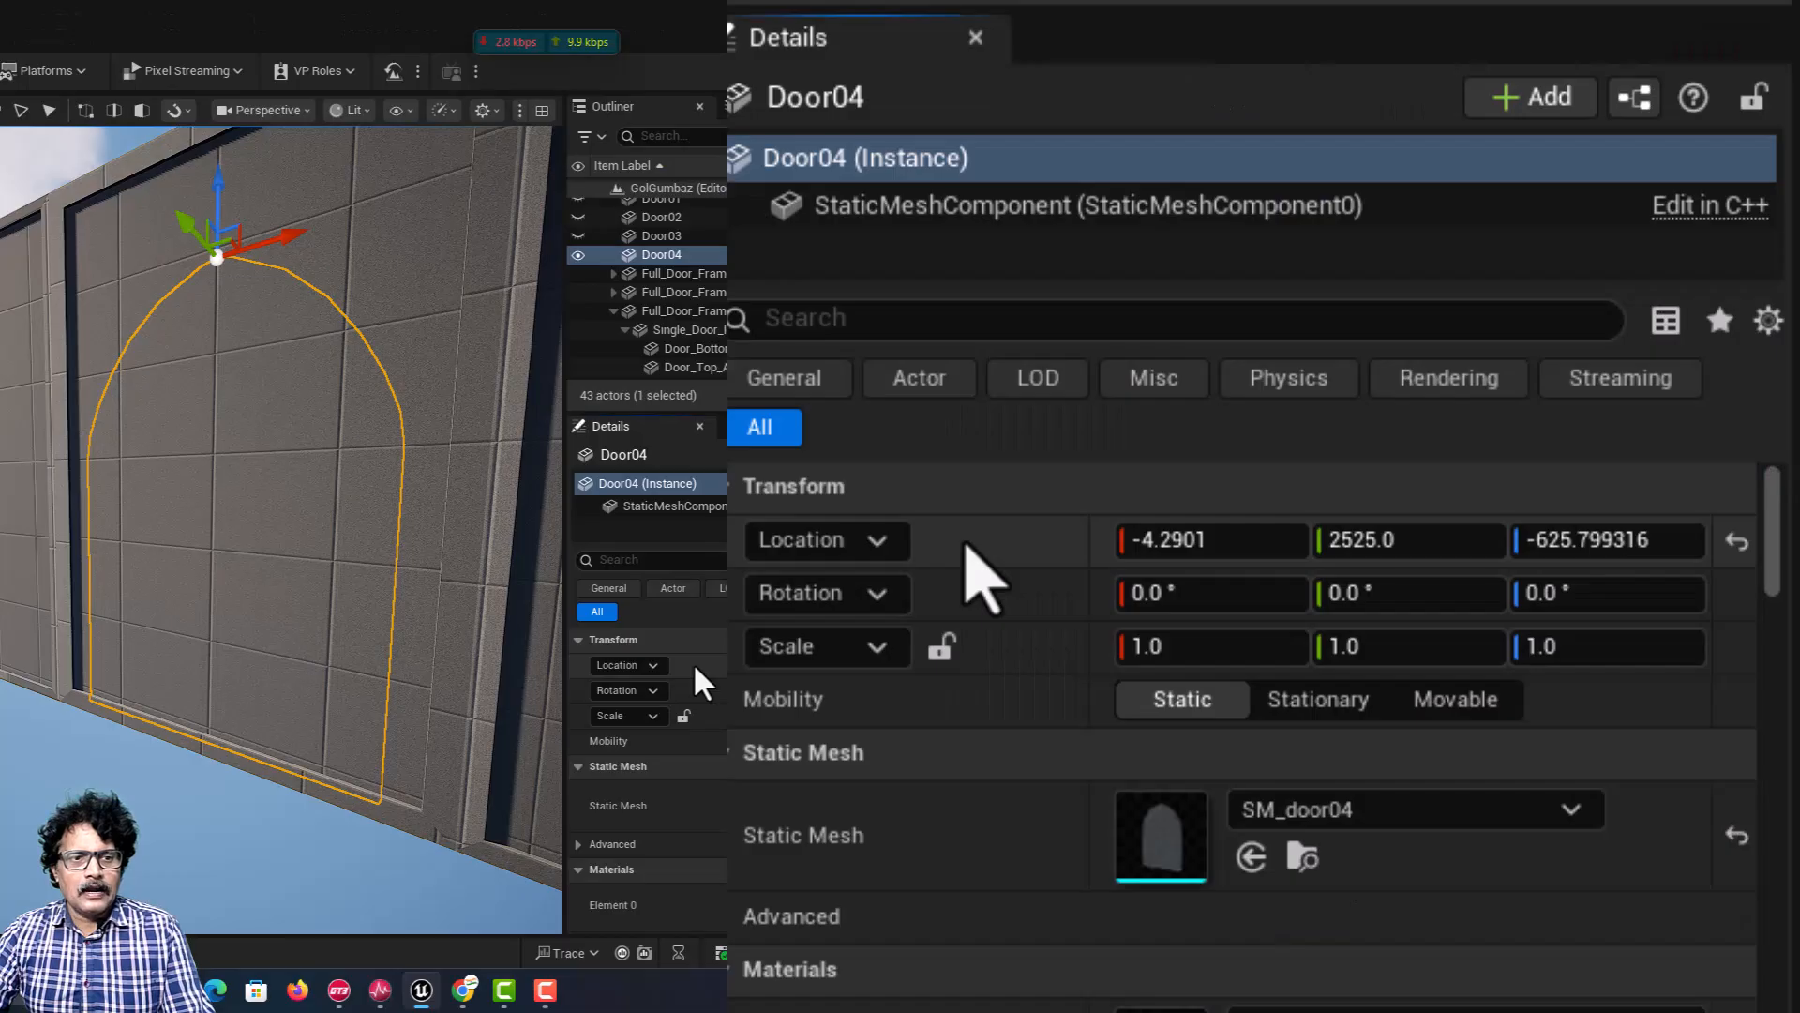
Step: Copy Door04's location and paste it onto Full_Door_Frame4, collapsing the hierarchies of Full_Door_Frame3 and Full_Door_Frame4
right_click(693, 662)
click(724, 703)
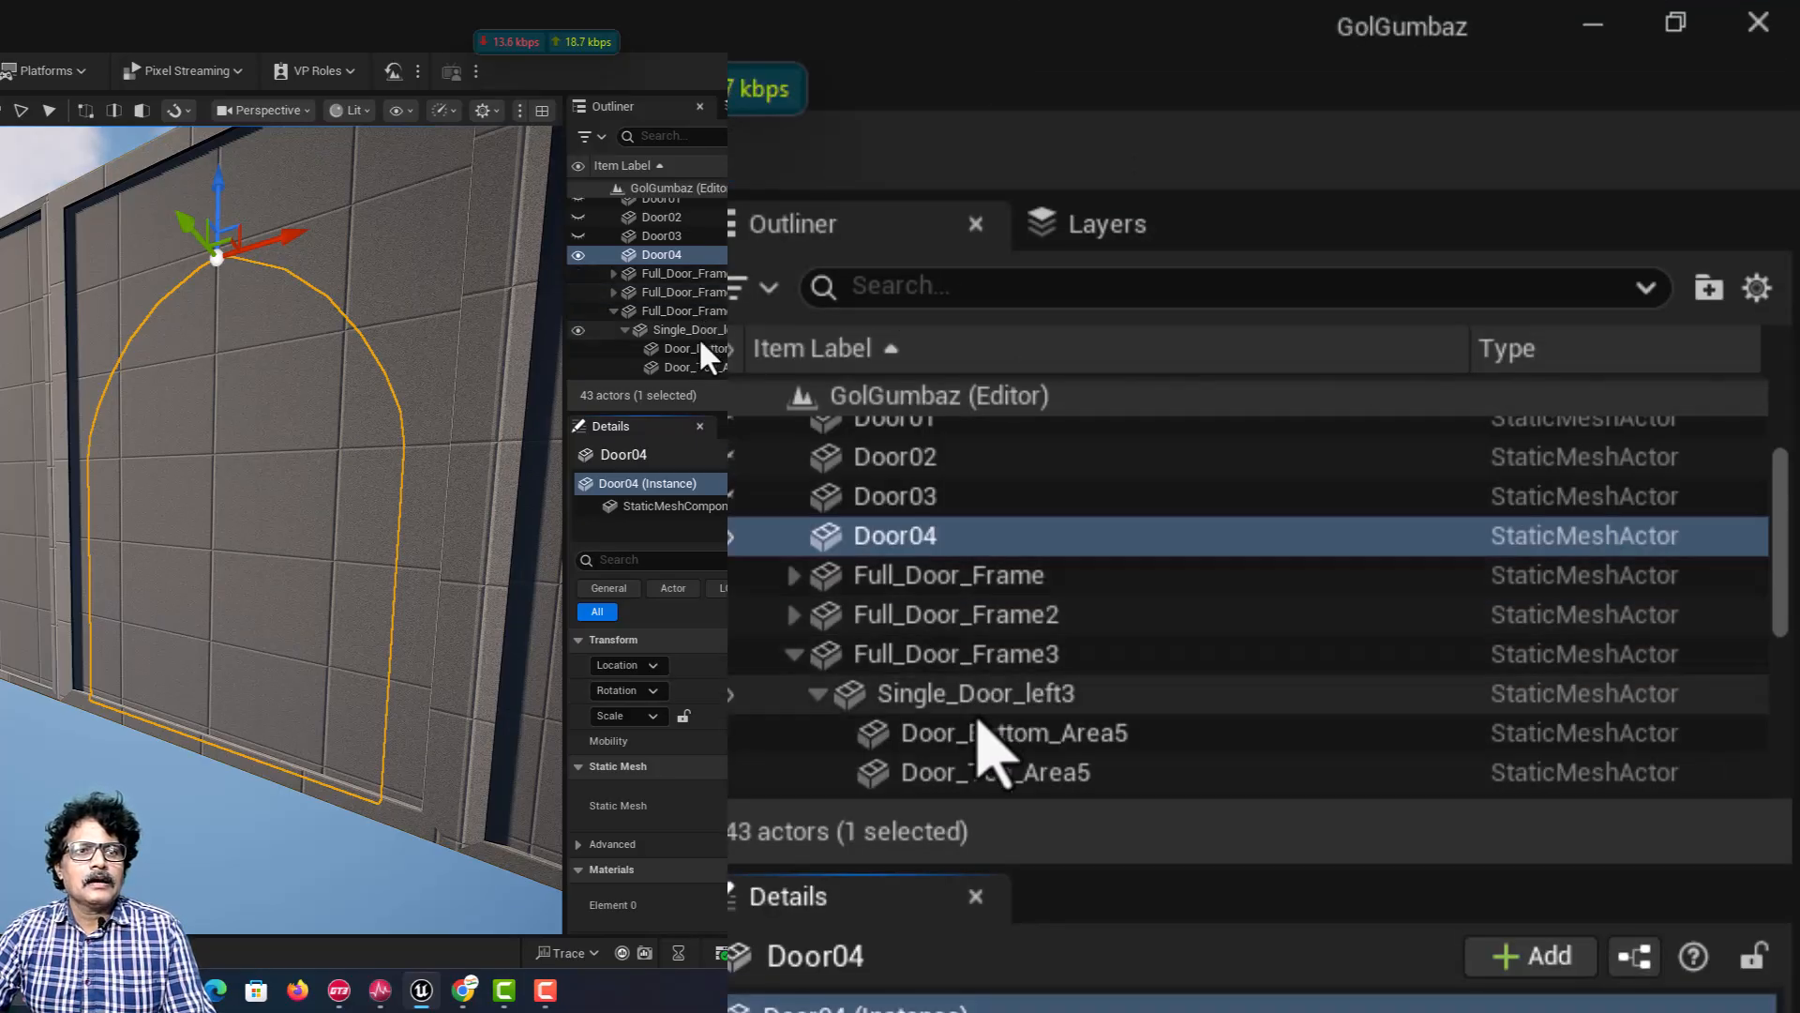
click(612, 312)
click(701, 335)
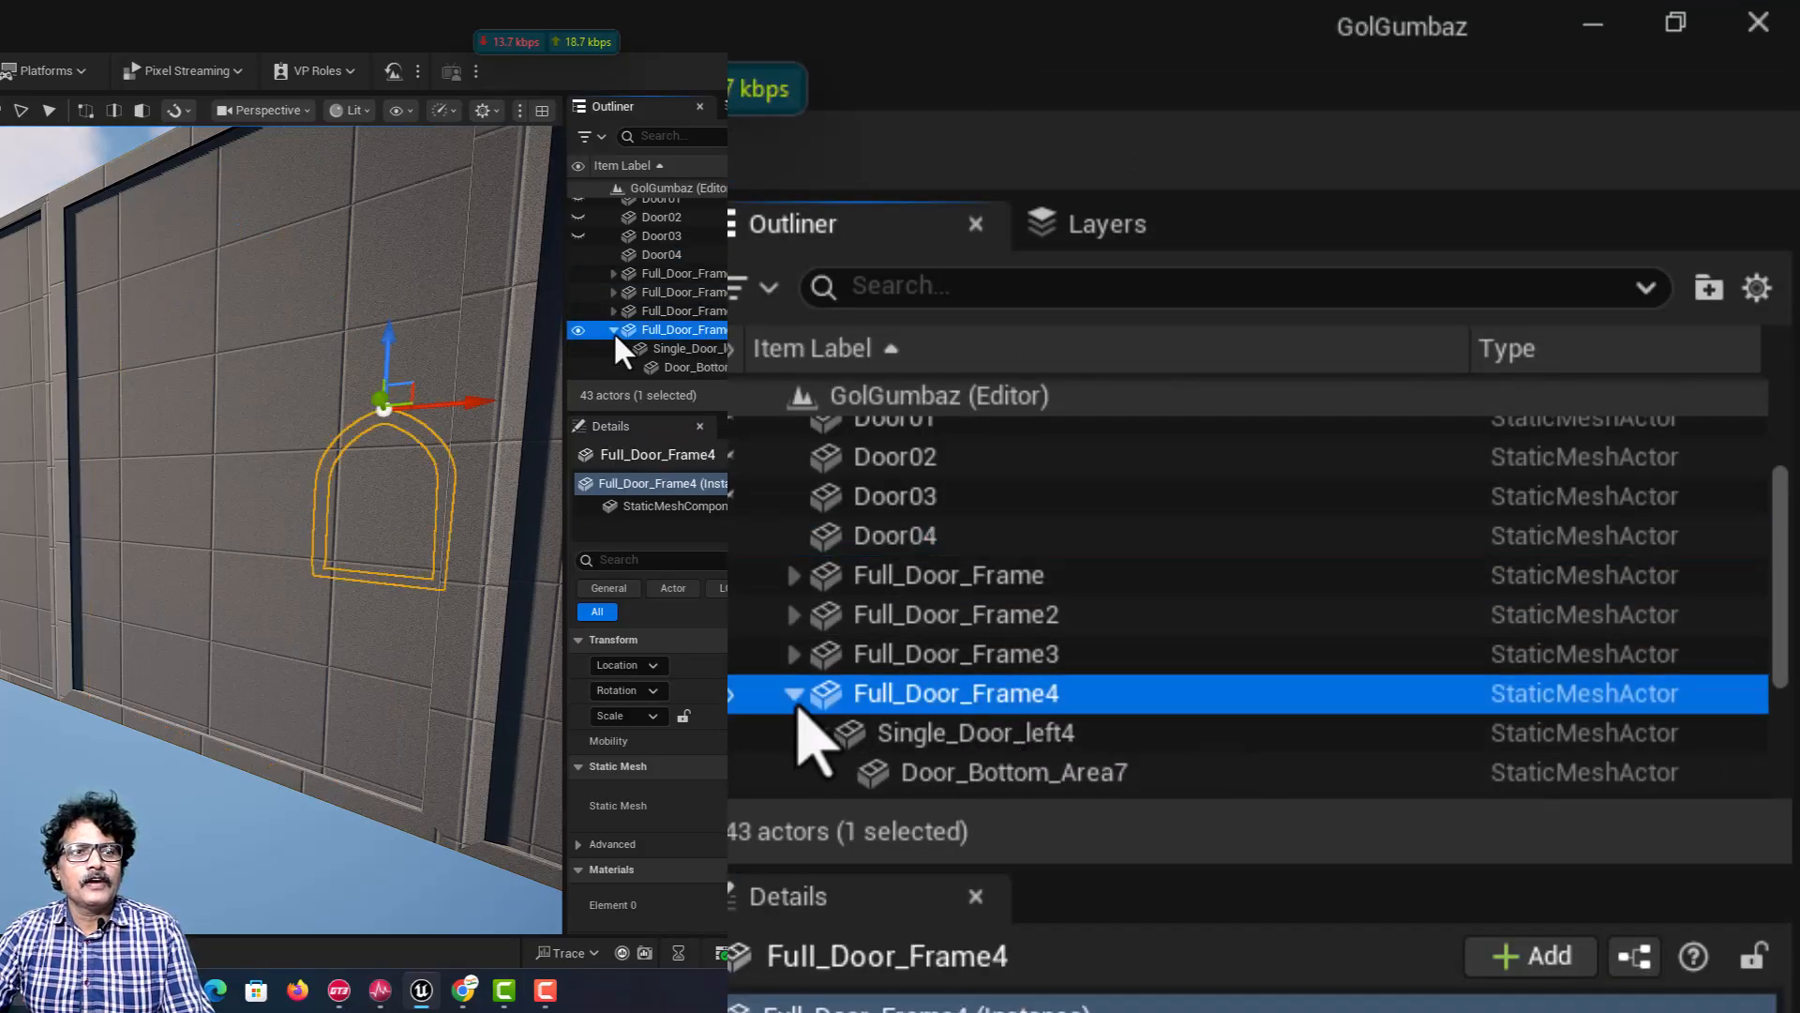
click(613, 330)
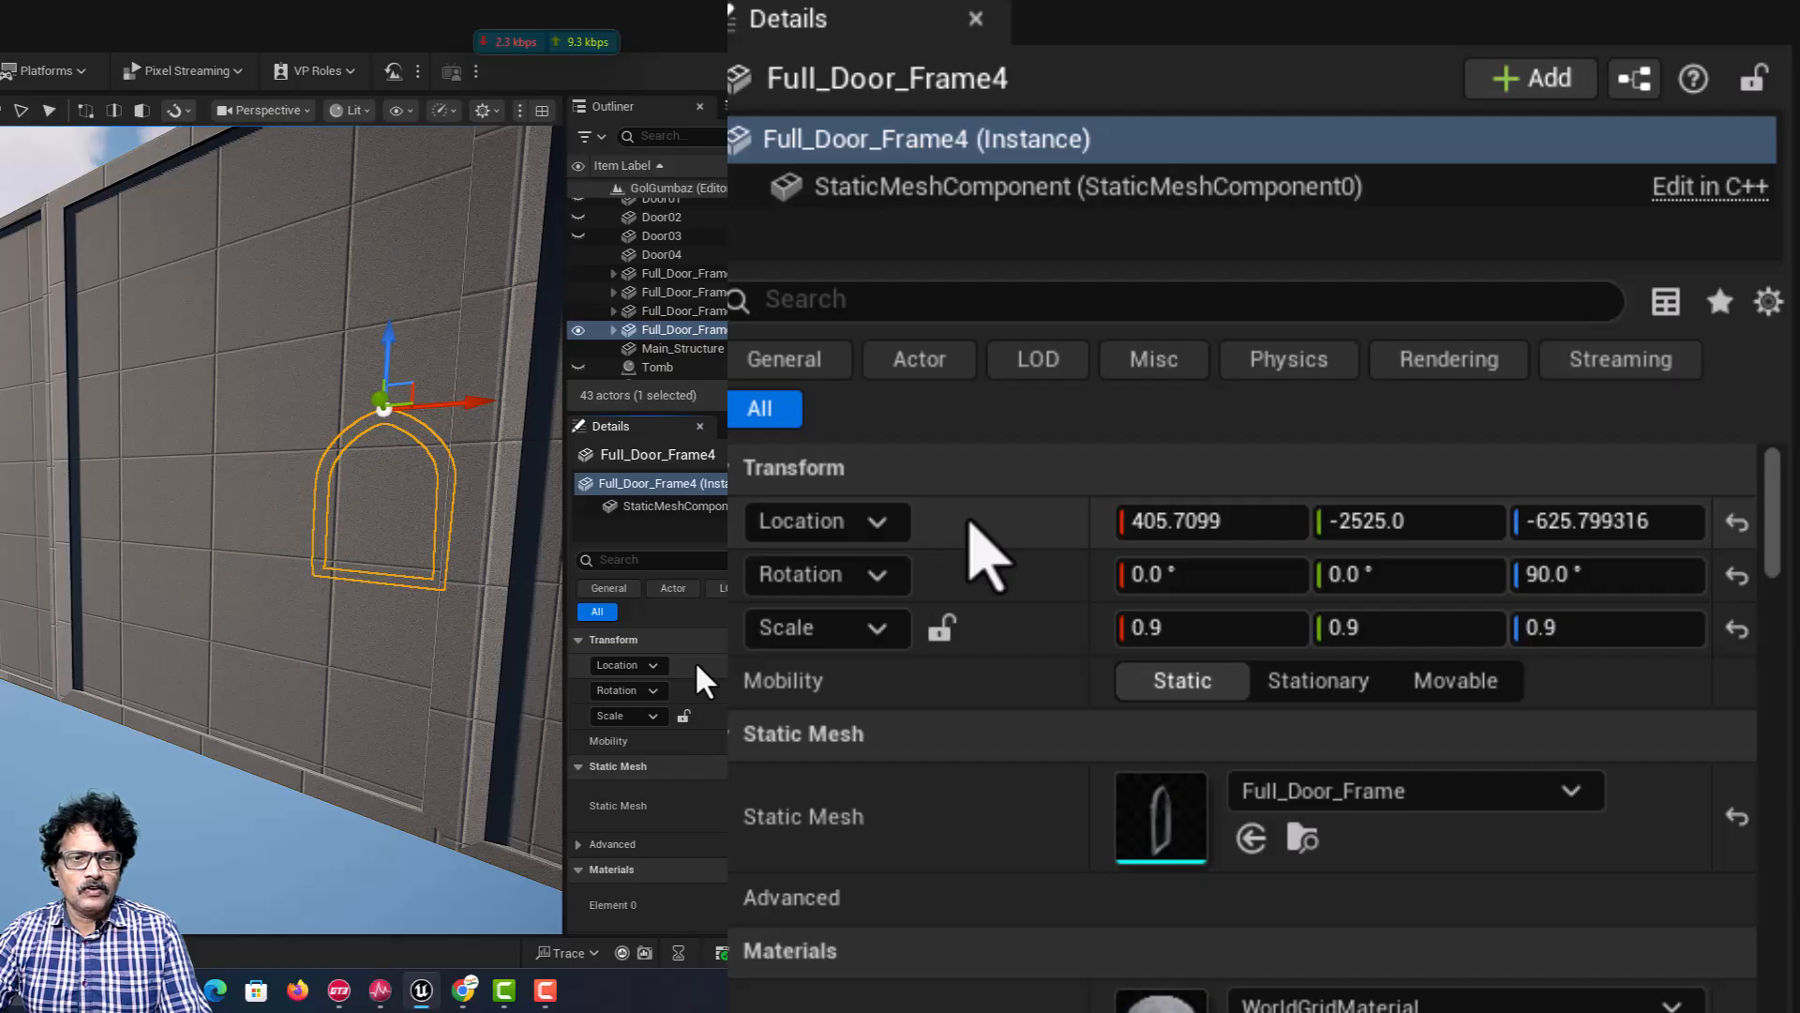
right_click(695, 662)
click(734, 733)
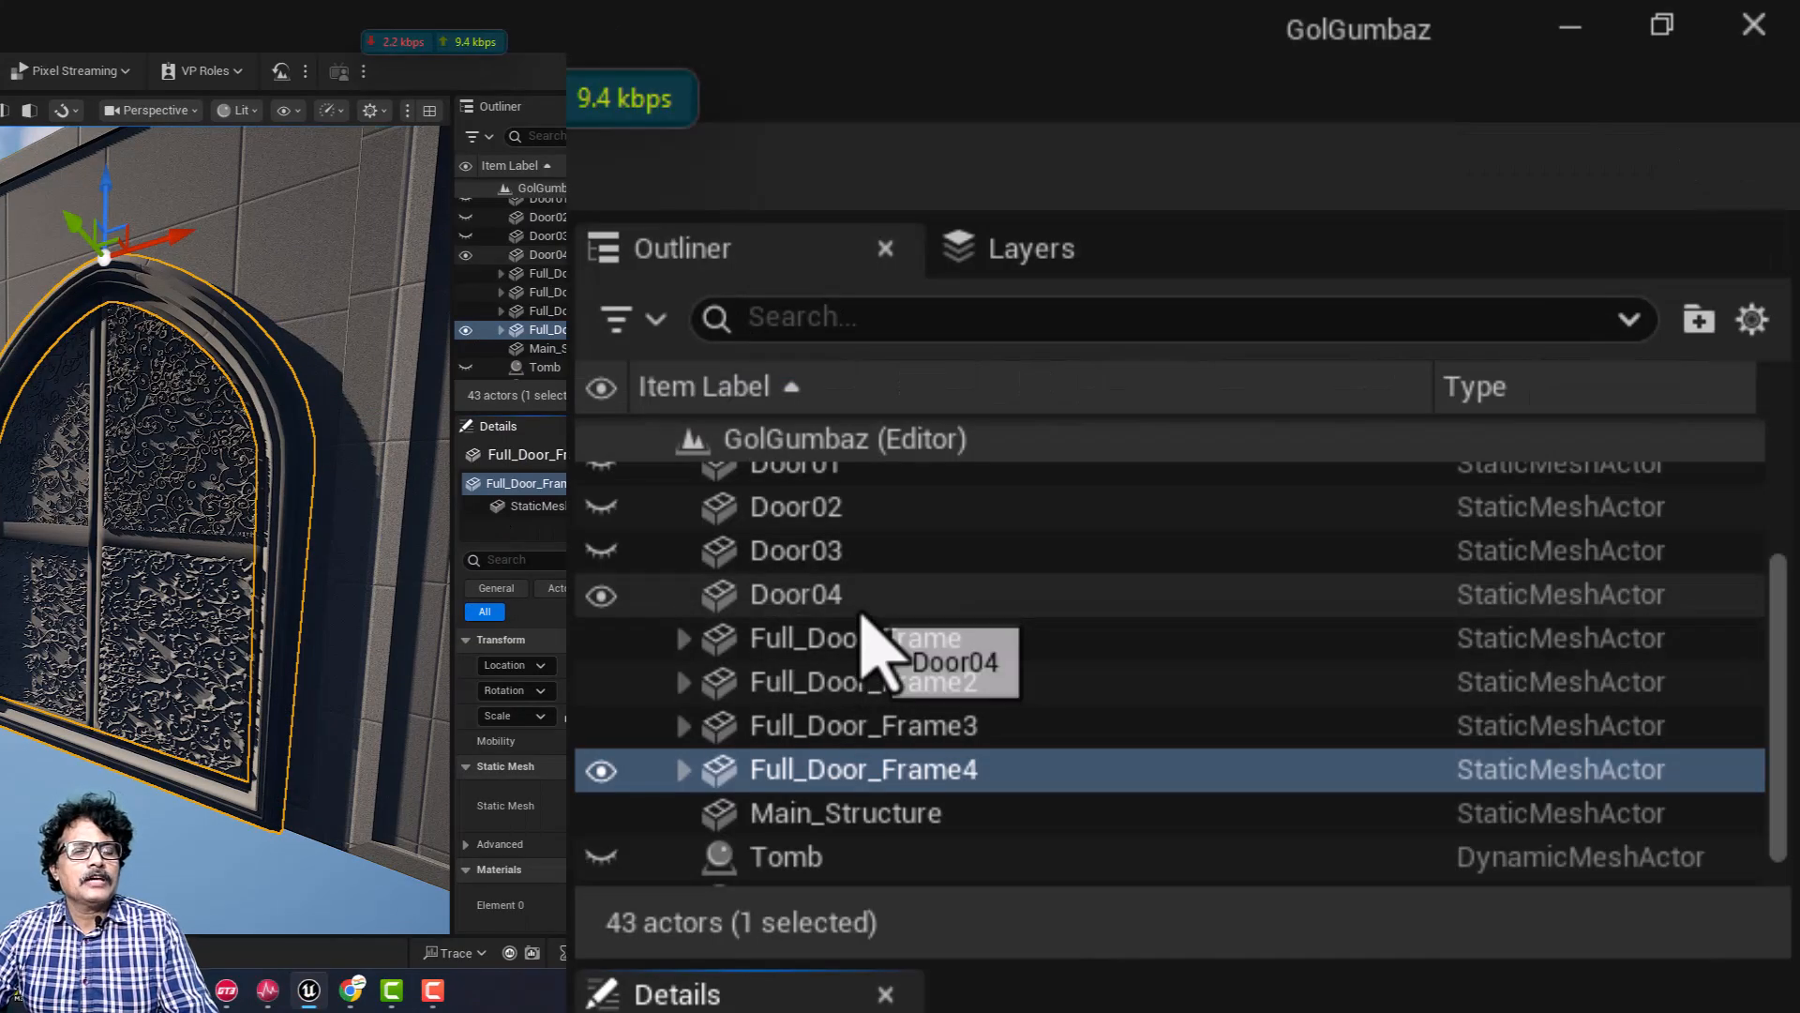
Step: Delete the placeholder meshes Door01, Door02, Door03 and Door04, and look over the doors fitted in the main structure
click(690, 254)
scroll(687, 239, up, 1)
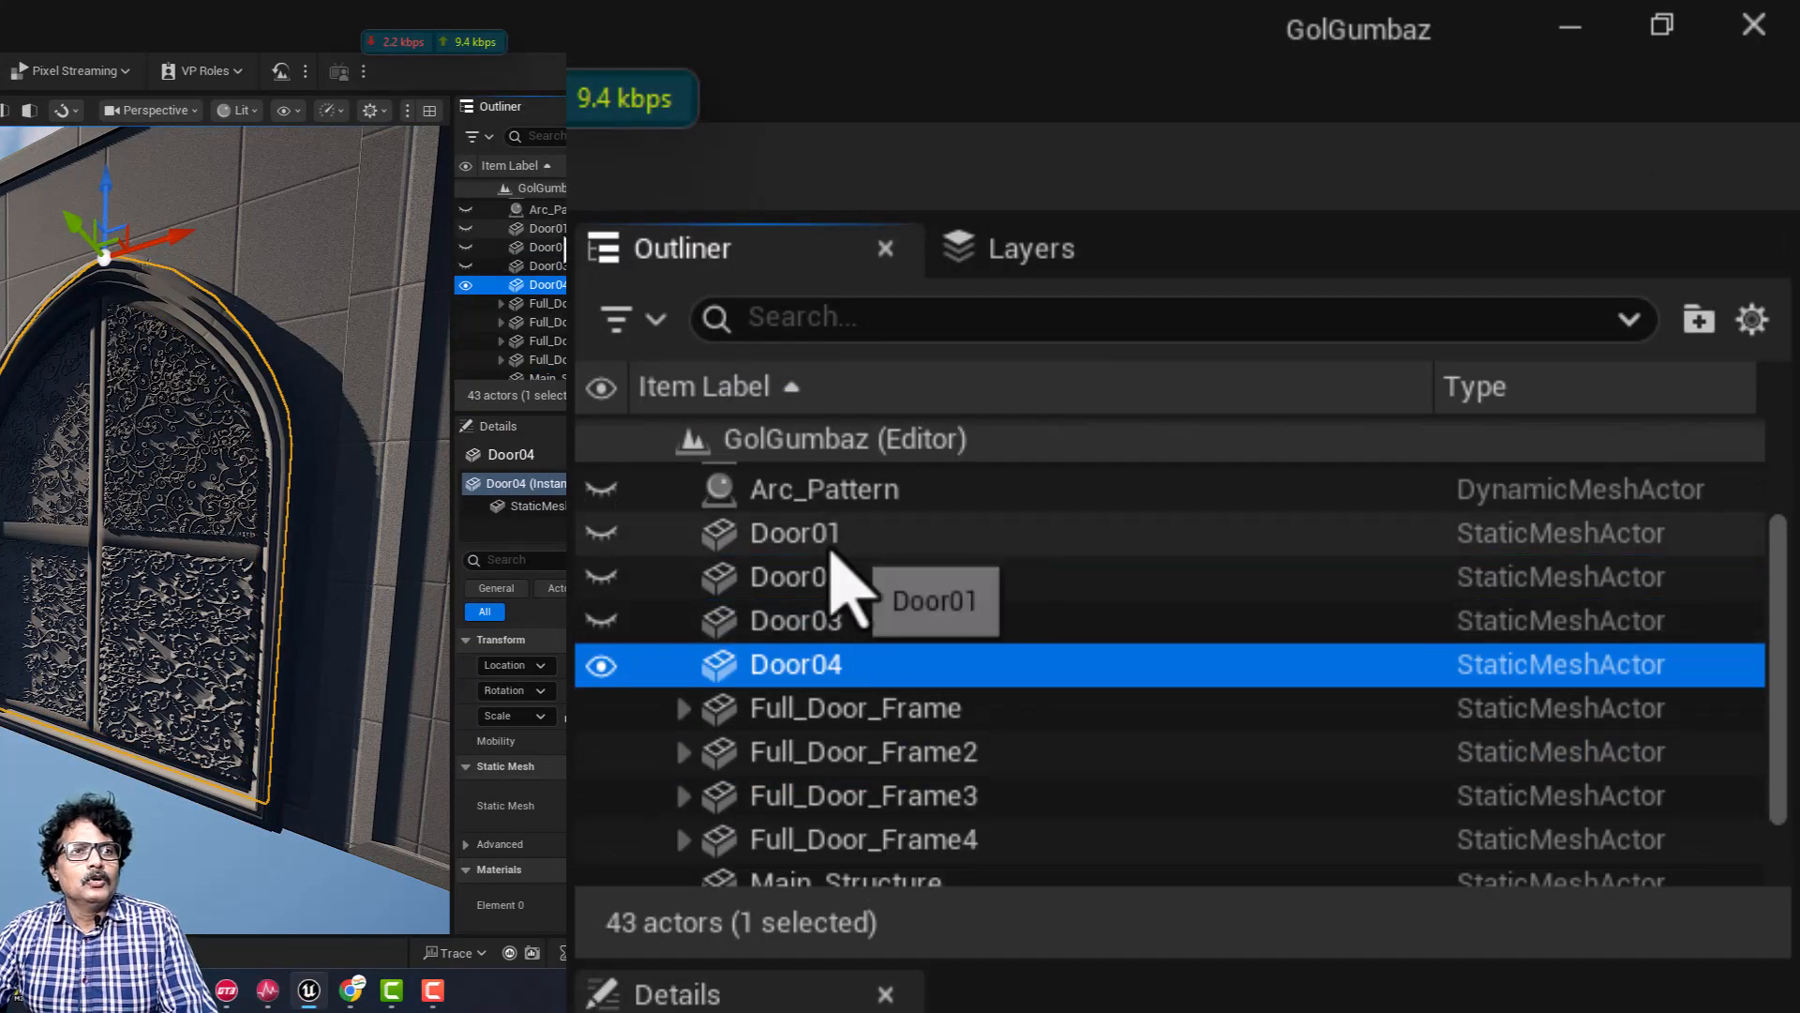
click(687, 231)
ctrl+click(553, 246)
ctrl+click(554, 266)
ctrl+click(551, 284)
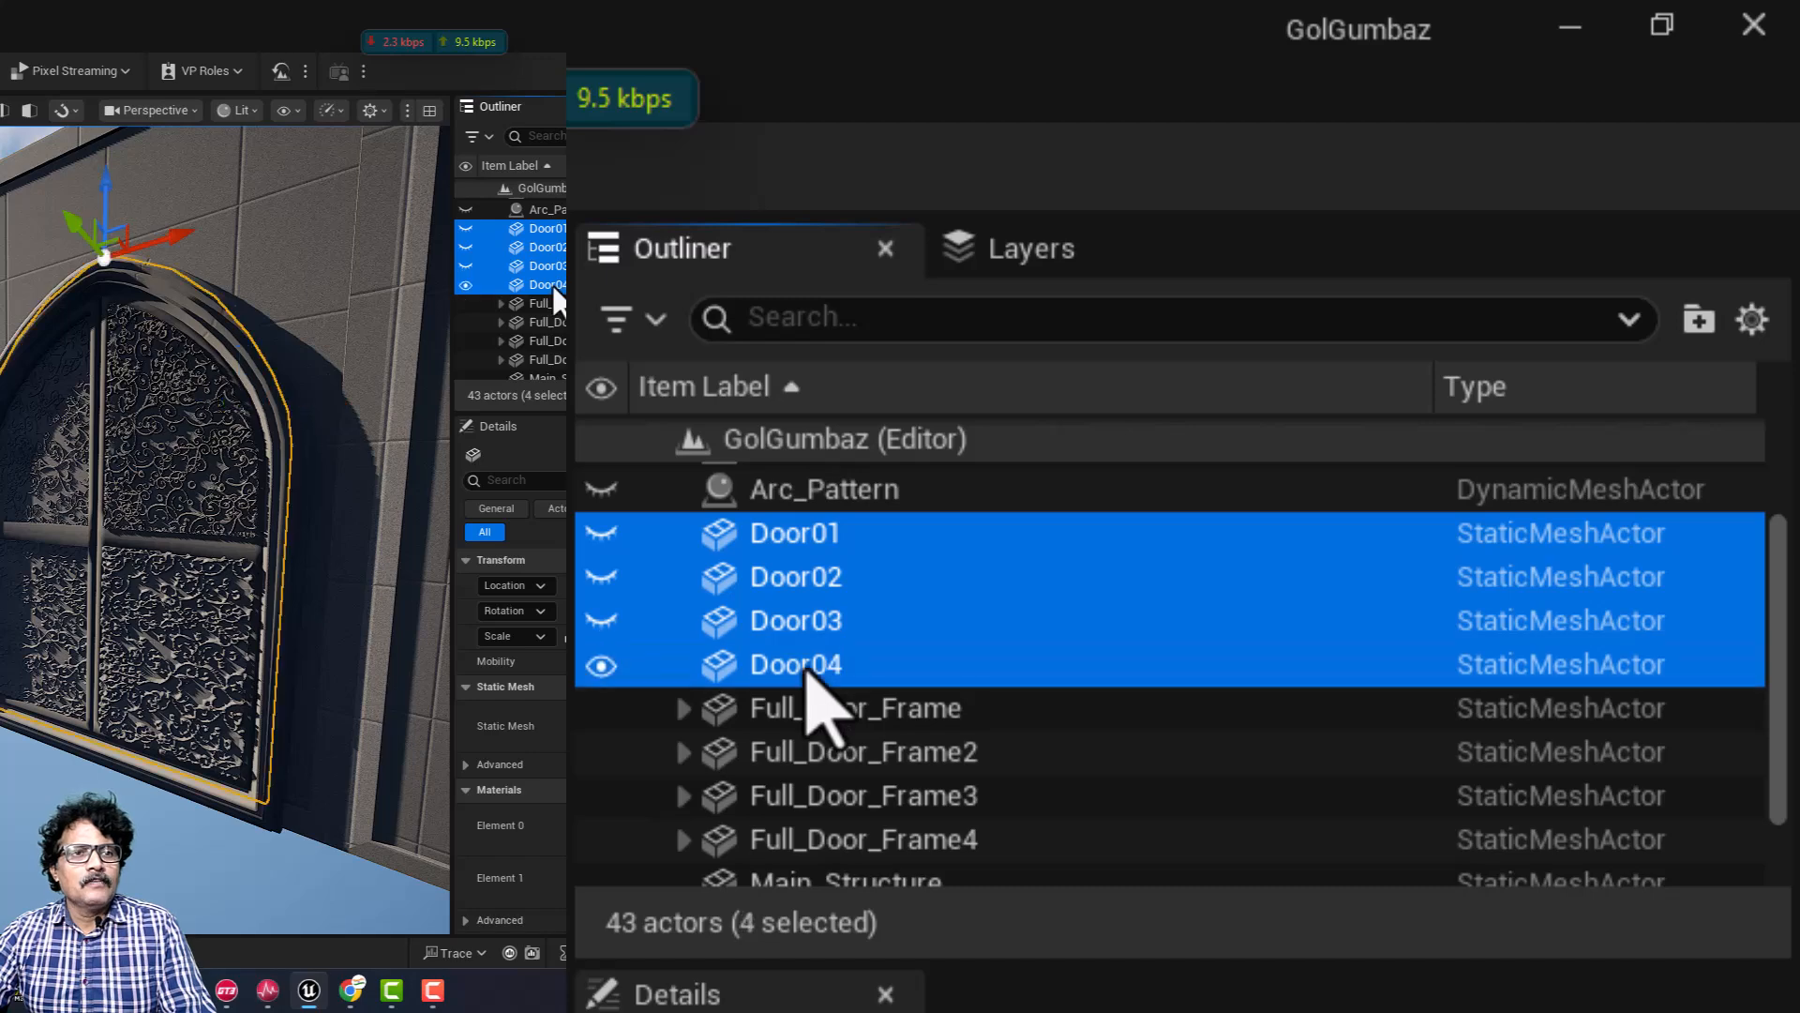
key(Delete)
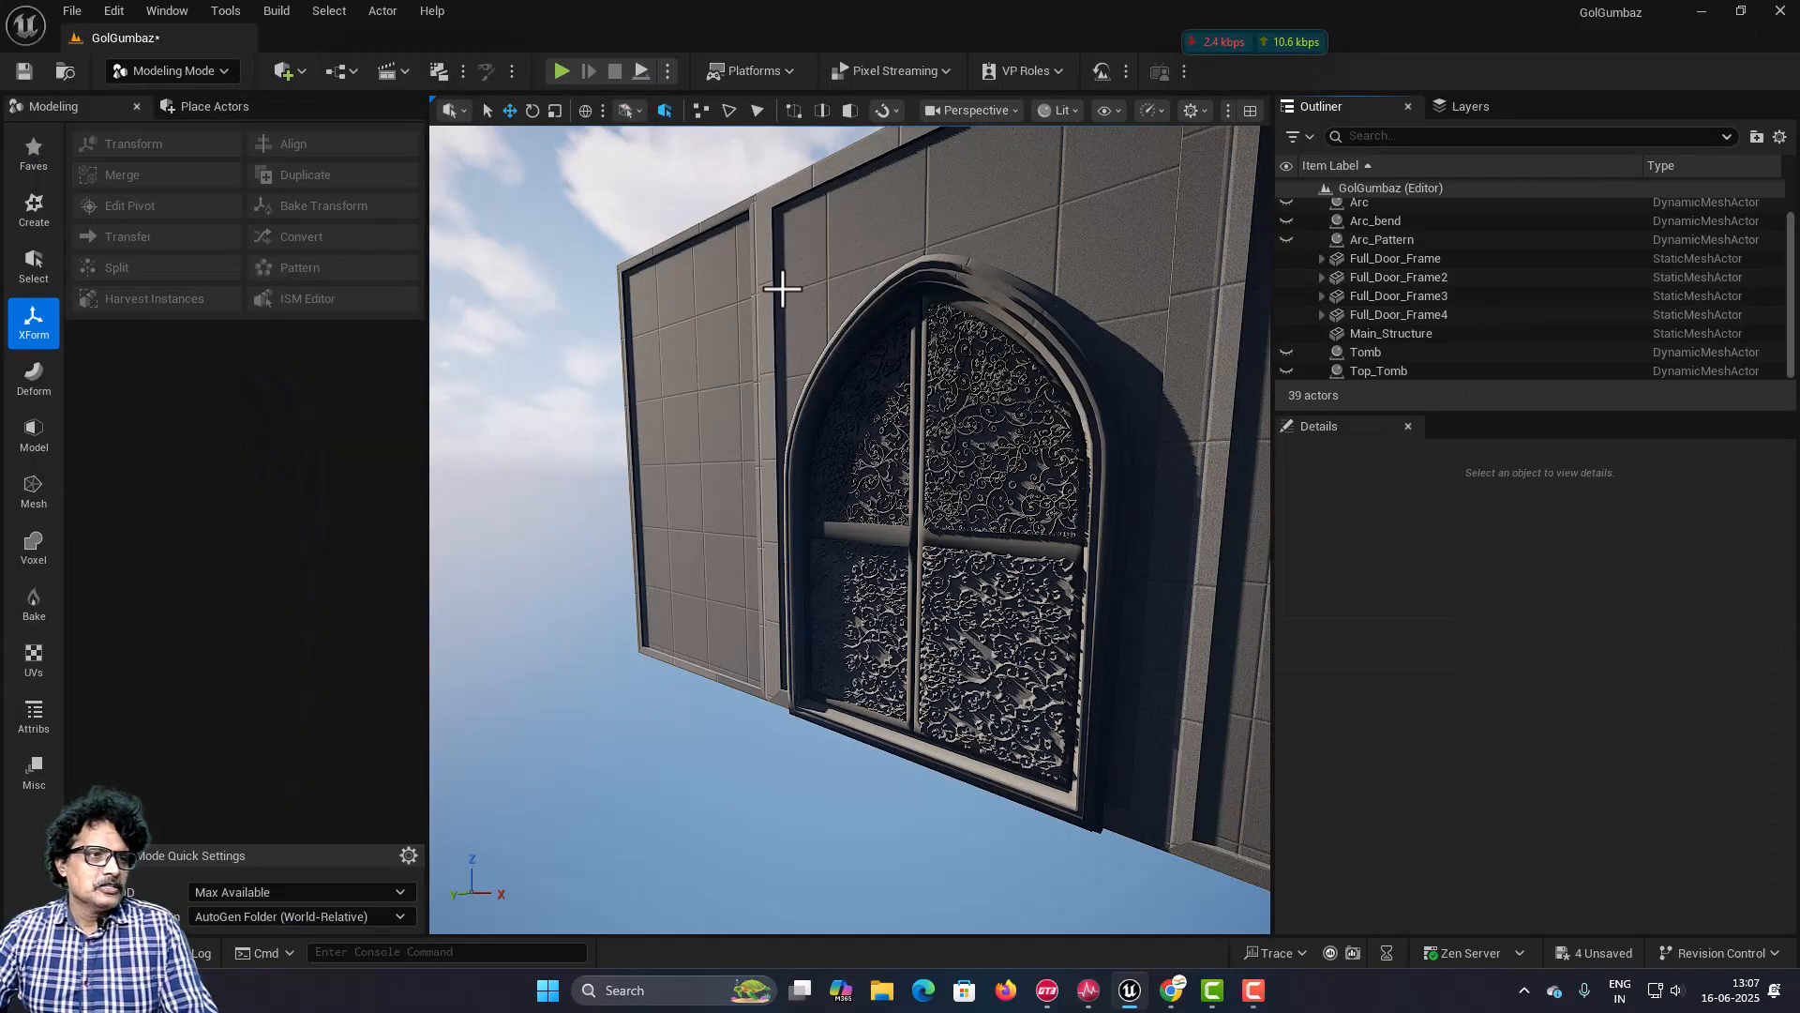
scroll(783, 289, down, 4)
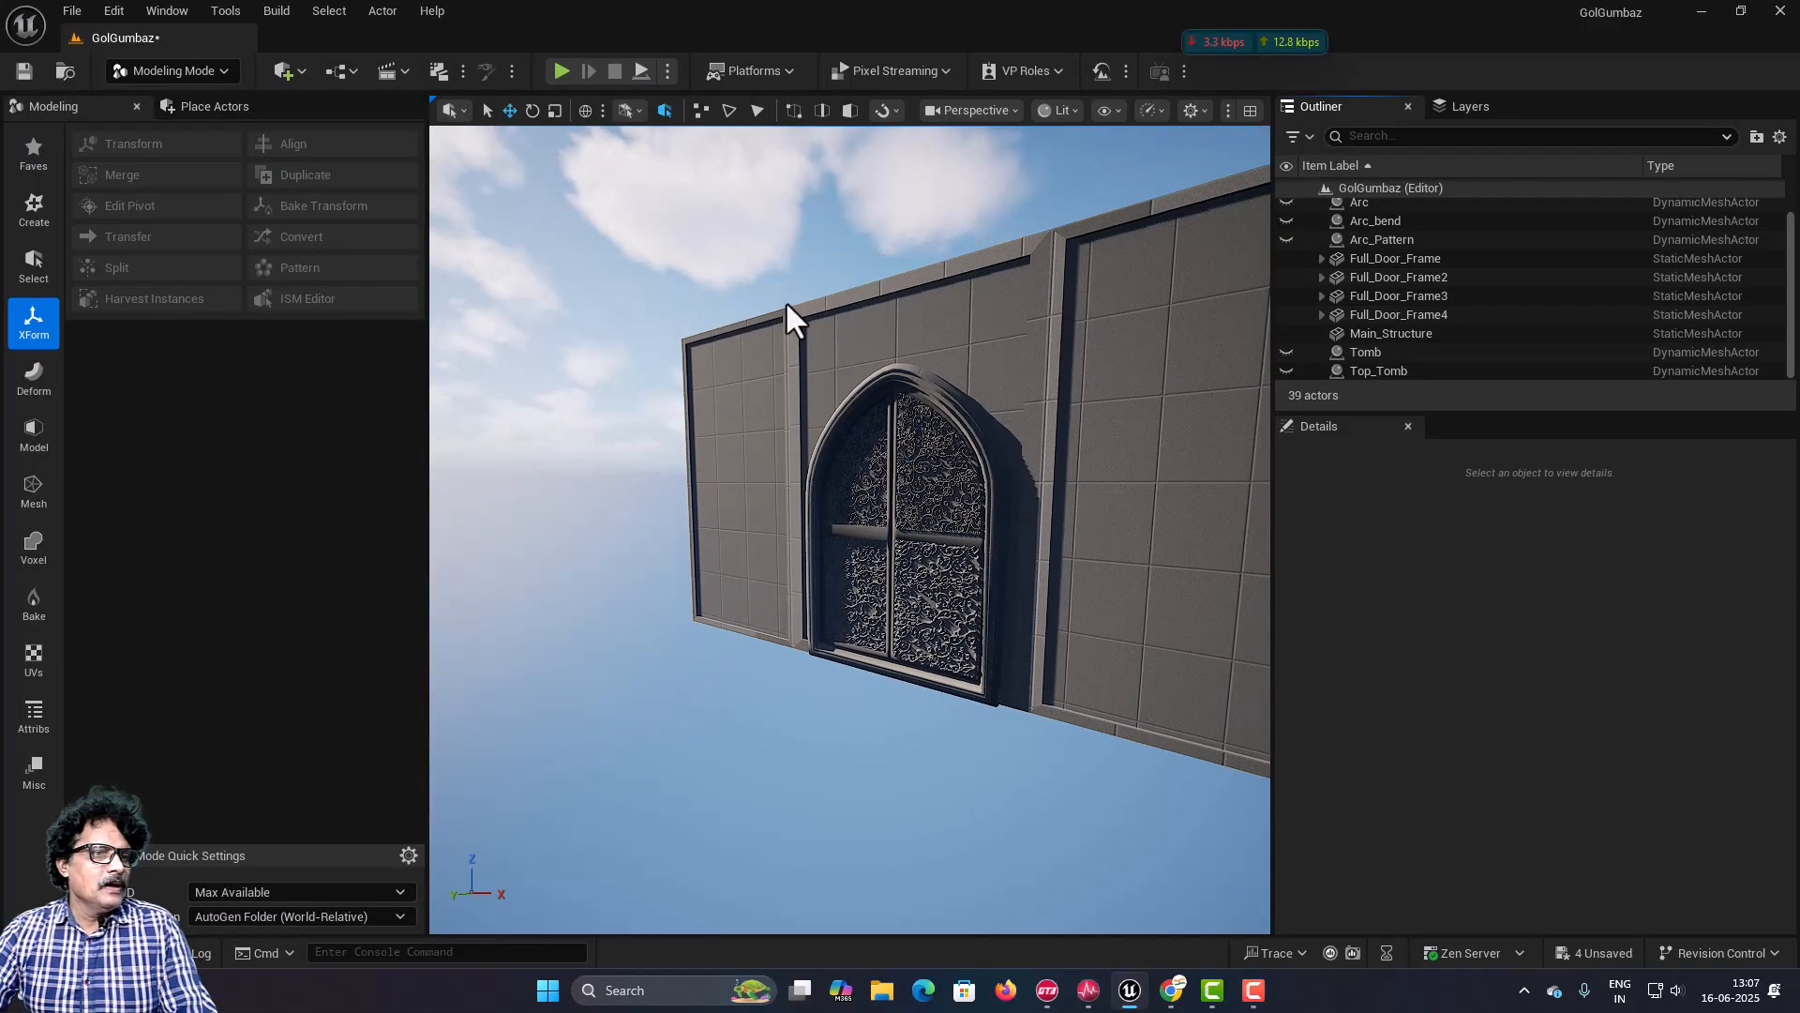
key(d)
right_drag(804, 313, 413, 399)
key(s)
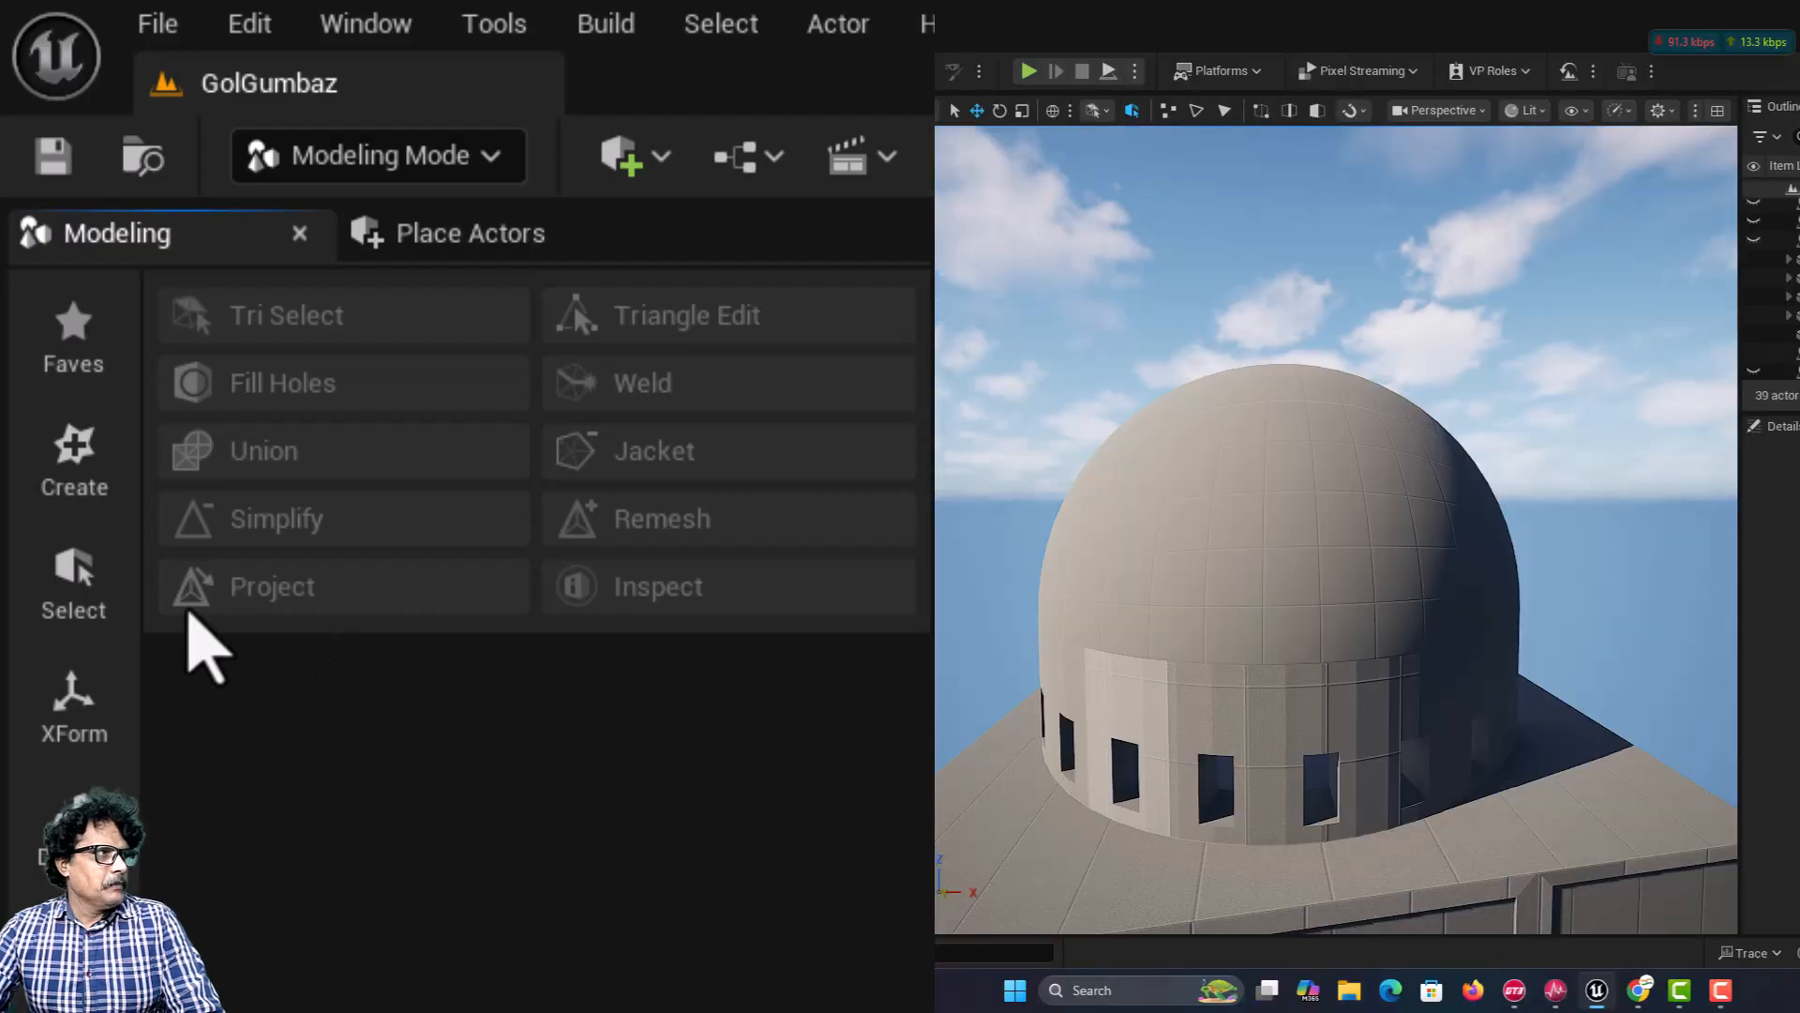
Step: Start a new box shape with width 1000, depth 30 and height 3000
click(79, 469)
click(311, 334)
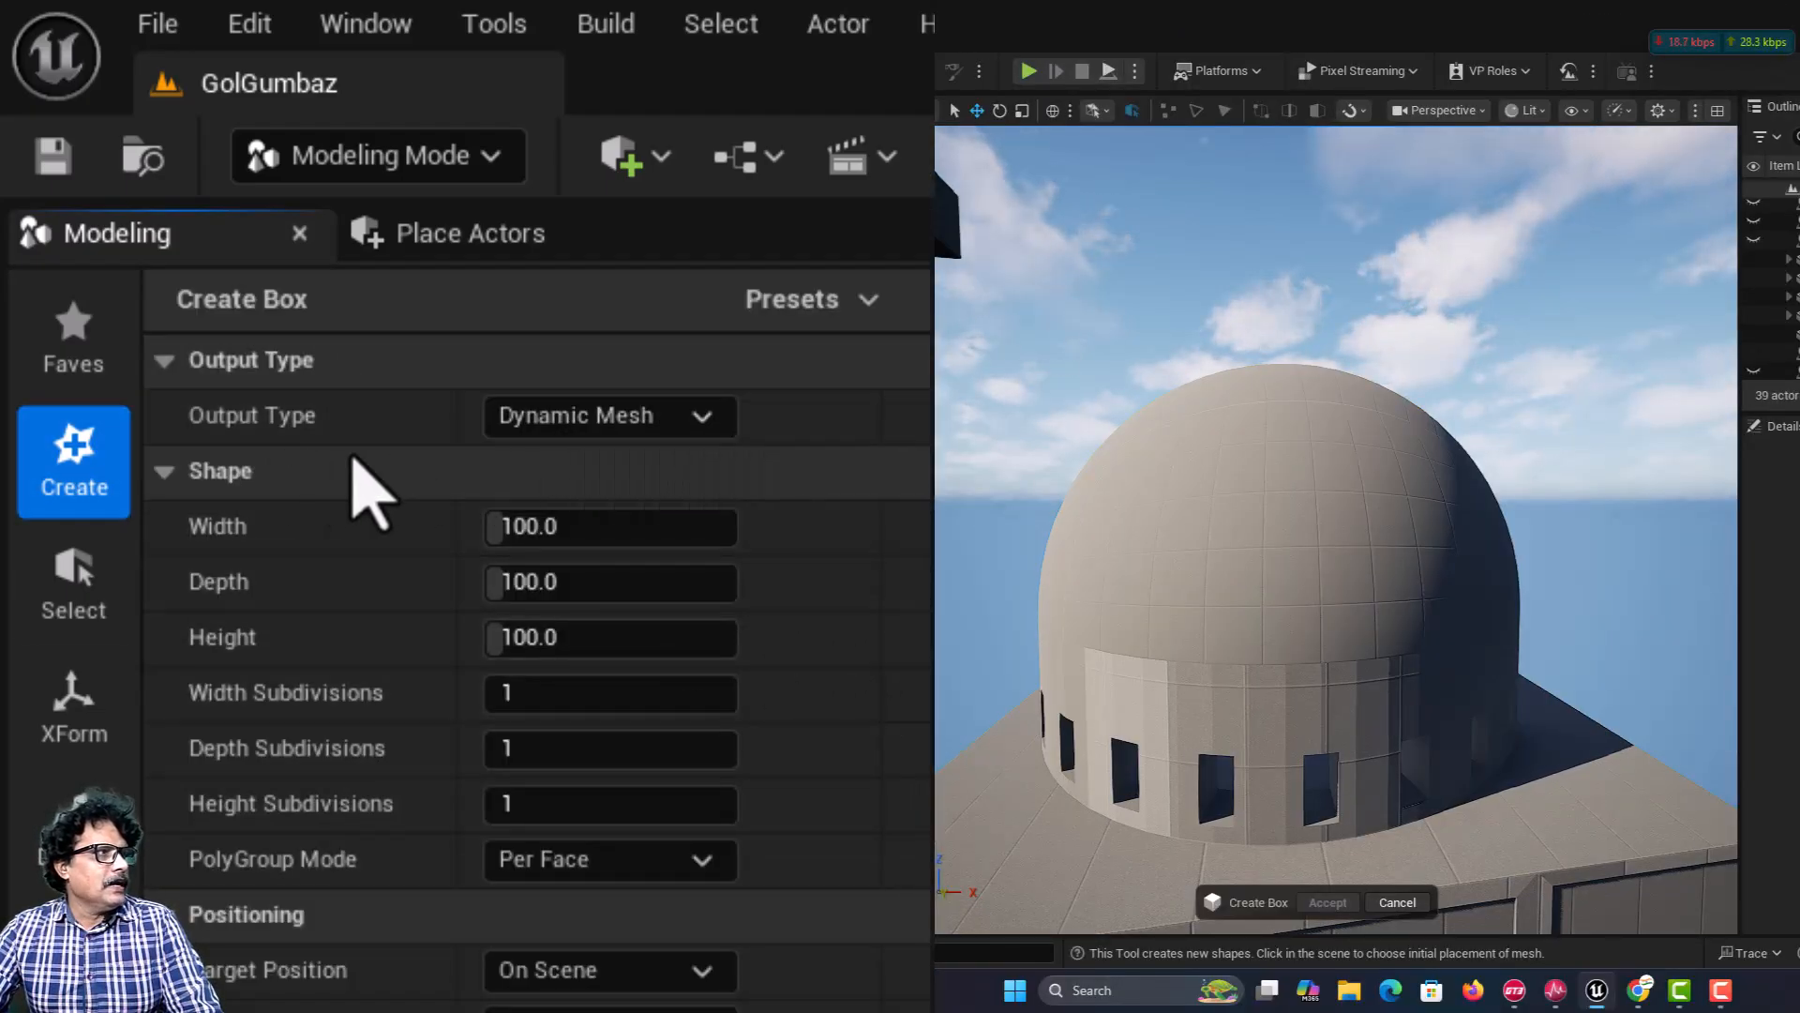
click(554, 521)
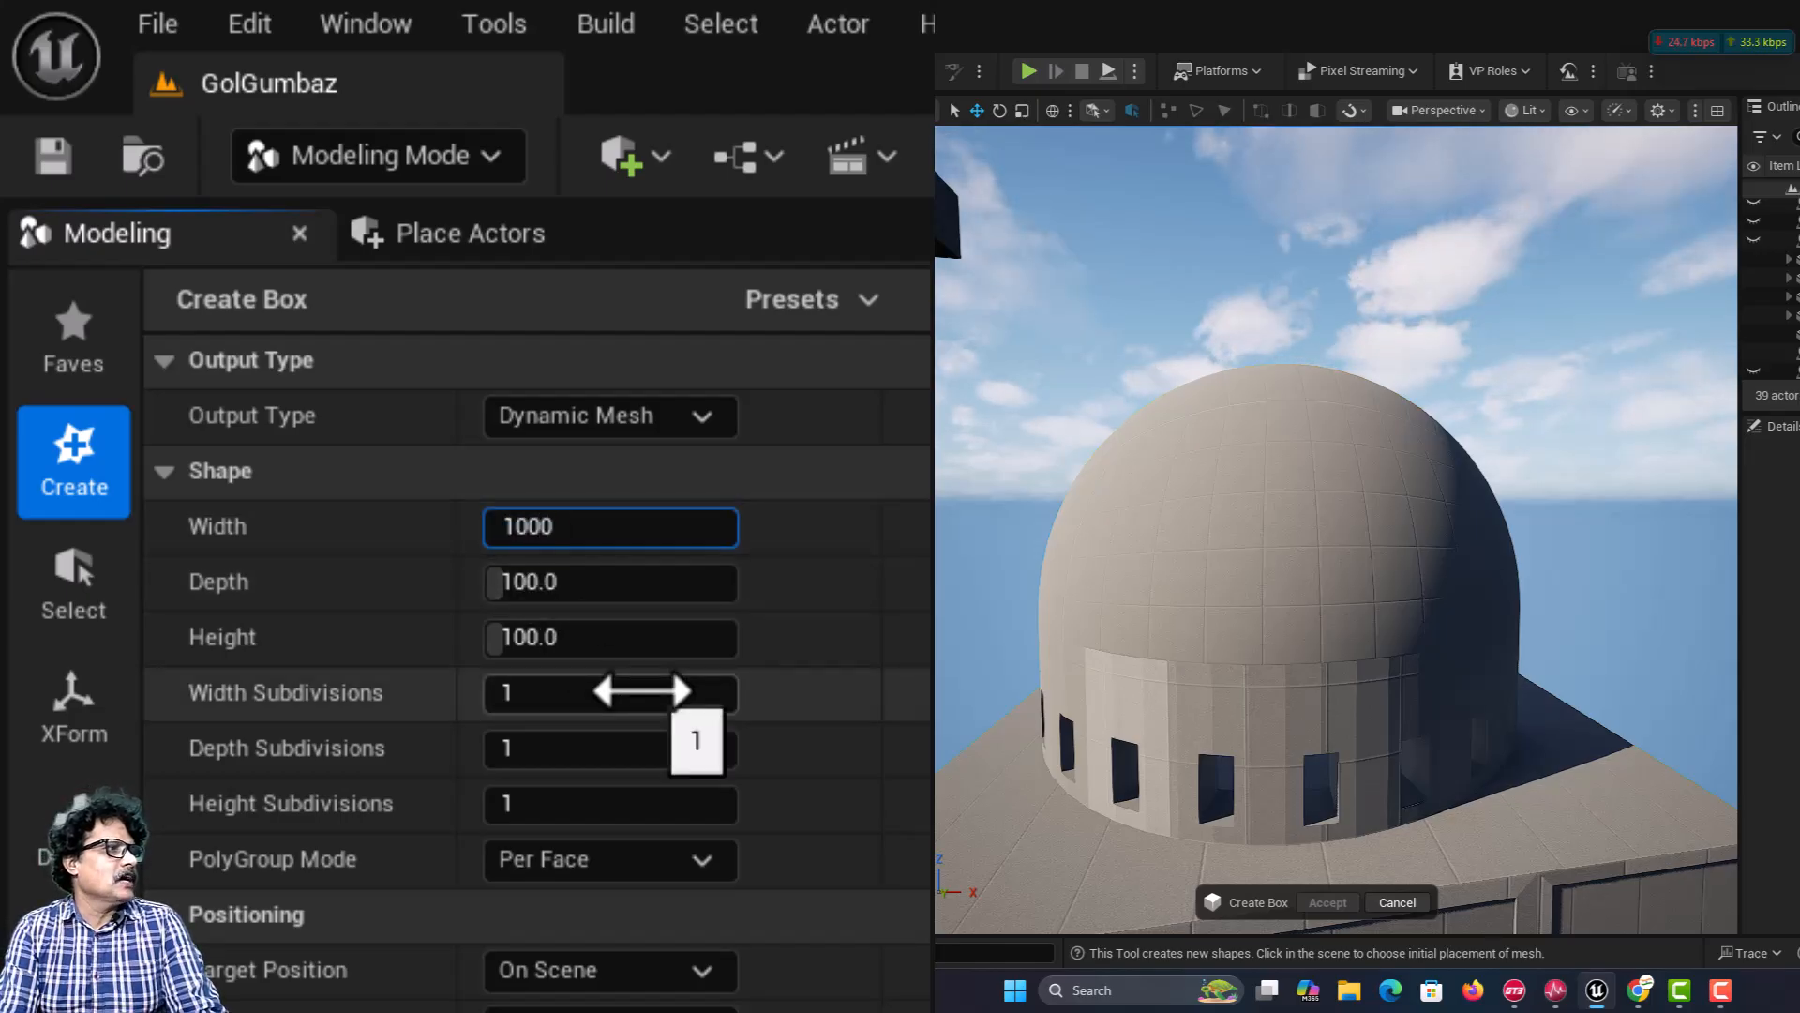
text(1000)
click(554, 581)
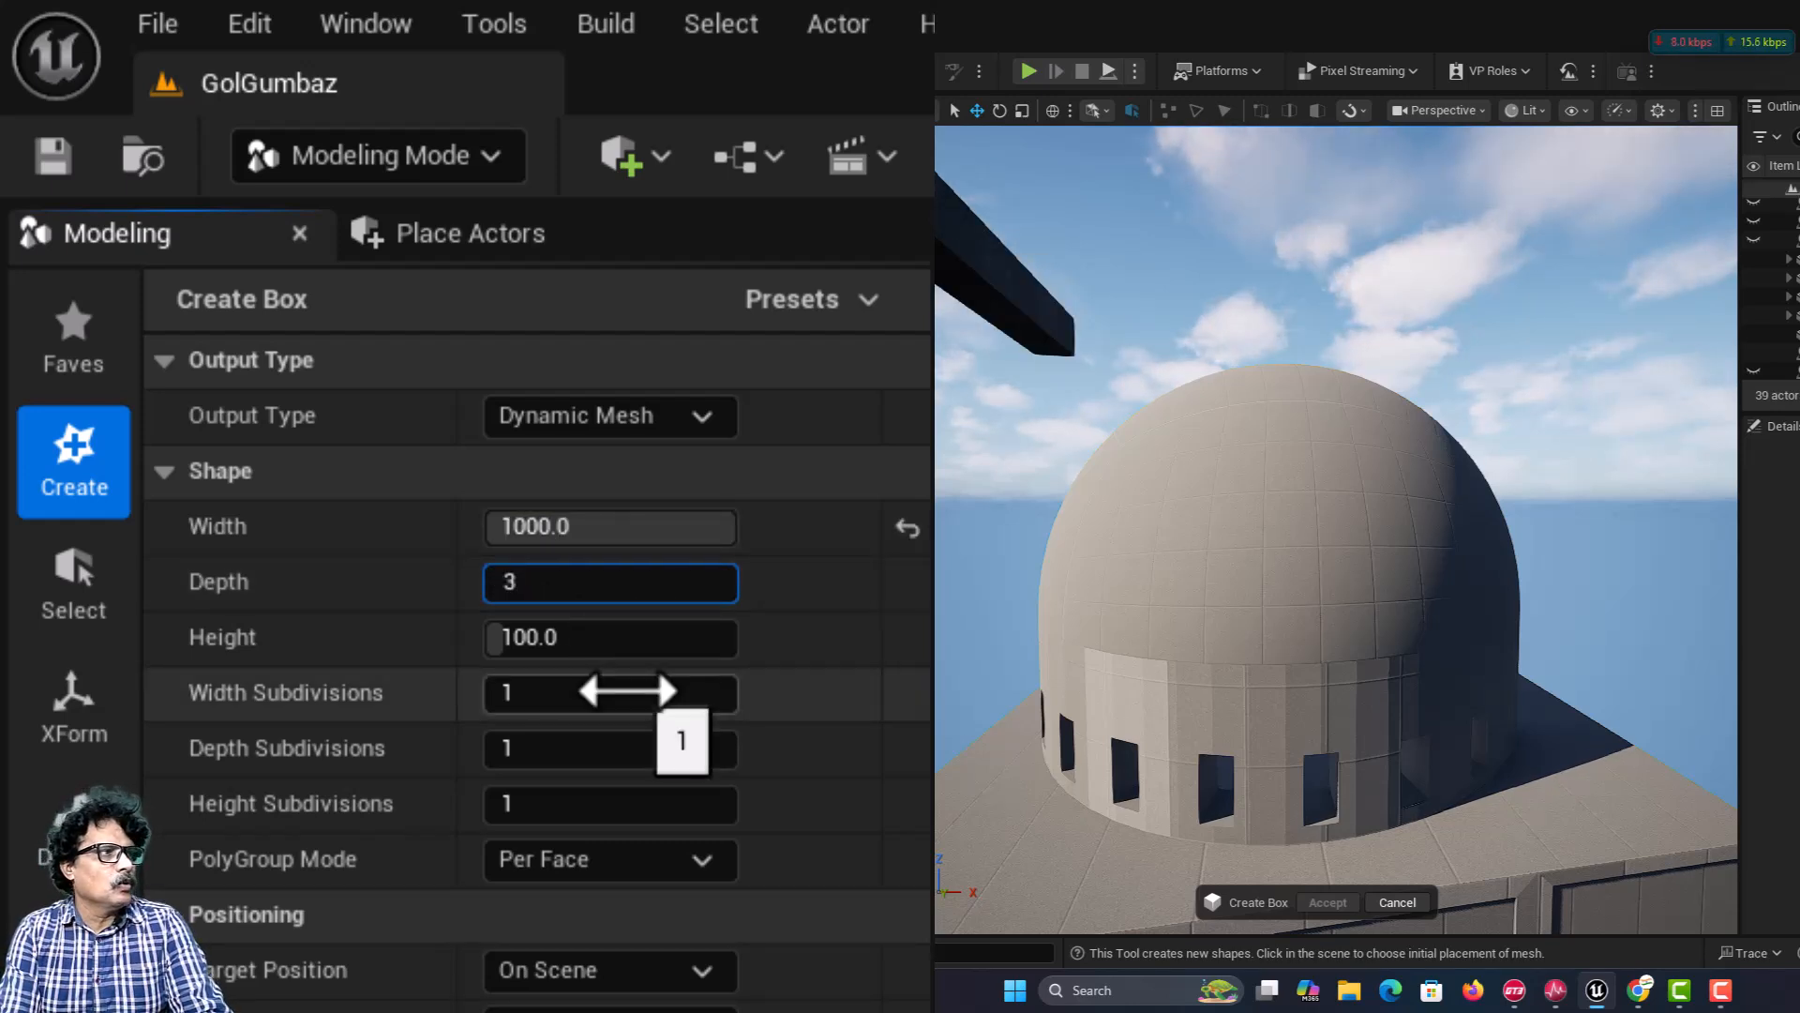
key(Return)
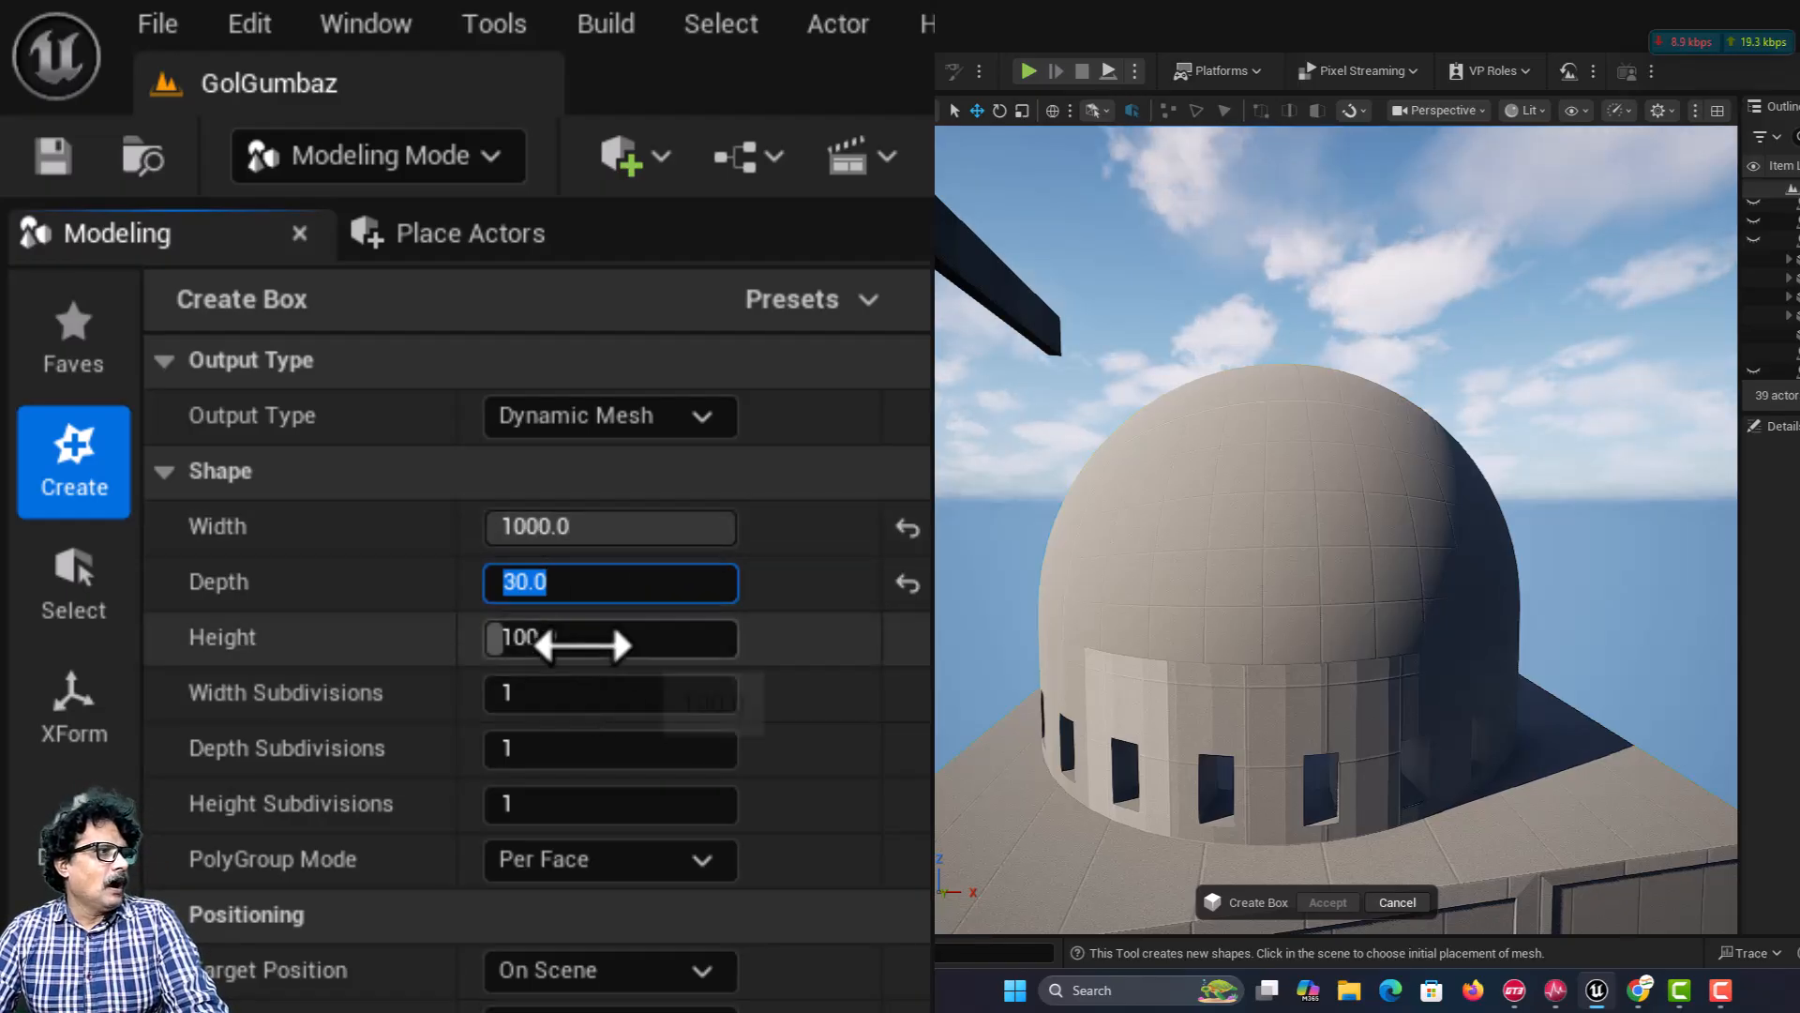
click(582, 640)
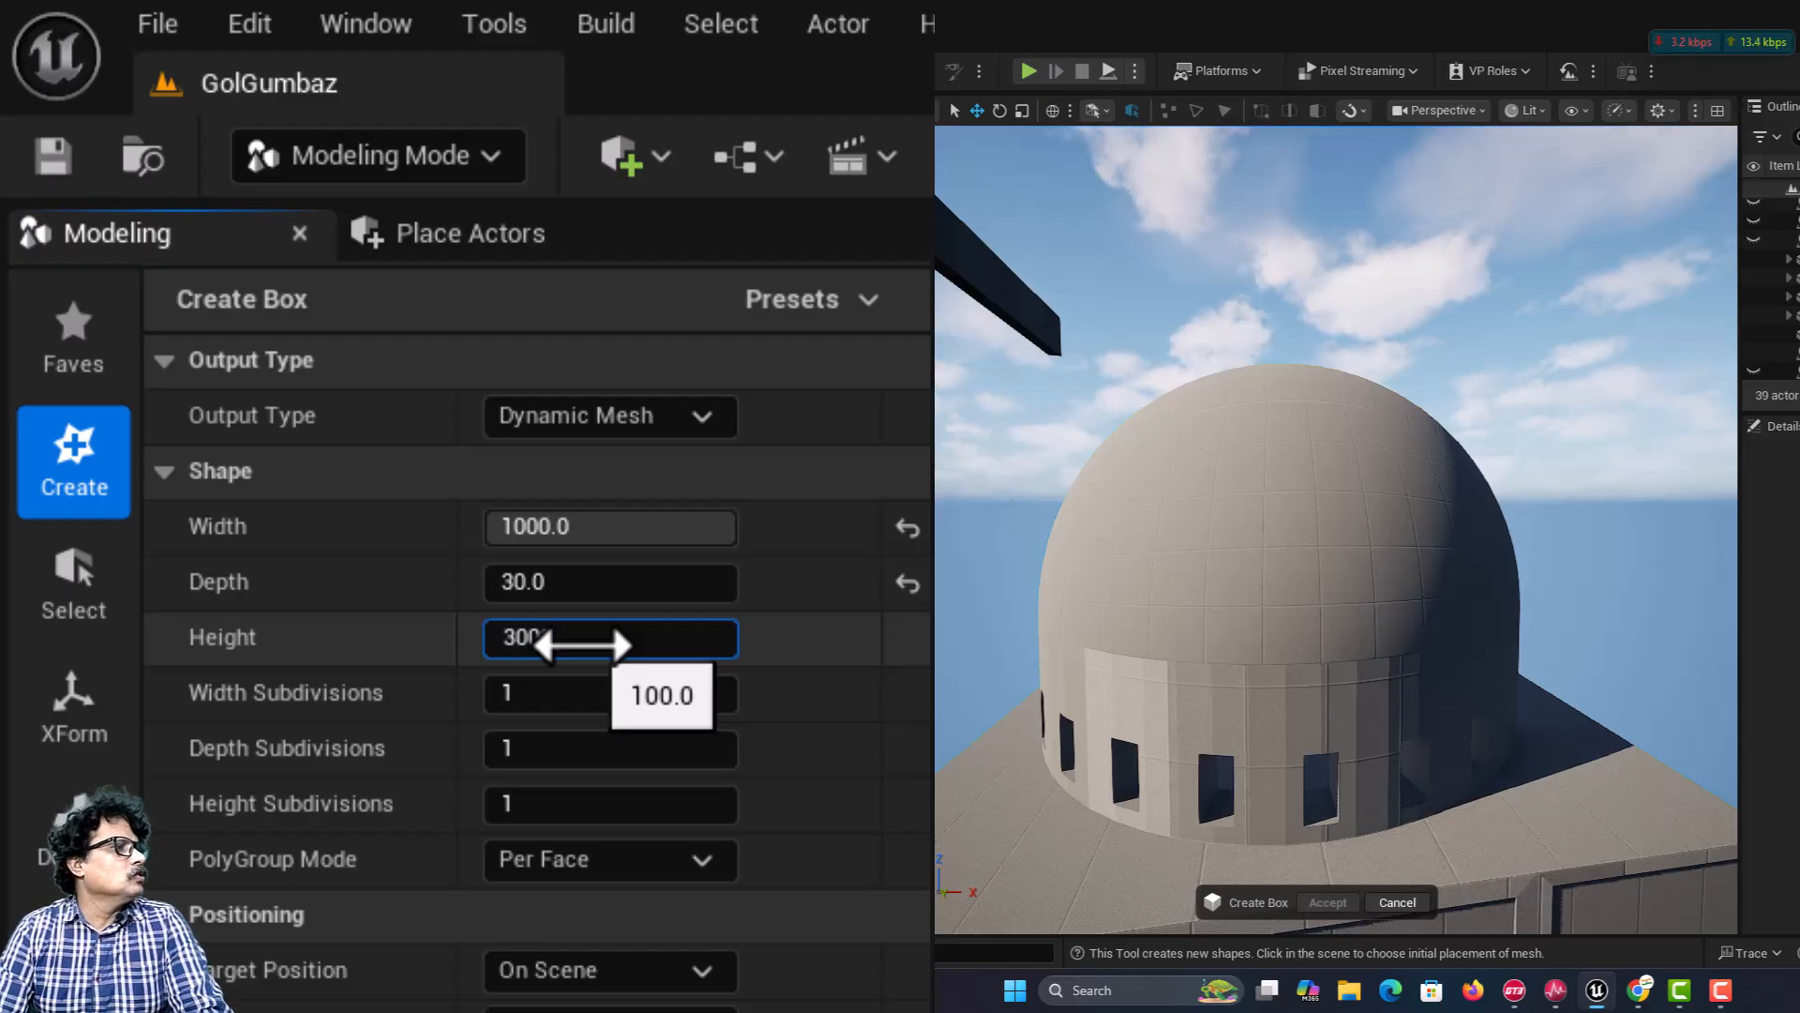
key(Return)
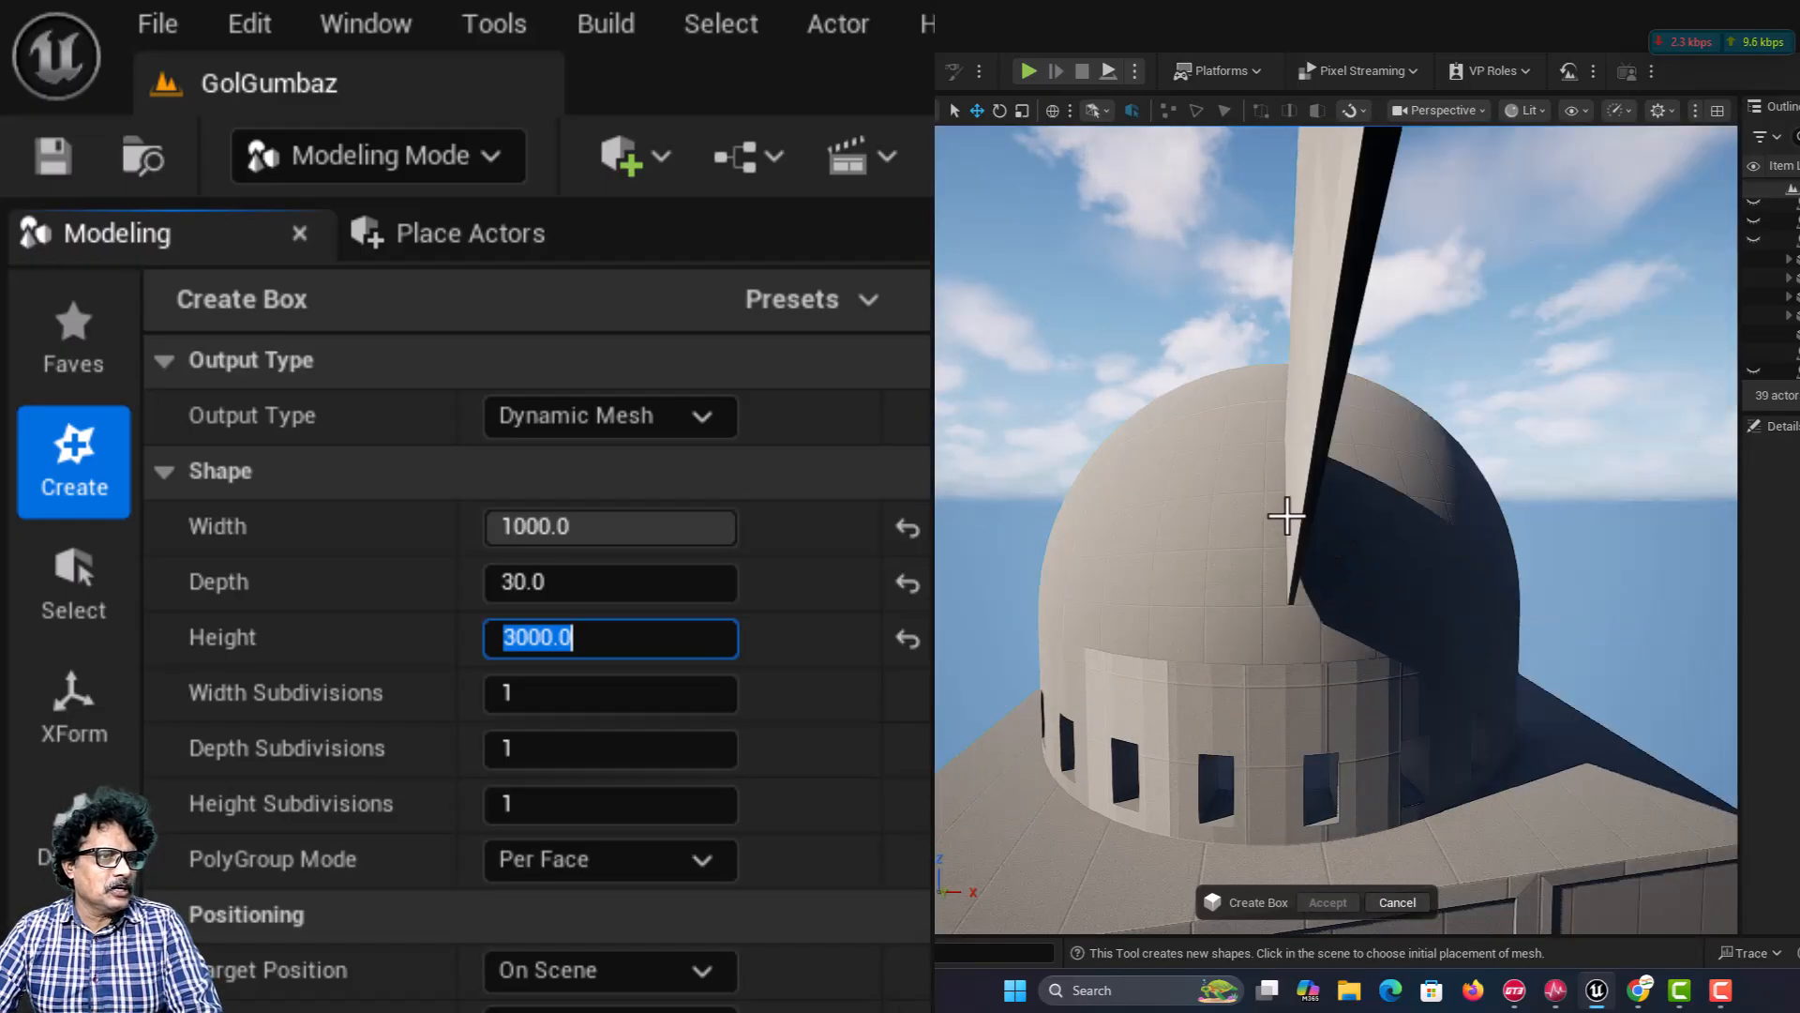
Step: Place the box on the dome, accept it, and reset its location and rotation to zero
click(1282, 490)
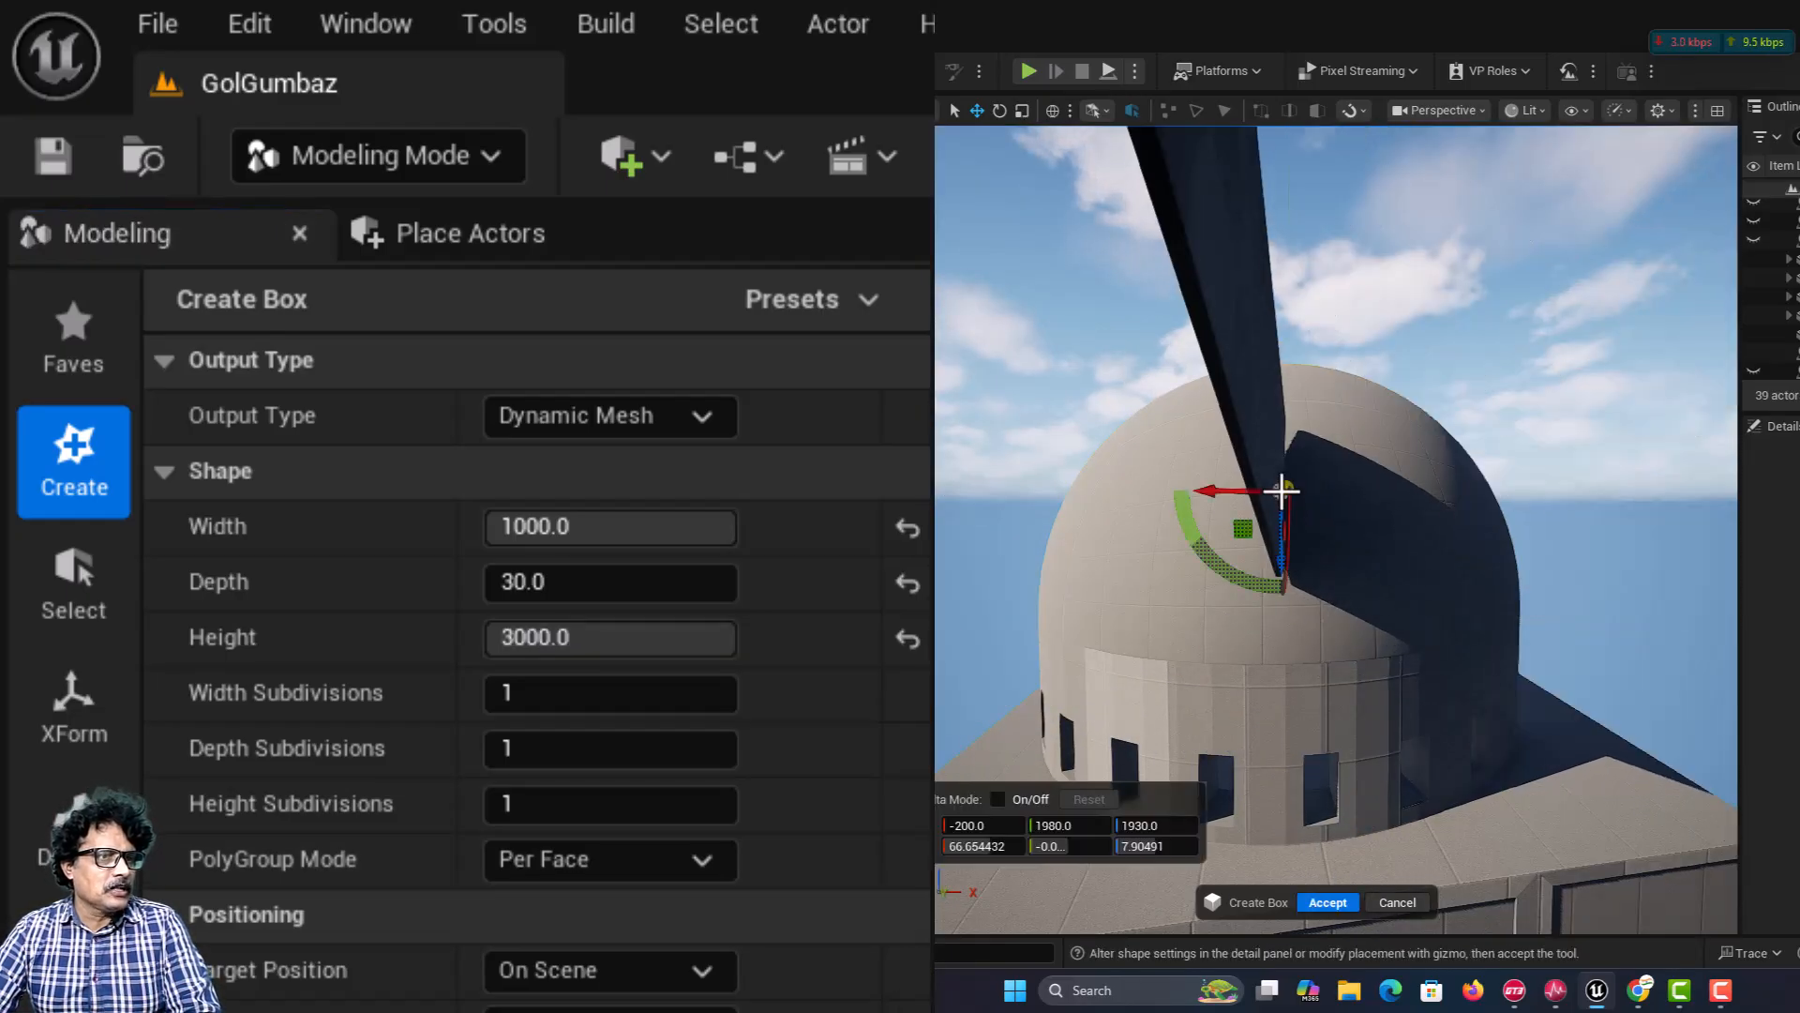
click(1325, 902)
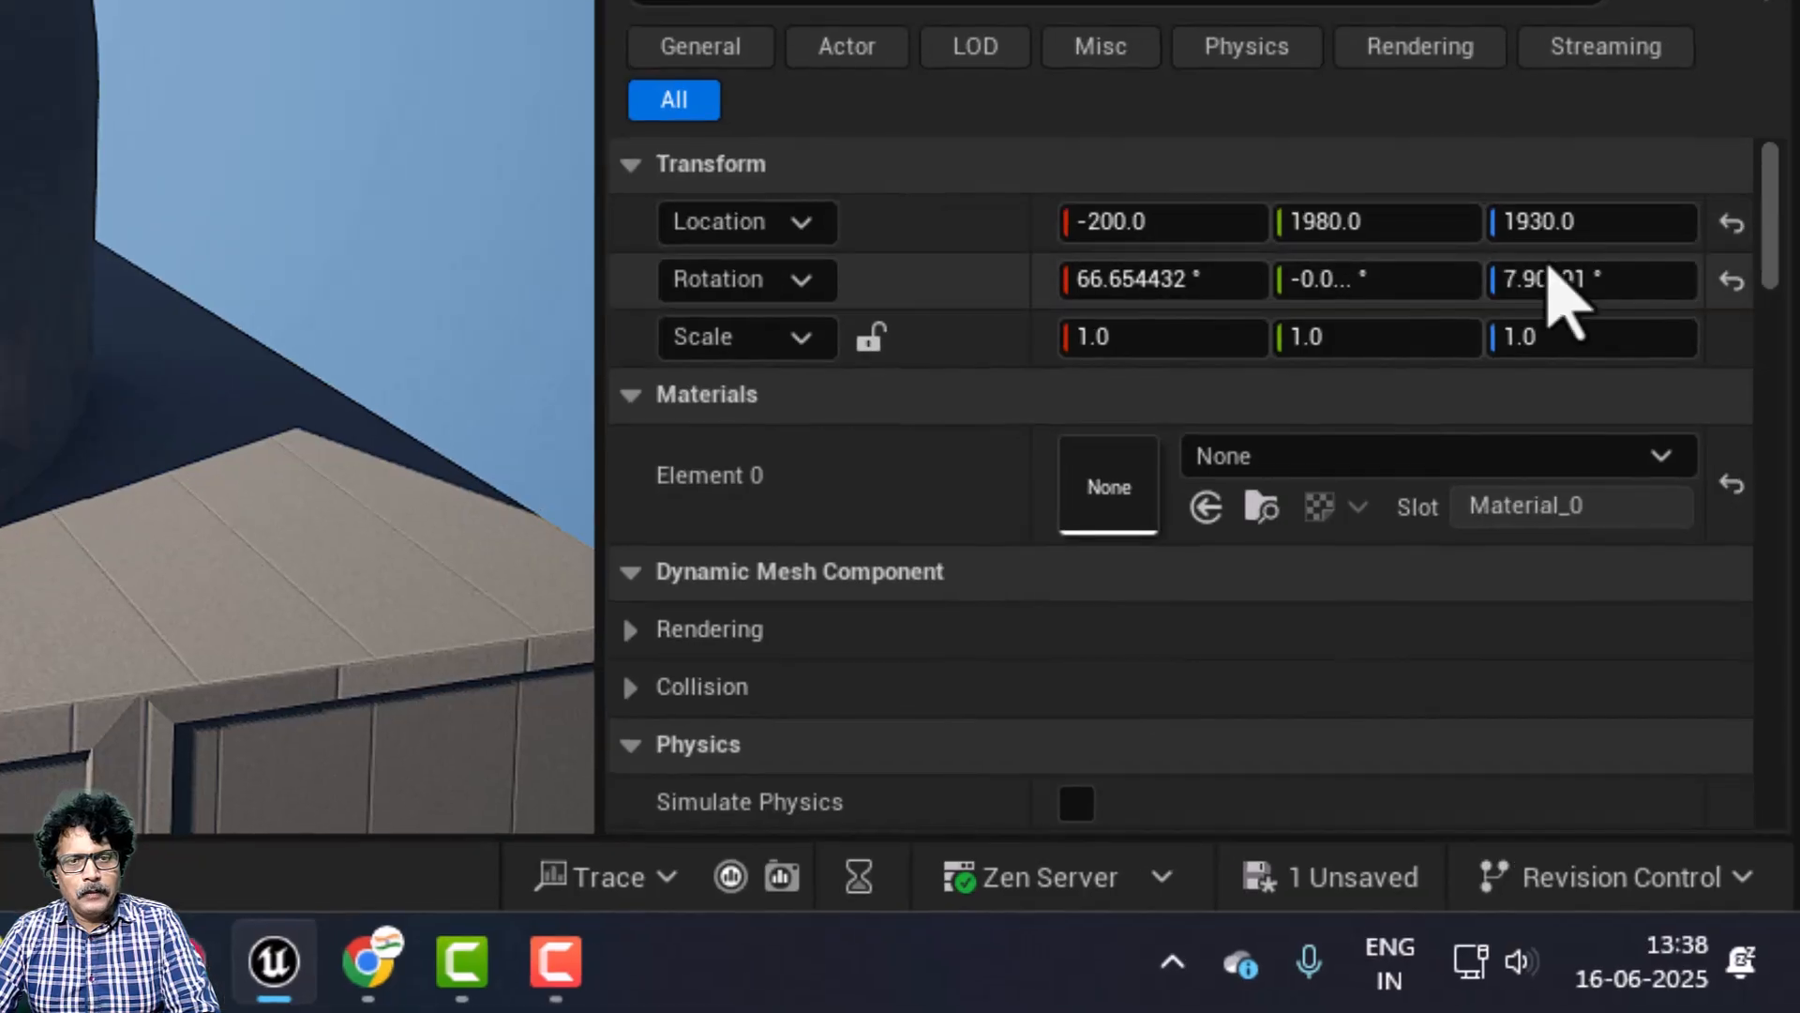
click(1732, 227)
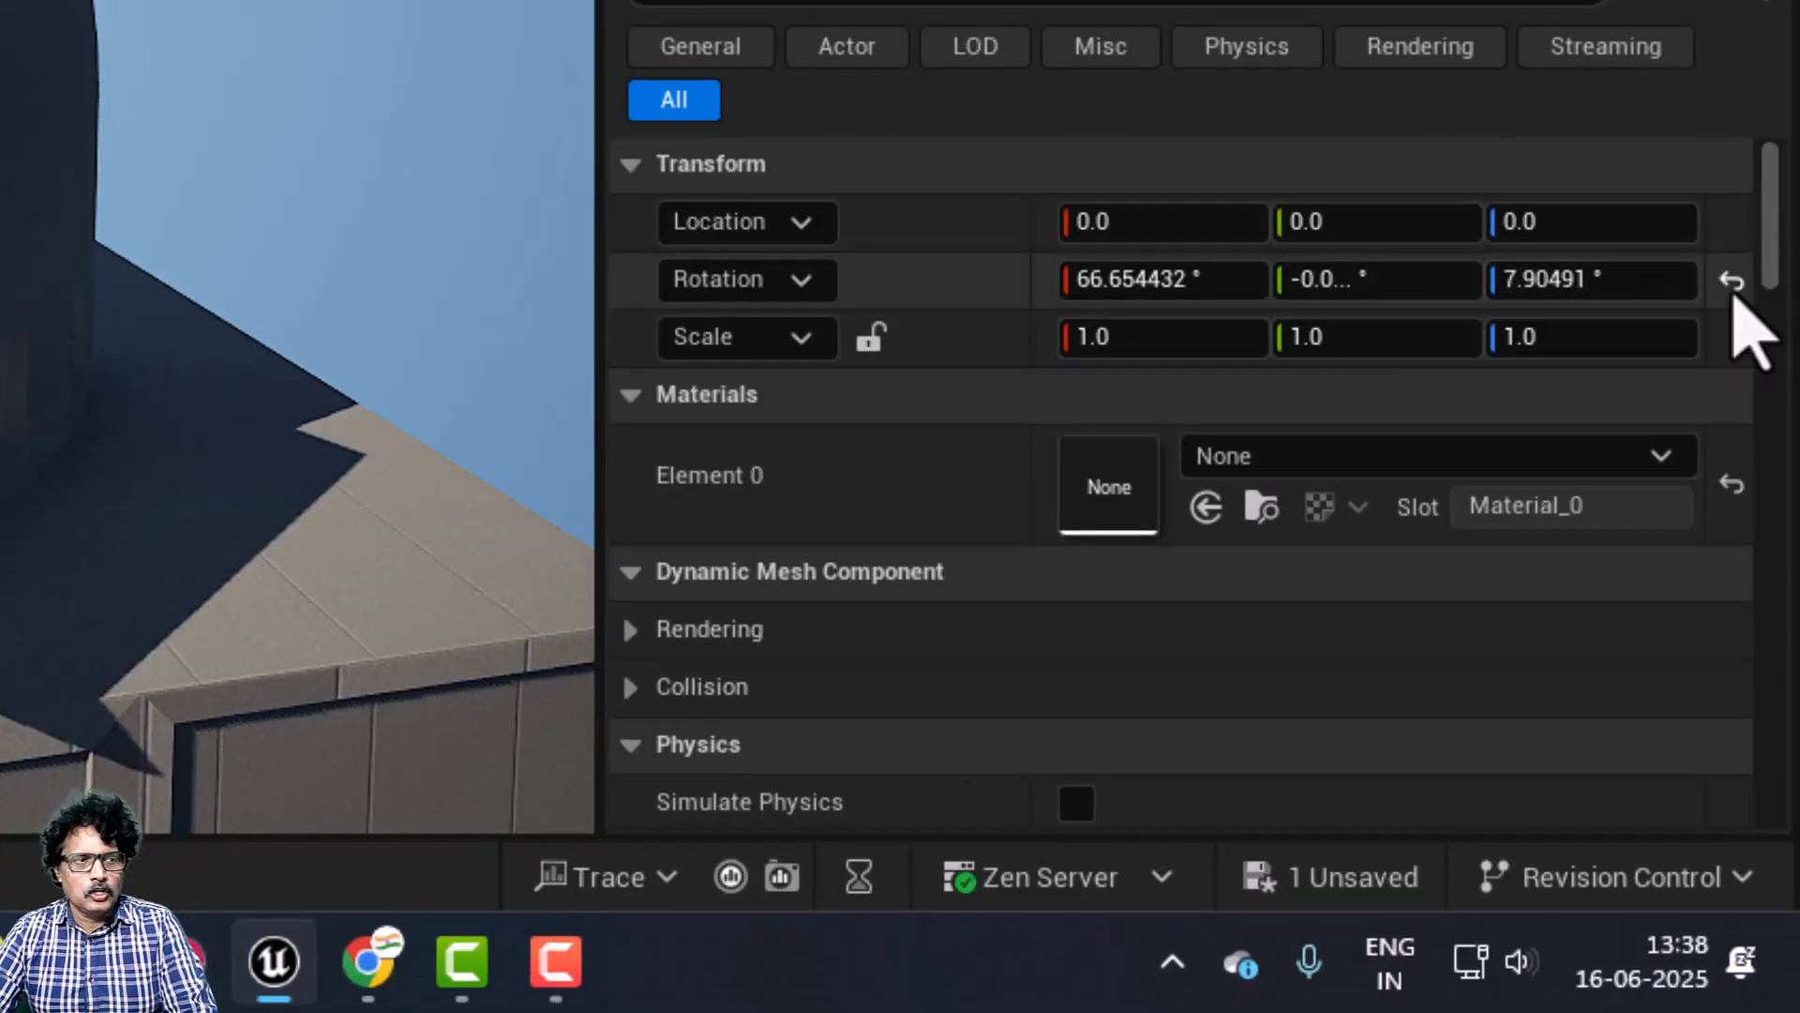
click(1731, 279)
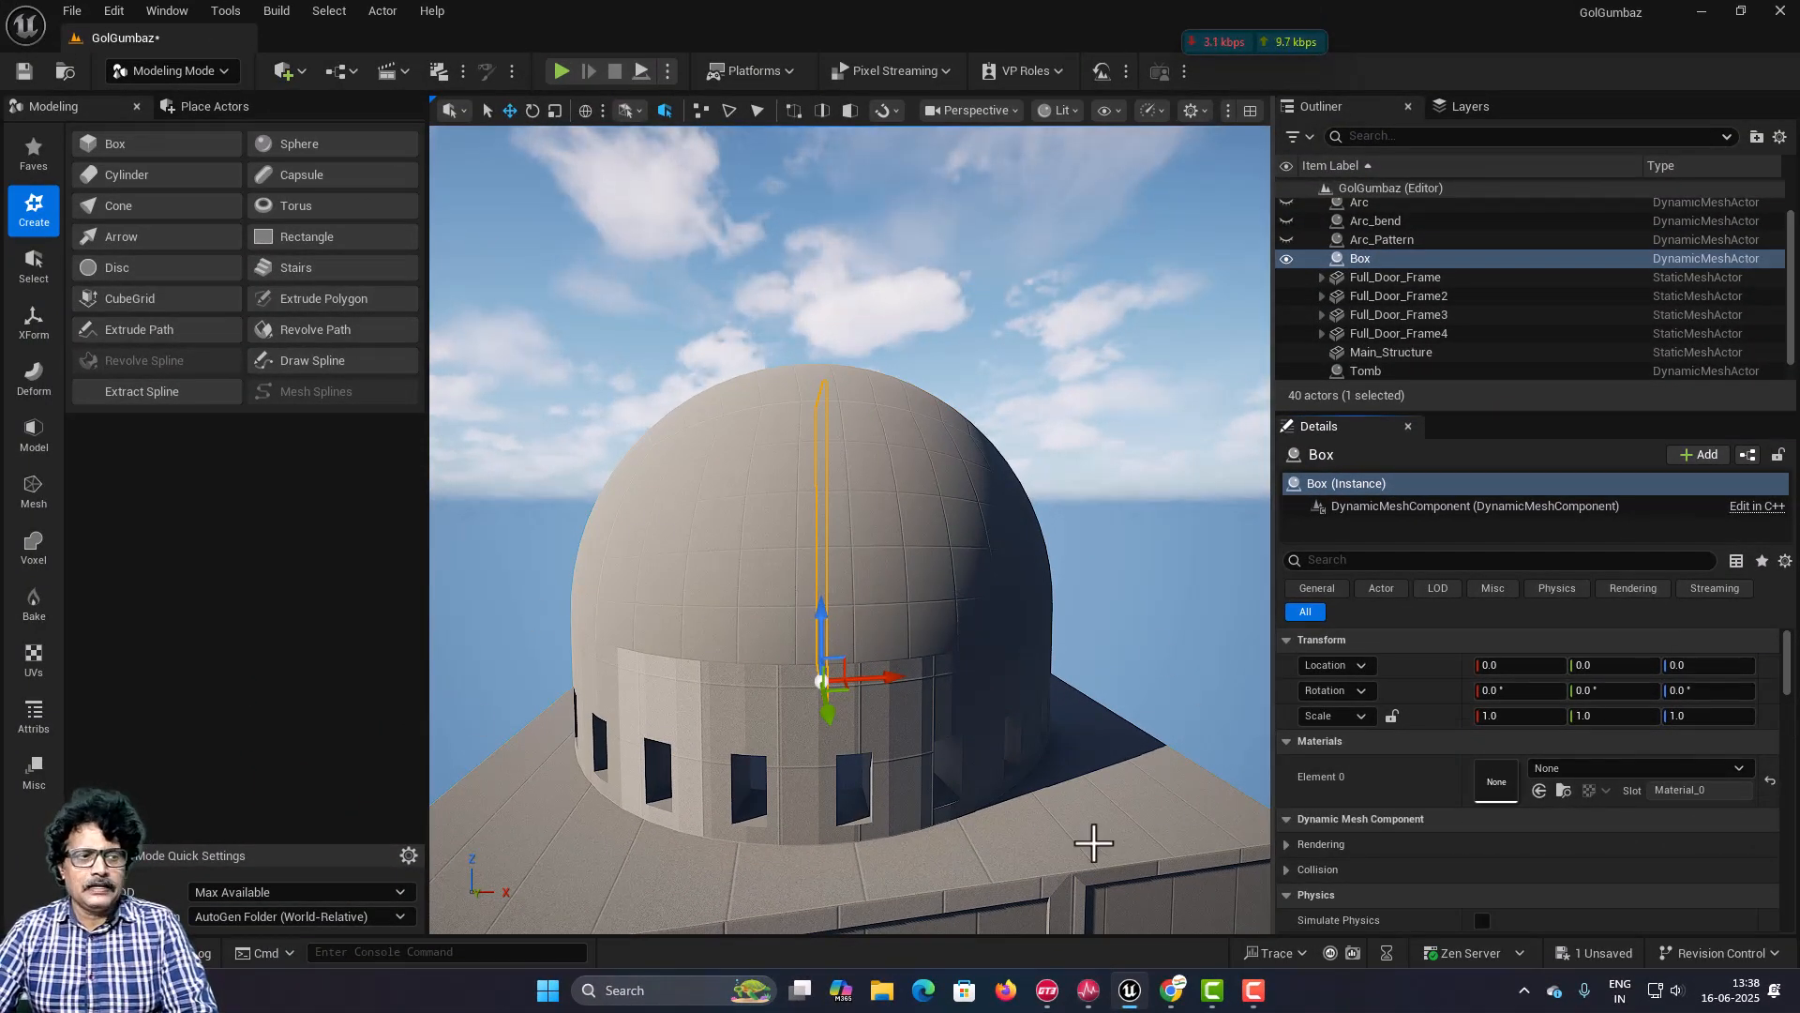
Step: Create a circular pattern of the box around the dome with count 8 and radius about 2496, and raise it higher
click(33, 317)
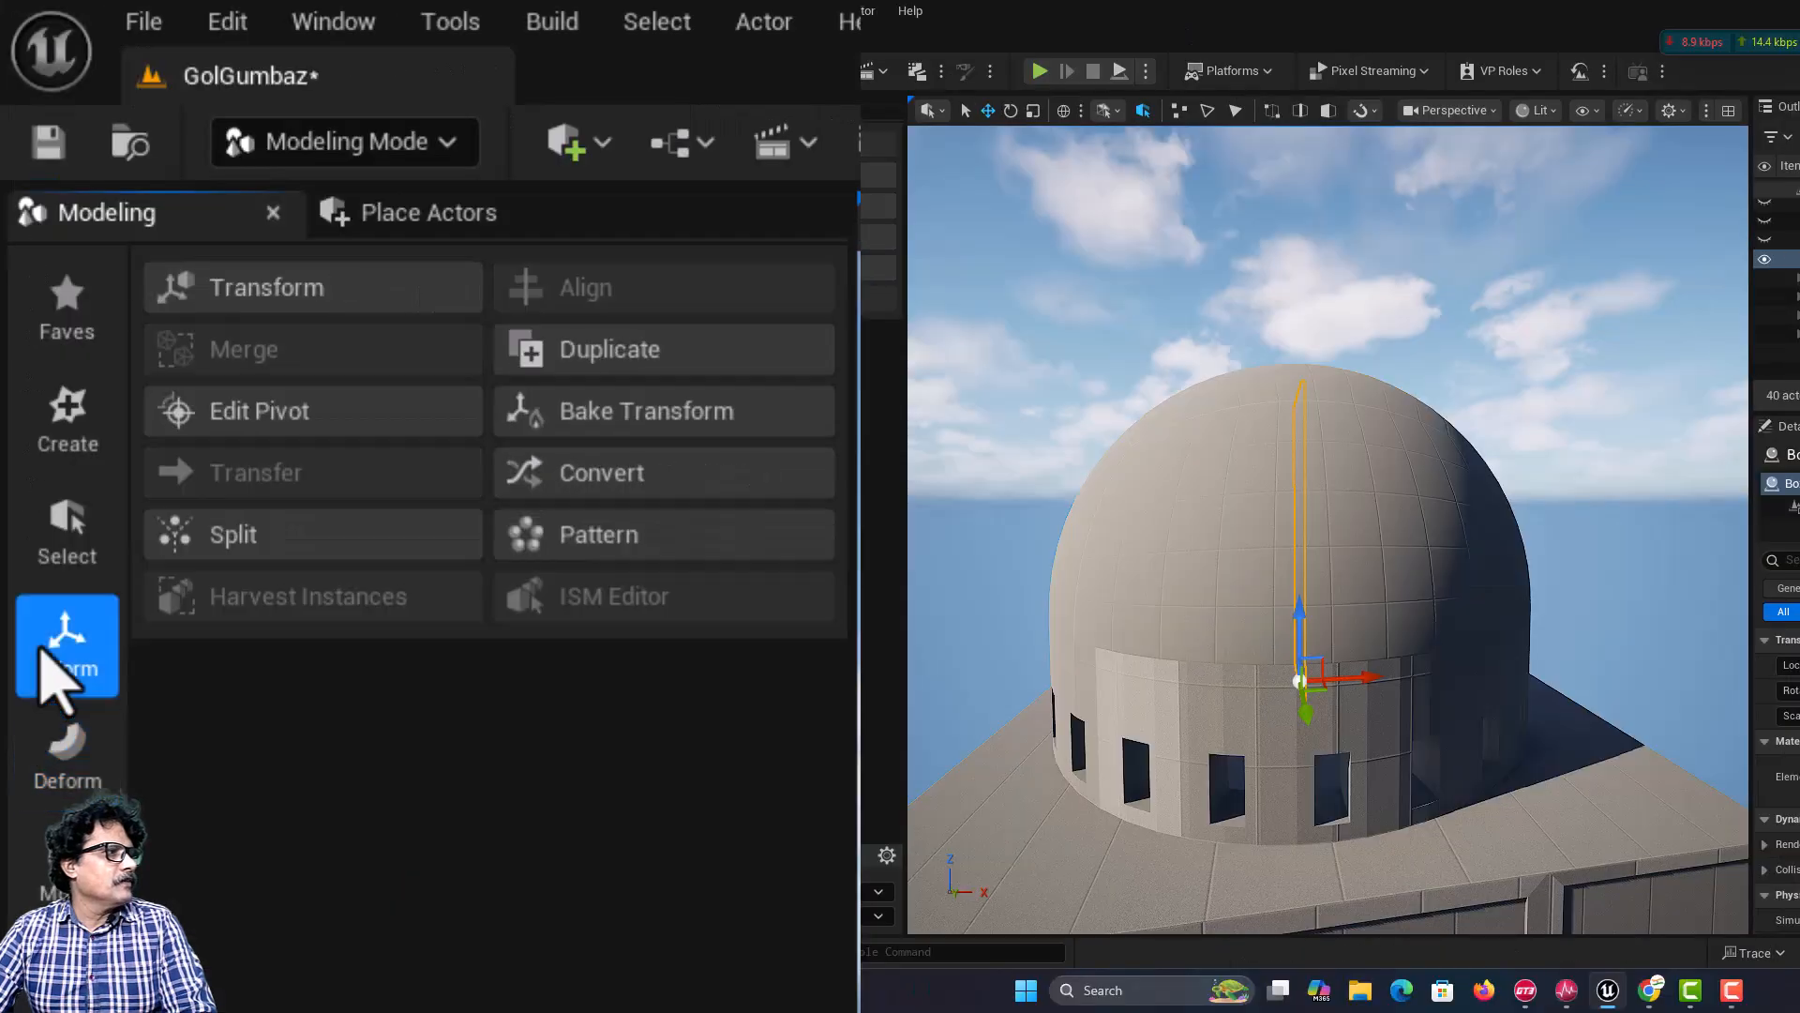
click(300, 267)
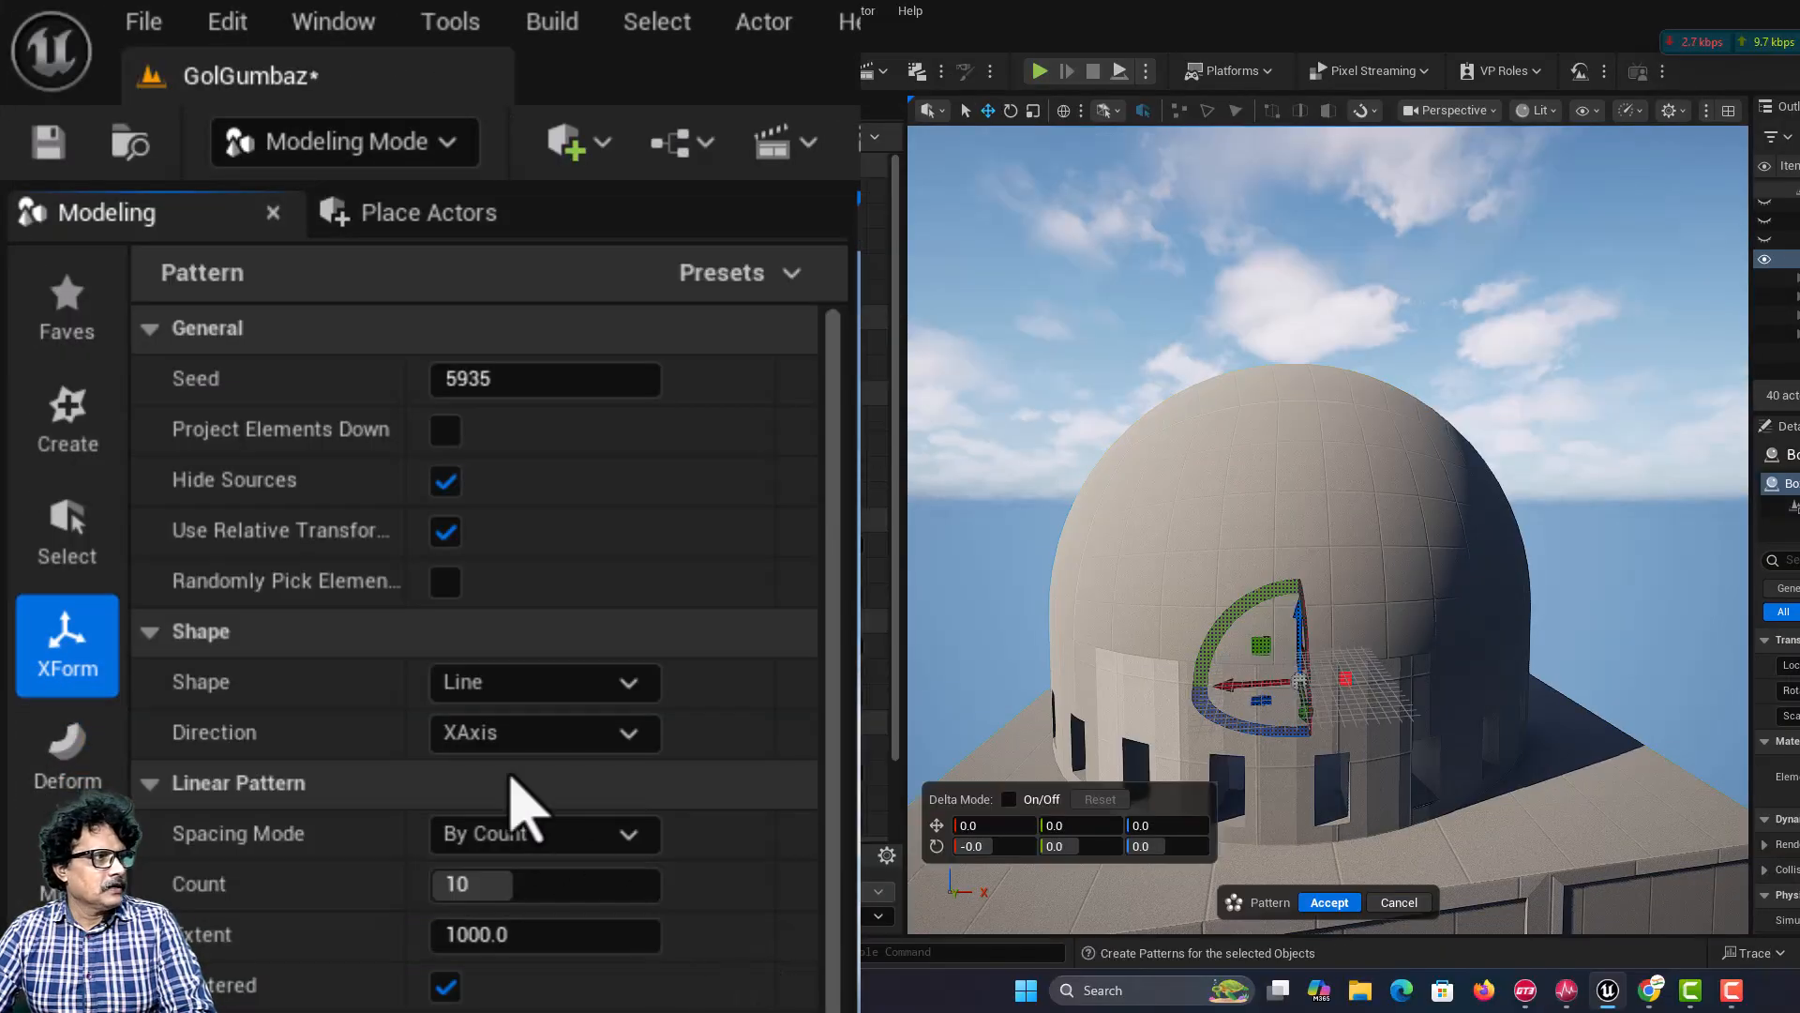
click(481, 689)
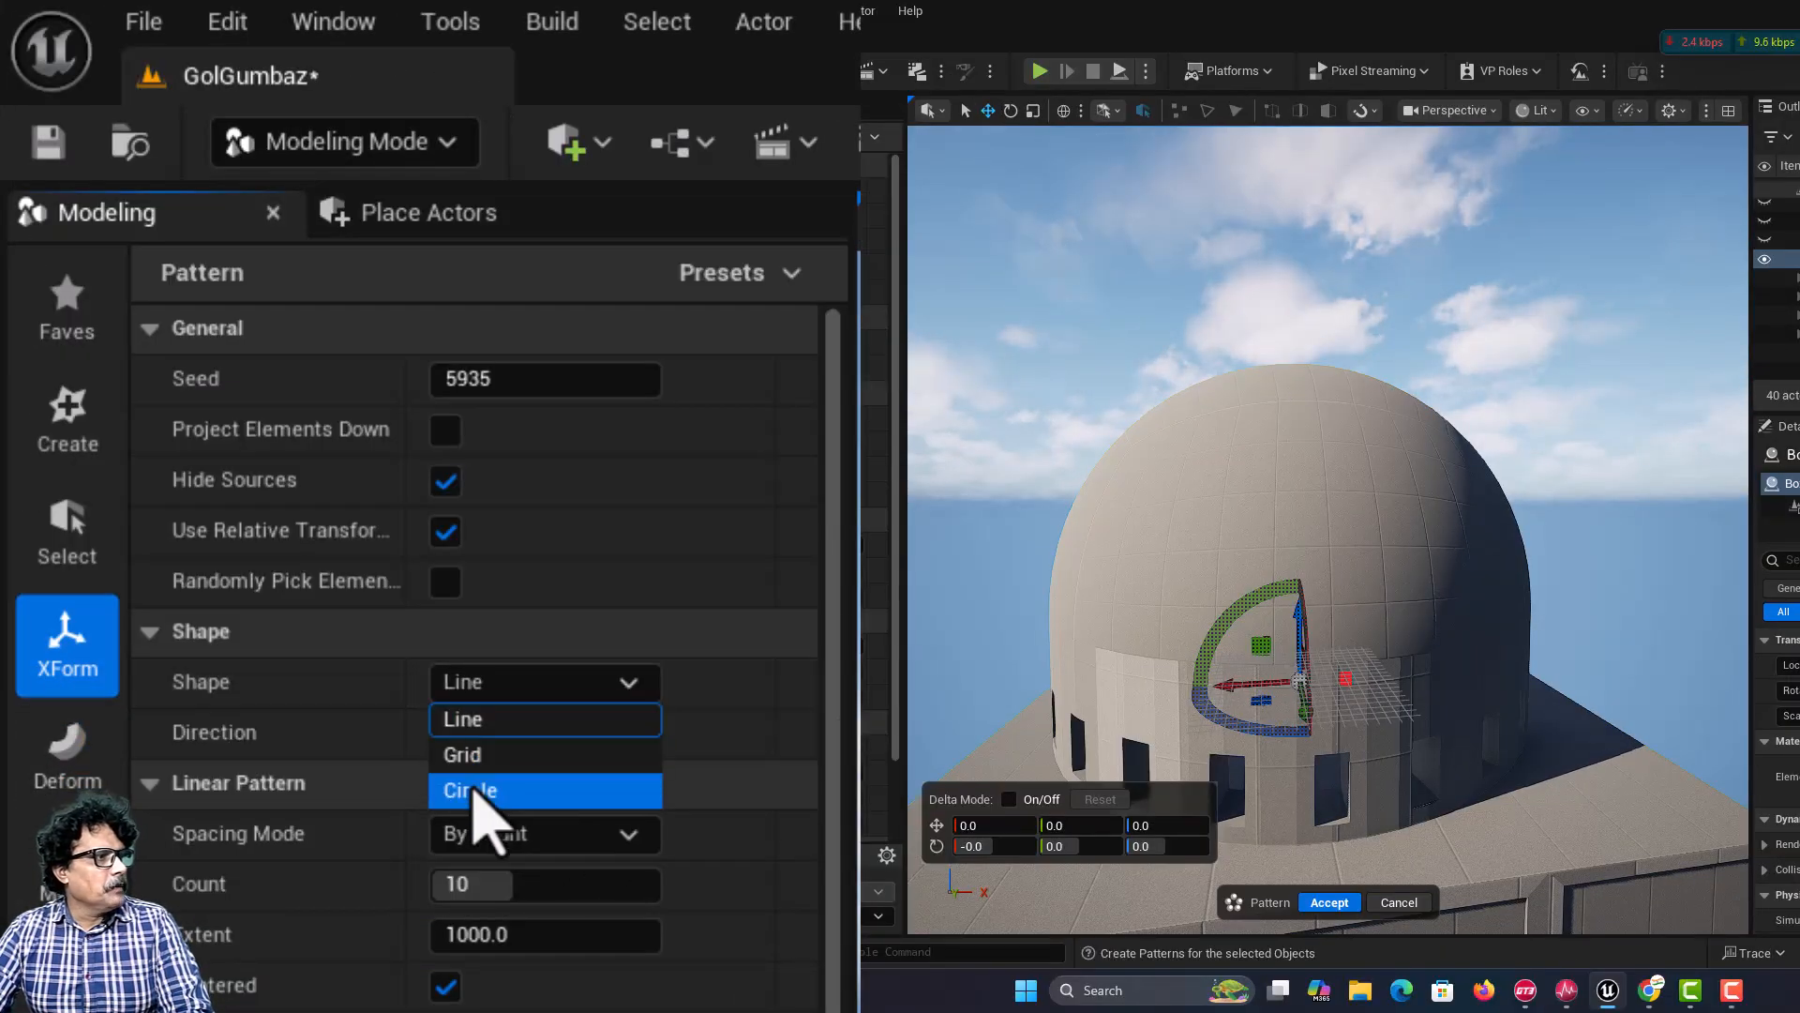
click(473, 790)
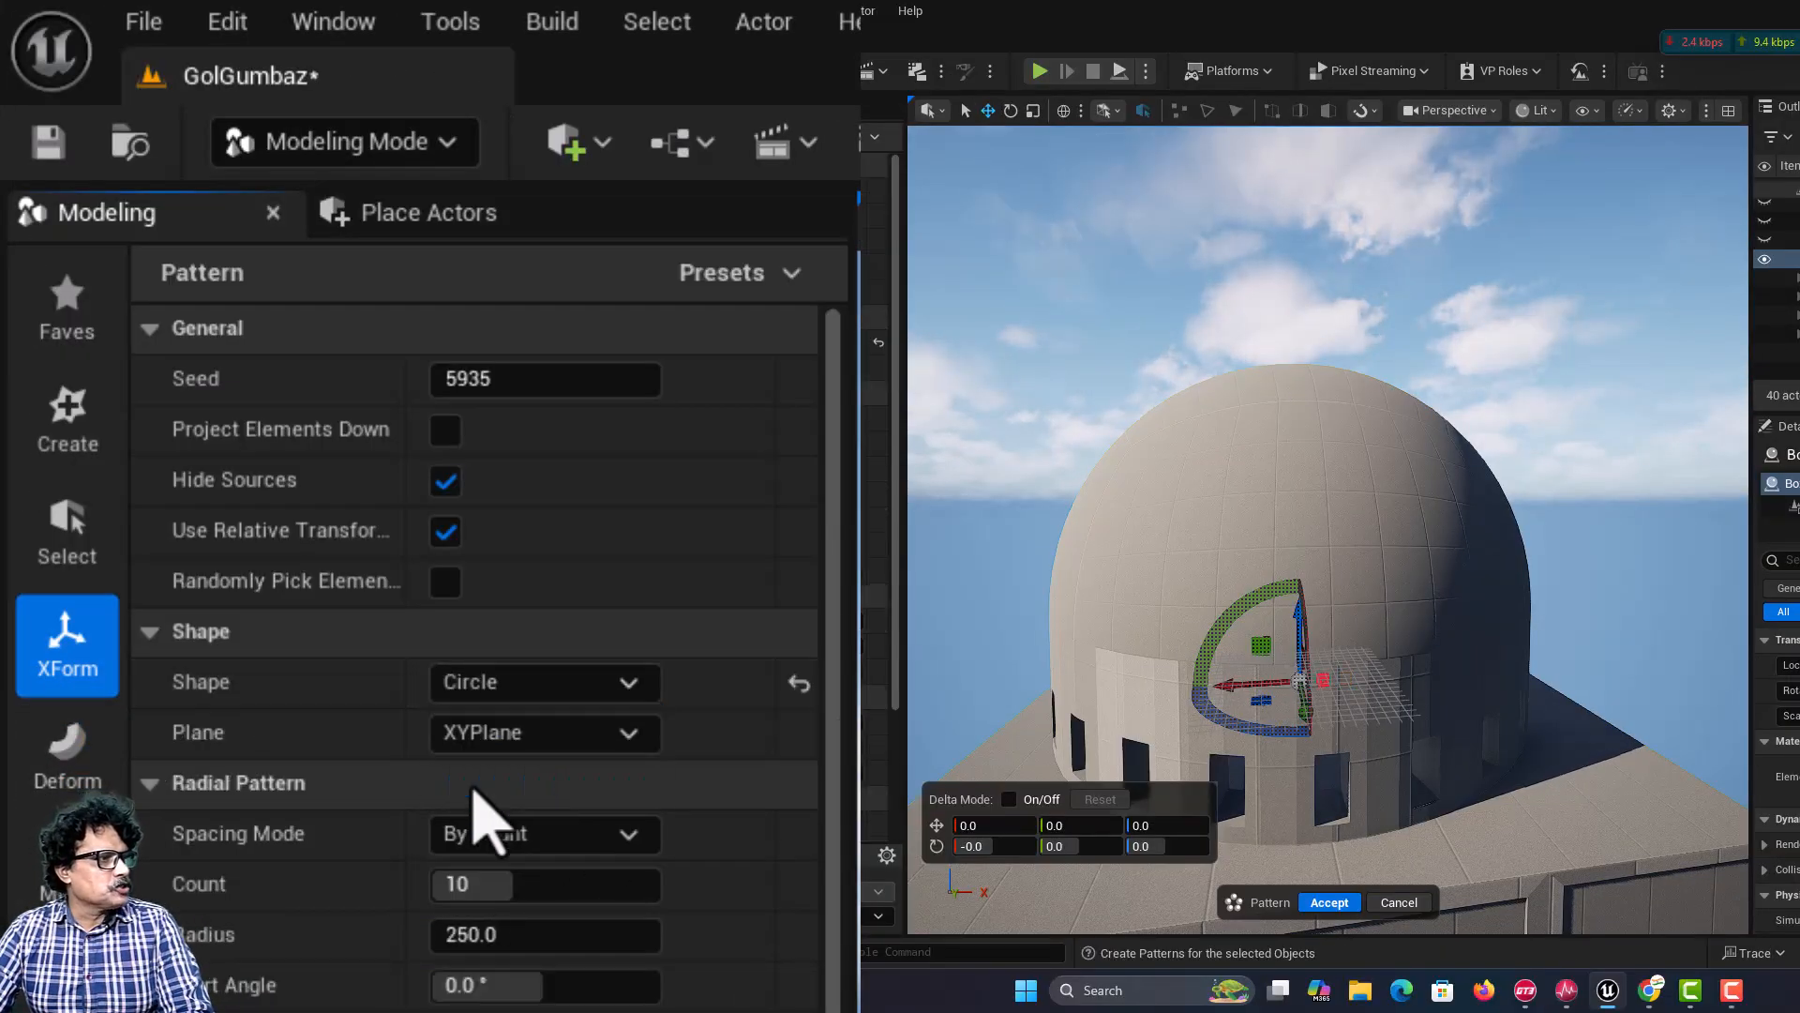
click(454, 884)
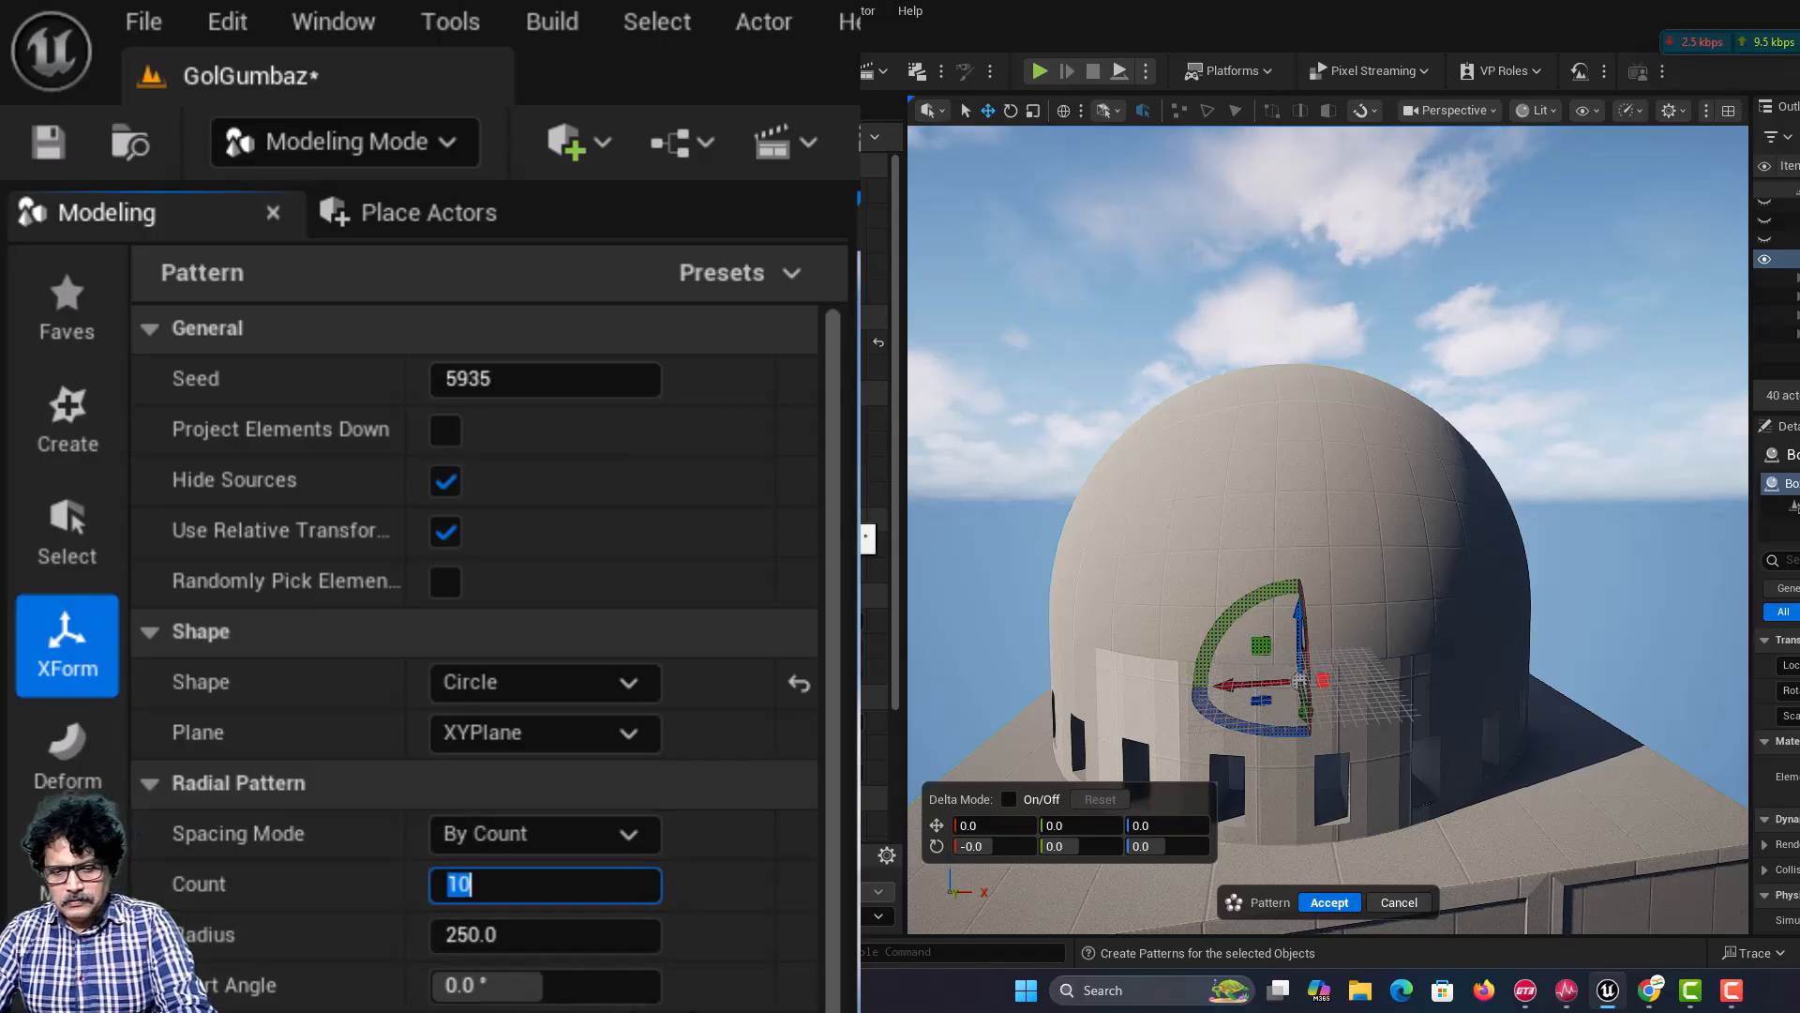
key(Tab)
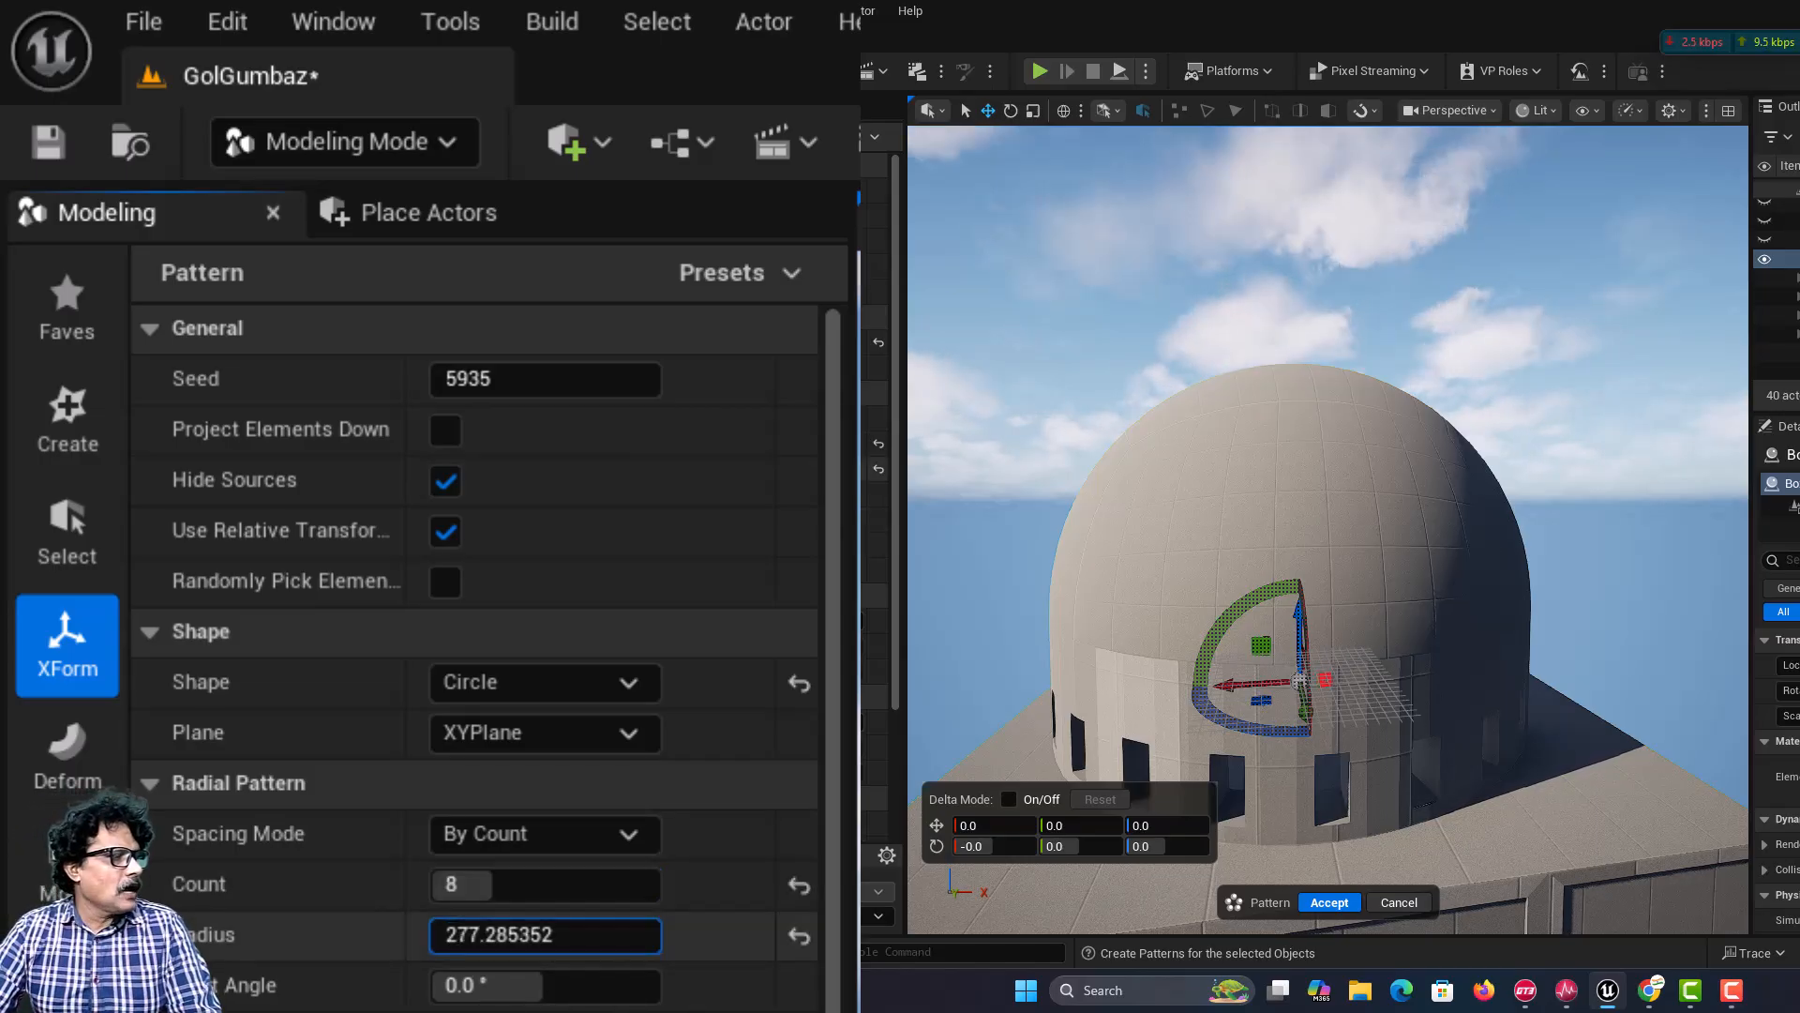
drag(546, 935, 622, 935)
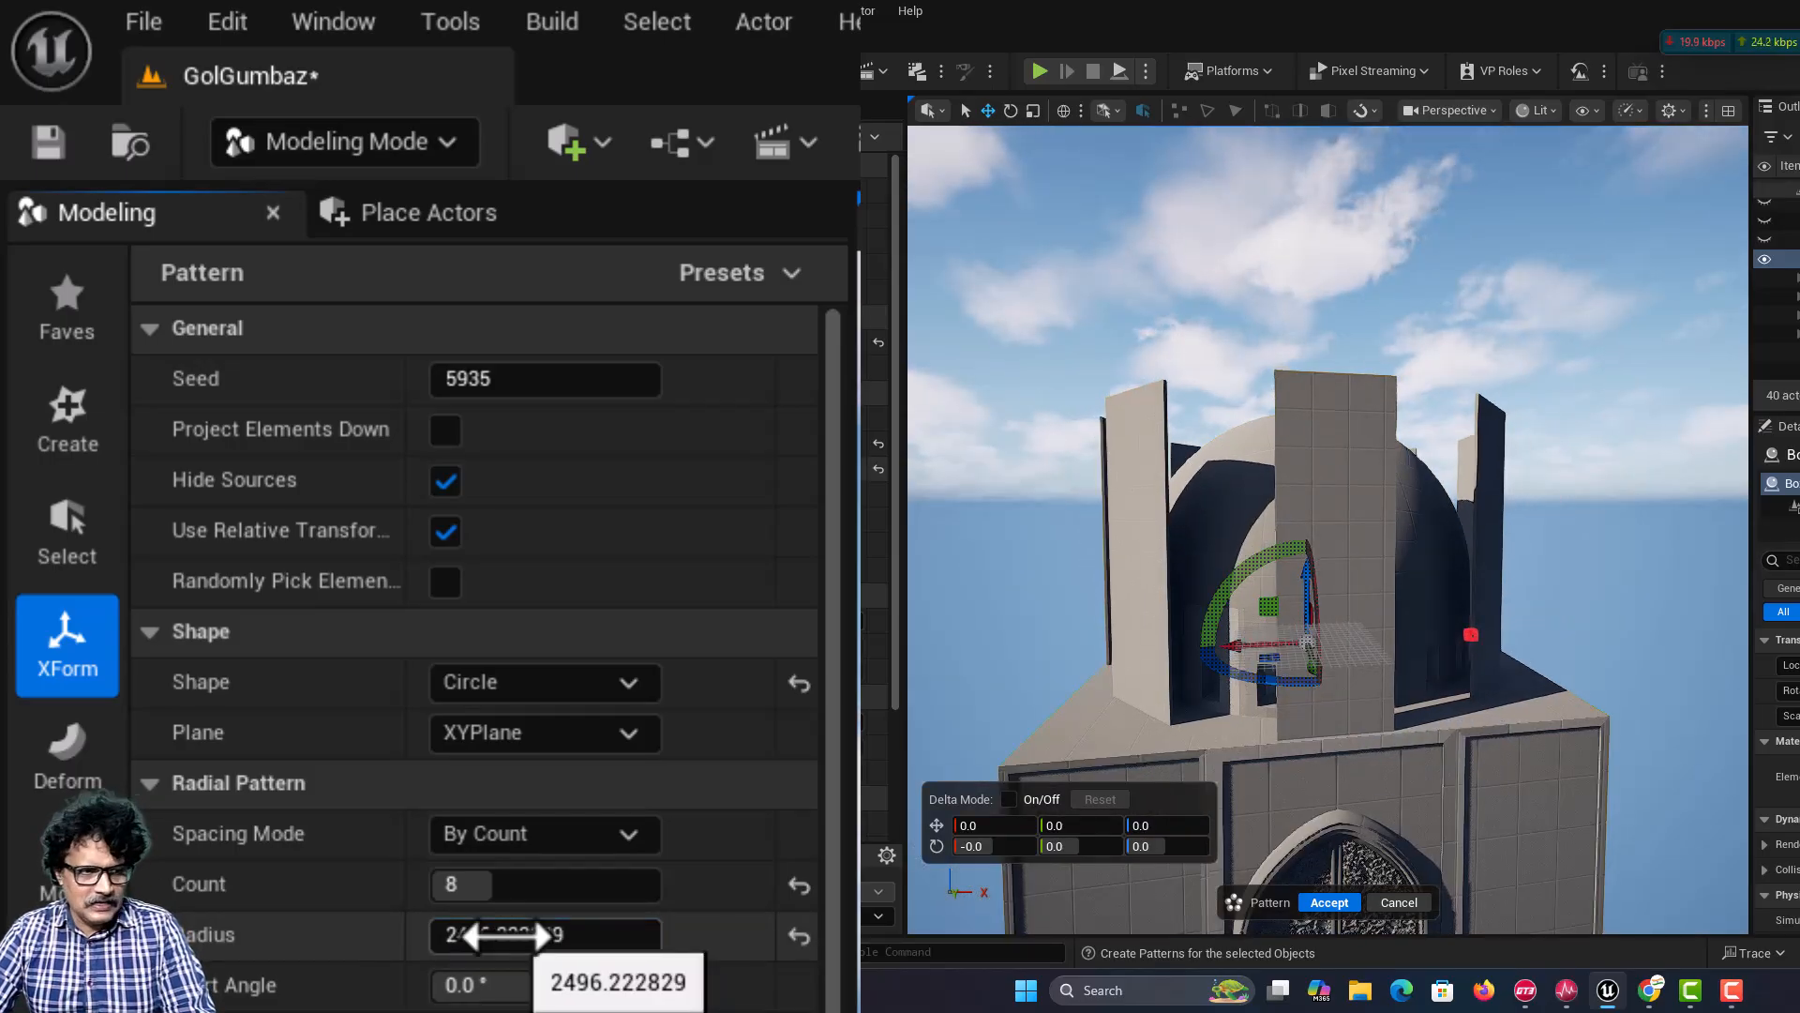
click(1330, 902)
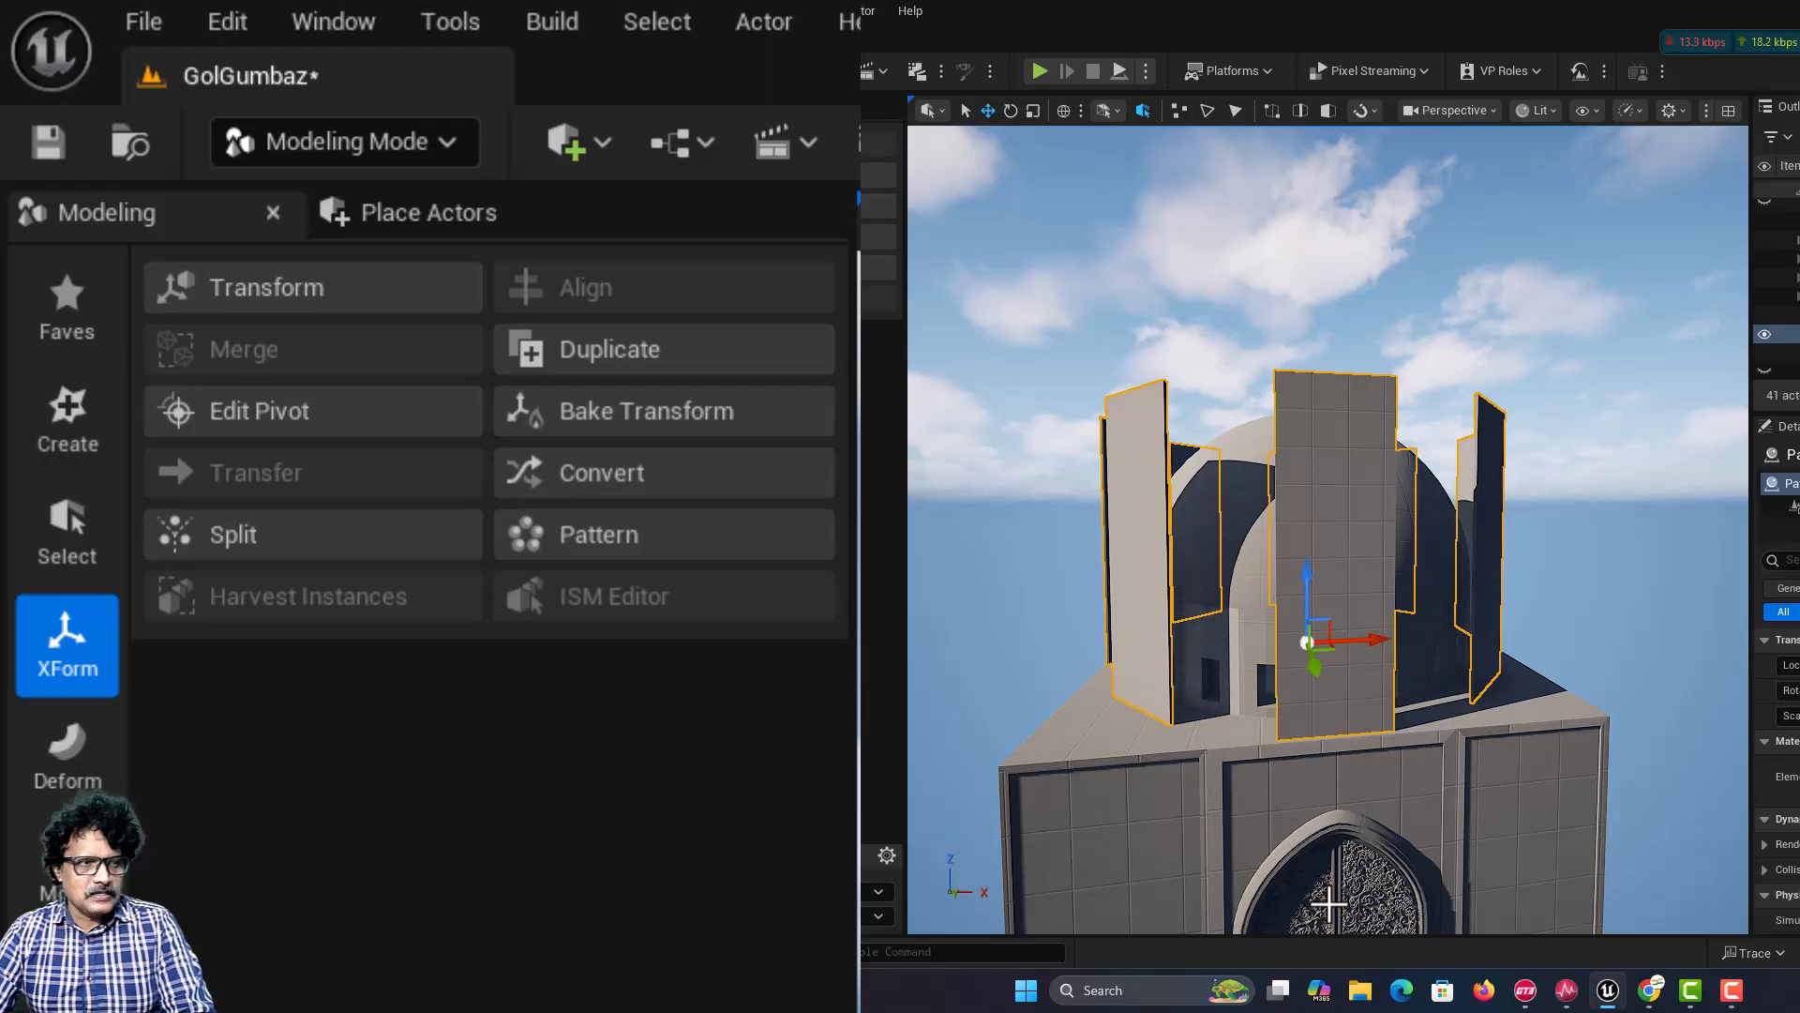
drag(1314, 577, 1312, 514)
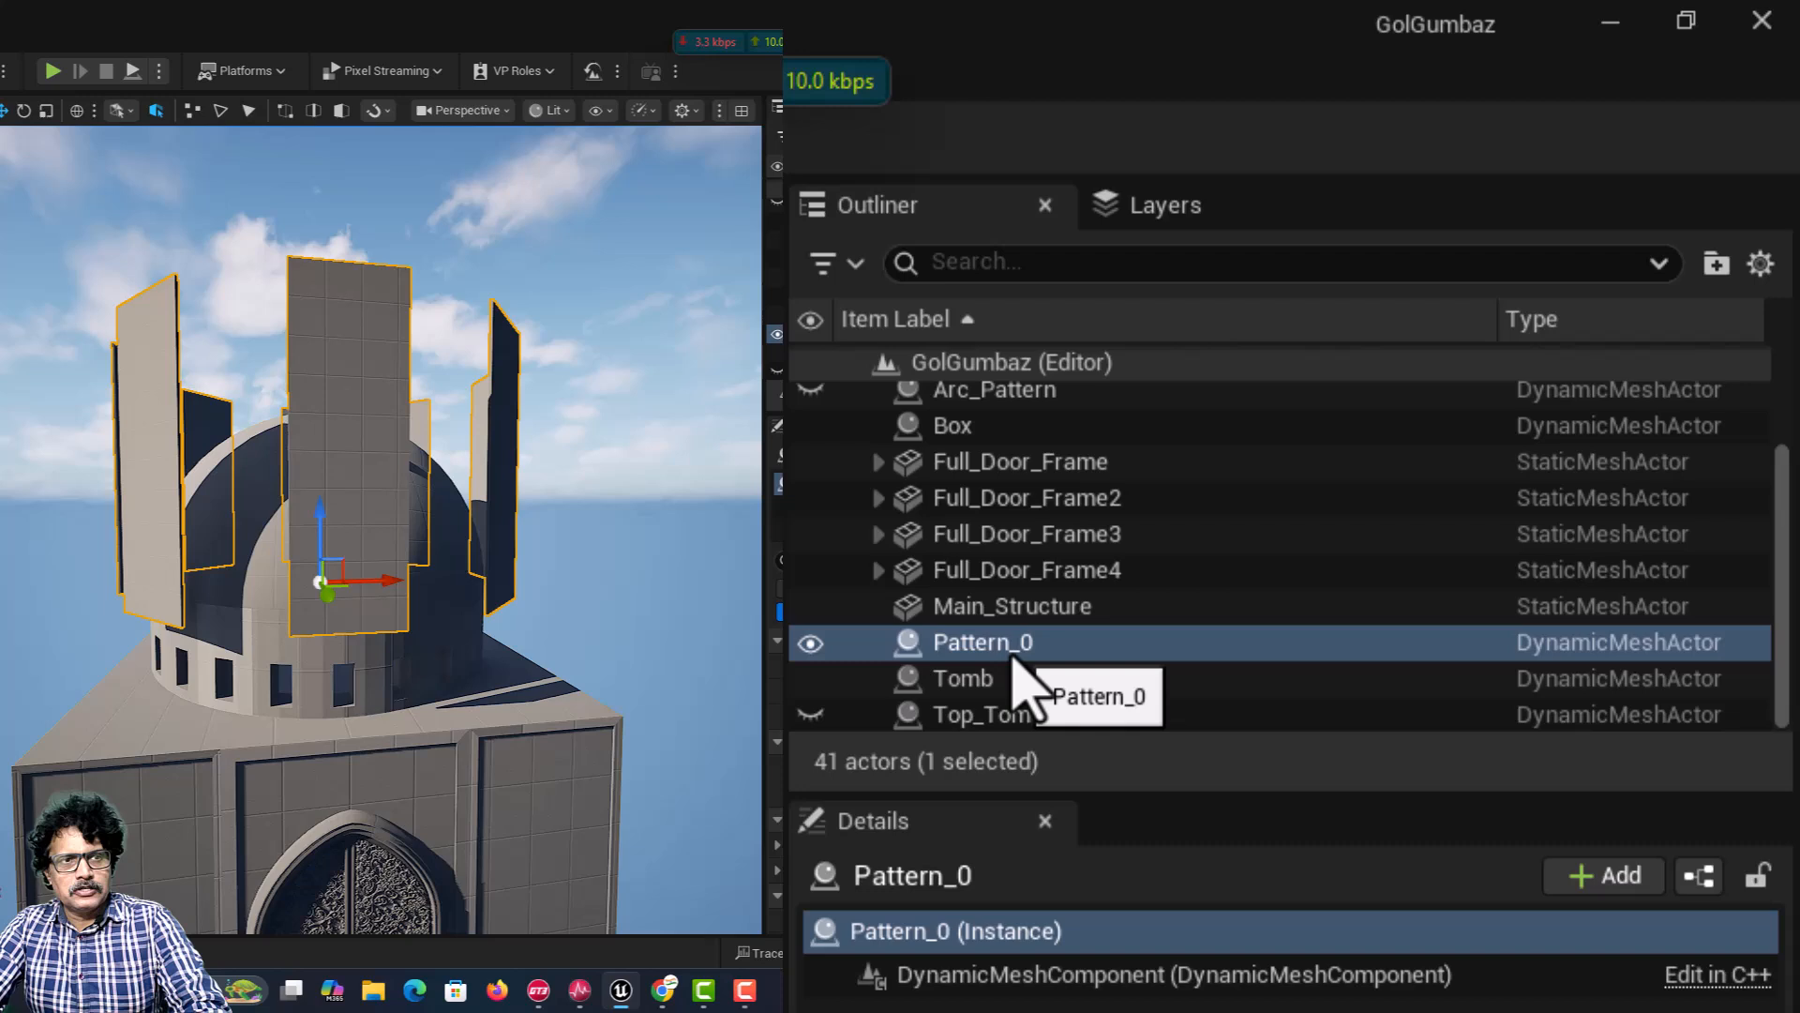
Step: Rename the circular pattern mesh as Projection and delete the original Box
key(F2)
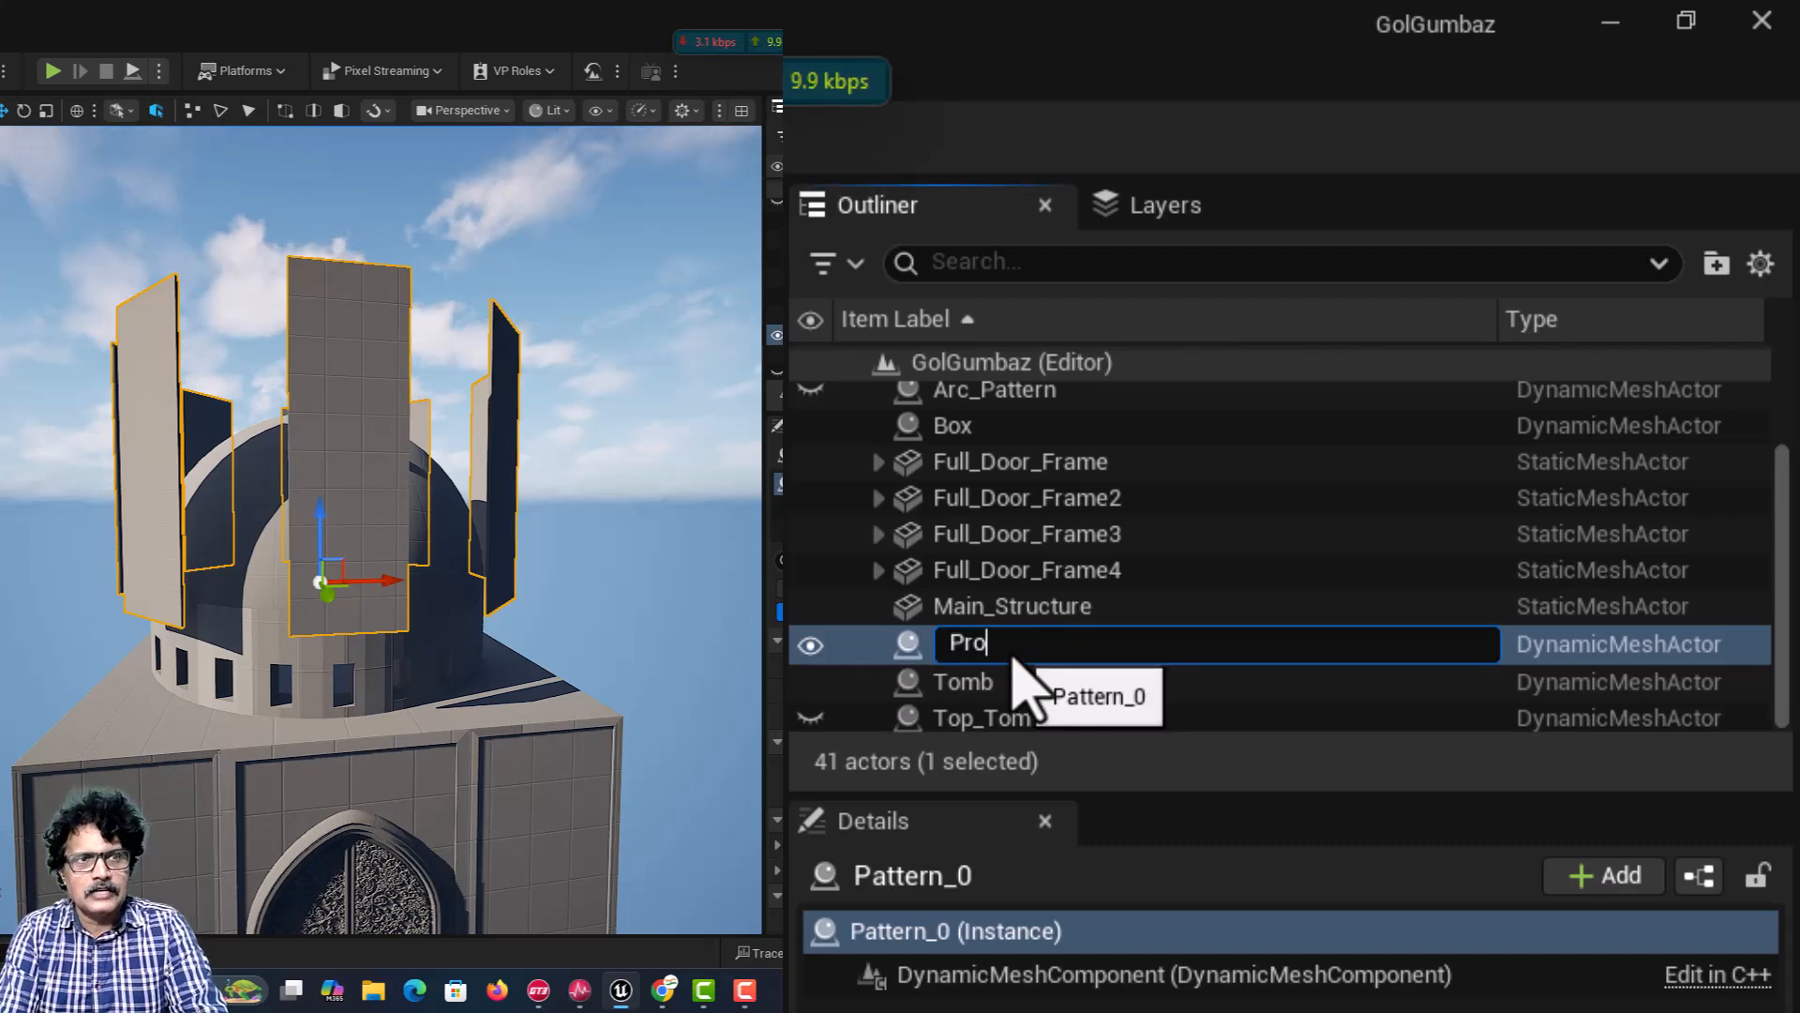
text(Projection)
key(Return)
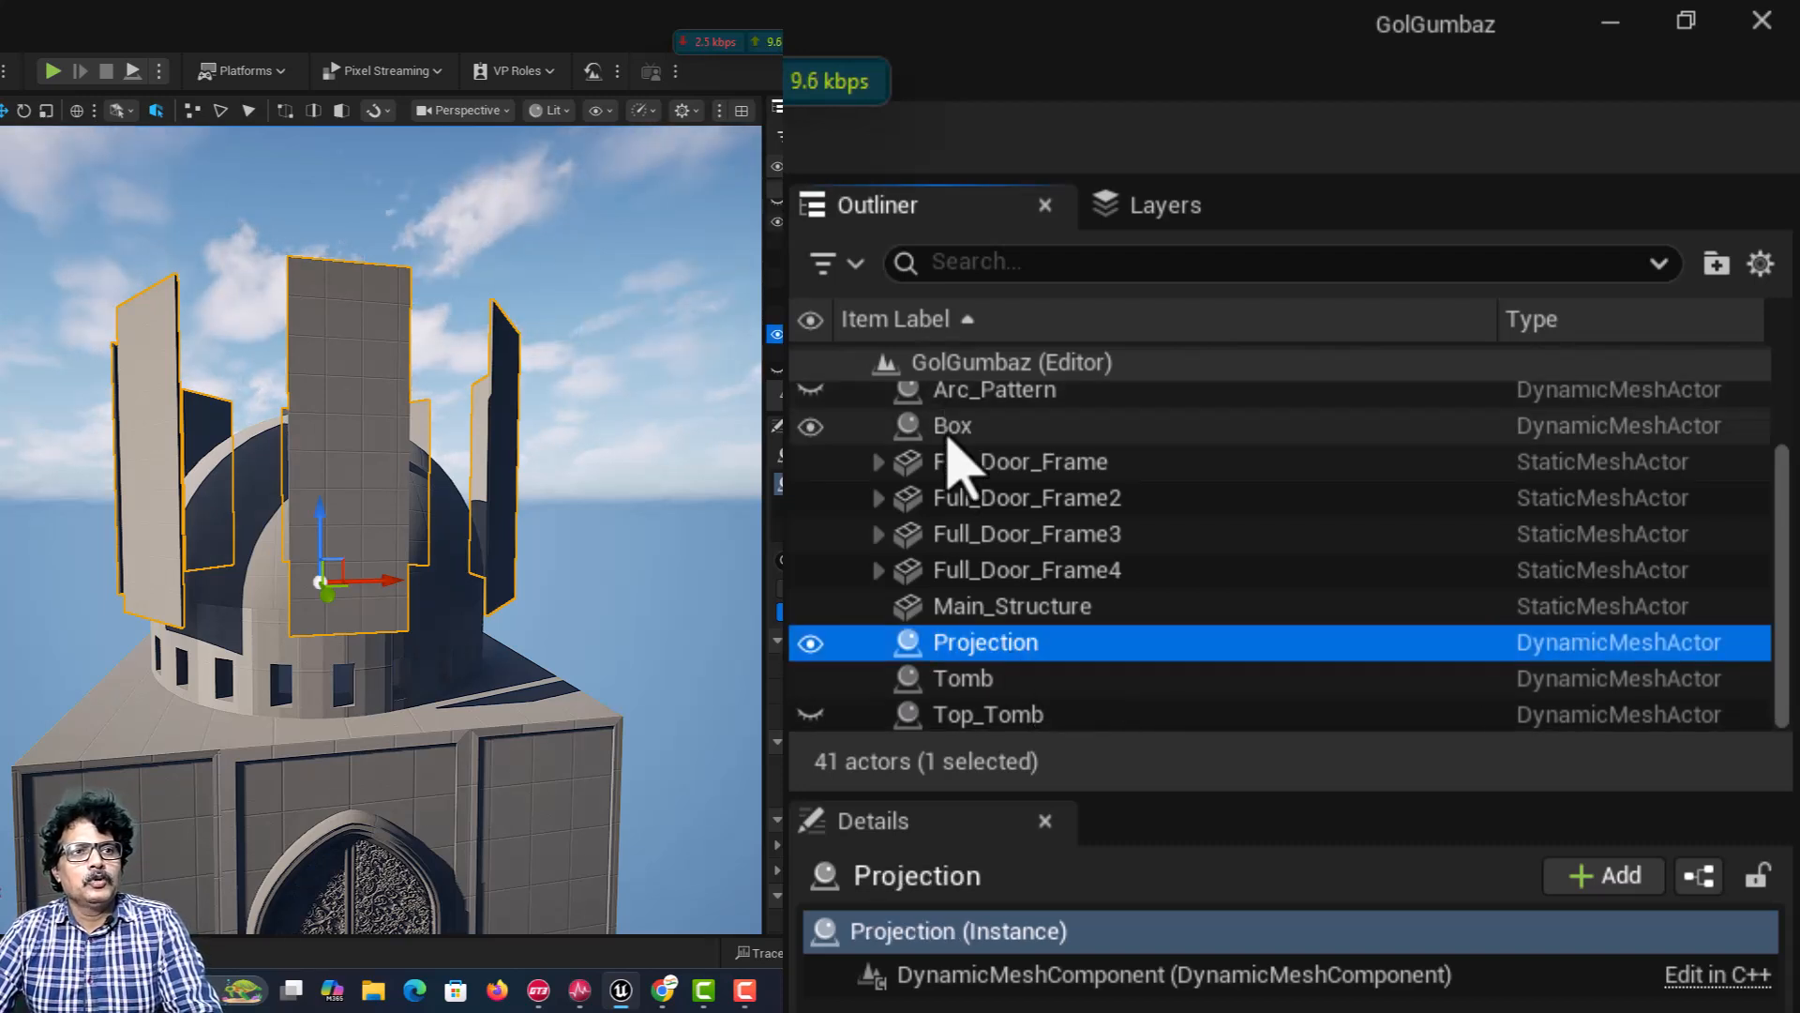
click(949, 436)
key(Delete)
Step: Select Projection followed by the dome and start projecting the panels onto the dome with the mesh Project tool
click(1031, 645)
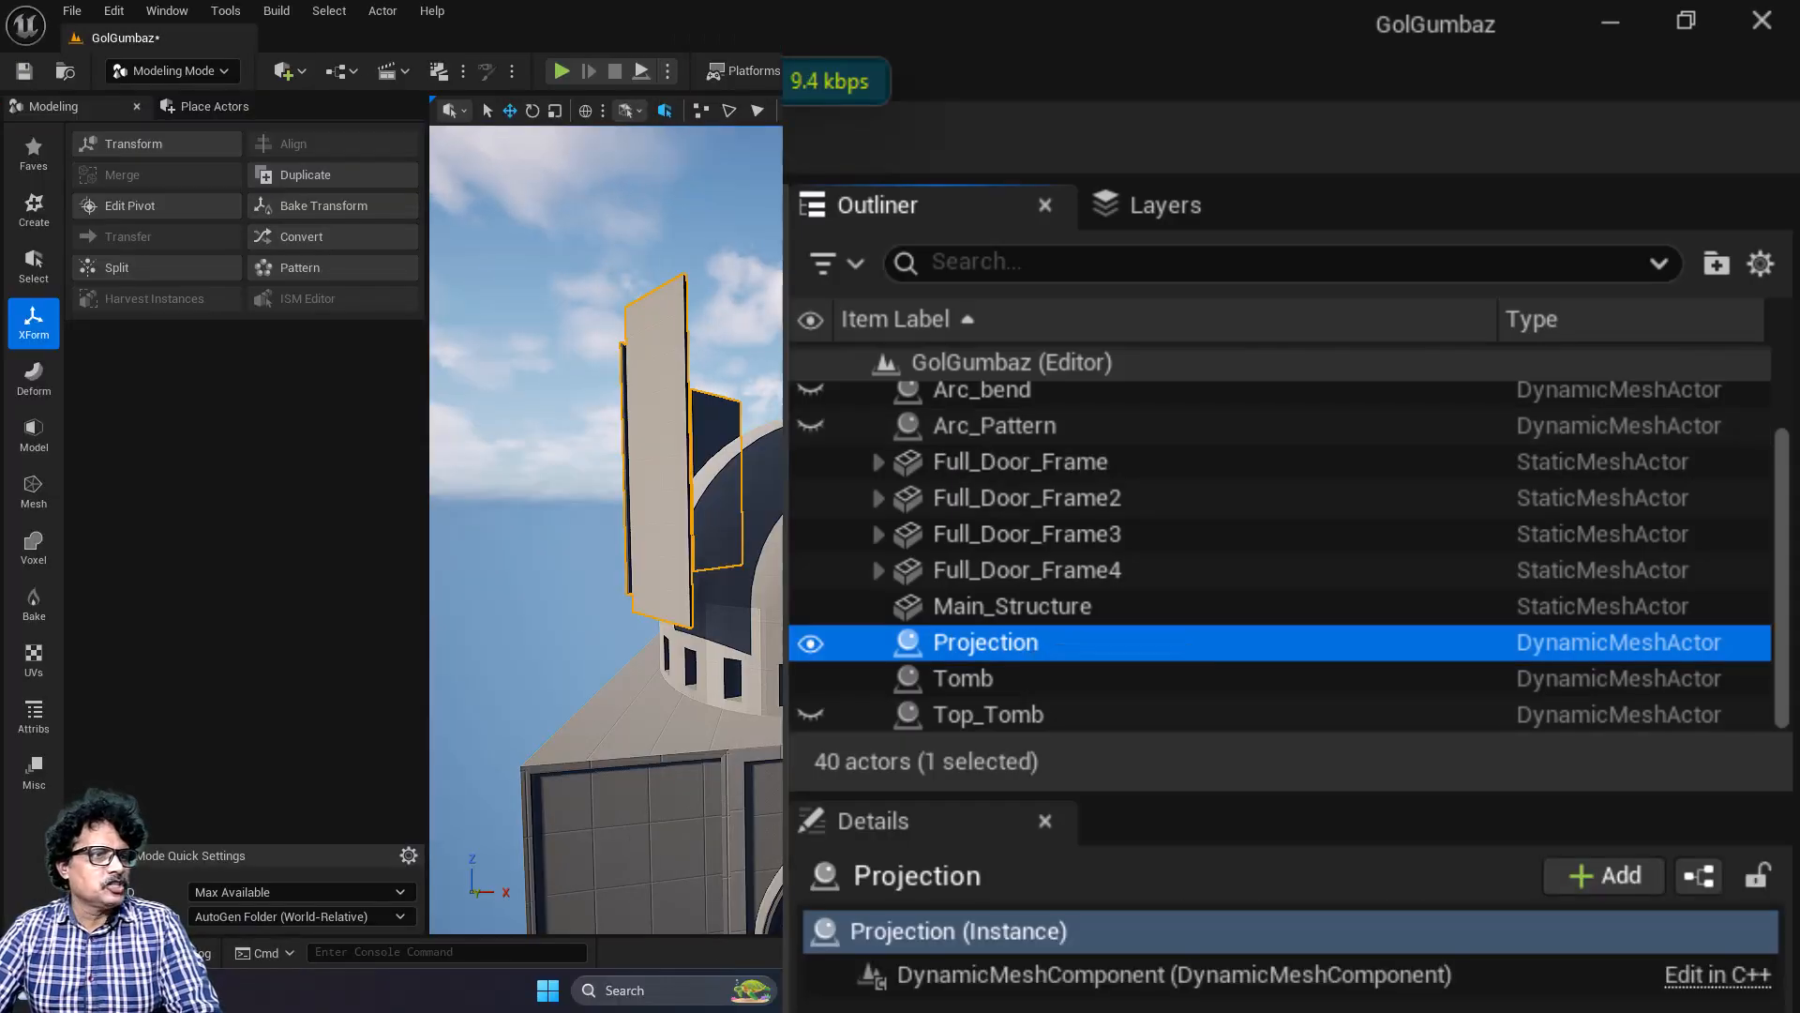
ctrl+click(758, 574)
key(f)
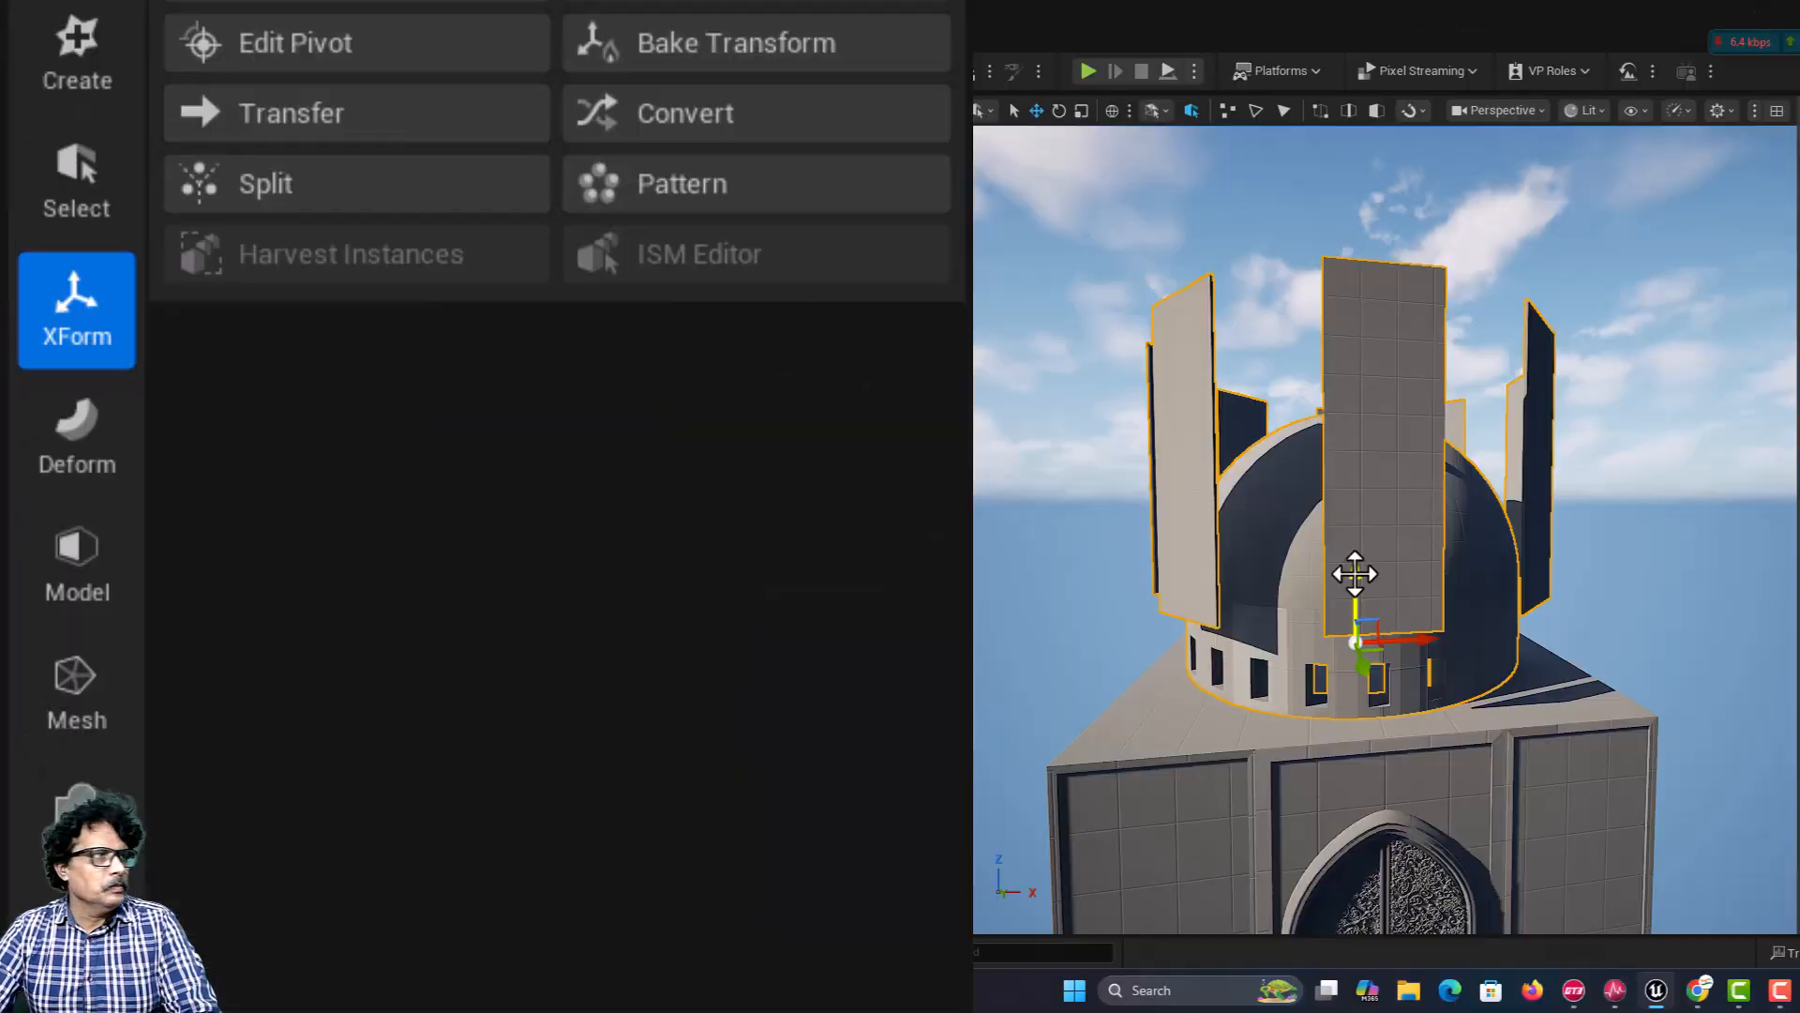
click(86, 718)
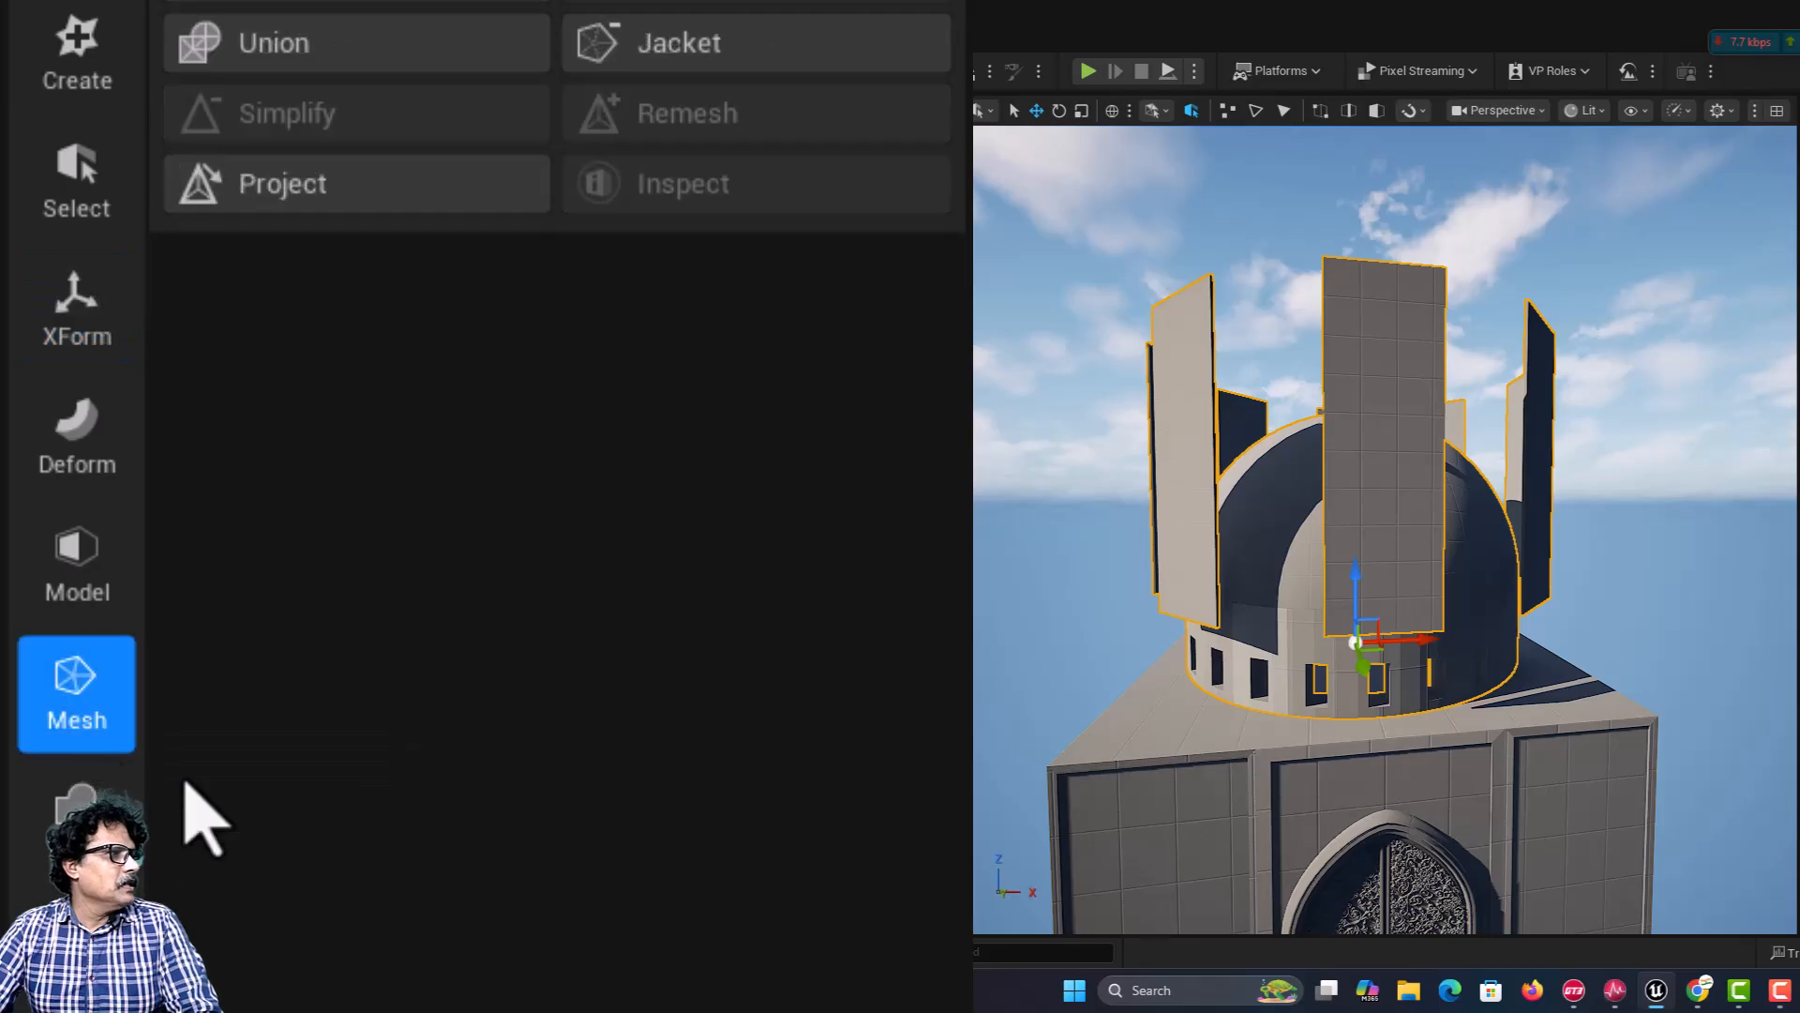
click(388, 204)
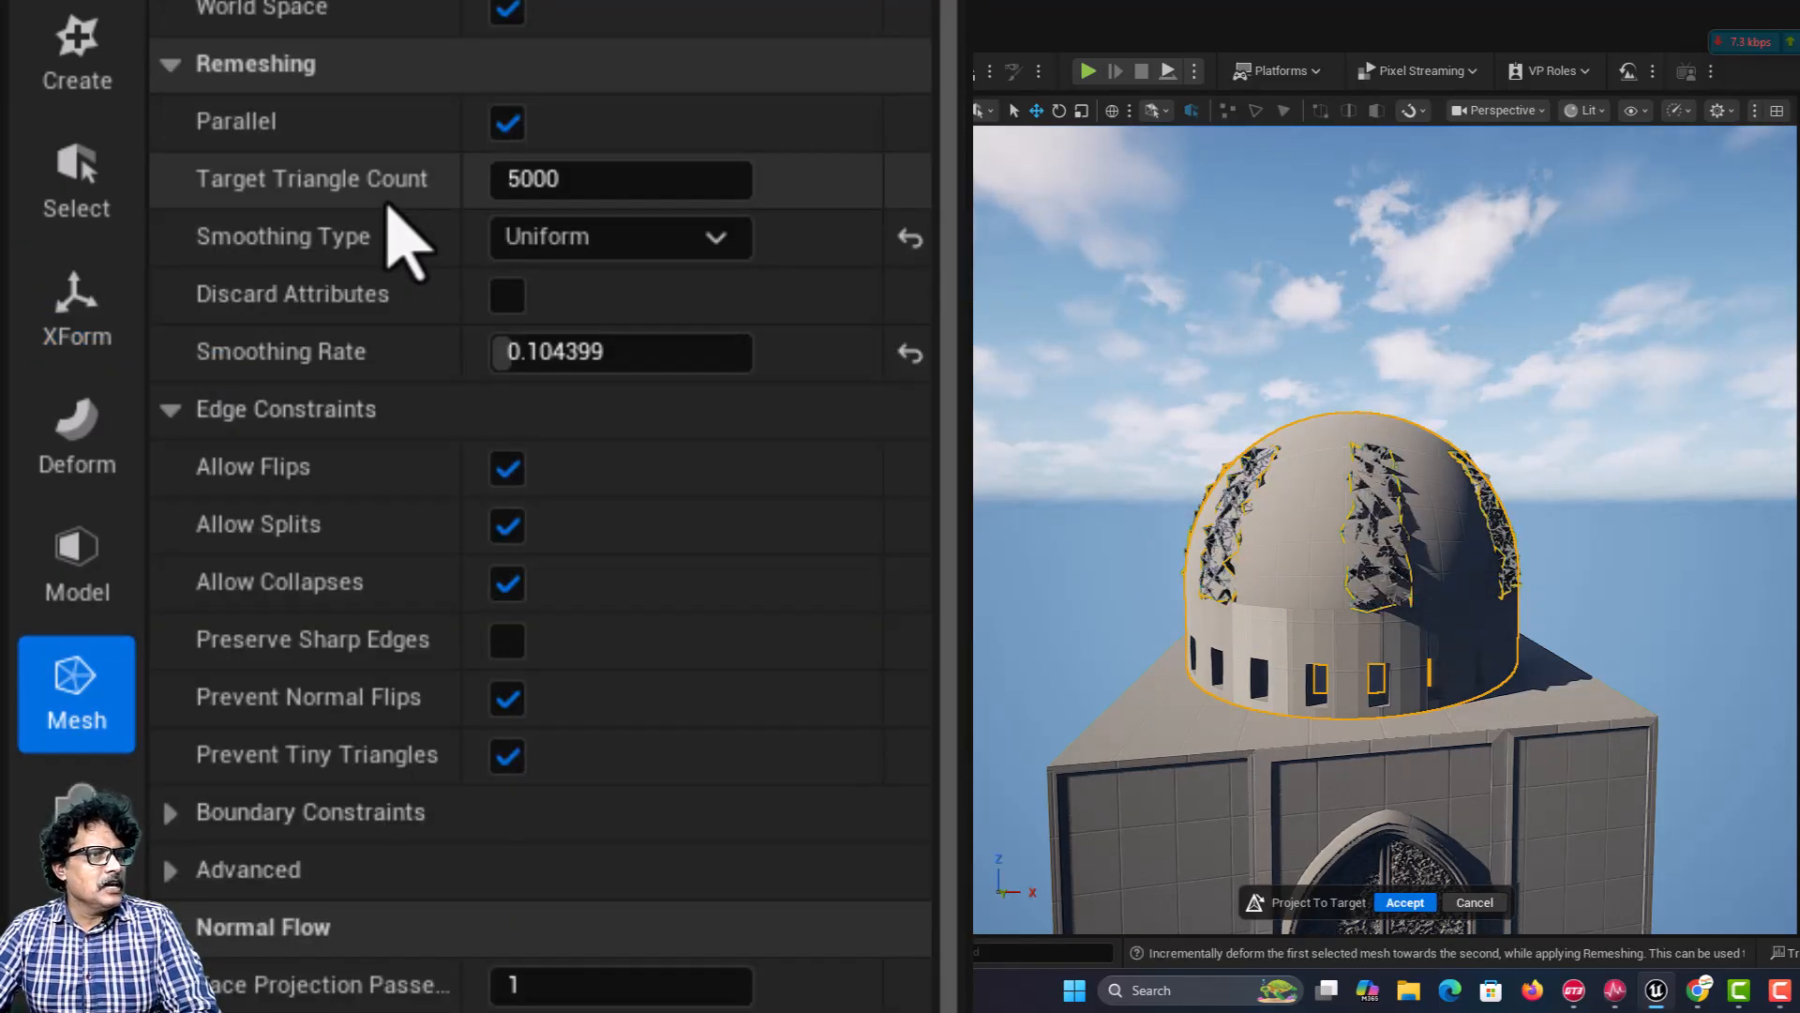
scroll(403, 267, up, 2)
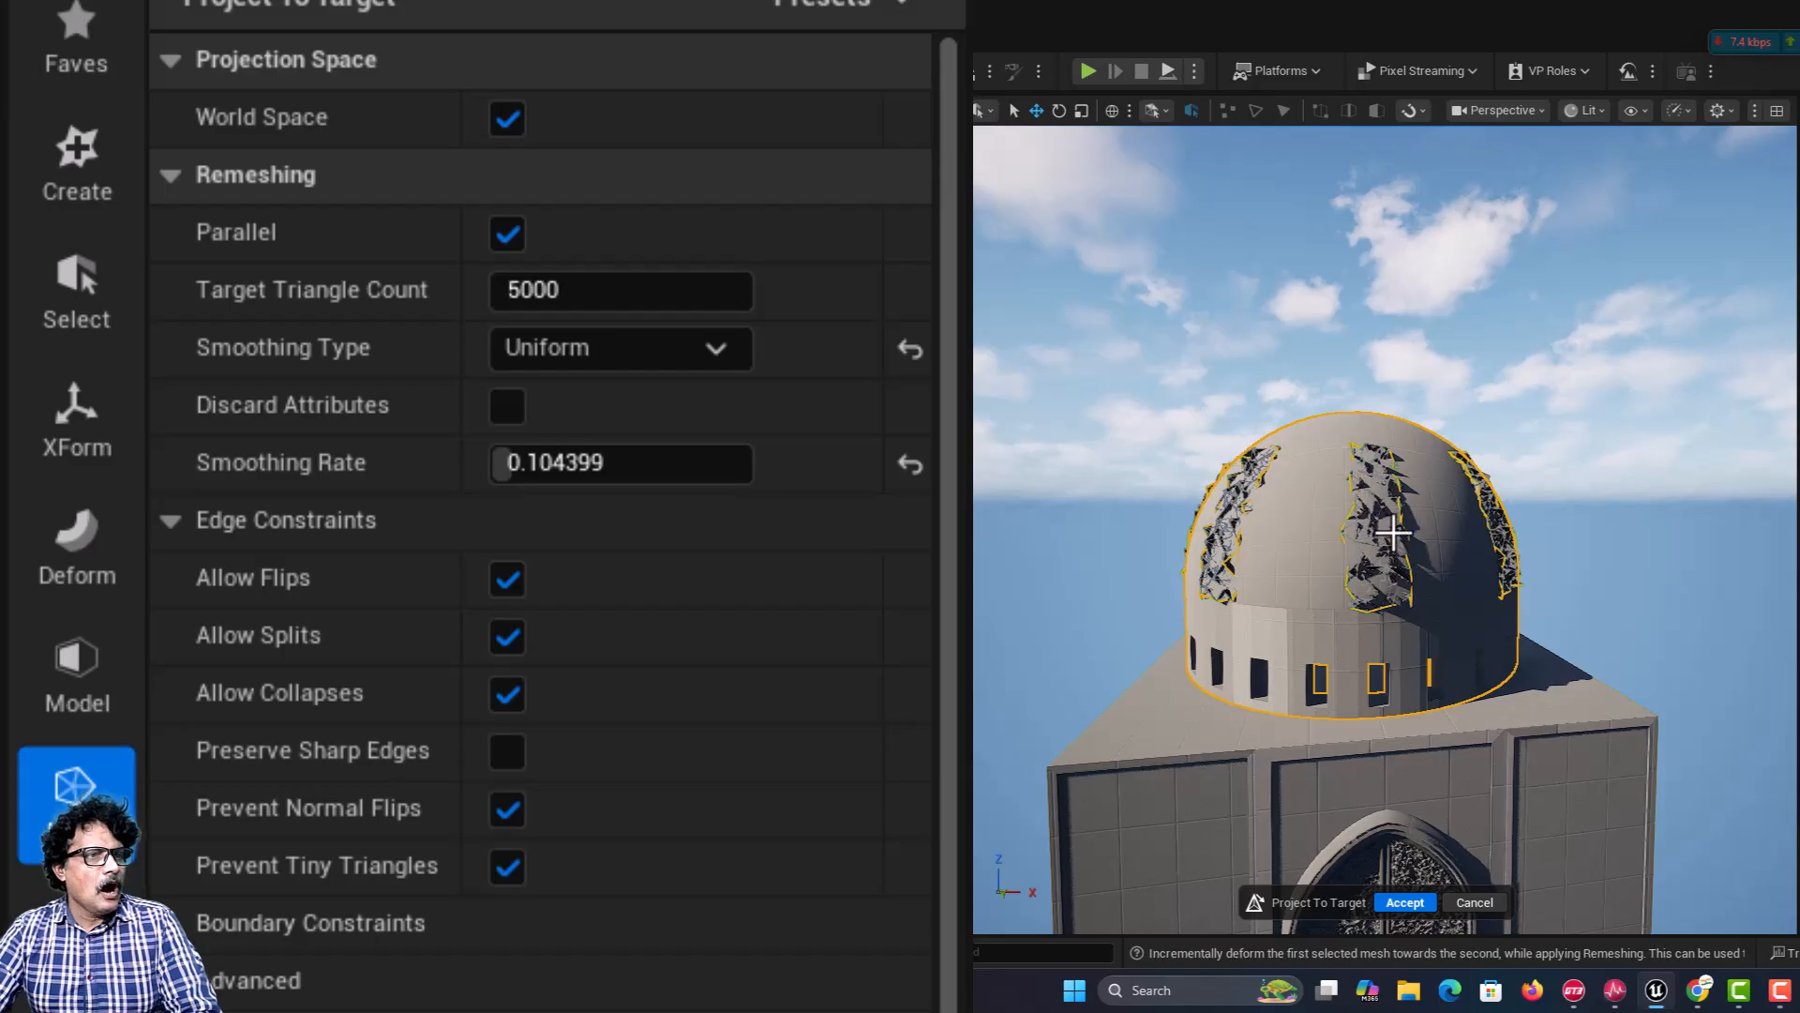
scroll(1394, 533, up, 4)
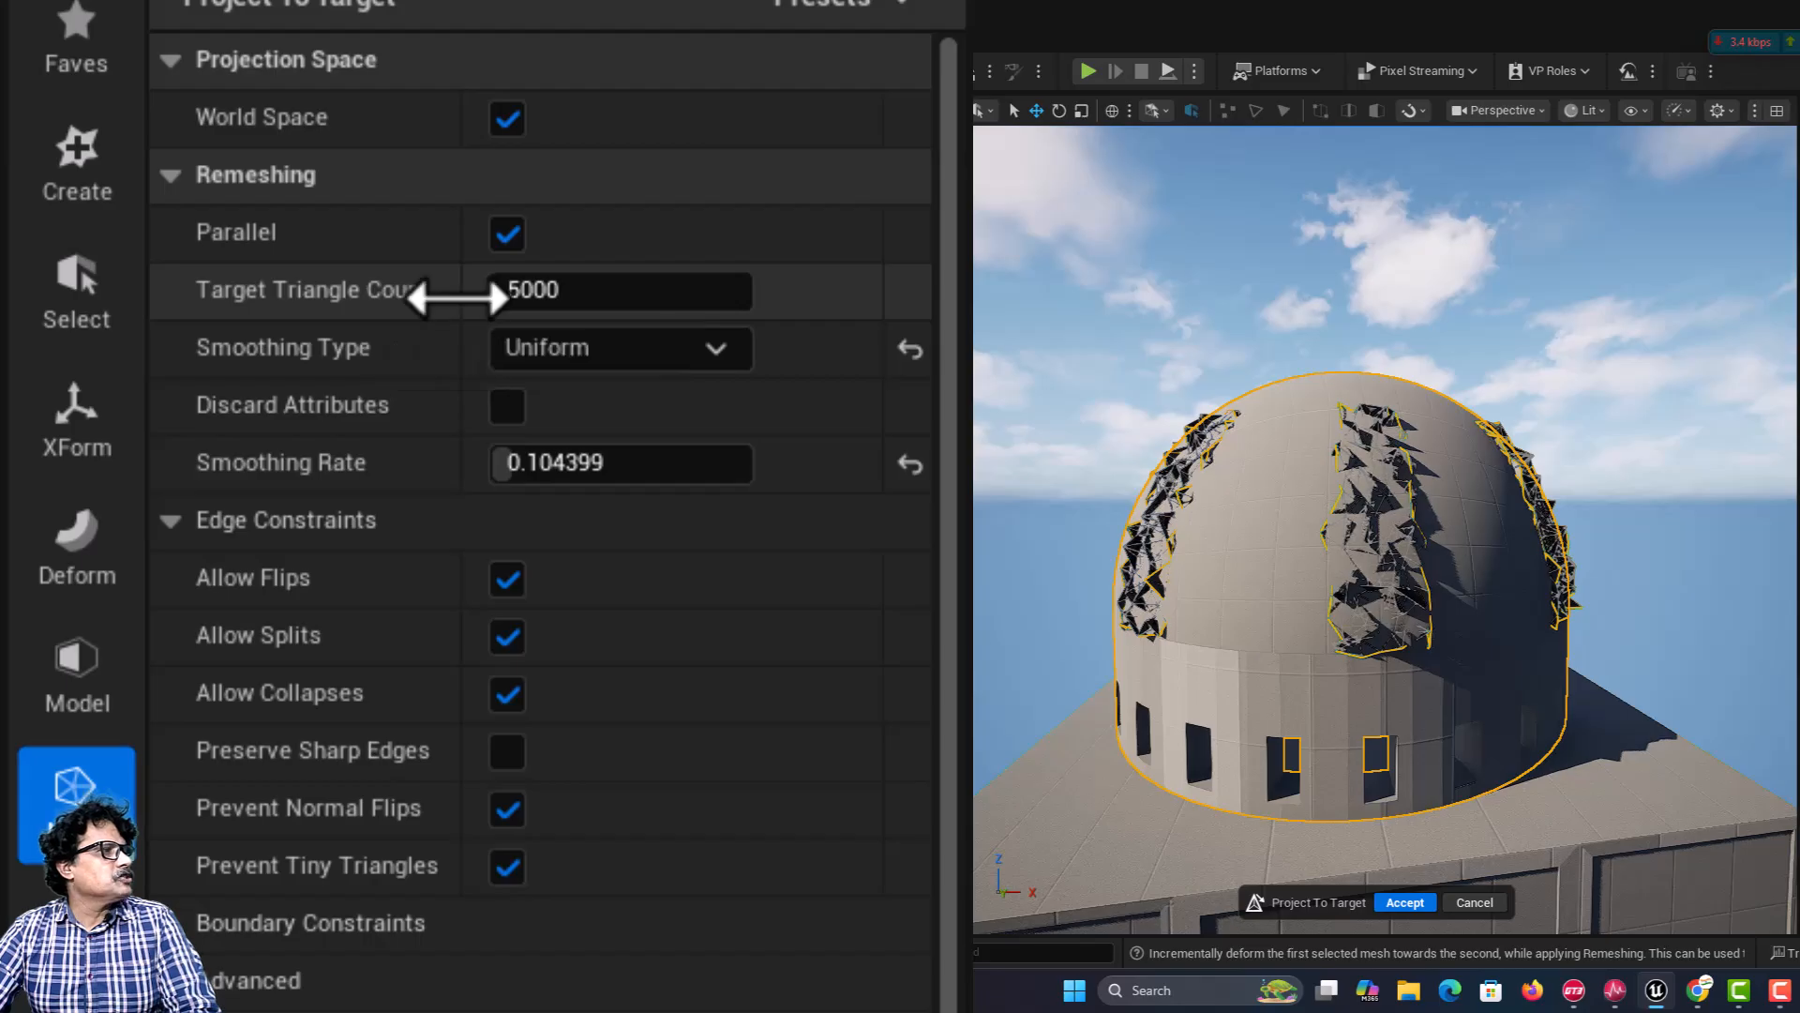
Step: Try the projection without Parallel and without World Space, restoring each option after the test
click(507, 234)
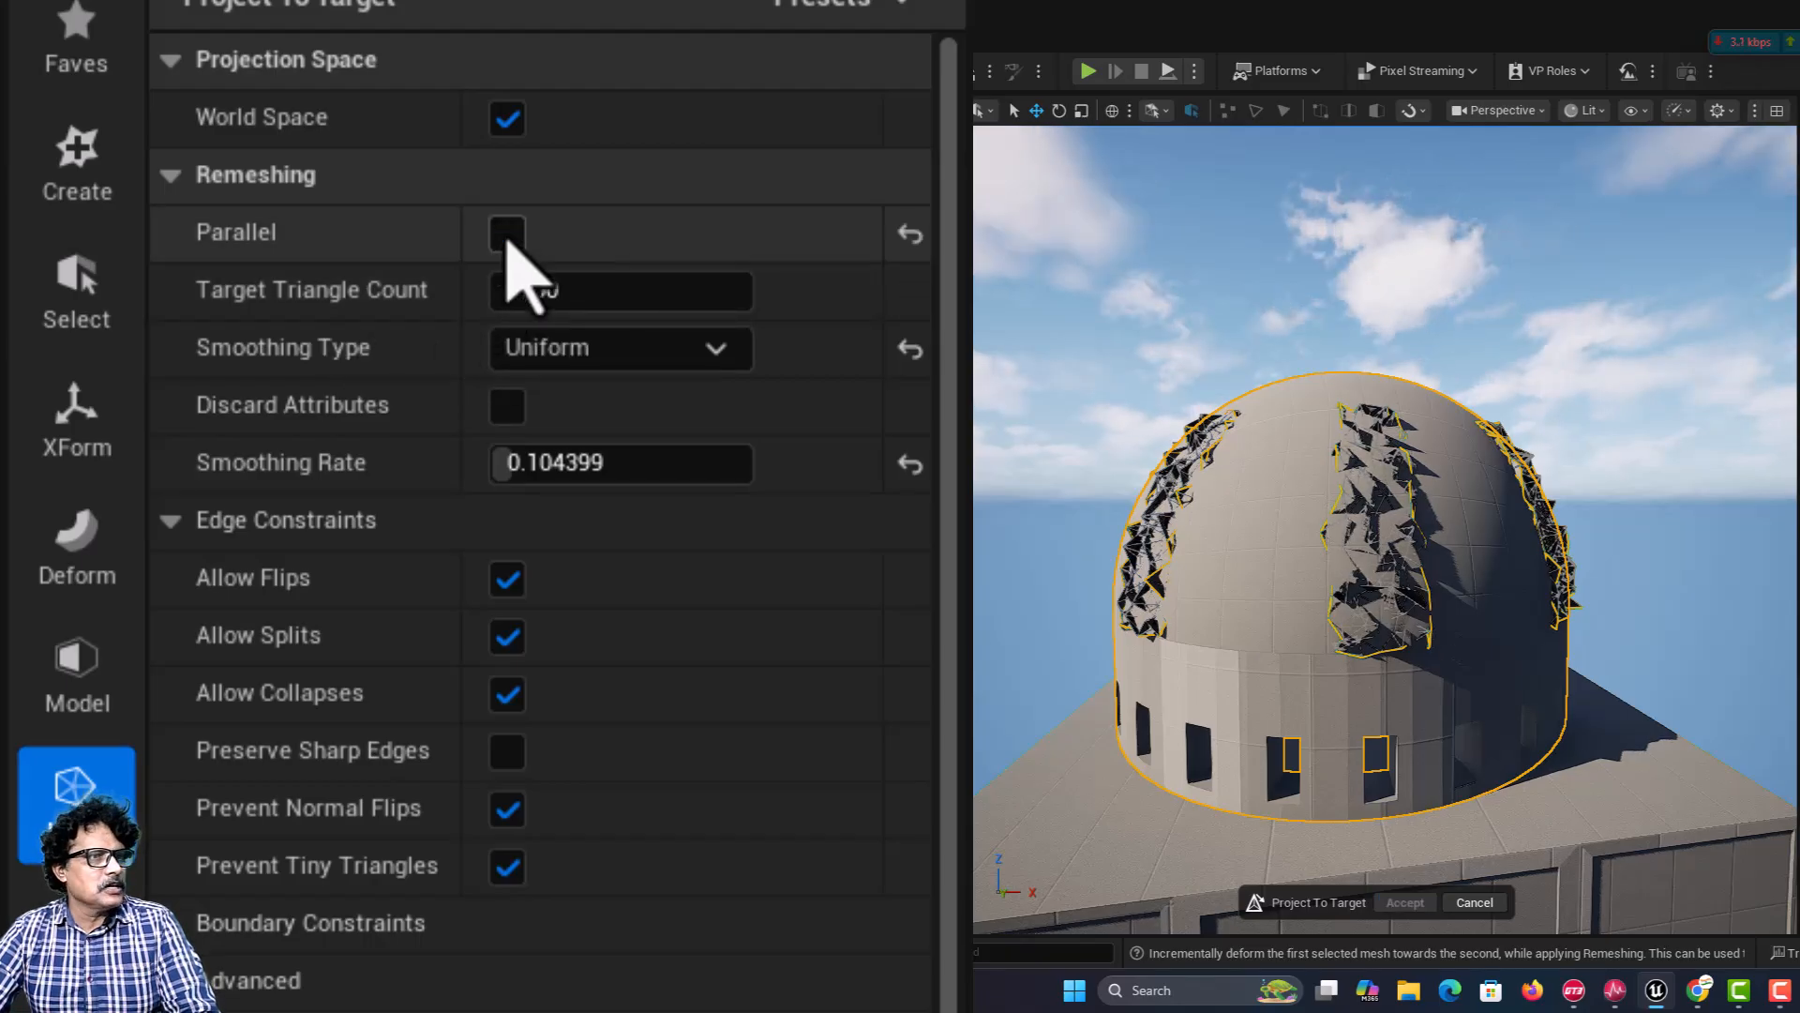
click(507, 234)
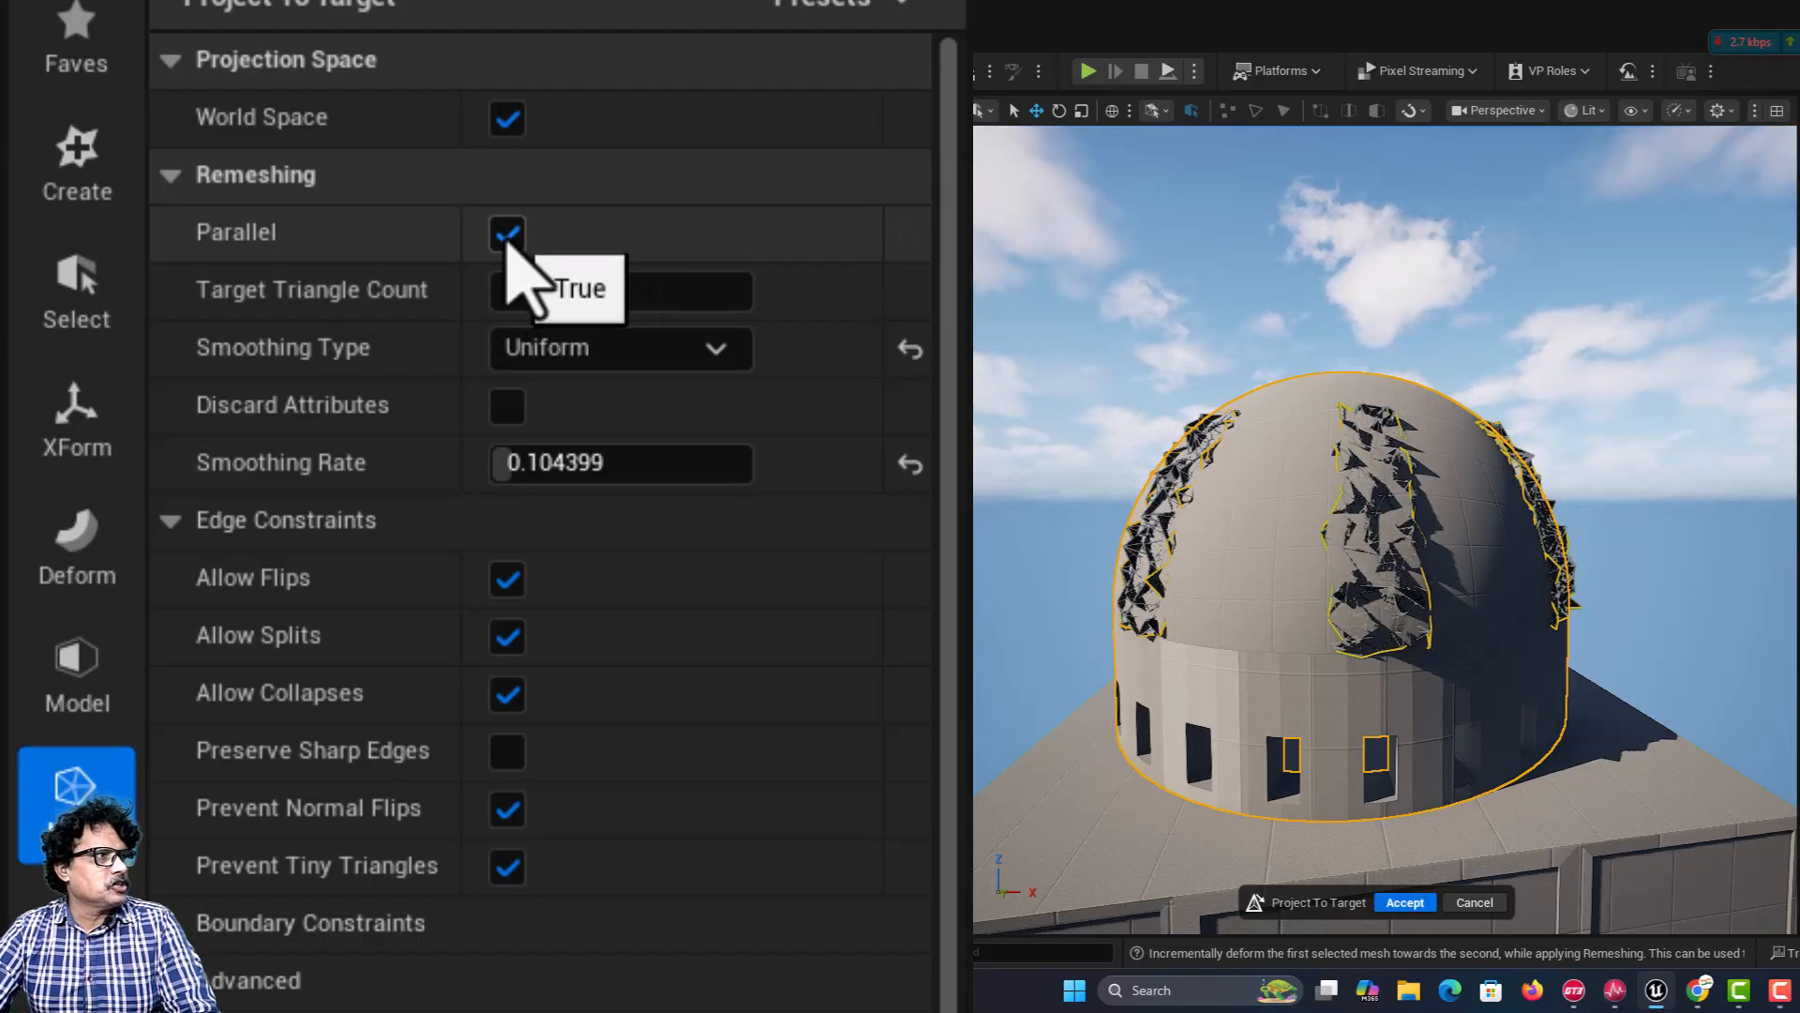
click(507, 120)
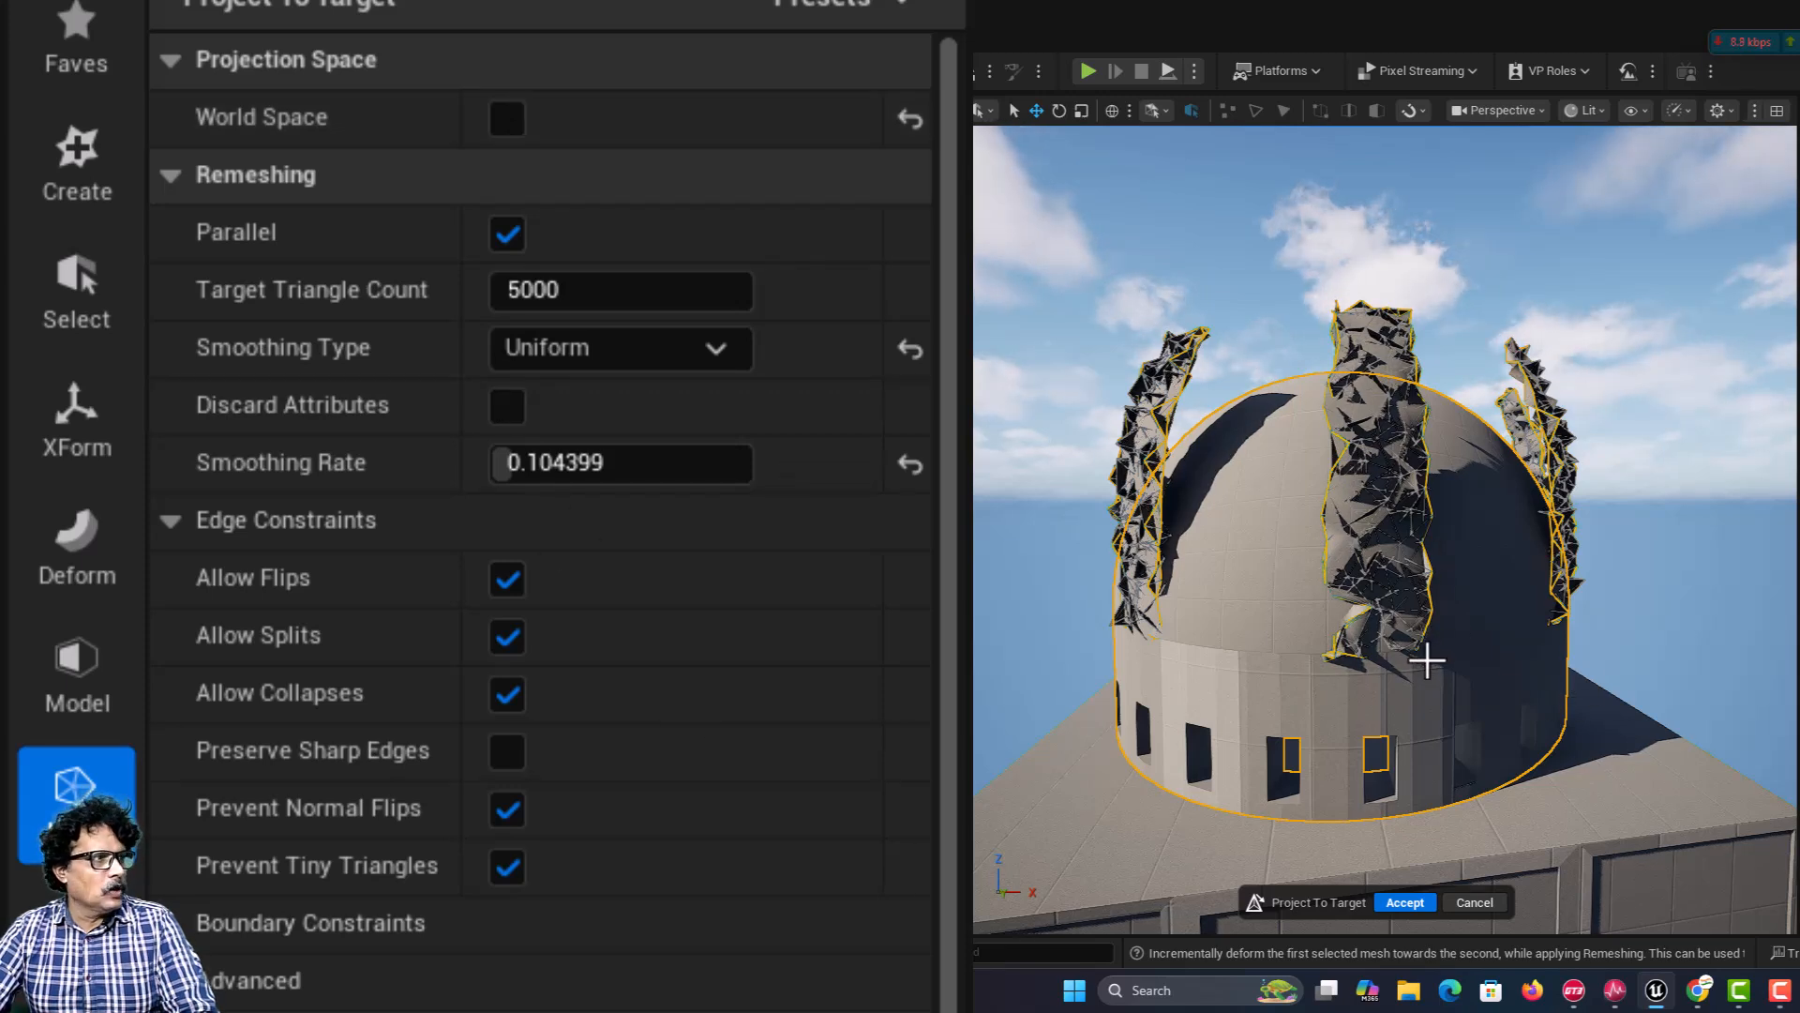
click(524, 122)
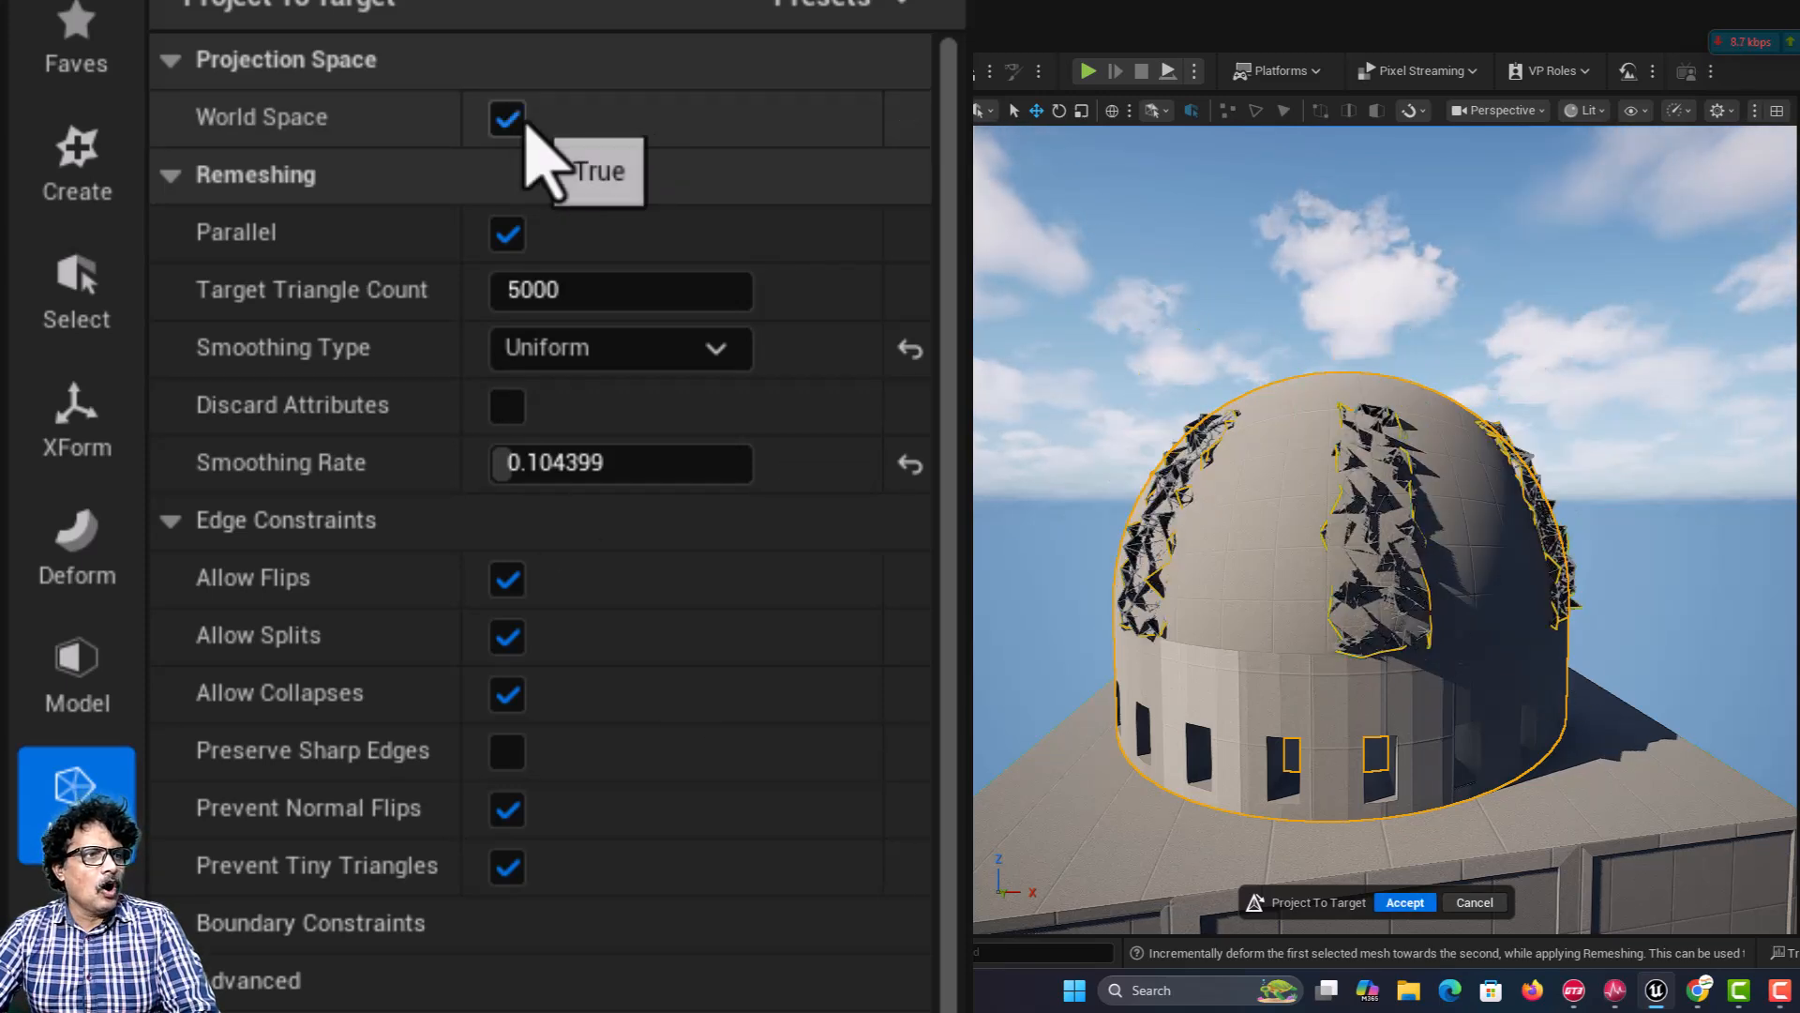
click(525, 122)
click(524, 122)
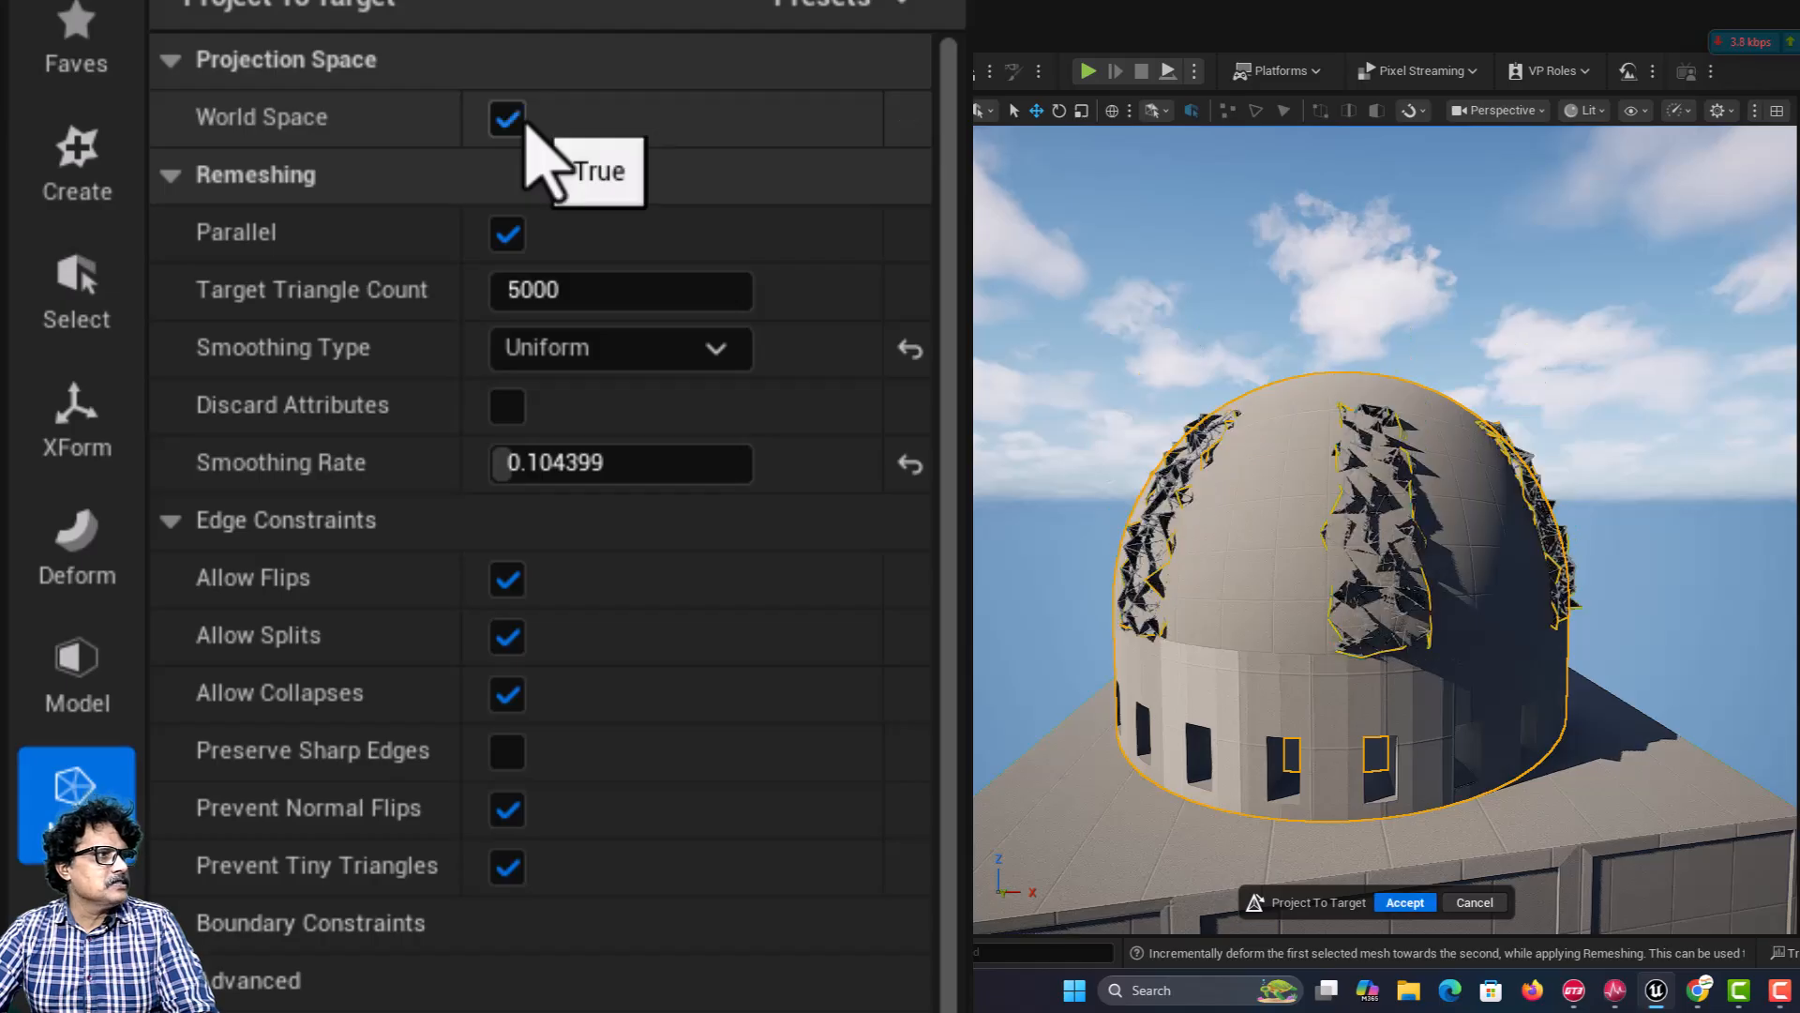
Step: Try target triangle counts of 1000 and 1135, turn off Parallel remeshing, and raise the count to 2835
click(547, 284)
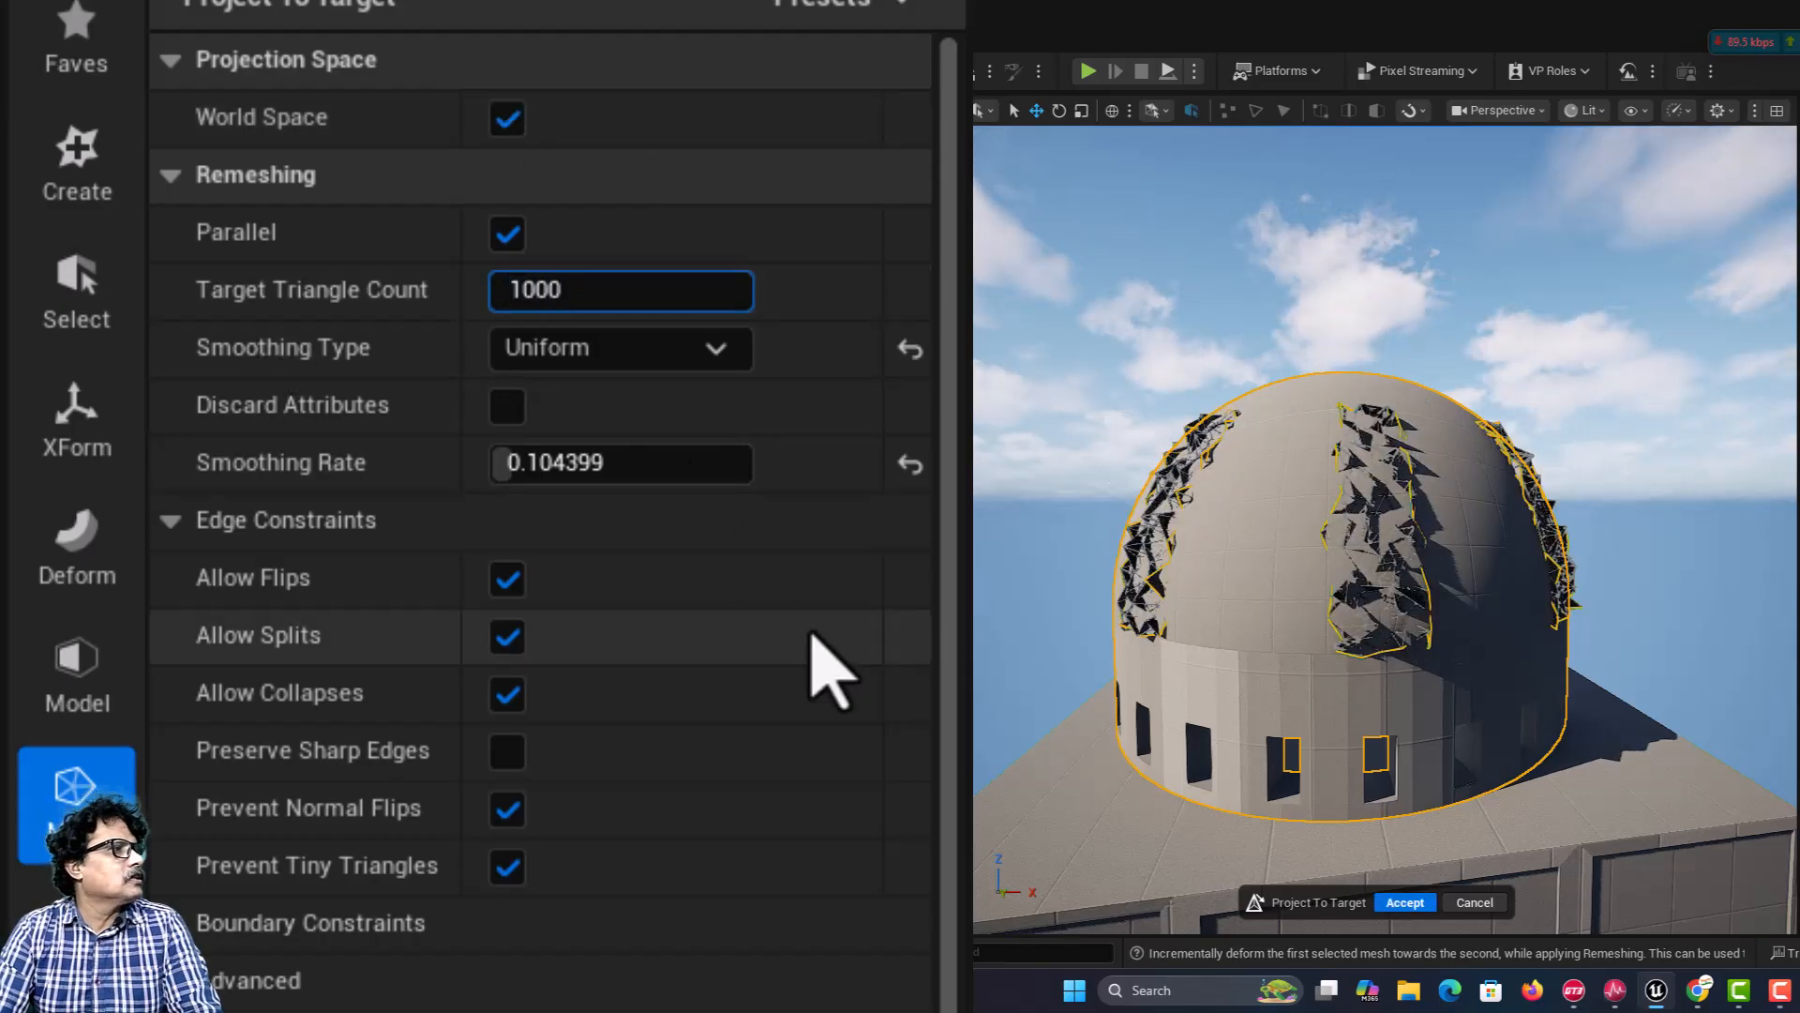
key(Return)
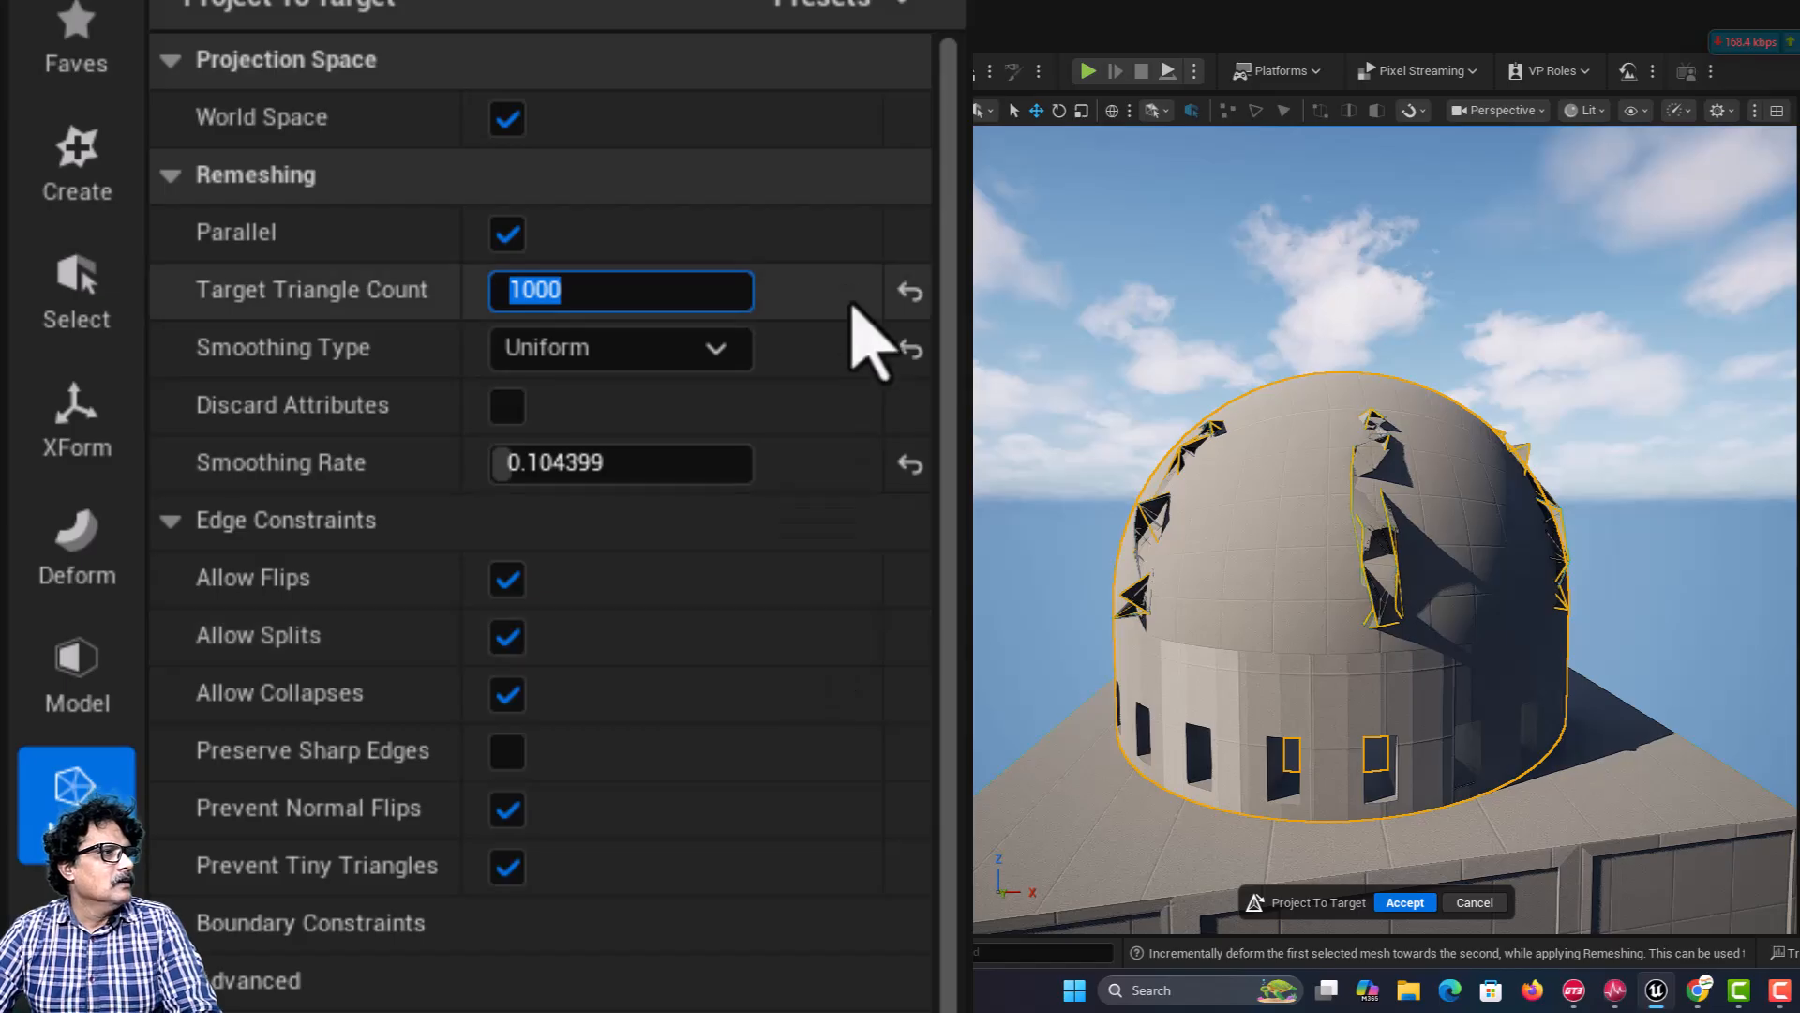
click(824, 270)
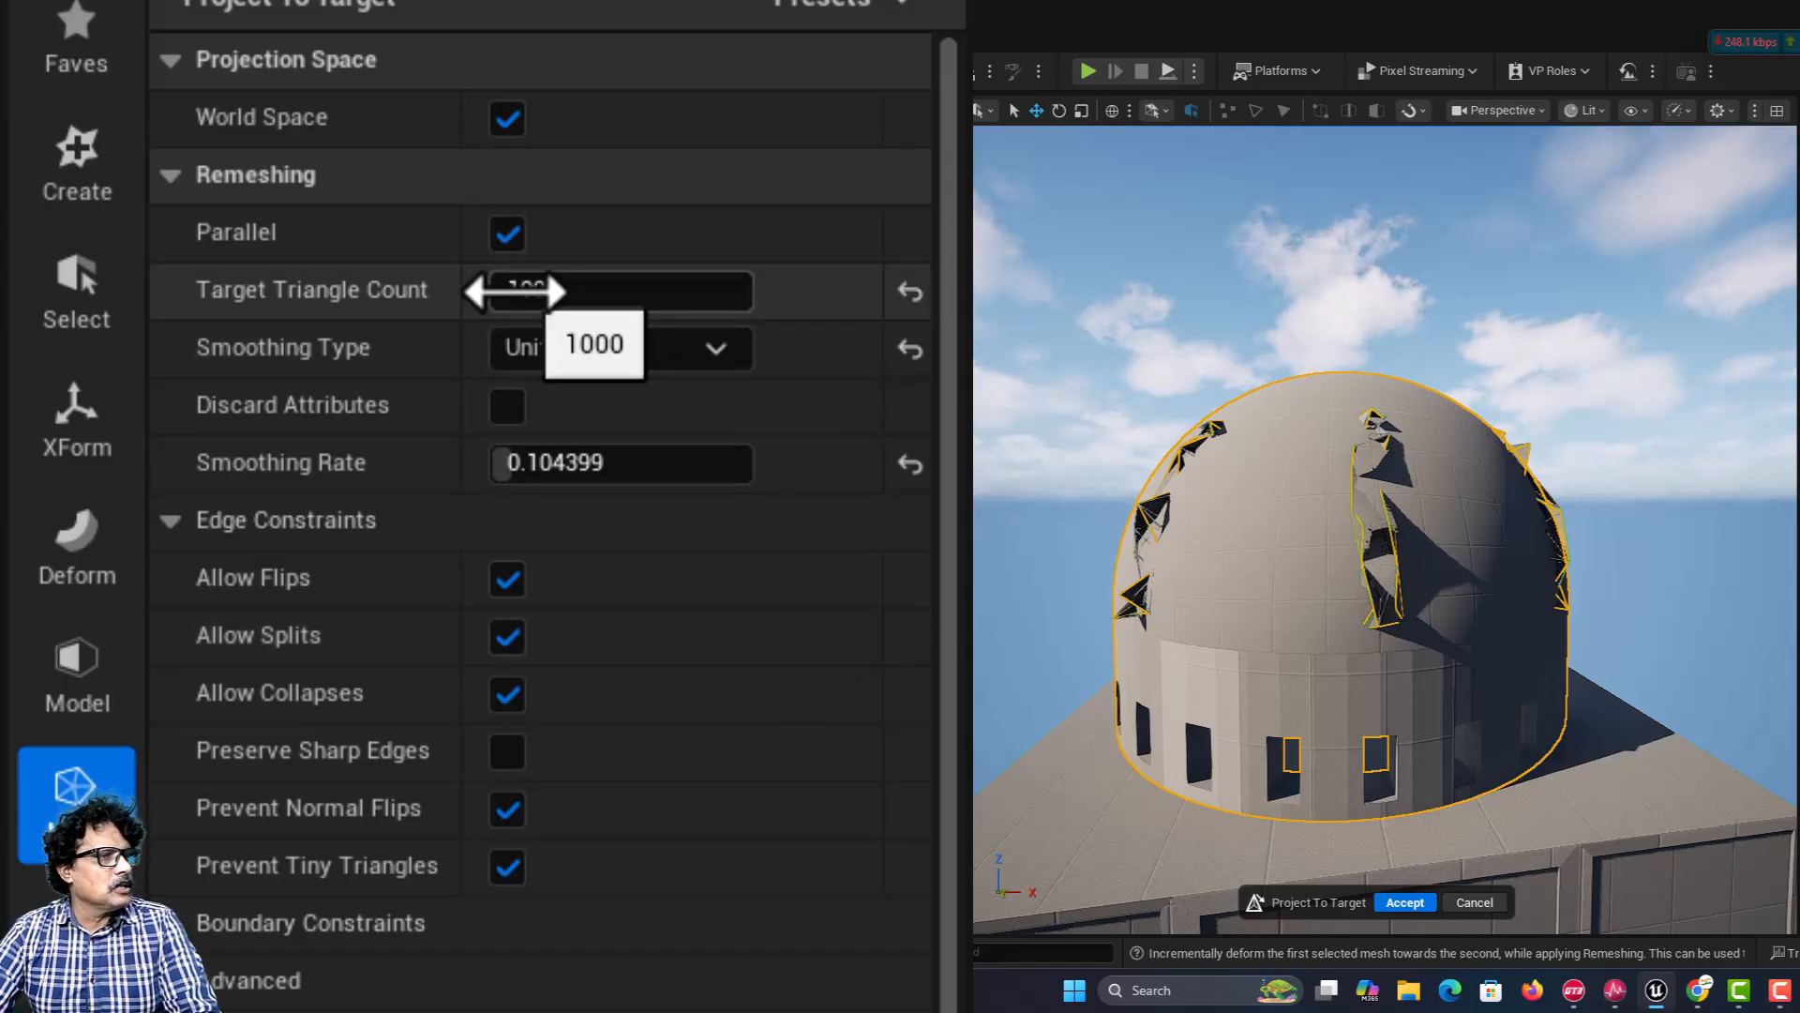
drag(522, 289, 569, 290)
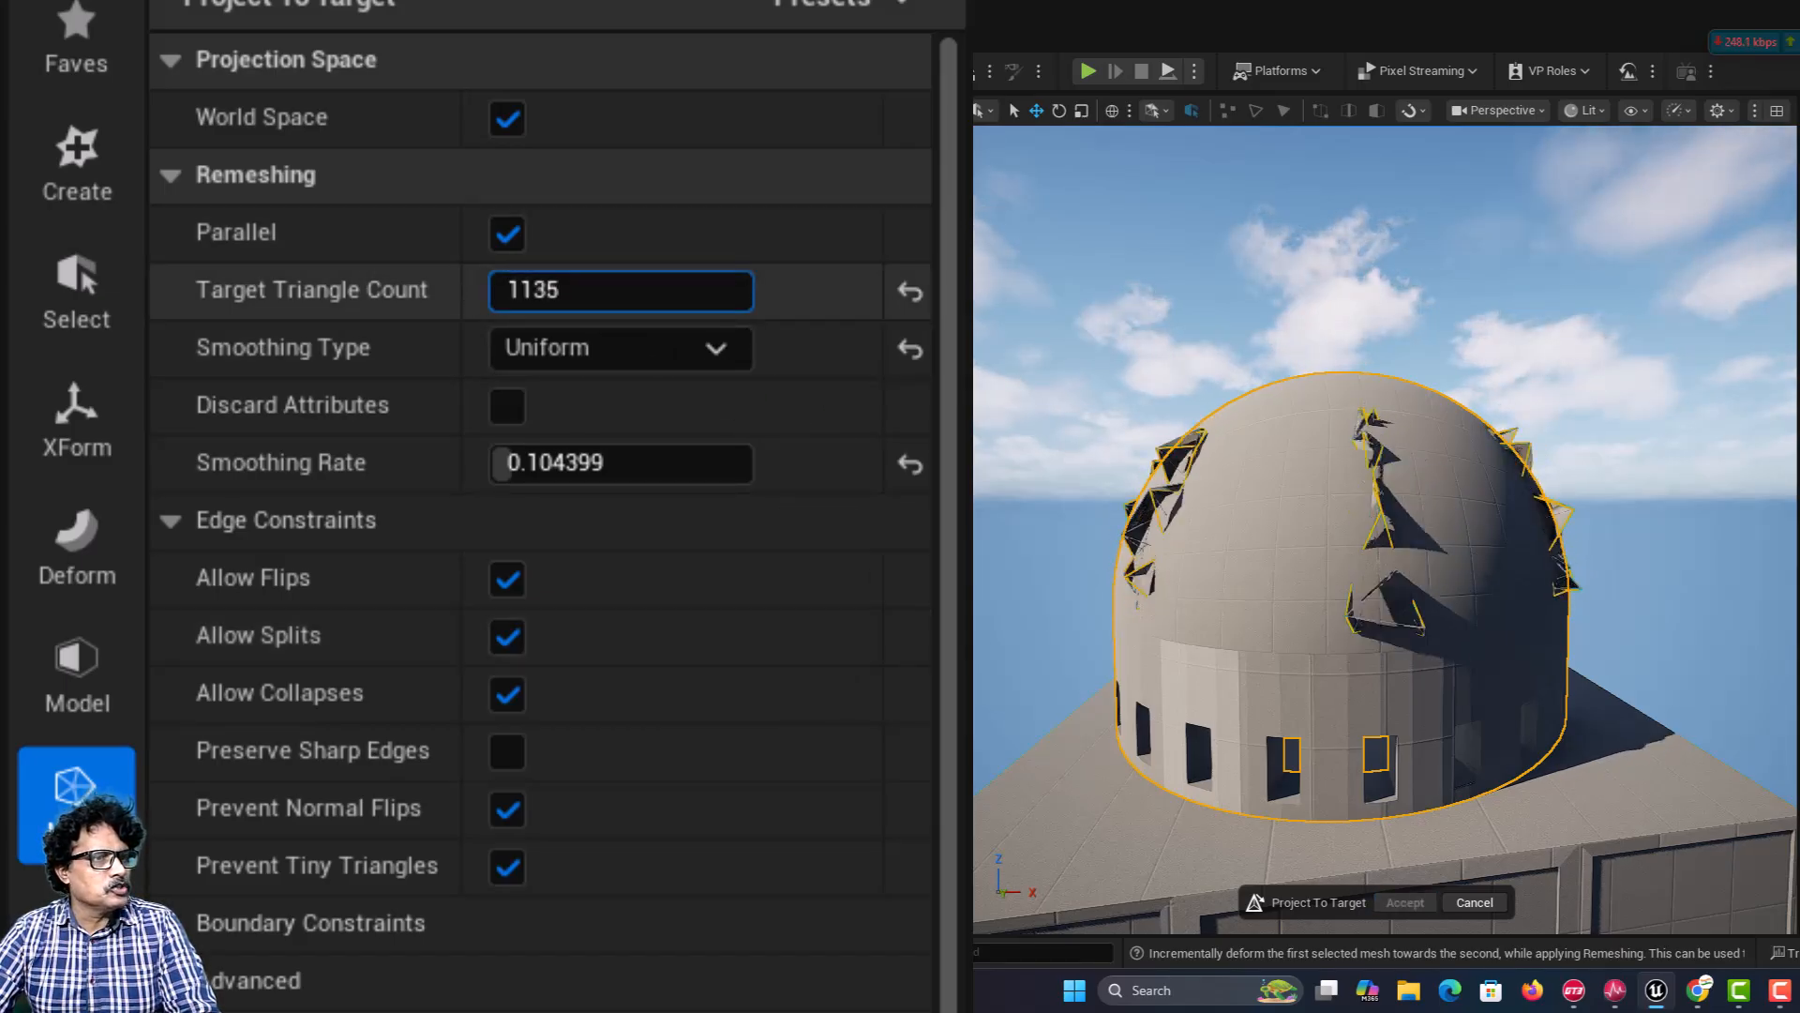
click(508, 233)
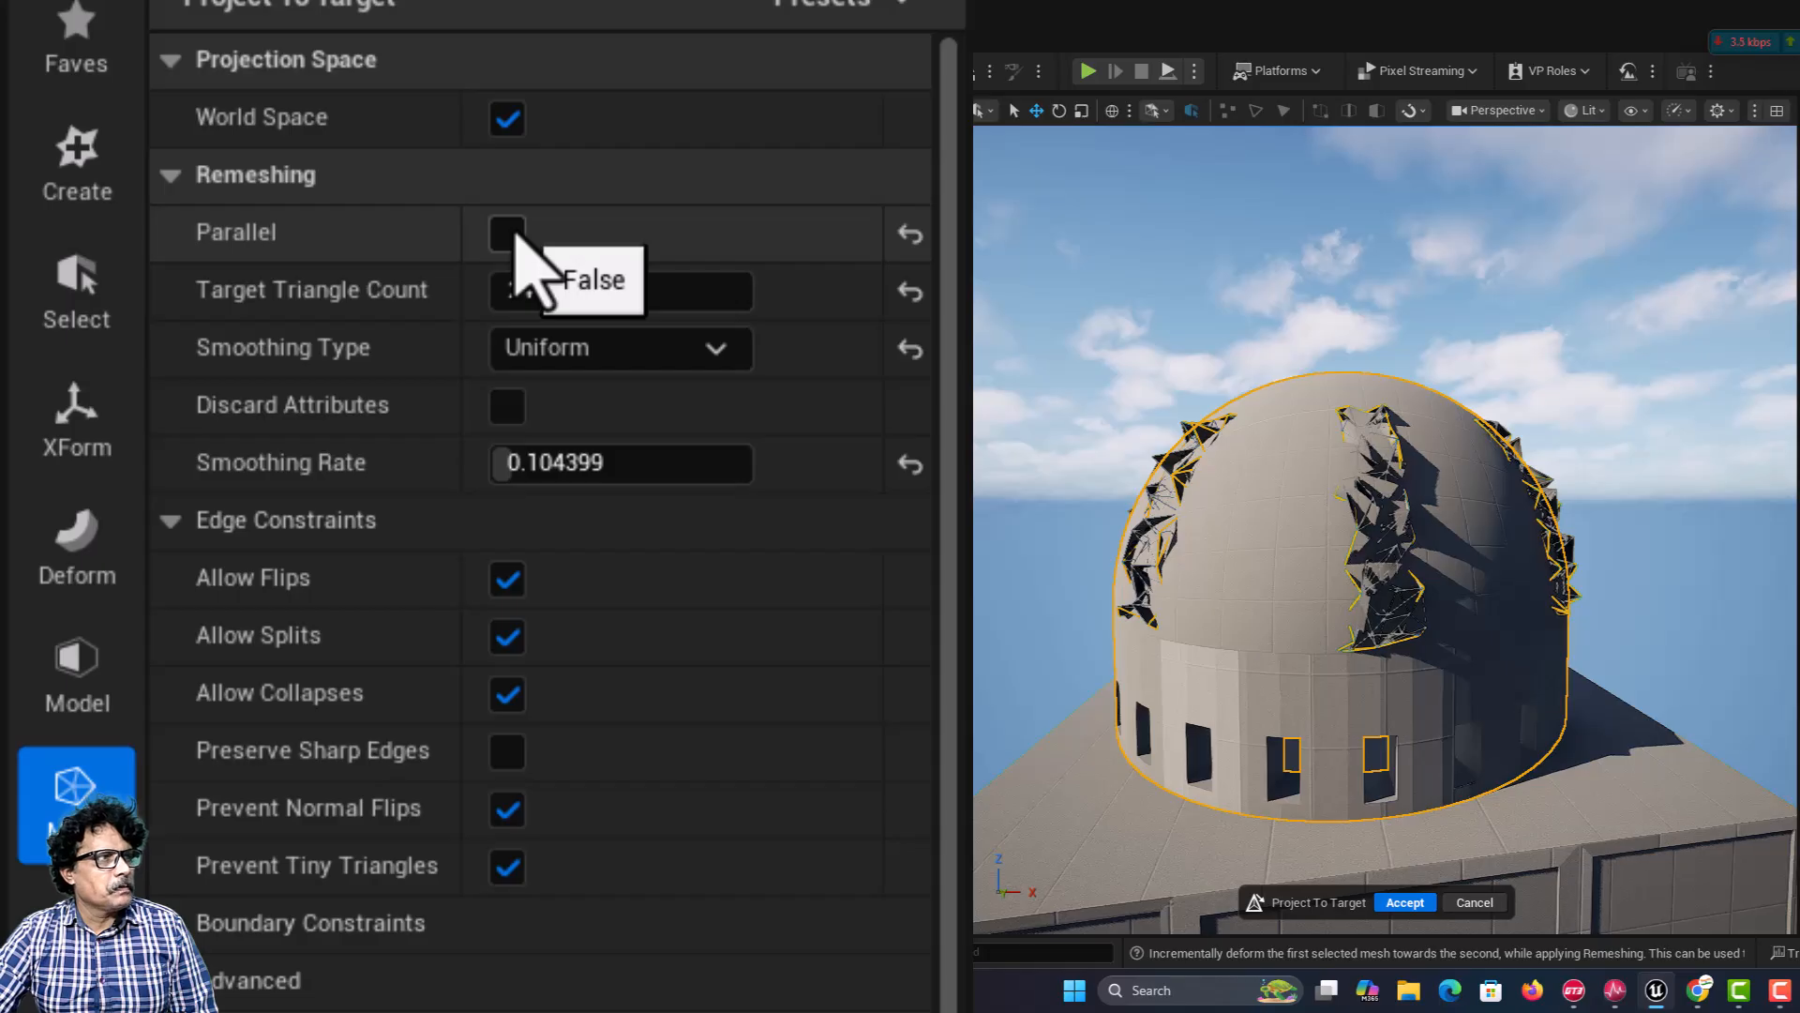
drag(496, 292, 722, 292)
Step: Try Shape Preserving smoothing, choose Mixed instead, and set the target triangle count to 3000 and the smoothing rate to 0.0
click(553, 355)
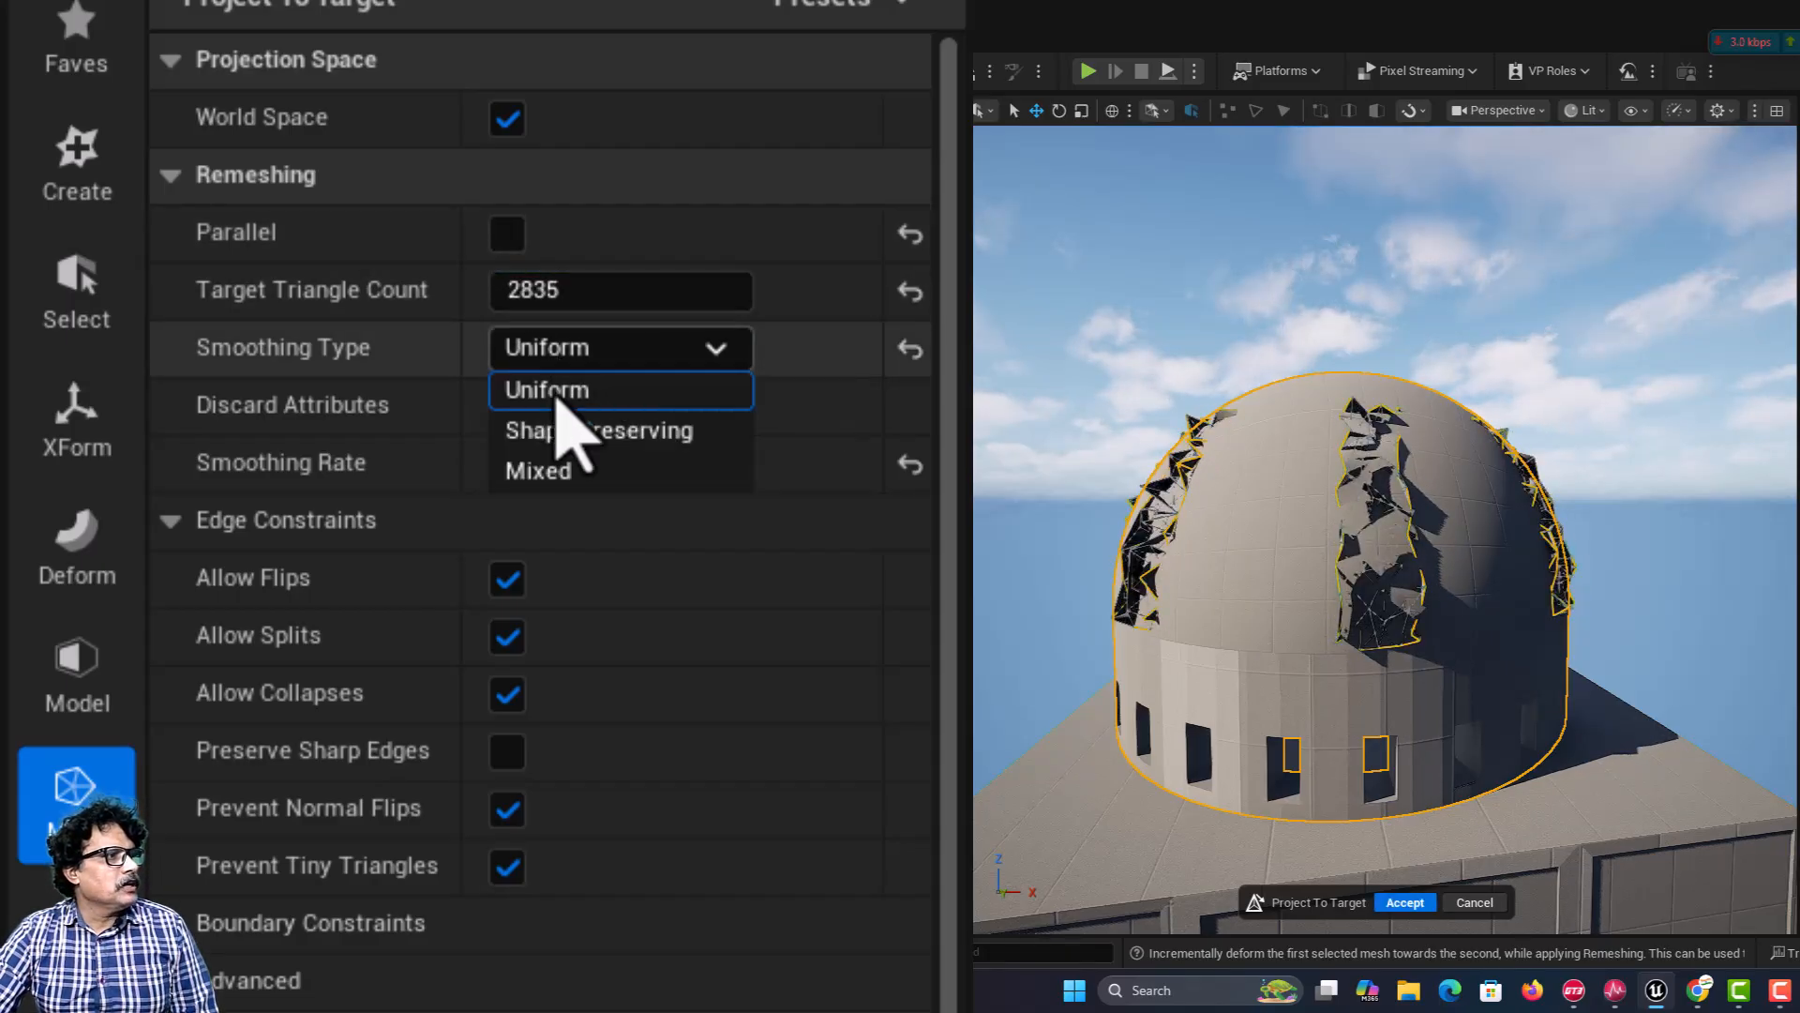
click(562, 433)
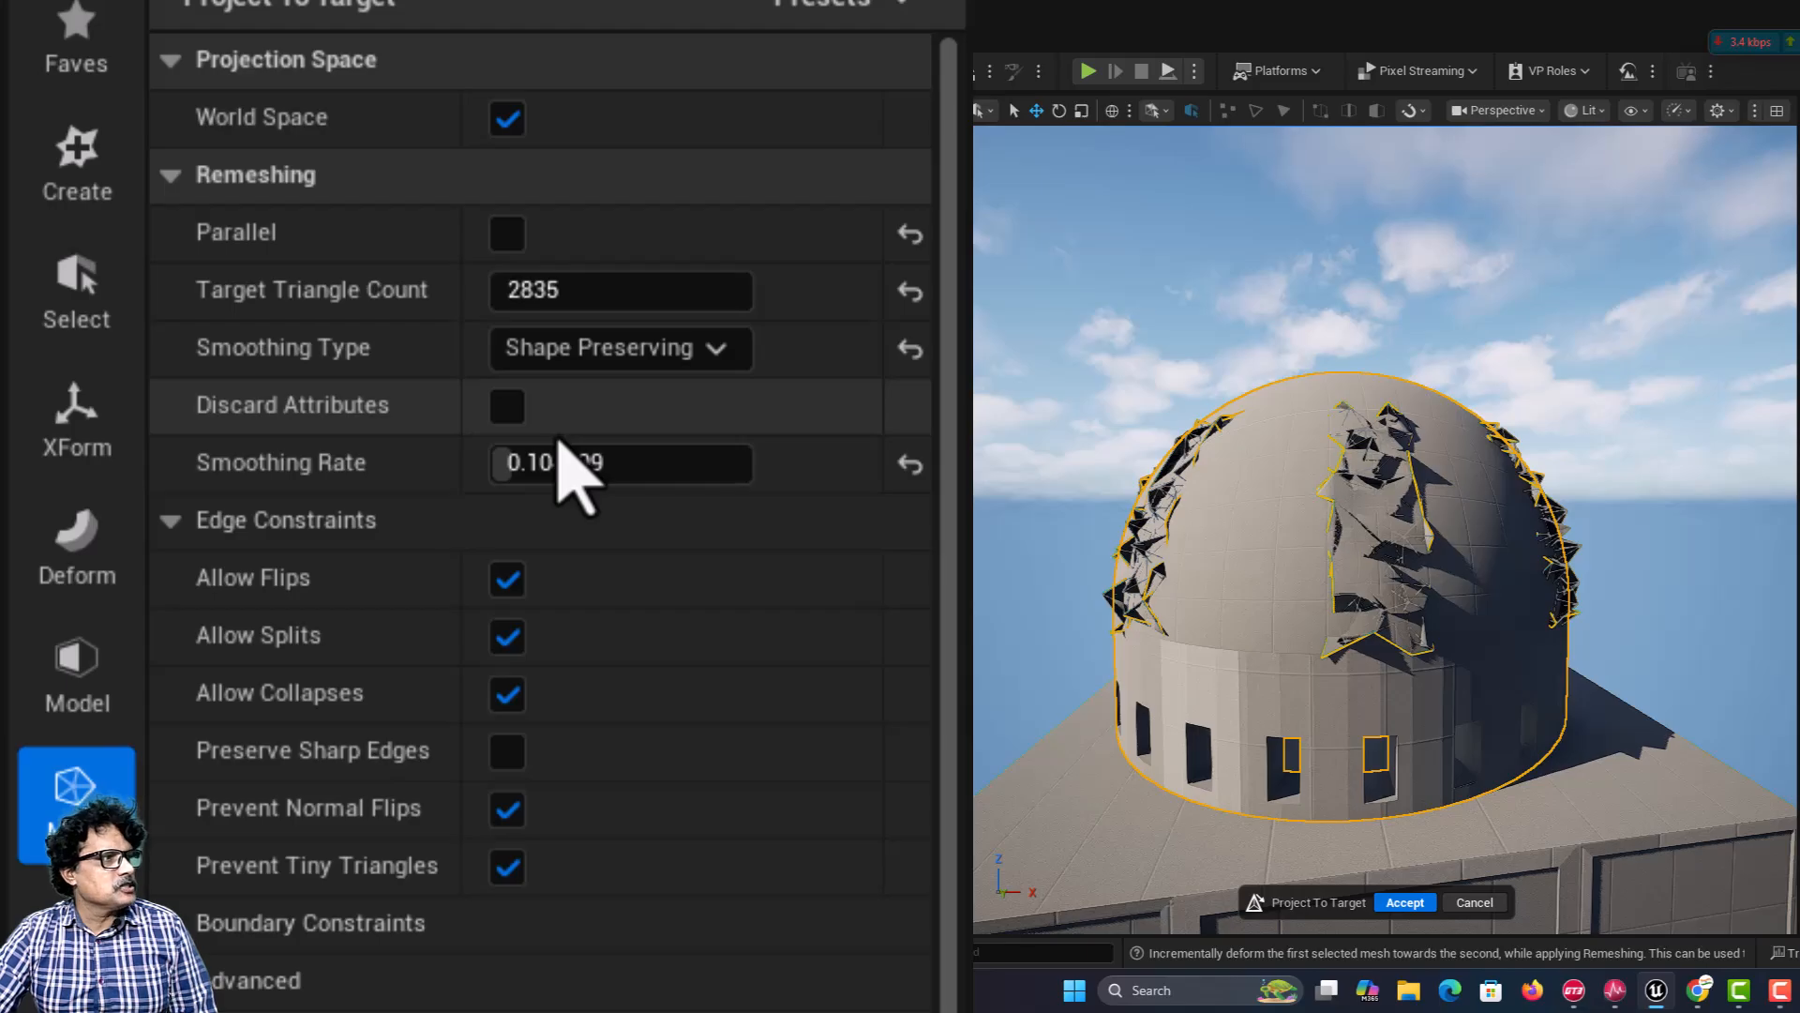
click(605, 357)
click(586, 467)
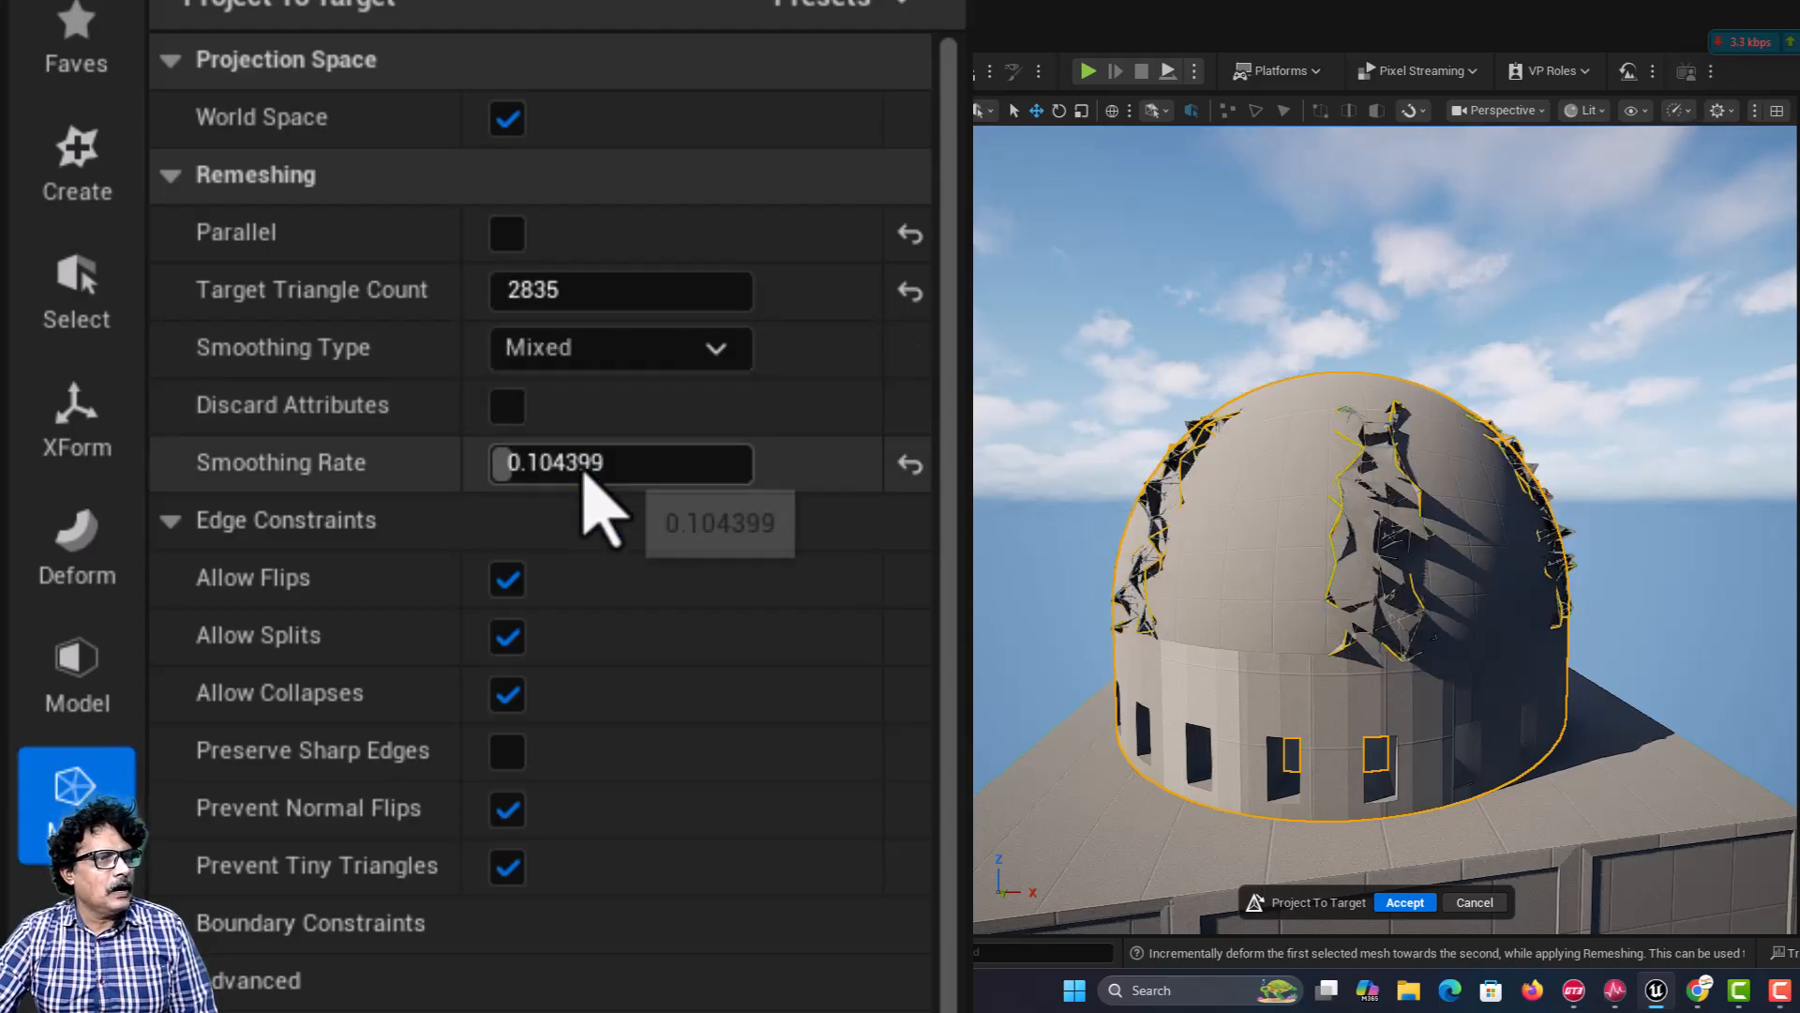
click(542, 293)
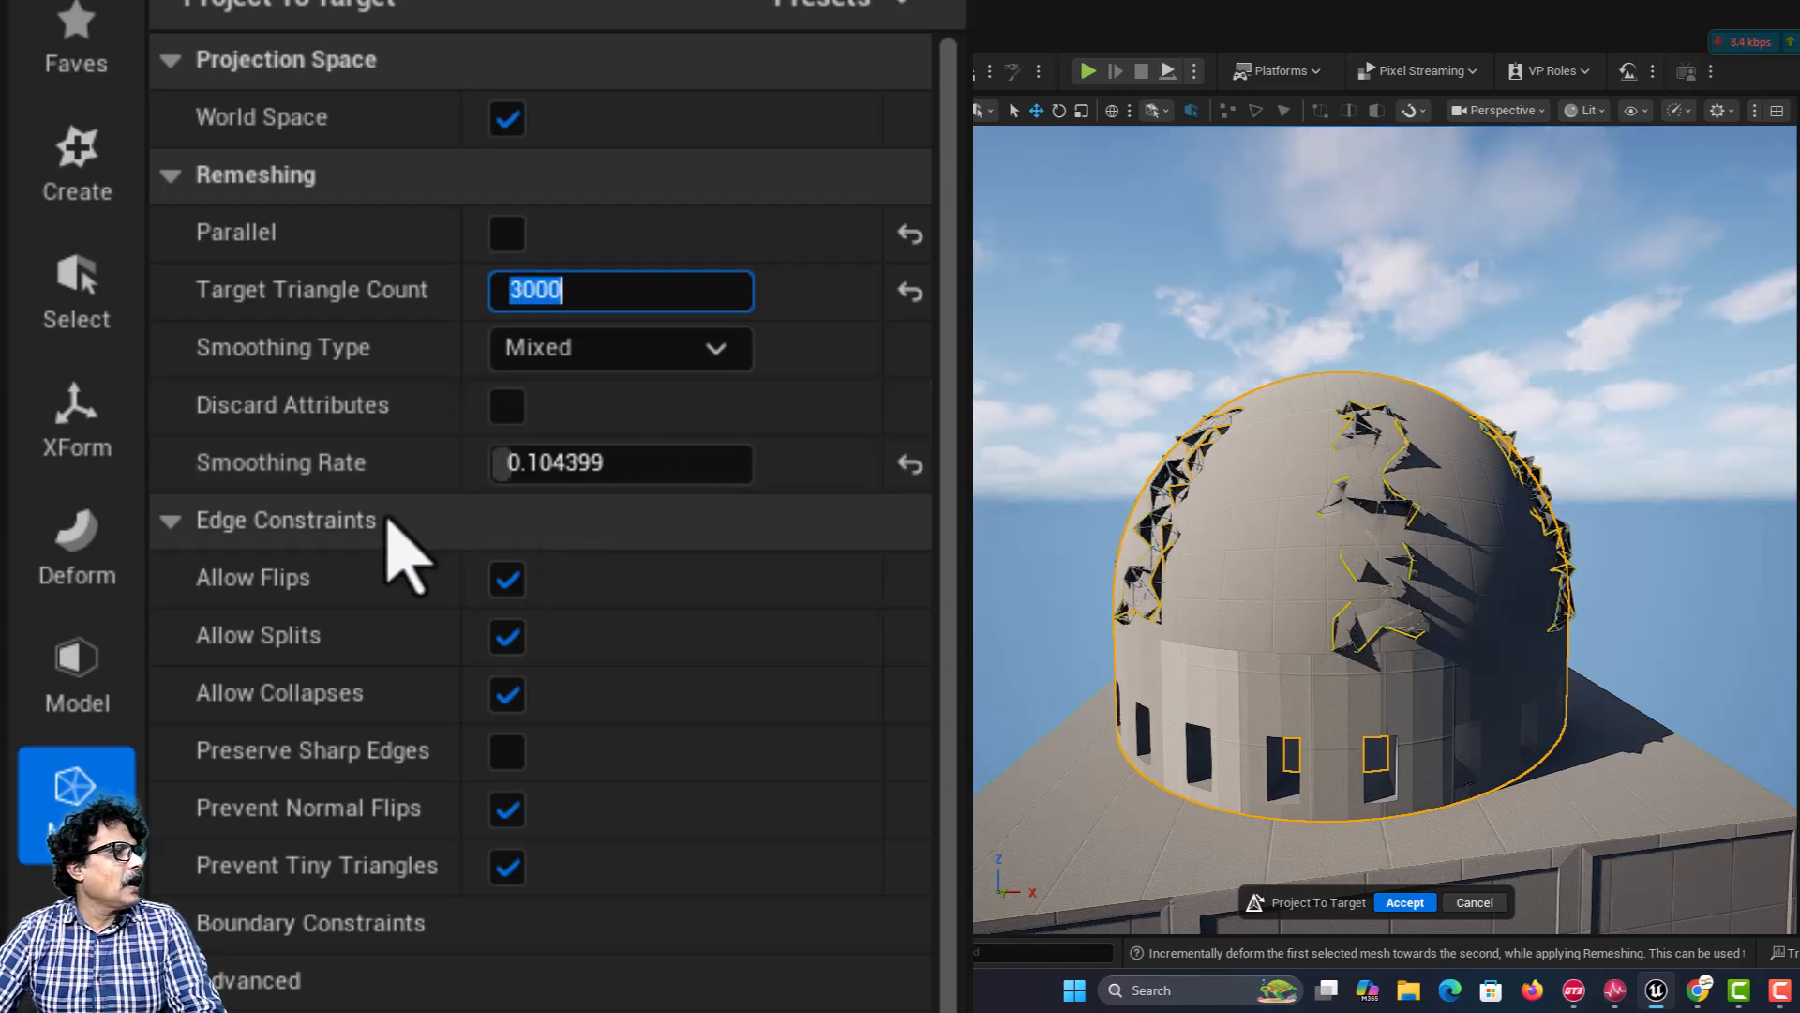
mouse_move(522, 463)
mouse_down()
mouse_move(557, 462)
mouse_move(493, 462)
mouse_up()
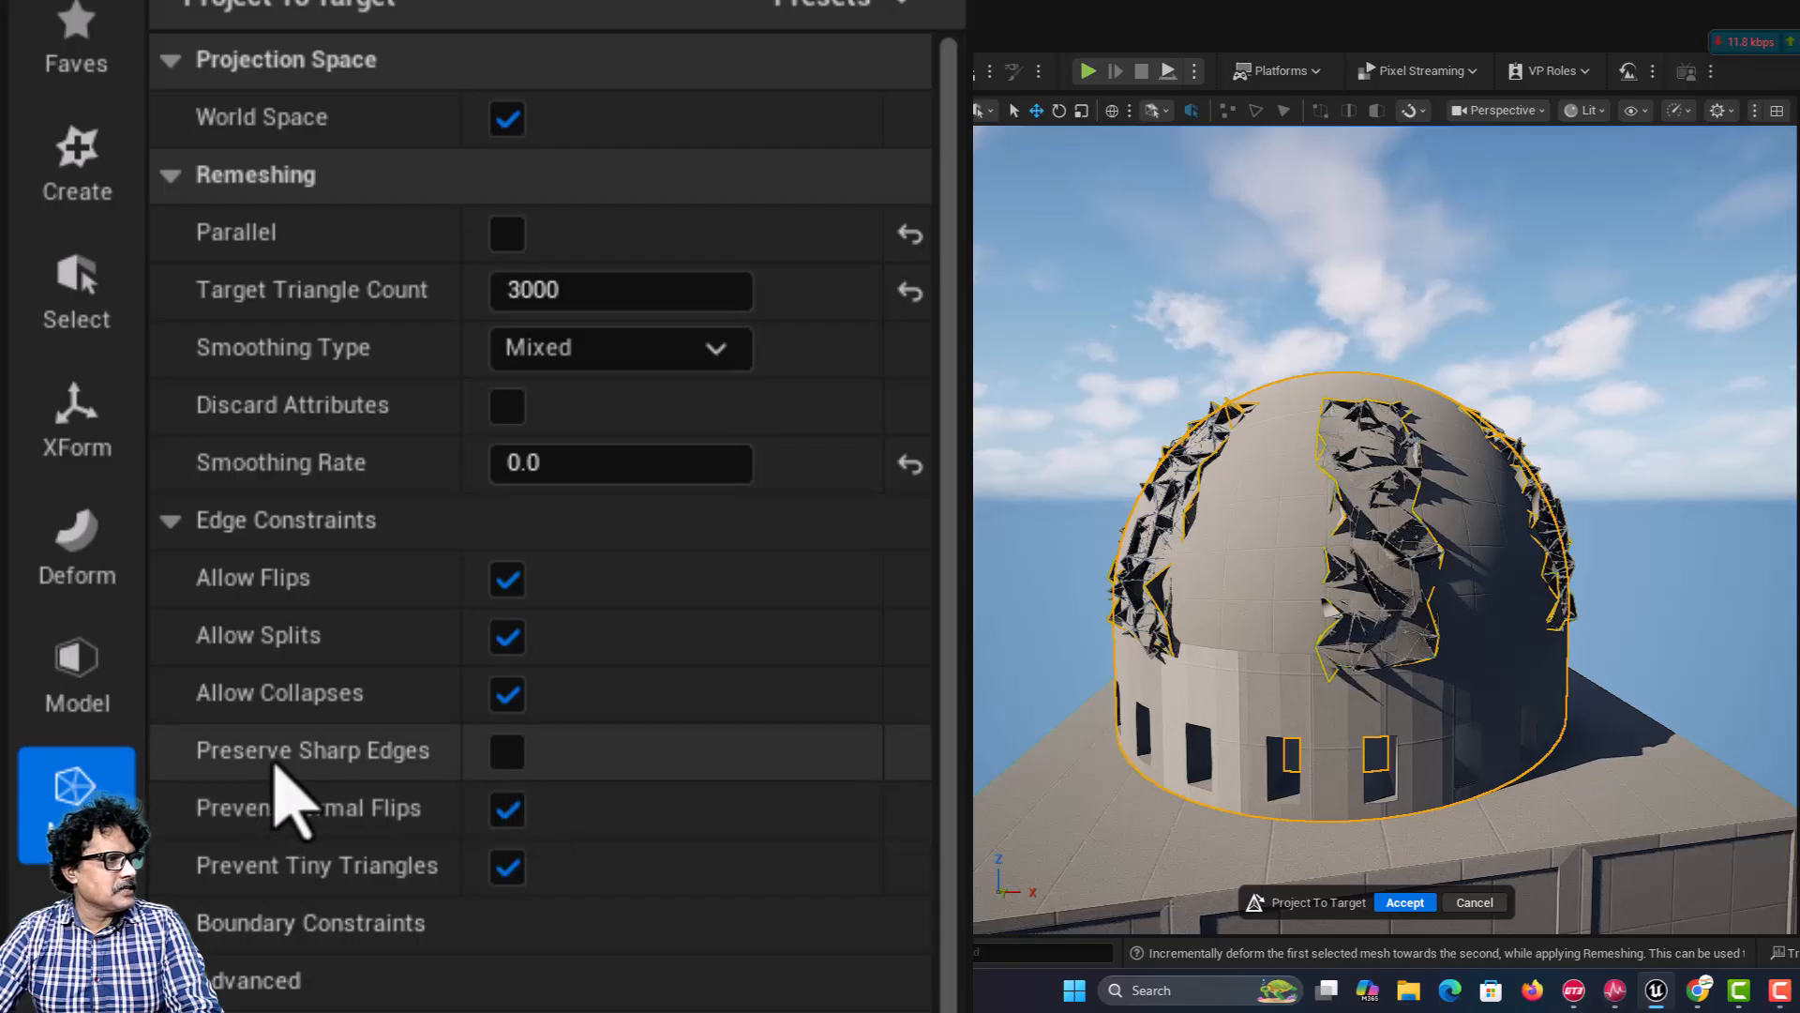
Step: Try the projection with Preserve Sharp Edges on, inspect the panels from another side, and turn the option off again
click(512, 765)
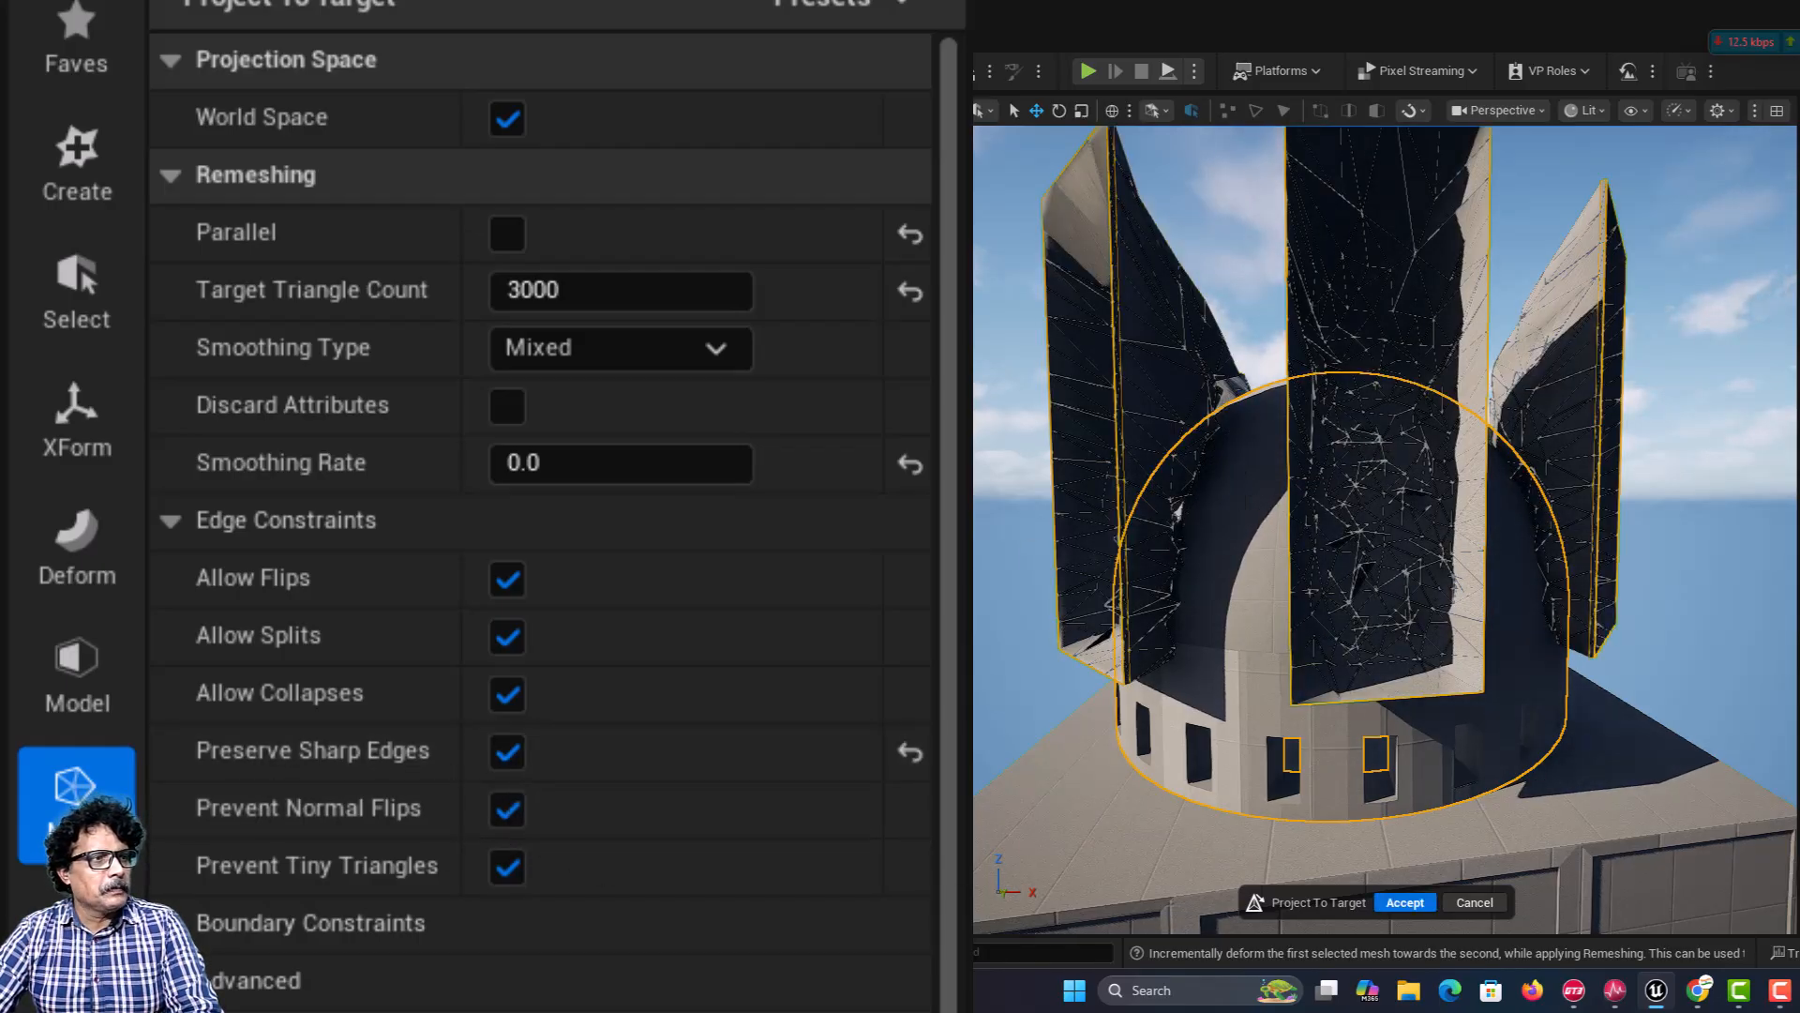
right_drag(1388, 525, 1211, 507)
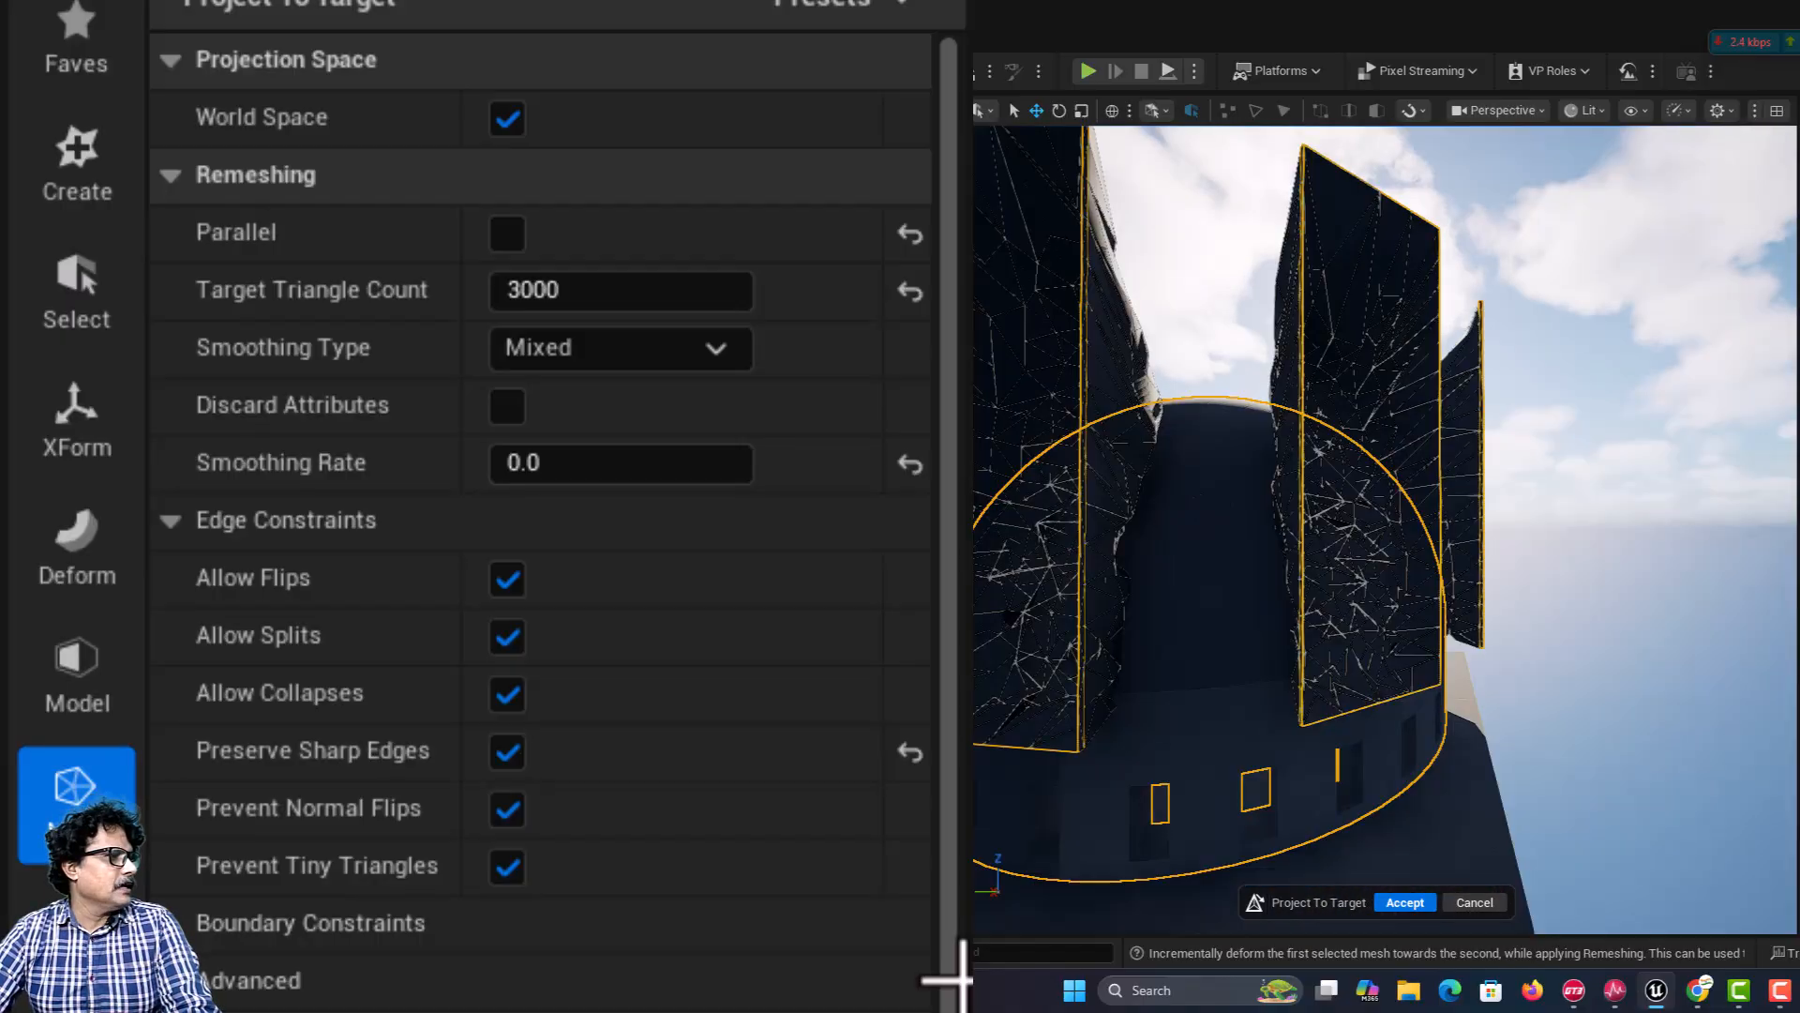
click(508, 752)
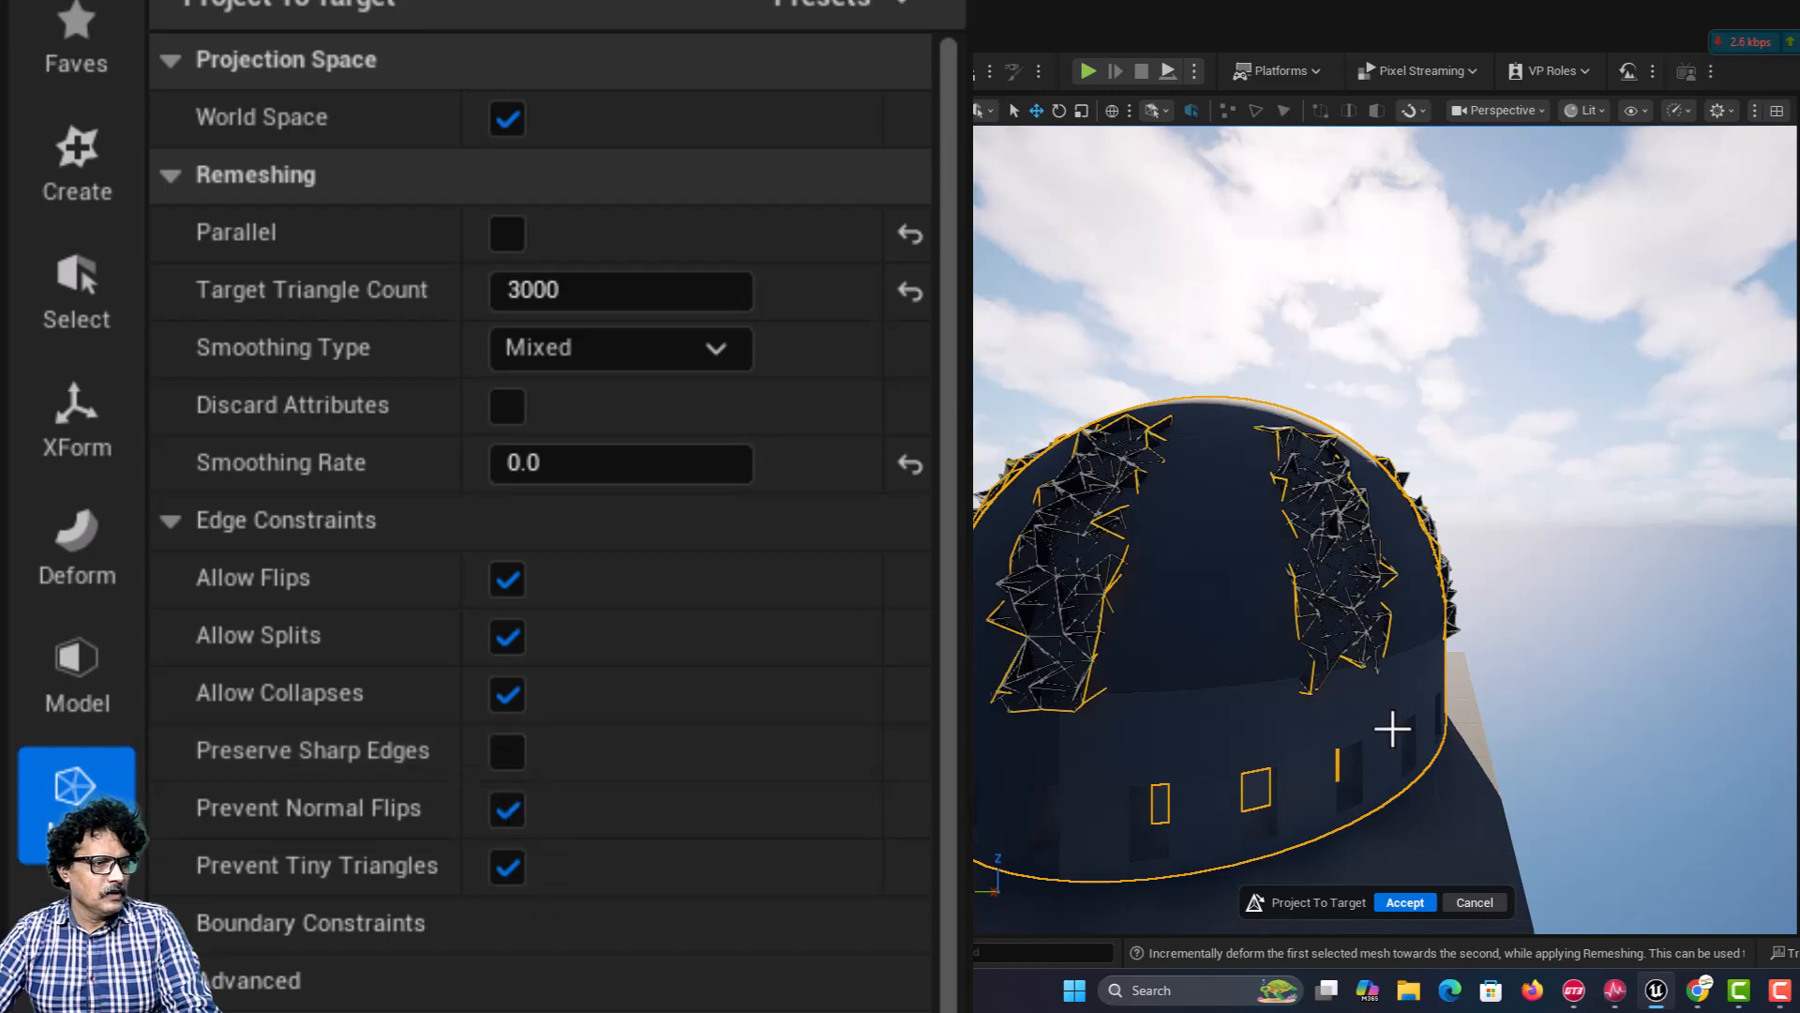
Step: Accept the projection of the boxes onto the dome, deselect everything, and examine the projected panels up close
click(1402, 902)
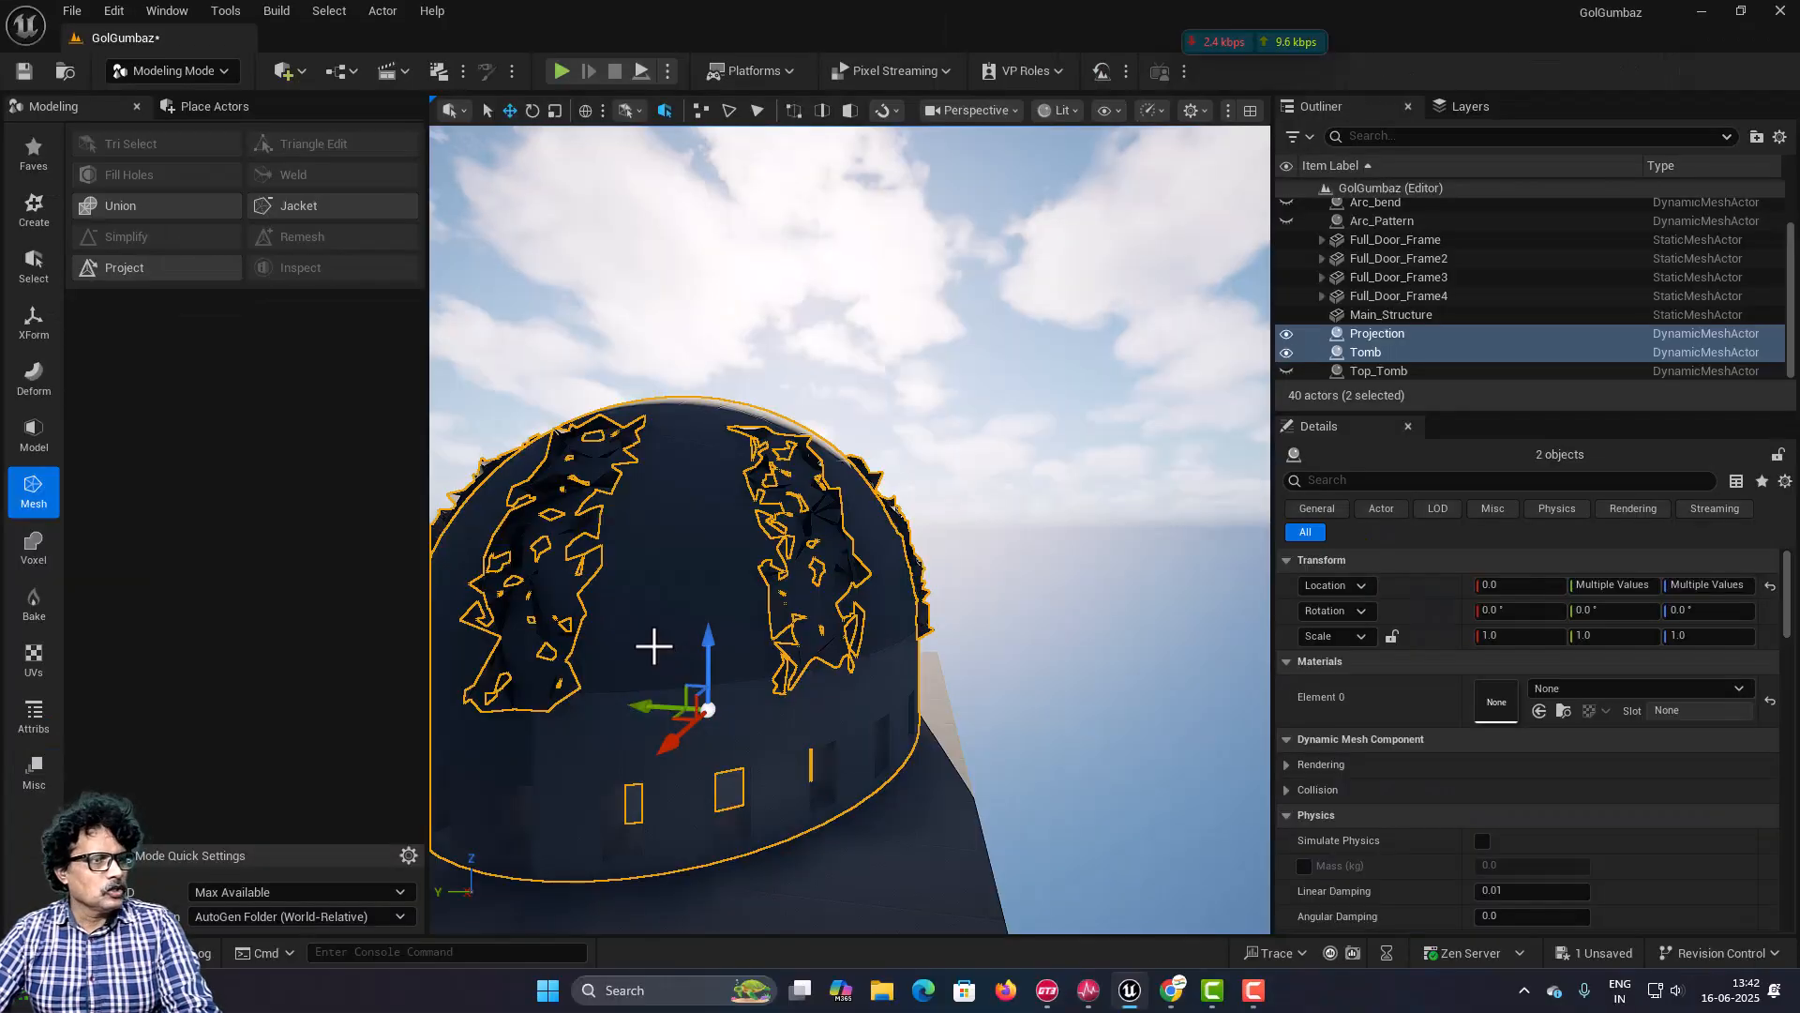
mouse_move(653, 645)
right_down()
mouse_move(750, 646)
mouse_move(790, 610)
mouse_move(654, 647)
right_up()
click(510, 558)
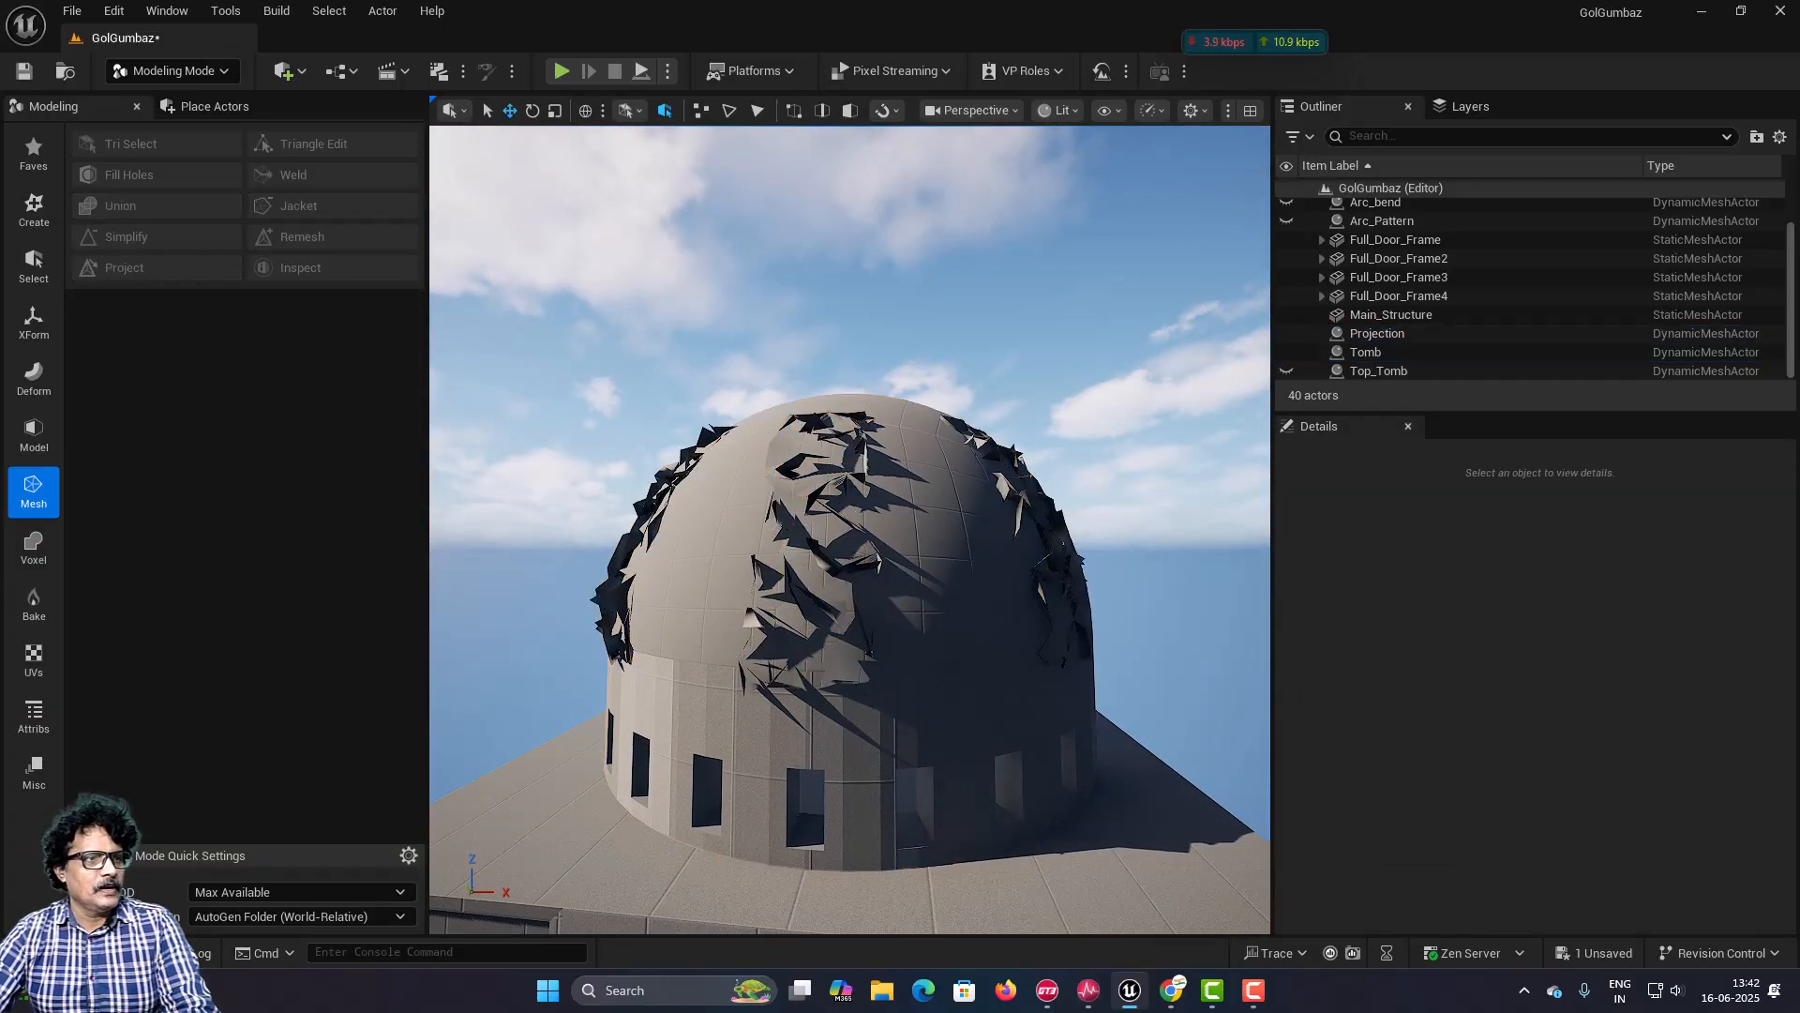
scroll(852, 657, up, 2)
scroll(852, 655, up, 3)
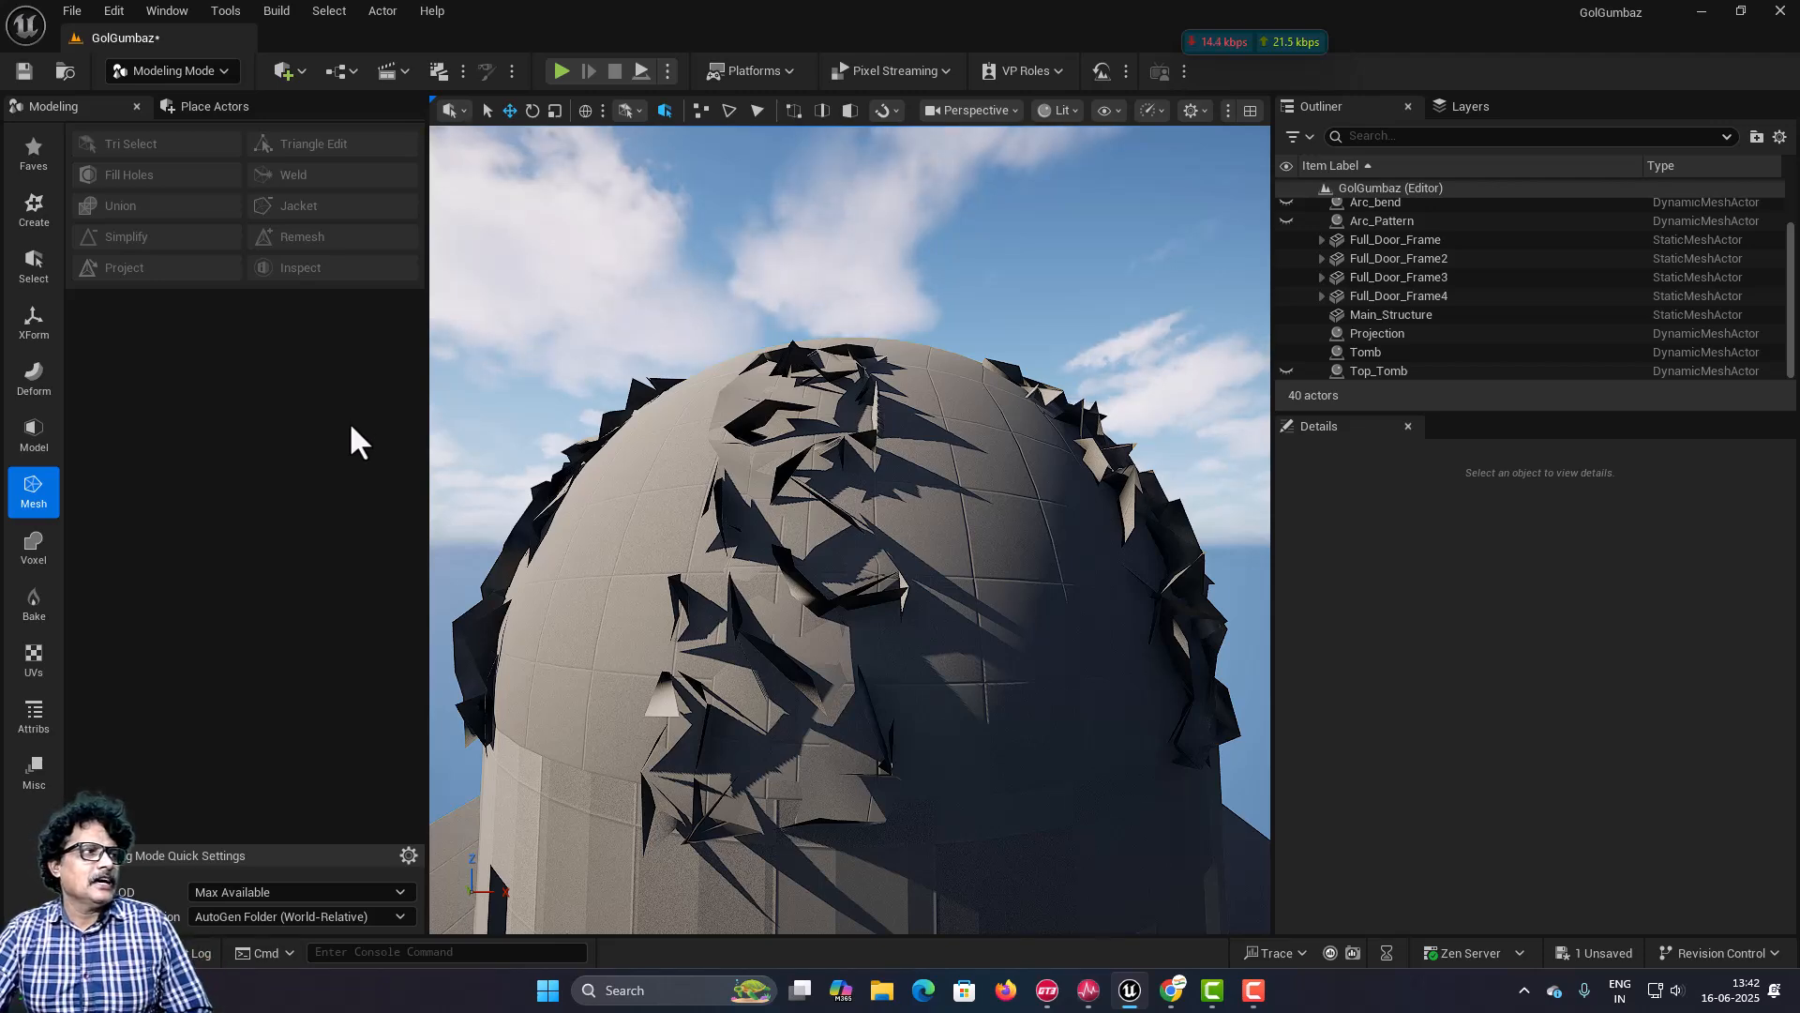
Step: Inspect the dome mesh's wireframe and mesh statistics, and close the inspection
click(986, 462)
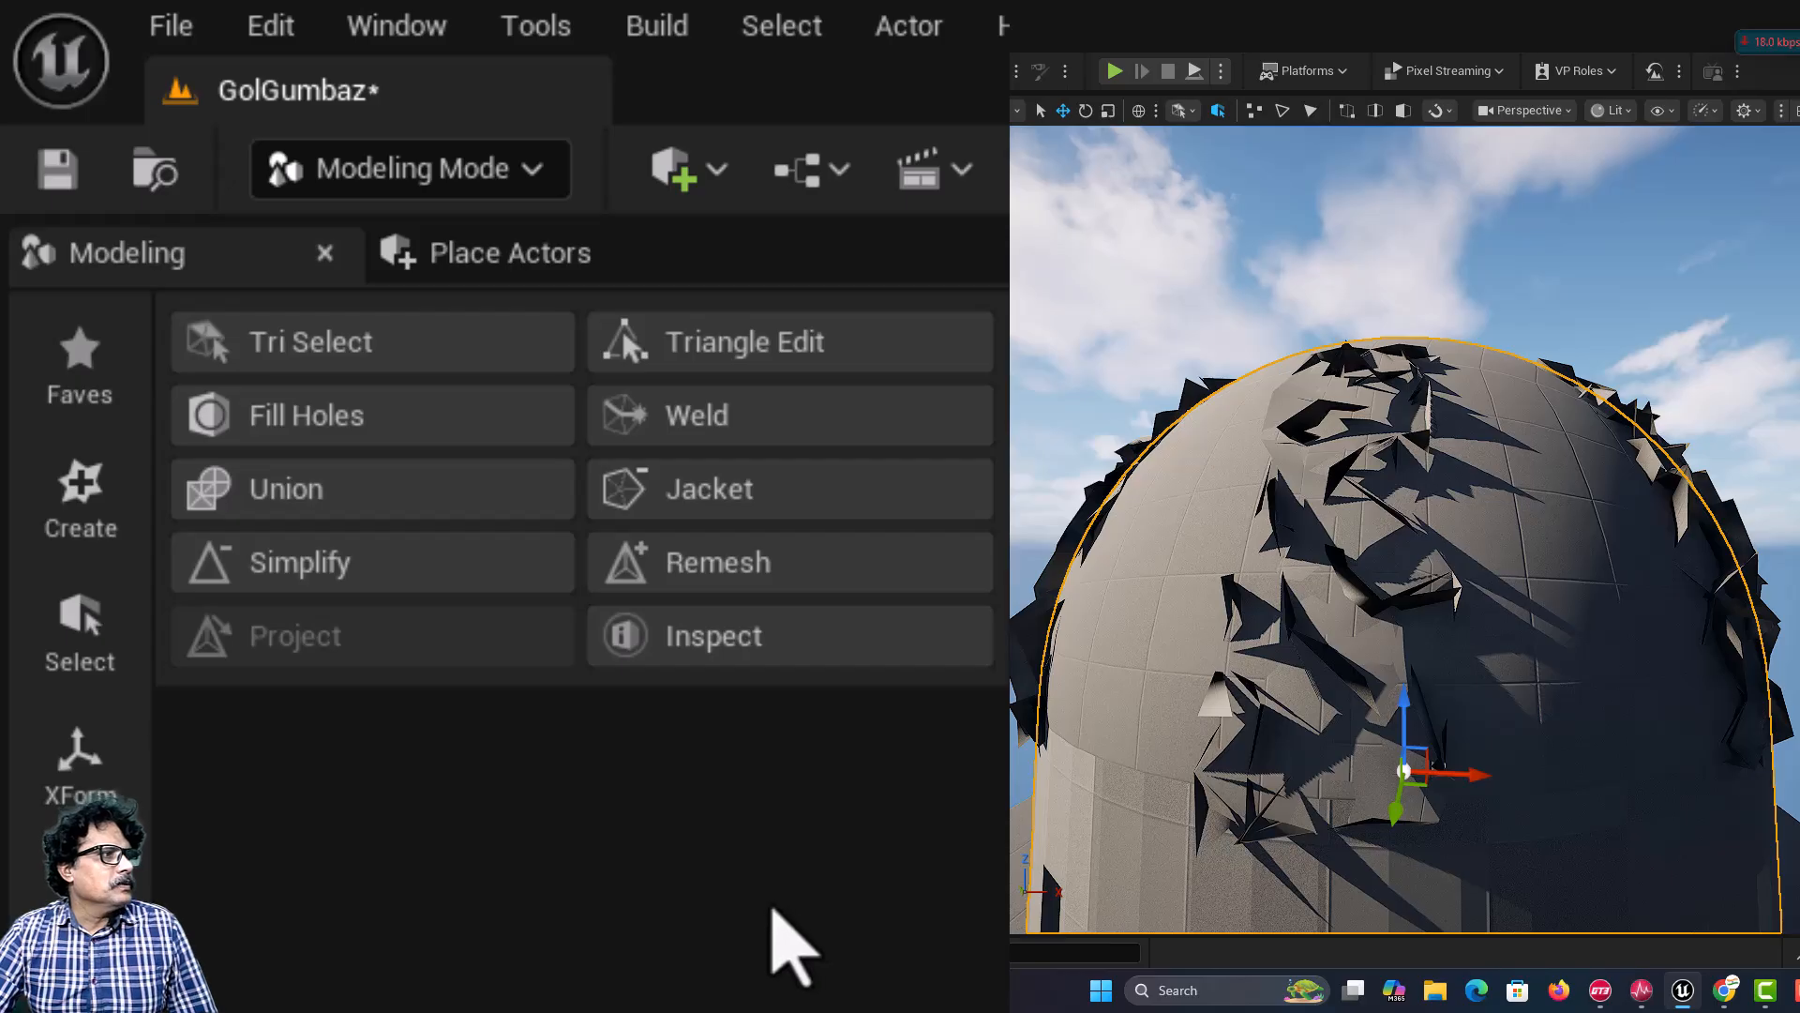
click(773, 655)
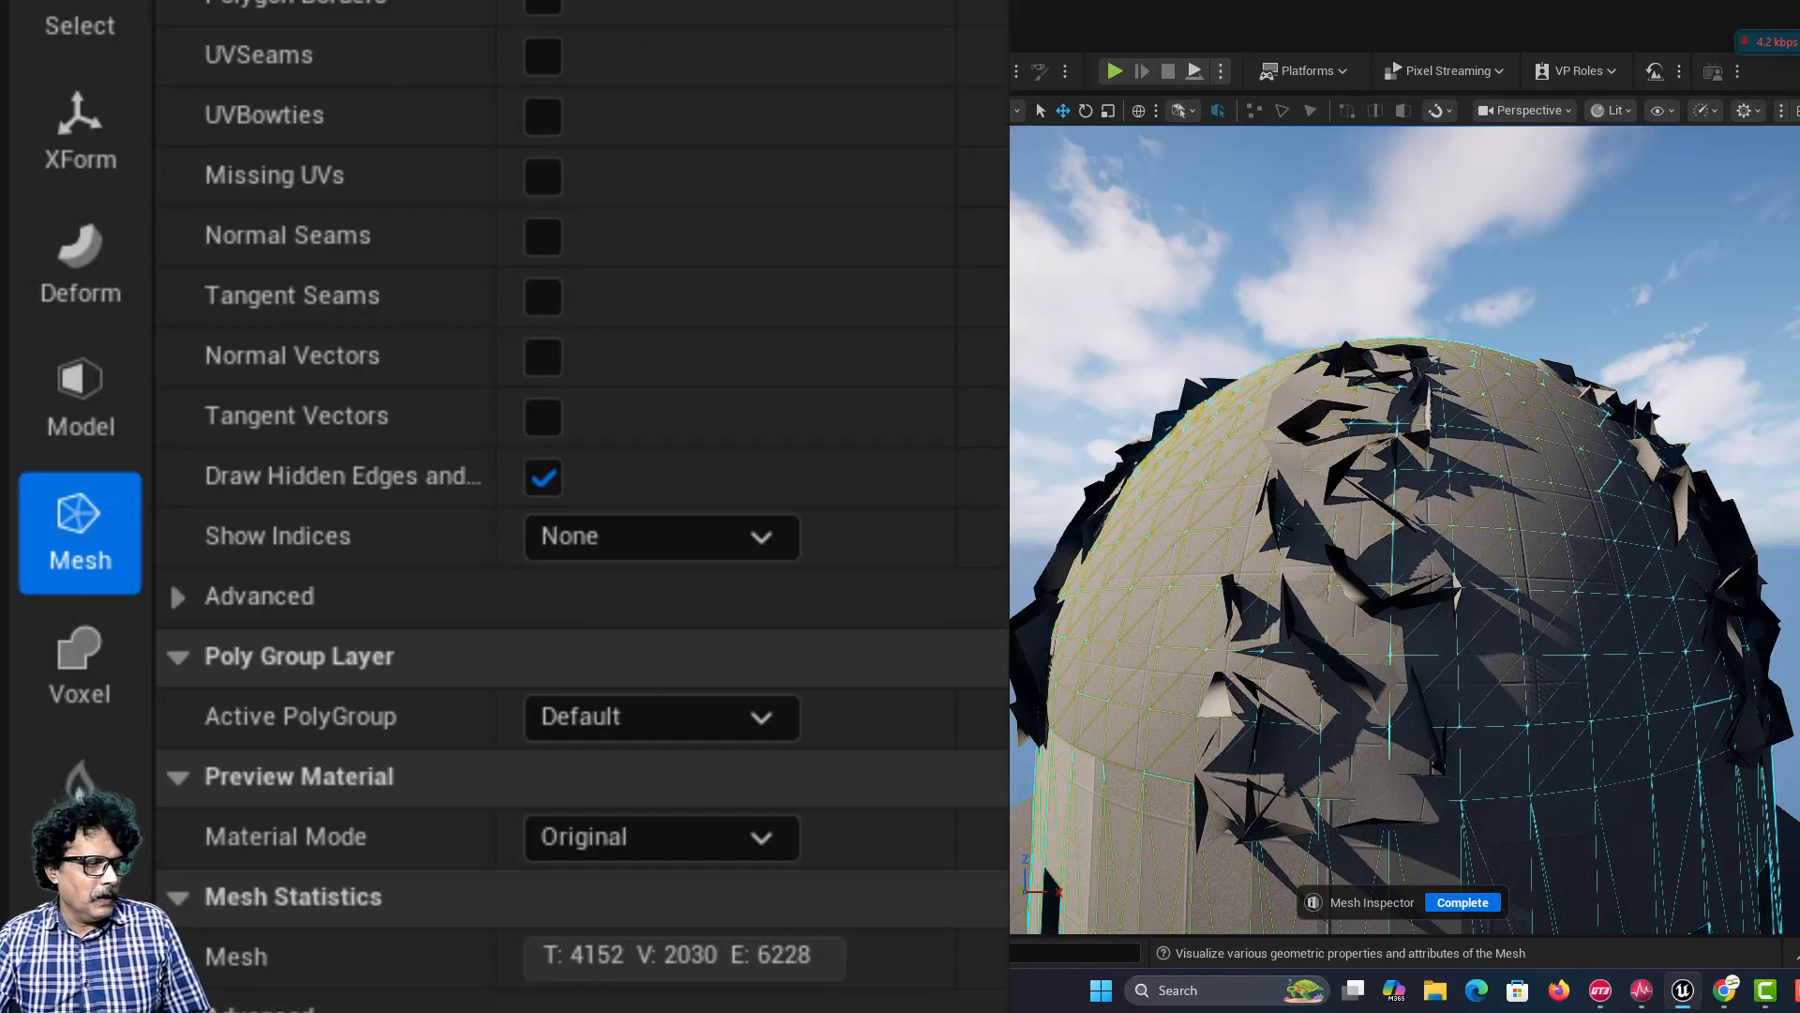
click(1465, 902)
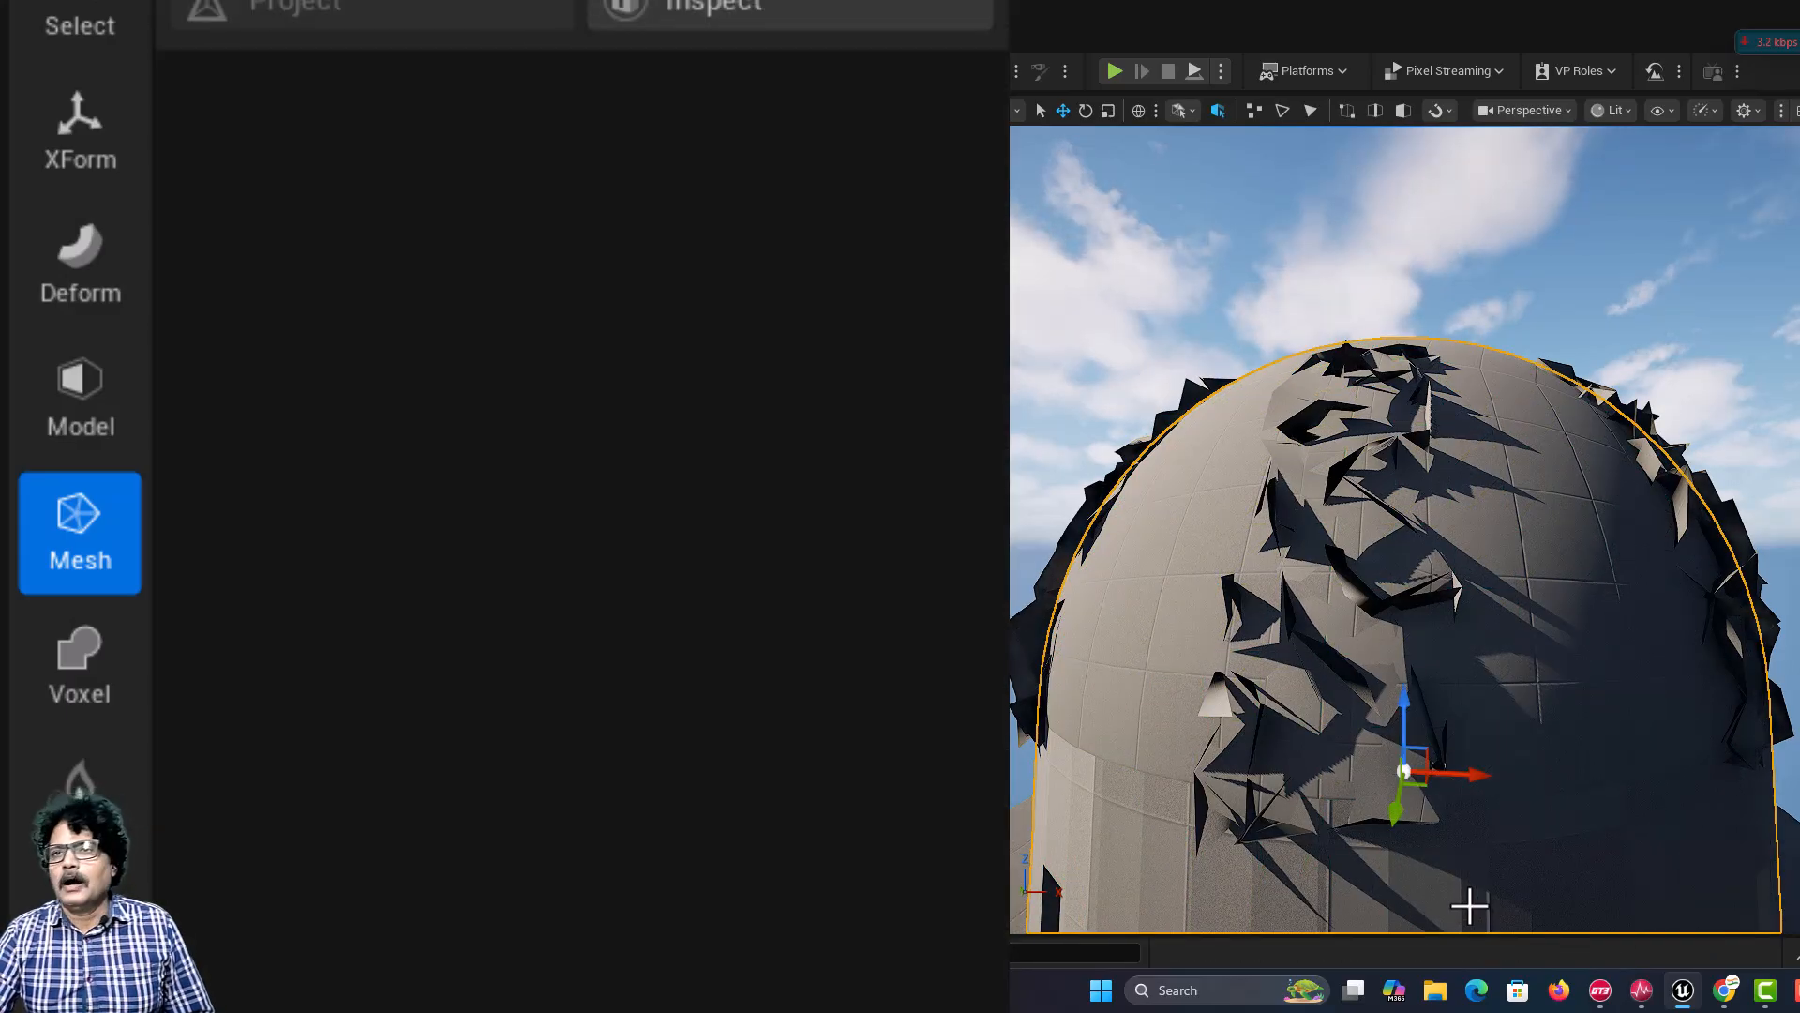